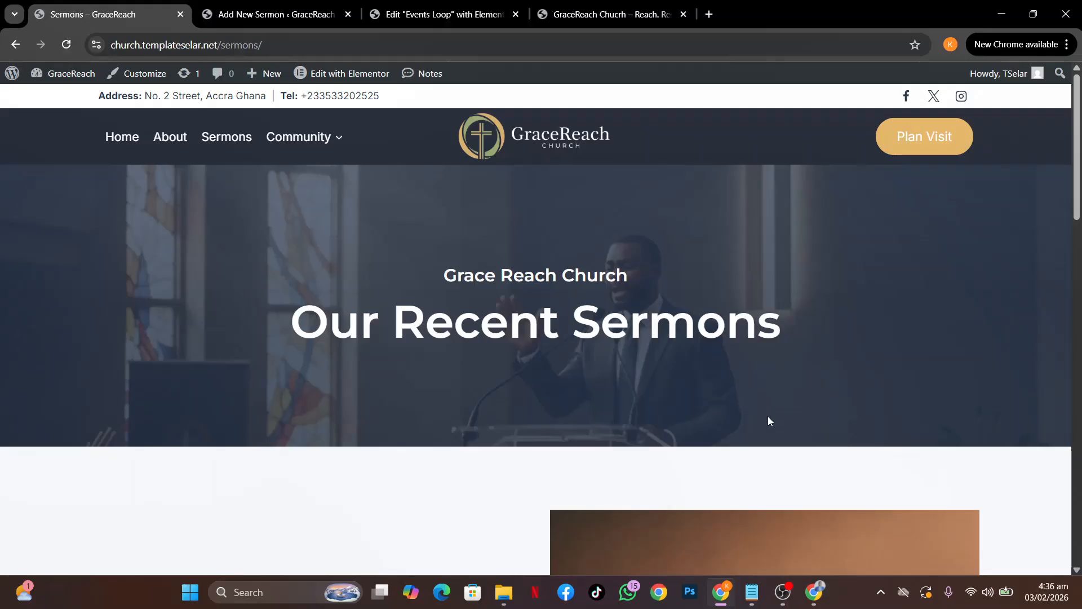
Examine the layout of the Our Recent Sermons archive page on the church.templateselar.net template site, from hero banner to sermon entries.
scroll(768, 417, "down", 12)
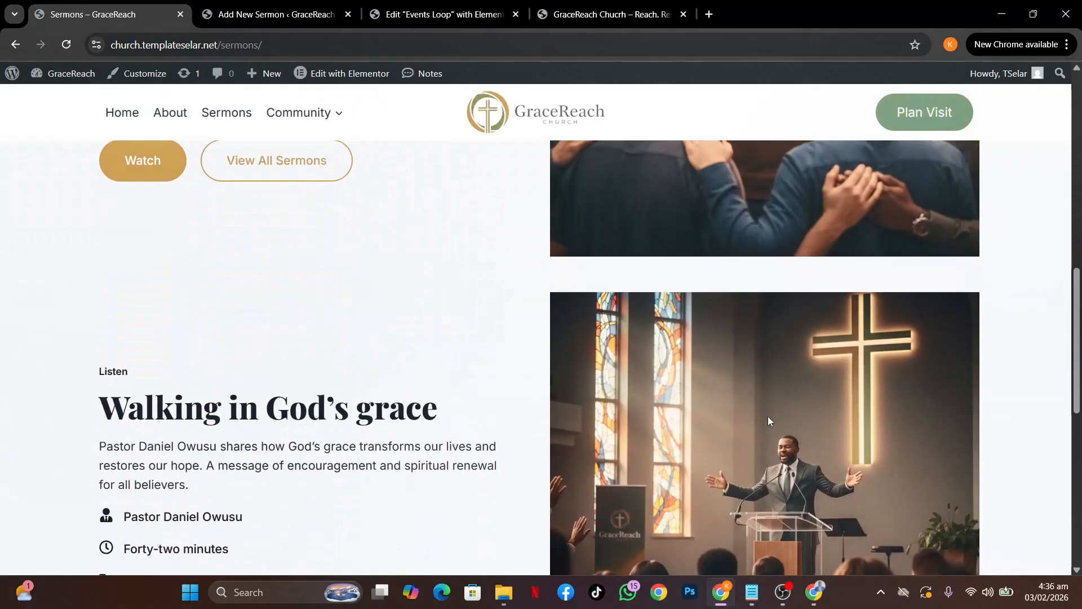
scroll(768, 421, "down", 4)
scroll(768, 420, "up", 10)
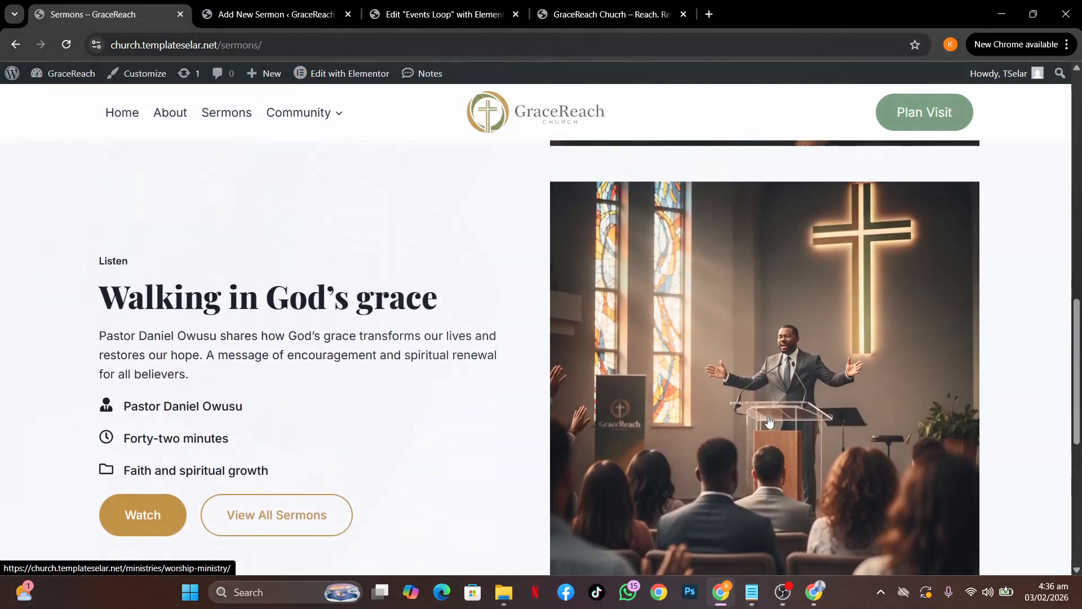
scroll(769, 421, "up", 5)
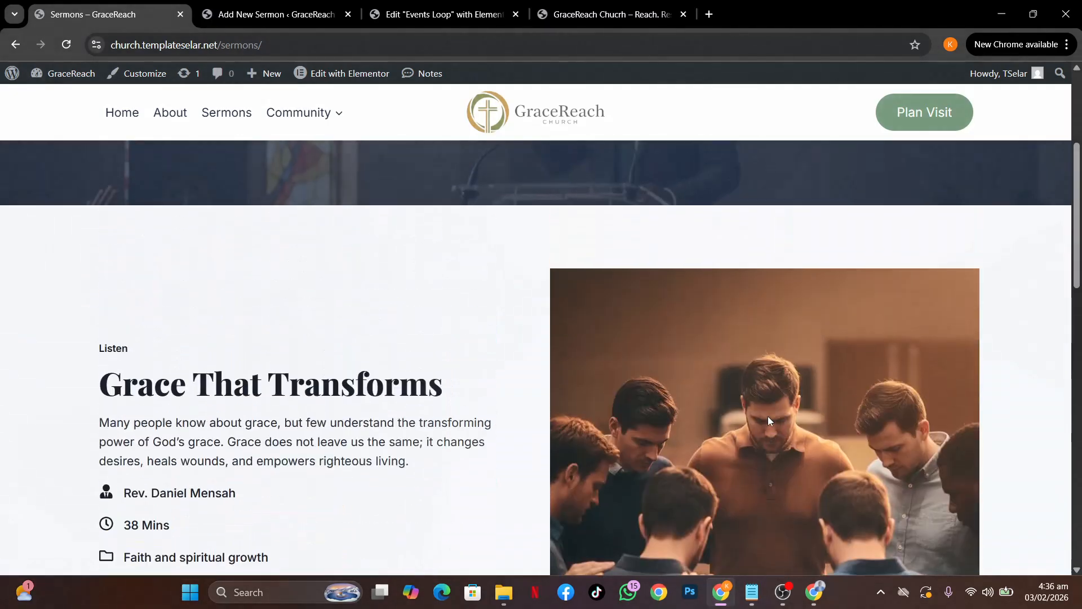
scroll(767, 420, "up", 5)
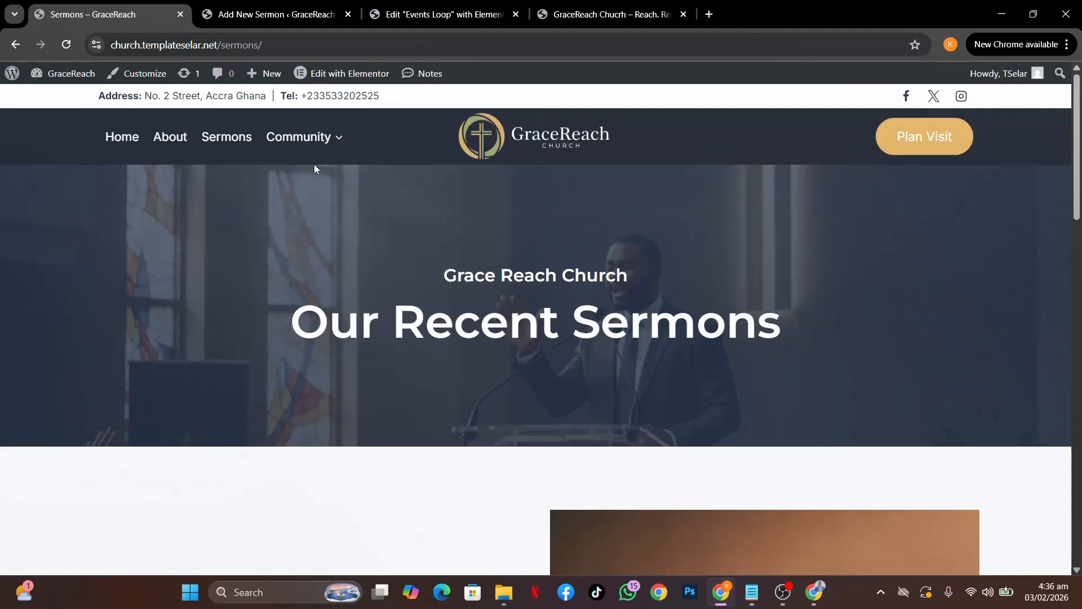
Open the template site's Events archive in a new tab and review its hero banner, event cards and footer.
mouse_move(307, 141)
middle_click(294, 177)
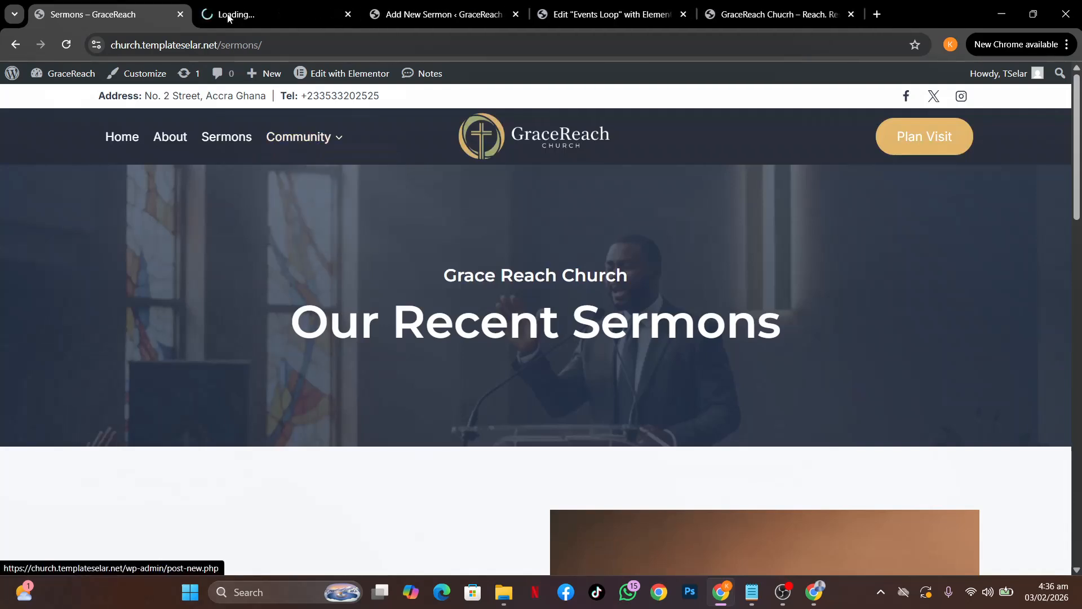
left_click(227, 12)
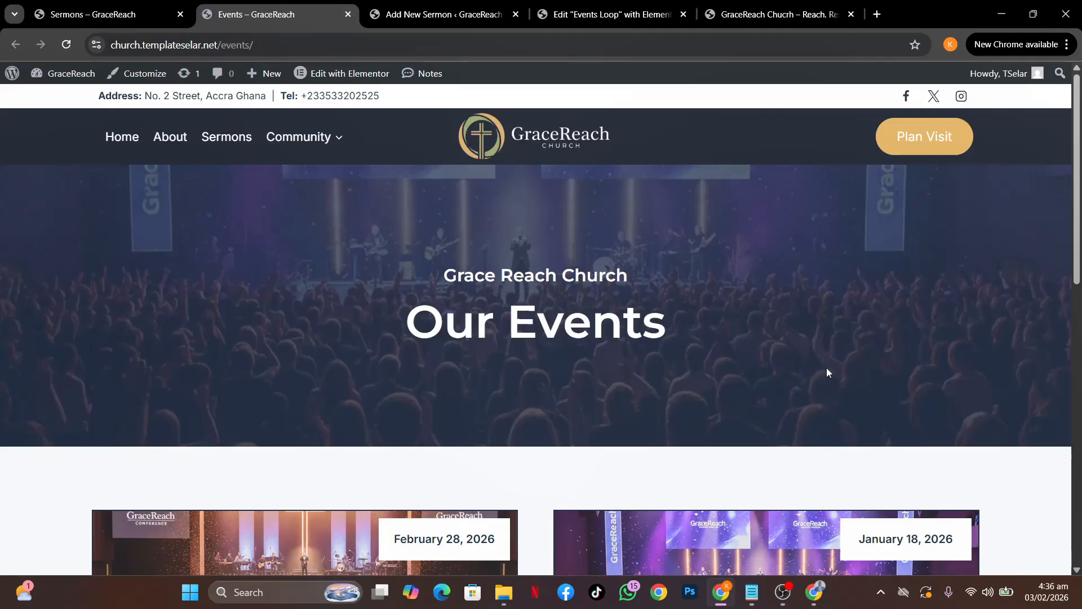
scroll(965, 412, "down", 10)
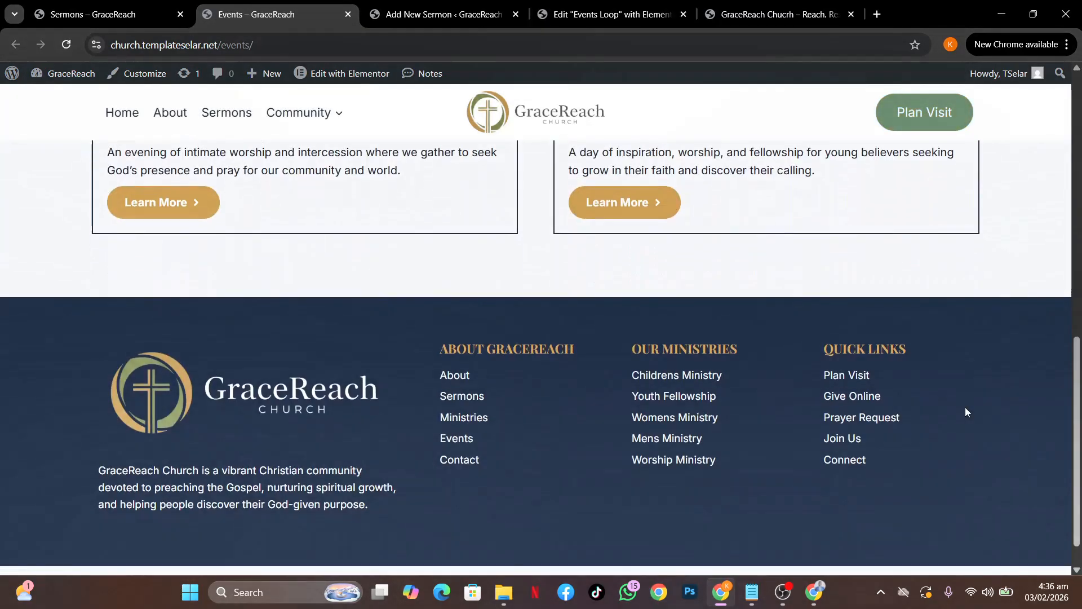
scroll(966, 411, "up", 6)
scroll(965, 407, "up", 5)
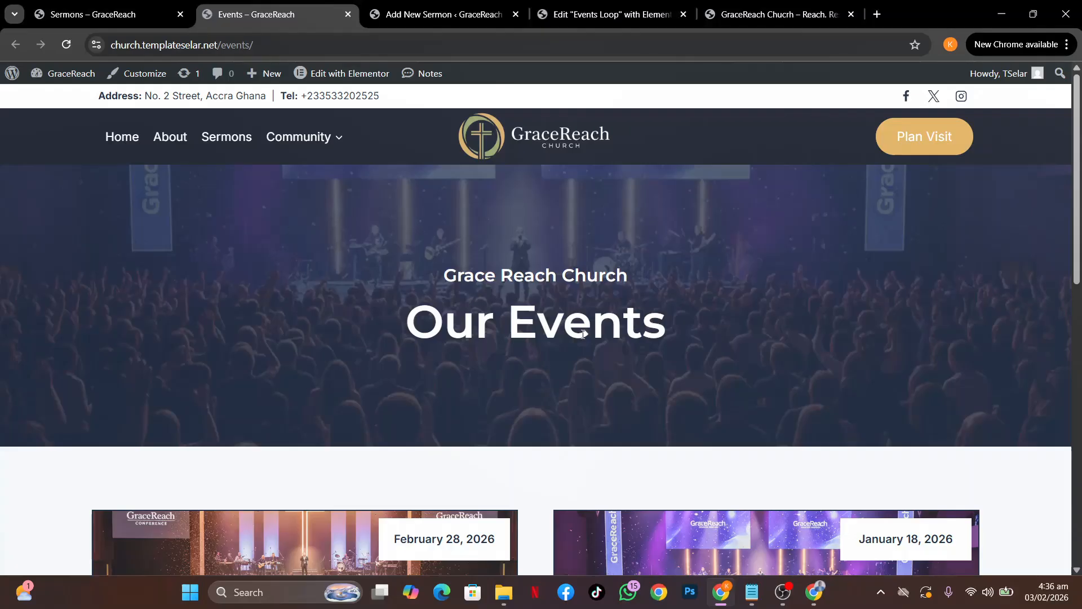
Open the Prayer and worship night event in a new tab and examine its single-event page layout.
scroll(583, 333, "down", 8)
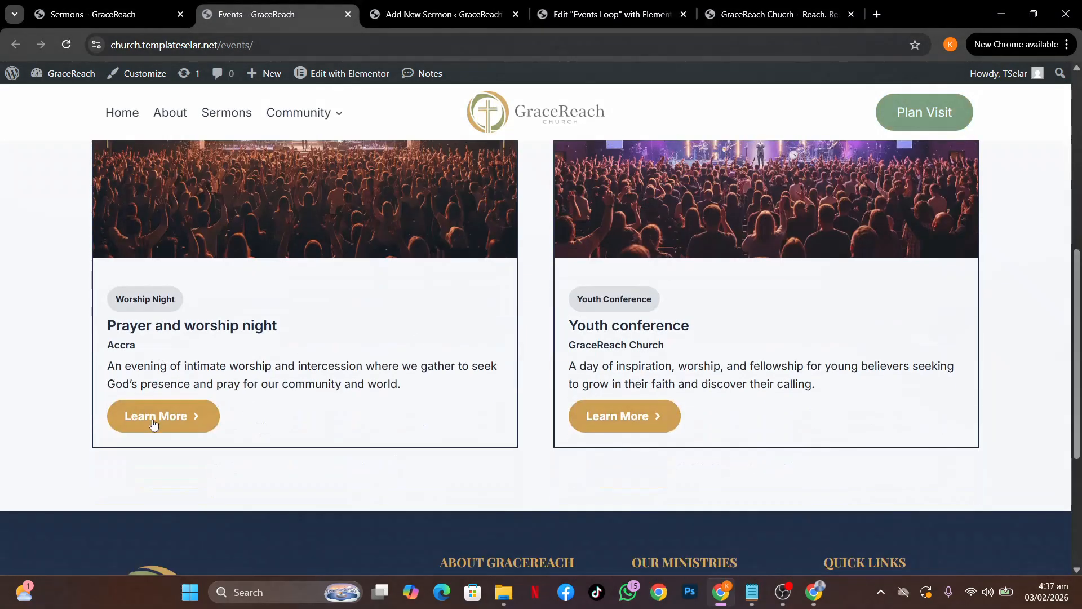
middle_click(153, 424)
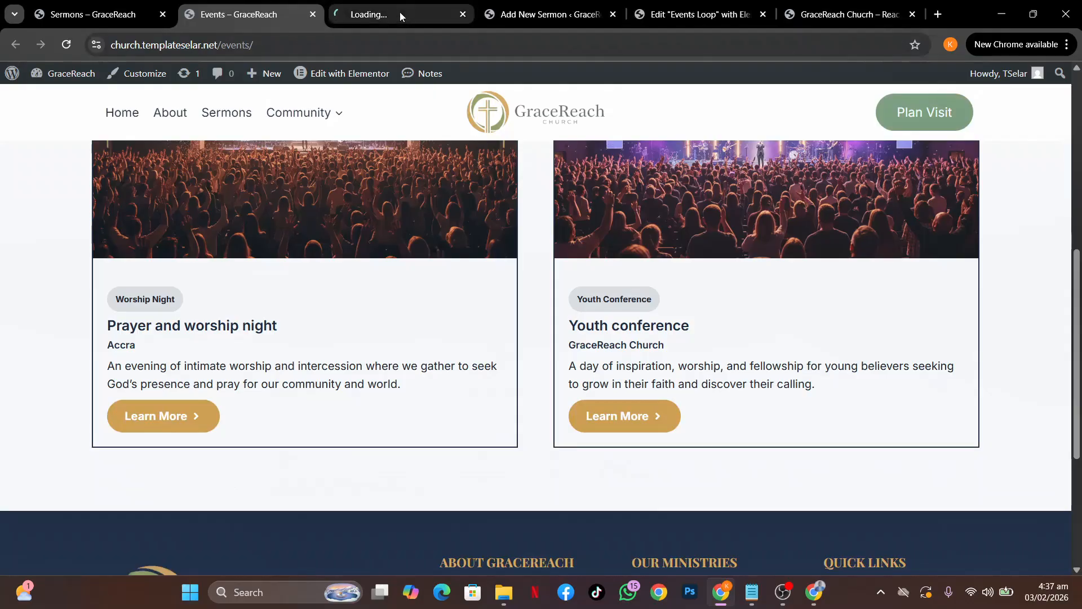
left_click(401, 14)
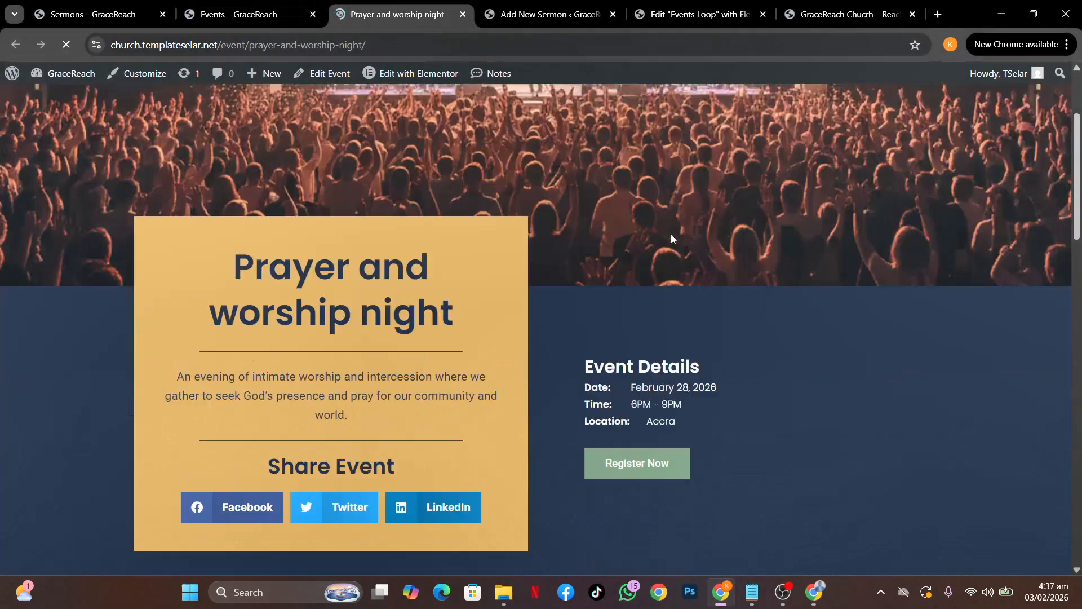
scroll(671, 234, "down", 20)
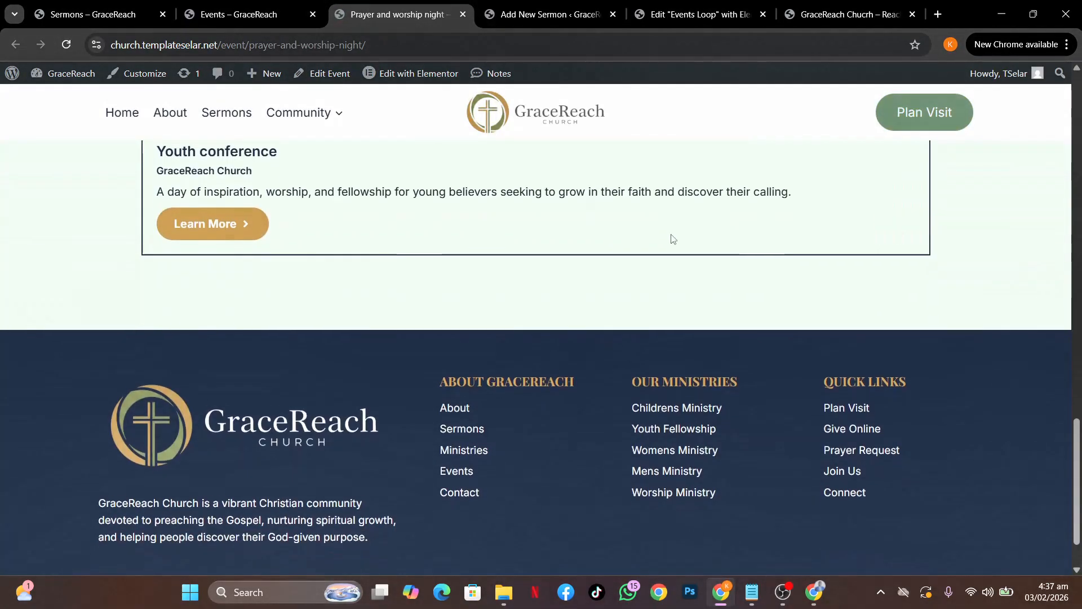
scroll(671, 237, "up", 20)
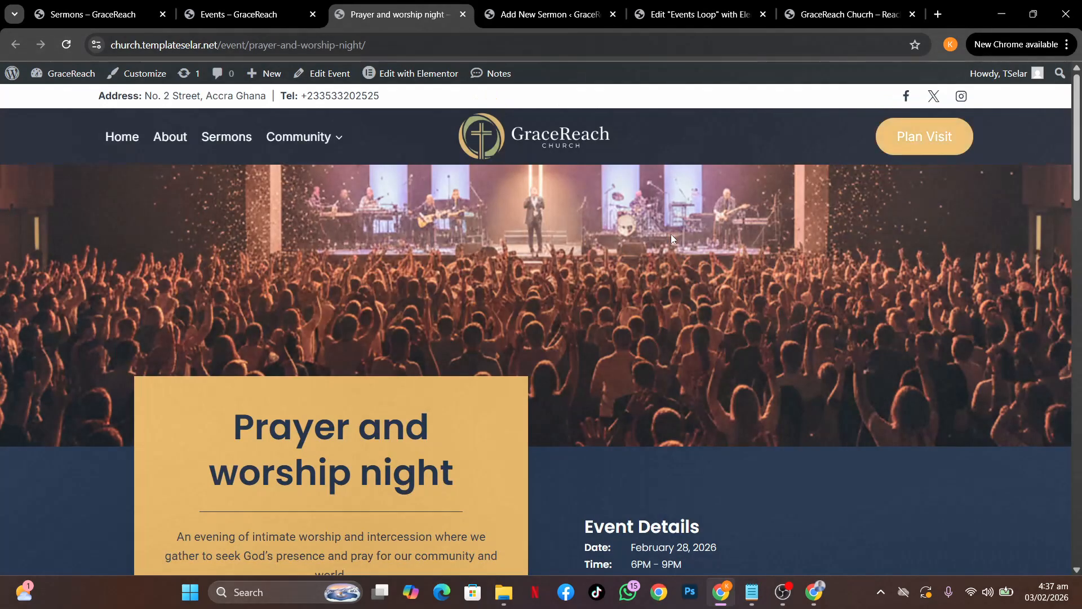
scroll(916, 337, "down", 3)
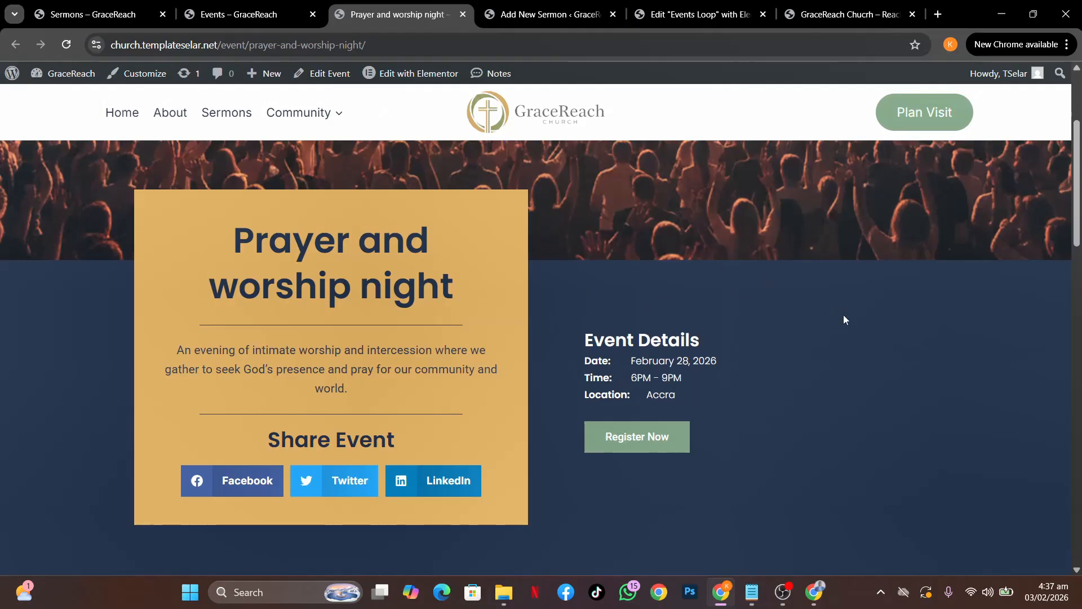
scroll(844, 319, "up", 3)
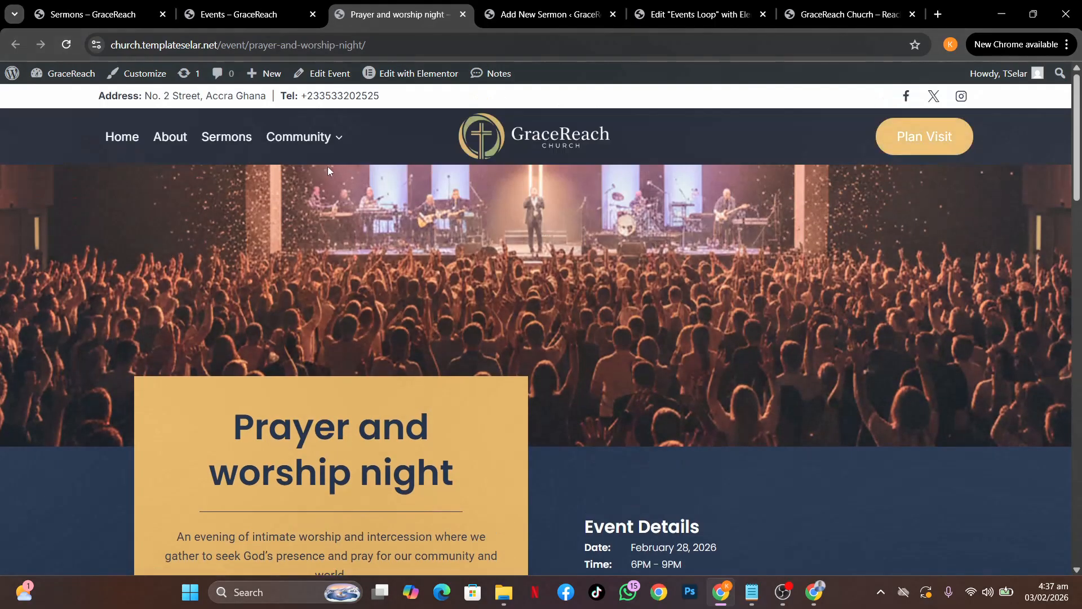
From the template's Sermons archive, open the Grace That Transforms sermon in a new tab and examine its single-sermon layout.
left_click(237, 15)
left_click(87, 14)
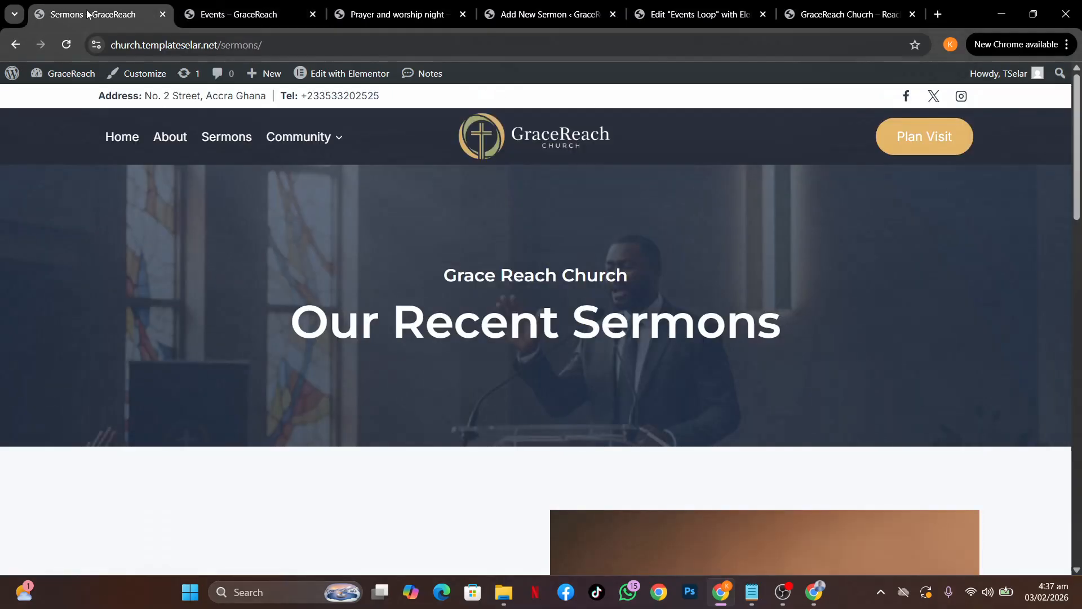
scroll(401, 316, "down", 6)
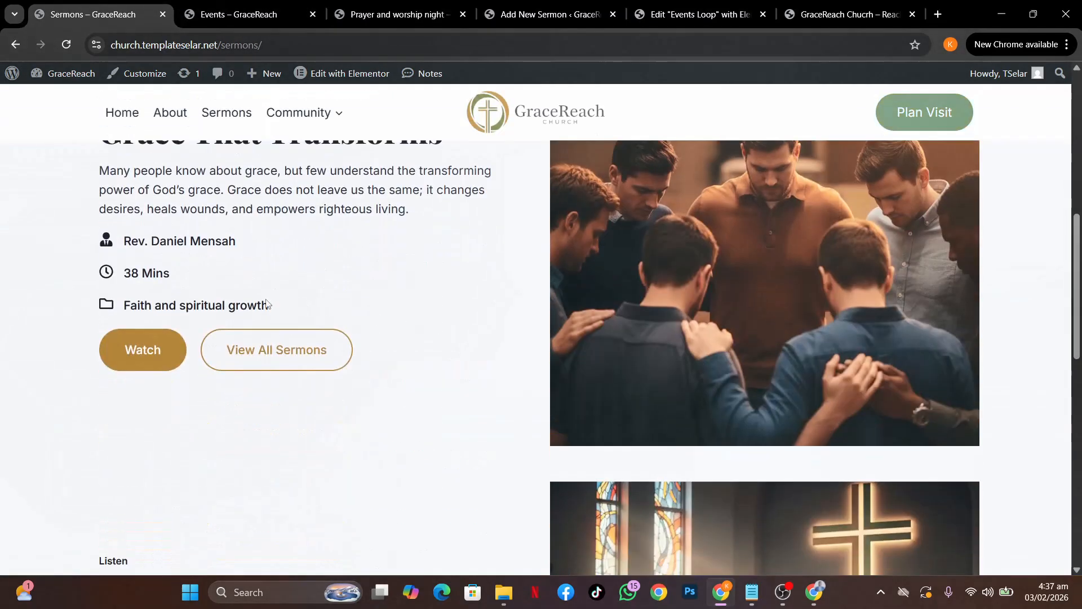
middle_click(144, 349)
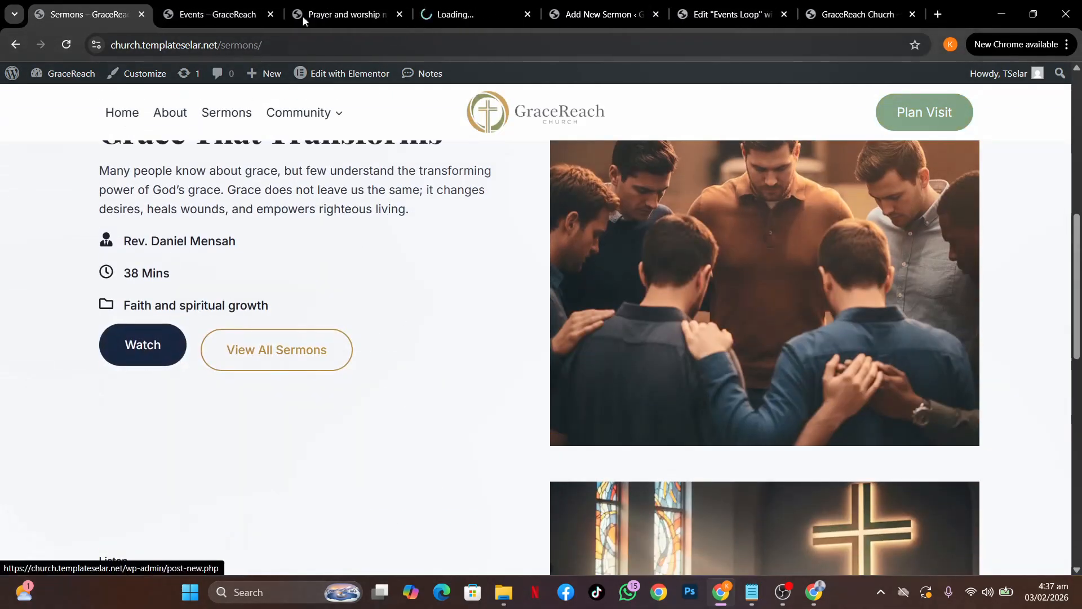
left_click(463, 2)
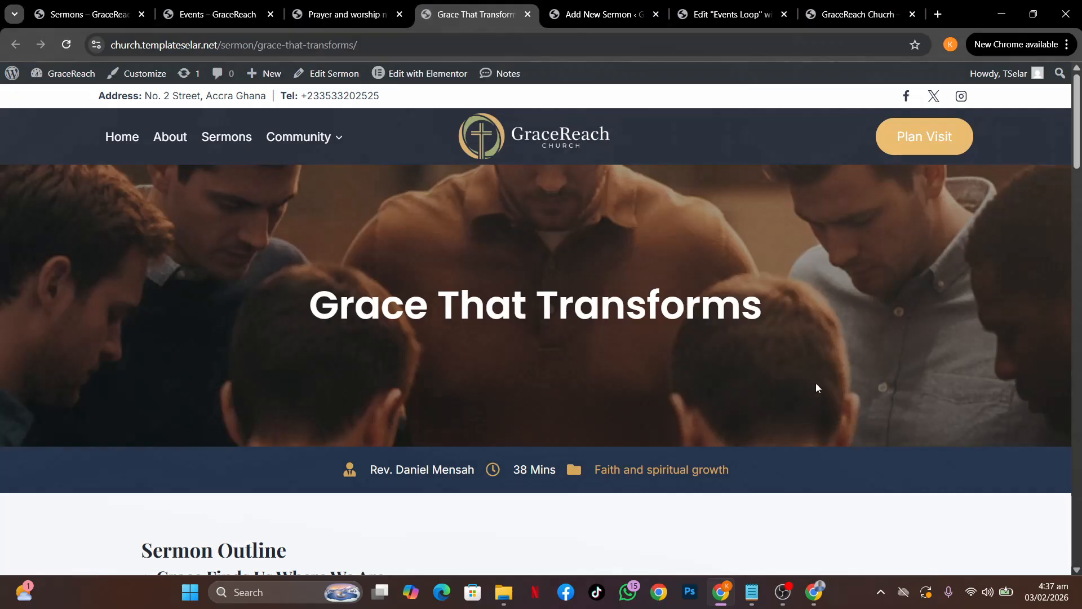
scroll(816, 383, "down", 10)
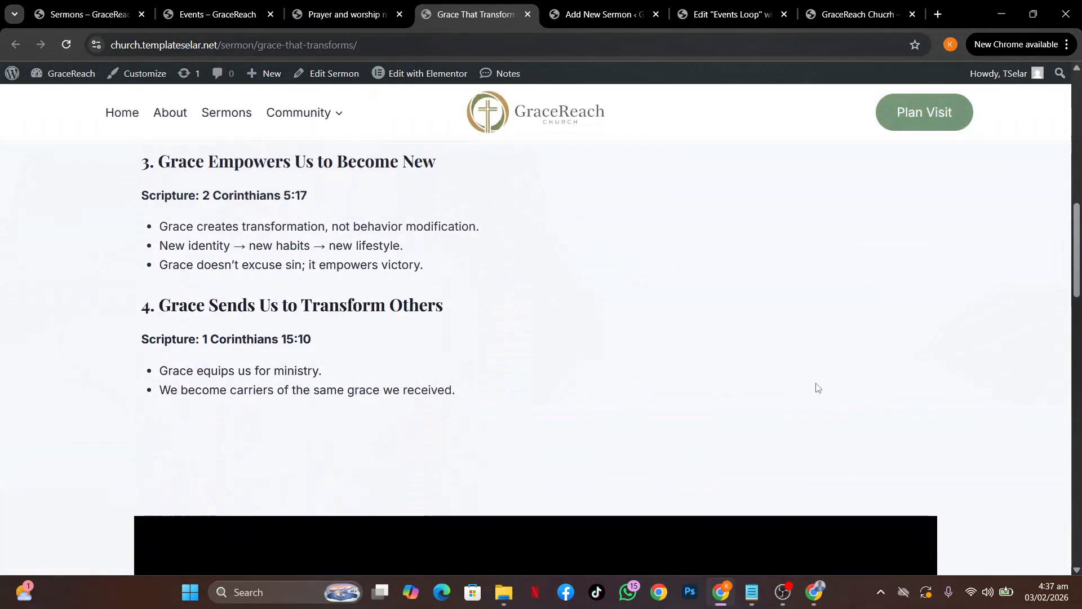
scroll(816, 387, "down", 10)
scroll(817, 388, "up", 20)
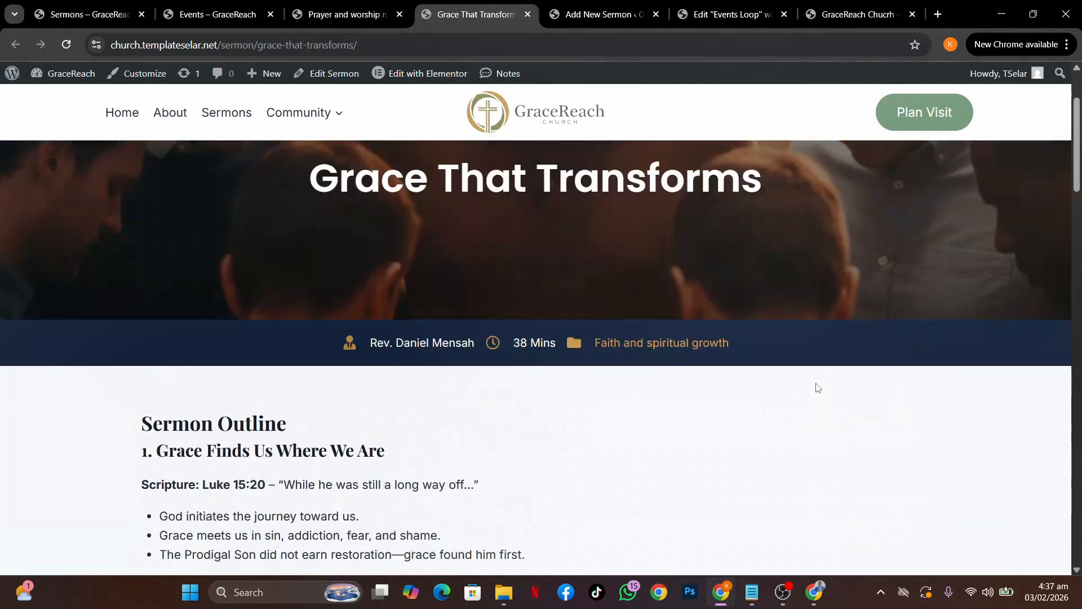
scroll(817, 388, "up", 3)
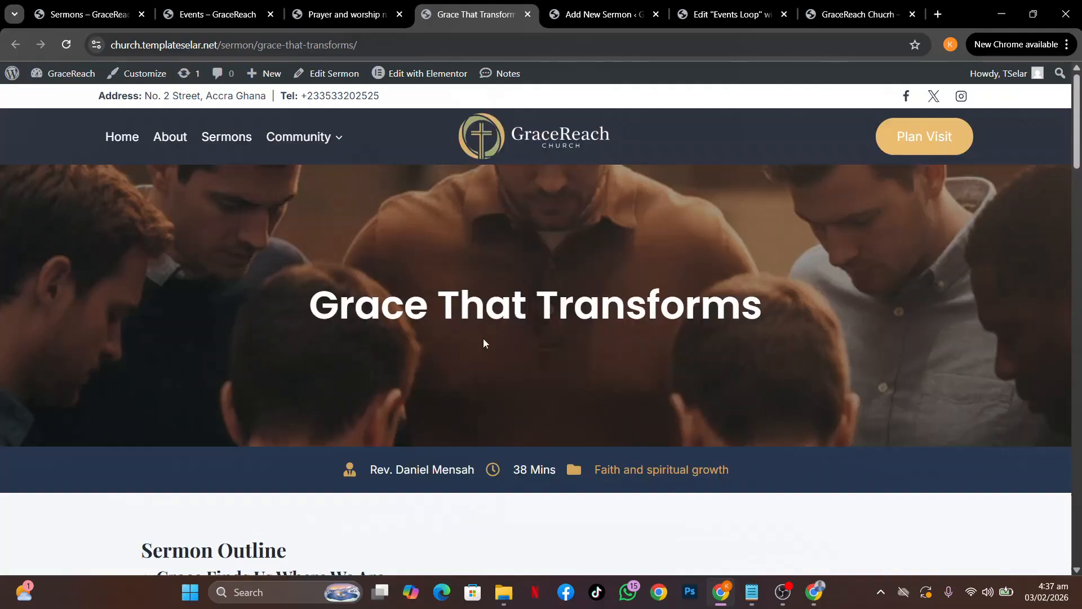
Revisit the template's Events archive, the Prayer and worship night event page and the Grace That Transforms sermon page.
left_click(235, 14)
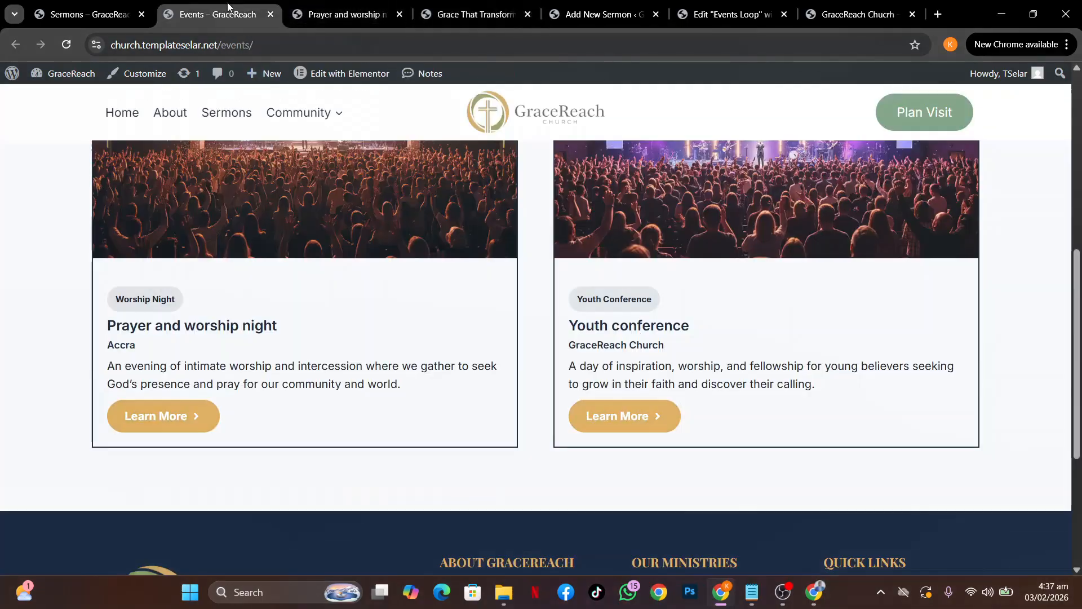
left_click(338, 13)
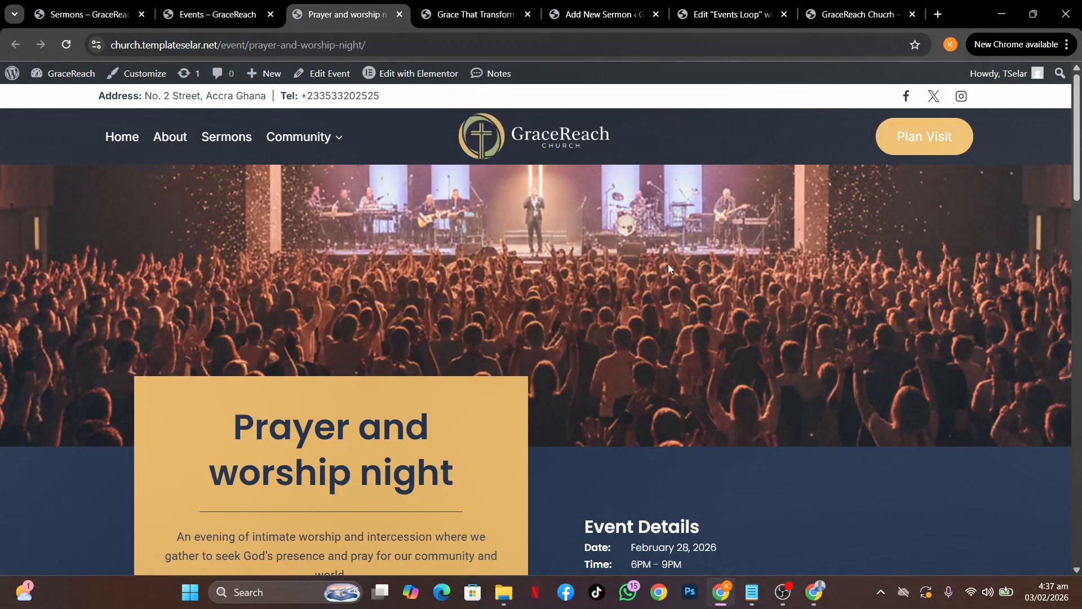
scroll(729, 333, "down", 7)
scroll(729, 337, "up", 5)
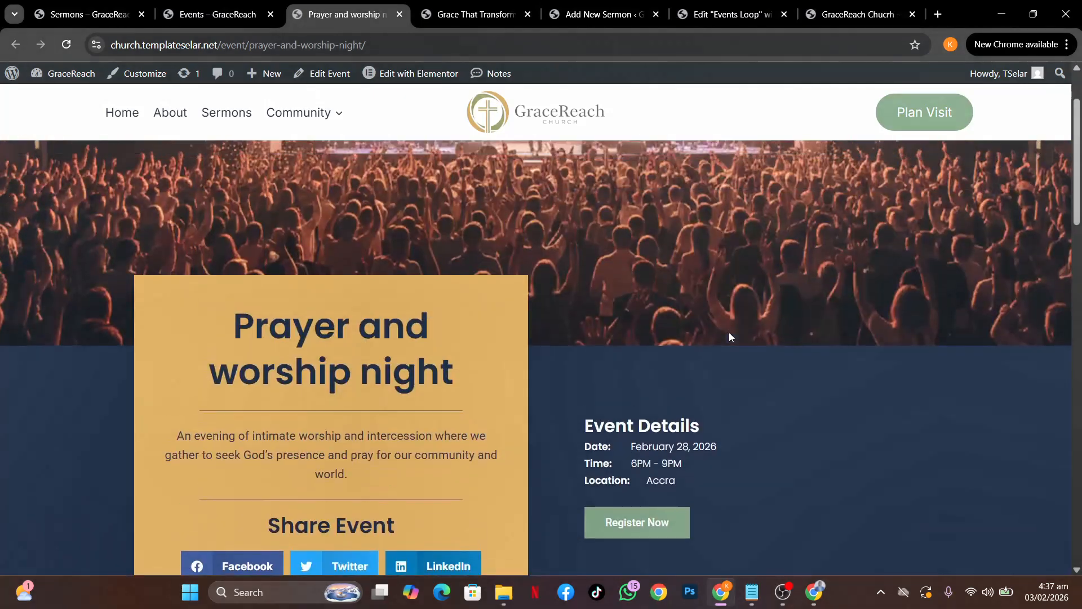
scroll(729, 336, "up", 2)
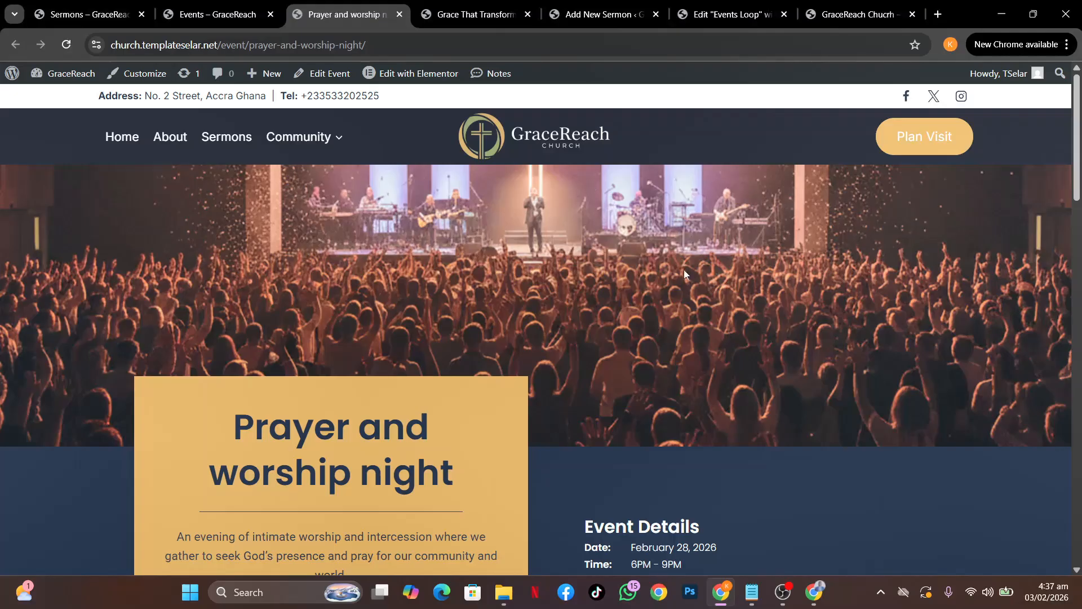
left_click(480, 20)
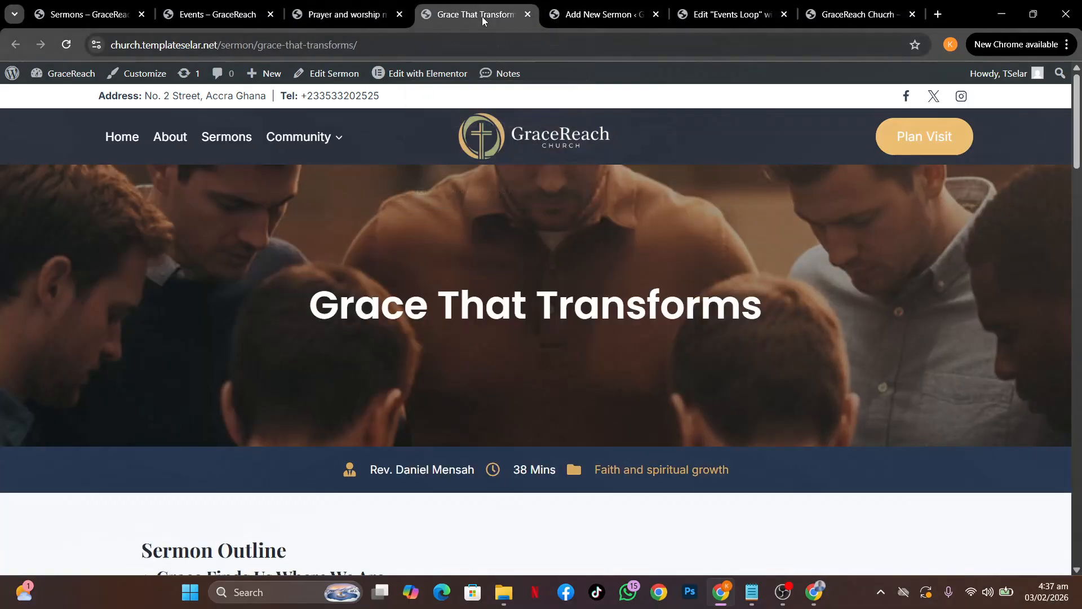
Switch to the kaetechtutorials.com site, open its Sermons archive and examine the page's current layout.
left_click(594, 20)
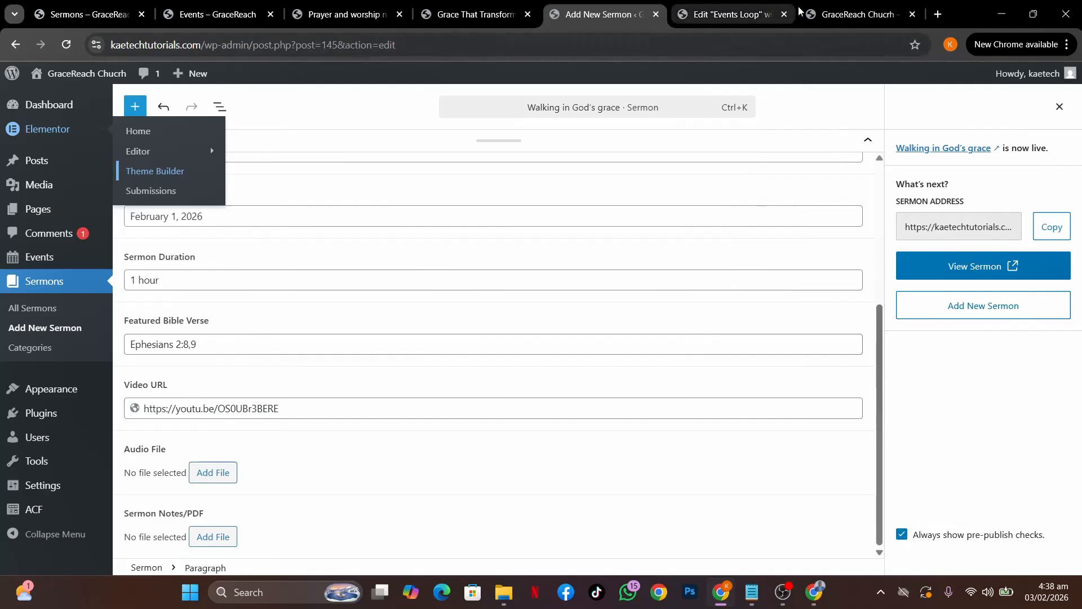
left_click(858, 14)
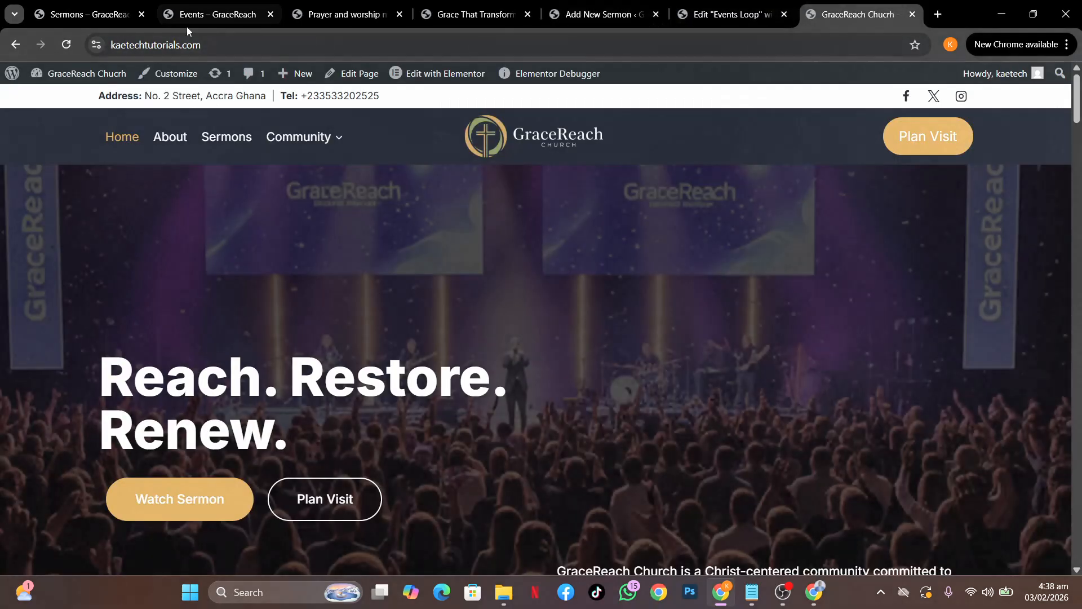
left_click(62, 46)
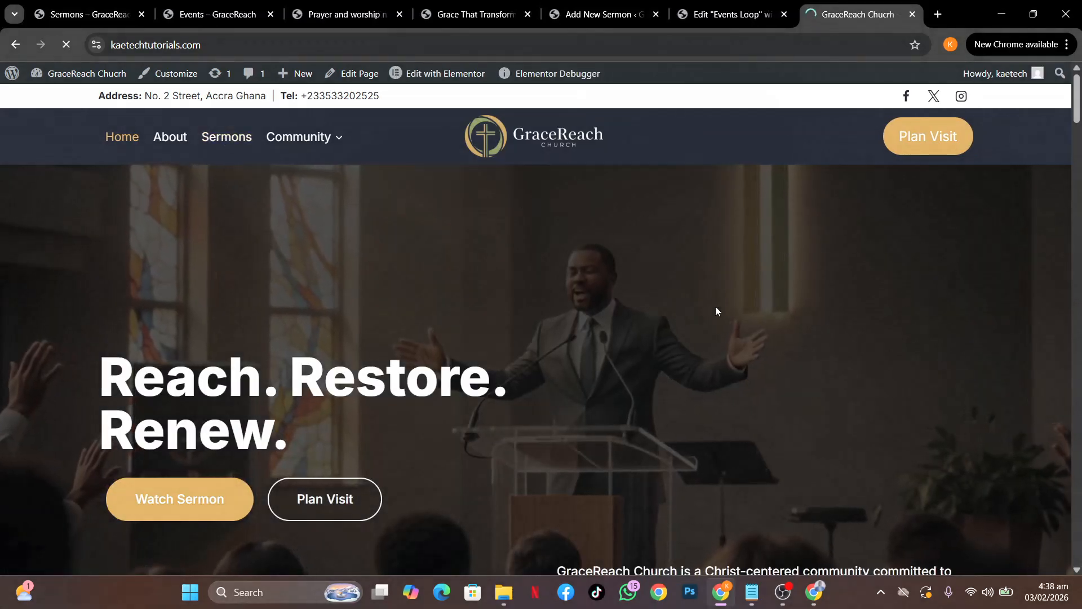
scroll(846, 386, "down", 9)
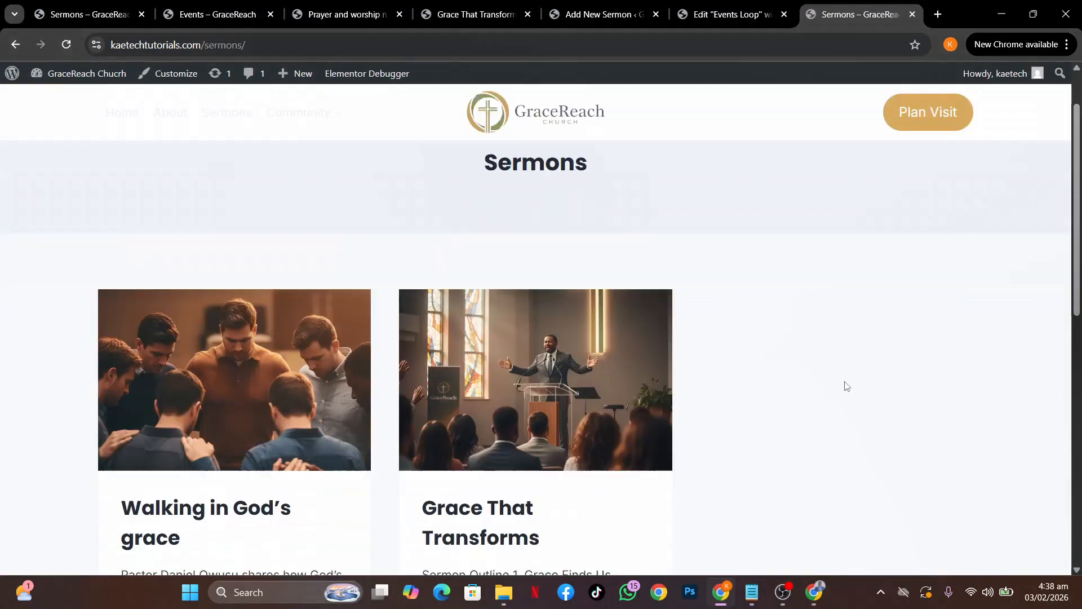
scroll(845, 385, "up", 9)
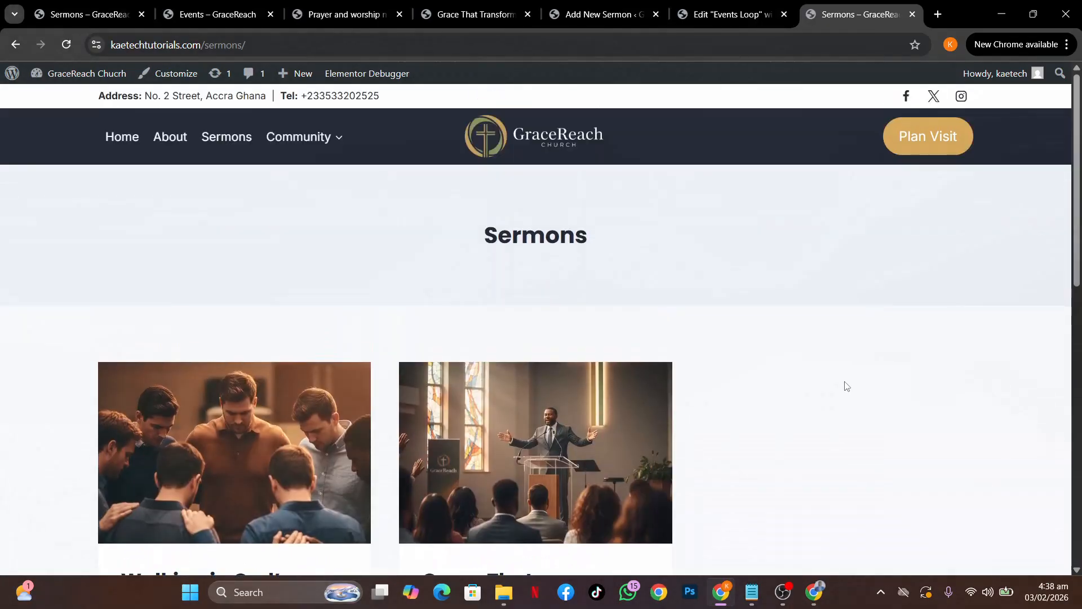
scroll(845, 385, "down", 9)
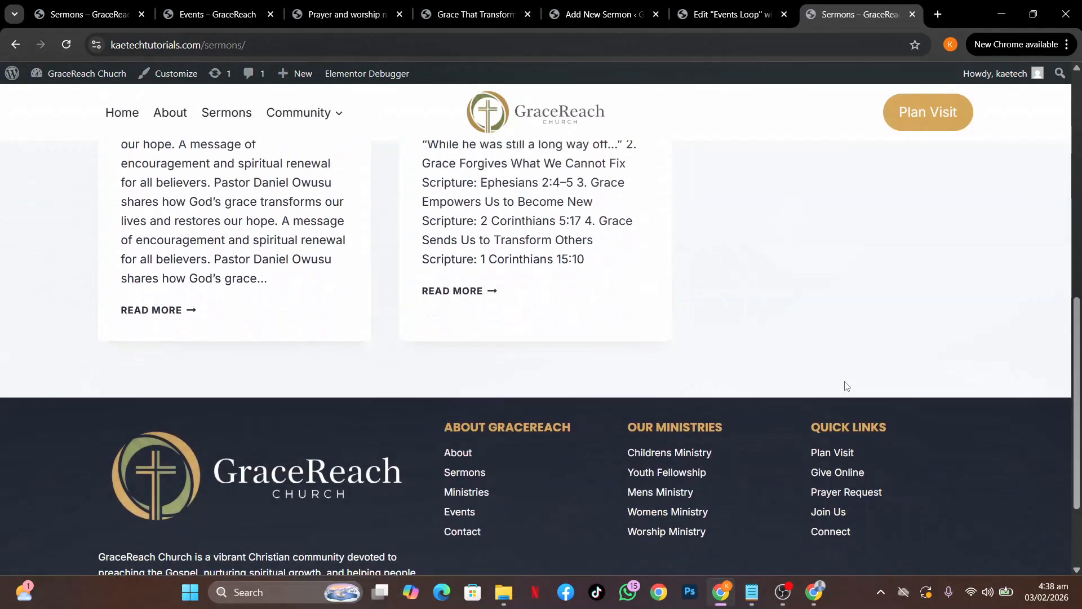
scroll(846, 386, "up", 8)
Open the site's Events archive from the Community links and examine its current layout down to the footer.
mouse_move(291, 137)
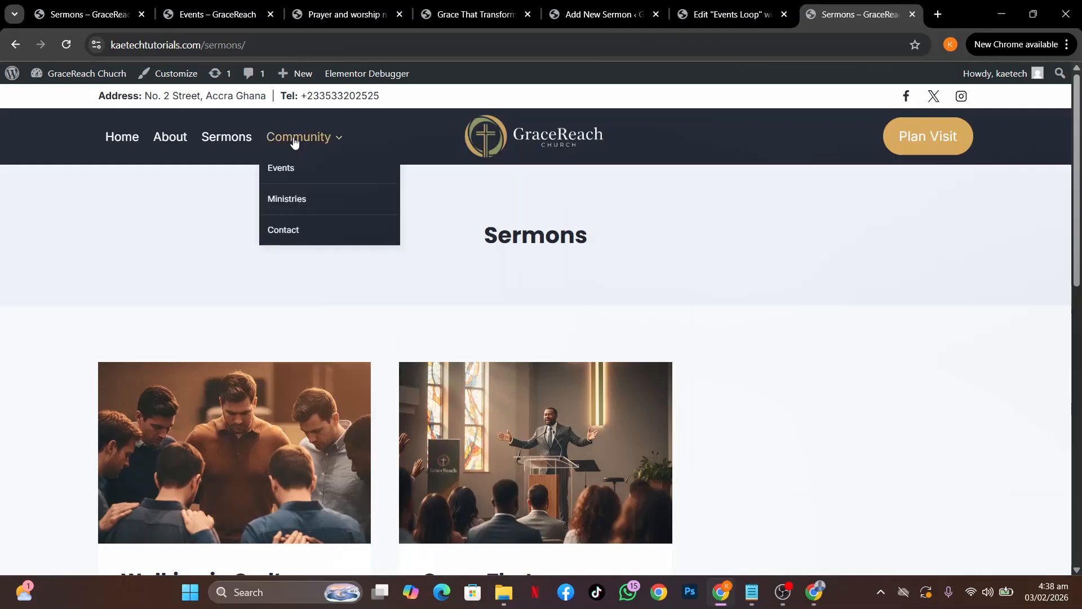
left_click(280, 176)
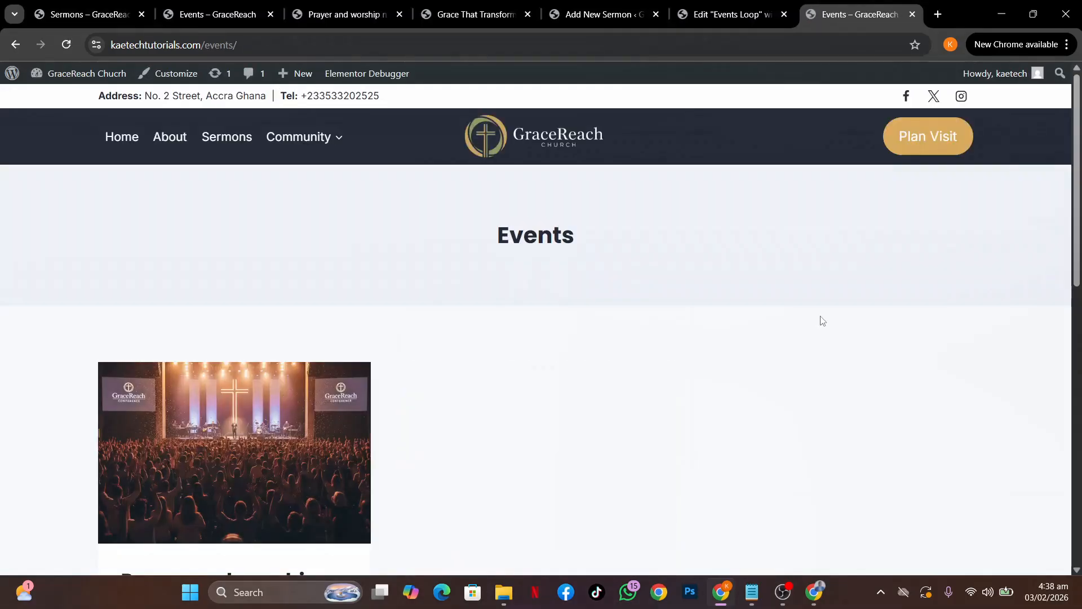
scroll(822, 320, "down", 1)
scroll(823, 321, "down", 9)
scroll(822, 320, "up", 7)
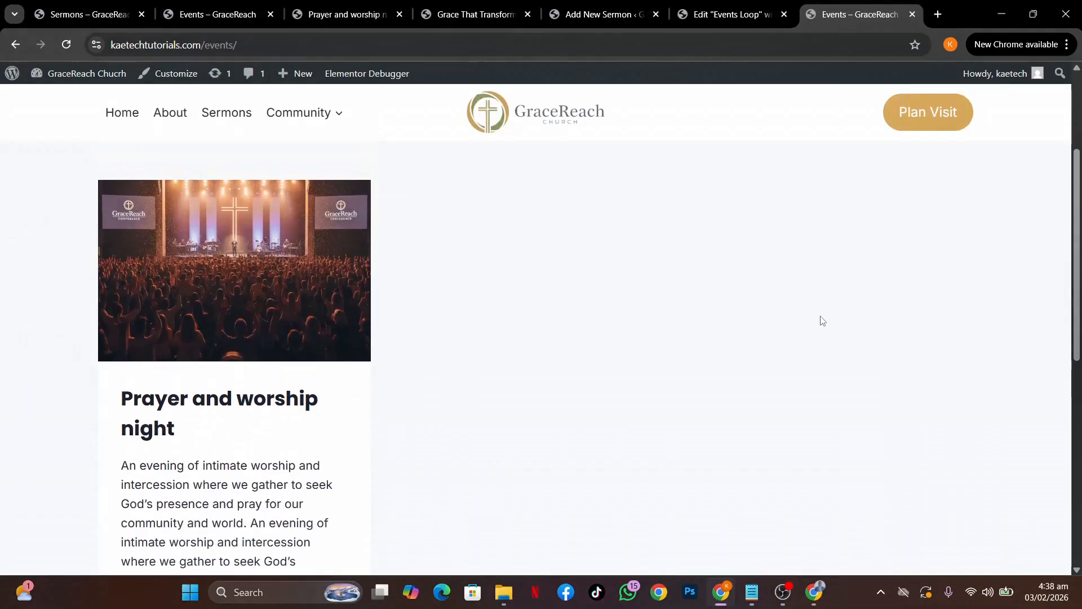
scroll(822, 321, "down", 5)
scroll(823, 320, "up", 8)
scroll(822, 320, "down", 5)
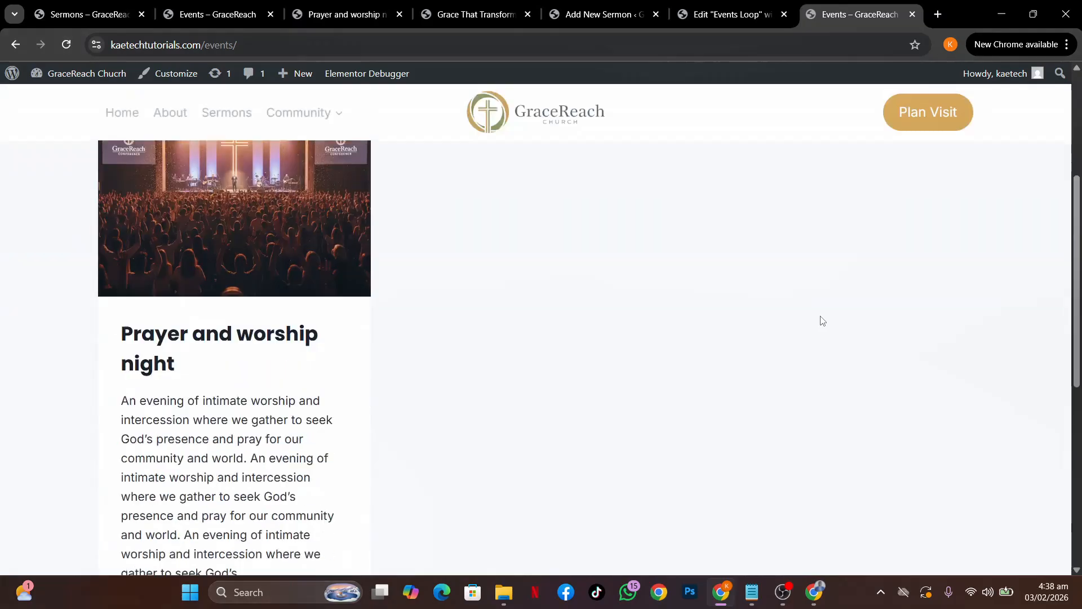
scroll(822, 320, "down", 5)
scroll(823, 320, "up", 10)
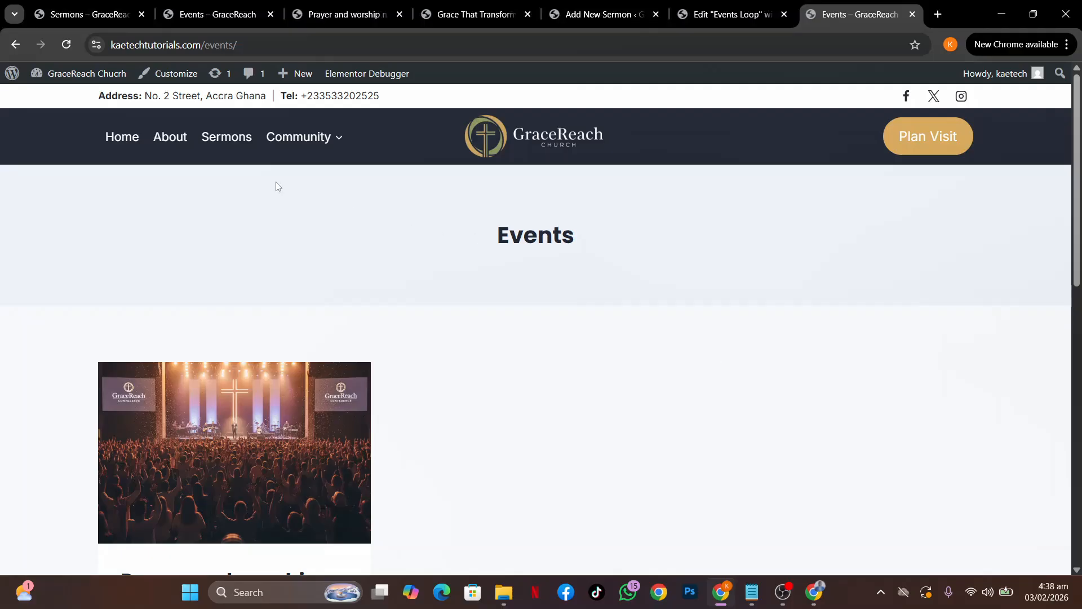
Open the Prayer and worship night event from the Events archive and examine its current single-event layout.
mouse_move(296, 145)
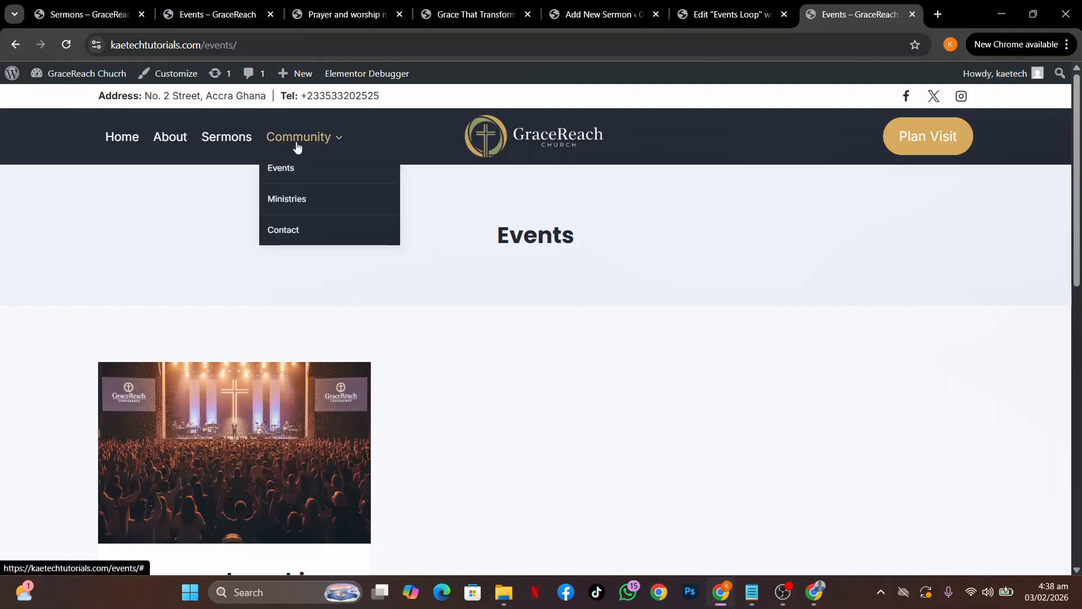
scroll(481, 329, "down", 8)
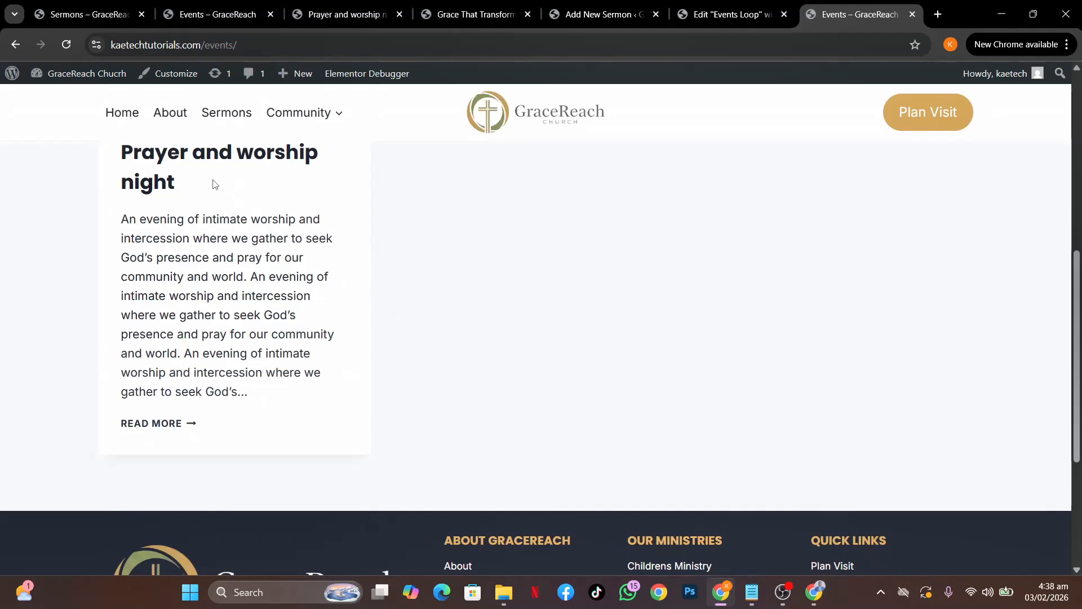
left_click(194, 160)
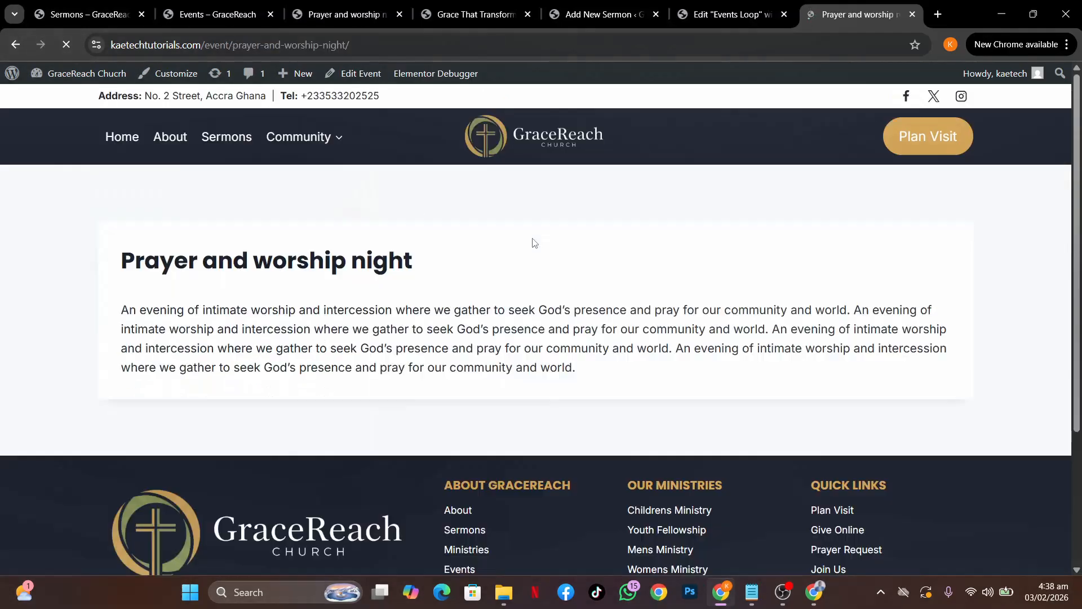
scroll(737, 369, "down", 3)
scroll(737, 367, "up", 3)
Revisit the site's Sermons archive and Events archive to compare their default layouts.
left_click(221, 140)
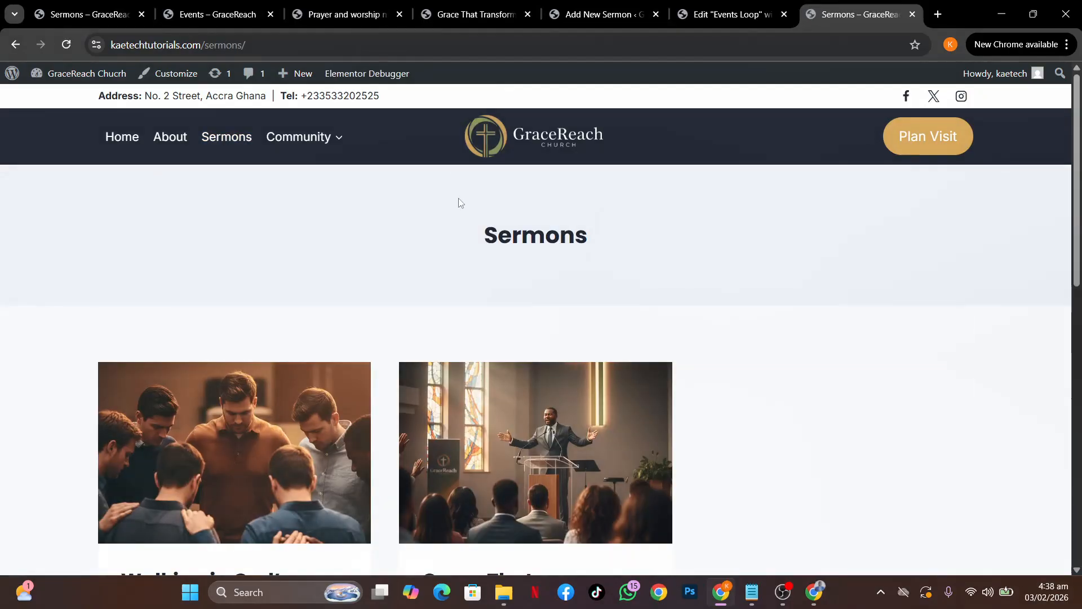
mouse_move(322, 140)
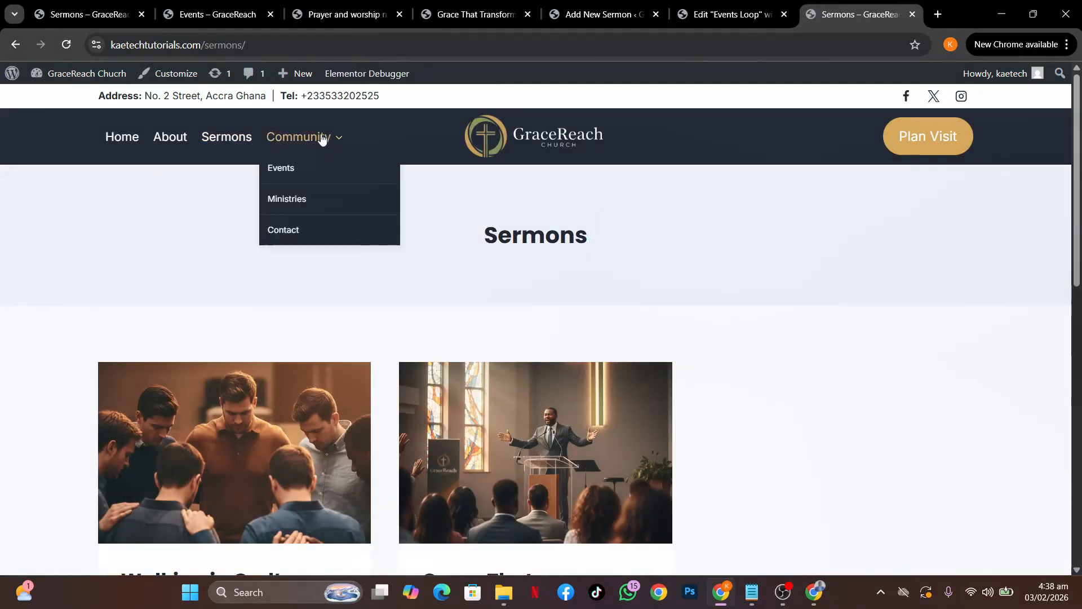
left_click(286, 169)
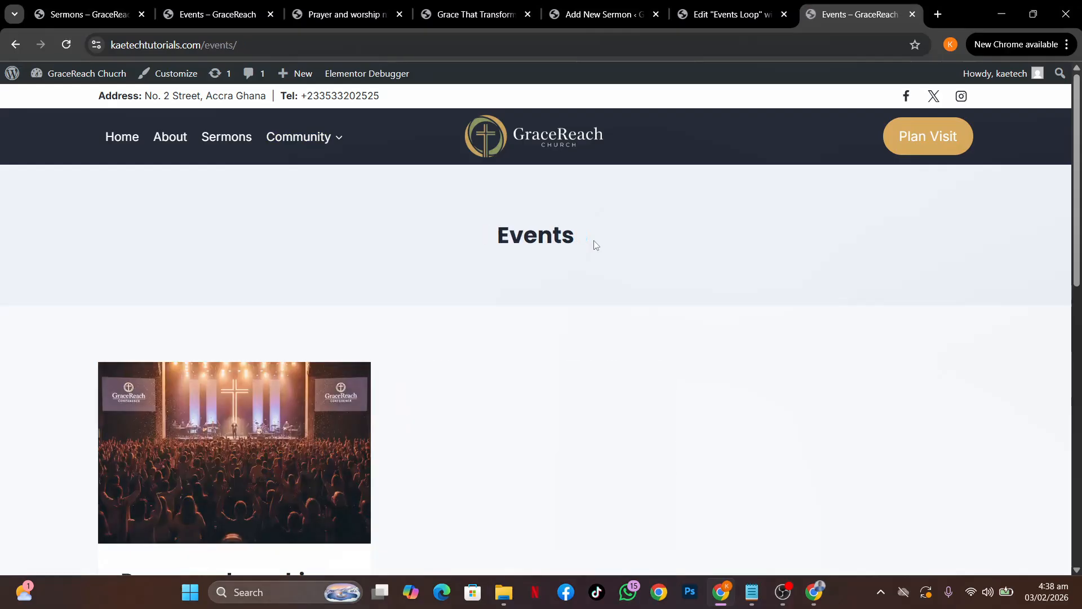
scroll(595, 244, "down", 4)
scroll(595, 243, "up", 5)
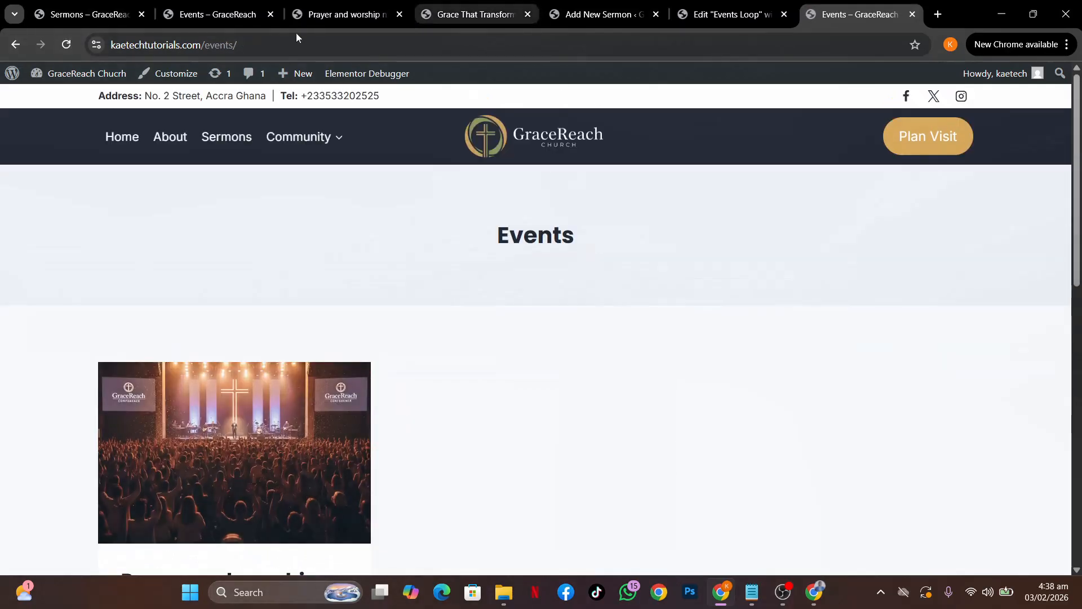
Switch to the template site's Events archive and examine its Our Events hero and the two-column event cards.
left_click(221, 17)
scroll(681, 319, "up", 5)
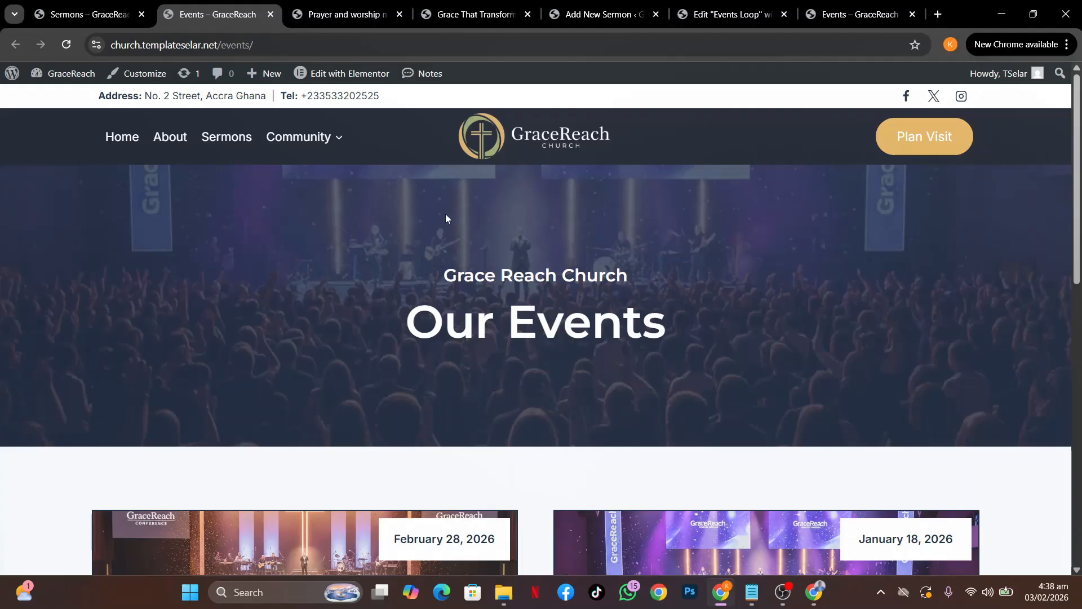
scroll(658, 430, "down", 1)
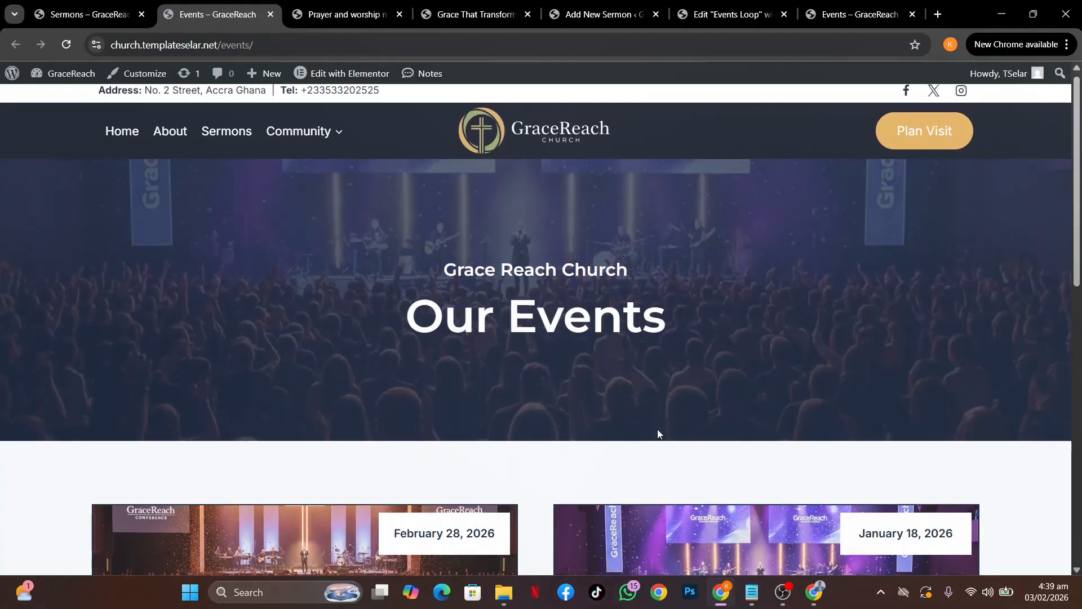
scroll(696, 409, "down", 5)
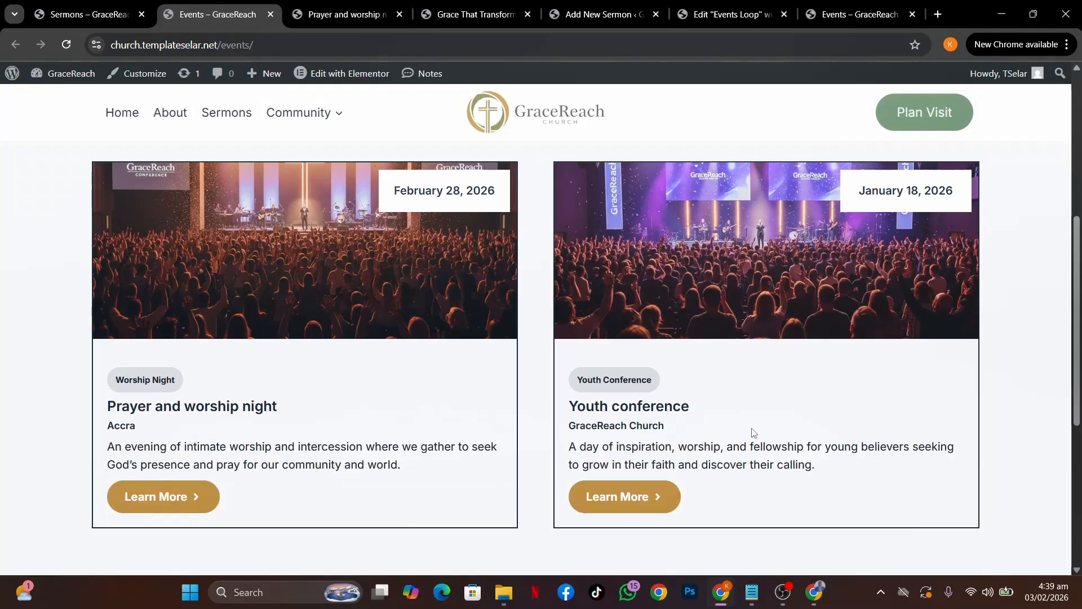
scroll(761, 435, "down", 5)
scroll(761, 435, "up", 7)
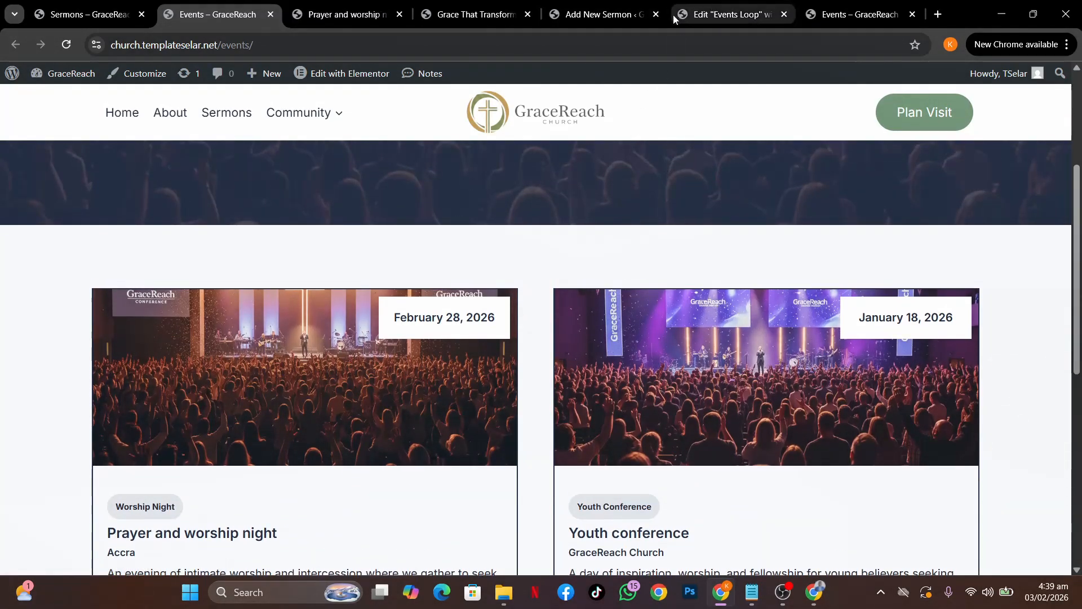
From the Events Loop editor, create a new Archive template in the Theme Builder and dismiss the block library to start blank.
left_click(709, 14)
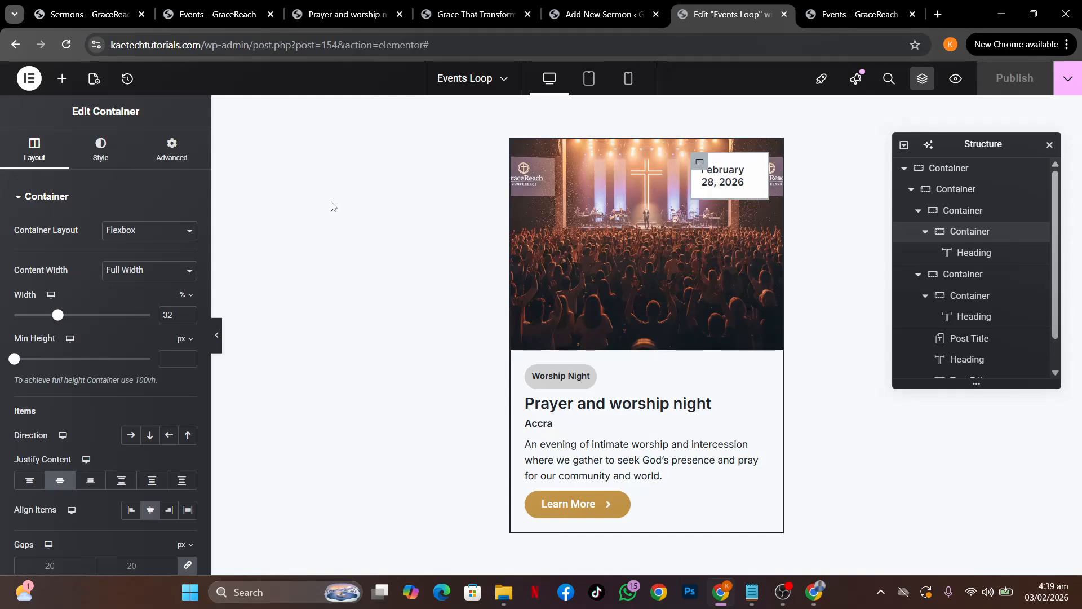
left_click(29, 77)
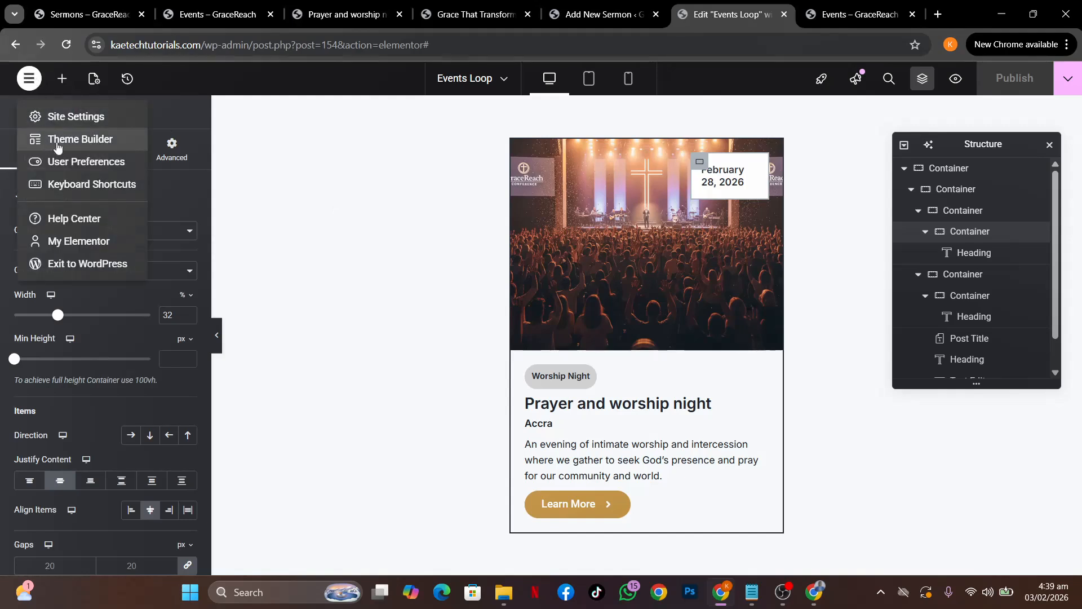
left_click(79, 141)
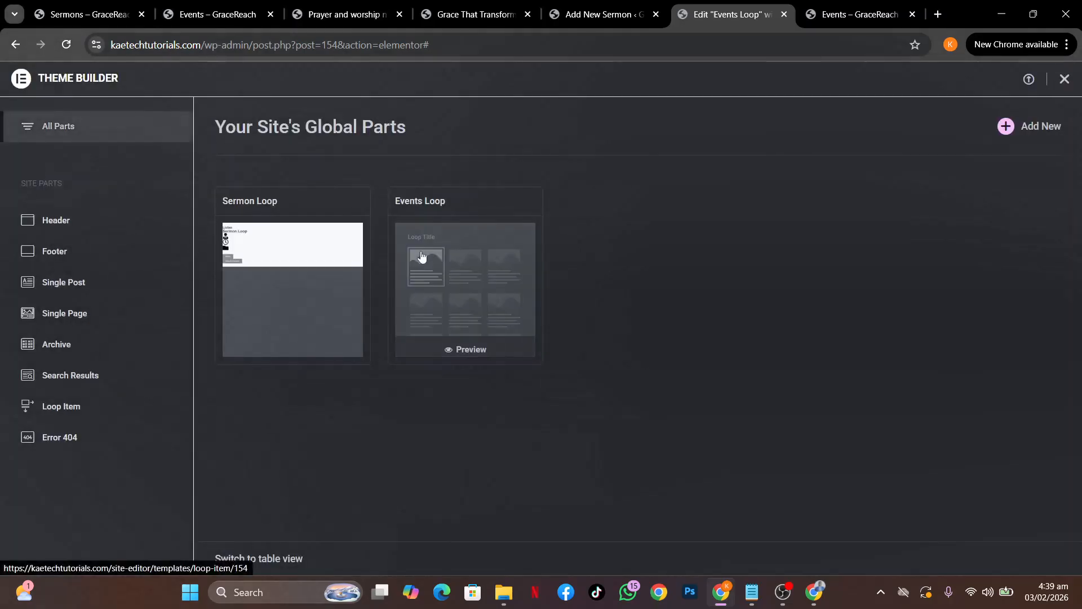
left_click(58, 355)
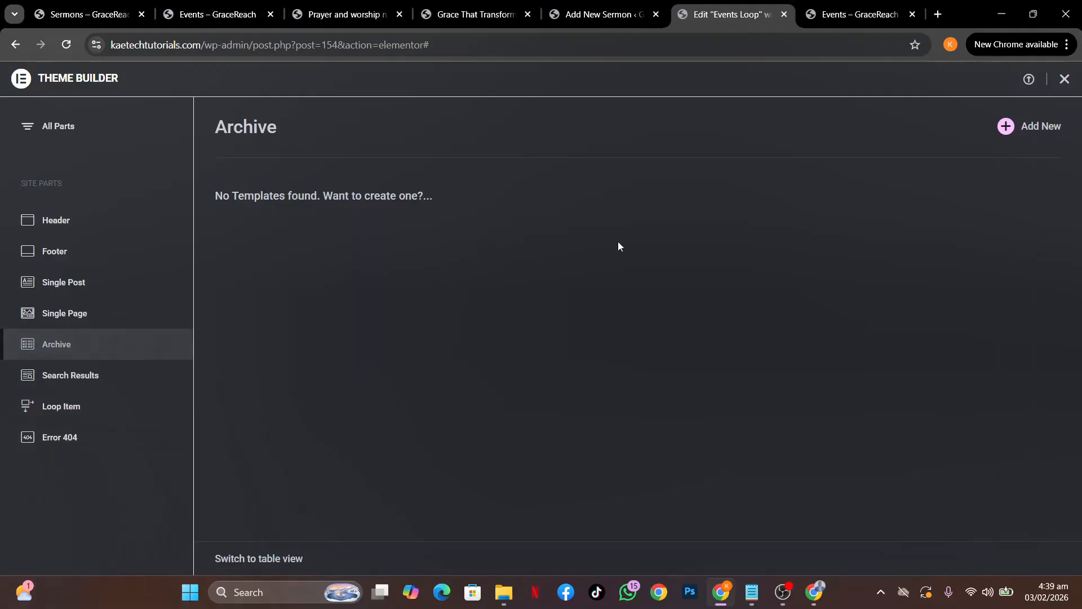
left_click(1043, 127)
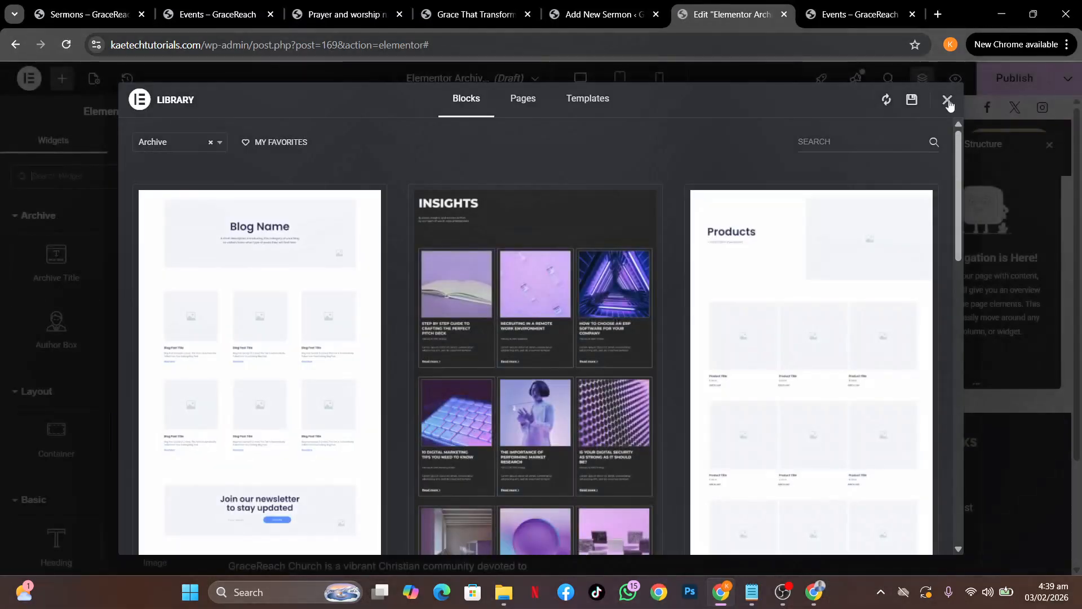
left_click(948, 100)
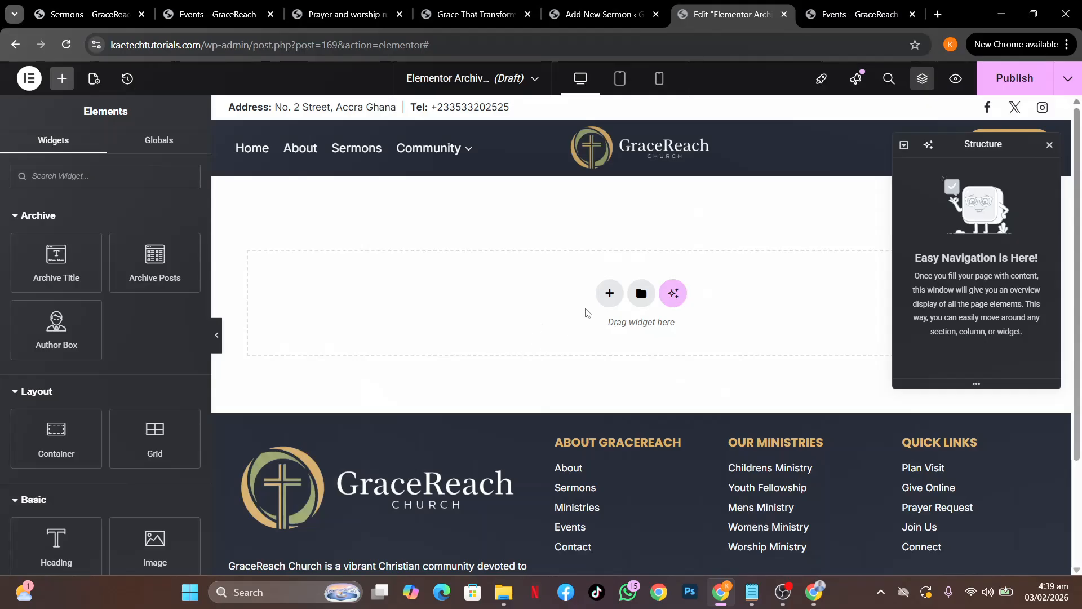
Add a single-column flexbox container to the archive template with 80 px top and bottom padding and 0 on the sides.
left_click(609, 293)
left_click(595, 329)
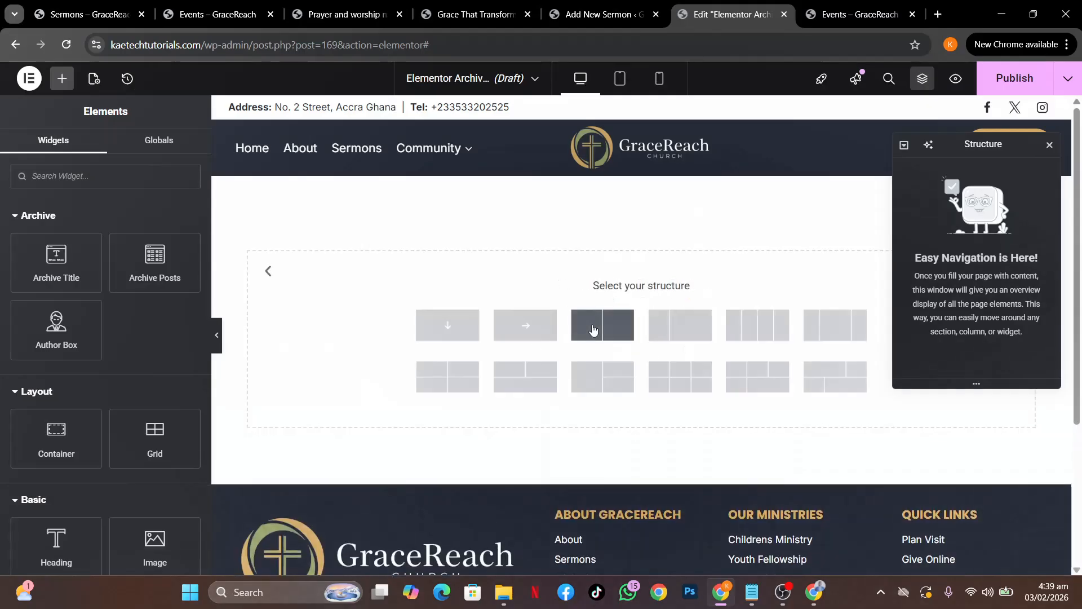
left_click(451, 336)
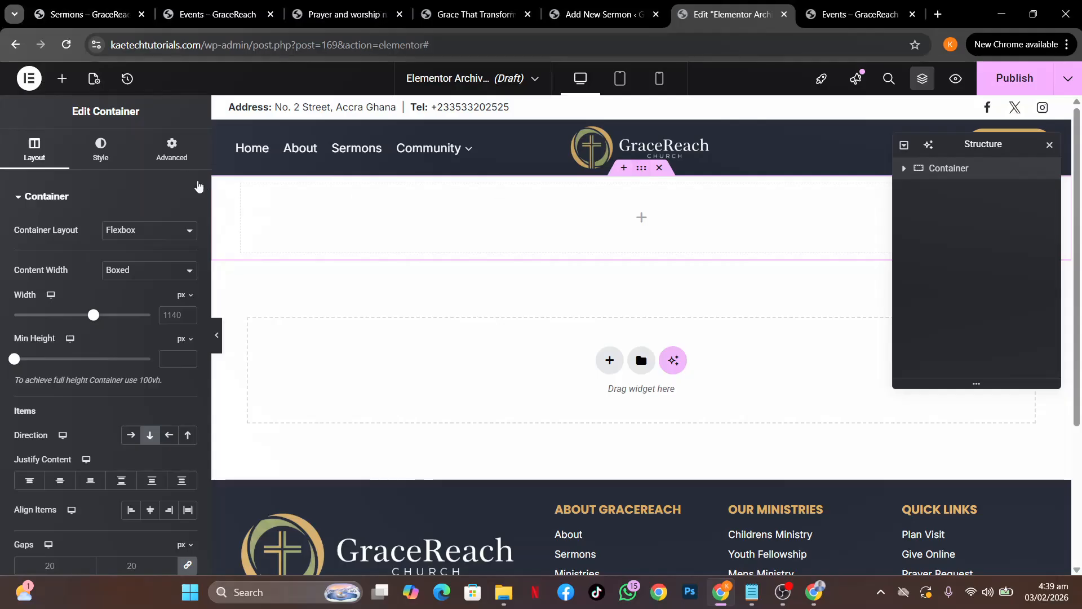
left_click(172, 151)
left_click(188, 301)
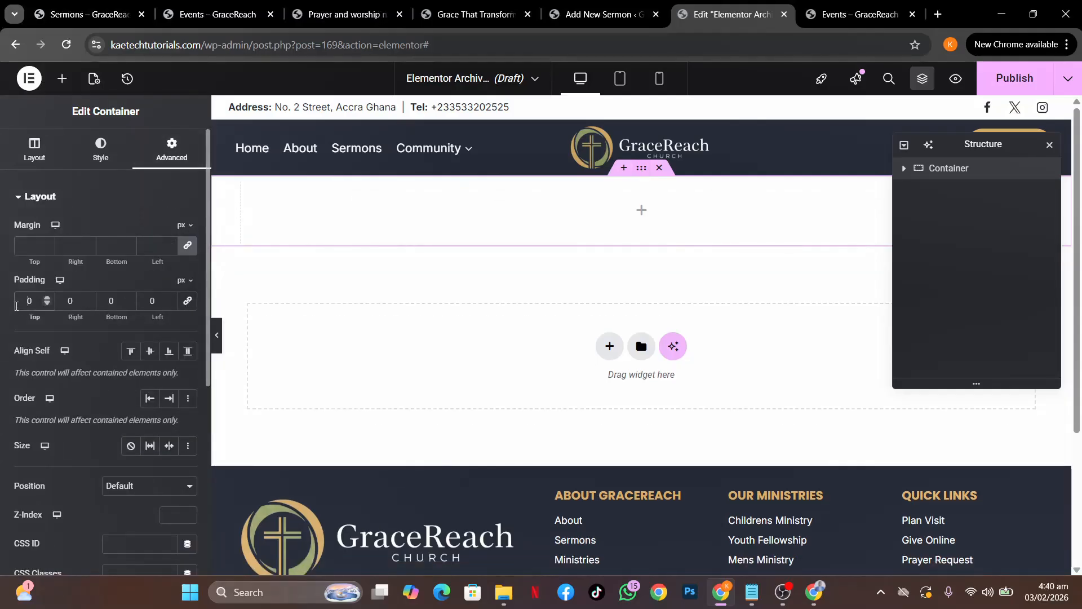
type("8")
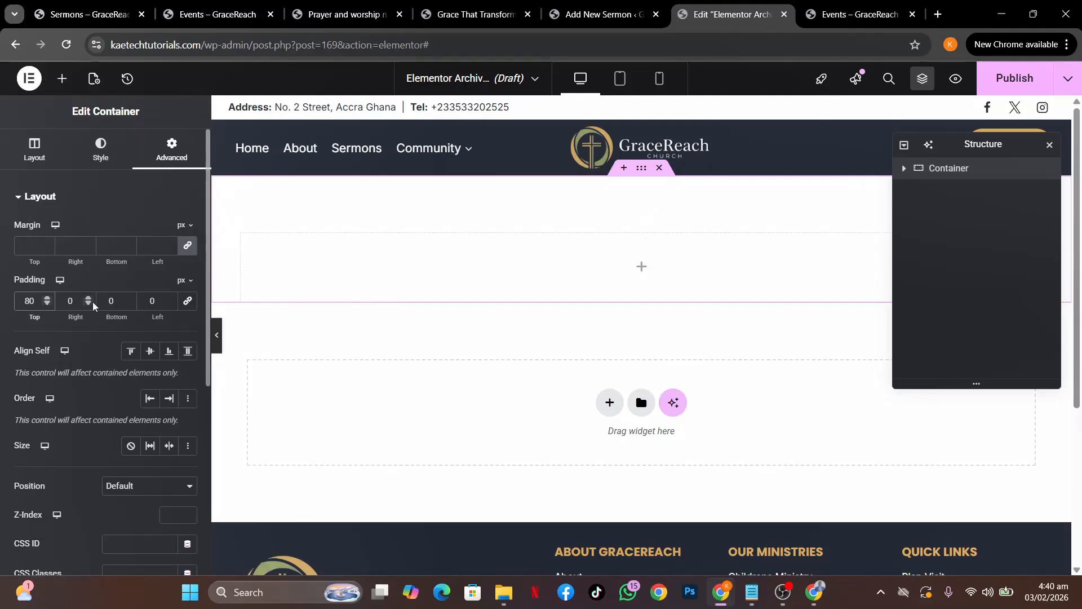
left_click(107, 301)
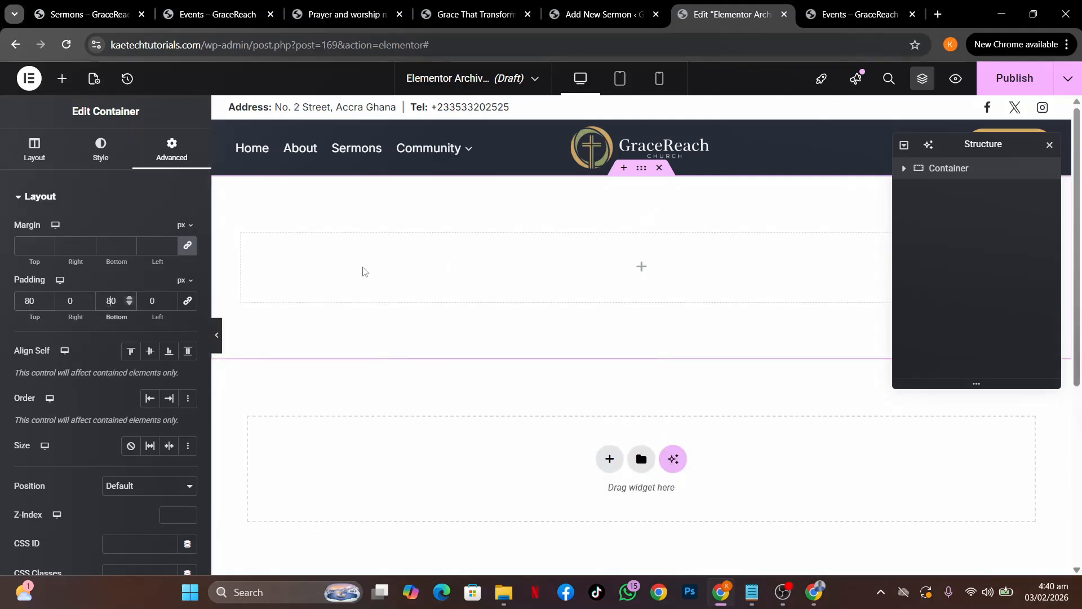
Set the container's minimum height to 400 px.
left_click(31, 152)
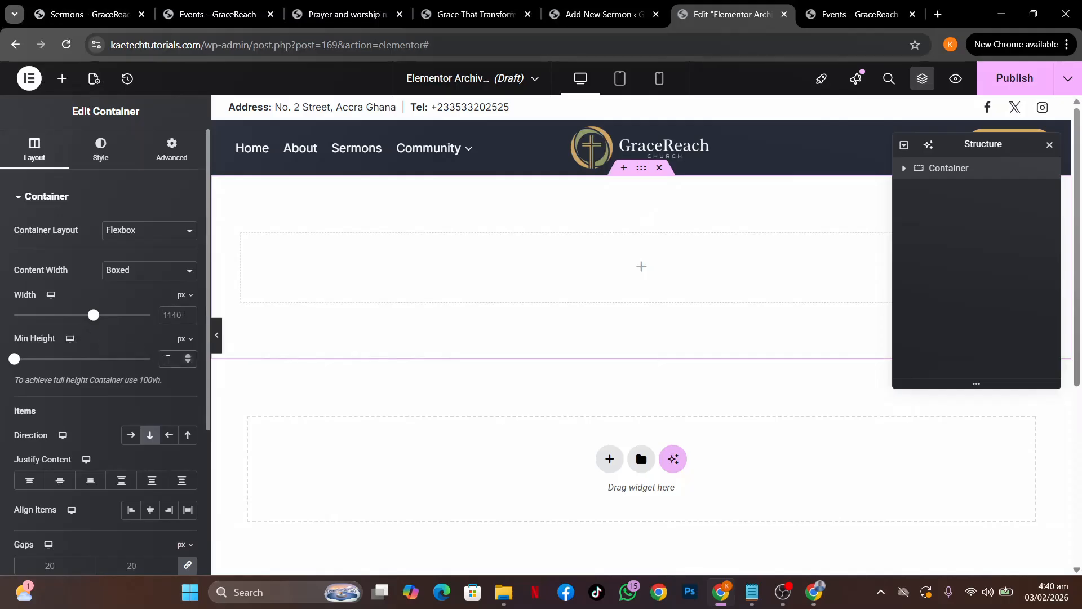
left_click(168, 359)
type("400")
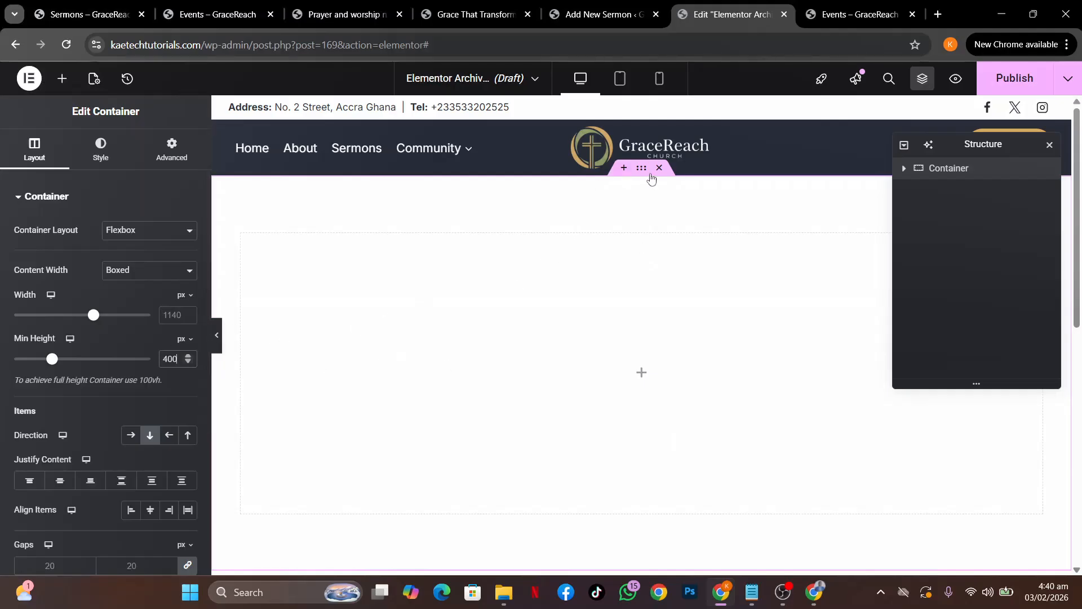
Set the hero container's classic background image to GraceReach-church-3.jpg from the media library, using the template site's Events hero as reference.
left_click(101, 149)
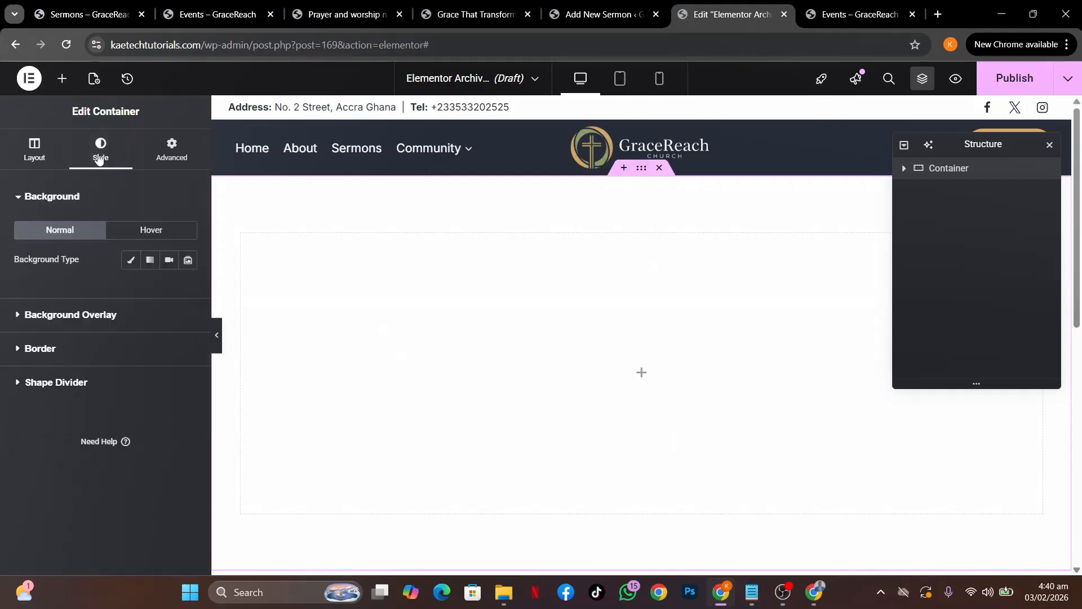
left_click(132, 270)
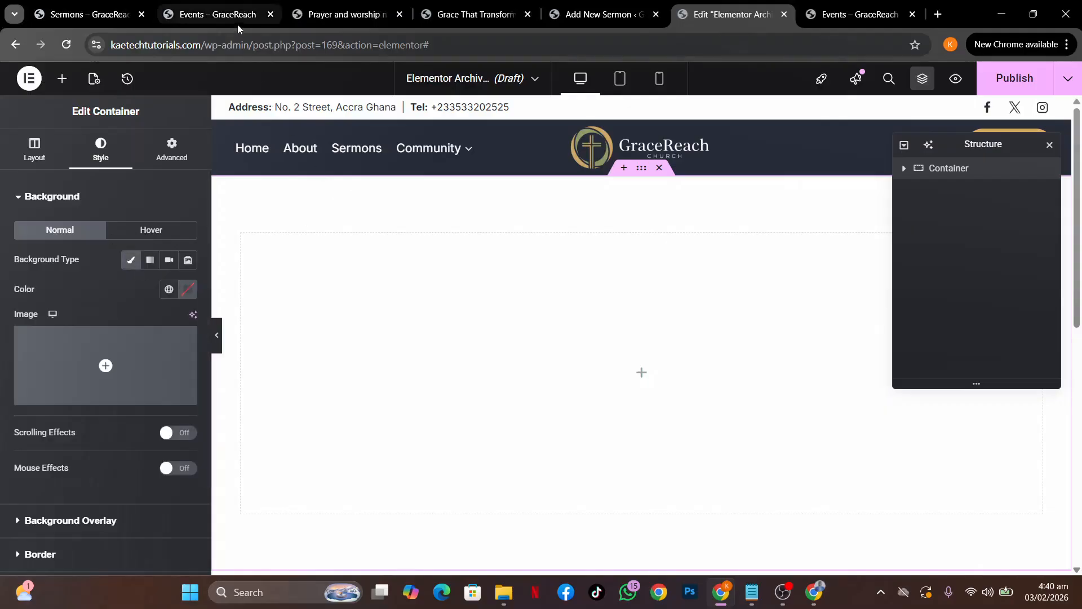
left_click(224, 11)
scroll(402, 226, "up", 4)
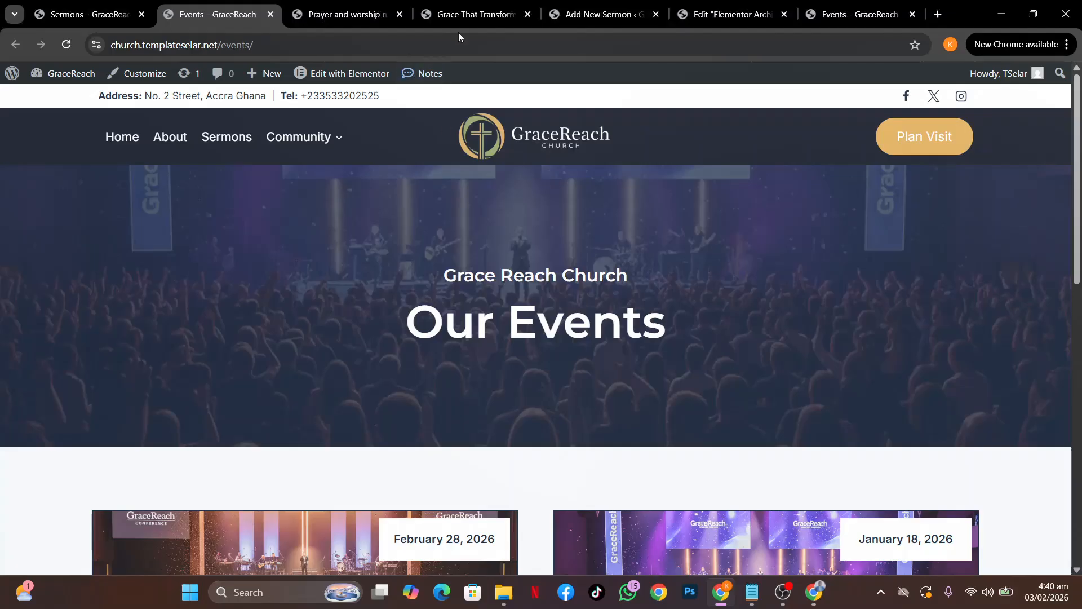
left_click(727, 18)
left_click(103, 344)
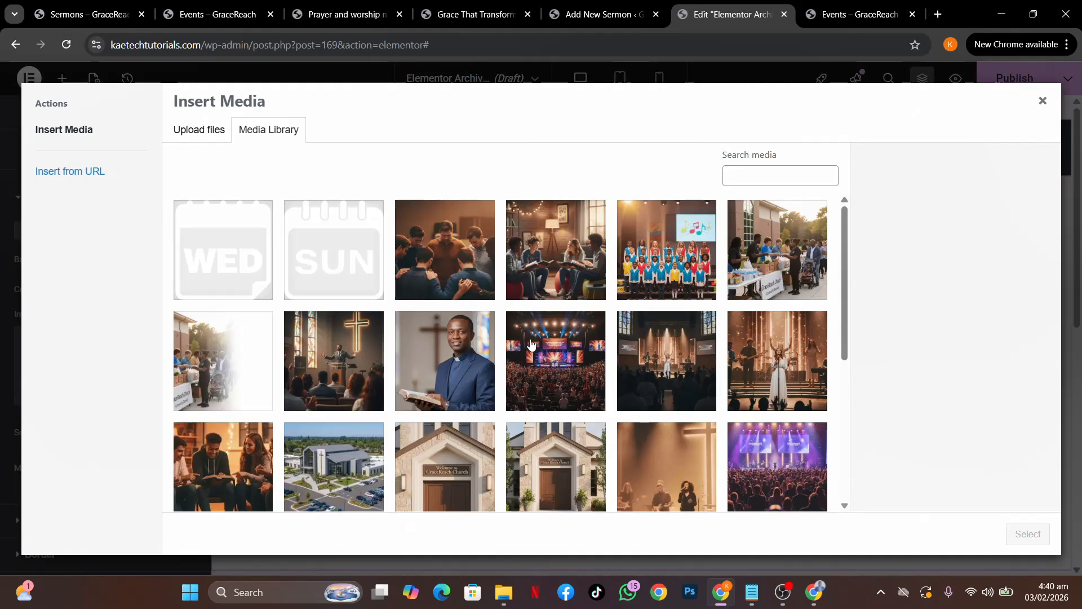
scroll(597, 375, "down", 5)
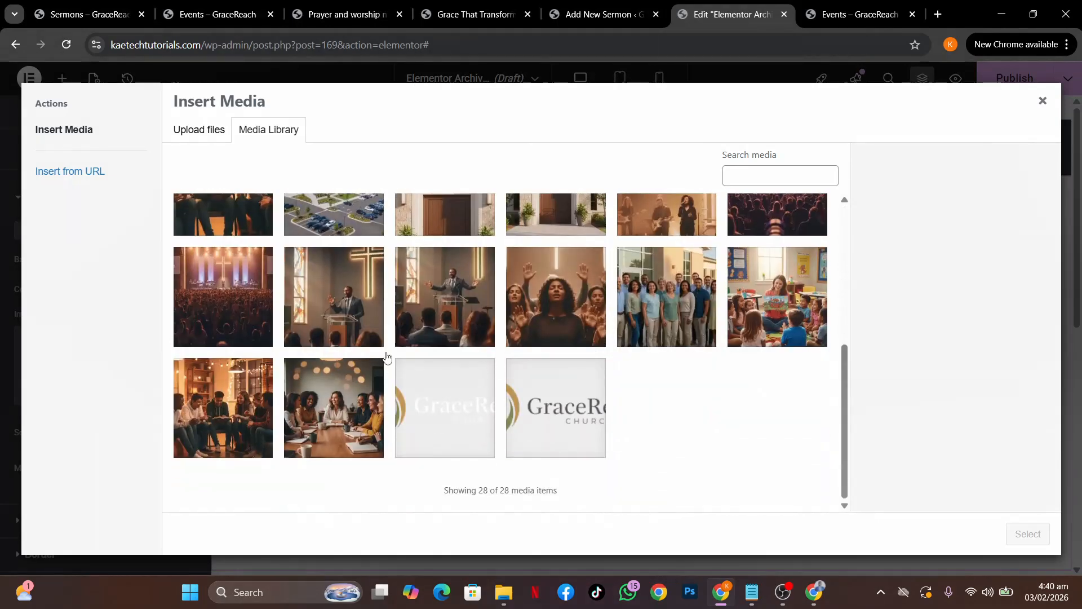
left_click(232, 309)
scroll(503, 282, "up", 2)
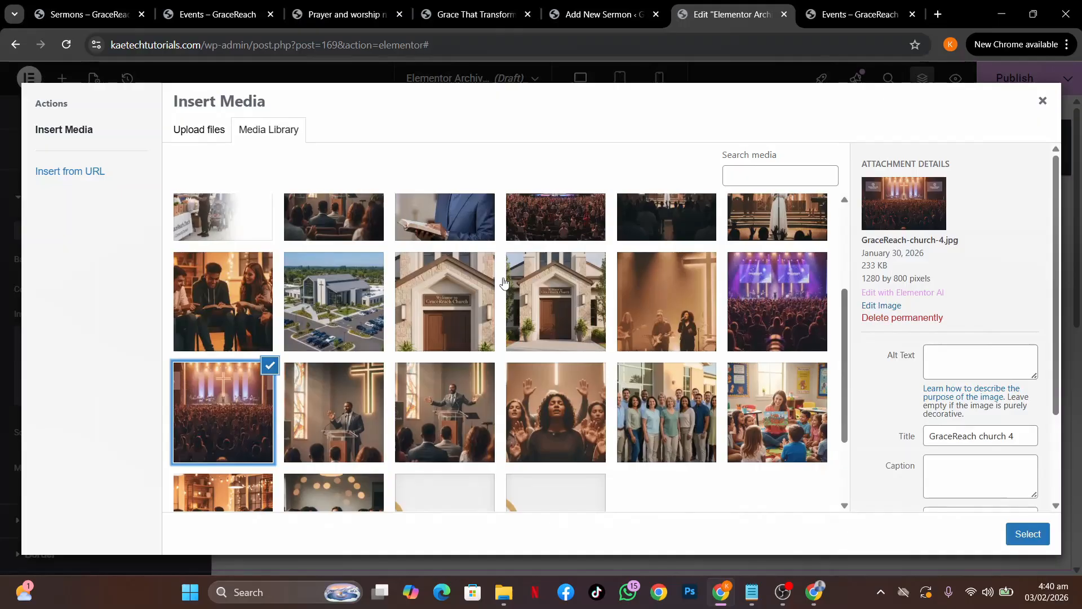
left_click(785, 298)
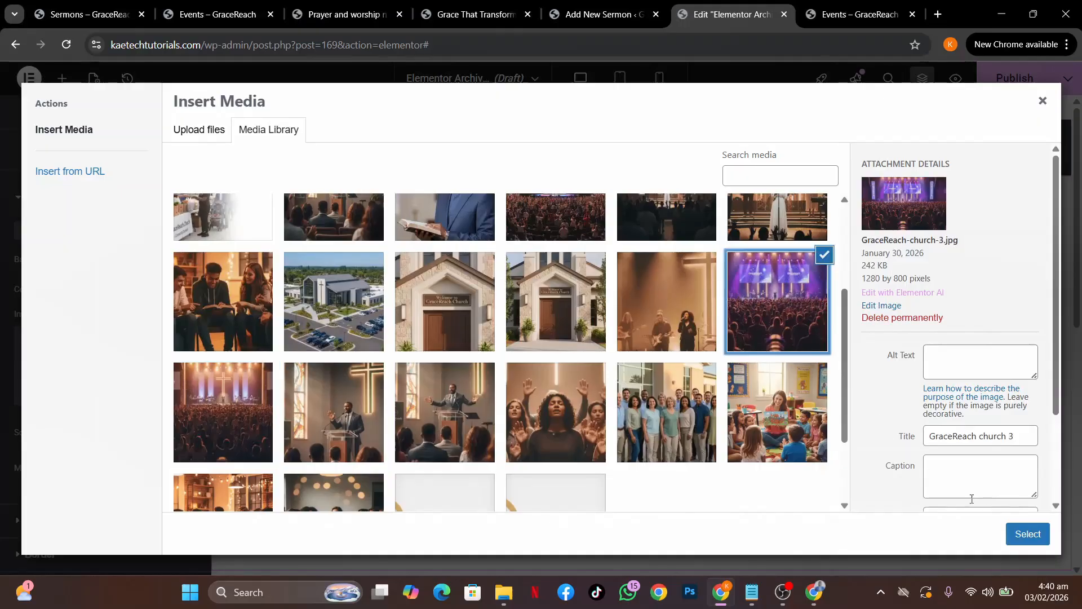
left_click(1028, 534)
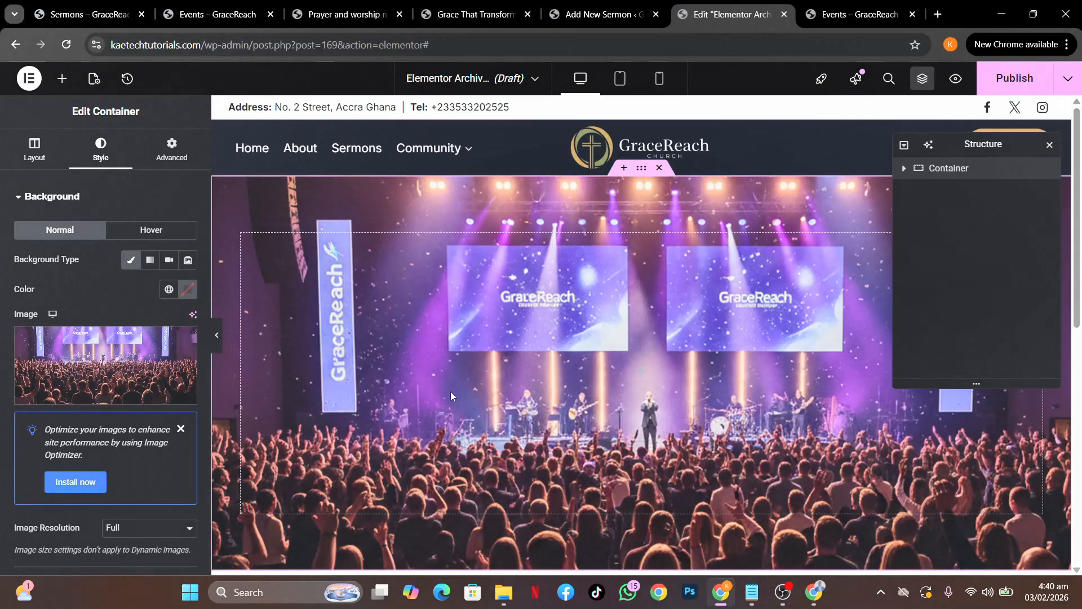
Add a classic background overlay to the hero container in the global Theme Accent color, #1a202c.
scroll(451, 392, "down", 3)
scroll(451, 391, "up", 3)
scroll(451, 391, "down", 2)
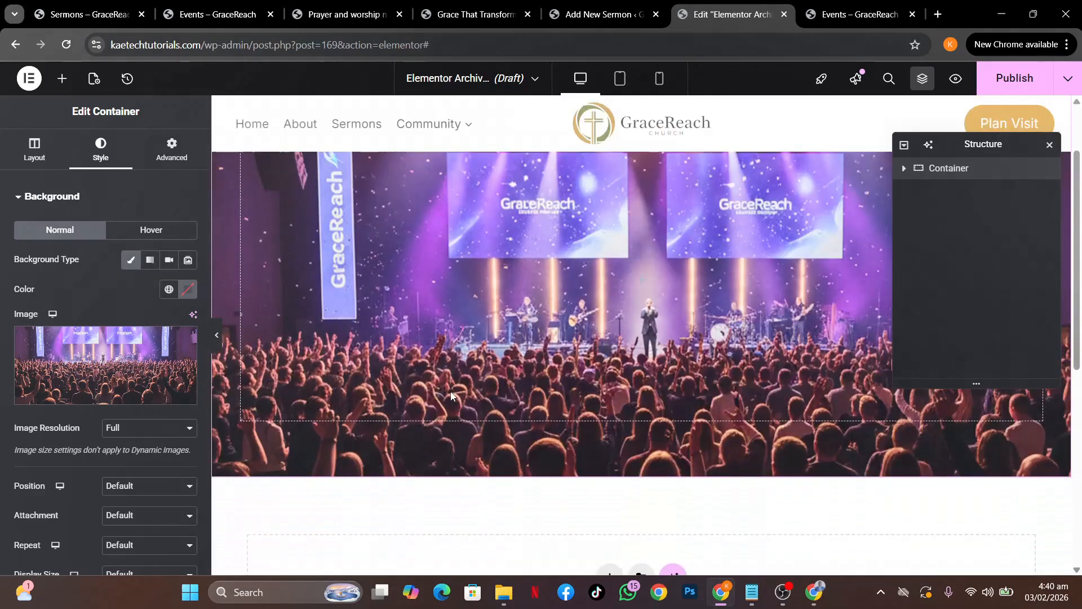
scroll(65, 441, "down", 3)
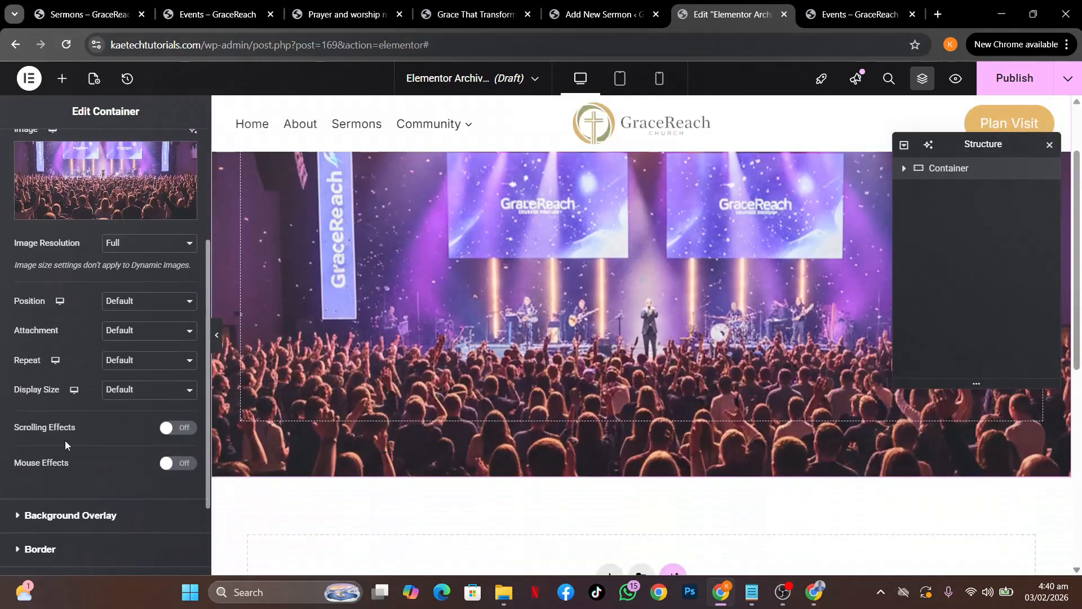
left_click(55, 515)
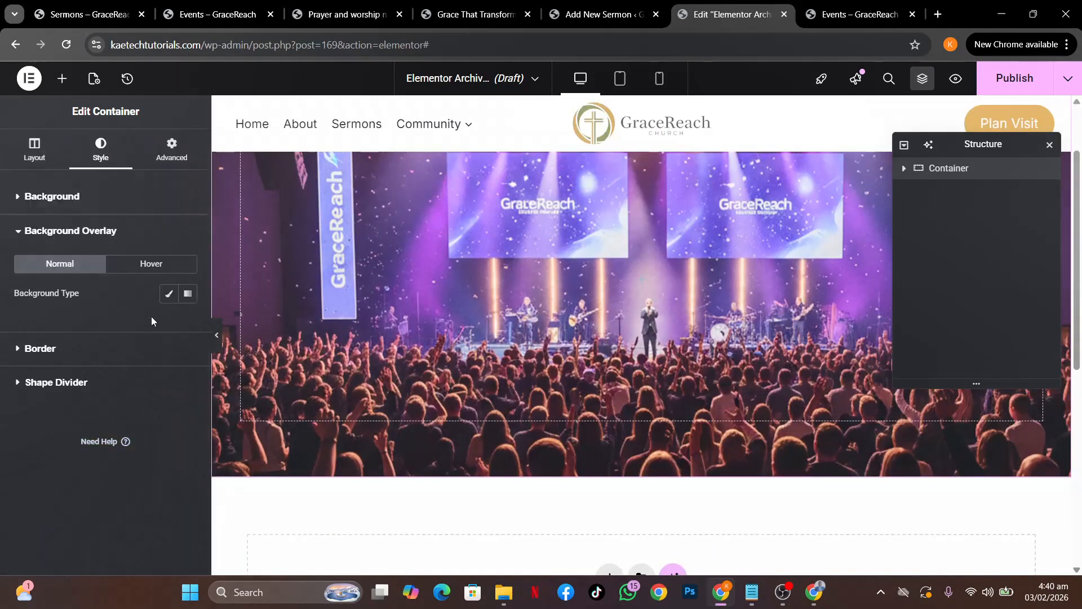
left_click(169, 294)
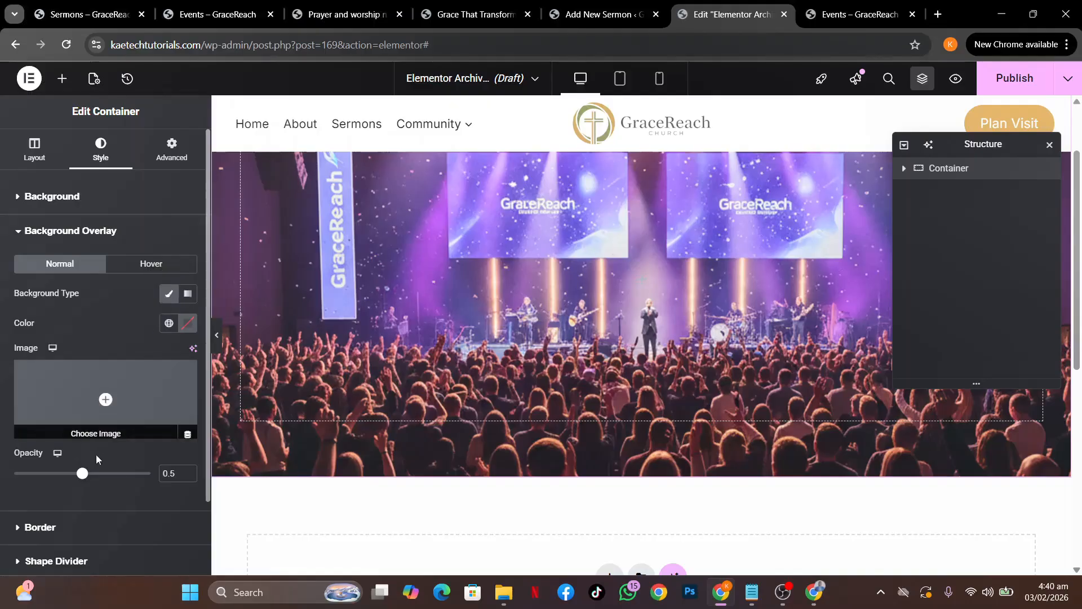
left_click(168, 323)
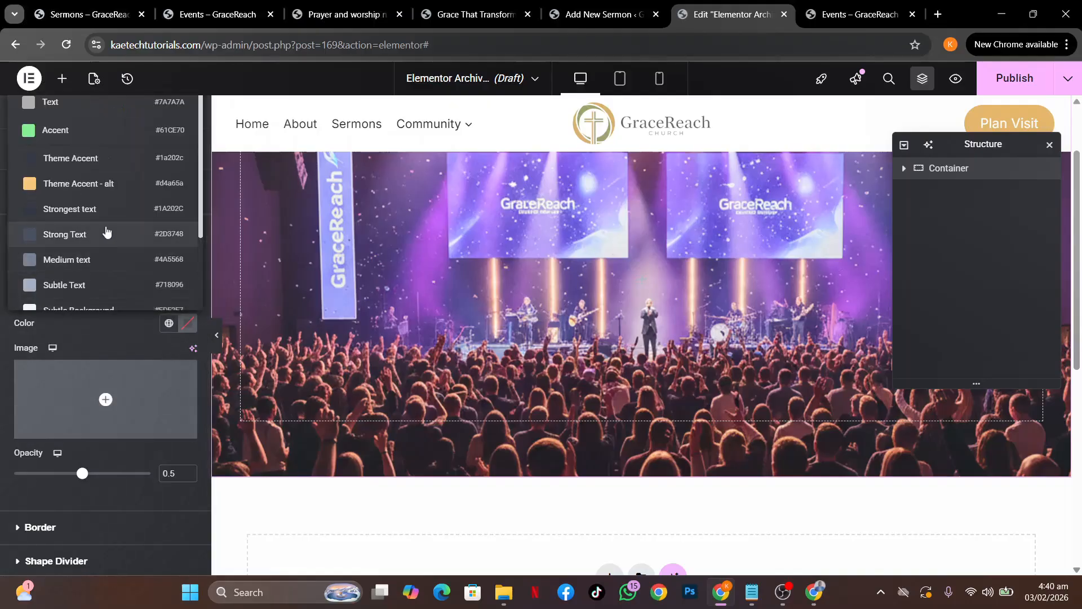
left_click(106, 158)
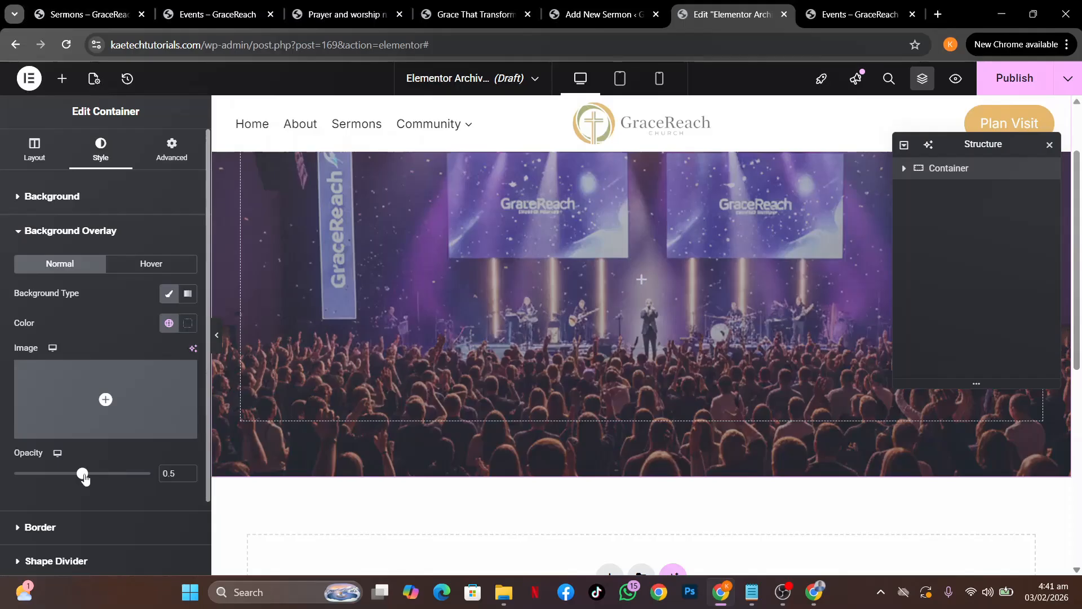
Set the overlay's opacity to 0.9 and compare the hero with the template site's Events page.
left_click_drag(85, 478, 135, 477)
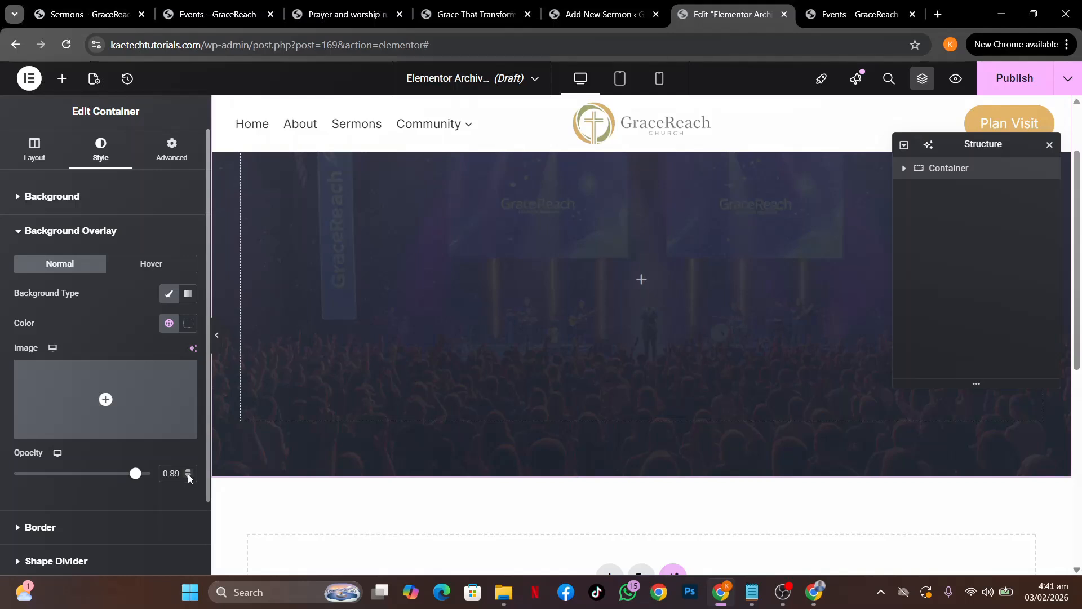
scroll(708, 286, "up", 2)
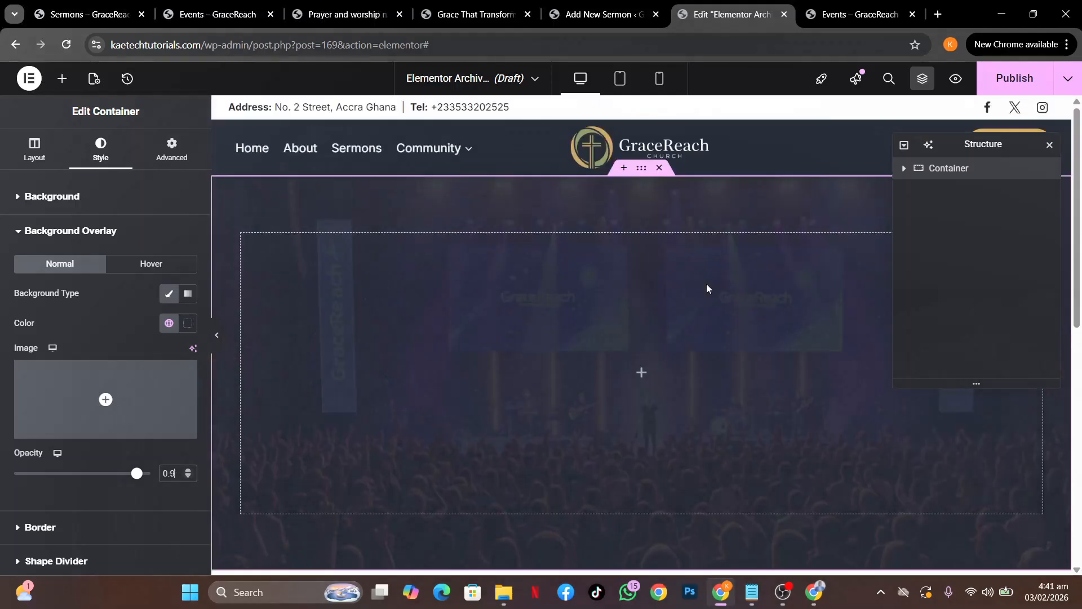
scroll(707, 285, "down", 1)
scroll(707, 284, "up", 1)
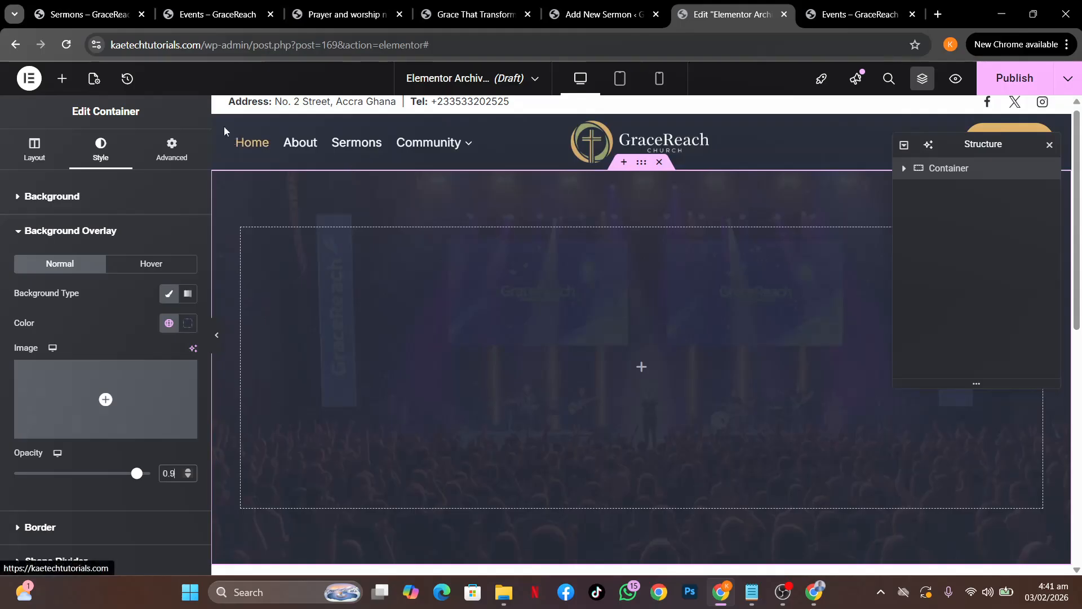
left_click(214, 14)
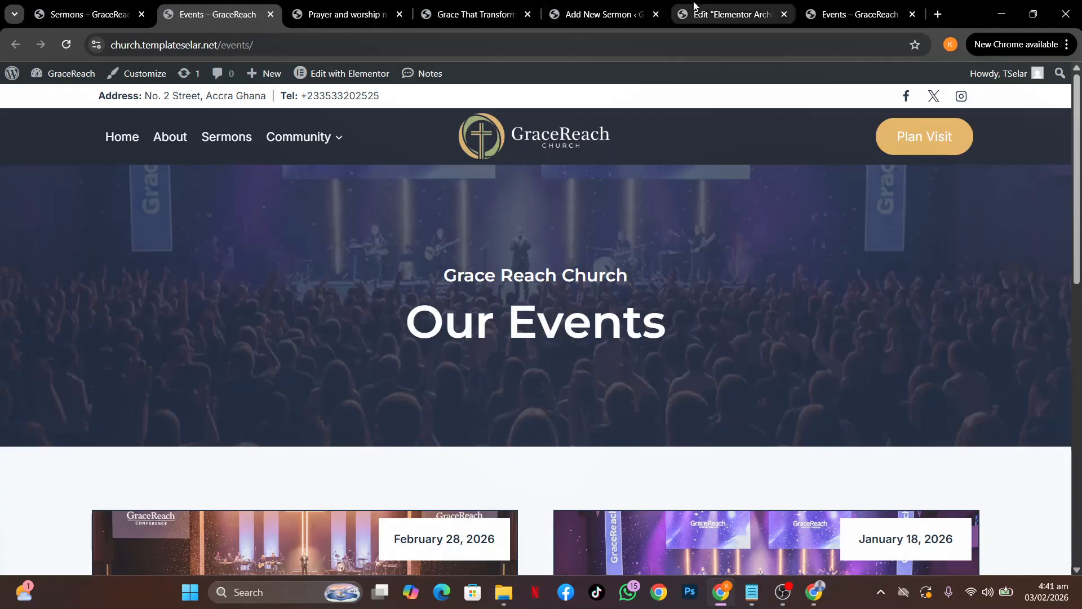
left_click(711, 15)
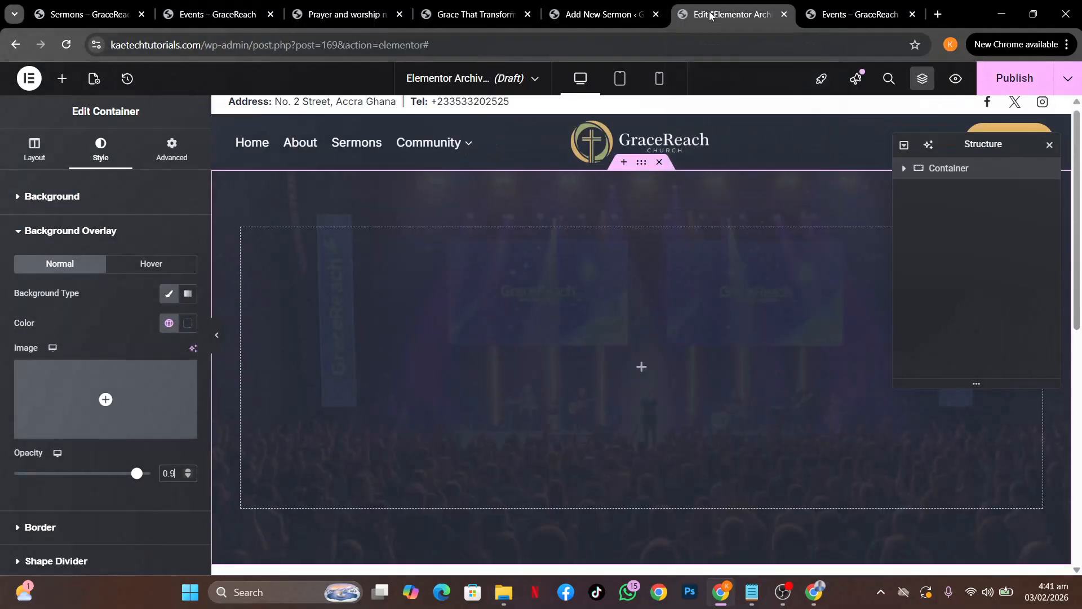
Add a Heading widget inside the hero container.
left_click(641, 369)
scroll(56, 475, "down", 2)
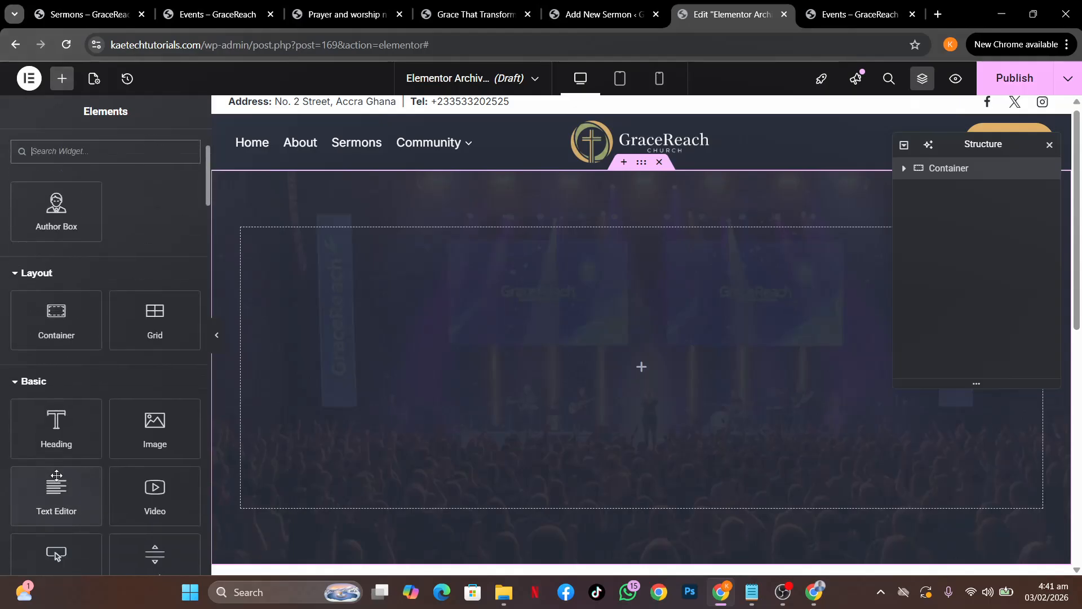
left_click_drag(54, 430, 445, 375)
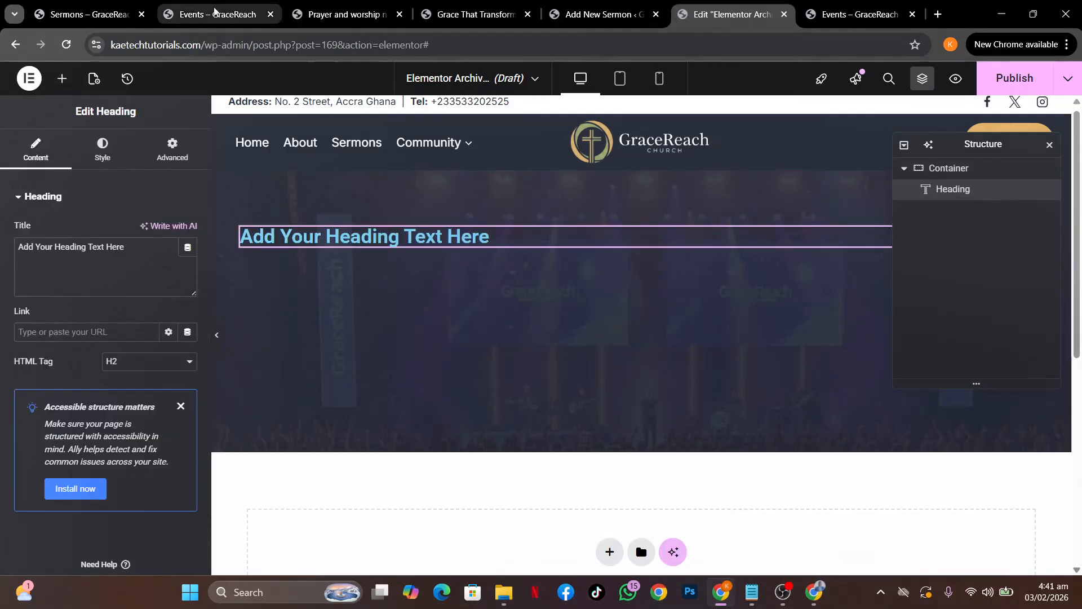
Copy the hero text from the template site's Events page and make the heading's title read only "Grace Reach Church".
left_click(214, 13)
left_click_drag(465, 269, 679, 342)
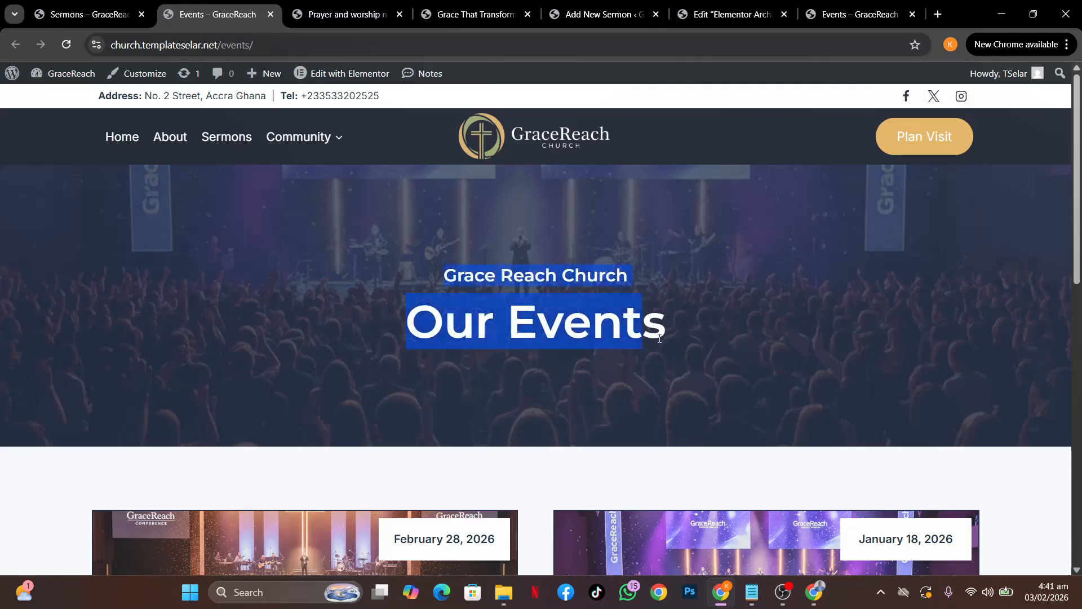
left_click(685, 346)
triple_click(663, 321)
key("ctrl+c")
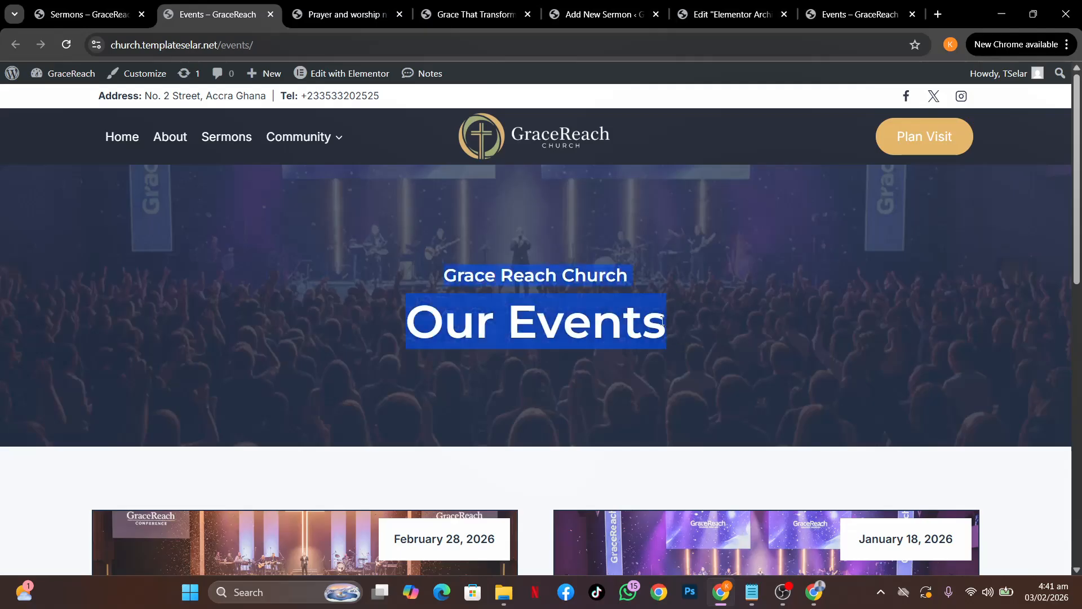
left_click(728, 14)
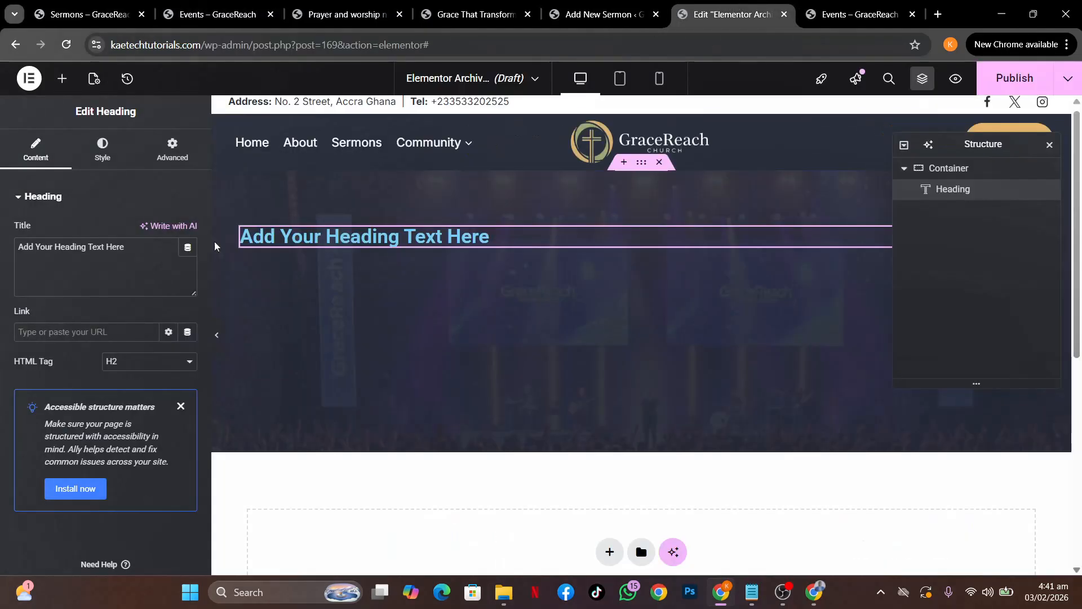
left_click_drag(141, 265, 2, 251)
key("ctrl+v")
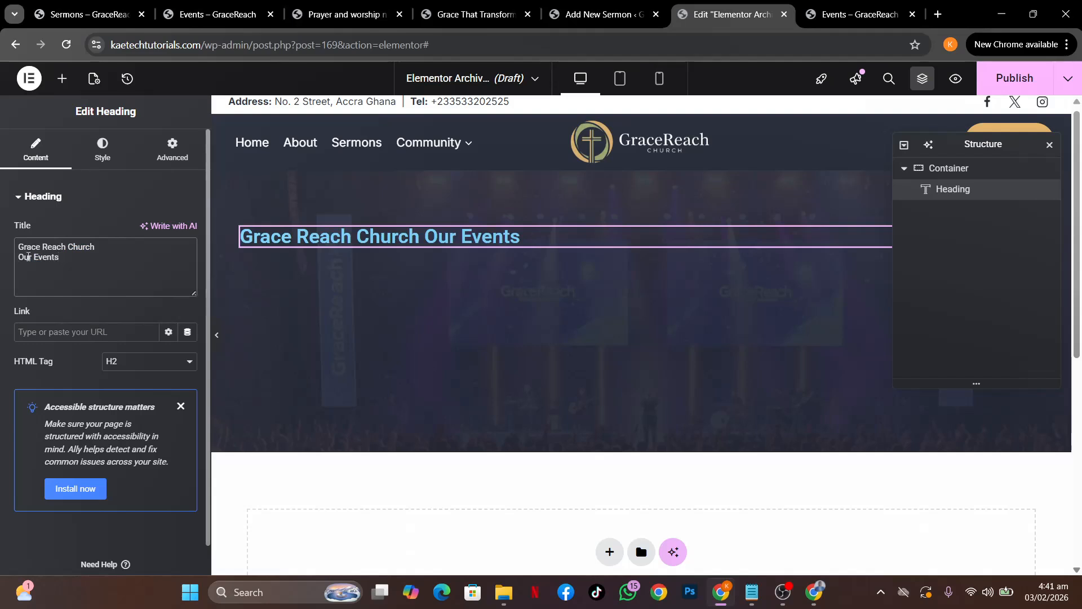
triple_click(19, 258)
key("BackSpace")
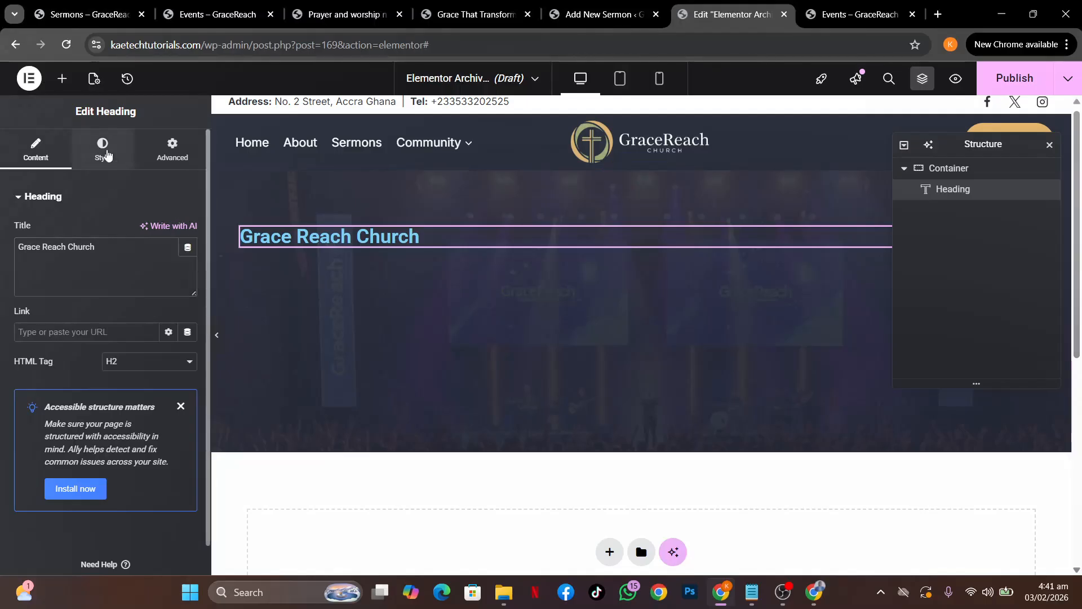
Center the Grace Reach Church heading and set its font family to Inter.
left_click(102, 148)
left_click(151, 230)
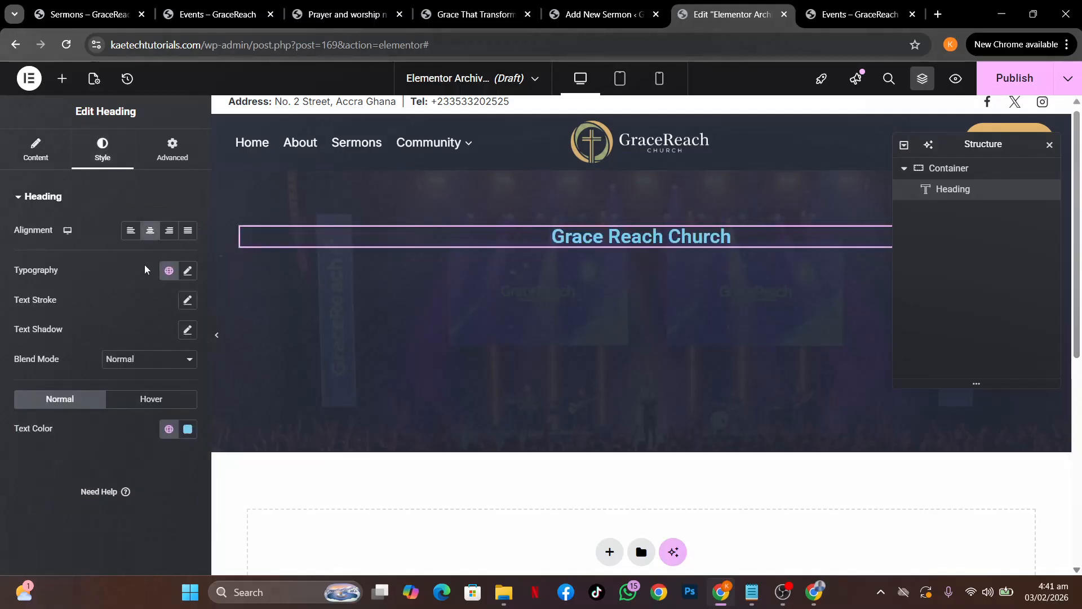
left_click(187, 272)
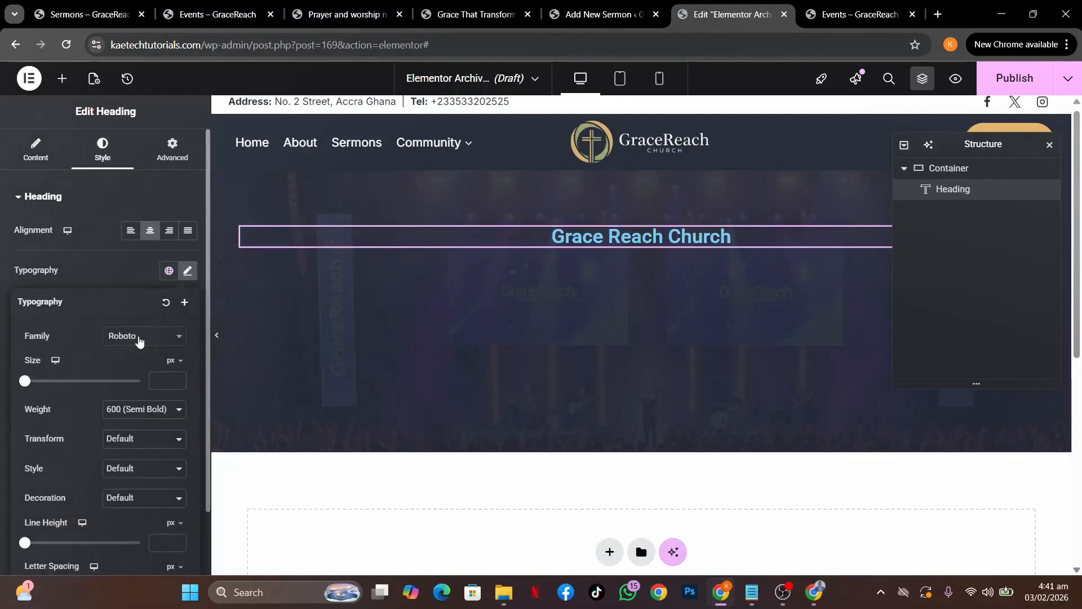
left_click(139, 338)
type("inter")
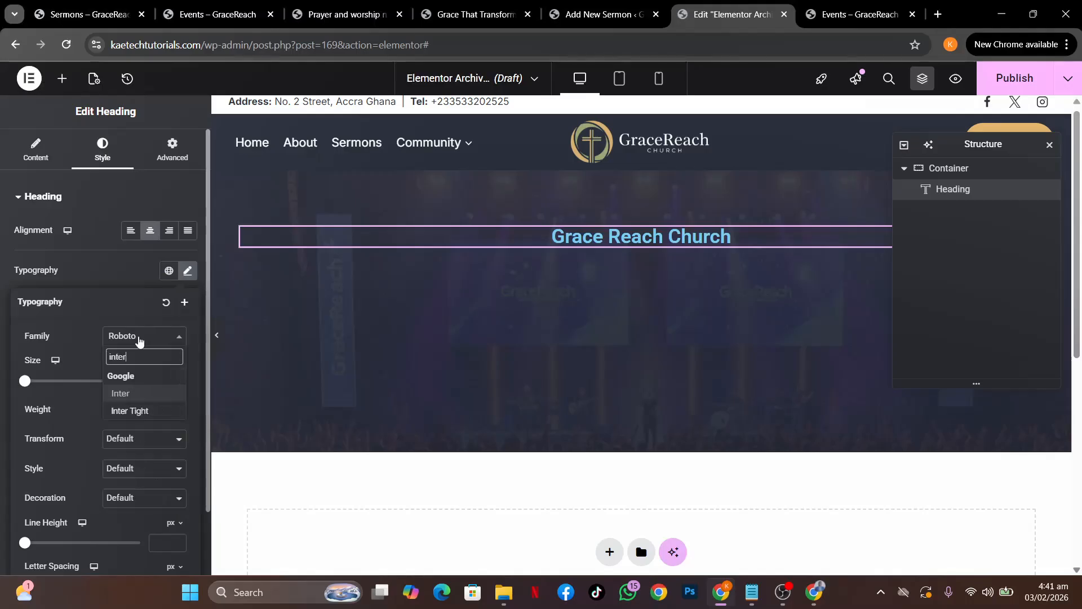
left_click(125, 397)
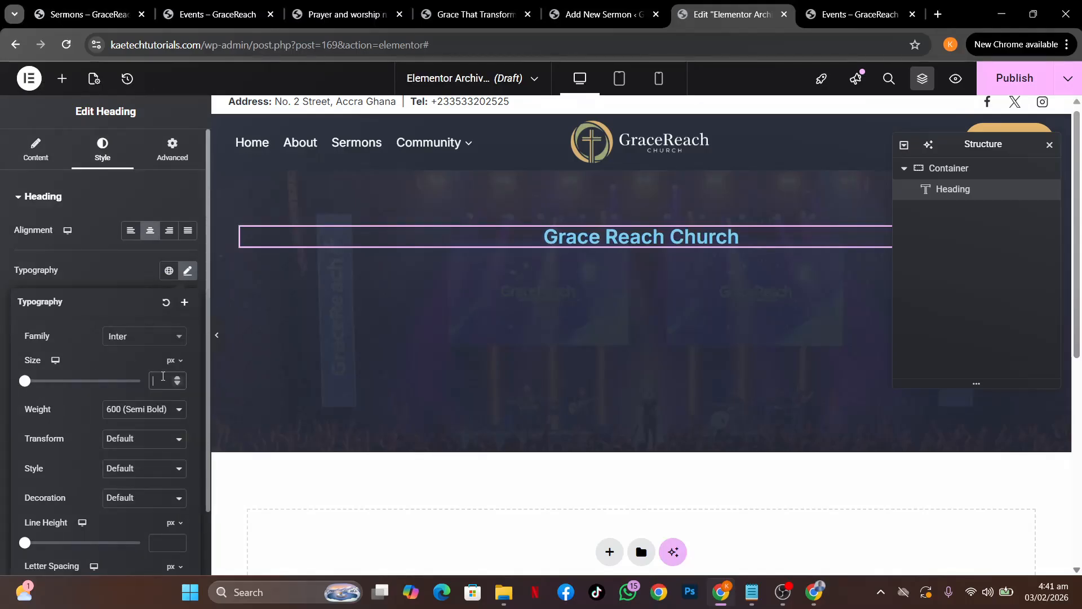
Set the Grace Reach Church heading's font size to 30 px.
left_click(163, 376)
type("20")
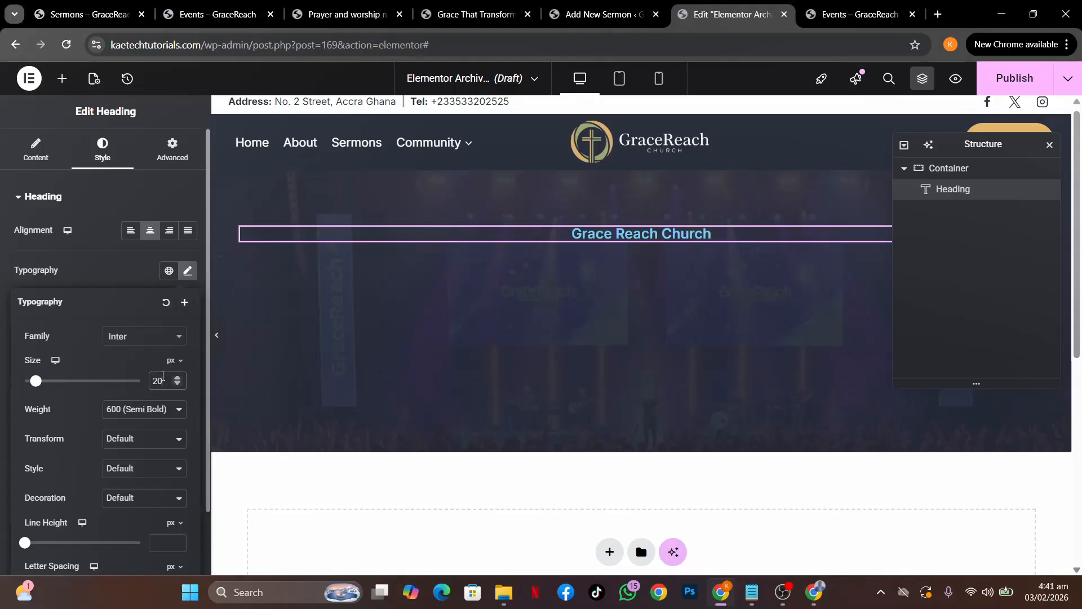
key("BackSpace")
key("BackSpace")
type("30")
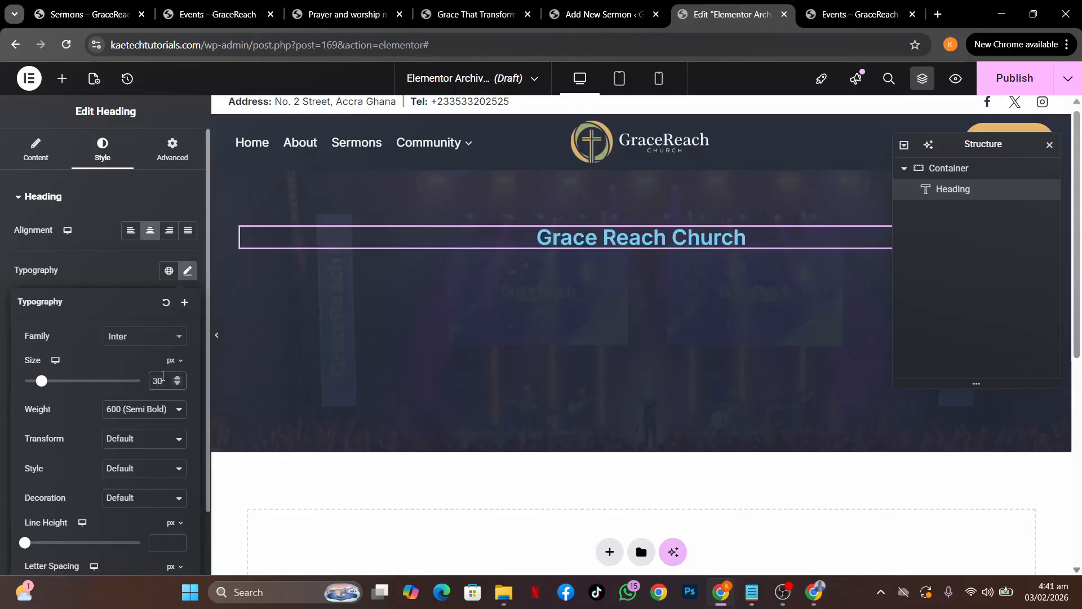
left_click(126, 282)
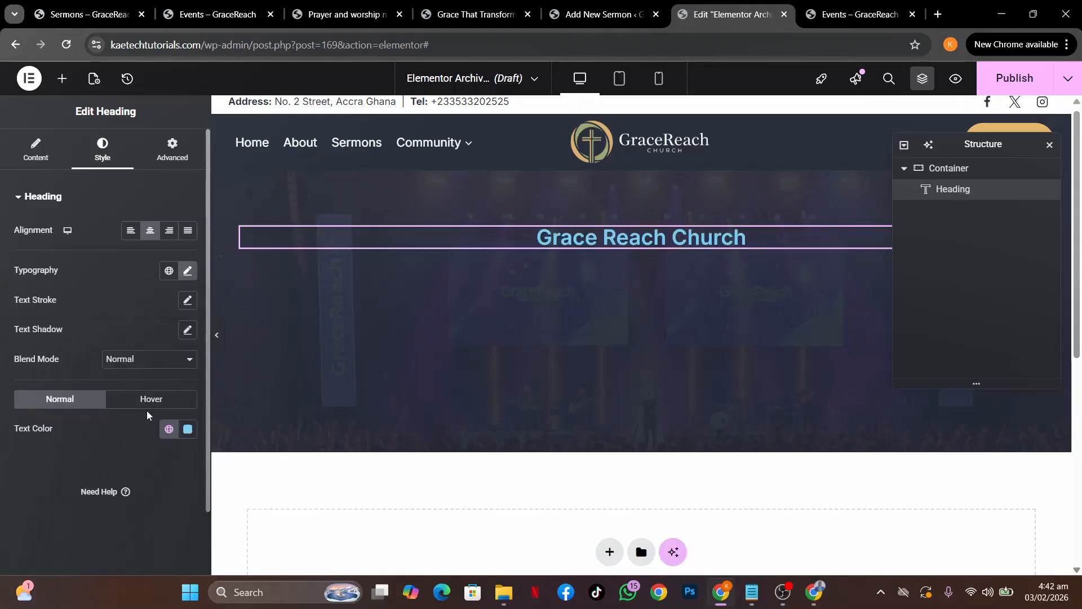
Set the heading's text color to white, #FFFFFF.
left_click(187, 429)
left_click_drag(118, 273, 57, 190)
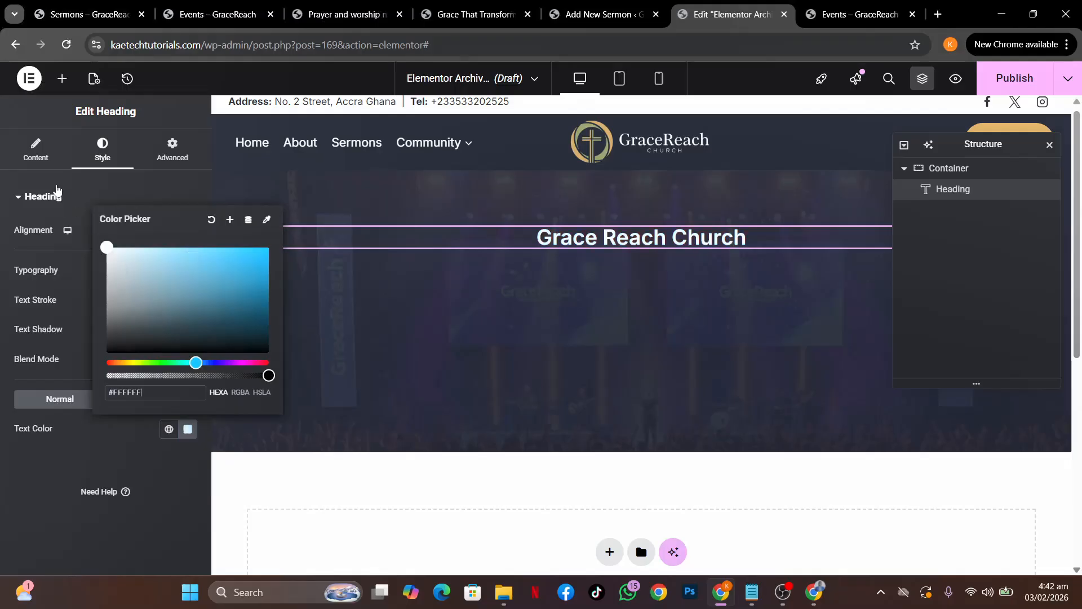
left_click(56, 450)
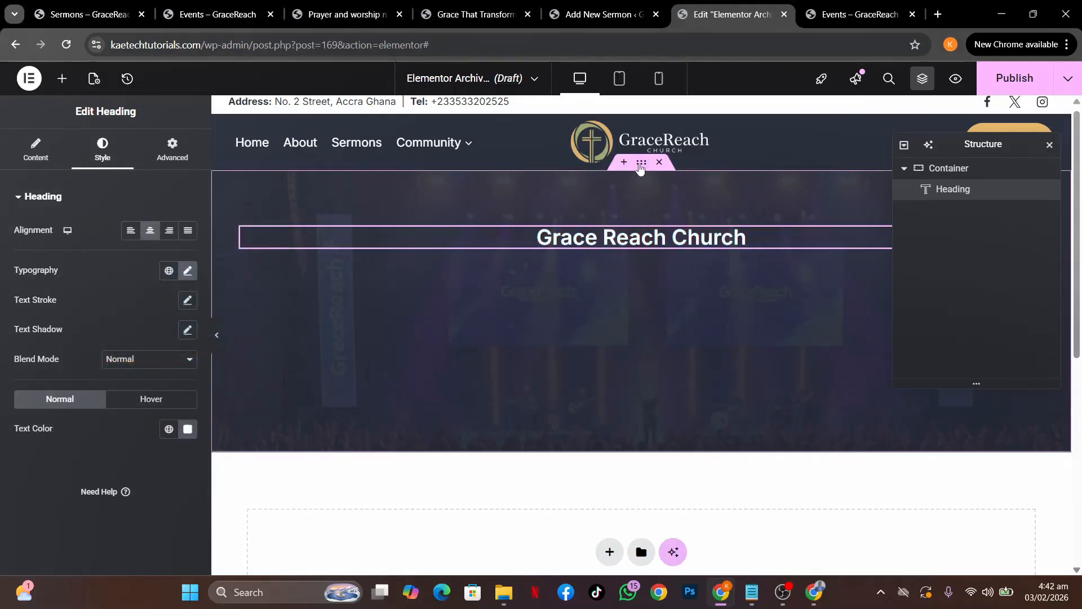
Center the hero container's items on both axes and set its boxed content width to 800 px.
left_click(641, 164)
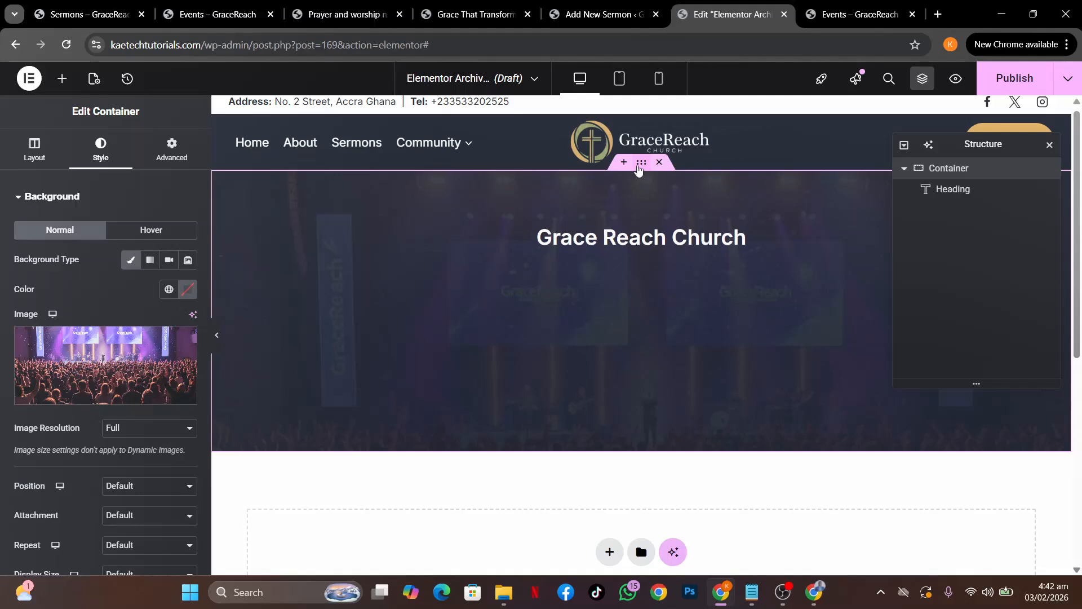
left_click(32, 154)
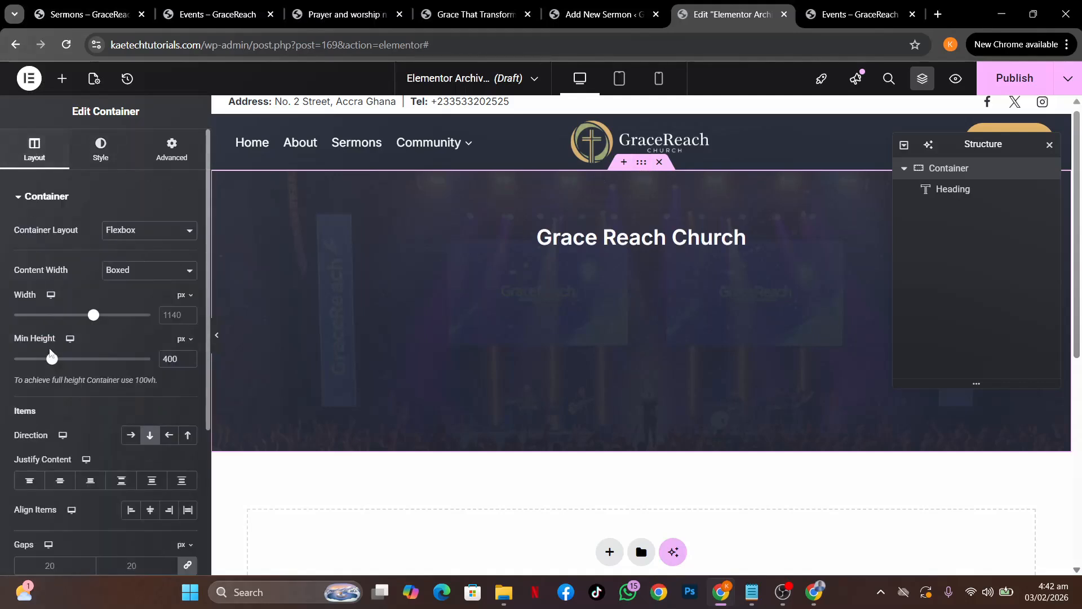
scroll(55, 373, "down", 2)
left_click(57, 368)
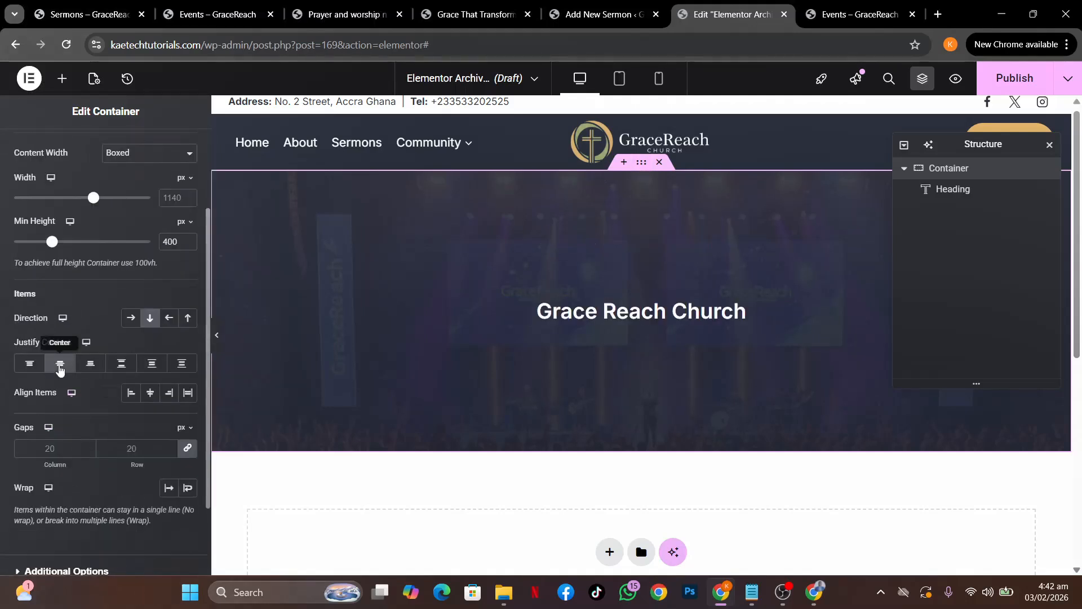
left_click(144, 398)
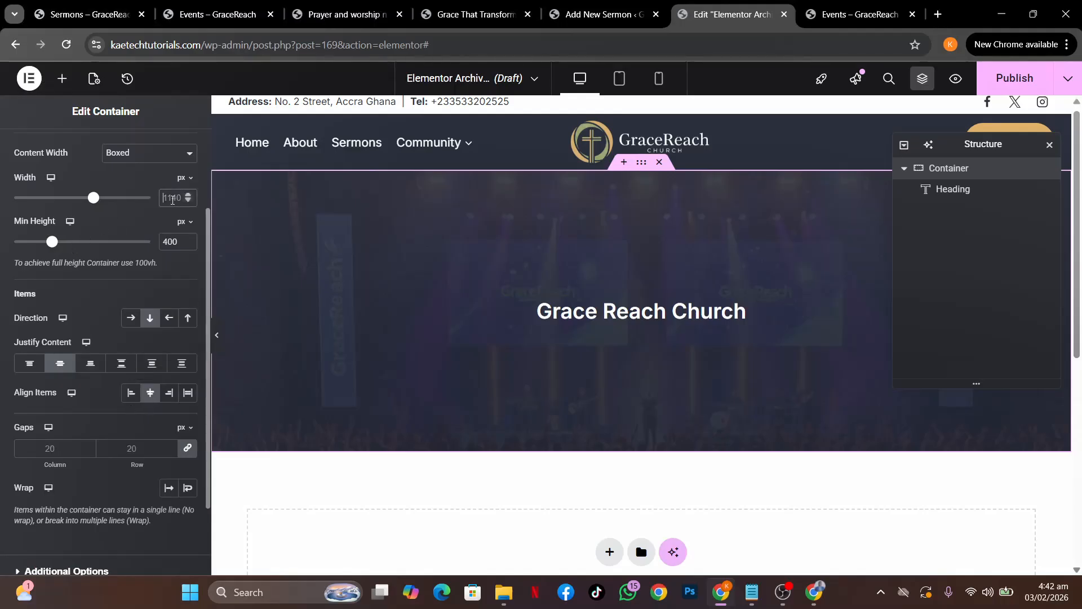
left_click(173, 200)
type("800")
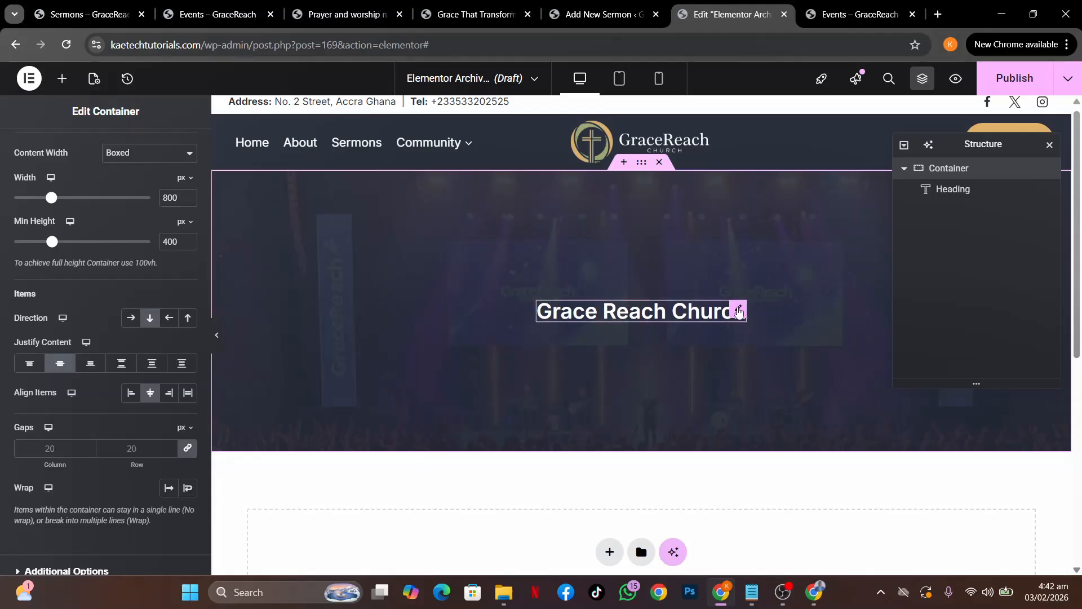
Duplicate the Grace Reach Church heading and change the copy's title to "Our Events".
left_click(739, 312)
right_click(739, 312)
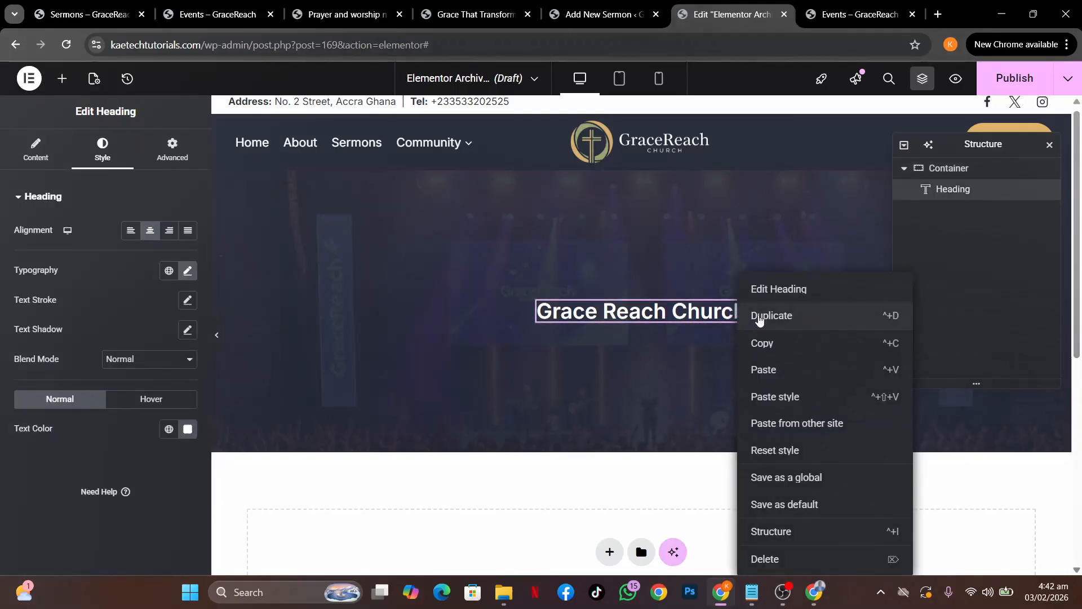
left_click(760, 315)
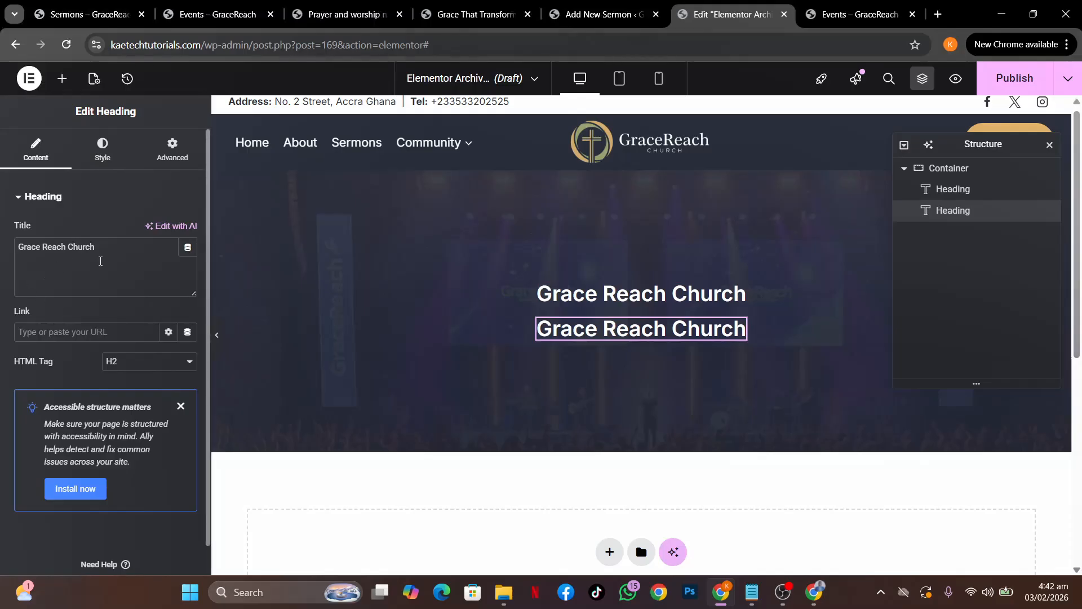
left_click_drag(109, 251, 1, 237)
type("Our Events")
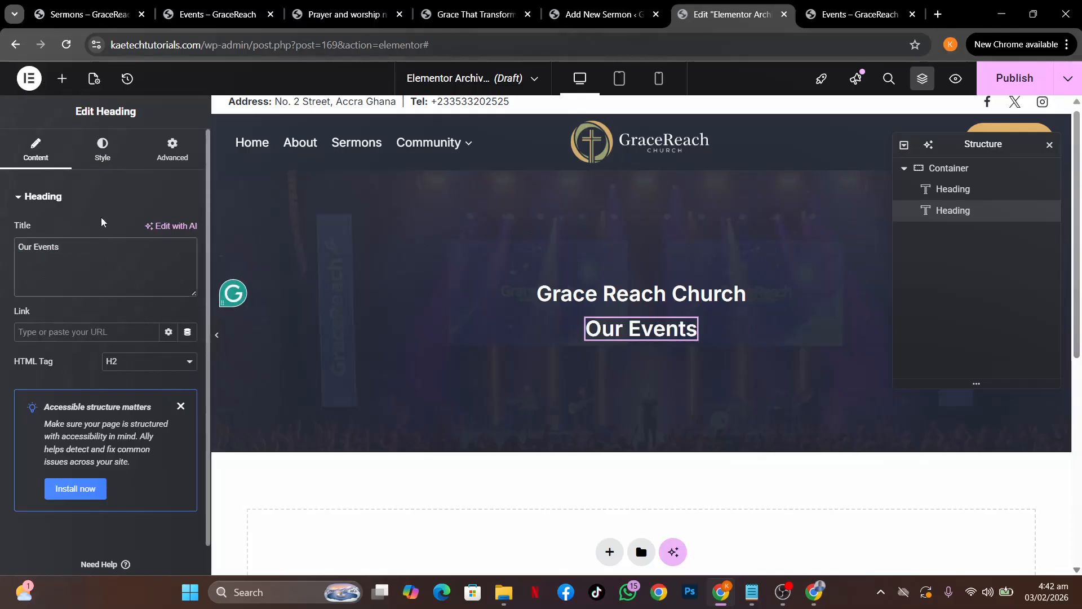
Set the Our Events heading's font size to 65 px.
left_click(102, 150)
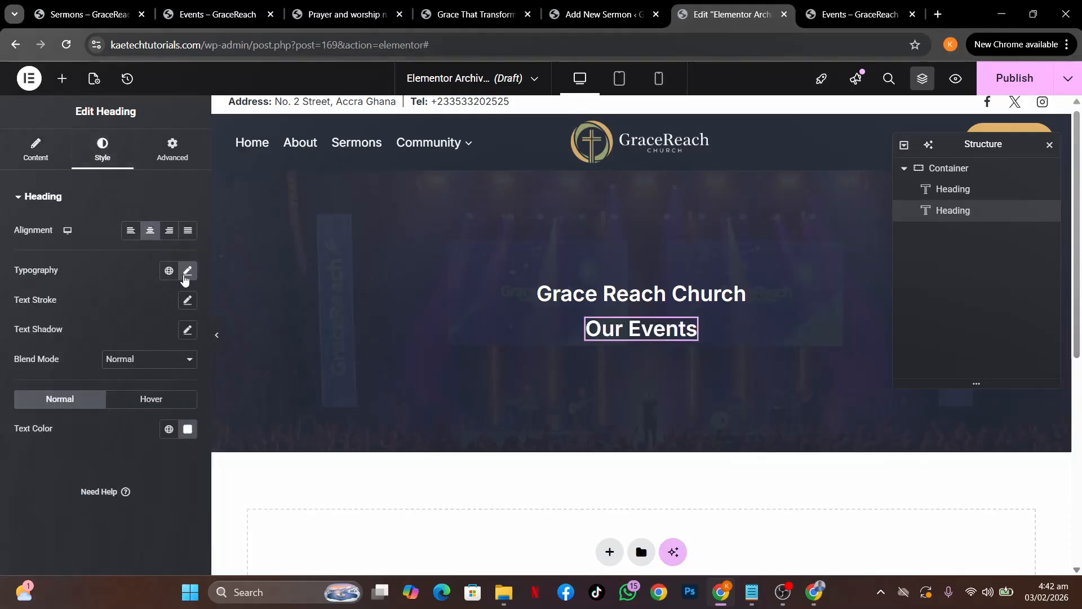
left_click(187, 271)
type("65")
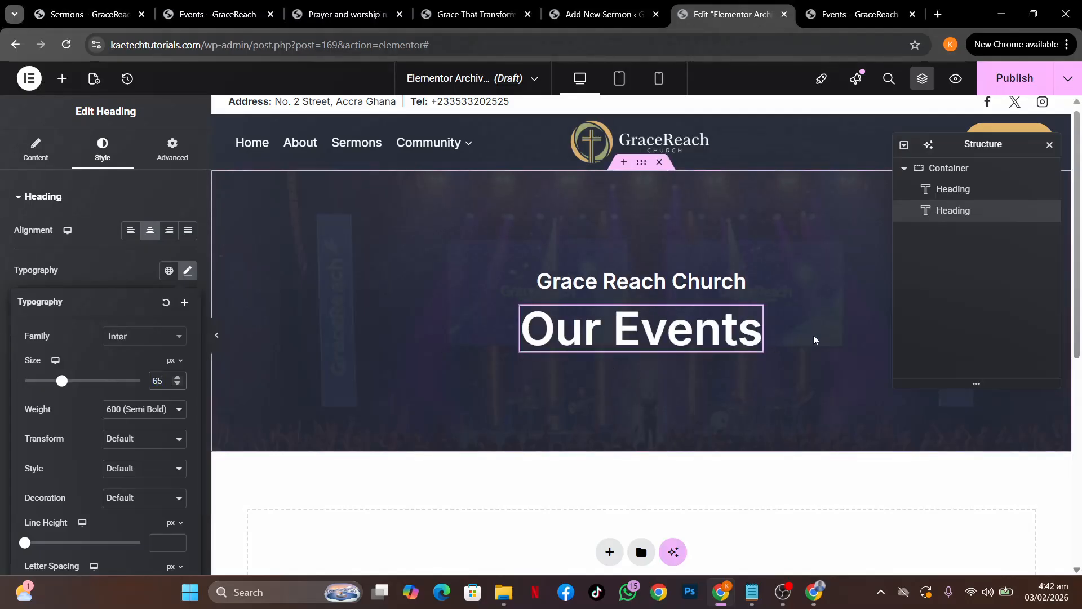
Compare the hero with the template site's Events page and set the Grace Reach Church heading's font size to 25 px.
left_click(214, 14)
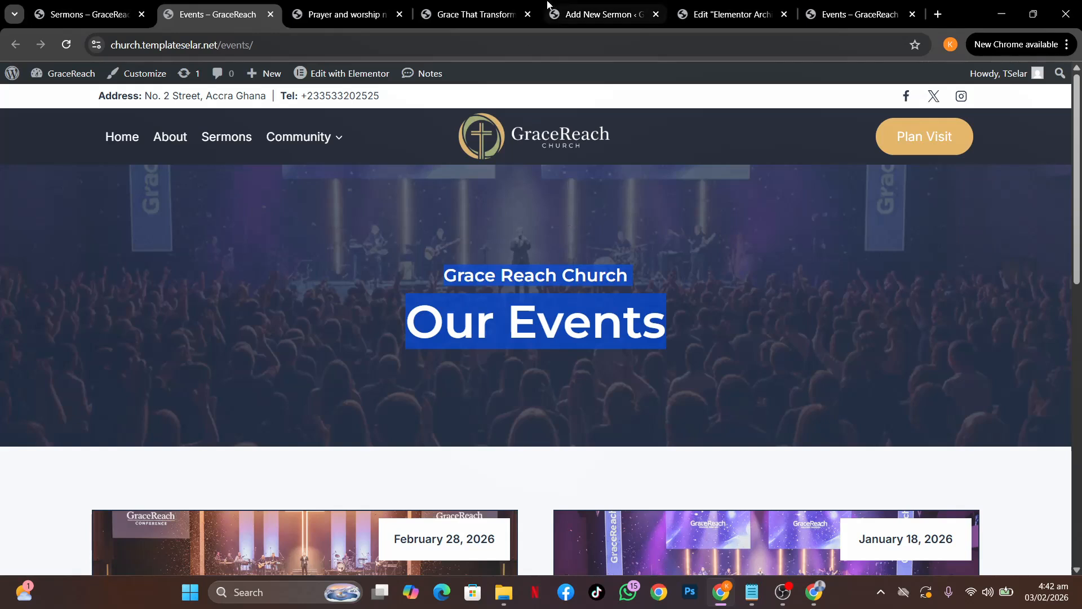
left_click(742, 14)
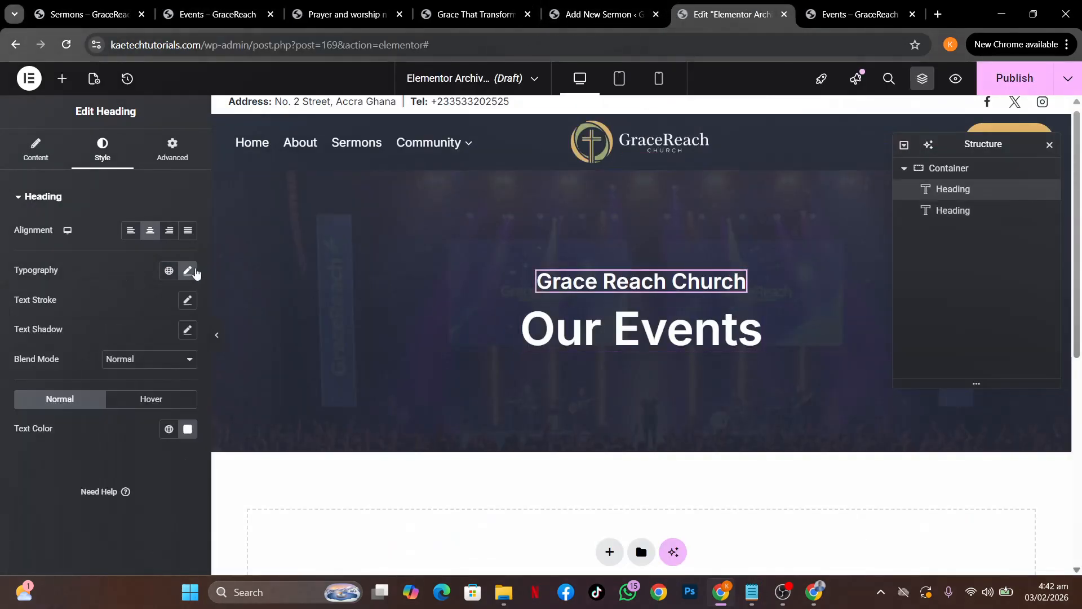
left_click(187, 271)
type("25")
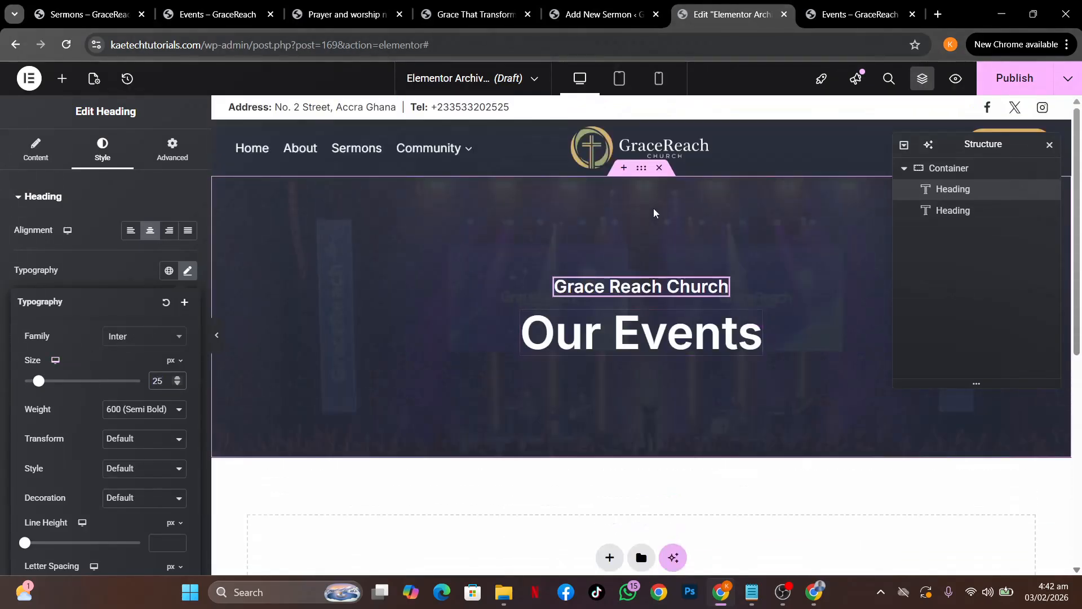
Set the hero container's background image position to Center Center, repeat to No-repeat and display size to Cover.
left_click(642, 169)
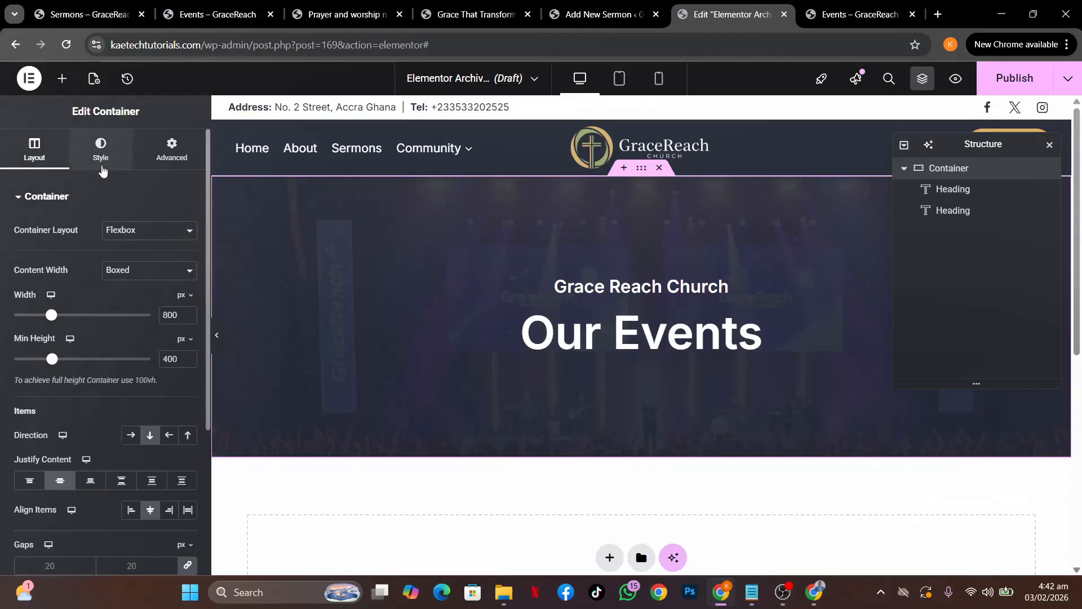
left_click(101, 161)
scroll(89, 380, "down", 3)
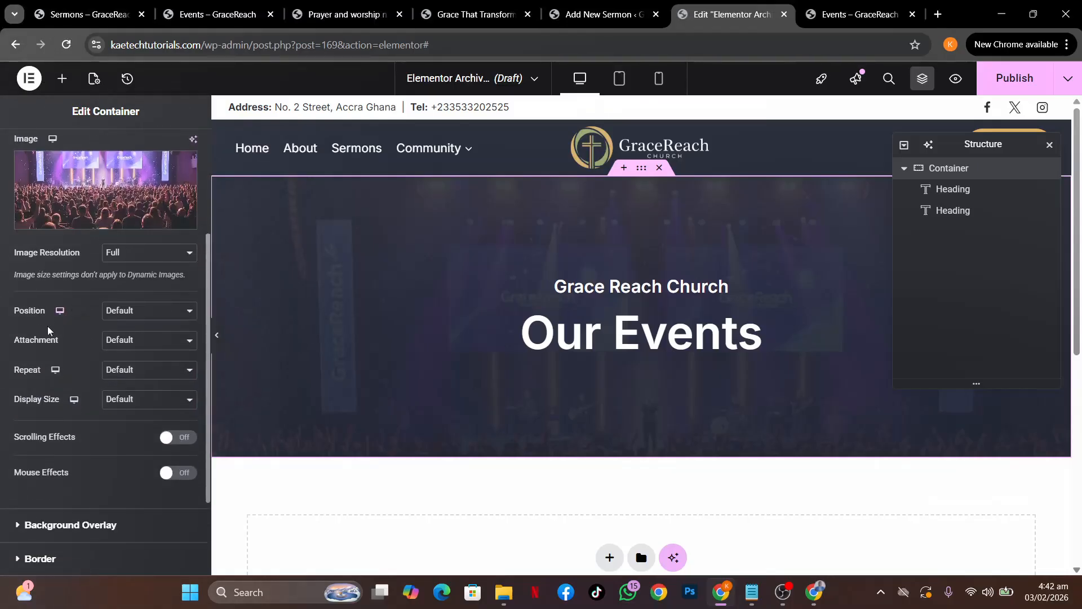
left_click(150, 314)
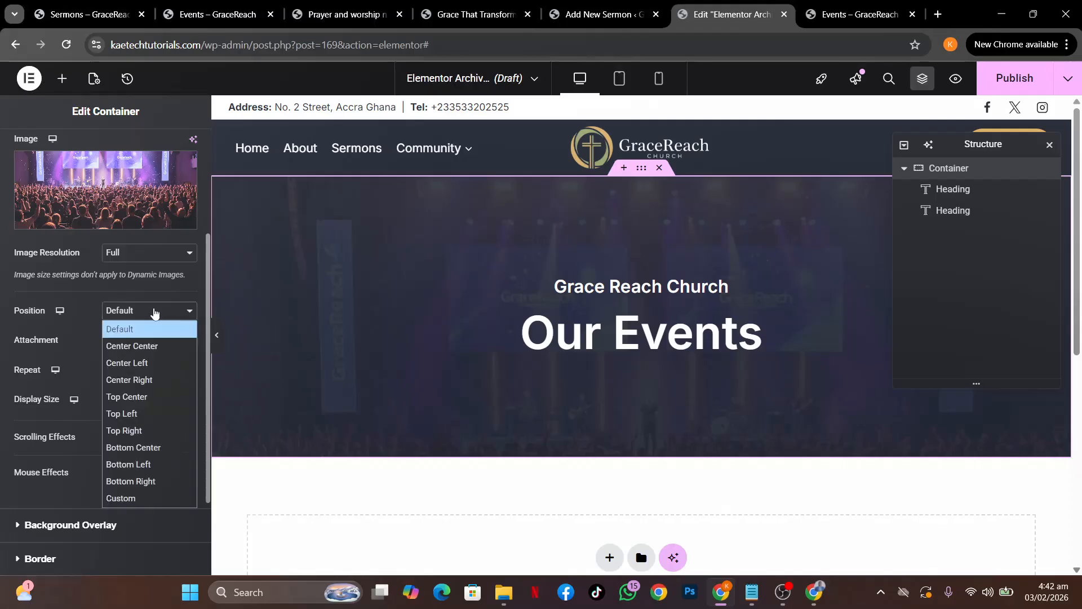
left_click(145, 345)
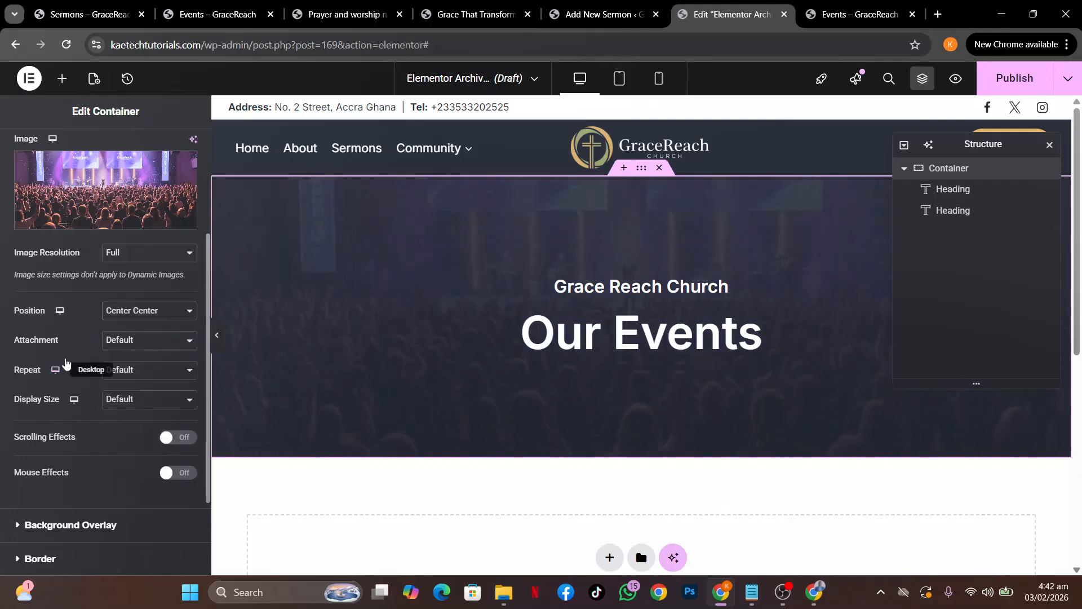
left_click(146, 372)
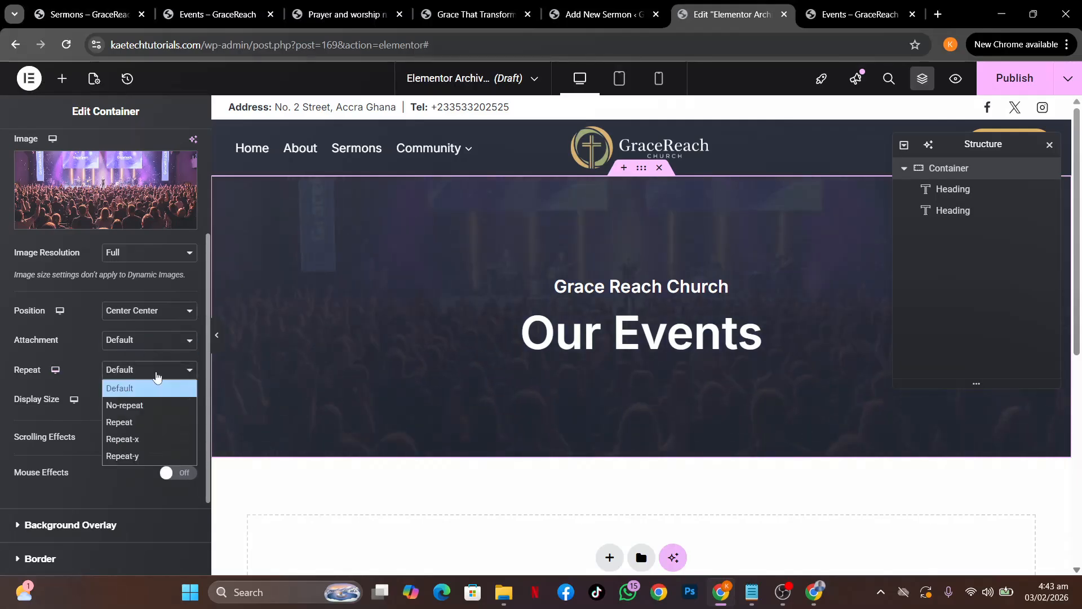
left_click(141, 404)
left_click(133, 401)
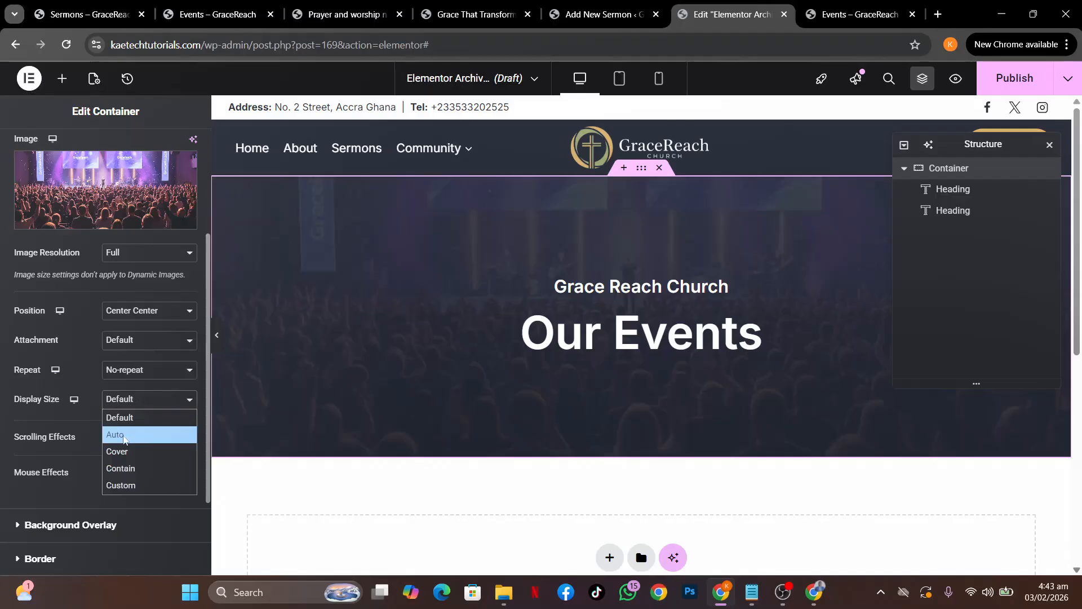
left_click(125, 453)
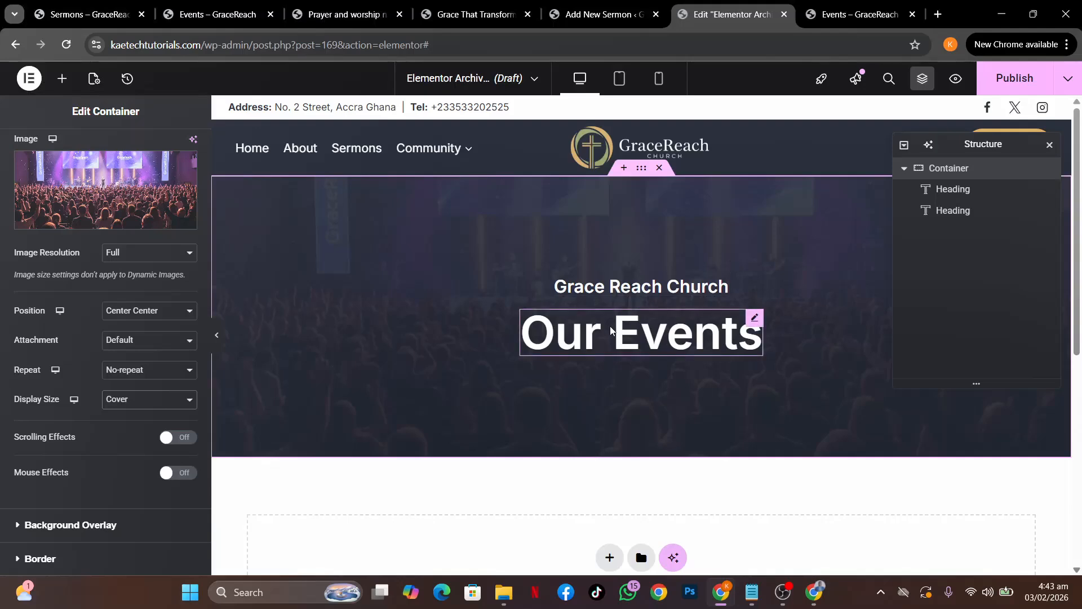
Check the event cards on the template site's Events page, and open the GraceReach Church Home page for editing in Elementor.
scroll(611, 331, "down", 4)
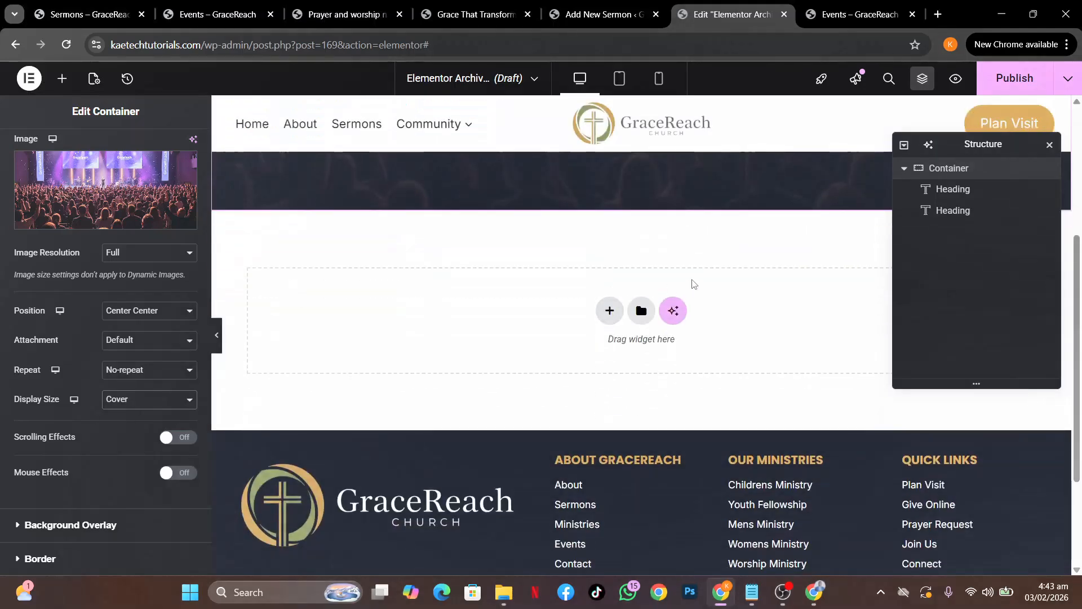
left_click(214, 14)
scroll(501, 252, "down", 4)
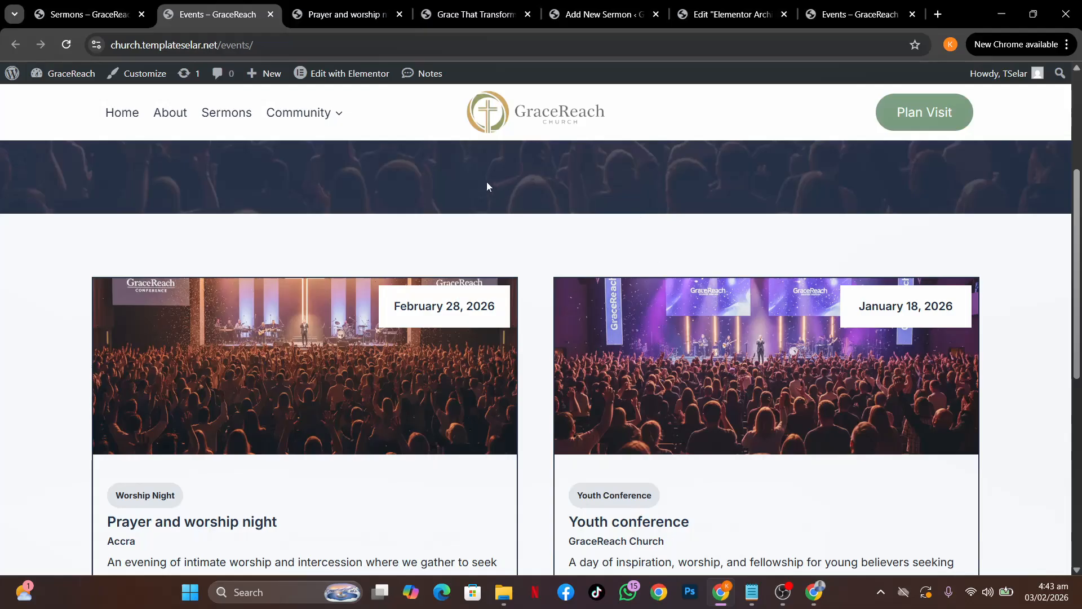
left_click(739, 14)
left_click(856, 14)
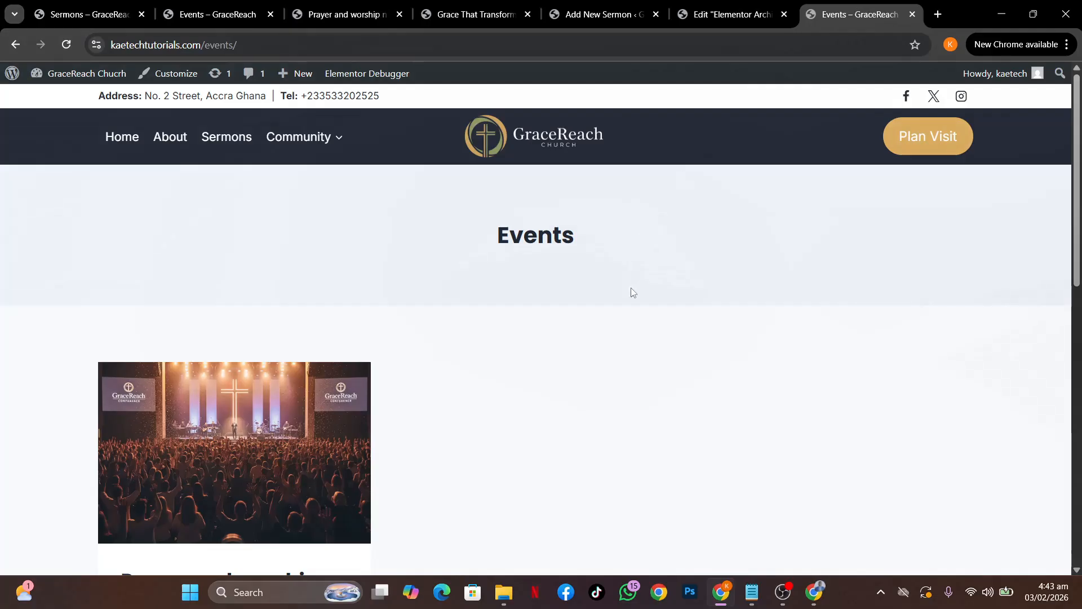
left_click(121, 138)
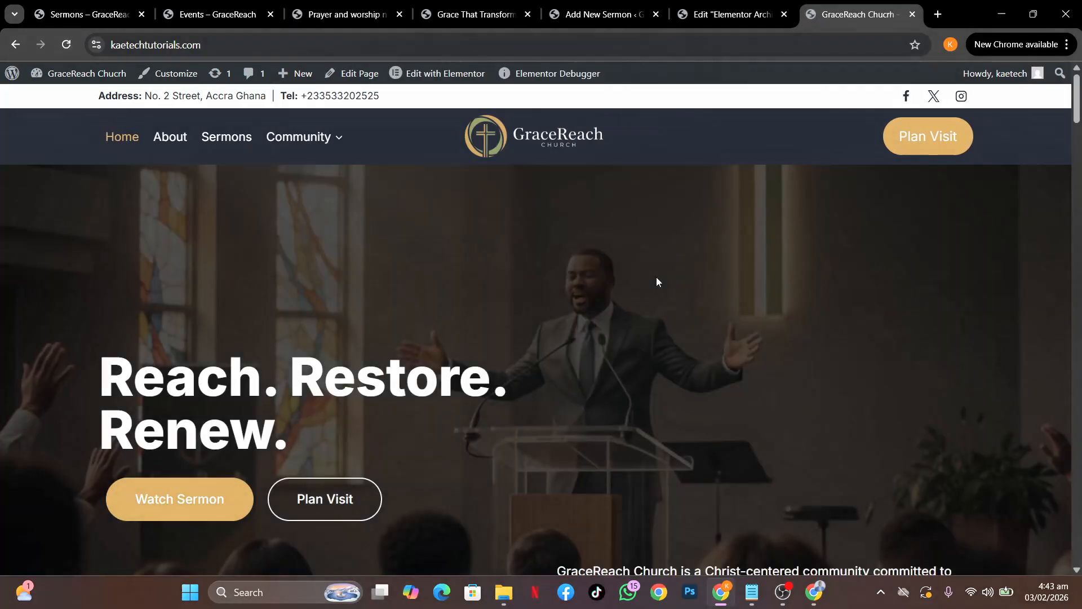
scroll(656, 276, "down", 15)
scroll(656, 276, "down", 20)
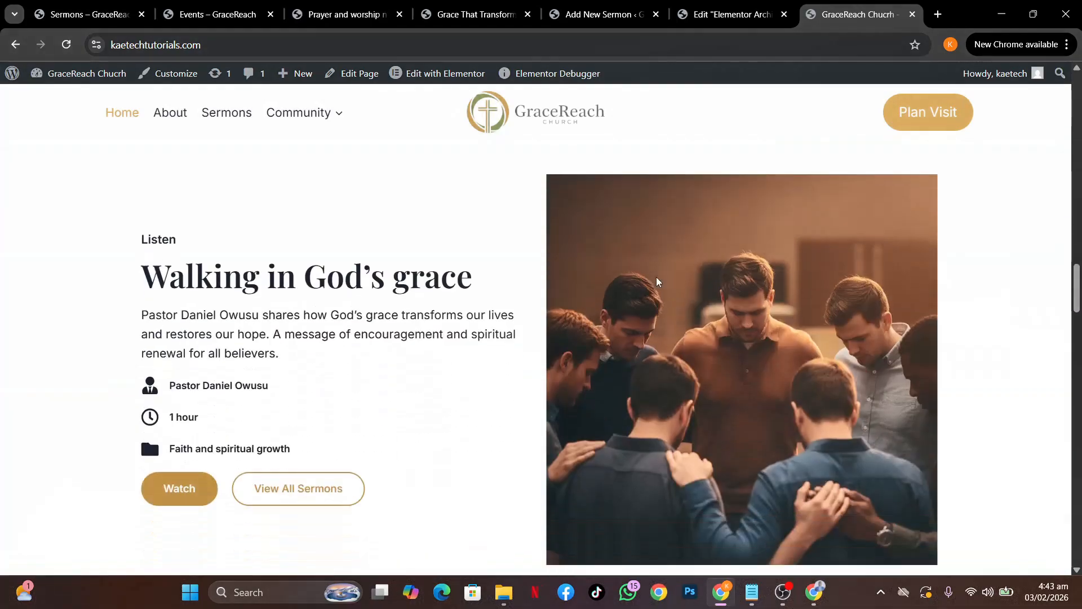
scroll(659, 280, "down", 4)
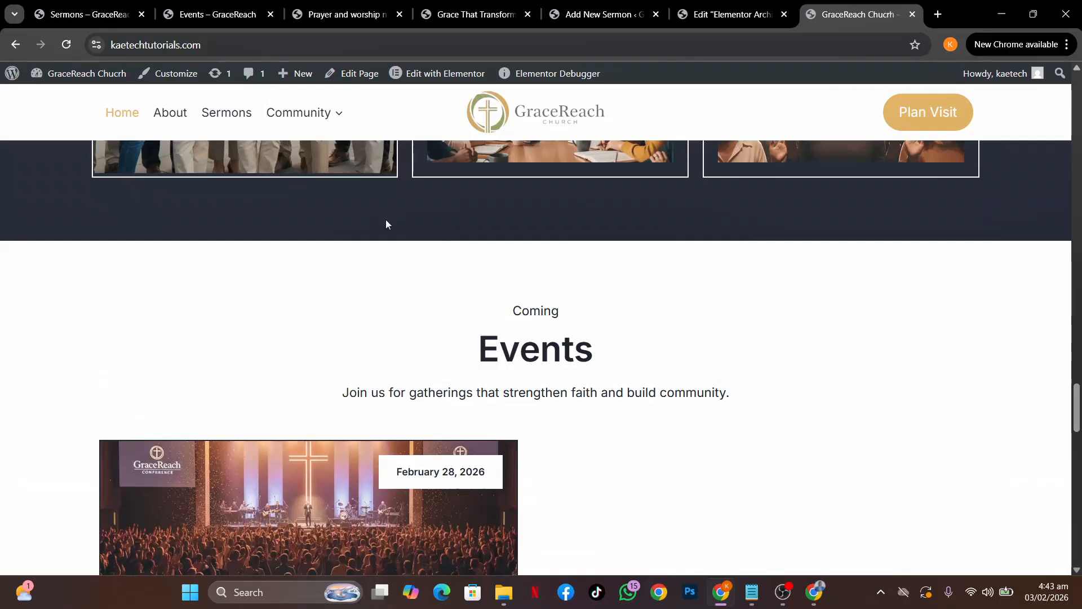
left_click(437, 74)
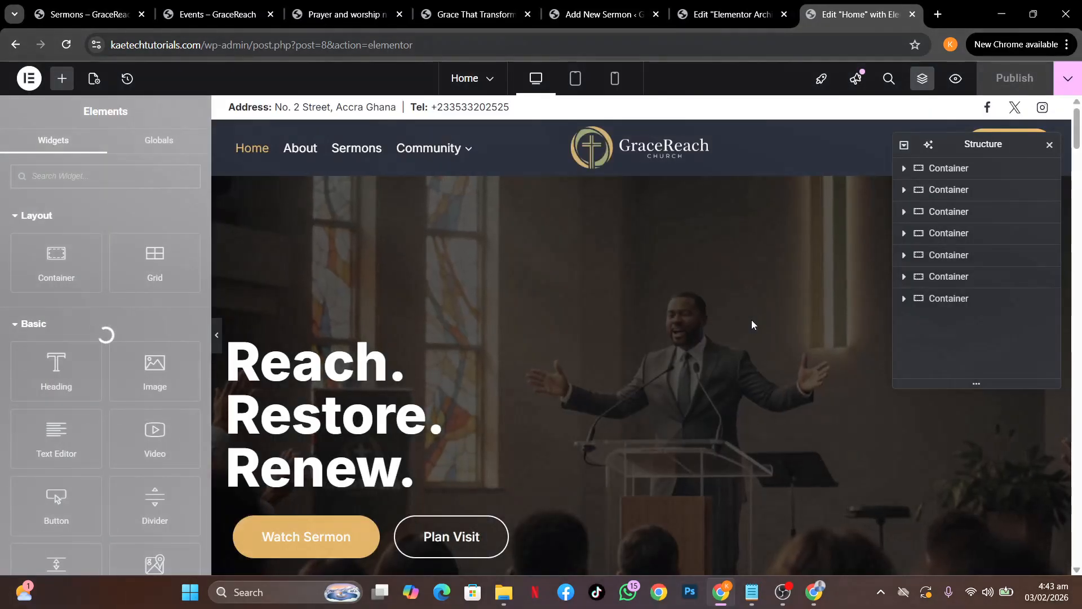
Copy the container holding the event cards in the Home page's Events section.
scroll(752, 320, "down", 8)
scroll(752, 320, "down", 15)
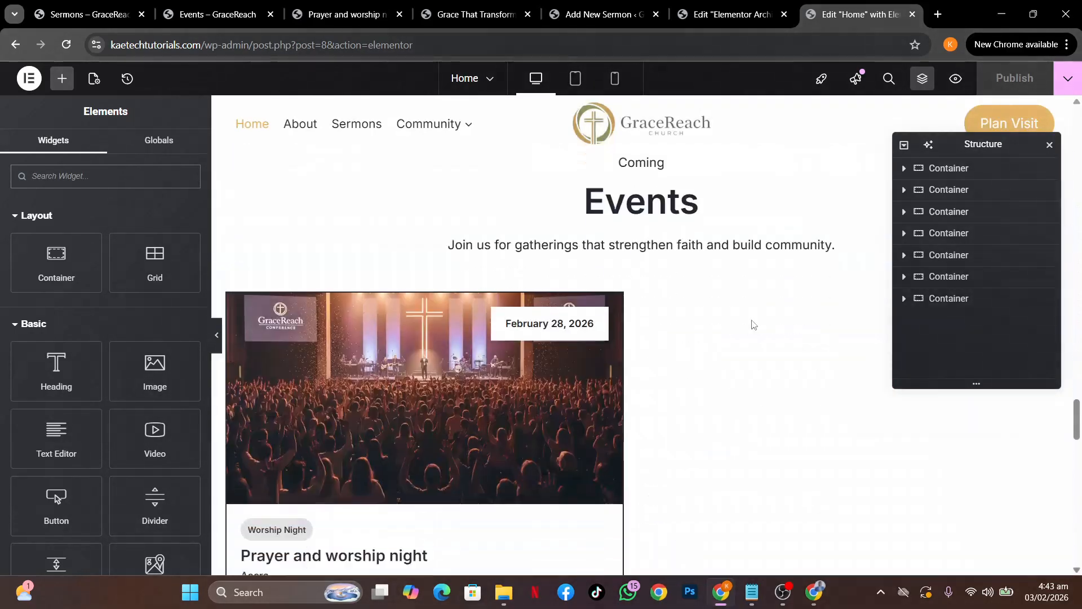
scroll(752, 321, "down", 2)
scroll(752, 321, "up", 2)
mouse_move(534, 330)
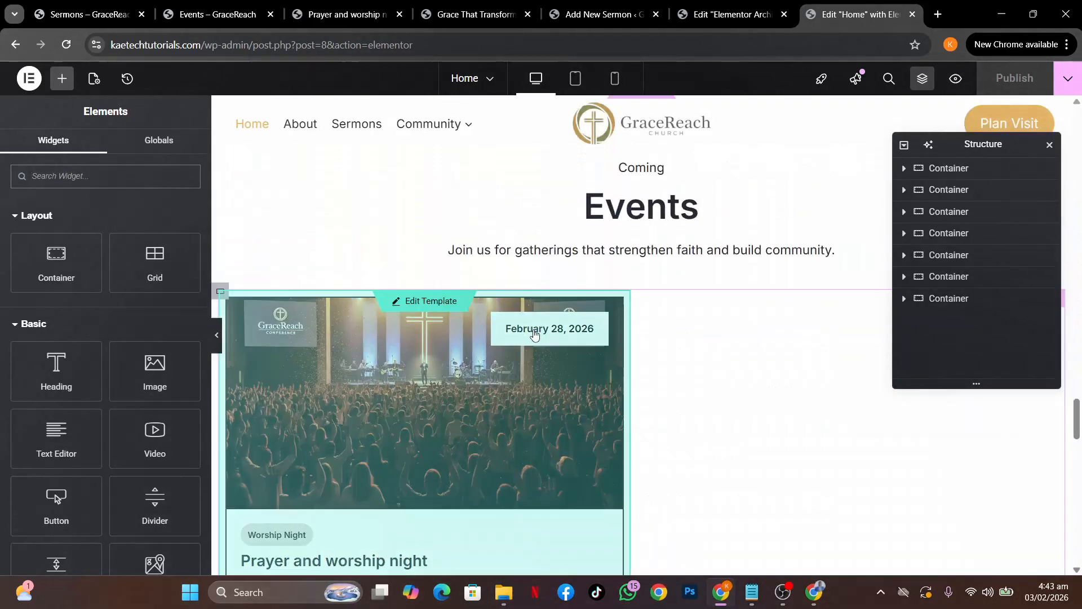
right_click(220, 292)
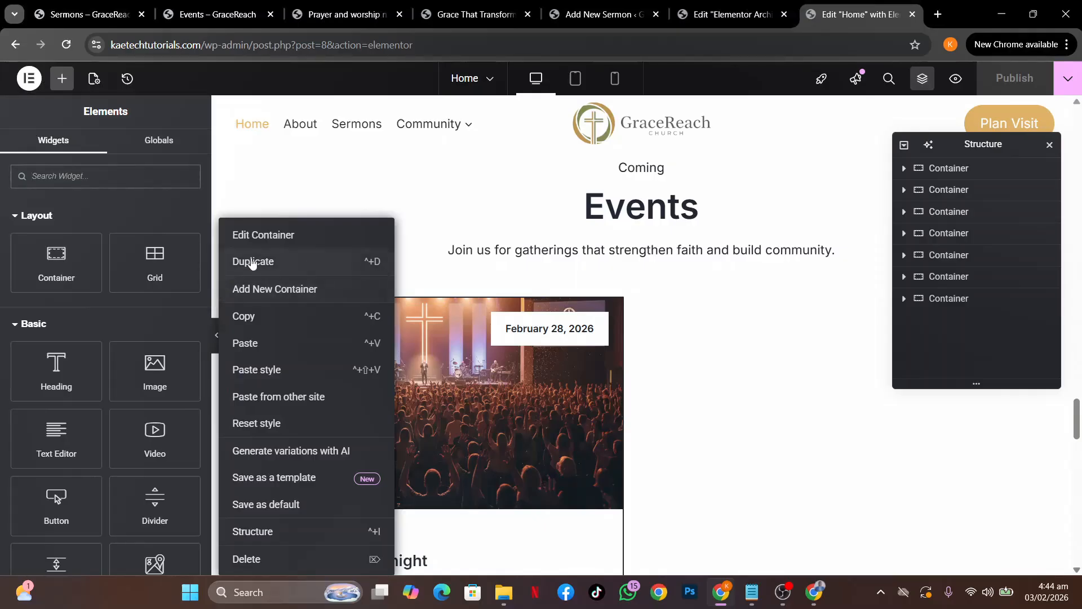
left_click(248, 320)
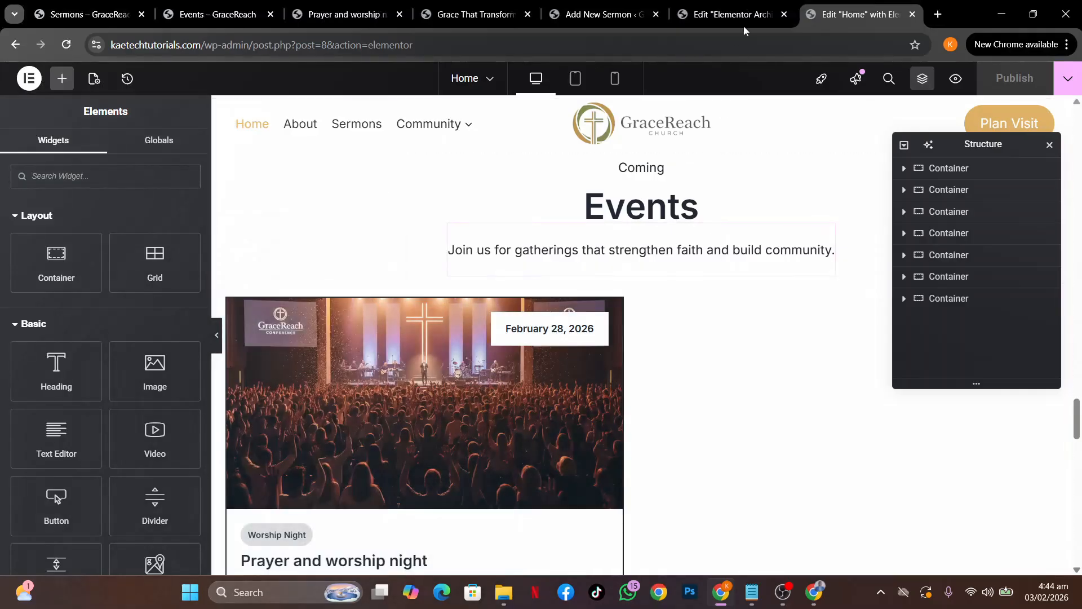
Paste the copied event cards container below the hero in the Elementor archive template.
left_click(728, 14)
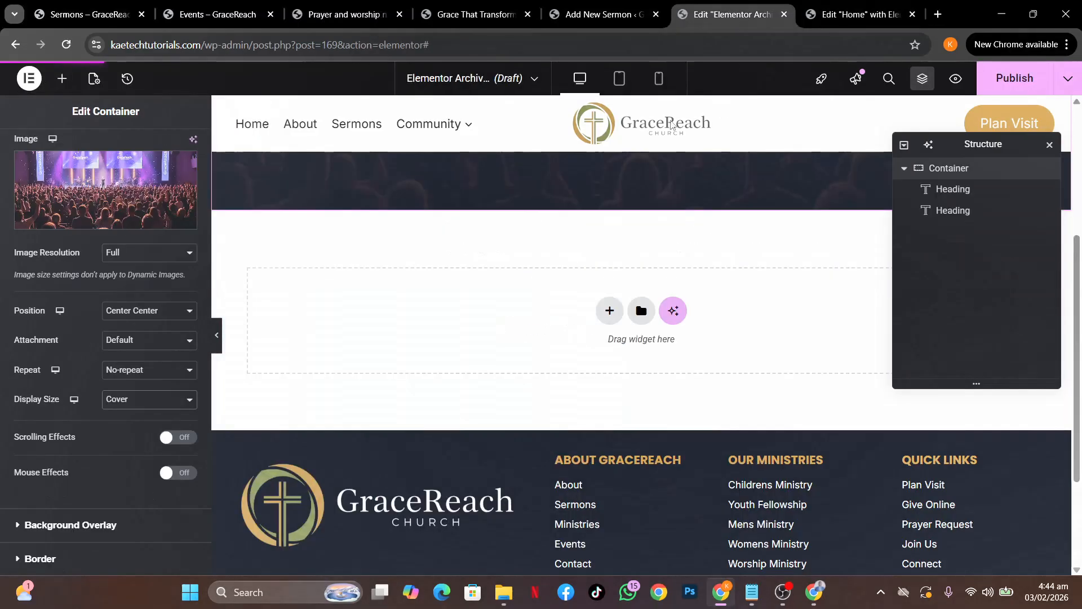
right_click(537, 347)
left_click(559, 358)
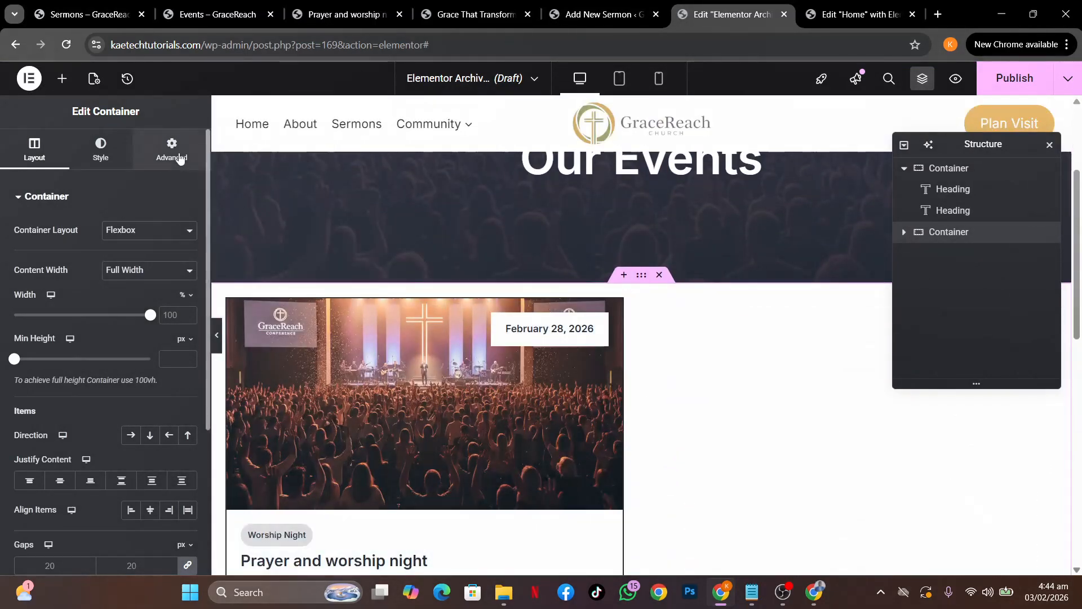
Unlink the pasted event cards container's padding values and set its top padding to 80 px.
left_click(180, 159)
left_click(183, 303)
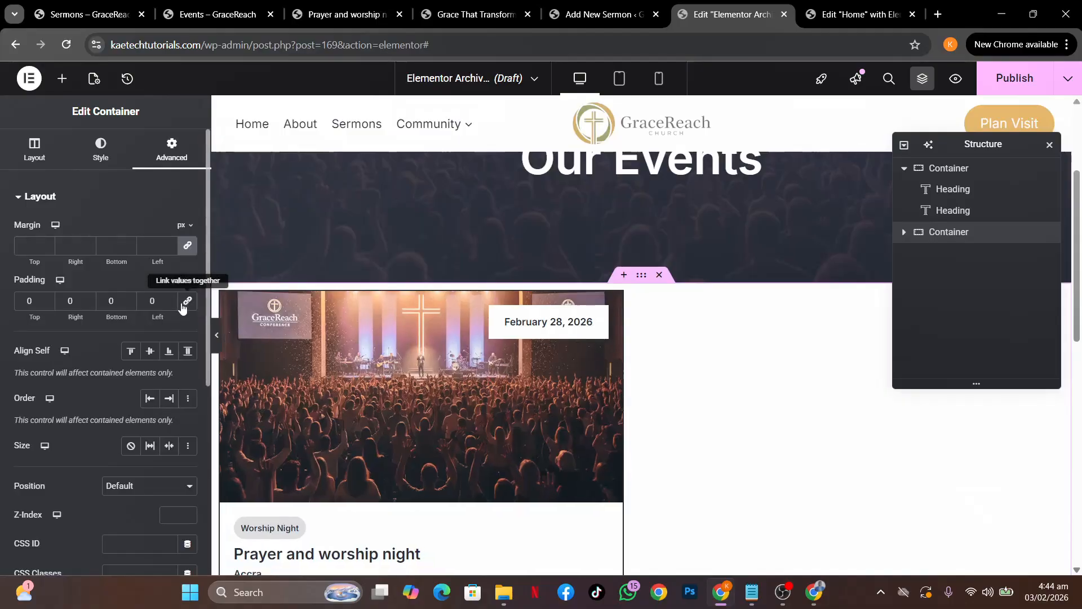
left_click(22, 304)
type("8")
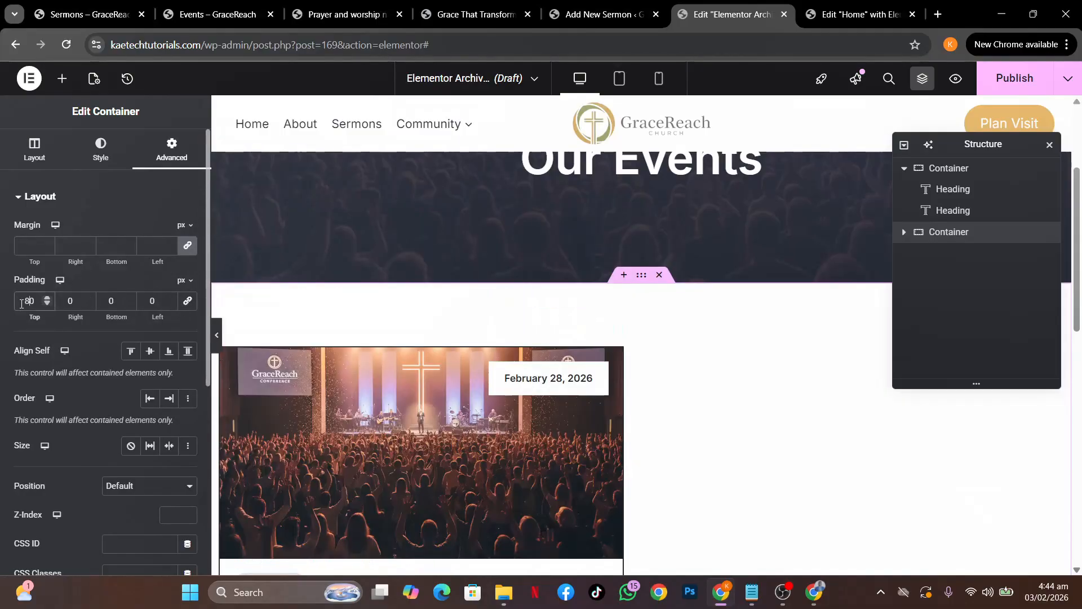
Set the event cards container's bottom padding to 80 px and check the spacing around the cards.
left_click(107, 303)
type("8")
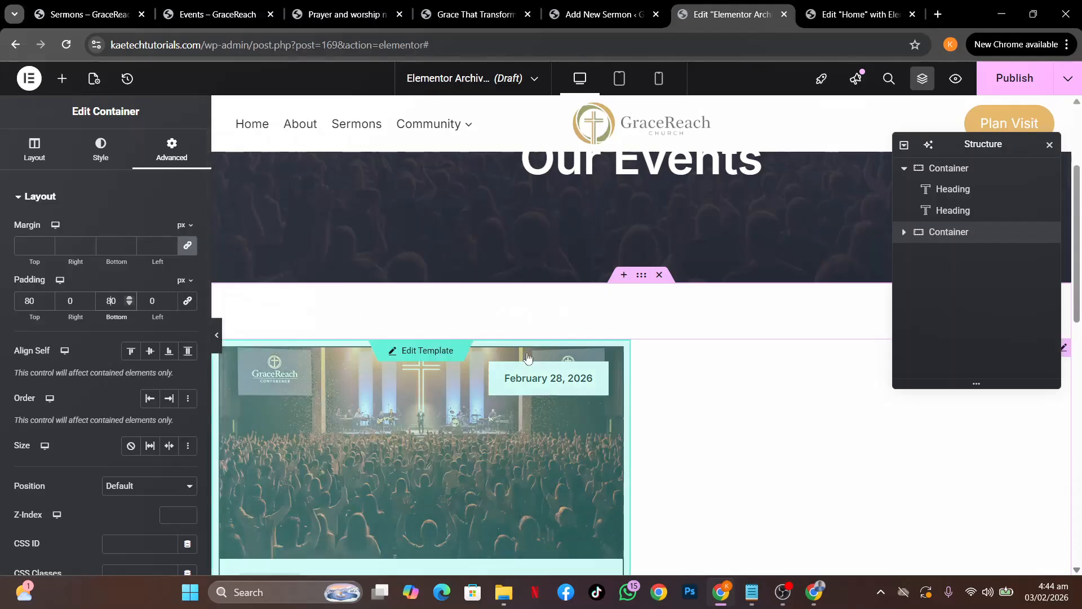
scroll(759, 420, "down", 6)
scroll(758, 420, "up", 5)
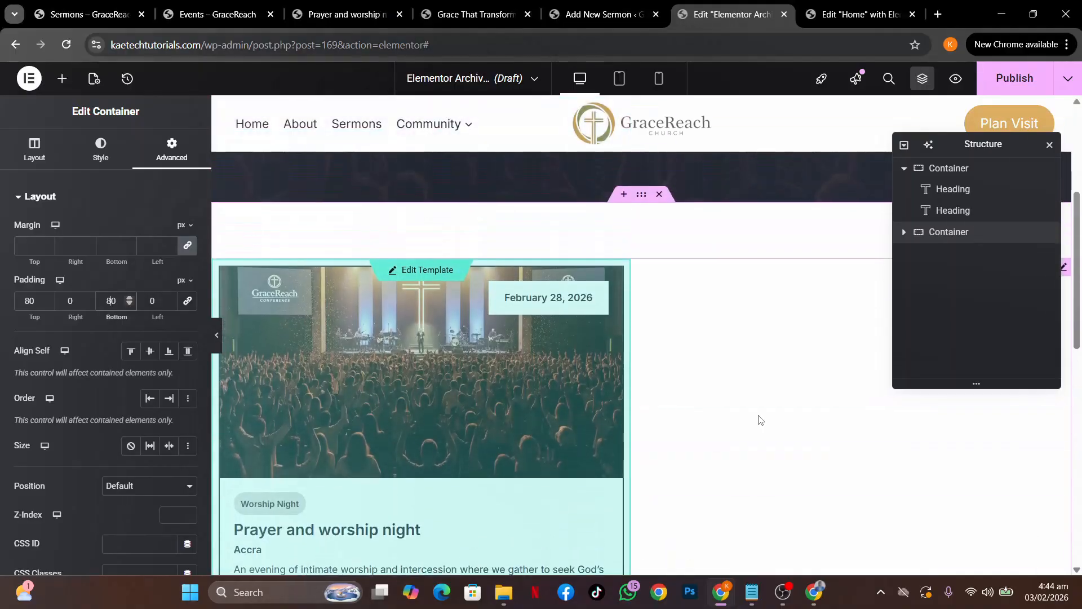
scroll(758, 420, "down", 4)
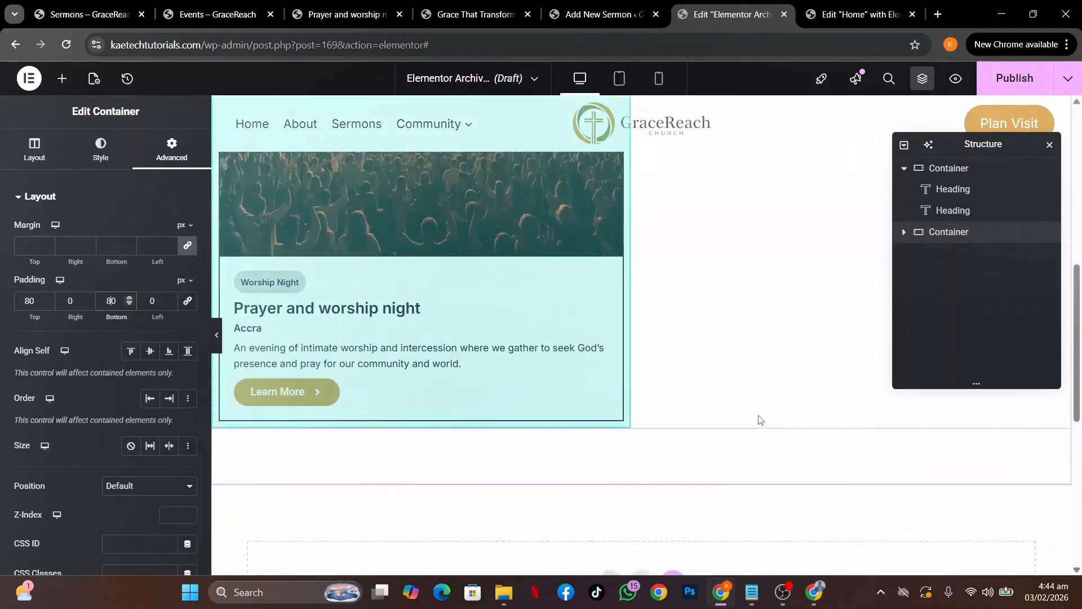
scroll(758, 420, "up", 3)
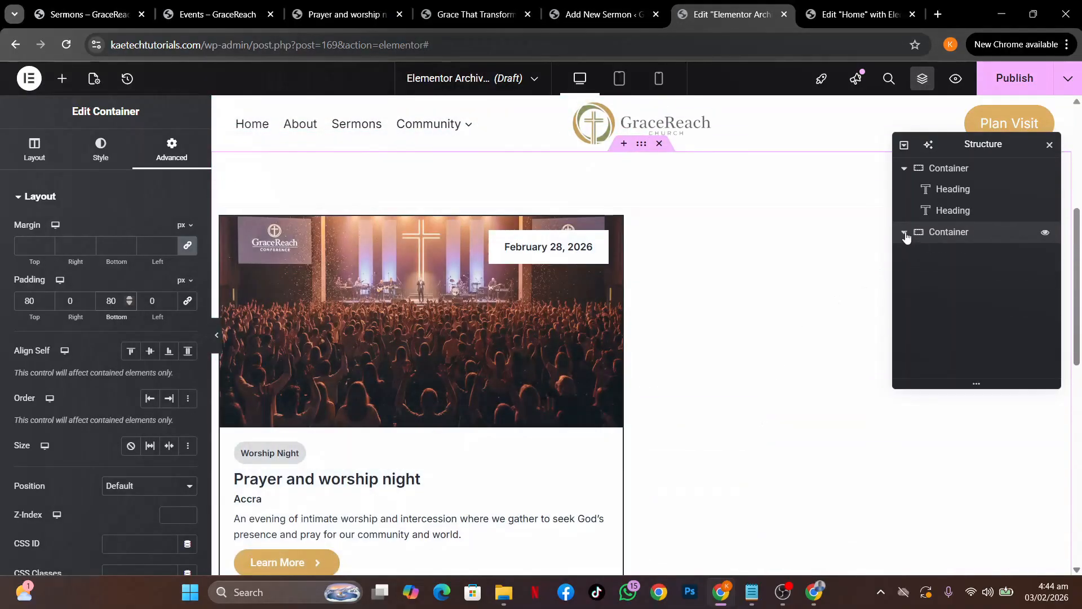
Set the Loop Grid inside the event cards container to 12 items per page.
left_click(905, 232)
left_click(956, 254)
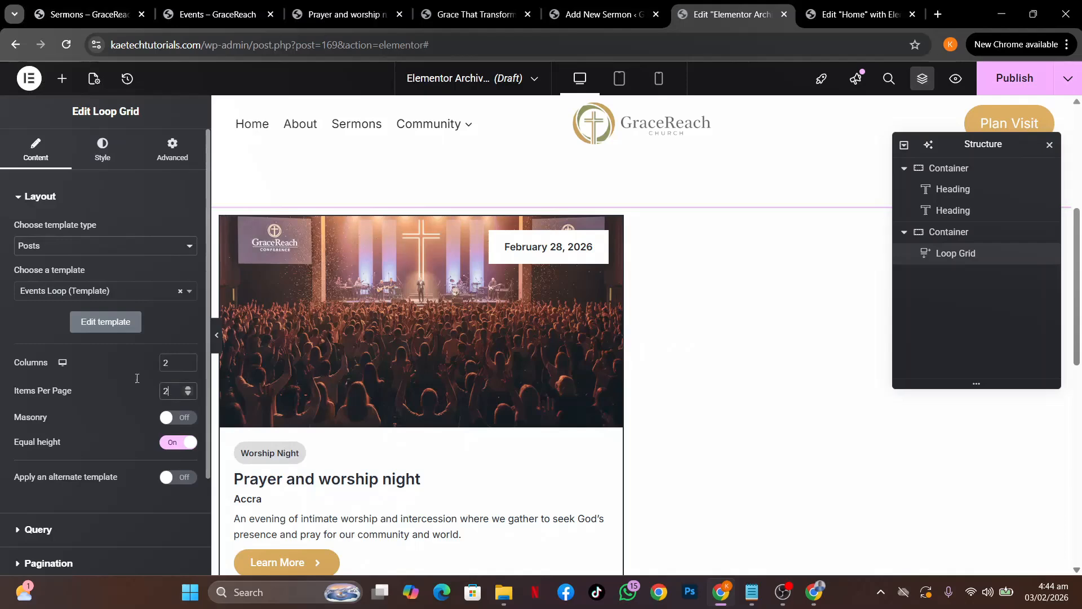
type("12")
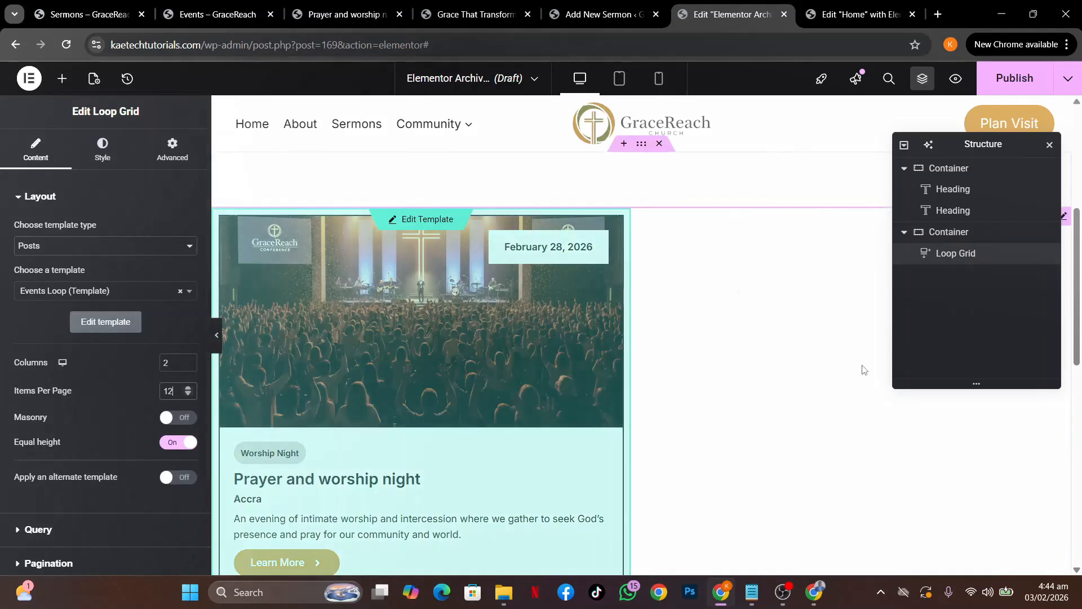
scroll(868, 384, "down", 8)
scroll(868, 385, "up", 3)
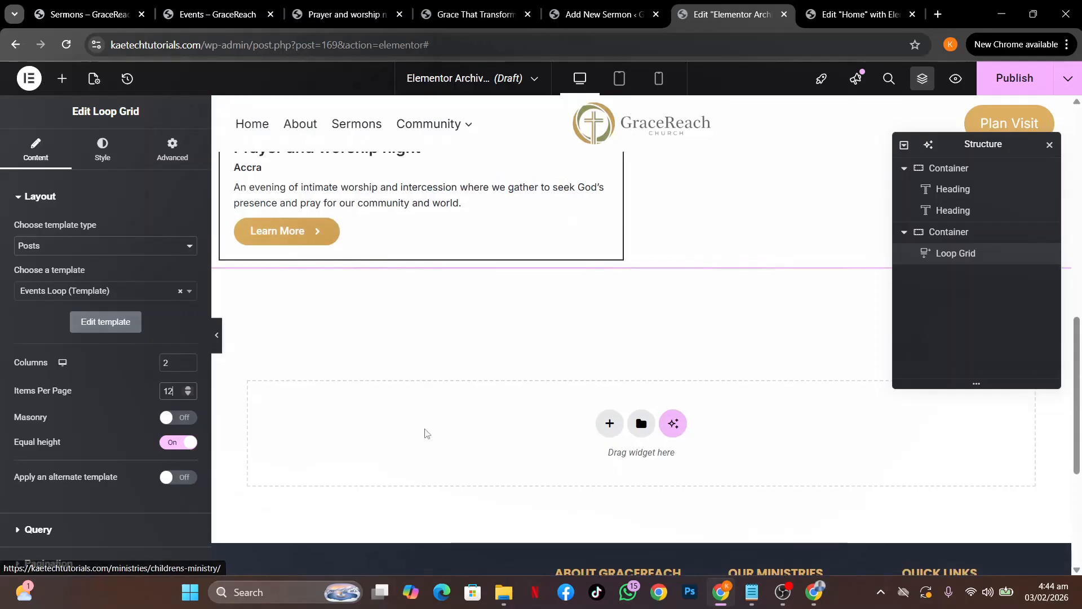
Set the Loop Grid's pagination to Previous/Next and review the pagination settings.
scroll(96, 478, "down", 2)
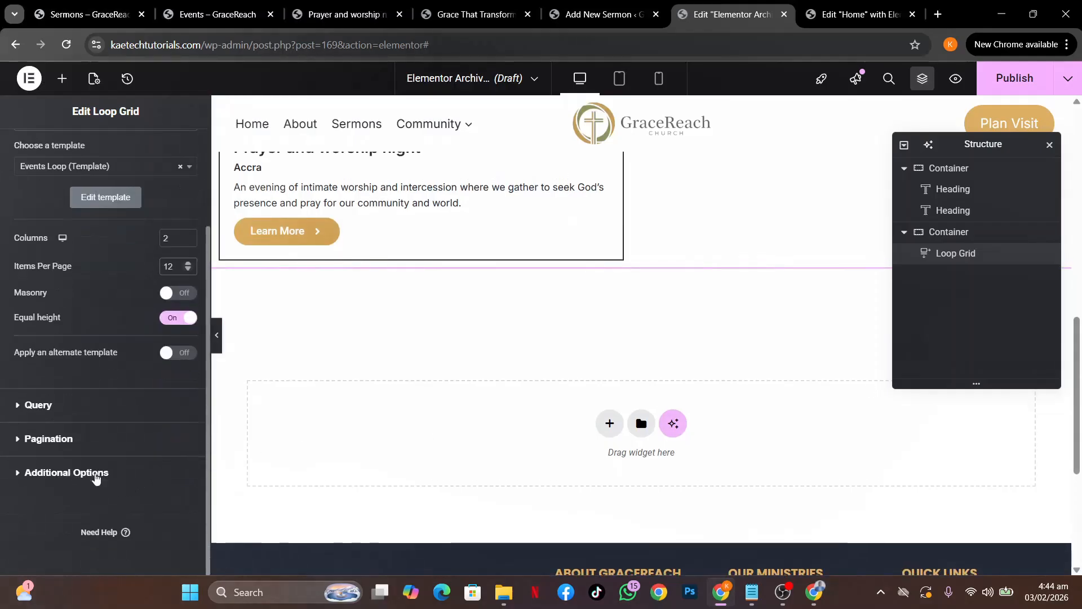
left_click(96, 436)
left_click(133, 302)
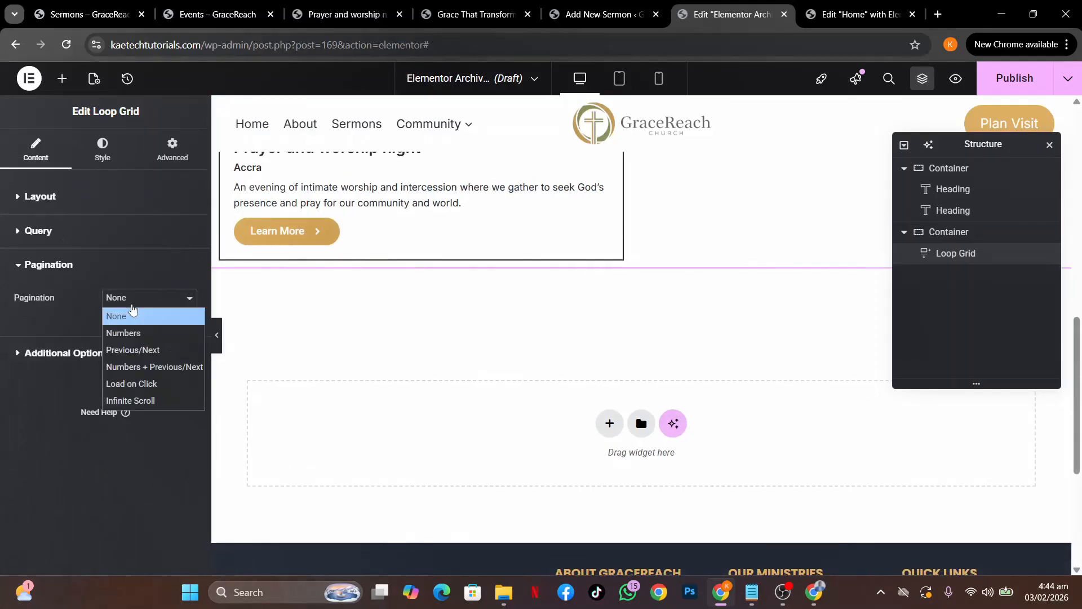
left_click(130, 350)
scroll(79, 402, "down", 2)
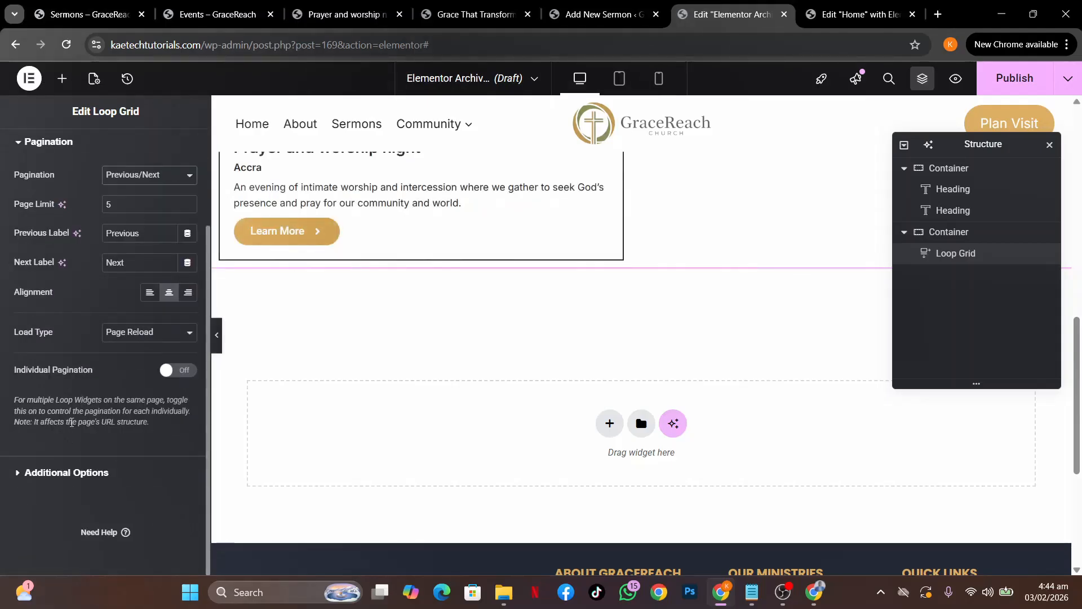
scroll(90, 383, "up", 2)
scroll(89, 383, "down", 2)
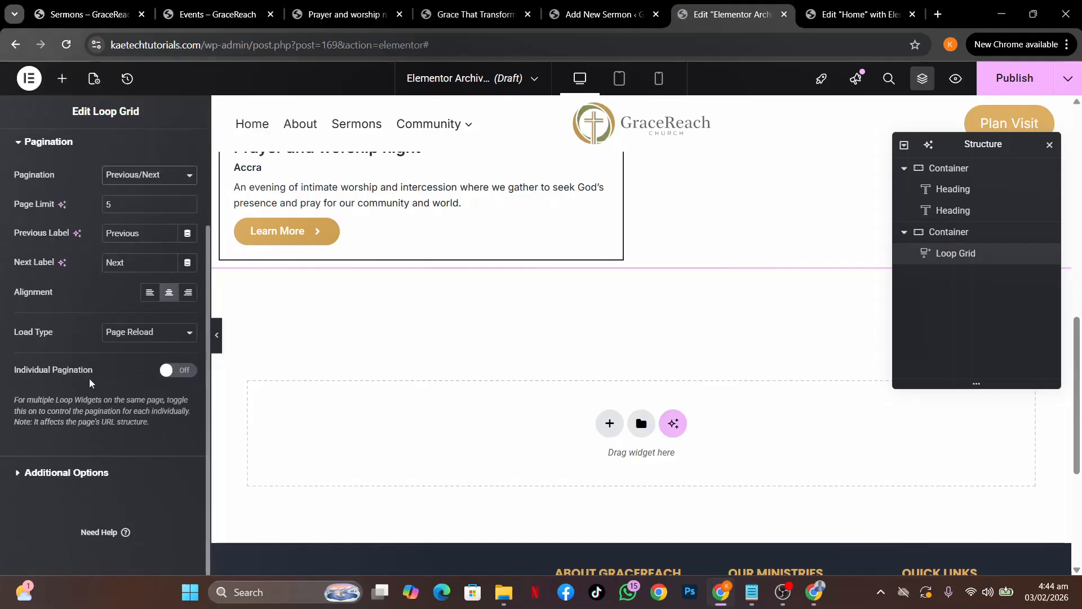
left_click(49, 474)
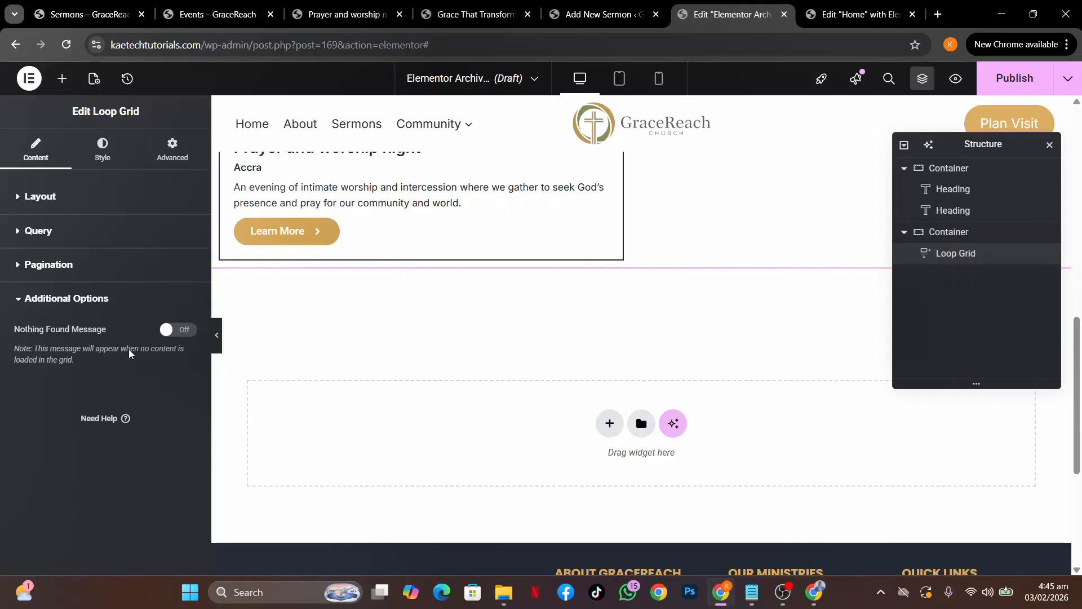
left_click(183, 331)
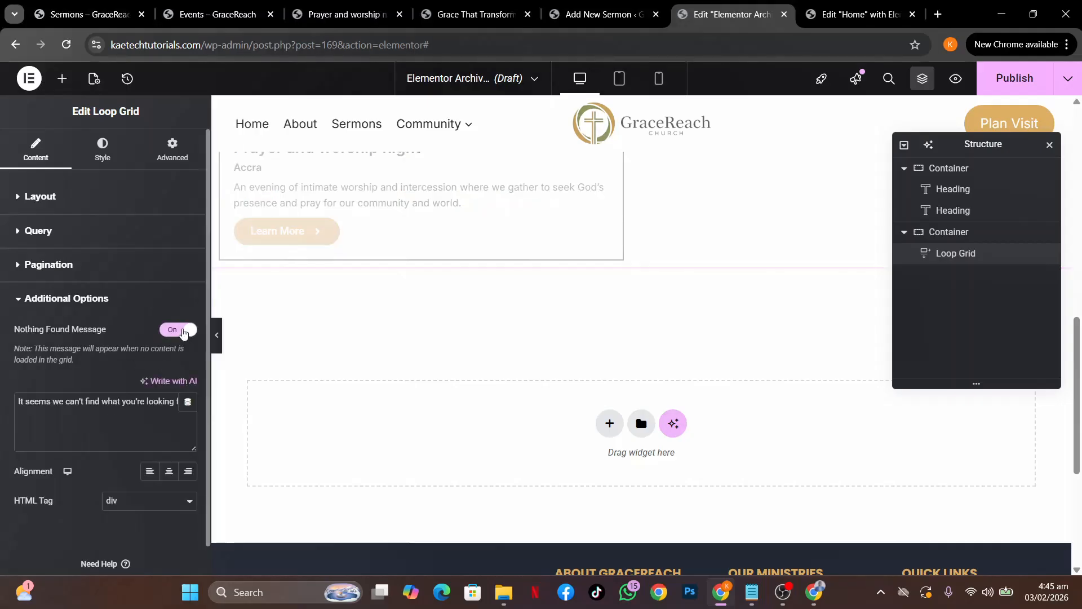
left_click(174, 328)
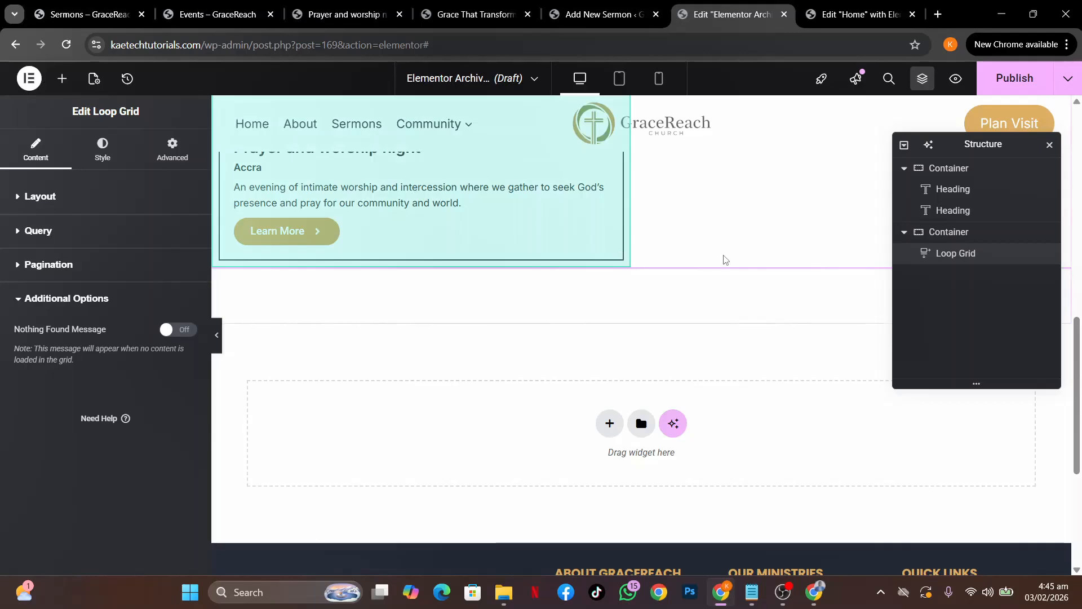
For tablet, unlink the event cards container's padding and set it to 40 px top and bottom and 20 px right and left.
scroll(723, 259, "up", 10)
scroll(723, 255, "up", 2)
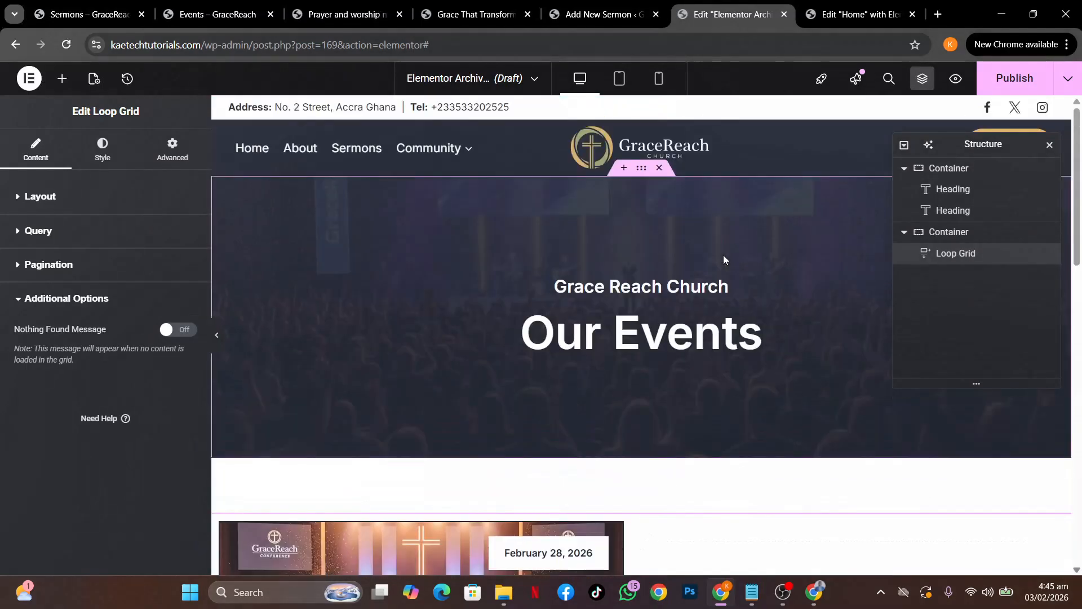
left_click(620, 79)
scroll(667, 314, "down", 7)
scroll(667, 314, "up", 4)
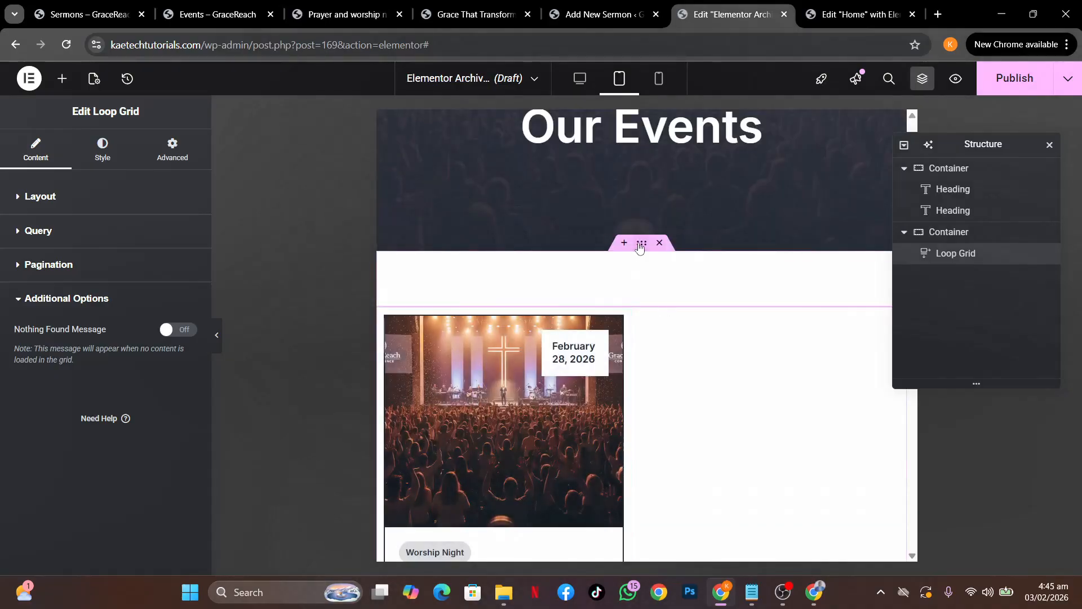
left_click(639, 248)
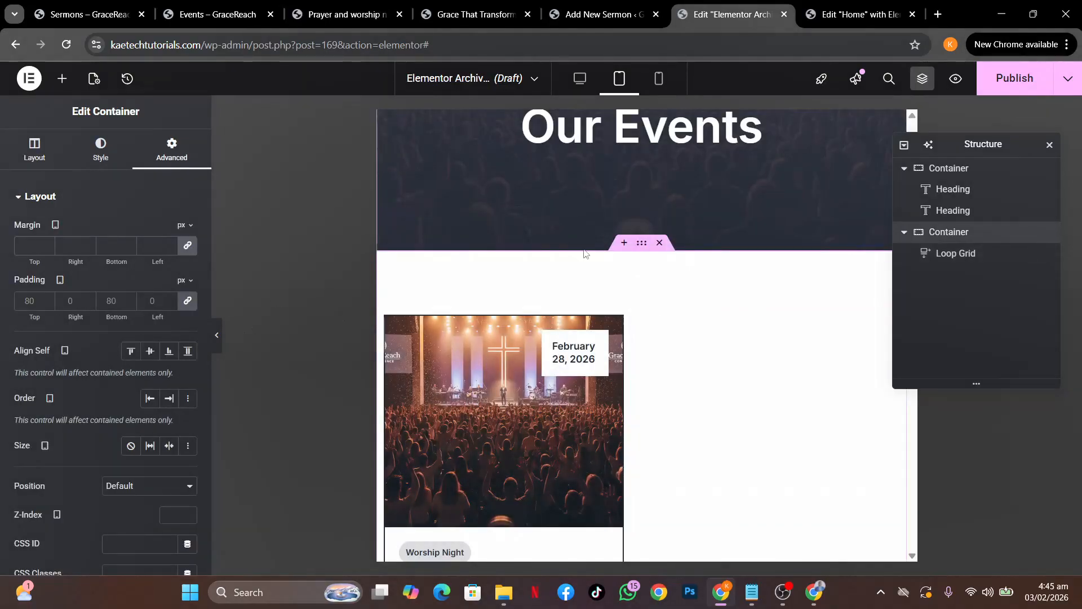
left_click(188, 301)
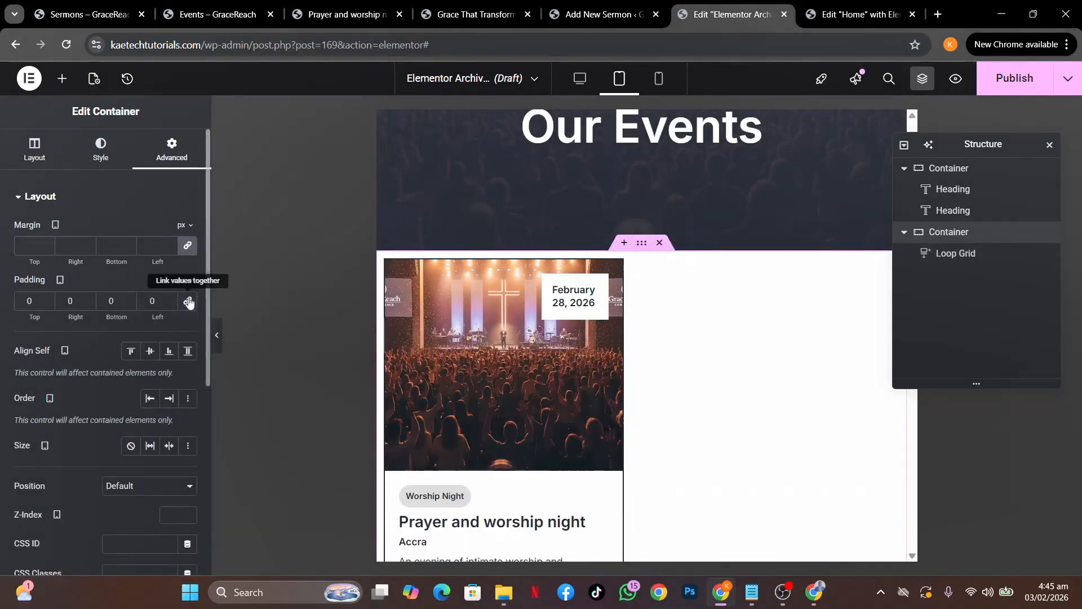
left_click(22, 302)
type("4")
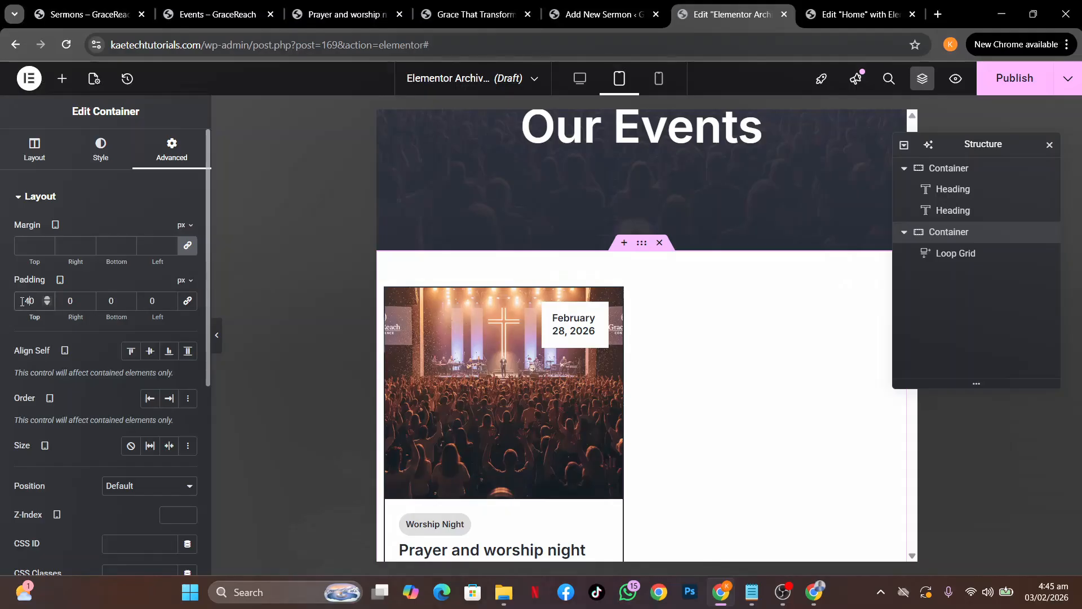
left_click(62, 302)
type("2")
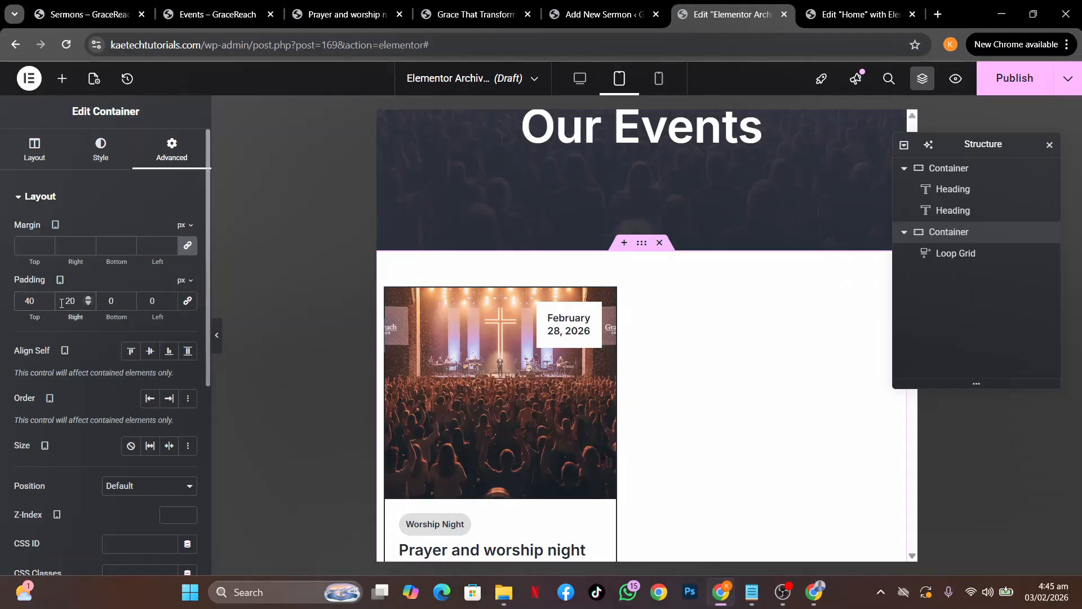
left_click(103, 305)
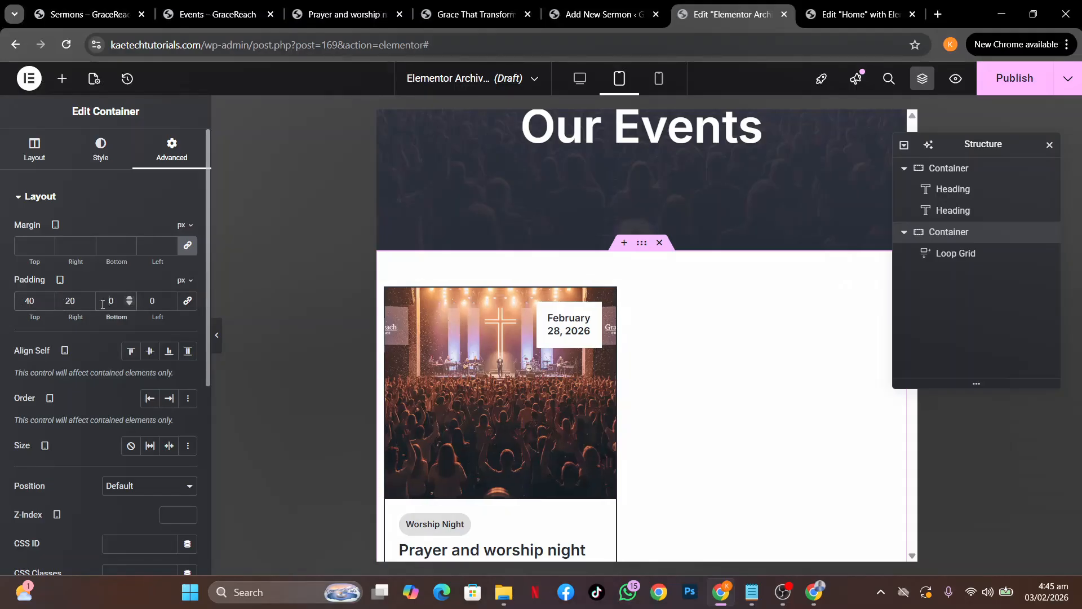
left_click(147, 302)
type("2")
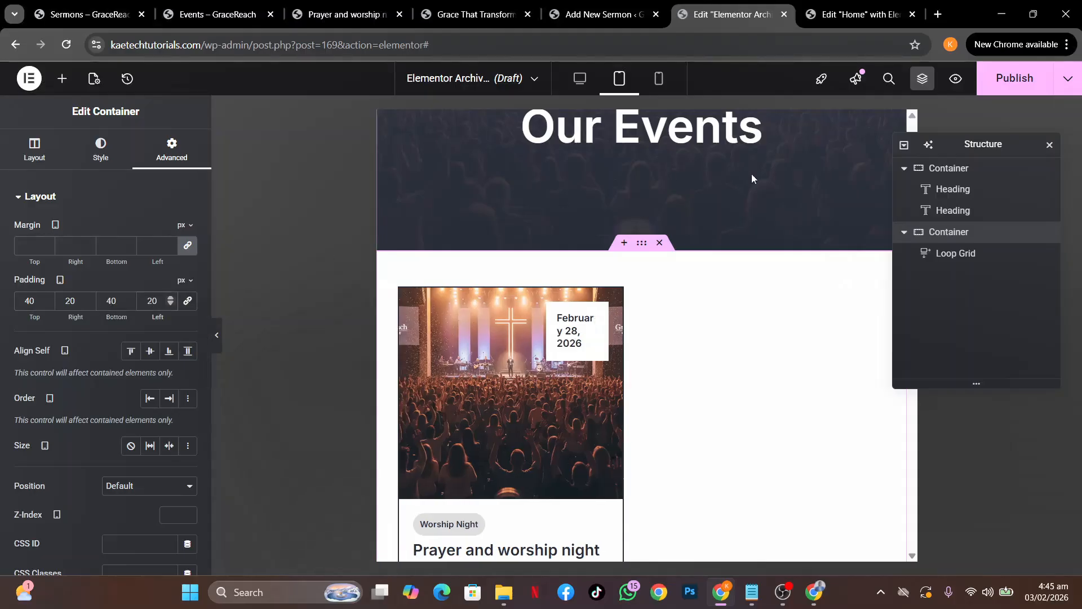
Set the event cards Loop Grid to 1 column on tablet and check the resulting layout.
scroll(704, 336, "down", 5)
scroll(704, 335, "up", 4)
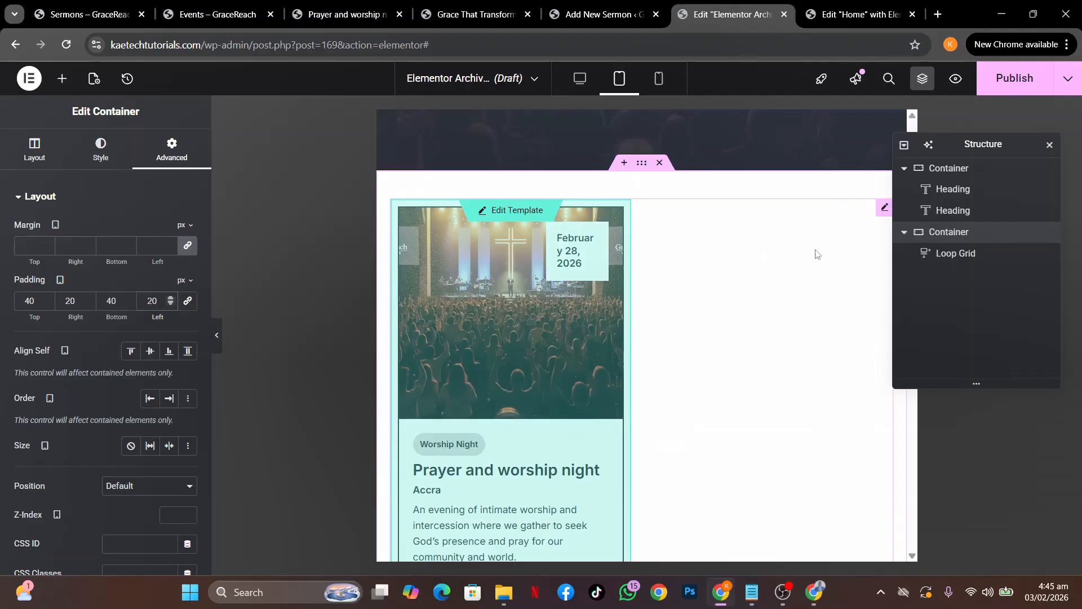
left_click(883, 210)
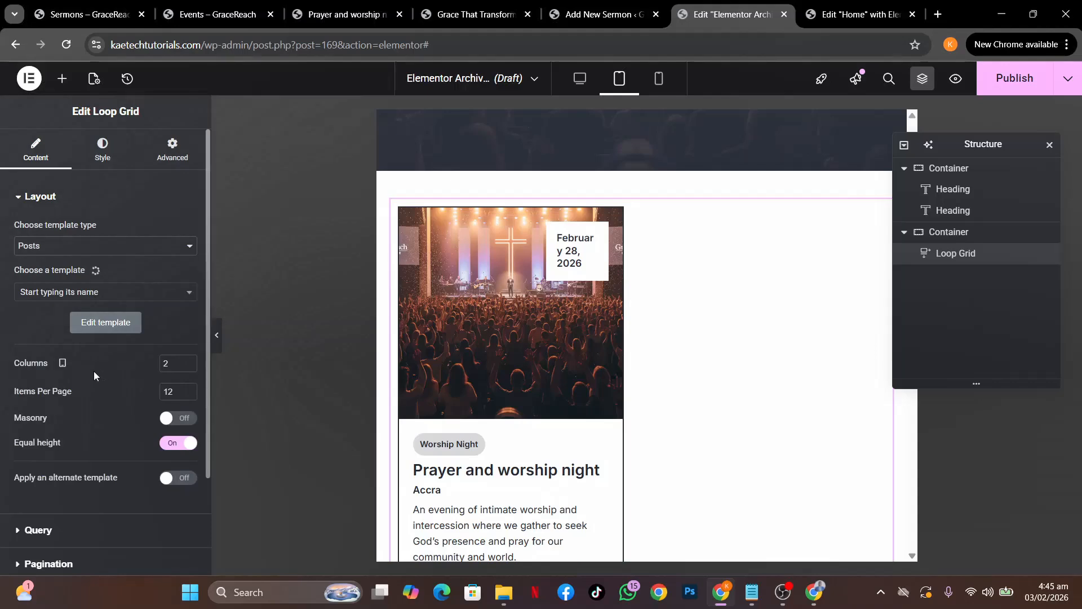
type("1")
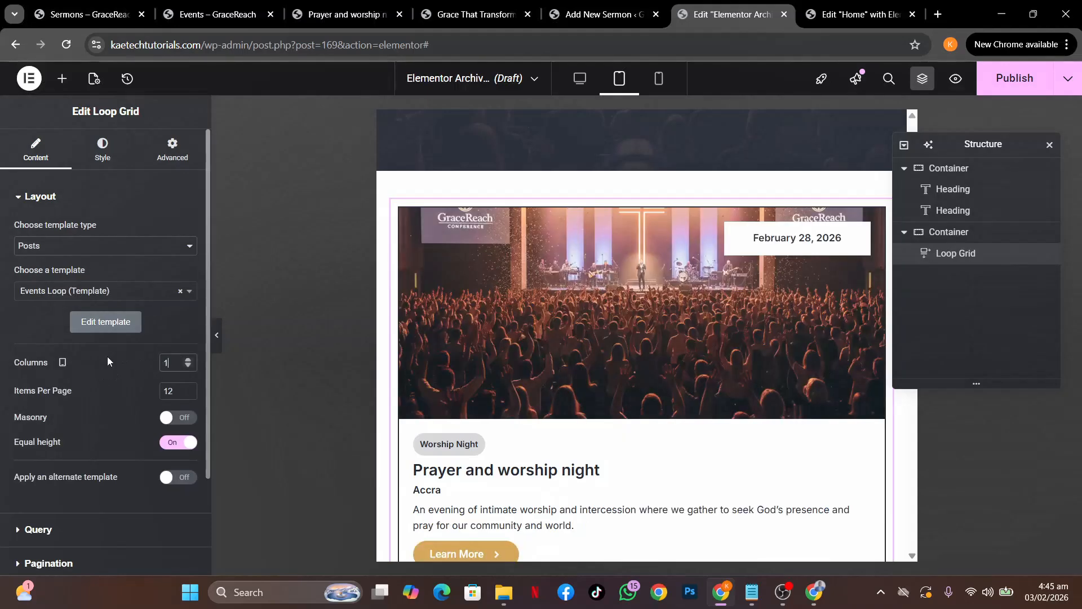
scroll(661, 424, "down", 5)
scroll(660, 424, "up", 9)
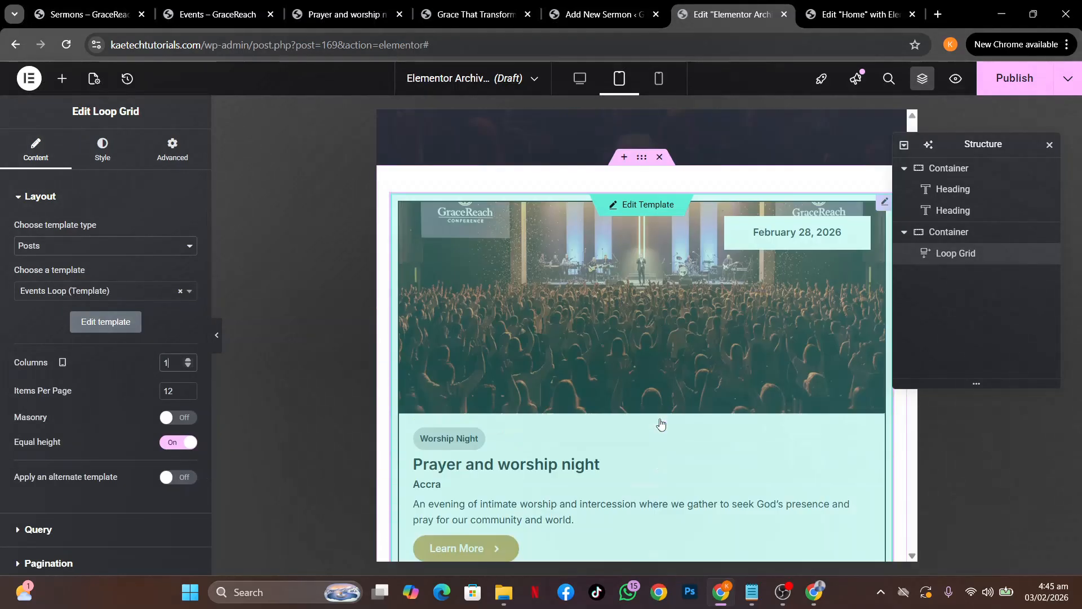
scroll(769, 327, "down", 5)
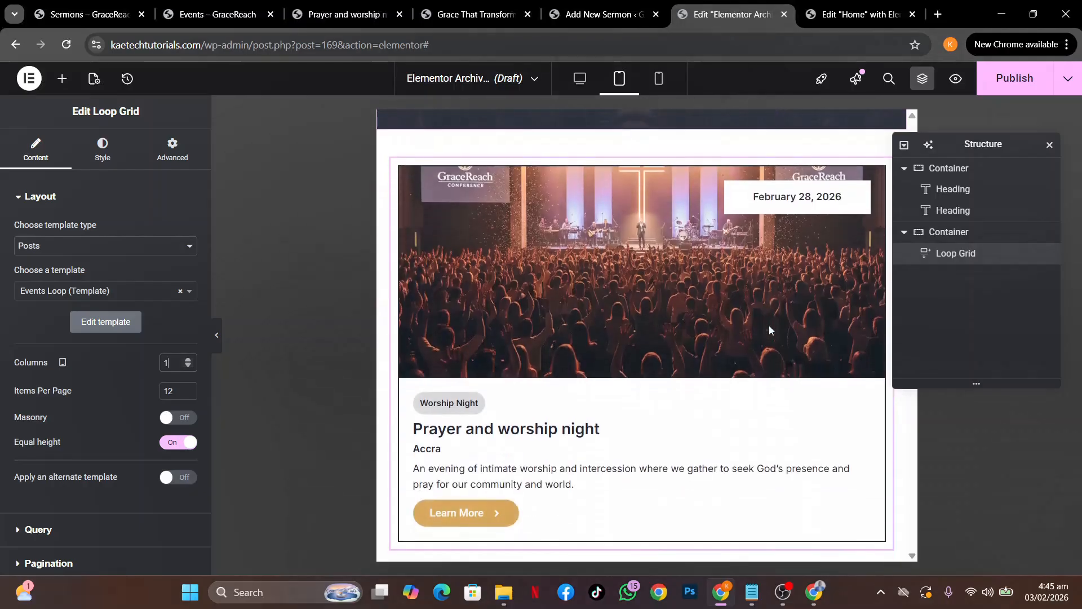
scroll(770, 330, "up", 3)
scroll(771, 331, "up", 3)
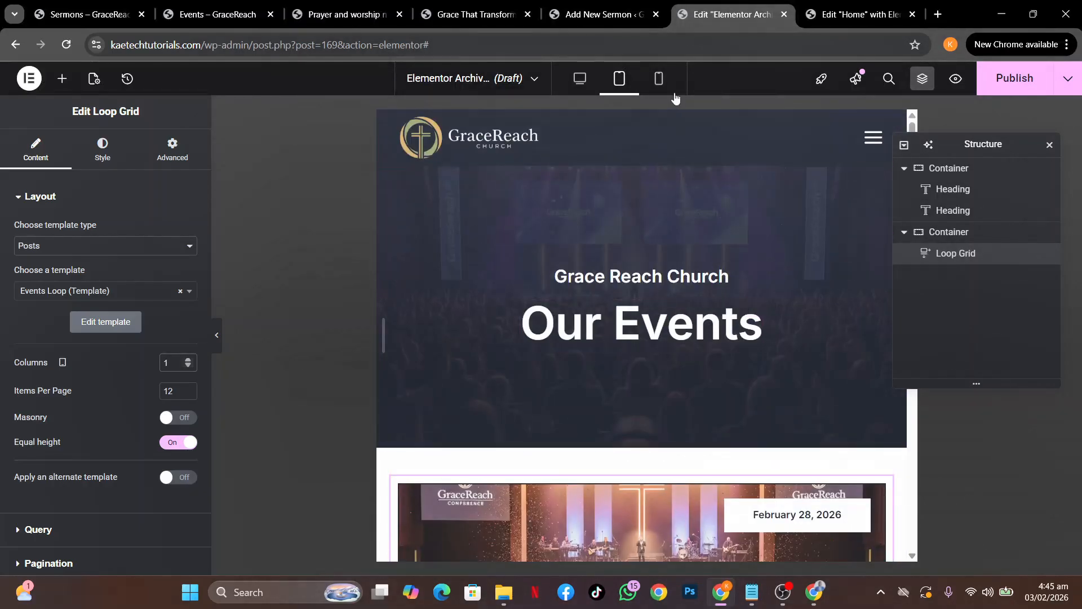
Check the template's mobile layout and set the "Our Events" heading's mobile font size to 47 px.
left_click(659, 88)
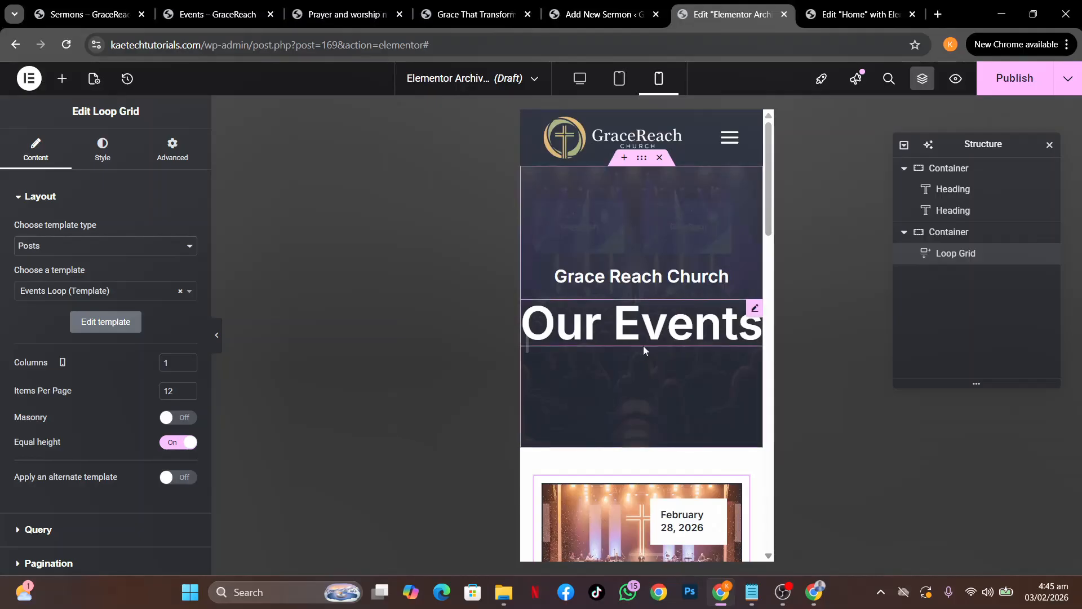
scroll(643, 346, "down", 5)
scroll(674, 360, "down", 3)
scroll(674, 360, "up", 5)
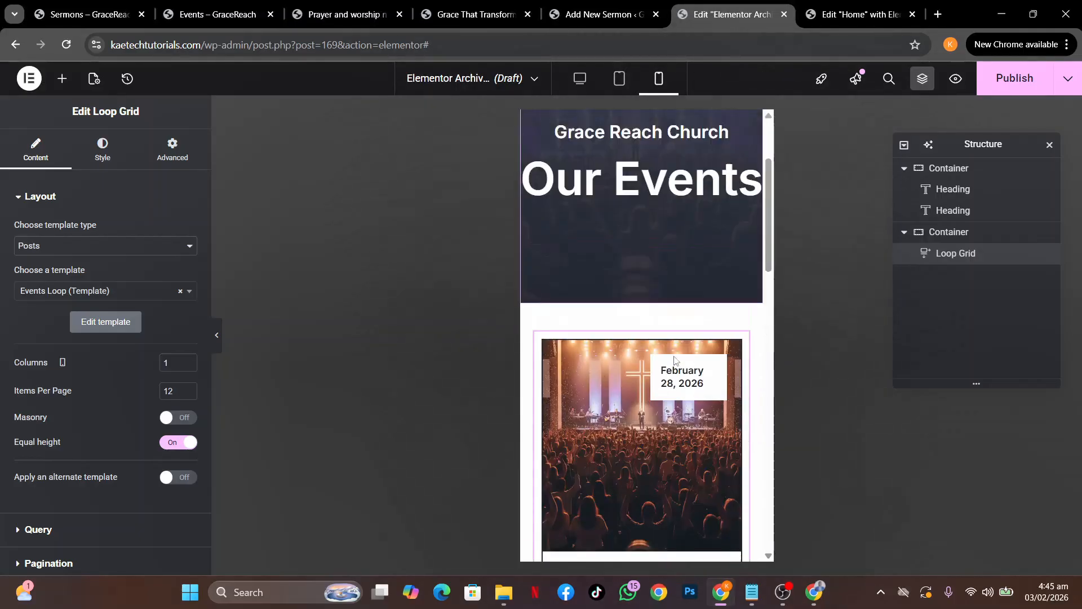
scroll(674, 361, "down", 2)
scroll(674, 358, "up", 4)
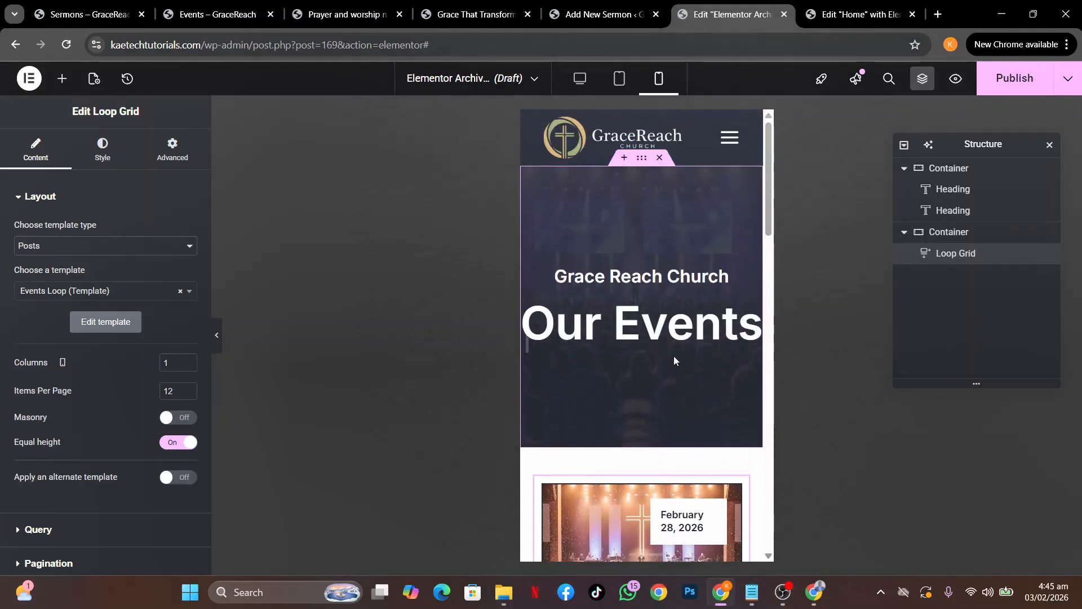
left_click(756, 311)
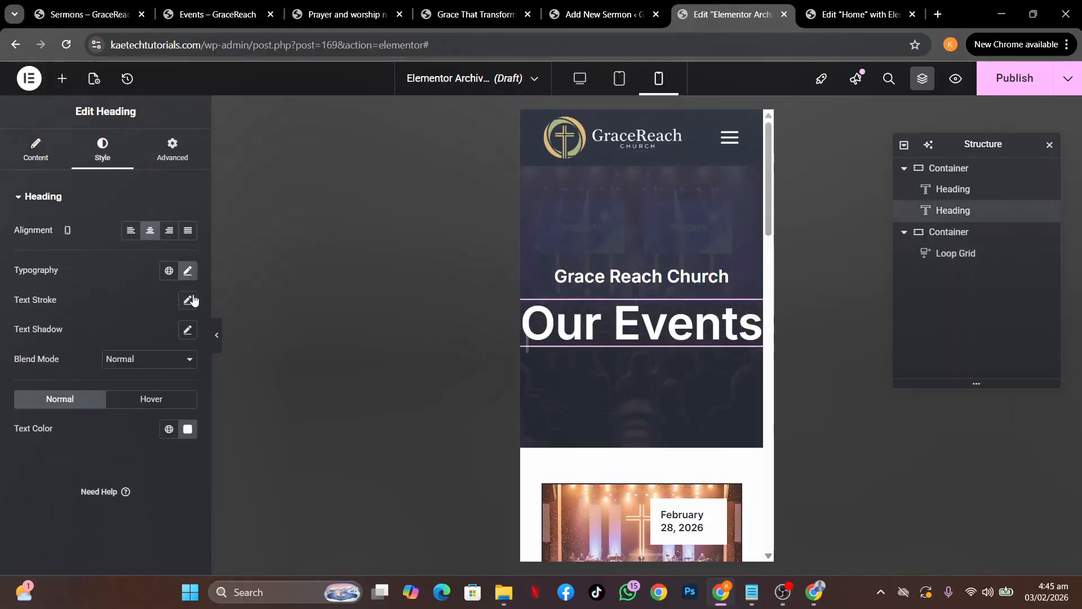
left_click(188, 271)
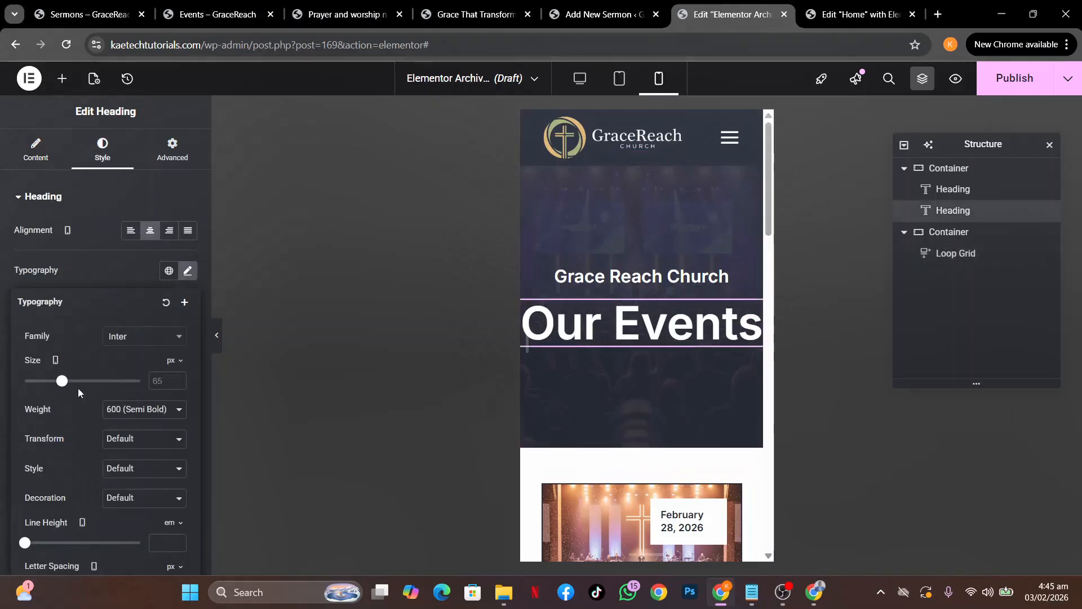
left_click_drag(65, 386, 55, 385)
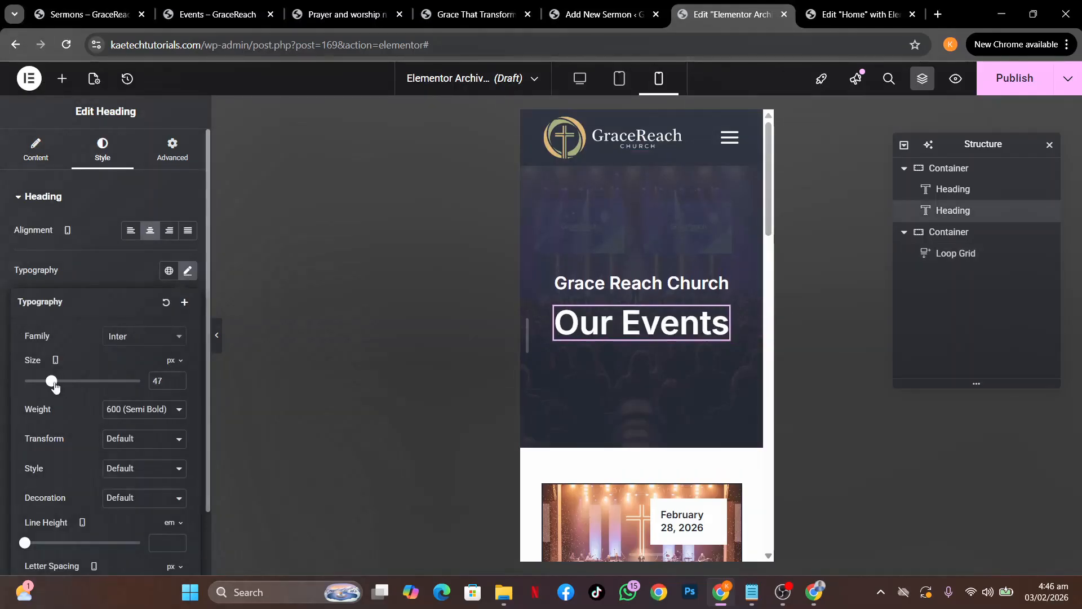
Set the "Grace Reach Church" heading's mobile font size to 18 px.
left_click(721, 284)
left_click(188, 272)
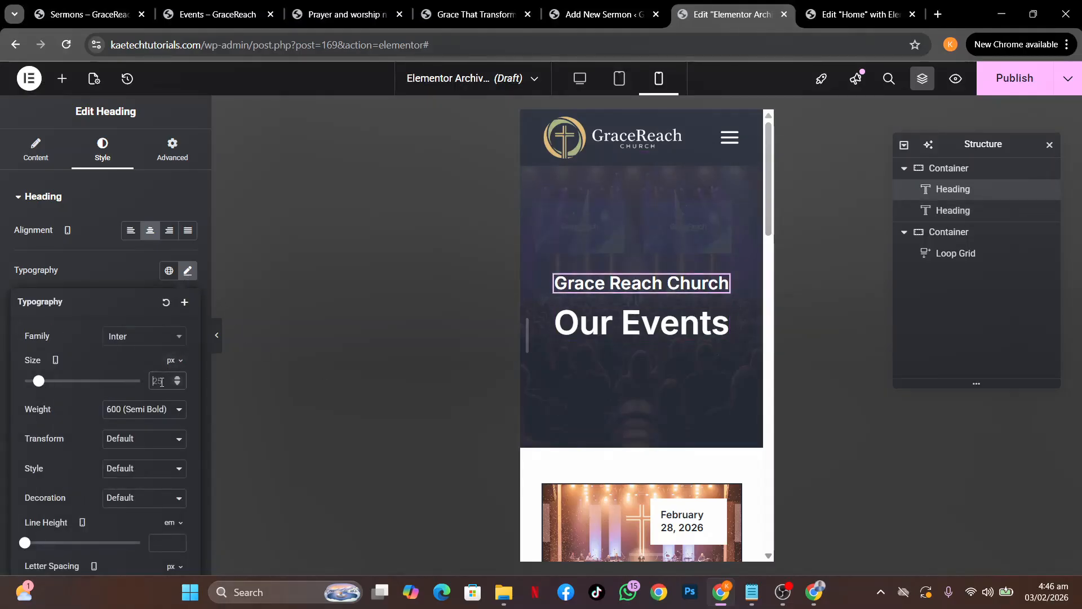
type("18")
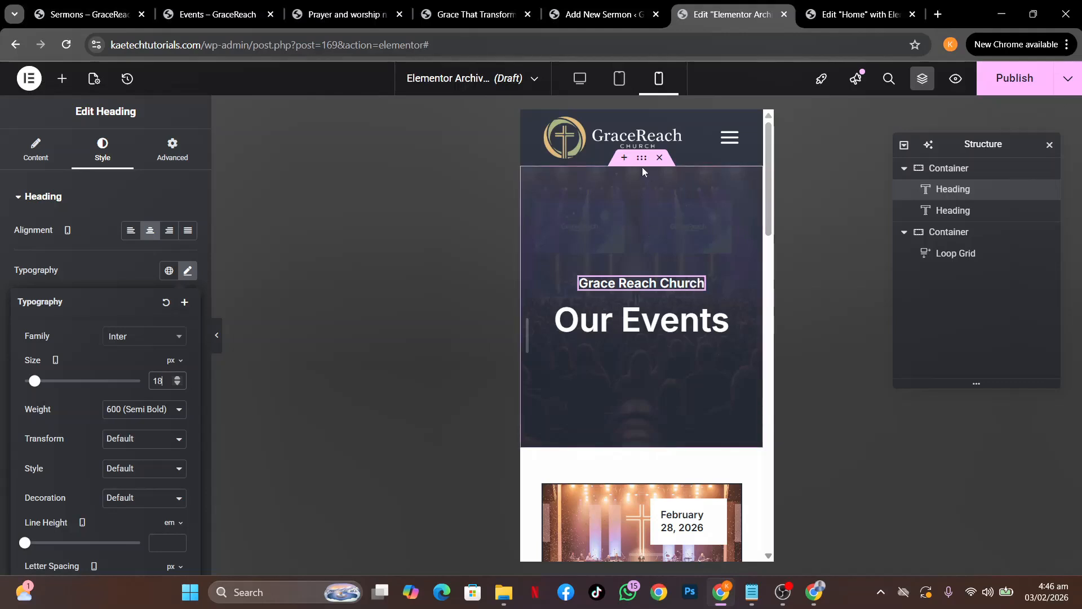
Reduce the hero container's minimum height on mobile to 273 px and check the mobile layout.
left_click(642, 160)
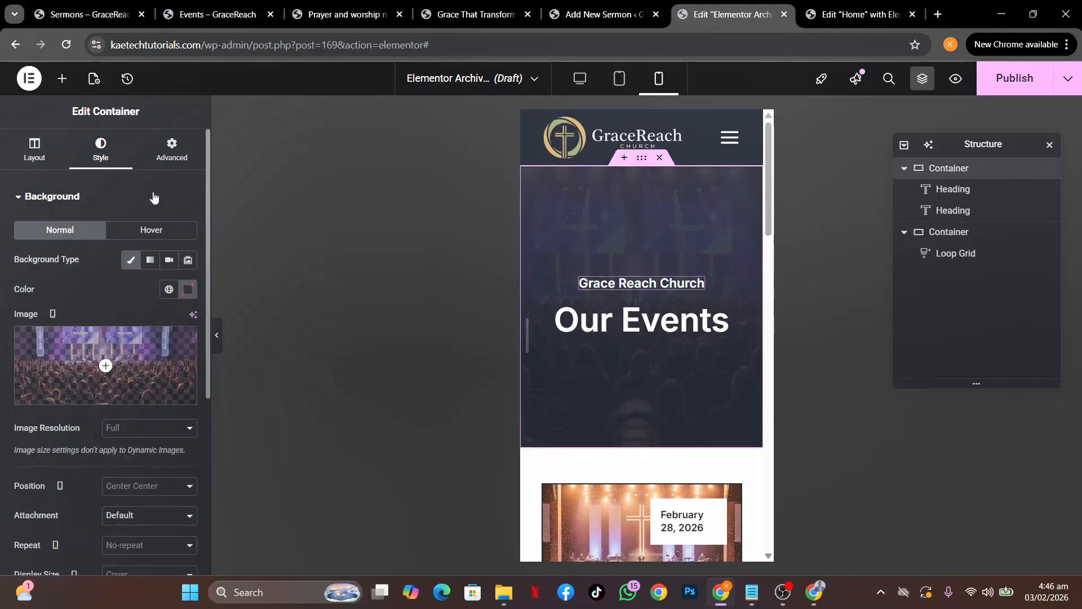
left_click(45, 168)
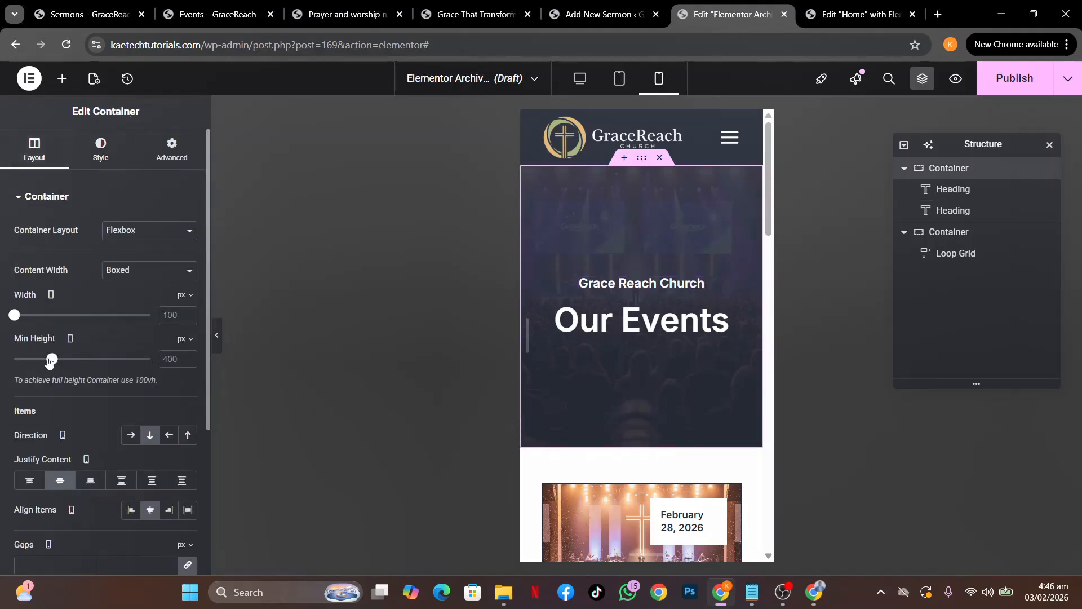
left_click_drag(50, 361, 38, 361)
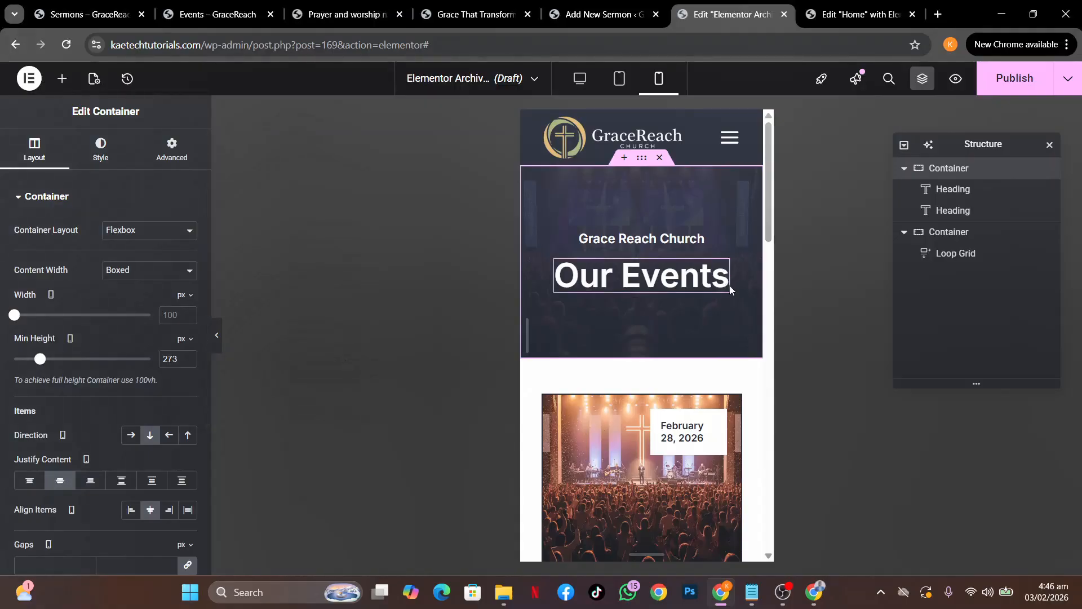
scroll(670, 392, "down", 5)
scroll(670, 391, "up", 5)
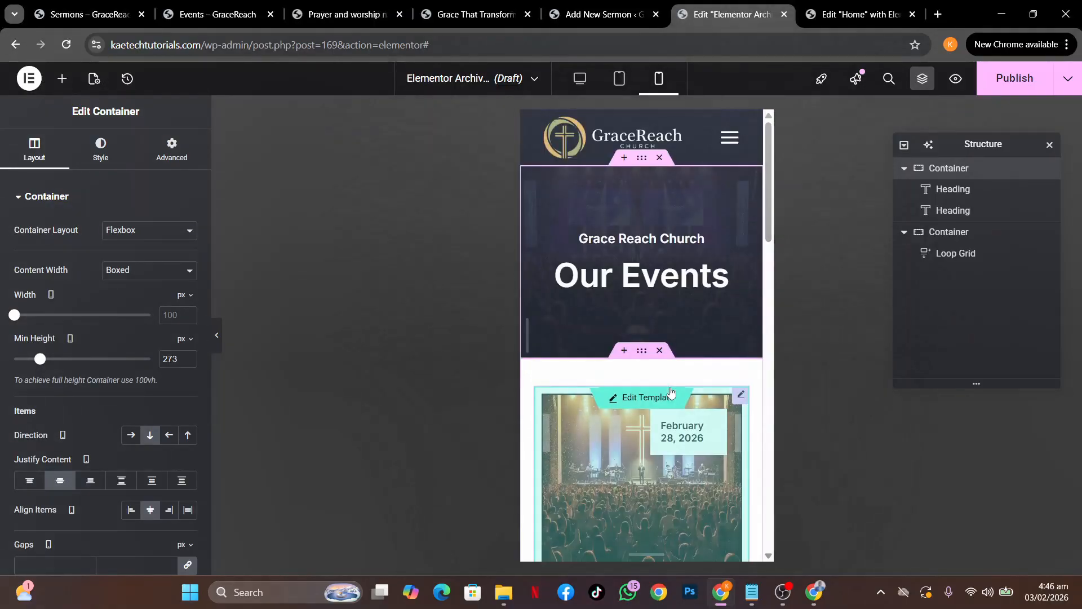
Return to the desktop layout and publish the template with a display condition that includes the Events archive.
left_click(581, 82)
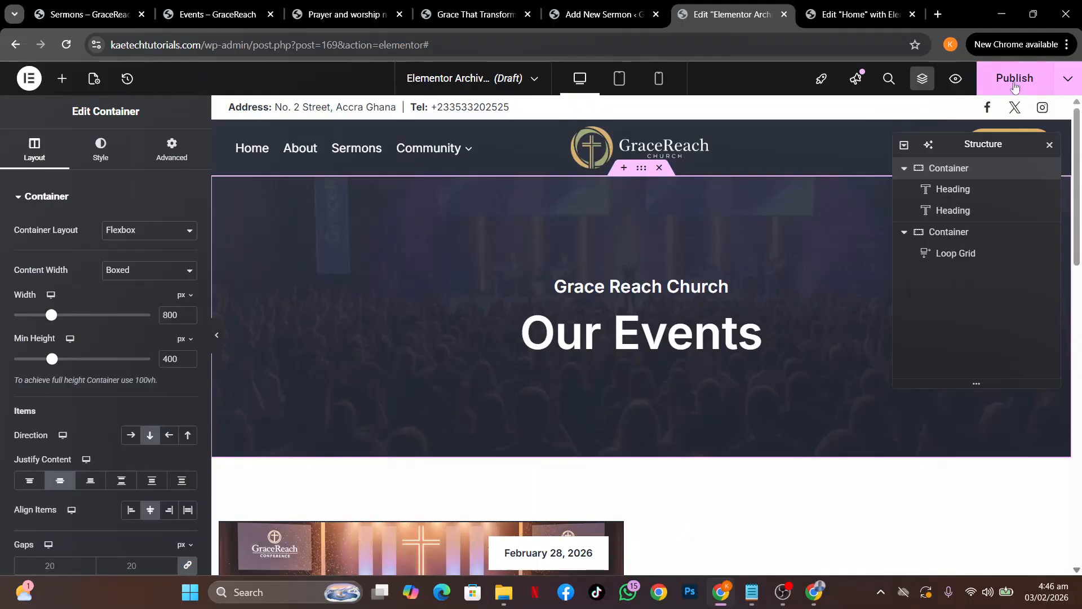
left_click(1013, 83)
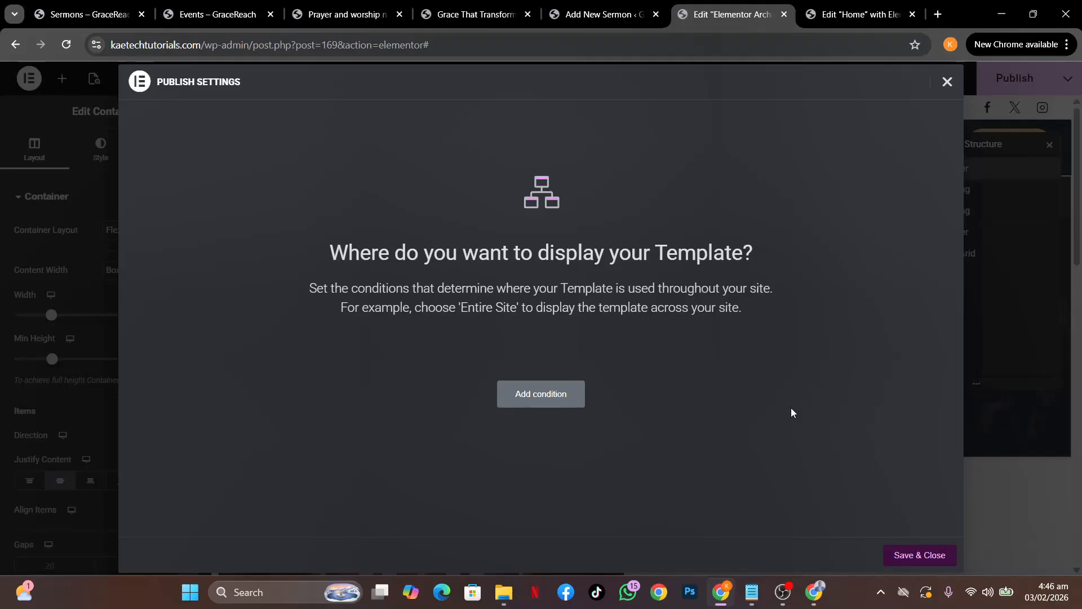
left_click(559, 394)
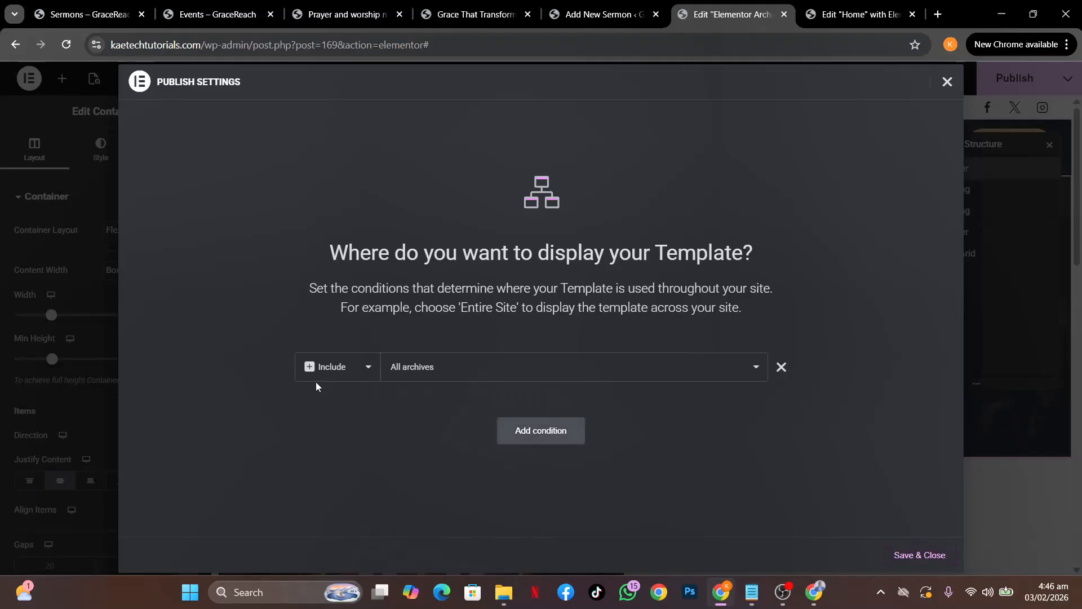
left_click(504, 376)
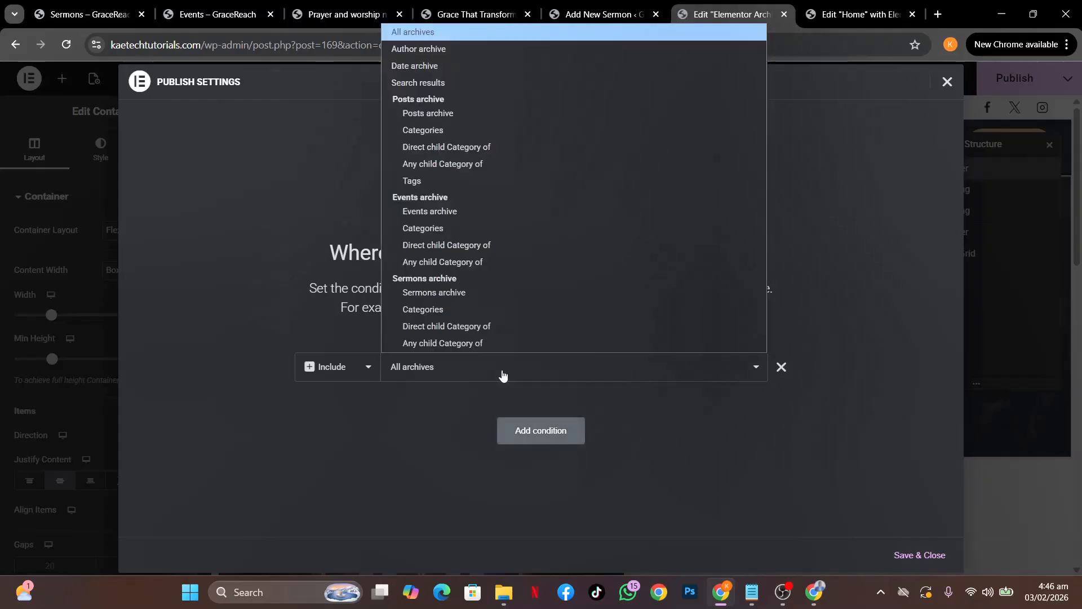
left_click(444, 210)
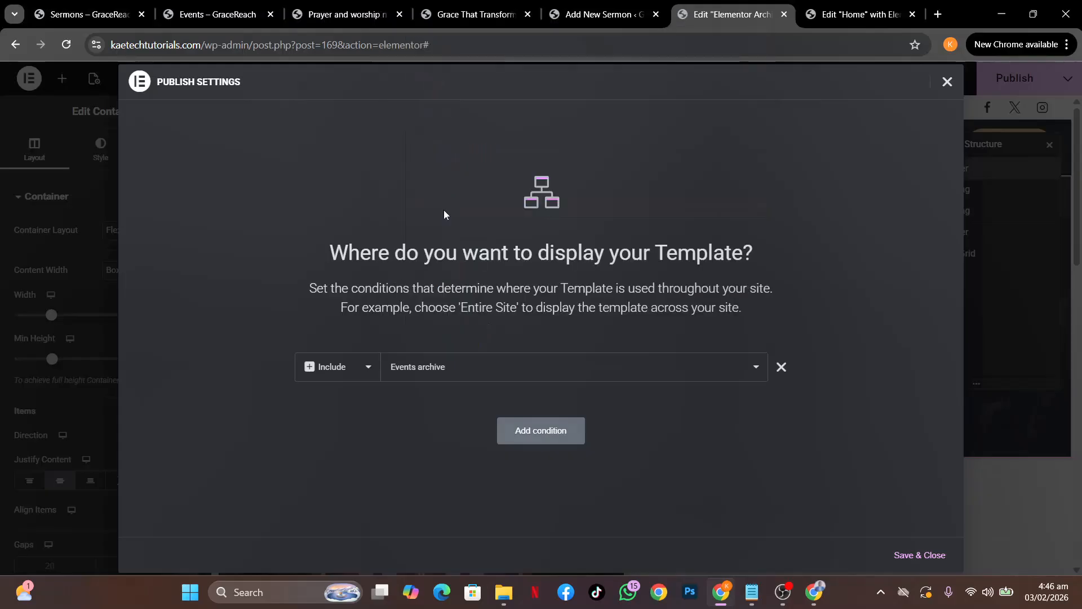
left_click(908, 557)
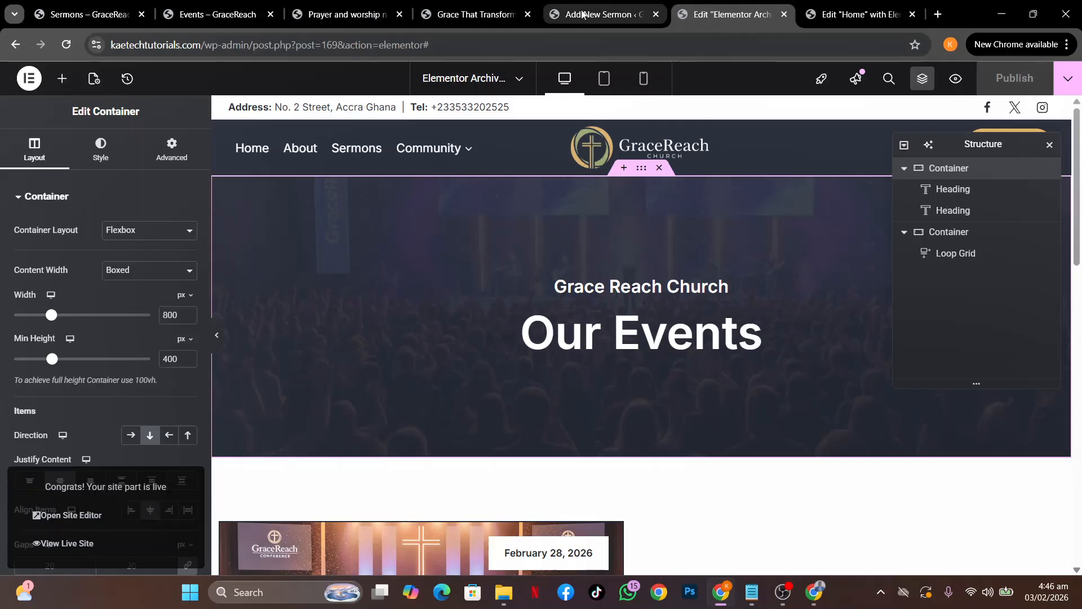
Open the live site from the Home page editor and review the published Events archive page.
left_click(845, 9)
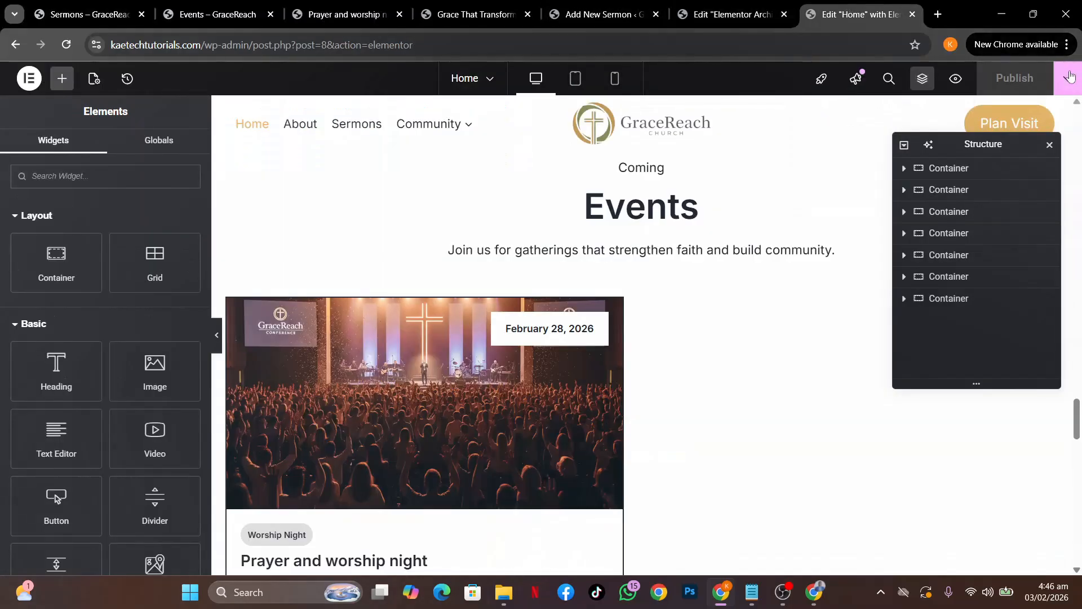
left_click(1070, 77)
left_click(1009, 185)
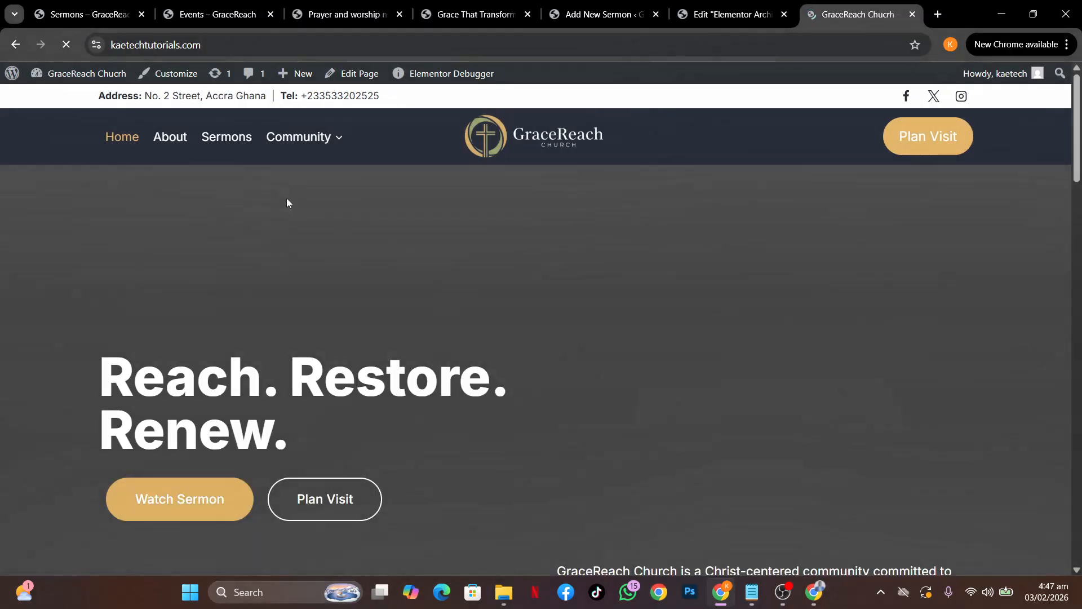
mouse_move(301, 138)
left_click(282, 169)
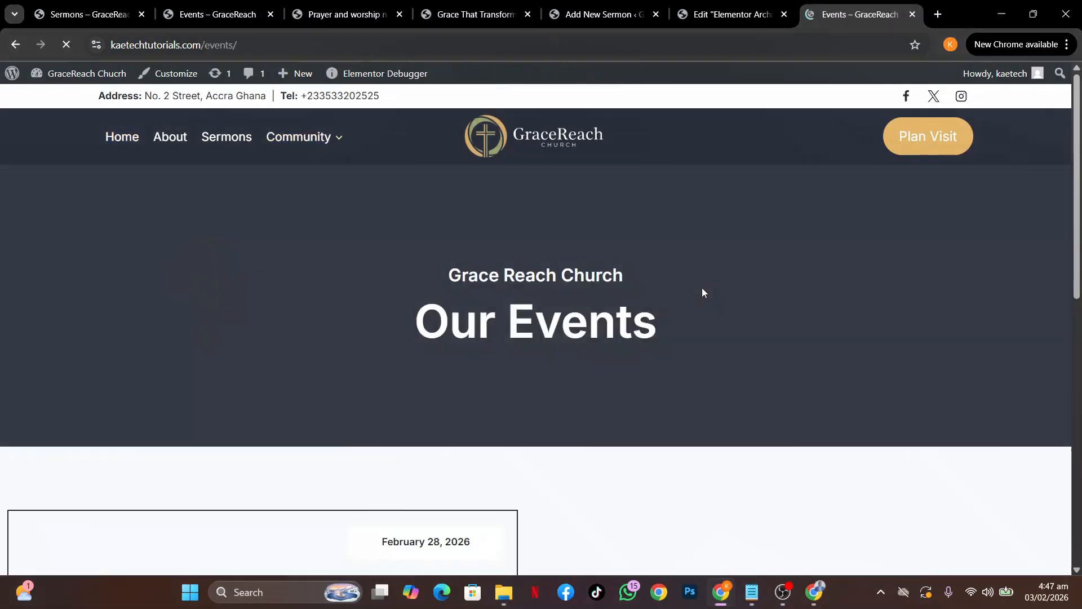
scroll(702, 291, "down", 8)
scroll(702, 291, "up", 5)
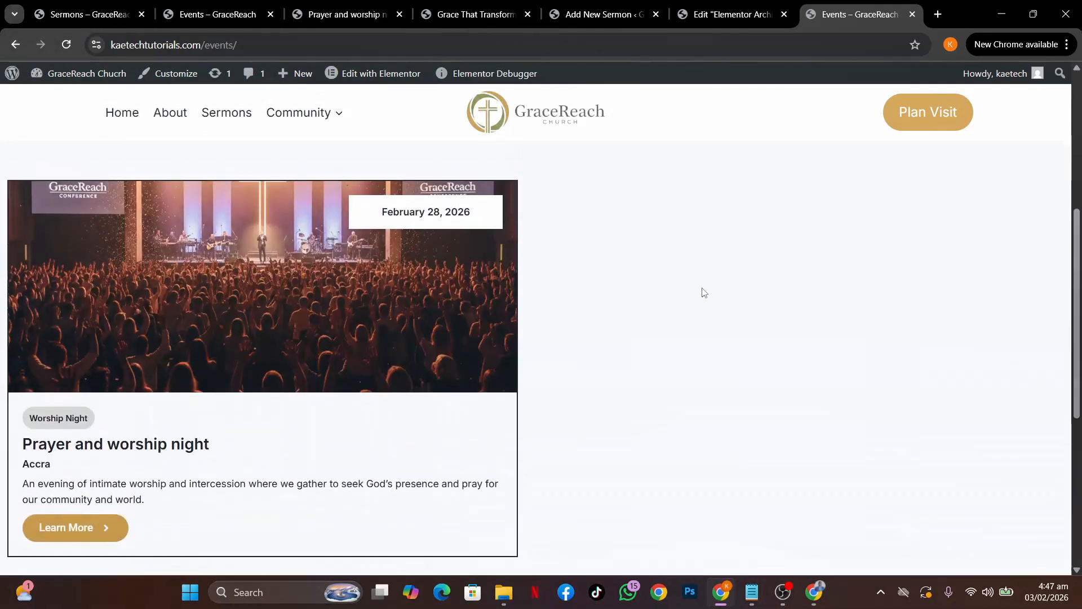
scroll(702, 292, "down", 2)
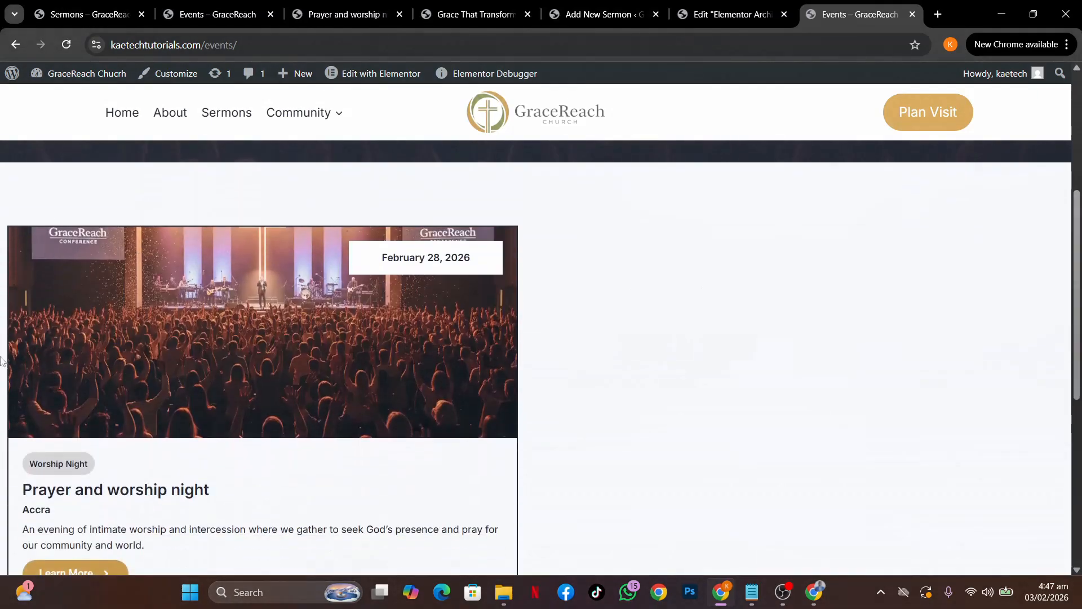
In the archive template, set the event cards container to a boxed content width of 1280 px and publish the change.
left_click(691, 16)
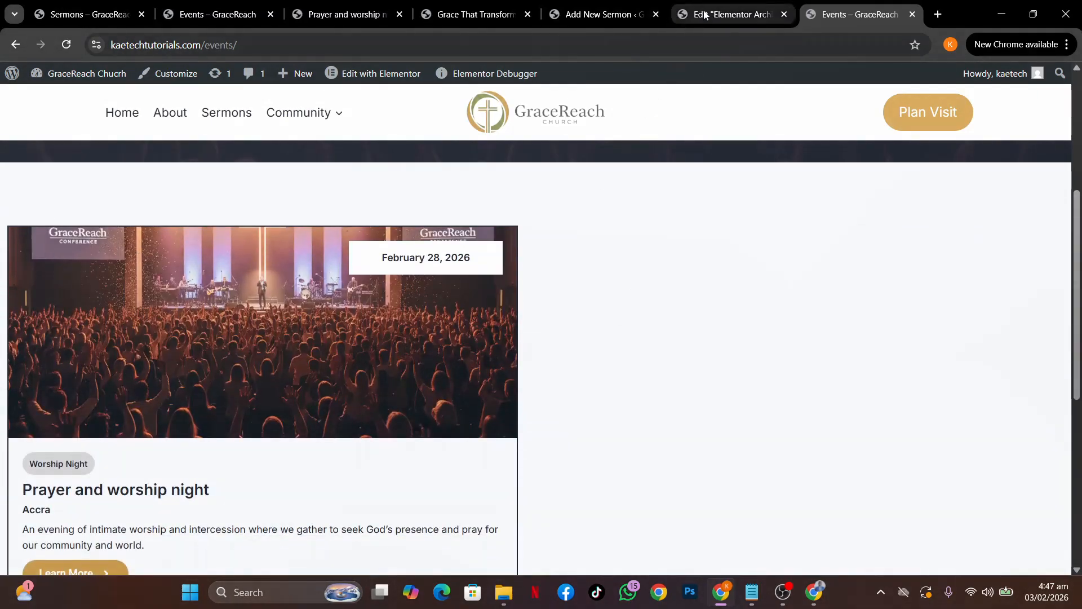
scroll(572, 368, "down", 5)
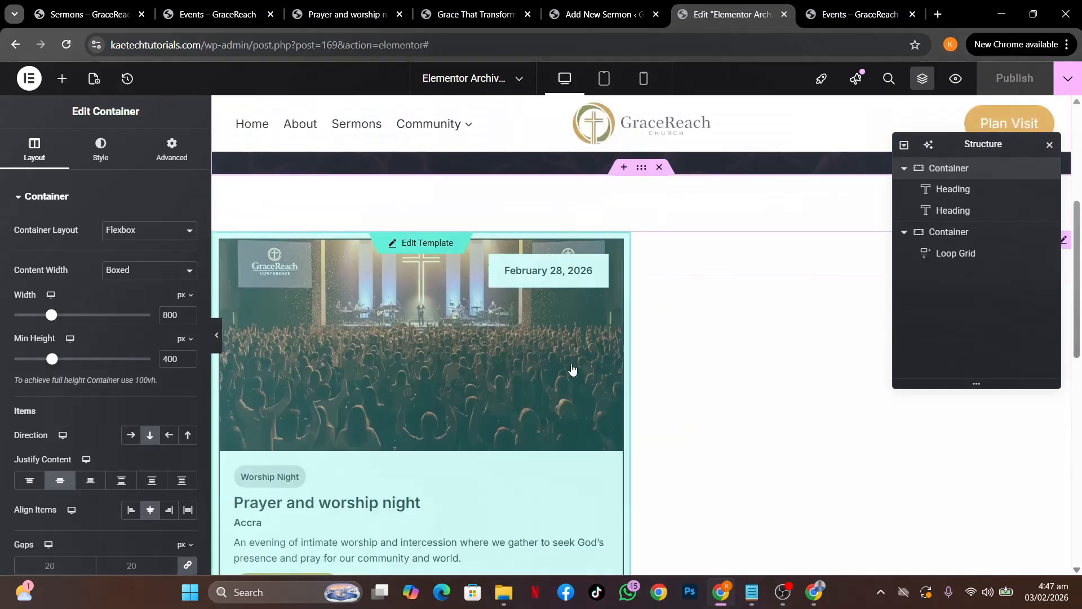
scroll(586, 339, "up", 1)
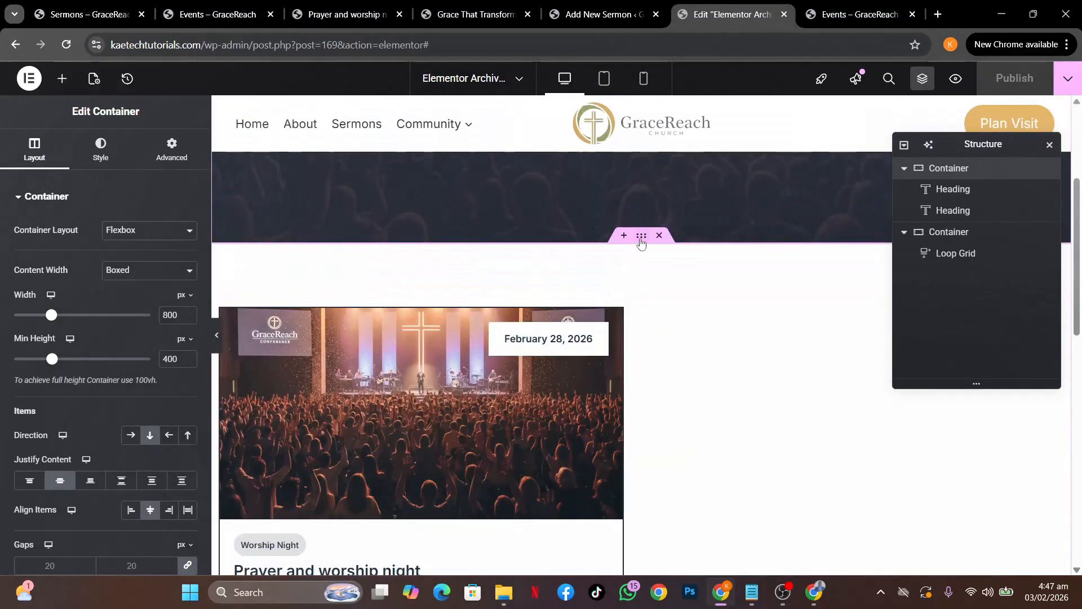
left_click(641, 240)
left_click(34, 150)
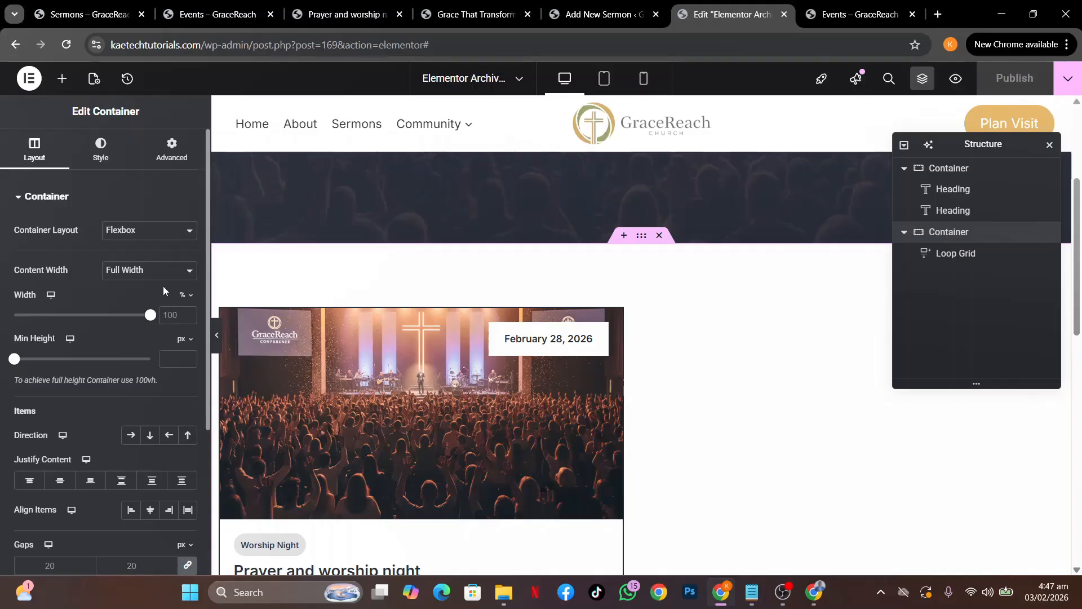
left_click(153, 271)
left_click(143, 287)
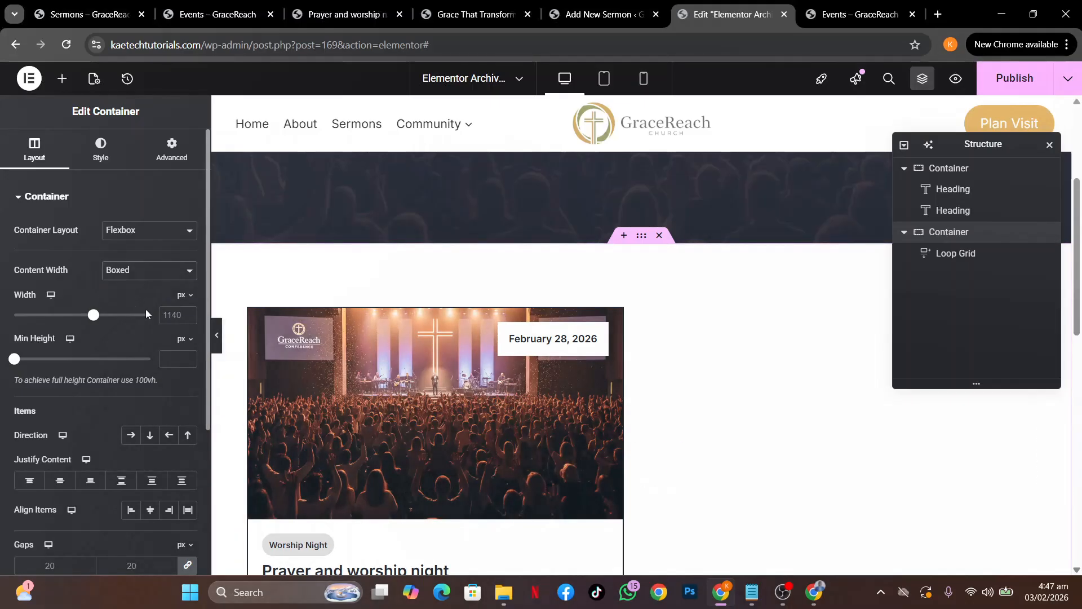
double_click(177, 316)
type("1280")
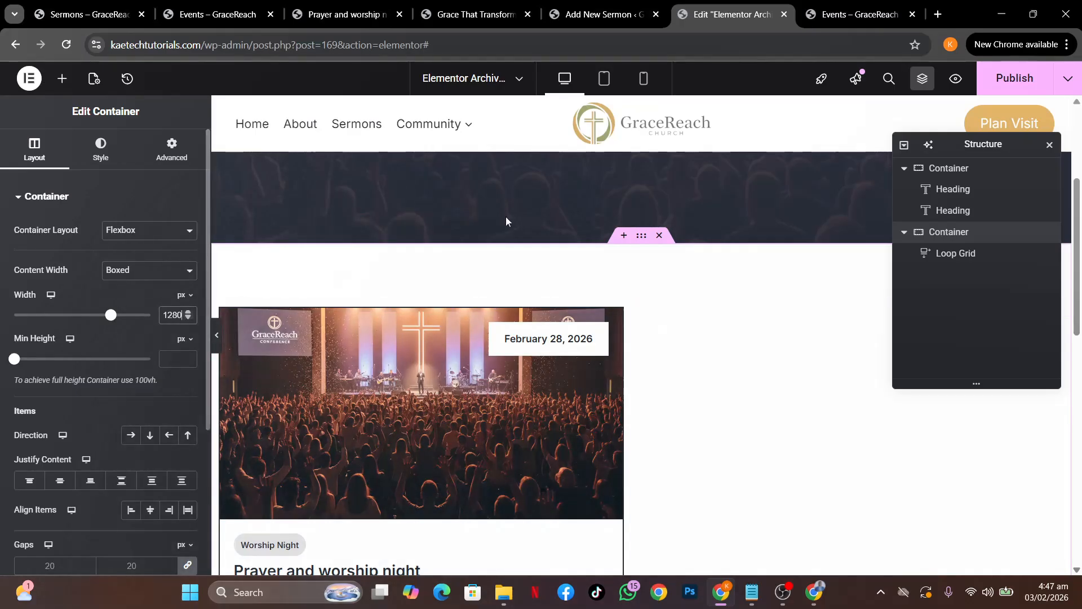
left_click(995, 75)
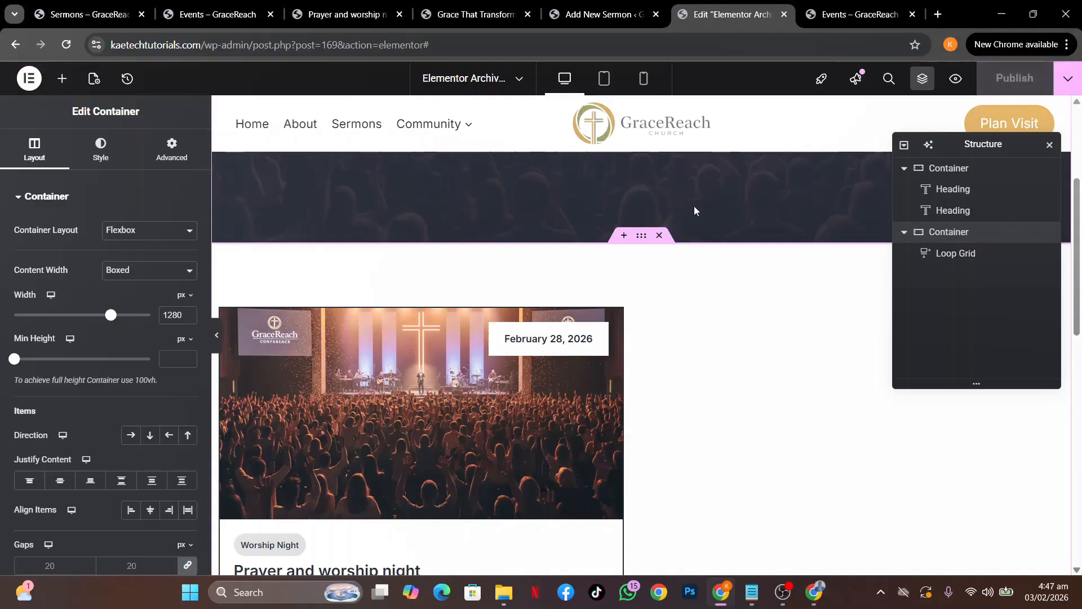
Reload the live Events page to check the boxed layout, and view the current Sermons archive page.
left_click(836, 10)
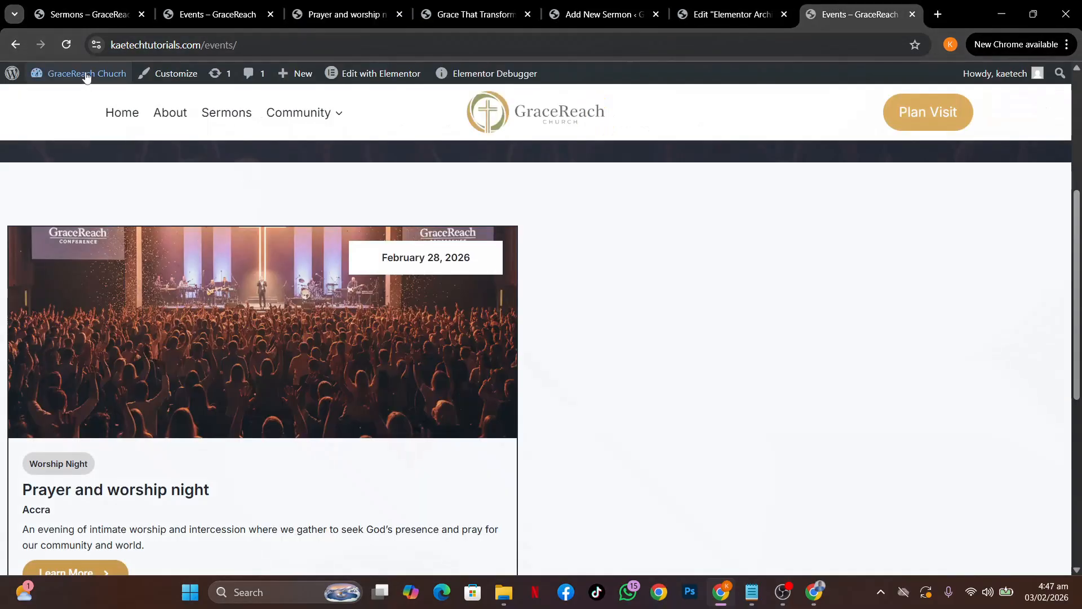
left_click(66, 44)
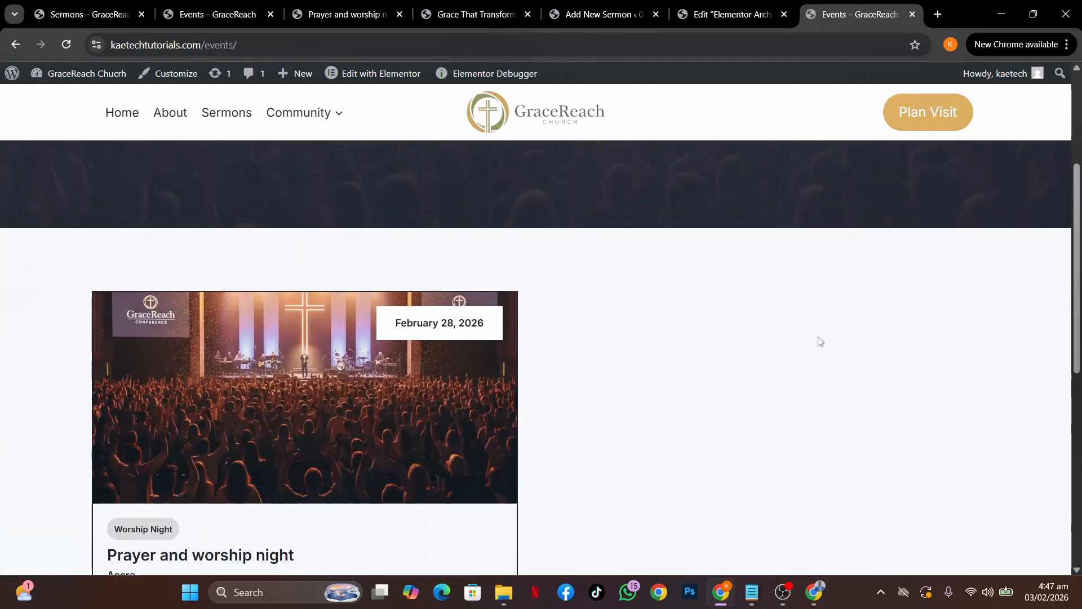
scroll(753, 290, "down", 10)
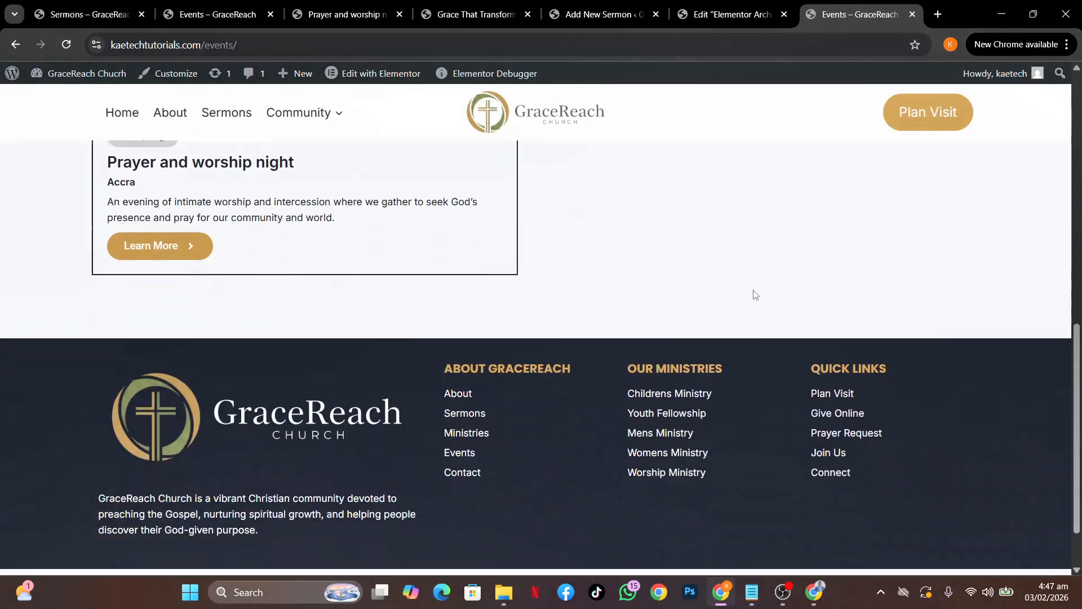
scroll(756, 294, "up", 10)
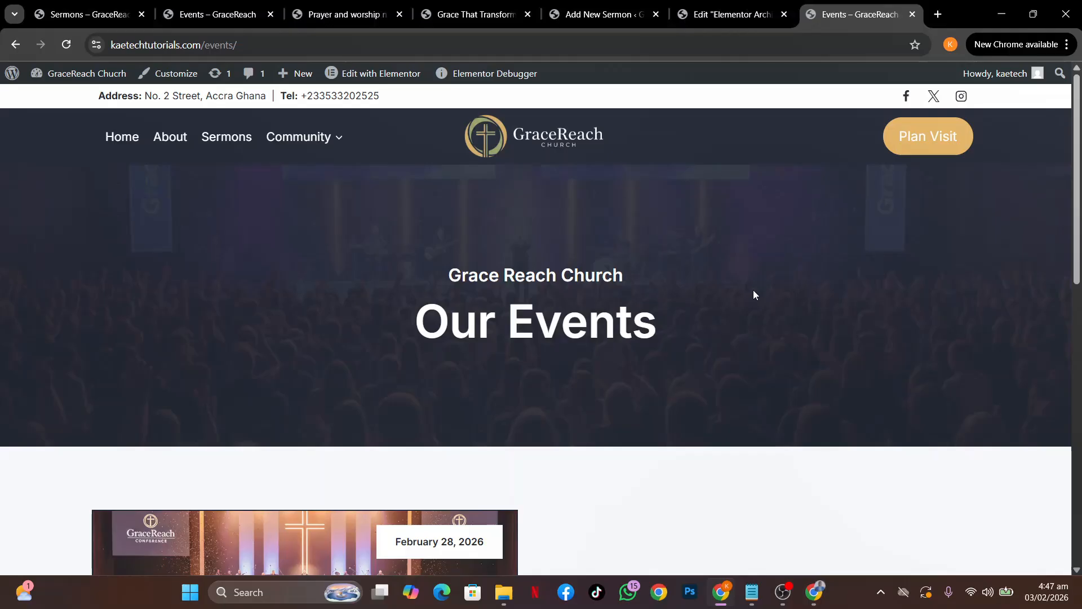
left_click(228, 137)
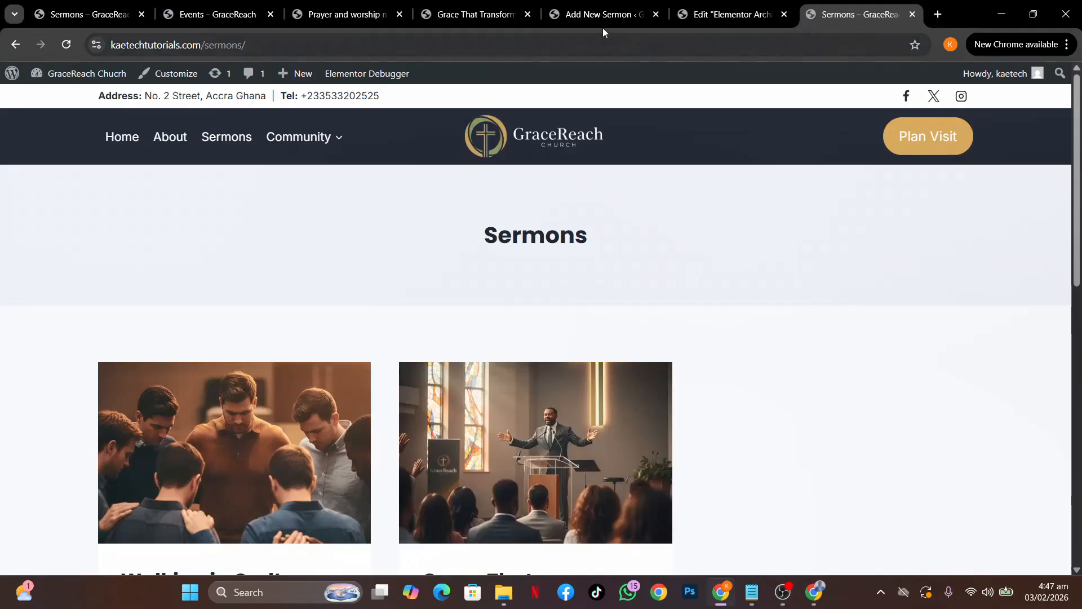
Open the Theme Builder in a new tab, view its Archive templates, and return to the events archive template editor.
left_click(584, 17)
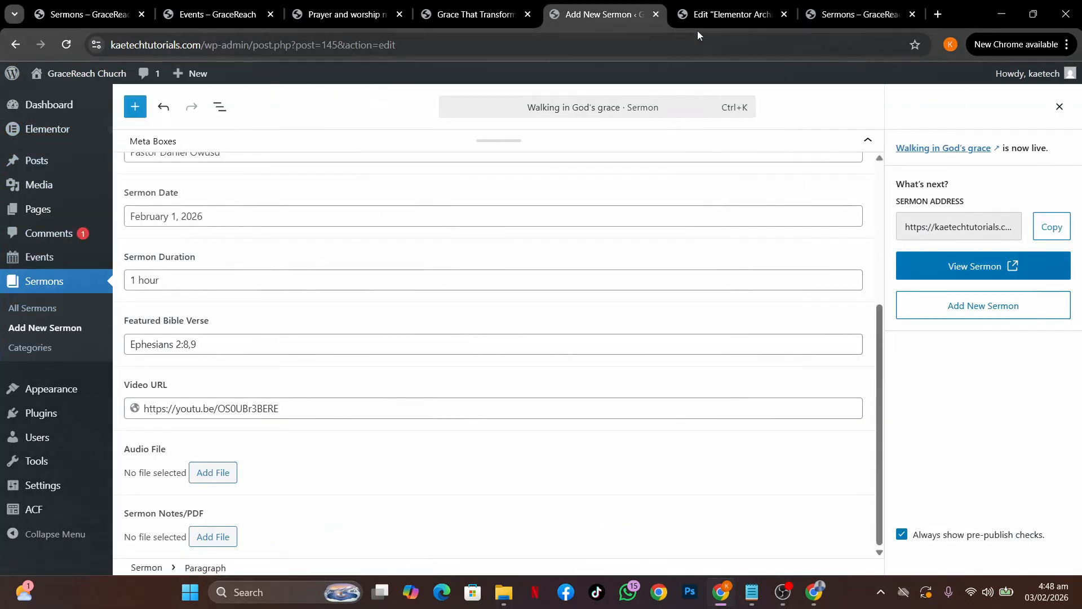
left_click(730, 15)
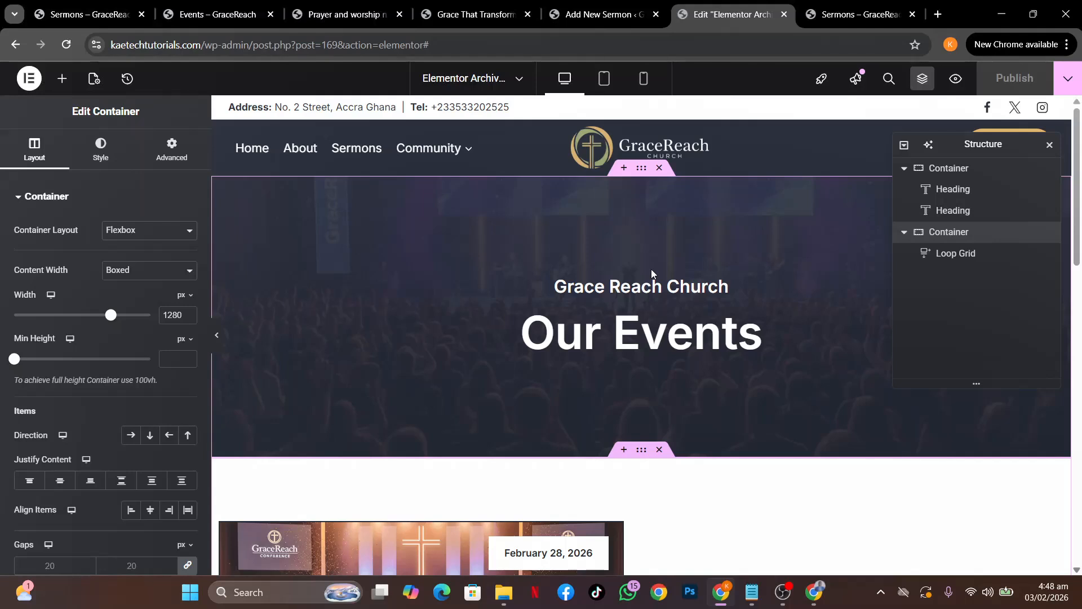
left_click(599, 14)
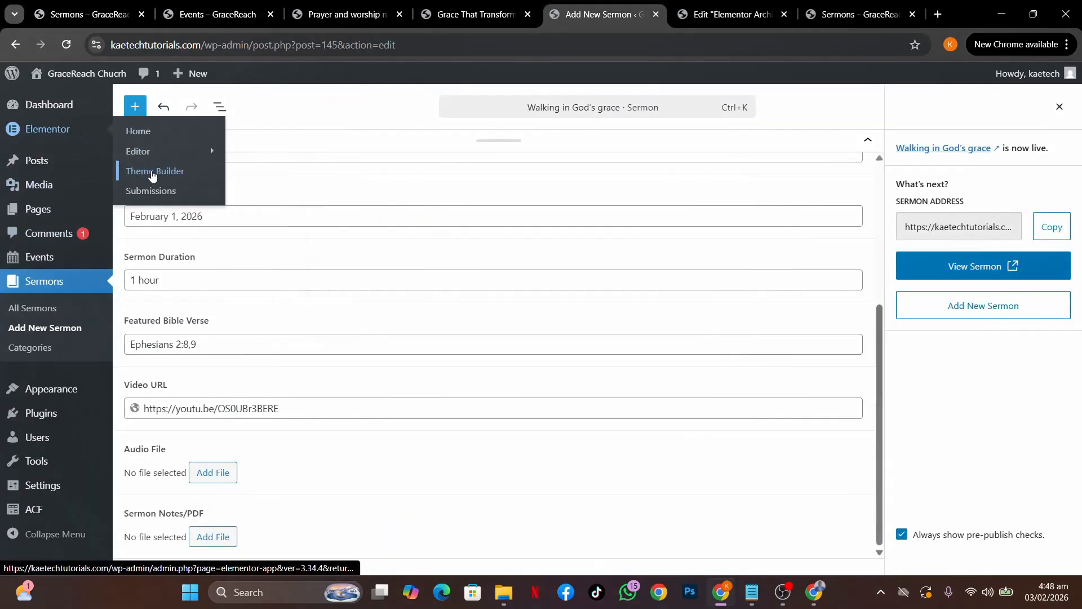
middle_click(152, 176)
left_click(628, 14)
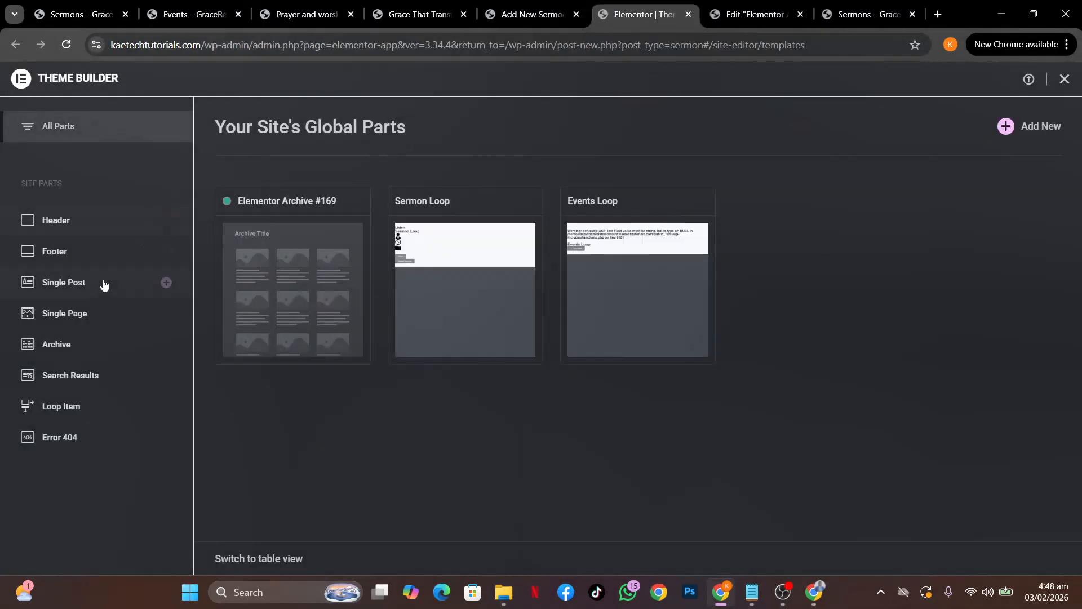
left_click(72, 354)
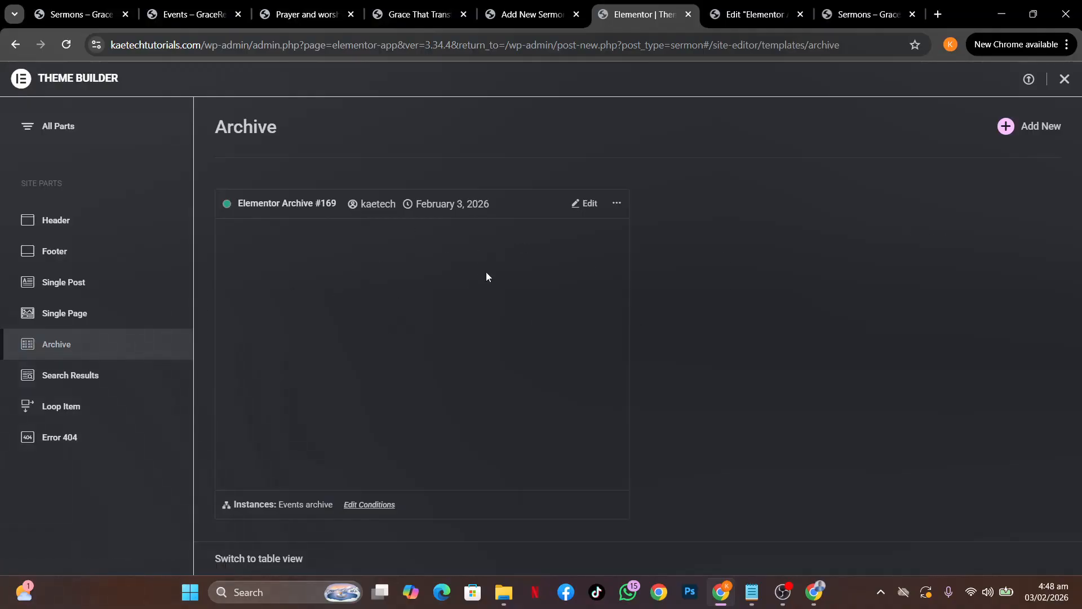
left_click(756, 14)
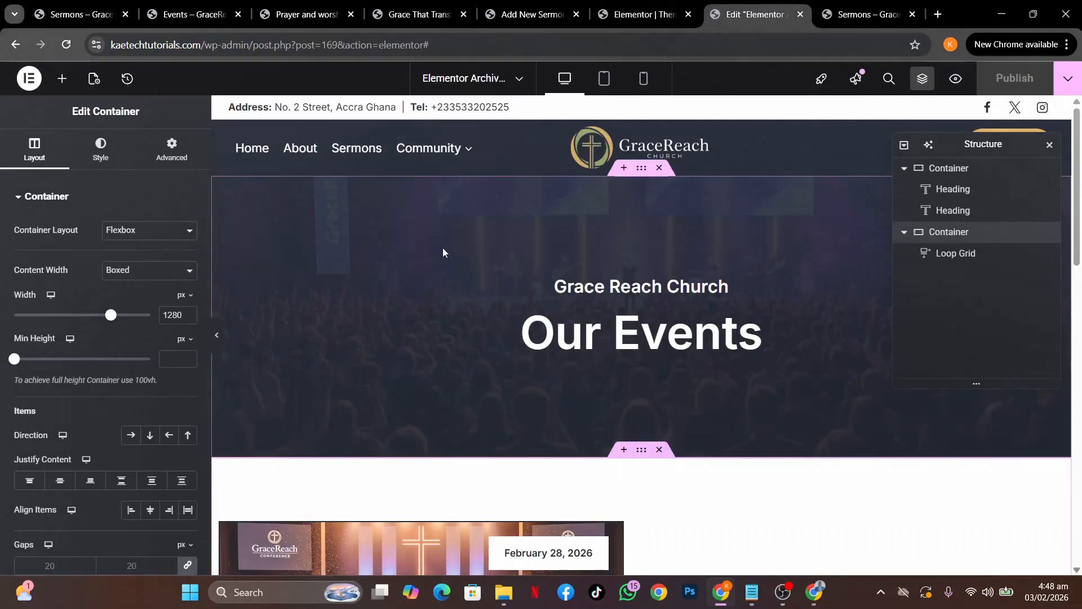
Rename the archive template "Events Archive" in its archive settings and publish the change.
scroll(203, 286, "down", 4)
left_click_drag(203, 286, 379, 144)
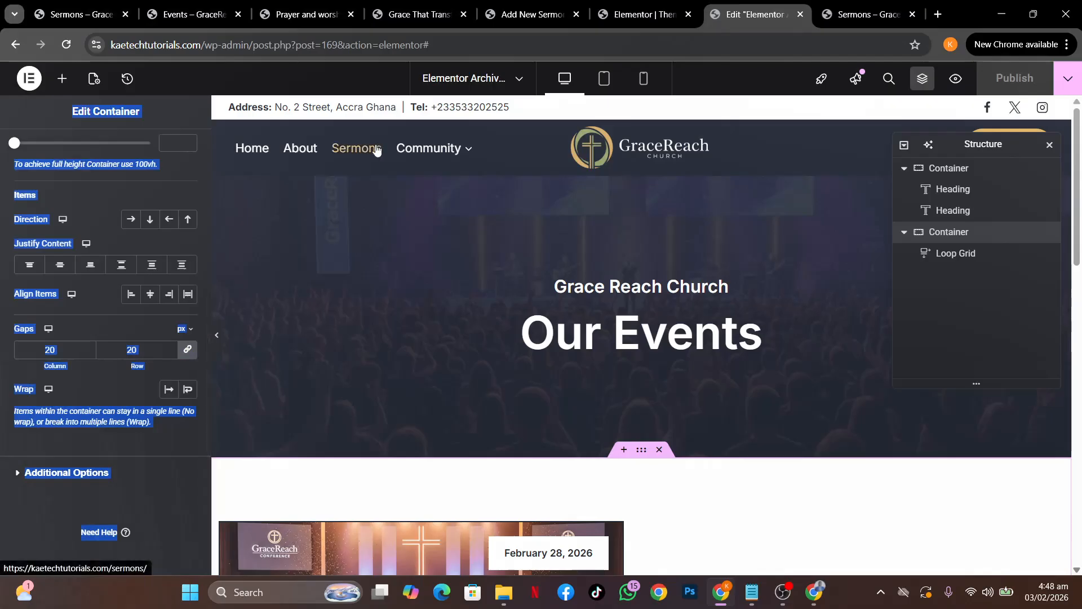
left_click(148, 82)
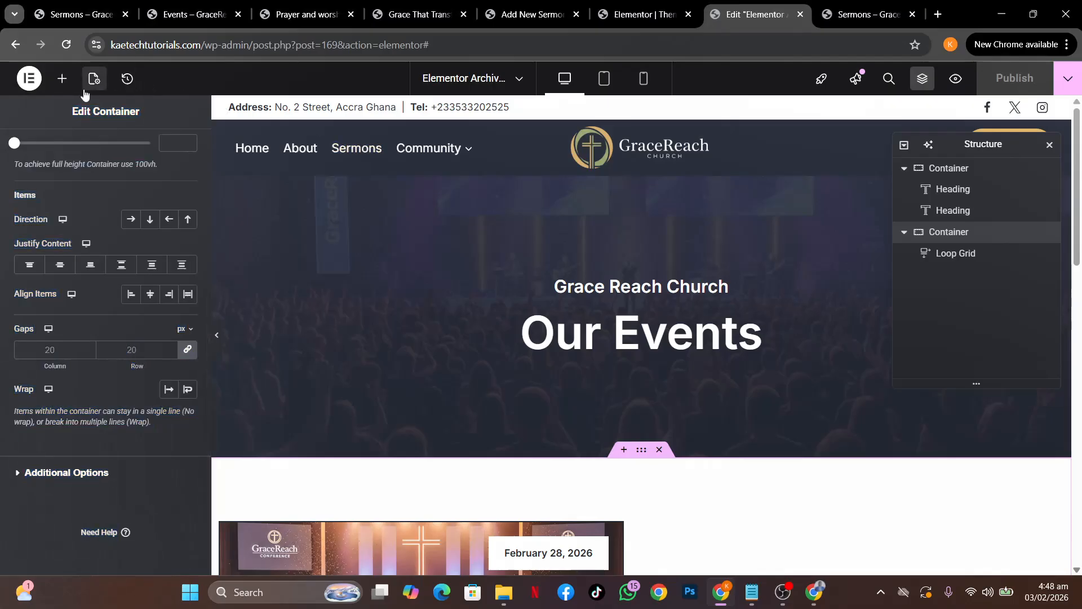
left_click(90, 84)
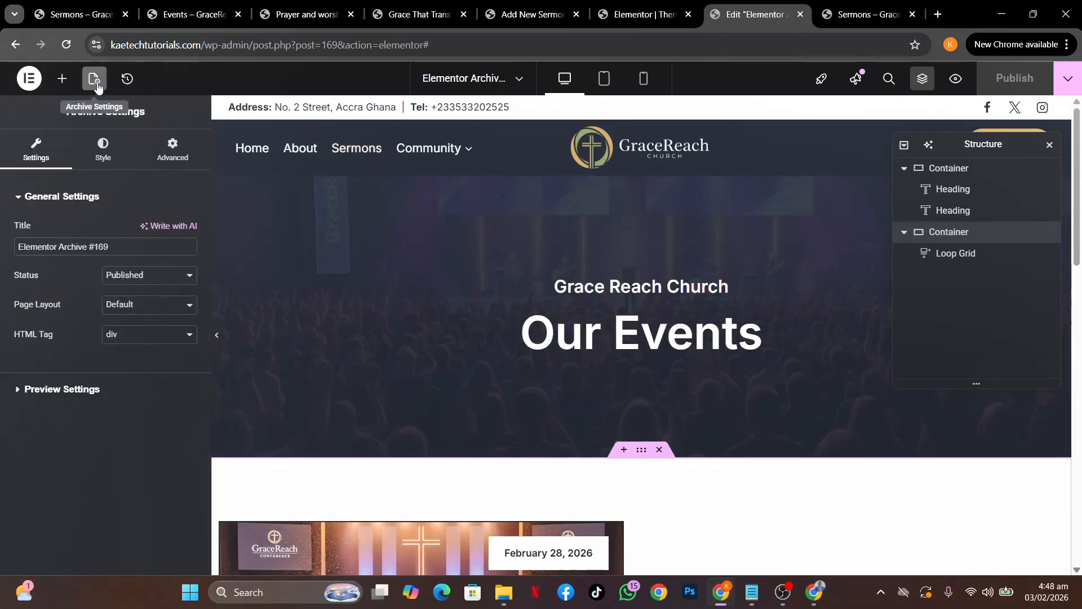
left_click_drag(110, 248, 1, 241)
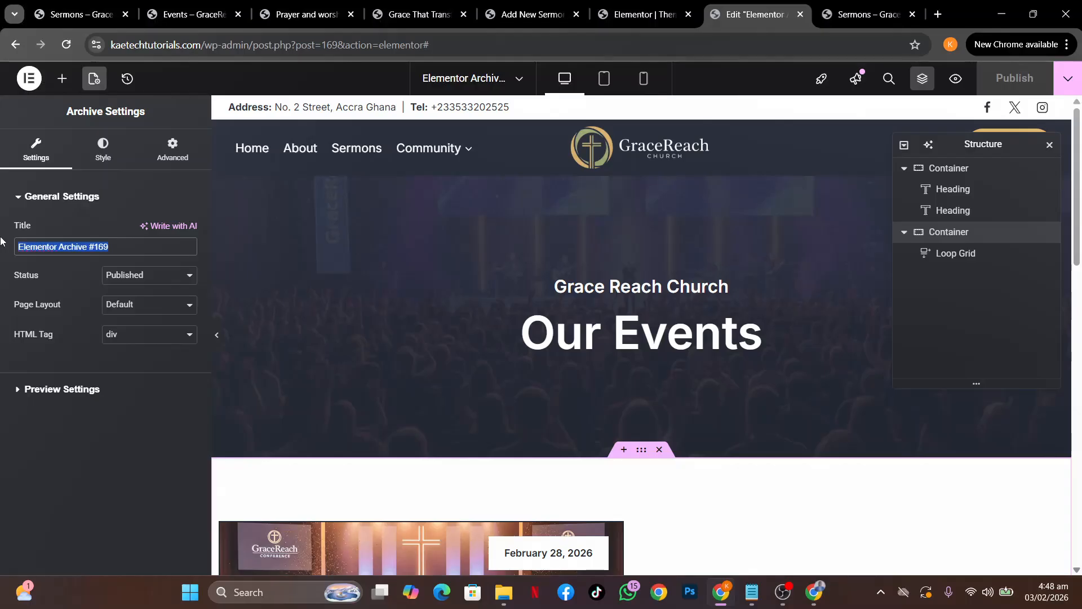
type("Even")
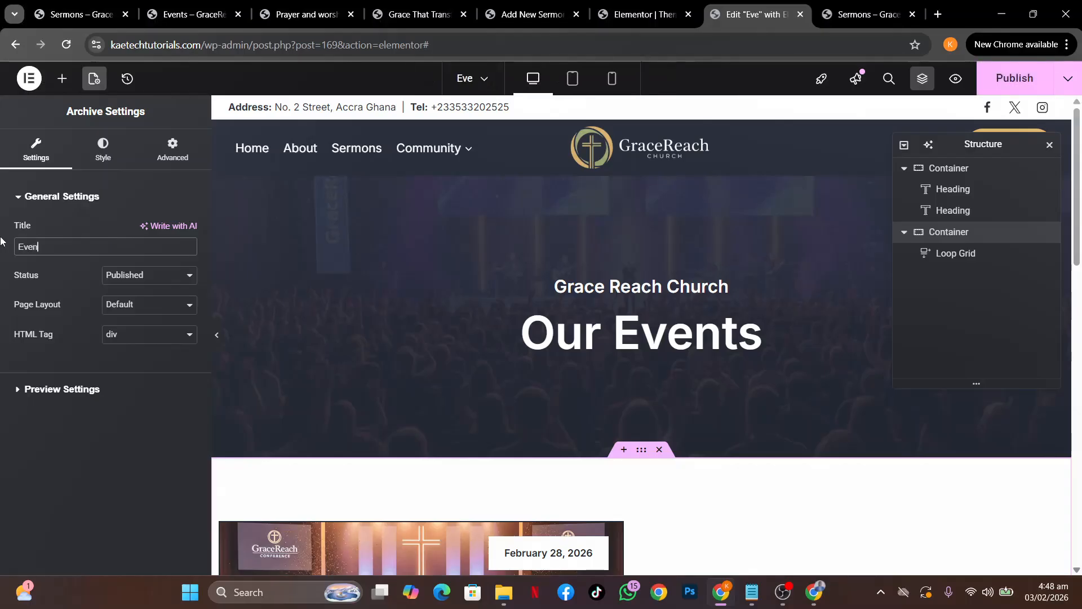
type("ts Ad")
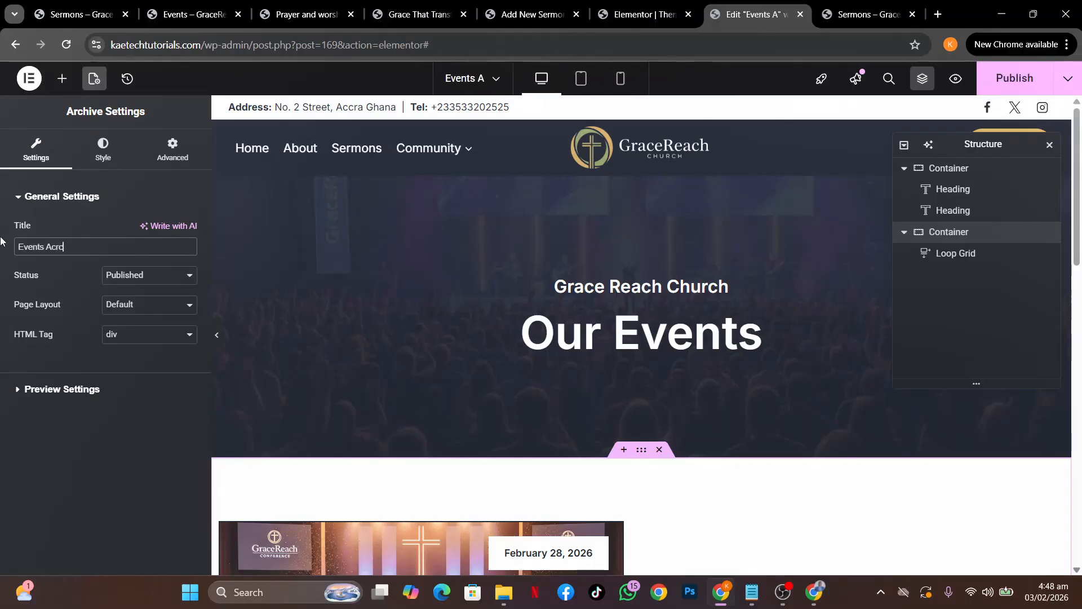
type("rchive")
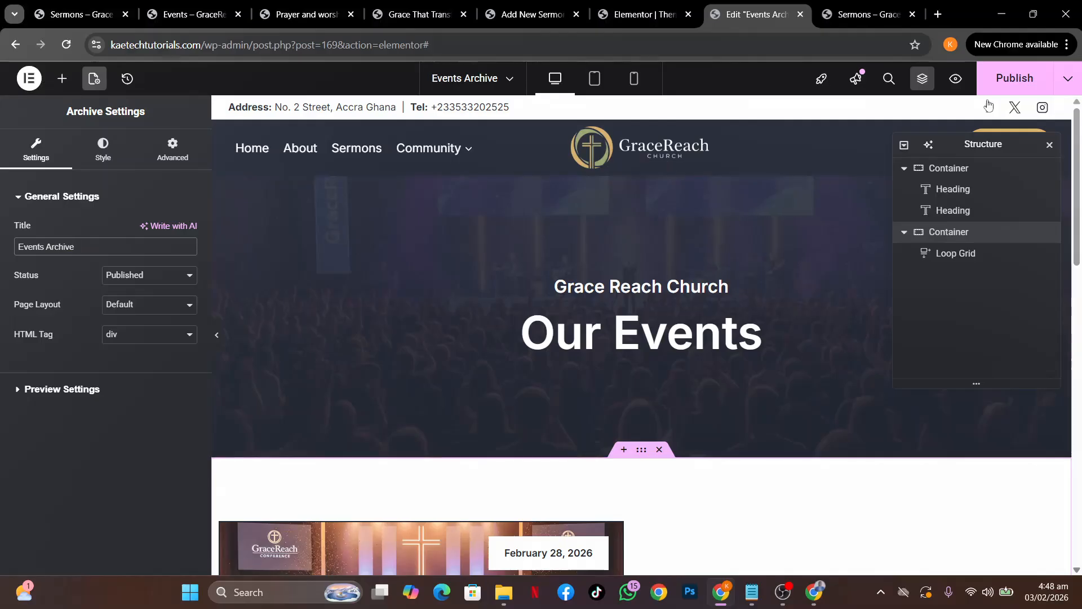
left_click(1009, 79)
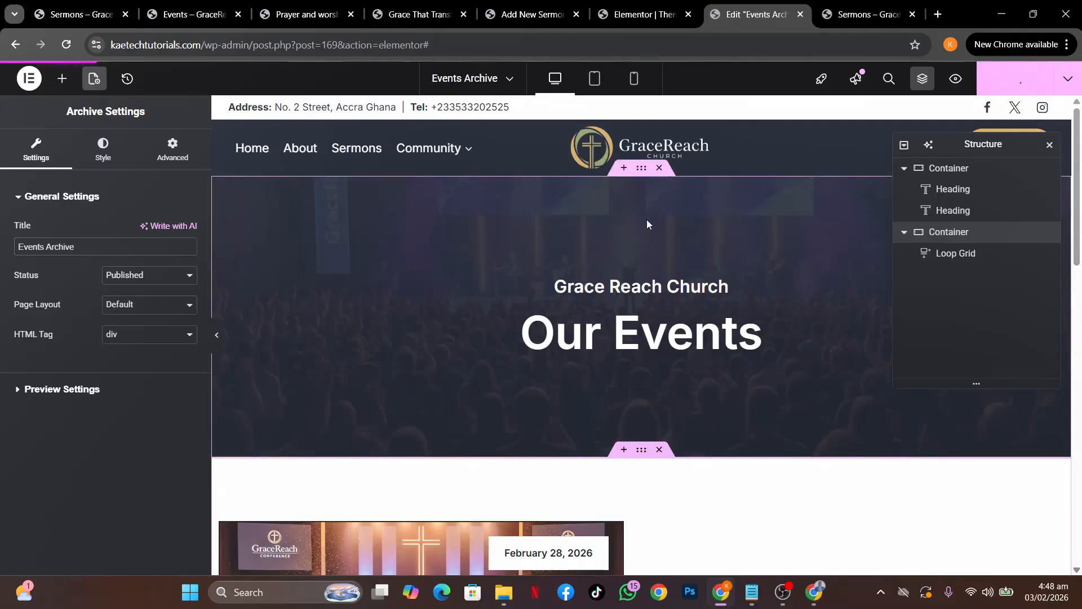
Return to the Theme Builder's Archive templates, add a new archive template, and dismiss the block library to start from a blank layout.
left_click(647, 15)
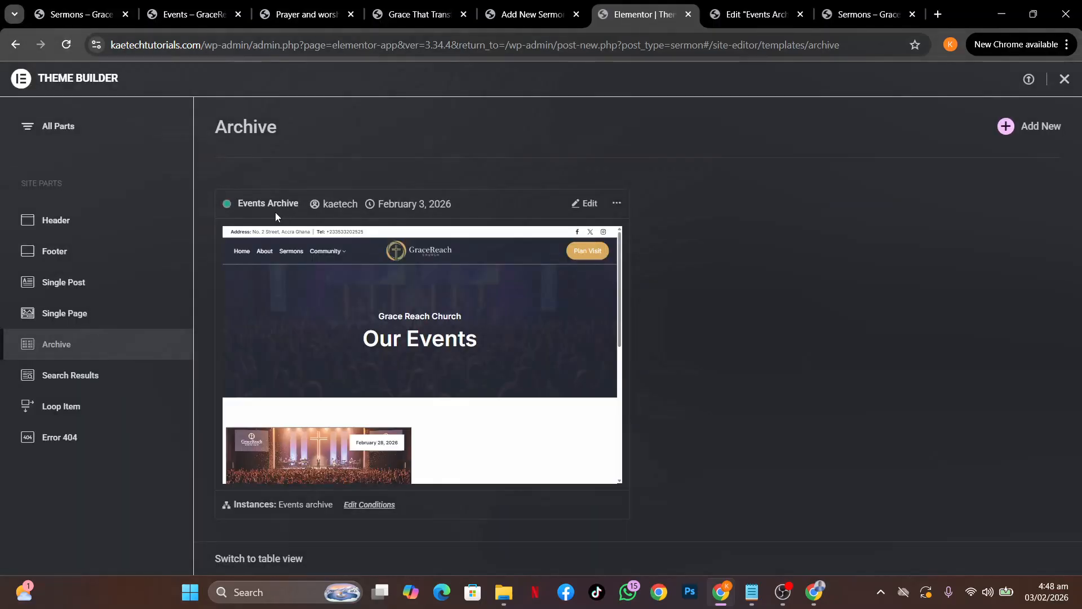
left_click(1042, 130)
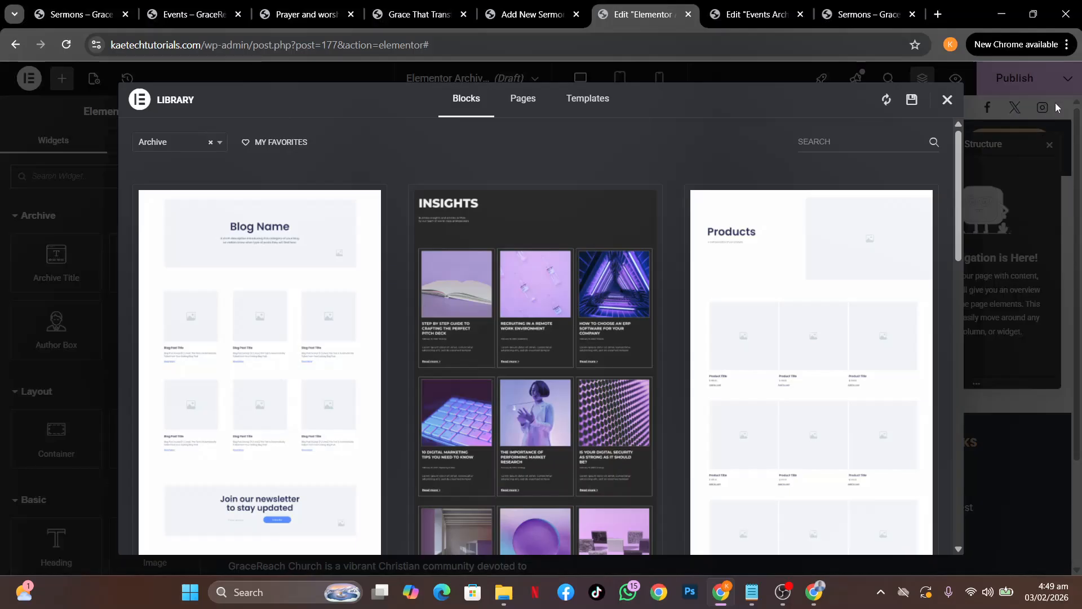
left_click(944, 100)
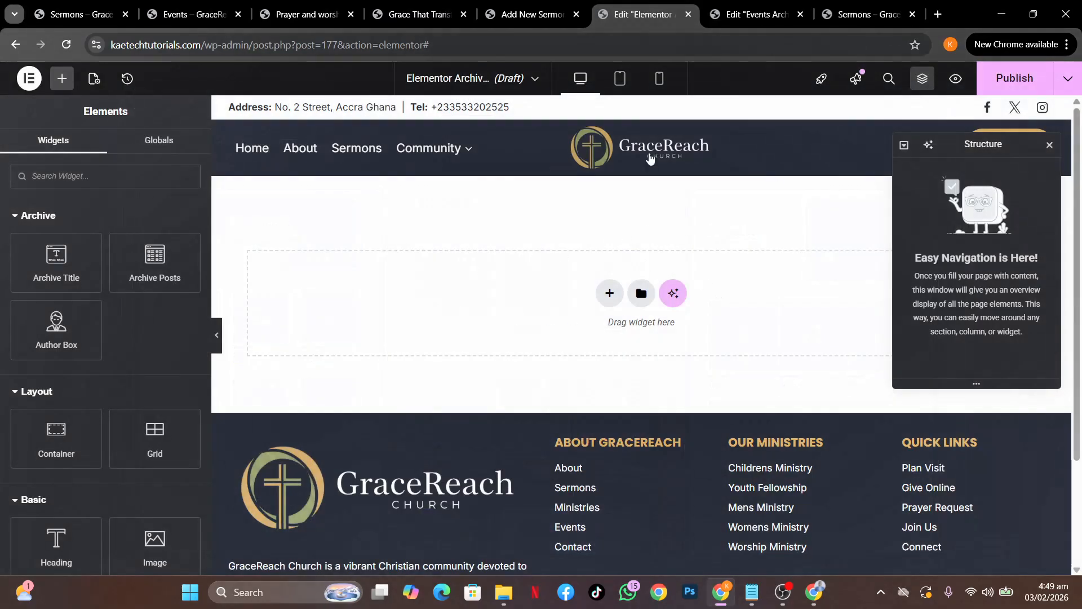
Copy the hero container from the Events Archive template and paste it into the blank new archive template.
left_click(756, 14)
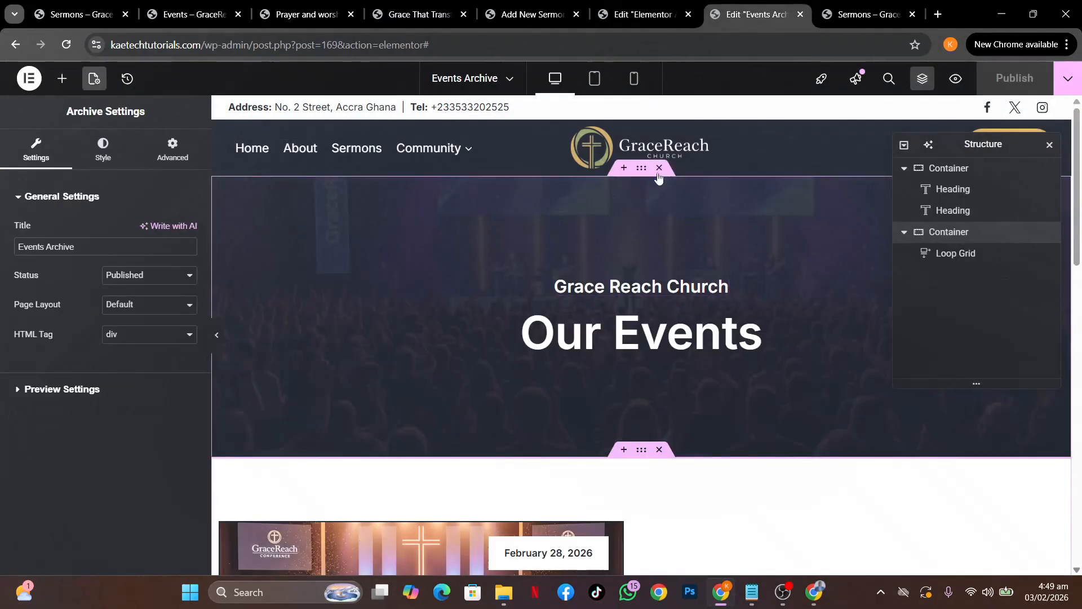
right_click(644, 173)
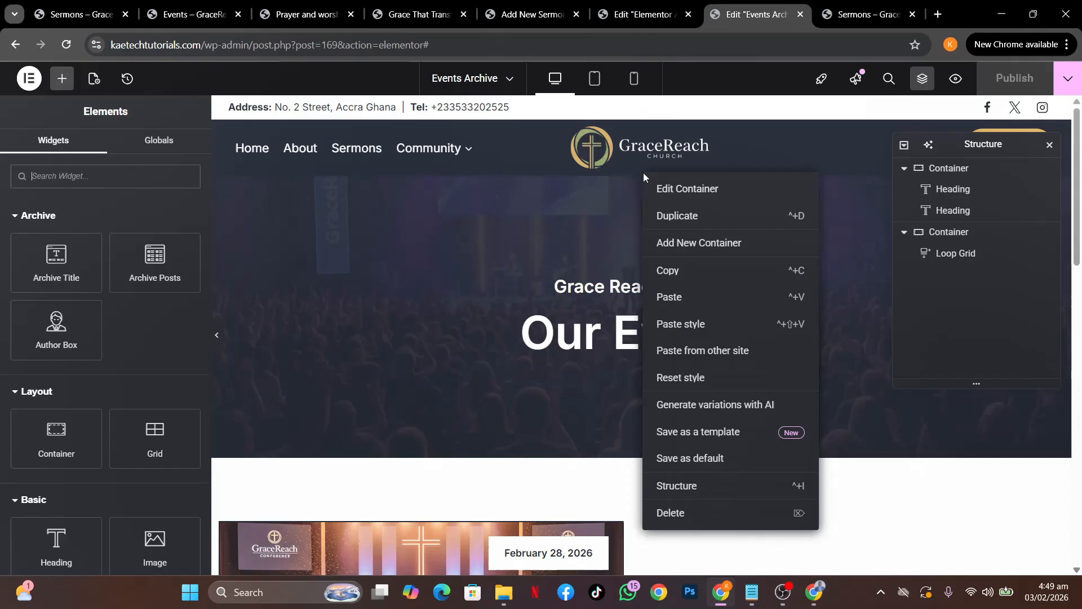
left_click(667, 268)
left_click(640, 14)
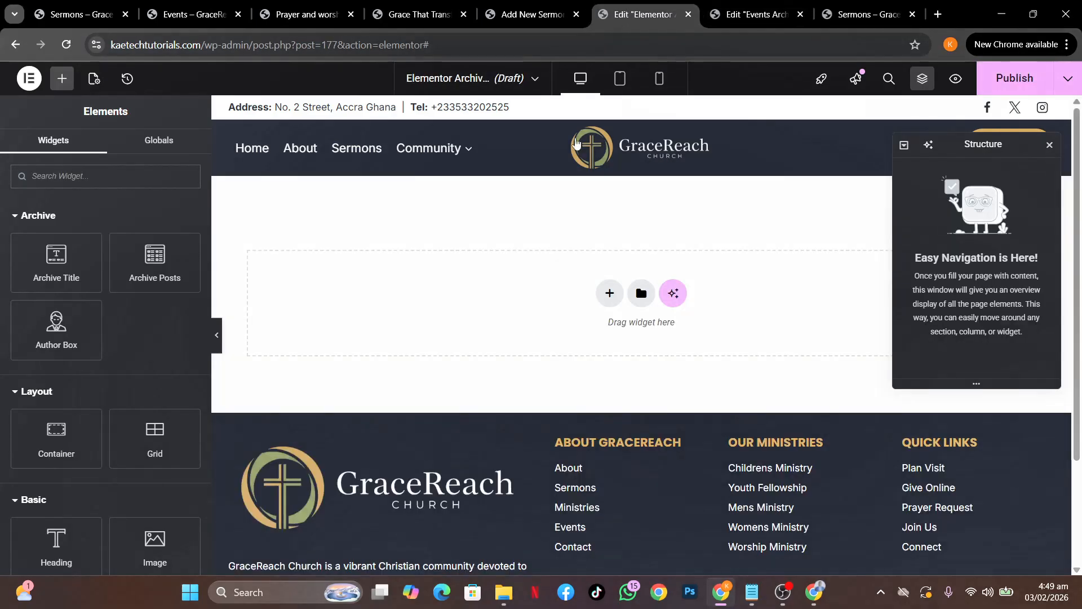
right_click(518, 282)
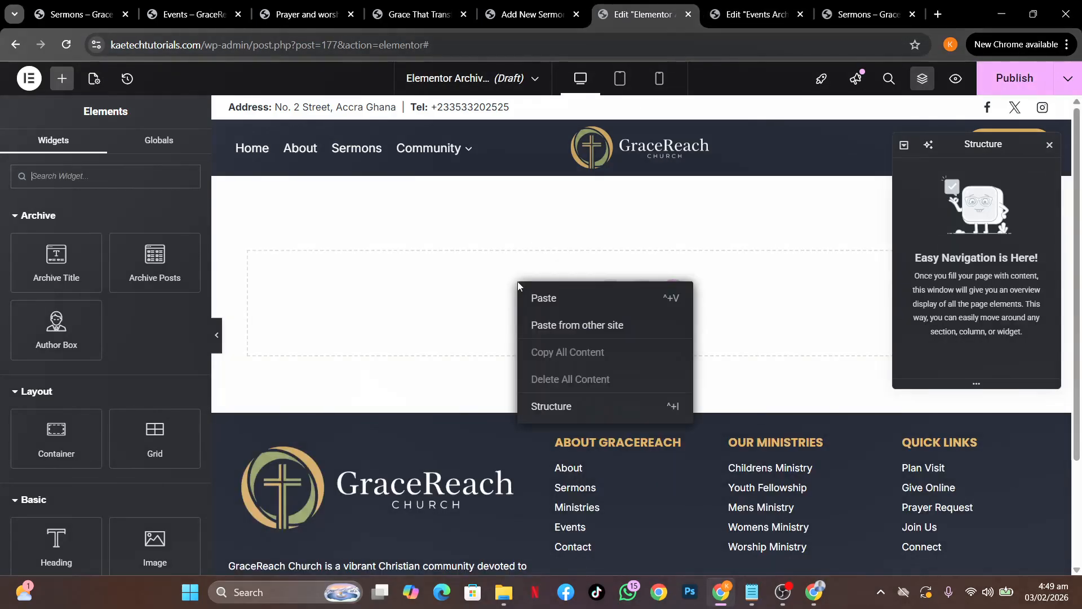
left_click(544, 299)
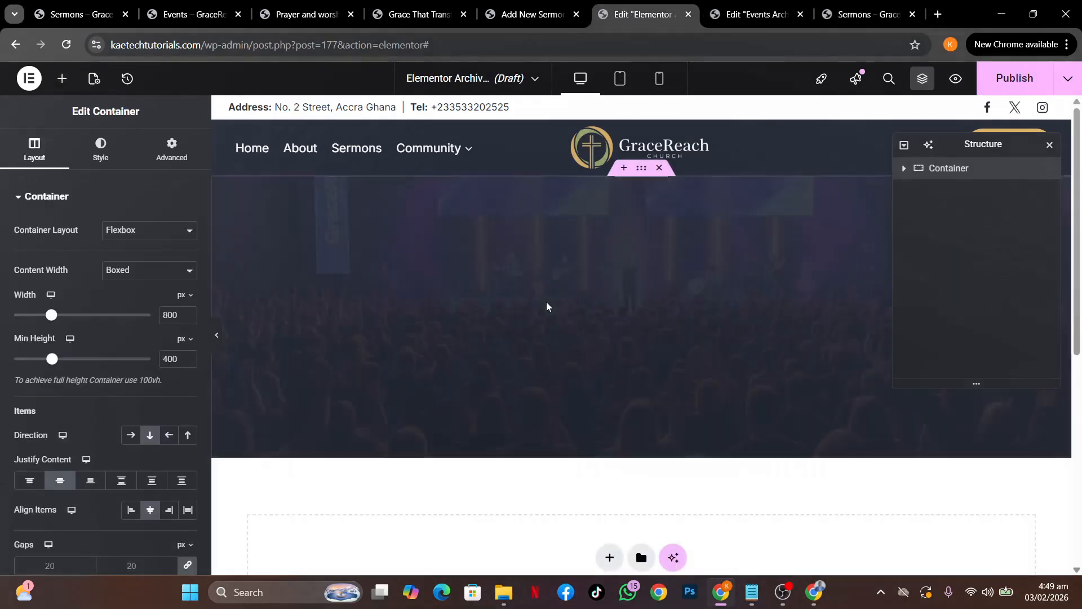
Copy the loop grid container from the Events Archive template and paste it below the hero in the new archive template.
left_click(756, 14)
scroll(641, 278, "down", 3)
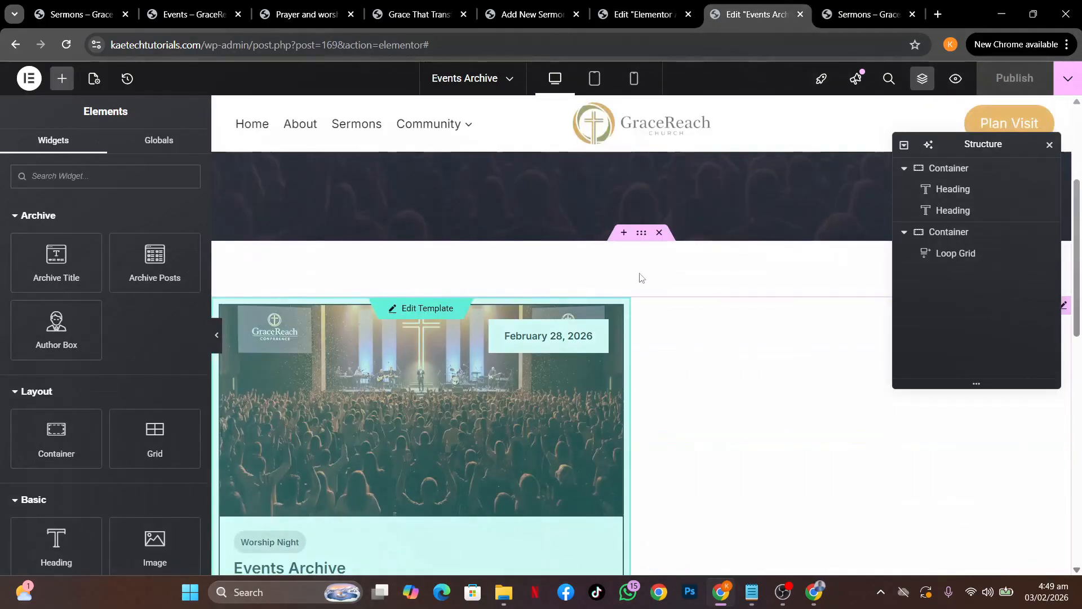
right_click(642, 228)
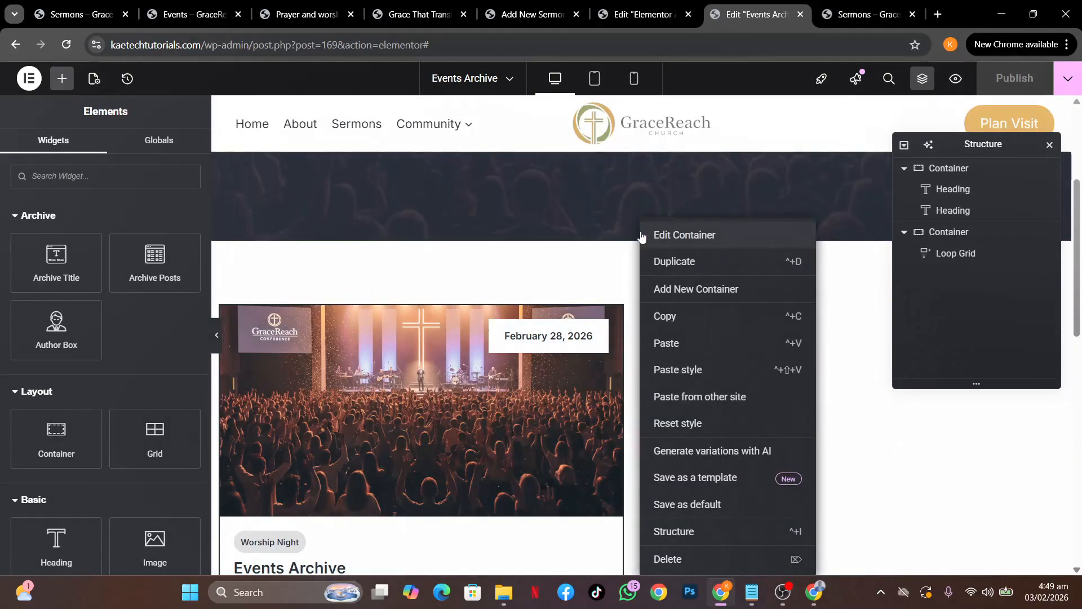
left_click(664, 316)
left_click(643, 14)
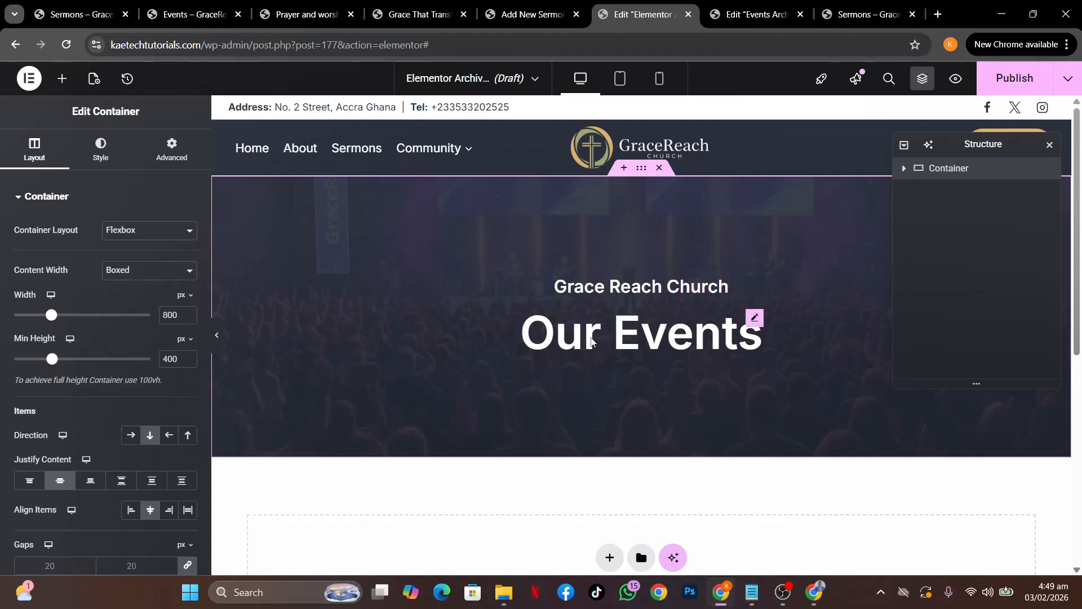
scroll(590, 340, "down", 5)
right_click(480, 221)
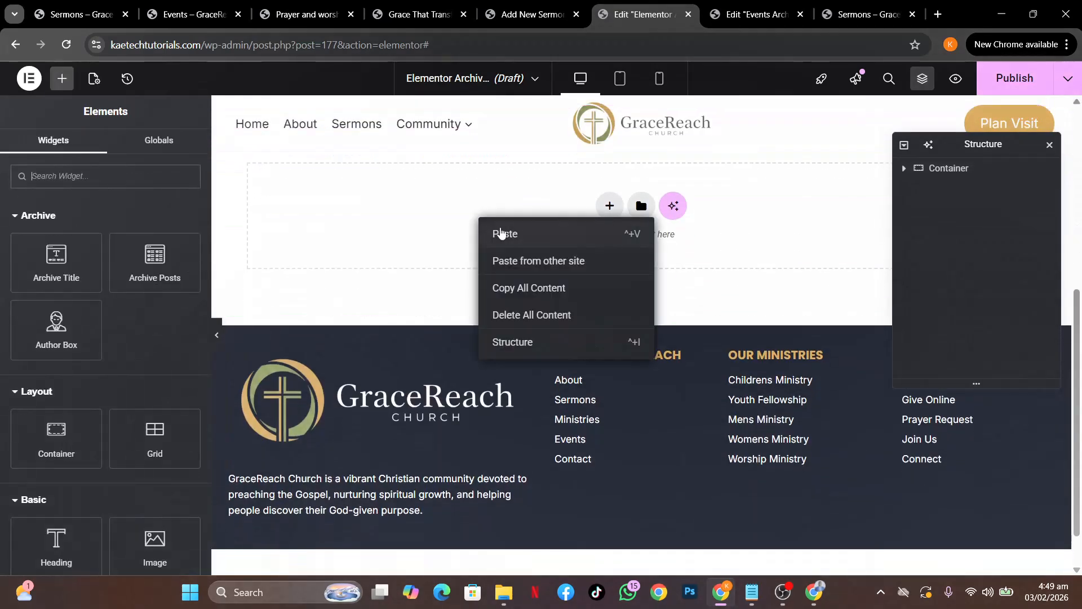
left_click(609, 230)
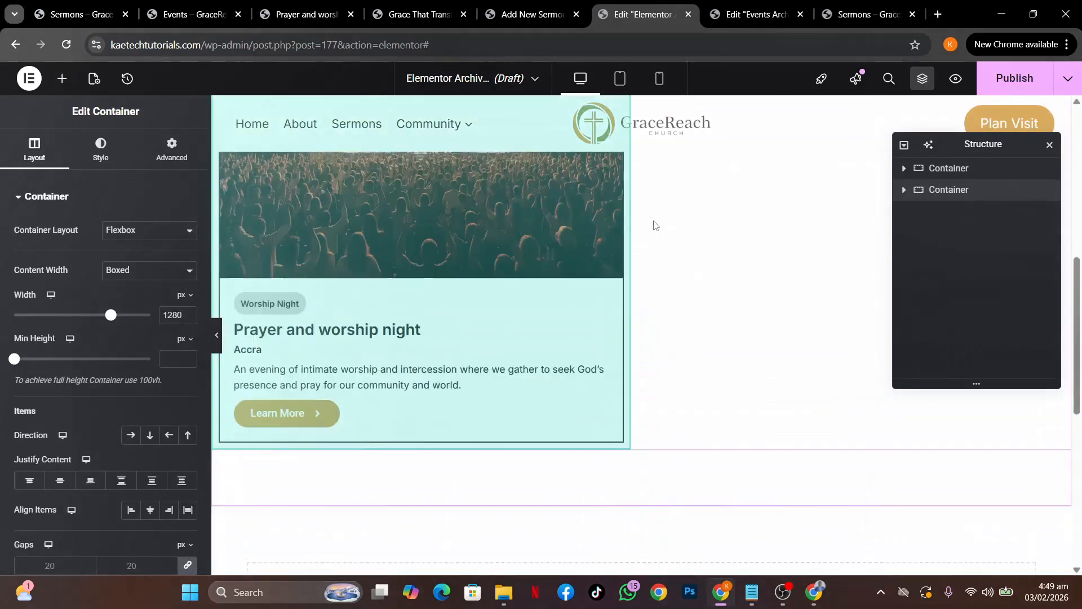
Change the new template's large hero heading to "Our Sermons".
scroll(654, 224, "up", 5)
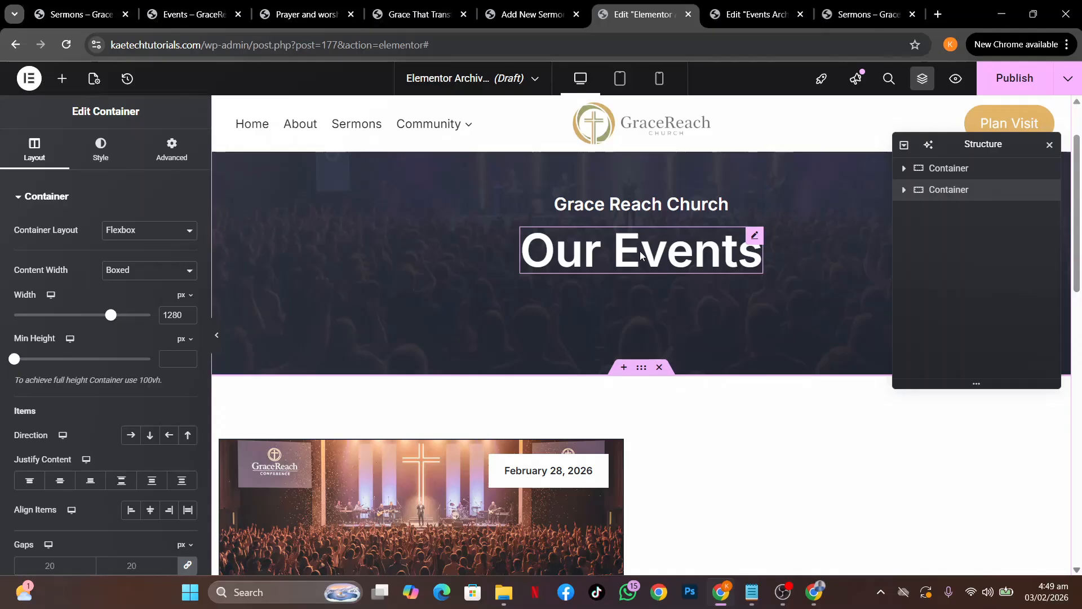
left_click(637, 253)
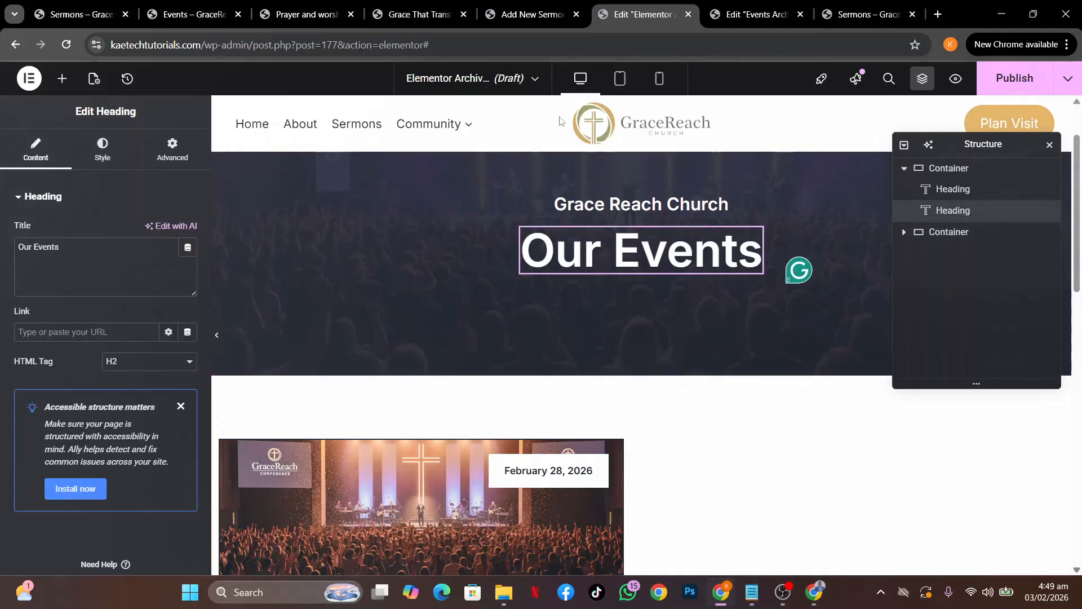
left_click(87, 254)
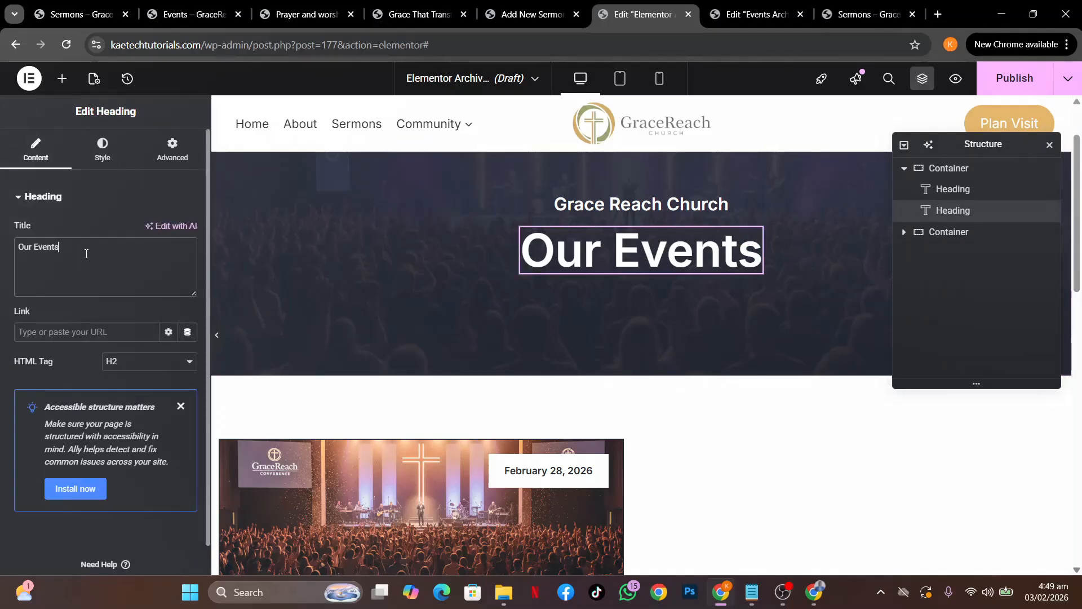
key("BackSpace")
key("BackSpace")
key("BackSpace")
key("BackSpace")
key("BackSpace")
key("BackSpace")
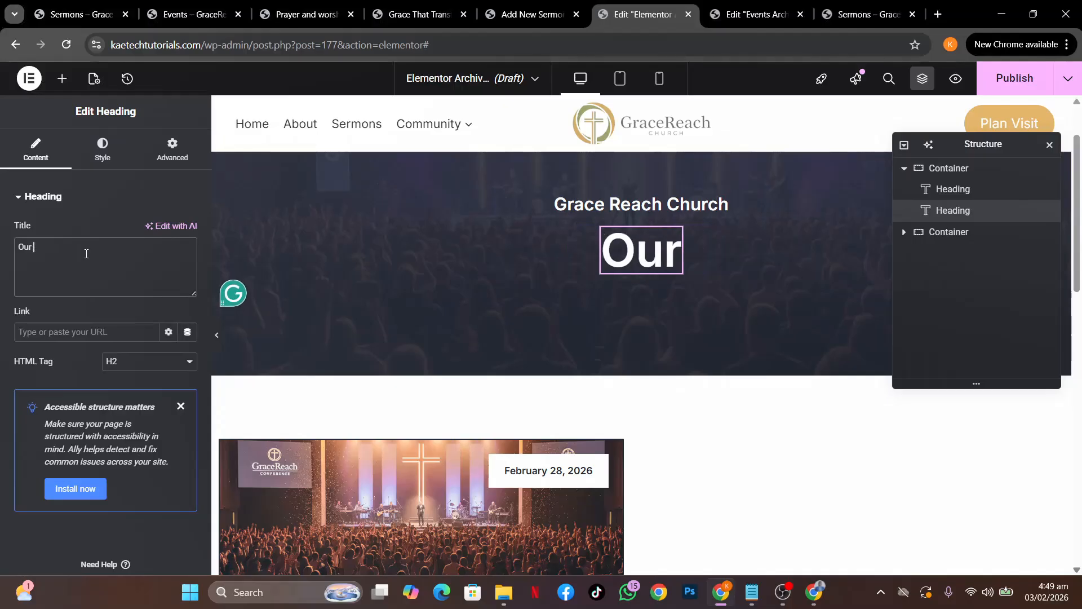
type("Ser")
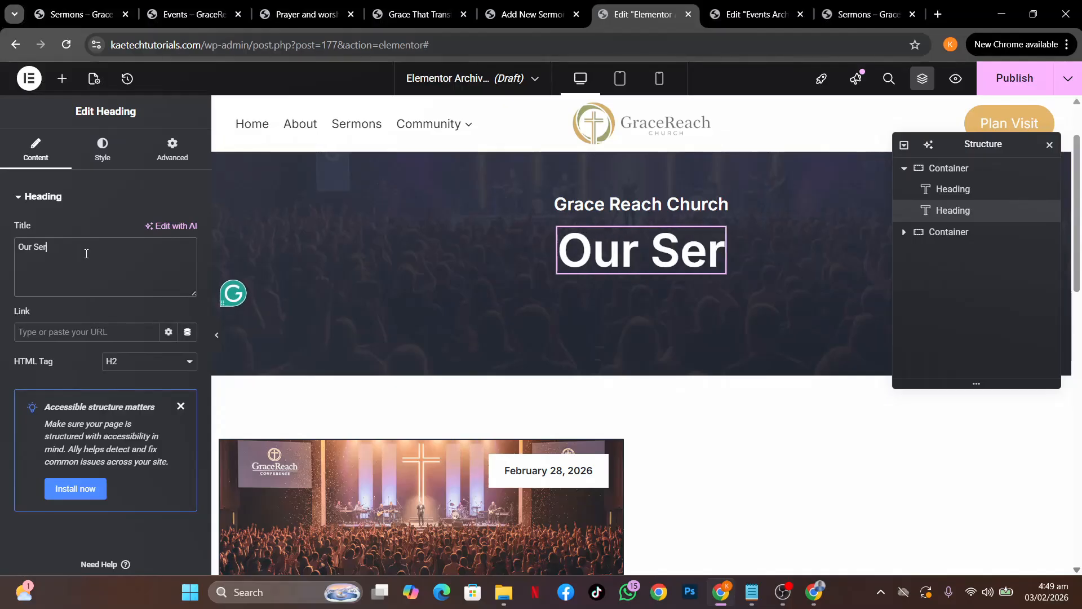
type("mons")
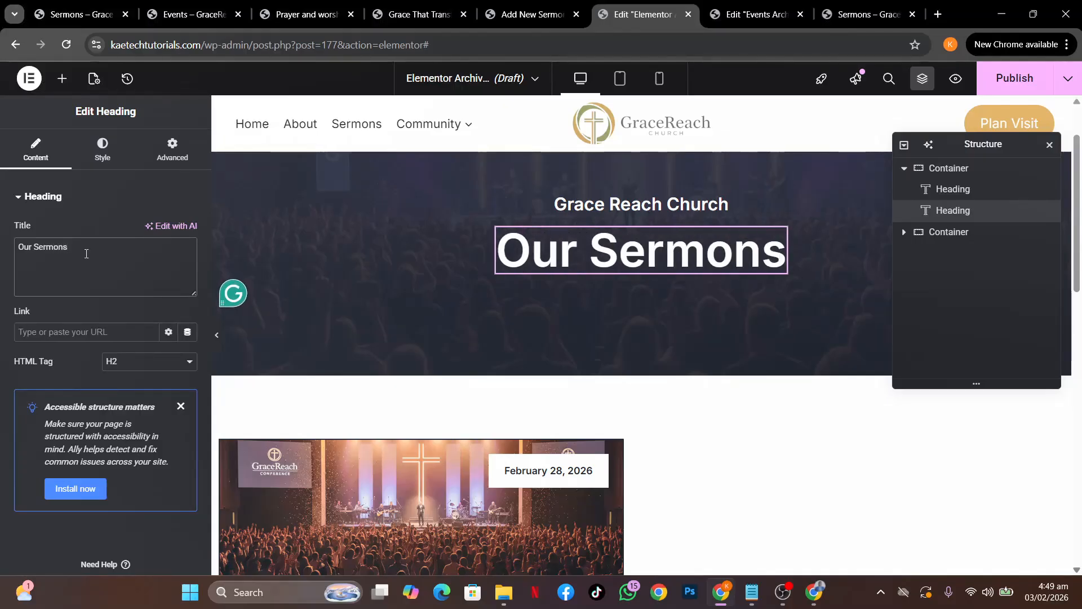
Copy the hero title from the reference site's Sermons page and set the new template's main heading to "Our Recent Sermons".
left_click(188, 15)
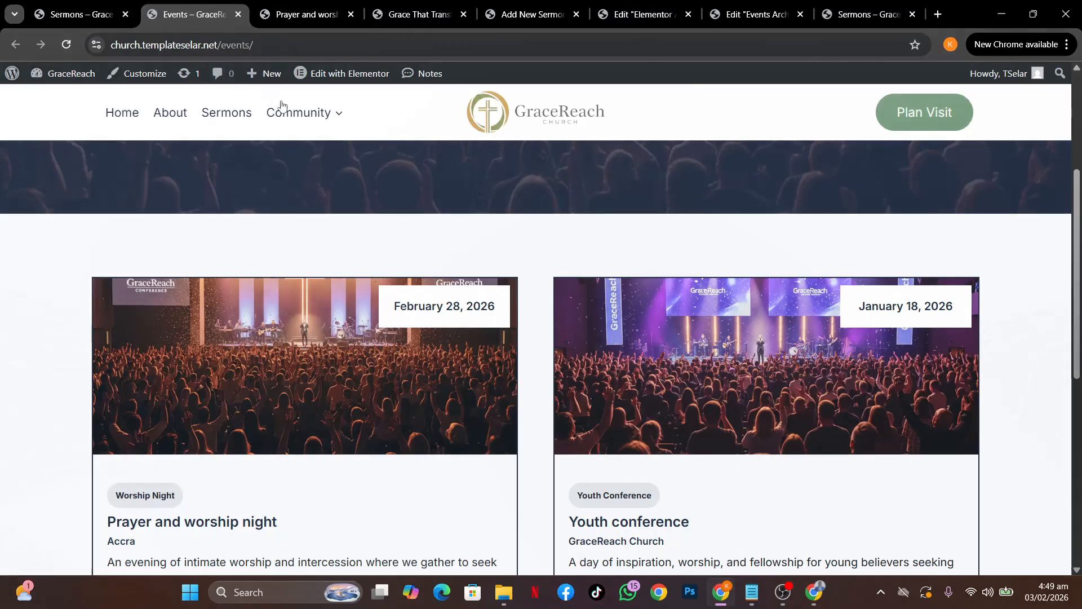
left_click(282, 14)
mouse_move(270, 178)
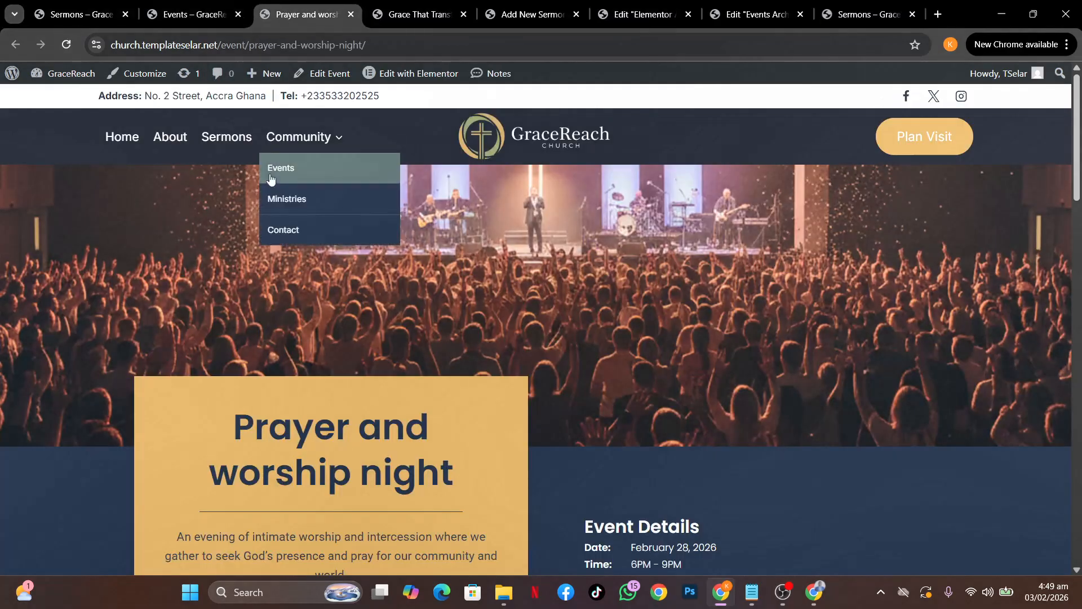
left_click(228, 143)
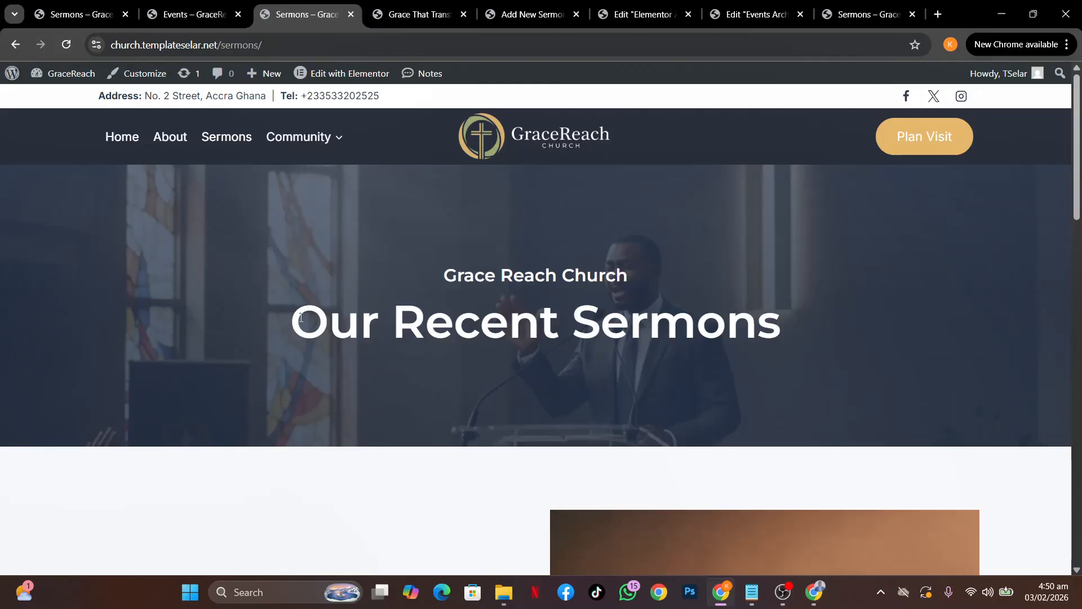
left_click_drag(301, 317, 772, 337)
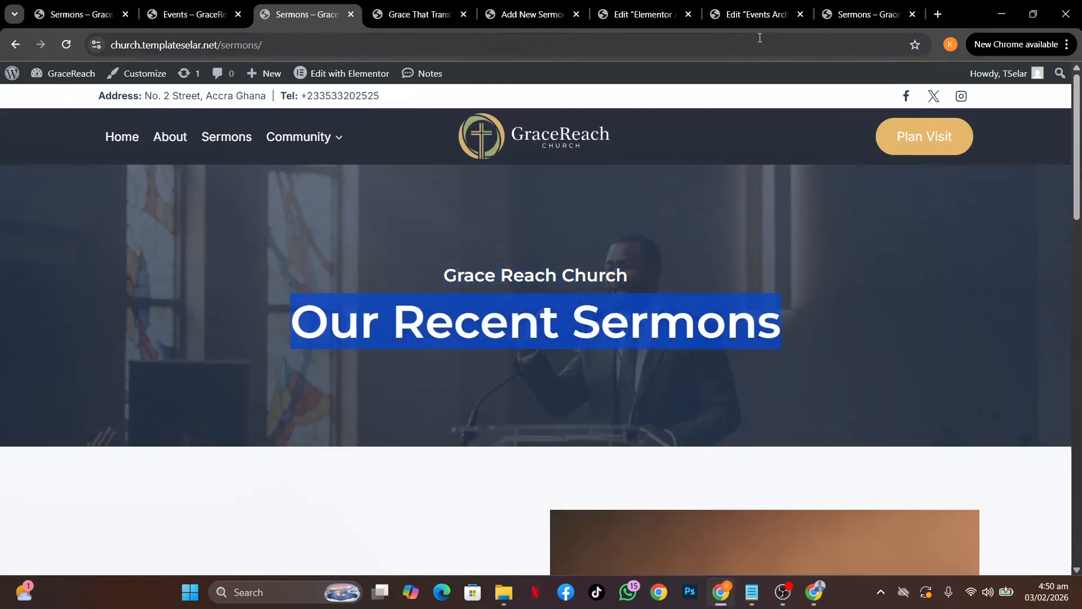
left_click(637, 14)
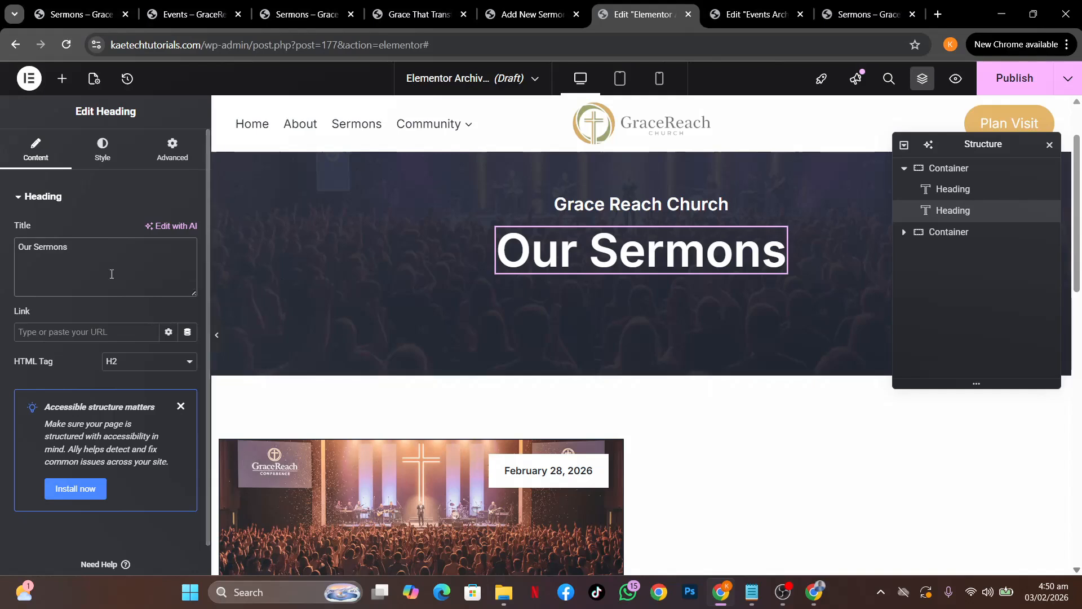
left_click_drag(72, 251, 3, 191)
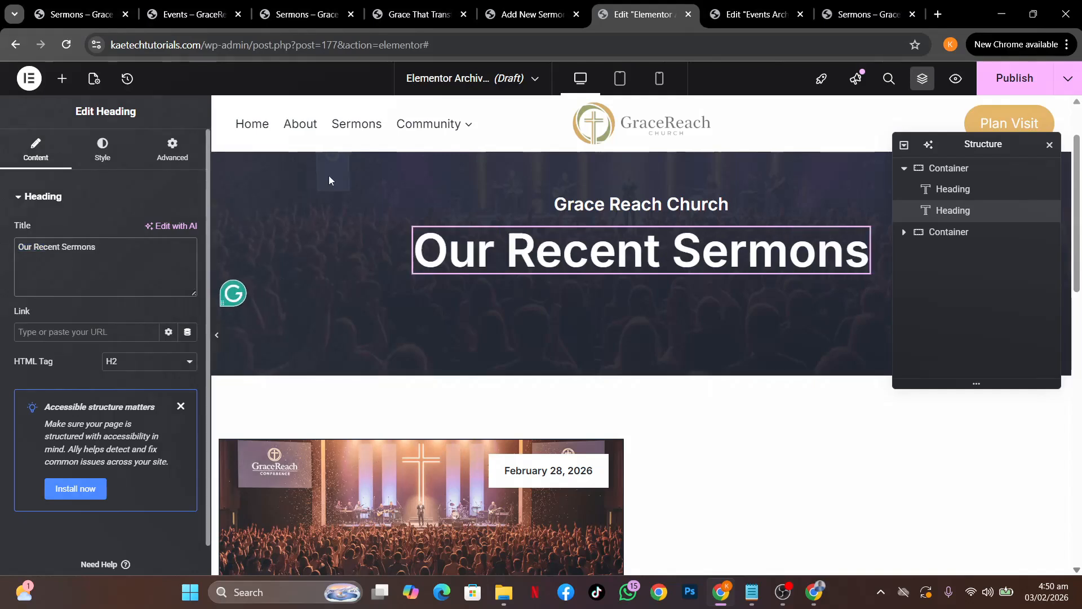
Replace the hero container's background image with GraceReach-church-6.jpg from the media library.
scroll(766, 284, "up", 2)
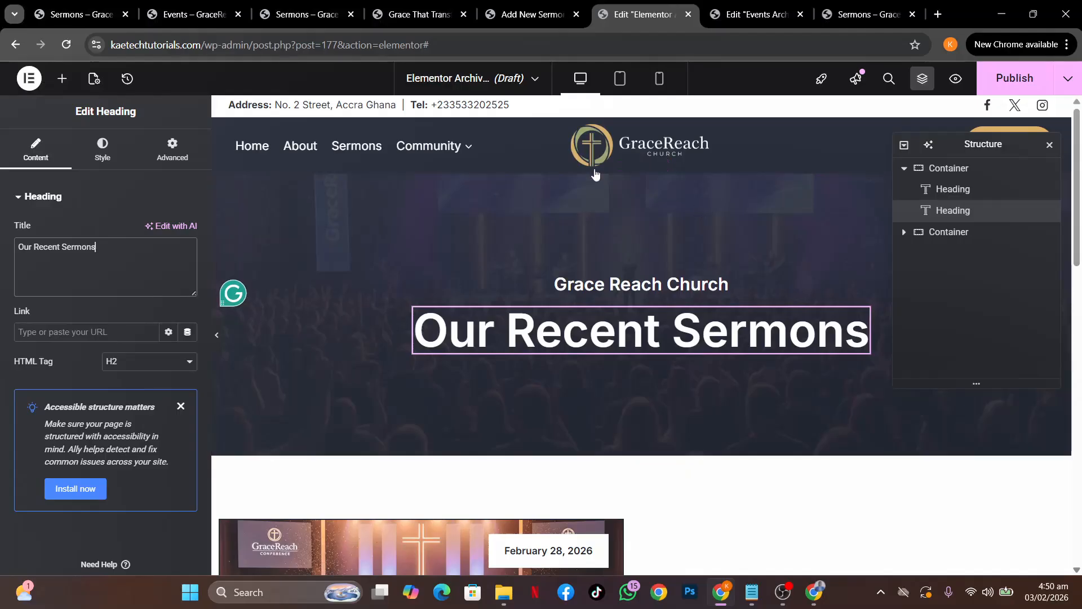
left_click(641, 166)
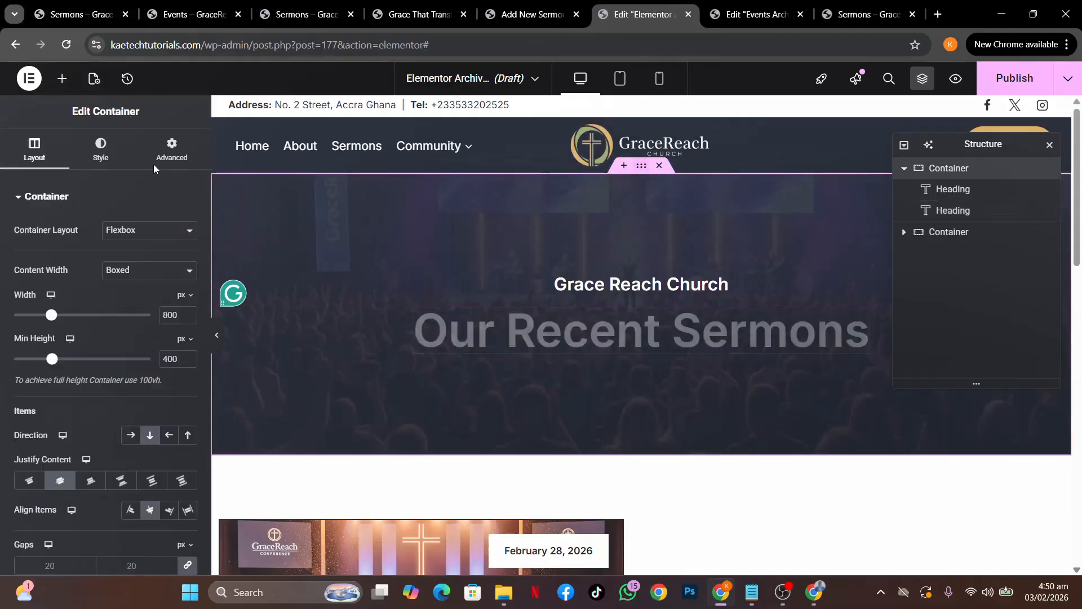
left_click(101, 149)
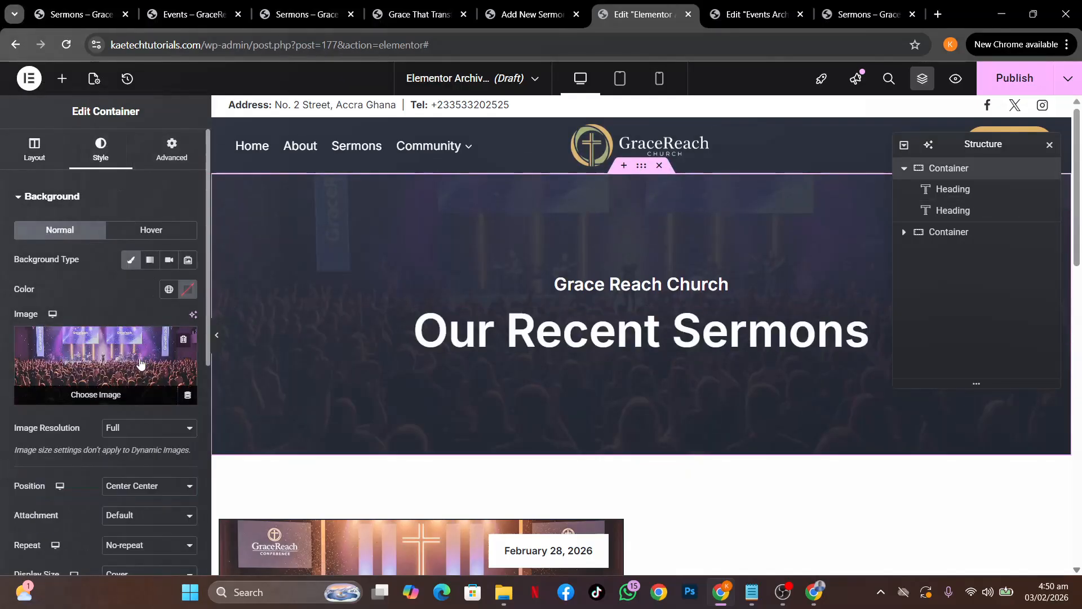
left_click(141, 364)
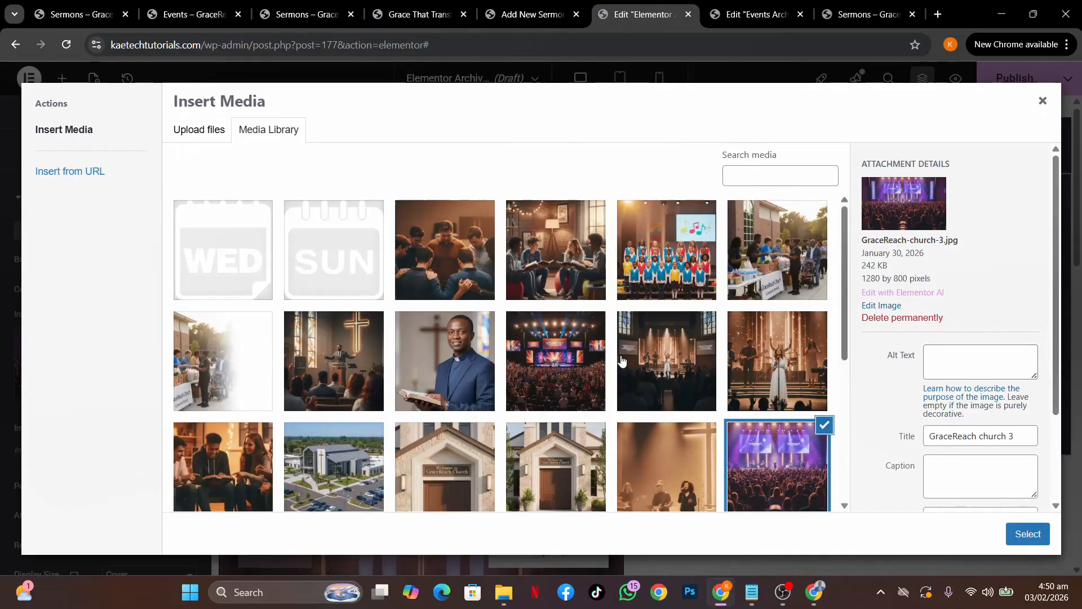
scroll(622, 361, "down", 3)
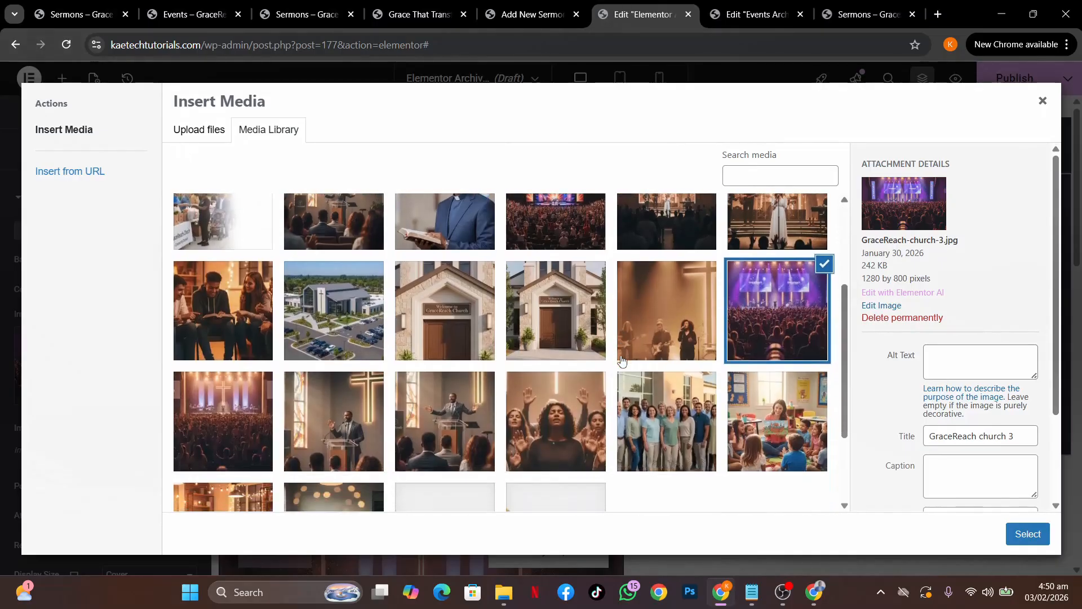
left_click(433, 429)
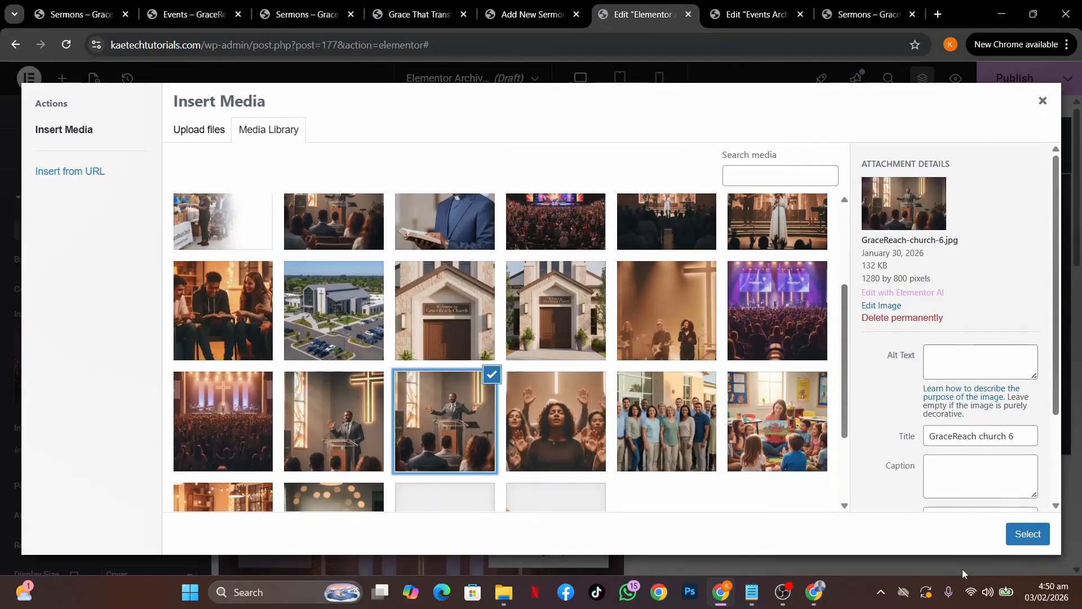
left_click(1026, 534)
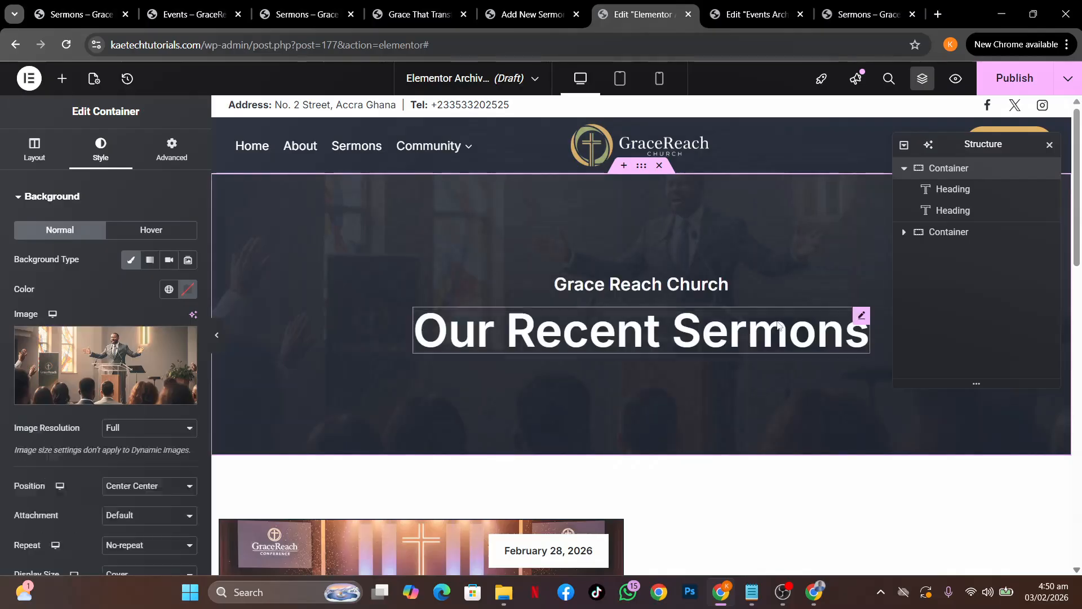
Switch the loop grid below the hero to the Sermon Loop template and set its columns to 1.
scroll(718, 380, "down", 5)
scroll(718, 383, "up", 2)
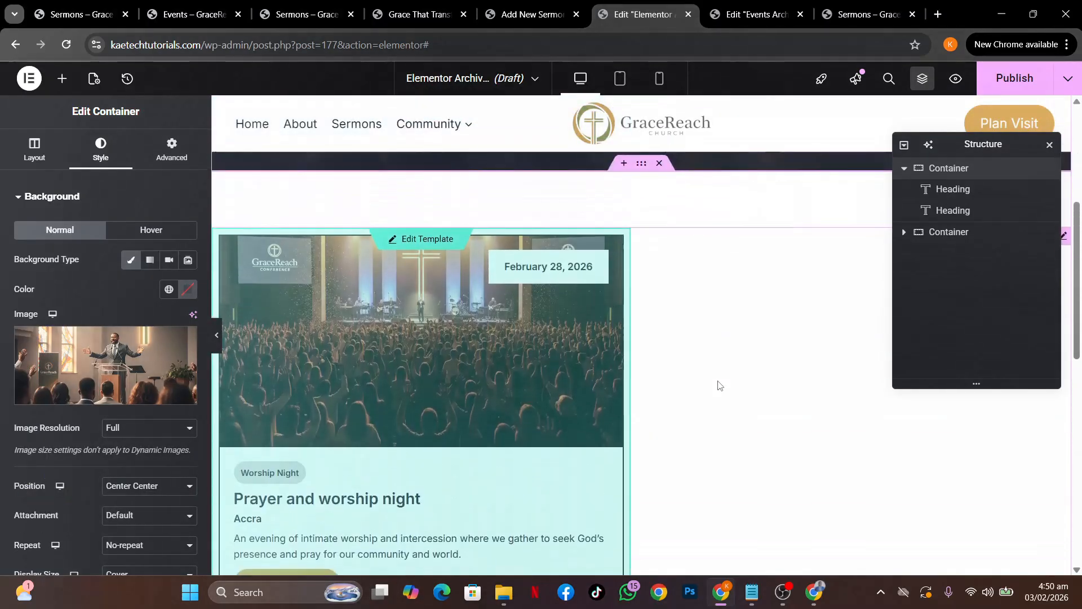
left_click(904, 232)
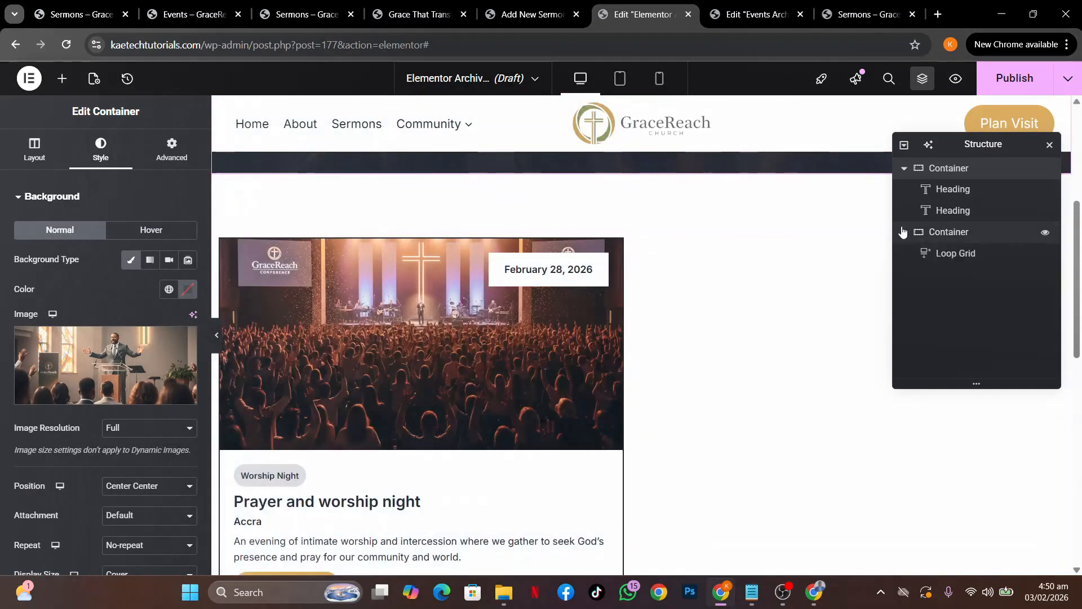
left_click(965, 255)
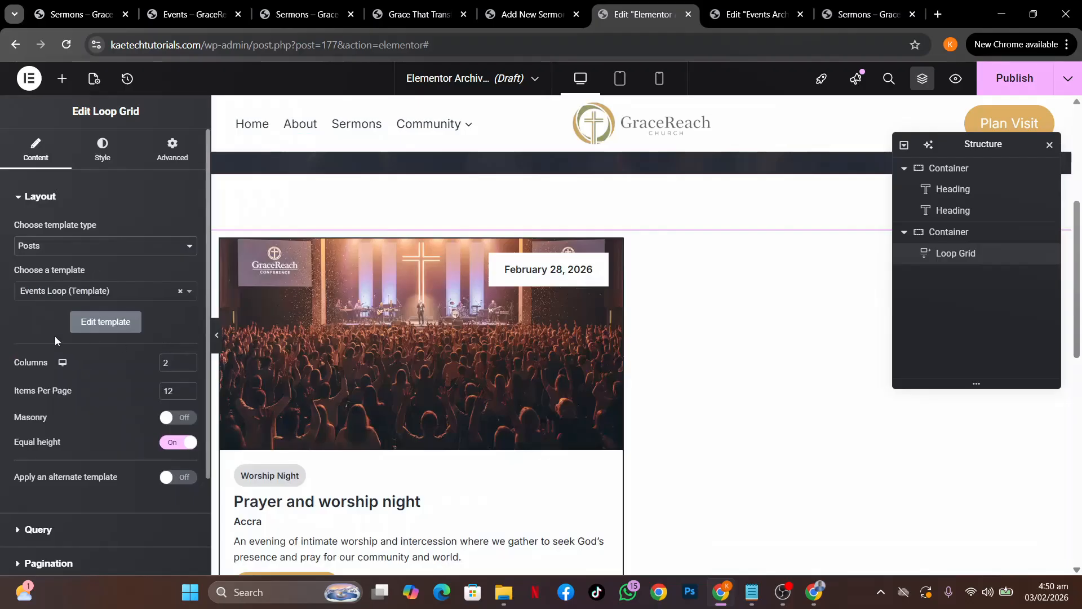
left_click(121, 298)
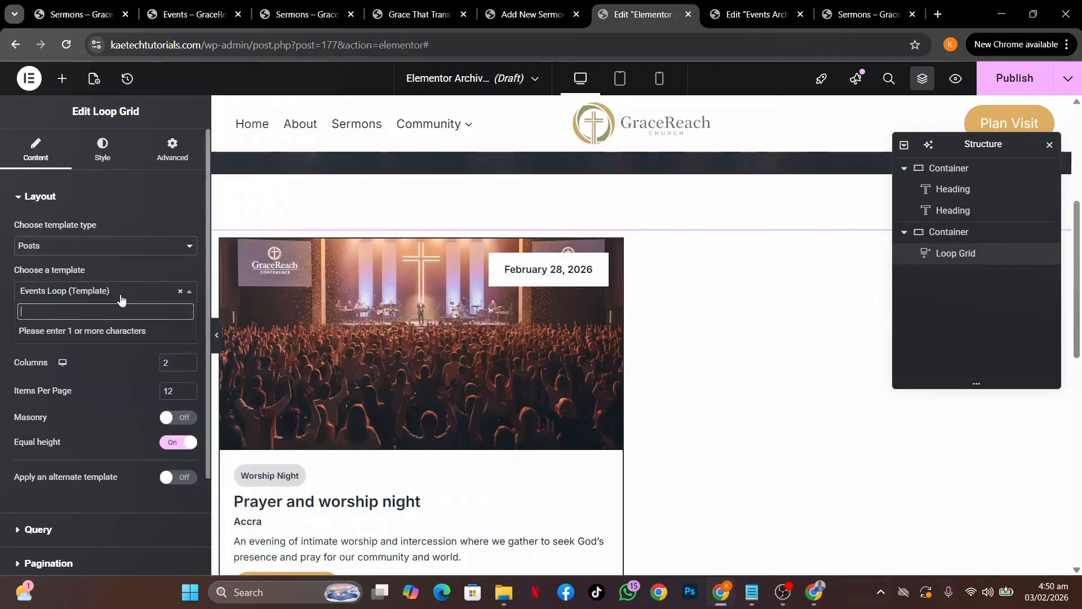
type("loop")
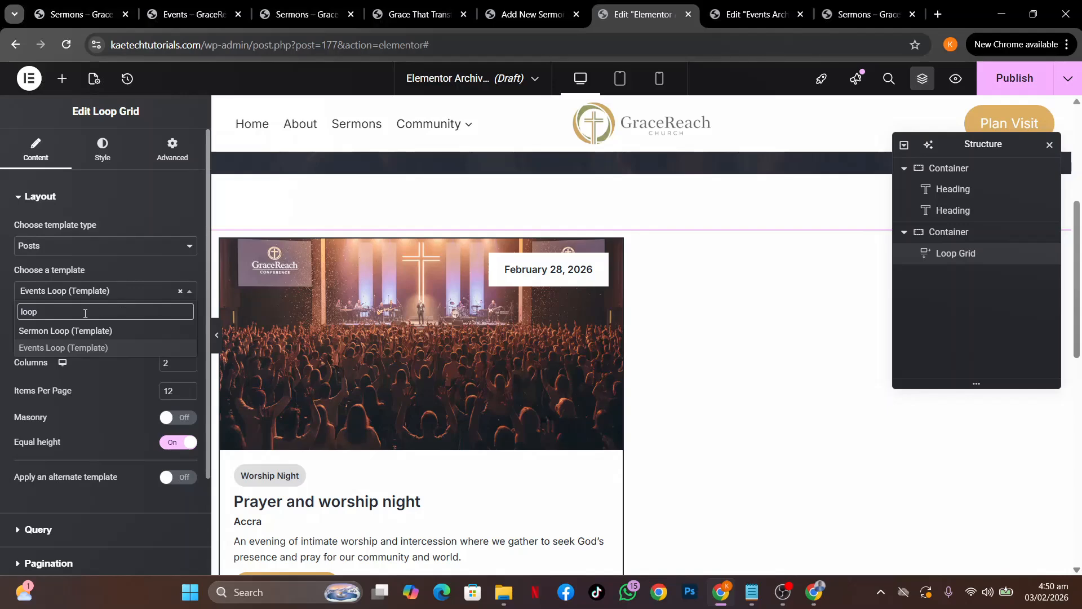
left_click(63, 328)
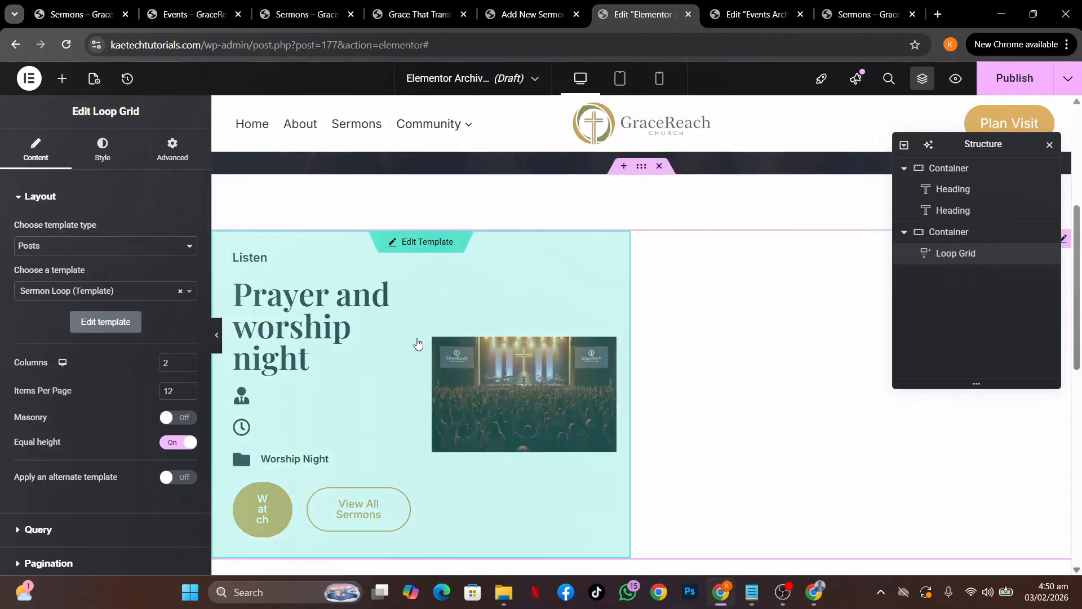
left_click(116, 365)
type("1")
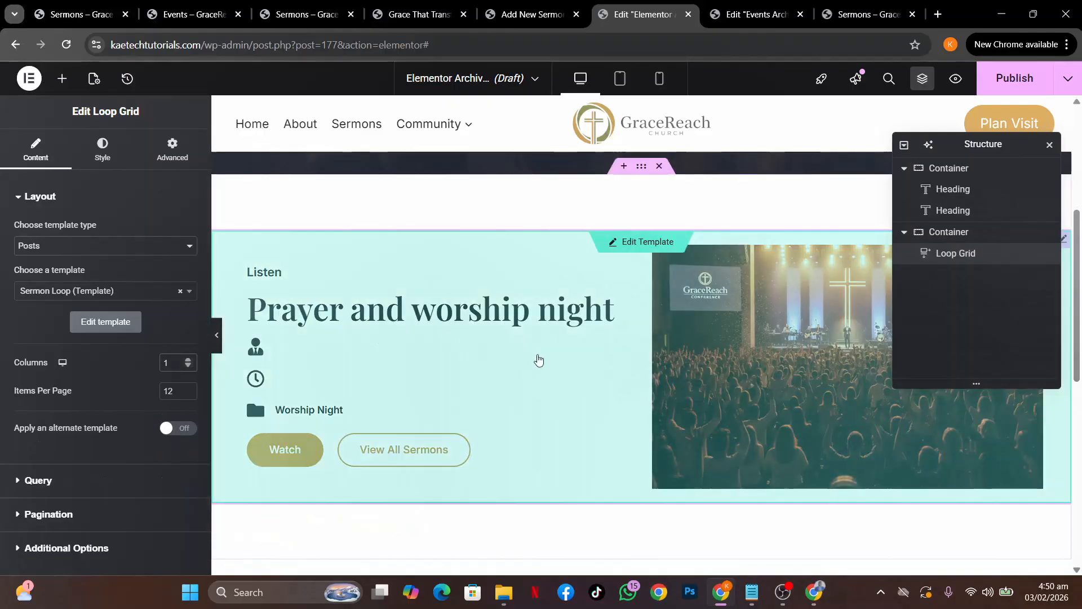
Set the loop grid's query source to Sermons.
scroll(92, 428, "down", 2)
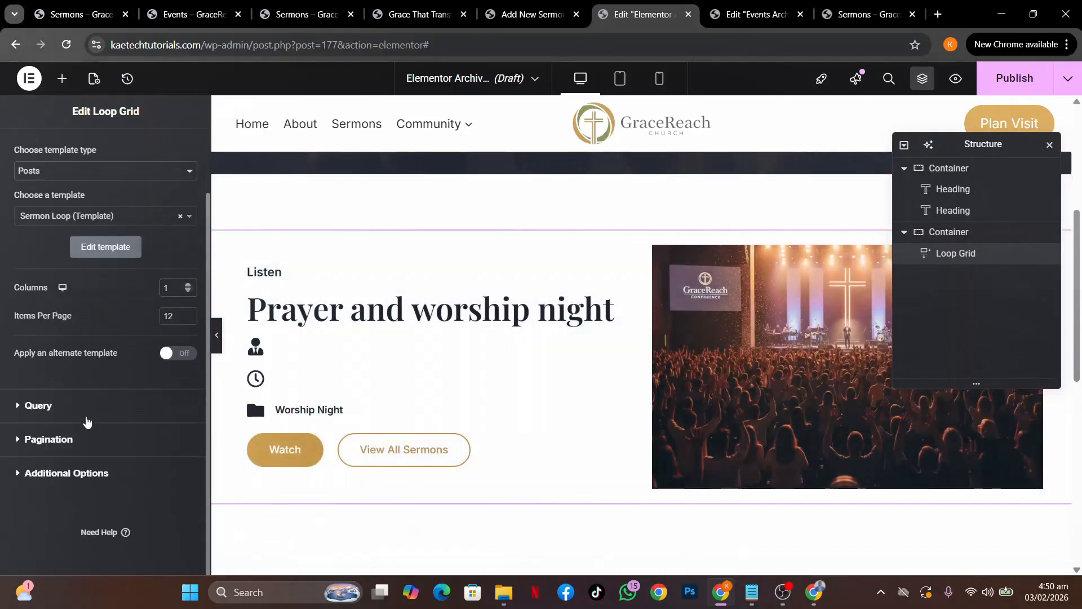
left_click(83, 415)
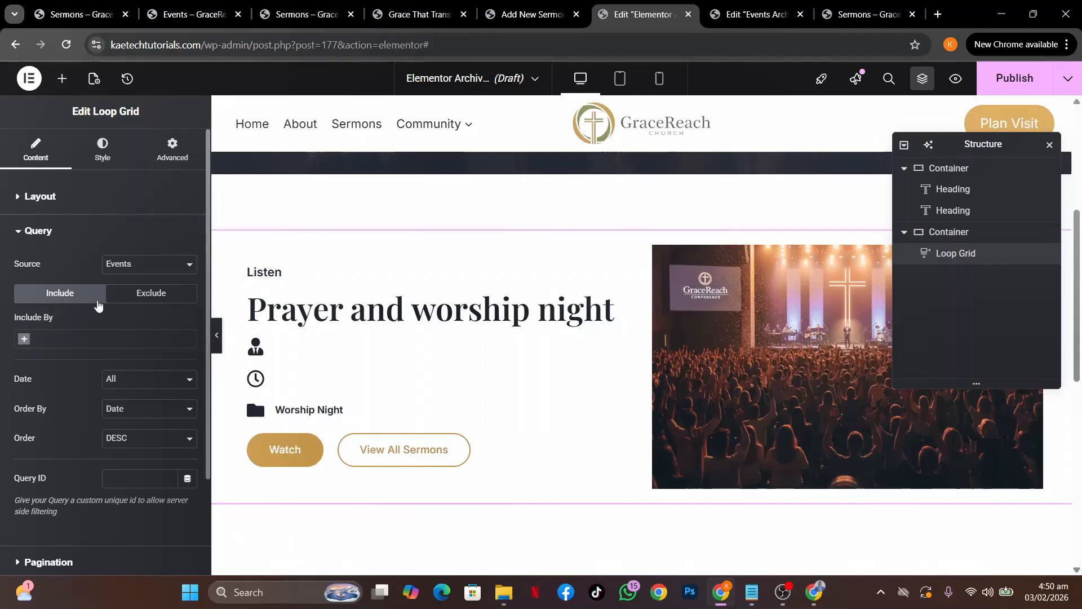
left_click(161, 271)
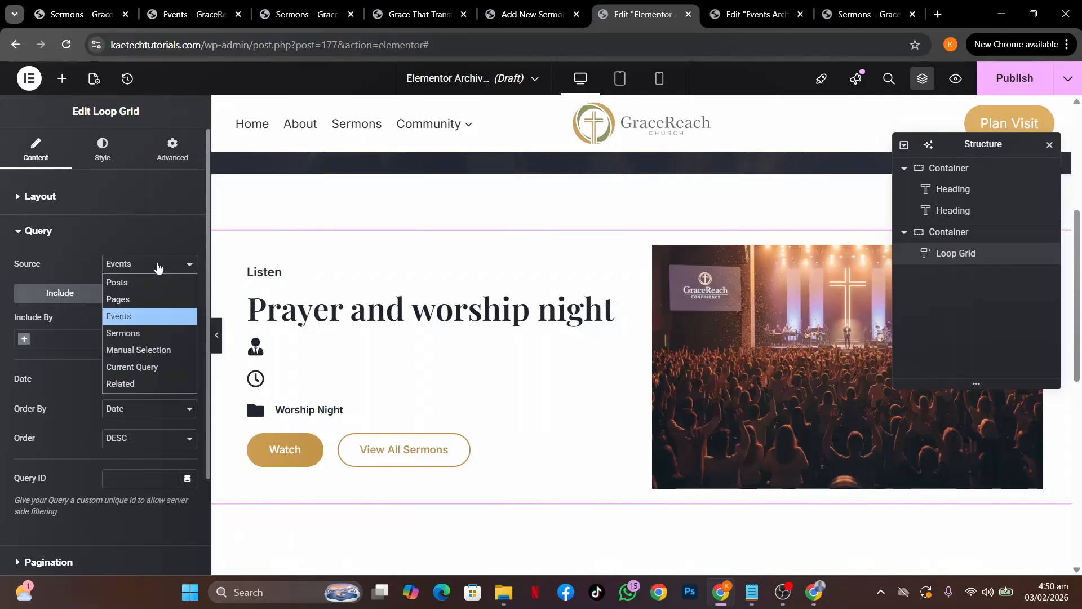
left_click(131, 332)
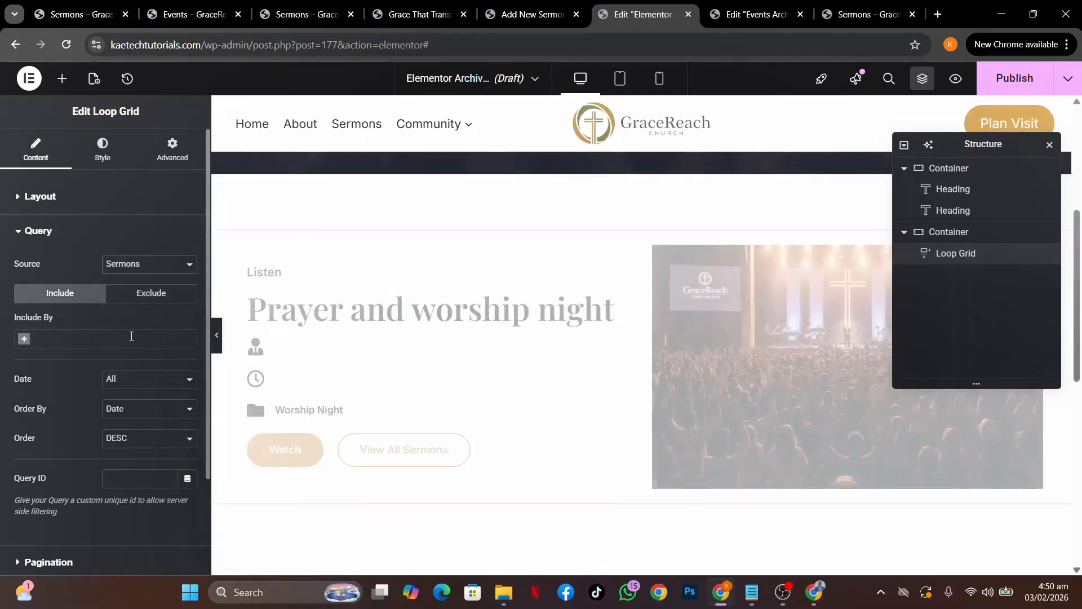
Review the hero and sermon cards in the desktop layout, including a preview without the editing panels.
scroll(802, 379, "down", 5)
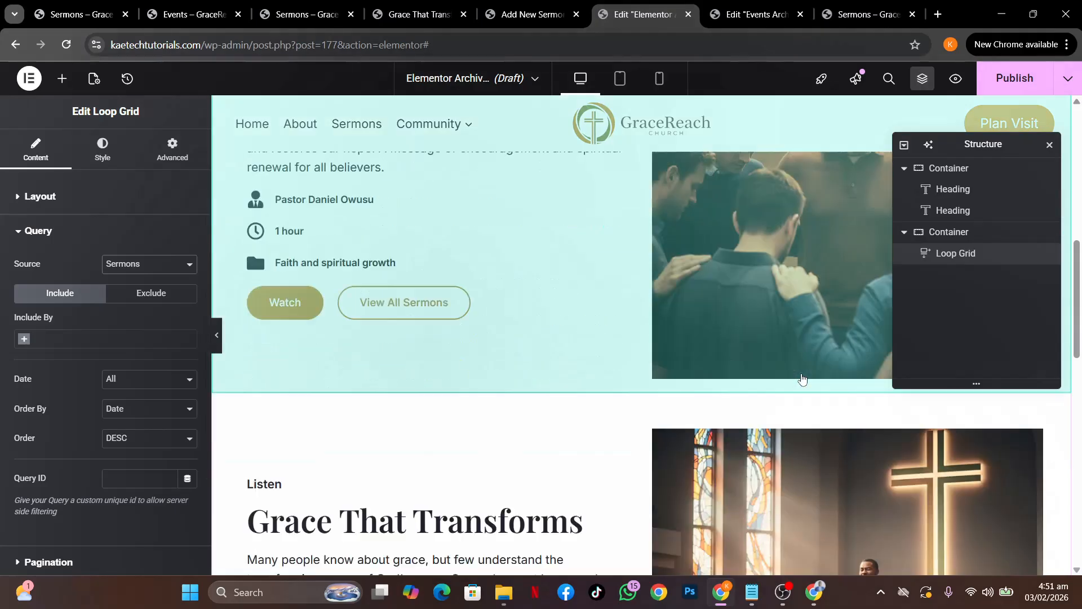
scroll(803, 378, "down", 8)
scroll(802, 379, "up", 6)
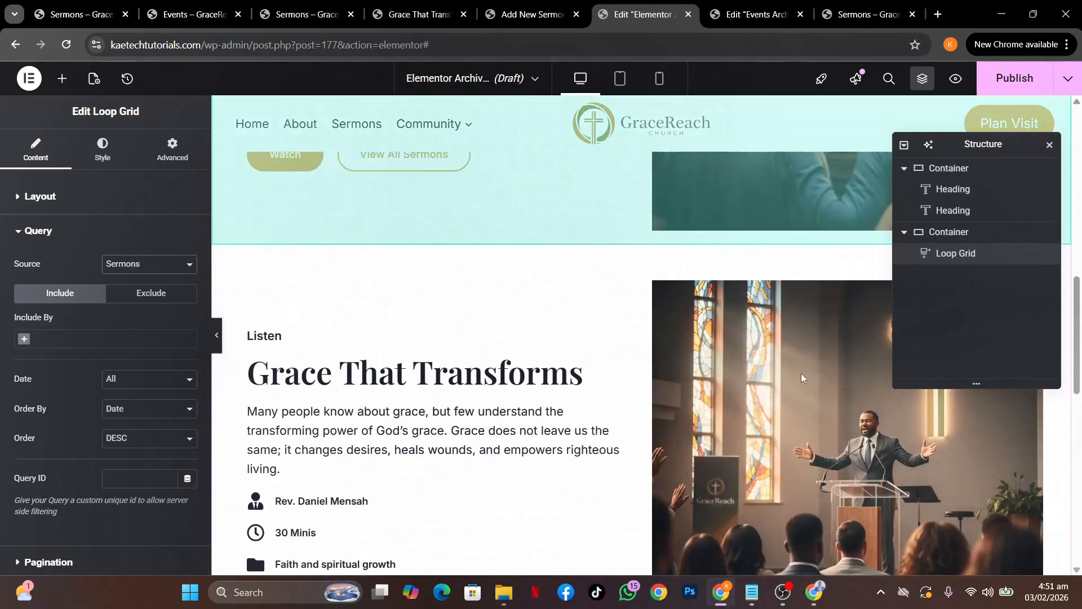
scroll(803, 379, "up", 8)
scroll(800, 378, "down", 3)
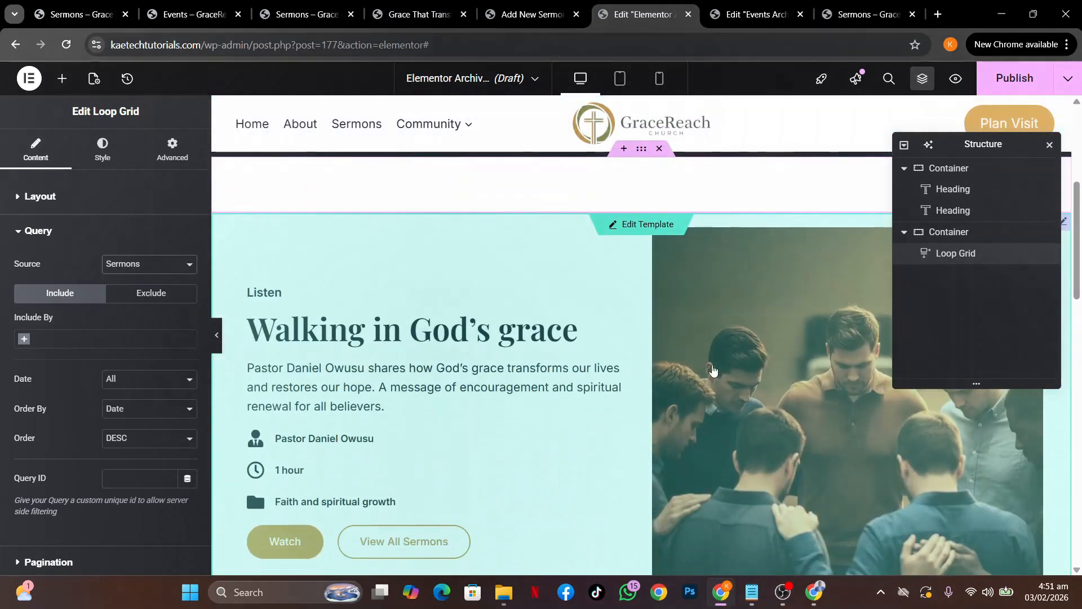
key("ctrl+p")
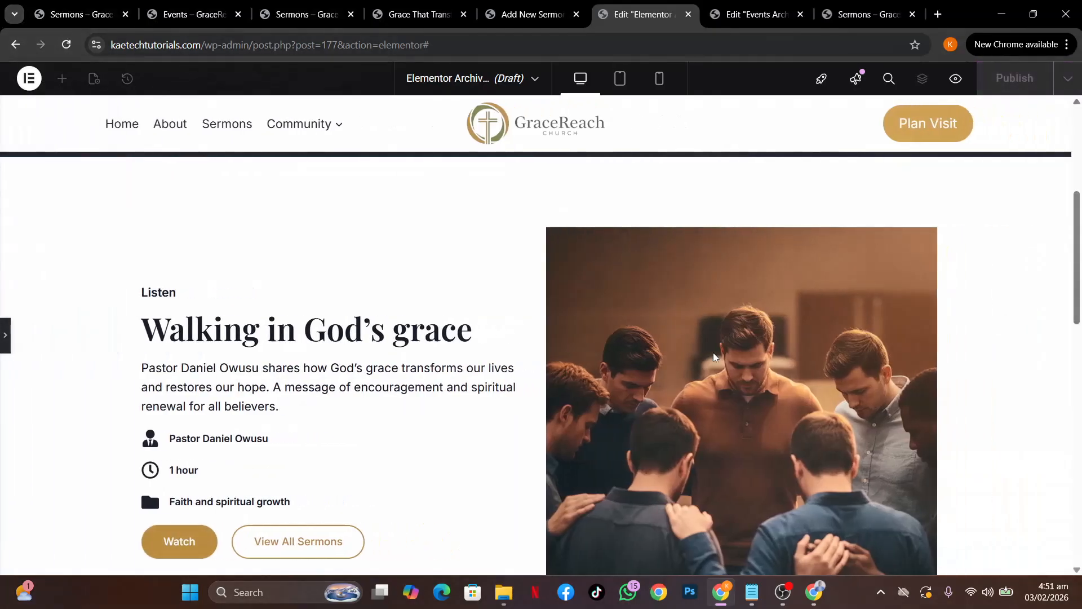
scroll(713, 353, "down", 6)
scroll(712, 353, "up", 8)
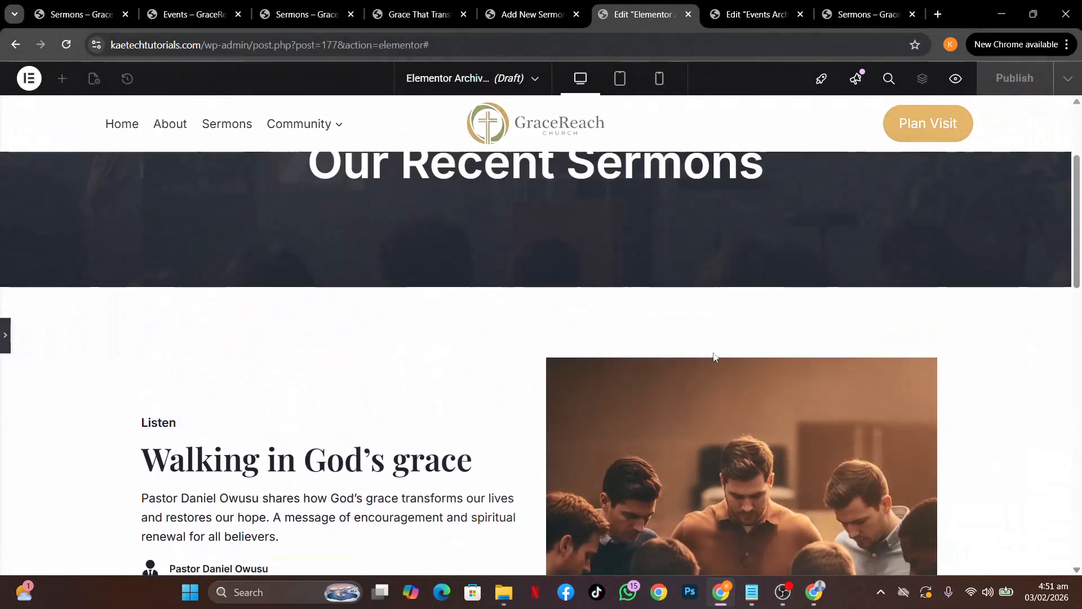
left_click(5, 335)
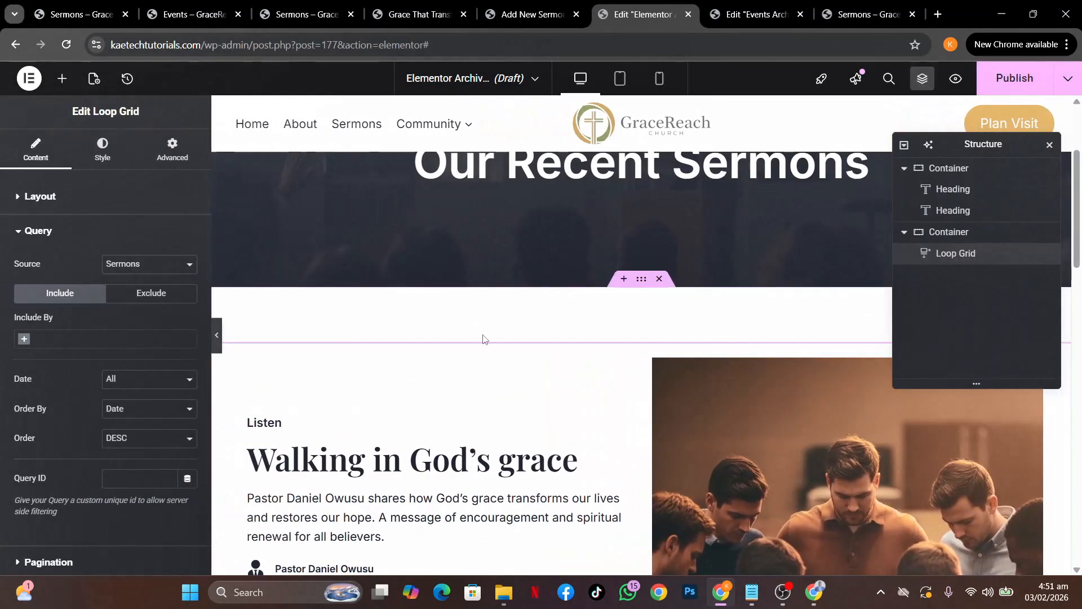
left_click(642, 280)
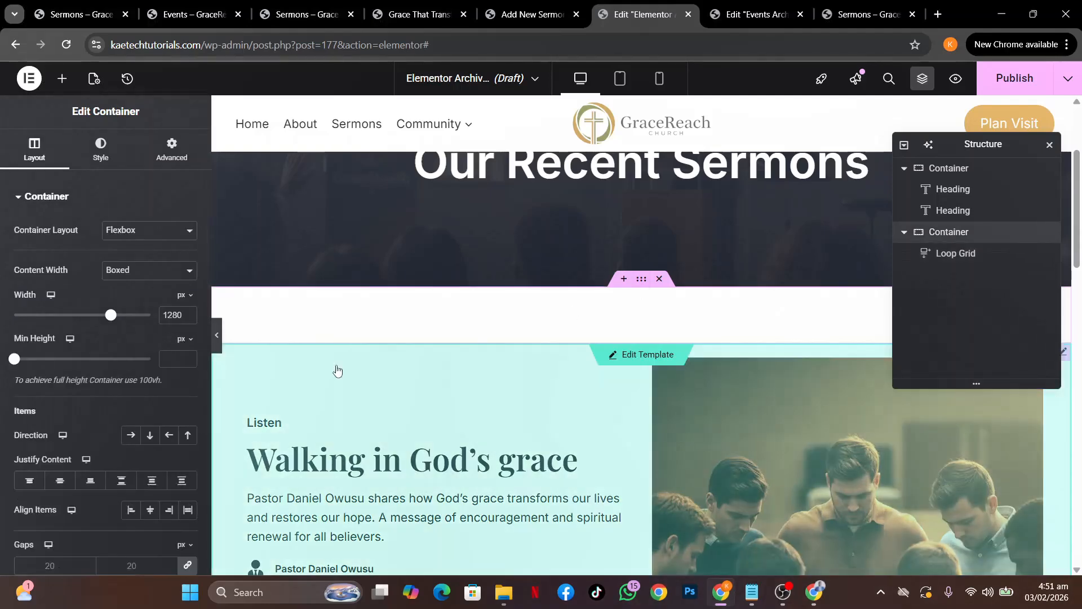
scroll(515, 402, "down", 4)
scroll(515, 403, "up", 3)
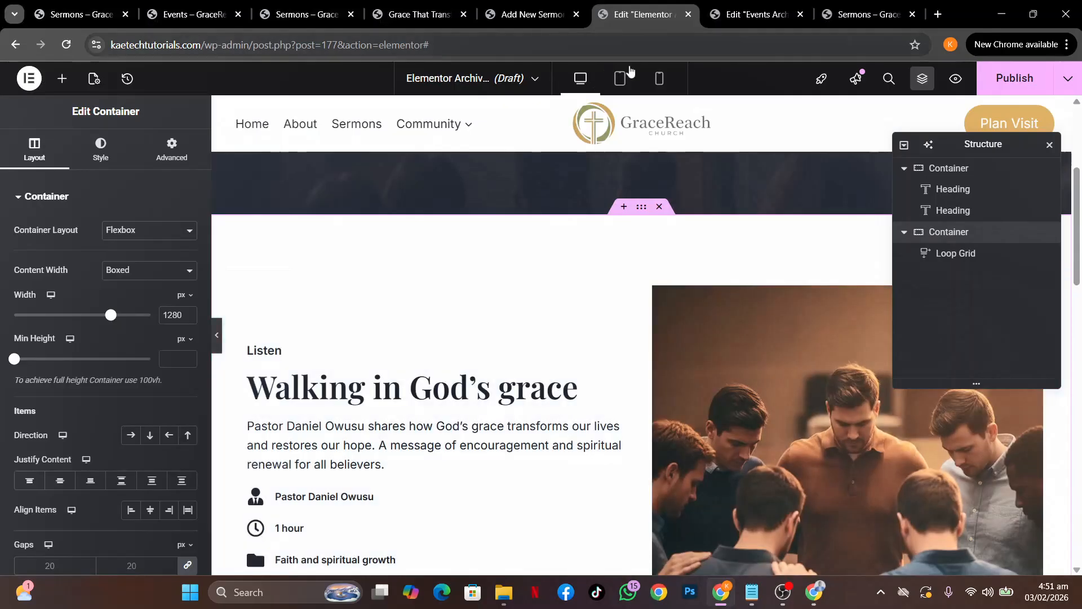
Check how the hero and sermon cards are laid out in the tablet and mobile portrait views.
left_click(620, 79)
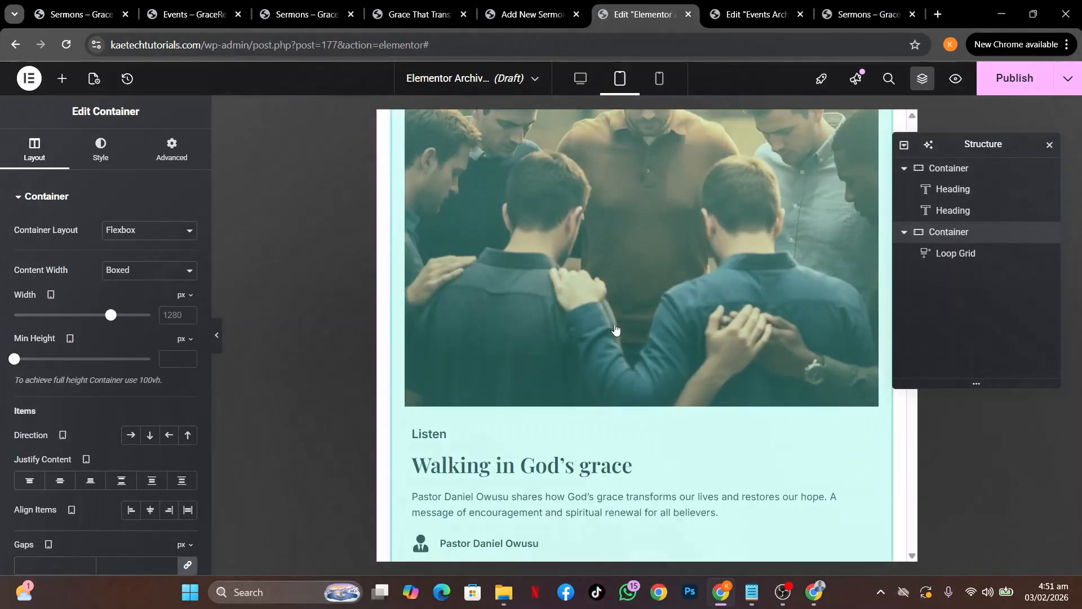
scroll(616, 330, "down", 5)
scroll(616, 330, "up", 3)
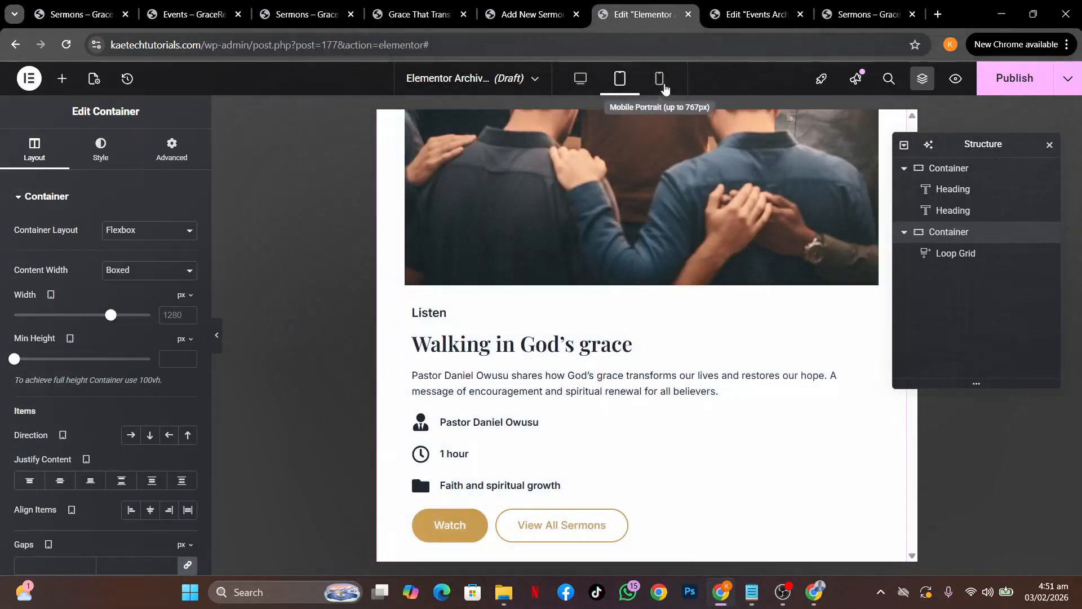
left_click(665, 89)
scroll(647, 281, "down", 5)
scroll(646, 278, "up", 6)
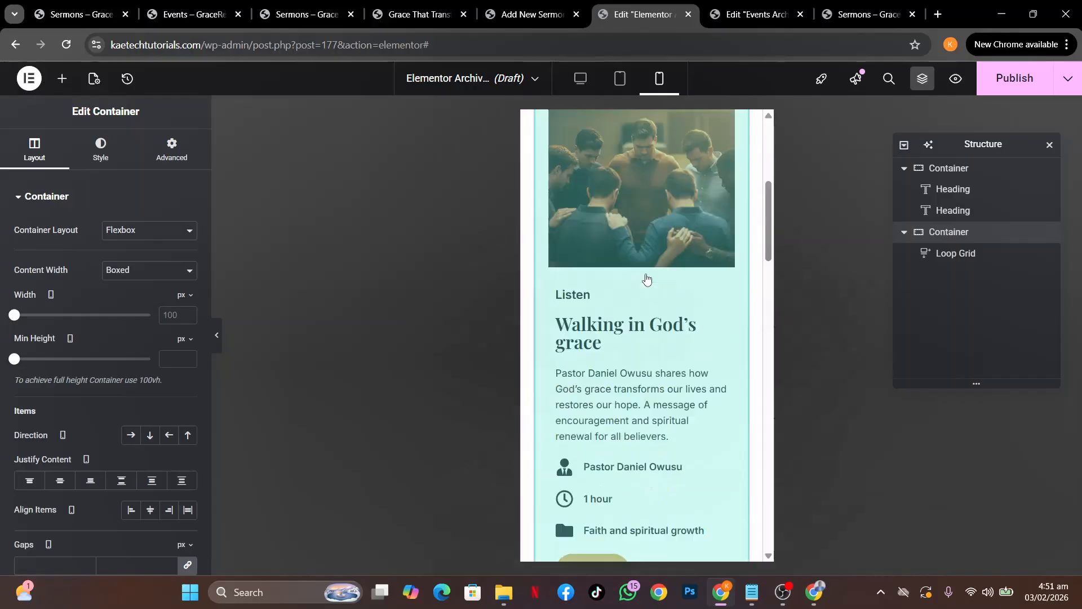
scroll(647, 278, "up", 3)
scroll(647, 279, "down", 8)
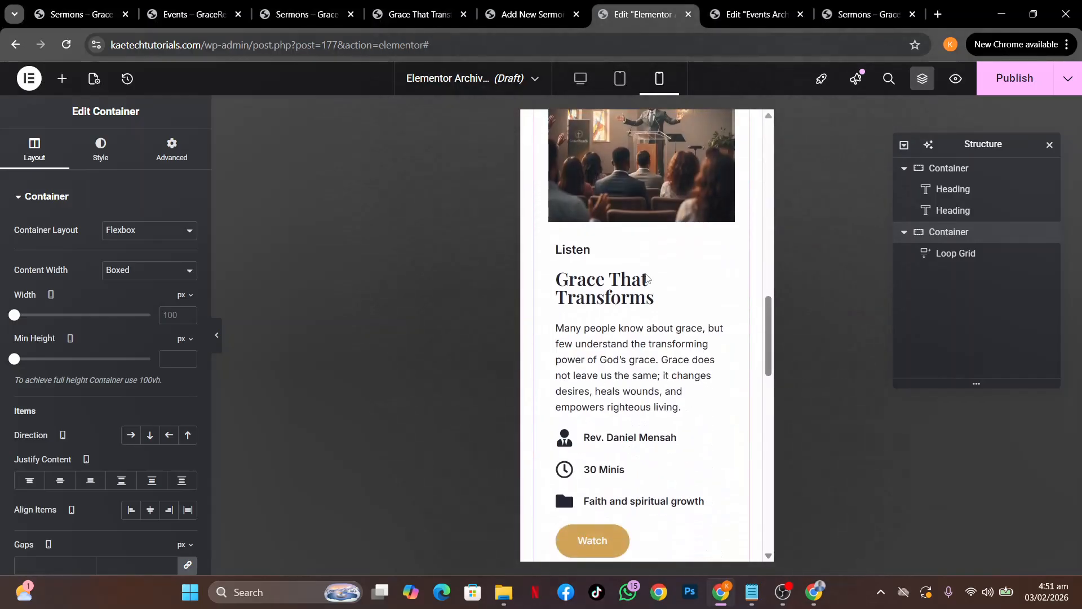
scroll(647, 278, "down", 6)
scroll(647, 278, "up", 12)
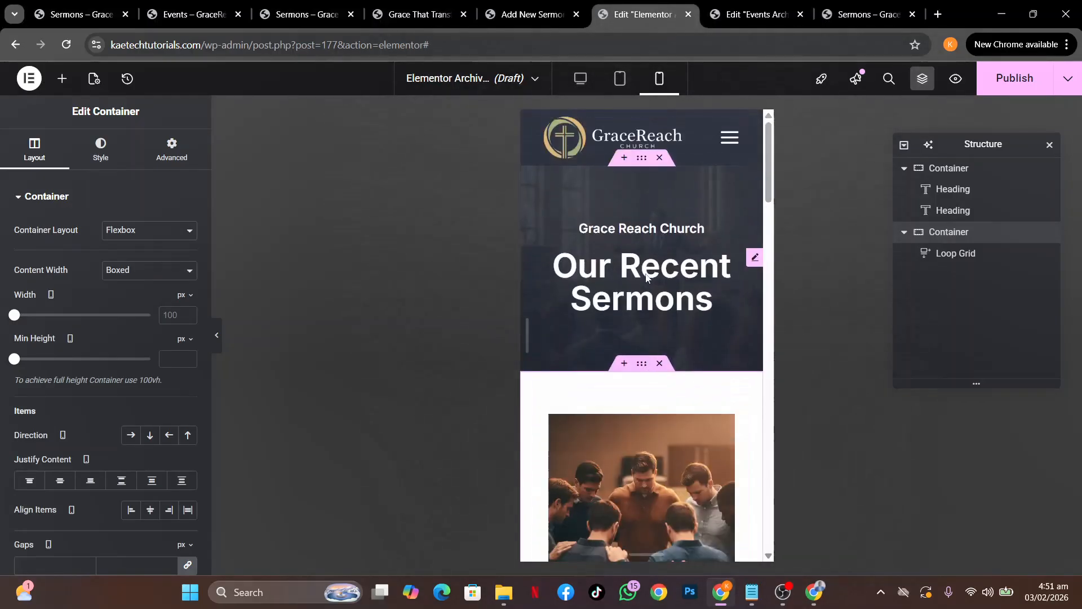
Set the mobile font size of the "Our Recent Sermons" hero heading to 35 px.
left_click(754, 259)
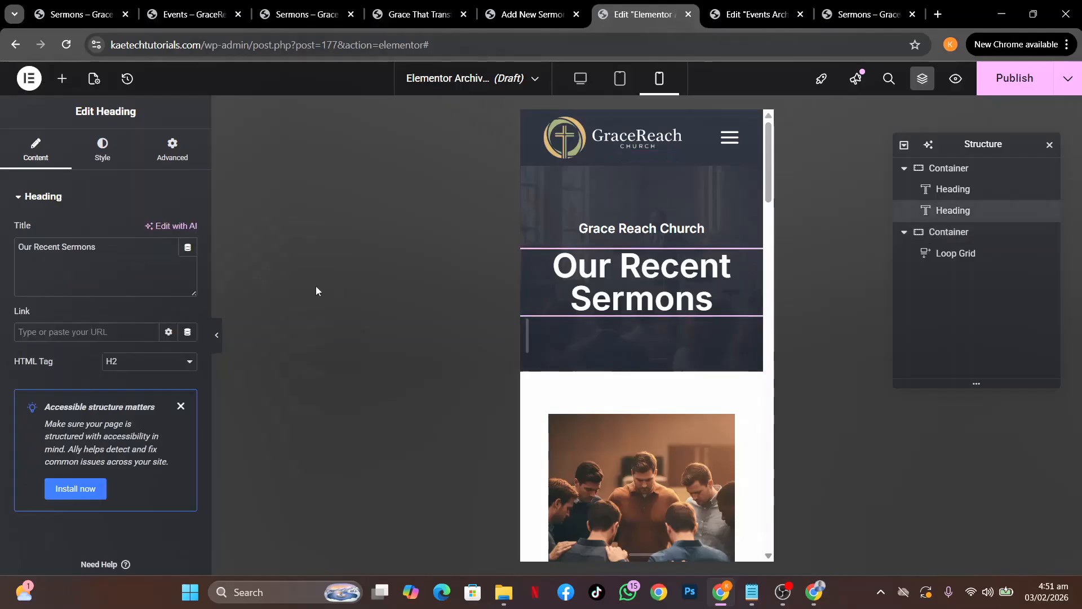
left_click(113, 160)
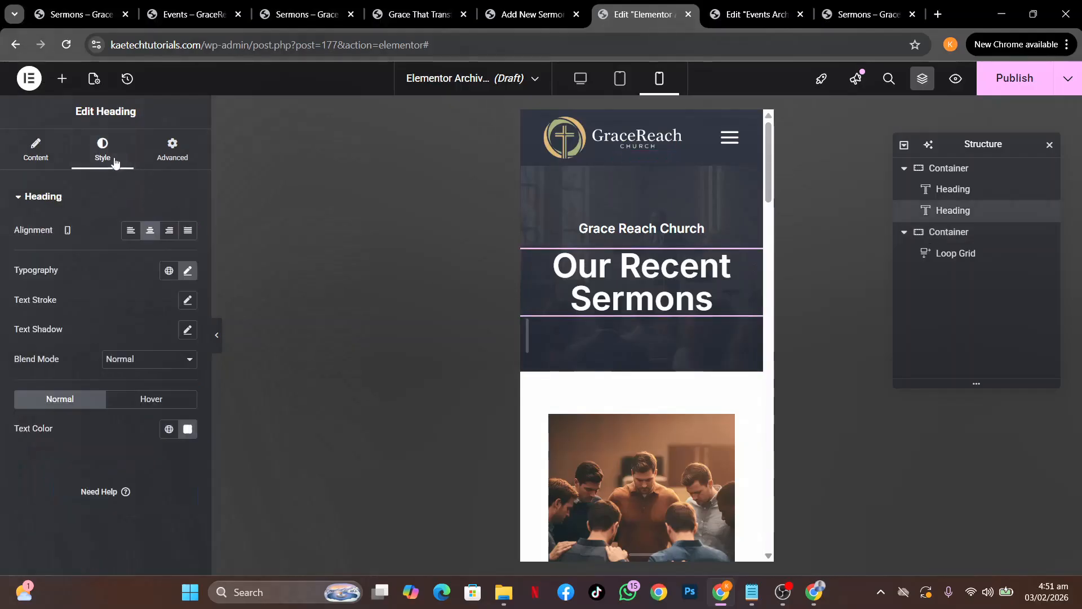
left_click(187, 270)
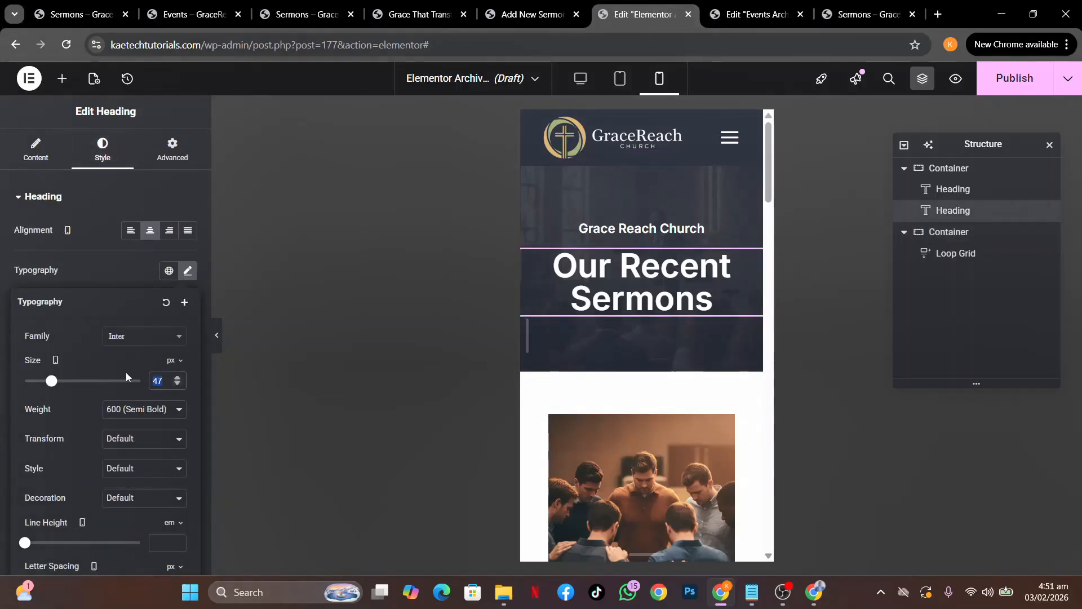
type("35")
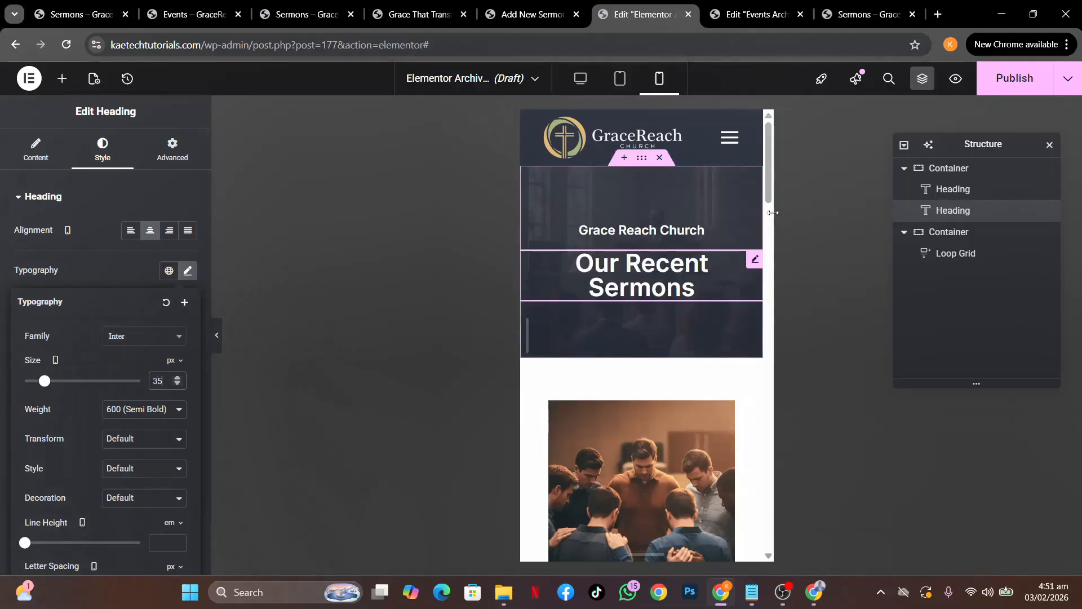
Publish the sermons archive template with a display condition that includes the Sermons archive.
left_click(1010, 79)
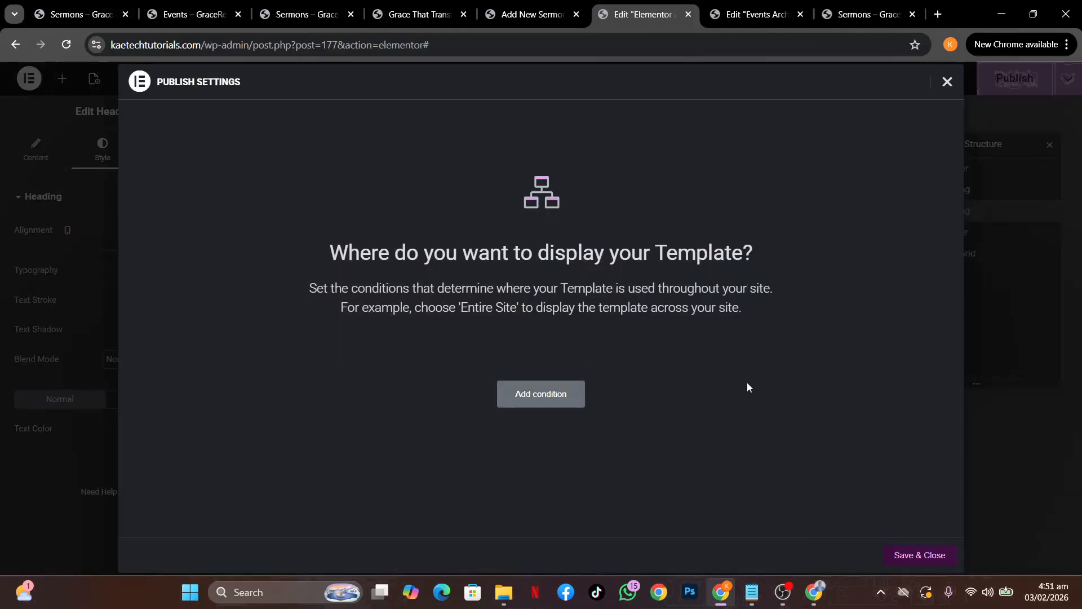
left_click(577, 392)
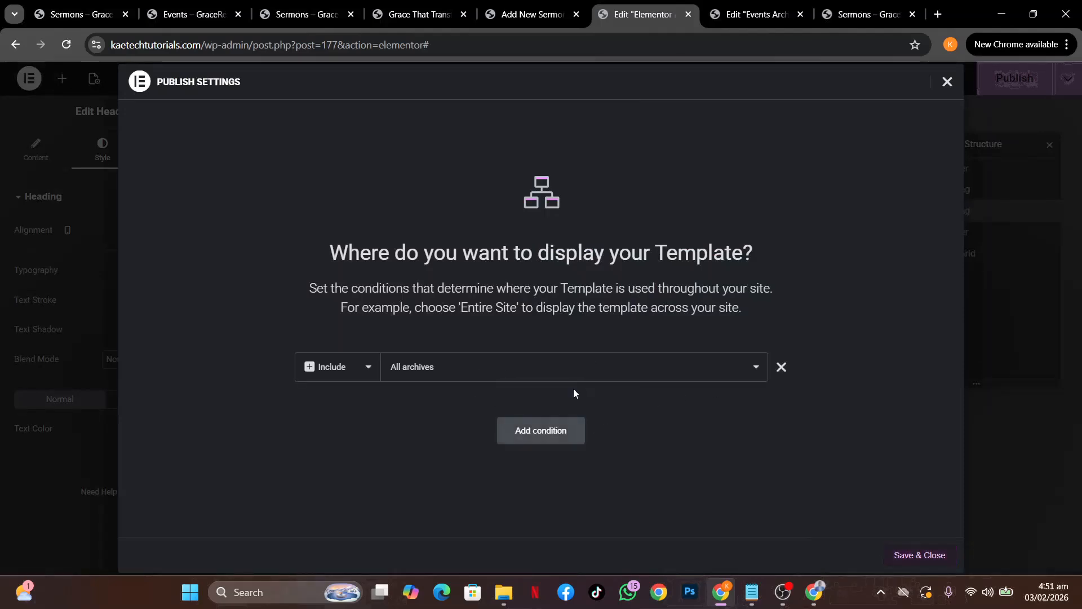
left_click(499, 376)
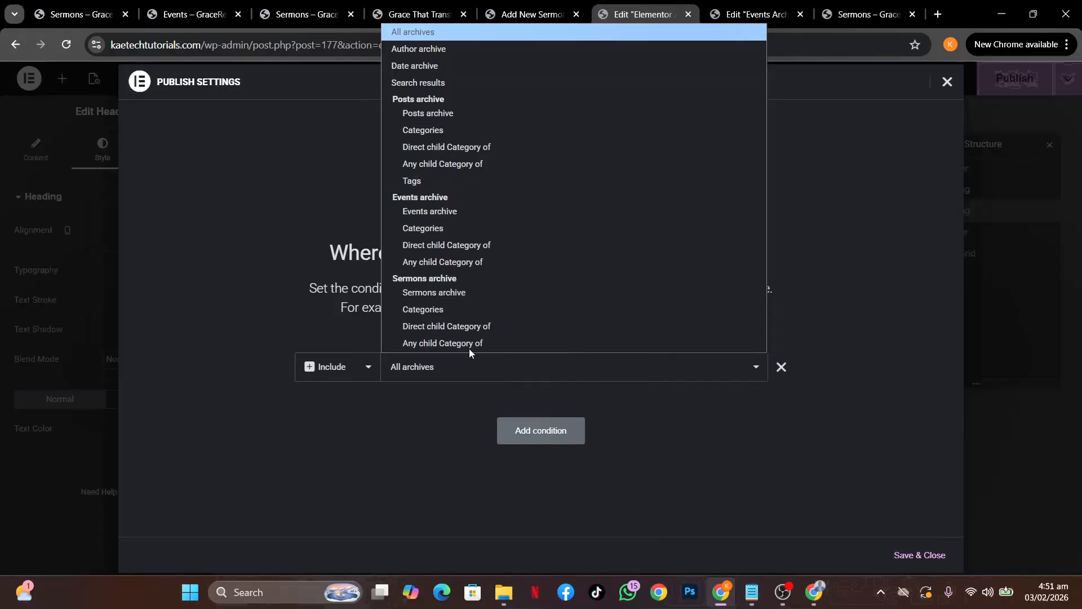
left_click(434, 292)
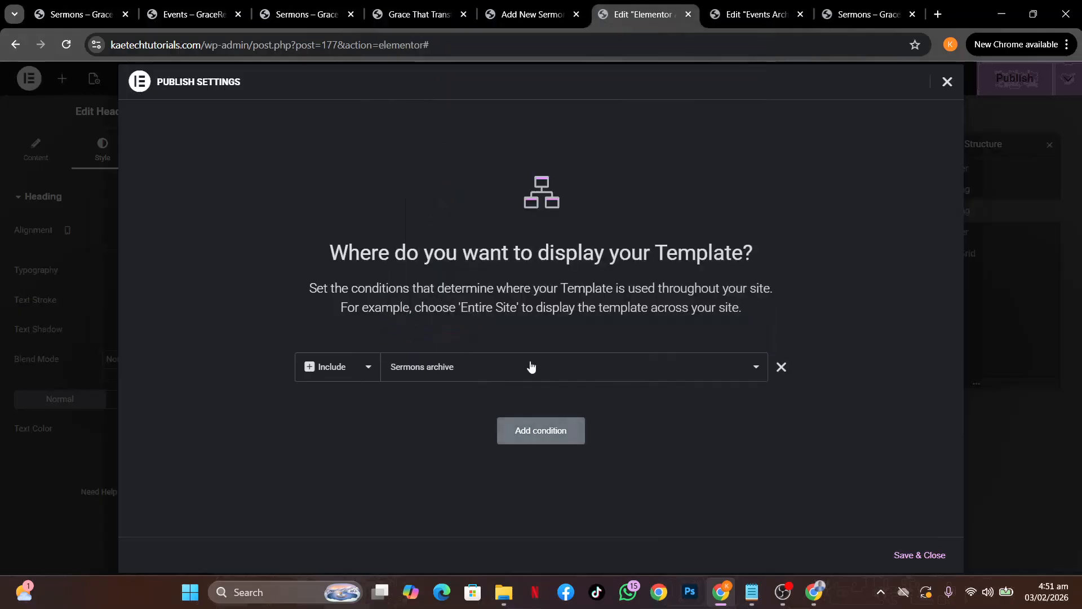
left_click(930, 555)
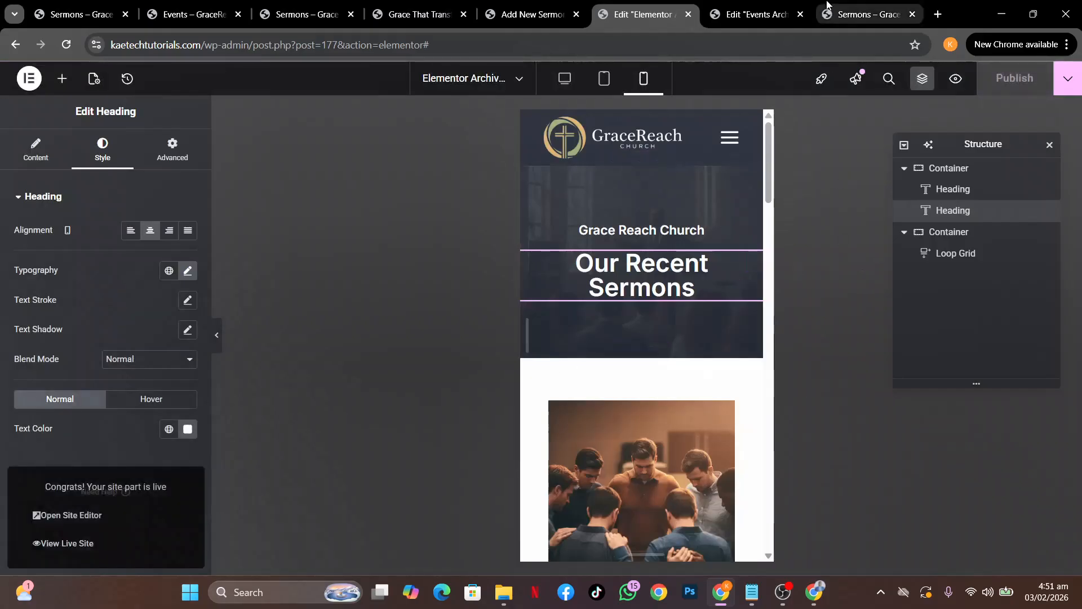
Reload the live Sermons page and review its hero, sermon entries and footer with the new template applied.
left_click(854, 13)
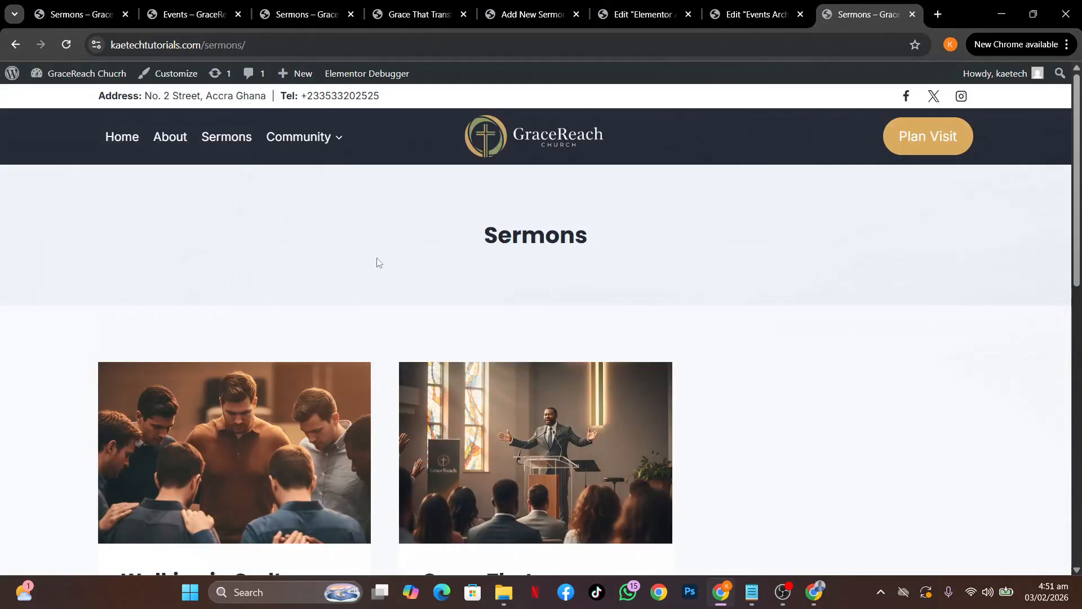
left_click(63, 46)
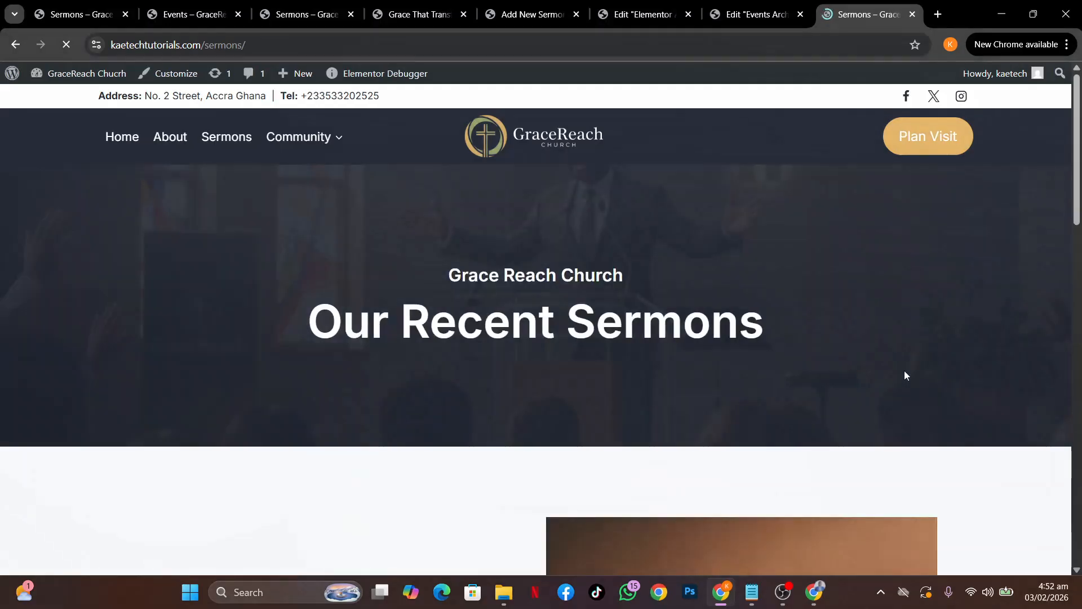
scroll(905, 371, "down", 20)
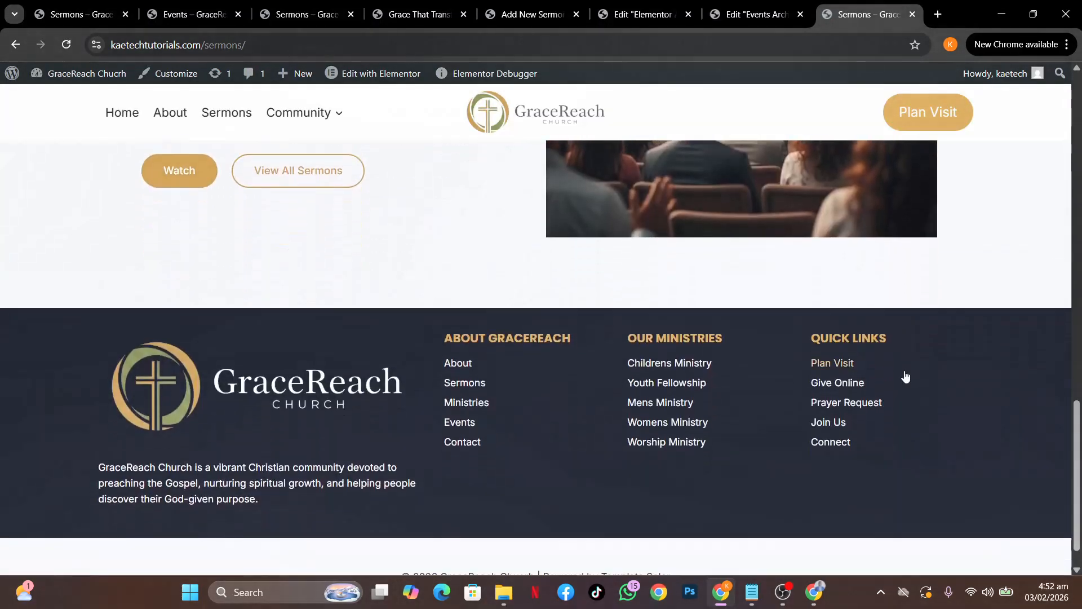
scroll(906, 376, "up", 10)
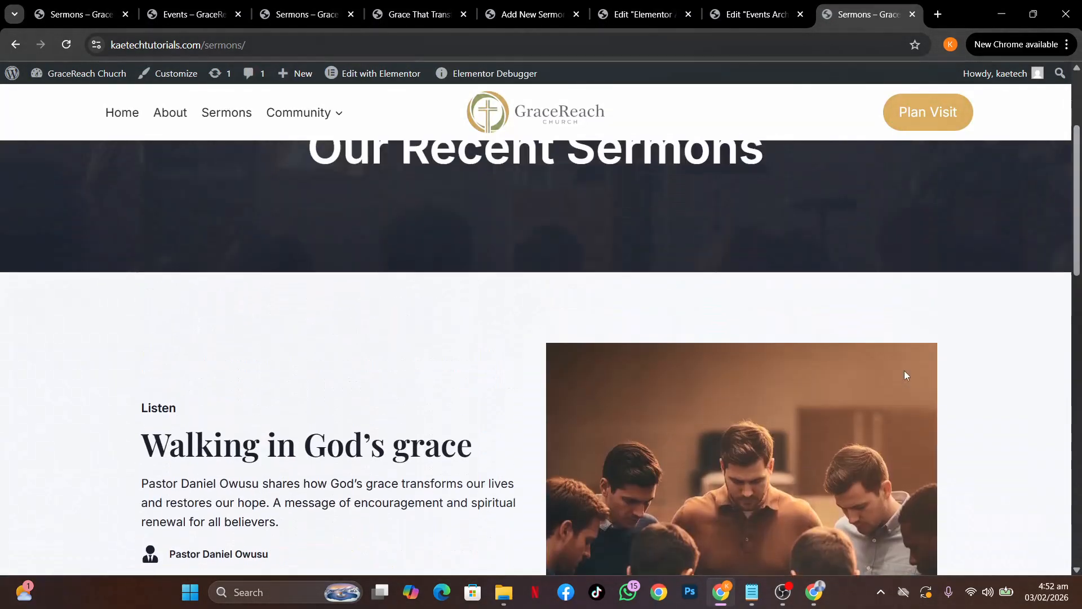
scroll(905, 375, "up", 3)
scroll(906, 375, "down", 5)
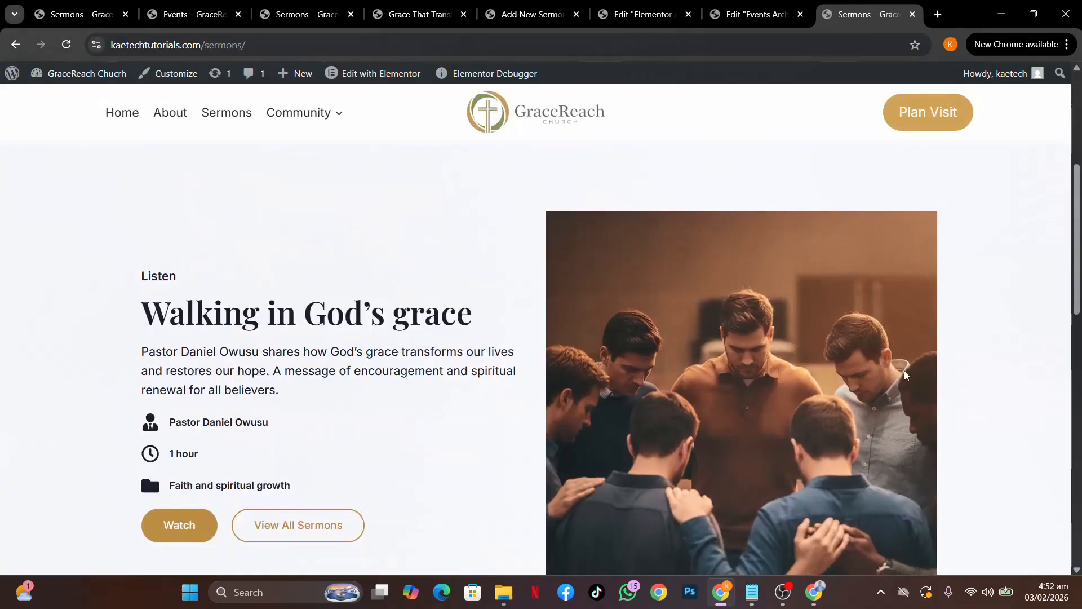
scroll(897, 359, "down", 9)
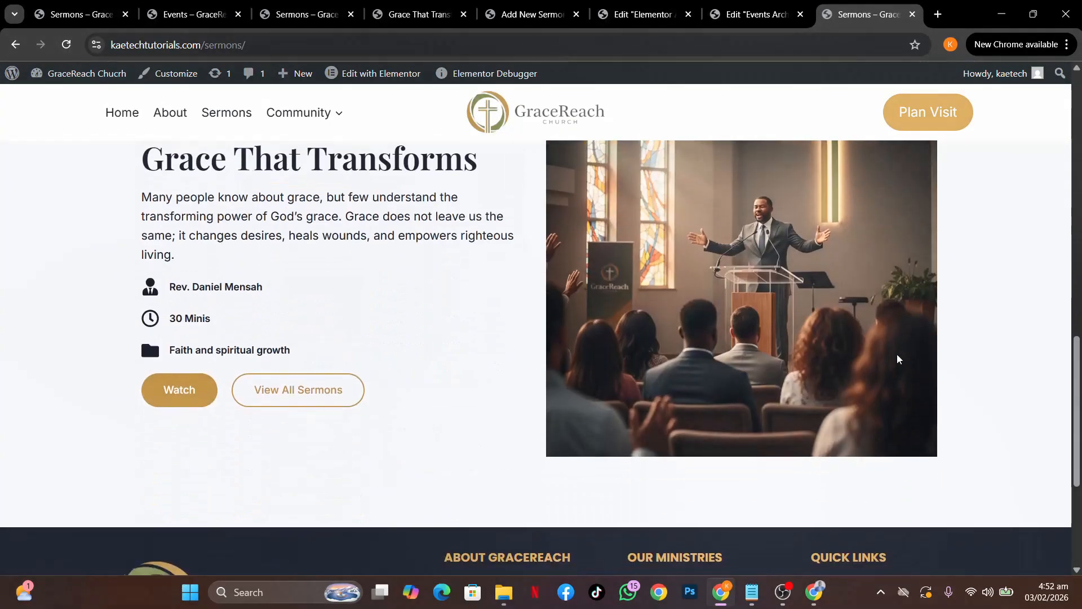
scroll(897, 354, "up", 15)
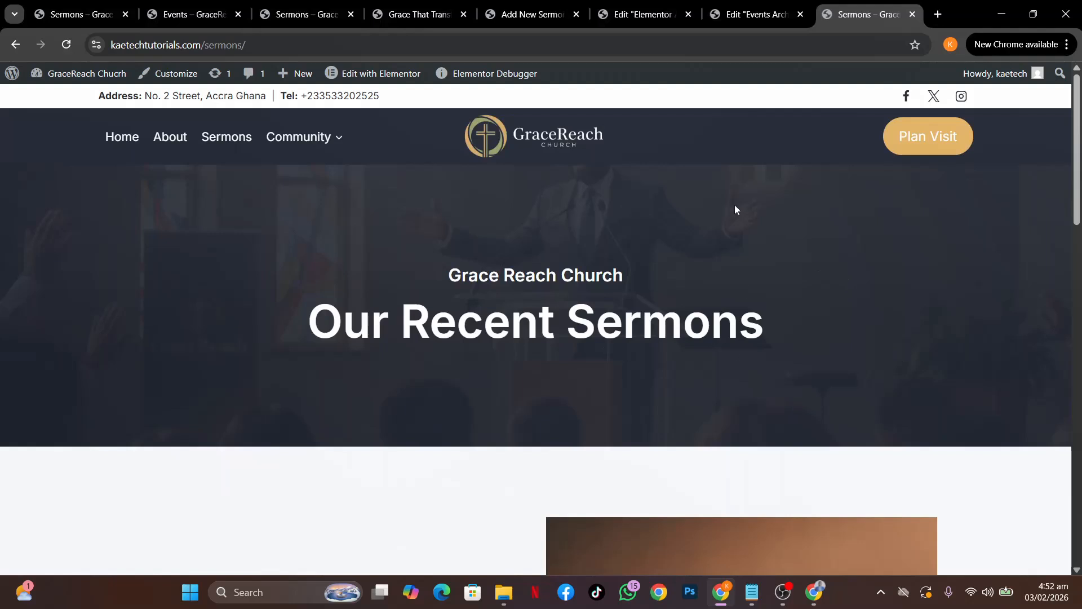
Review the live Events archive page and open the "Prayer and worship night" event from its card.
left_click(281, 168)
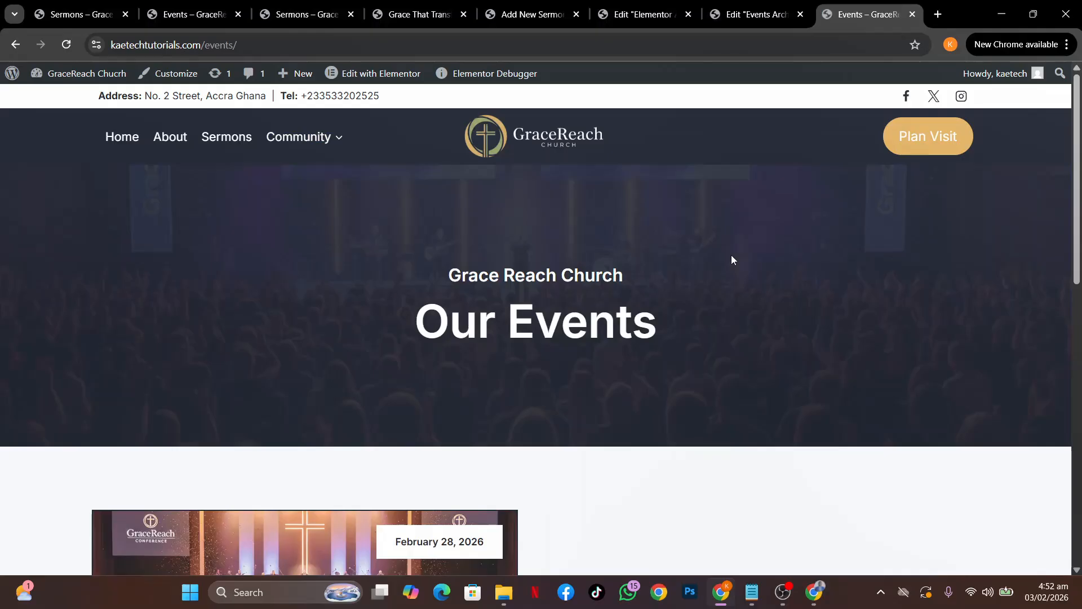
scroll(732, 255, "down", 10)
scroll(732, 255, "up", 10)
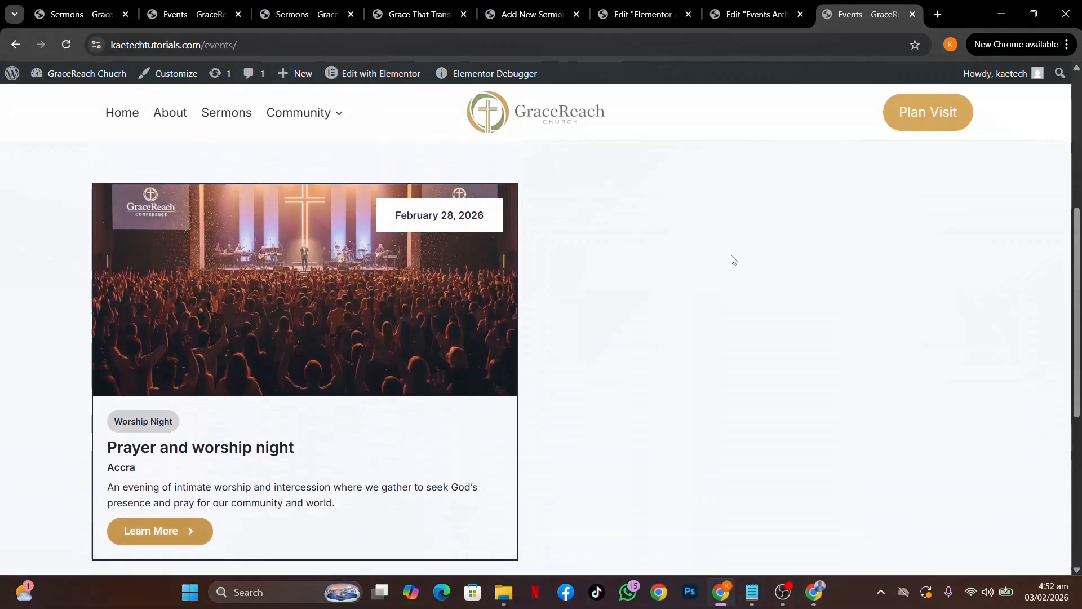
scroll(732, 257, "down", 8)
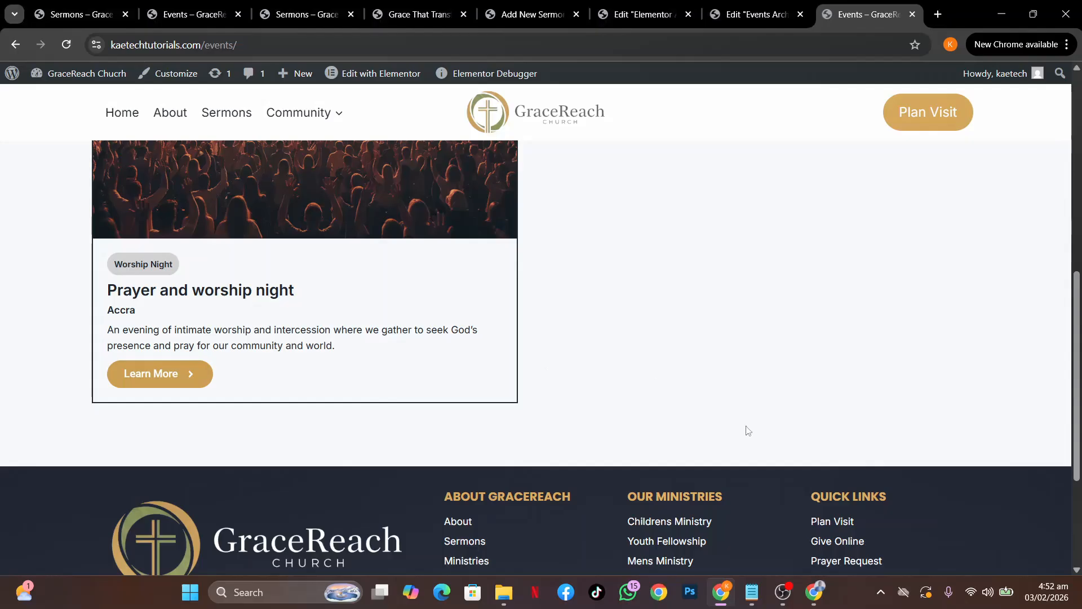
left_click(183, 377)
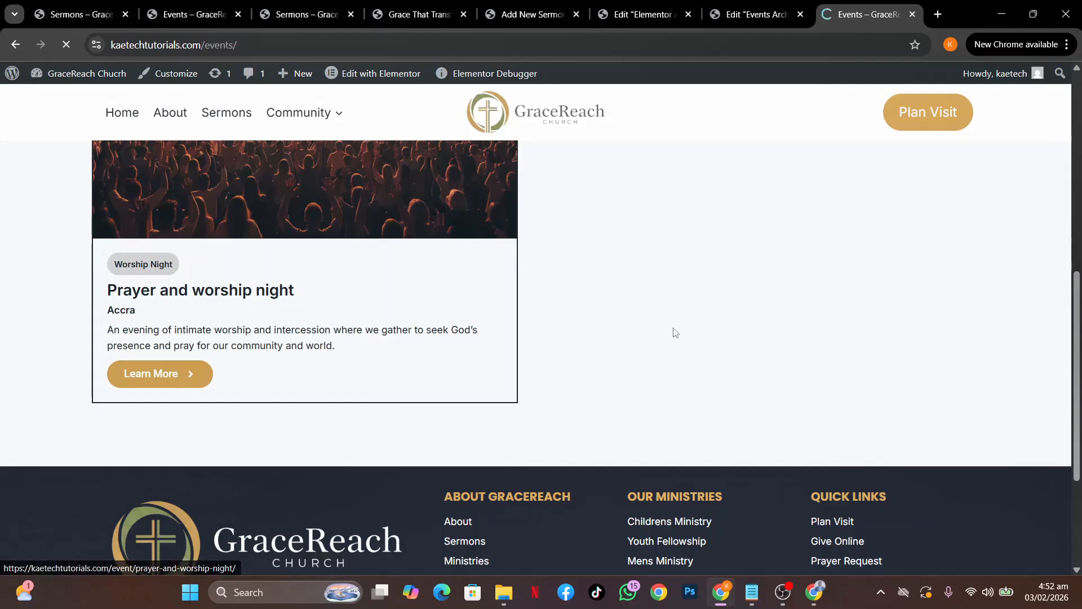
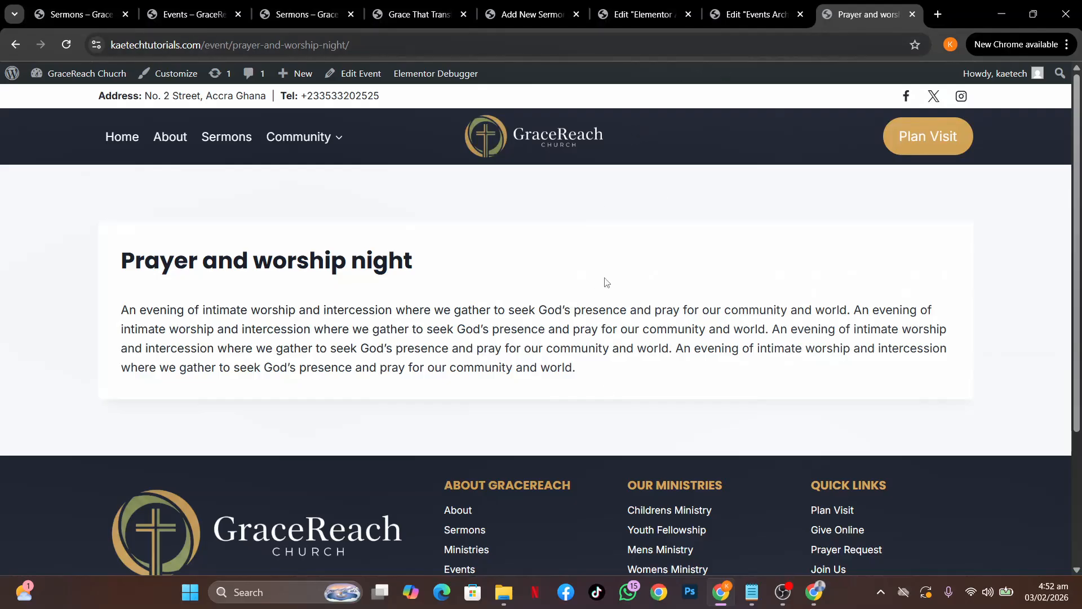
Open the "Prayer and worship night" event on the reference church site and examine its single-event layout.
left_click(285, 9)
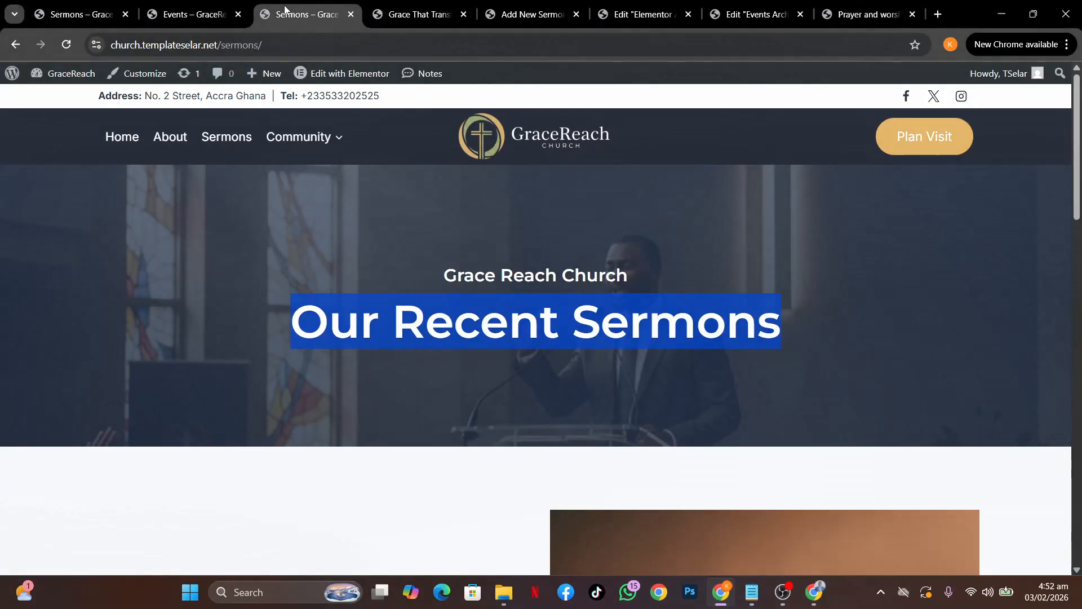
left_click(194, 12)
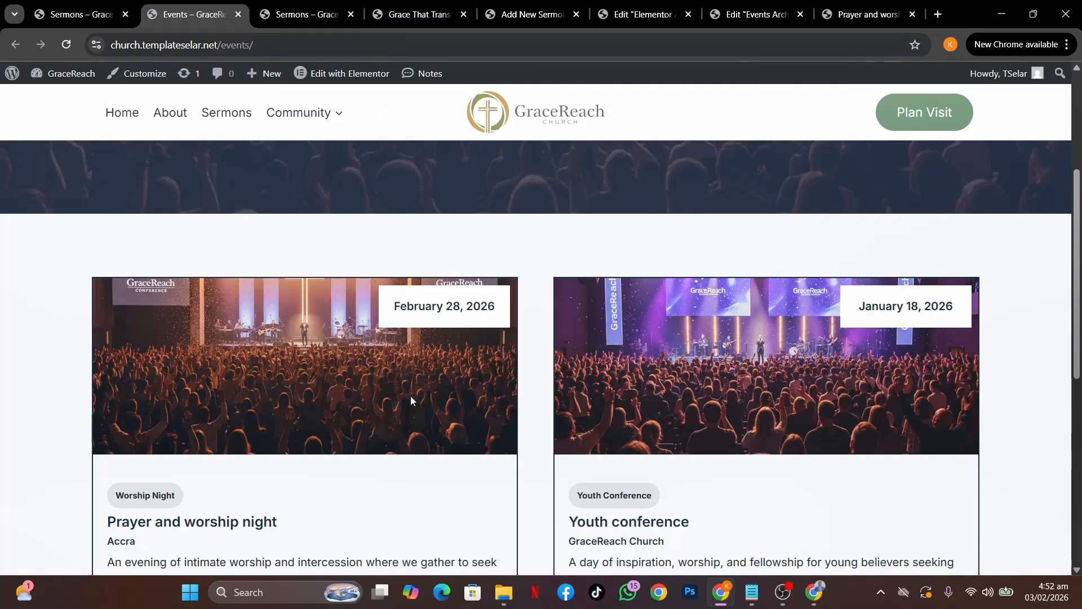
scroll(411, 396, "down", 5)
left_click(163, 326)
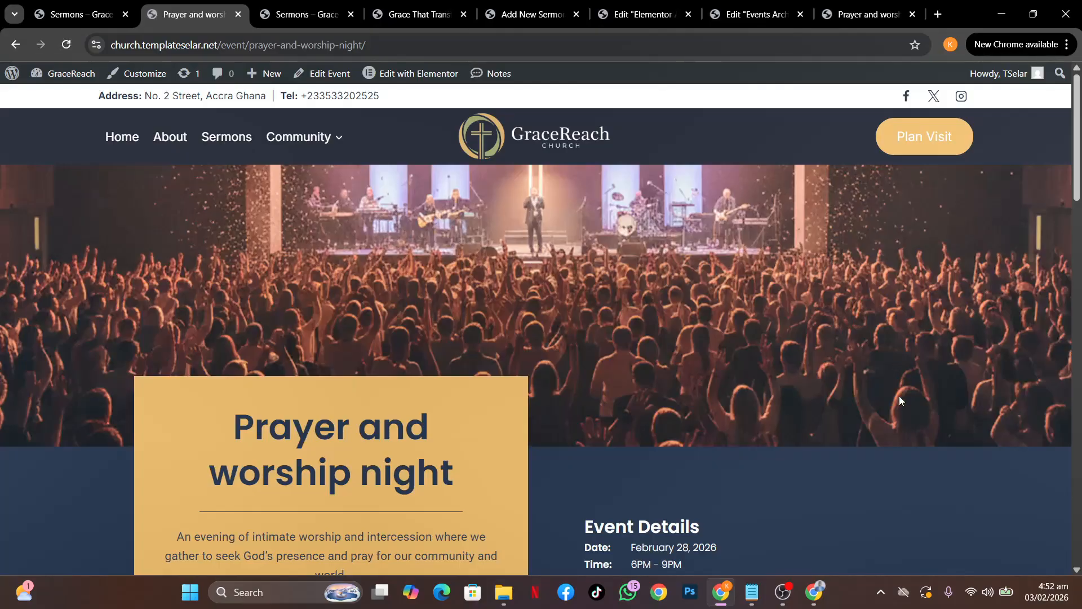
scroll(899, 401, "down", 18)
scroll(900, 401, "up", 8)
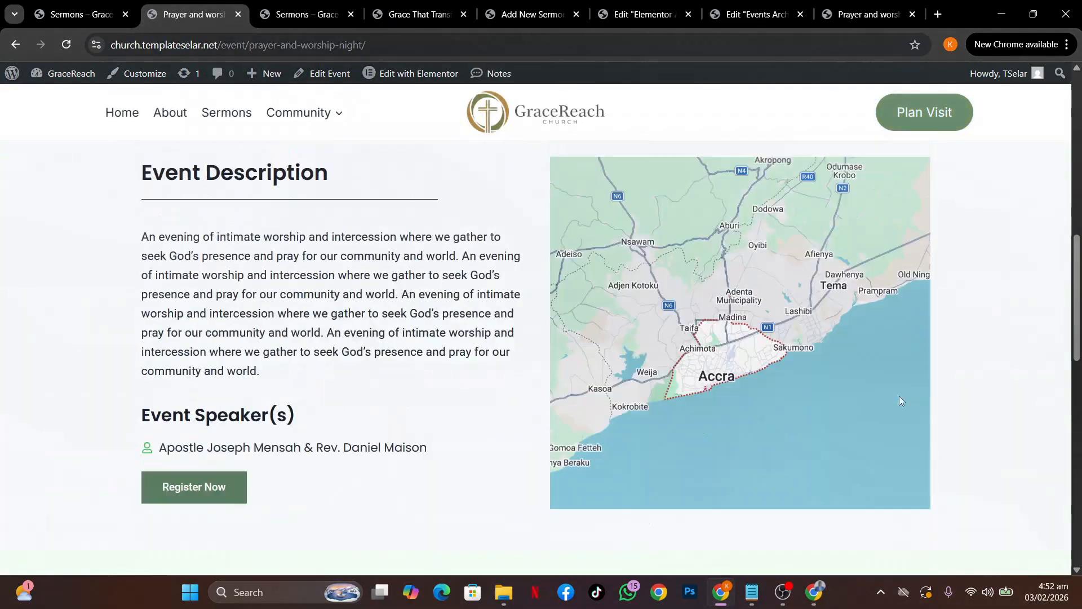
scroll(900, 400, "up", 12)
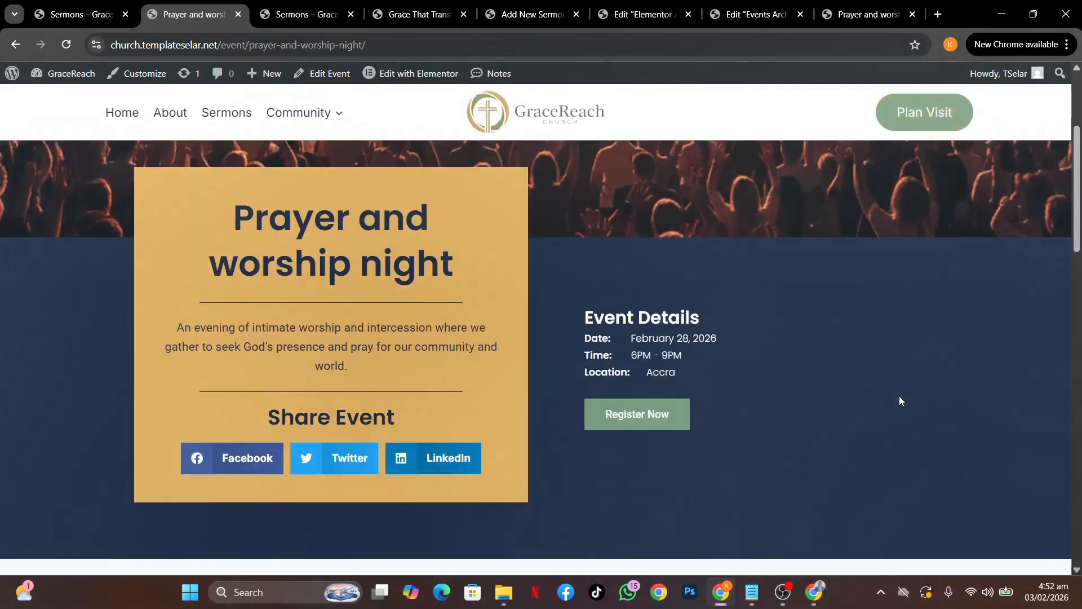
scroll(899, 401, "up", 2)
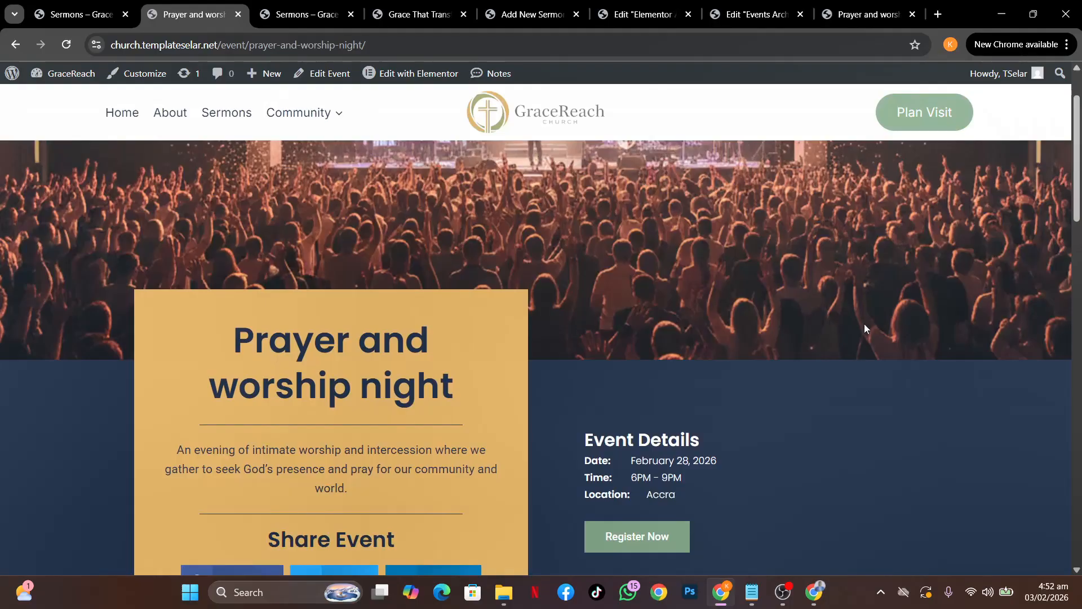
scroll(865, 323, "up", 2)
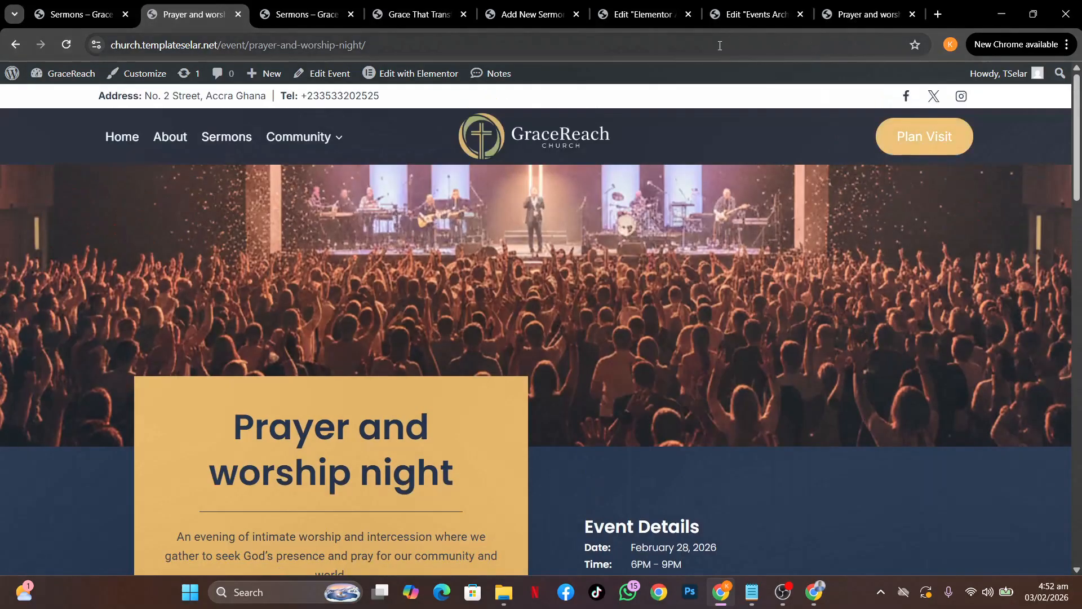
Close the Events Archive editor and start a blank Single Post template from the Theme Builder, dismissing the block library.
left_click(752, 16)
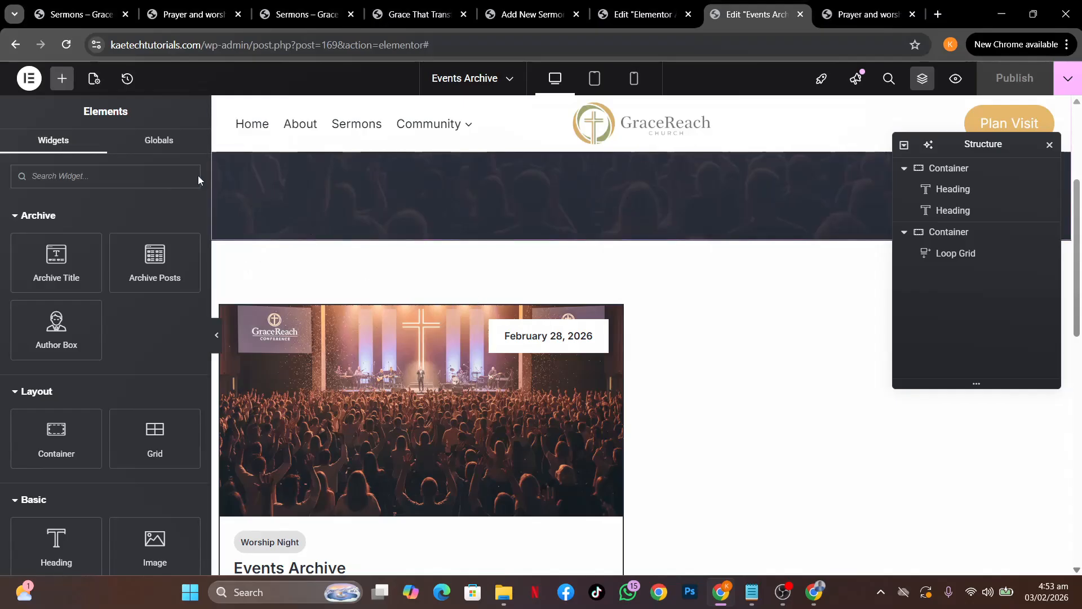
left_click(801, 14)
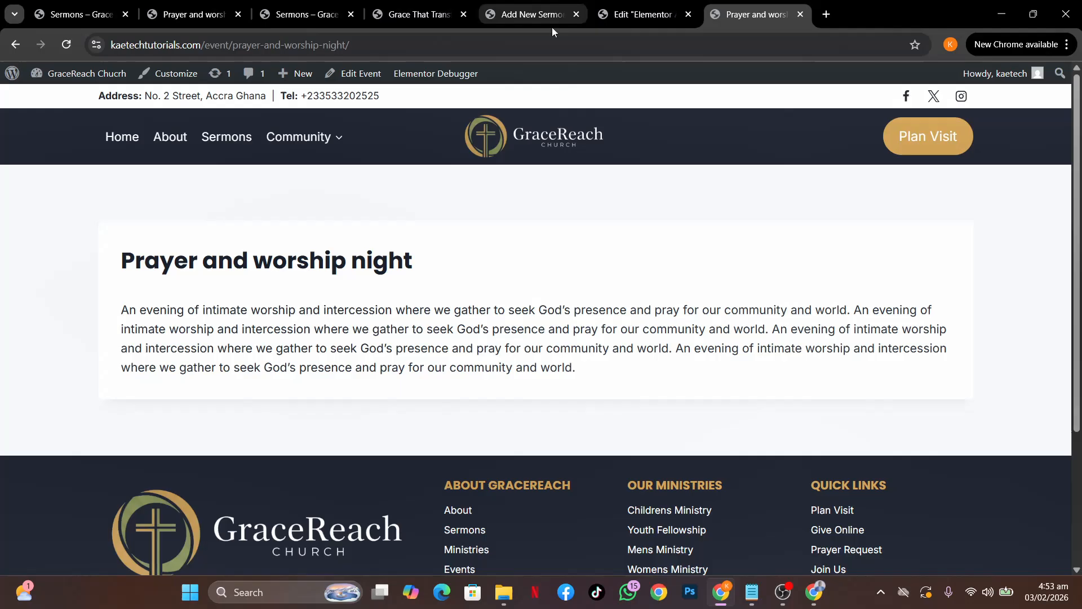
left_click(634, 17)
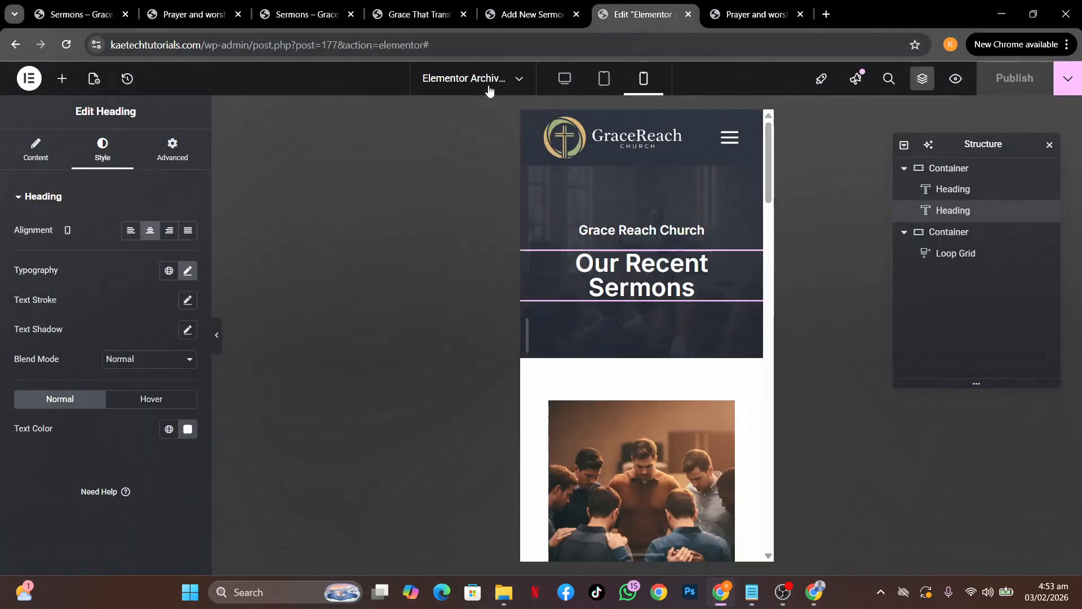
left_click(29, 79)
left_click(73, 141)
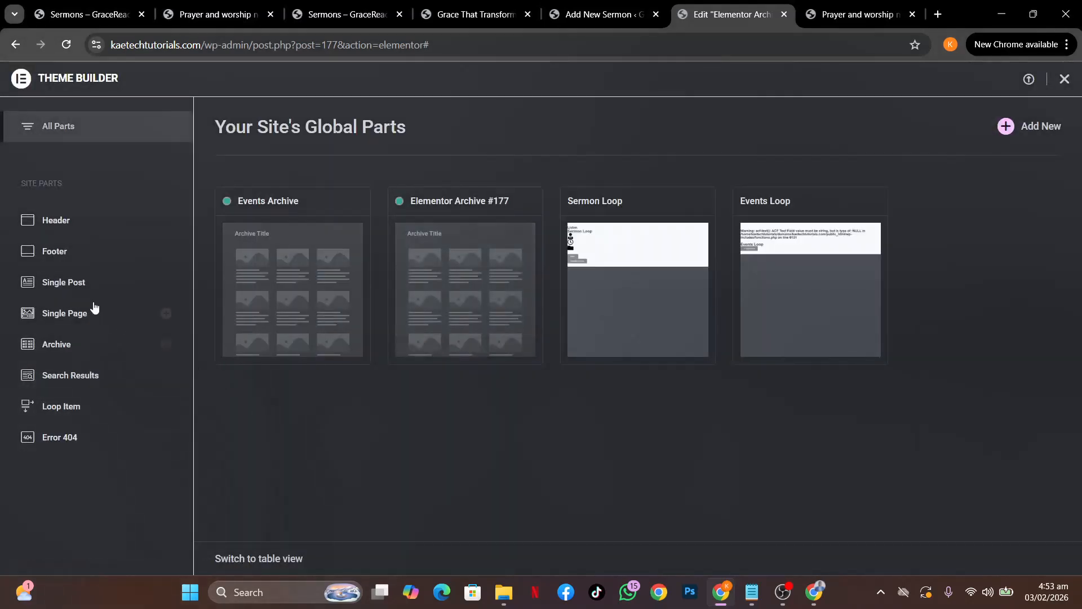
left_click(86, 286)
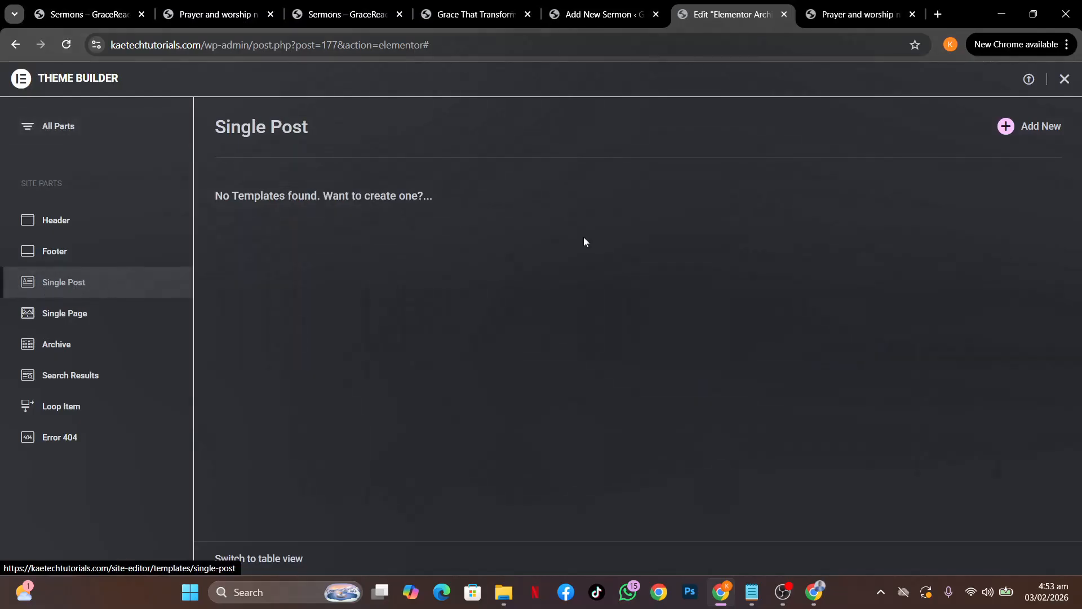
left_click(1049, 128)
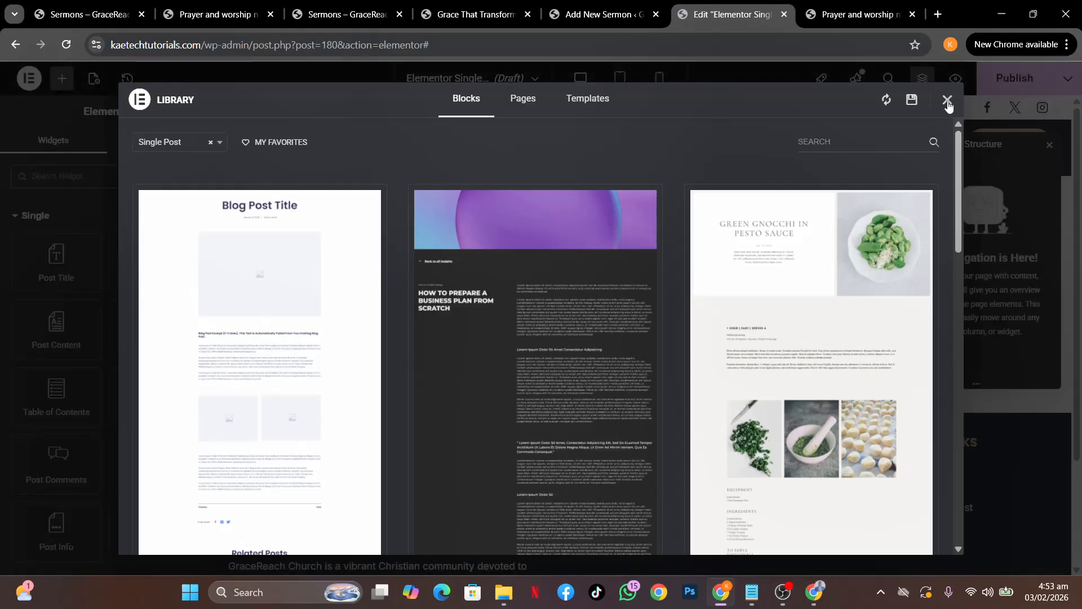
left_click(947, 102)
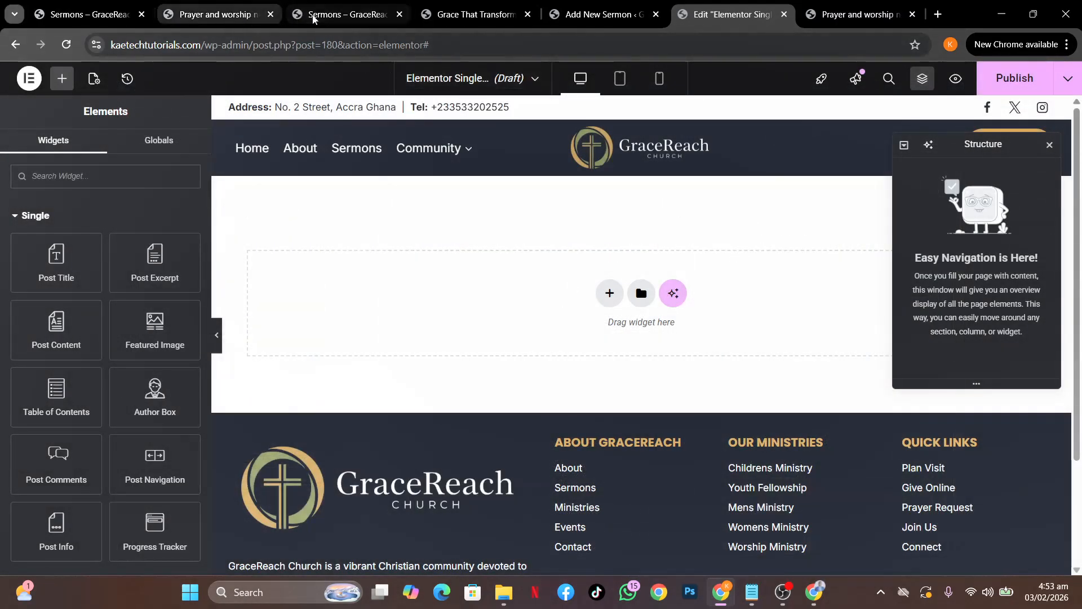
Examine the hero image, title card, share buttons and Event Details section of the reference event page again.
left_click(222, 20)
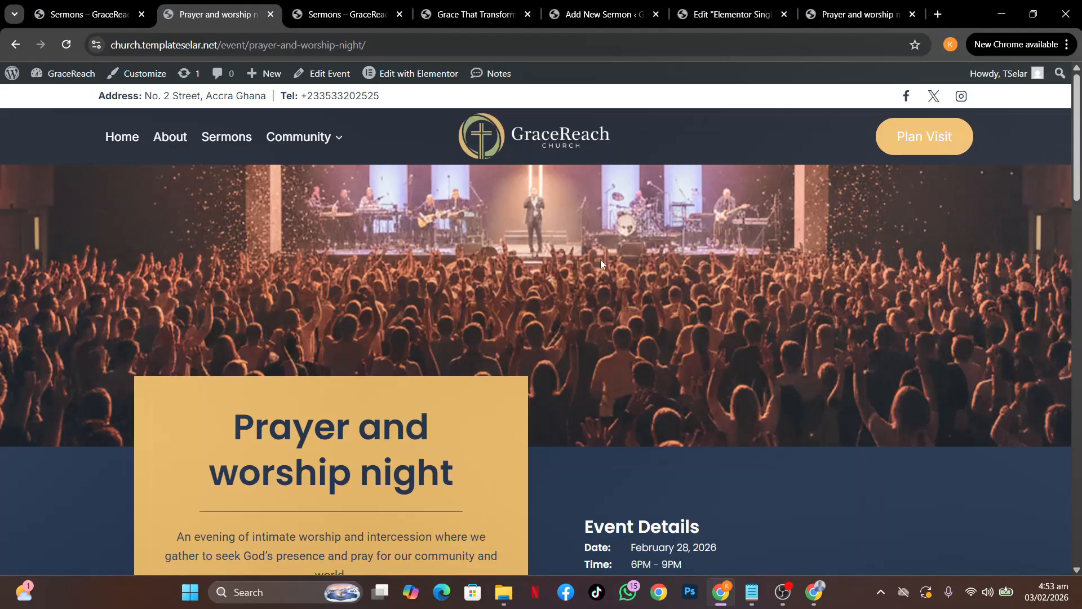
scroll(605, 294, "down", 2)
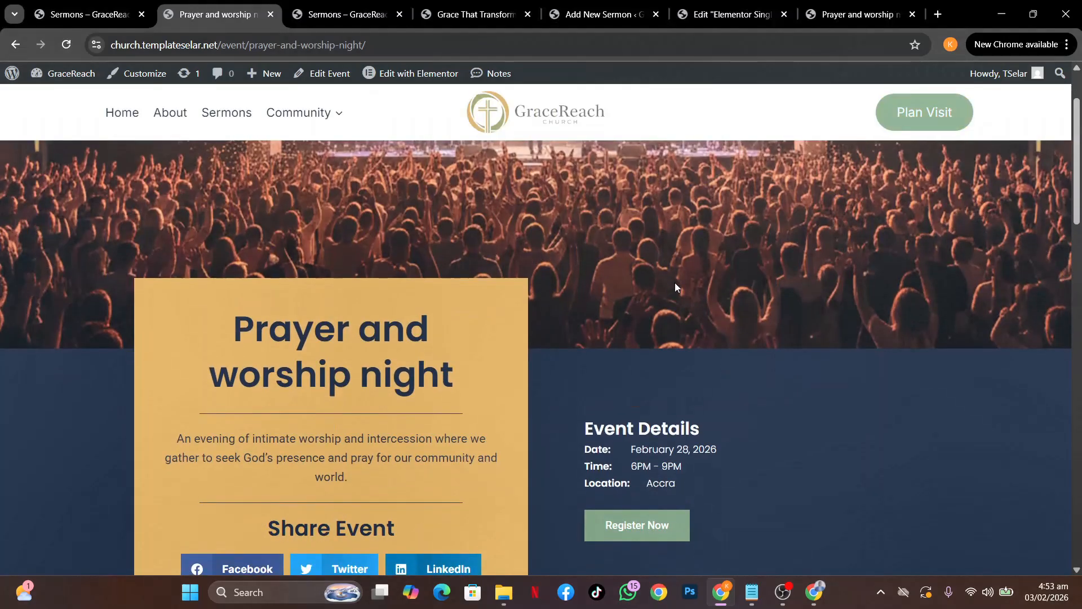
scroll(675, 283, "down", 3)
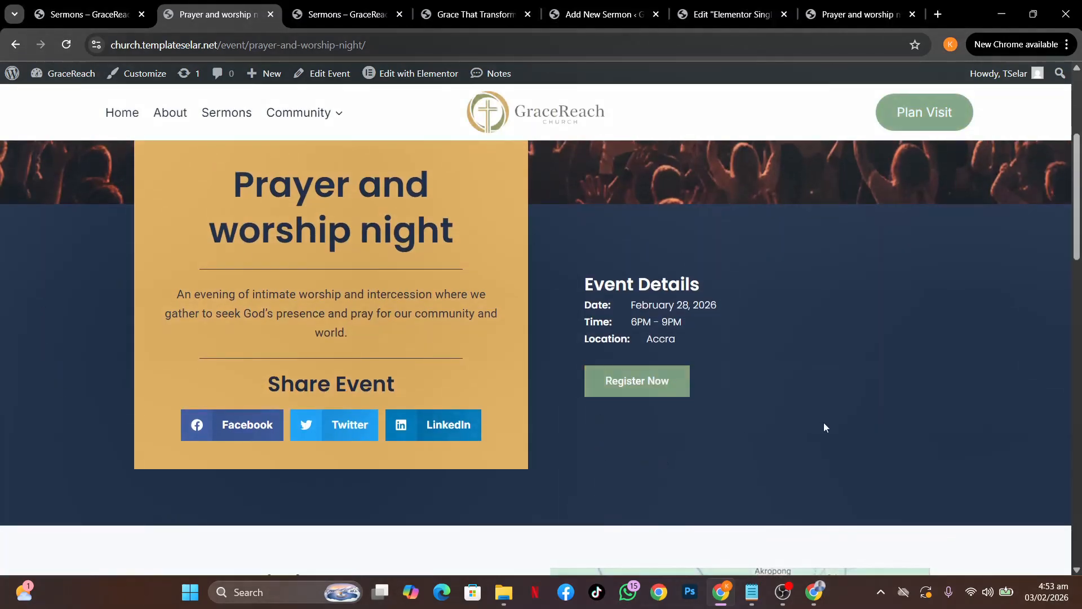
scroll(804, 425, "down", 2)
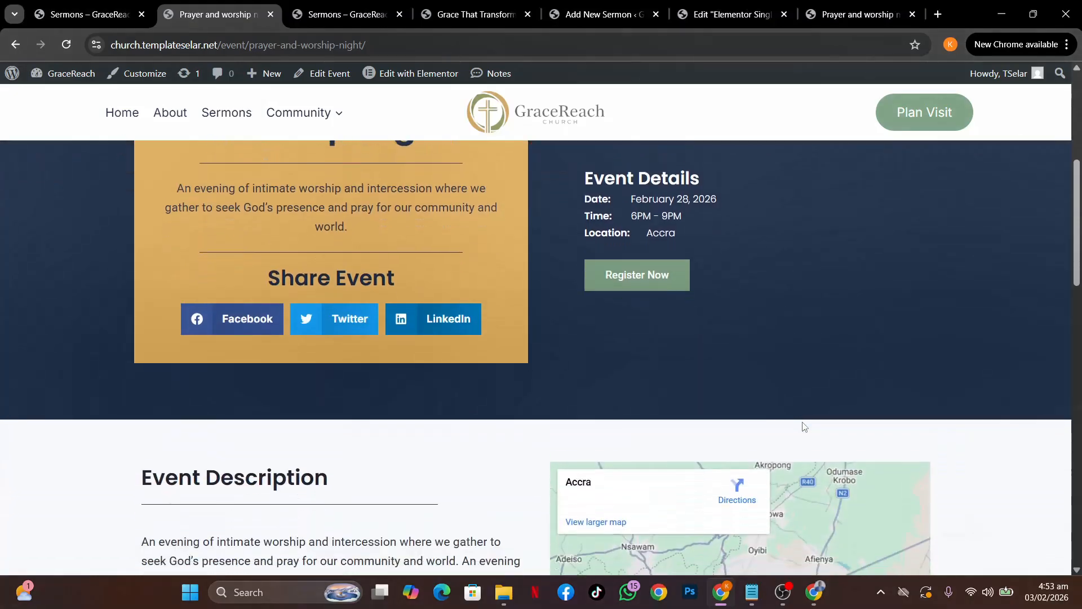
Examine the reference event page's Event Details, Event Description, location map, speaker and Related Events sections.
scroll(803, 425, "up", 1)
scroll(803, 427, "up", 1)
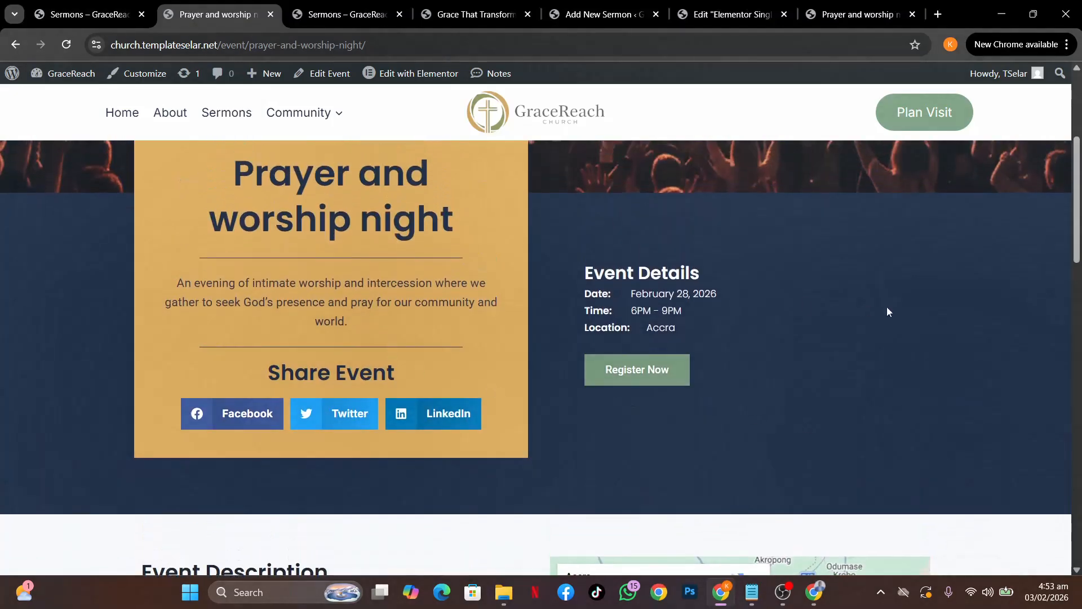
scroll(851, 402, "up", 3)
scroll(851, 403, "down", 2)
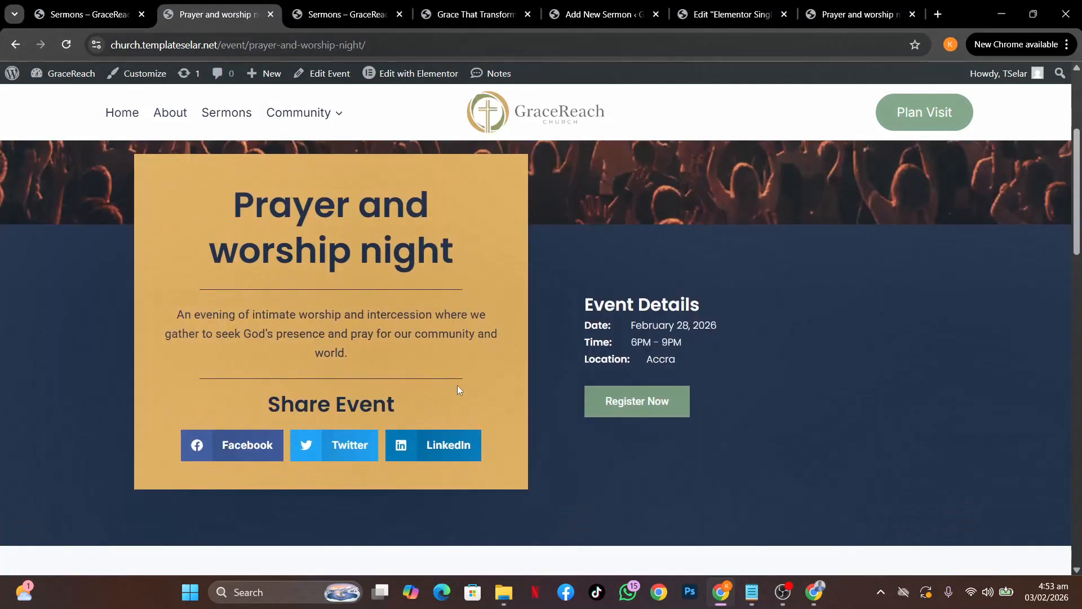
scroll(746, 477, "down", 7)
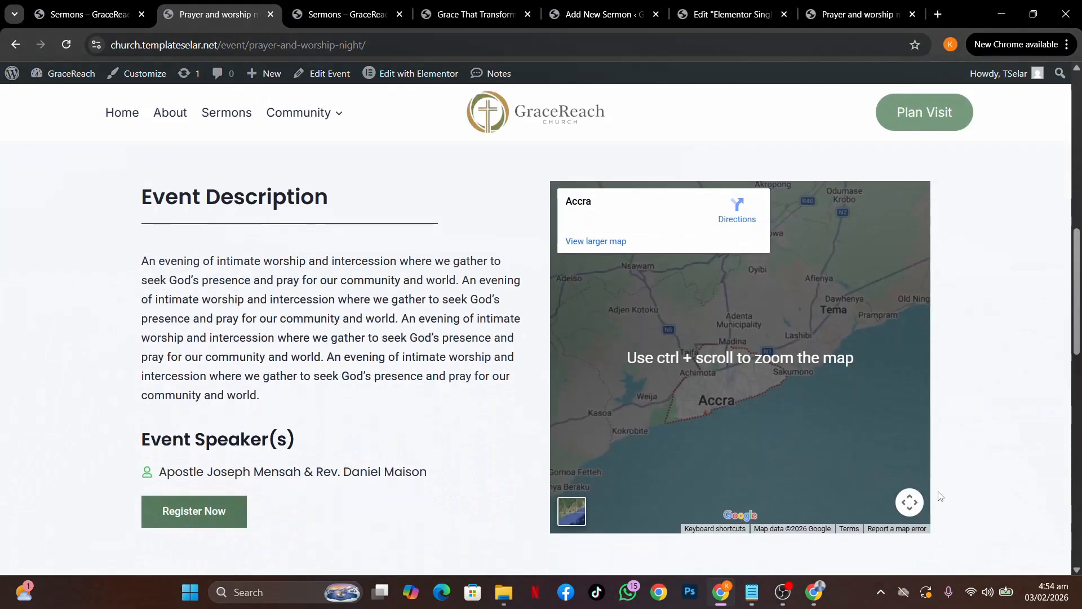
scroll(984, 461, "down", 9)
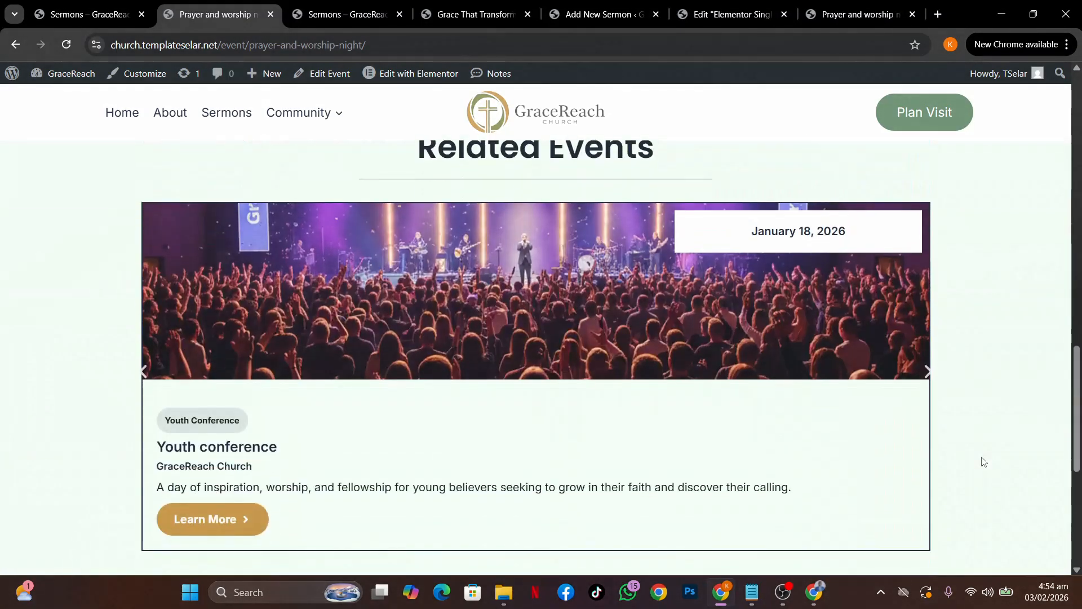
scroll(1026, 344, "up", 3)
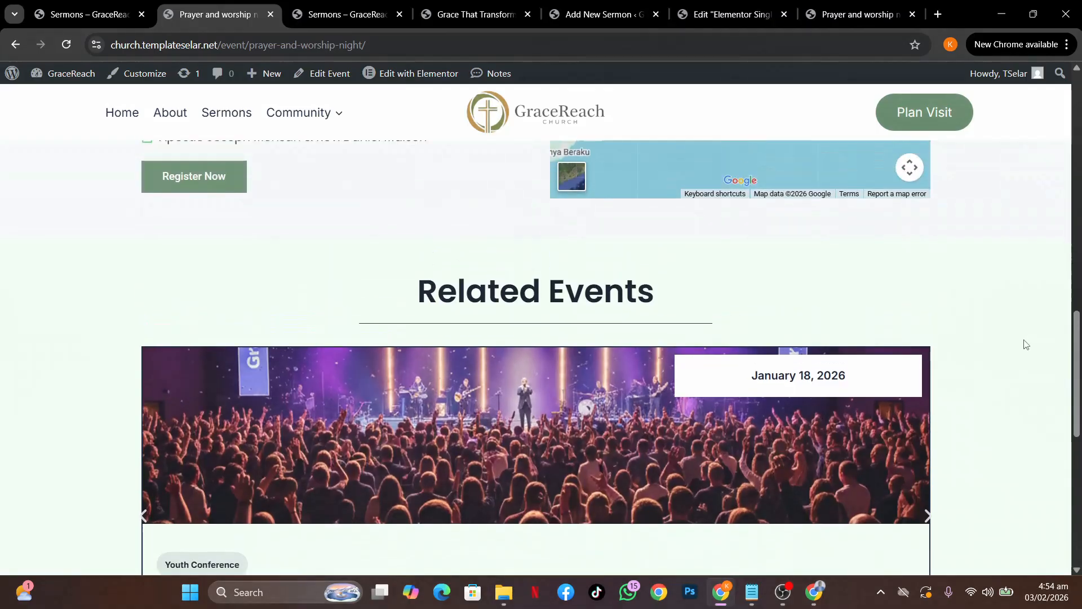
Return to the blank single post template and add a single-column flexbox container with a 400 px minimum height.
left_click(741, 9)
left_click(609, 293)
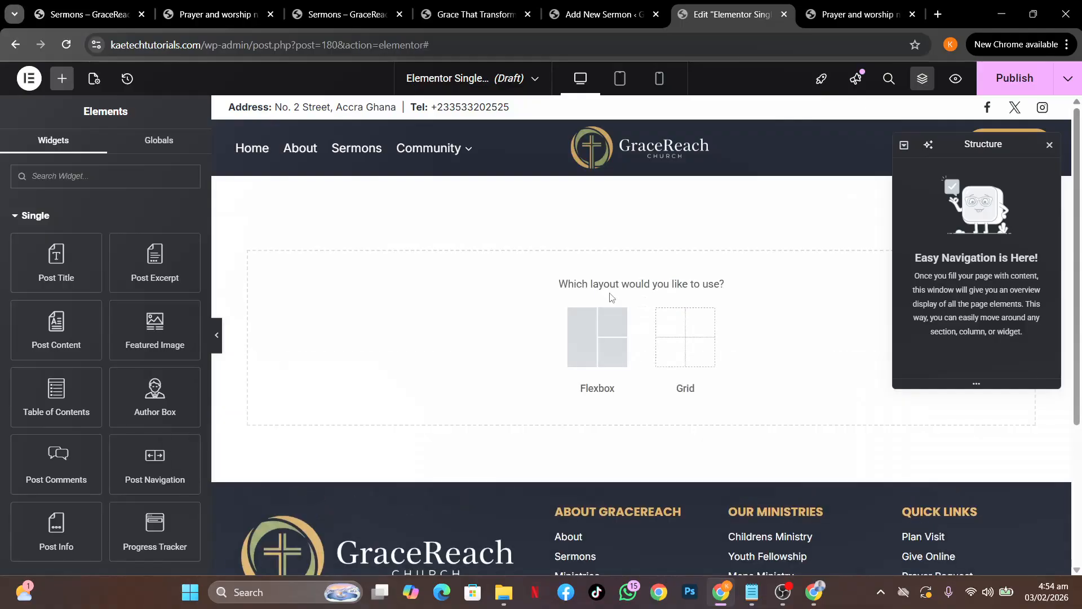
left_click(594, 341)
left_click(448, 325)
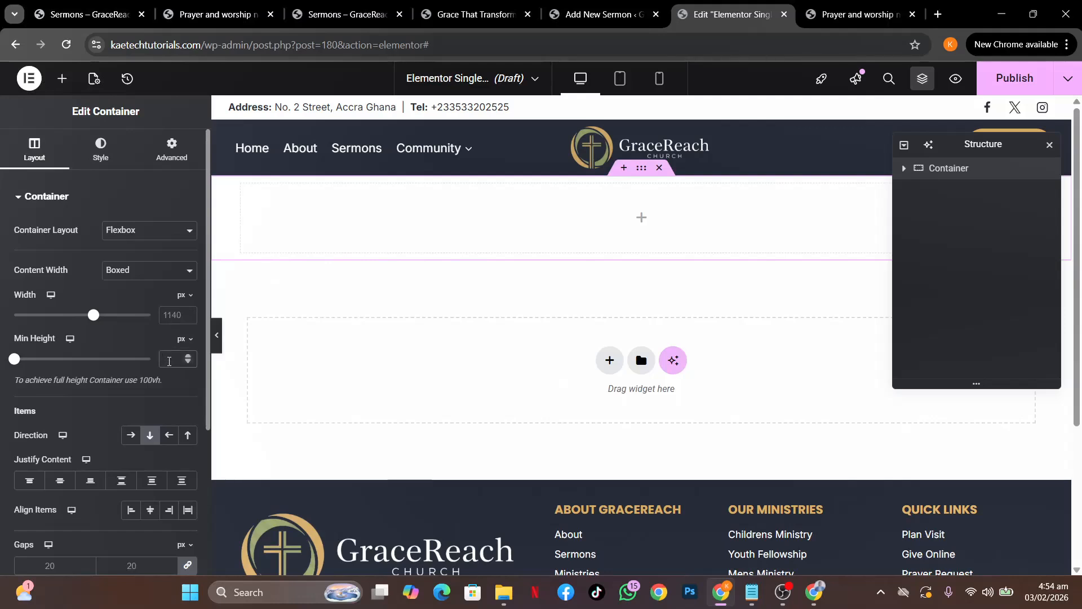
left_click(169, 359)
type("400")
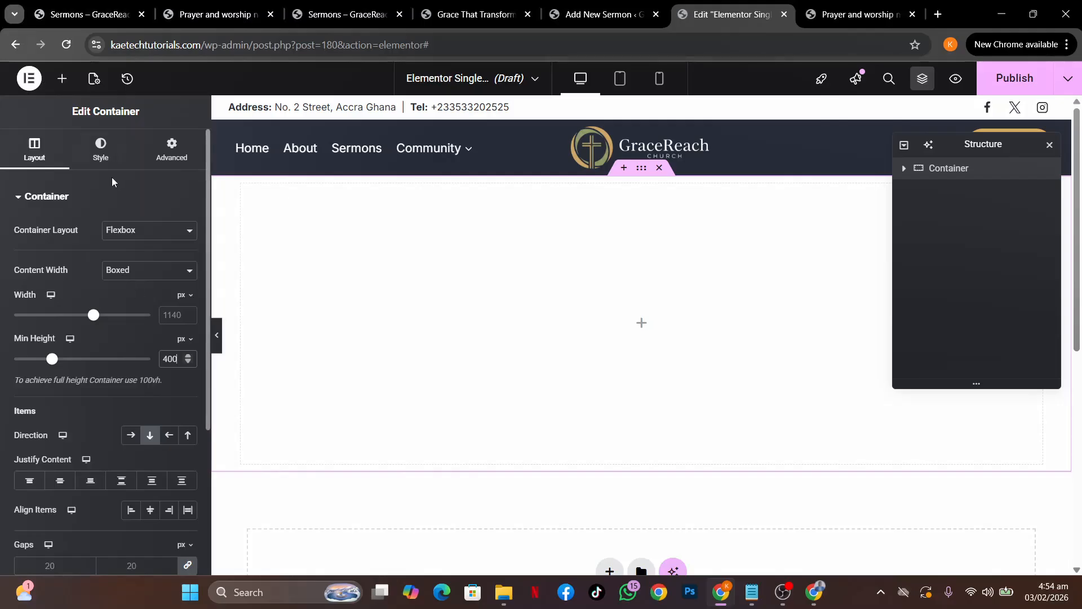
Give the container a classic background whose image is taken dynamically from the post's Featured Image.
left_click(102, 161)
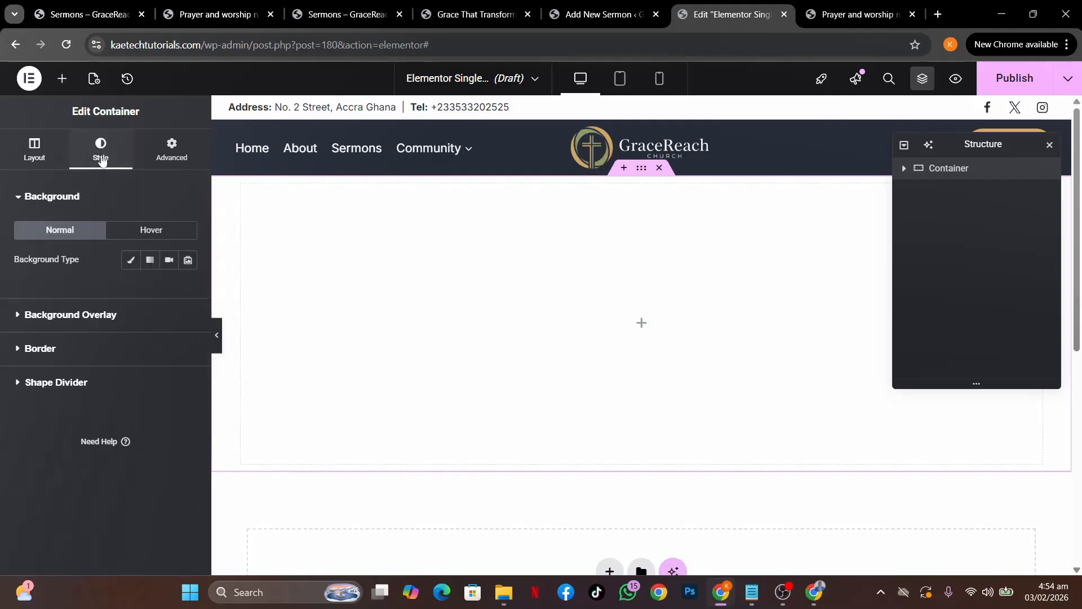
left_click(132, 265)
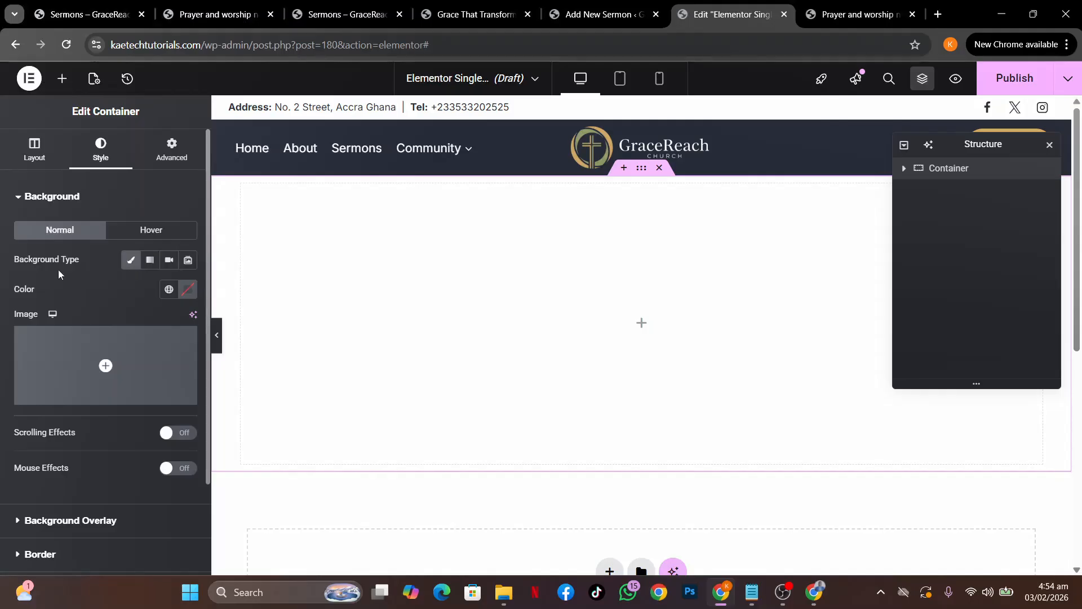
mouse_move(161, 376)
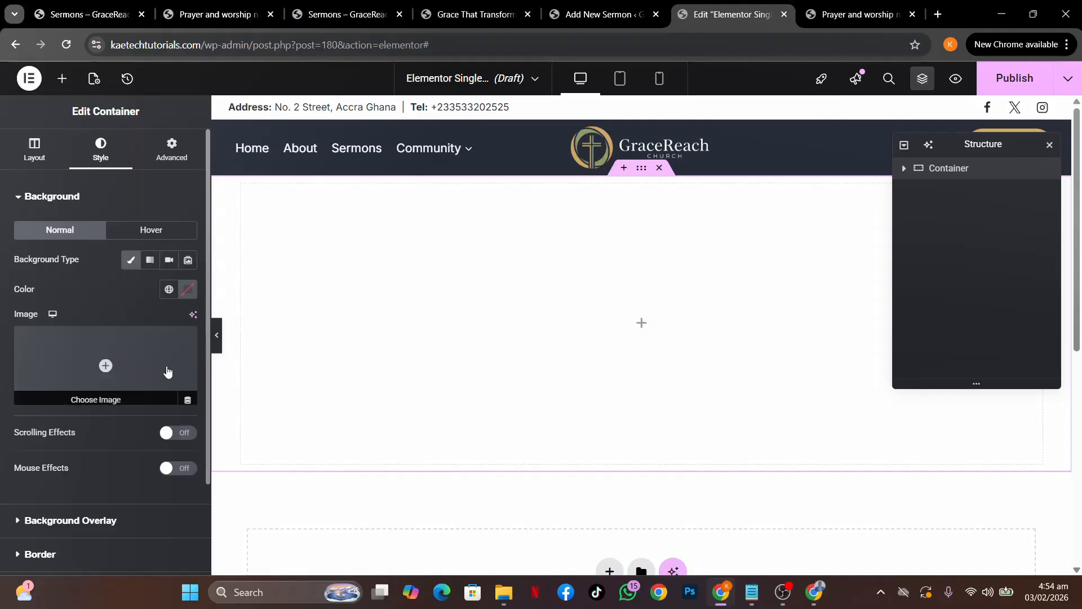
left_click(188, 396)
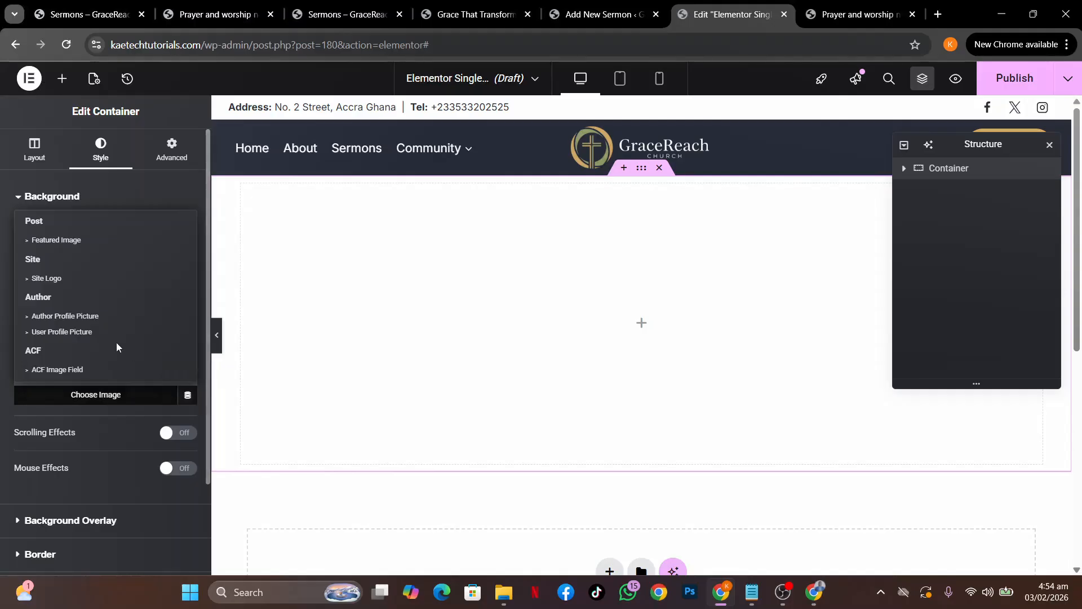
left_click(70, 242)
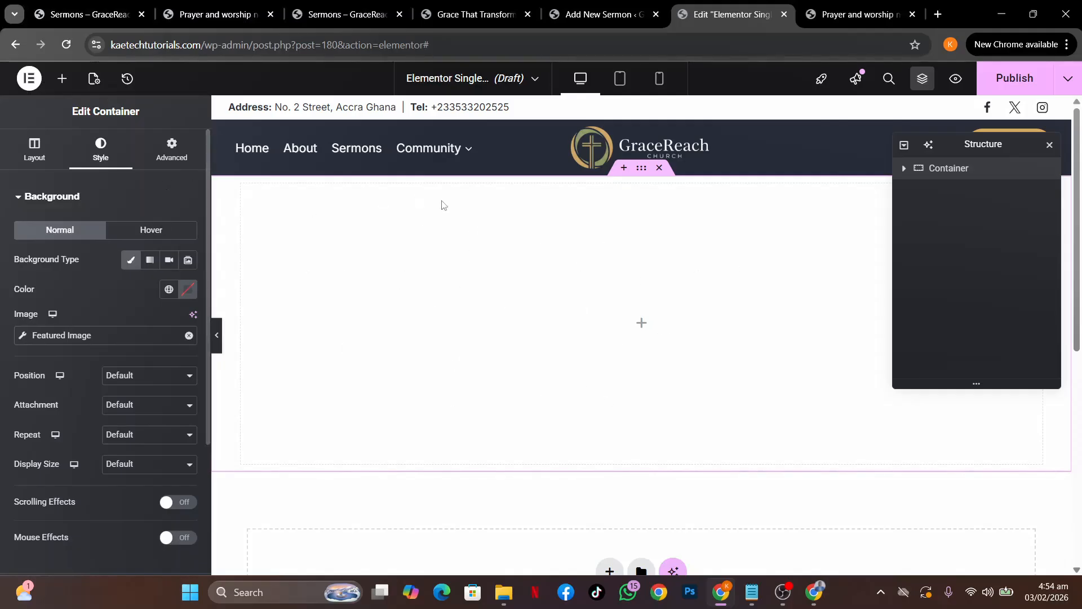
Rename the template as "Single Event Page" in its general settings.
left_click(93, 80)
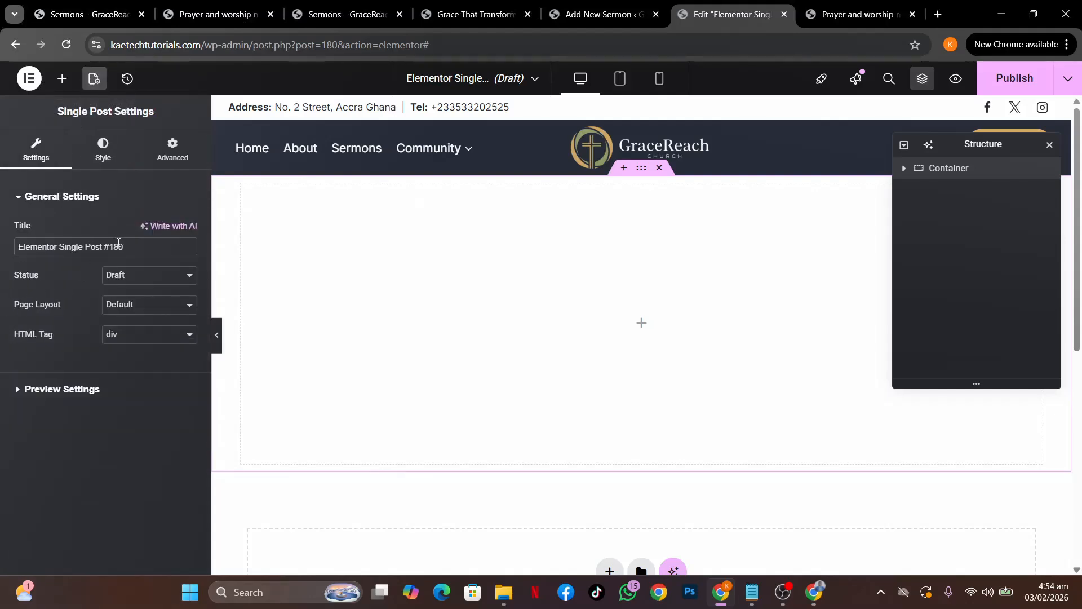
left_click_drag(118, 243, 0, 231)
type("Si")
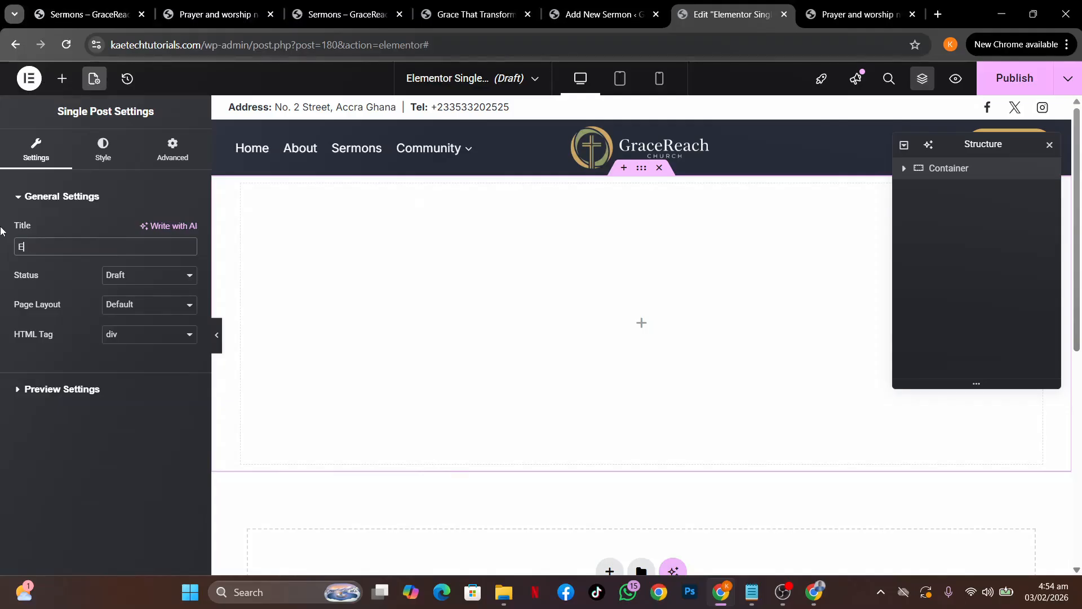
type("n")
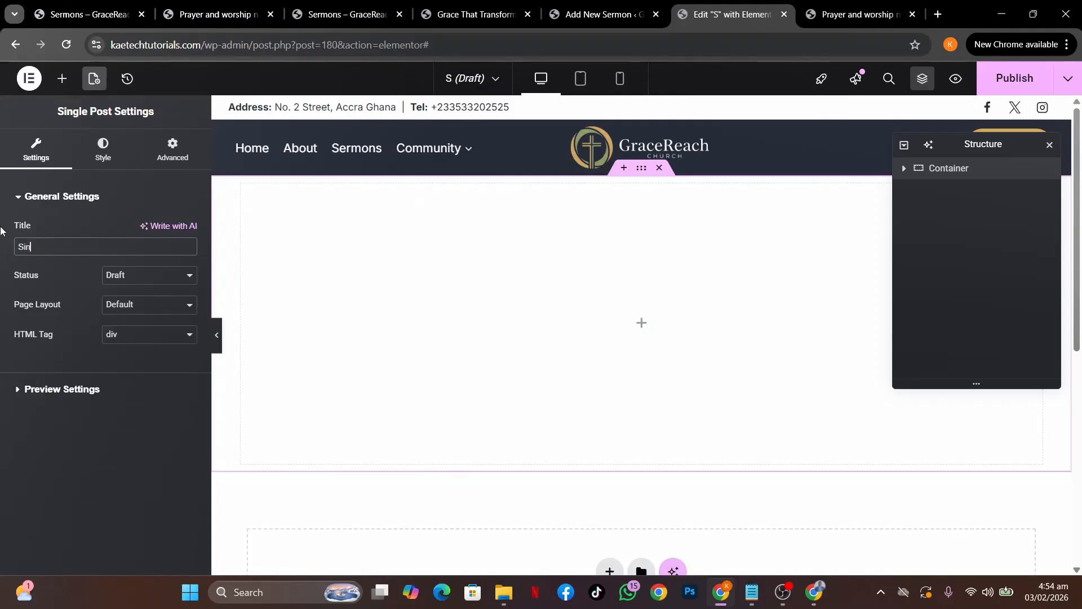
type("gle Event ")
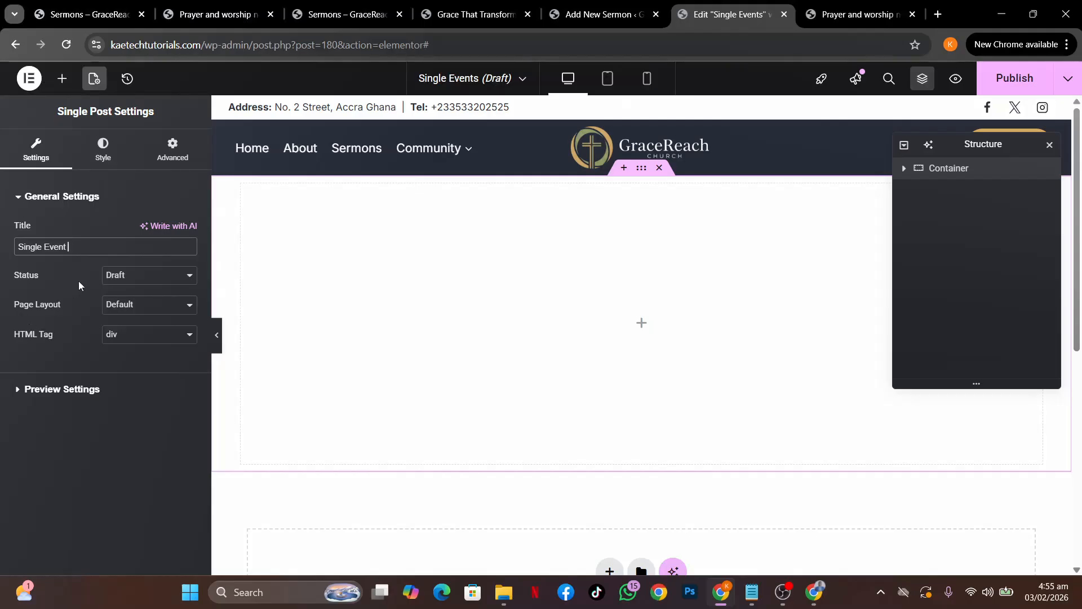
type("Page")
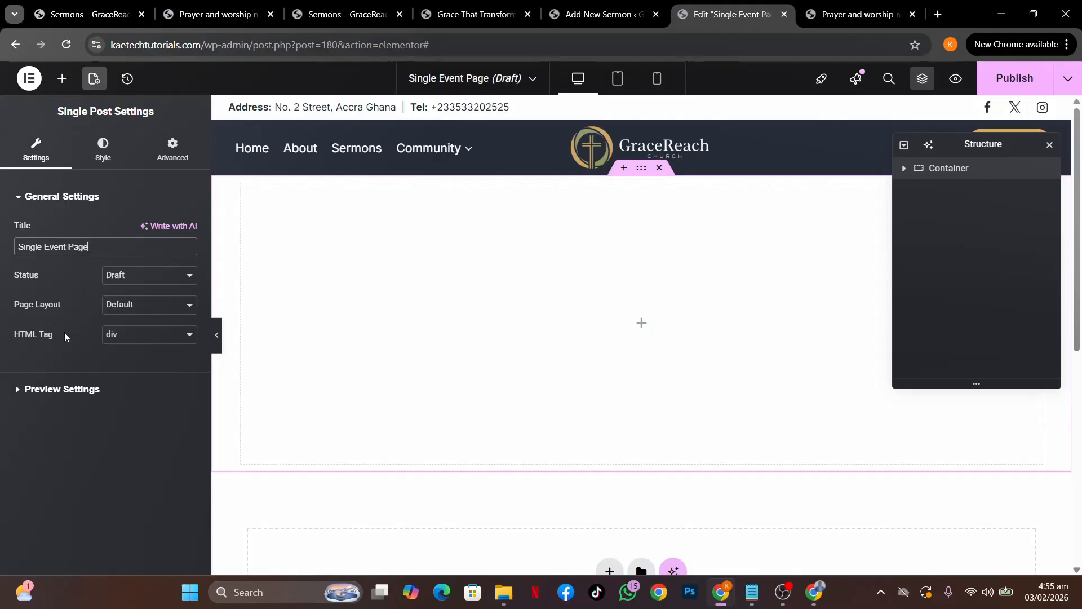
Set the template's dynamic content preview to Event and apply it.
left_click(73, 384)
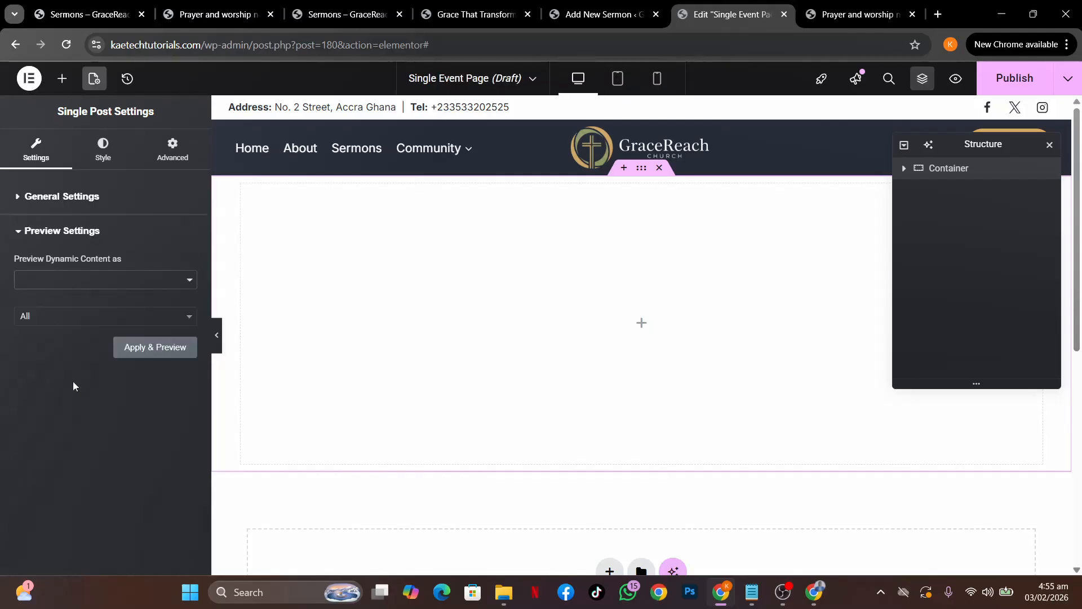
left_click(119, 282)
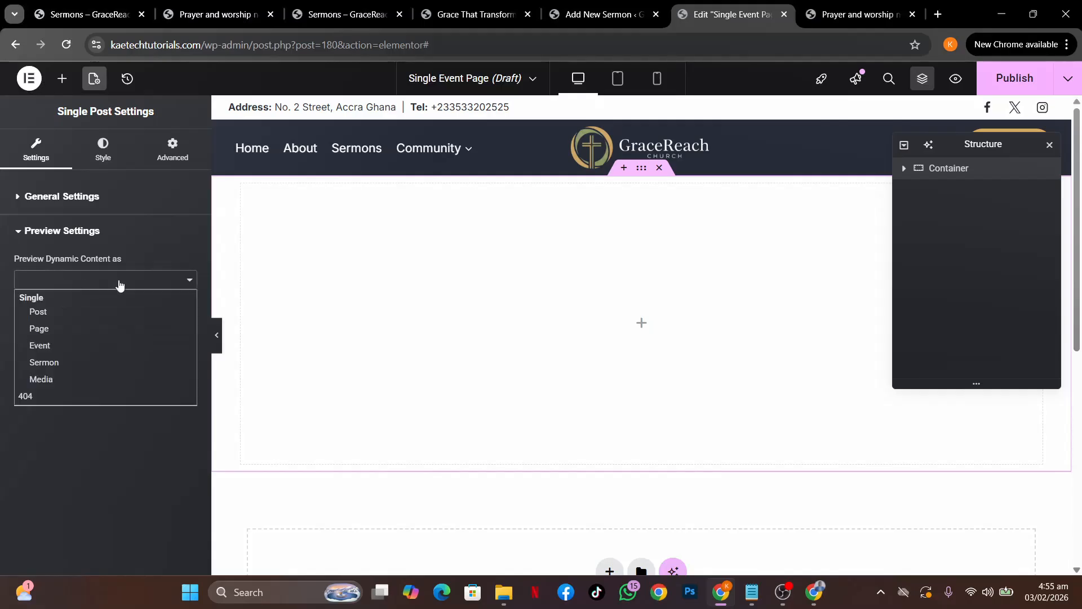
left_click(41, 346)
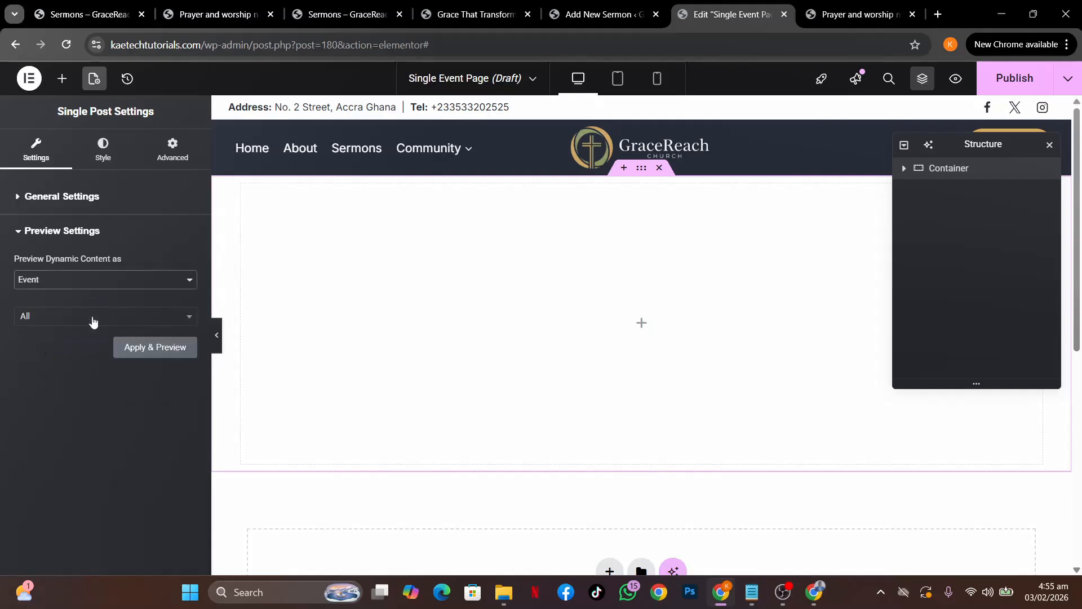
left_click(152, 347)
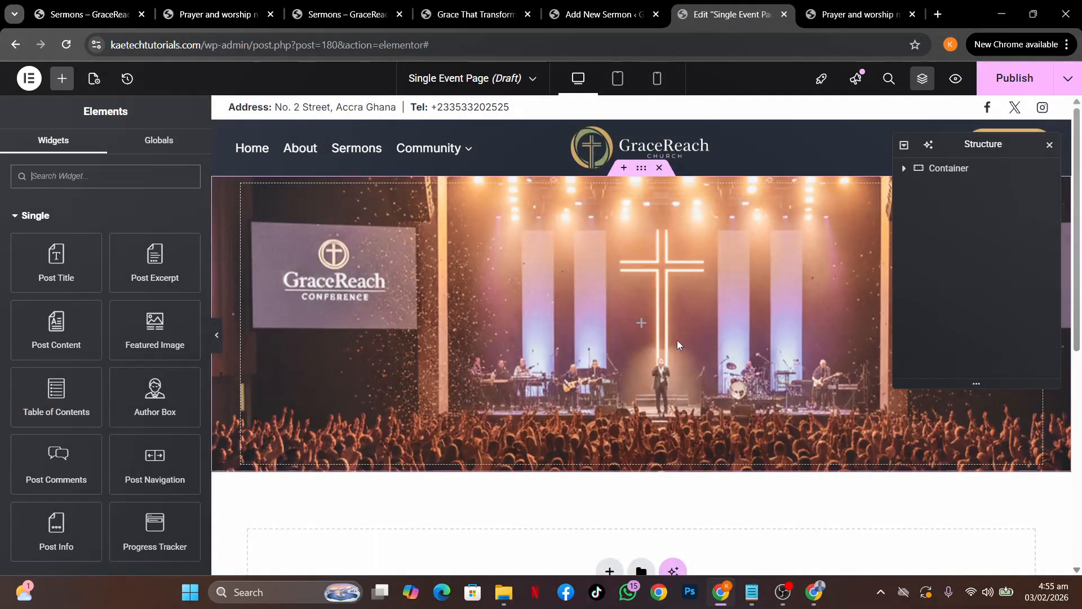
Set the container's background image position to Center Center, repeat to No-repeat and display size to Cover.
left_click(641, 169)
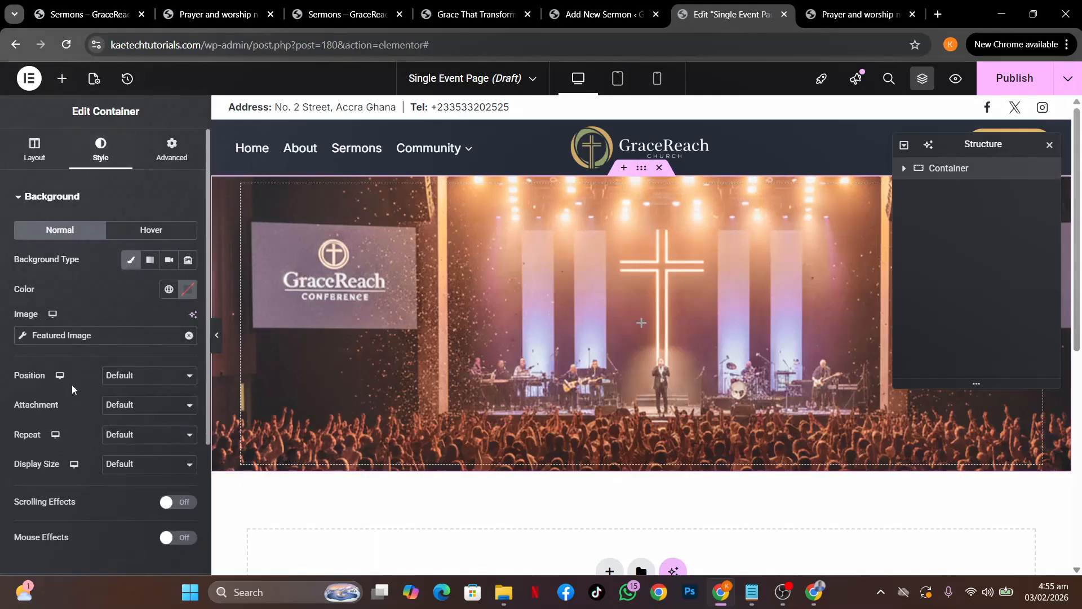
scroll(66, 407, "down", 1)
left_click(116, 312)
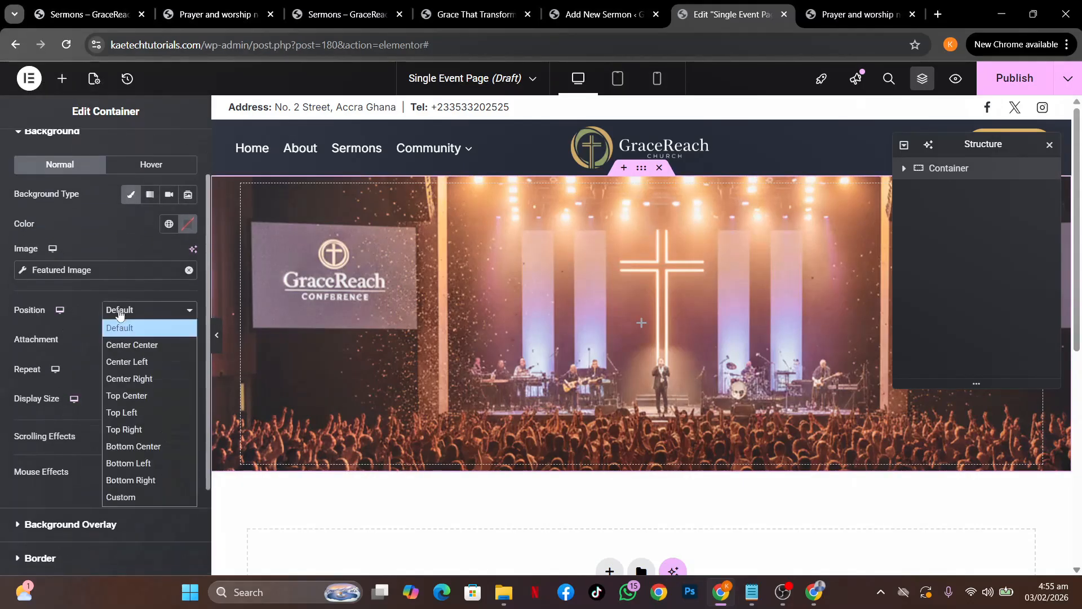
left_click(124, 345)
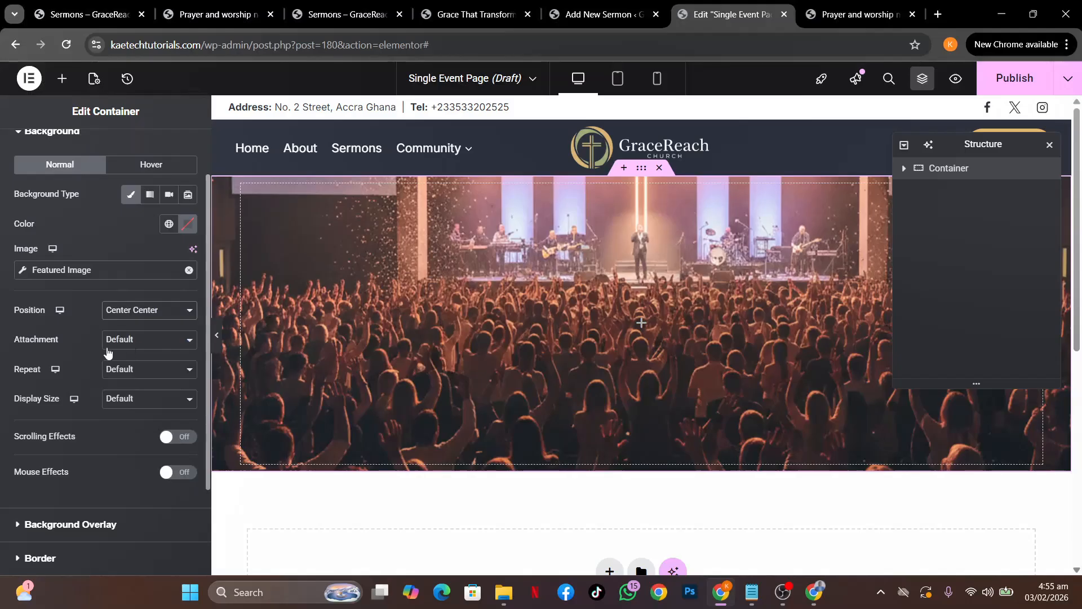
left_click(130, 341)
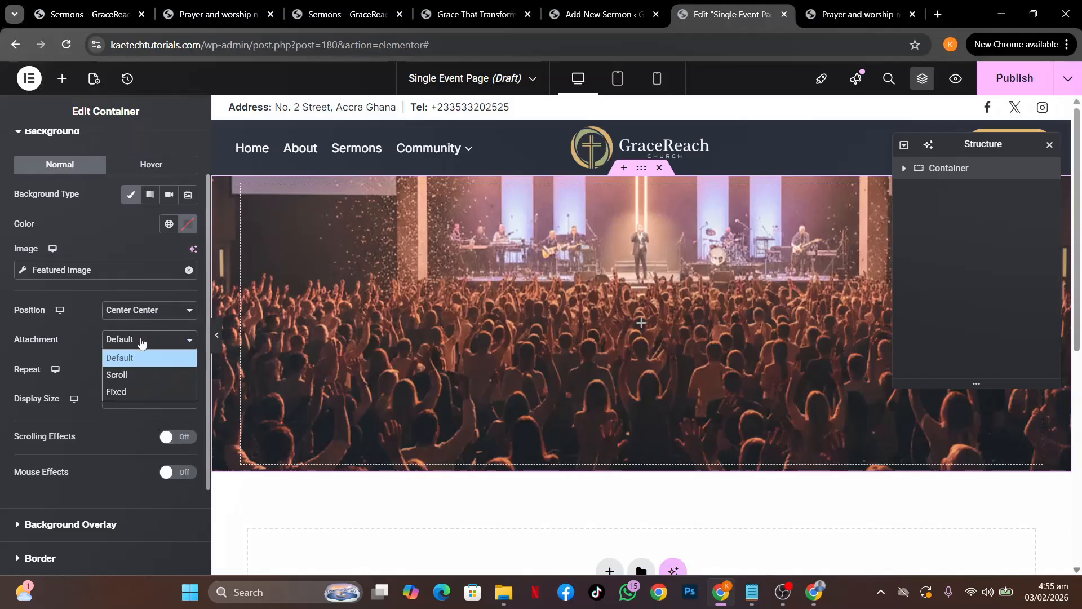
left_click(141, 340)
left_click(146, 369)
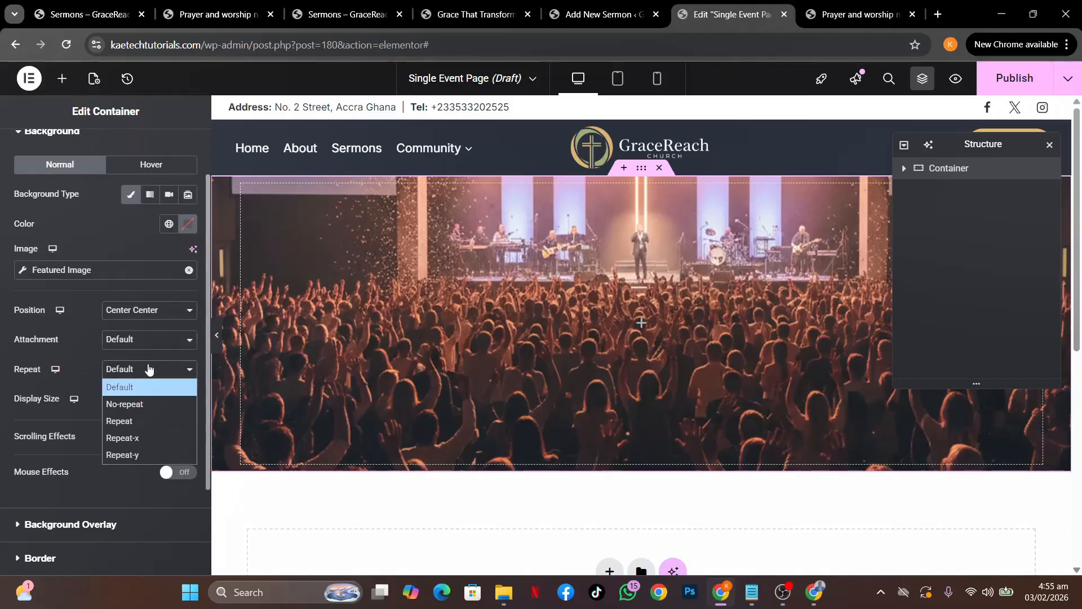
left_click(134, 402)
left_click(134, 398)
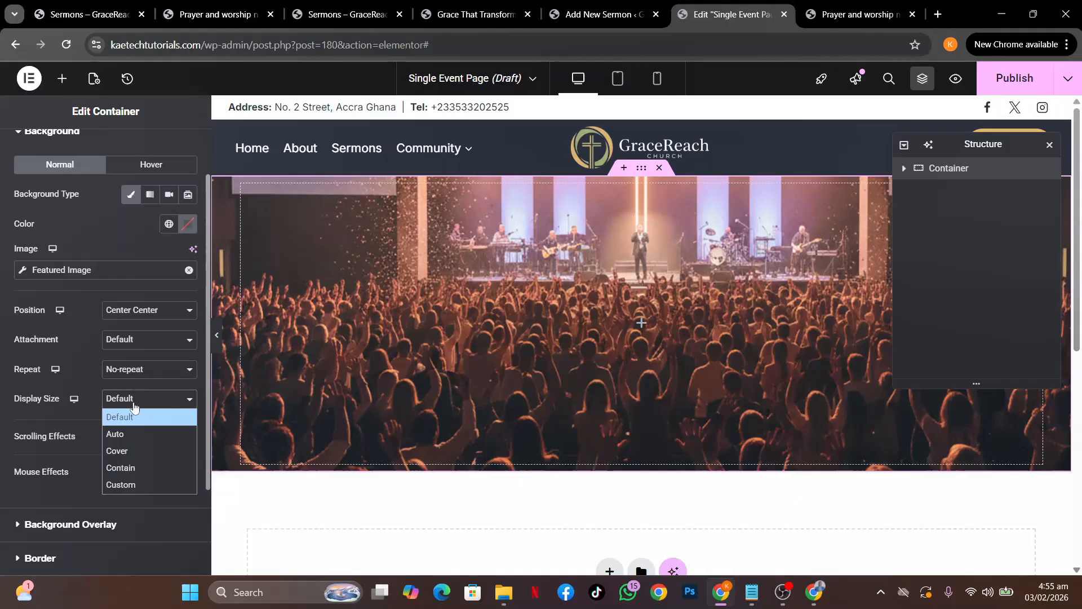
left_click(125, 452)
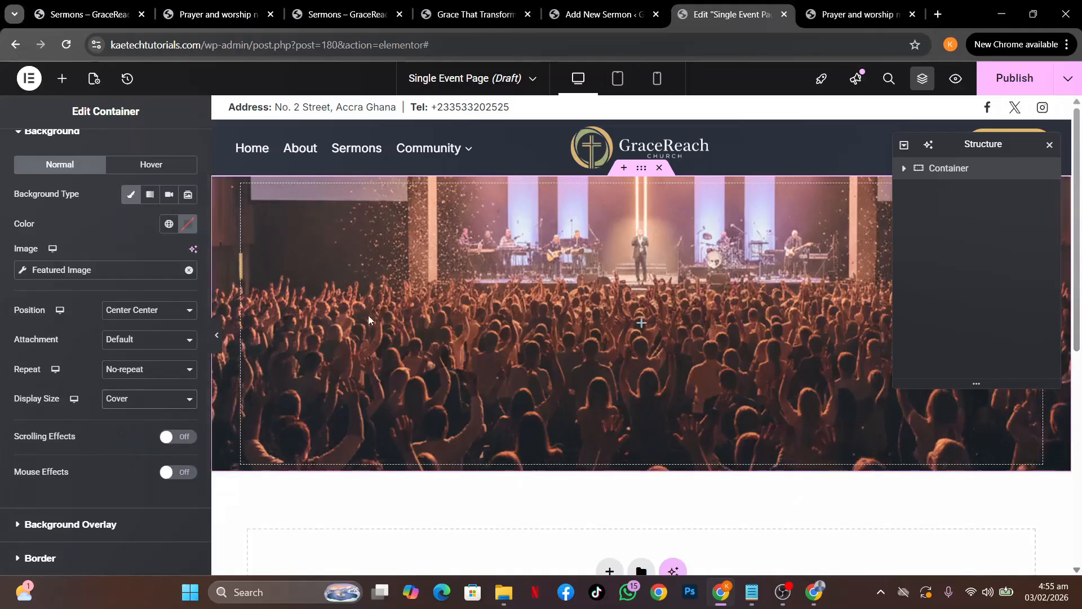
right_click(199, 249)
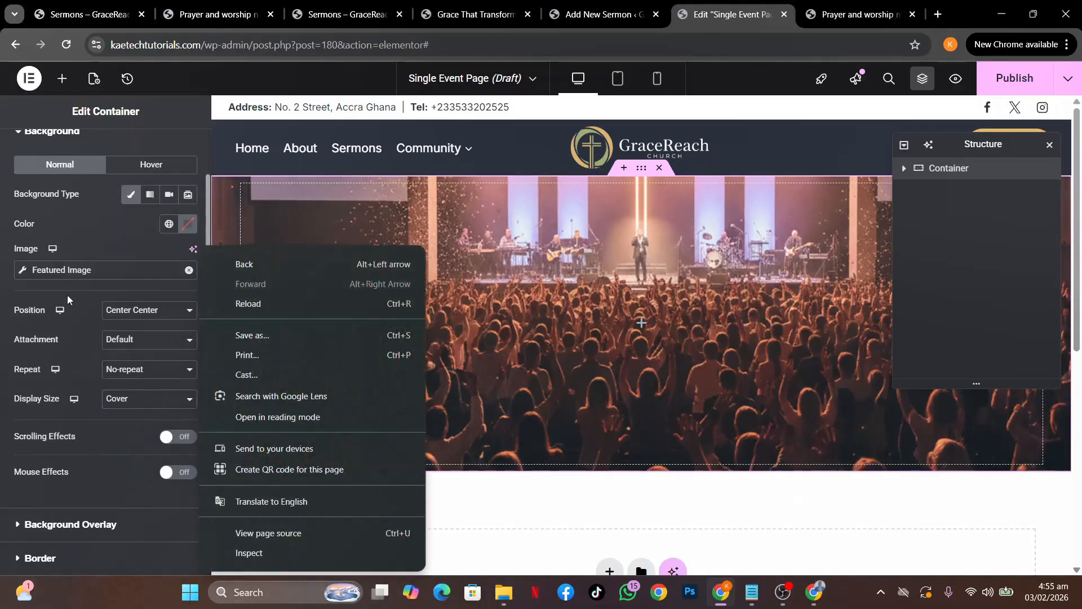
left_click(76, 351)
Unlink the hero container's padding and set its top and bottom values to 40 px, with 0 on the sides.
scroll(74, 354, "down", 1)
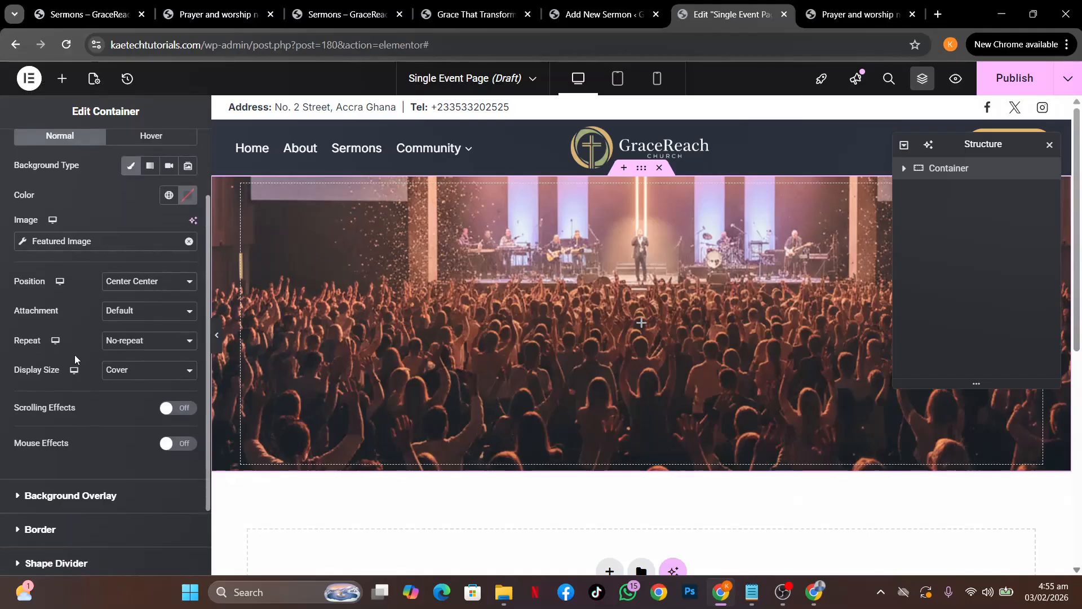
scroll(74, 354, "up", 3)
left_click(171, 150)
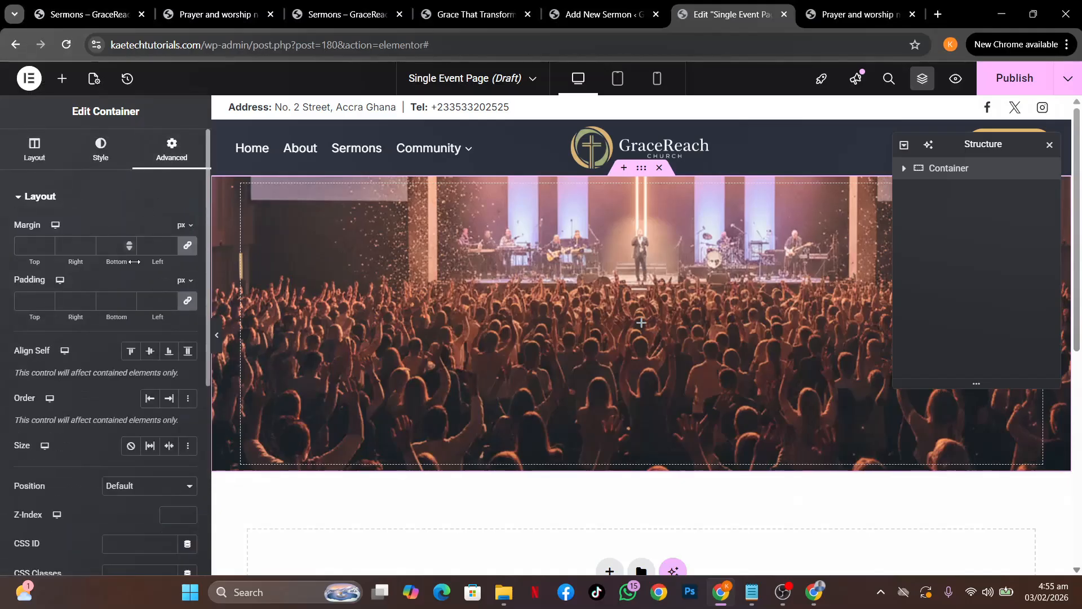
left_click(186, 305)
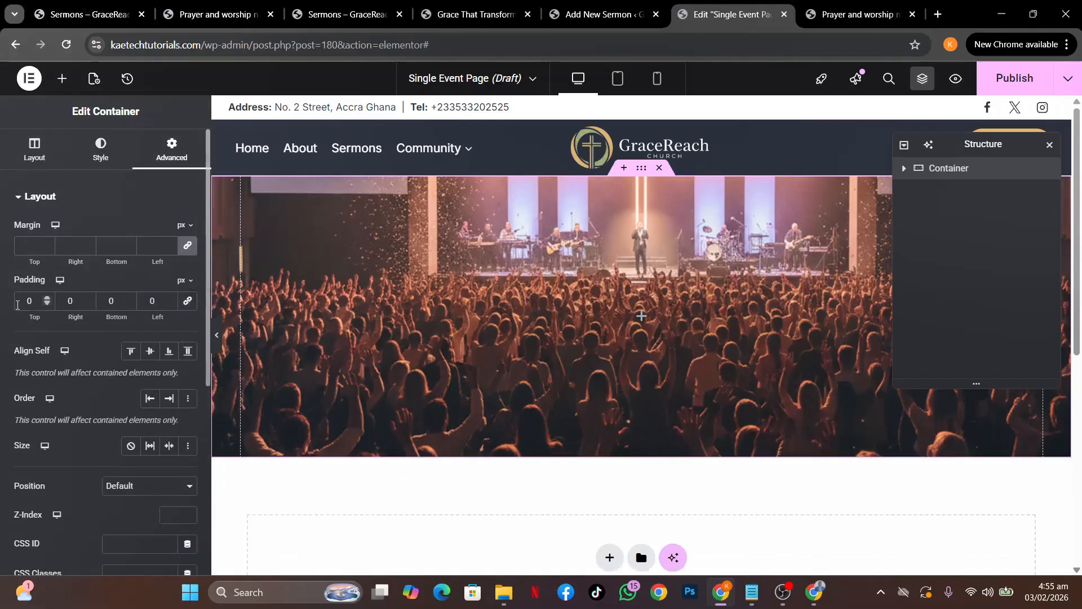
left_click(17, 305)
type("4")
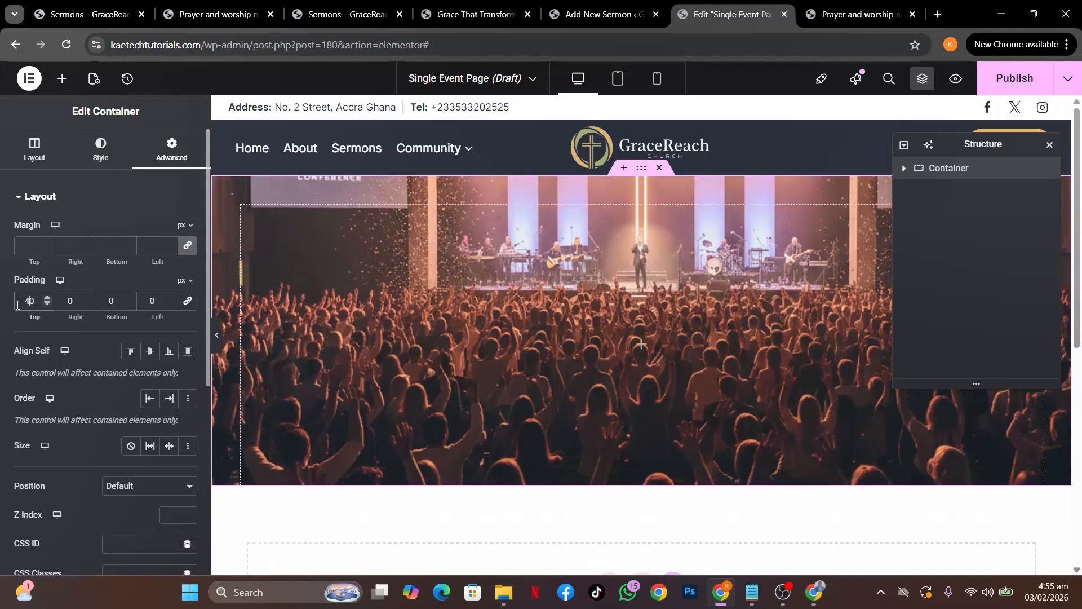
left_click(105, 303)
type("4")
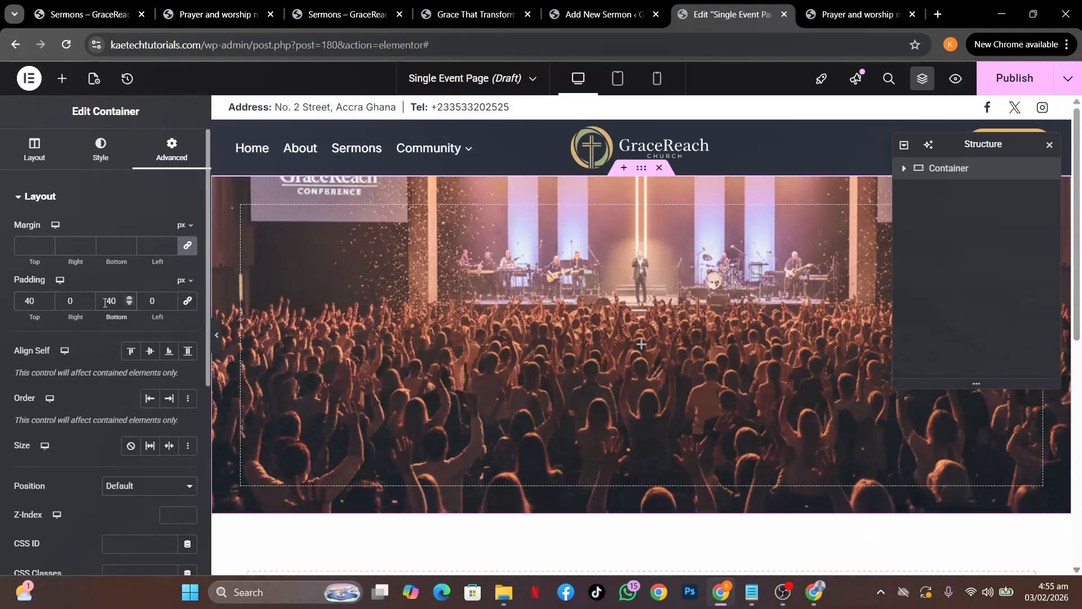
Add a new single-column flexbox container with downward direction below the hero container.
scroll(727, 432, "down", 2)
scroll(728, 432, "up", 2)
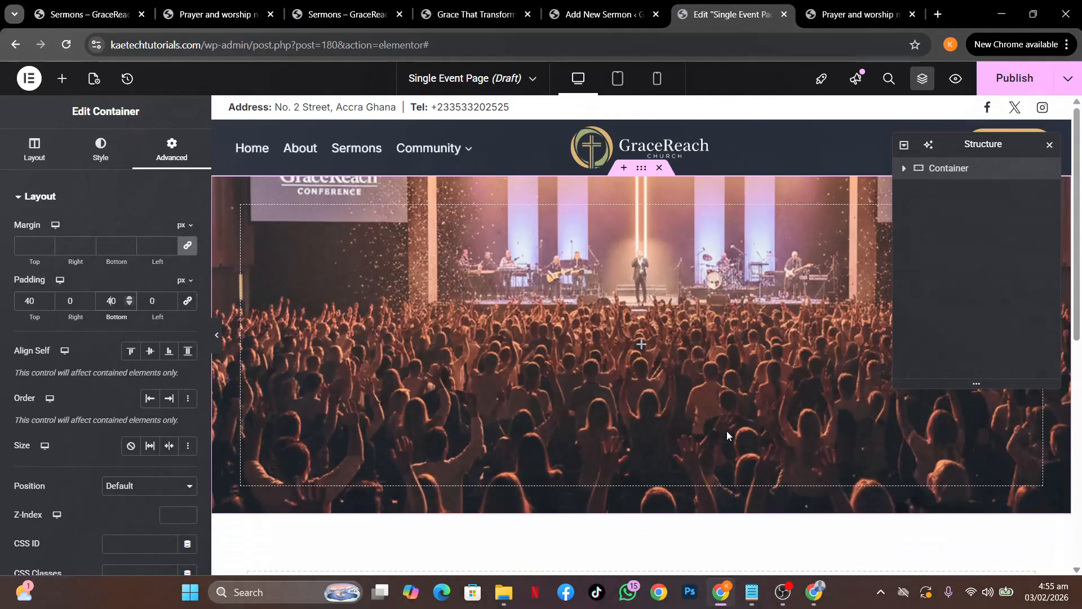
scroll(727, 432, "down", 1)
scroll(727, 432, "up", 1)
scroll(727, 436, "down", 3)
scroll(727, 435, "up", 1)
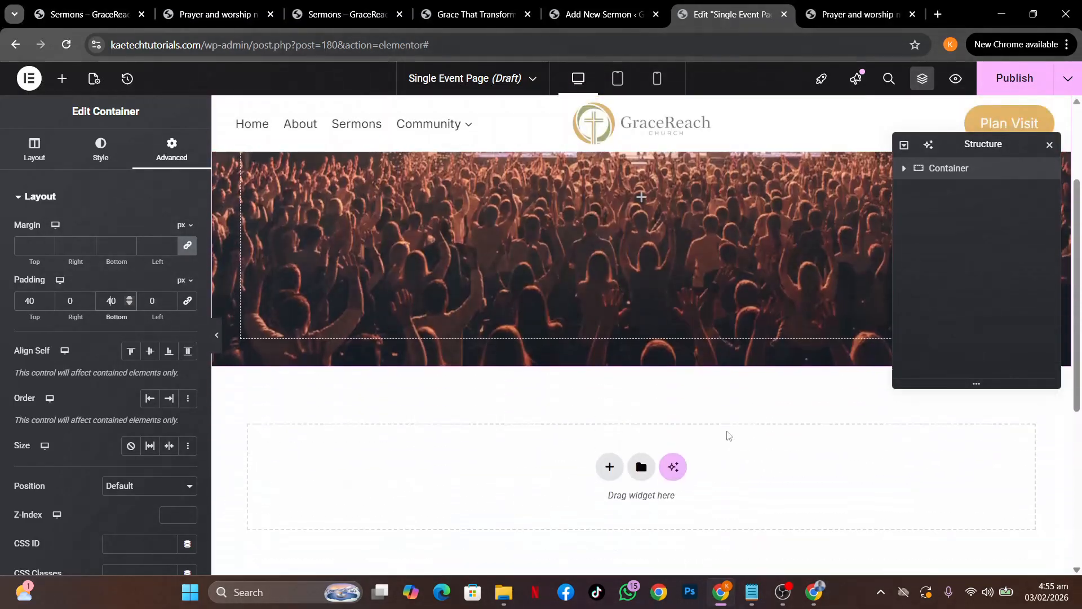
scroll(727, 435, "down", 3)
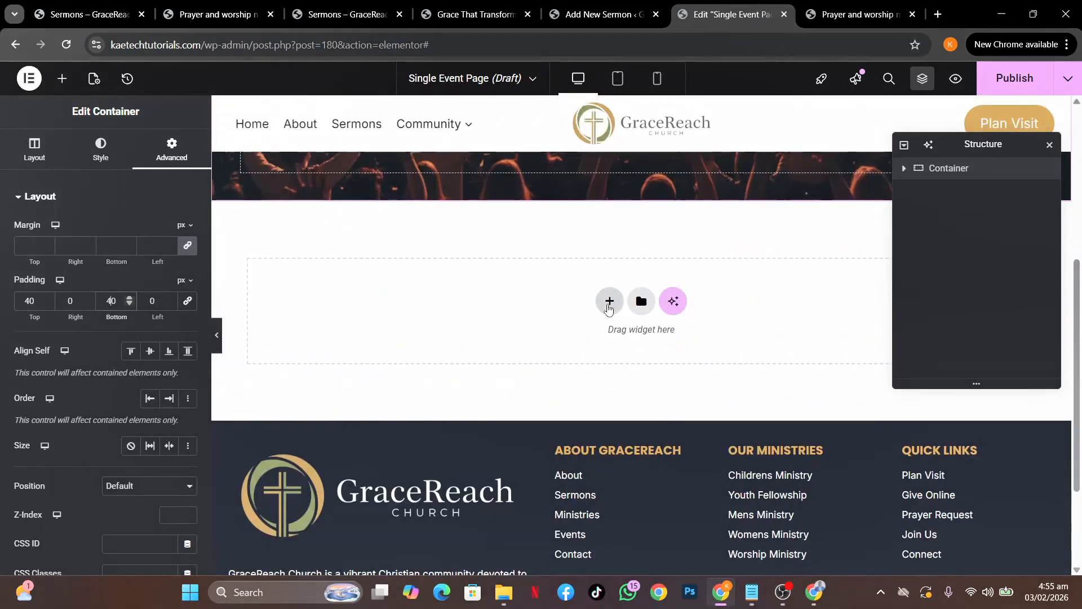
left_click(610, 302)
left_click(594, 338)
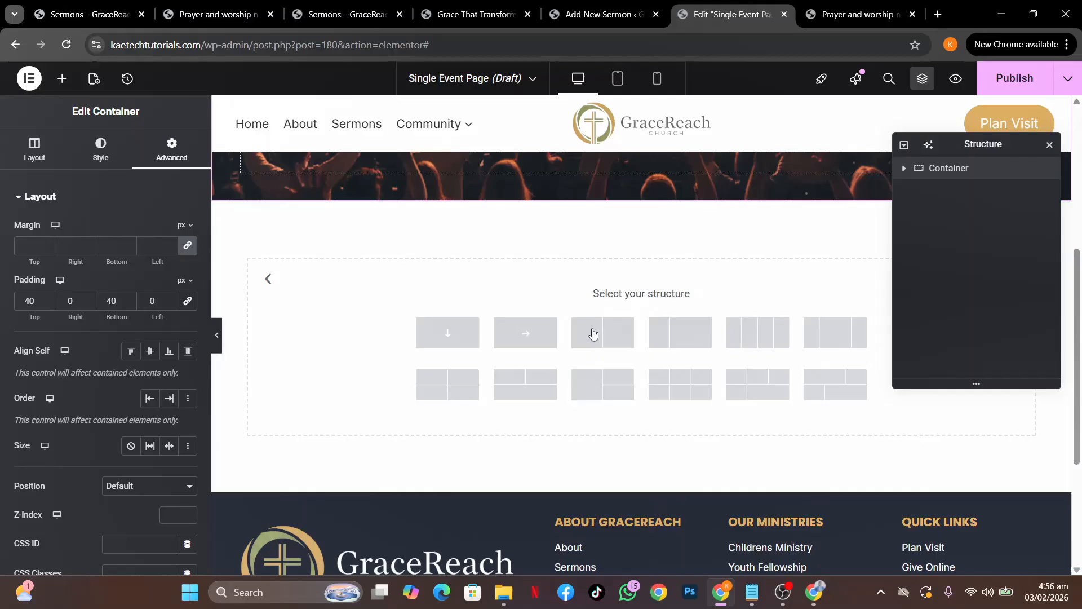
left_click(453, 337)
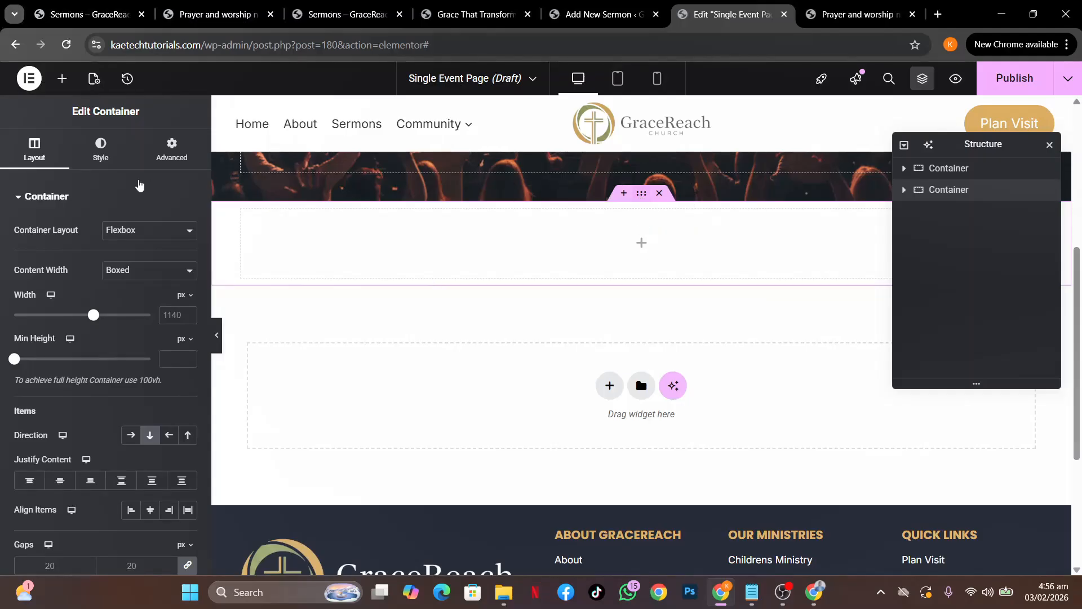
Give the new container a classic background in the dark navy global color.
left_click(103, 150)
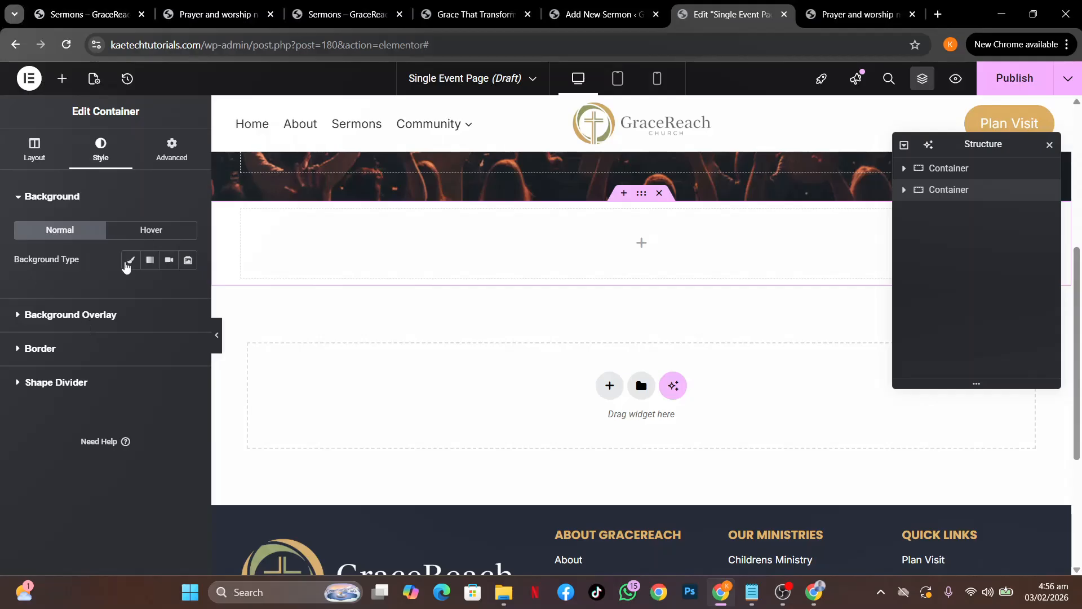
left_click(129, 263)
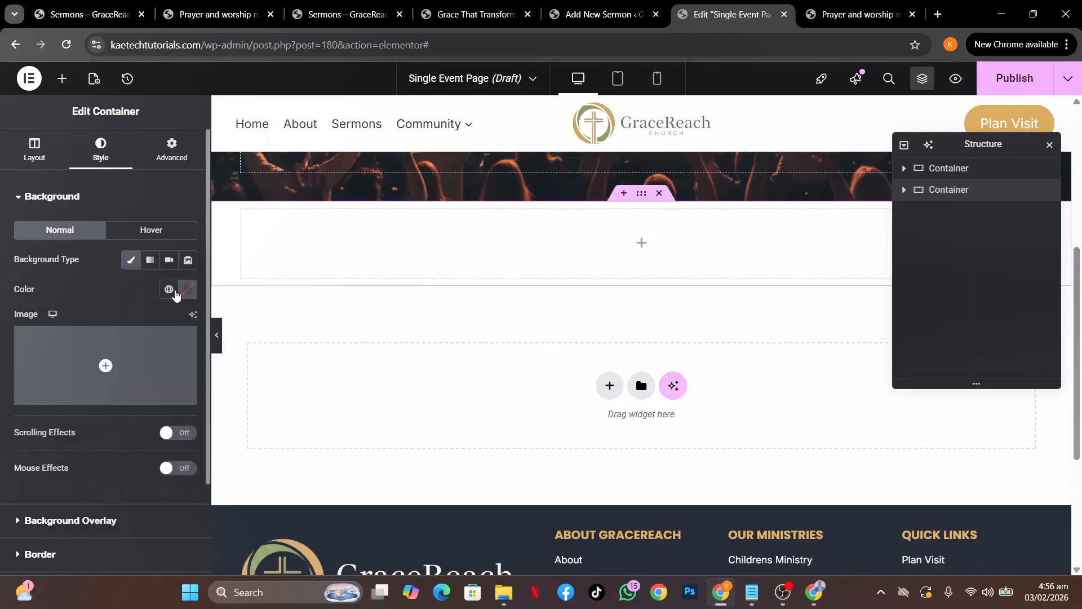
left_click(175, 292)
left_click(76, 466)
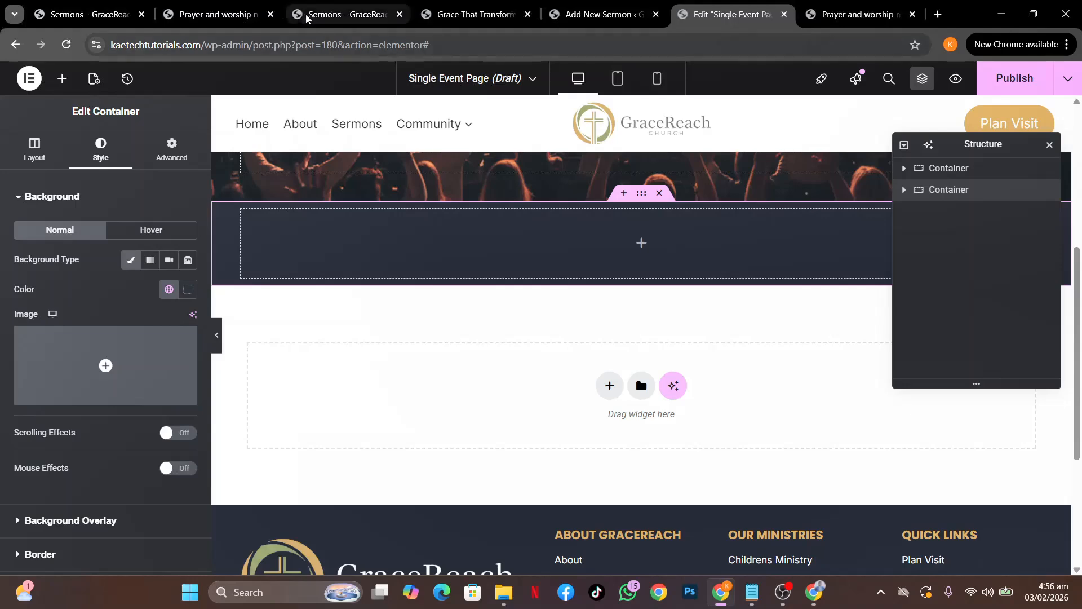
Examine the title card and Event Details section below the hero image on the reference site's event page.
left_click(214, 14)
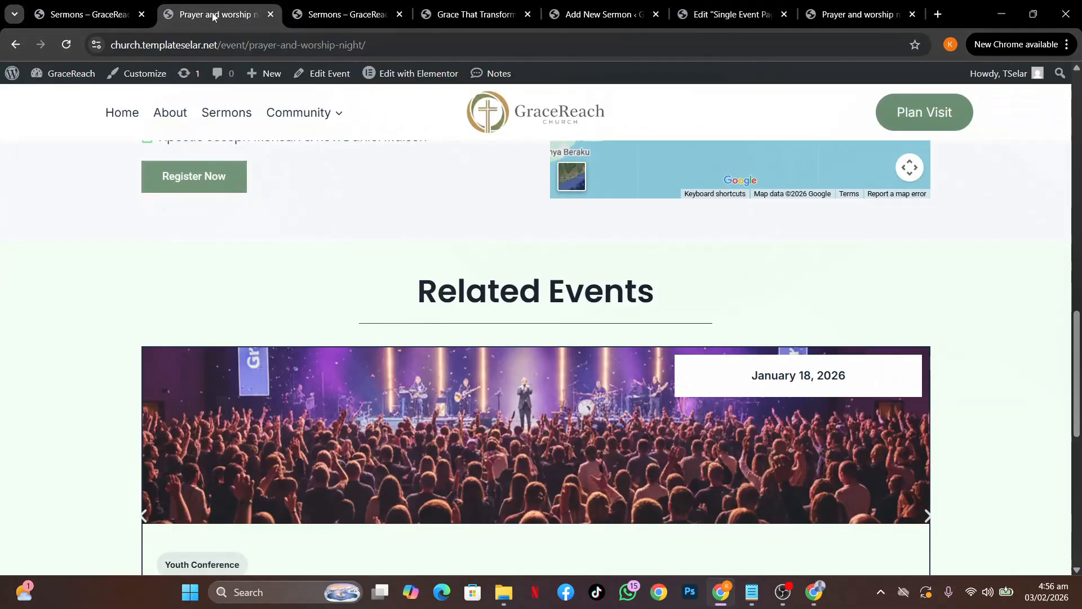
key("Home")
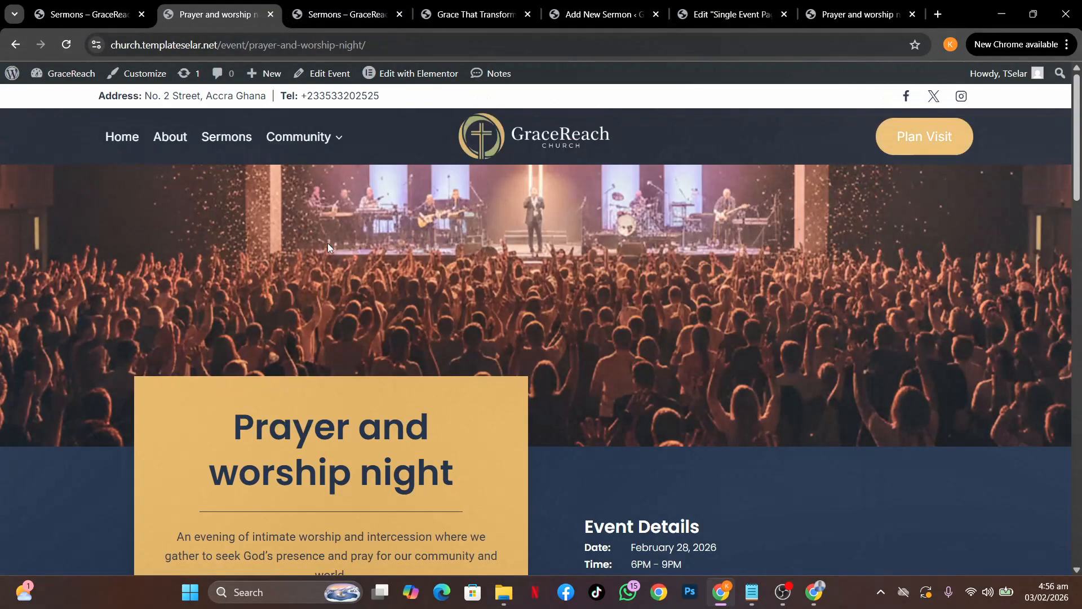
scroll(91, 388, "down", 3)
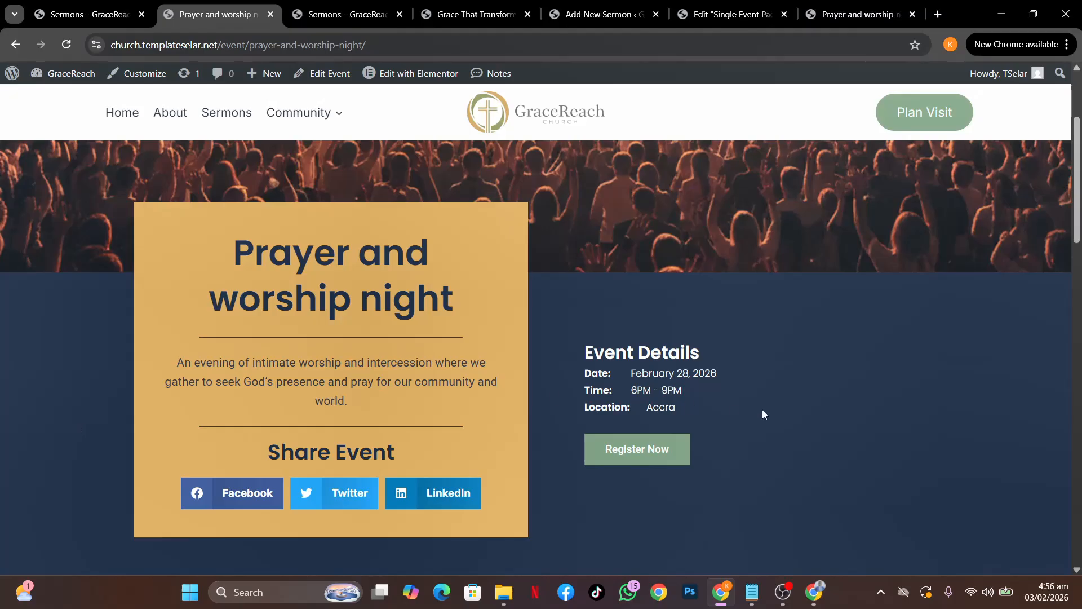
scroll(857, 418, "down", 4)
scroll(855, 425, "up", 3)
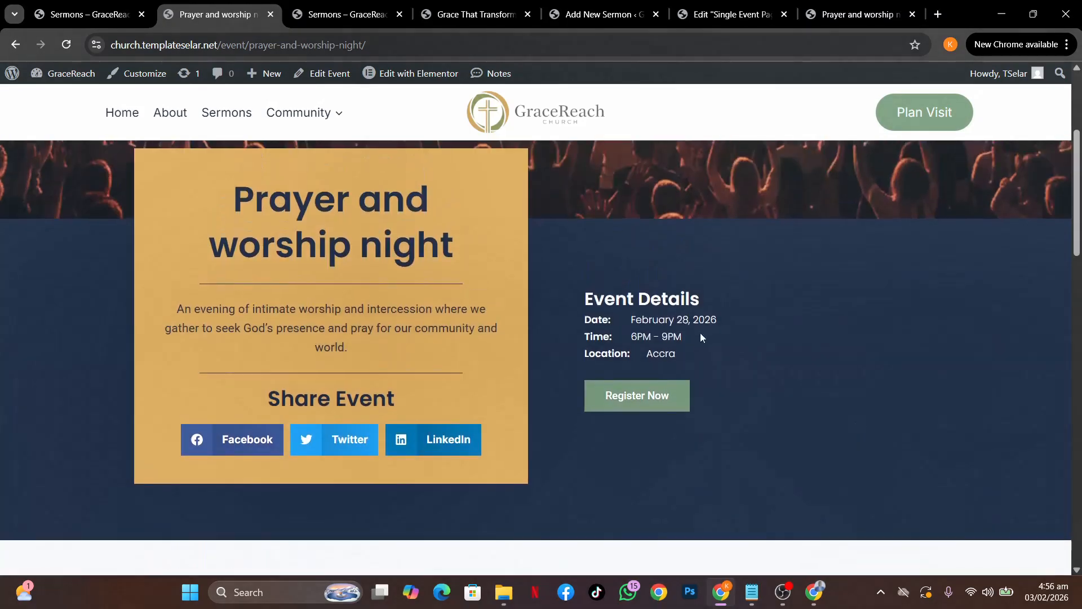
scroll(857, 427, "up", 1)
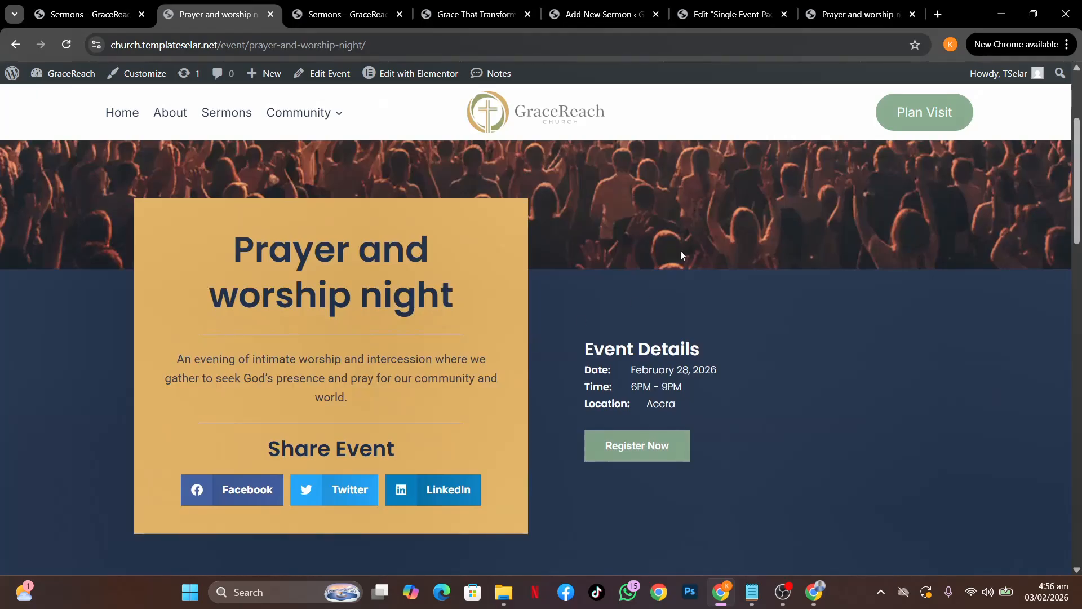
left_click(738, 16)
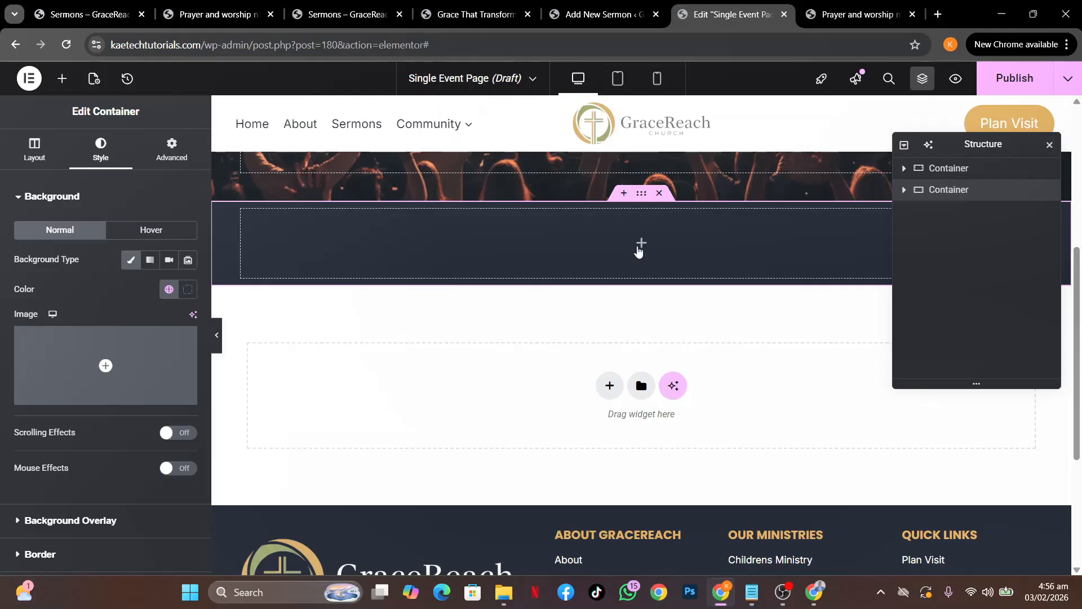
Nest a container inside the navy container and duplicate it.
left_click(639, 247)
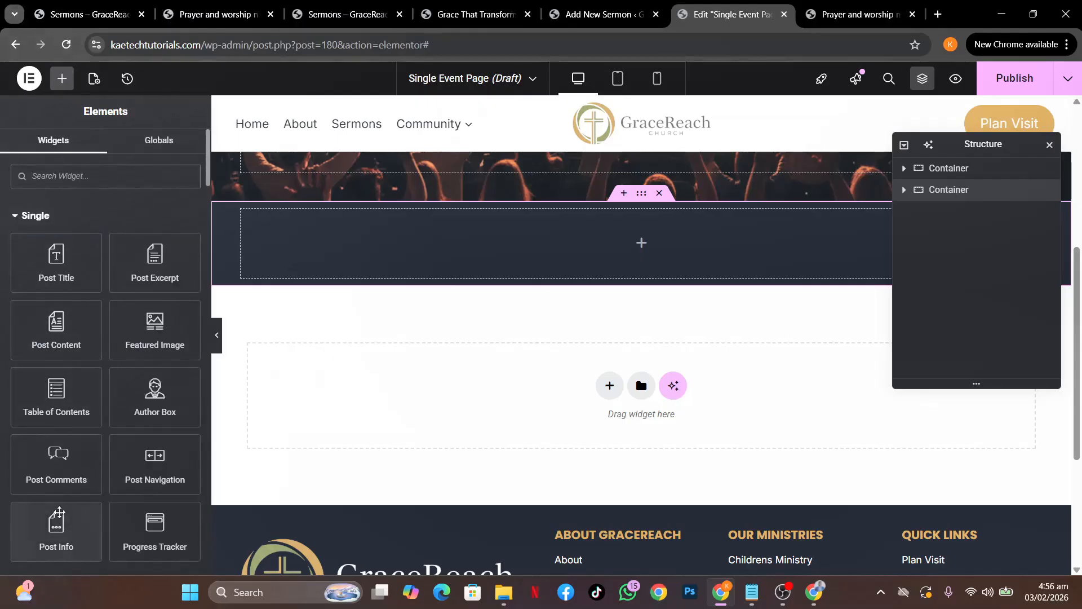
scroll(54, 507, "down", 5)
left_click_drag(43, 359, 252, 238)
right_click(249, 218)
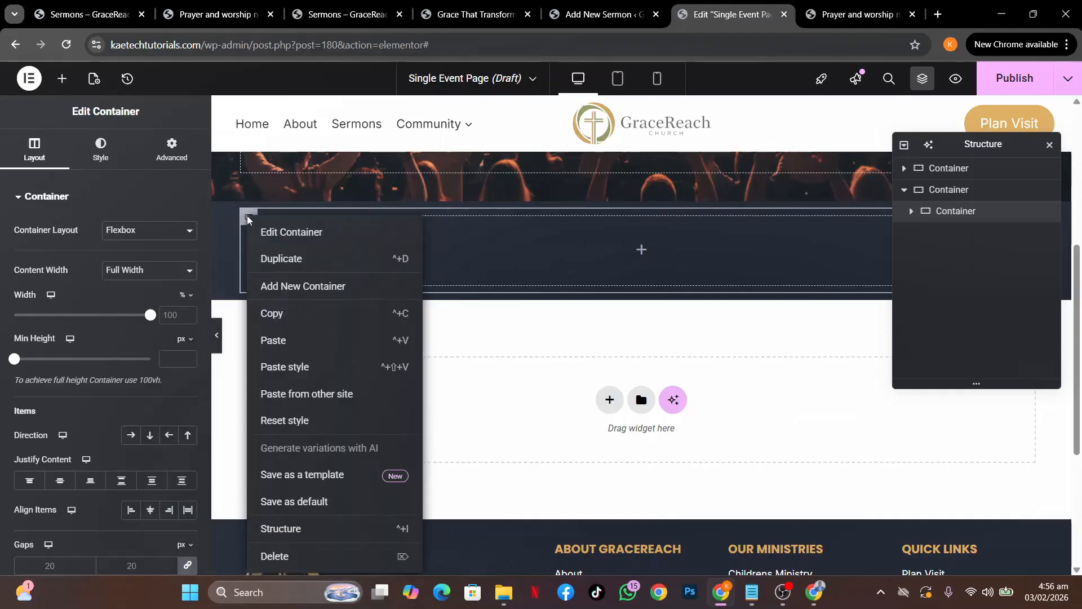
left_click(282, 260)
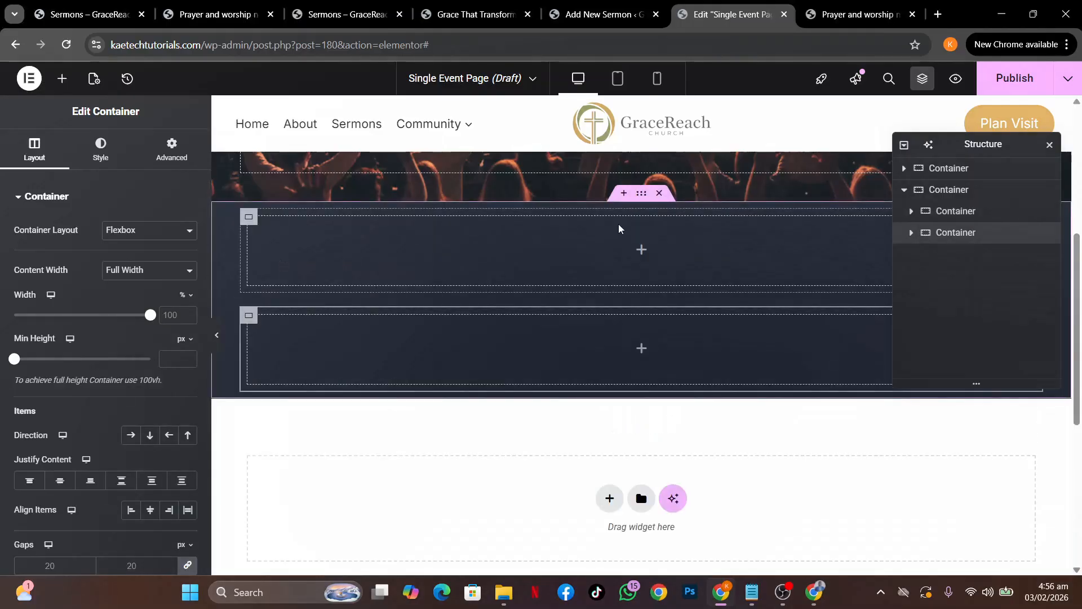
Set the navy parent container's direction to row so its two inner containers sit side by side.
left_click(641, 195)
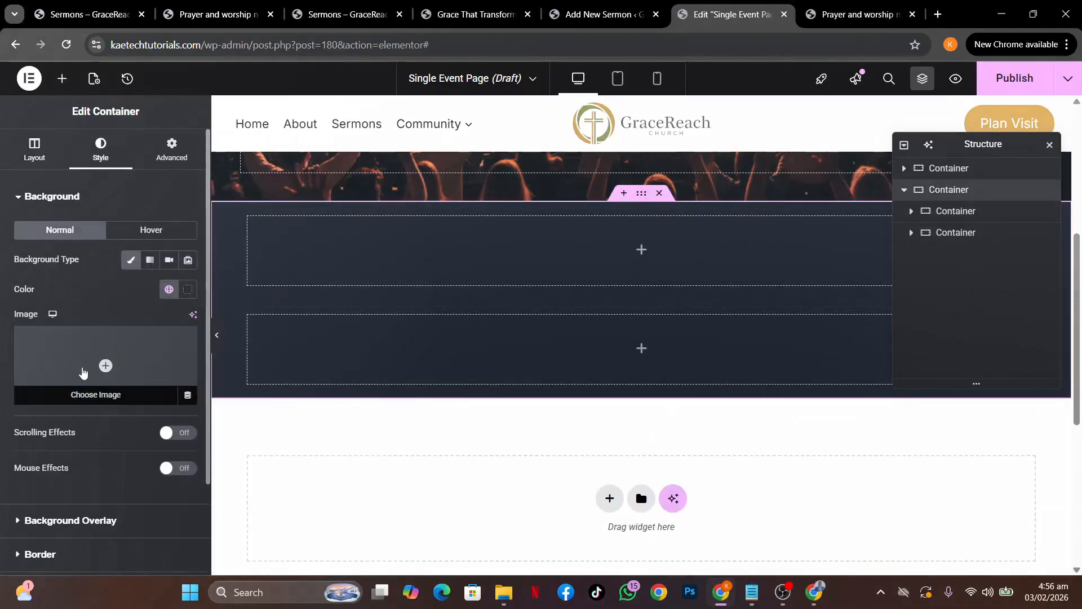
left_click(34, 148)
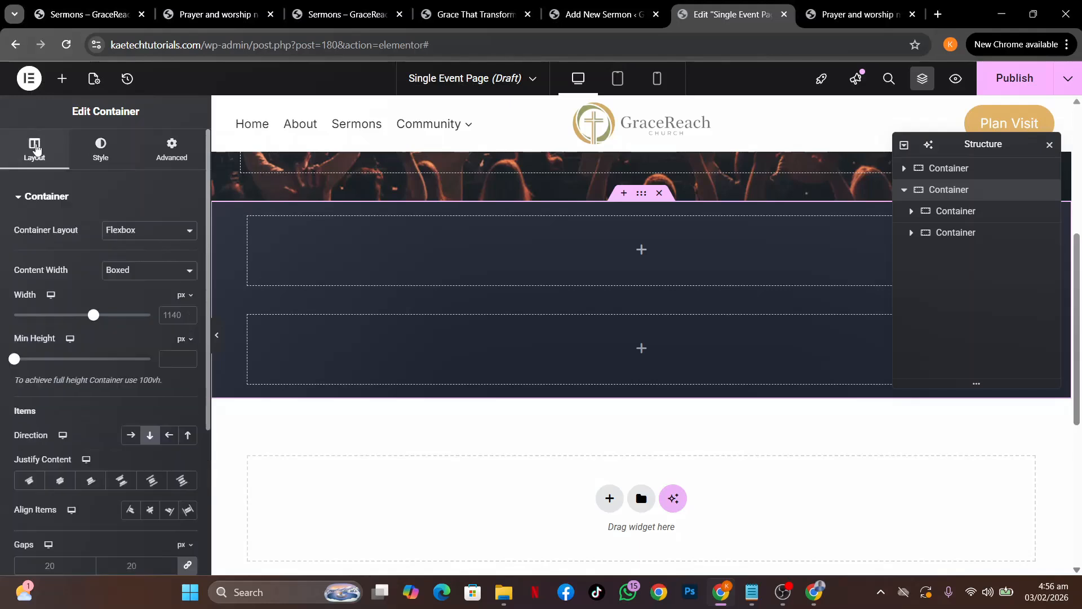
left_click(130, 436)
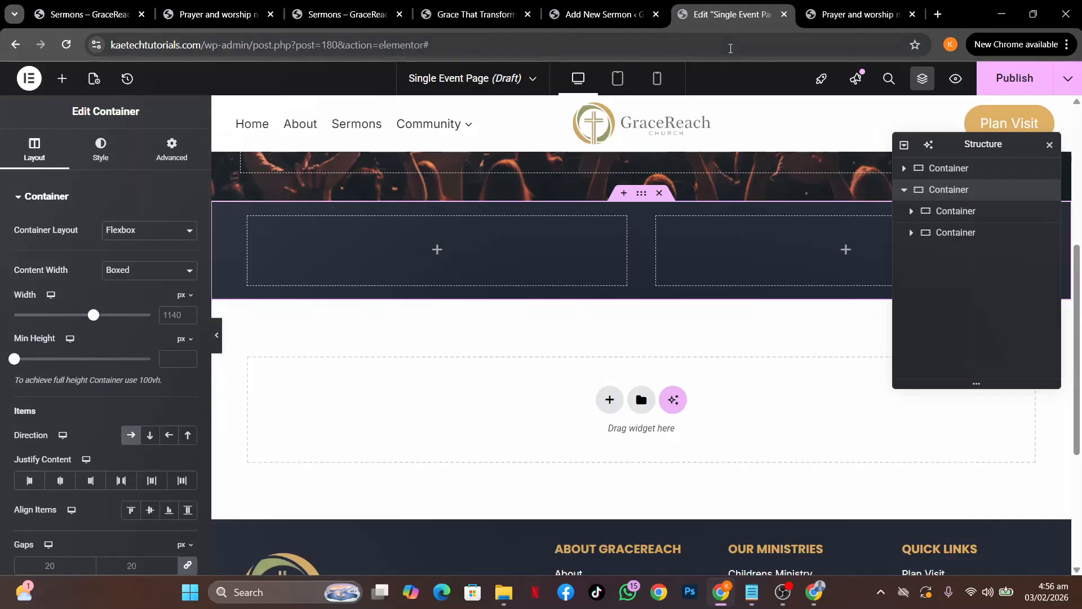
Check the reference event card, and give the first inner container a classic background in the gold global color.
left_click(272, 21)
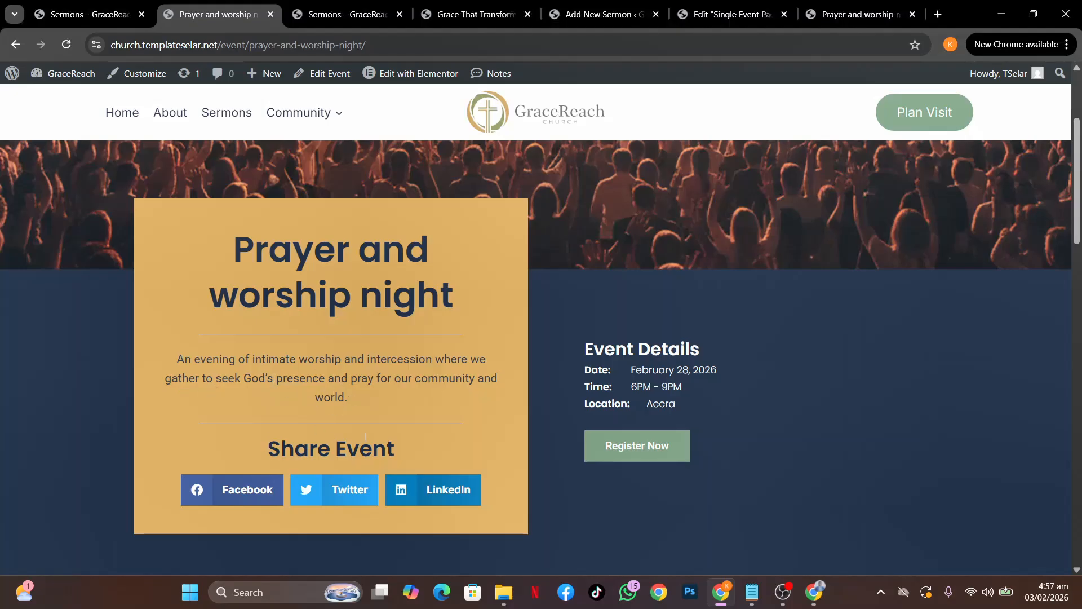
left_click(700, 17)
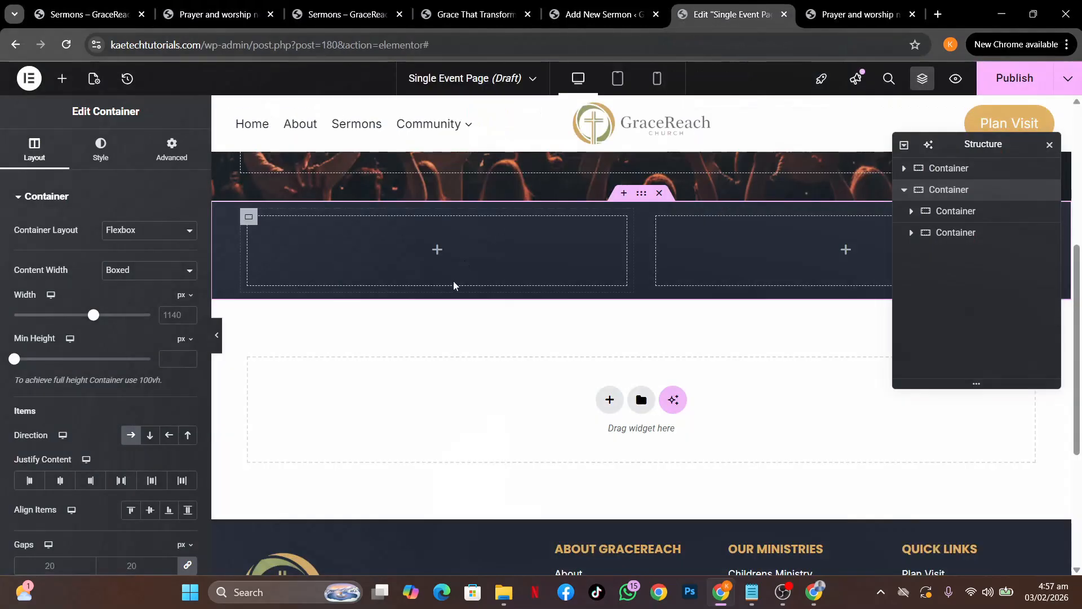
left_click(250, 218)
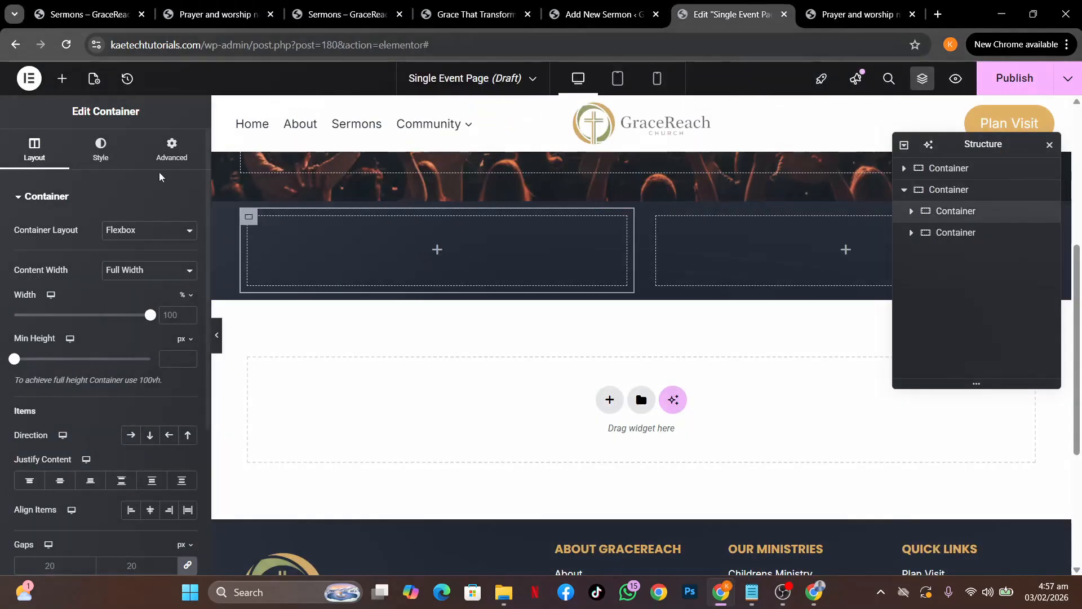
left_click(102, 152)
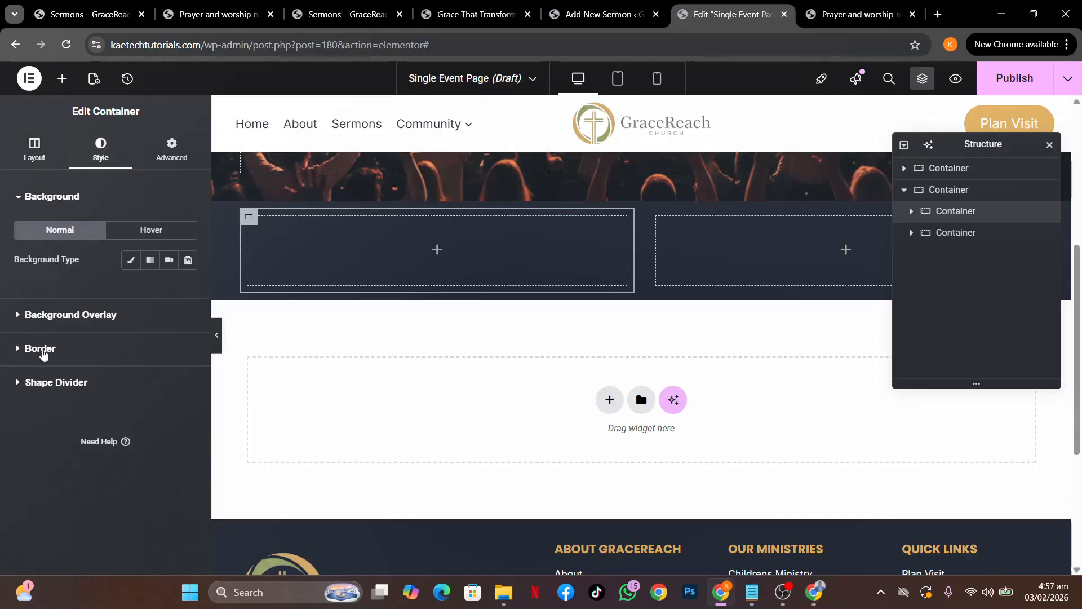
left_click(132, 259)
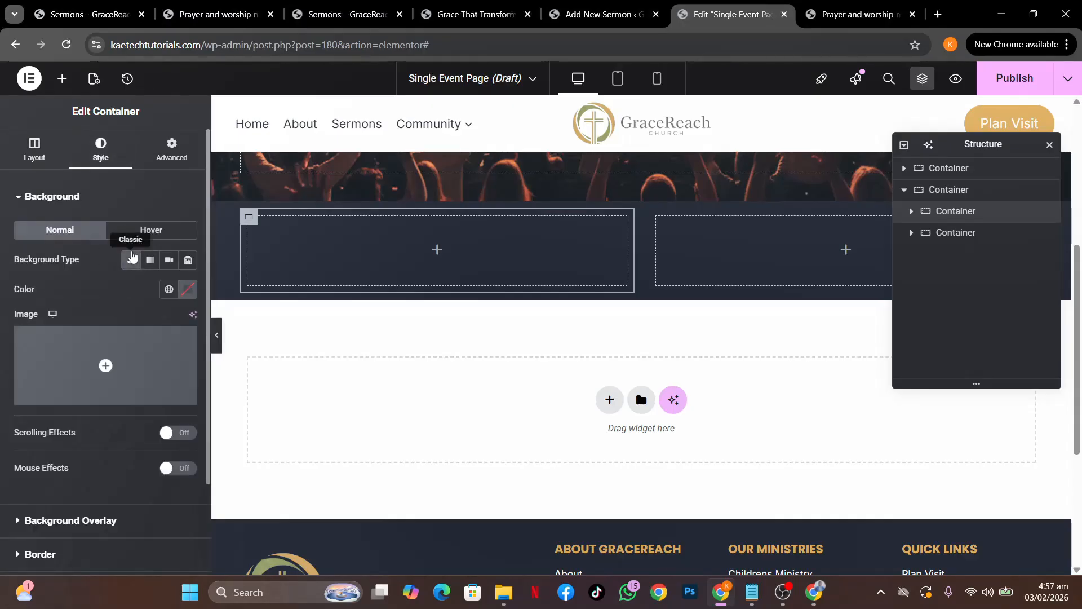
left_click(169, 289)
left_click(83, 493)
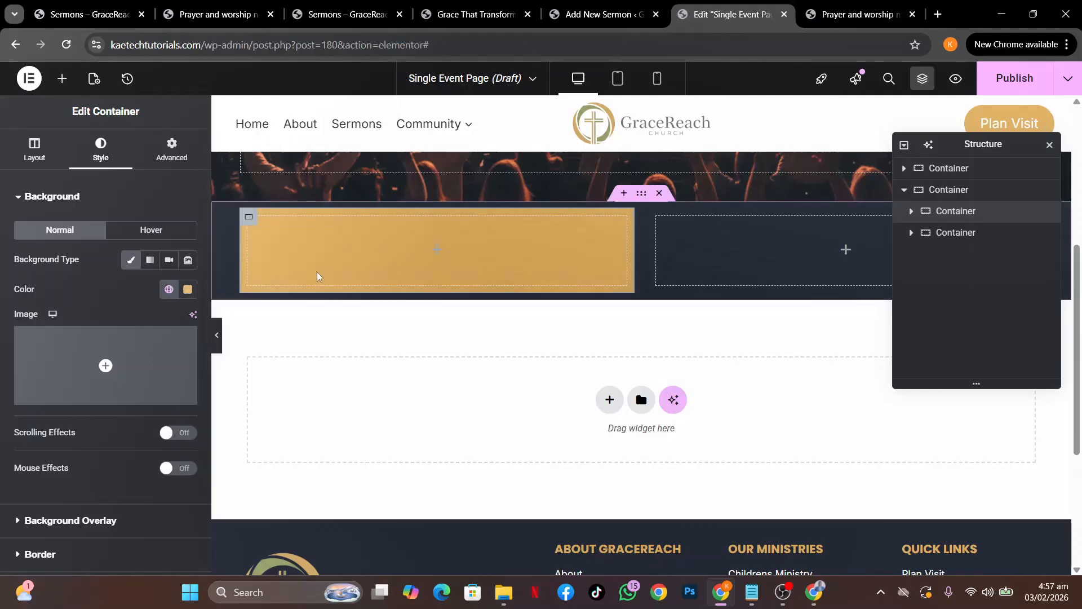
Set the gold inner container's padding to 40 px on all sides.
left_click(436, 252)
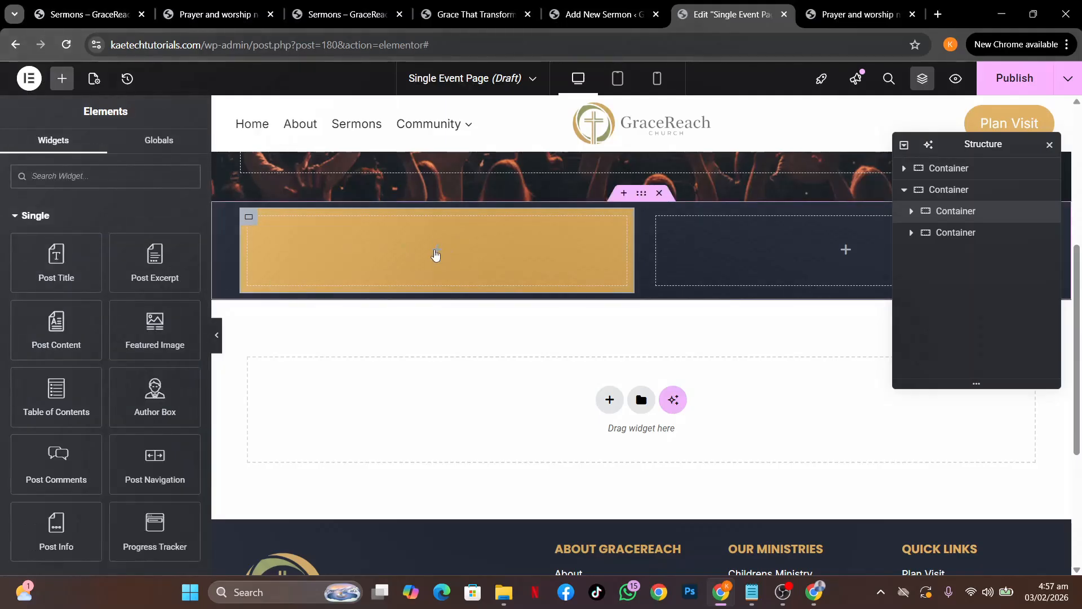
left_click(253, 220)
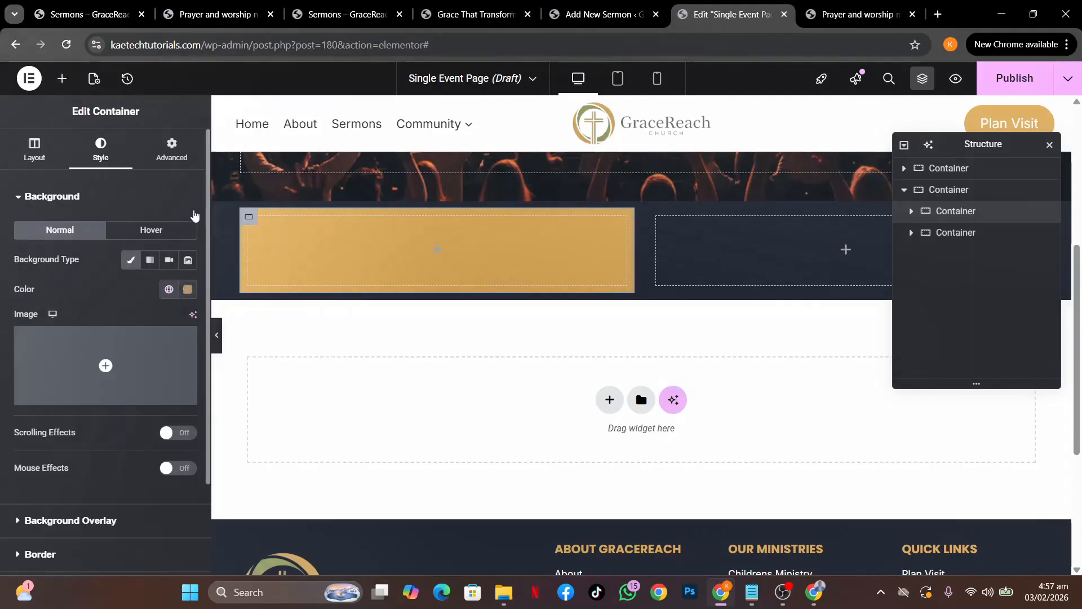
left_click(162, 149)
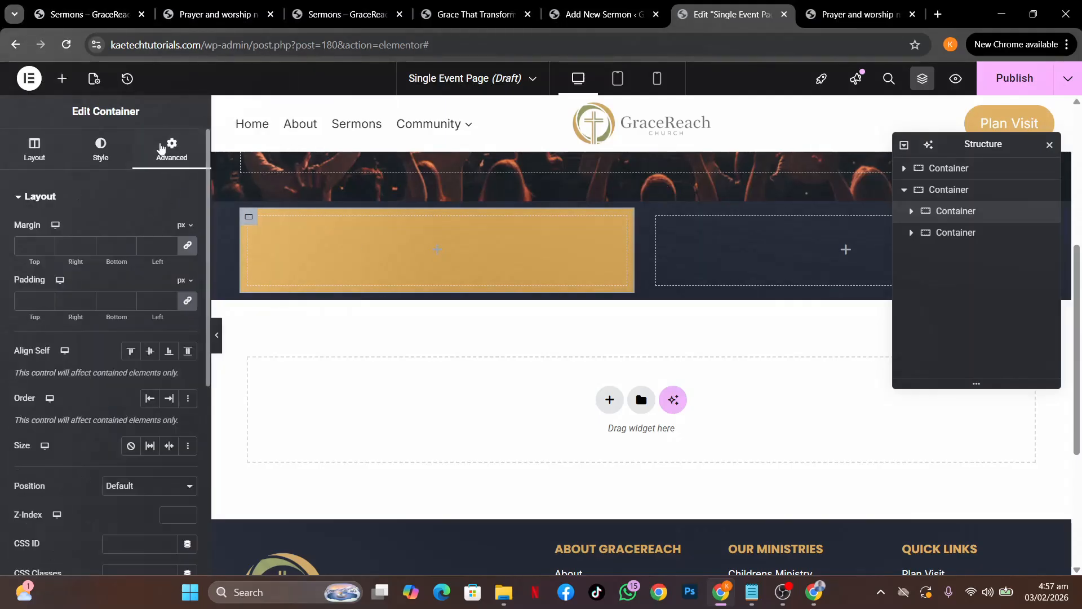
left_click(31, 299)
type("40")
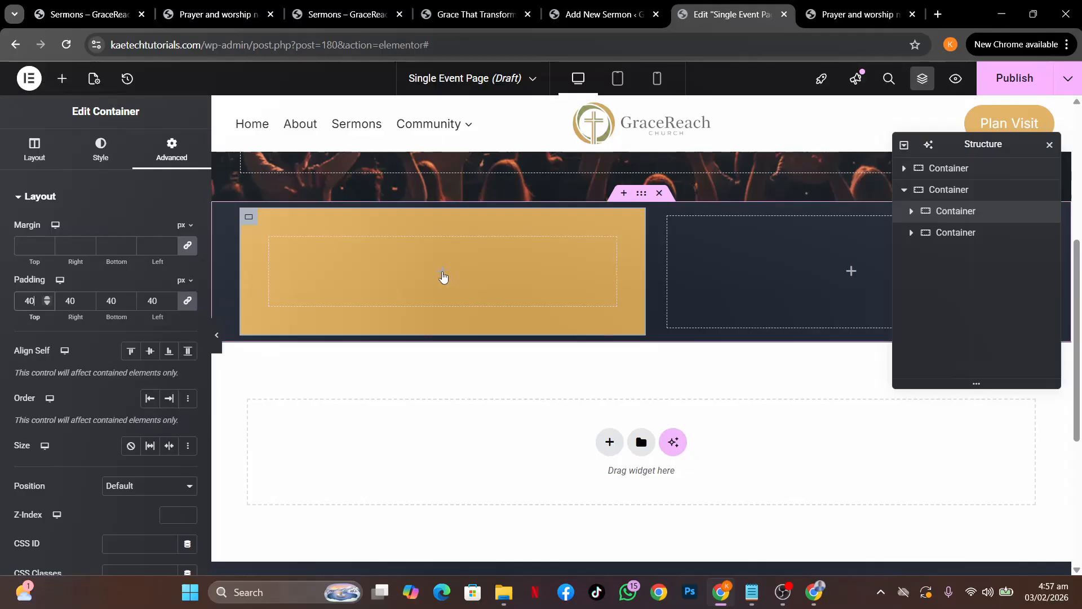
Add a Post Title widget to the gold container and link it dynamically to the Post URL.
left_click(444, 275)
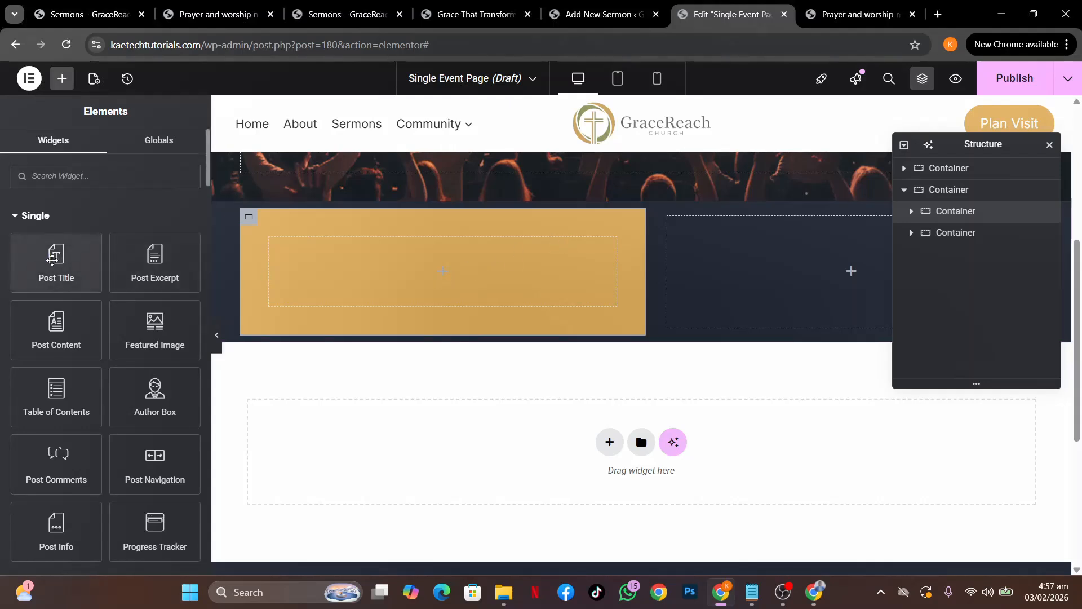
left_click_drag(52, 258, 349, 282)
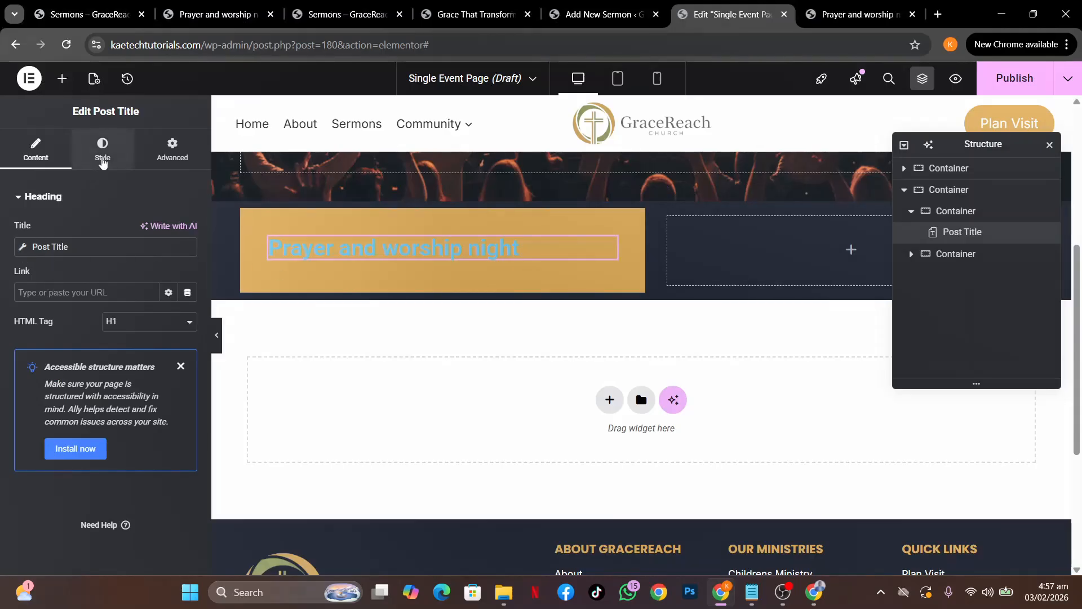
left_click(188, 294)
left_click(118, 346)
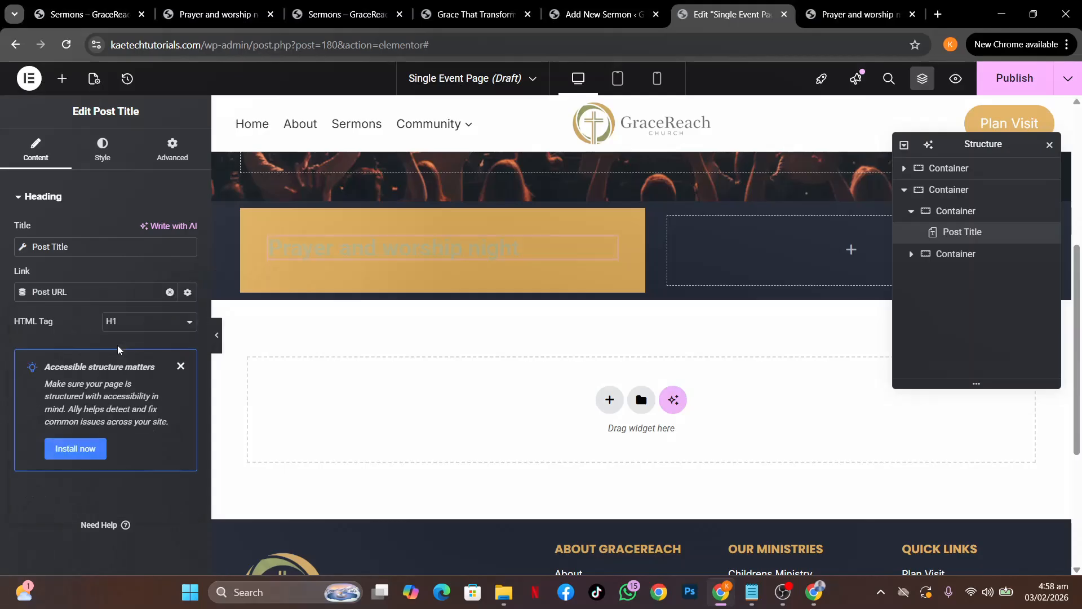
left_click(102, 150)
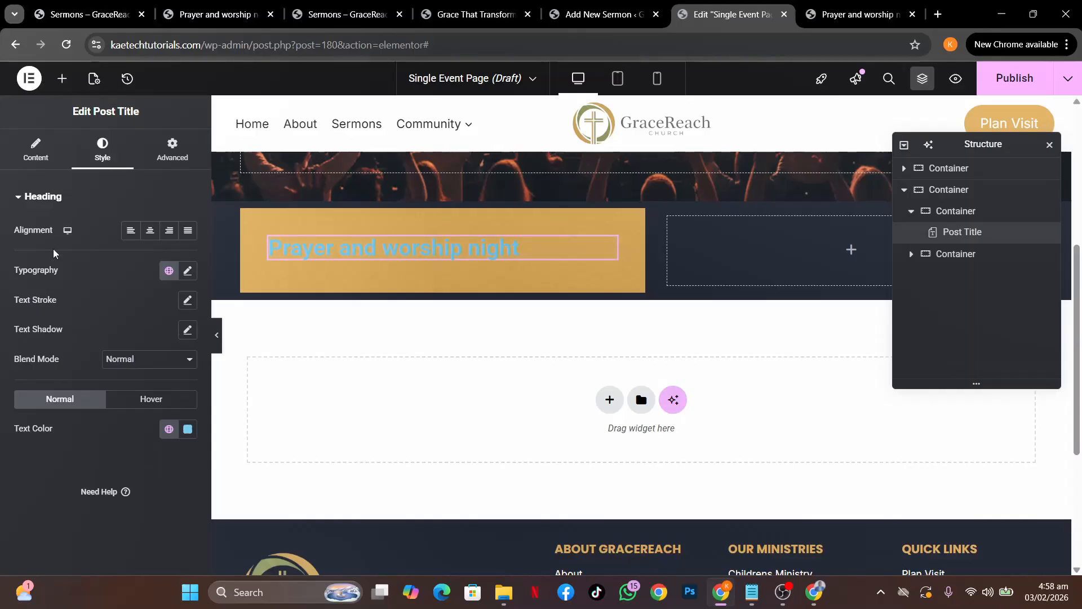
left_click(36, 151)
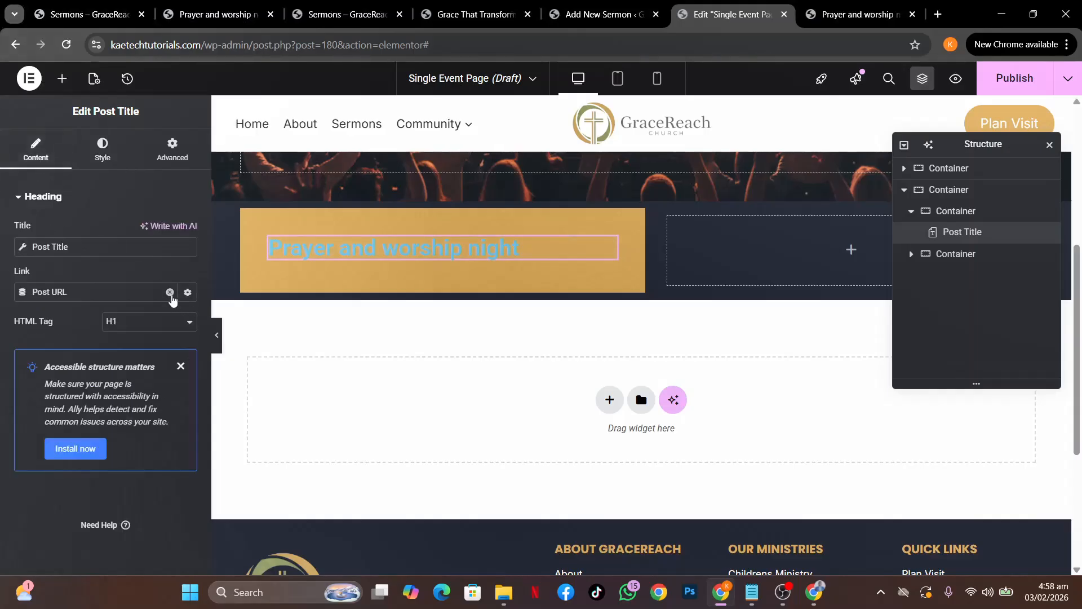
Remove the Post Title's dynamic link and set its typography to the Inter font at 55 px.
left_click(177, 292)
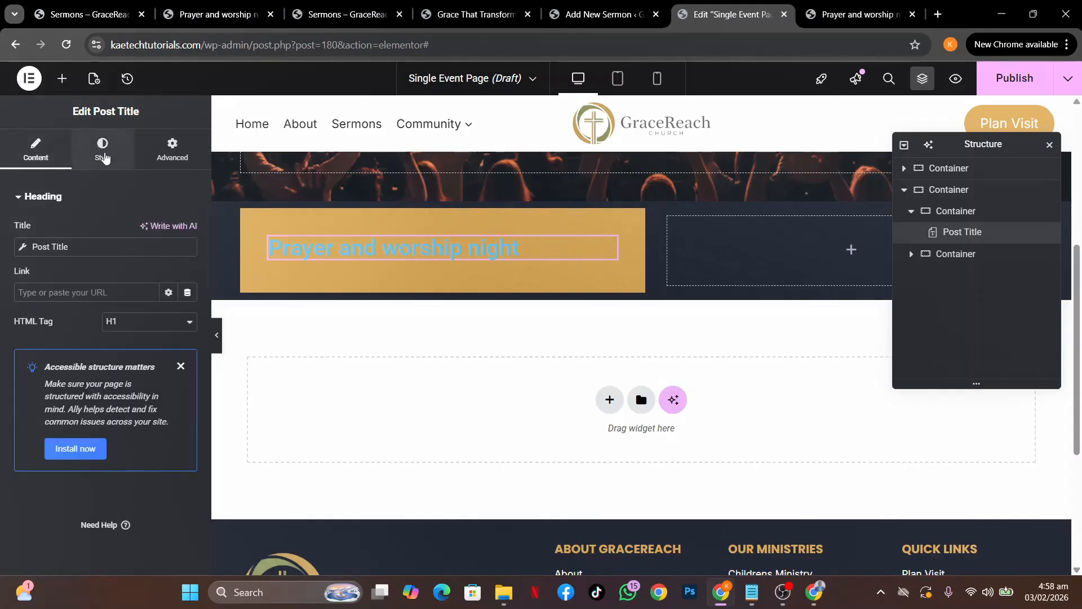
left_click(105, 156)
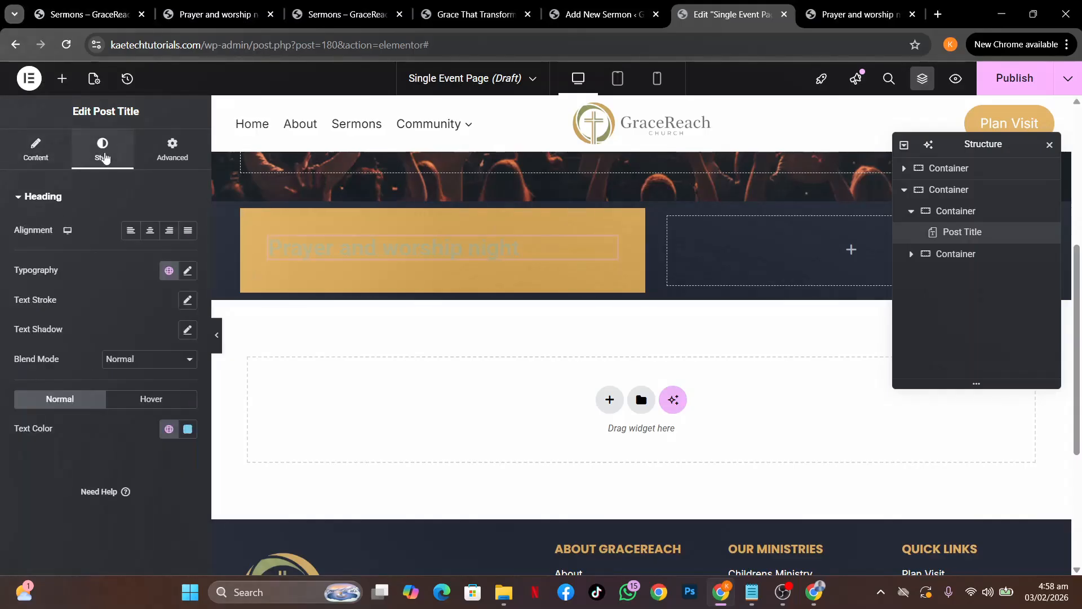
left_click(188, 272)
left_click(135, 346)
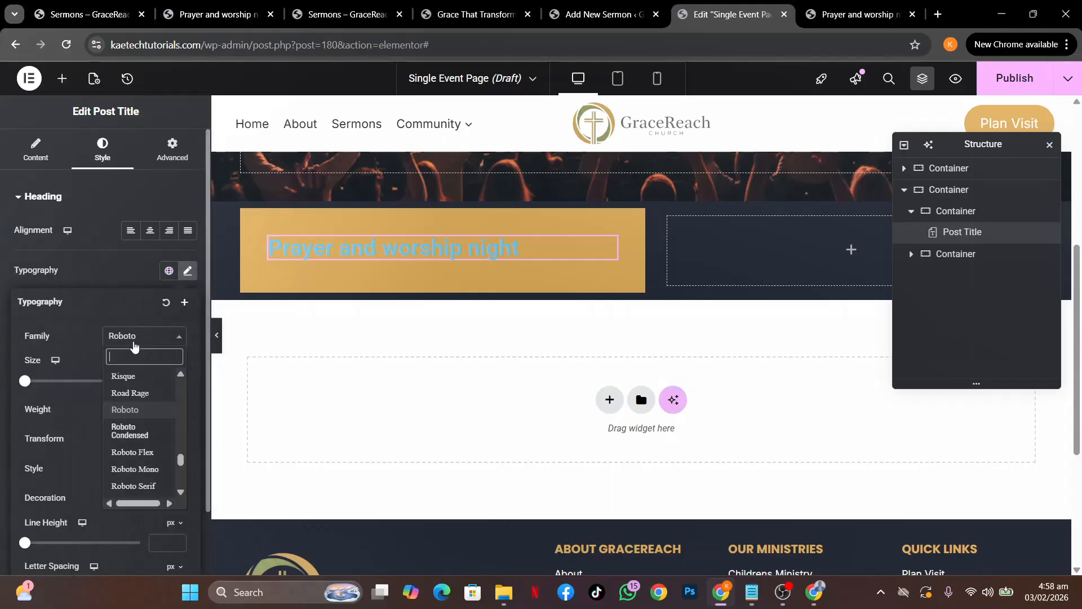
type("inter")
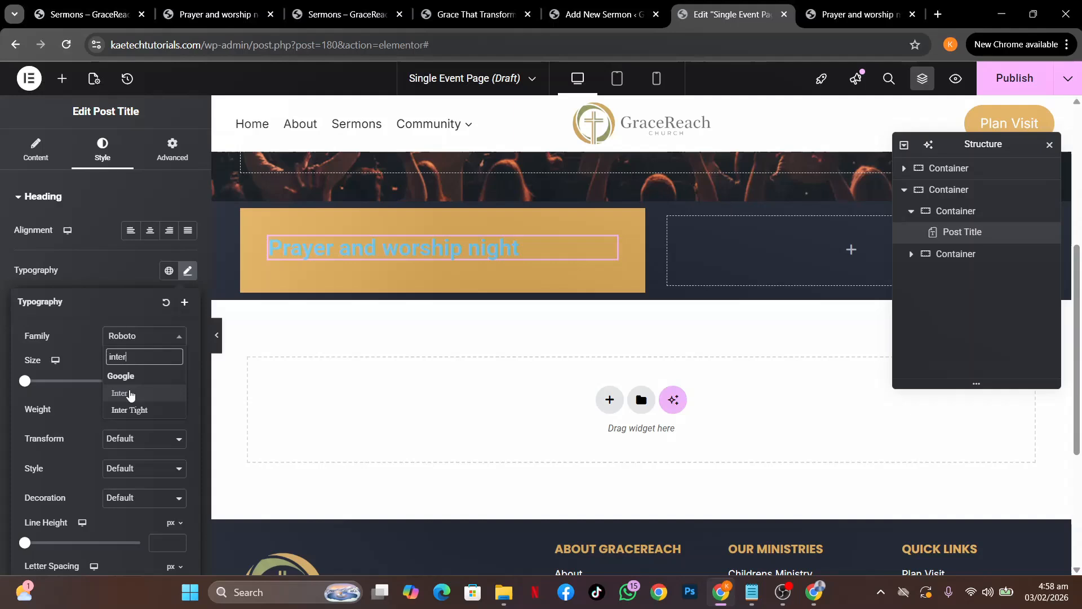
left_click(131, 394)
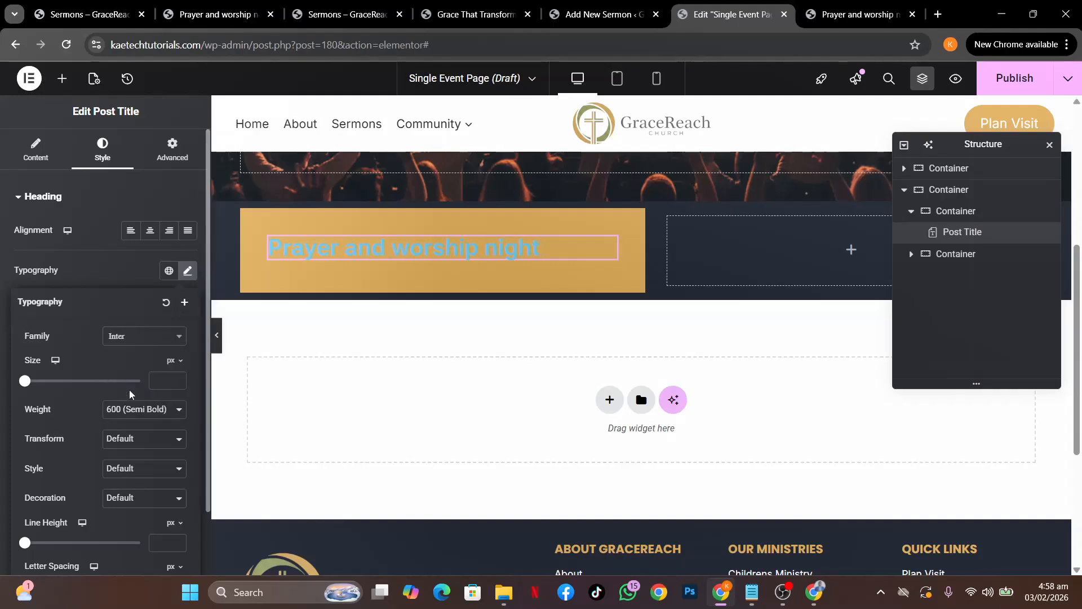
left_click(161, 384)
type("55")
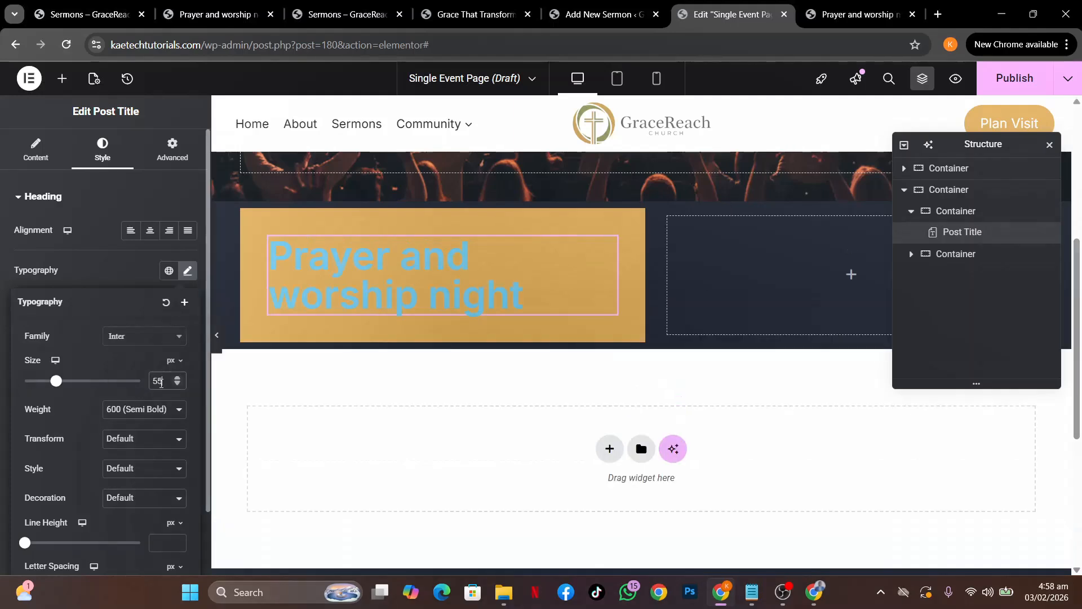
Center the Post Title and give its text the dark navy global color.
left_click(150, 230)
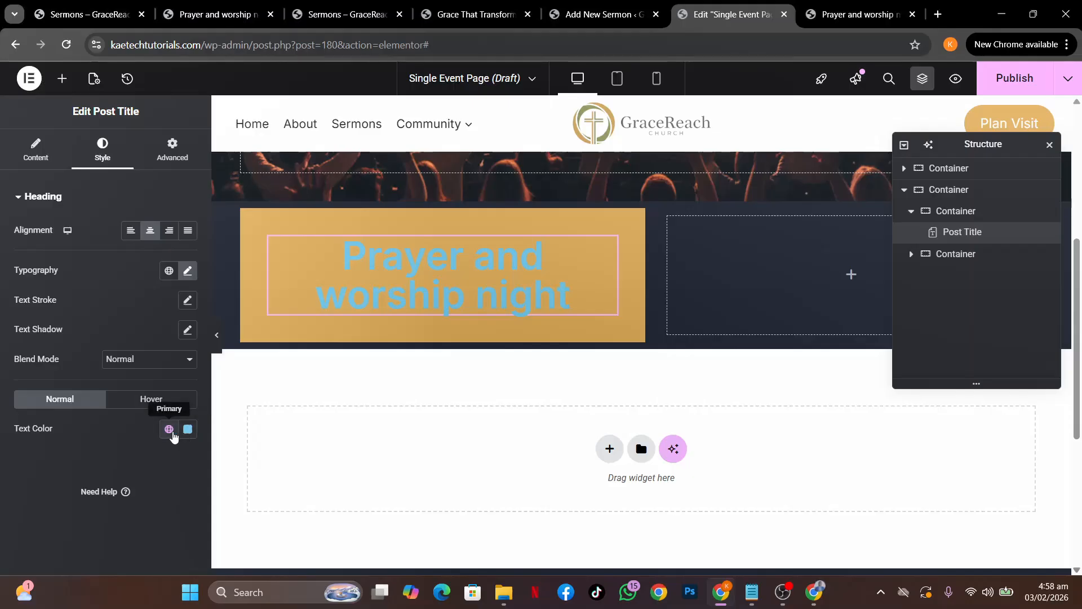
left_click(168, 429)
left_click(106, 269)
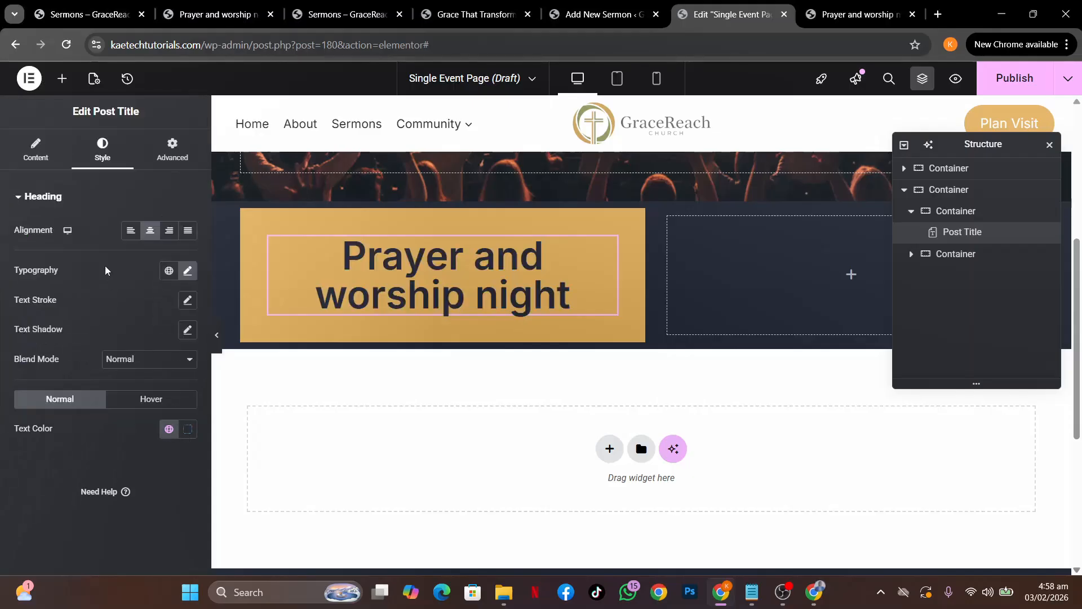
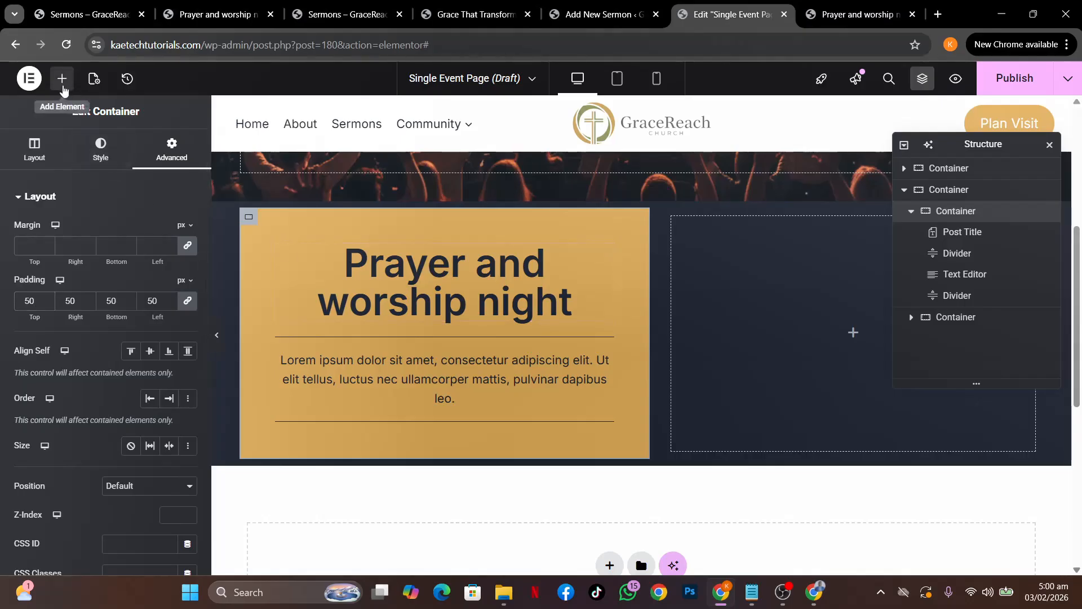
Add a Heading widget to the gold container and arrange it below the second divider.
left_click(62, 79)
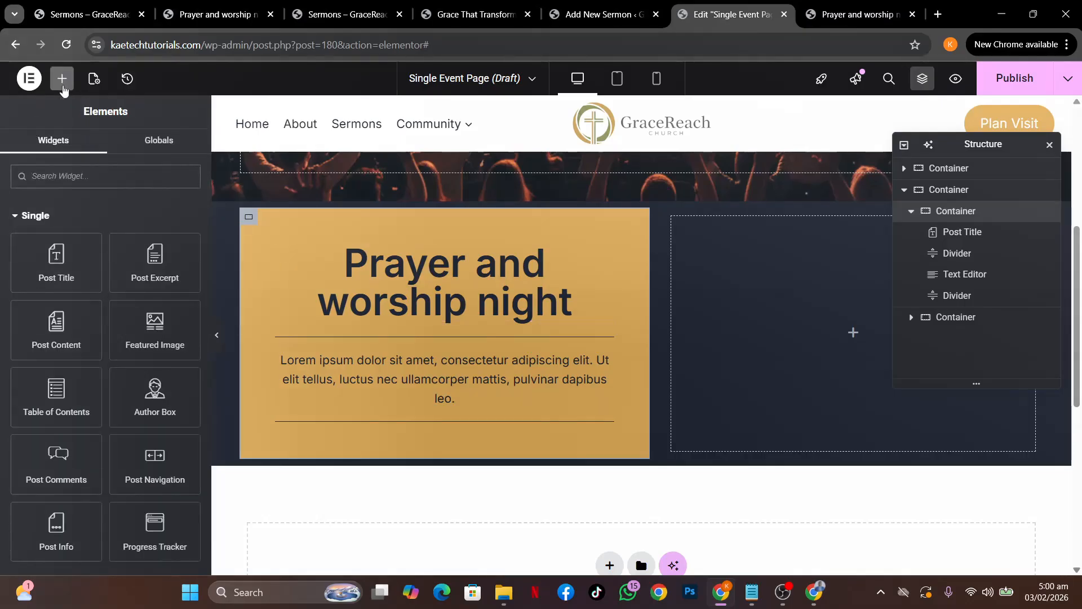
scroll(90, 414, "down", 4)
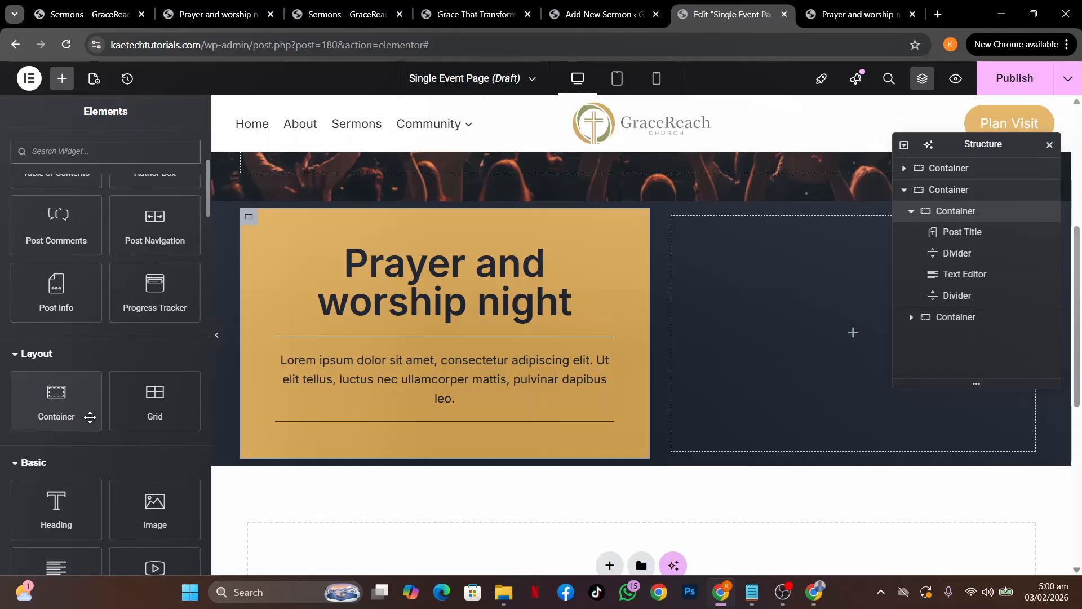
scroll(89, 417, "down", 2)
left_click_drag(56, 378, 459, 435)
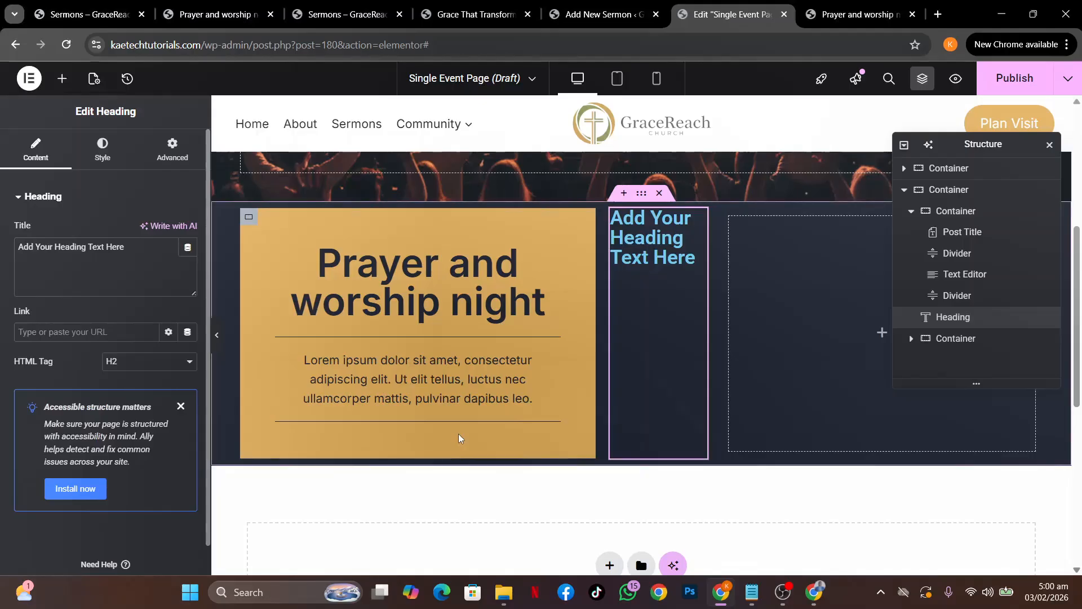
left_click_drag(699, 220, 438, 404)
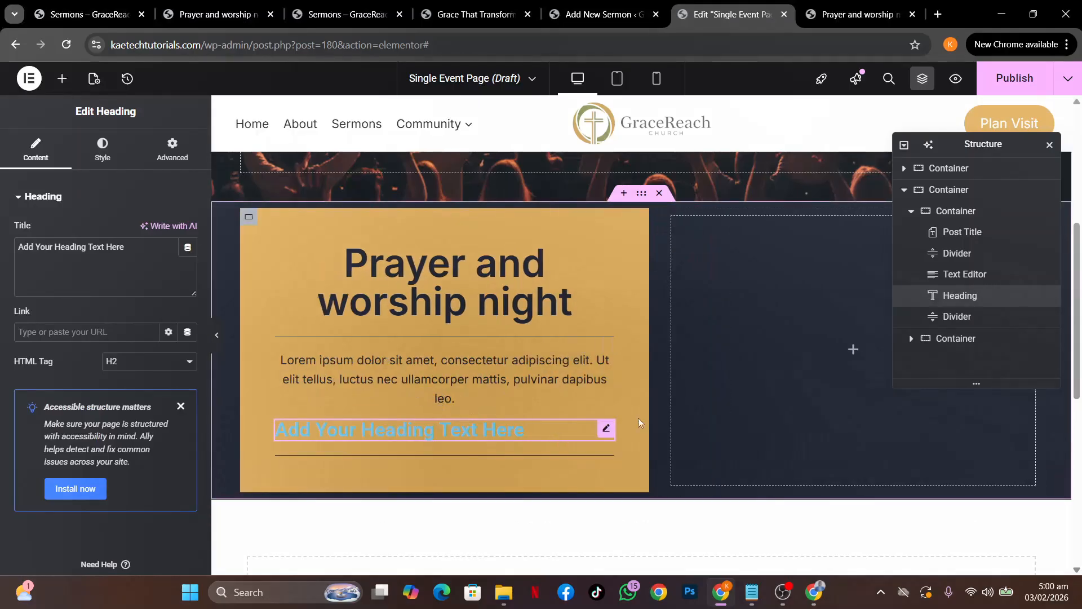
left_click_drag(955, 318, 954, 295)
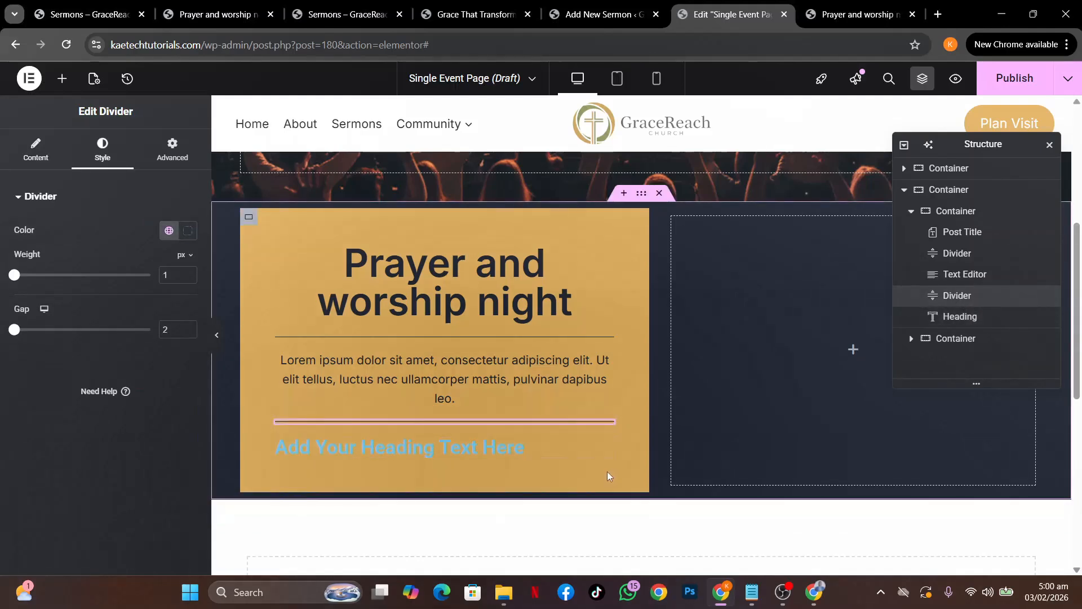
Set the new heading's text in the gold container to "Share Event".
left_click(502, 446)
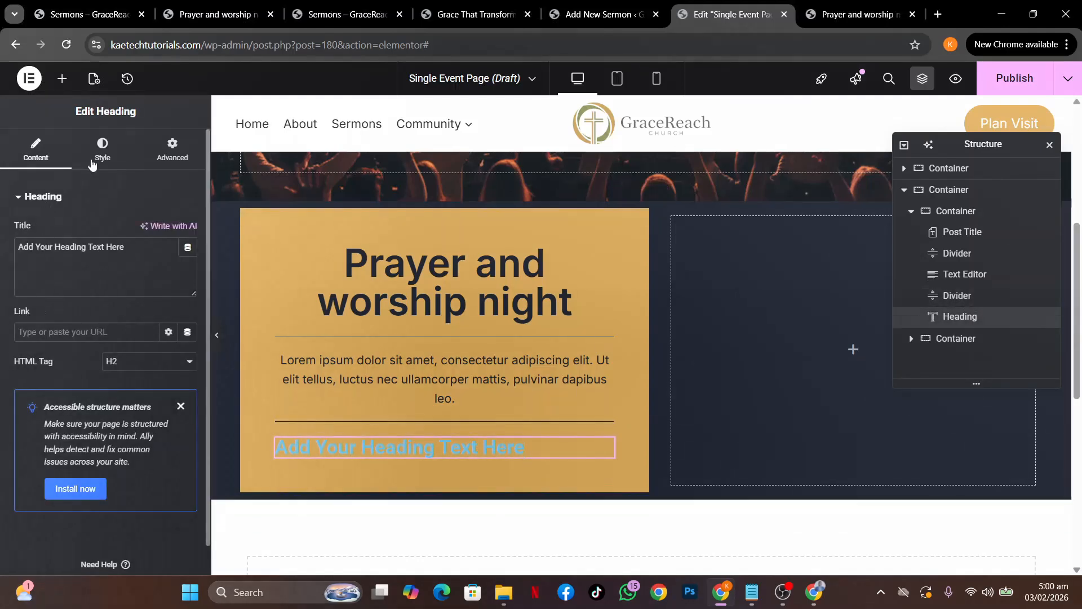
triple_click(133, 262)
type("S")
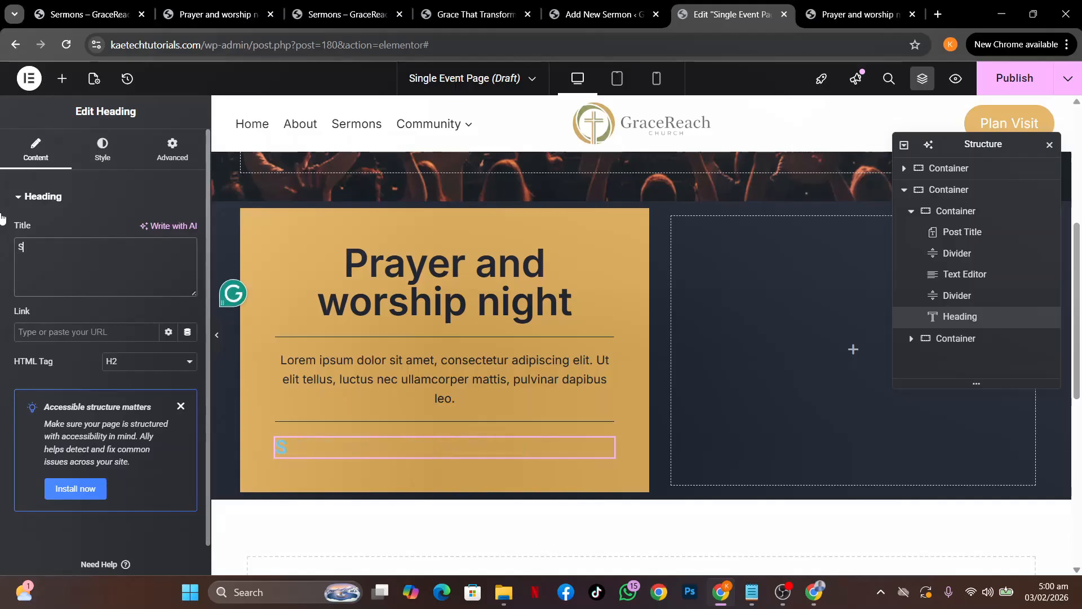
type("hare Event")
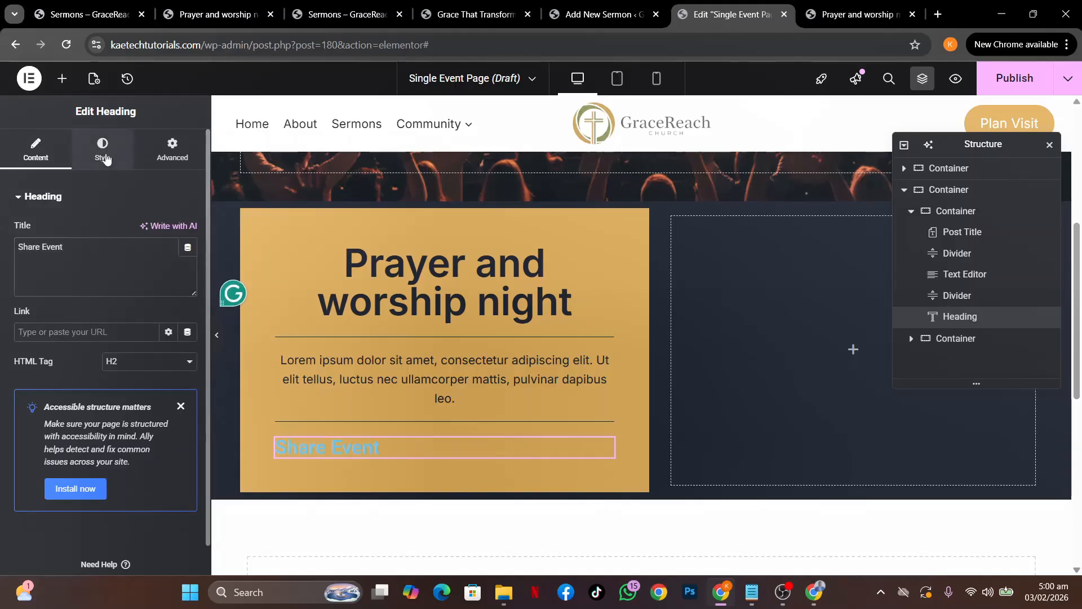
Center the "Share Event" heading and set its typography to the Inter font at 30 px.
left_click(108, 158)
left_click(150, 231)
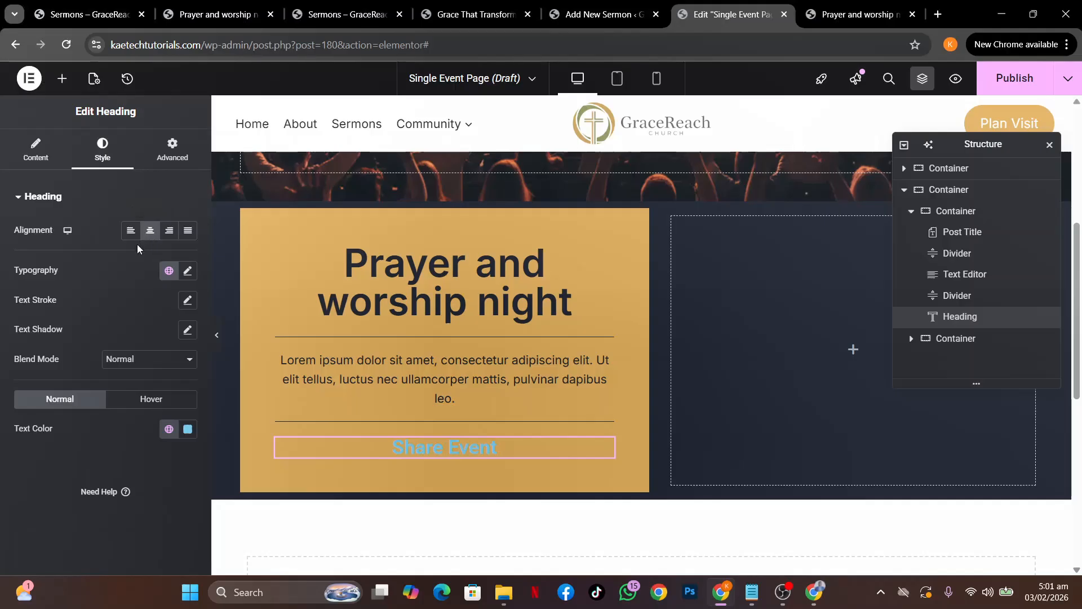
left_click(187, 271)
left_click(168, 338)
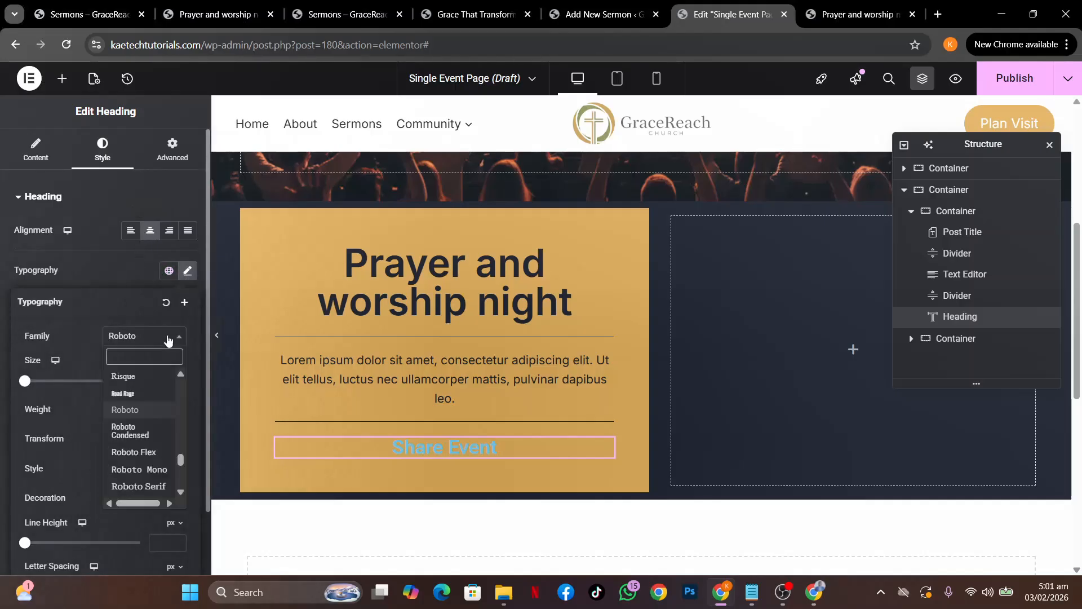
type("inet")
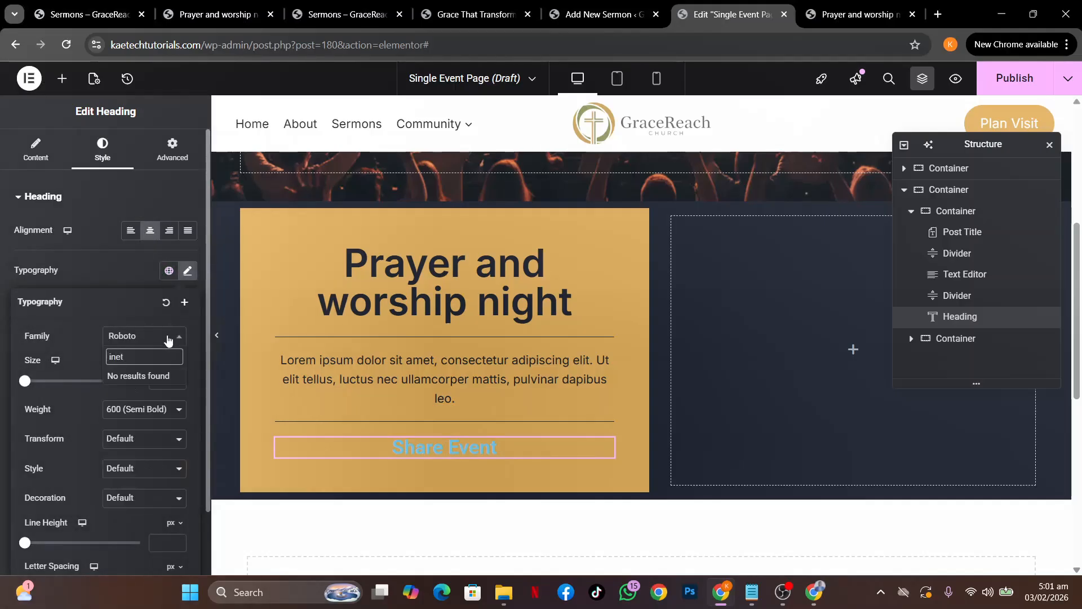
key("BackSpace")
key("BackSpace")
type("t")
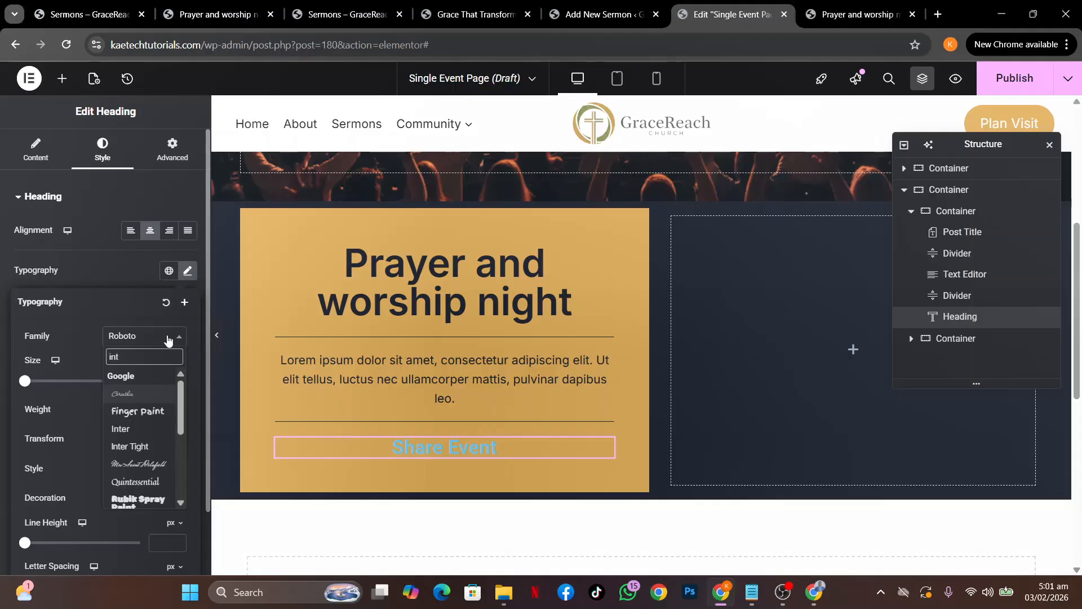
type("er")
left_click(145, 397)
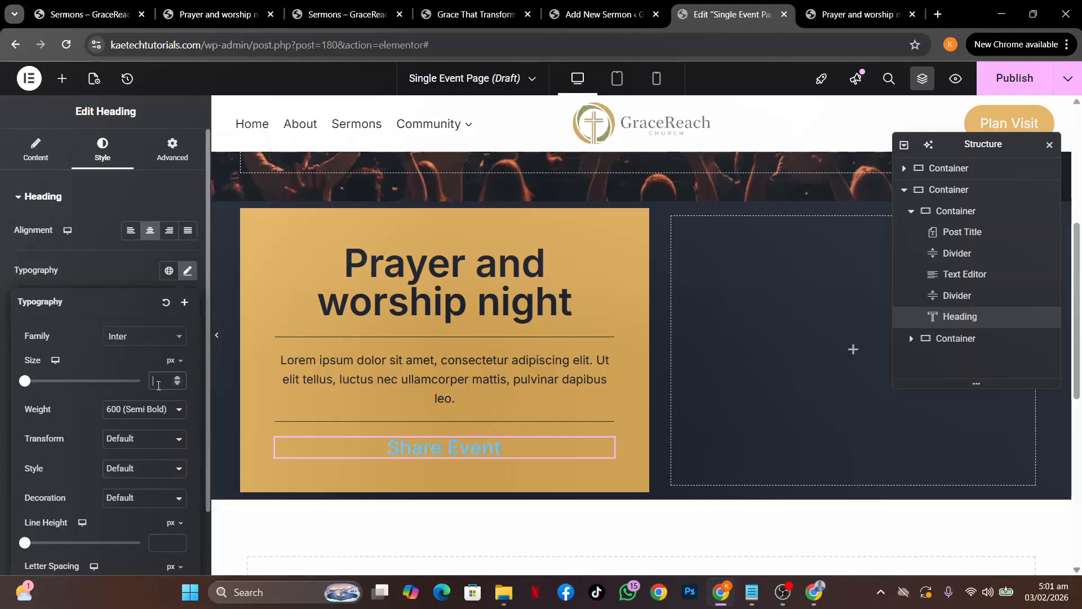
left_click(158, 382)
type("30")
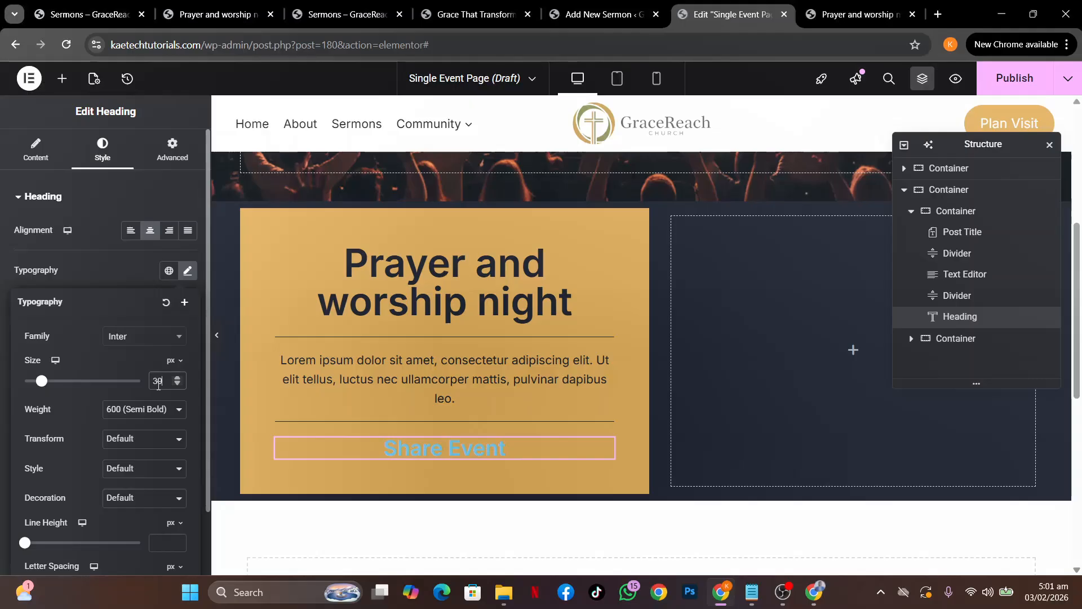
Set the "Share Event" heading's text color to the dark global color.
left_click(114, 276)
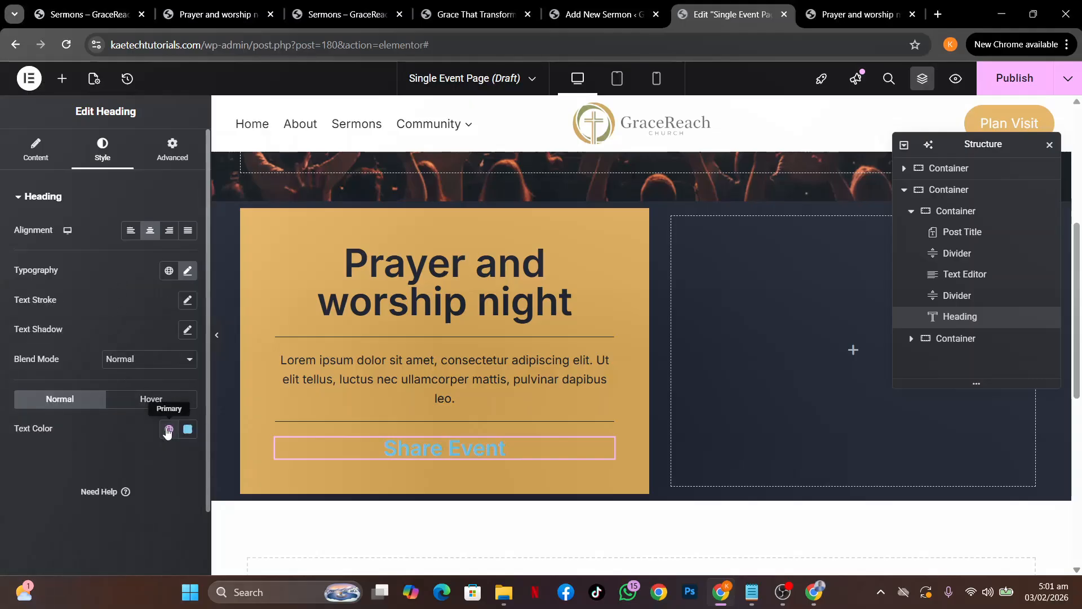
left_click(169, 429)
left_click(94, 265)
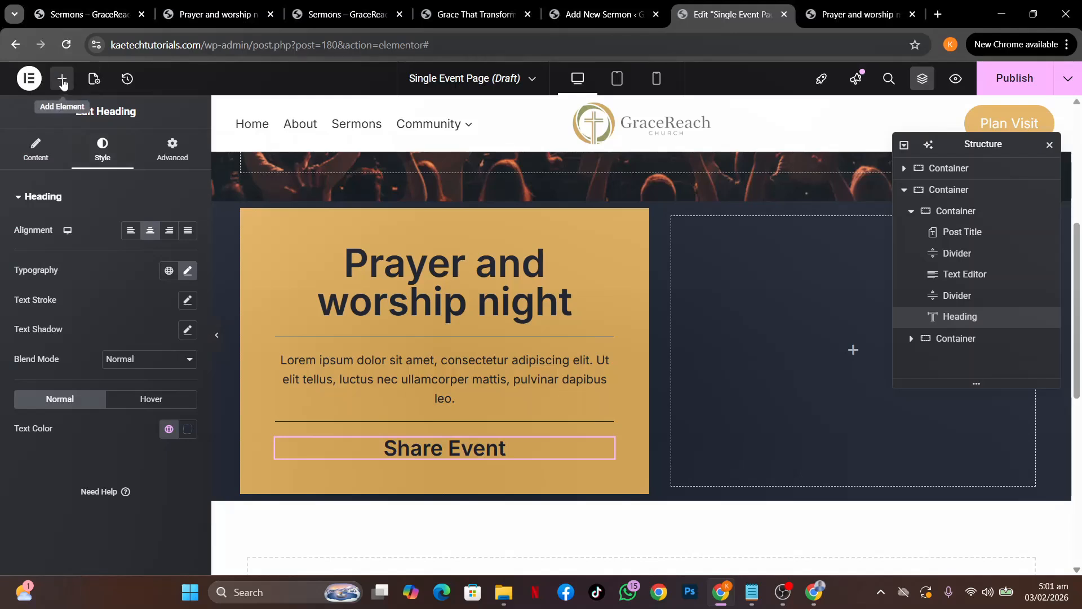
Add a Share Buttons widget directly below the "Share Event" heading.
left_click(62, 79)
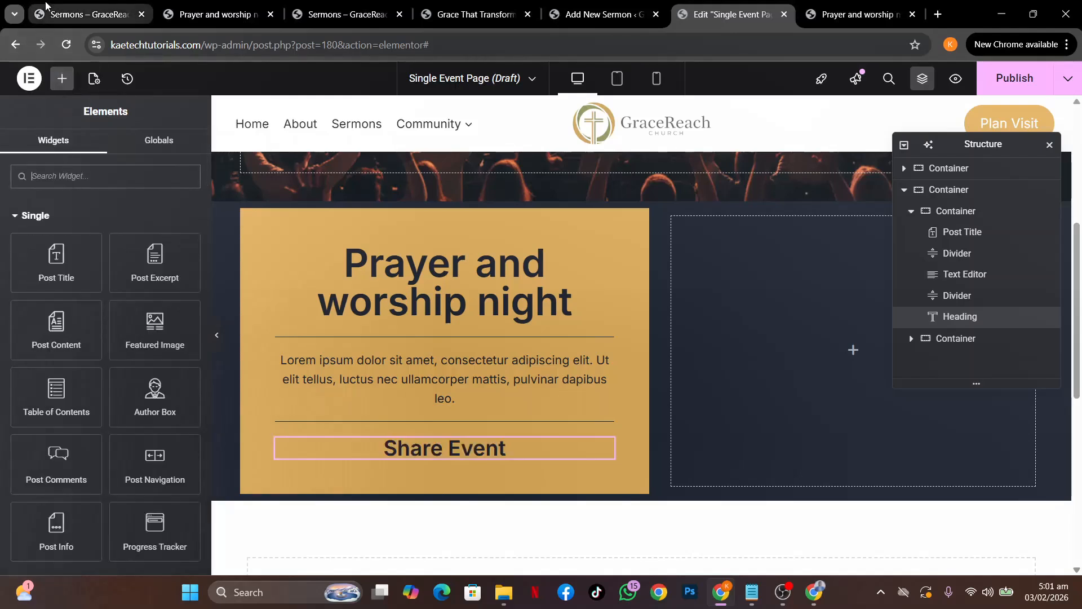
type("sha")
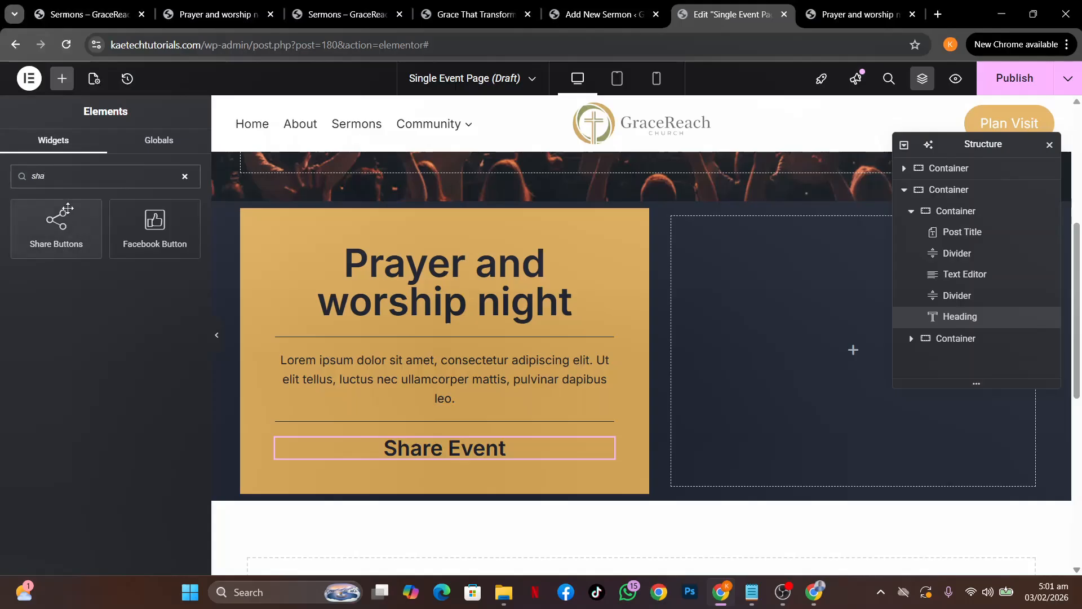
left_click_drag(62, 221, 396, 460)
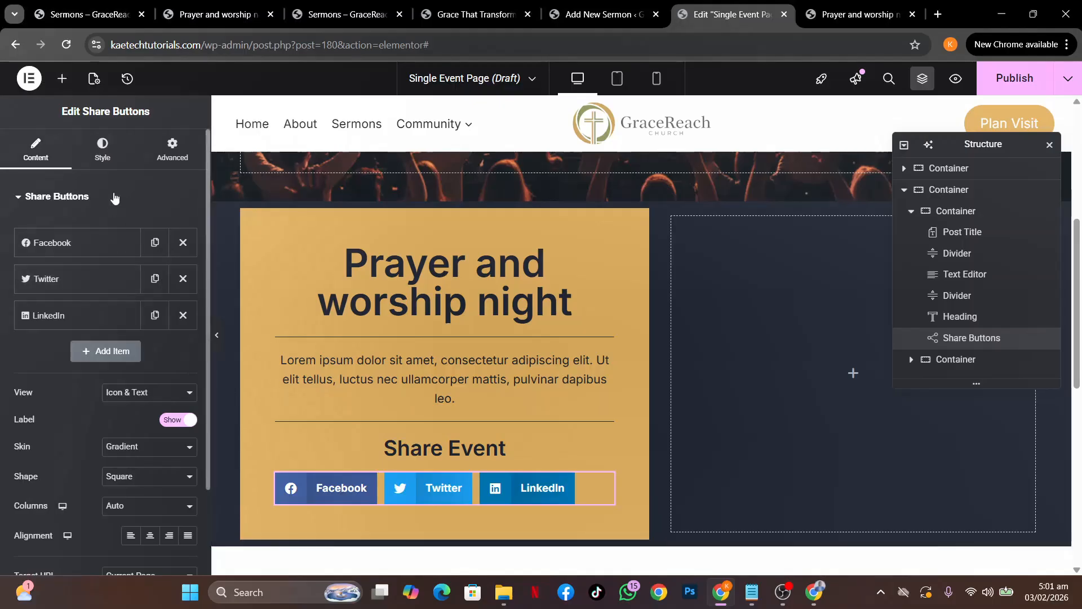
Center-align the Facebook, Twitter and LinkedIn share buttons and preview the page without the editing panel.
left_click(103, 152)
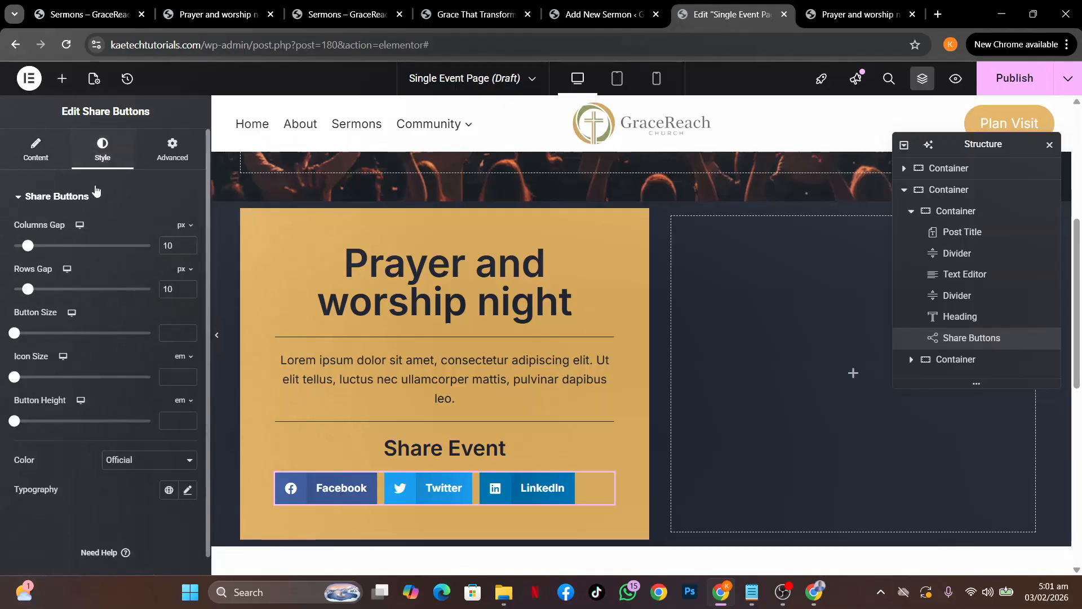
left_click(34, 160)
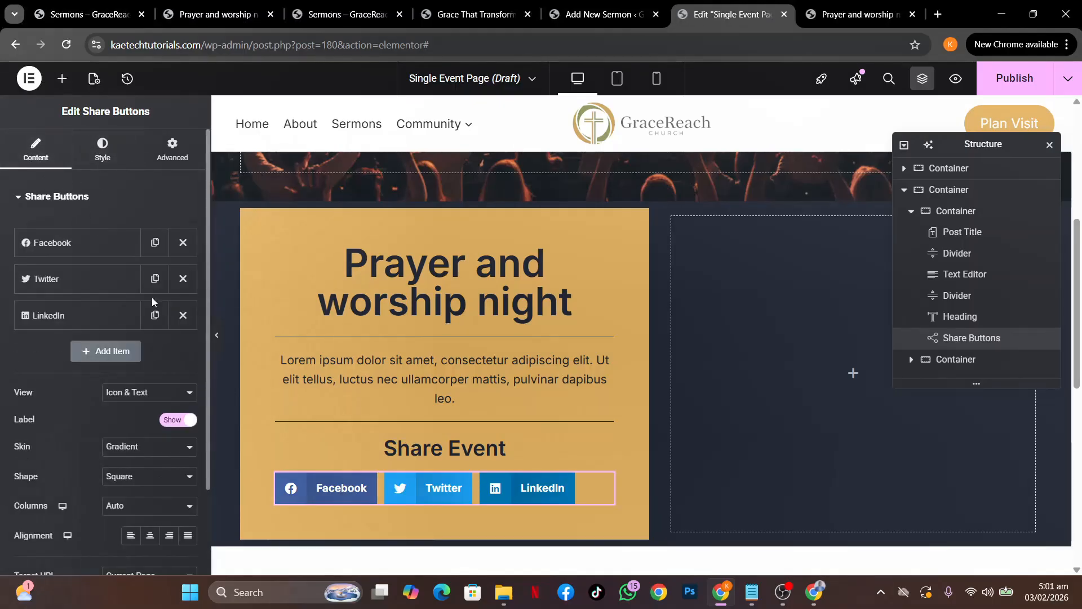
scroll(97, 411, "down", 2)
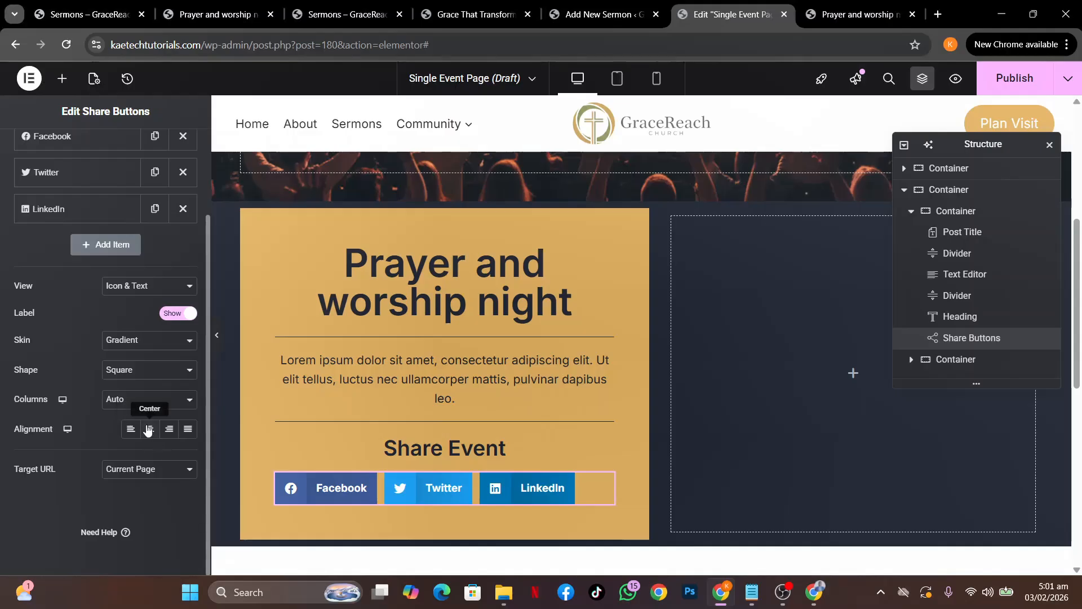
left_click(150, 429)
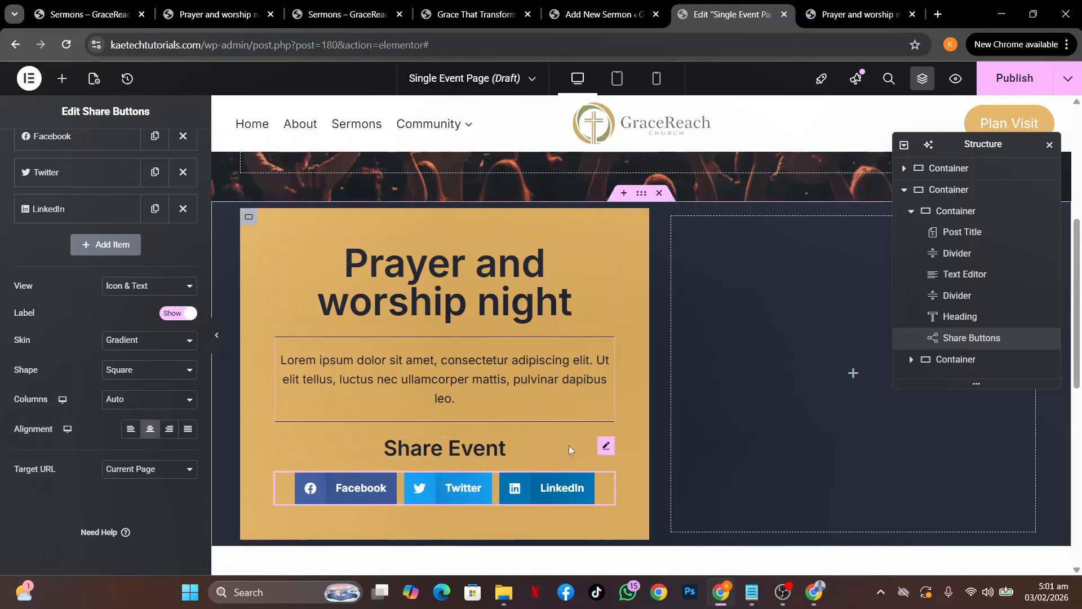
left_click(218, 338)
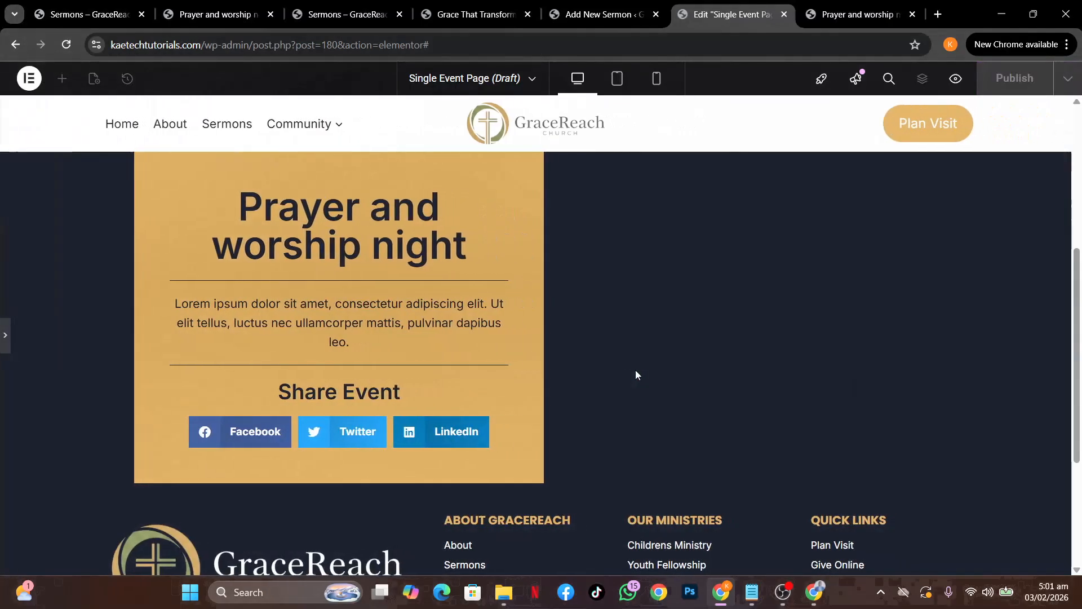
scroll(634, 370, "up", 5)
scroll(635, 370, "down", 3)
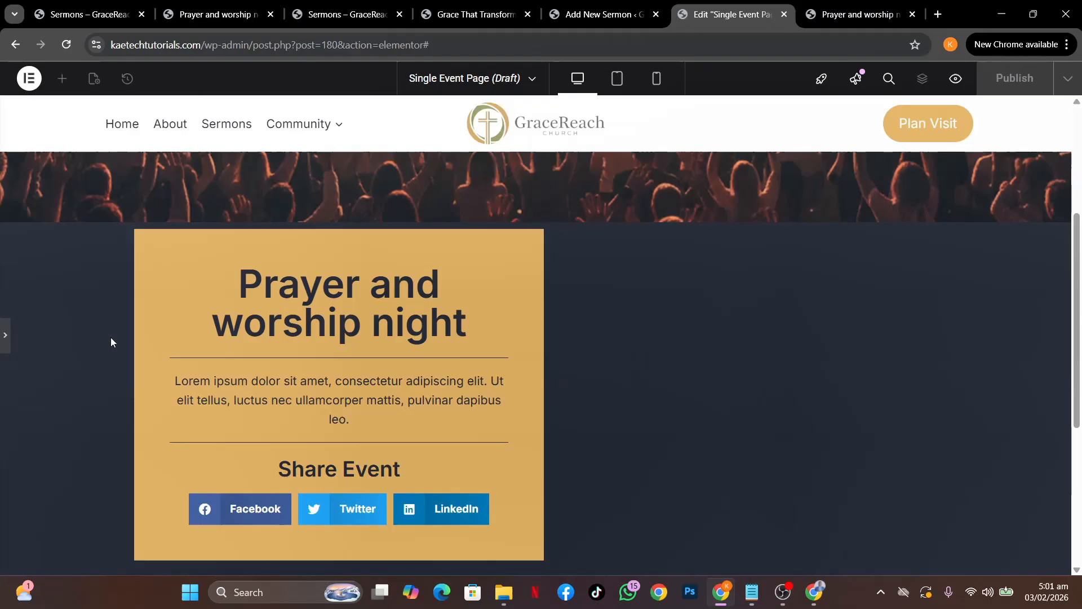
left_click(5, 335)
Check the reference event page and give the gold card container an unlinked top margin of -120 px.
left_click(186, 7)
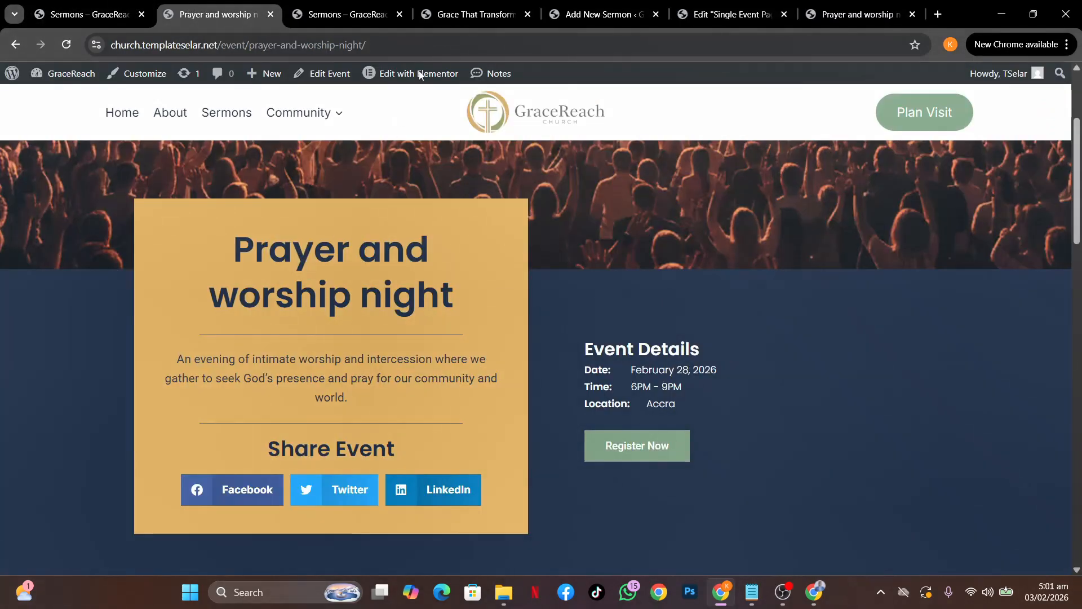
left_click(721, 9)
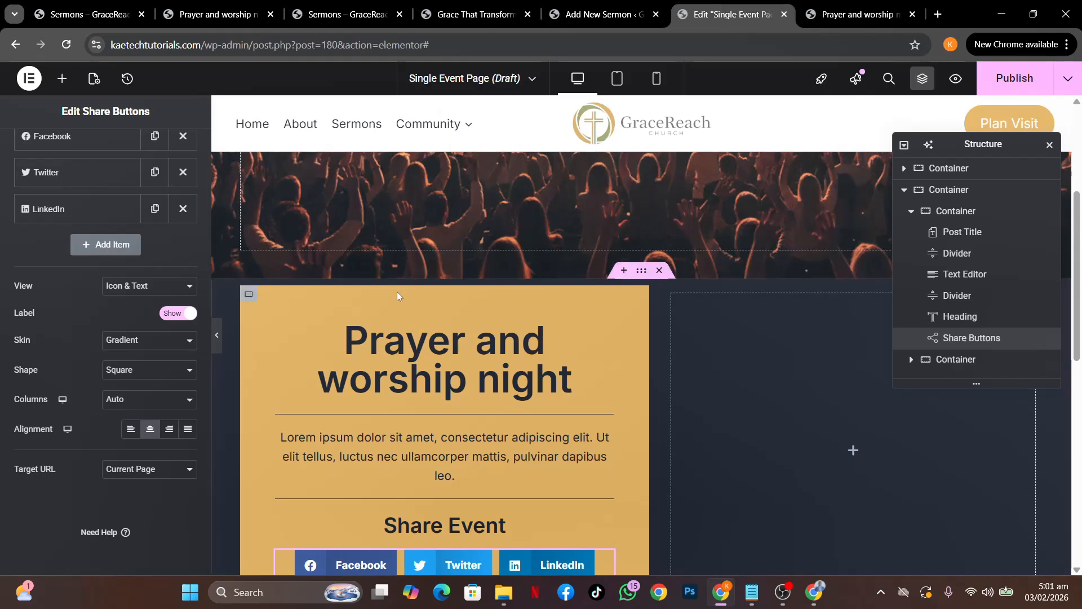
left_click(248, 298)
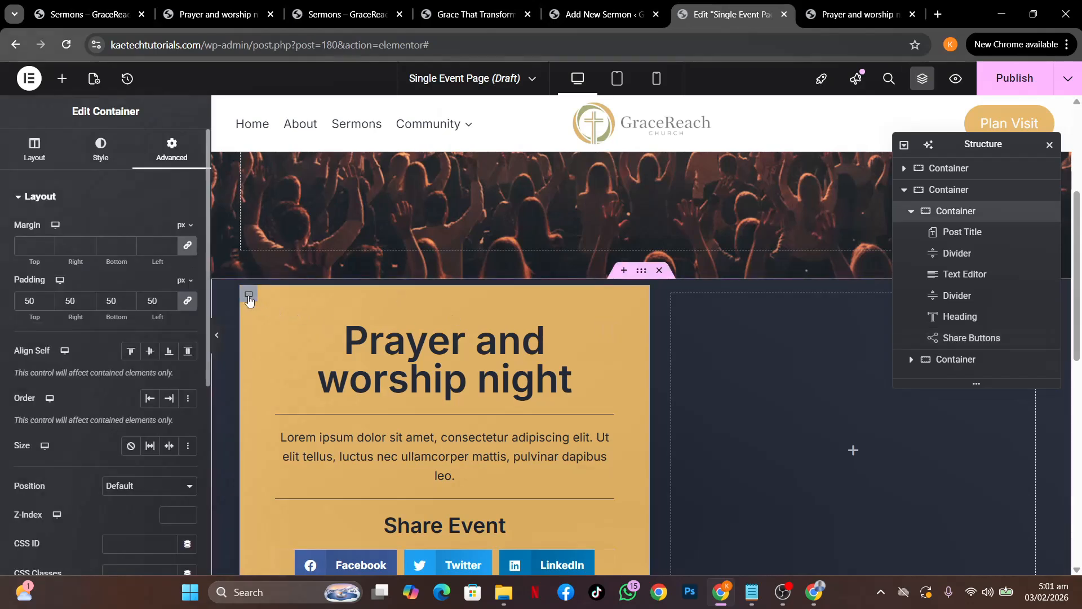
left_click(187, 247)
type("-")
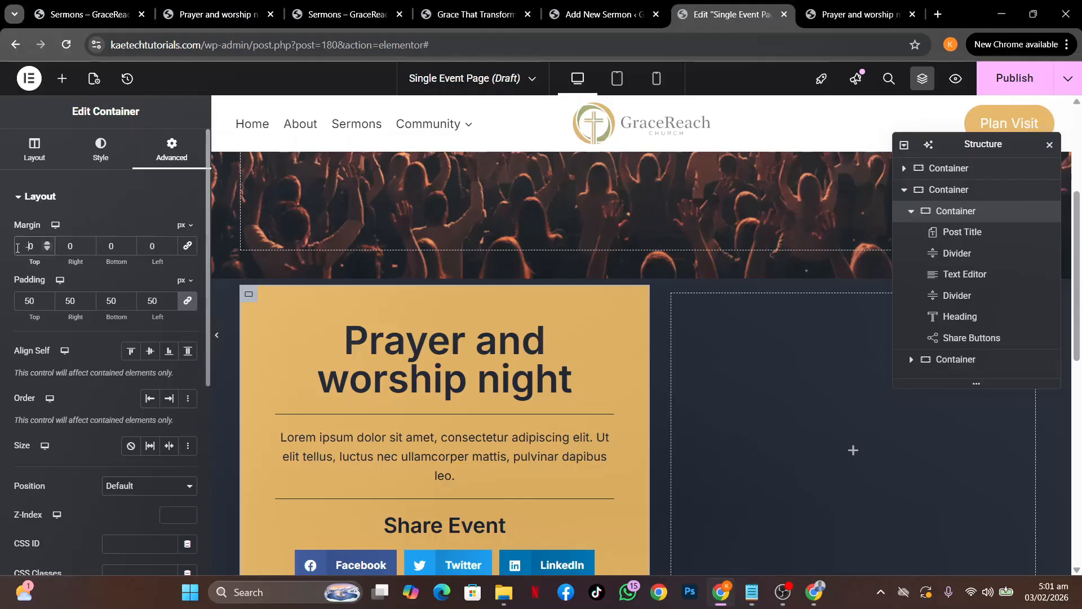
type("8")
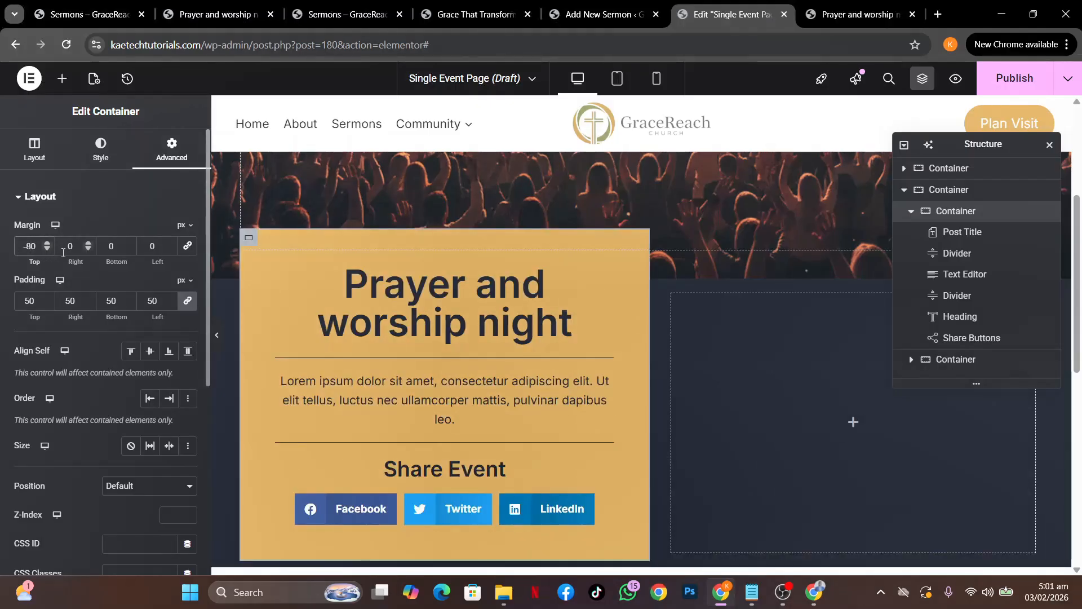
key("BackSpace")
type("12")
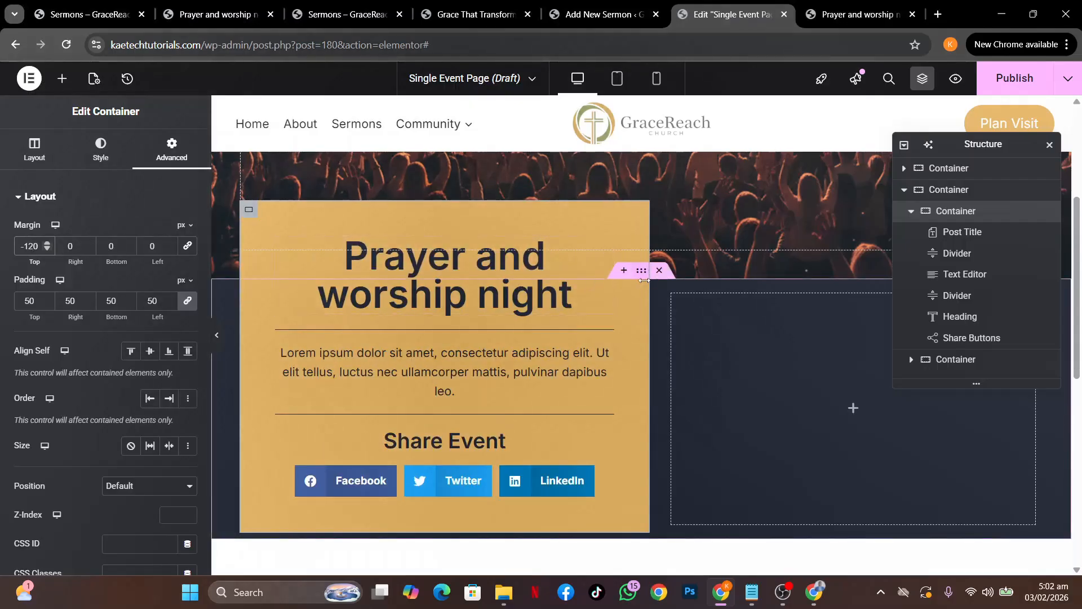
Try a minimum height of 521 px on the outer container around the gold card and reset it to 0.
left_click(641, 272)
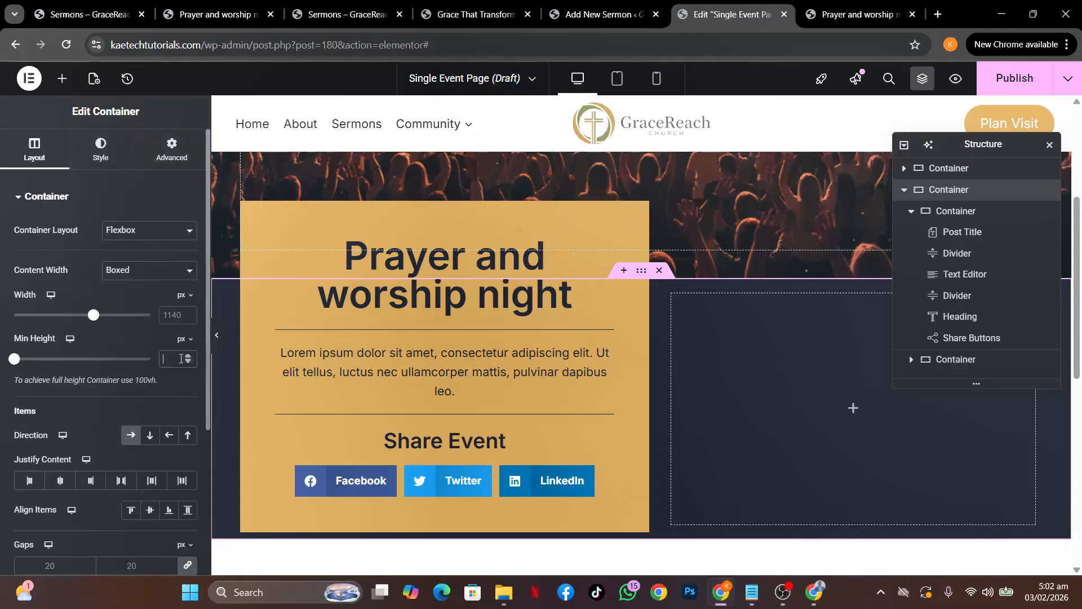
left_click_drag(14, 359, 64, 360)
scroll(516, 391, "down", 4)
scroll(517, 390, "up", 2)
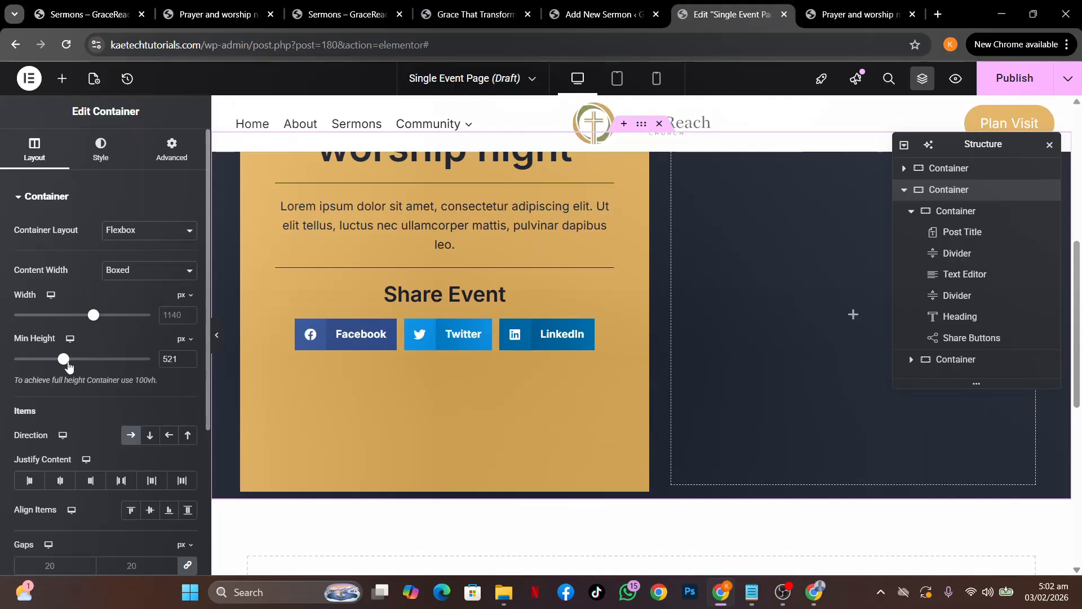
left_click_drag(64, 361, 2, 372)
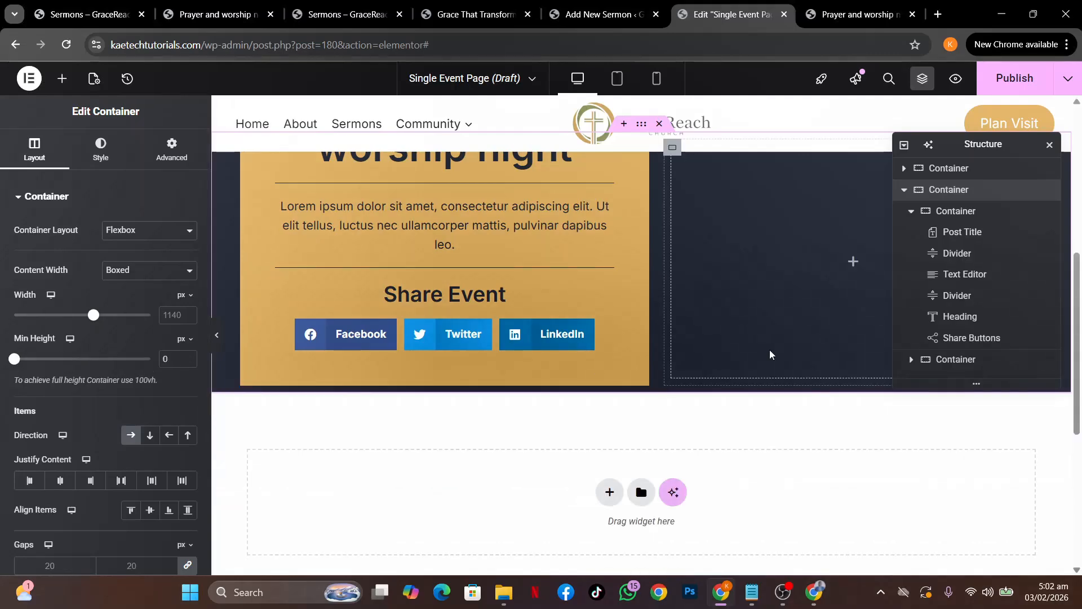
scroll(855, 283, "up", 4)
scroll(855, 283, "down", 1)
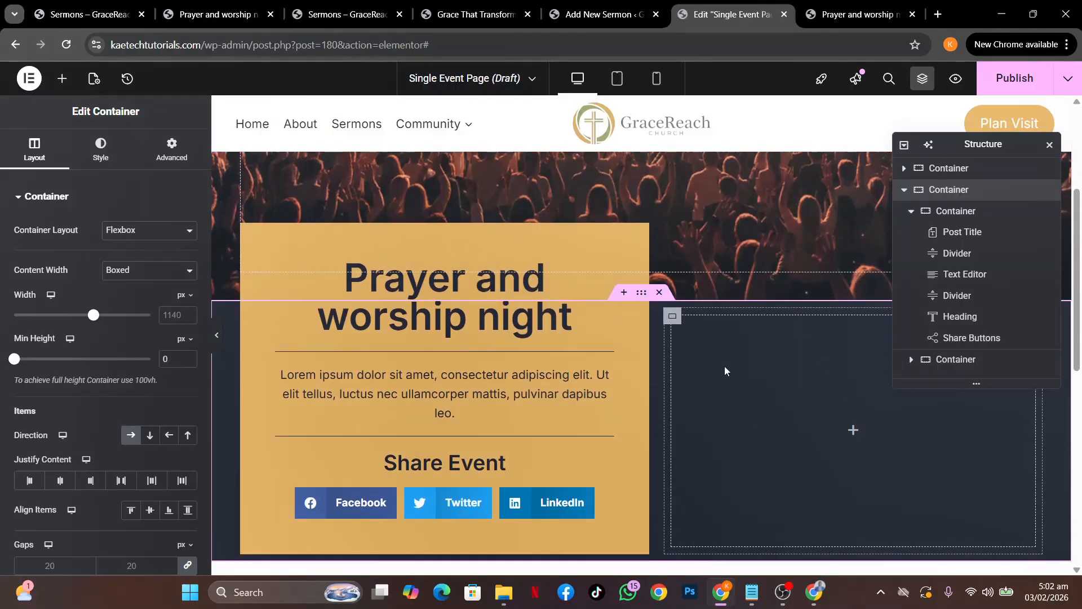
scroll(725, 371, "down", 3)
scroll(725, 371, "up", 2)
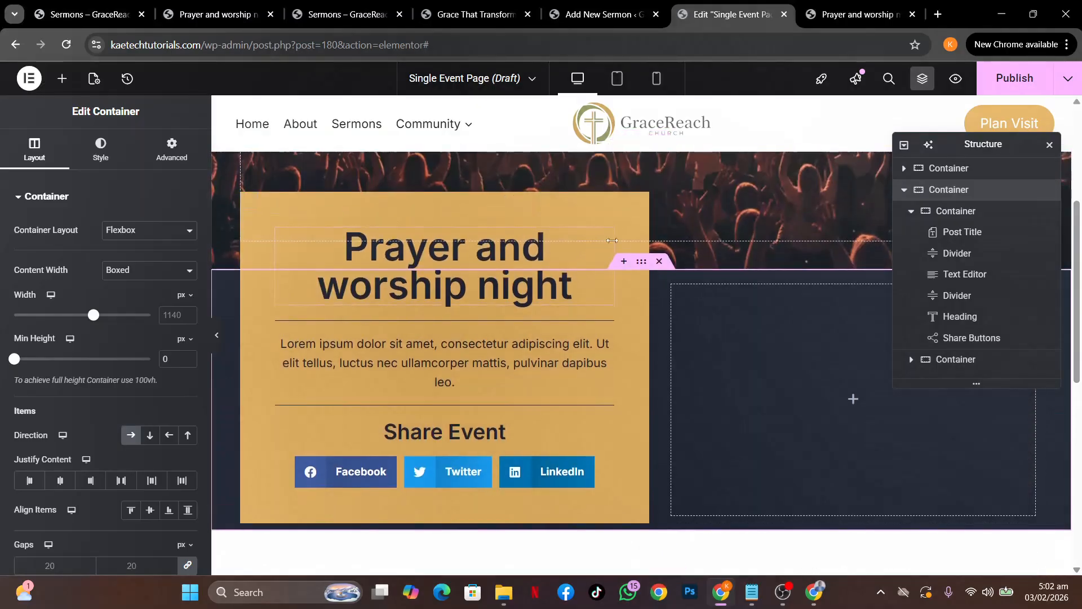
Unlink the outer container's padding and set 80 px at its top and bottom, keeping 0 on the sides.
left_click(169, 159)
left_click(188, 306)
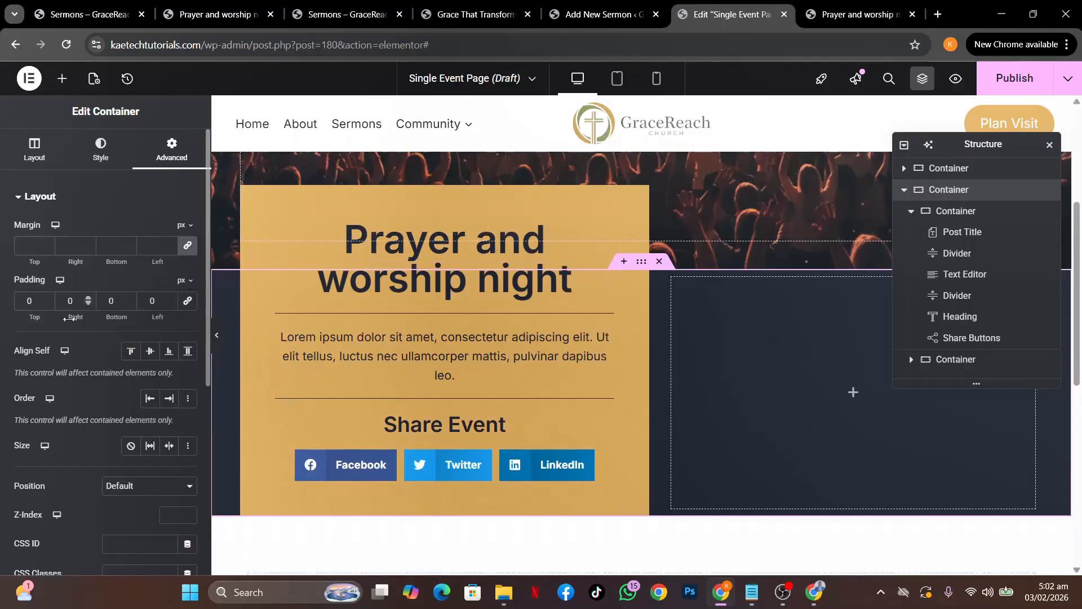
type("8")
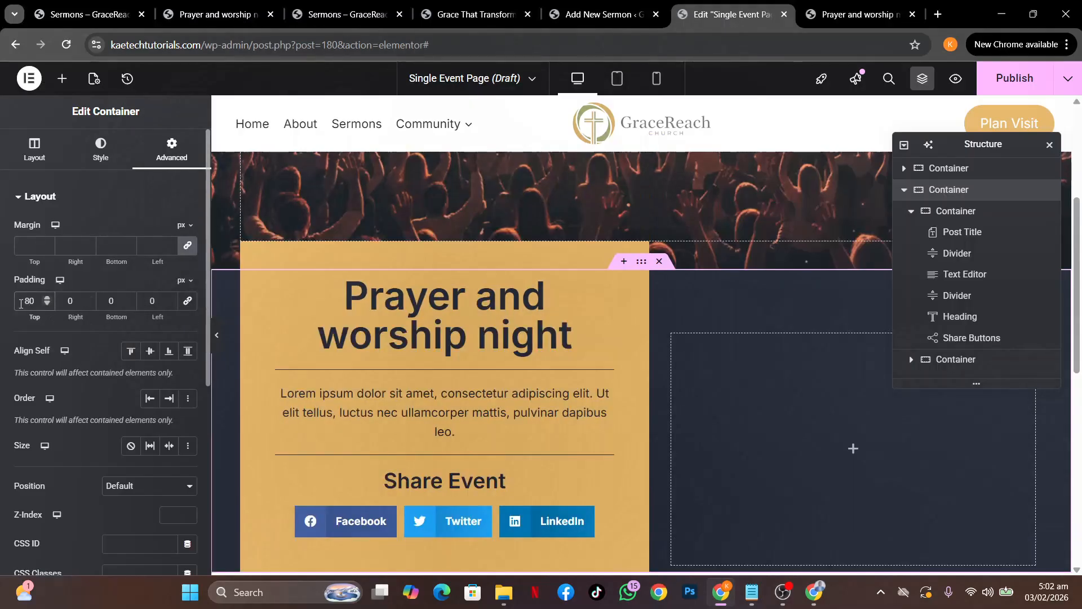
left_click(108, 303)
type("8")
scroll(675, 397, "down", 3)
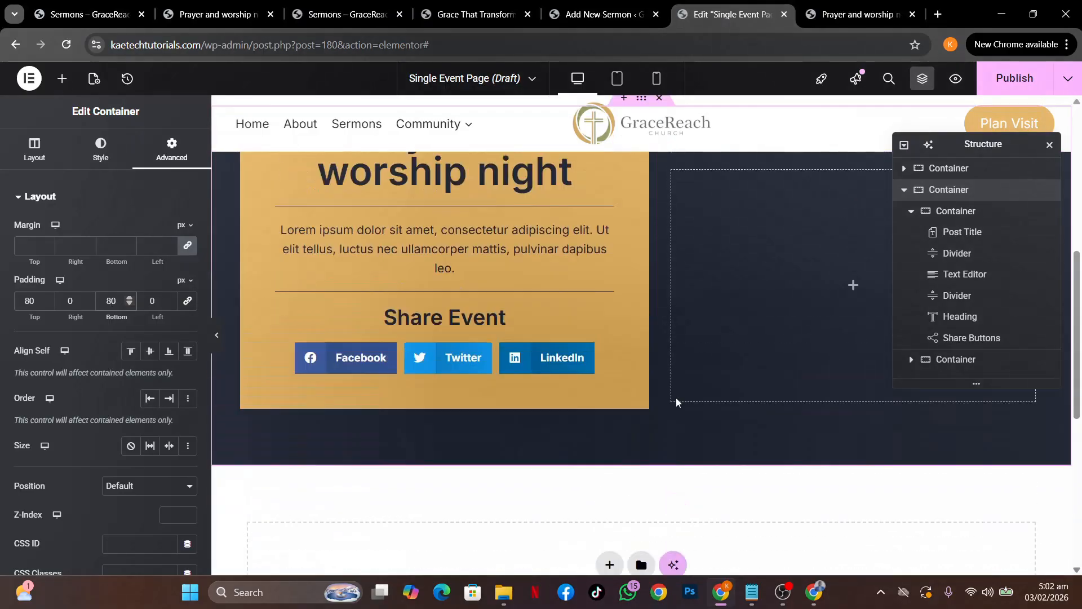
scroll(675, 398, "up", 3)
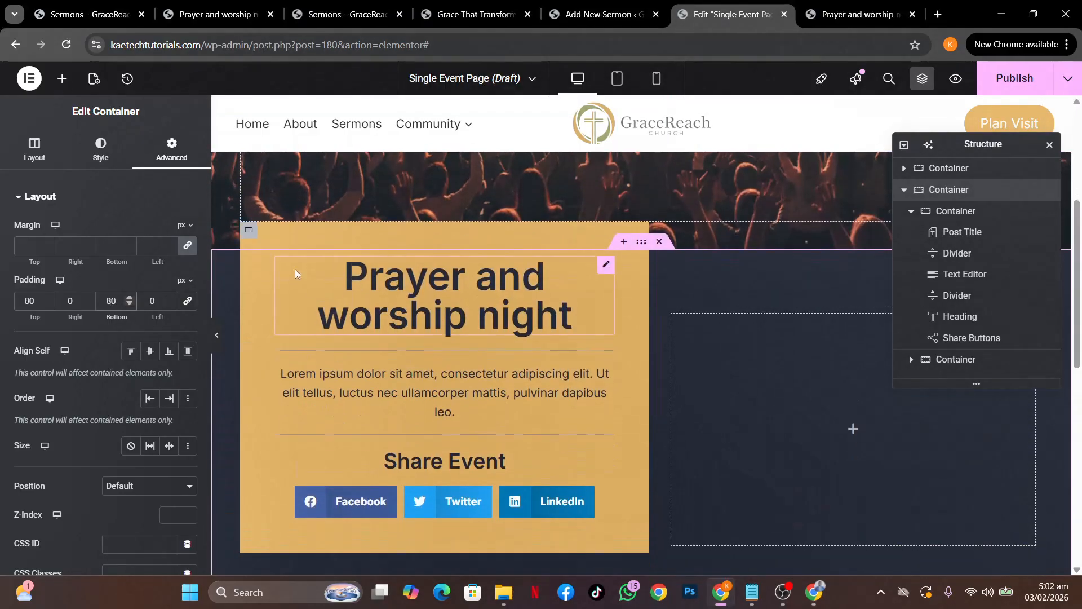
Set the gold card container's top margin to -160 px and check its overlap with the hero image.
left_click(248, 230)
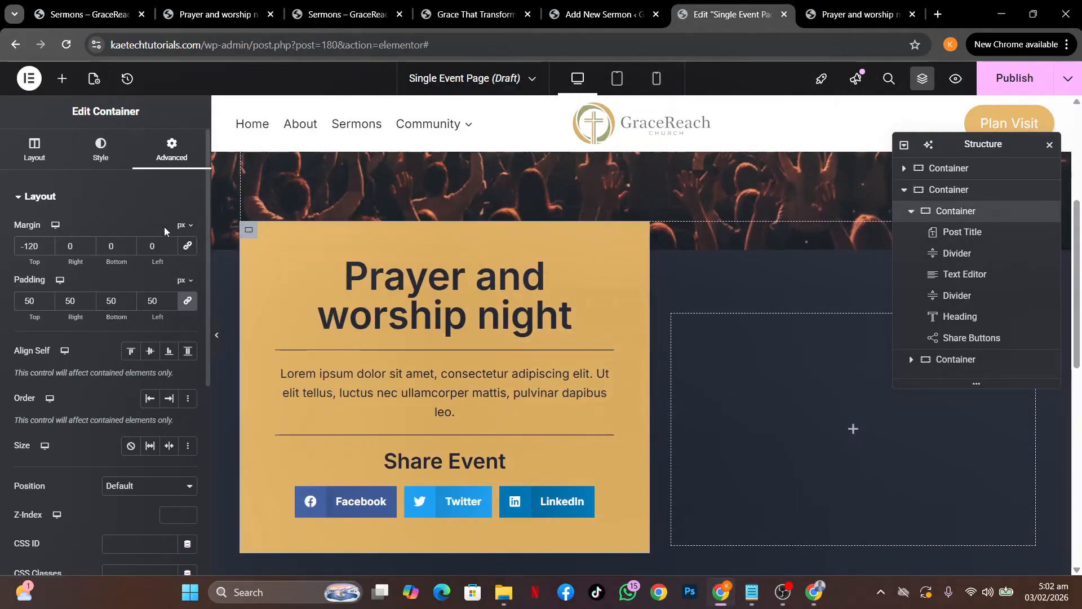
left_click(34, 246)
key("BackSpace")
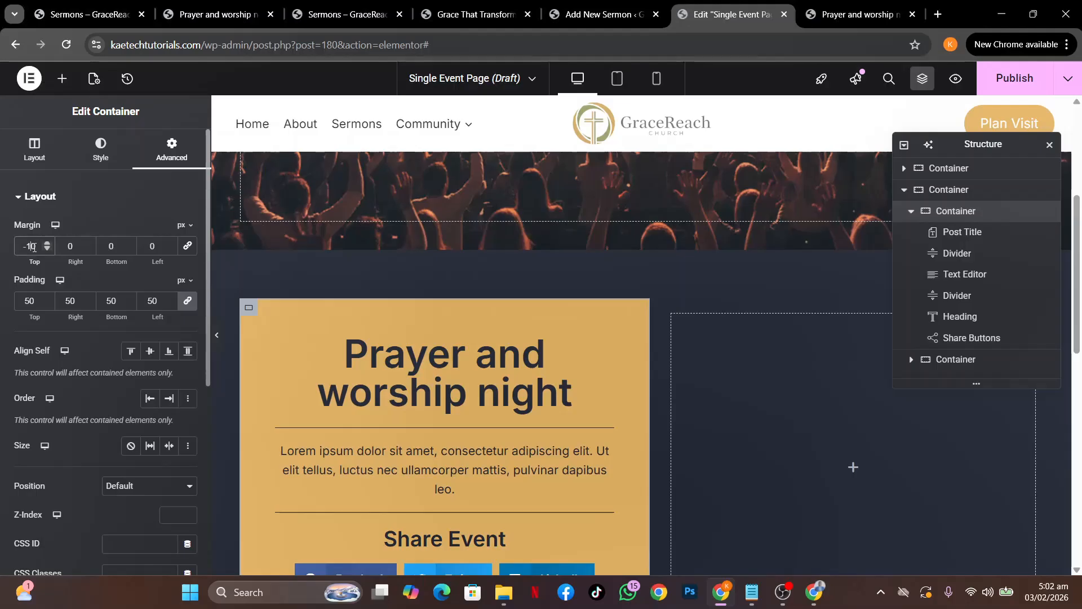
type("6")
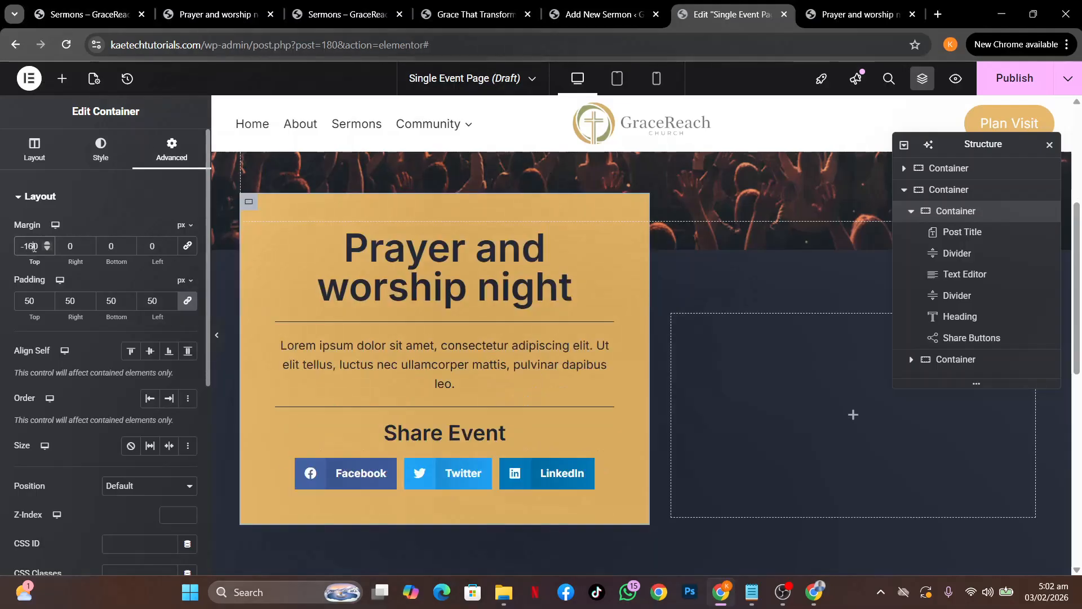
scroll(728, 373, "down", 2)
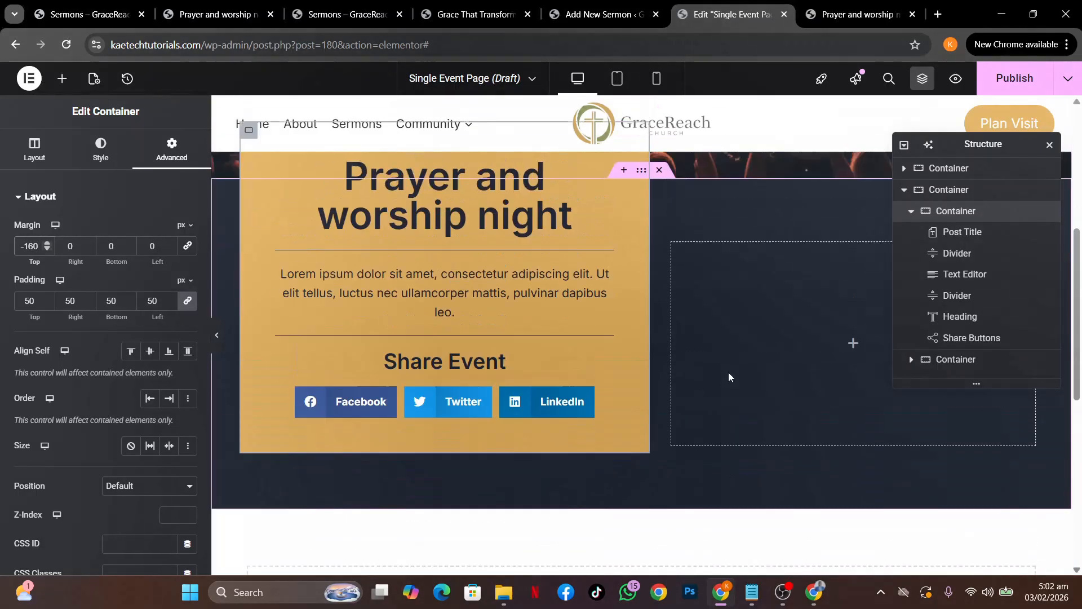
scroll(729, 372, "up", 2)
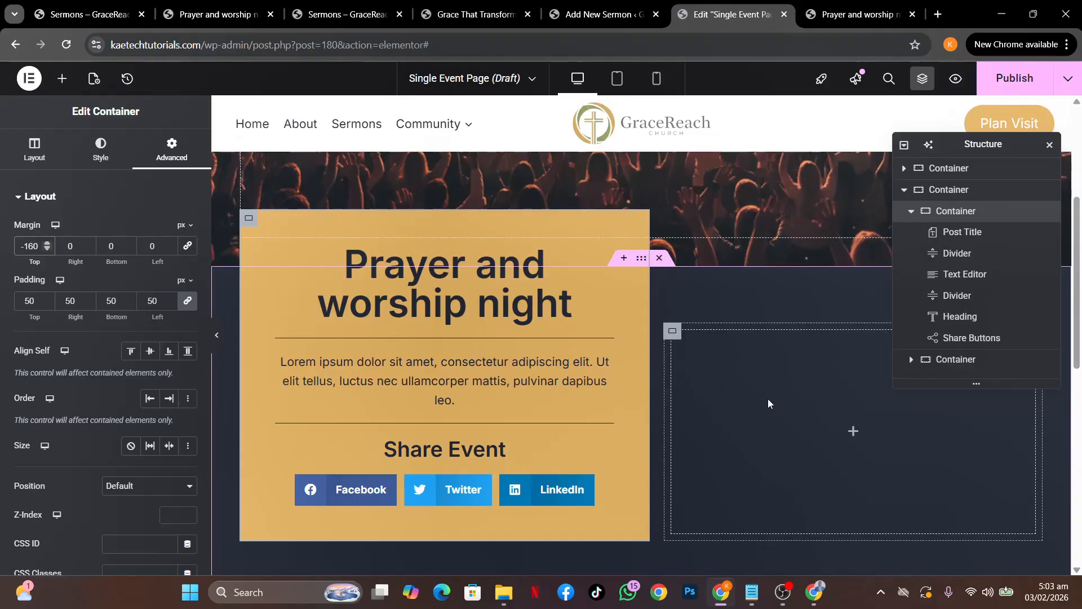
scroll(680, 387, "up", 3)
scroll(680, 387, "down", 3)
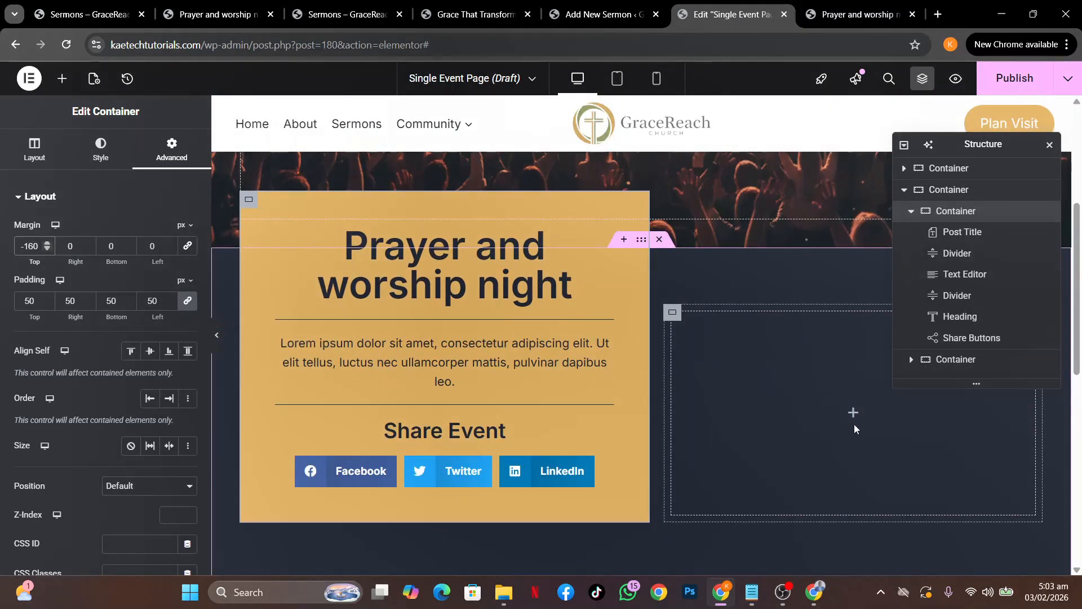
Set 40 px padding on all sides of the empty container beside the gold card.
left_click(673, 312)
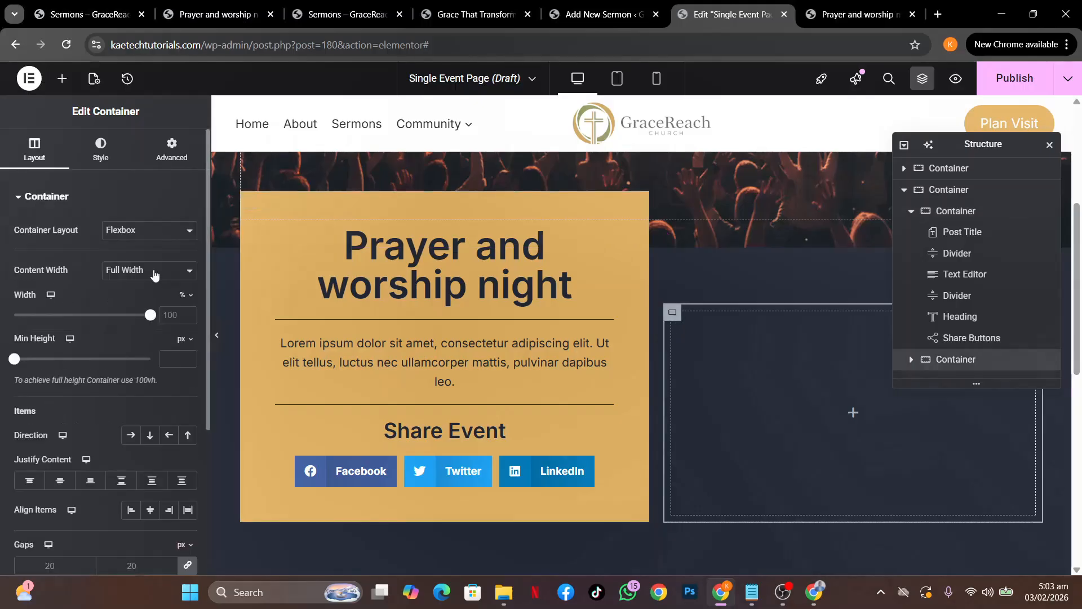
left_click(172, 149)
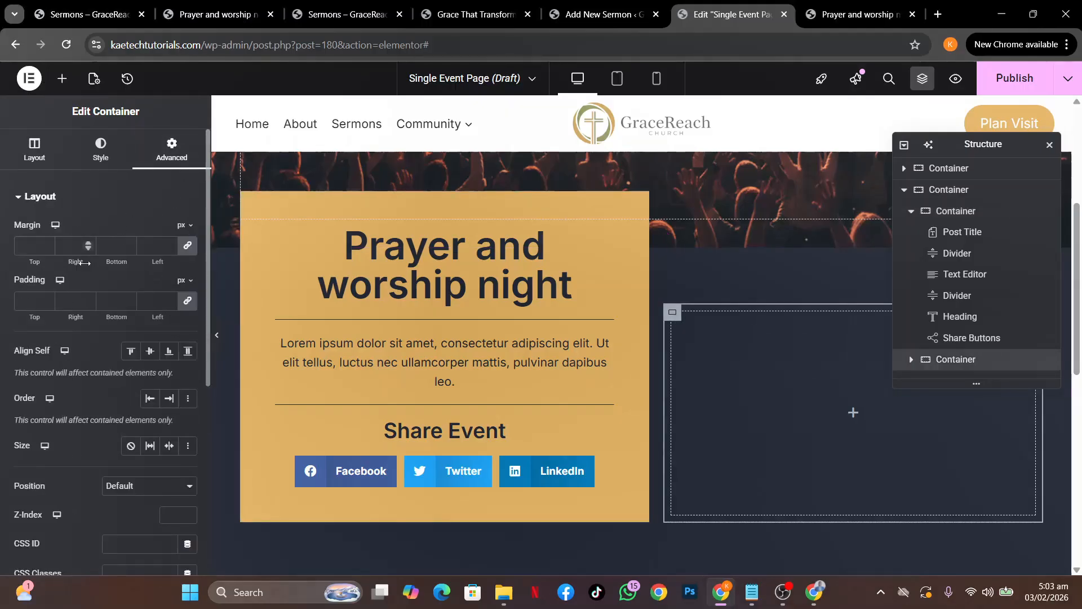
left_click(23, 306)
type("40")
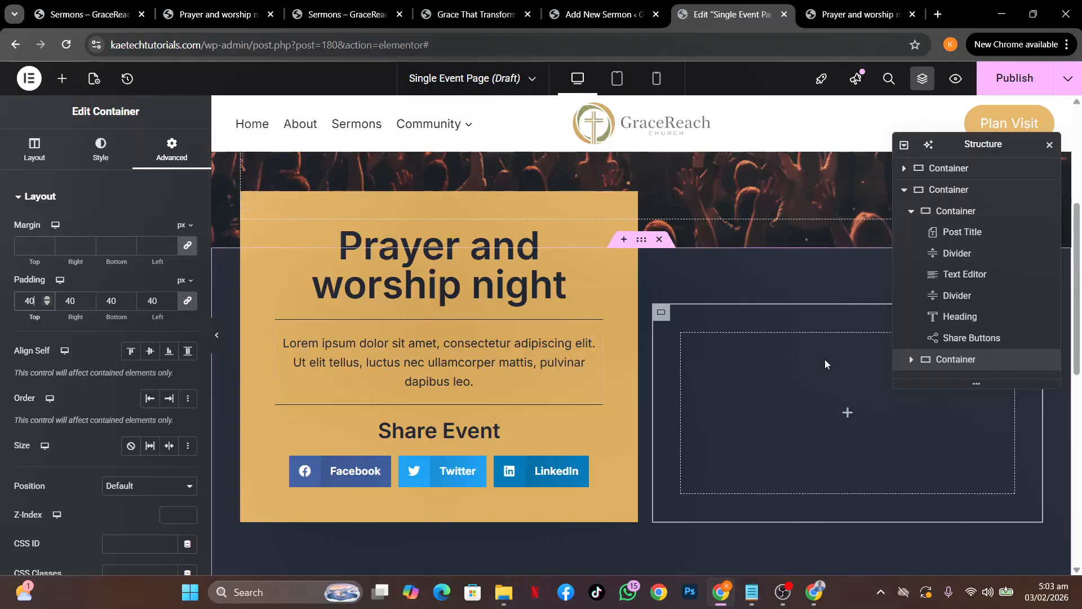
Following the reference event page, nest a container inside the padded container beside the gold card and duplicate the nested container.
scroll(775, 411, "up", 1)
scroll(774, 412, "down", 1)
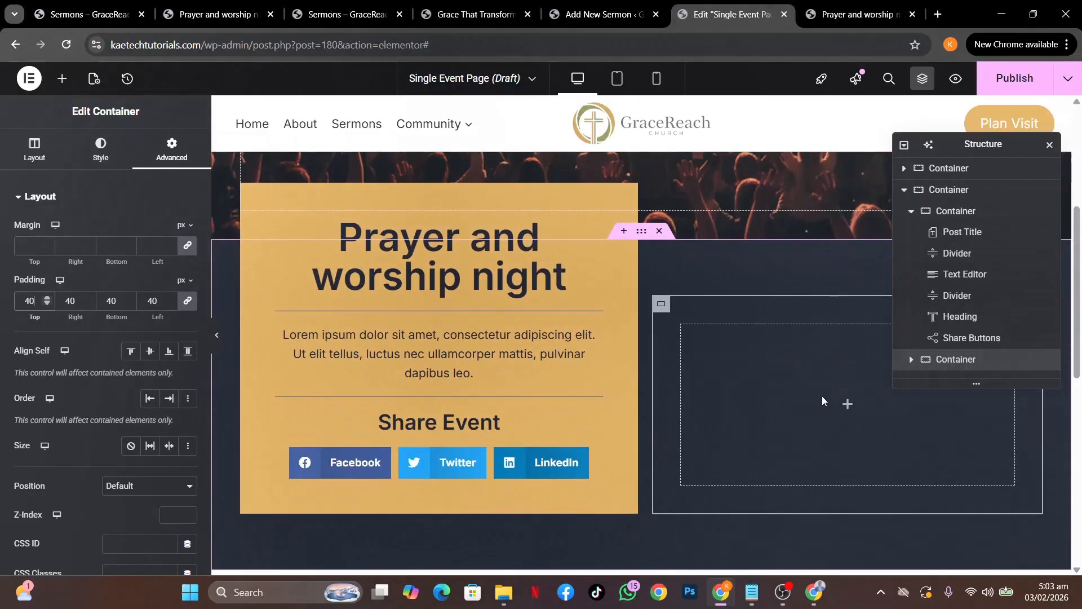
left_click(847, 406)
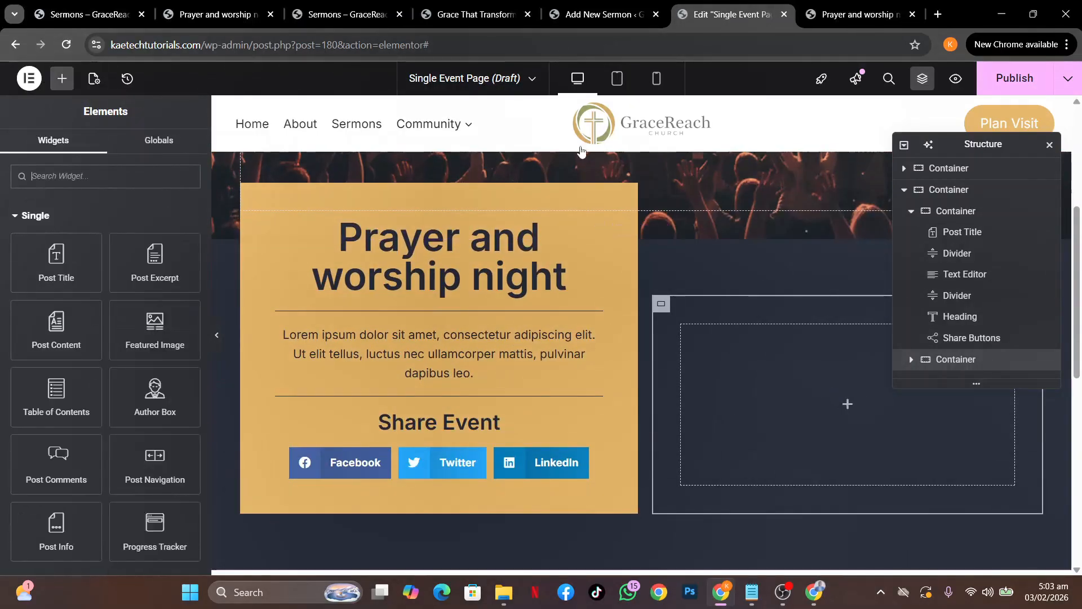
left_click(198, 14)
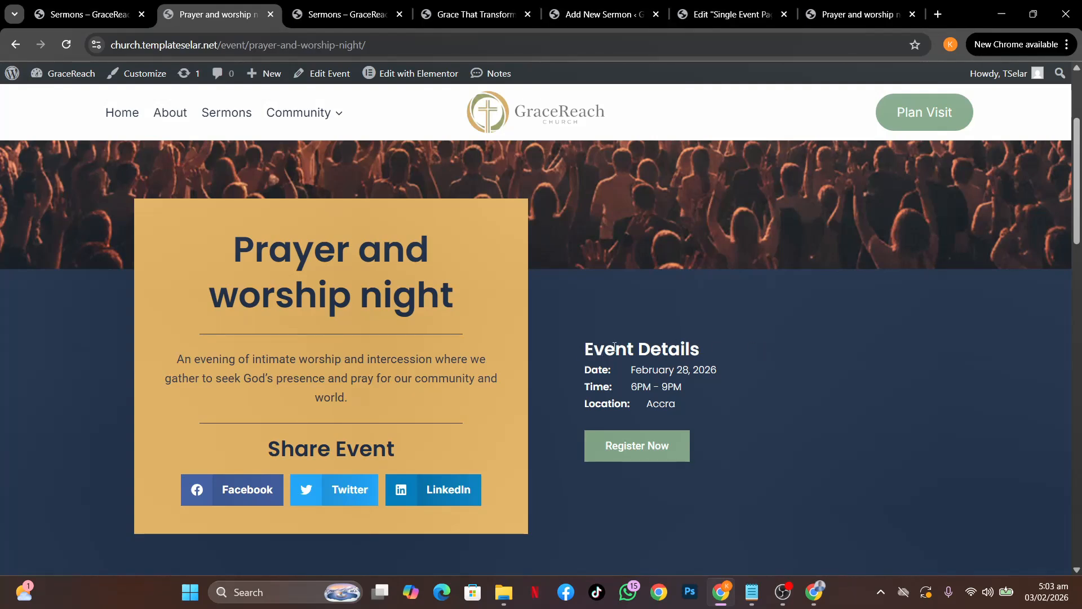
left_click_drag(586, 349, 702, 349)
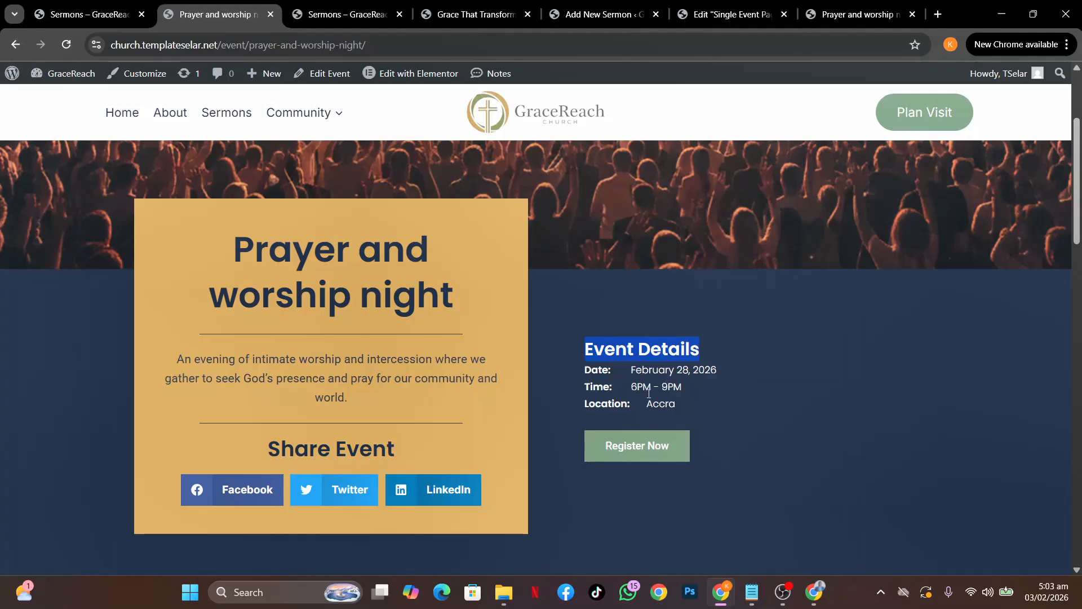
left_click(727, 14)
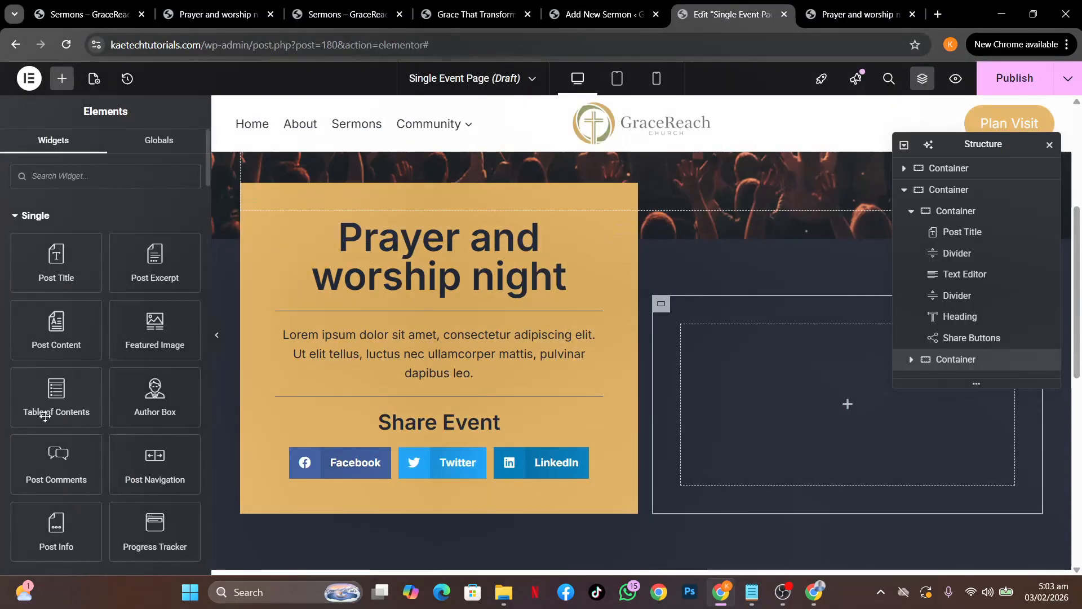
scroll(45, 417, "down", 6)
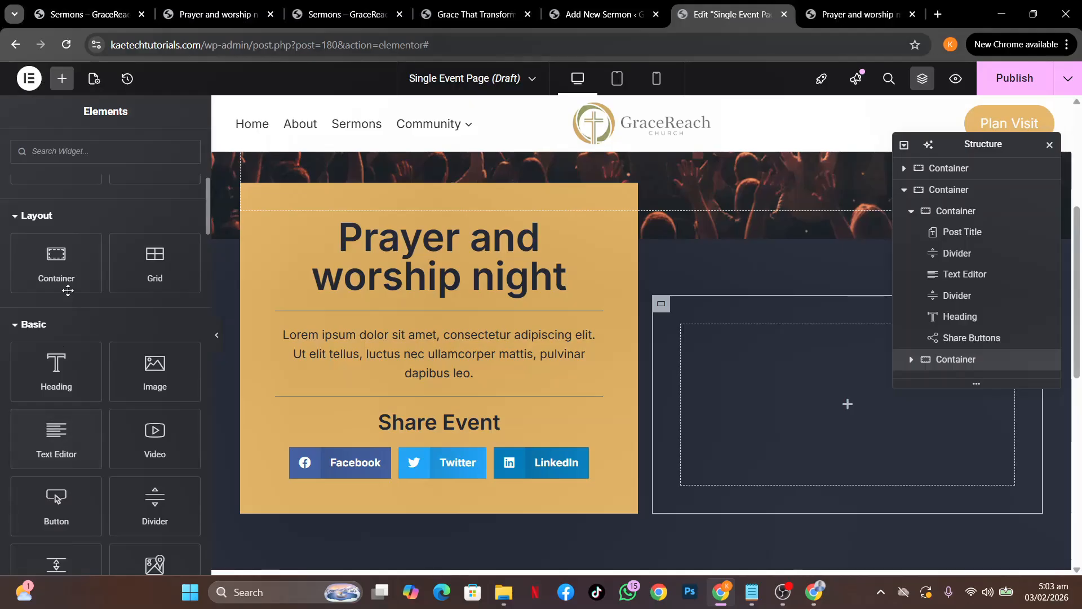
left_click_drag(52, 257, 757, 387)
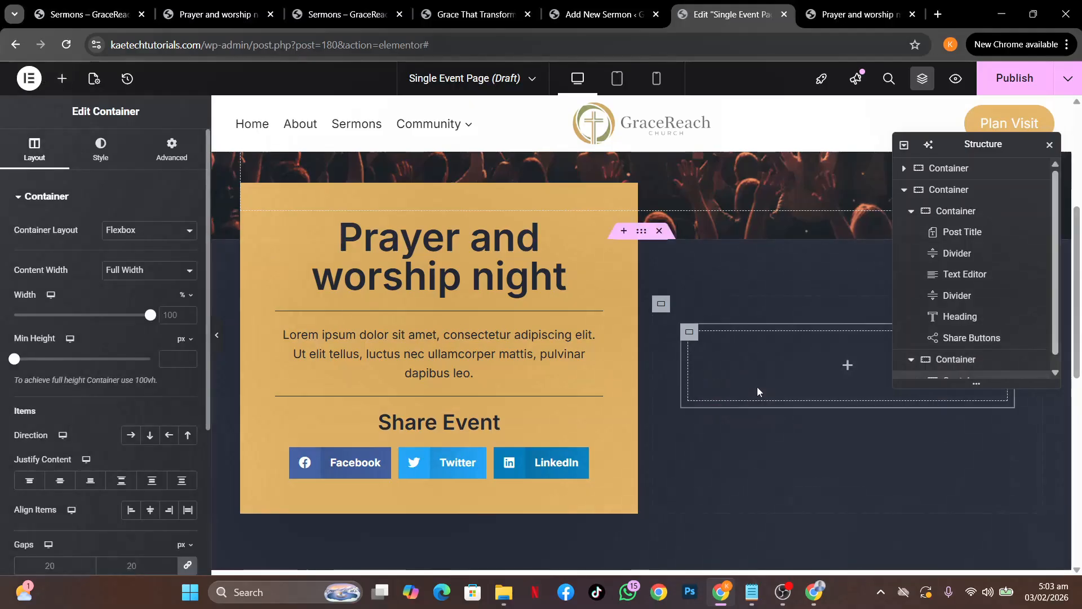
right_click(693, 336)
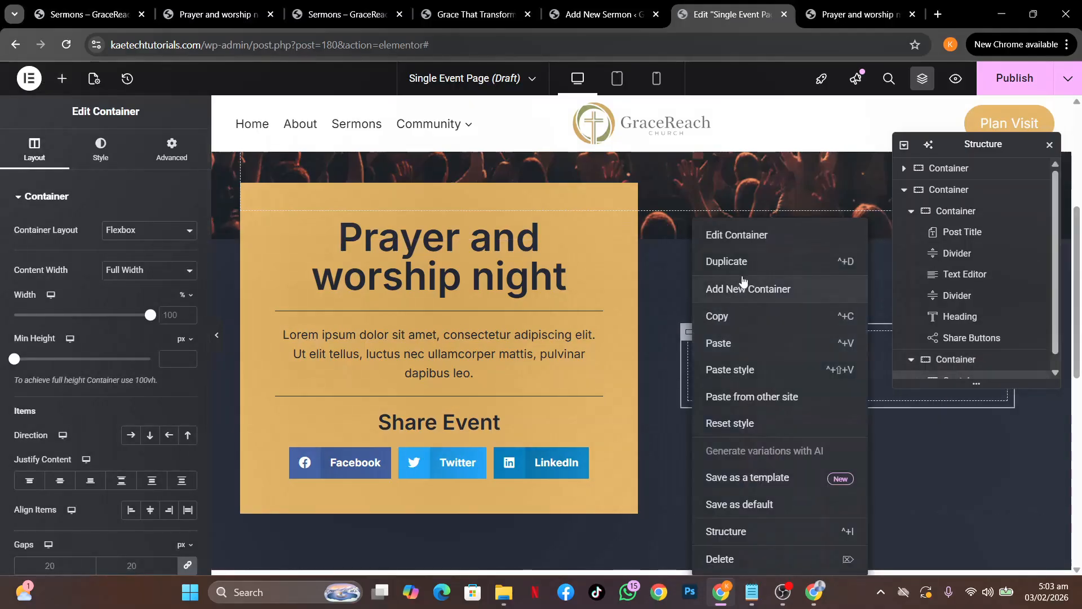
left_click(753, 262)
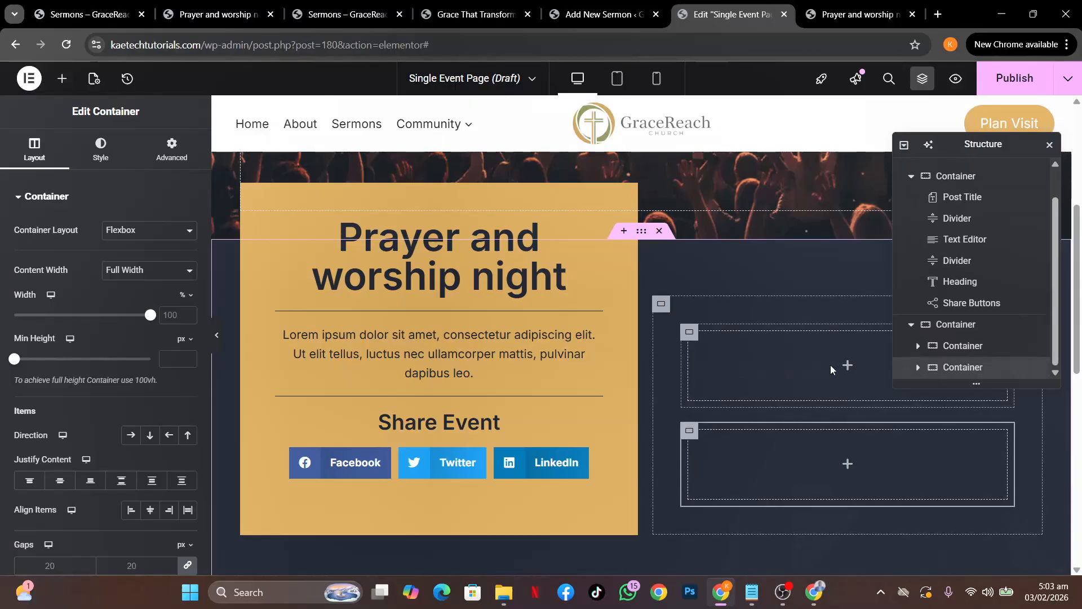
Duplicate the Share Event heading and move the copy into the upper nested container beside the gold card.
left_click(848, 365)
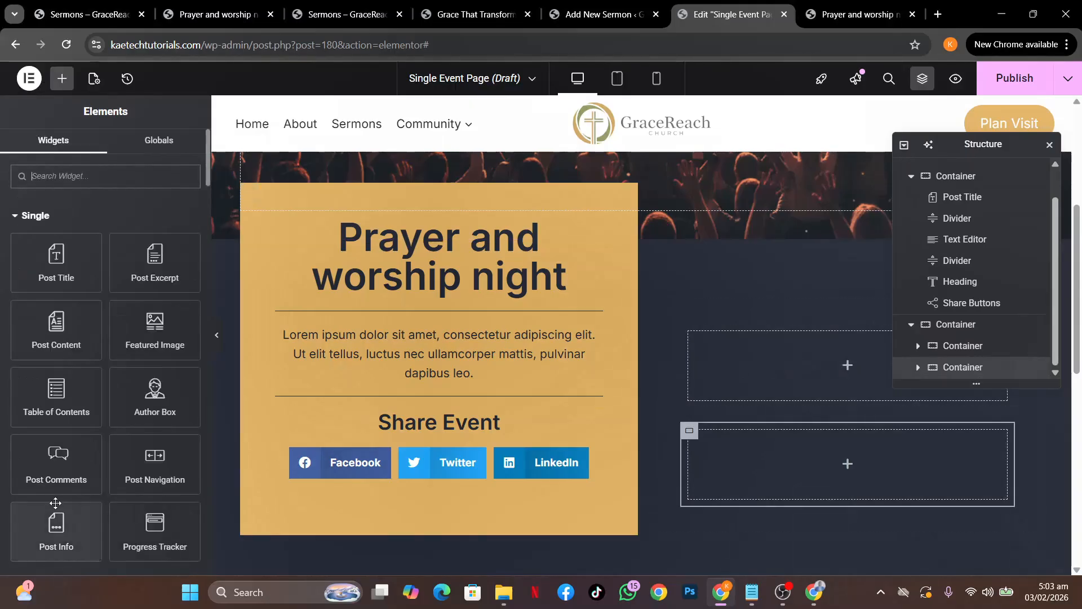
scroll(55, 525, "down", 5)
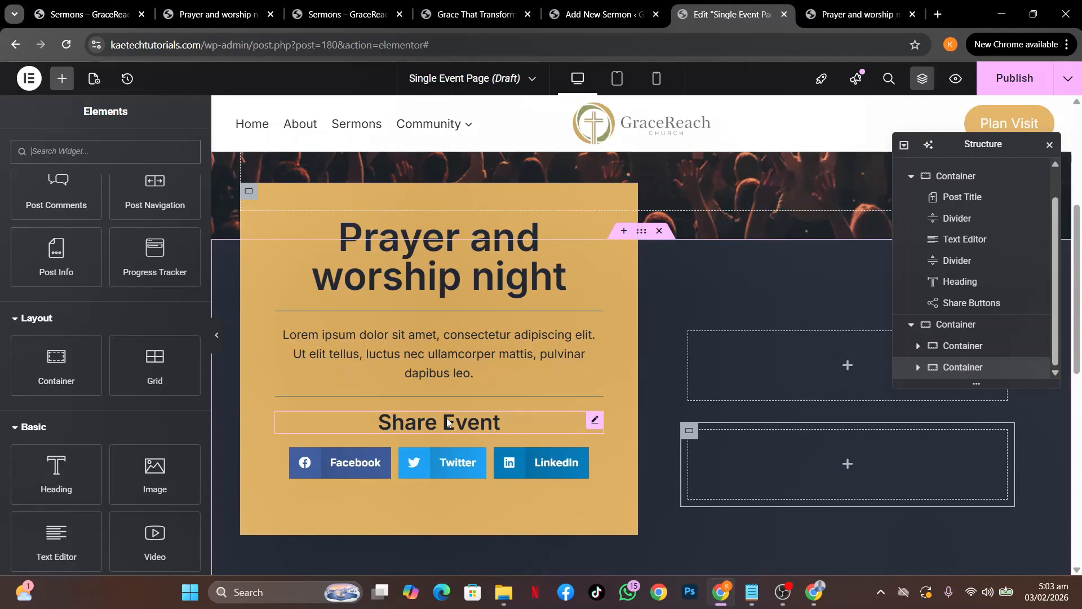
right_click(596, 421)
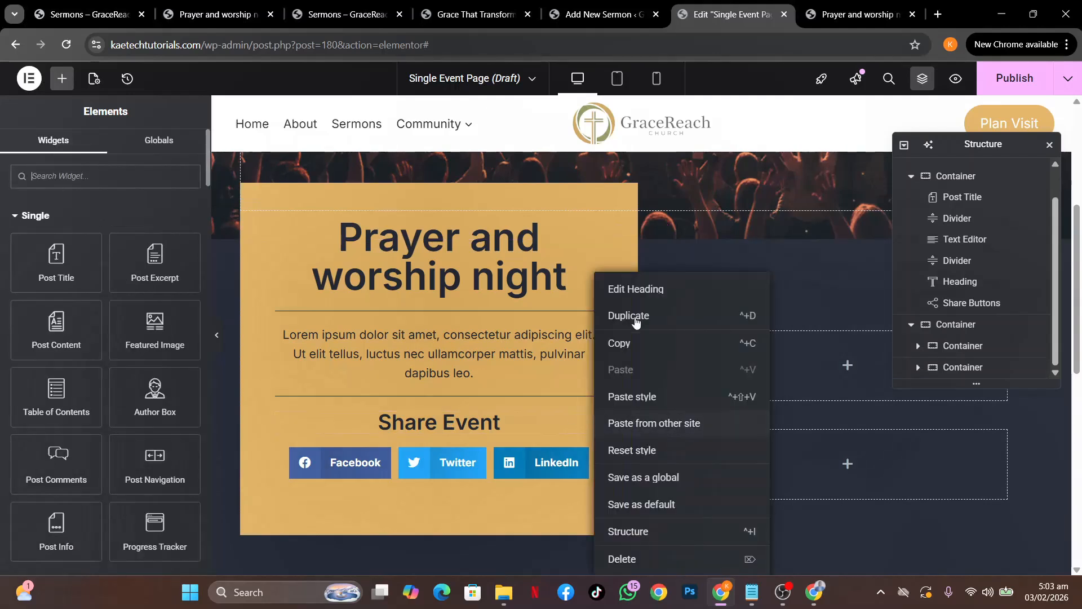
left_click(633, 315)
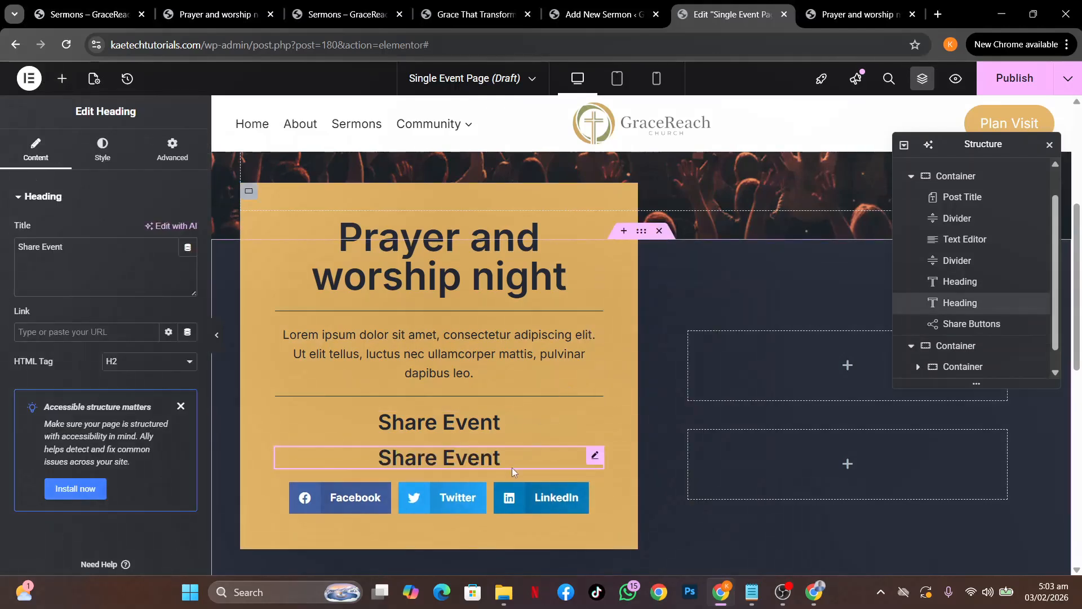
left_click_drag(592, 456, 840, 361)
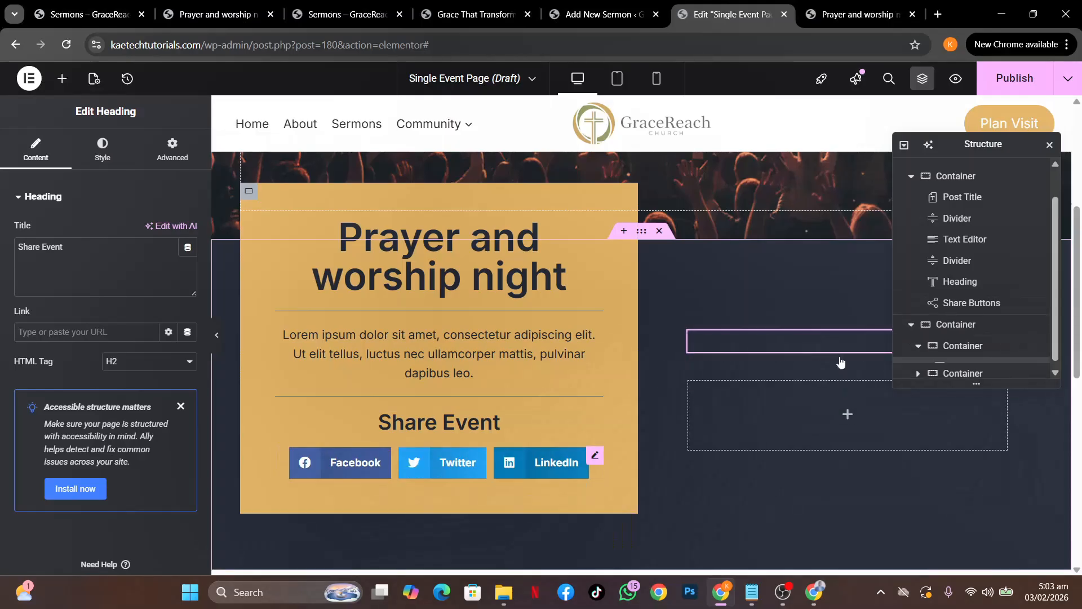
Retitle the moved heading "Event Details" and style it left-aligned with white text (#FFFFFF).
left_click_drag(13, 289, 2, 248)
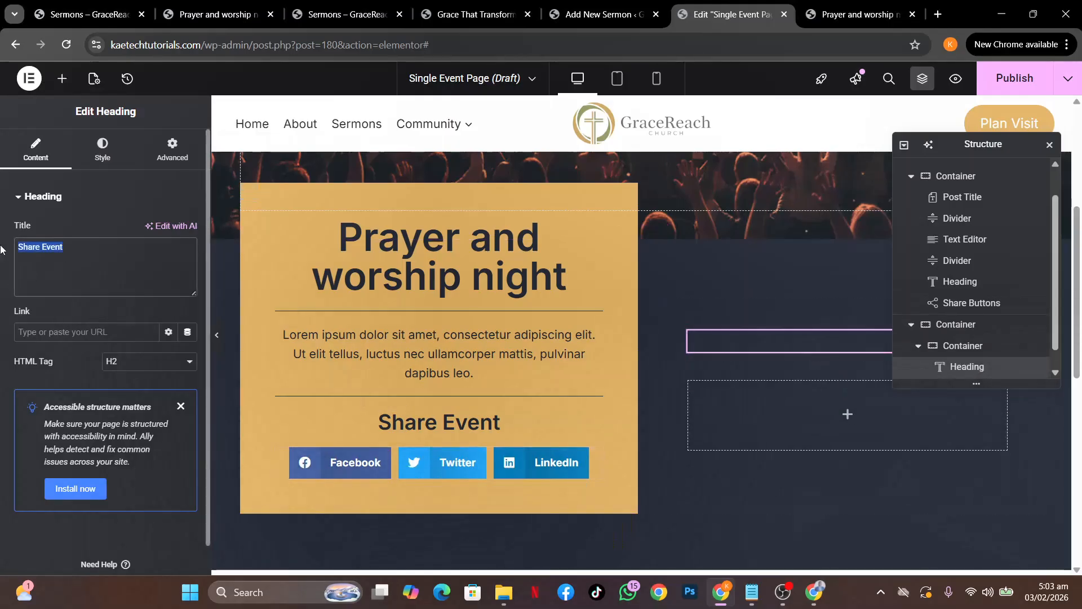
type("Event Details")
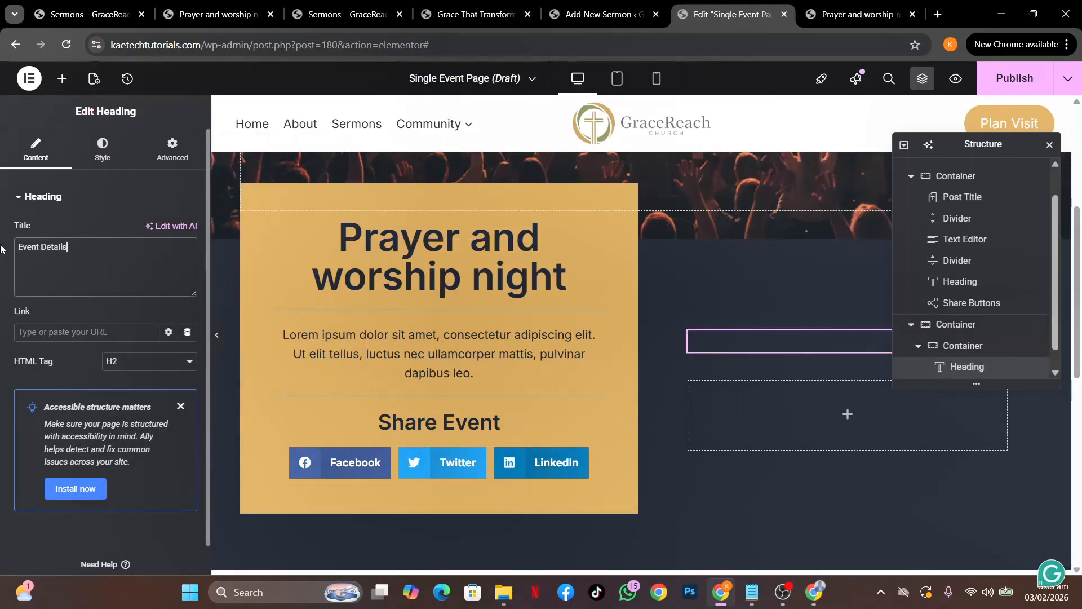
left_click(102, 149)
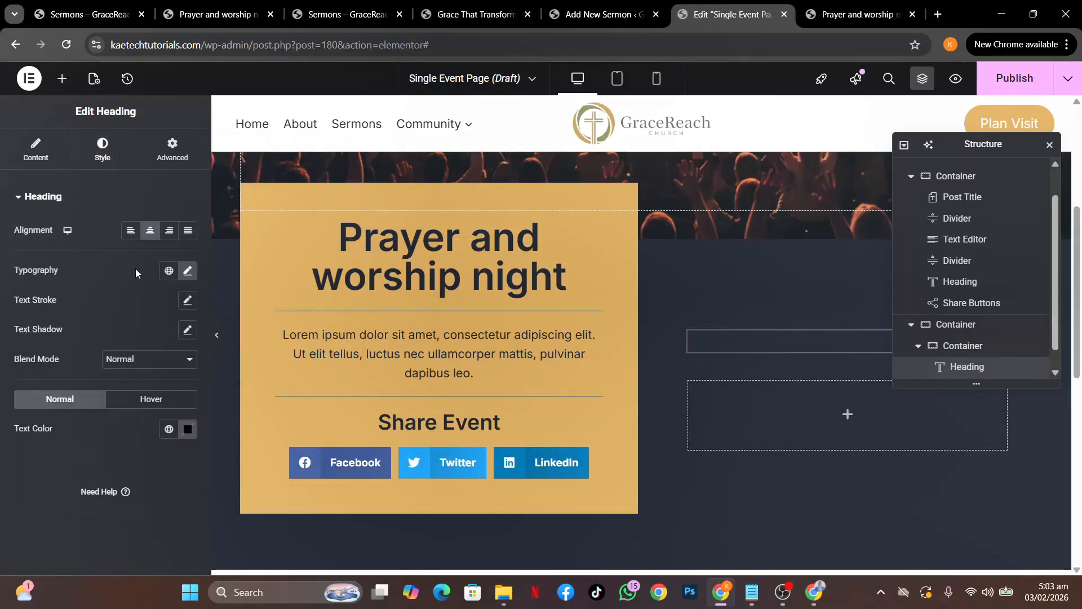
left_click(130, 231)
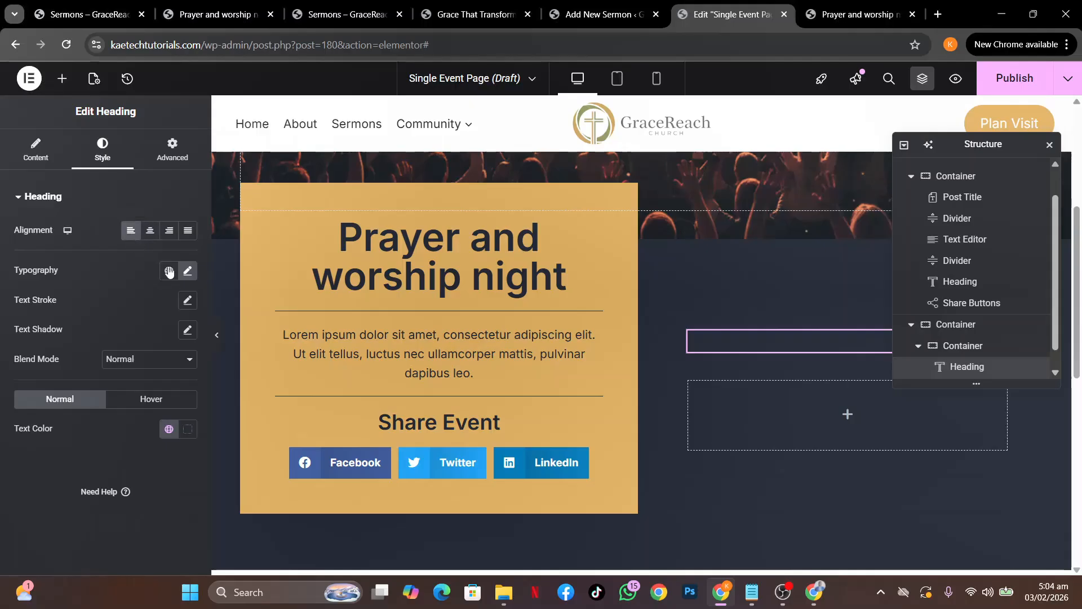
left_click(187, 429)
left_click_drag(106, 247, 76, 211)
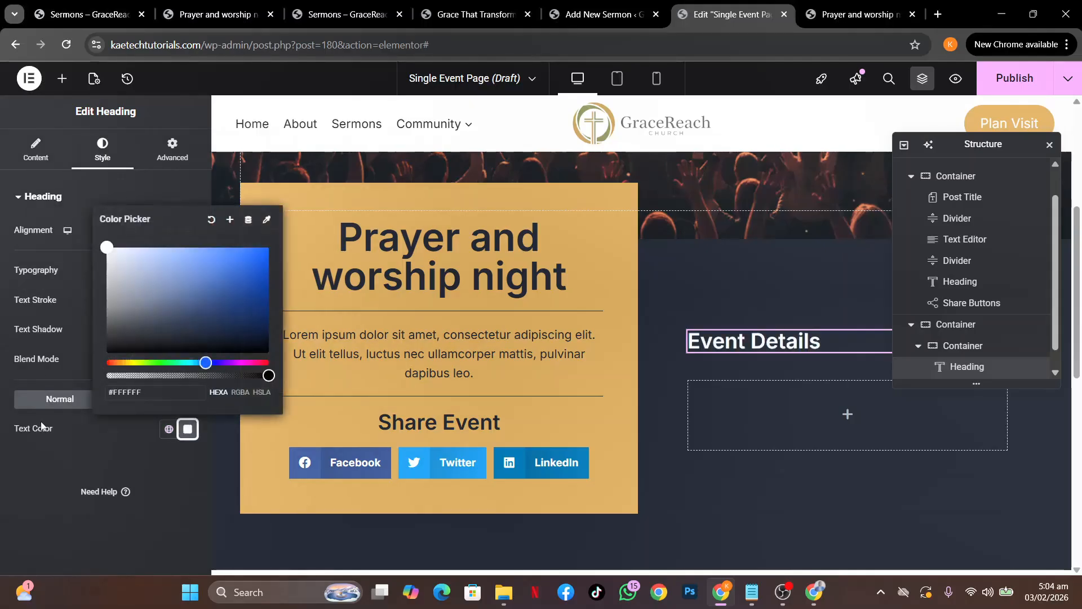
left_click(63, 455)
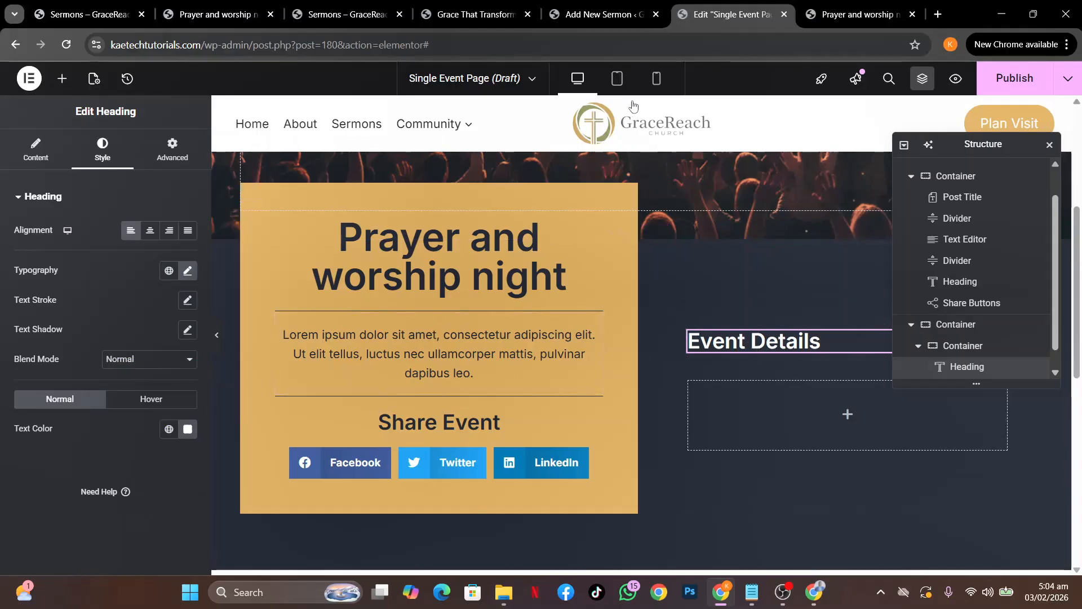
Compare the Event Details heading with the reference page and set its font size to 25 px.
left_click(213, 17)
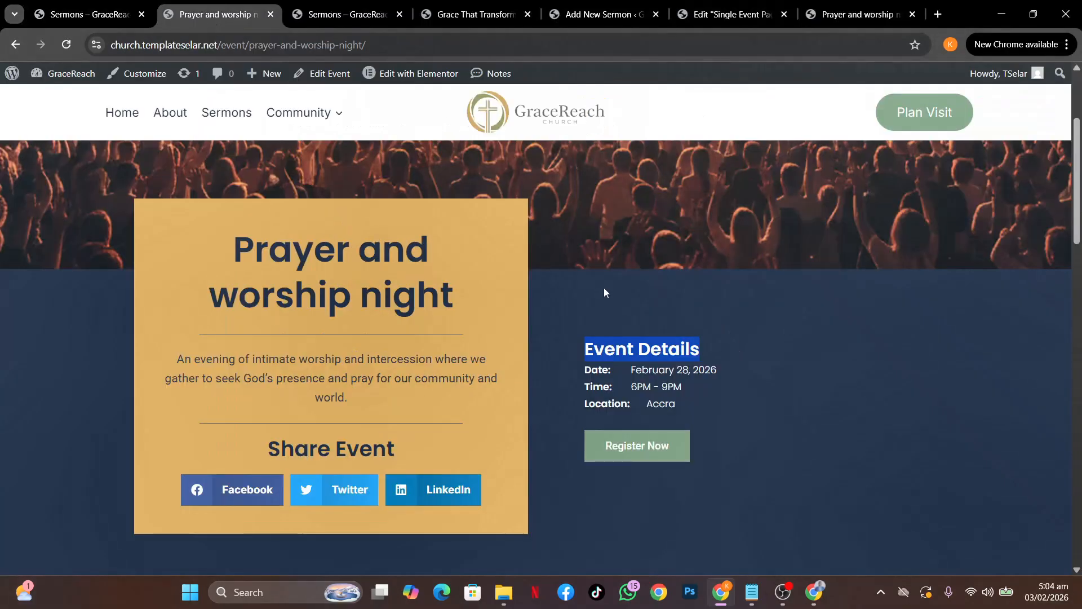
left_click(731, 14)
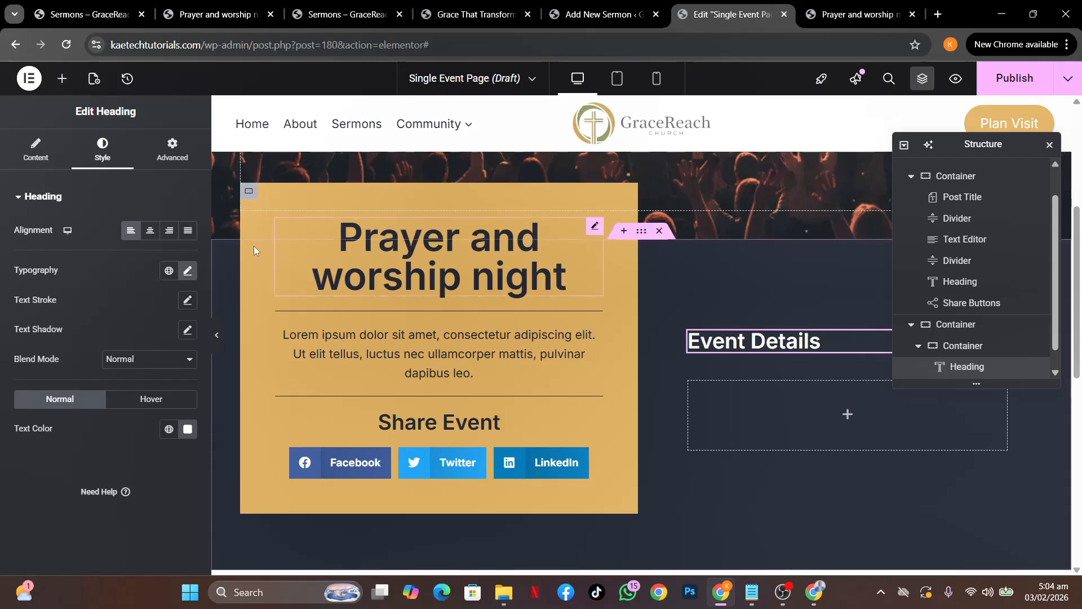
left_click(188, 270)
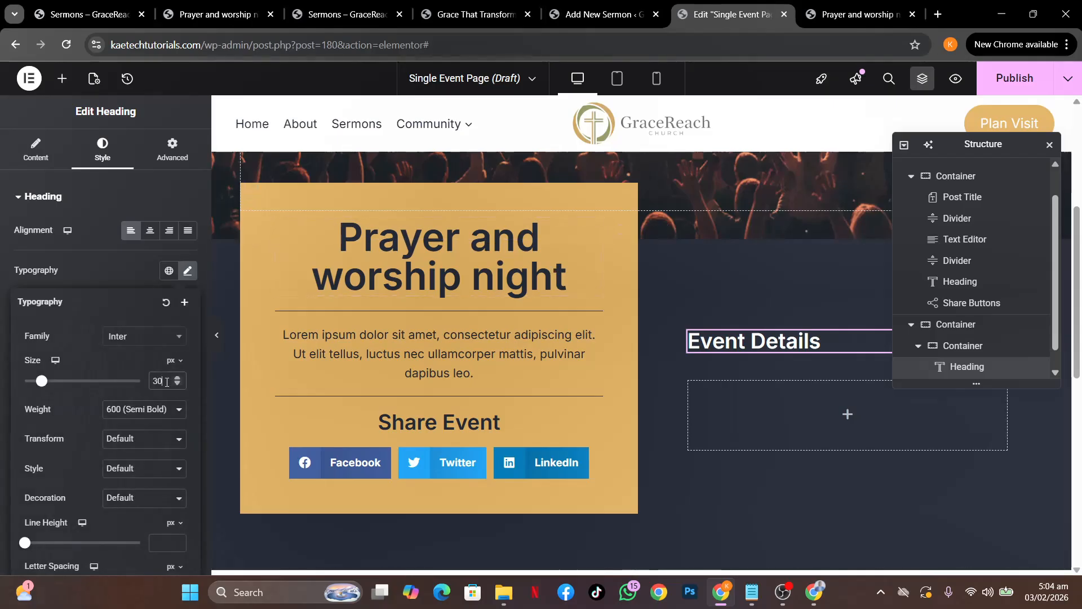
type("25")
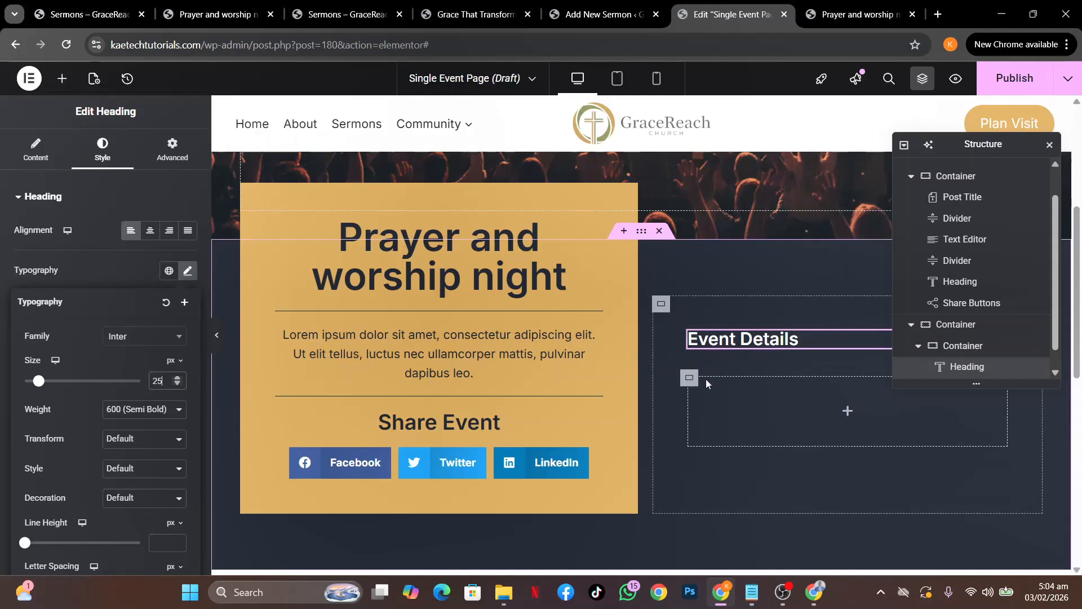
Check the detail rows on the reference page and nest a new container inside the empty container below the Event Details heading.
left_click(848, 413)
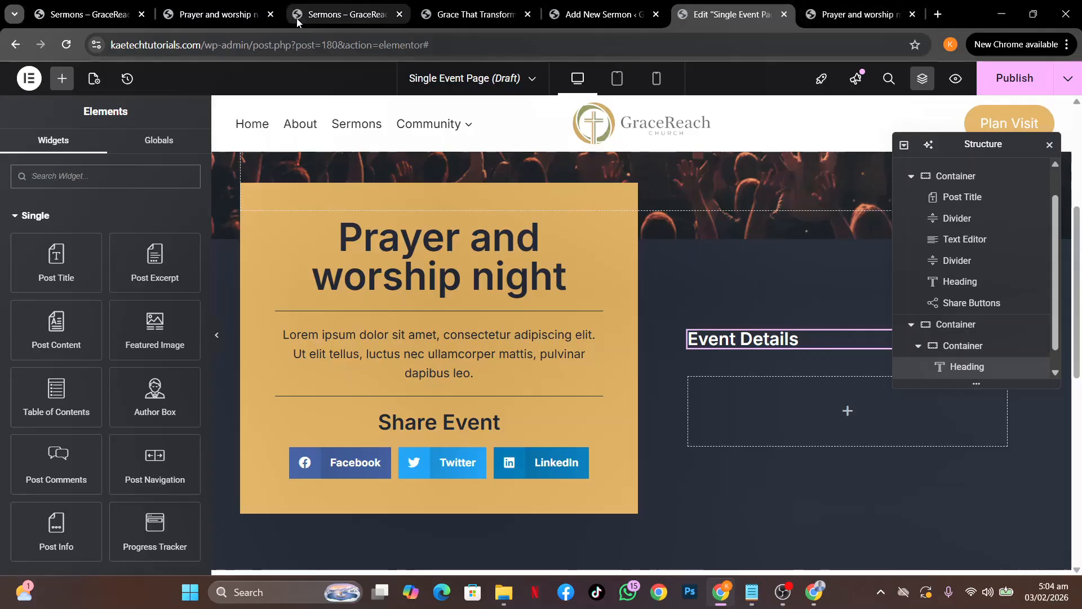
left_click(197, 18)
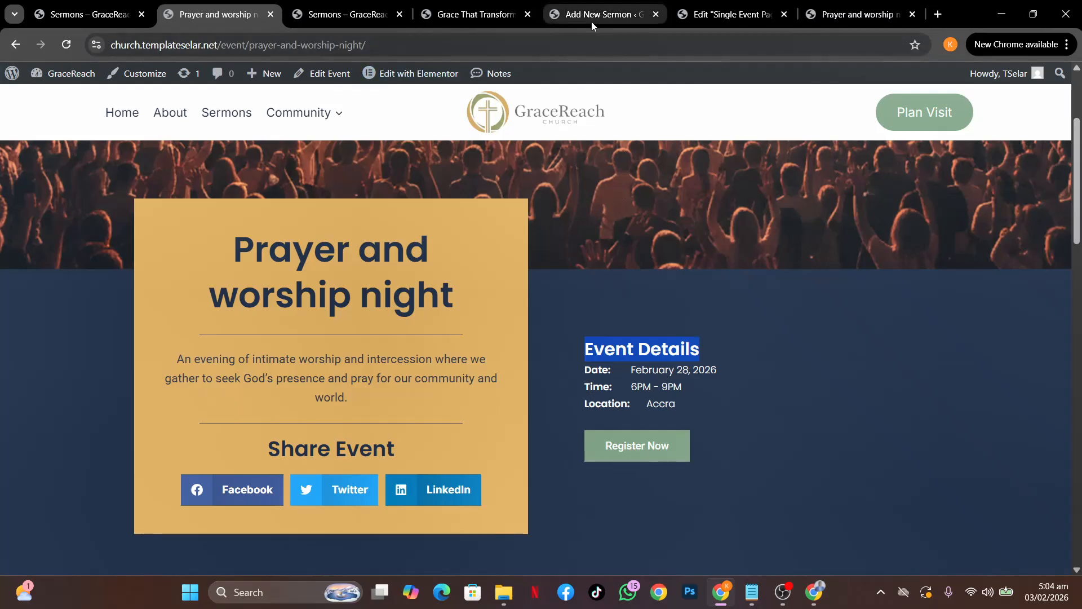
left_click(709, 17)
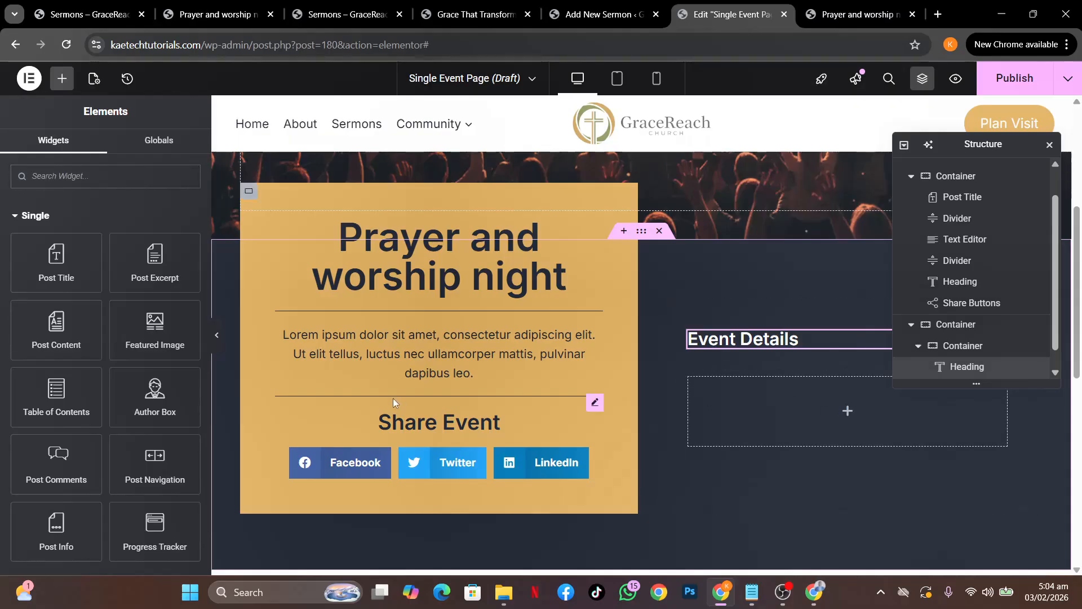
scroll(21, 300, "down", 4)
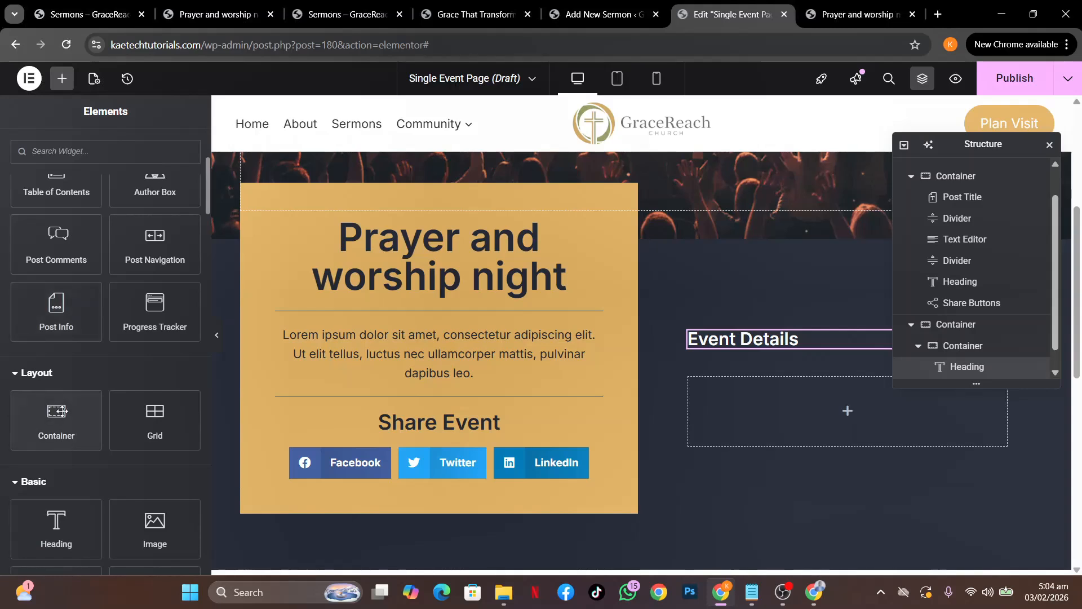
left_click_drag(56, 411, 755, 406)
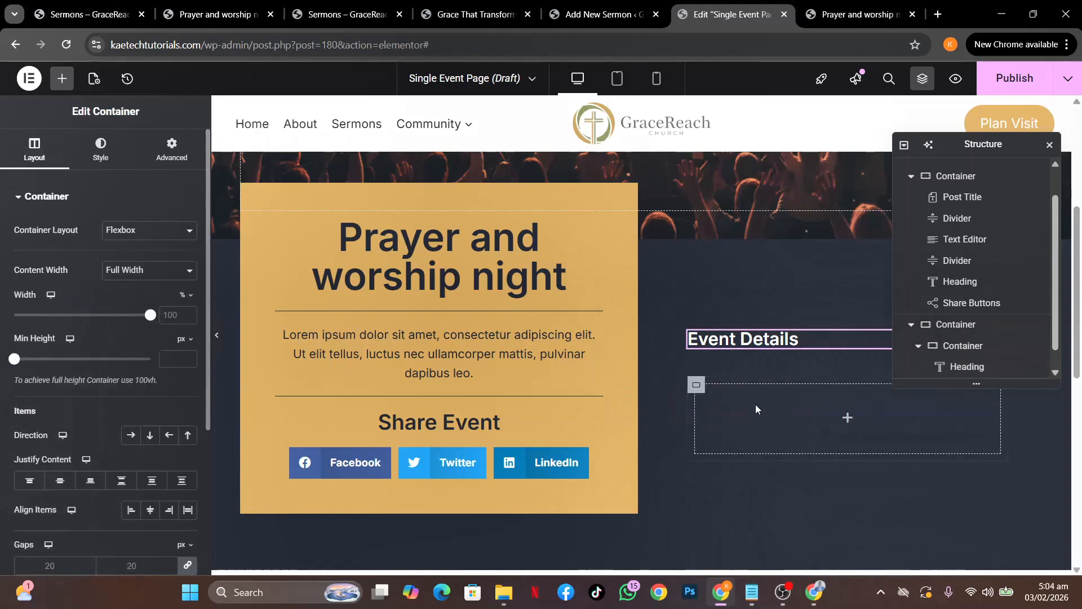
Copy the Event Details heading and paste it into the newly nested container below it.
left_click(846, 422)
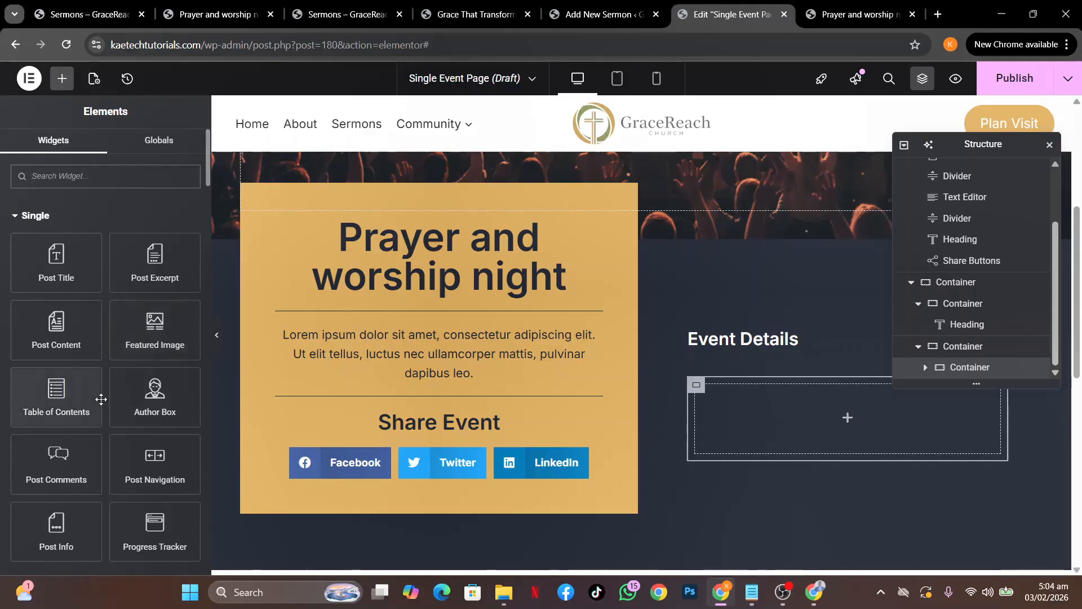
right_click(719, 341)
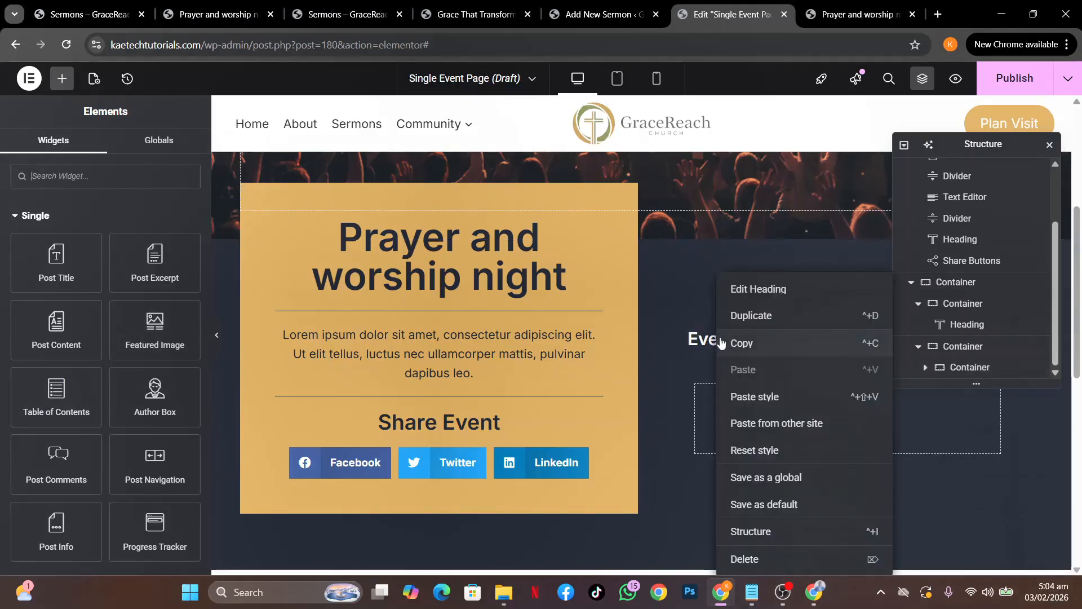
left_click(736, 341)
right_click(745, 404)
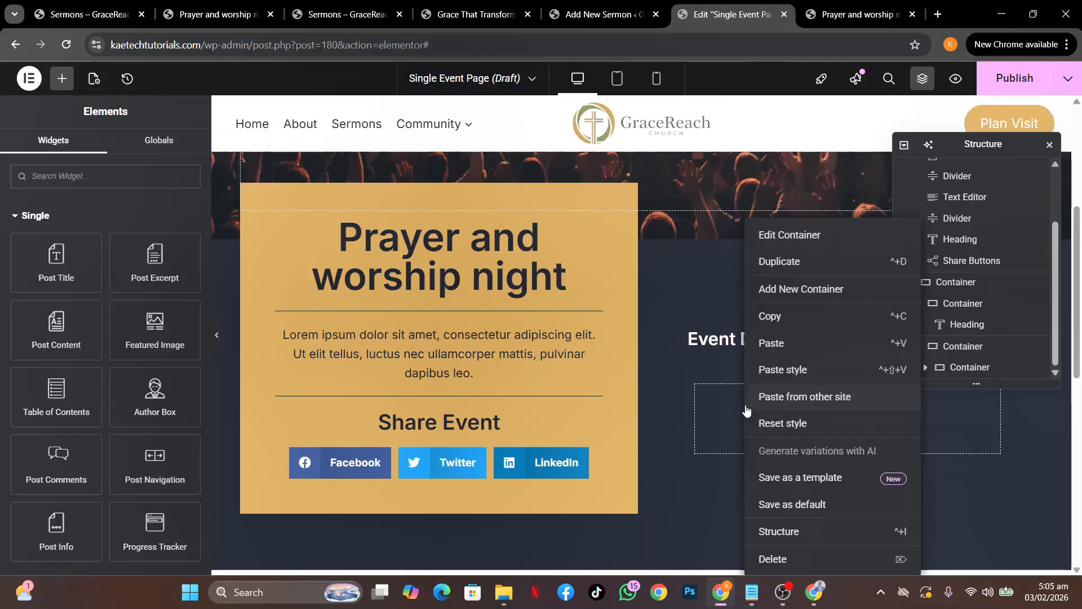
left_click(782, 344)
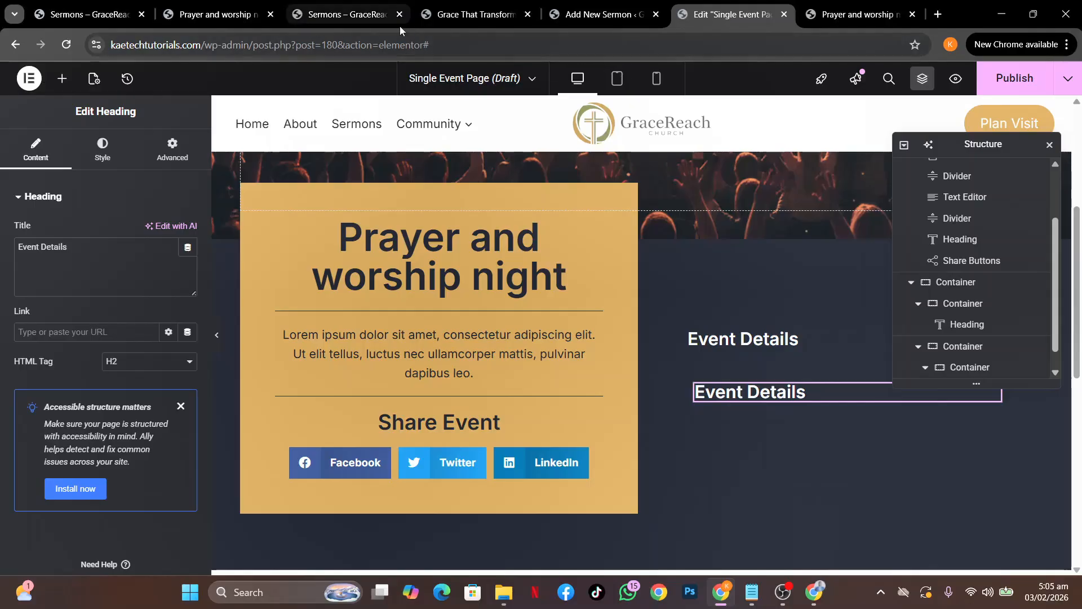
Copy the "Date:" label from the reference page and use it as the title of the nested heading below Event Details.
left_click(208, 4)
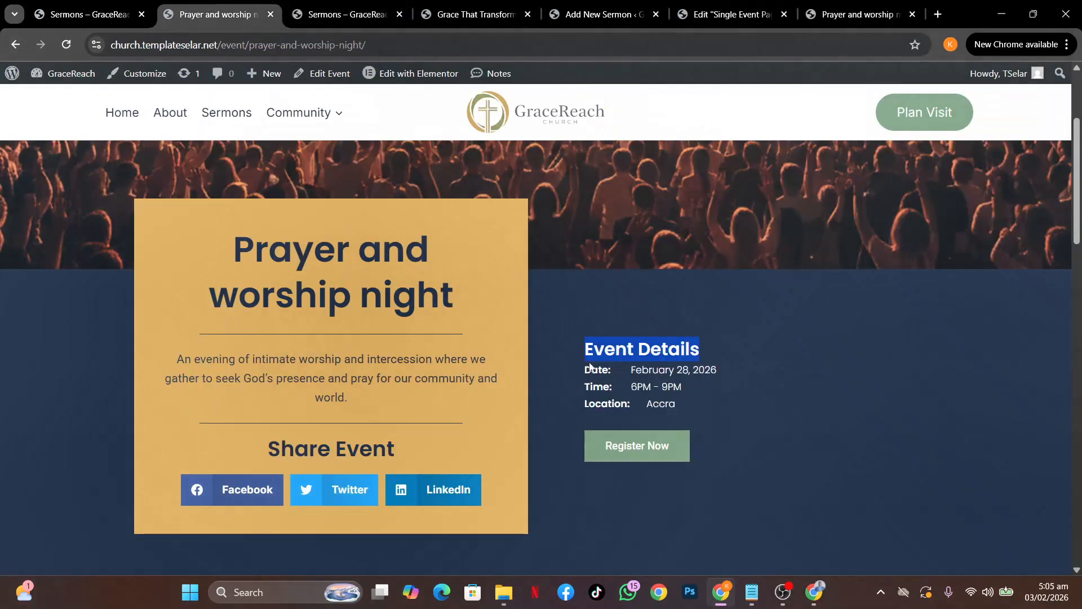
left_click_drag(611, 371, 587, 372)
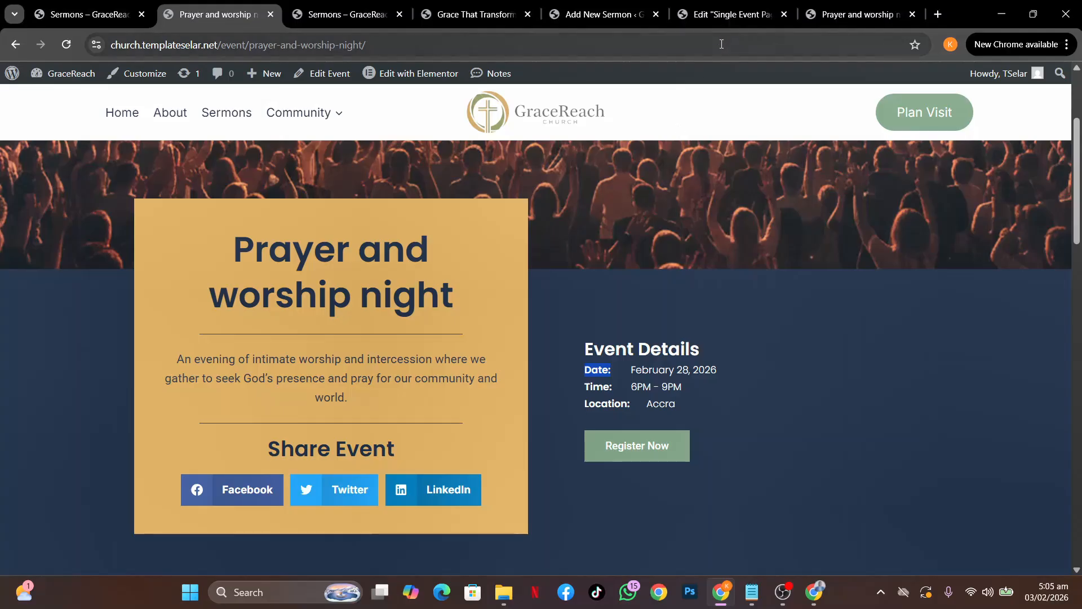
left_click(724, 14)
left_click(50, 241)
key("ctrl+a")
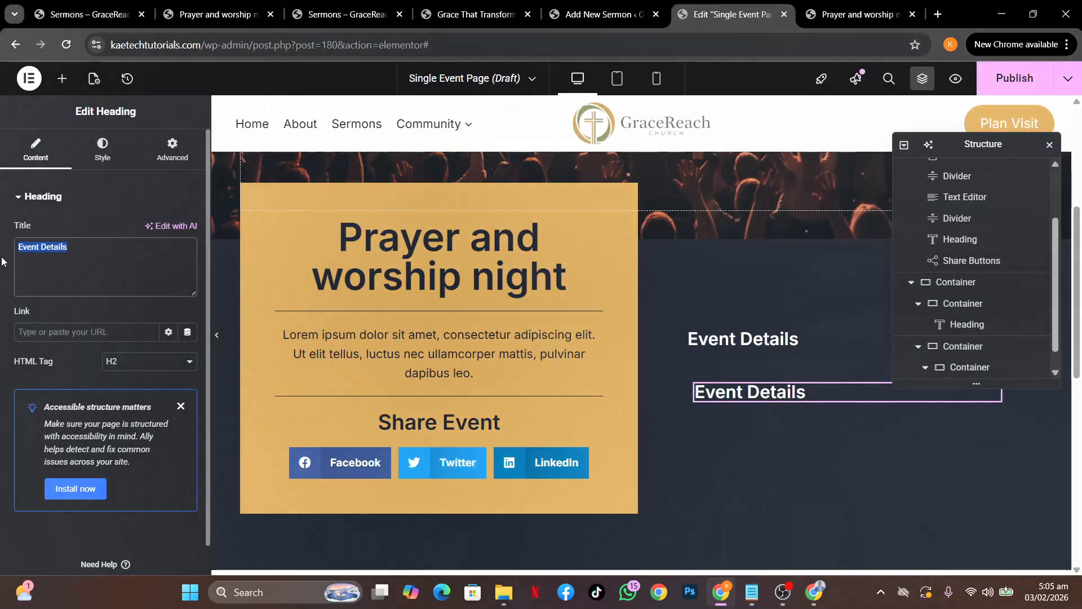
key("ctrl+v")
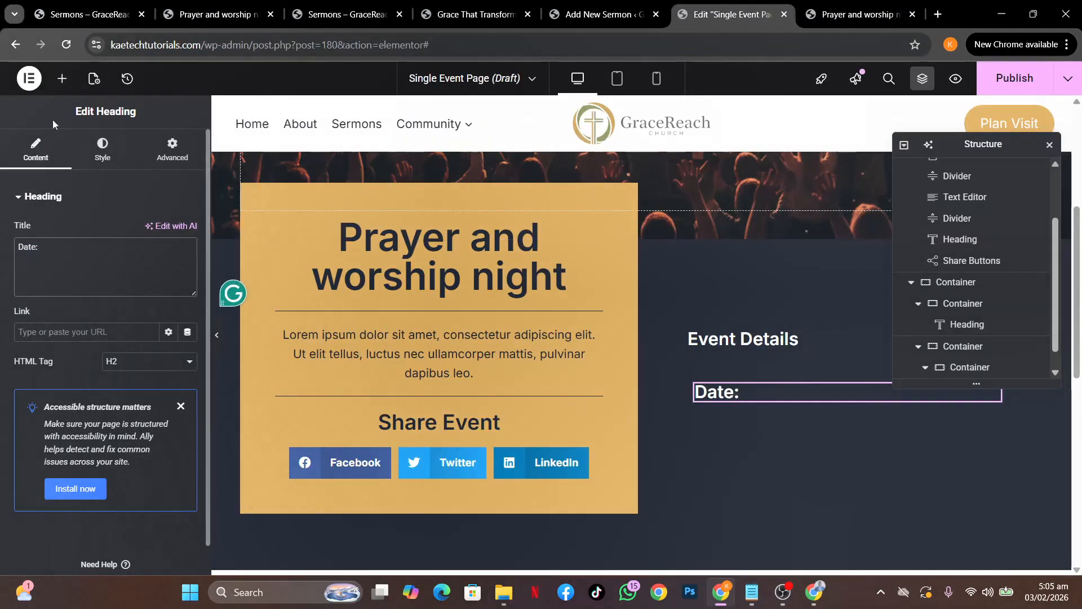
Set the "Date:" heading's font size to 18 px.
left_click(102, 149)
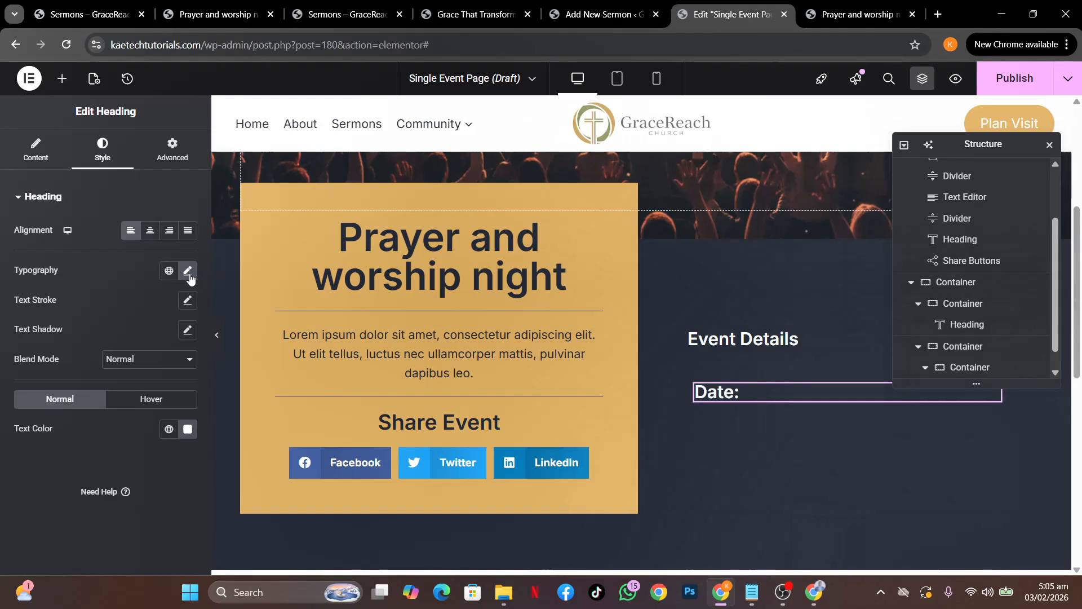
left_click(188, 270)
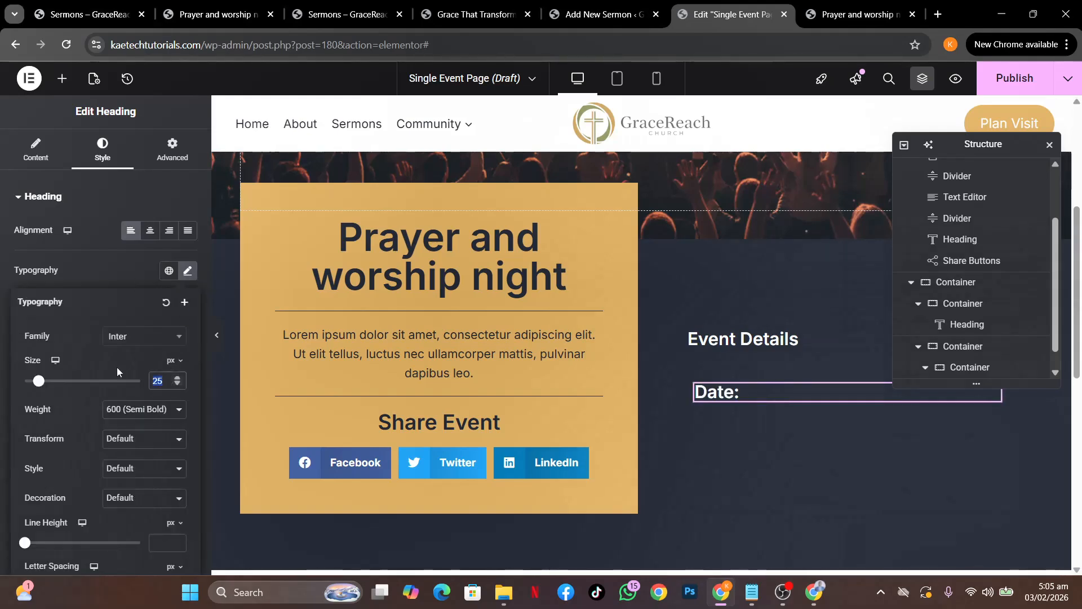
type("18")
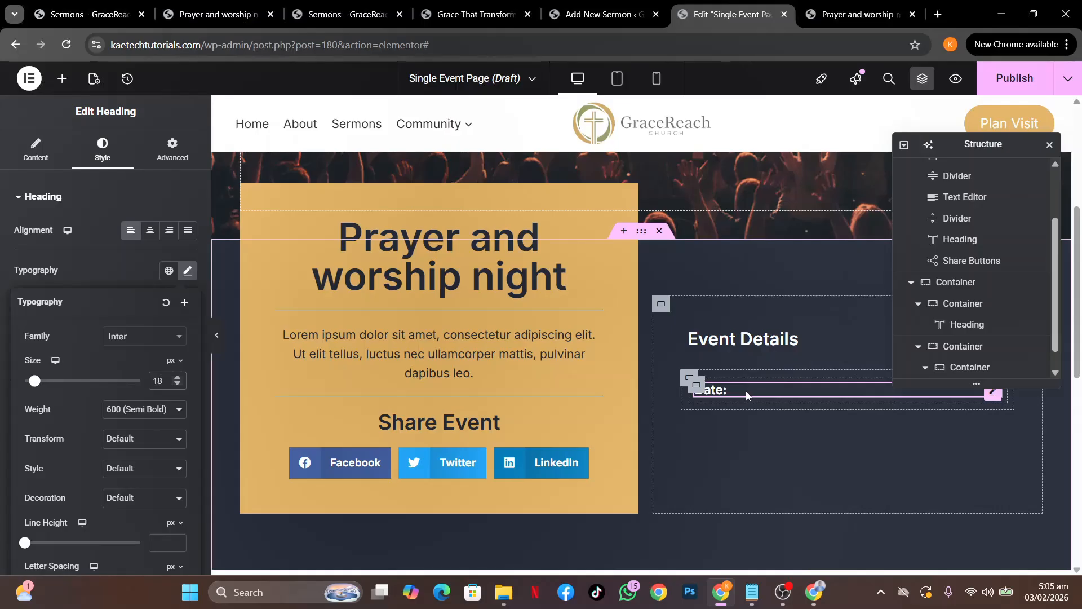
Set the innermost container's direction to a horizontal row and duplicate the "Date:" heading inside it.
left_click(697, 384)
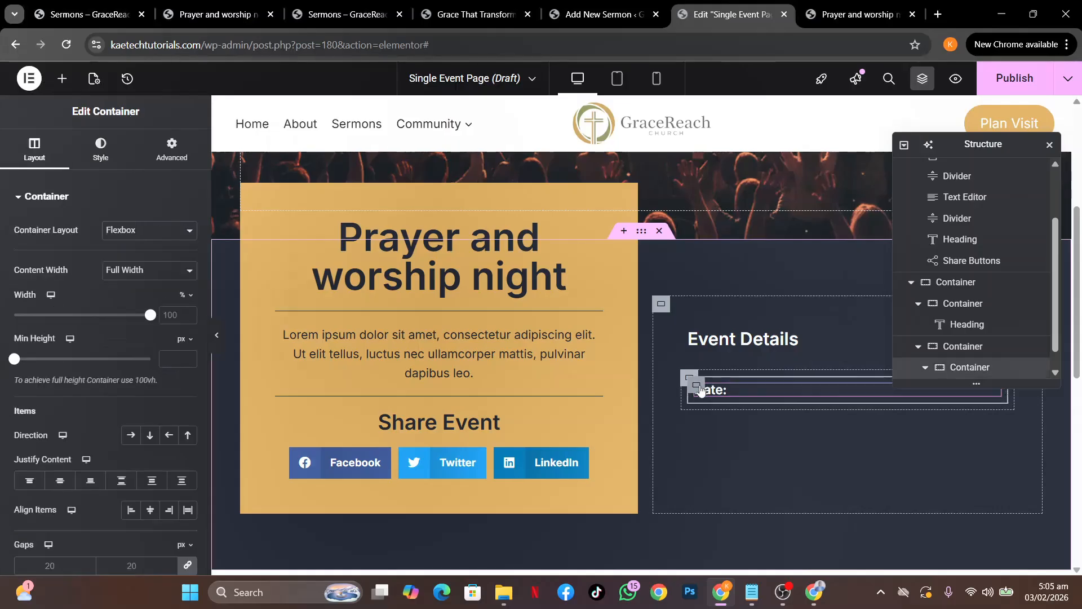
left_click(131, 435)
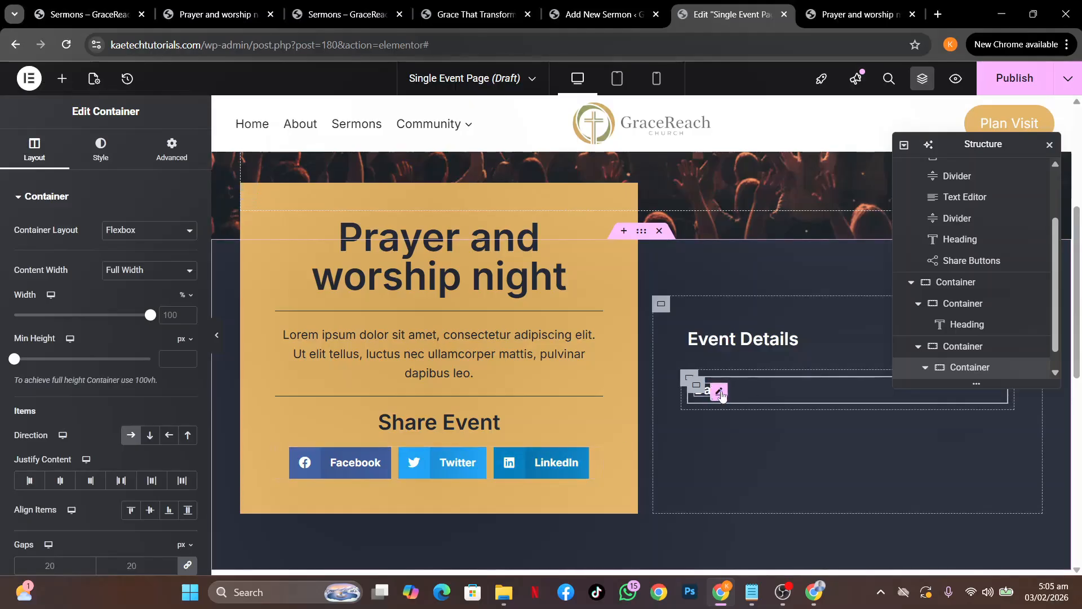
right_click(723, 395)
left_click(770, 315)
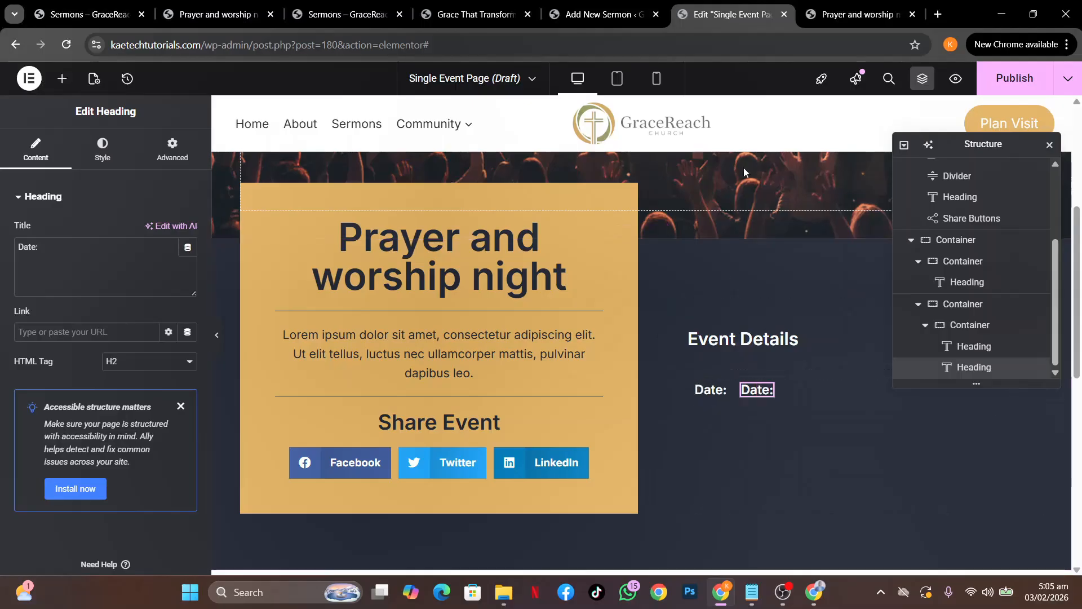
Clear the duplicate heading's title, check the date row on the reference page, and link the title to the ACF field Event Start Date.
left_click(57, 251)
key("ctrl+a")
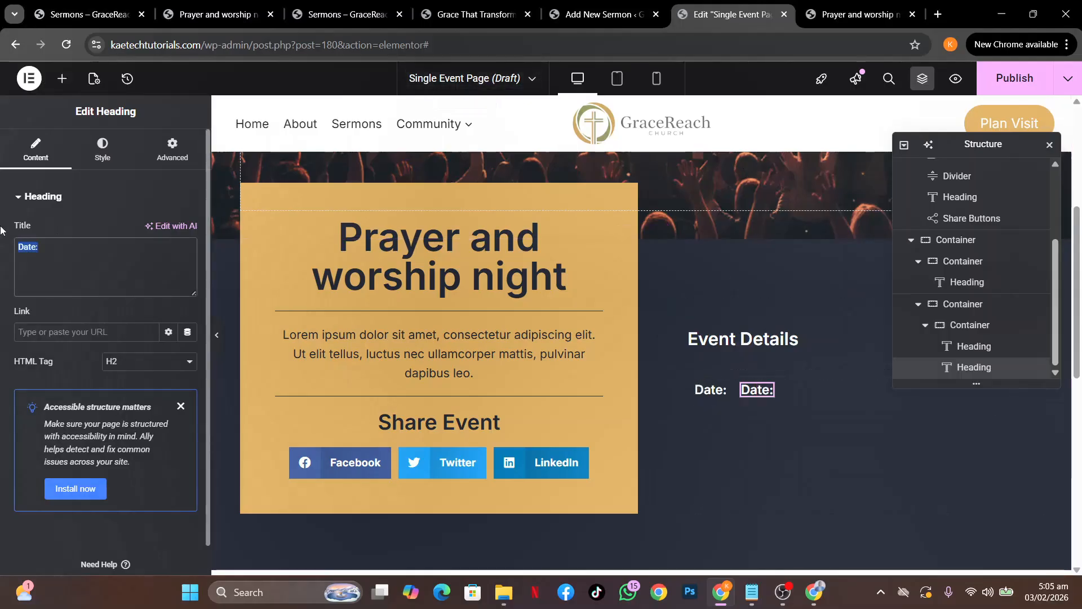
key("BackSpace")
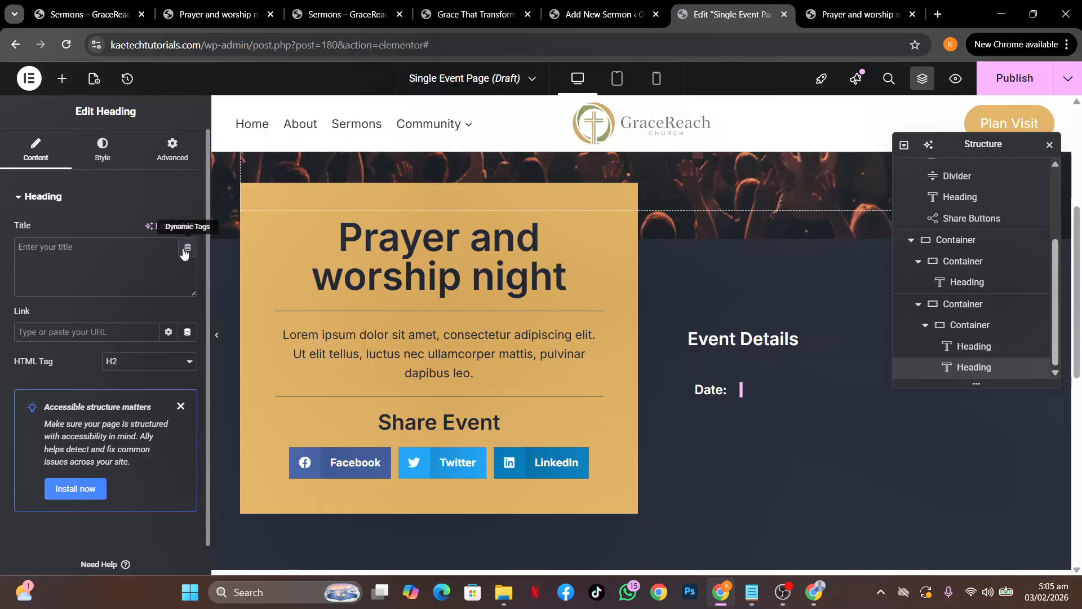
left_click(225, 5)
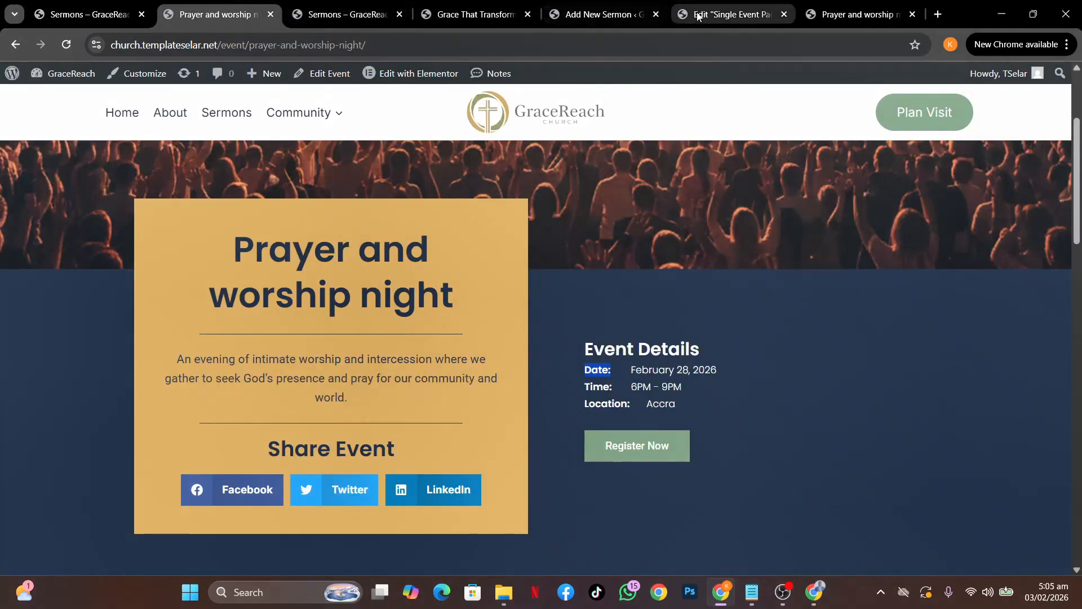
left_click(698, 16)
left_click(188, 250)
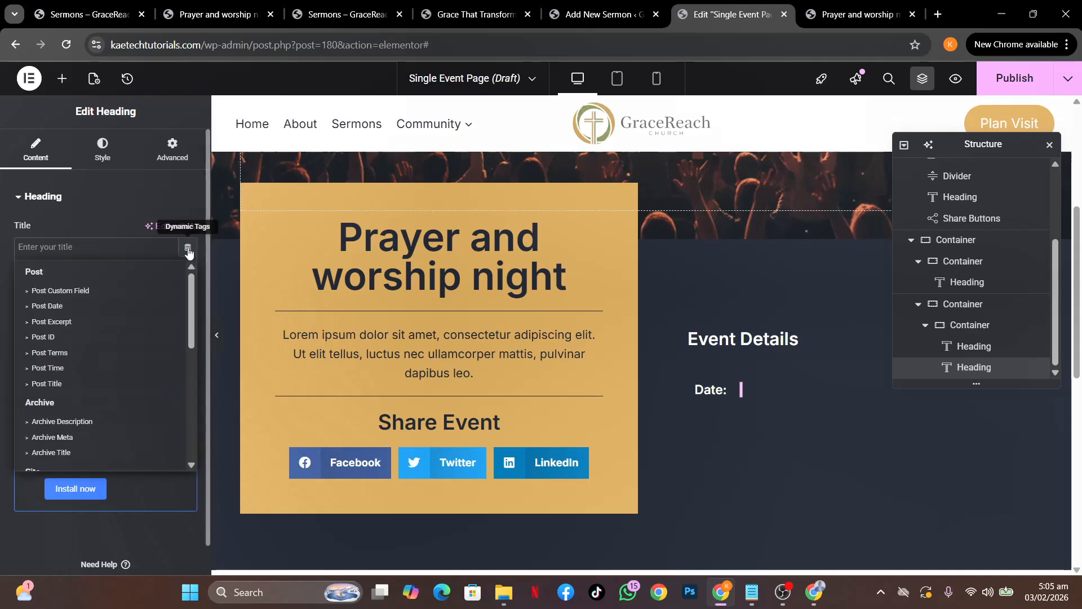
scroll(97, 350, "down", 10)
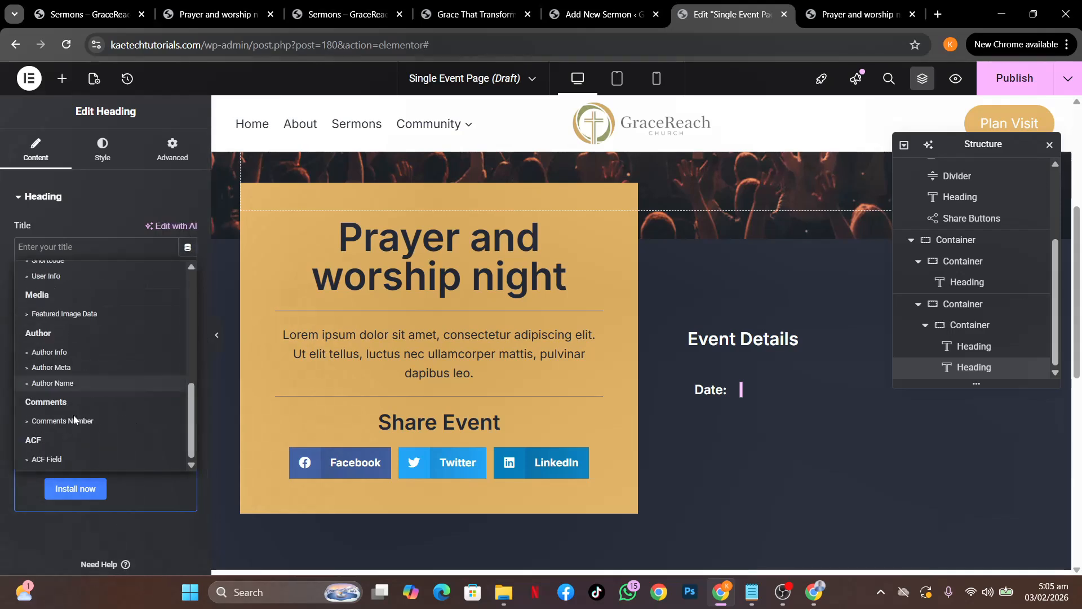
left_click(63, 460)
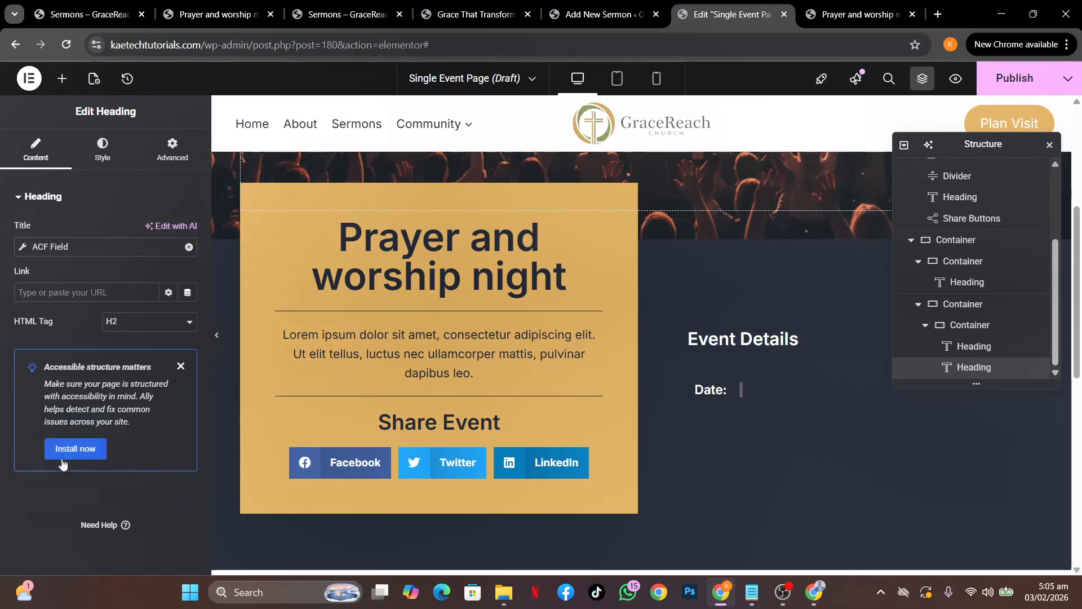
left_click(20, 252)
left_click(131, 312)
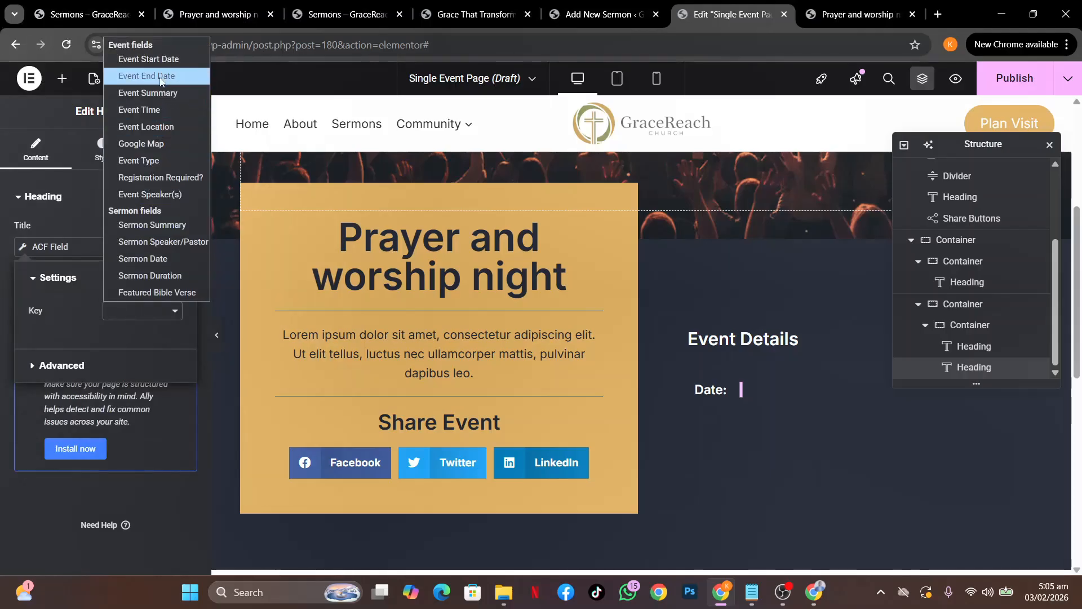
left_click(168, 59)
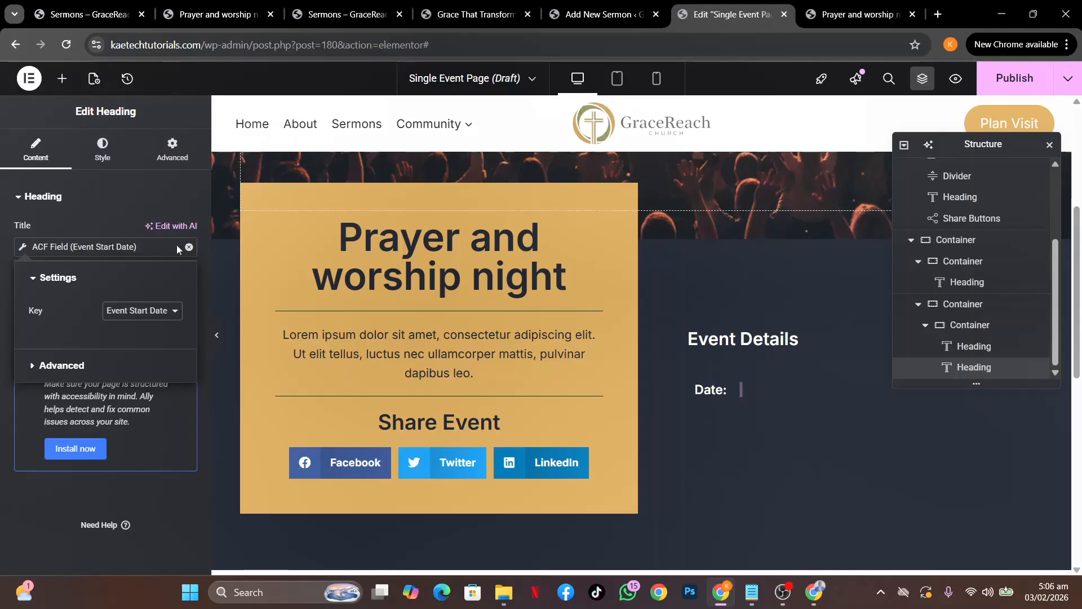
left_click(2, 269)
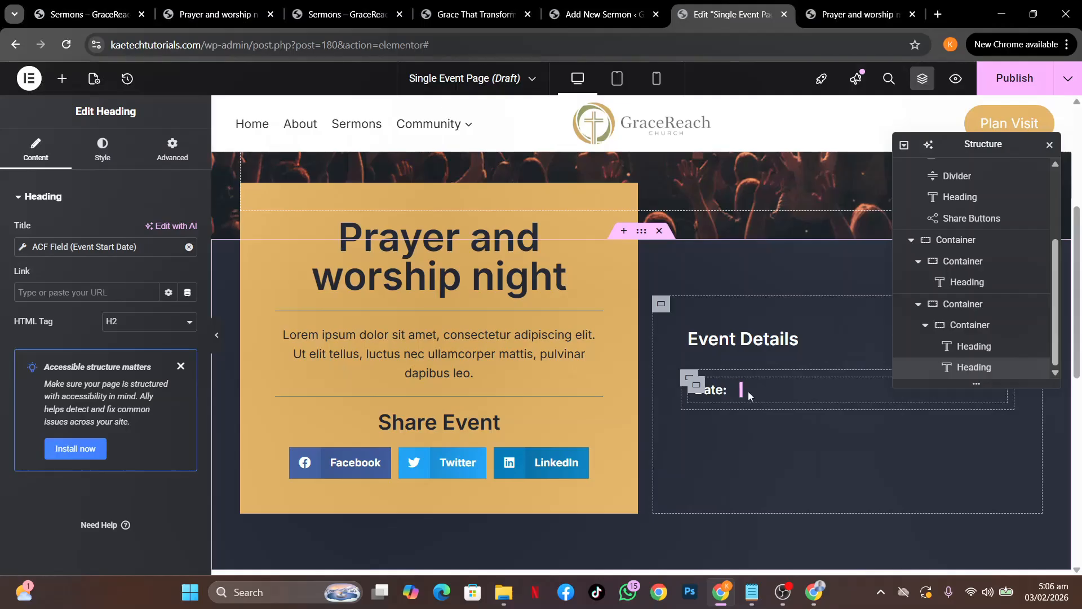
Set the dynamic date heading's font weight to 400 (Normal).
left_click(104, 150)
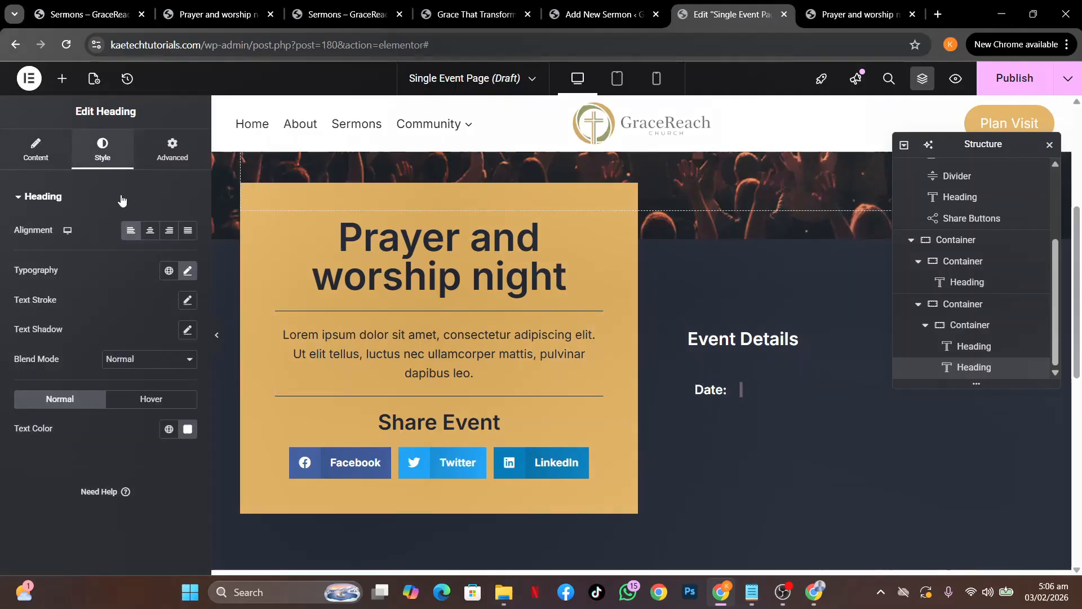
left_click(187, 271)
left_click(147, 409)
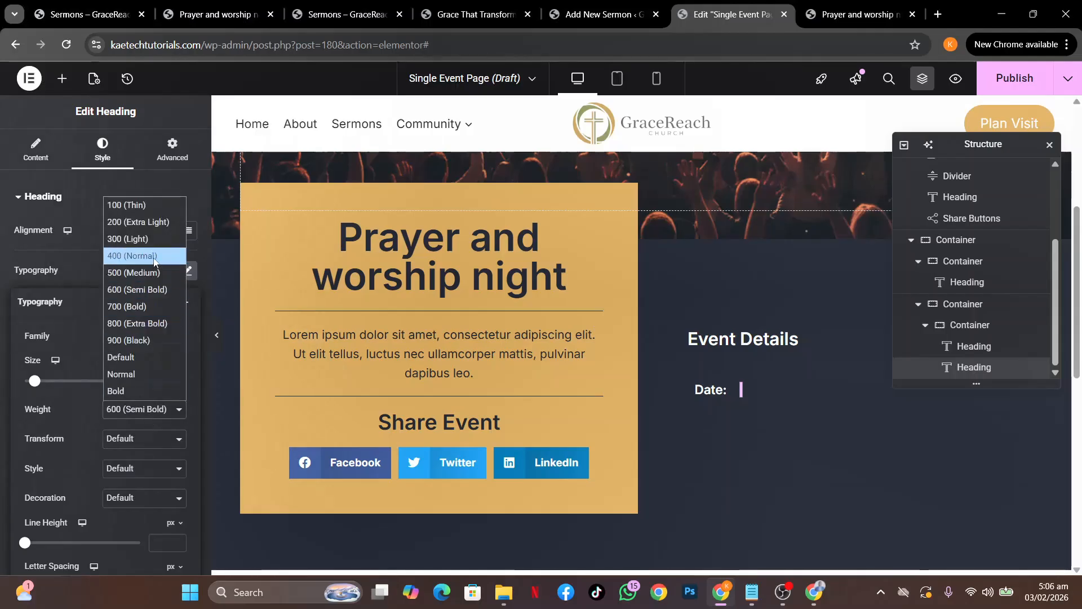
left_click(133, 255)
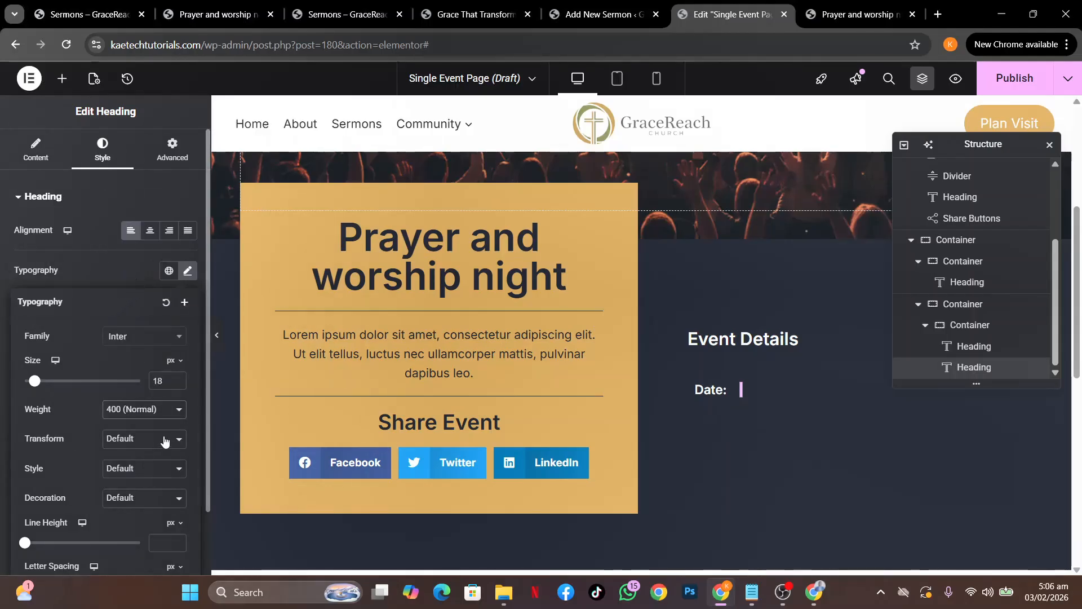
double_click(162, 381)
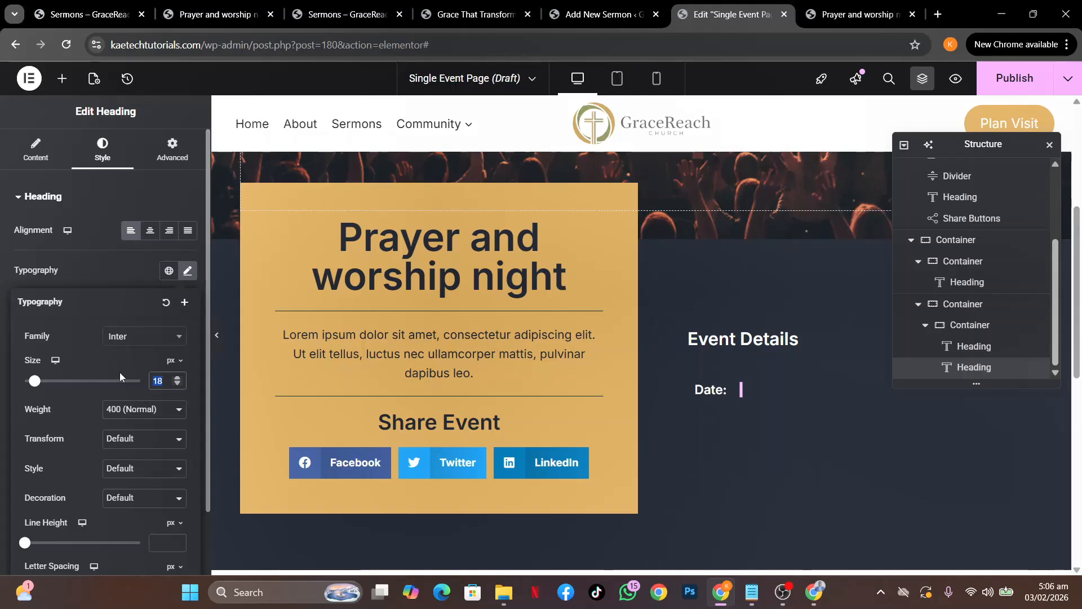
left_click(120, 270)
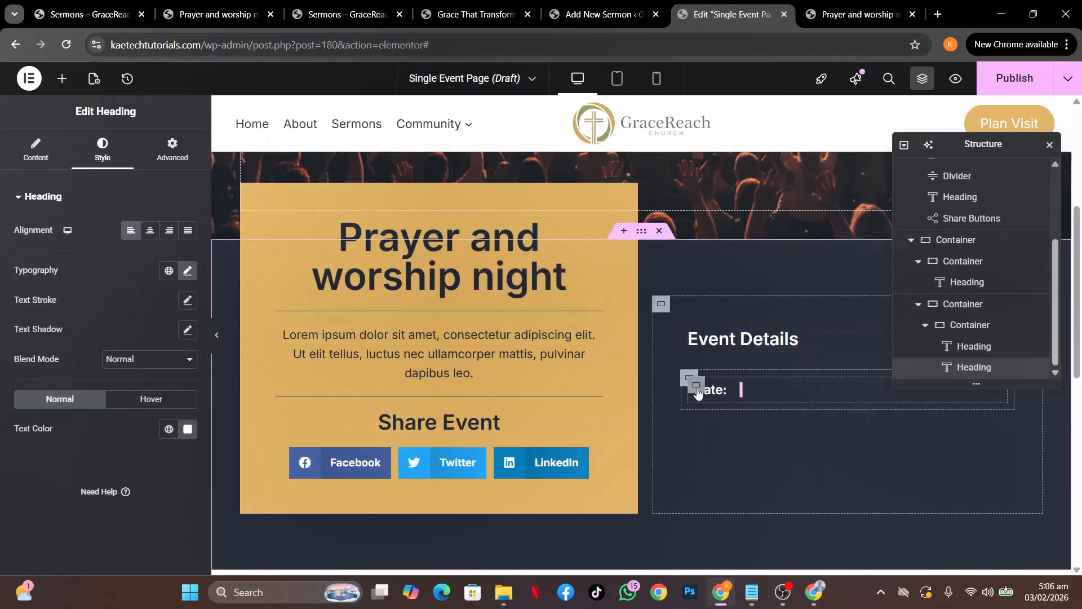
Set the padding of the Date row's container to 0 px on all sides.
left_click(697, 385)
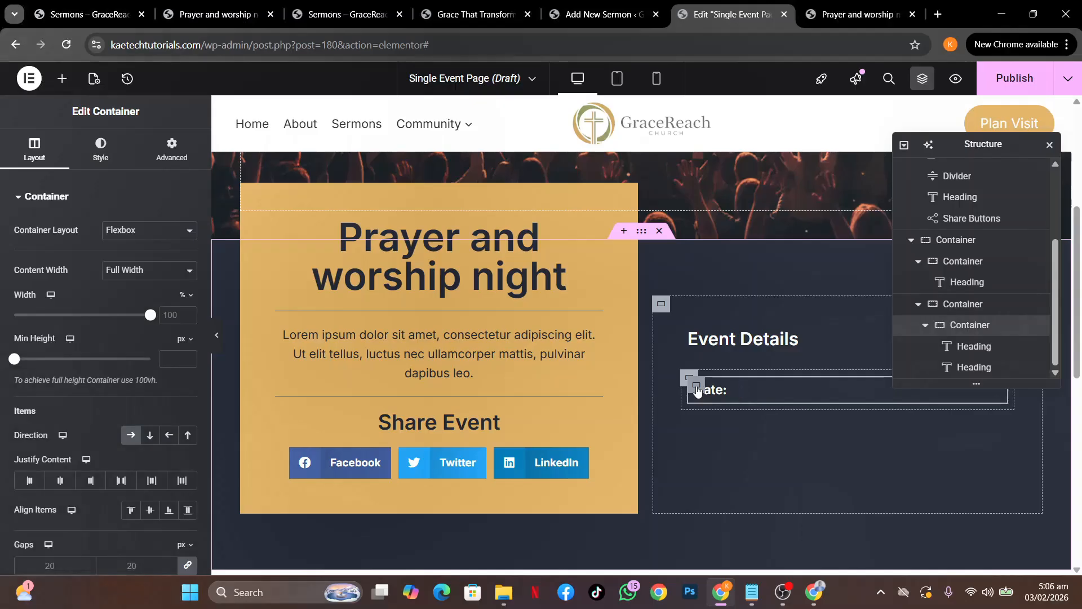
left_click(170, 149)
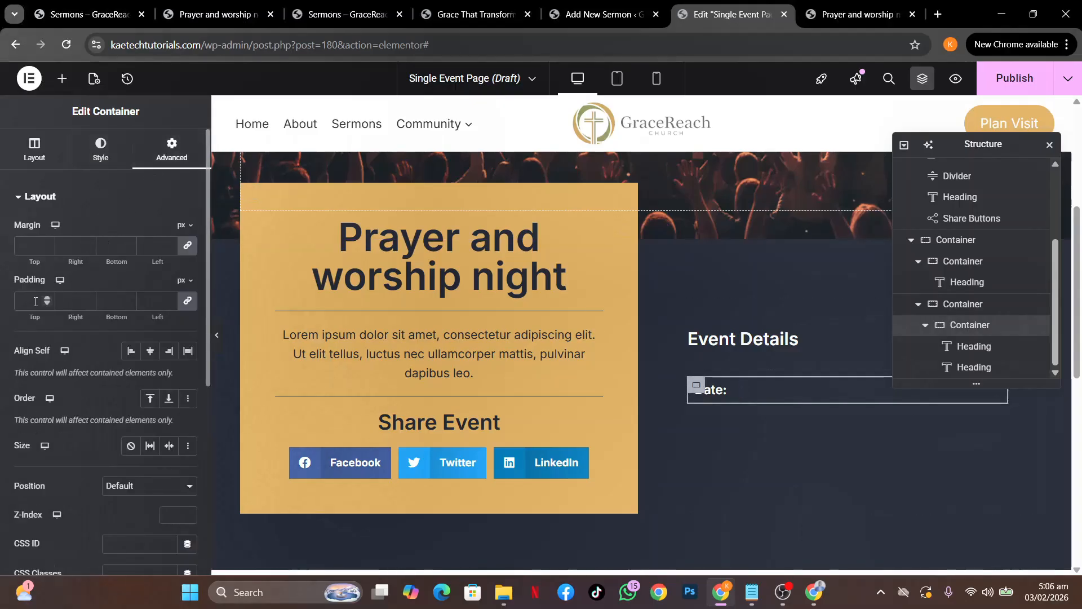
left_click(36, 302)
type("0")
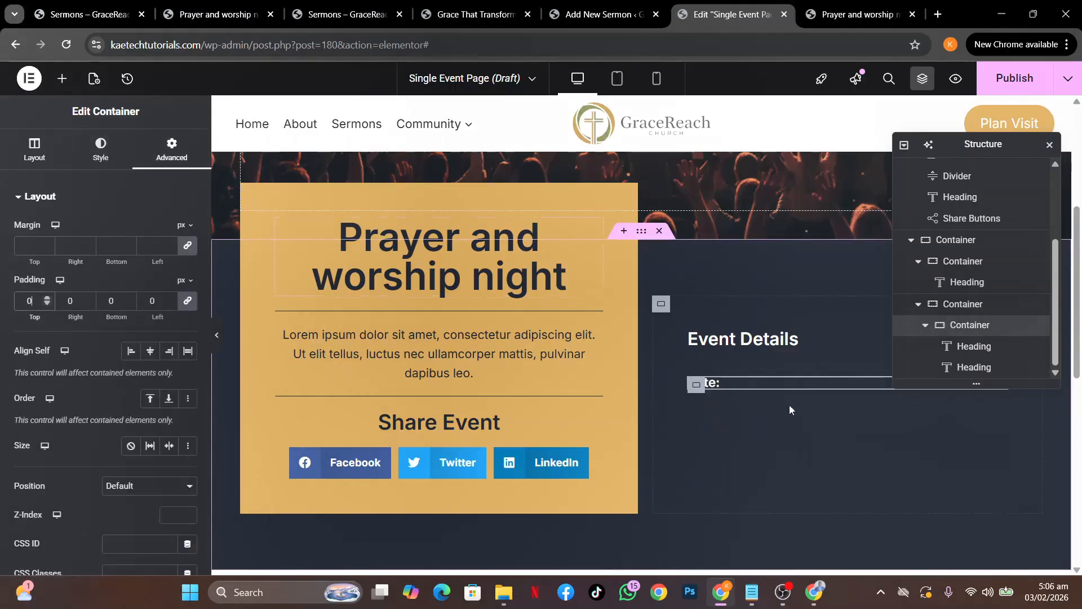
Duplicate the Date row container and retitle the copy's label "Time:" to match the reference page.
right_click(695, 386)
left_click(733, 262)
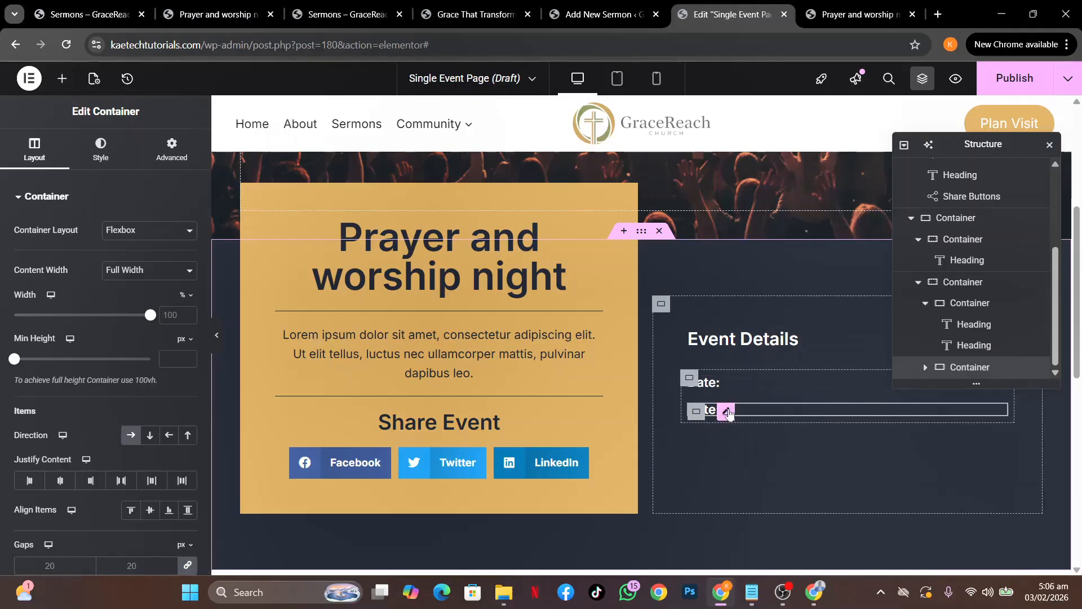
left_click(728, 412)
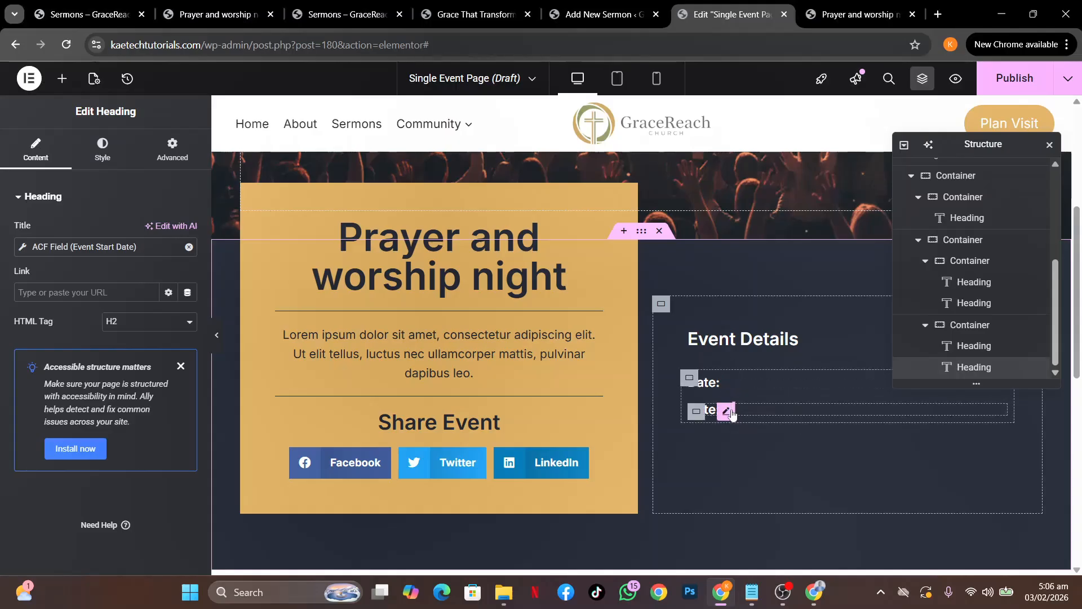
left_click(713, 413)
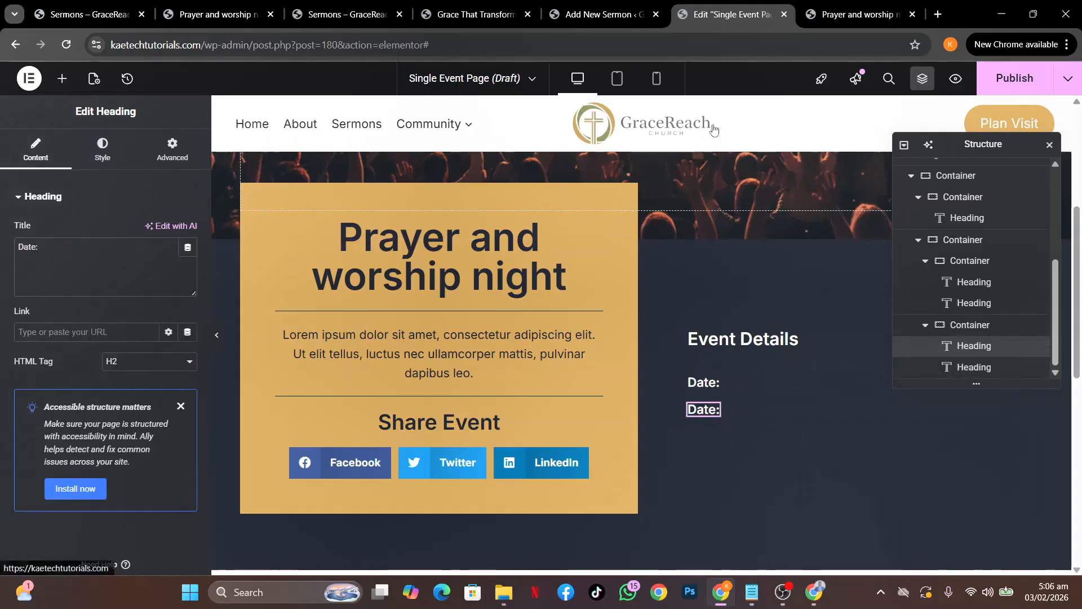
left_click(218, 15)
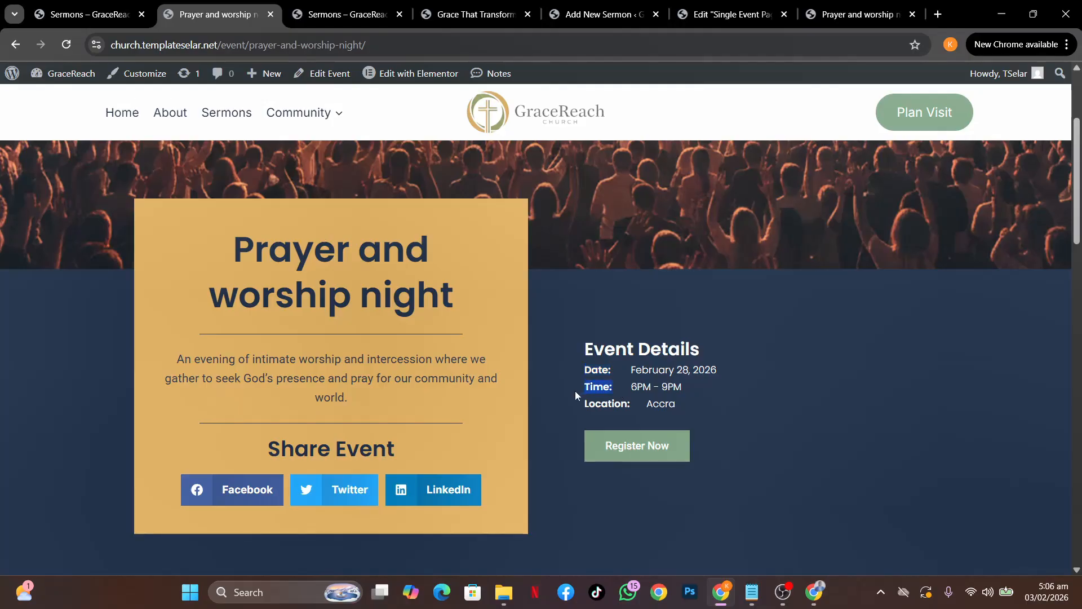
left_click(759, 19)
left_click_drag(41, 247, 2, 250)
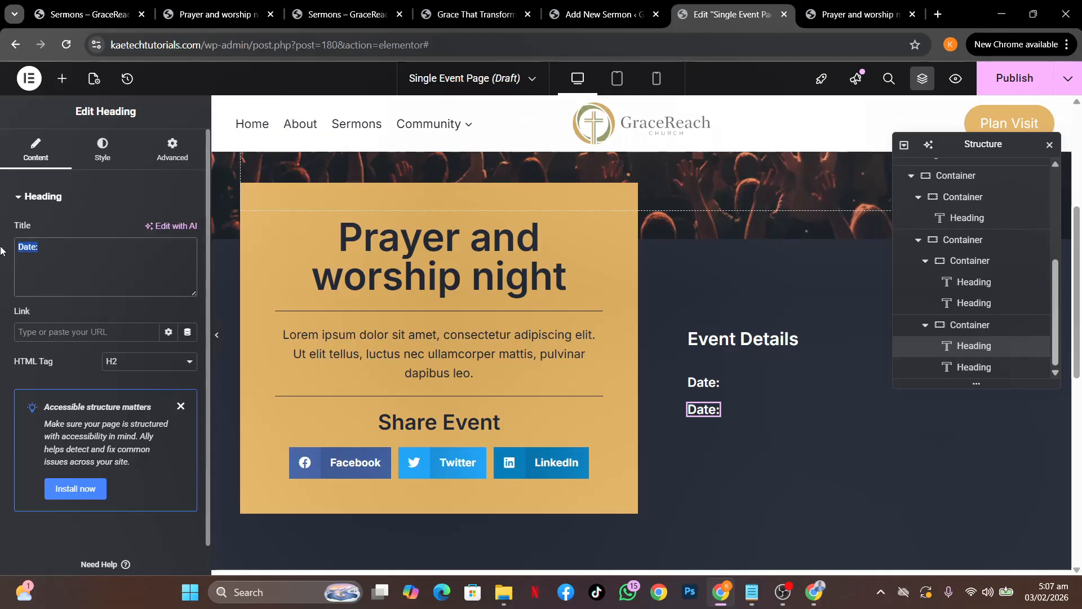
type("Time:")
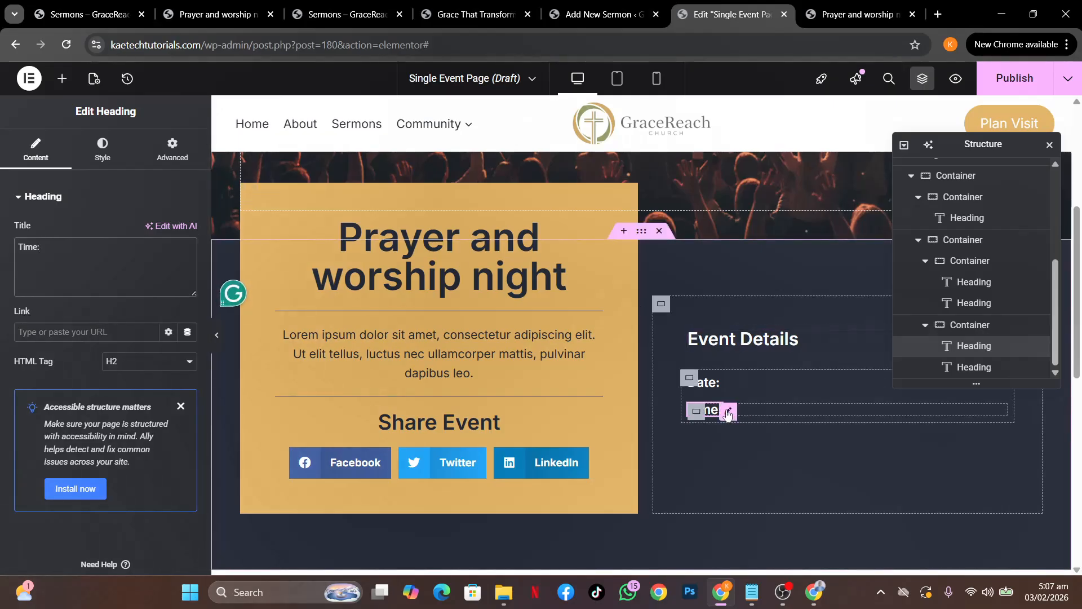
Link the Time row's dynamic heading to the ACF field Event Time.
left_click(727, 412)
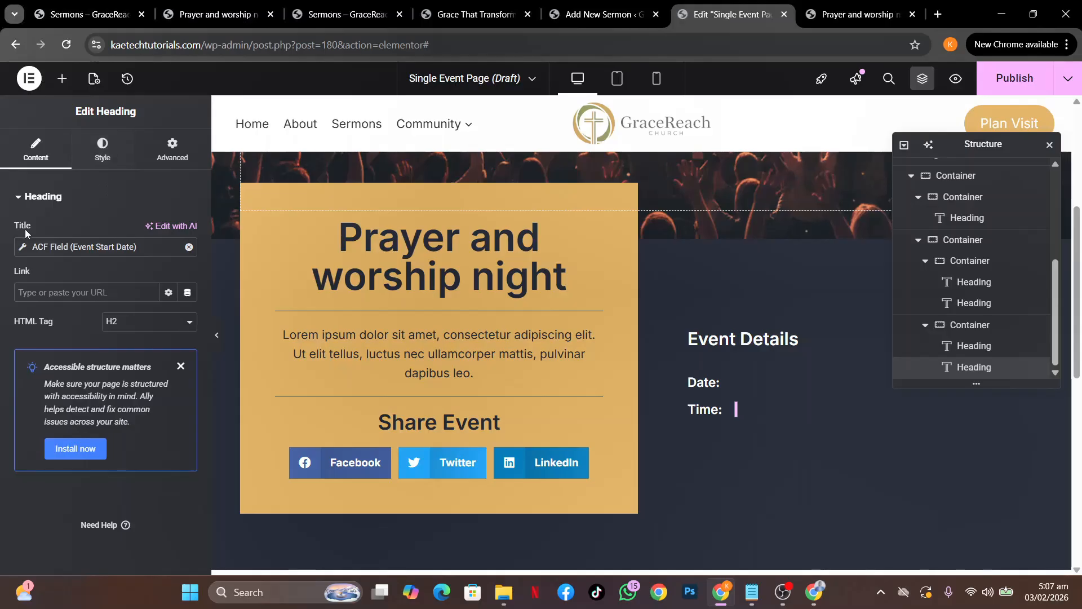
left_click(23, 250)
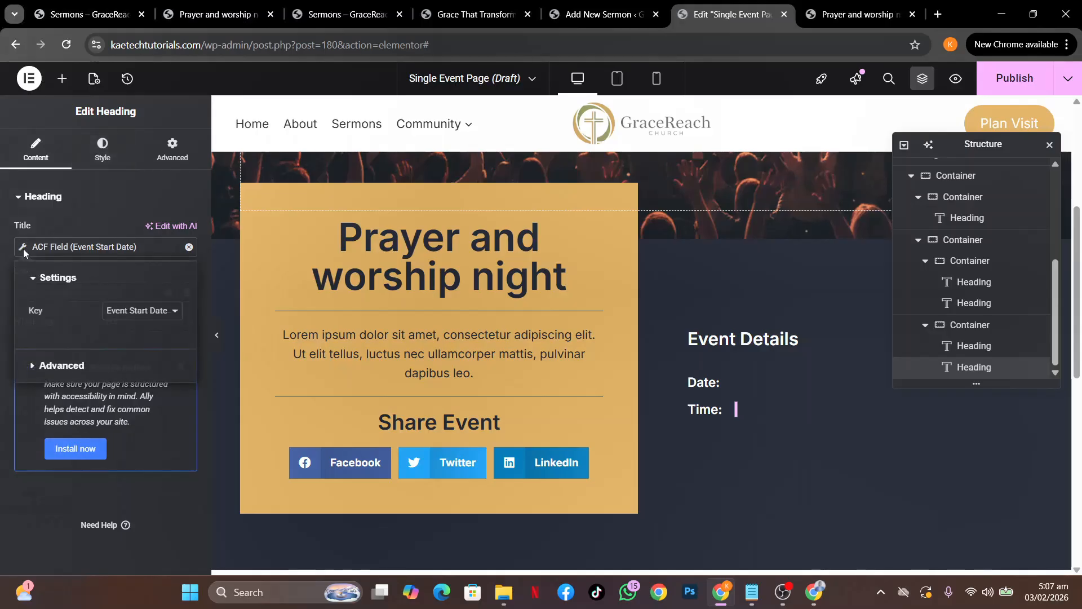
left_click(126, 312)
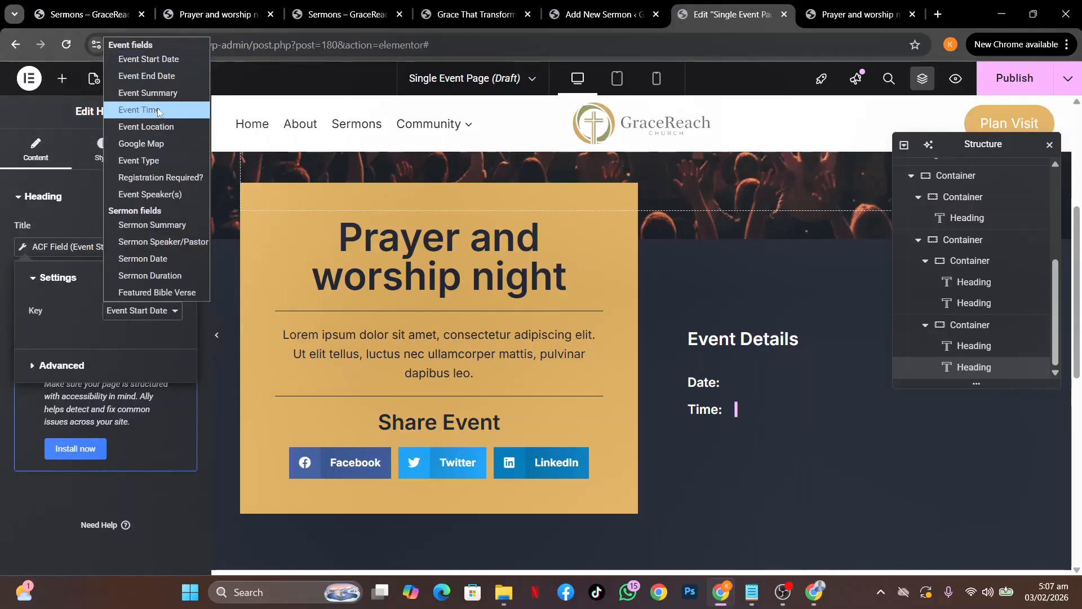
left_click(140, 109)
left_click(4, 338)
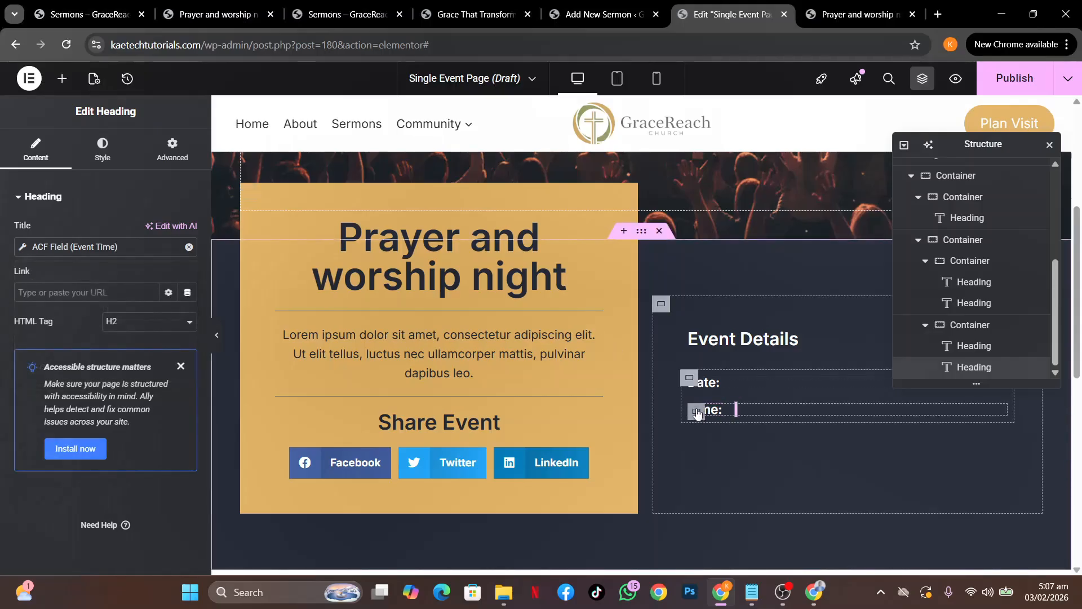
Duplicate the Time row container and retitle the copy's label "Location:", copied from the reference page.
right_click(698, 413)
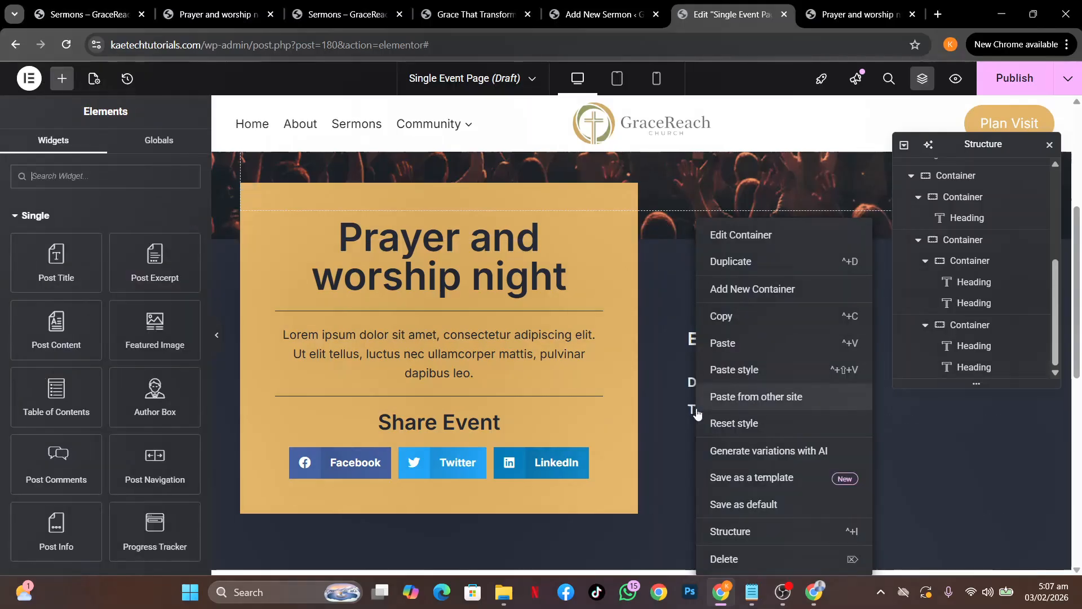
left_click(755, 261)
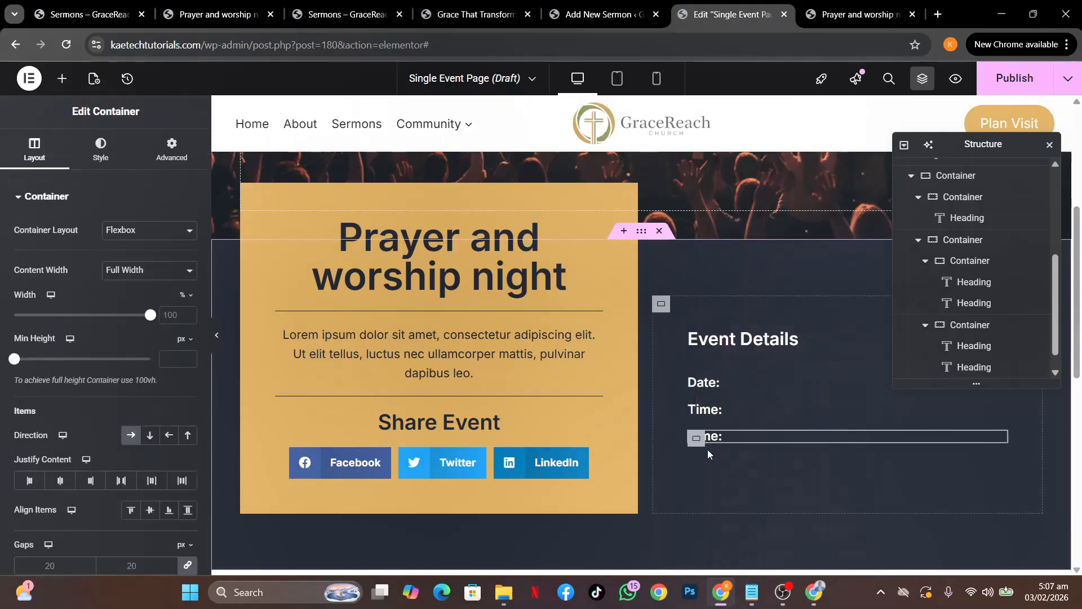
left_click(209, 15)
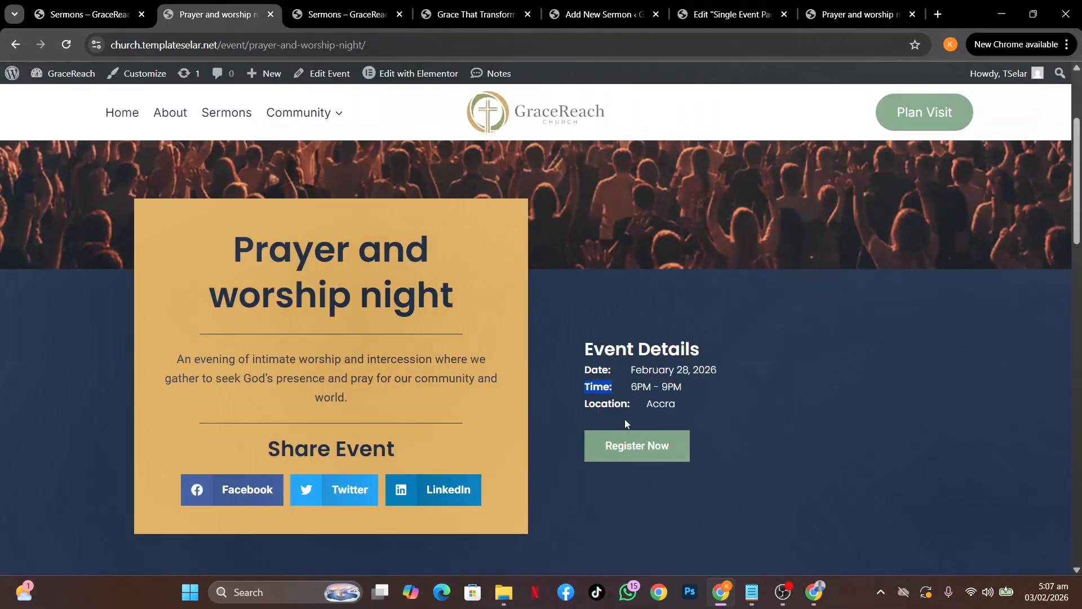
left_click_drag(632, 404, 580, 410)
key("ctrl+c")
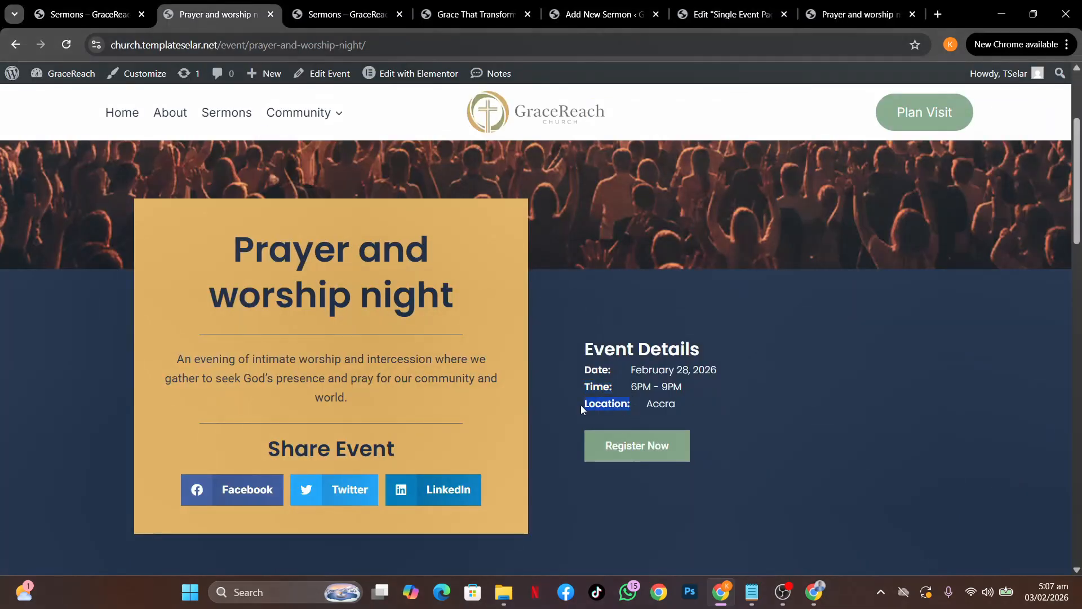
left_click(733, 14)
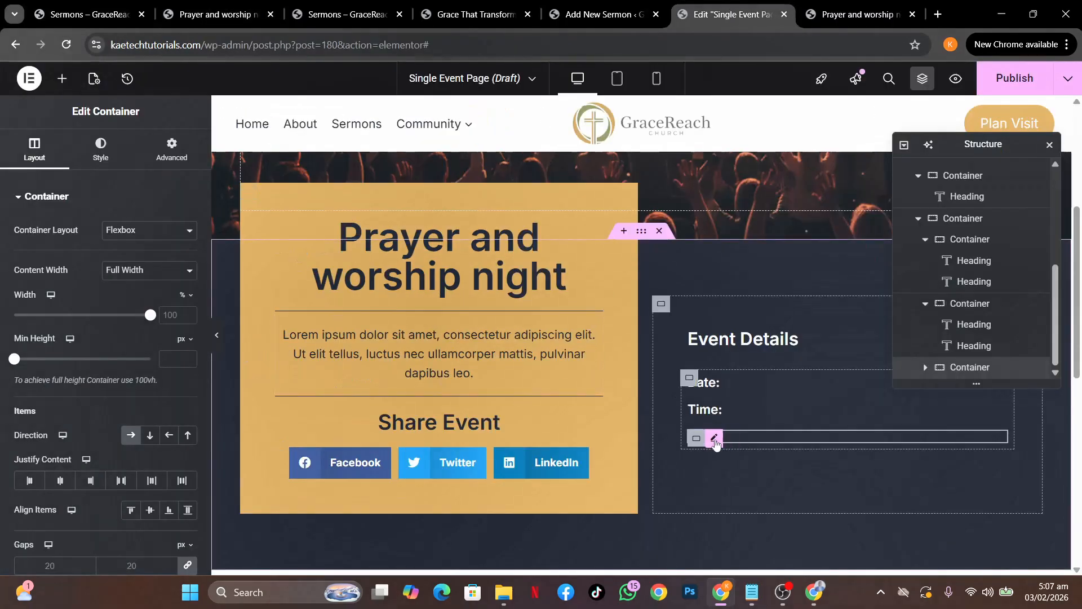
left_click(715, 438)
left_click_drag(57, 247, 2, 224)
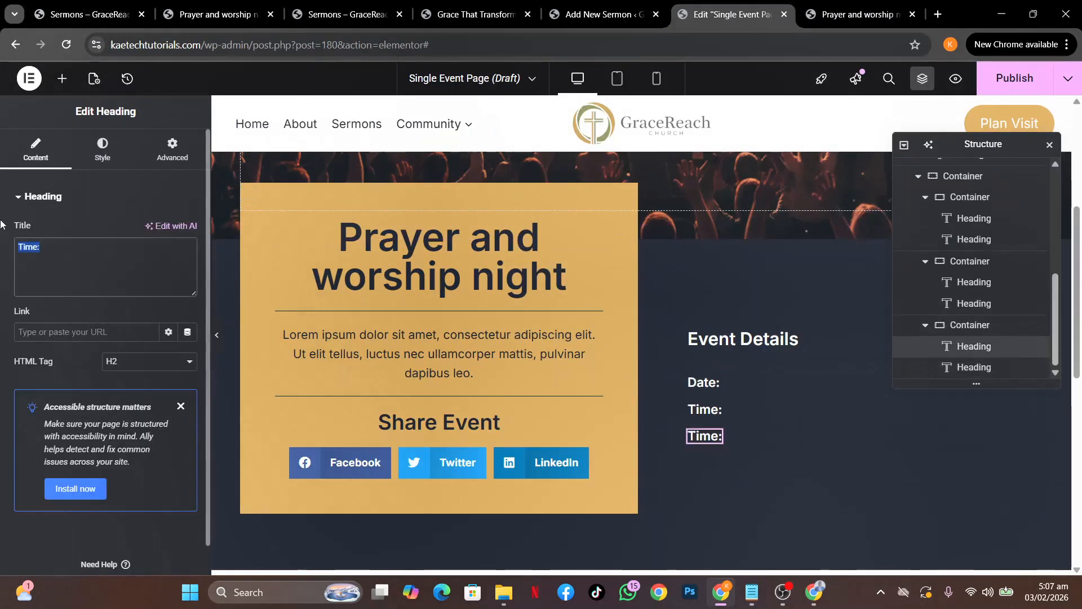
key("ctrl+v")
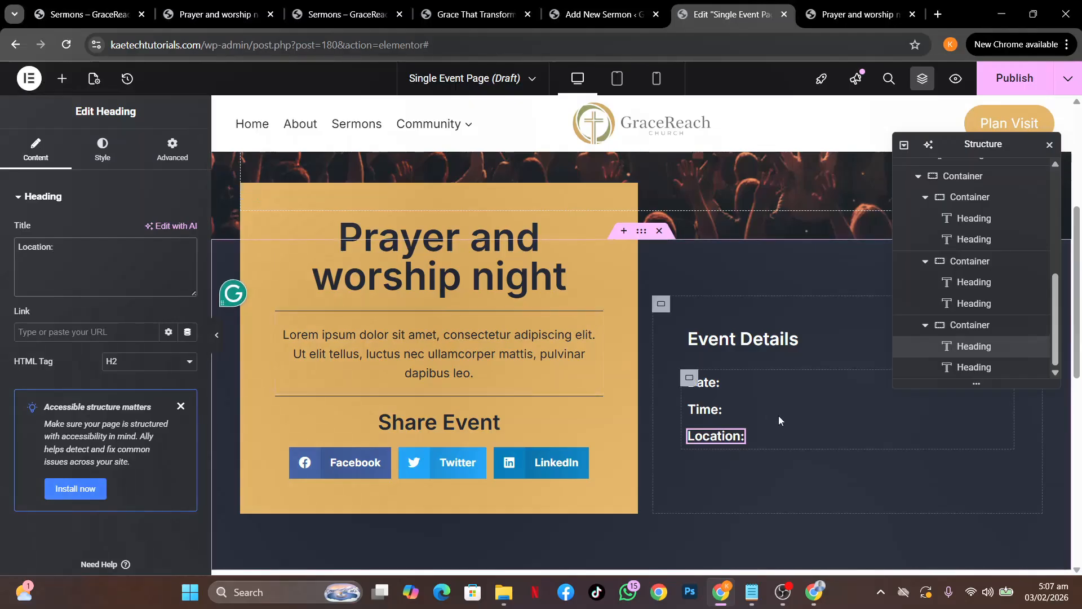
Link the Location row's dynamic heading to the ACF field Event Location.
left_click(752, 438)
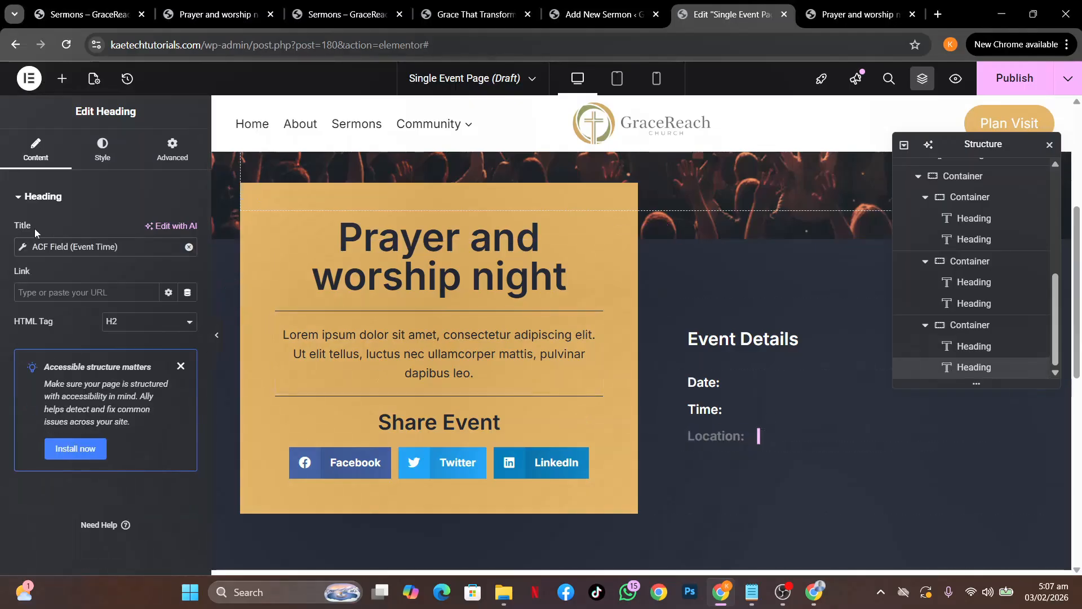
left_click(25, 248)
left_click(124, 310)
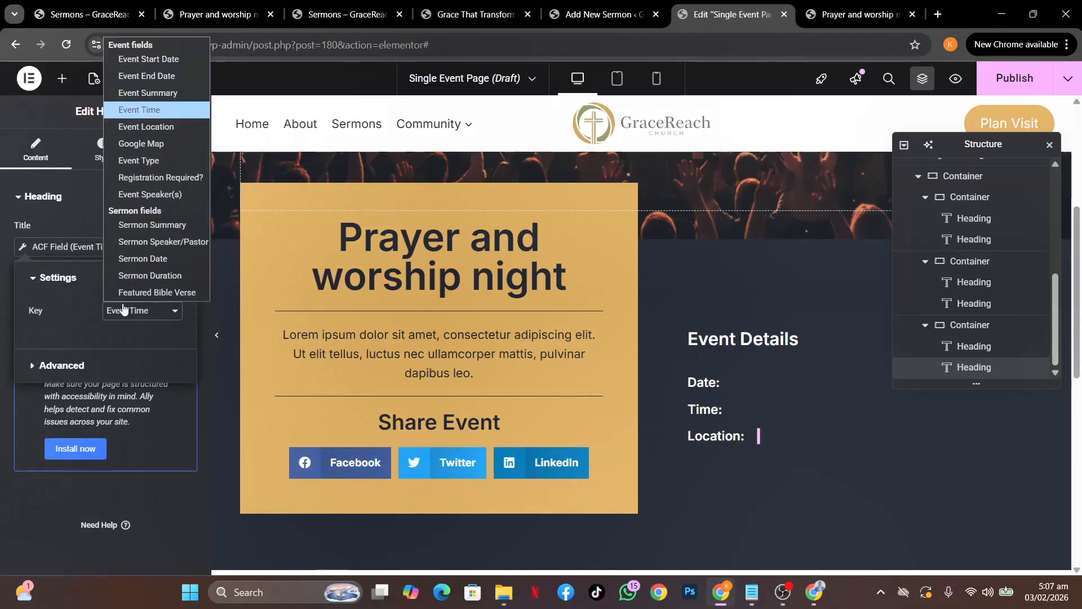
left_click(148, 127)
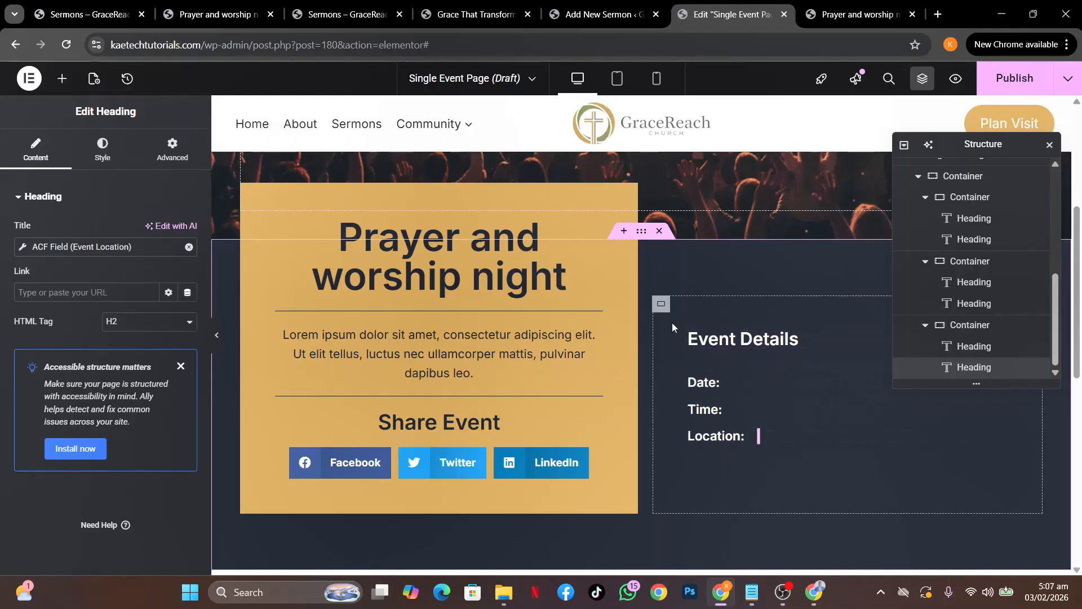
Set the column and row gaps of the outer container around the Event Details section to 0 px.
left_click(661, 304)
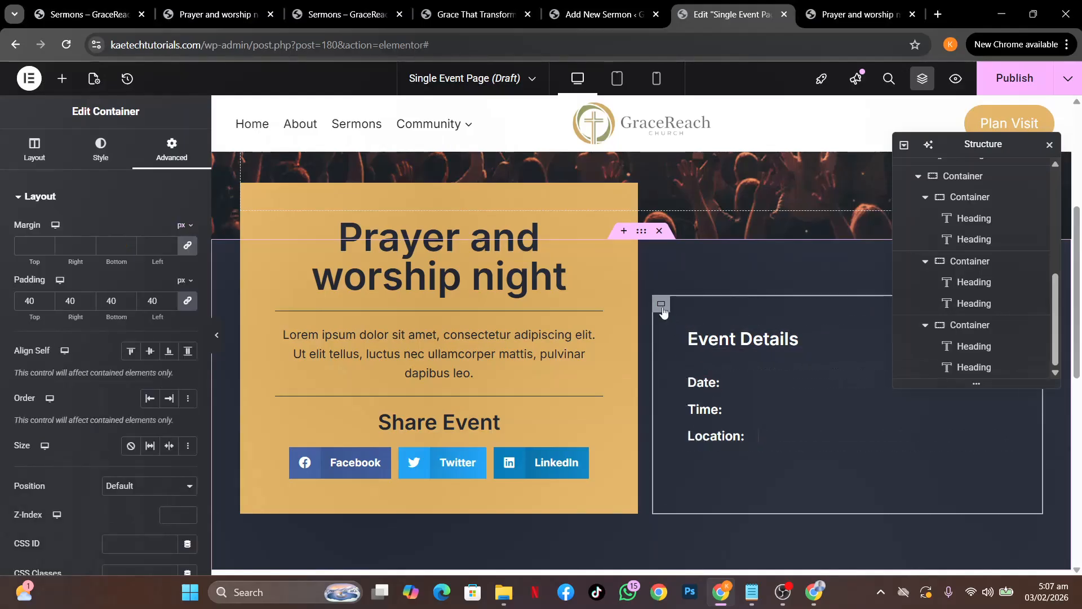
left_click(31, 145)
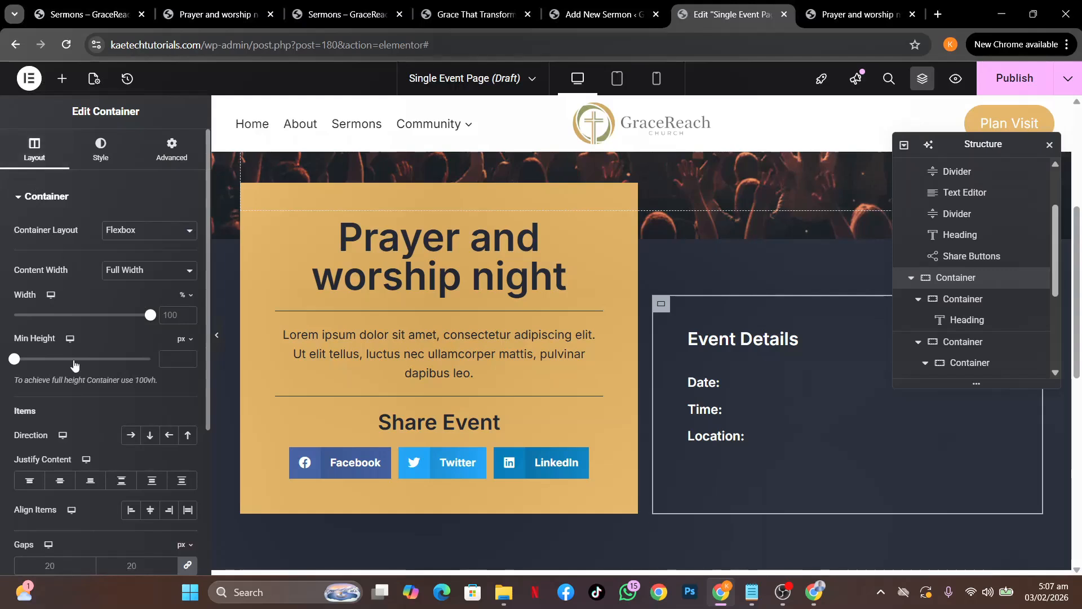
scroll(73, 360, "down", 3)
left_click(55, 352)
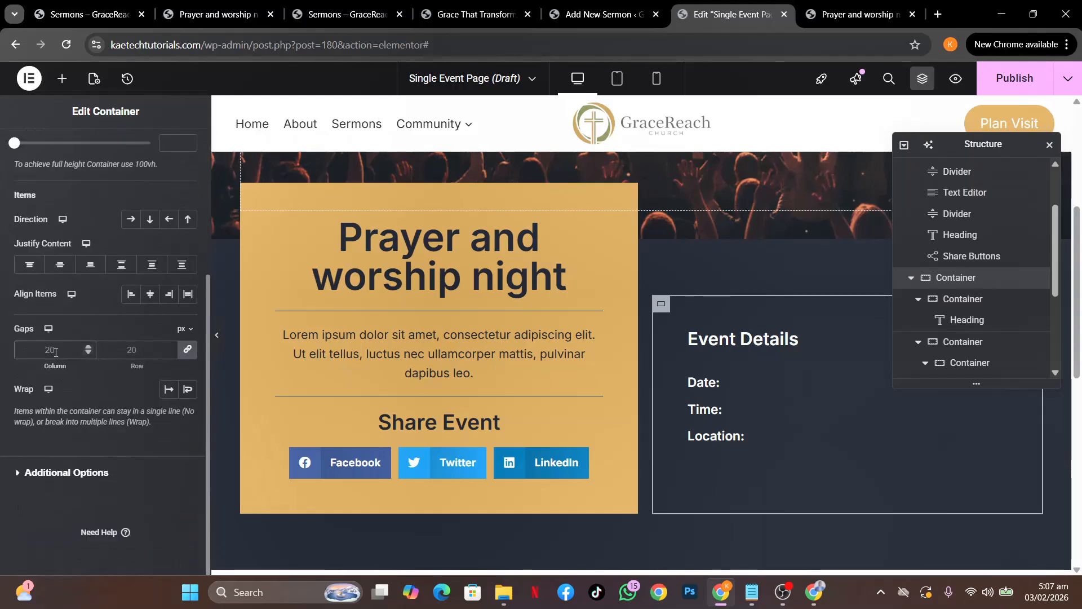
type("5")
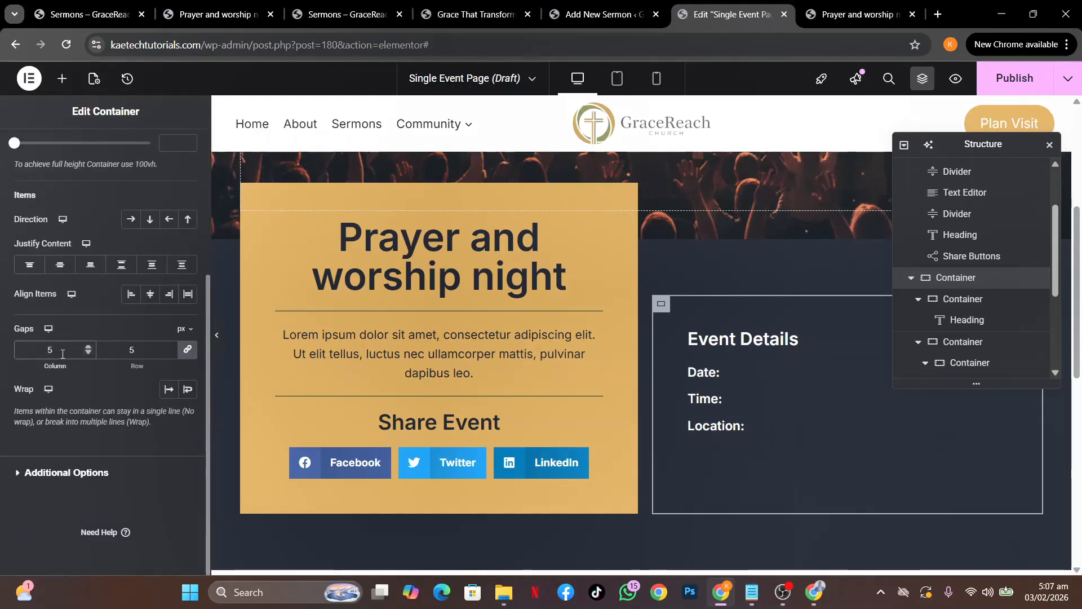
type("0")
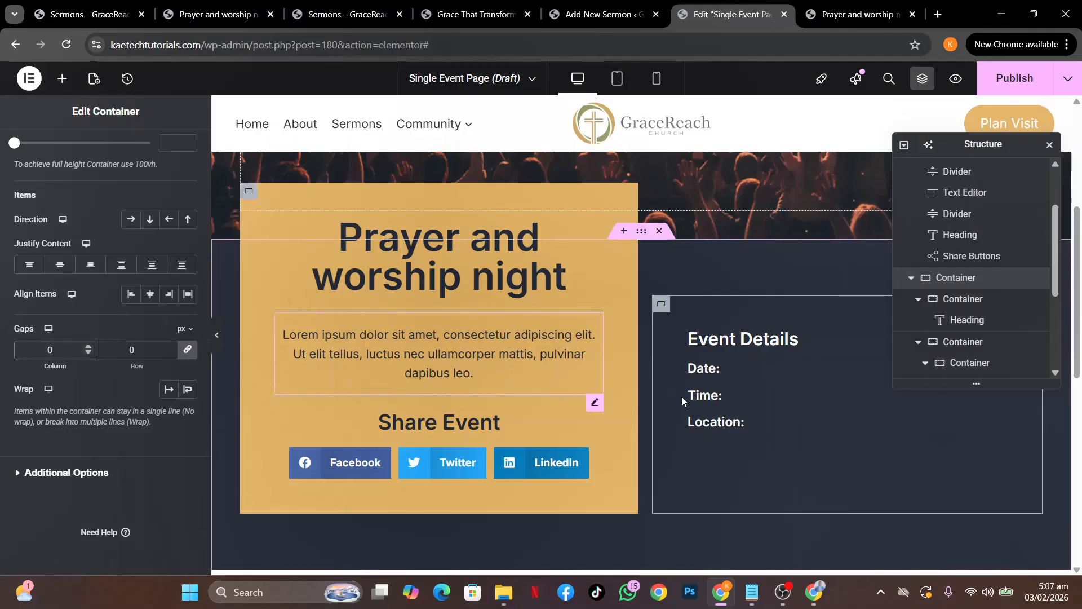
Set the column and row gaps of the container holding the Date, Time and Location rows to 10 px.
left_click(690, 363)
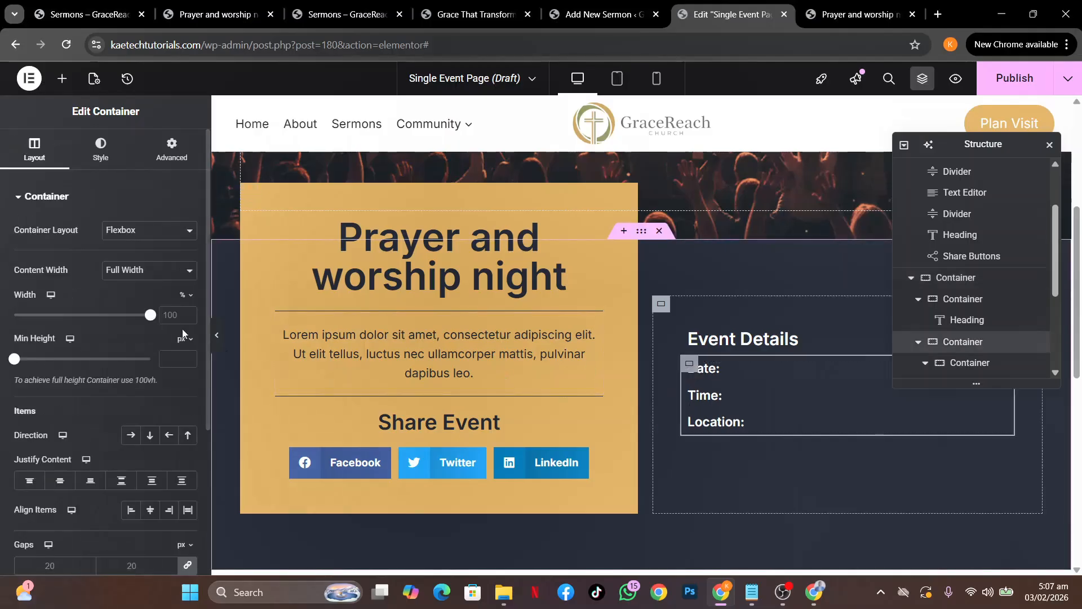
double_click(52, 566)
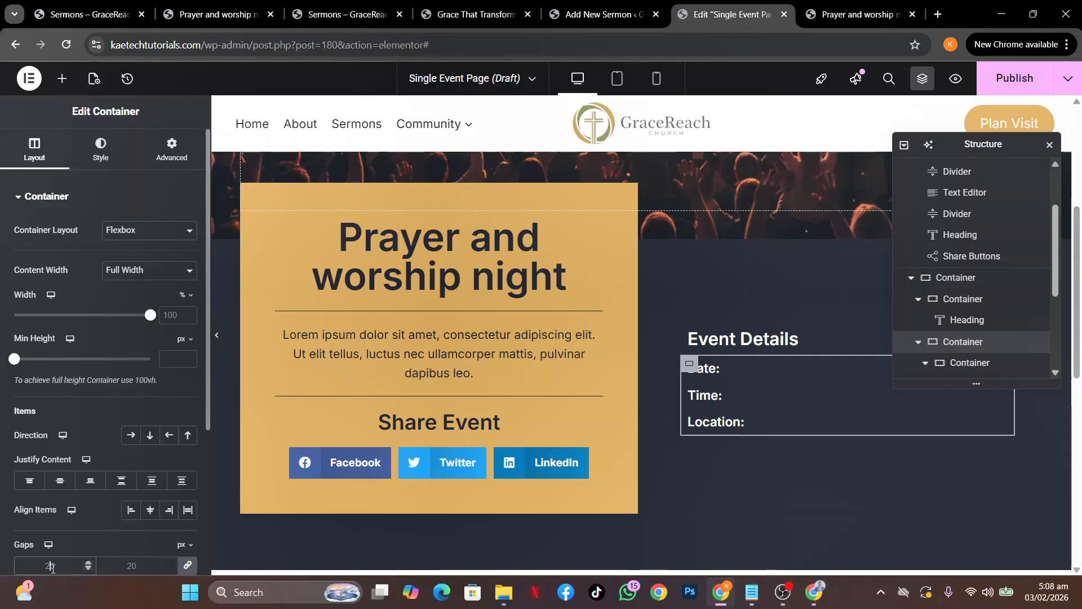
type("5")
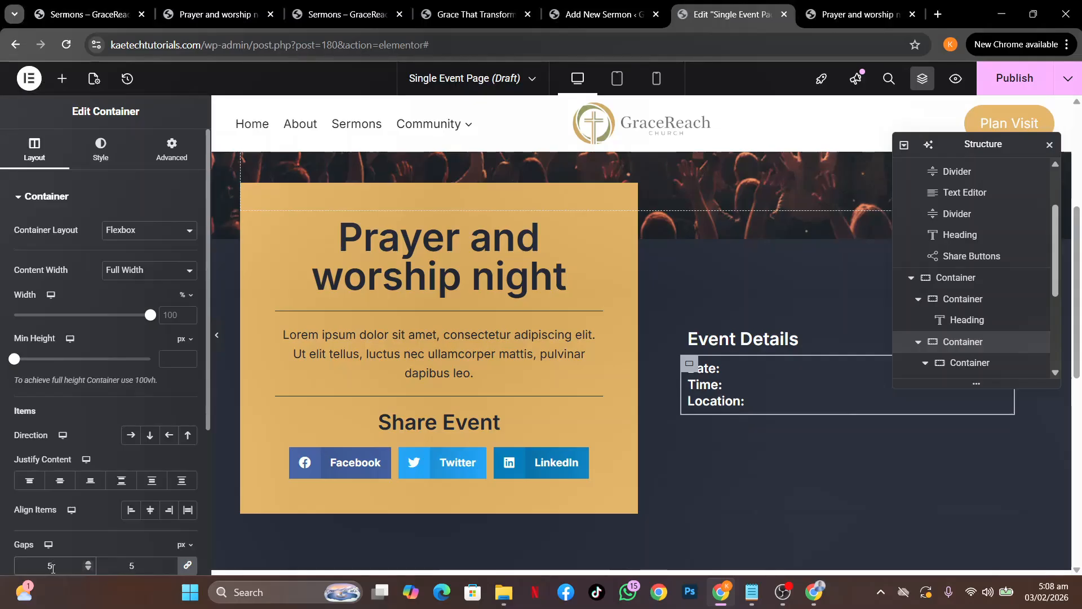
key("BackSpace")
type("10")
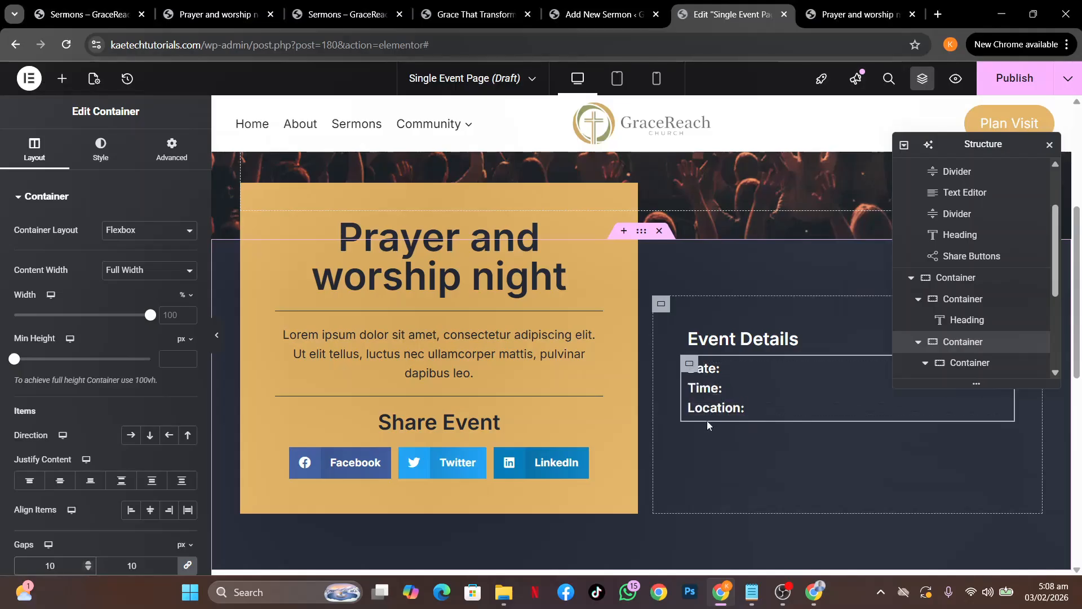
Compare the Event Details section with the reference page to see what belongs below the Location row.
left_click(691, 339)
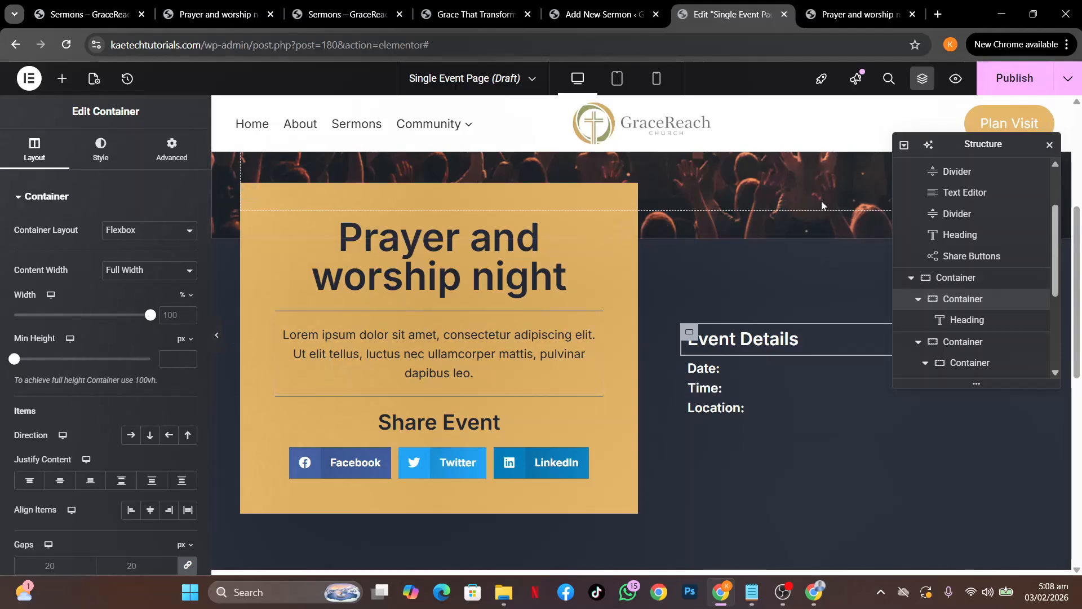
scroll(812, 366, "down", 2)
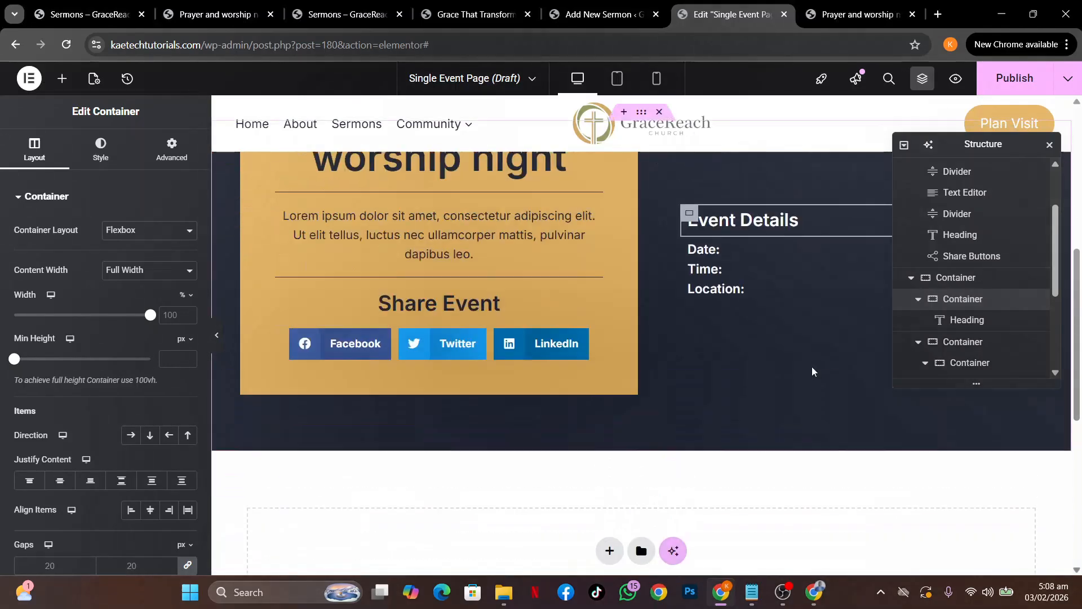
scroll(790, 365, "up", 1)
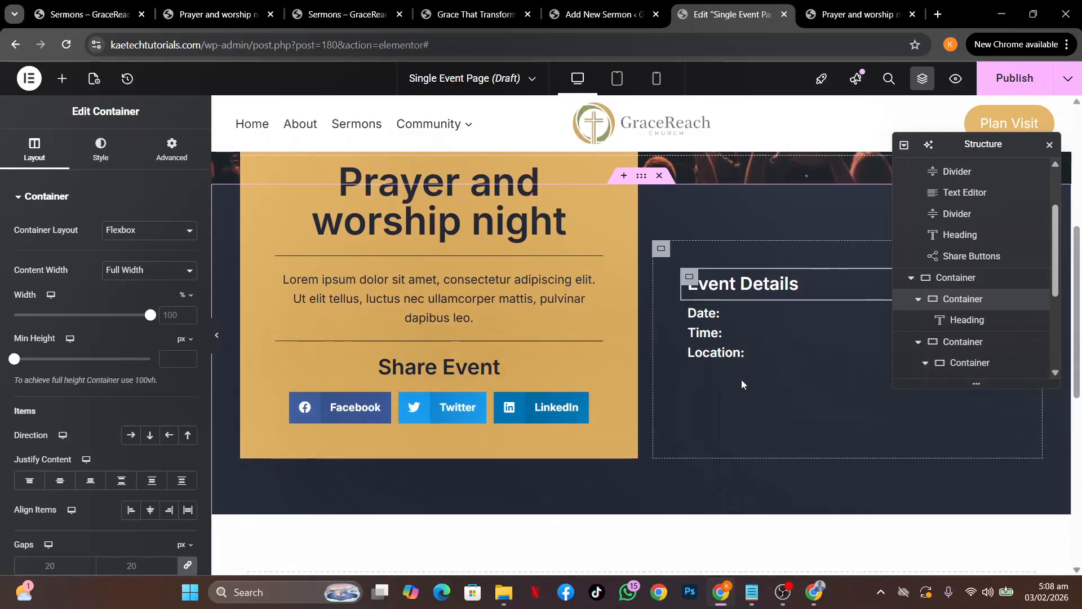
scroll(742, 380, "up", 1)
scroll(742, 380, "down", 1)
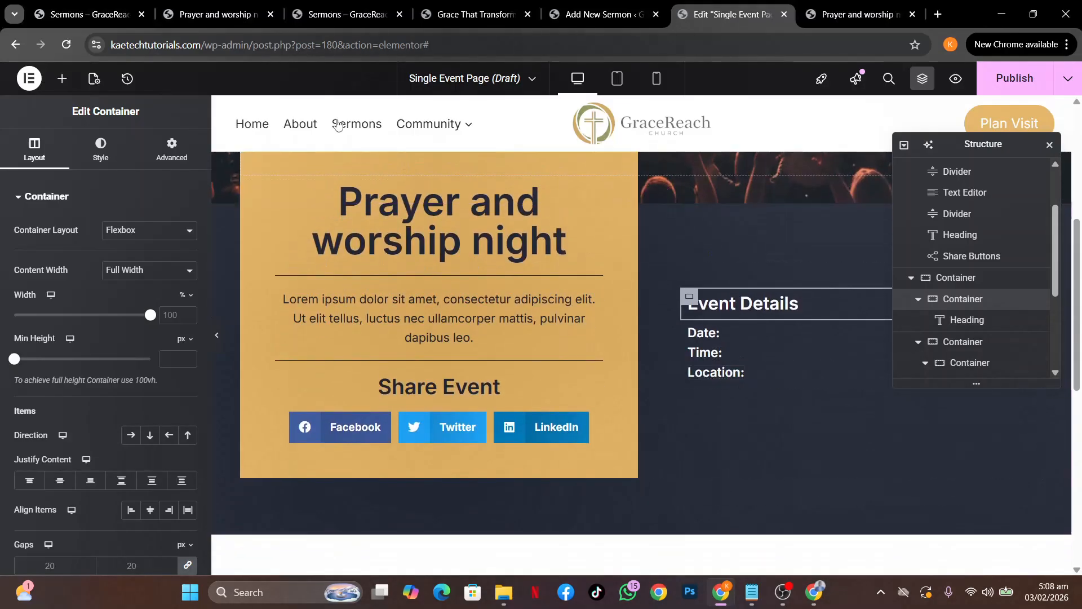
left_click(215, 14)
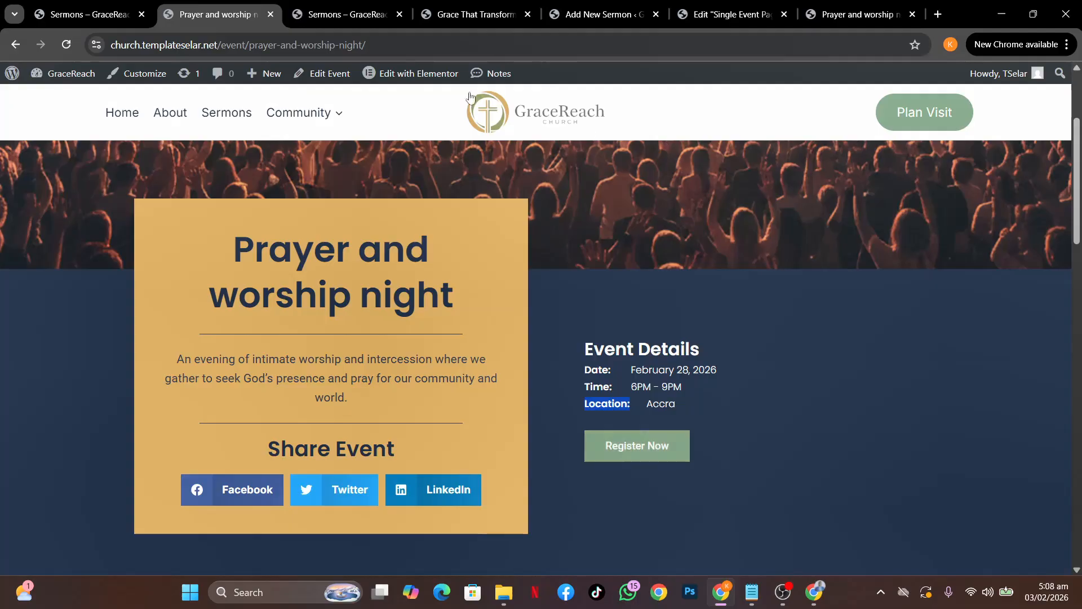
left_click(720, 19)
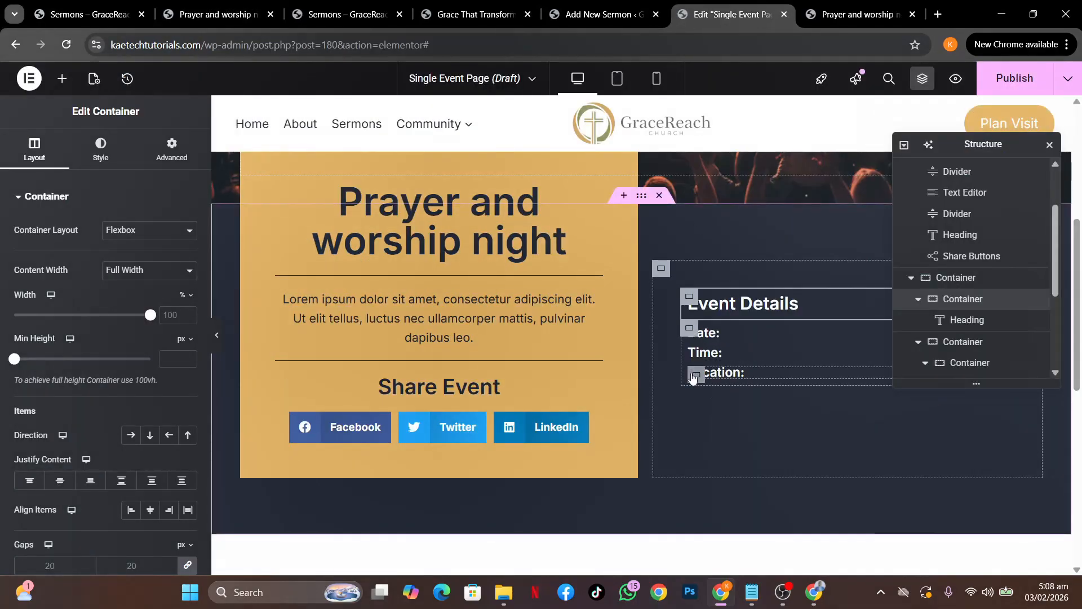
Duplicate the Location row container and delete the label heading from the copy.
left_click(696, 376)
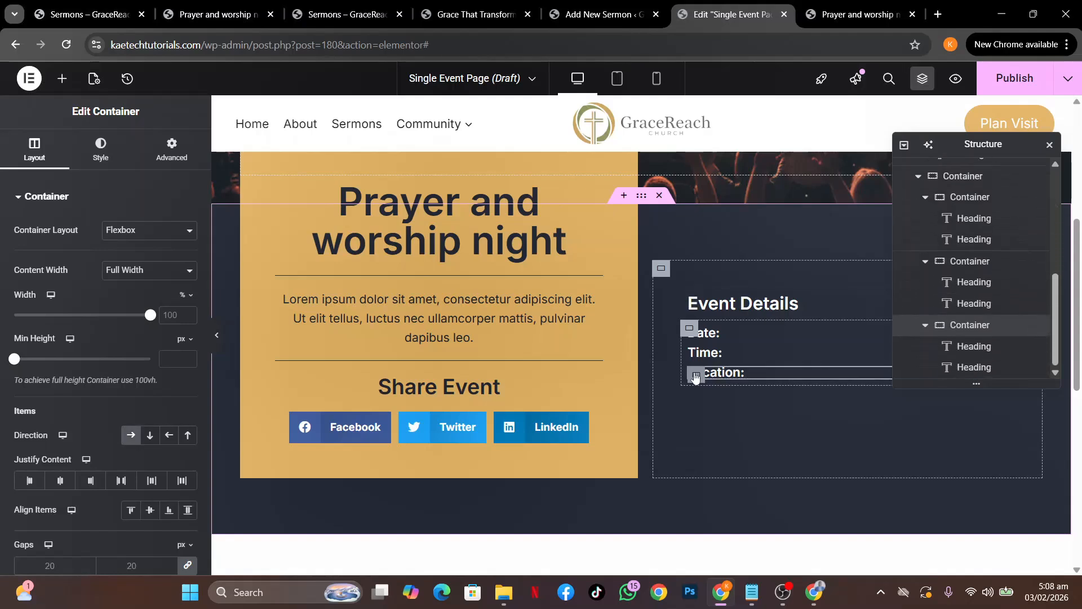
right_click(696, 376)
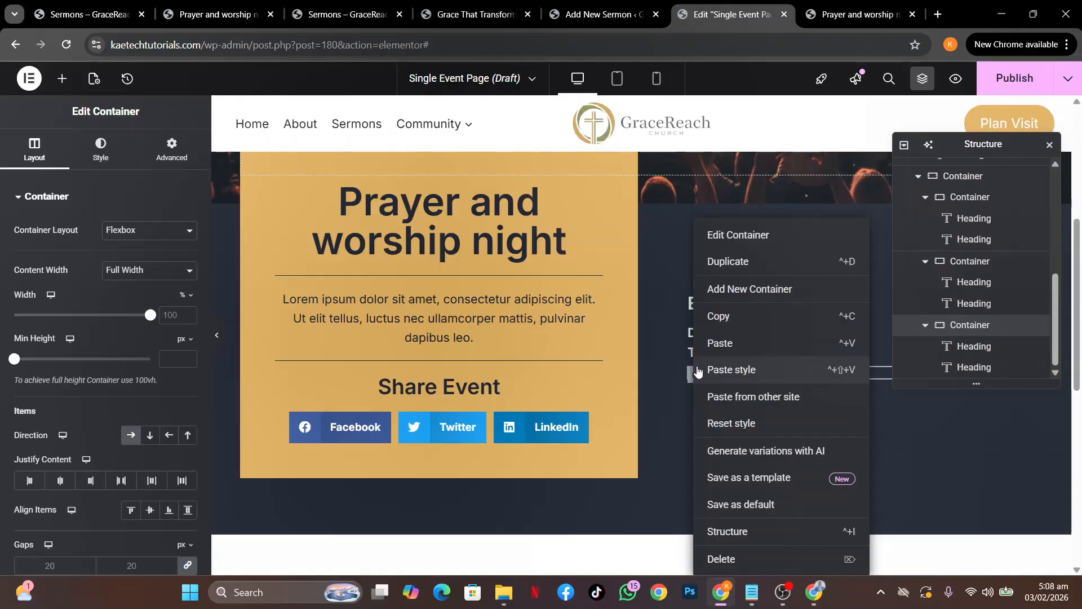
left_click(757, 262)
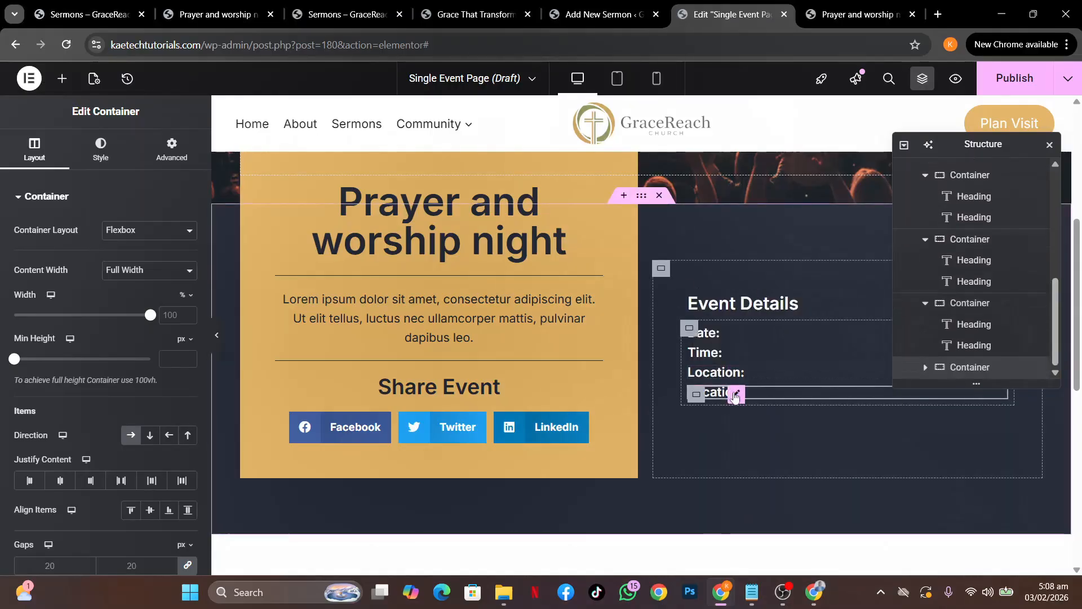
right_click(735, 397)
left_click(762, 558)
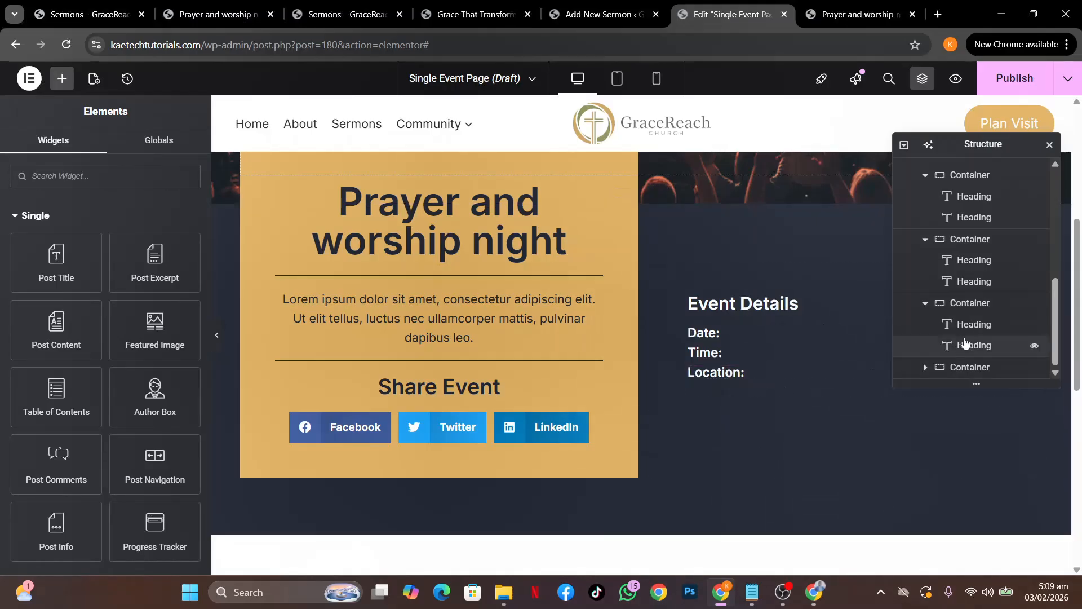
Delete the remaining ACF Event Location heading from the duplicated container below the Location row.
left_click(928, 367)
scroll(967, 355, "down", 1)
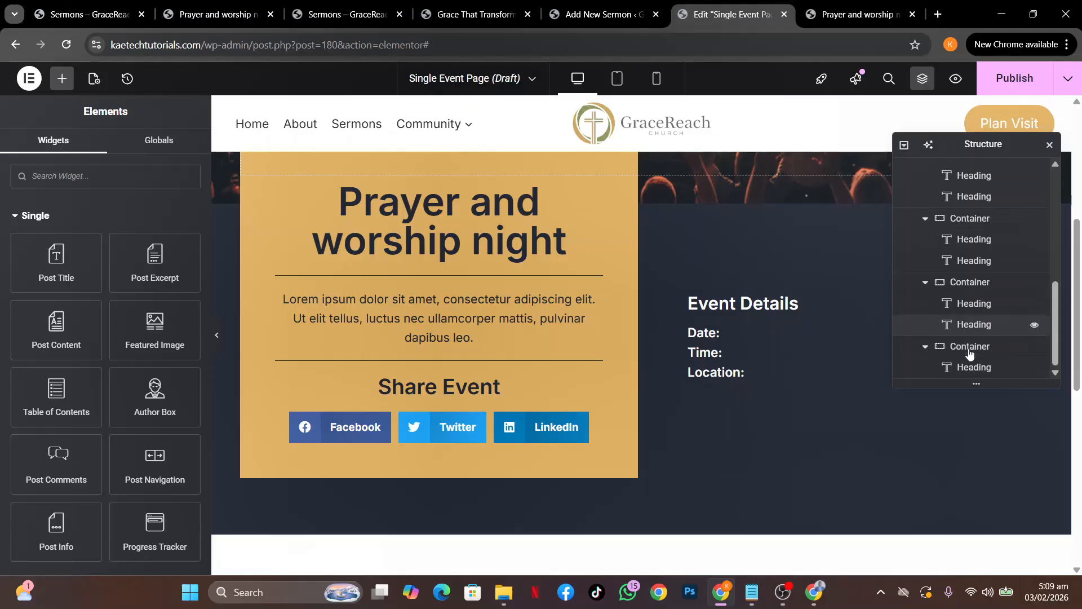
left_click(963, 369)
right_click(963, 369)
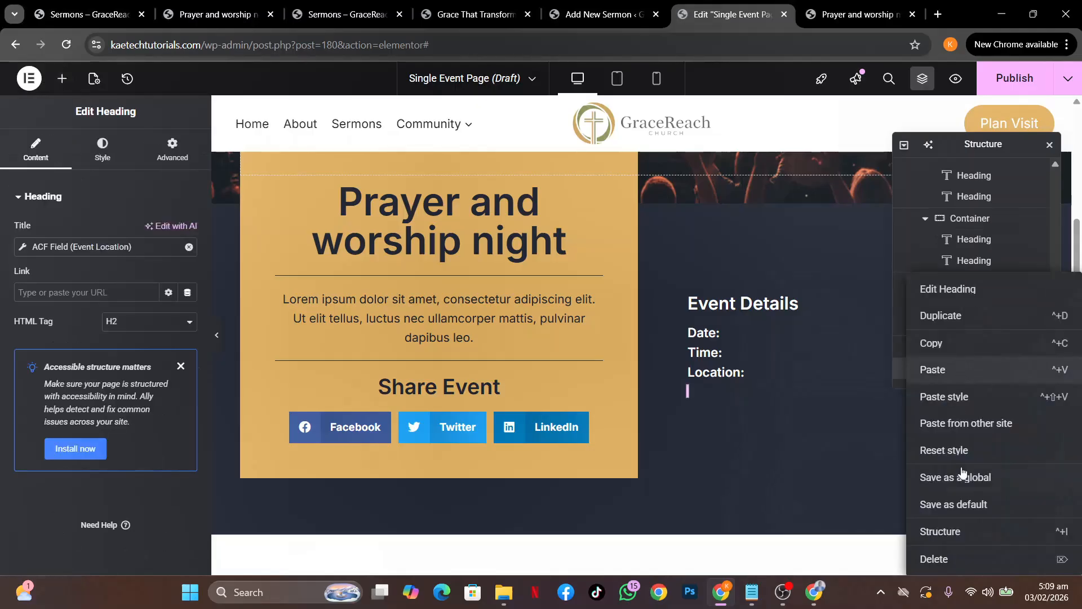
left_click(937, 558)
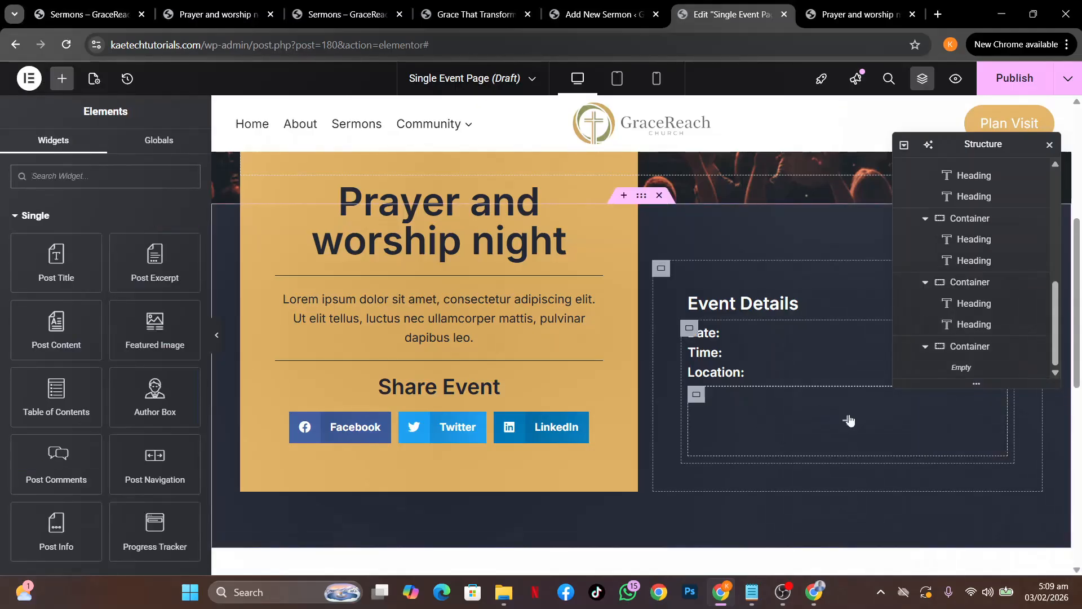
Add a Button widget to the emptied container below the Location row and set its text to "Register Now".
scroll(56, 434, "down", 5)
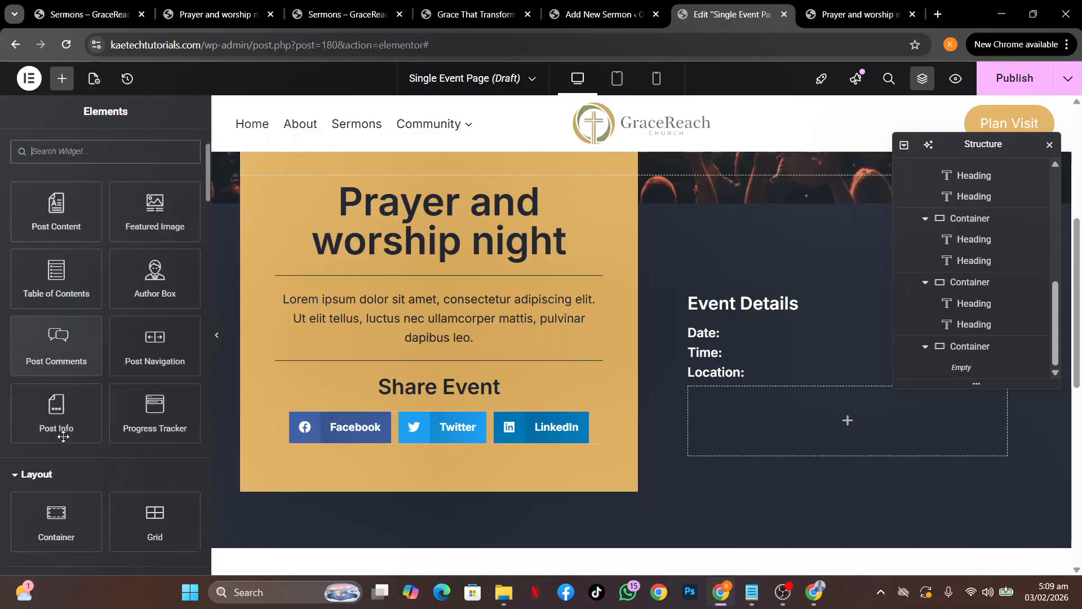
scroll(62, 436, "down", 4)
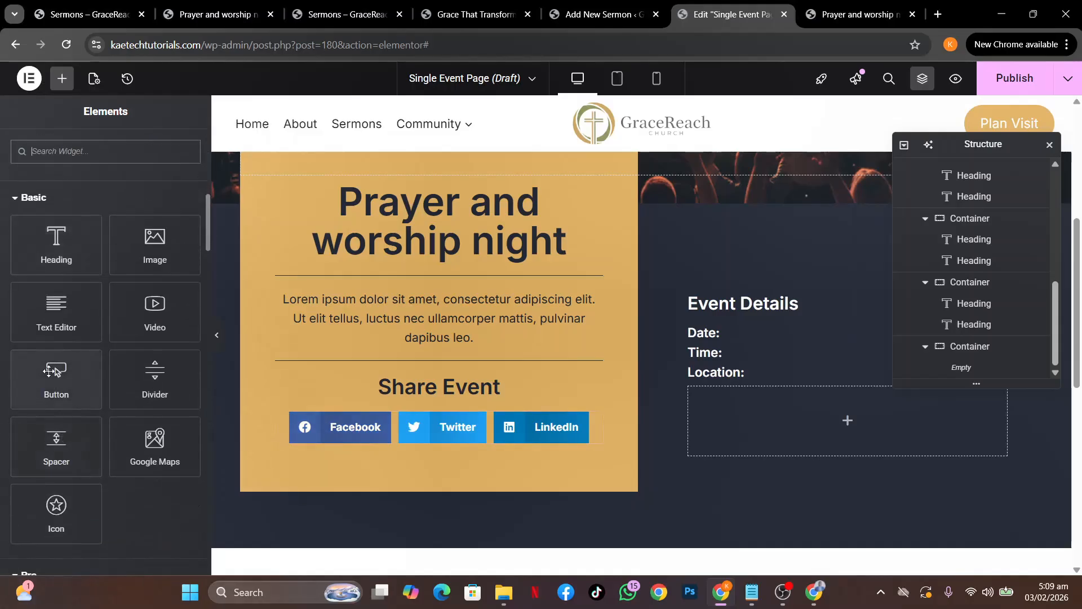
left_click_drag(57, 375, 724, 418)
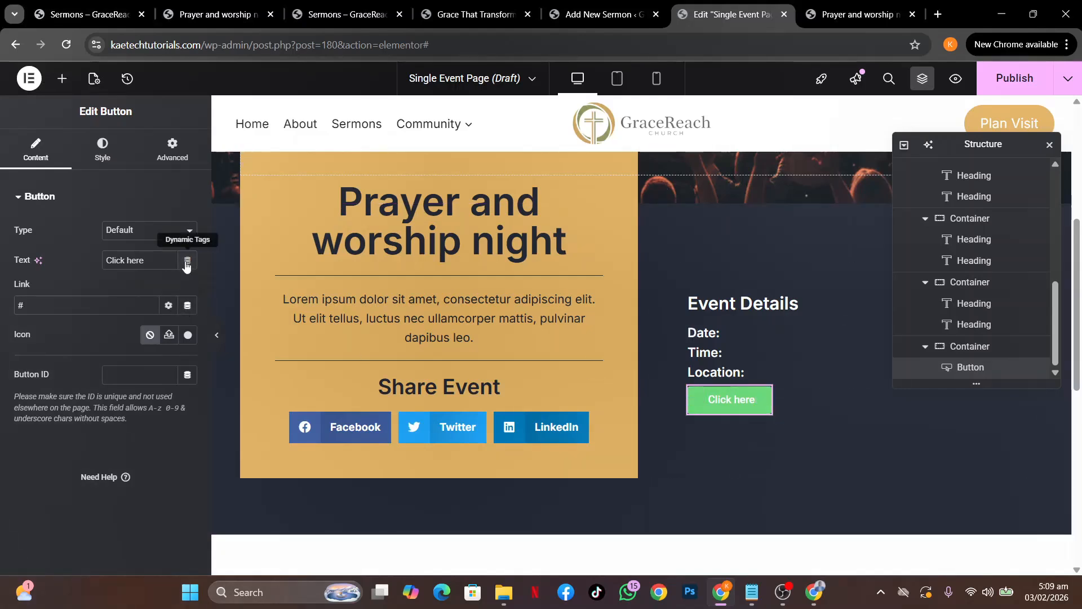
left_click_drag(150, 260, 8, 259)
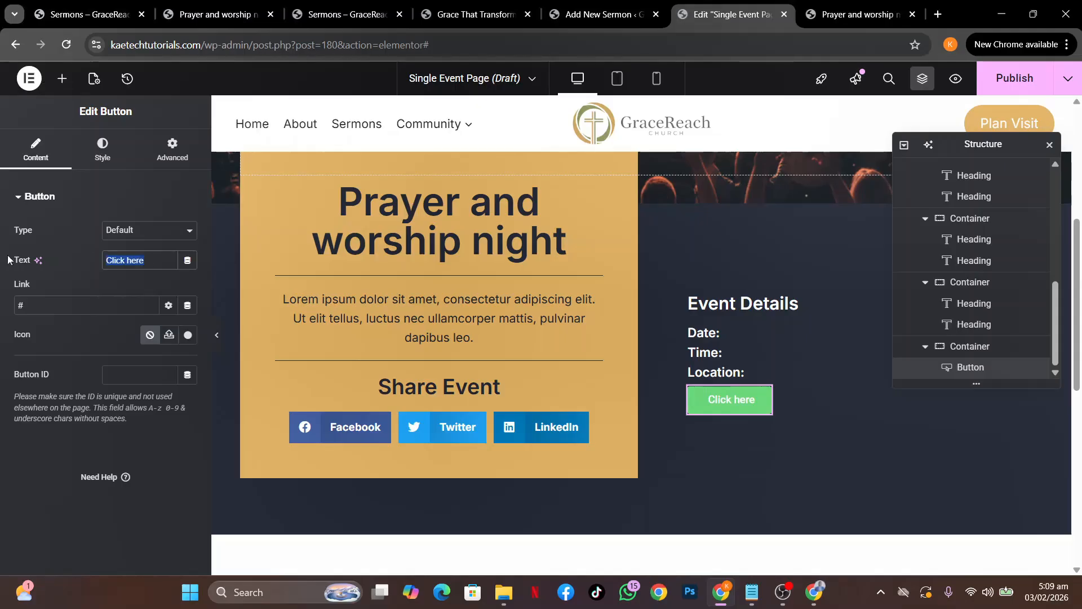
left_click(221, 15)
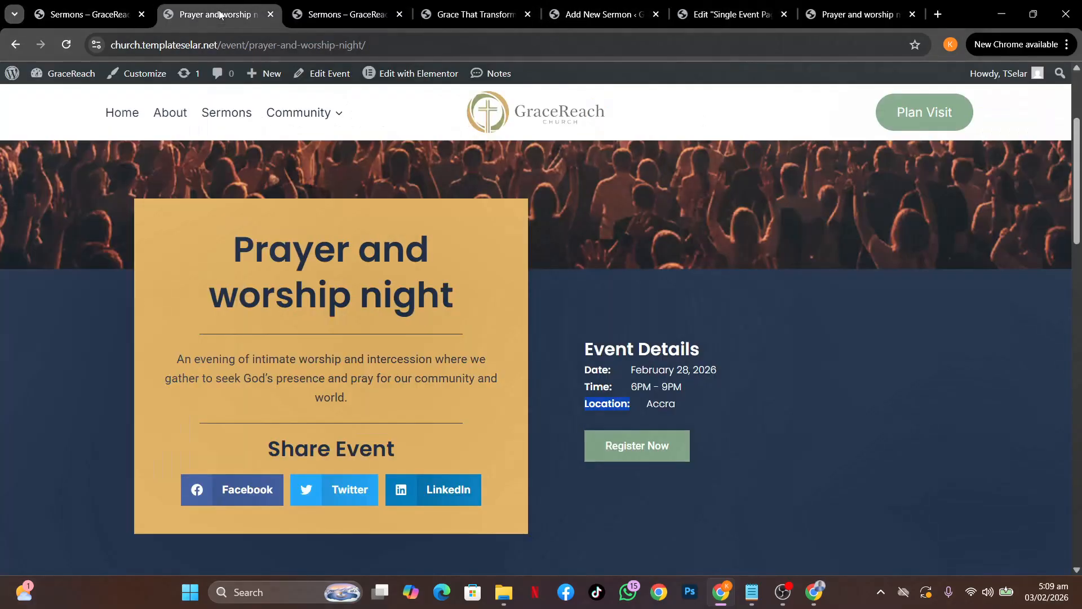
left_click(728, 14)
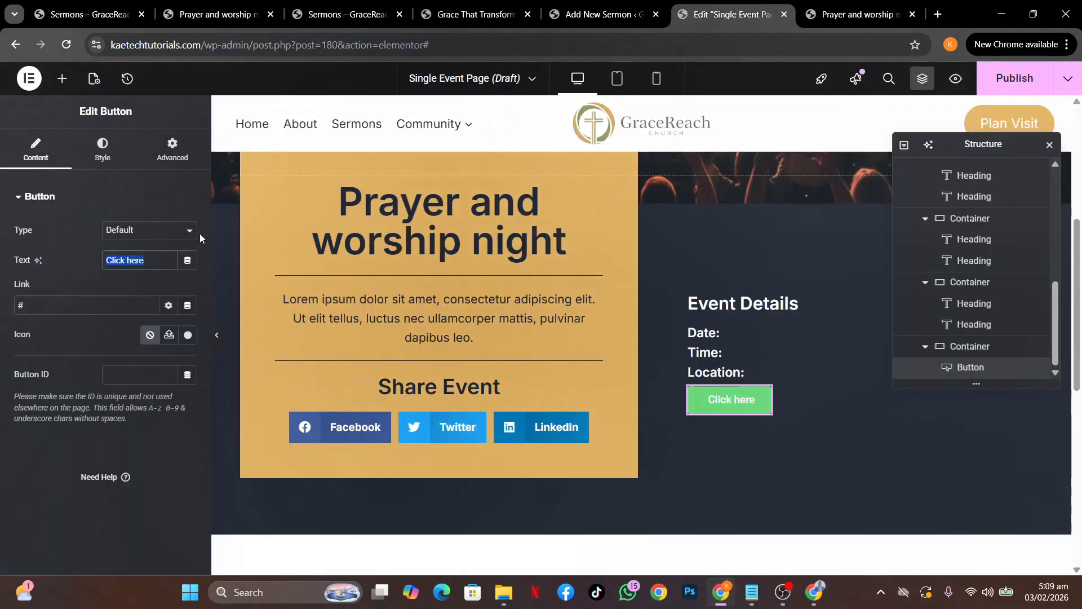
type("Regis")
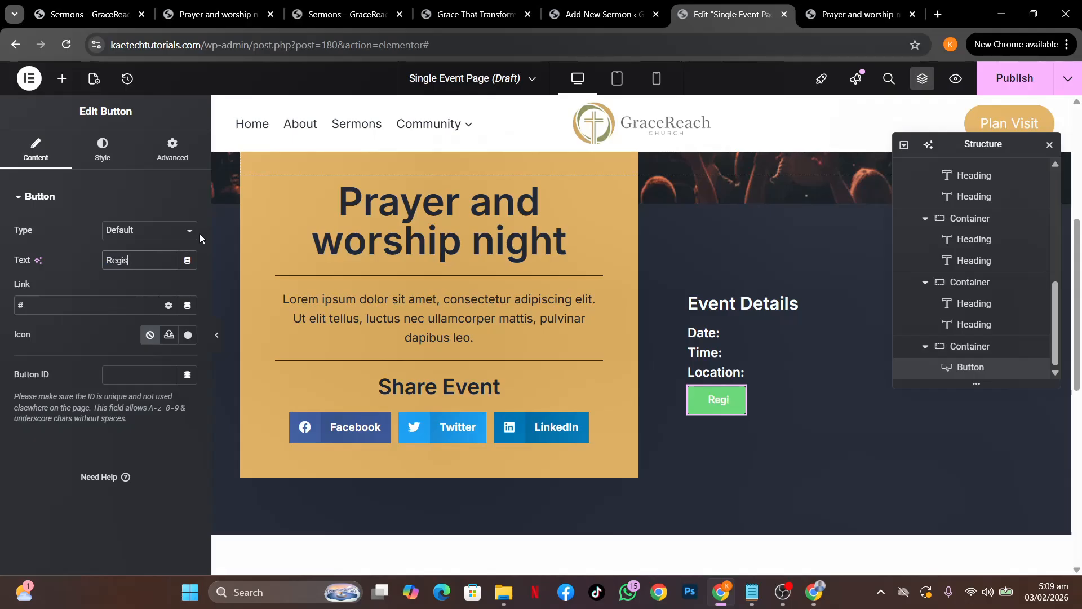
type("ter Now")
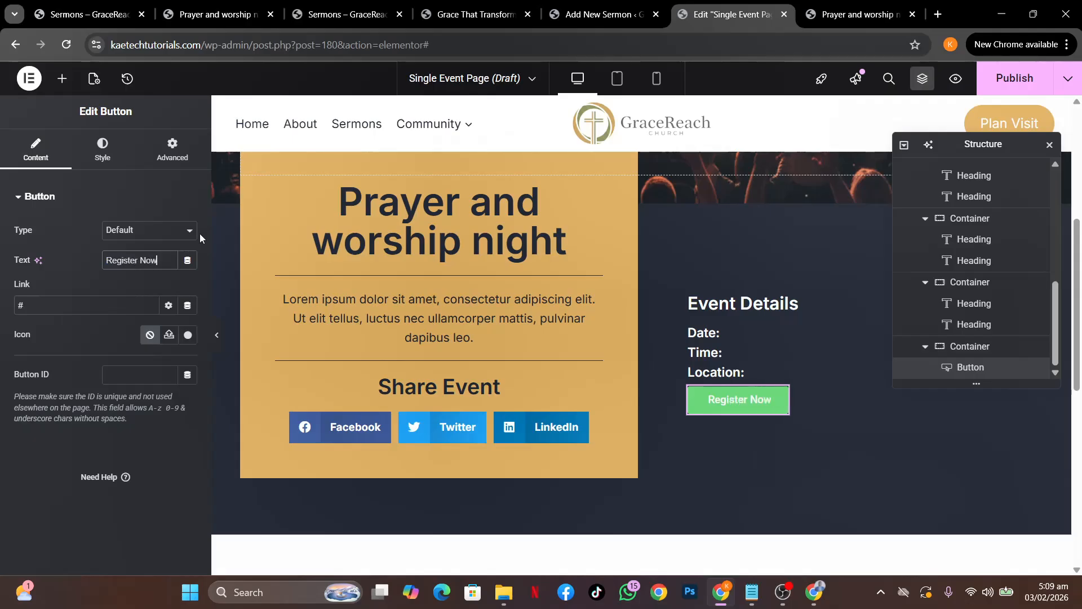
Link the Register Now button dynamically to the ACF URL Field with the Registration Link key.
left_click(188, 305)
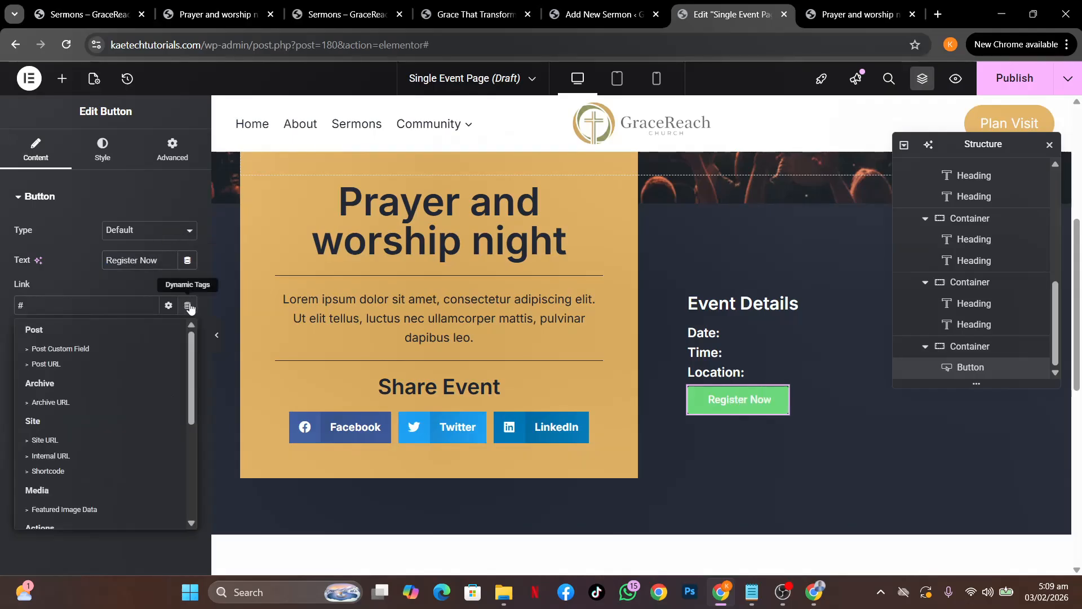
scroll(79, 470, "down", 5)
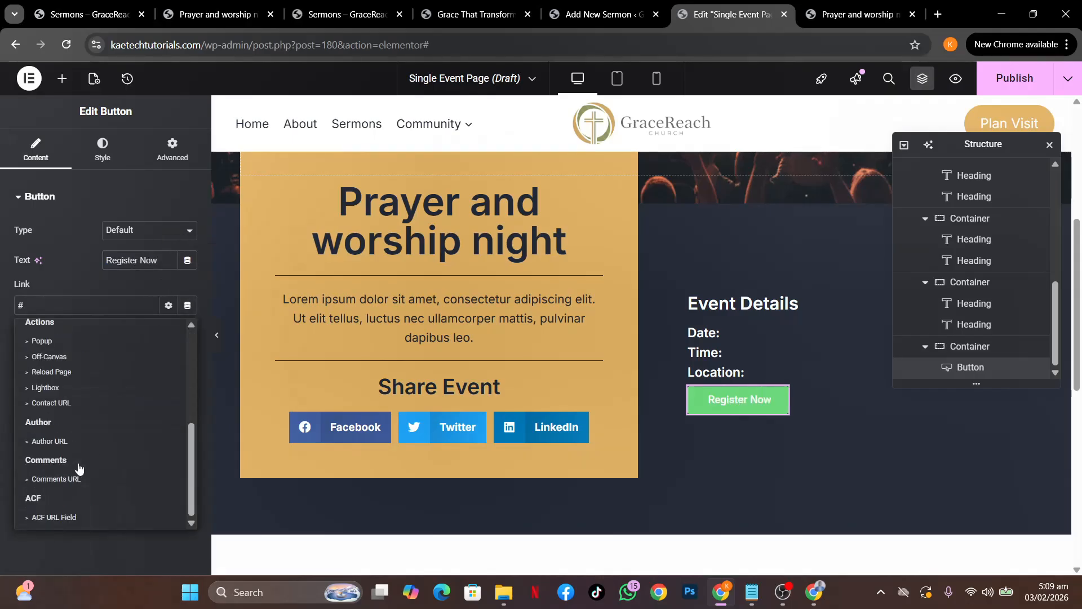
left_click(50, 516)
left_click(21, 308)
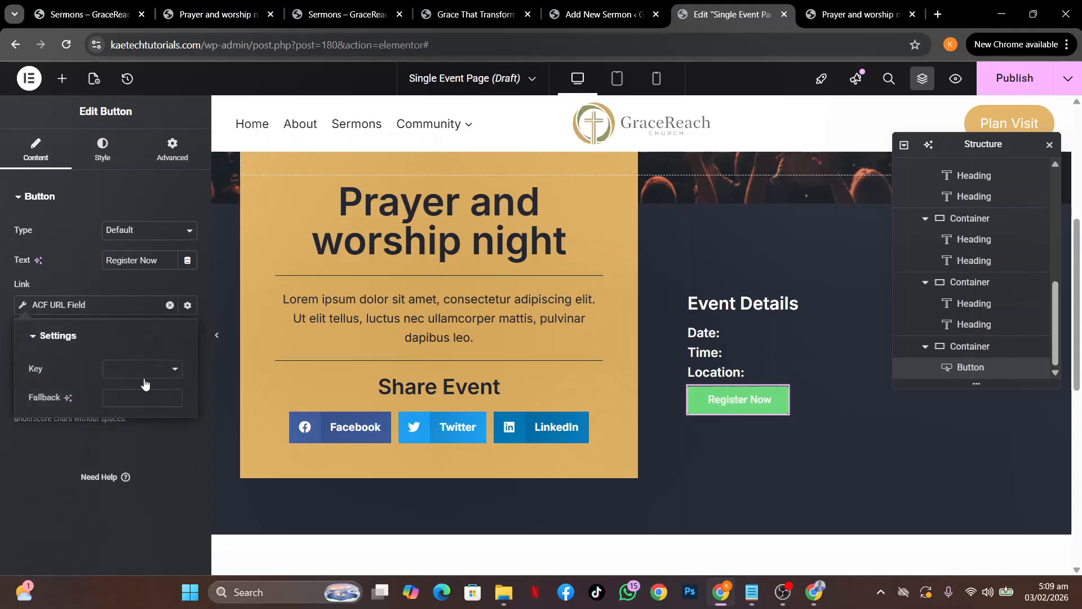
left_click(146, 370)
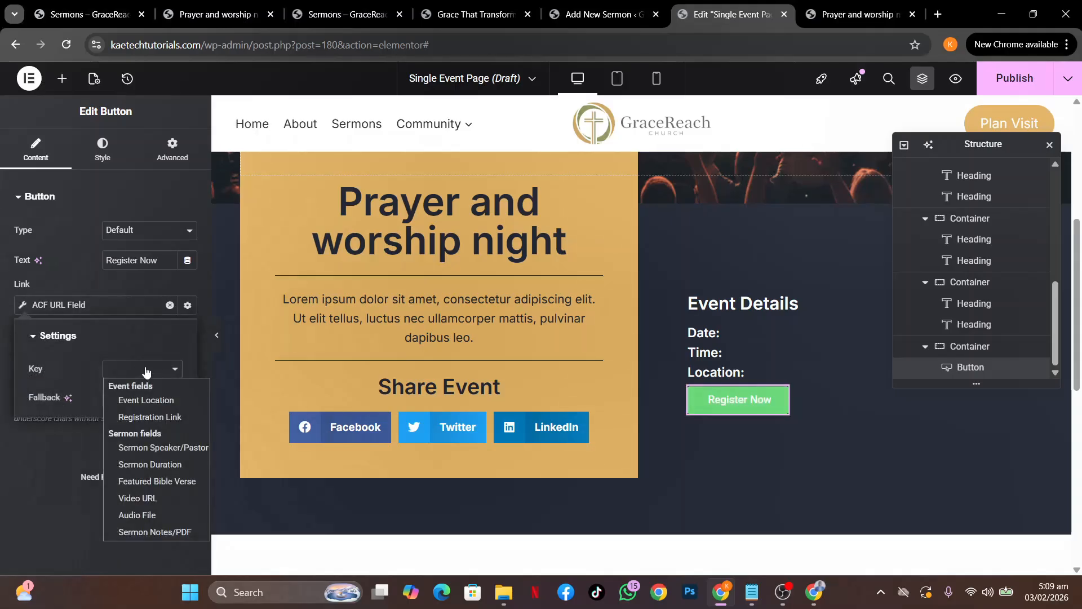
left_click(153, 418)
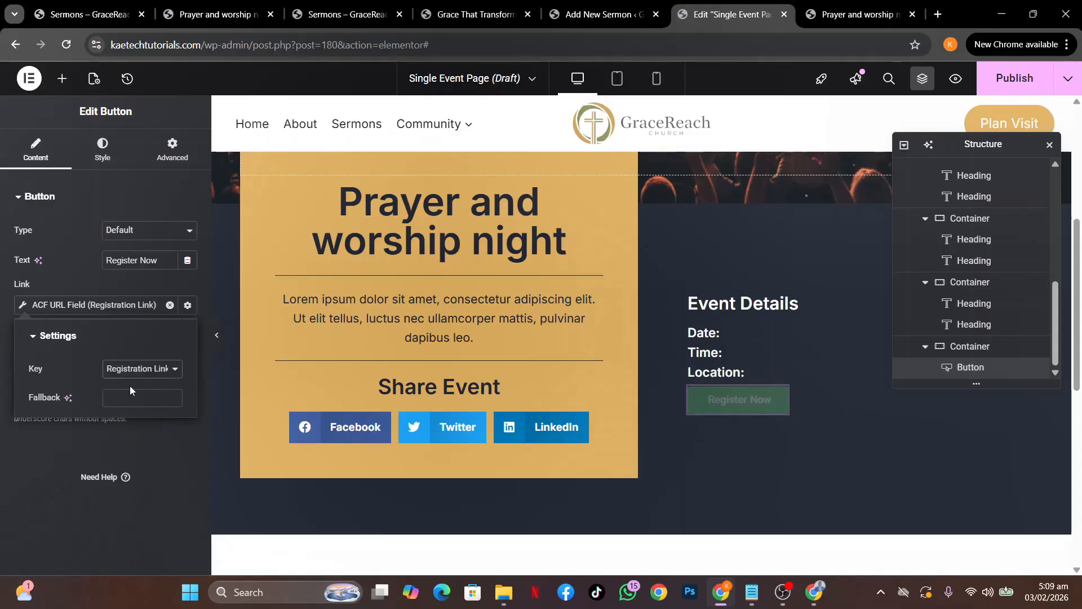
left_click(1, 326)
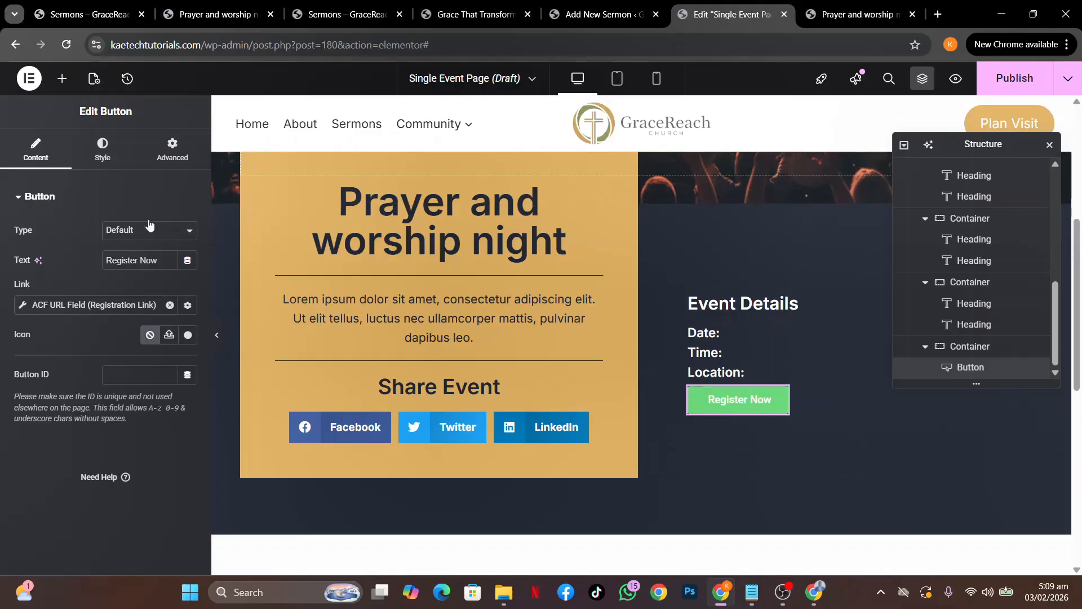
Set the Register Now button's border radius to 0 px on all corners.
left_click(107, 153)
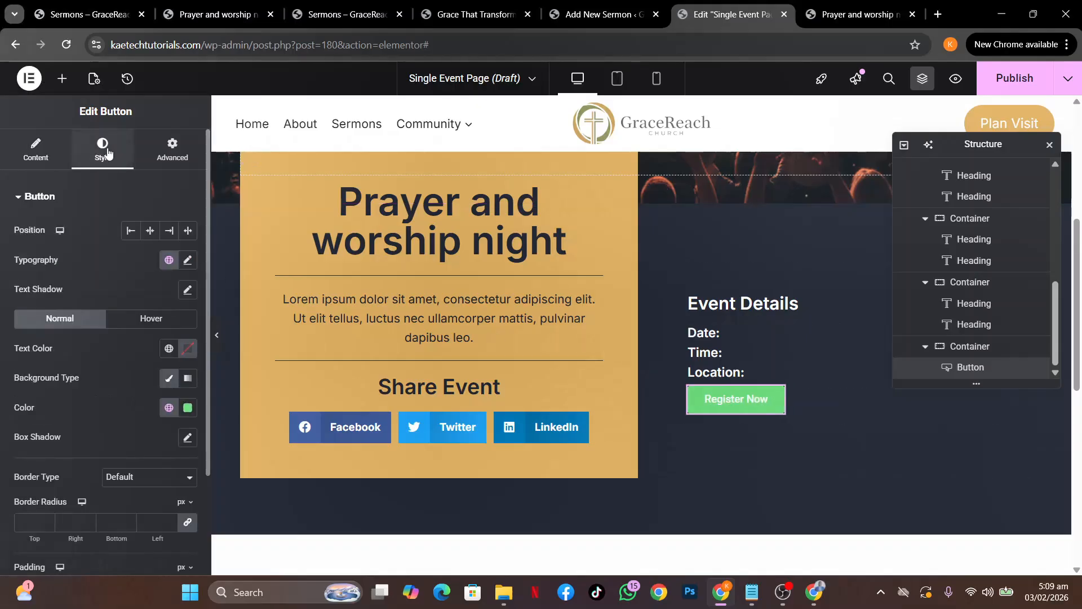
scroll(110, 348, "down", 2)
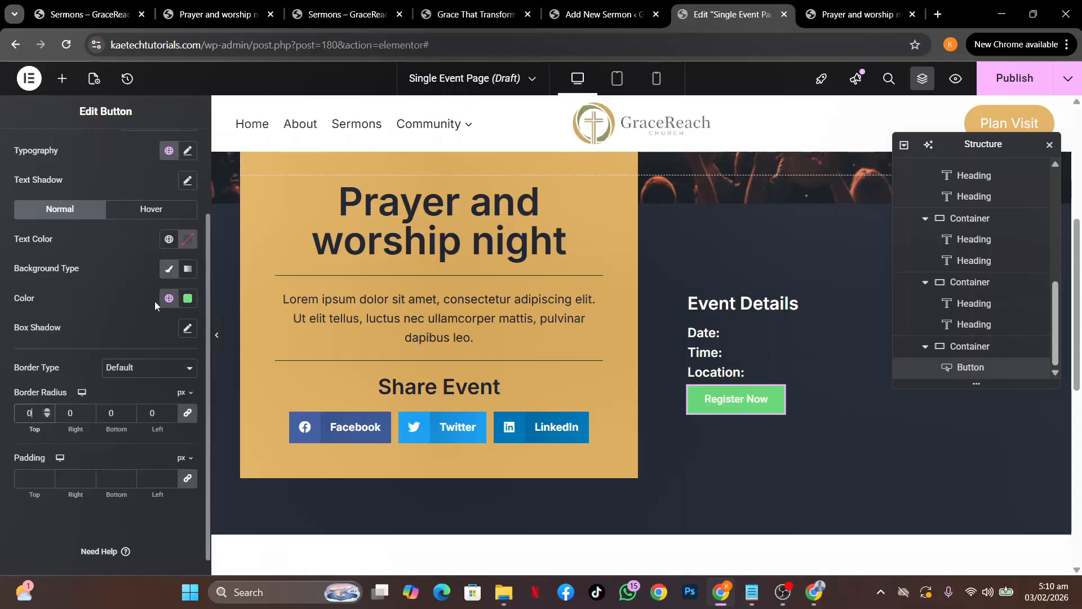
left_click(169, 299)
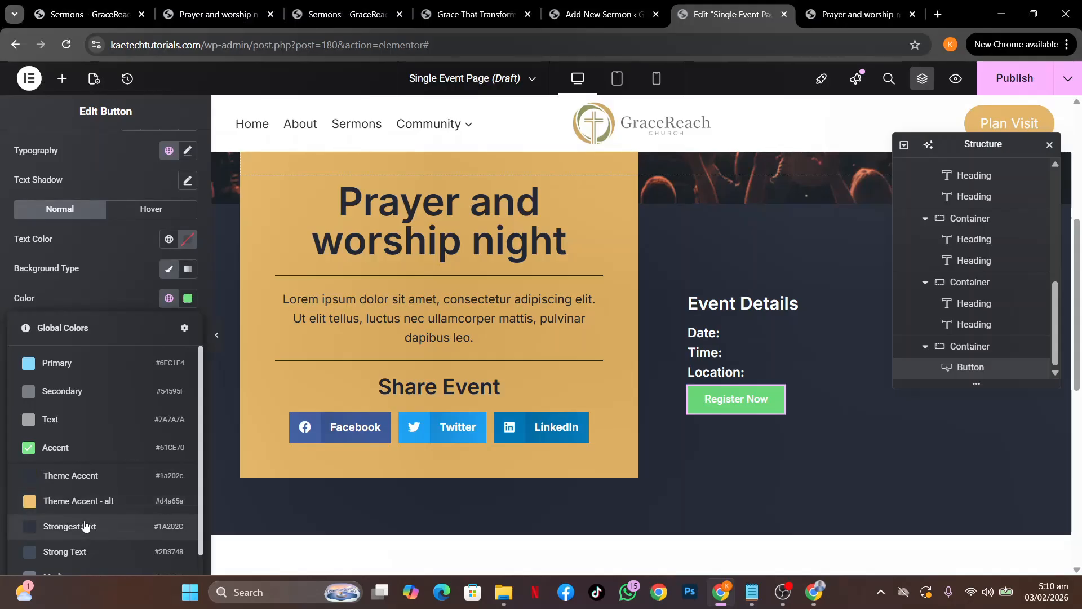
scroll(86, 520, "down", 2)
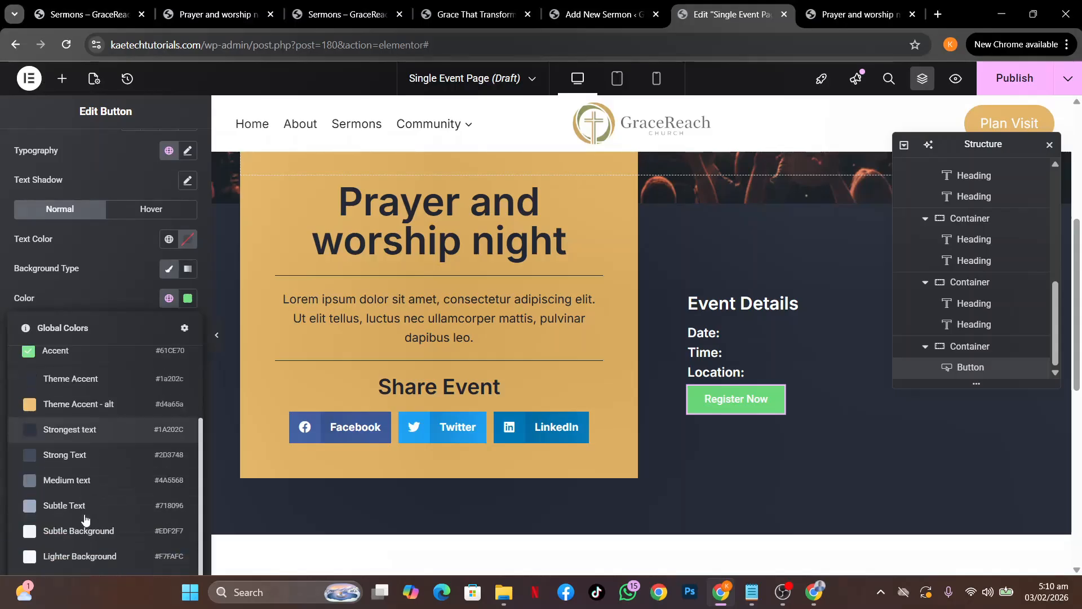
left_click(123, 292)
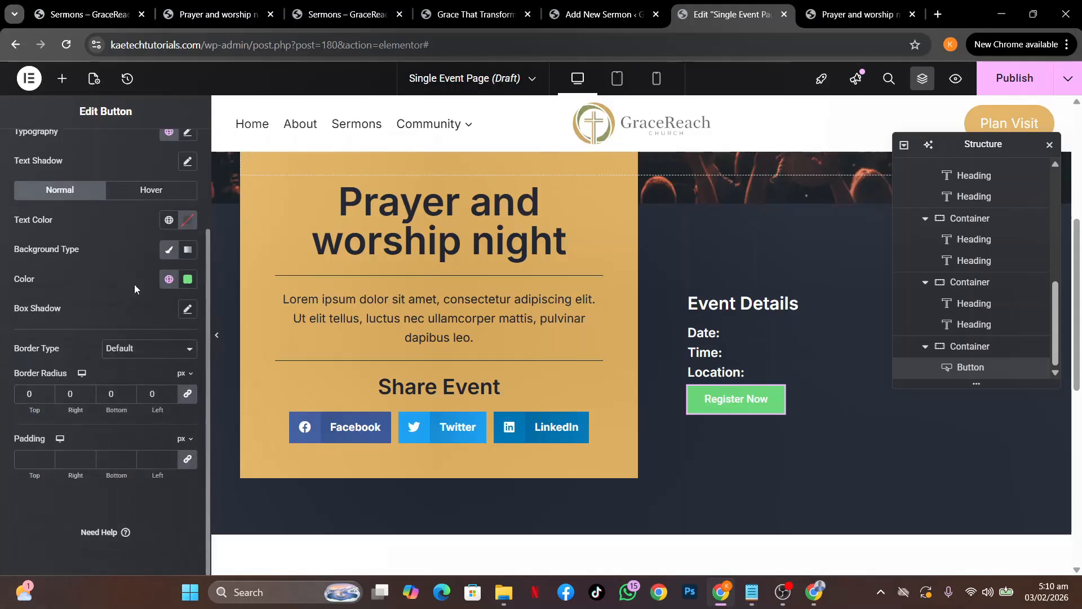
left_click(169, 279)
scroll(79, 530, "down", 2)
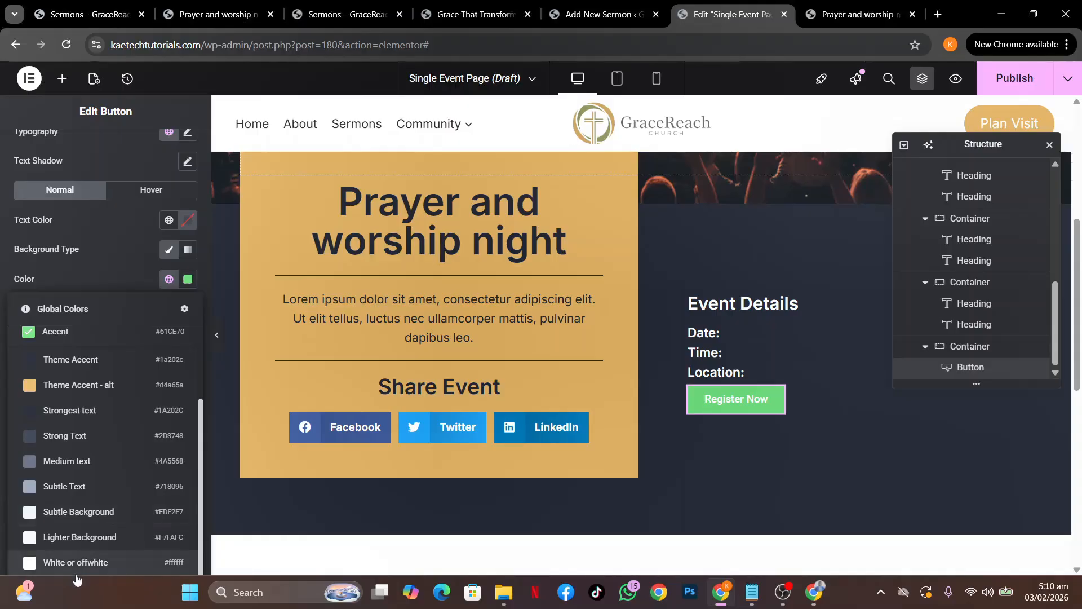
left_click(114, 231)
scroll(114, 231, "up", 3)
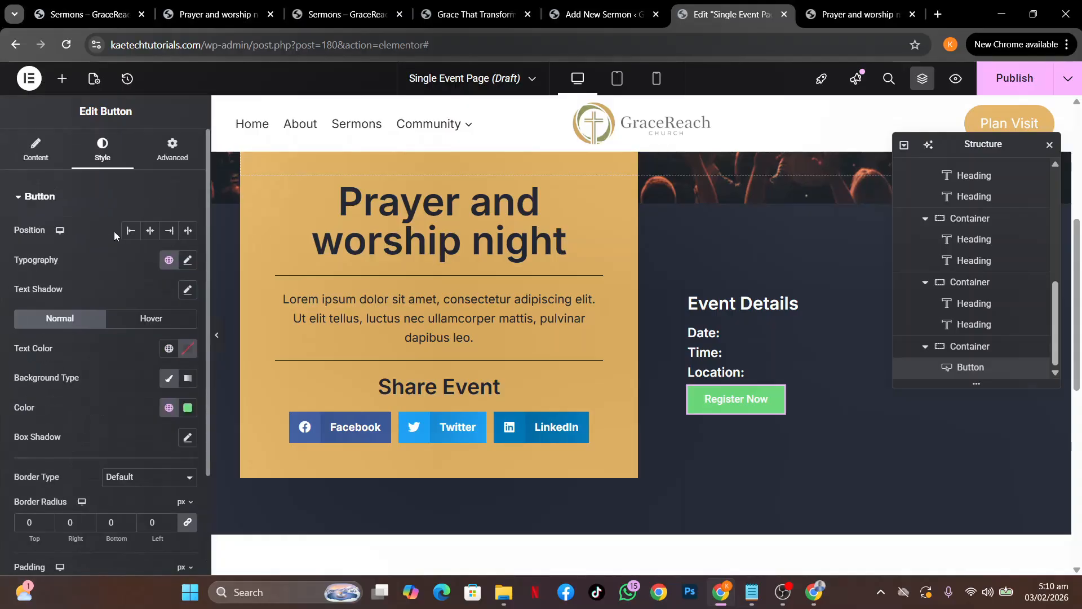
Set the Register Now button's background to the muted sage-green global color.
left_click(170, 408)
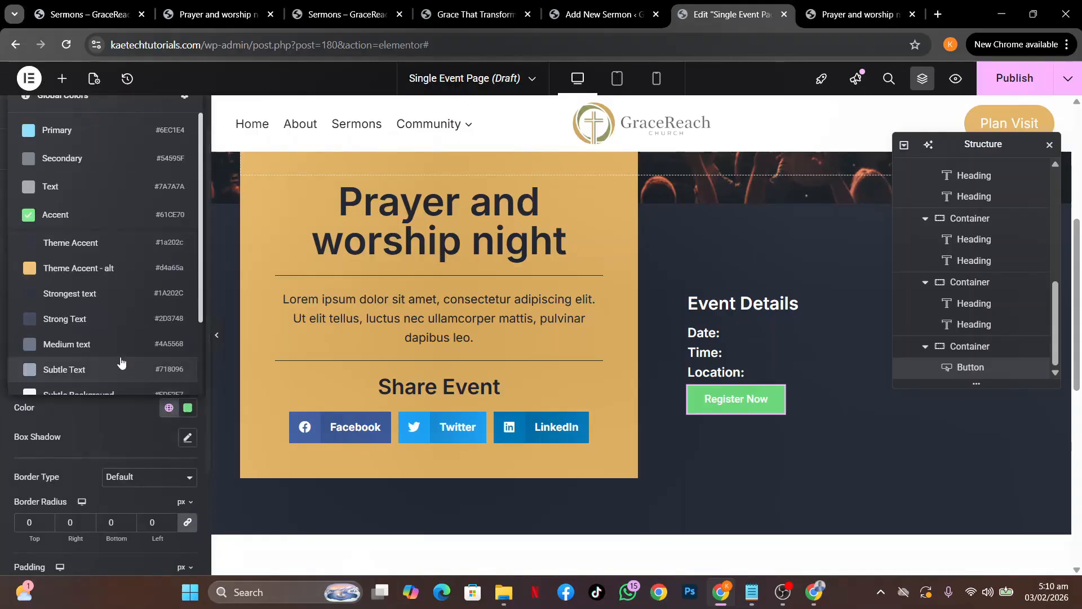
scroll(121, 363, "down", 2)
left_click(102, 384)
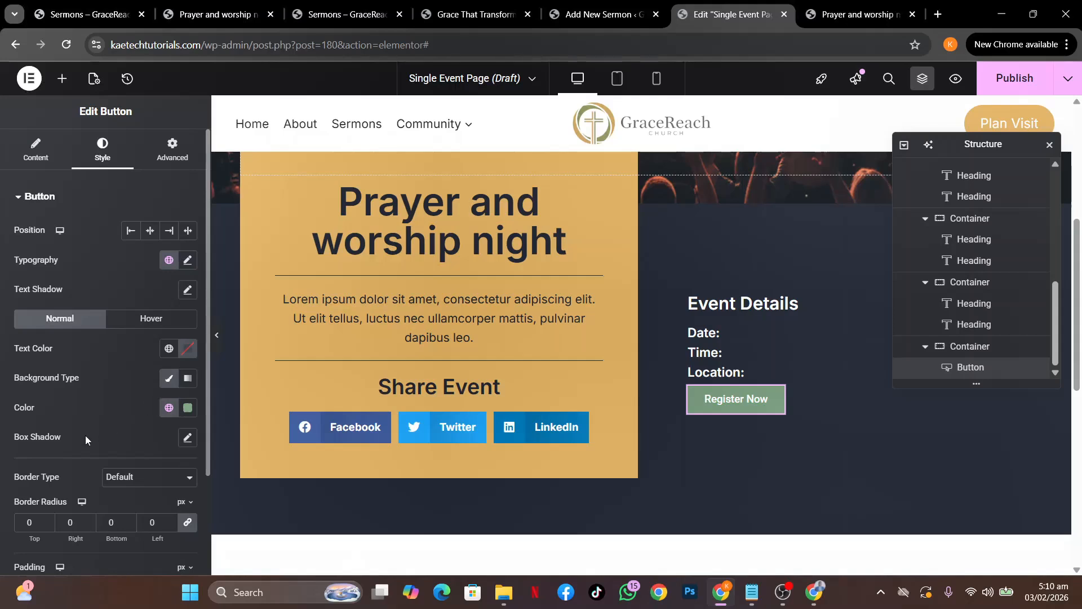
Set the Register Now button's typography to the Inter font family at 18 px.
scroll(99, 410, "down", 3)
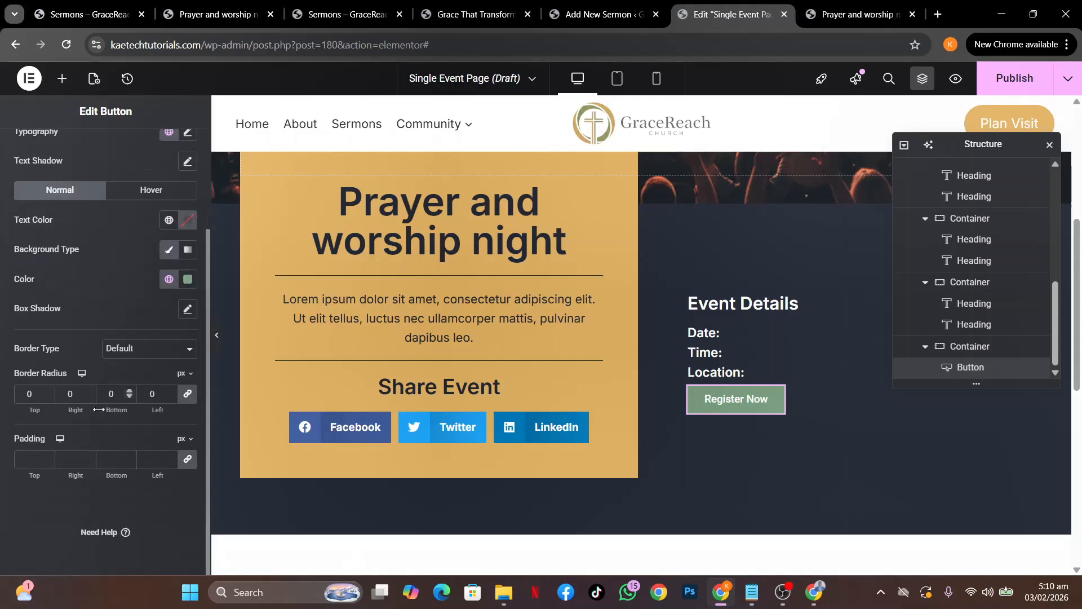
scroll(99, 409, "up", 3)
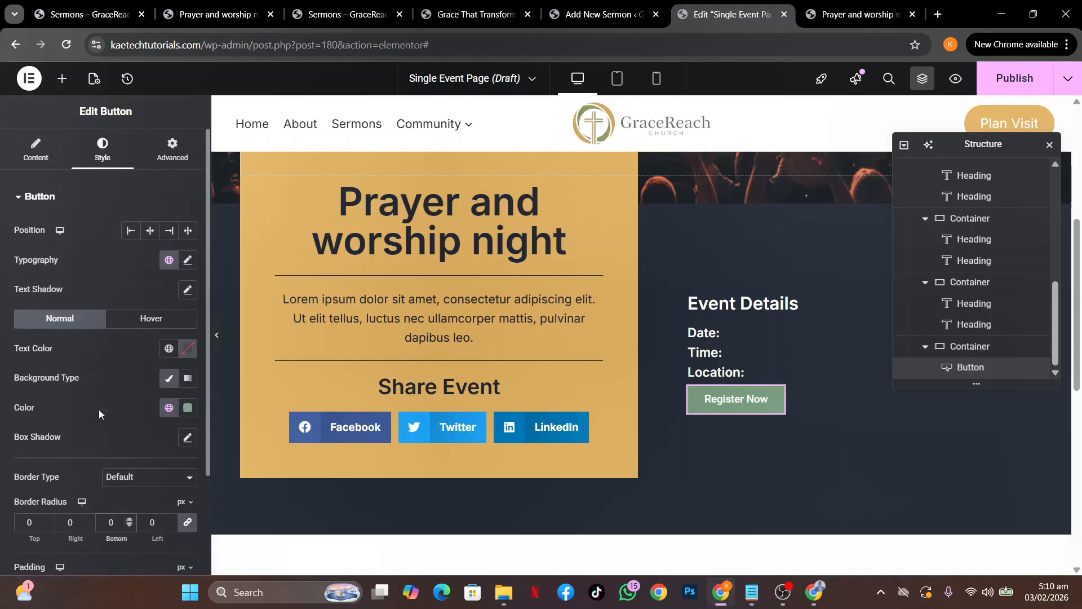
left_click(188, 260)
left_click(149, 327)
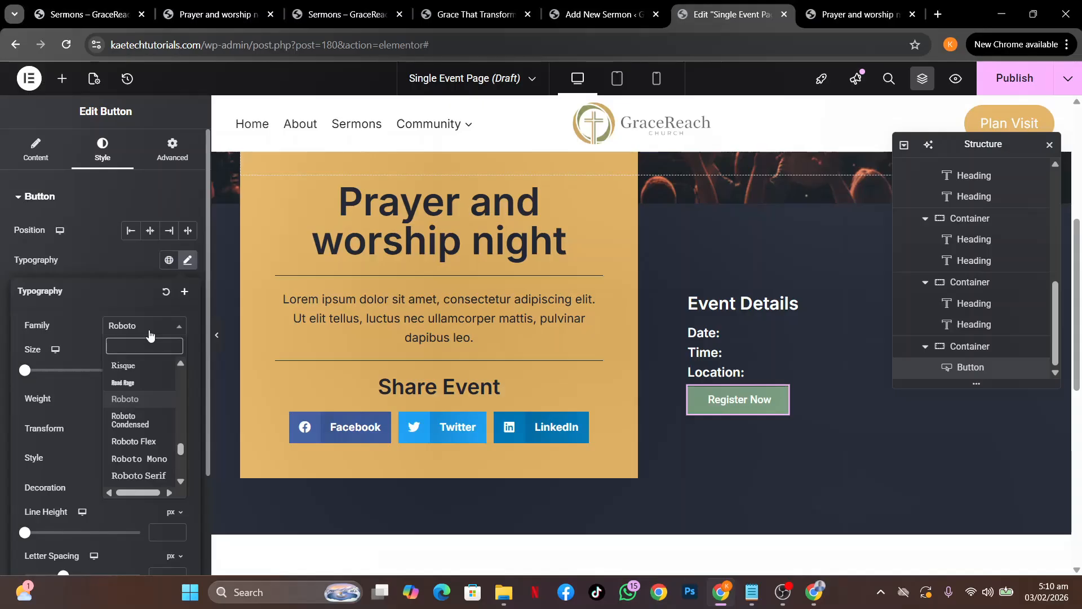
type("inter")
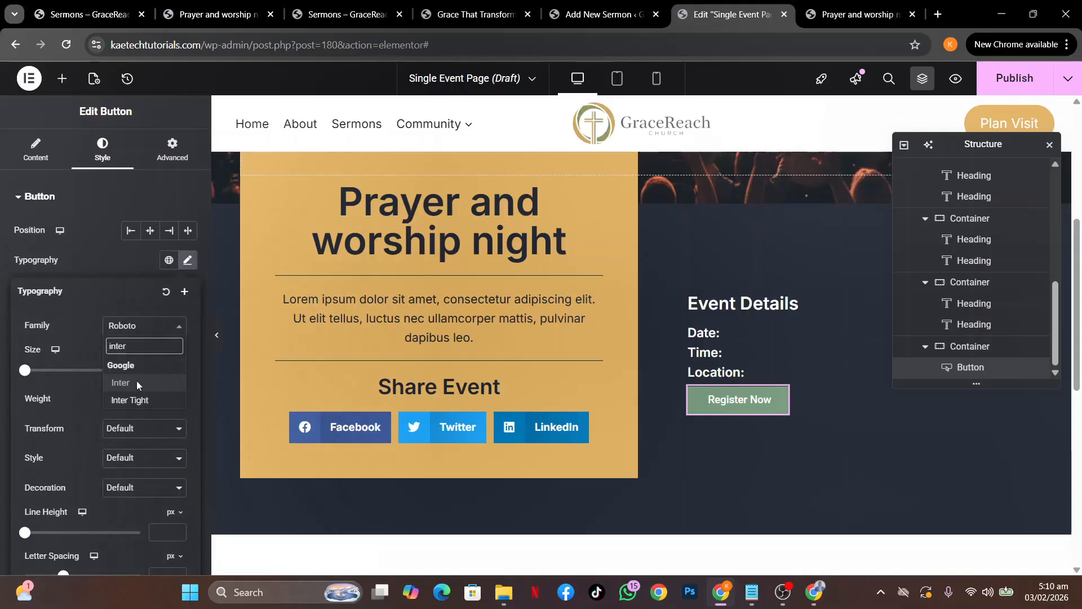
left_click(138, 382)
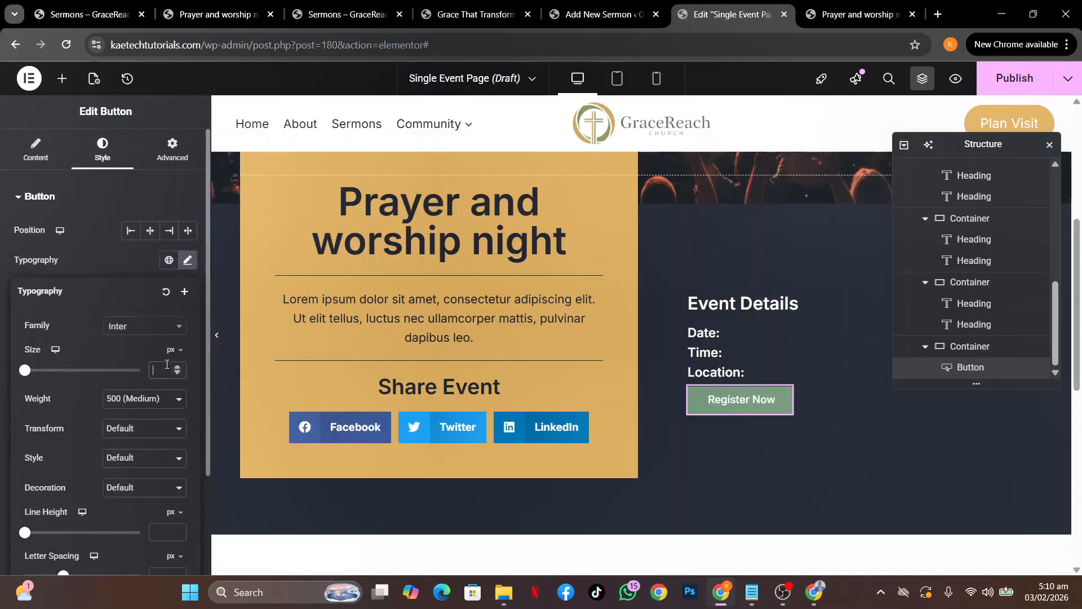
type("18")
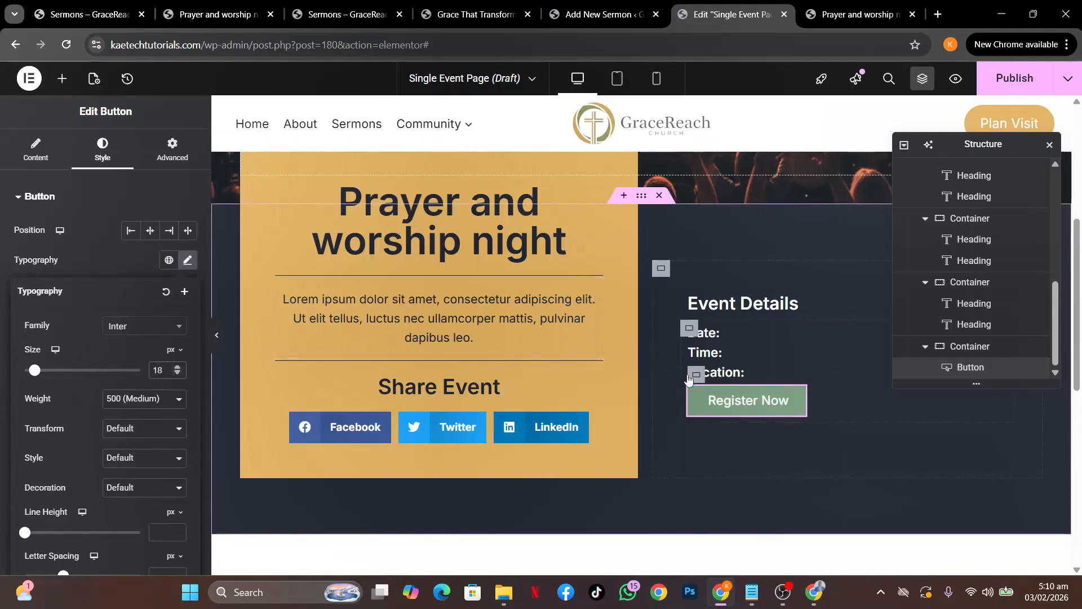
Set the top padding of the container holding the Register Now button to 10 px, leaving the other sides at 0.
left_click(695, 395)
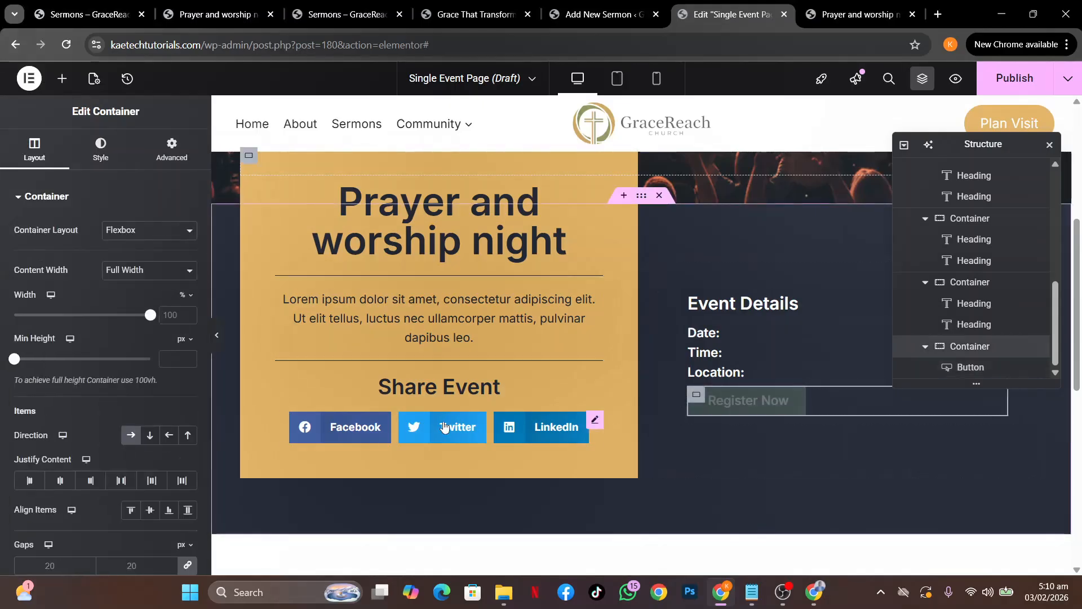
left_click(172, 147)
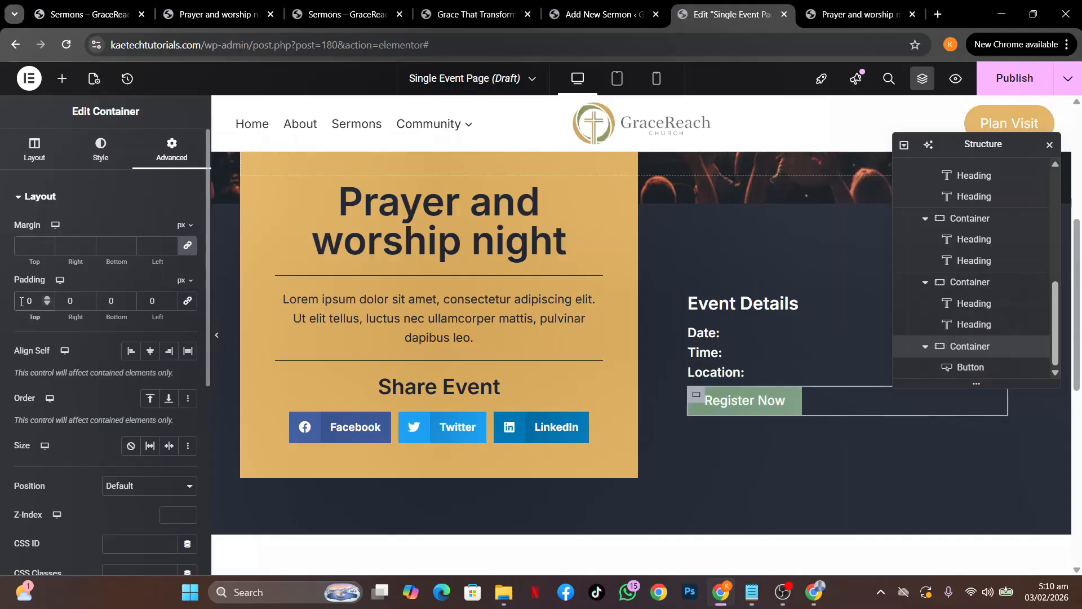
type("1")
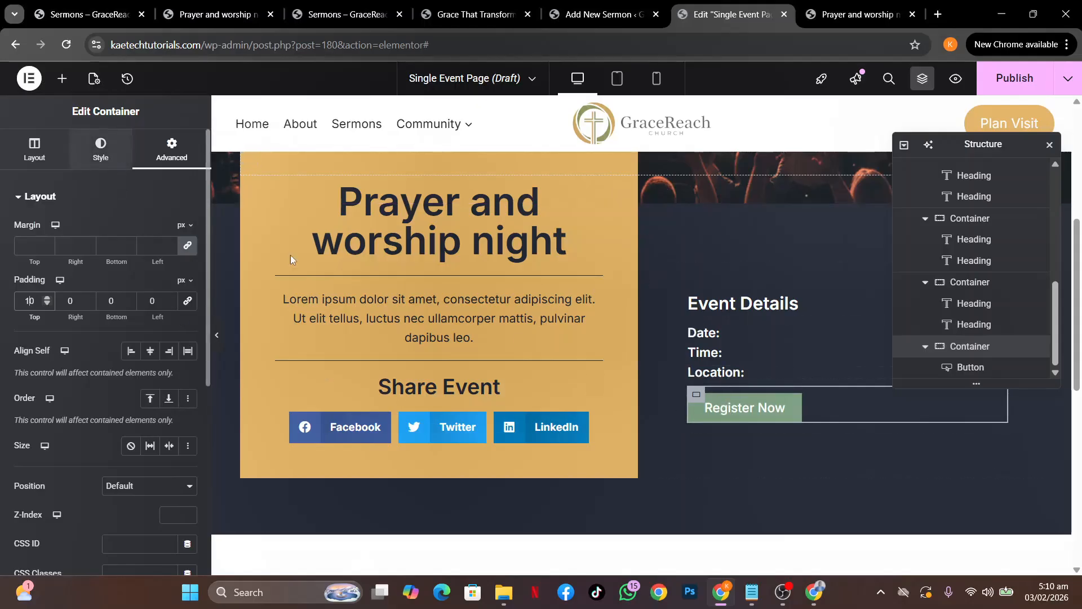
Set the Register Now button's hover background to the gold global color.
left_click(799, 407)
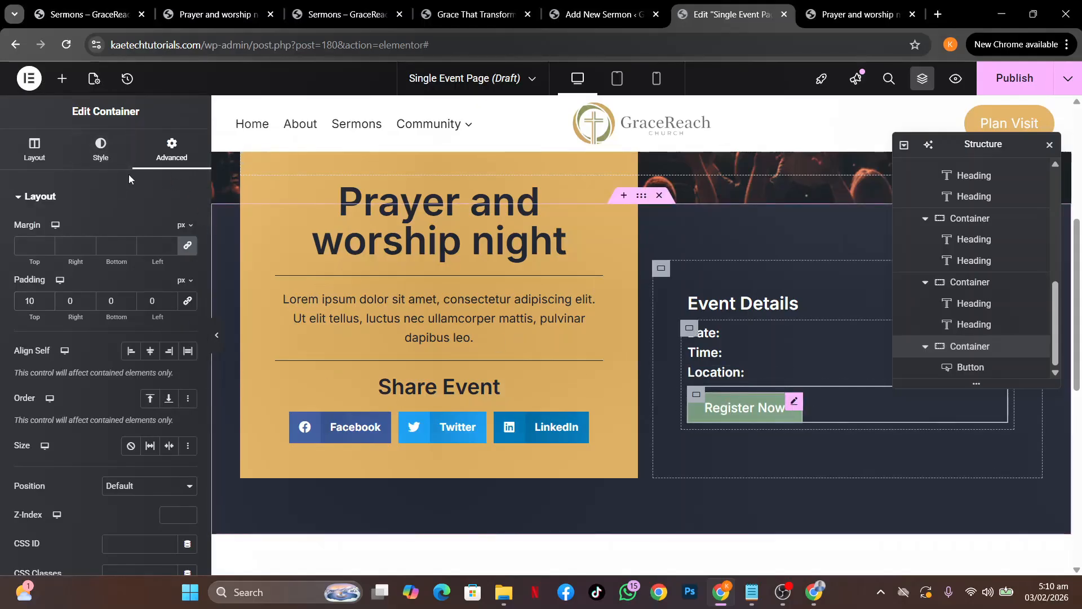
left_click(107, 167)
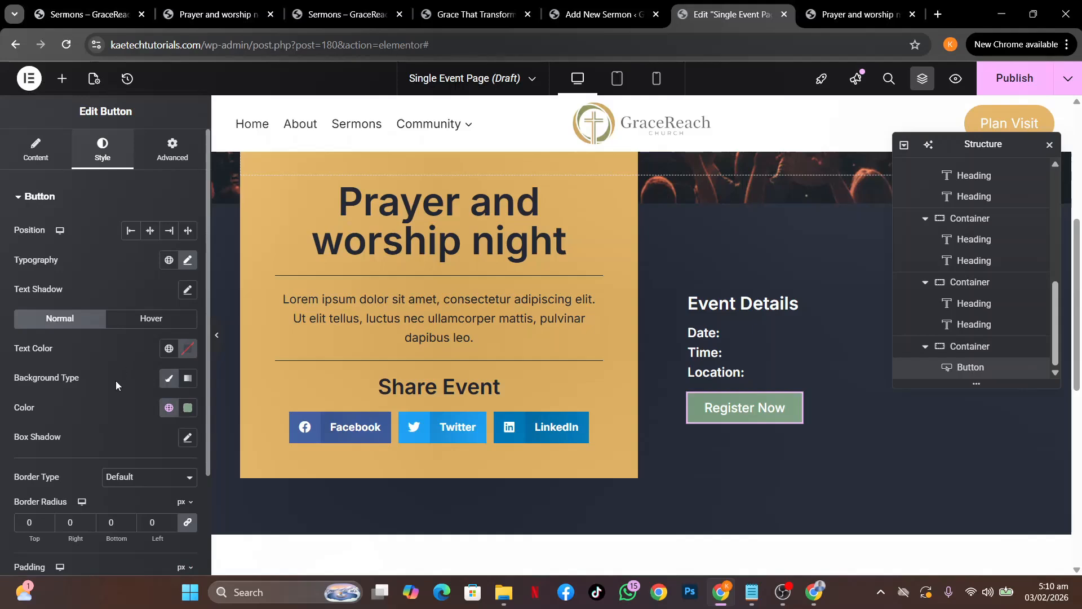
left_click(135, 319)
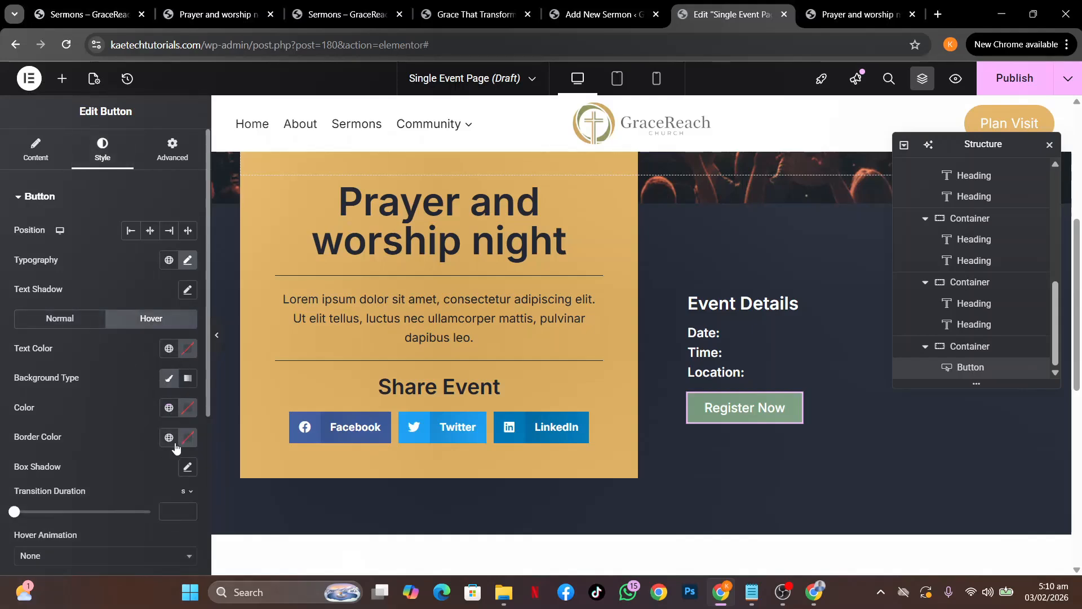
left_click(168, 409)
left_click(97, 276)
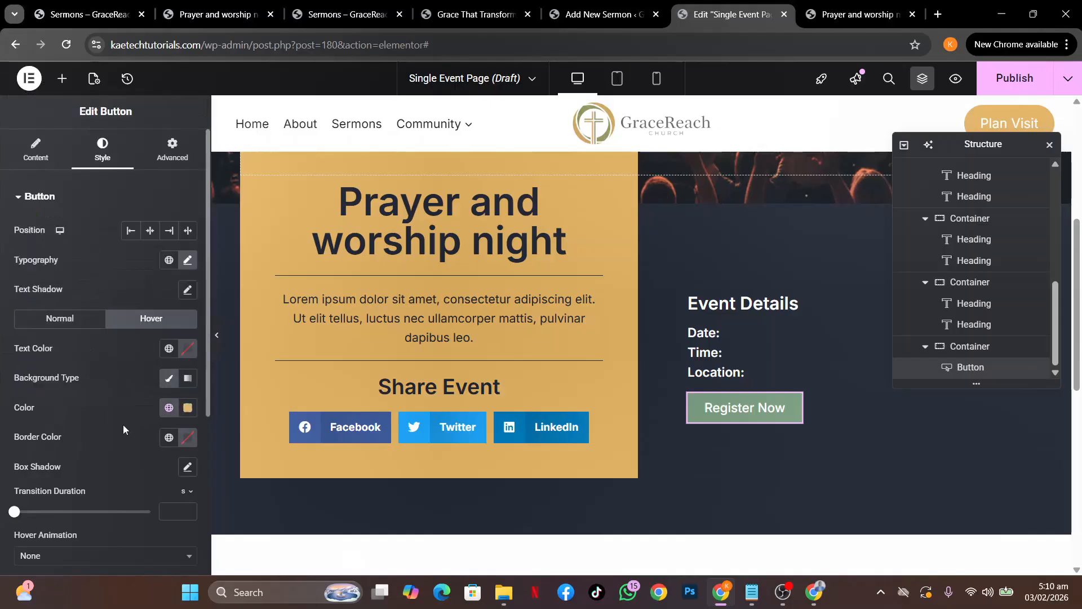
Set the Register Now button's hover animation to Bob.
scroll(123, 424, "down", 4)
left_click(82, 318)
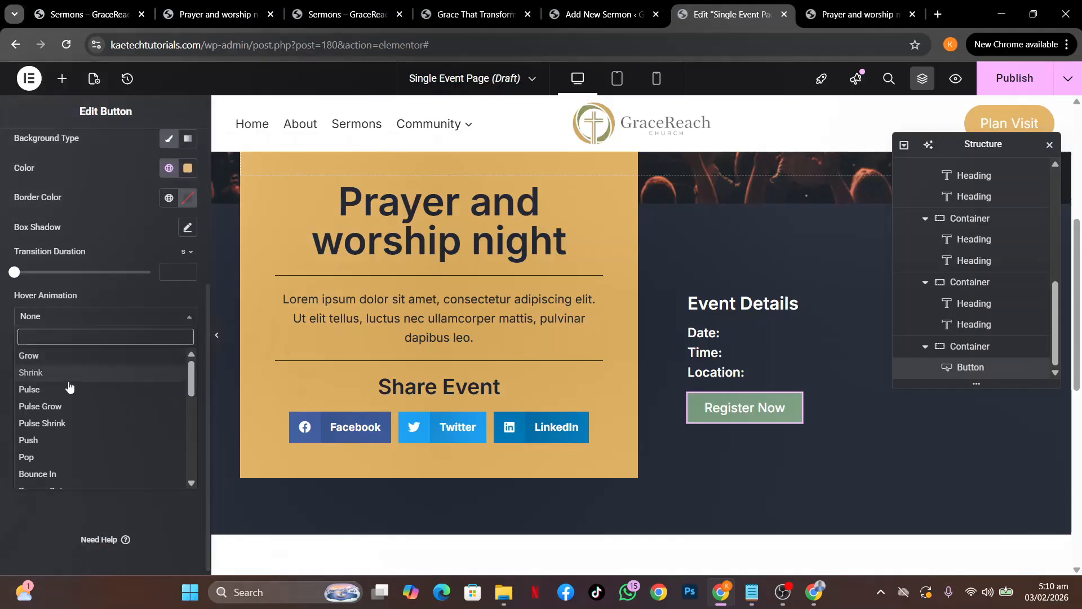
type("bob")
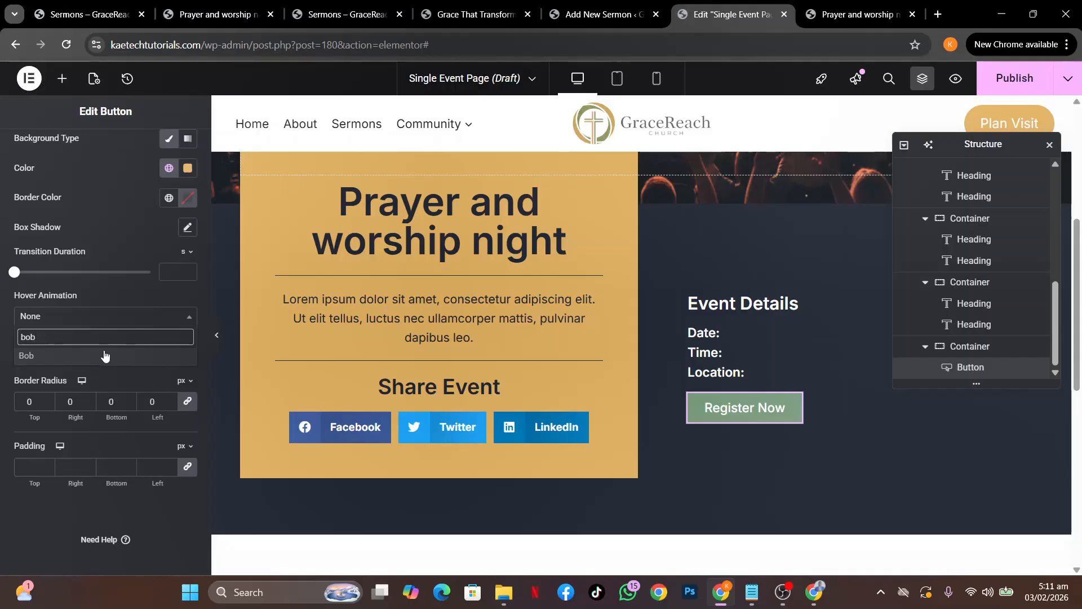
left_click(104, 355)
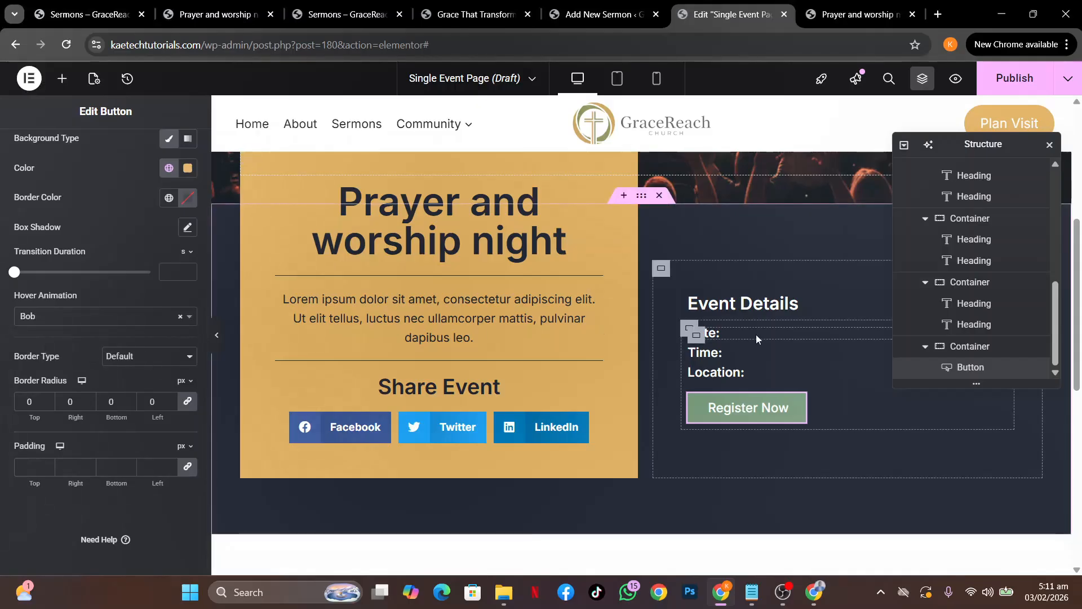
Look over the template layout and the reference event page's Event Description, map and Related Events sections.
scroll(757, 339, "up", 3)
scroll(756, 338, "down", 3)
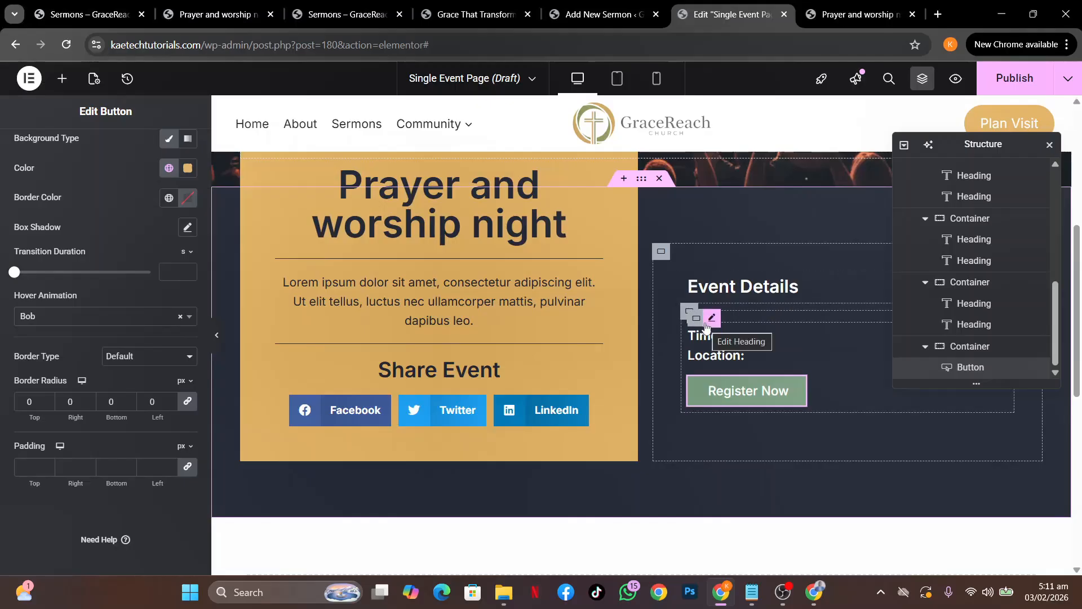
scroll(705, 327, "down", 1)
scroll(705, 327, "up", 3)
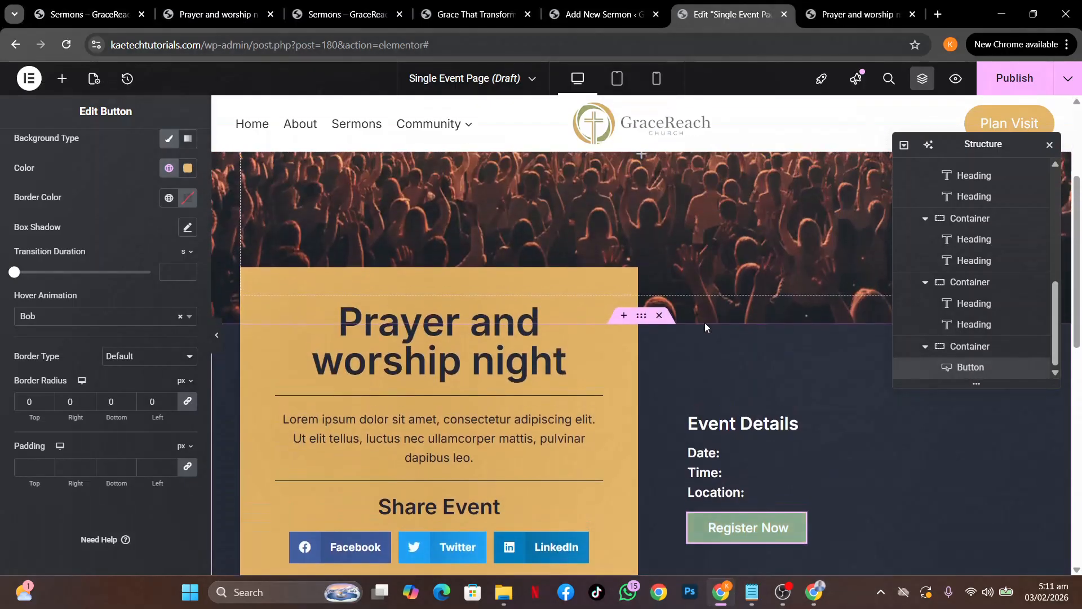
scroll(705, 327, "down", 5)
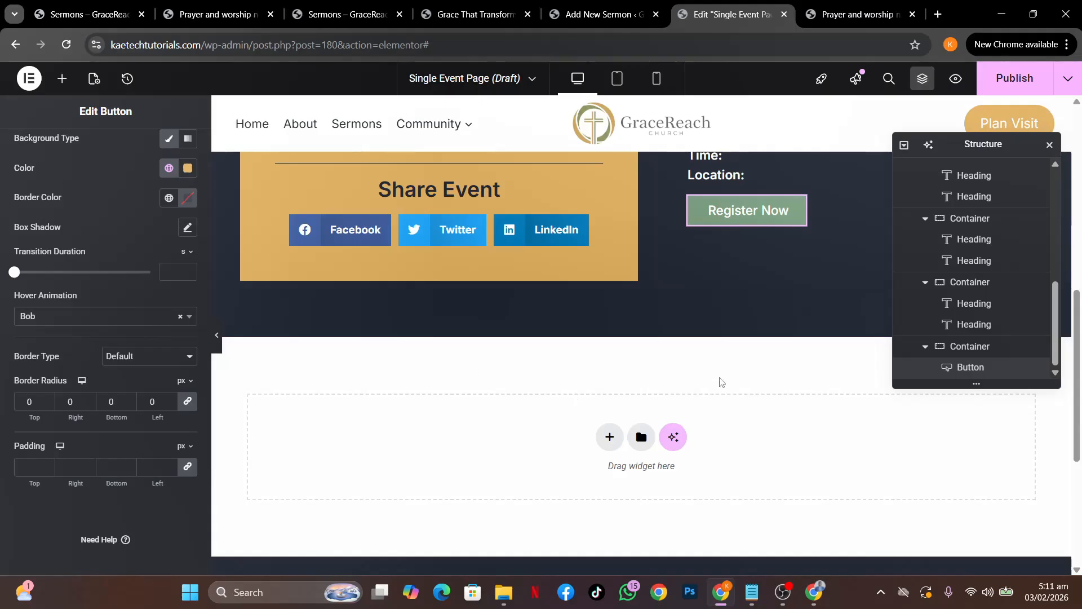
left_click(206, 14)
scroll(689, 402, "down", 3)
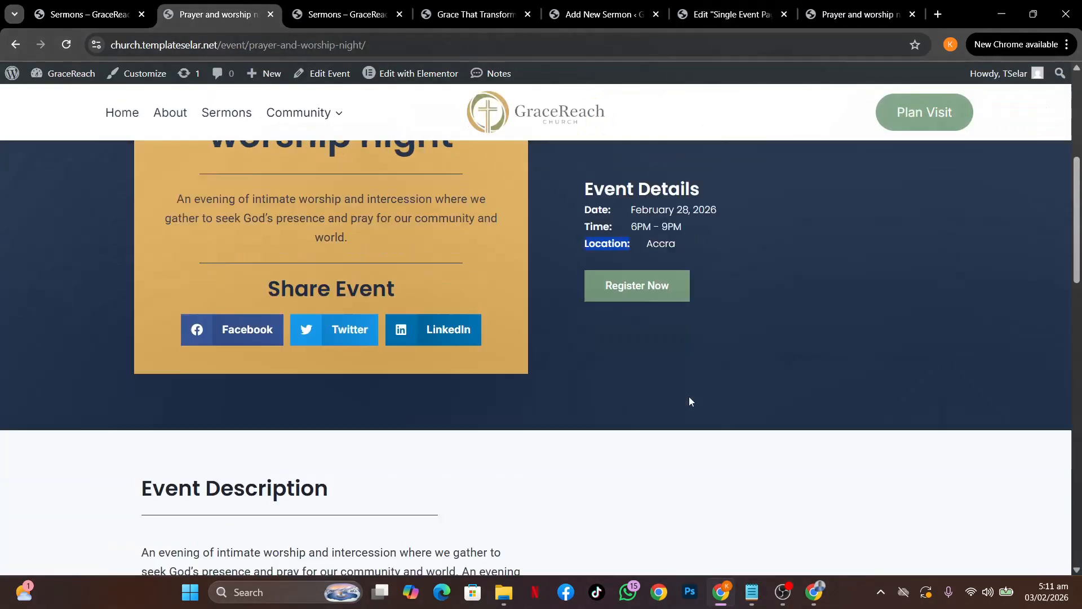
scroll(690, 400, "down", 5)
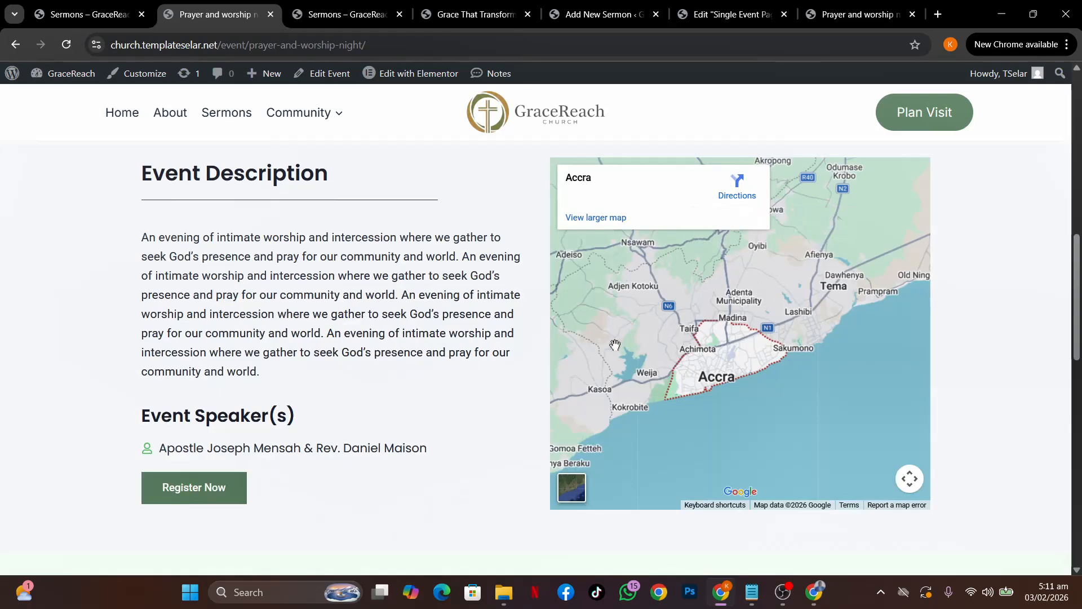
scroll(450, 482, "down", 5)
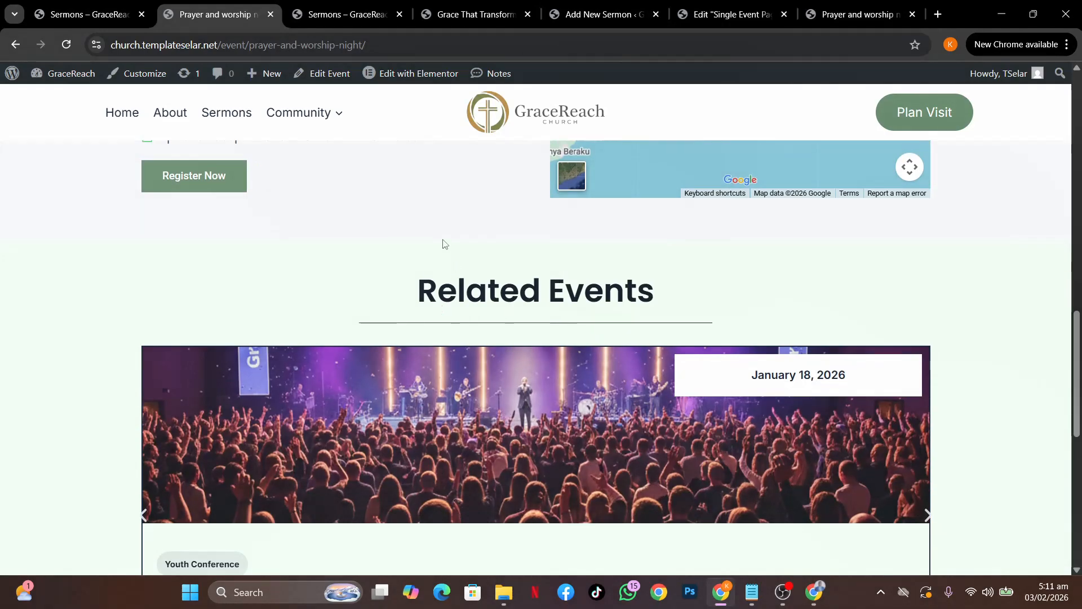
scroll(444, 244, "up", 15)
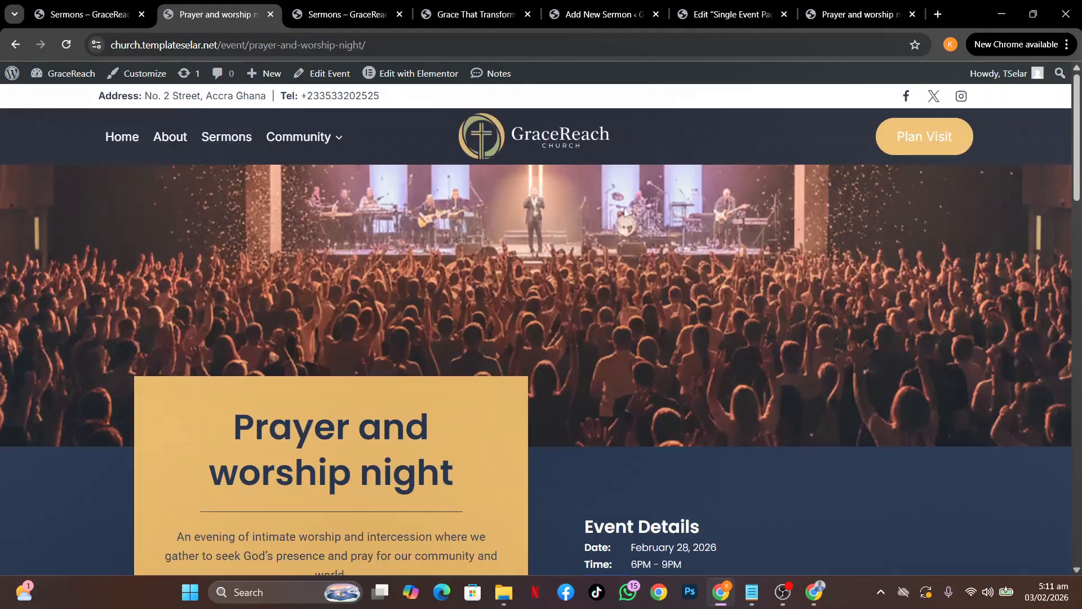
Compare the empty area below the template's event section with the reference page's two-column Event Description and map section.
left_click(725, 14)
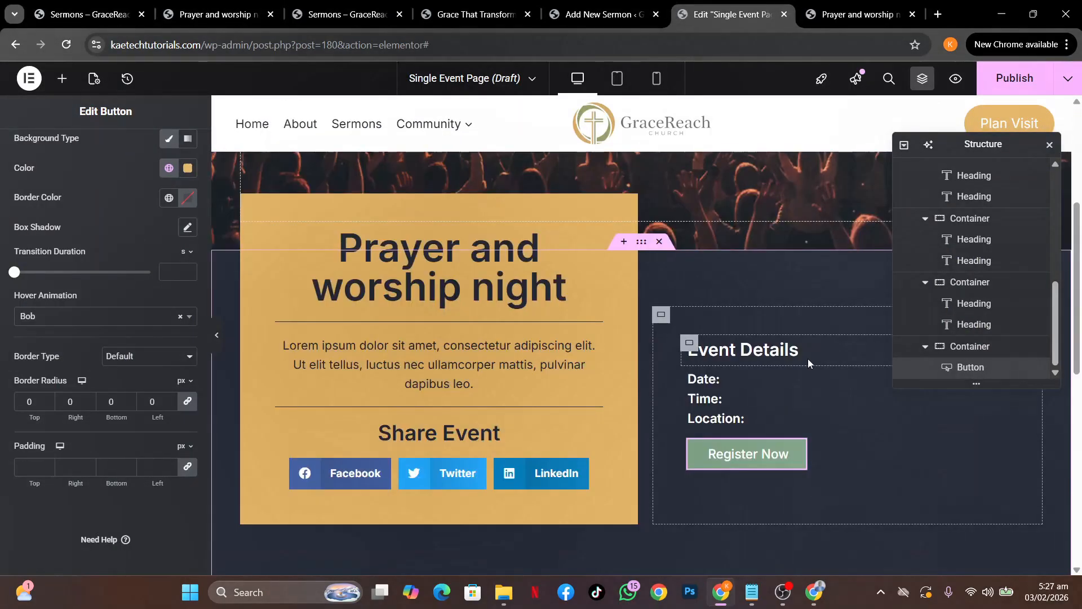
scroll(810, 363, "down", 4)
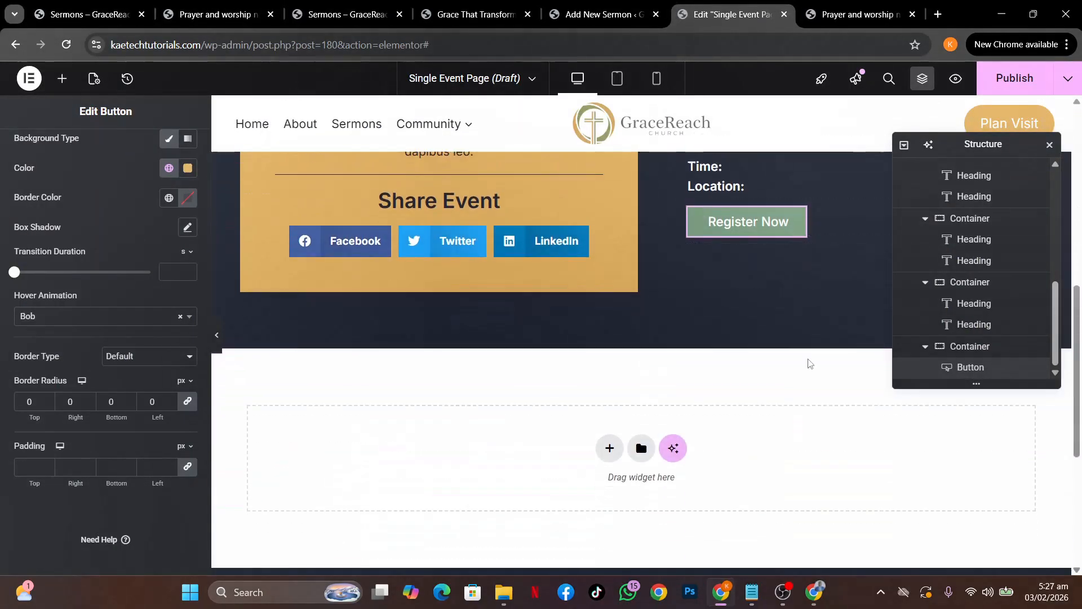
scroll(809, 363, "down", 3)
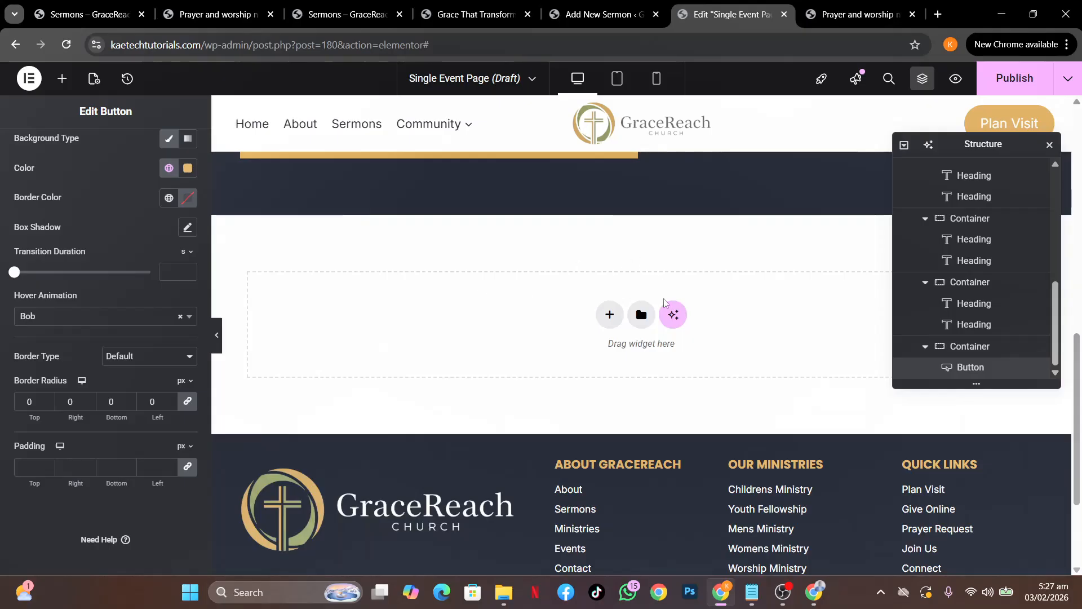
left_click(208, 15)
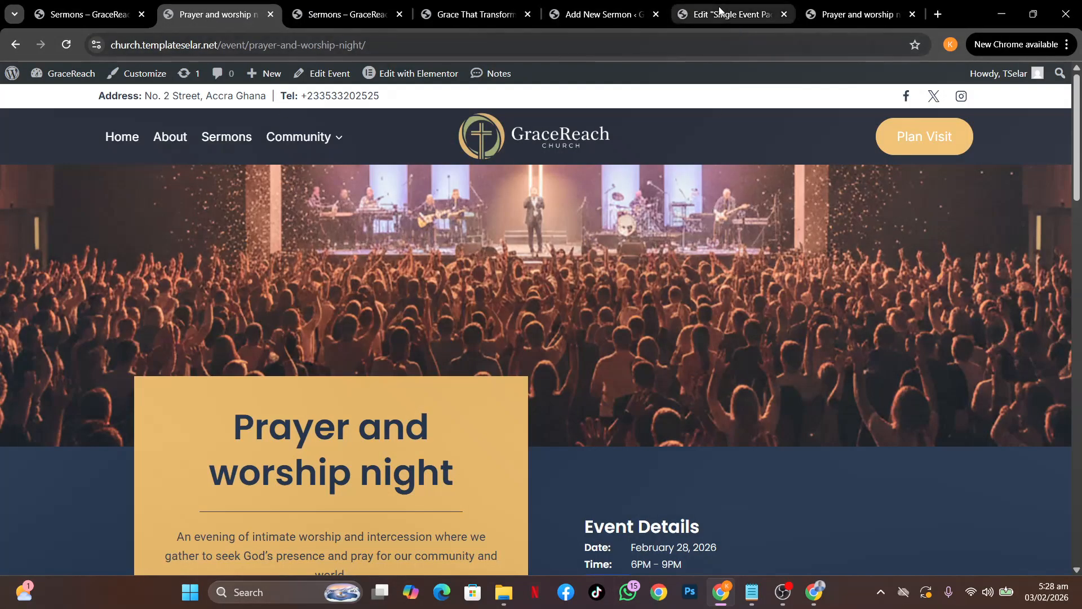
left_click(727, 15)
scroll(741, 261, "up", 5)
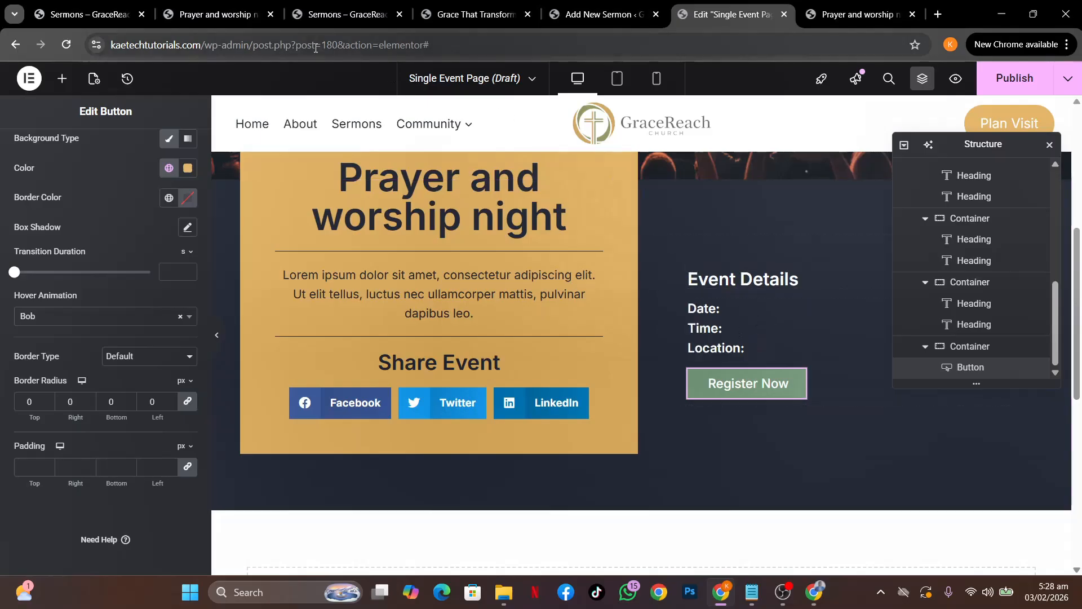
mouse_move(341, 18)
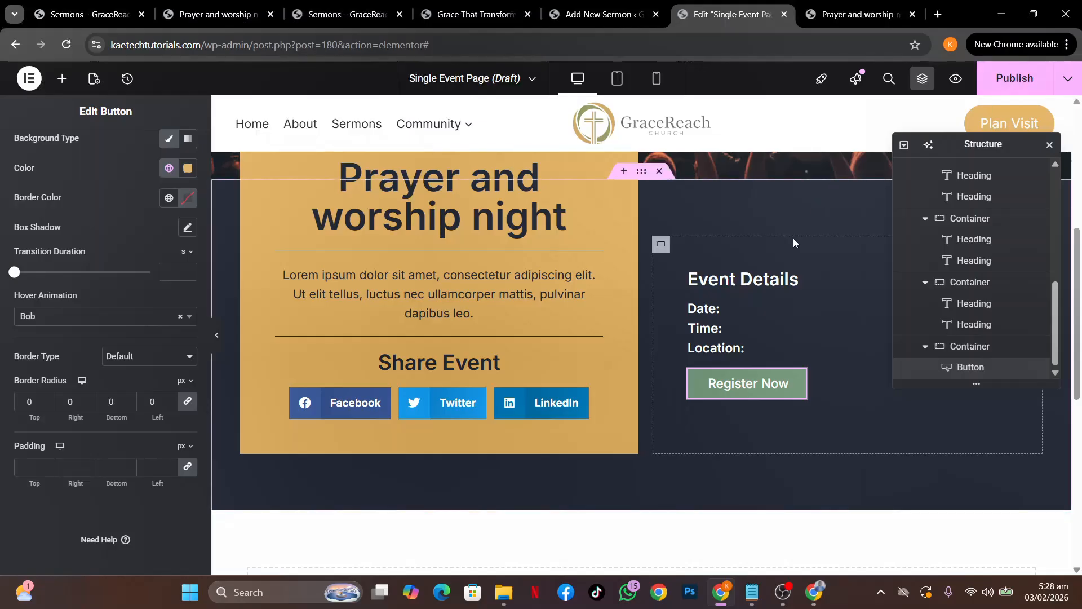
scroll(793, 238, "down", 5)
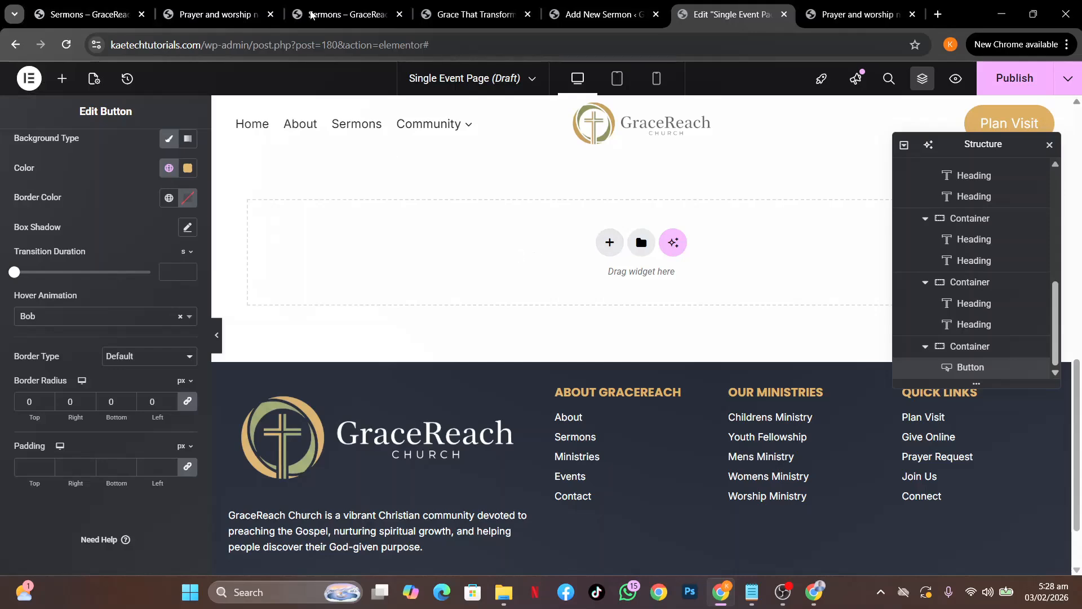
left_click(176, 17)
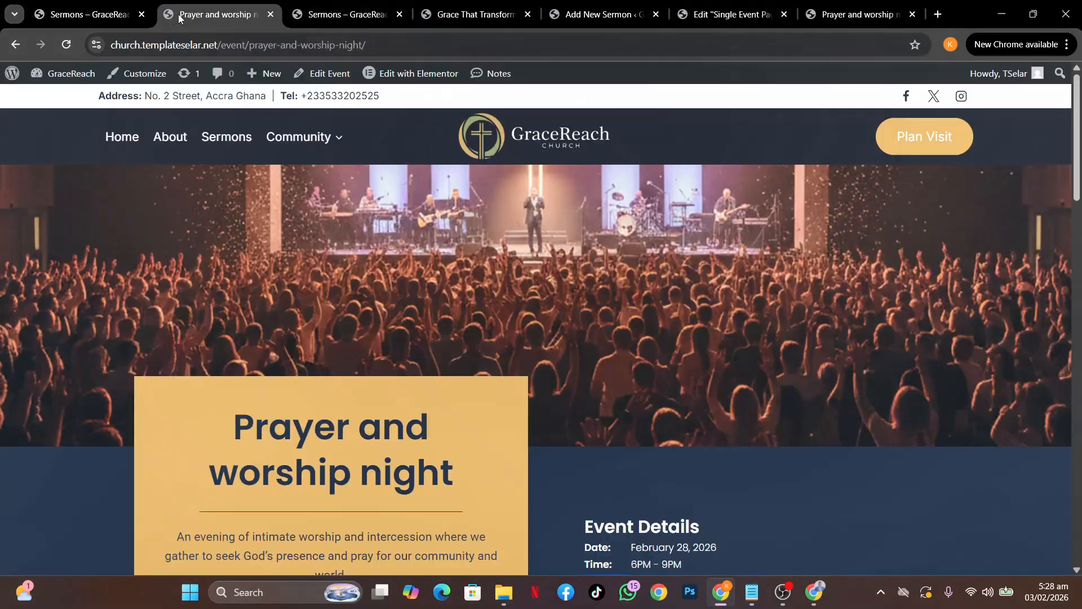
scroll(631, 344, "down", 10)
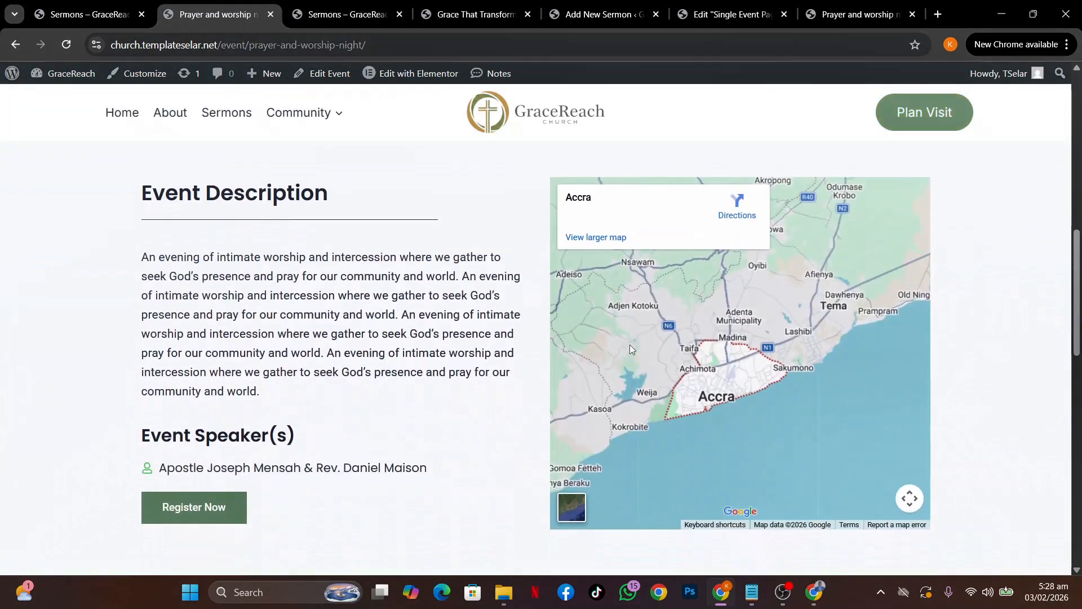
scroll(630, 344, "up", 2)
scroll(630, 344, "down", 1)
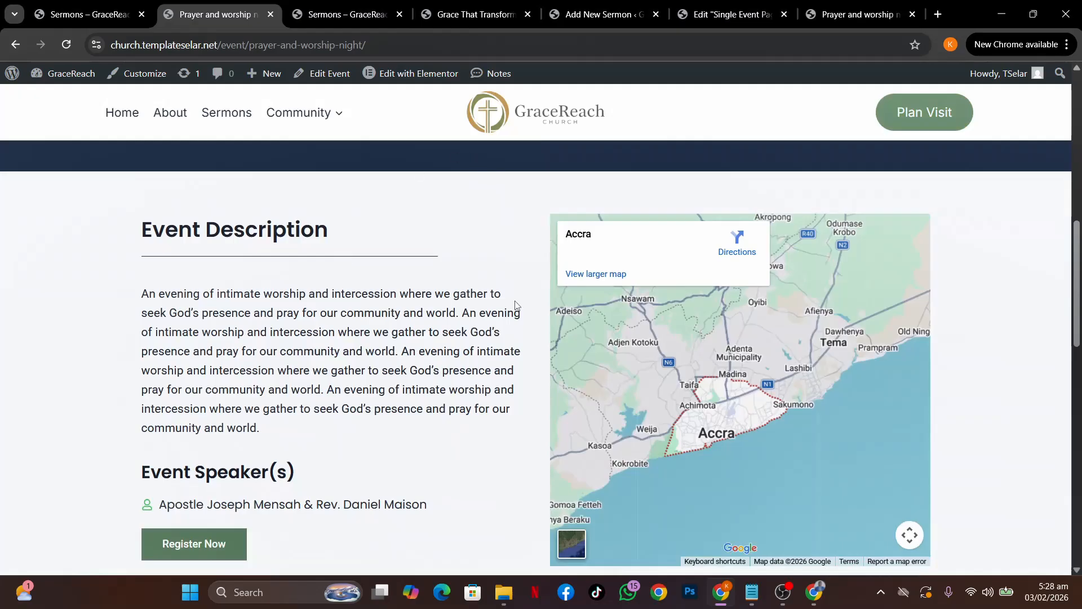
Add a single-column flexbox container below the event section and set its boxed width to 1280 px.
left_click(726, 16)
left_click(609, 243)
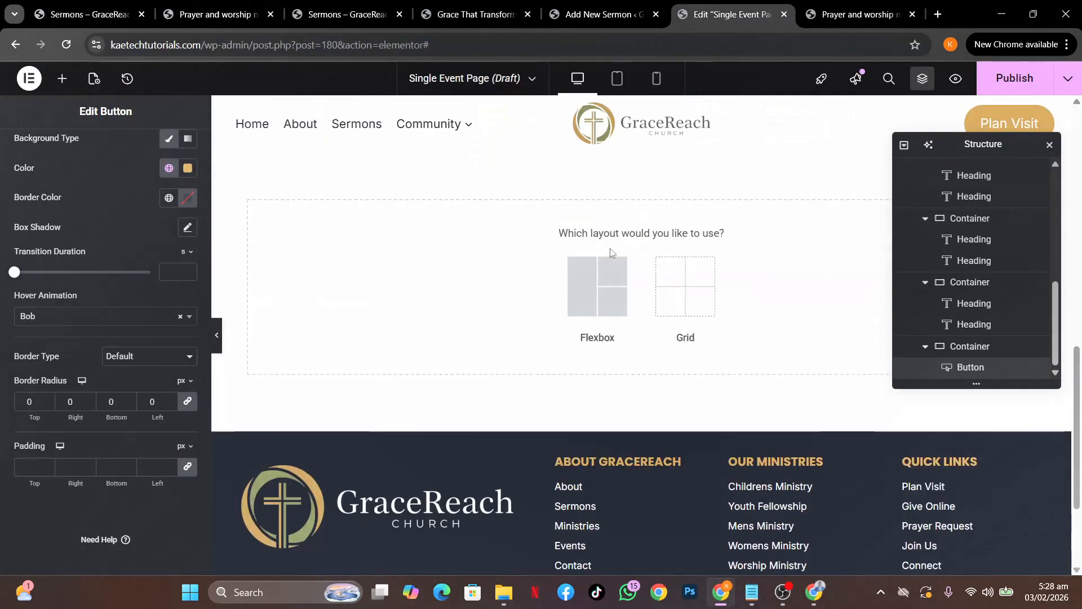
left_click(598, 282)
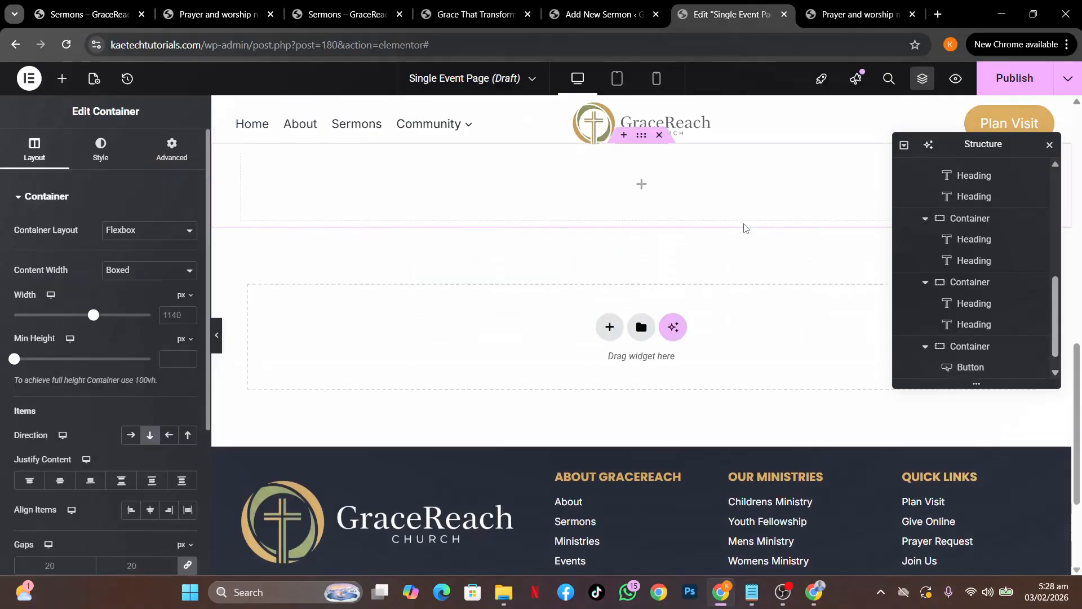
scroll(744, 227, "up", 1)
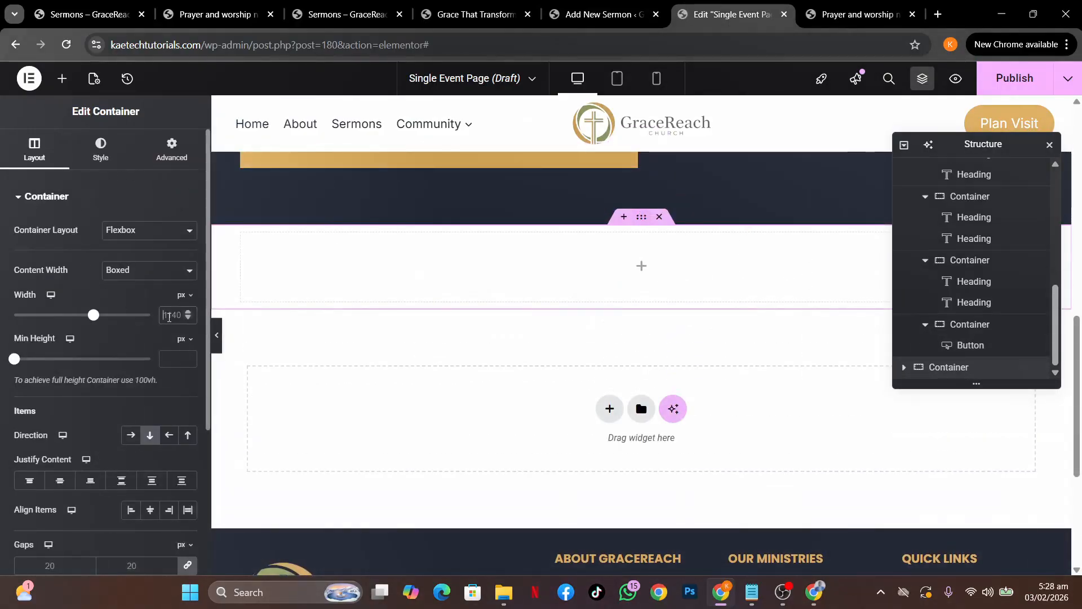
type("0")
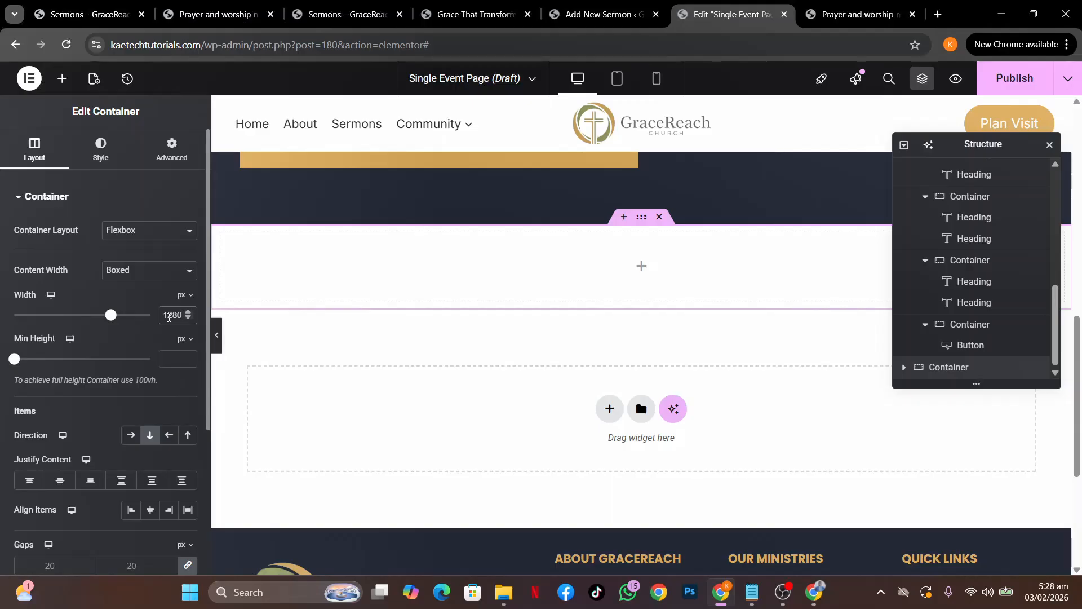
Set the new container's padding to 80 px top and bottom and 0 on the right and left.
left_click(159, 150)
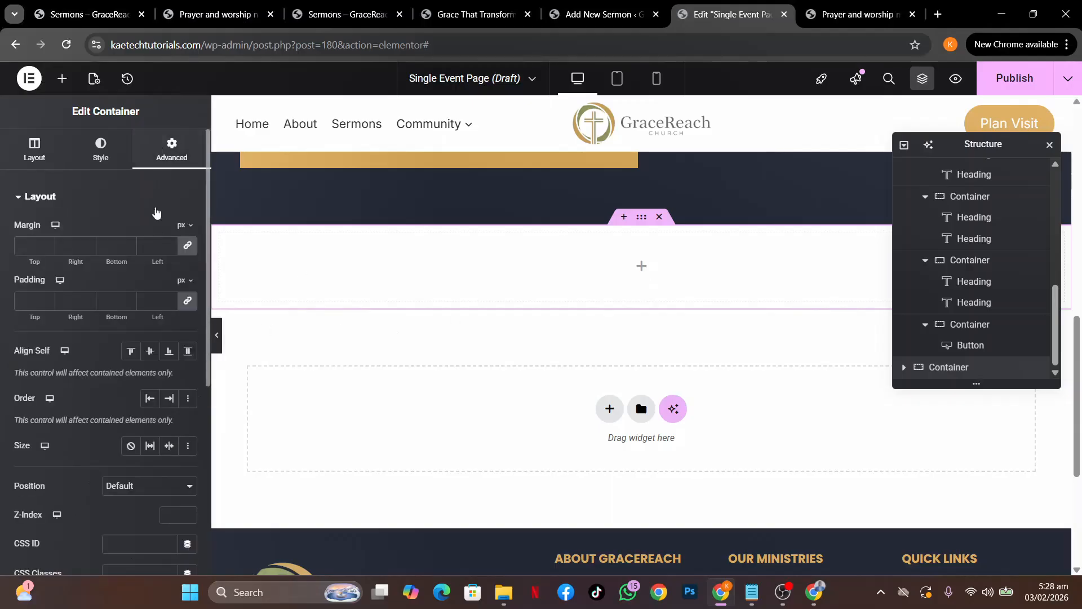
left_click(70, 301)
type("0")
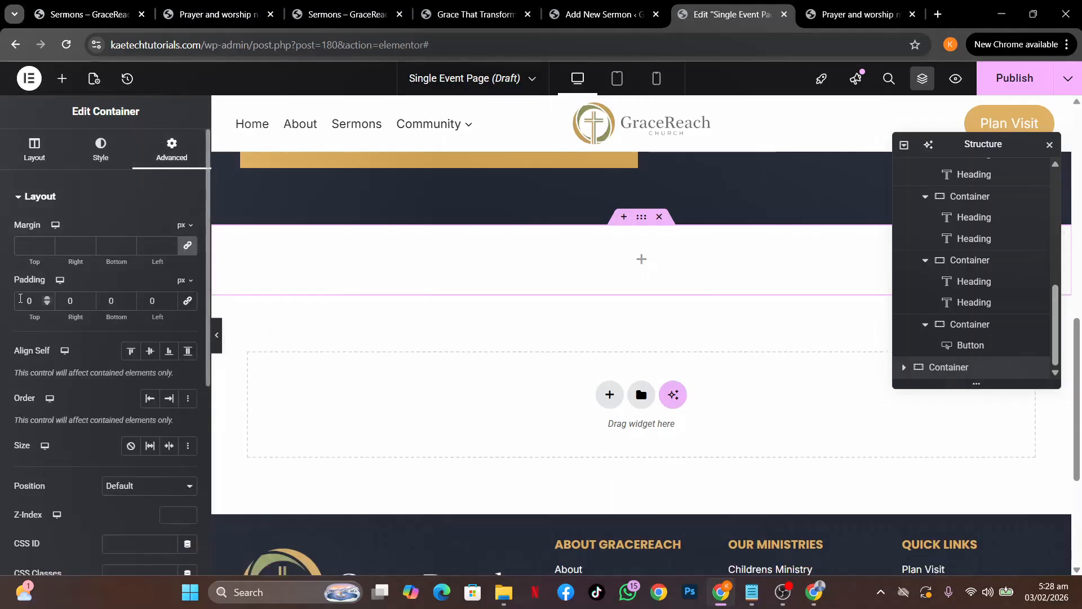
left_click(20, 297)
type("8")
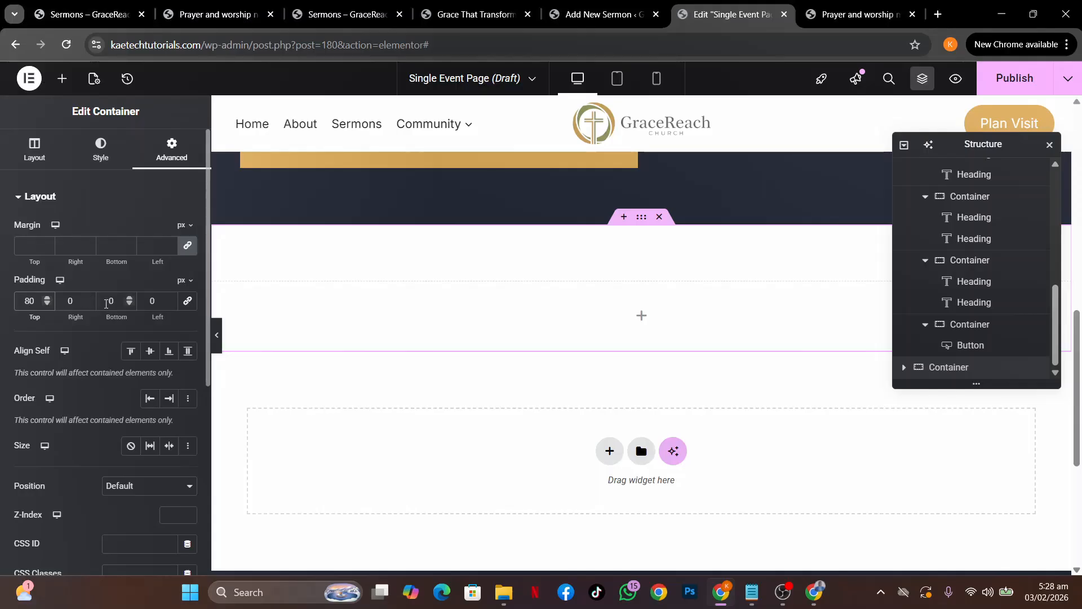
left_click(108, 302)
type("8")
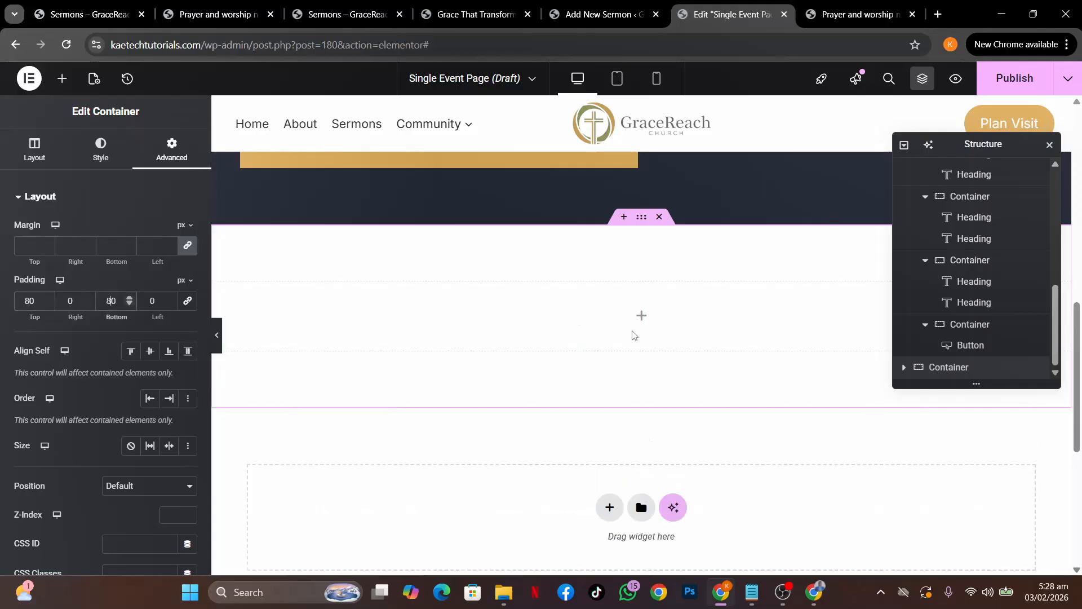
Add a container inside the new section below the event details and duplicate it to make two inner containers.
left_click(642, 315)
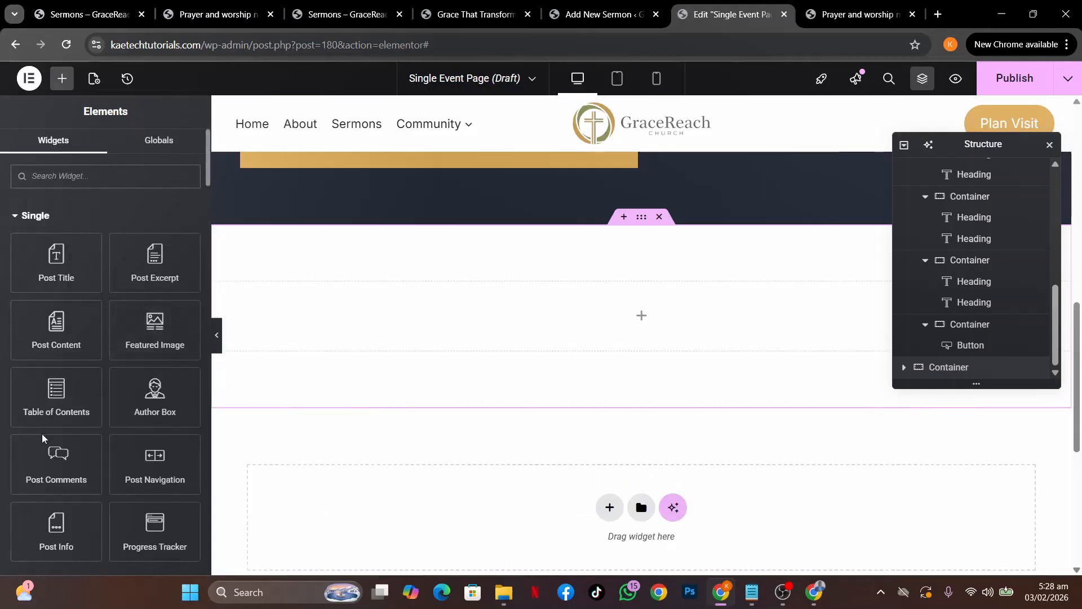
scroll(45, 440, "down", 3)
left_click_drag(47, 441, 282, 336)
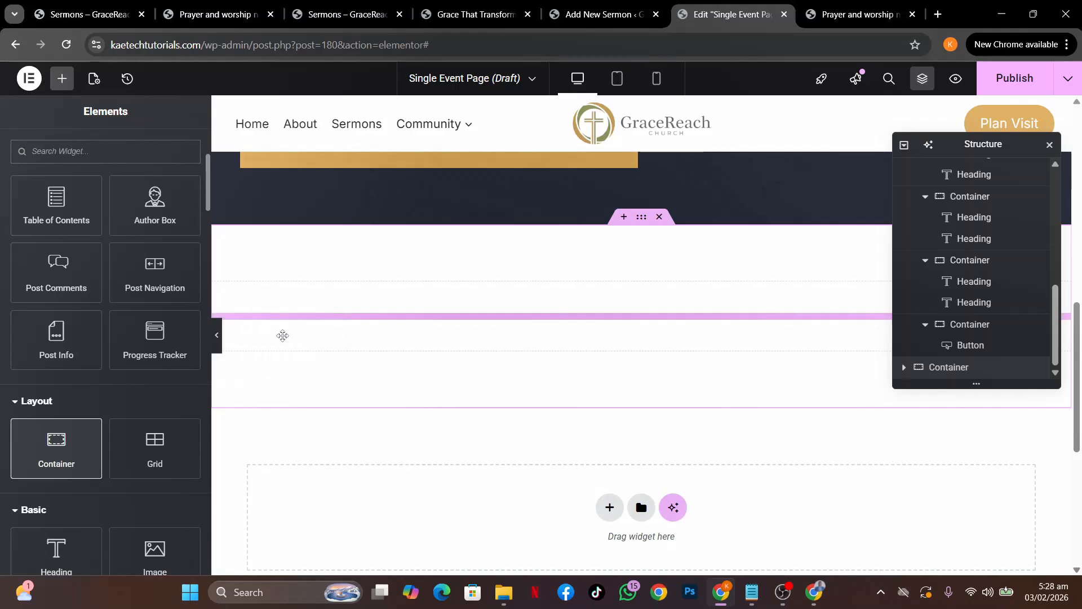
right_click(220, 294)
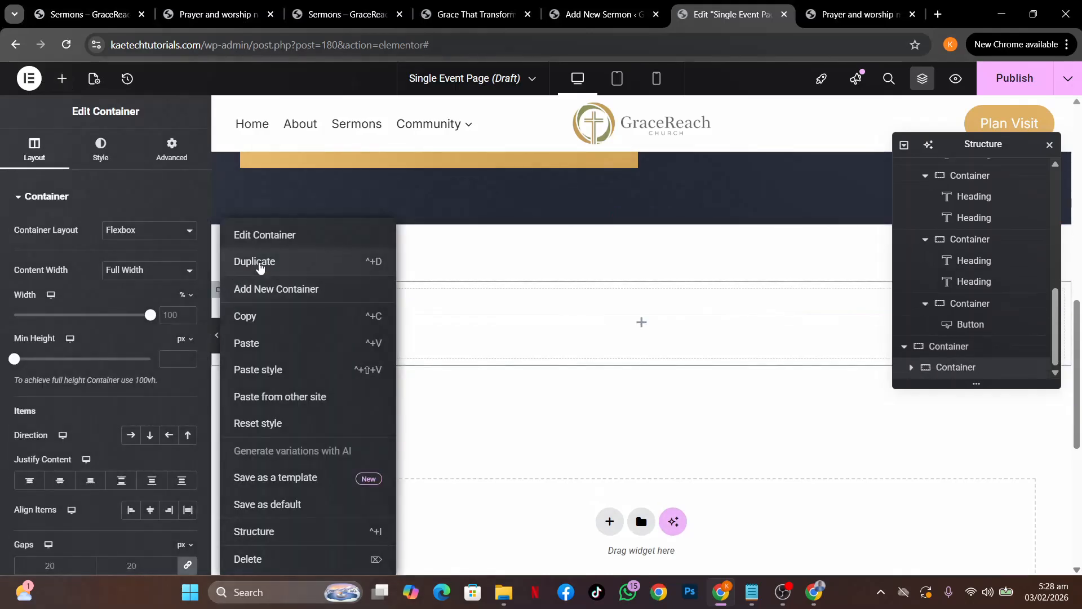
left_click(255, 261)
Set the new parent container's direction to a horizontal row so its two inner containers sit side by side.
left_click(334, 269)
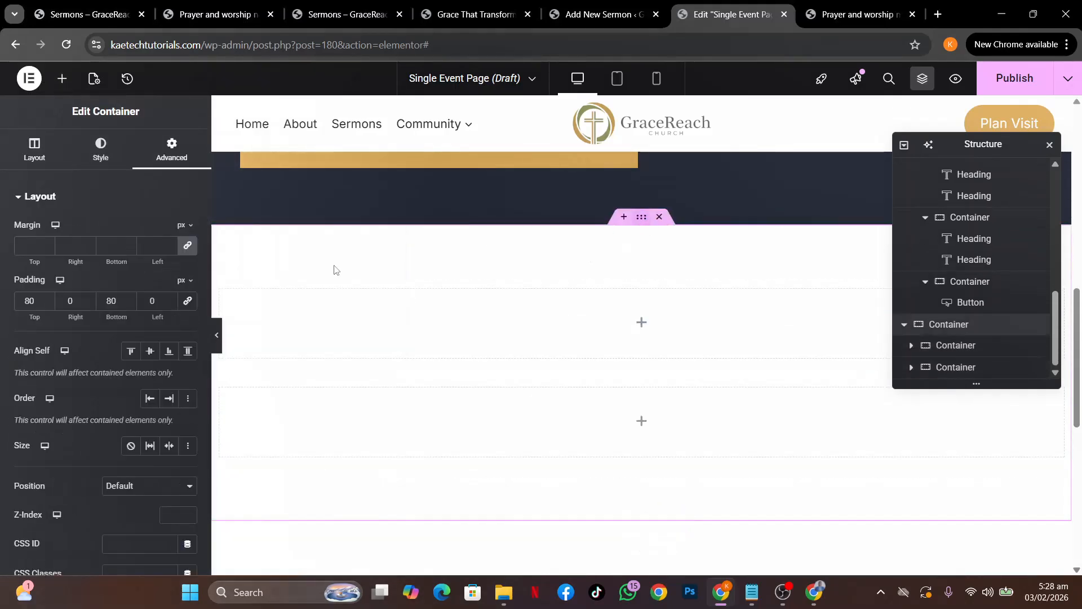
left_click(27, 150)
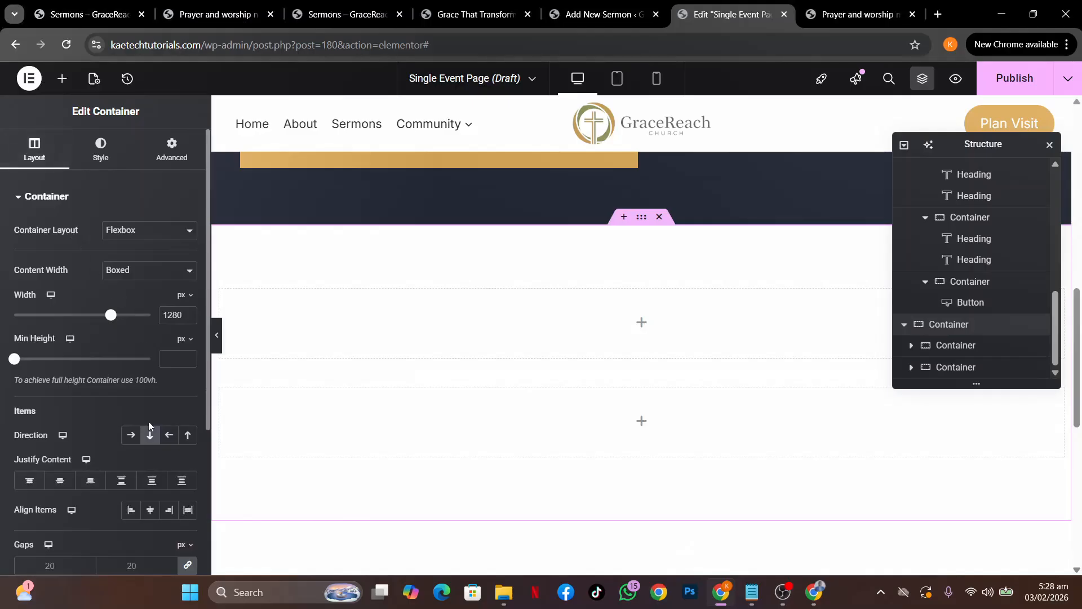
left_click(131, 436)
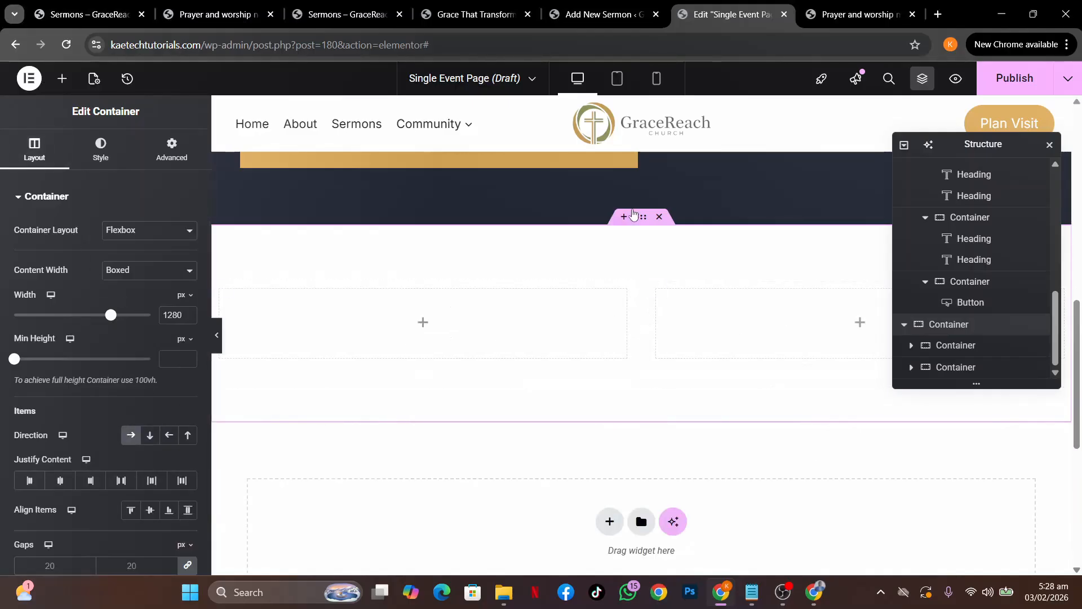
Check the reference page's Event Description heading, then duplicate the Share Event heading and move the copy into the new section's left column.
left_click(215, 14)
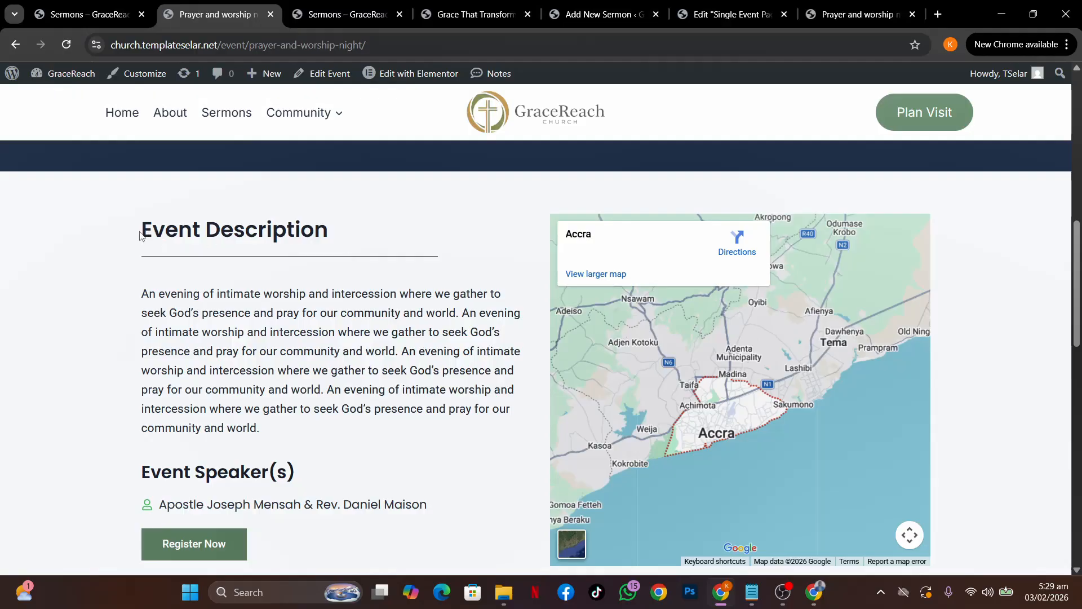
left_click_drag(140, 235, 367, 219)
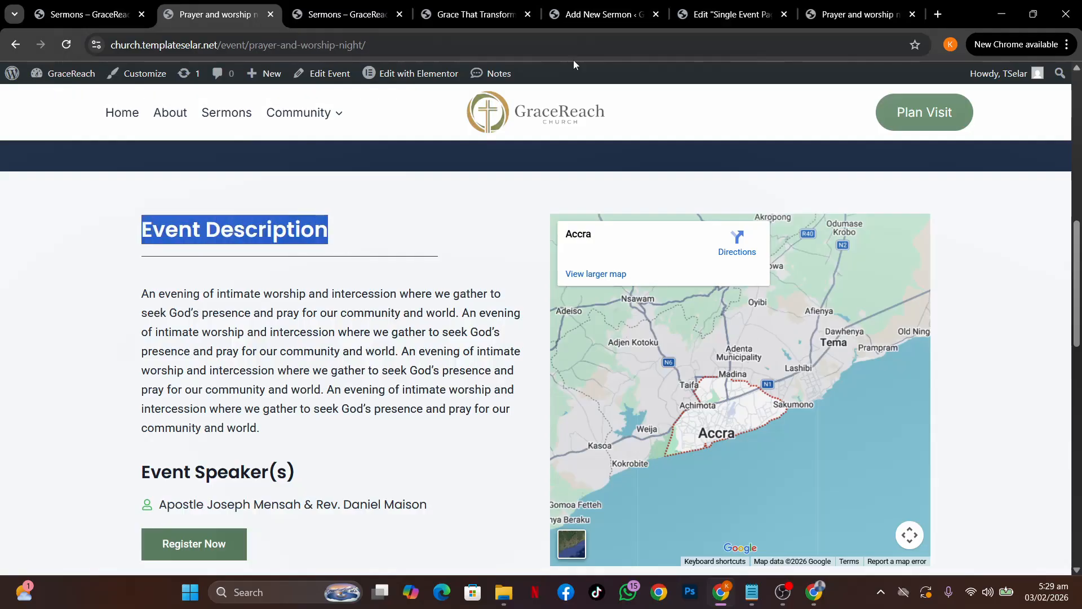
left_click(733, 13)
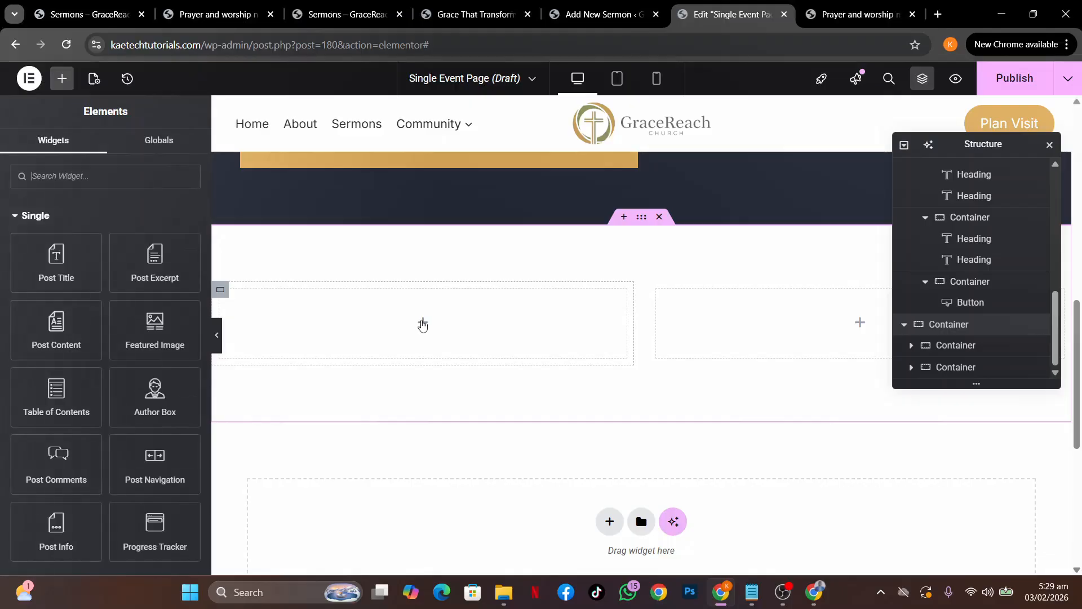
scroll(423, 326, "up", 5)
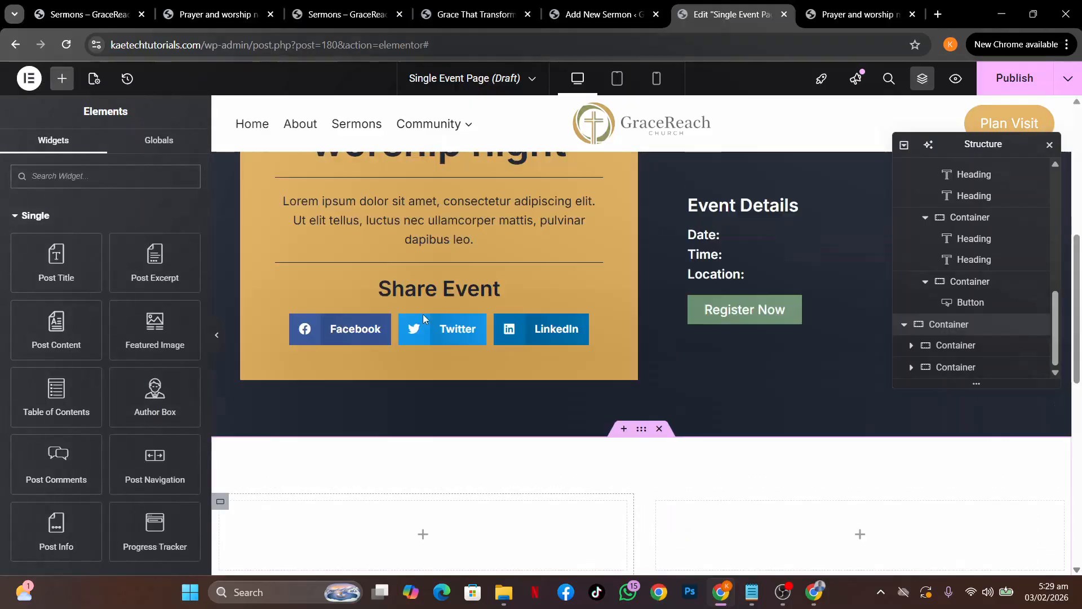
scroll(423, 313, "down", 2)
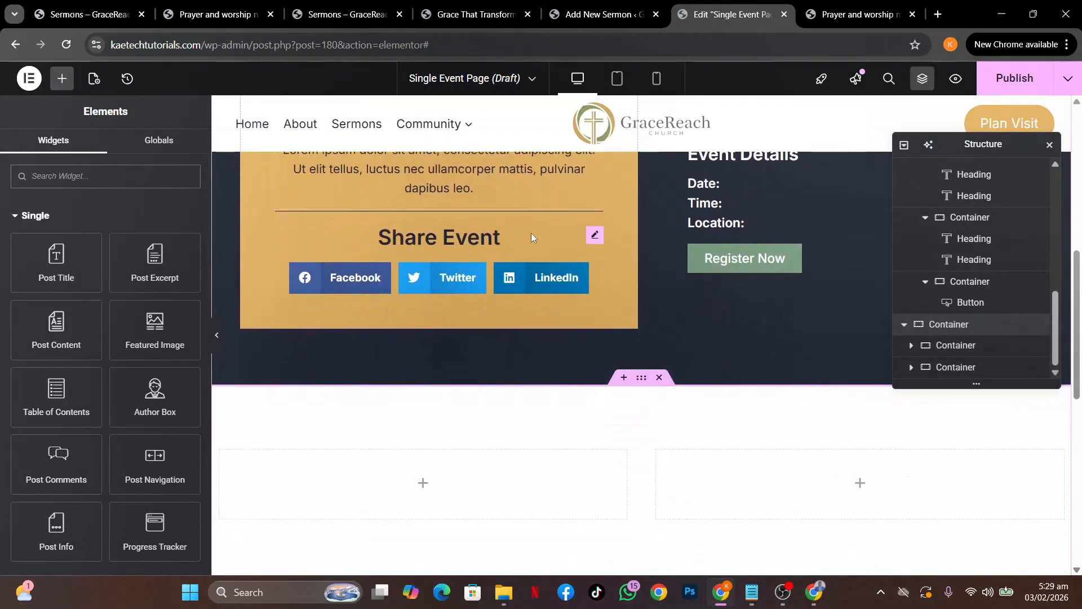
right_click(597, 235)
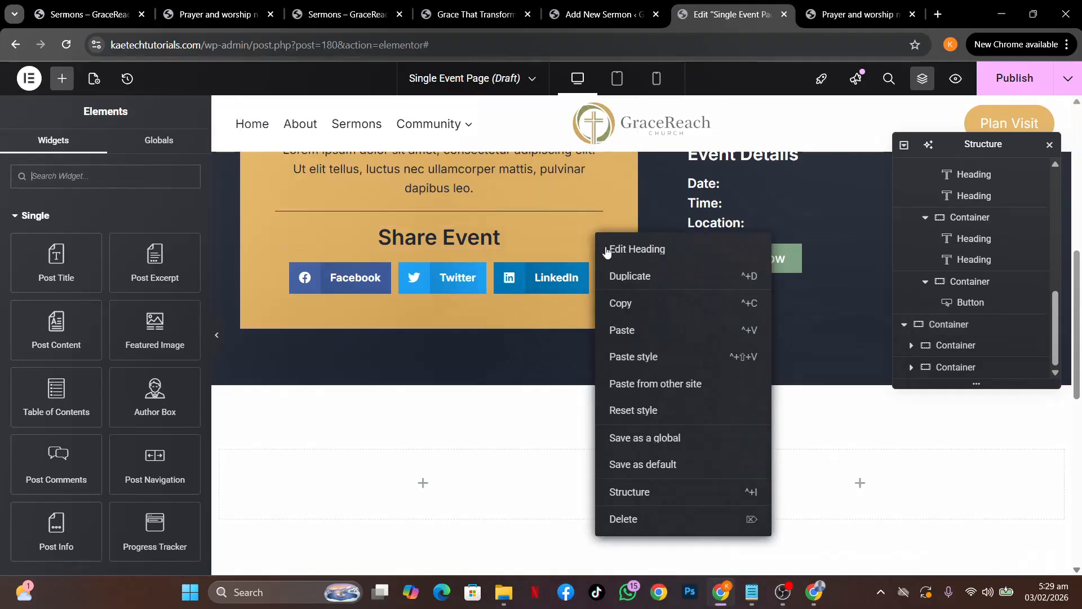
left_click(625, 276)
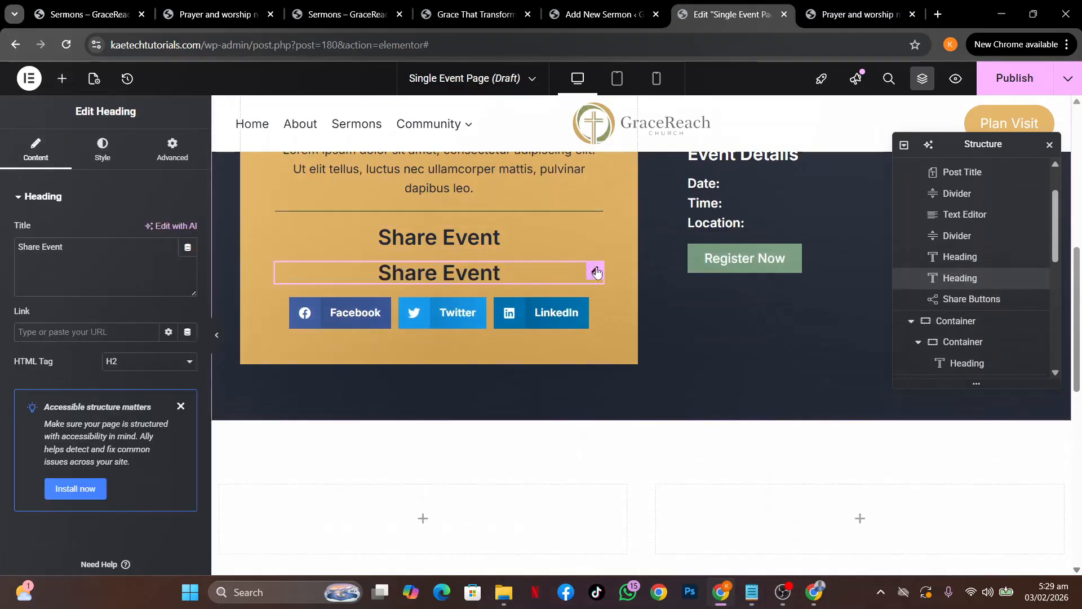
left_click_drag(446, 274, 447, 529)
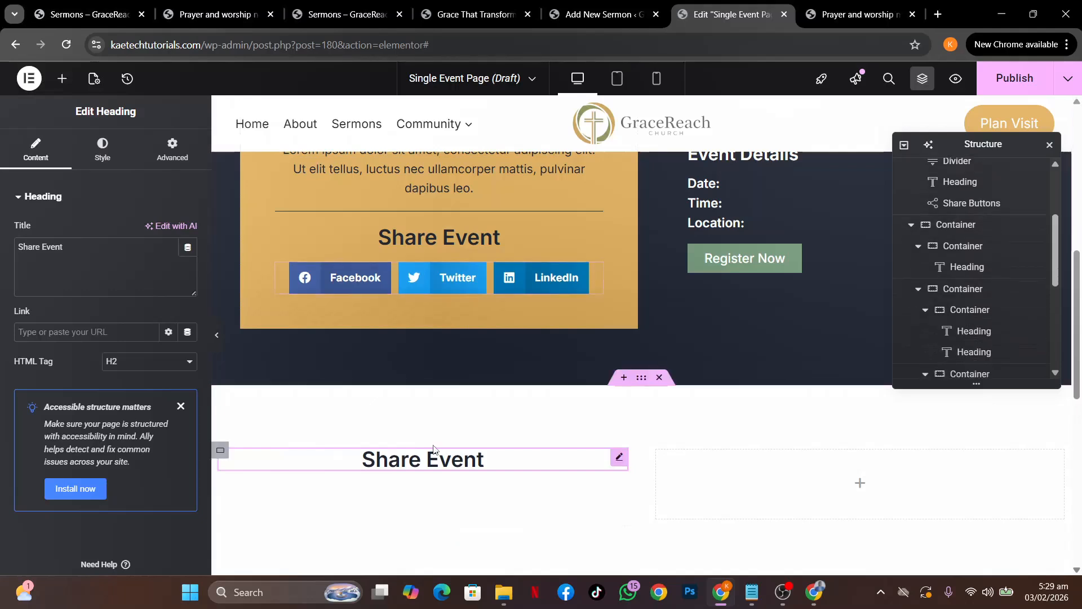
Change the copied heading's text to "Event Description" and style it left-aligned with a font size of 35 px.
triple_click(62, 246)
type("Event Description")
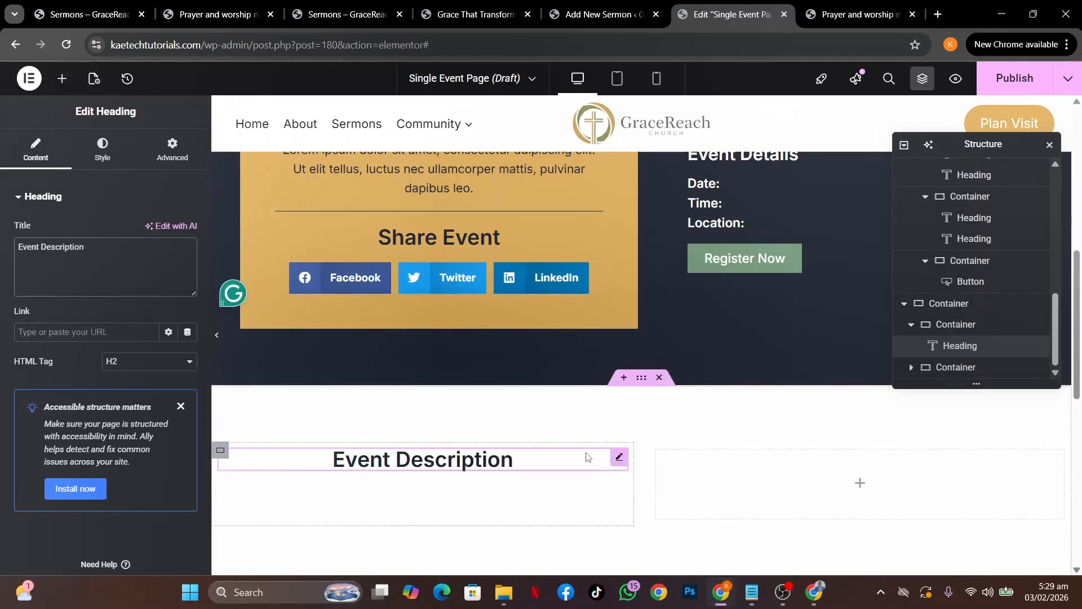
left_click(102, 150)
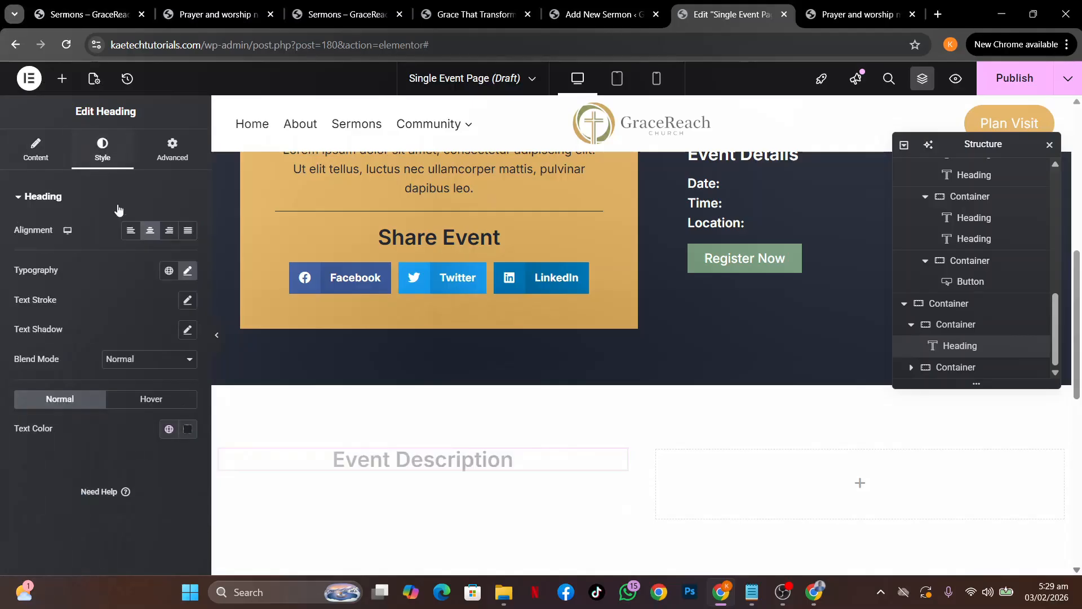
left_click(130, 230)
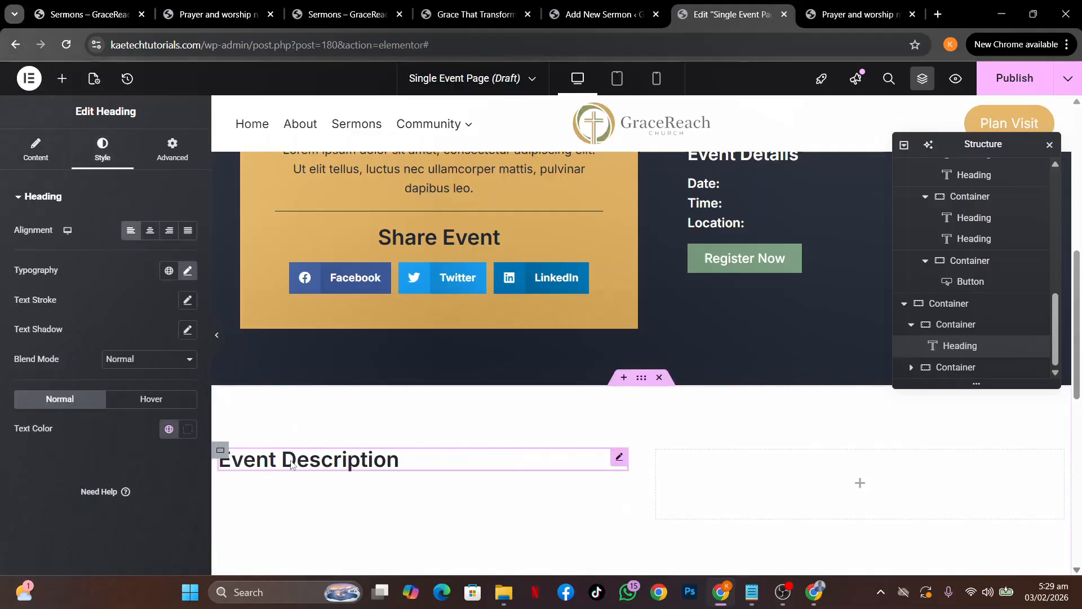
left_click(187, 270)
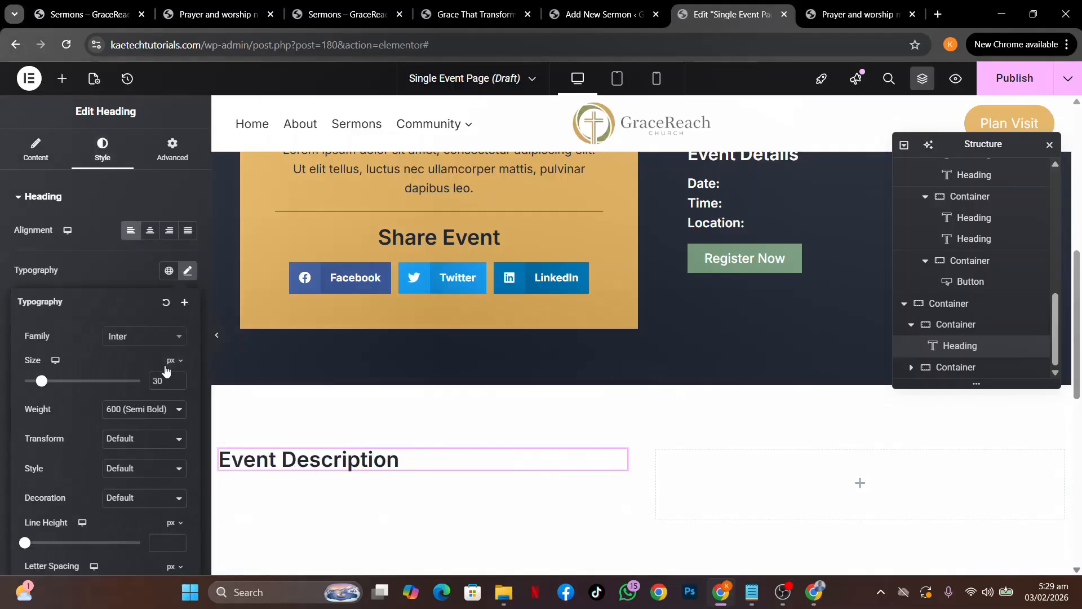
type("35")
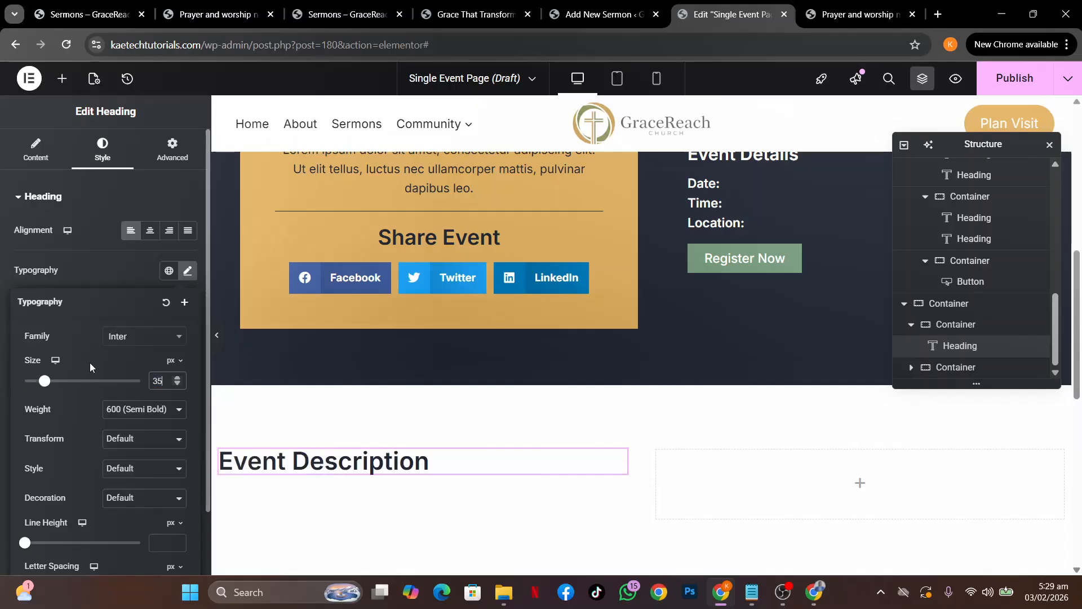
Duplicate the divider above Share Event and move the copy directly under the Event Description heading.
scroll(403, 453, "down", 2)
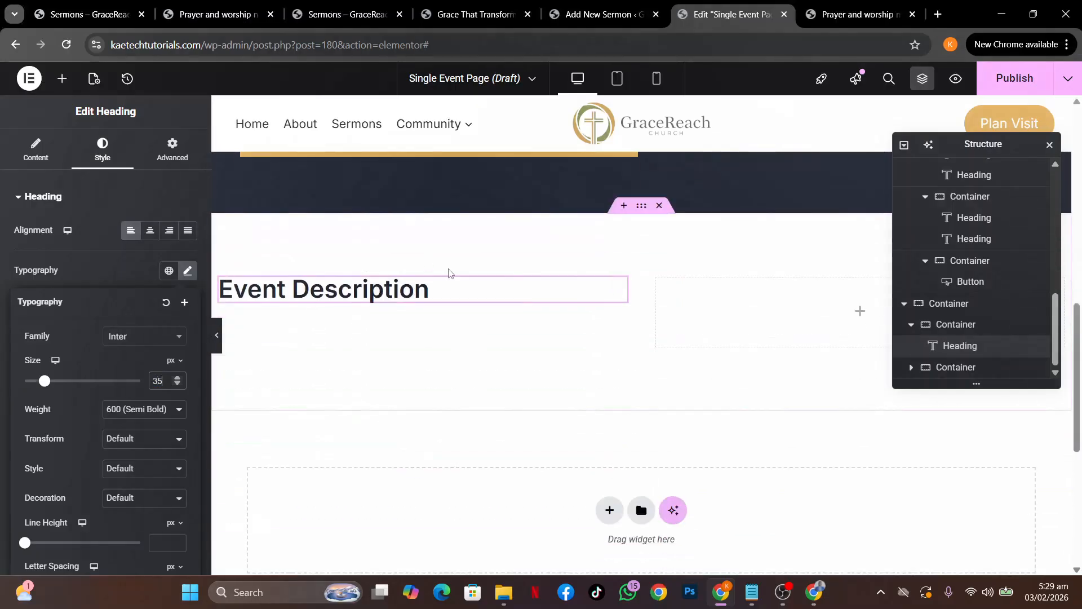
scroll(449, 269, "up", 4)
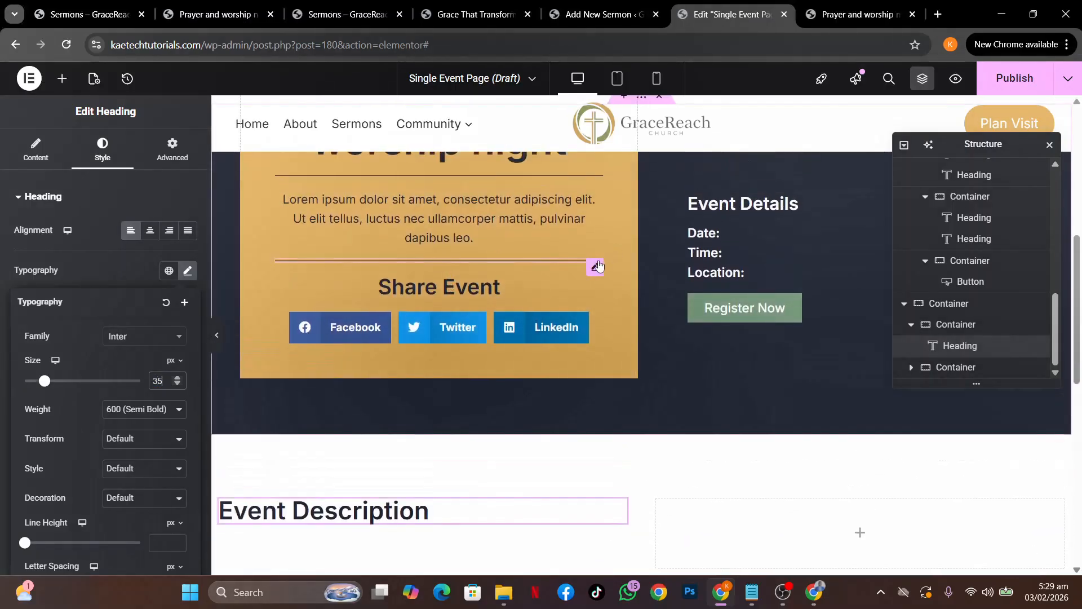
right_click(598, 265)
left_click(619, 308)
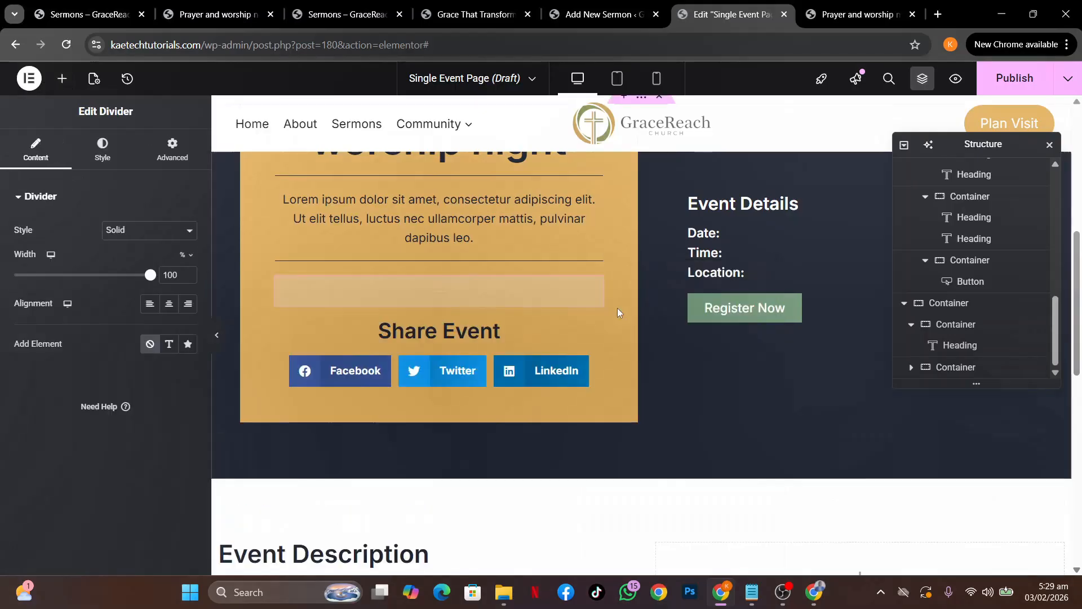
scroll(532, 321, "down", 4)
scroll(532, 321, "up", 2)
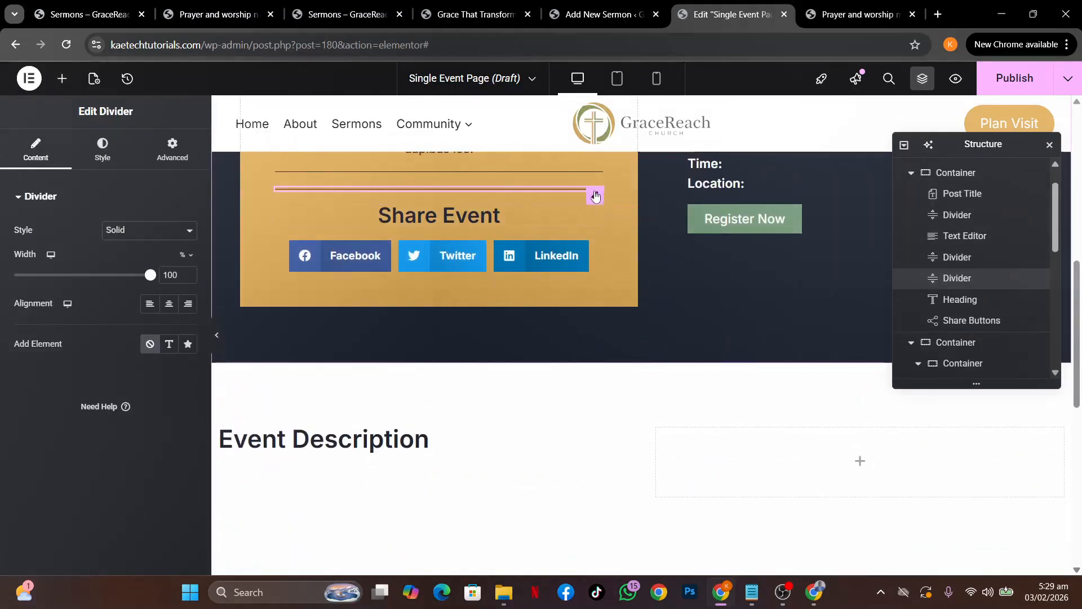
left_click_drag(596, 195, 307, 445)
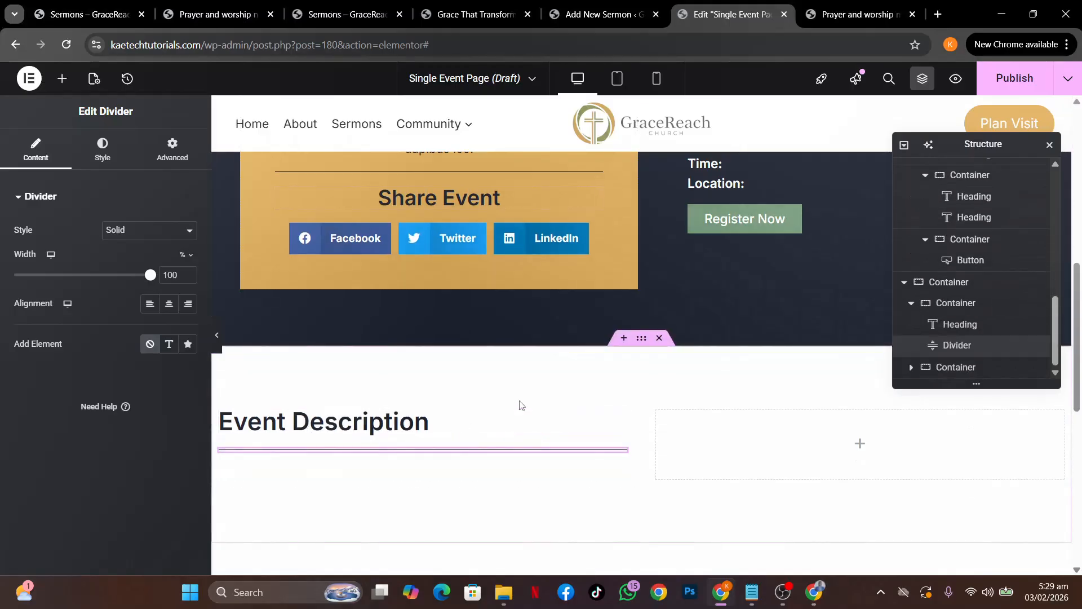
Replace the placeholder paragraph under the gold card's event title with the ACF Field dynamic tag.
scroll(440, 431, "down", 3)
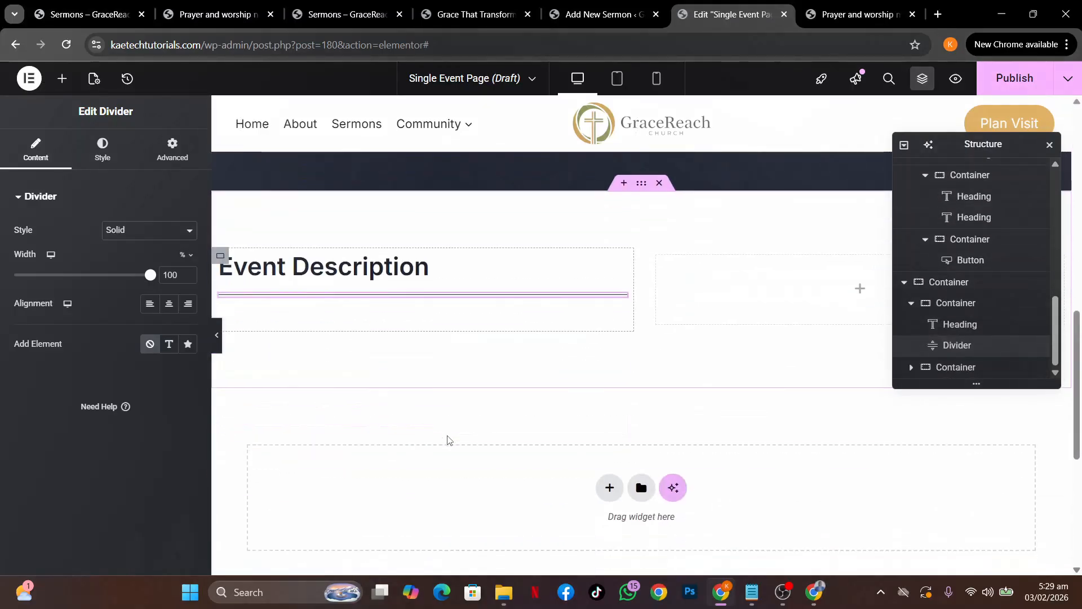
scroll(343, 350, "up", 5)
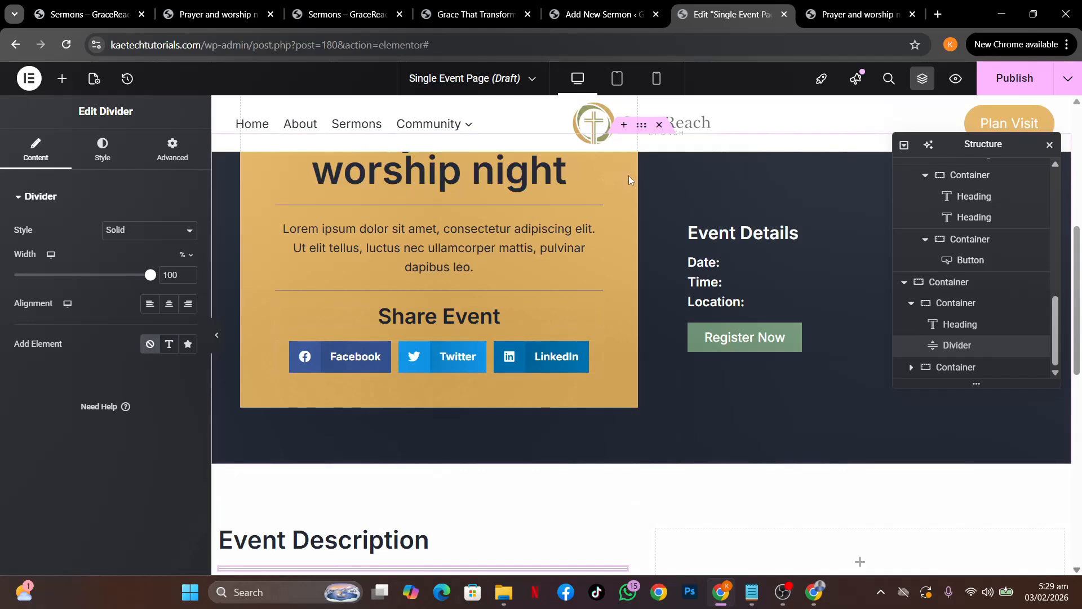
left_click(594, 218)
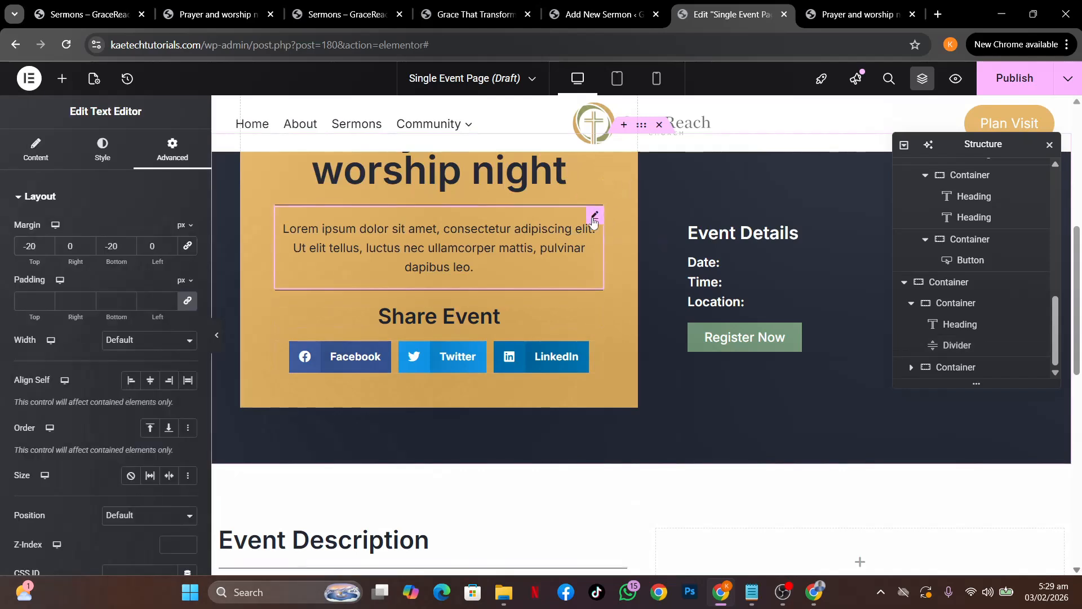
left_click(43, 167)
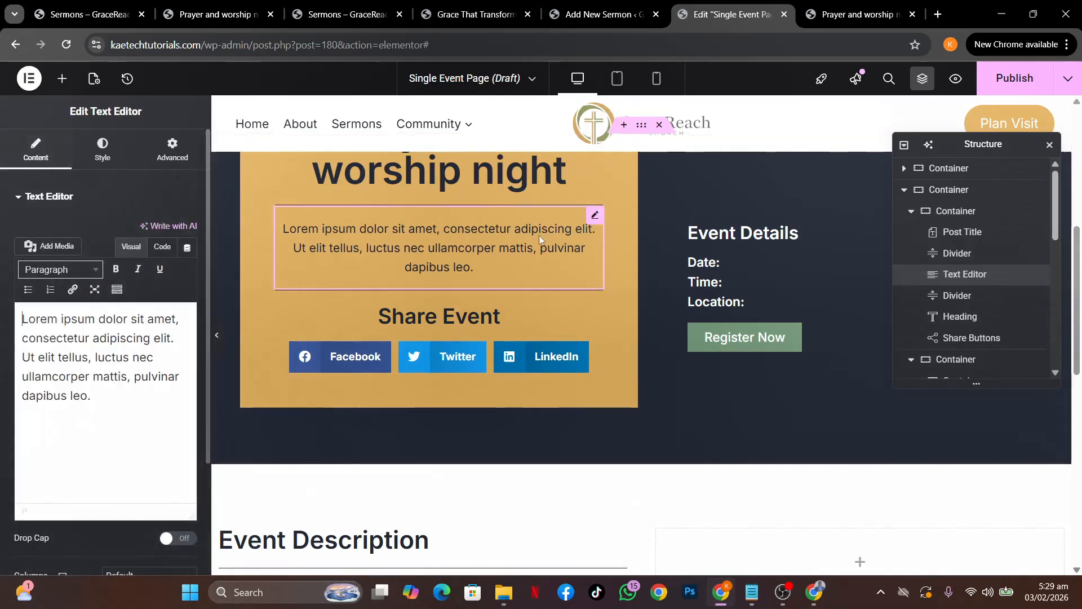
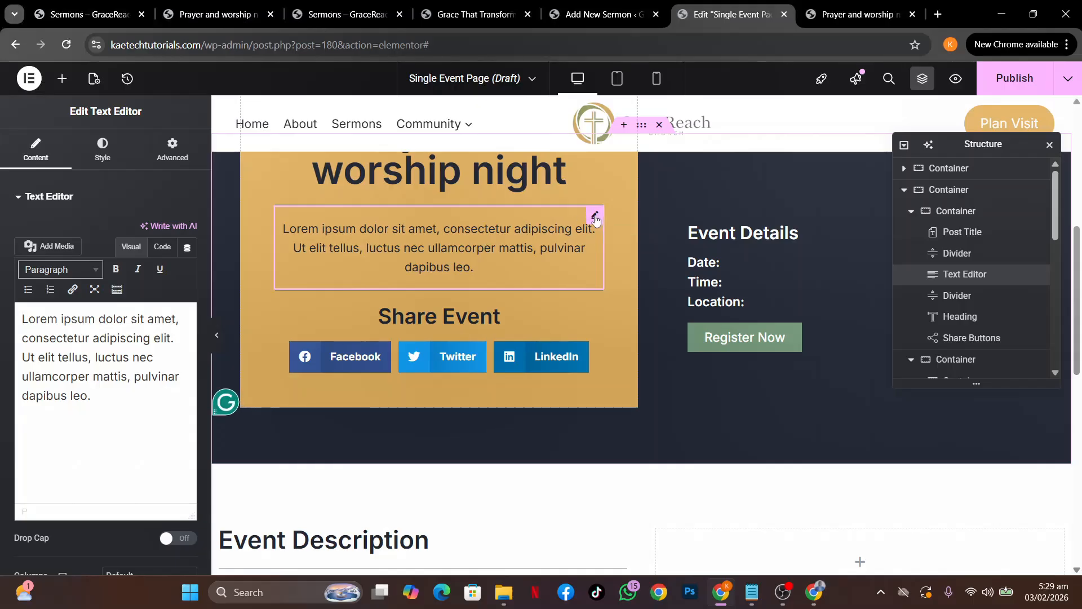
left_click(188, 248)
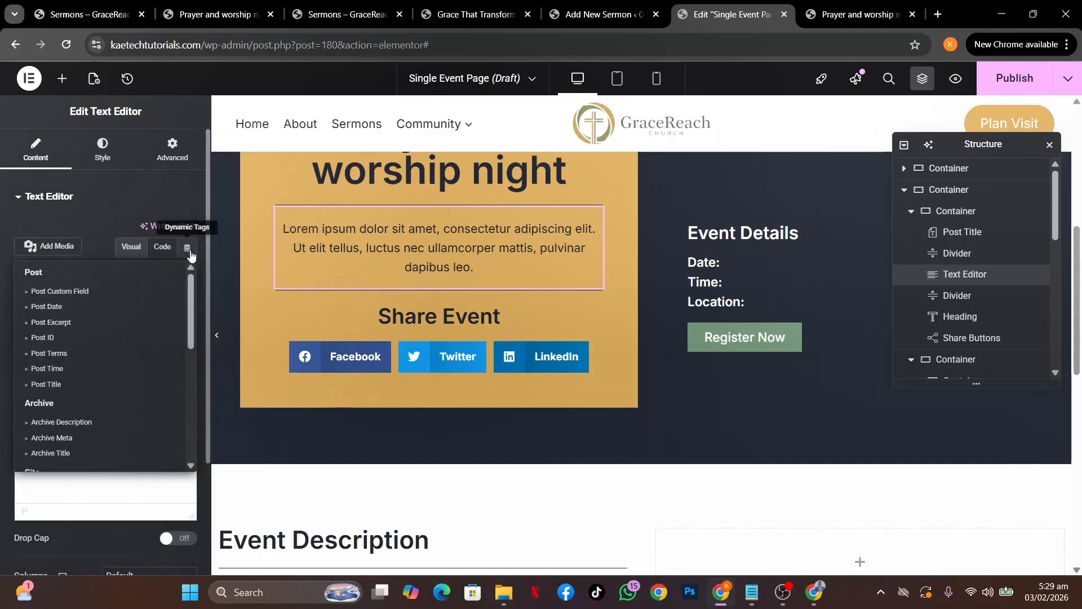
scroll(88, 407, "down", 5)
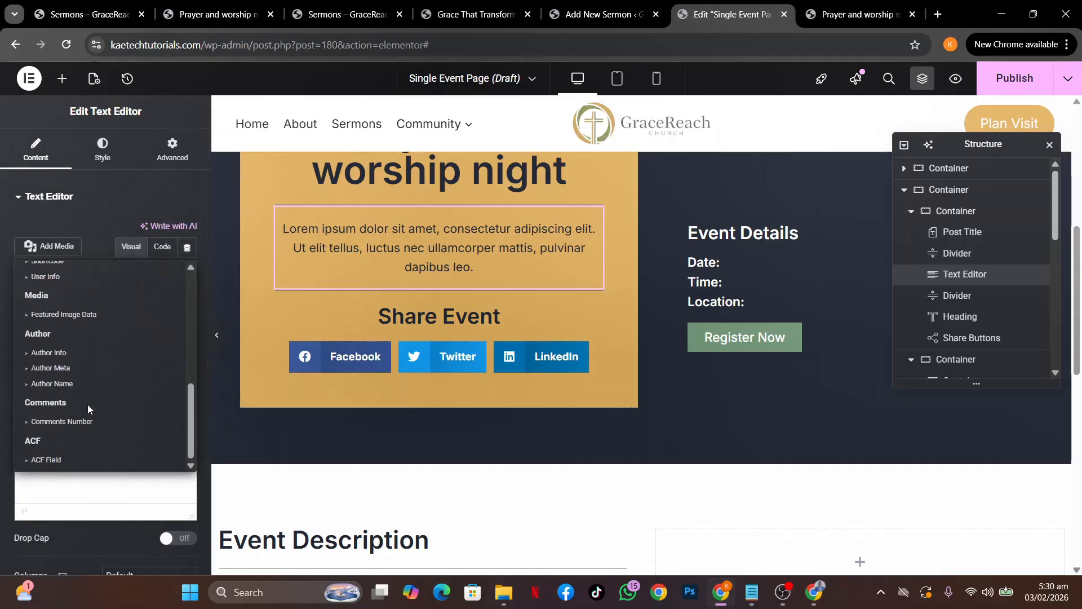
left_click(48, 459)
Set the ACF field key of the gold card's text editor to Event Summary.
left_click(22, 249)
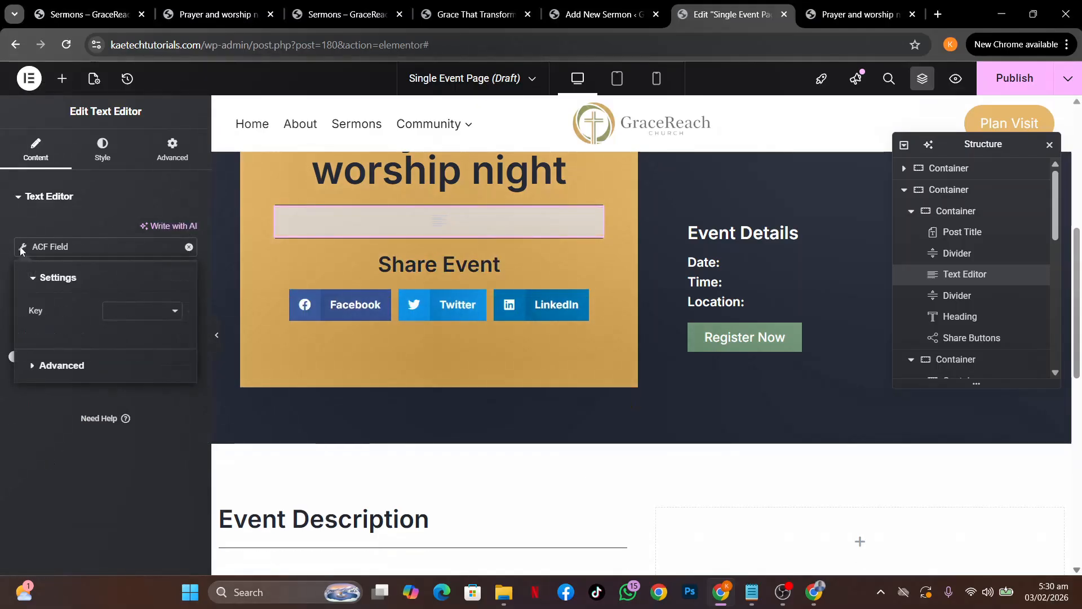
left_click(121, 311)
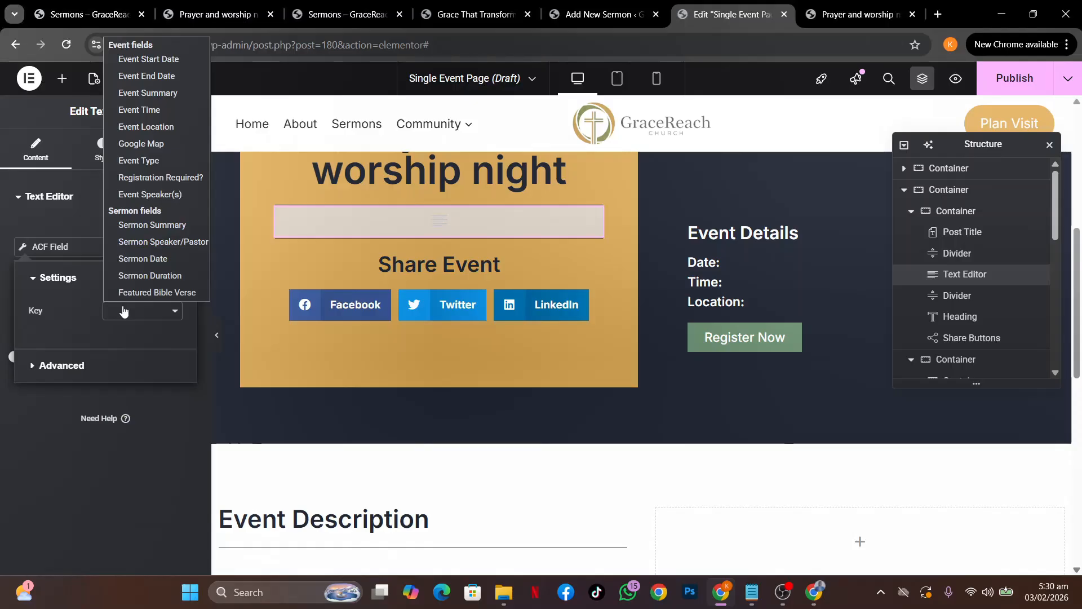
left_click(148, 93)
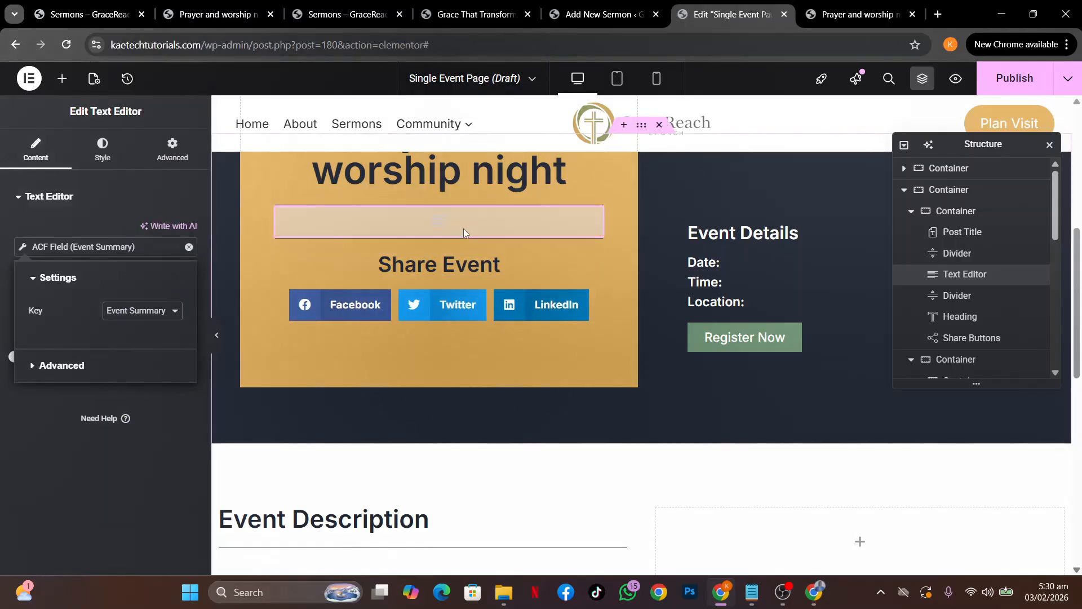
left_click(29, 450)
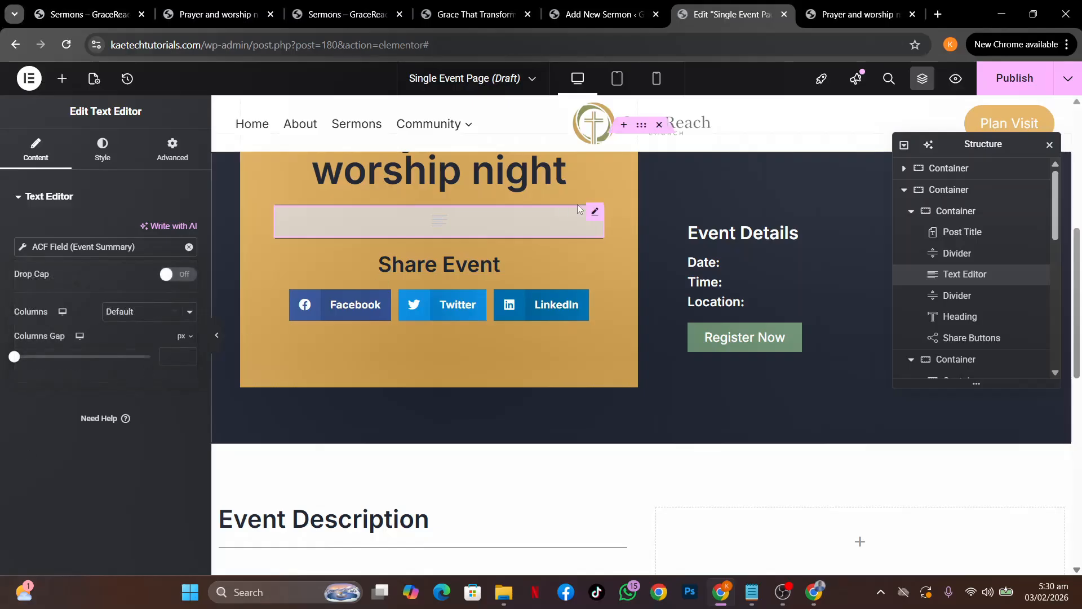
right_click(594, 216)
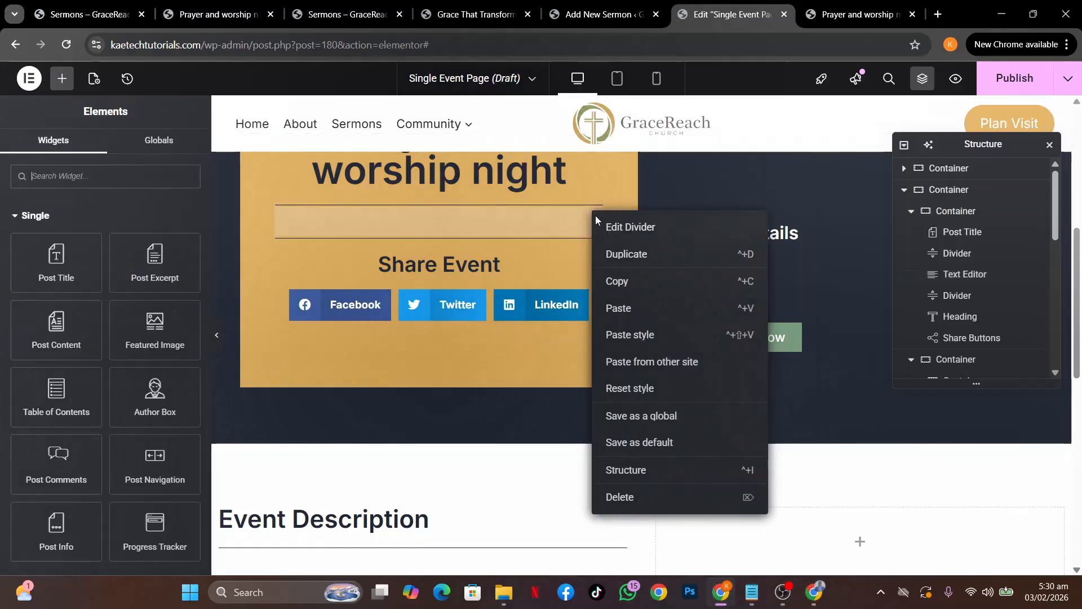
left_click(620, 287)
scroll(619, 285, "down", 5)
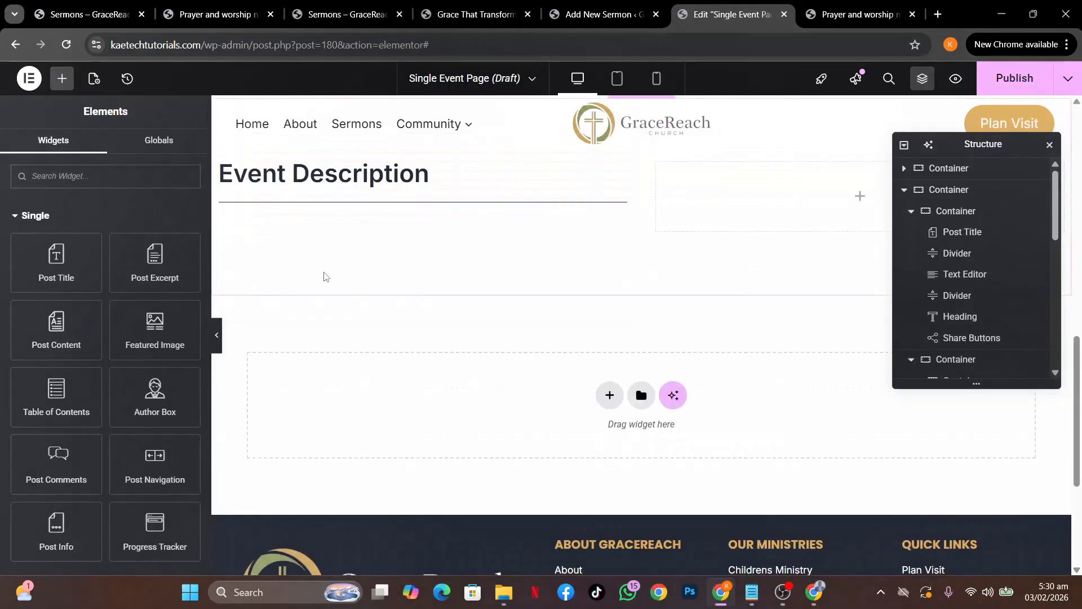
scroll(325, 277, "up", 1)
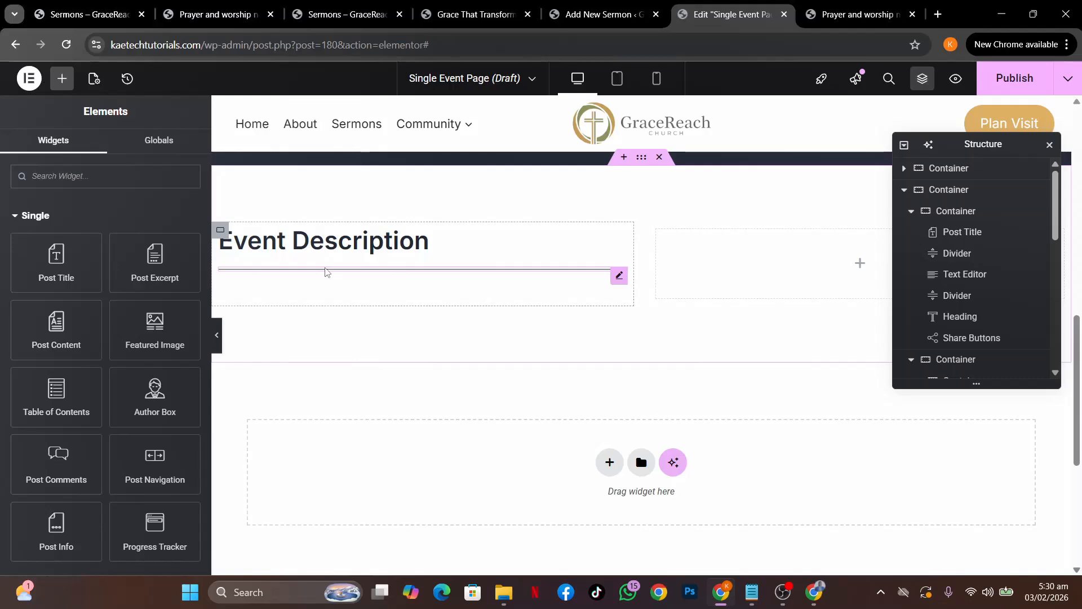
right_click(325, 272)
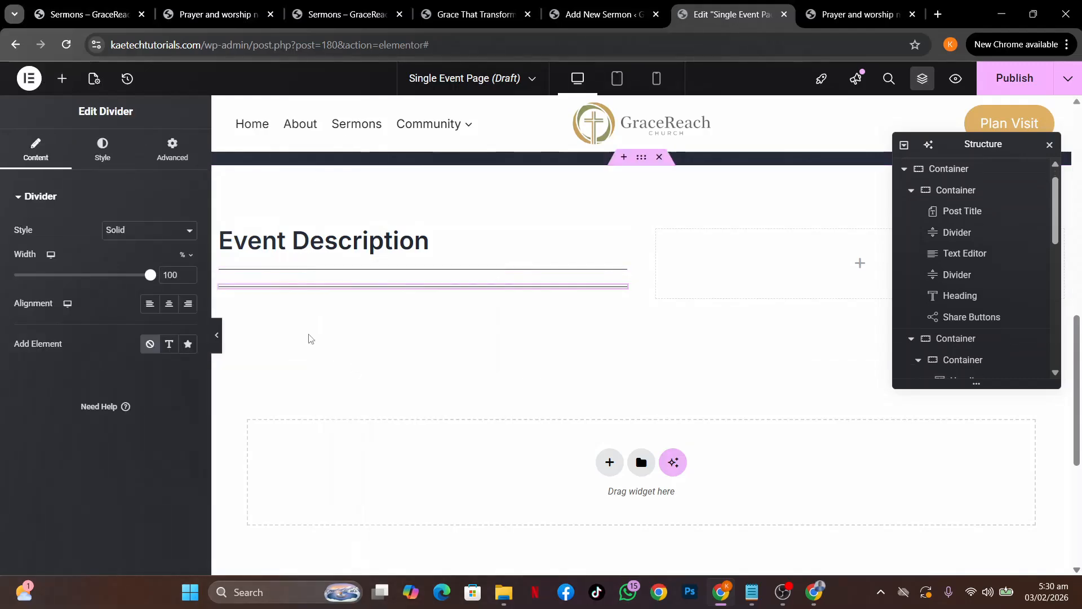
scroll(387, 305, "up", 6)
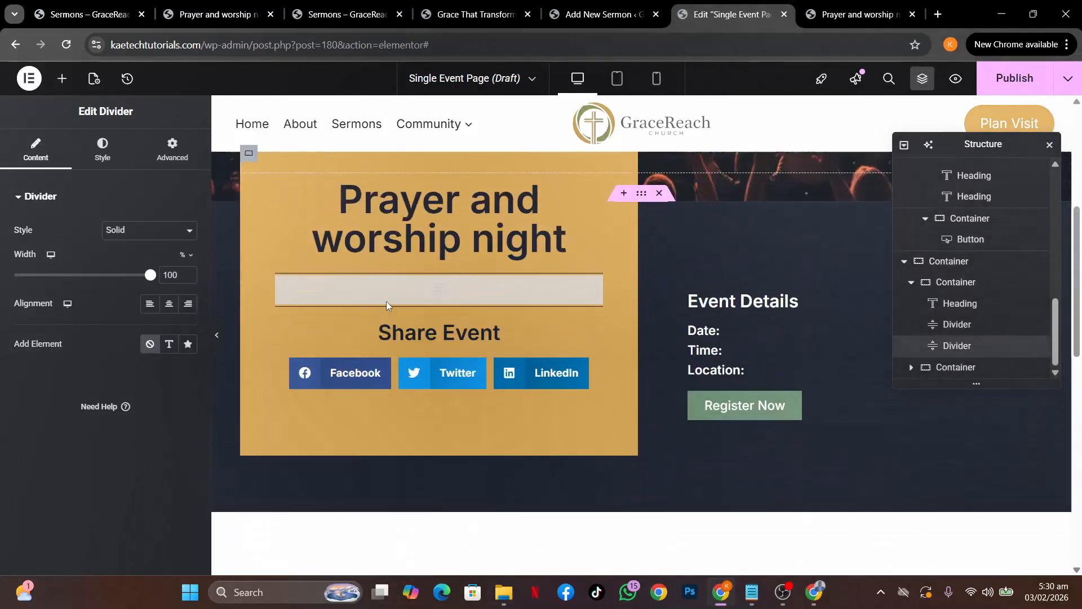
scroll(387, 306, "down", 4)
scroll(387, 306, "down", 1)
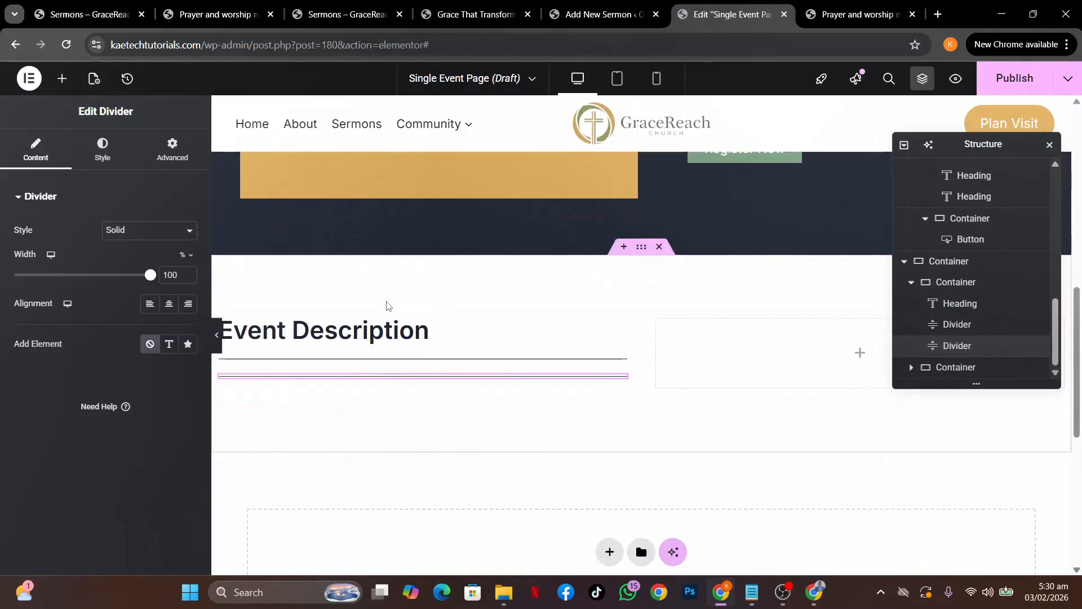
key("Delete")
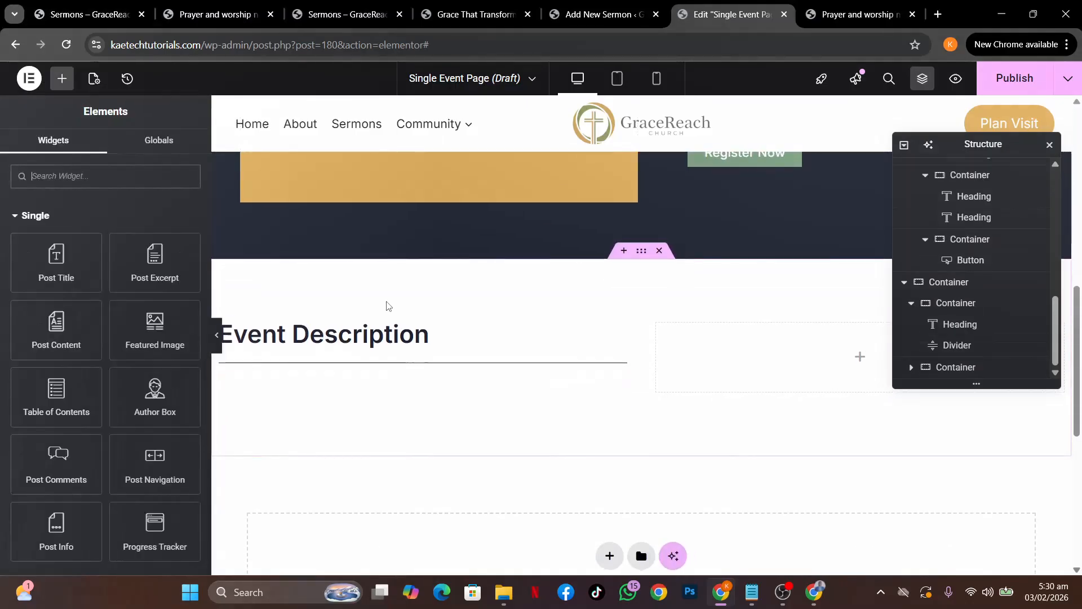
Copy the gold card's text editor and paste it beneath the divider under the Event Description heading.
scroll(387, 305, "up", 5)
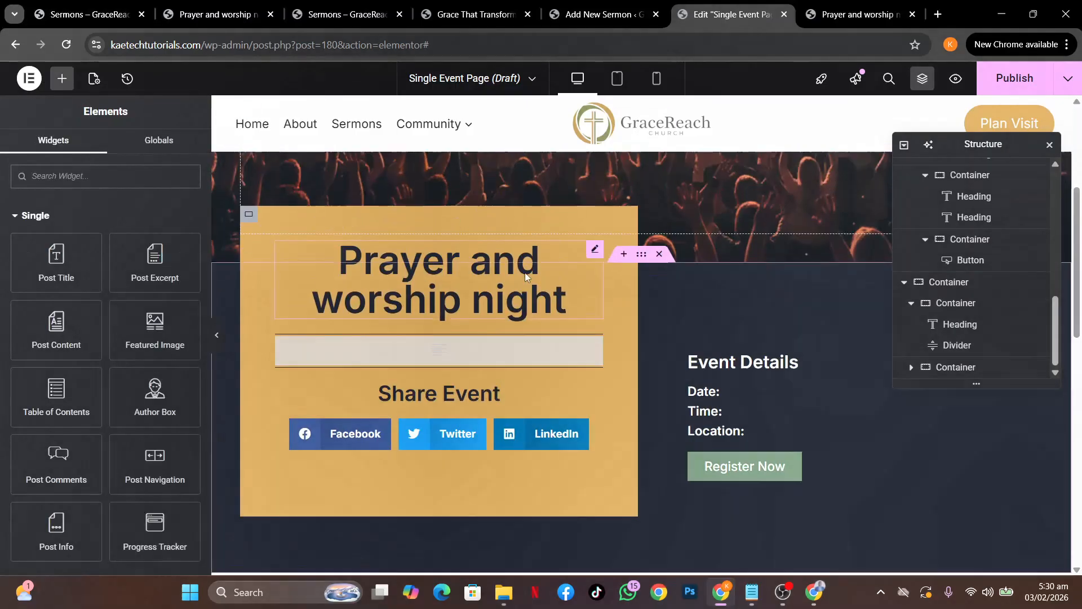
right_click(595, 348)
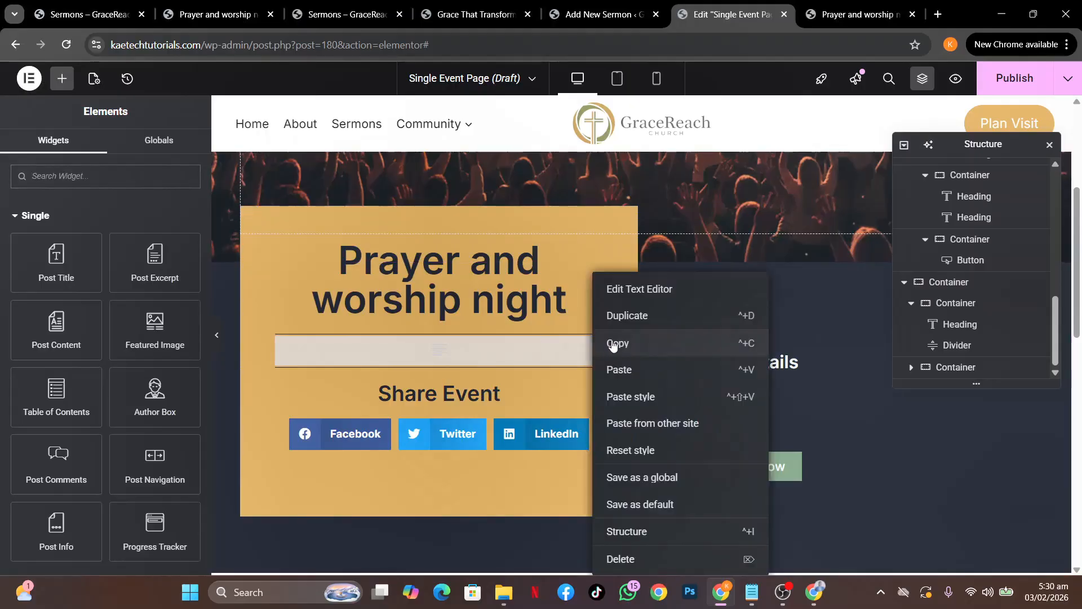
left_click(613, 345)
scroll(503, 413, "down", 8)
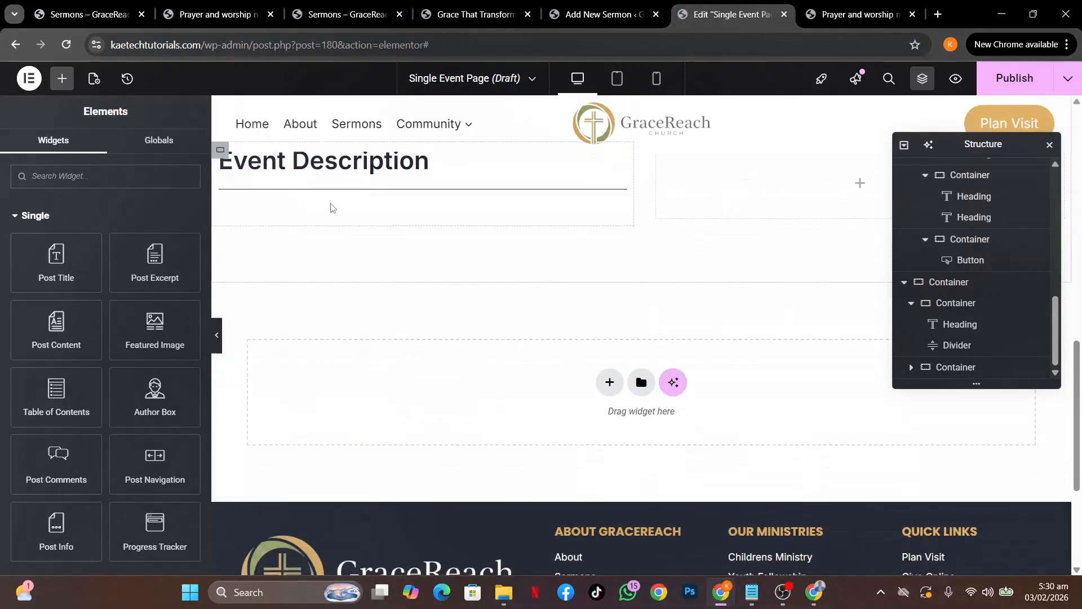
right_click(321, 190)
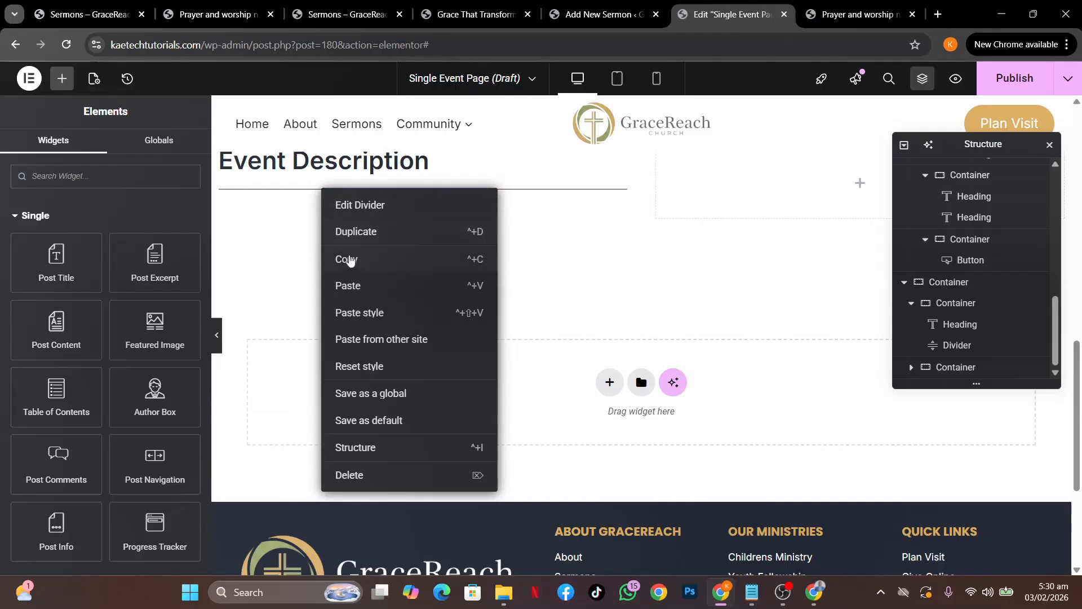
left_click(348, 286)
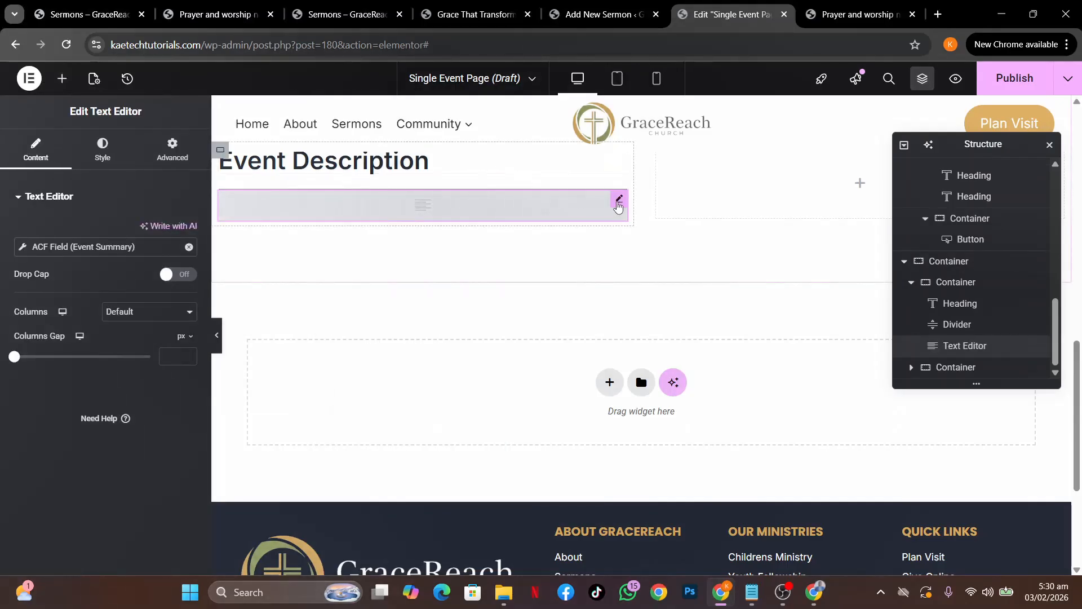
Remove the Event Summary dynamic tag from the pasted text editor and align its text to the left.
left_click(189, 247)
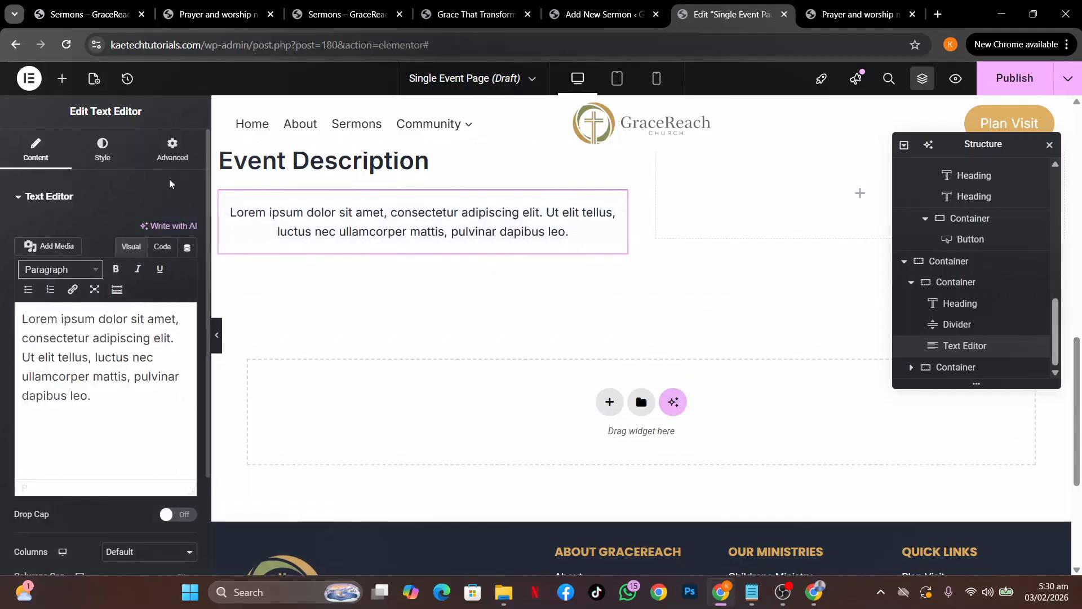
left_click(103, 150)
left_click(130, 231)
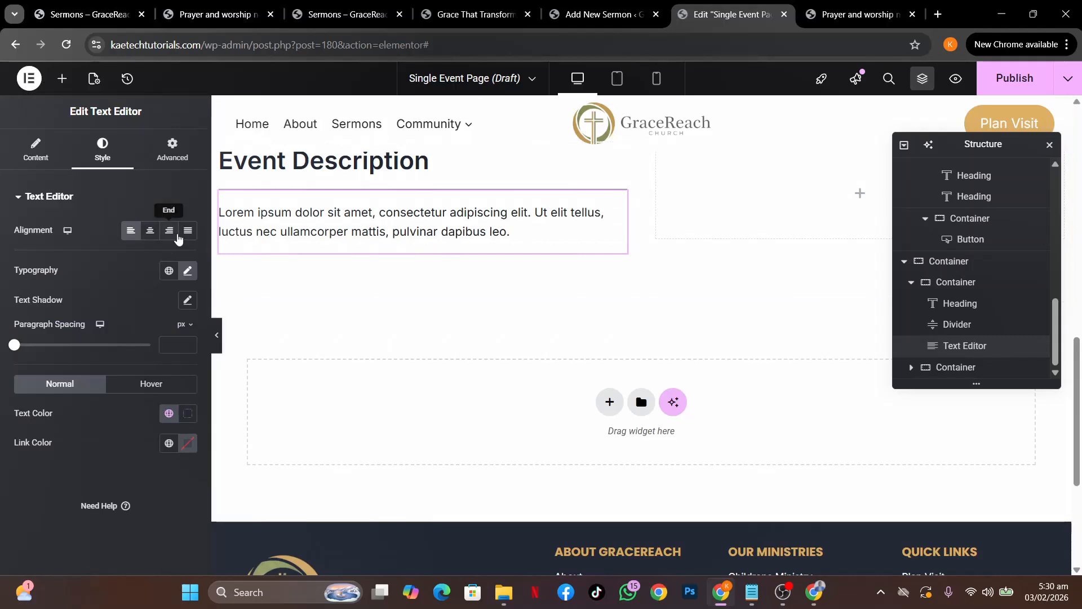
Try linking the Event Description text editor to an ACF Field dynamic tag, then remove the tag.
left_click(62, 161)
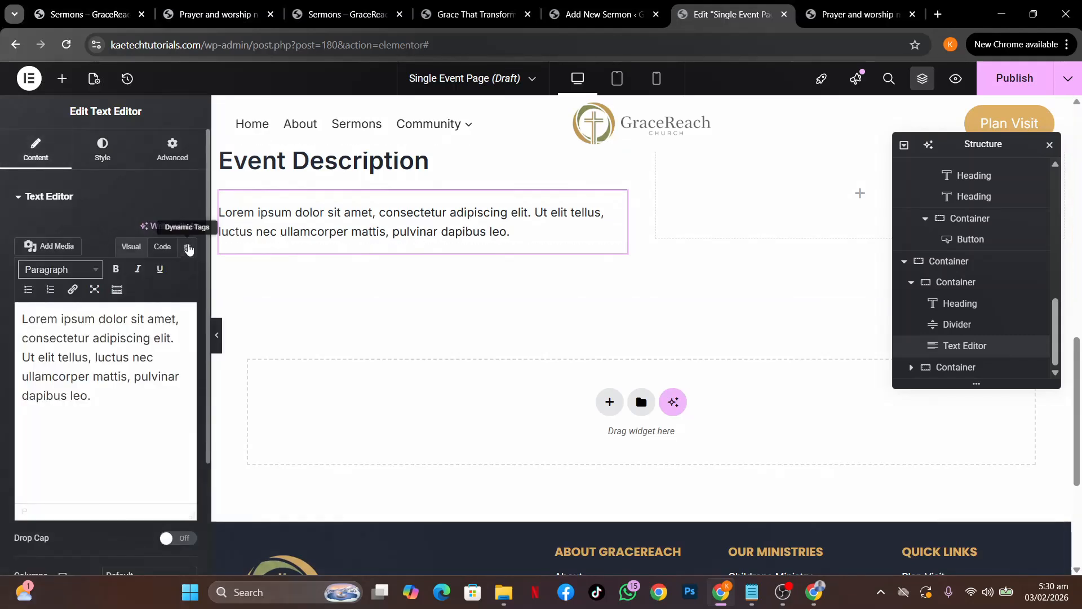
left_click(189, 248)
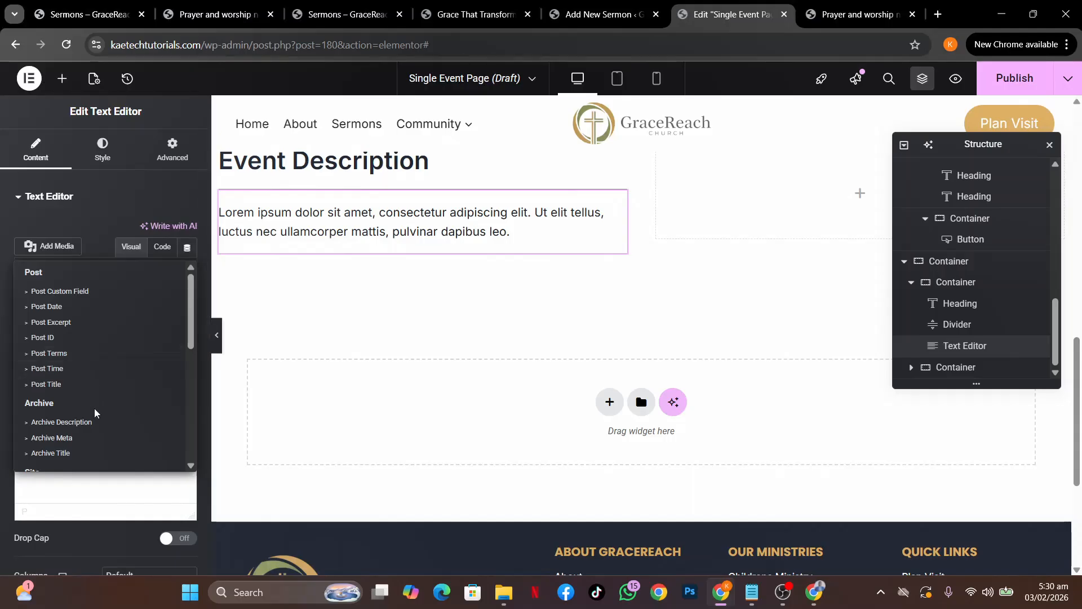
scroll(93, 413, "down", 5)
left_click(45, 460)
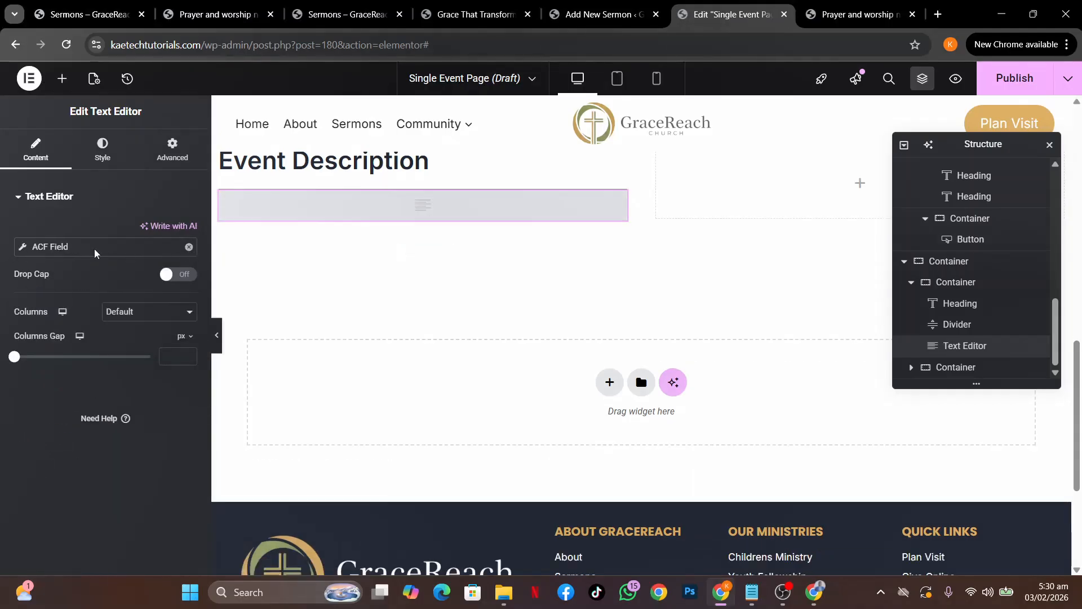
left_click(21, 252)
left_click(131, 311)
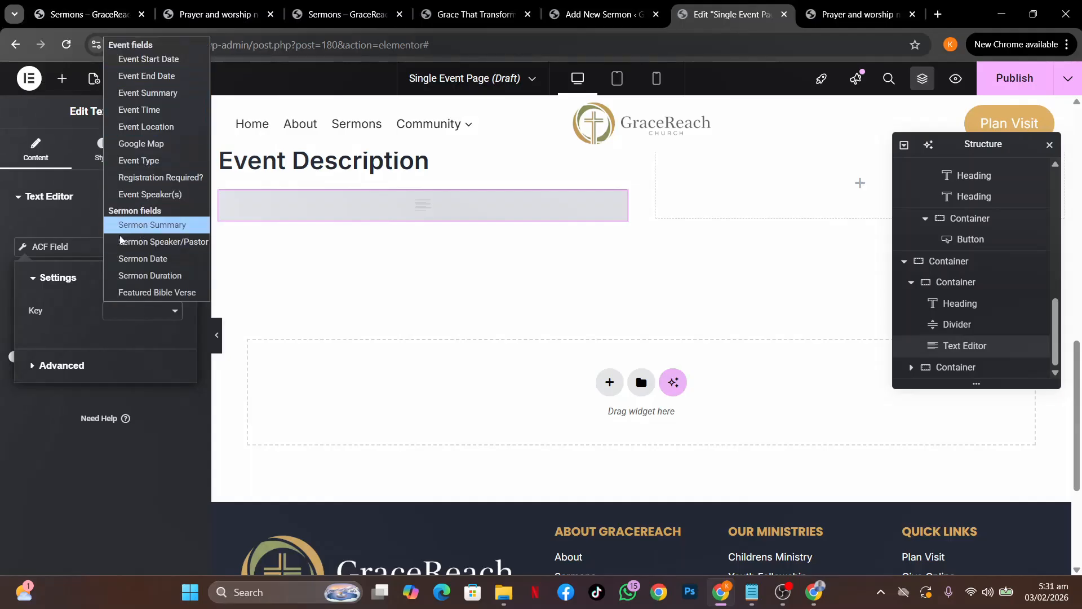
left_click(1, 270)
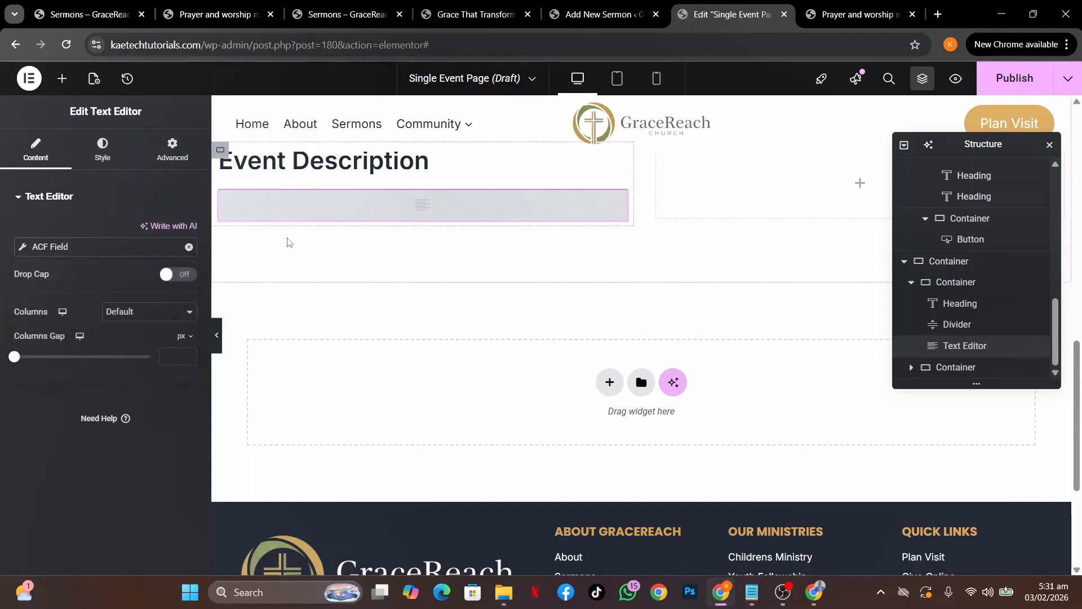
left_click(188, 248)
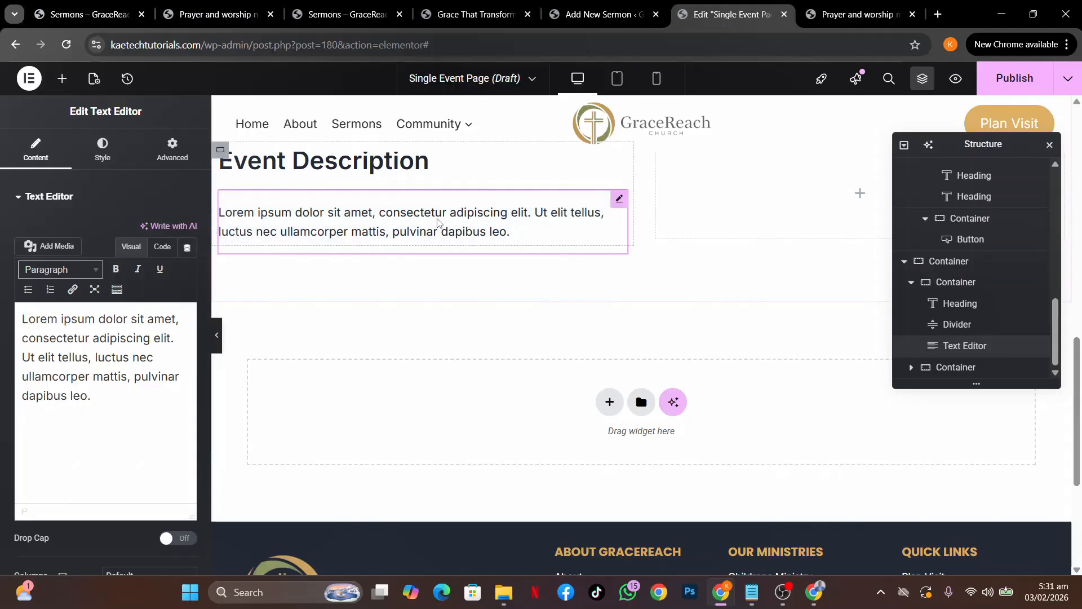
Add a Post Content widget in the Event Description column and delete the placeholder text editor above it.
left_click(62, 78)
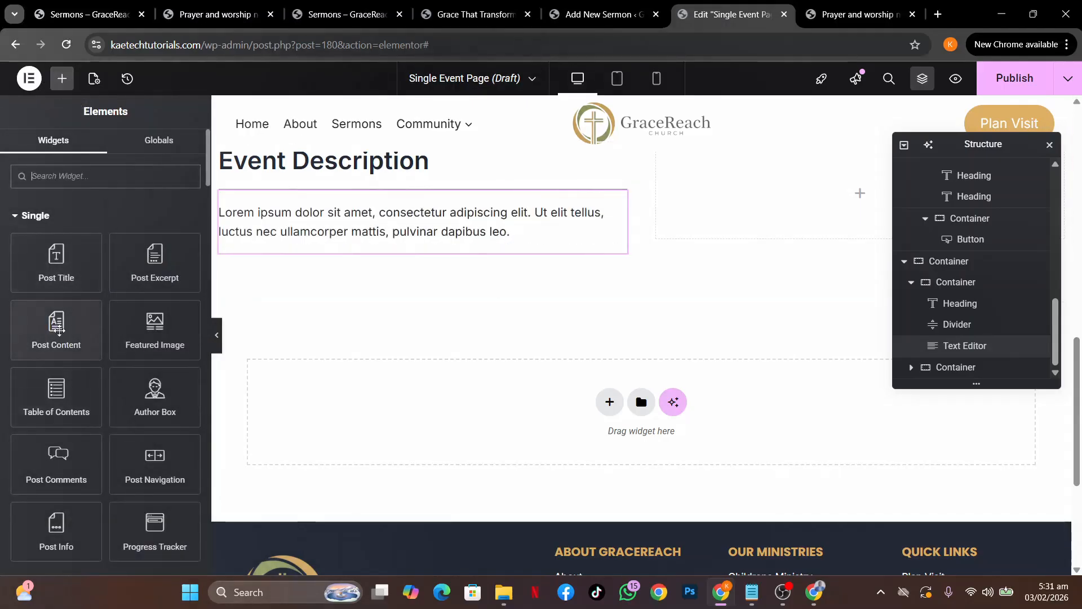
left_click_drag(57, 330, 305, 231)
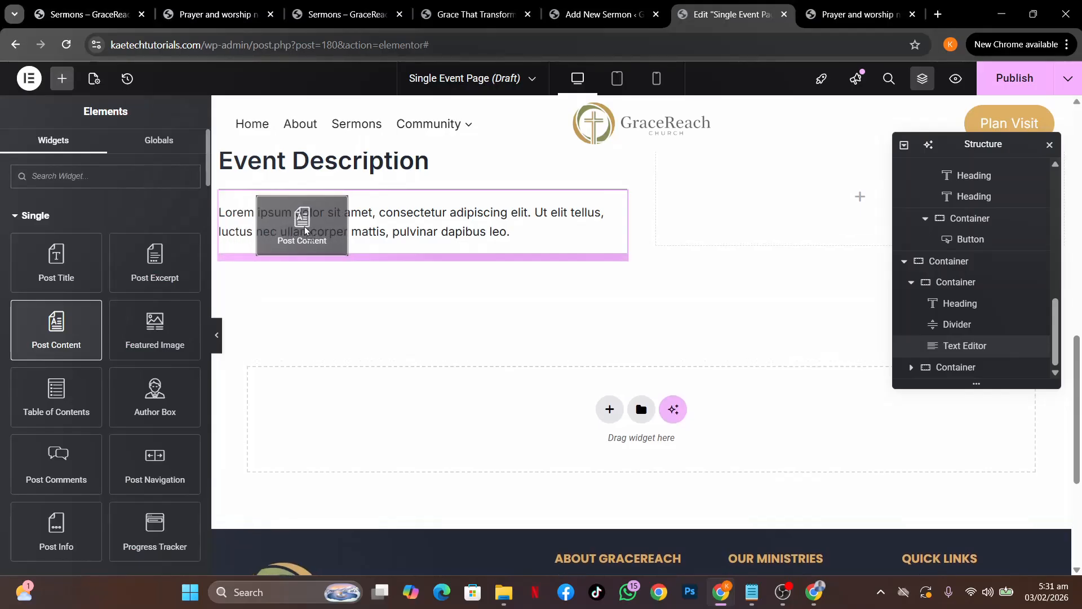
left_click_drag(305, 231, 295, 292)
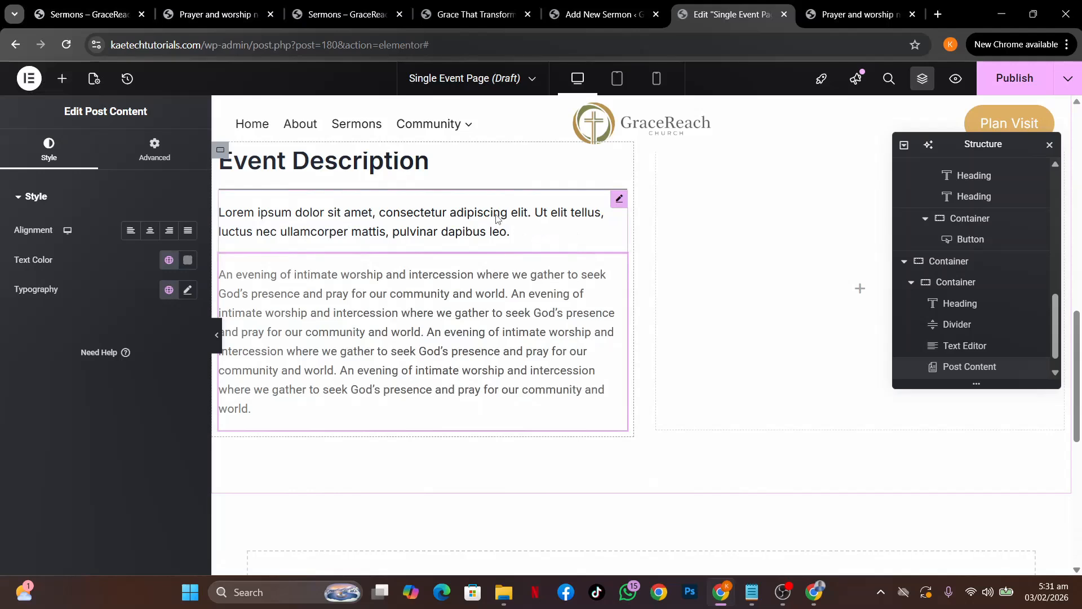
right_click(497, 216)
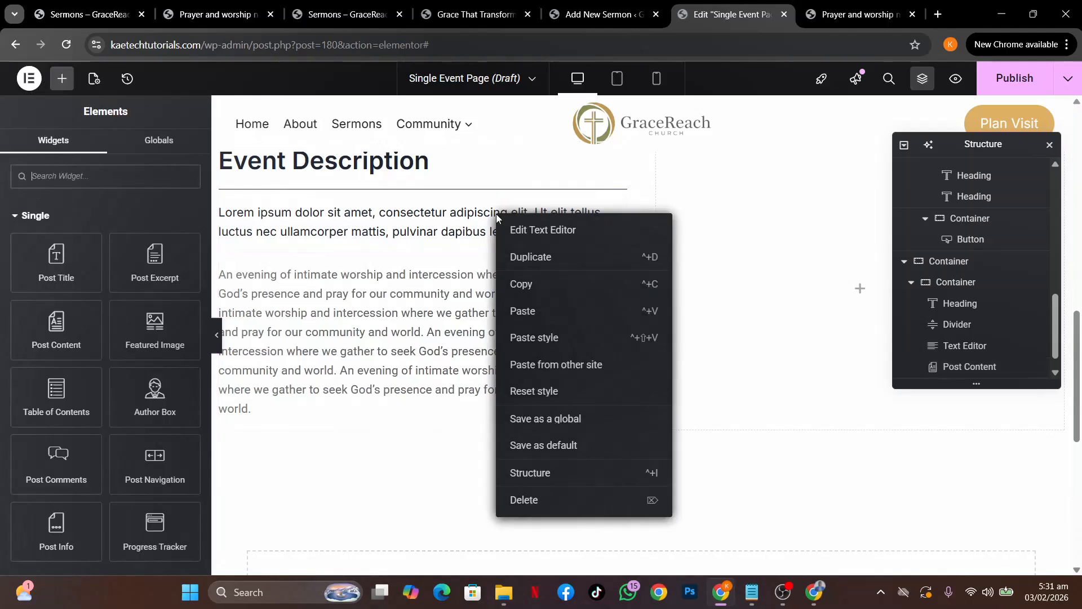
left_click(533, 501)
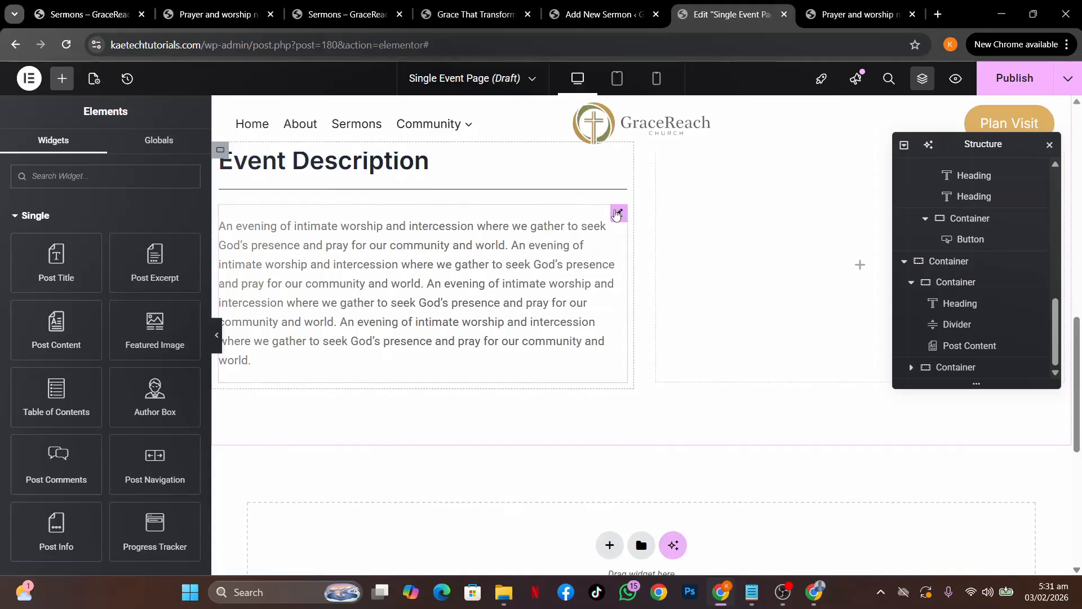
Set the Post Content widget's text color to the global color Strongest text.
left_click(618, 213)
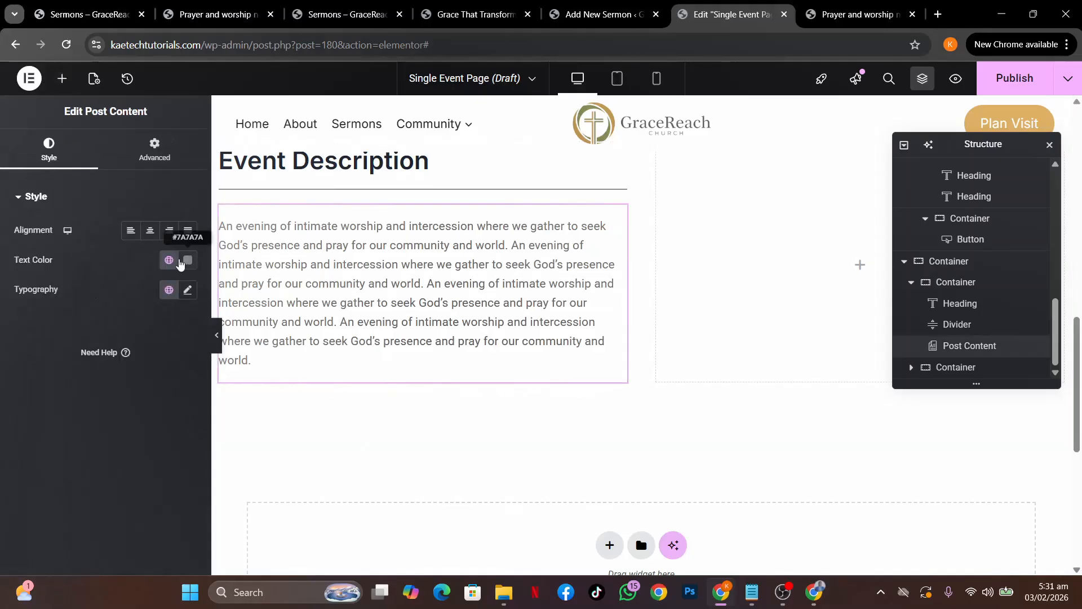
left_click(179, 263)
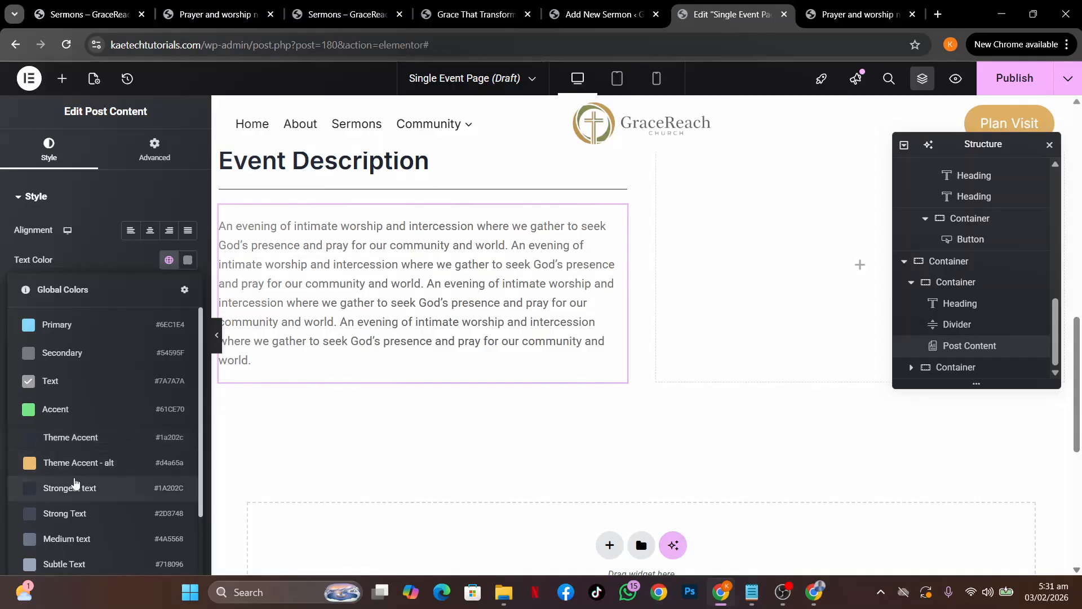
left_click(76, 487)
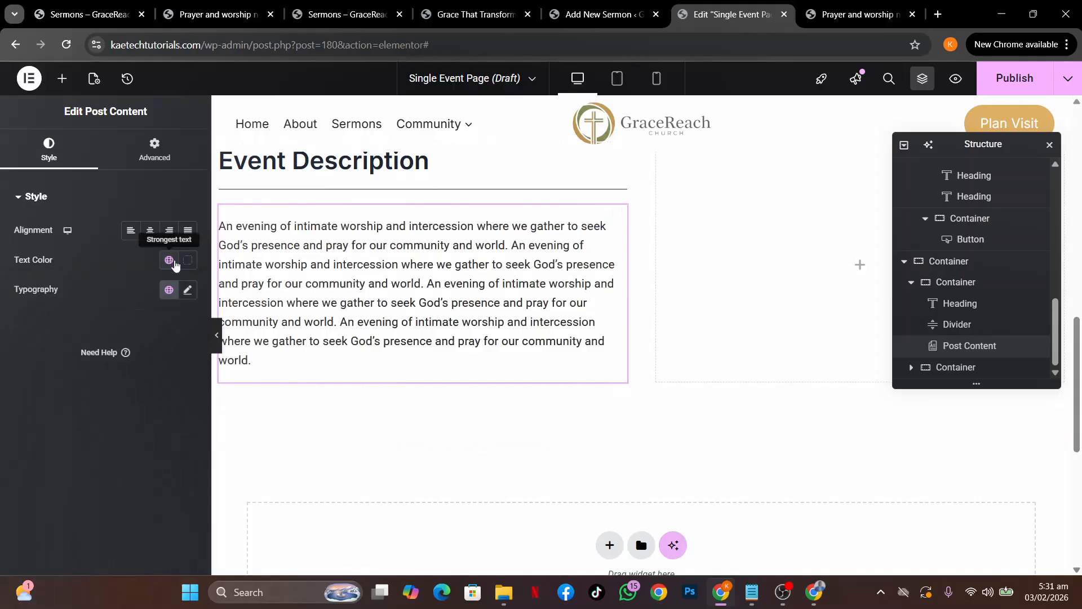
Set the Post Content widget's typography to the Inter font family with a size of 17 px.
left_click(188, 290)
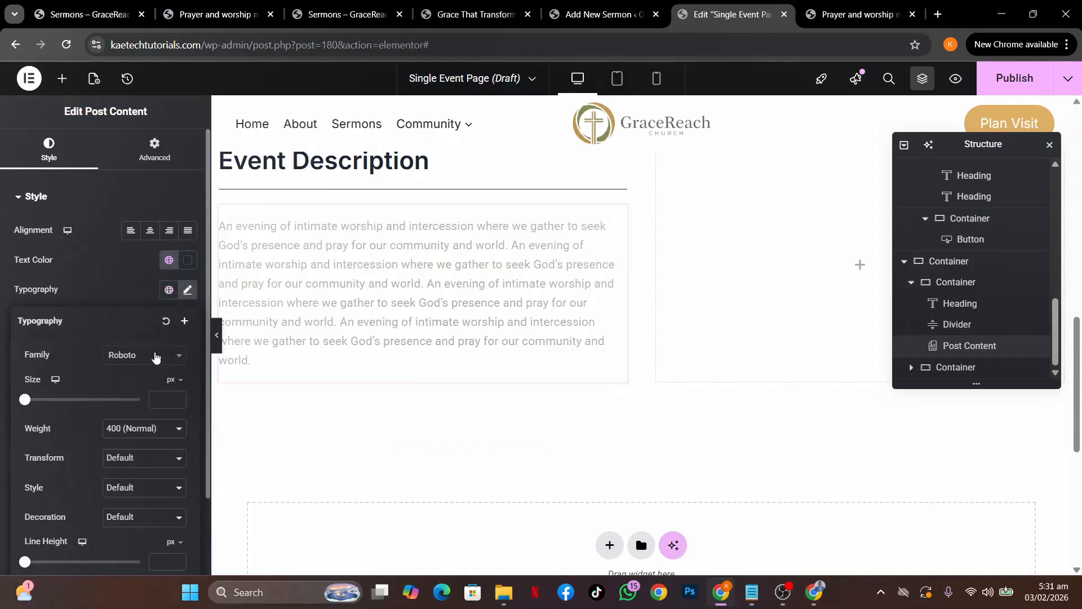
left_click(156, 355)
type("inter")
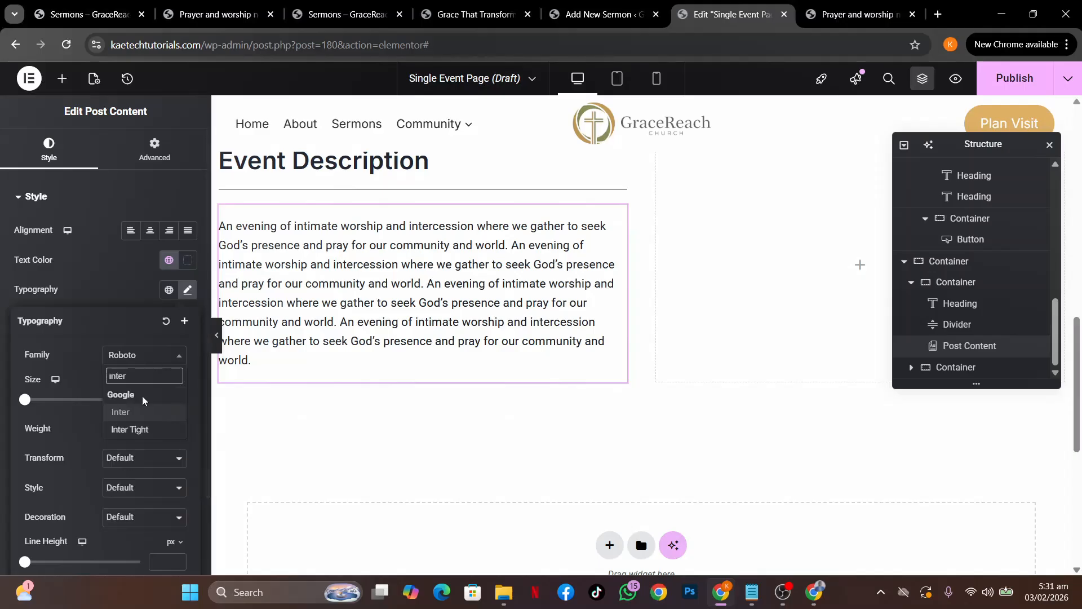
left_click(141, 412)
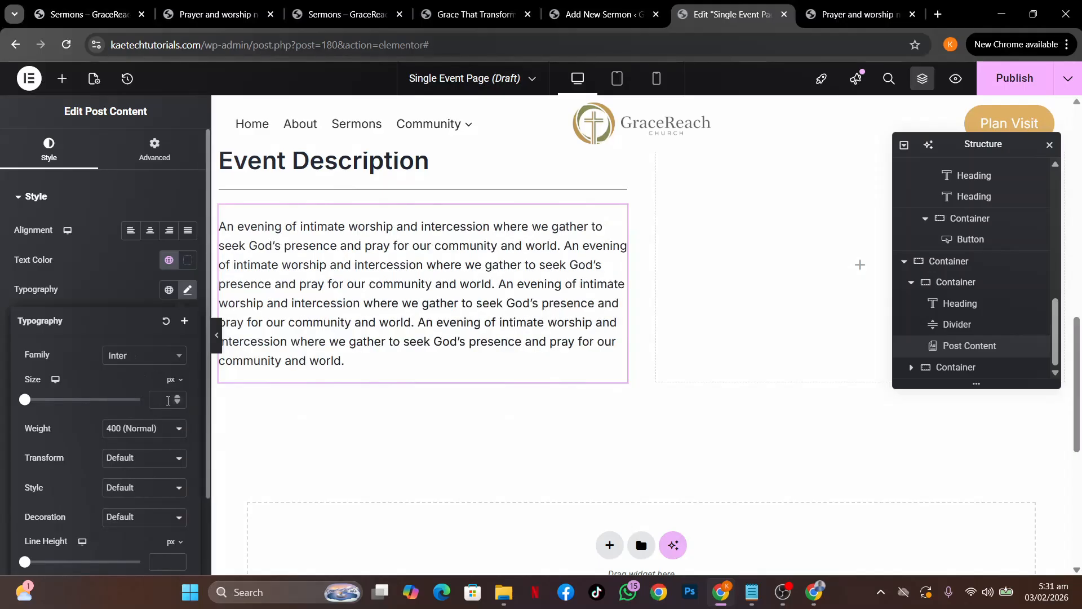
type("18")
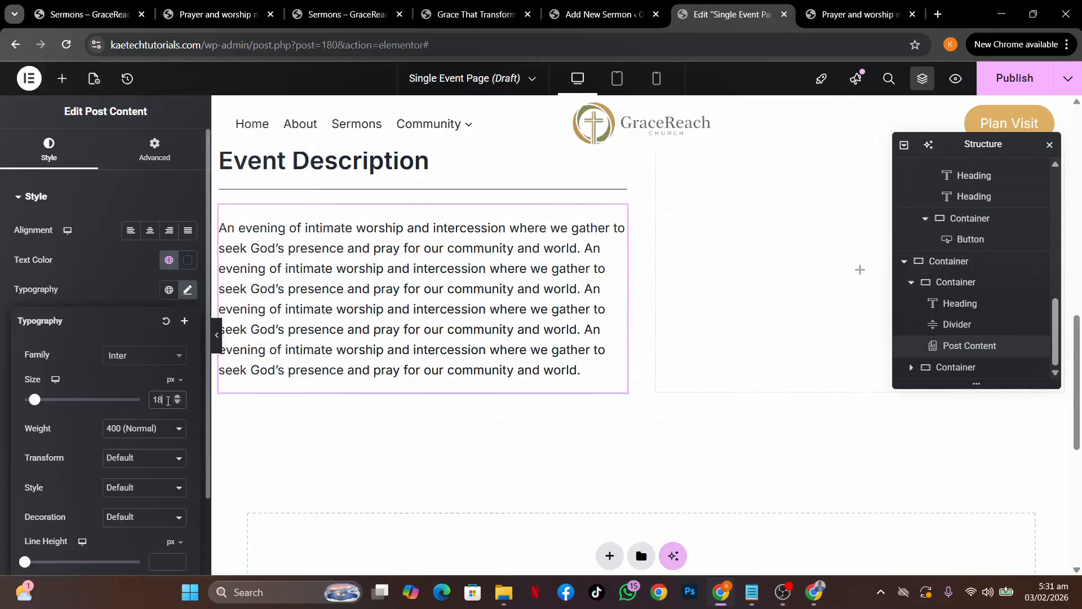
key("Down")
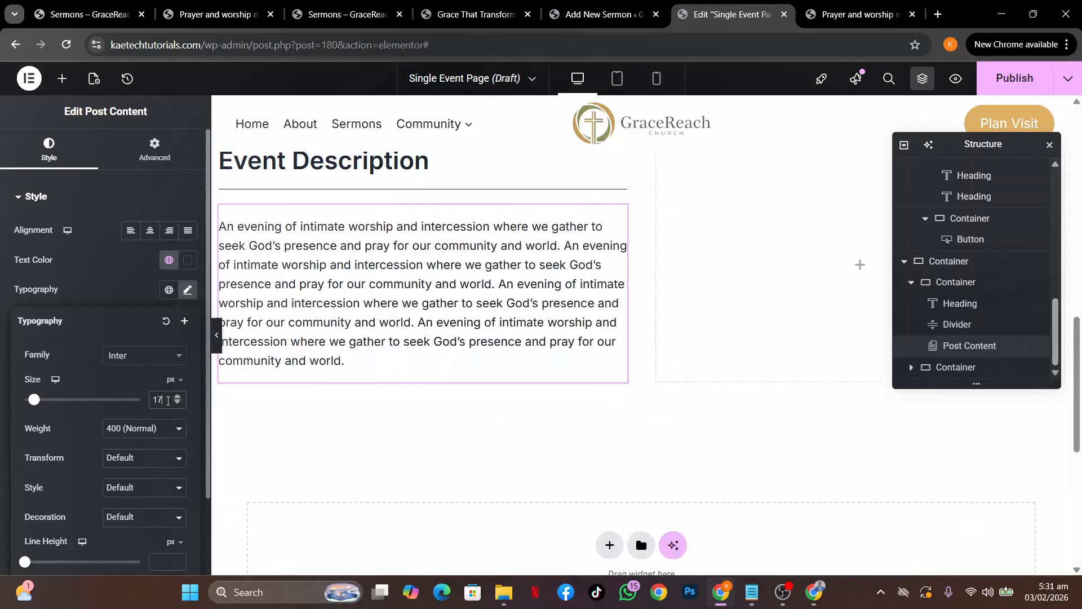
scroll(484, 255, "up", 5)
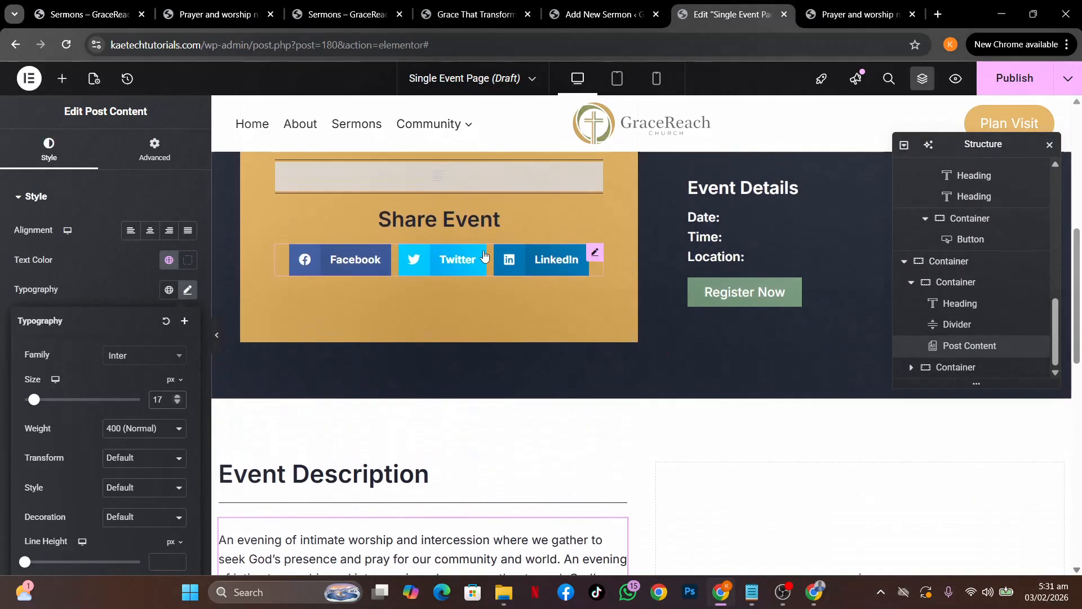
scroll(484, 256, "down", 3)
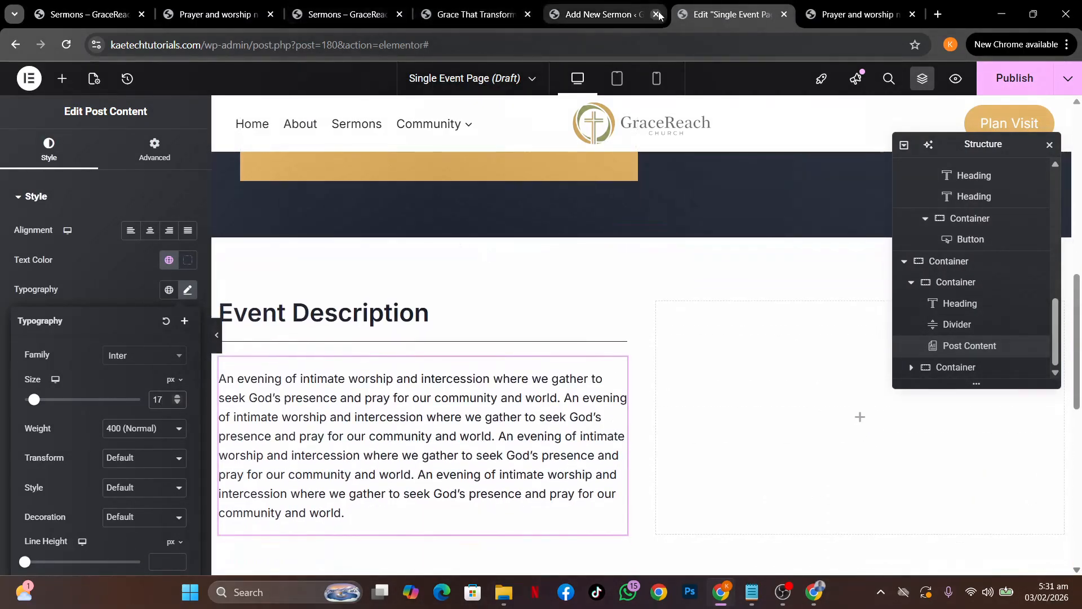
Copy the heading text "Event Speaker(s)" from the reference Prayer and worship night event page.
left_click(203, 18)
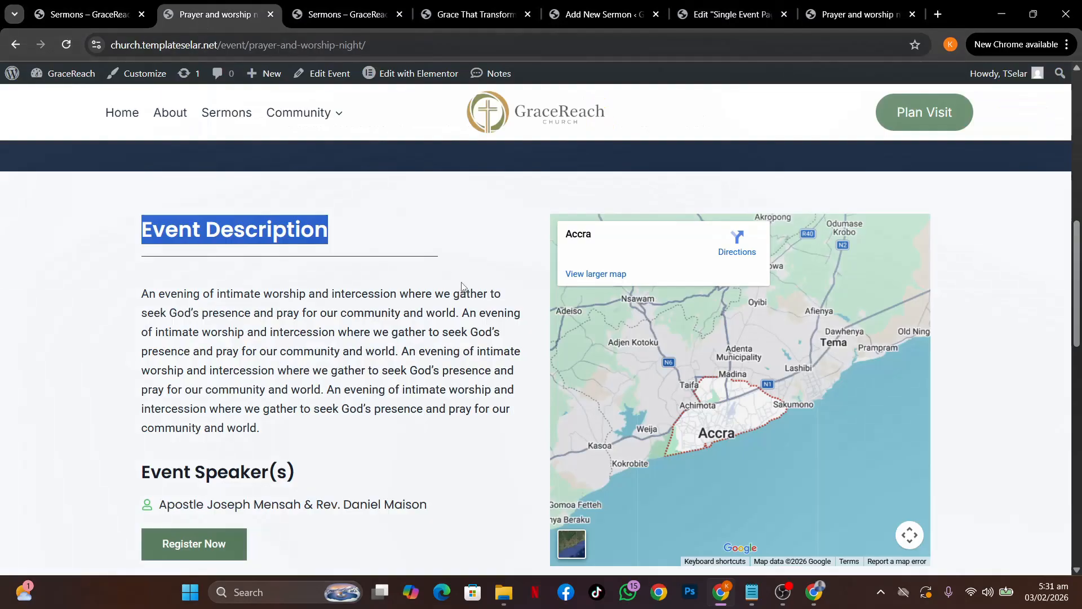
scroll(483, 344, "down", 4)
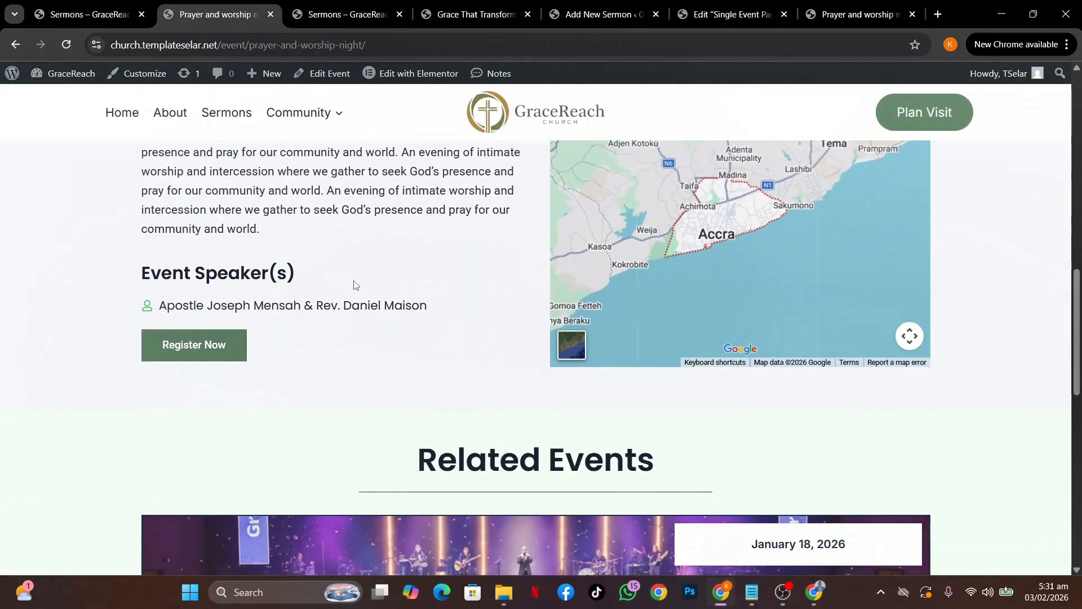
scroll(355, 285, "up", 4)
scroll(355, 281, "down", 2)
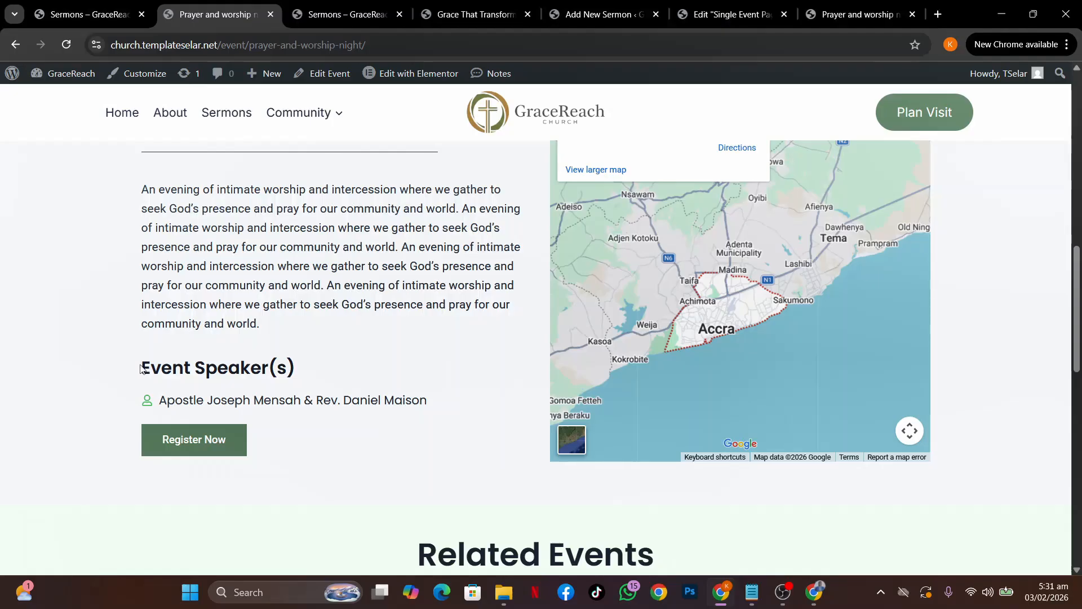
left_click_drag(141, 370, 317, 374)
key("ctrl+c")
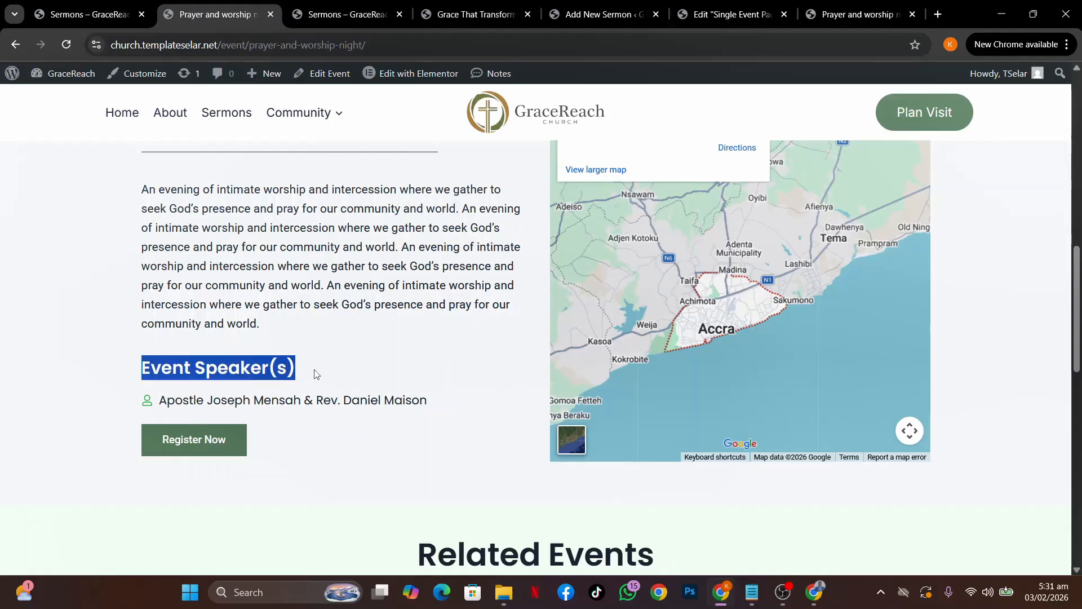
Place a duplicate of the Event Description heading below the post content in the template and change its text to "Event Speaker(s)".
left_click(692, 13)
scroll(564, 330, "down", 1)
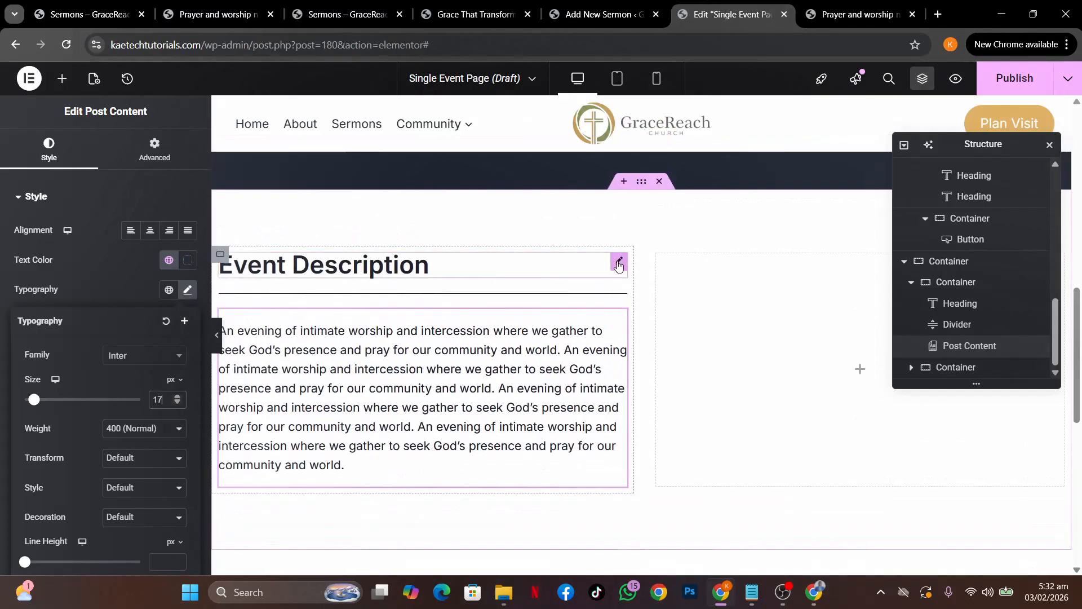
right_click(617, 261)
left_click(784, 304)
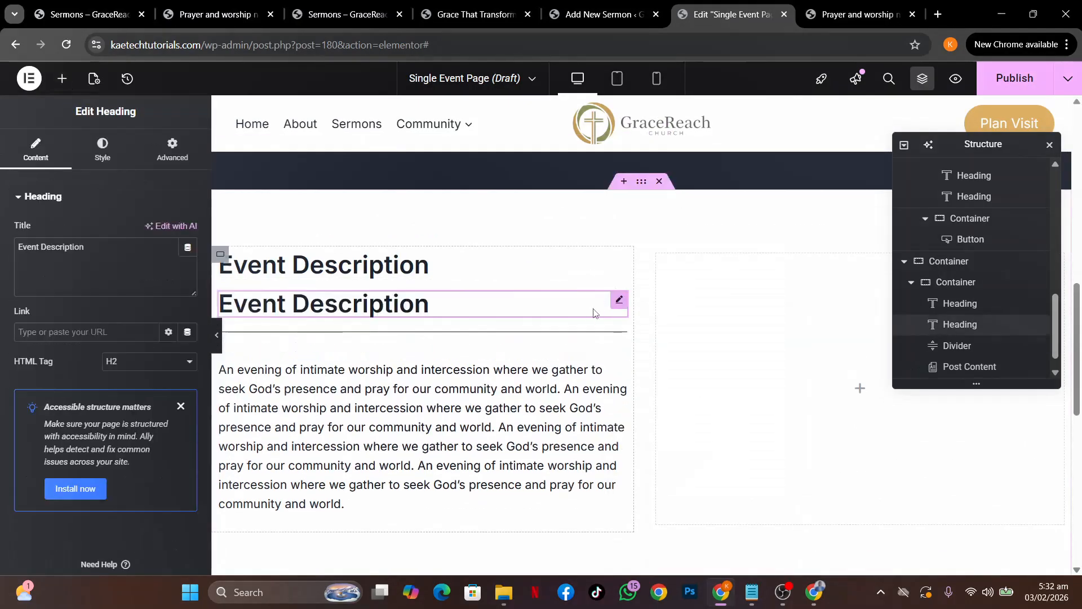
left_click_drag(618, 306, 354, 506)
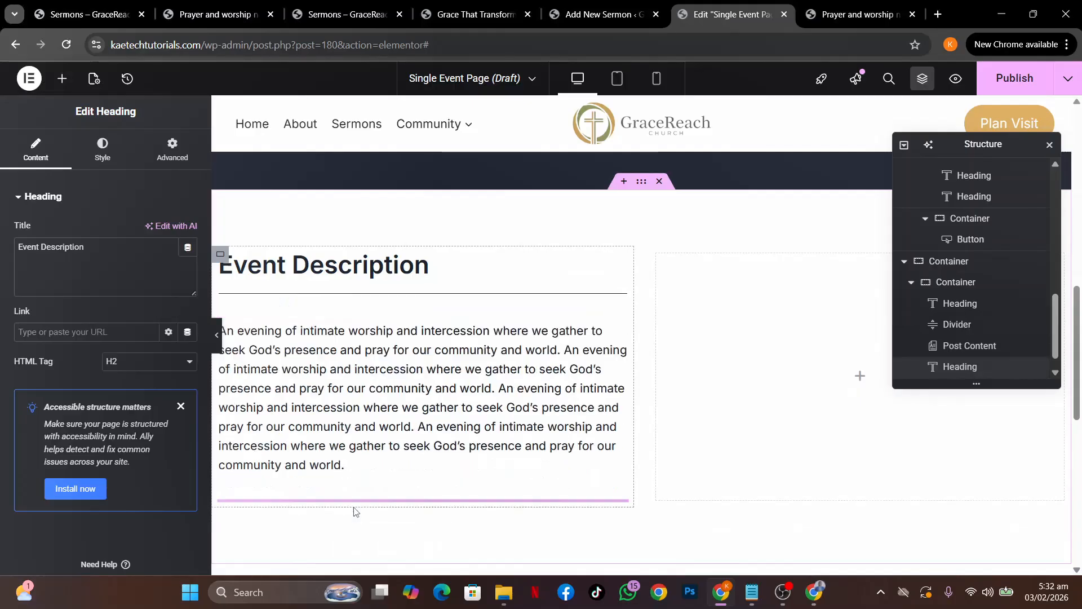
scroll(354, 511, "down", 2)
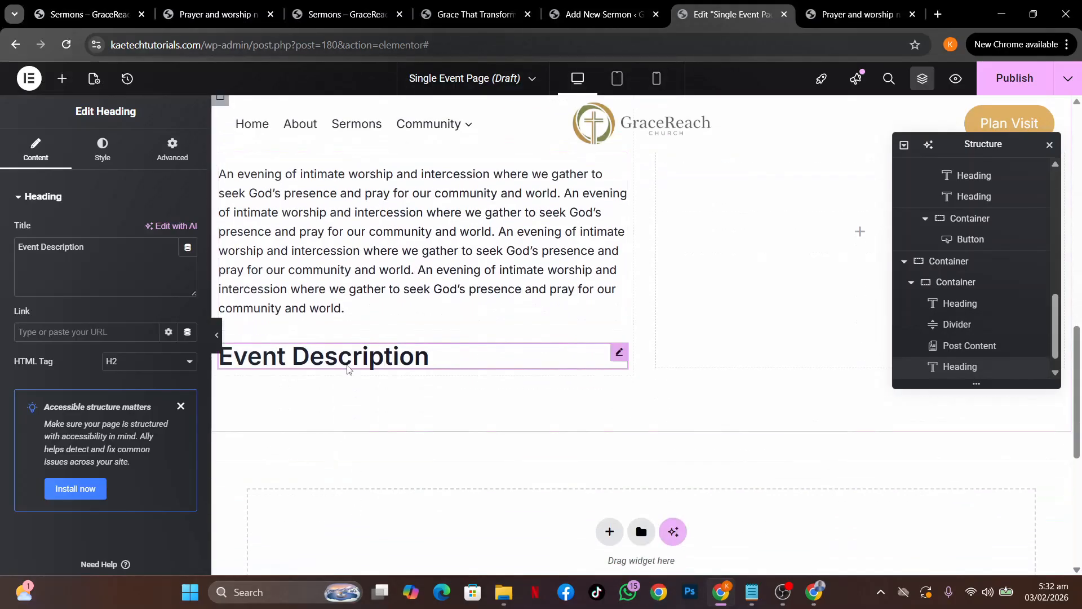
left_click_drag(97, 253, 2, 205)
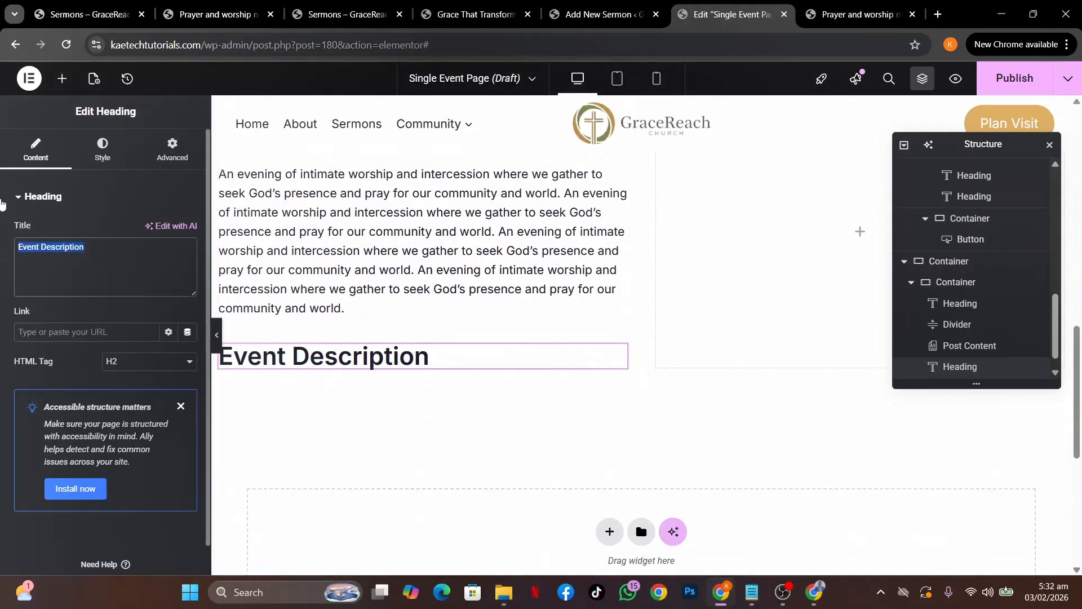
key("ctrl+v")
Set the Event Speaker(s) heading's font size to 25 px.
left_click(102, 148)
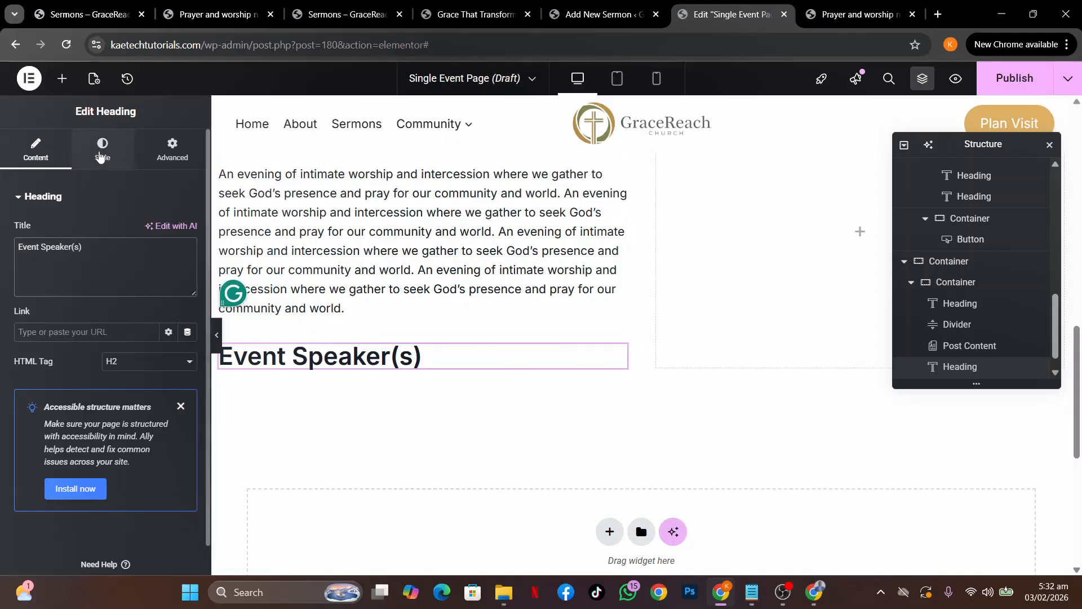
left_click(187, 271)
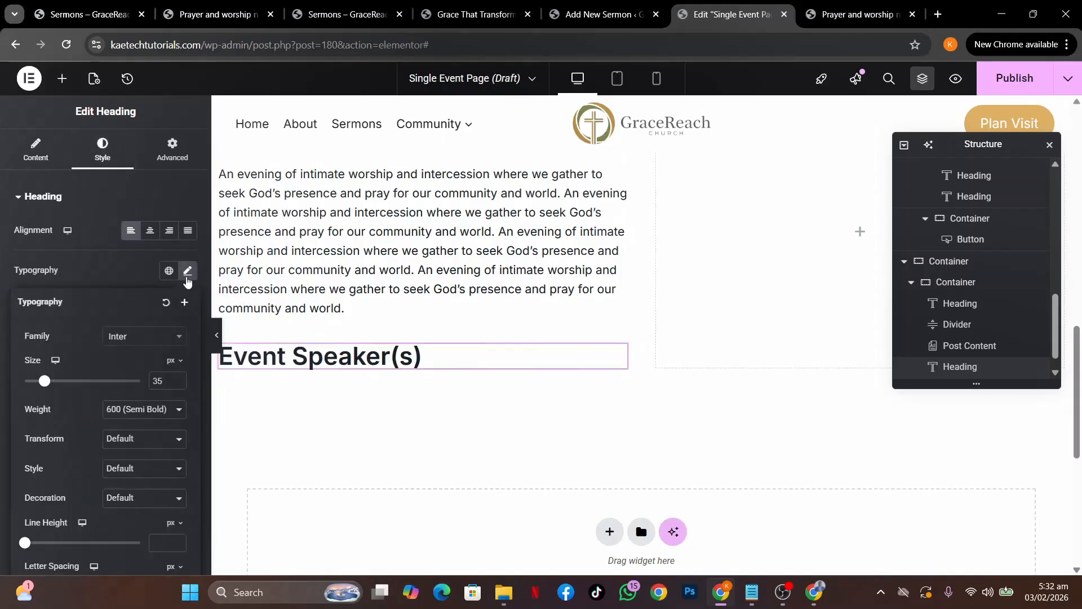
left_click(177, 385)
left_click(177, 385)
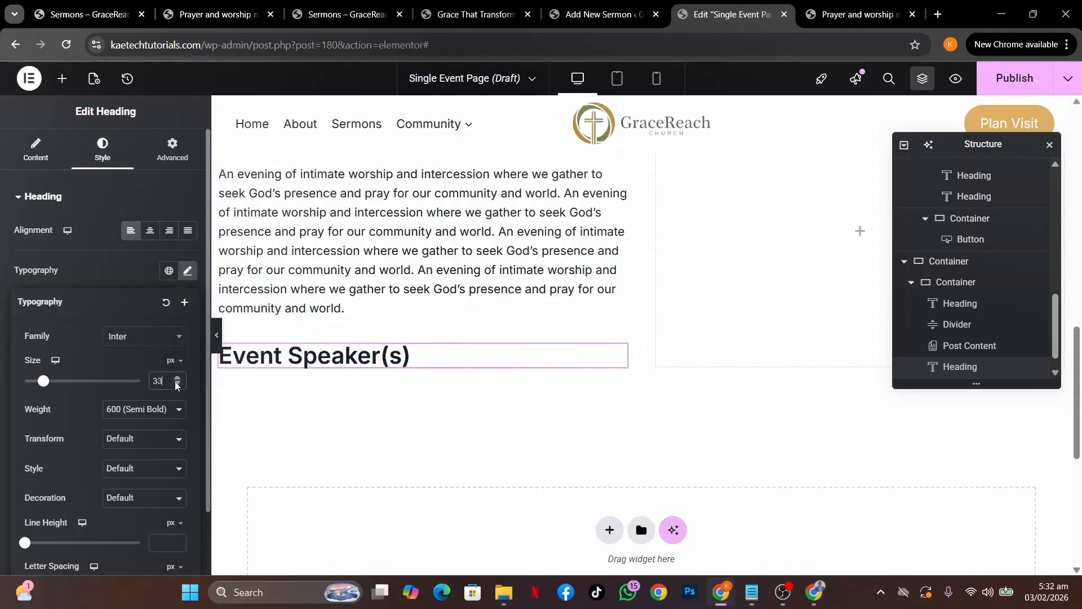
left_click(177, 386)
left_click(177, 385)
left_click(177, 385)
left_click(177, 385)
left_click(177, 385)
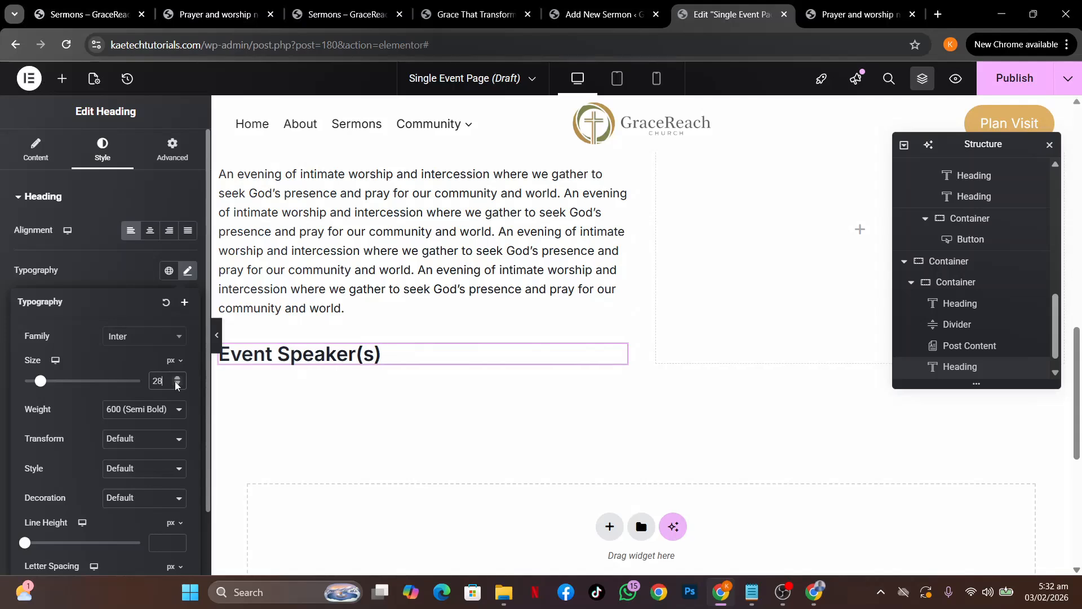
left_click(177, 385)
left_click(177, 385)
left_click(177, 385)
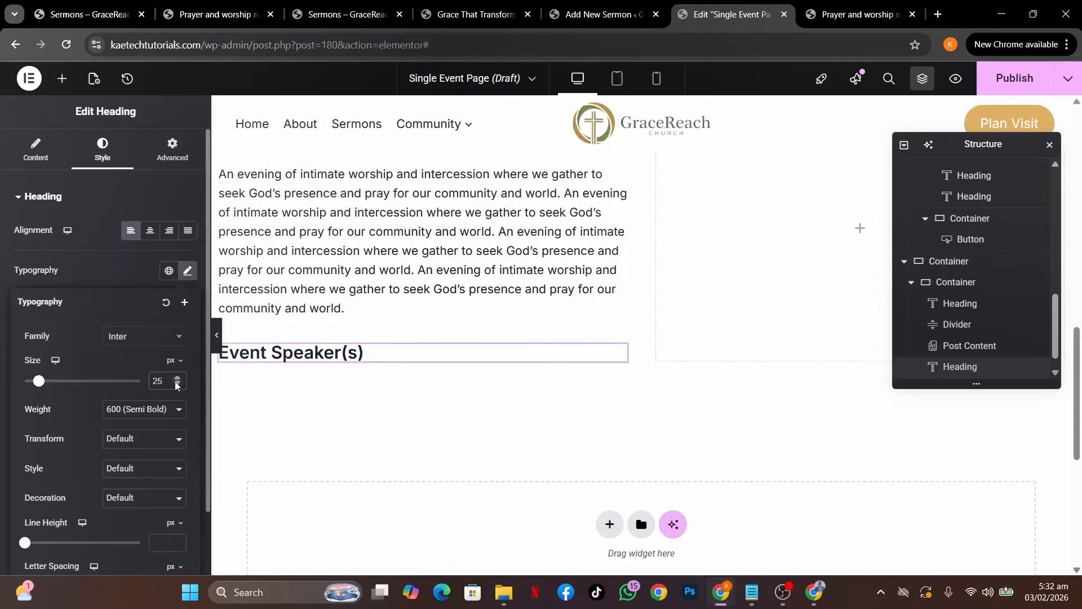
left_click(102, 275)
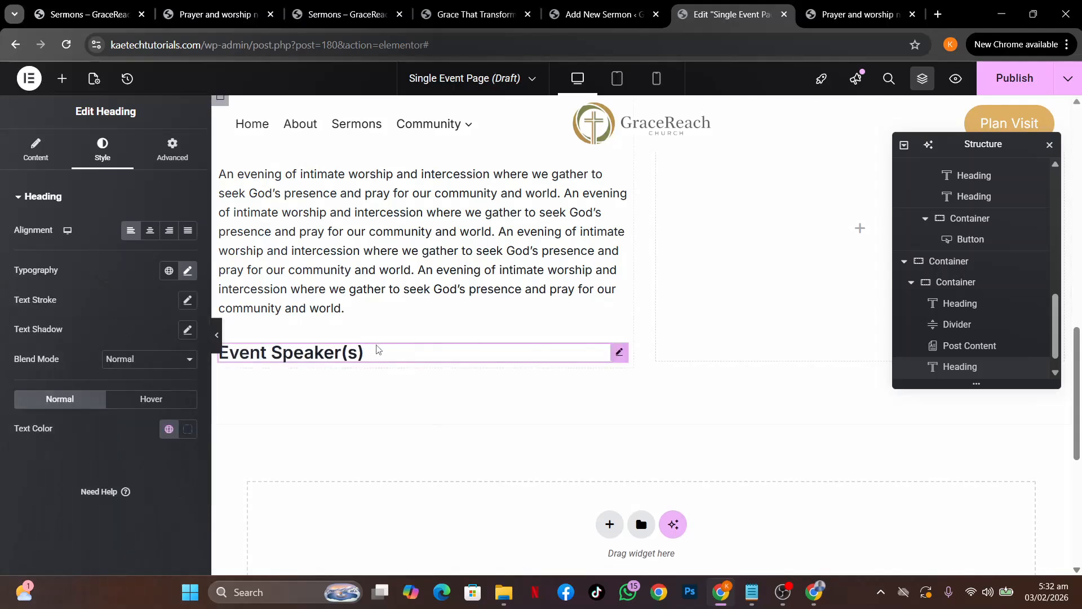
Check the speaker row on the reference page, then add an Icon Box below the Event Speaker(s) heading with its description emptied.
left_click(209, 14)
left_click(158, 414)
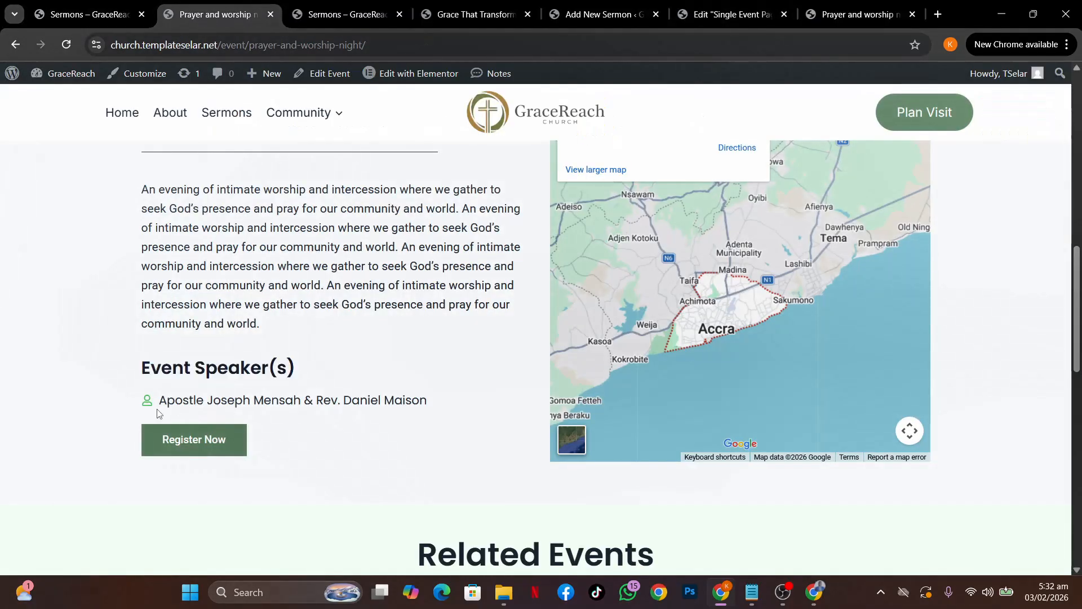
left_click(705, 18)
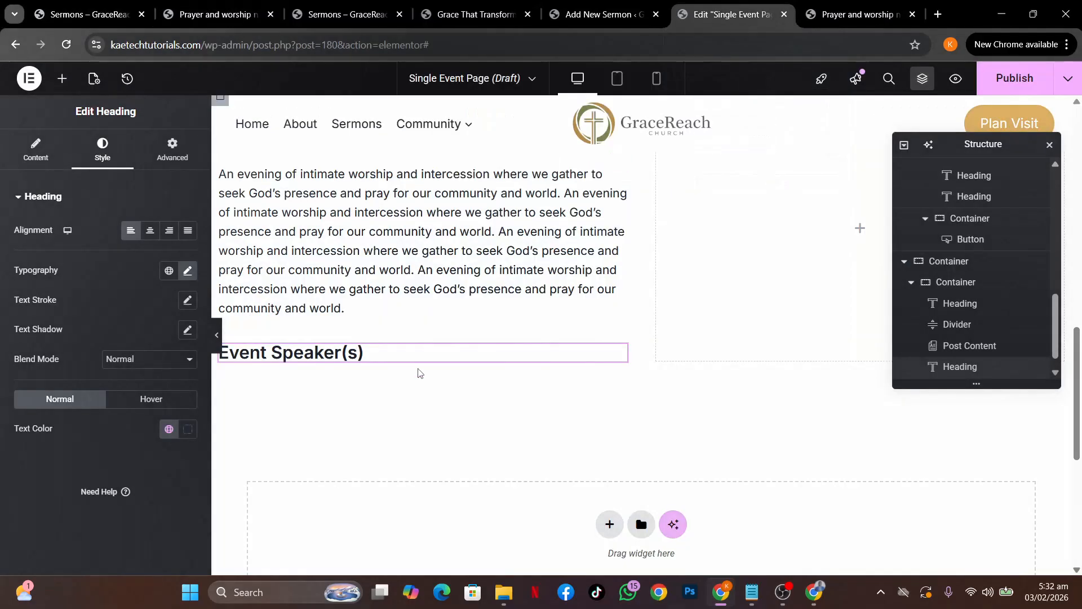
left_click(62, 78)
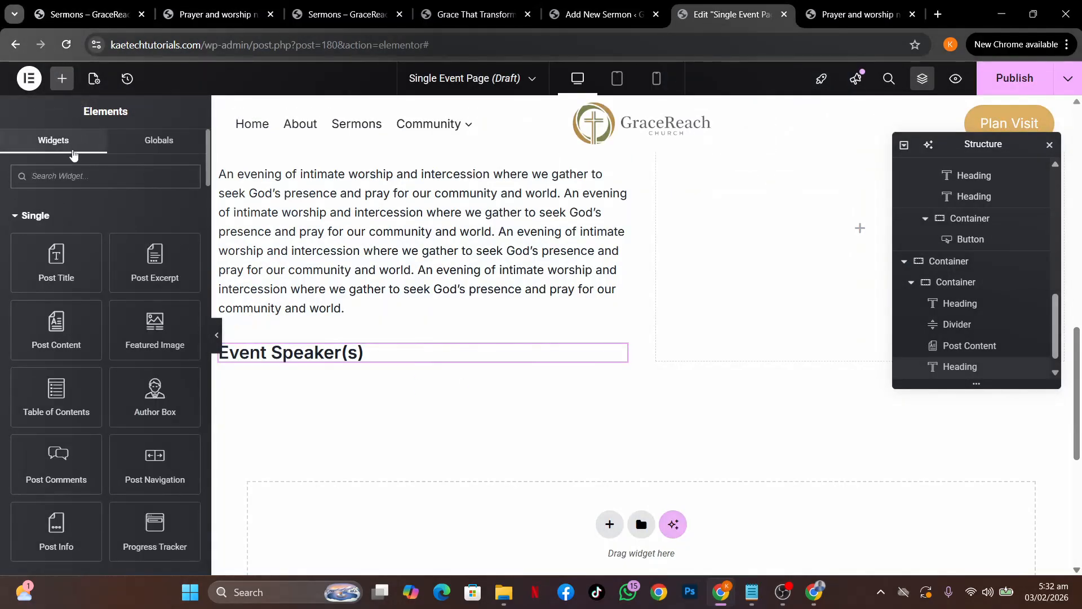
type("icon")
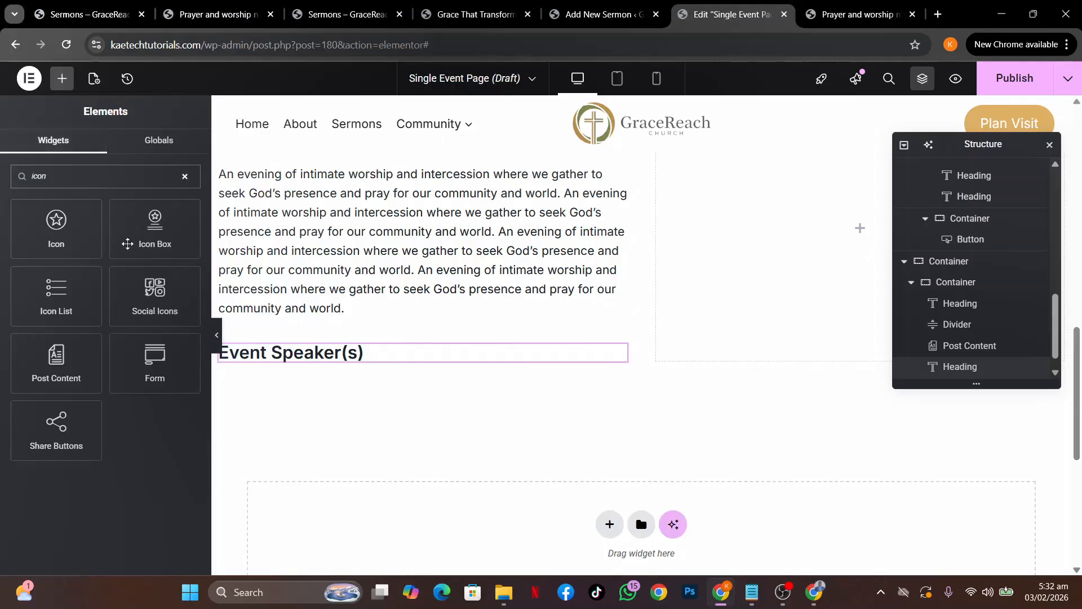
left_click_drag(163, 230, 288, 363)
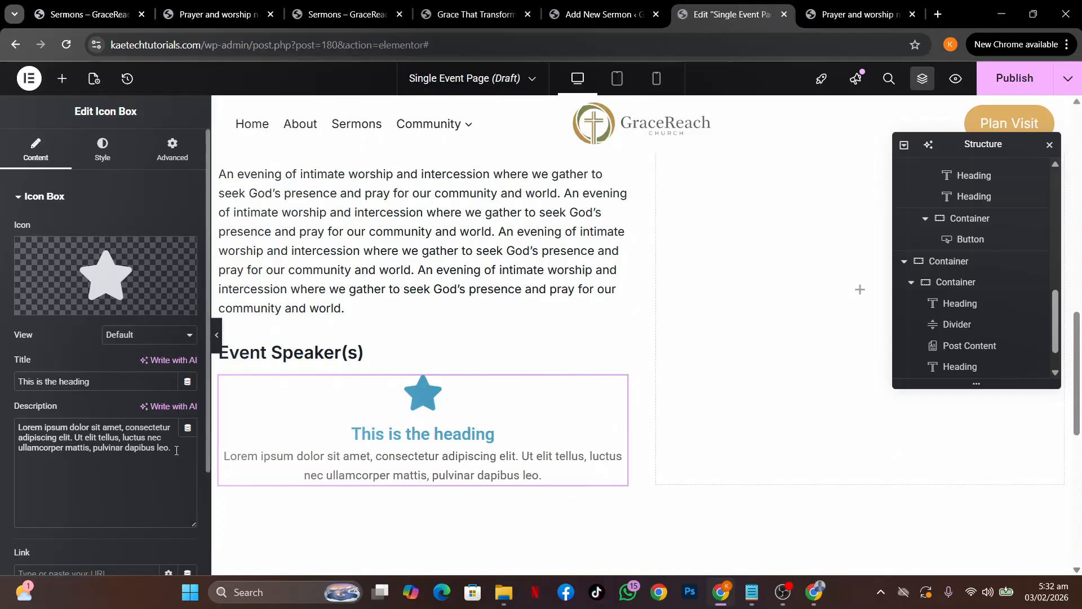
left_click_drag(172, 448, 2, 390)
key("BackSpace")
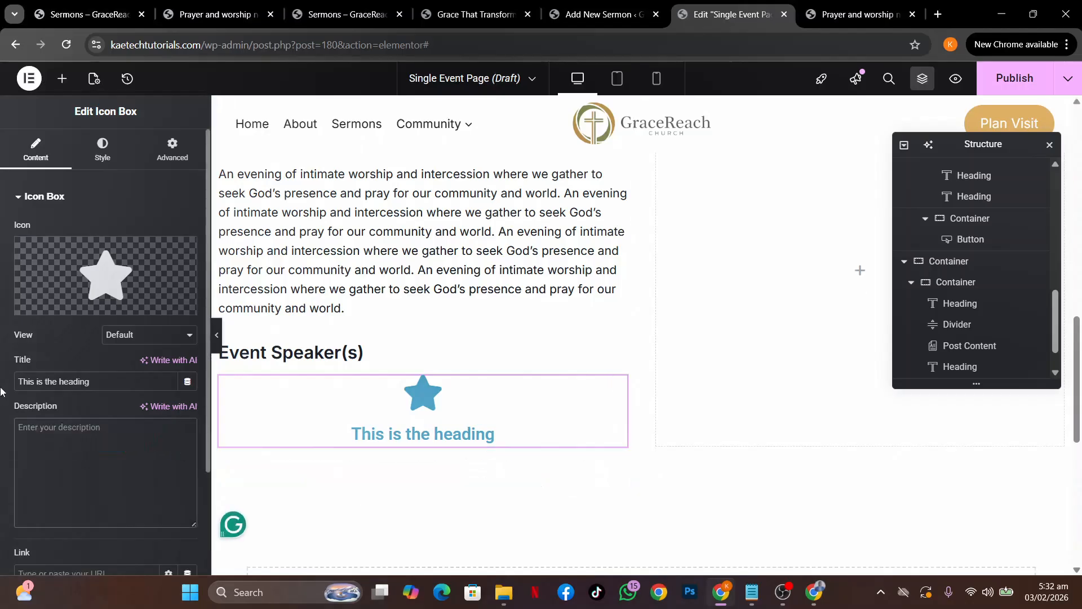
Link the Icon Box title to an ACF Field dynamic tag with the key Event Speaker(s).
left_click(186, 383)
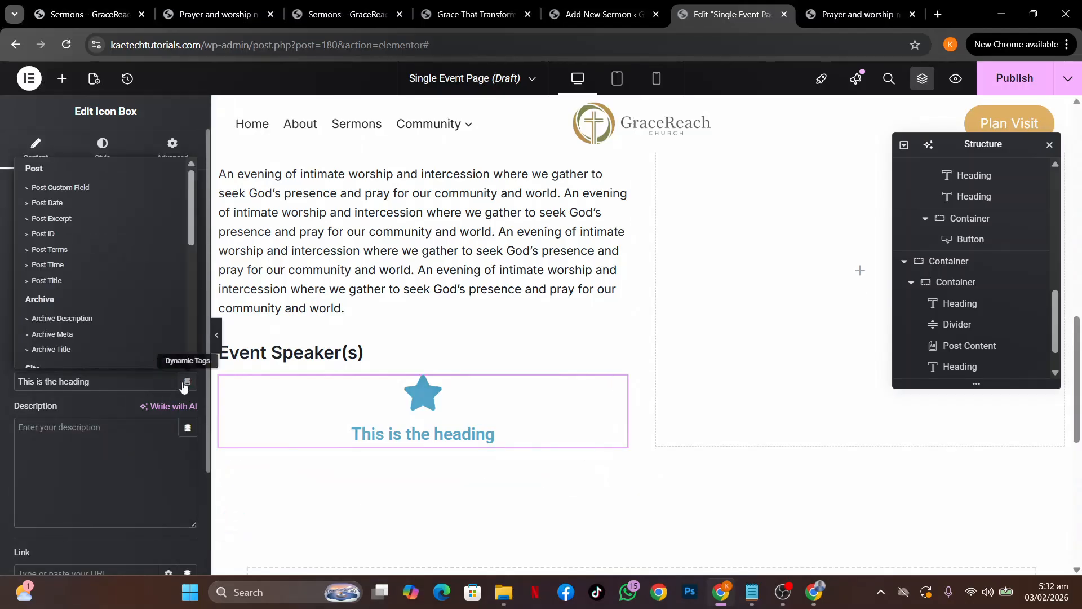
scroll(113, 333, "down", 5)
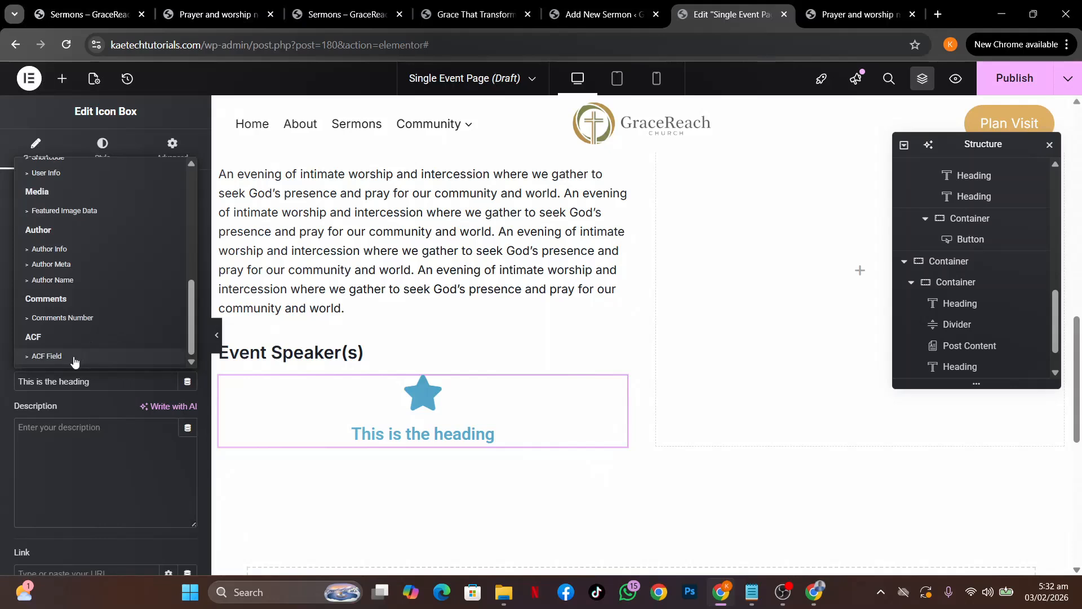
left_click(74, 358)
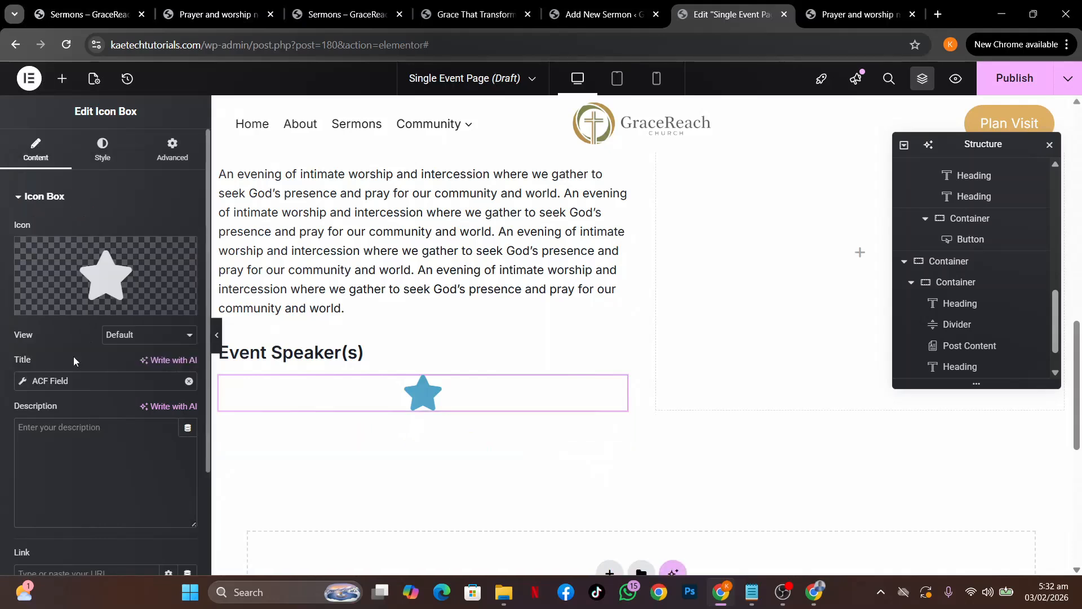
left_click(22, 384)
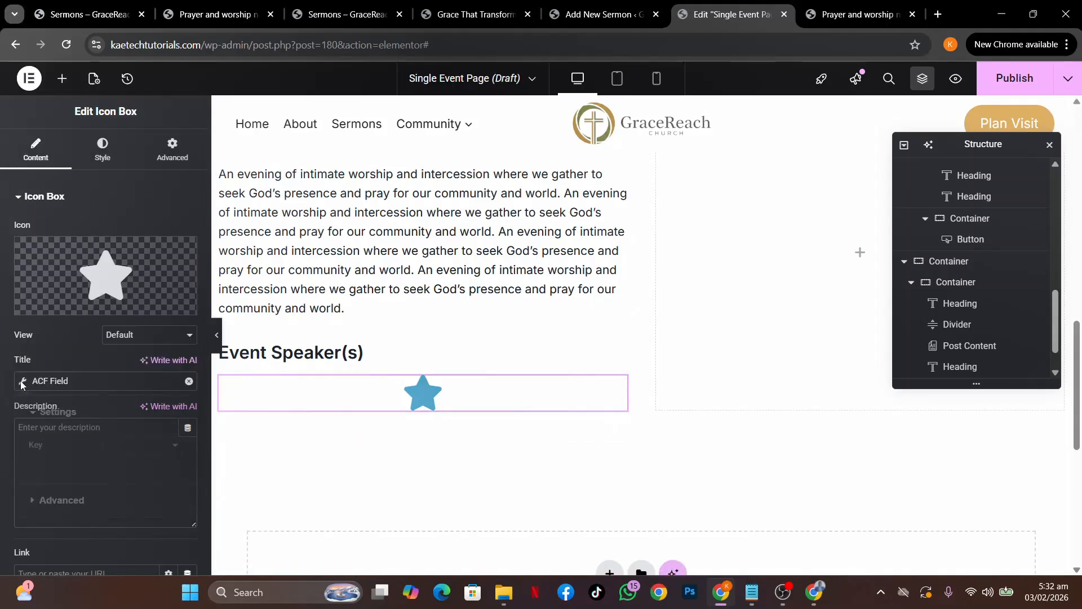
left_click(133, 447)
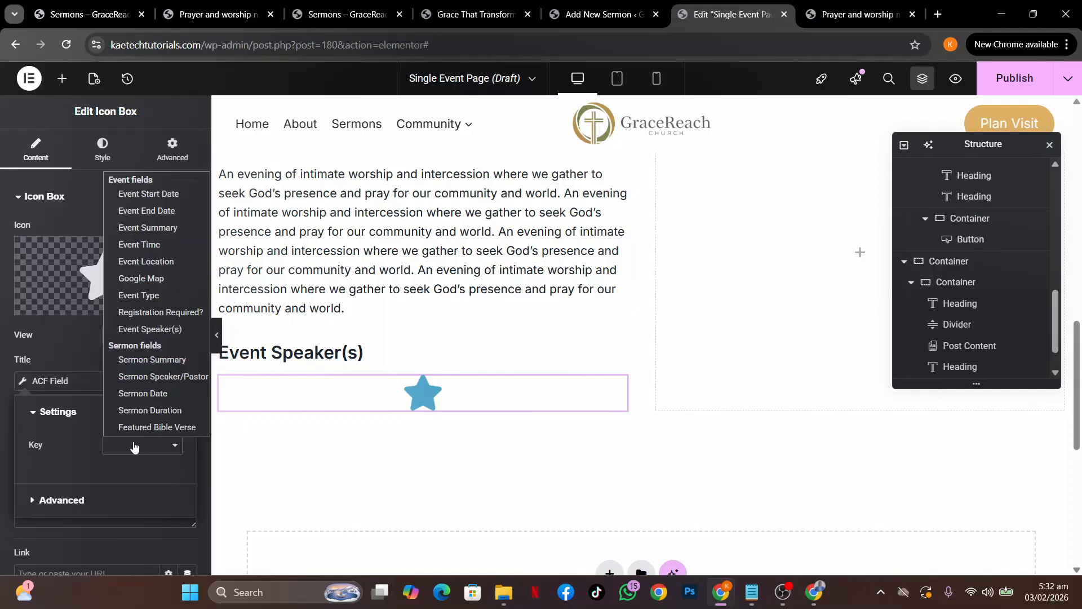
left_click(149, 329)
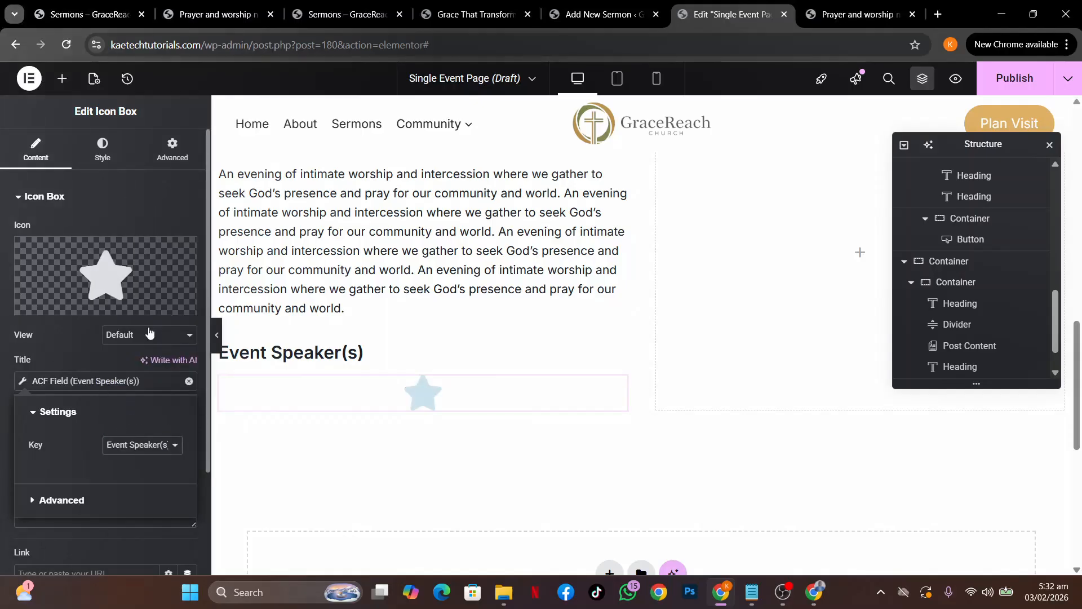
left_click(2, 414)
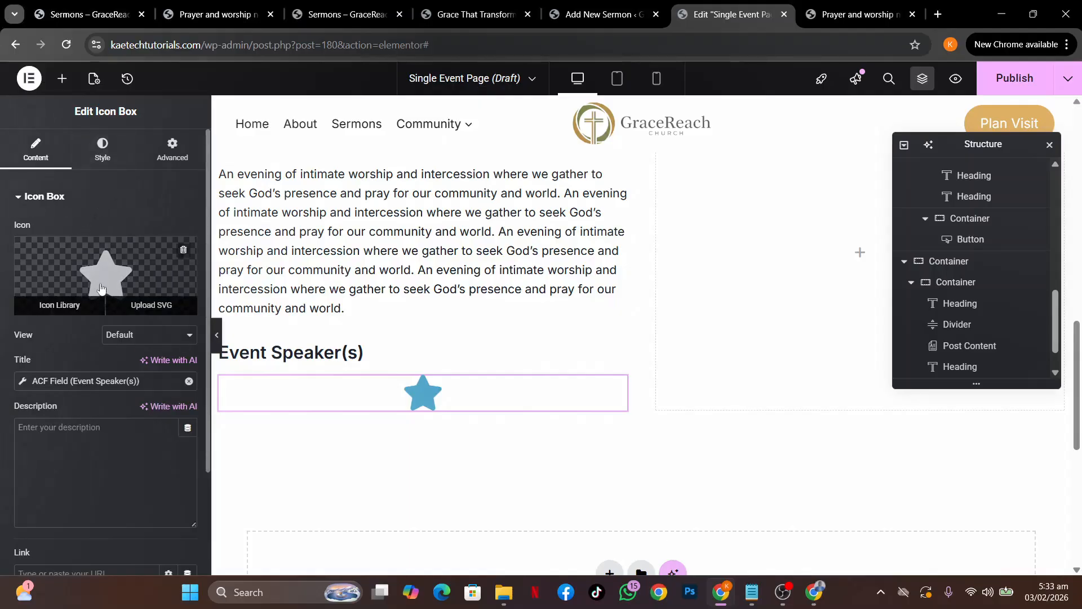
Replace the Icon Box's star with the outlined User icon from the icon library.
left_click(101, 288)
left_click(571, 130)
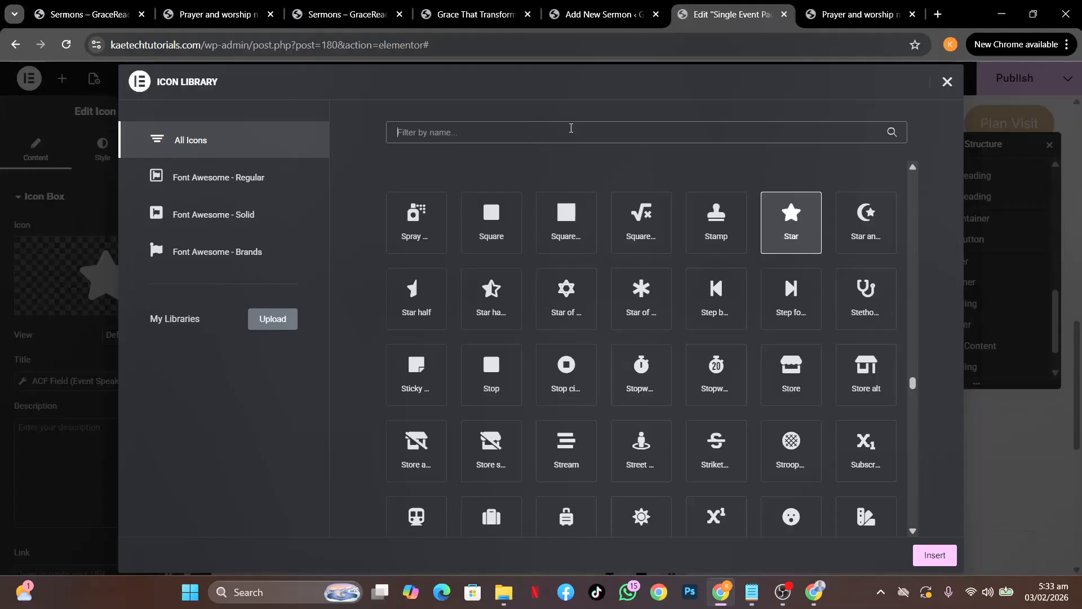
type("user")
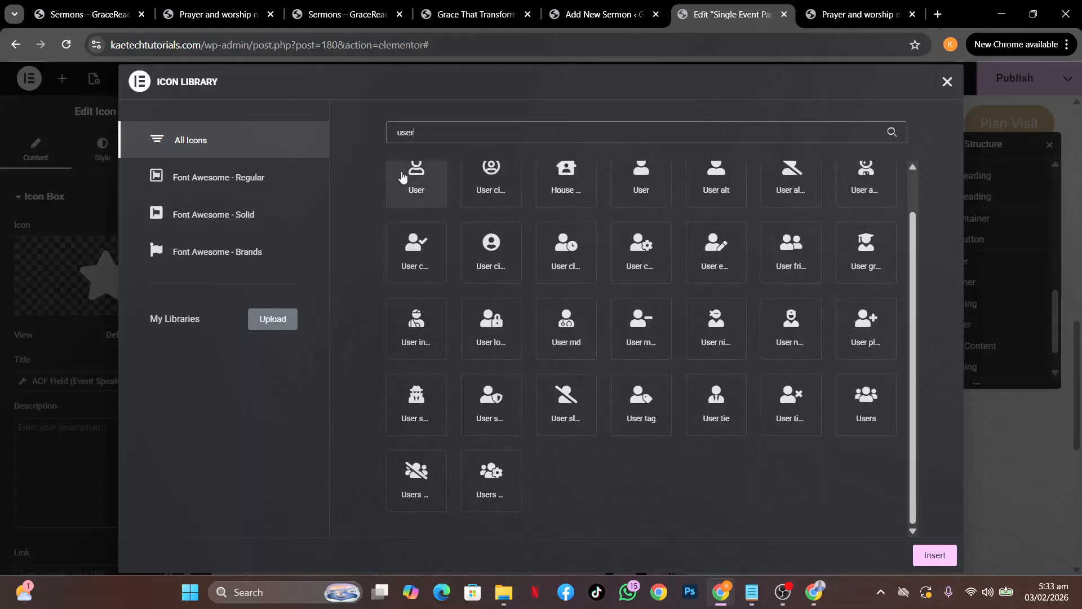
left_click(405, 178)
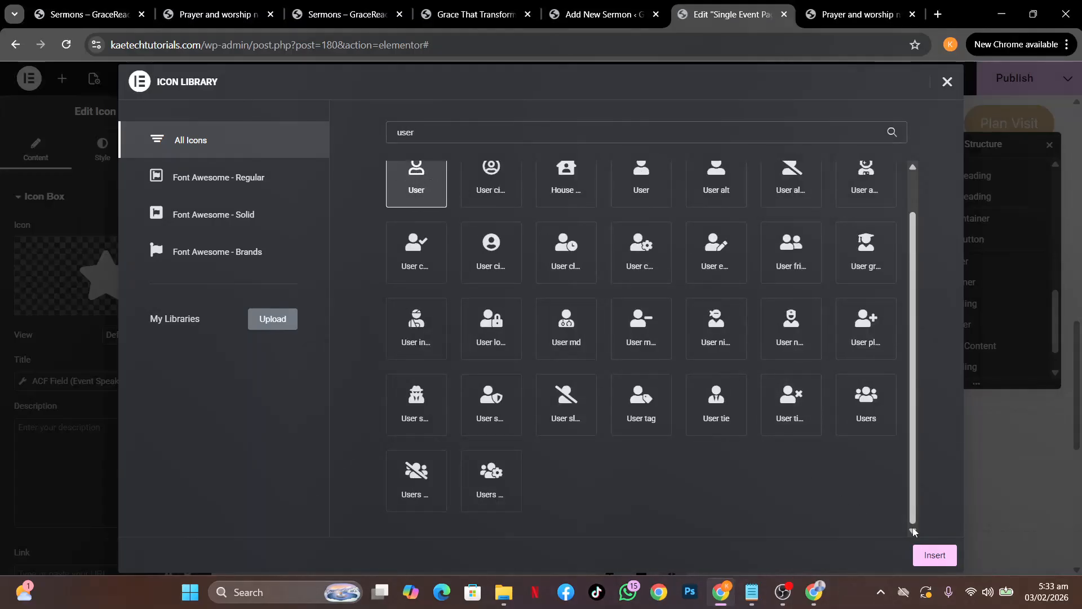
left_click(935, 555)
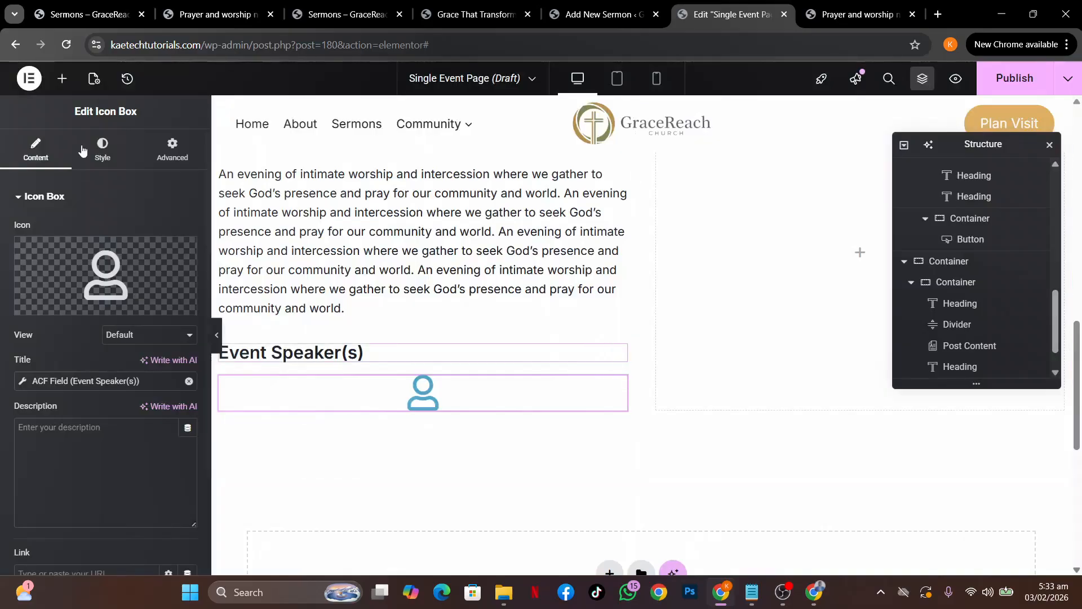
Position the Icon Box's icon at the left, align the content left and center it vertically.
left_click(102, 149)
left_click(133, 229)
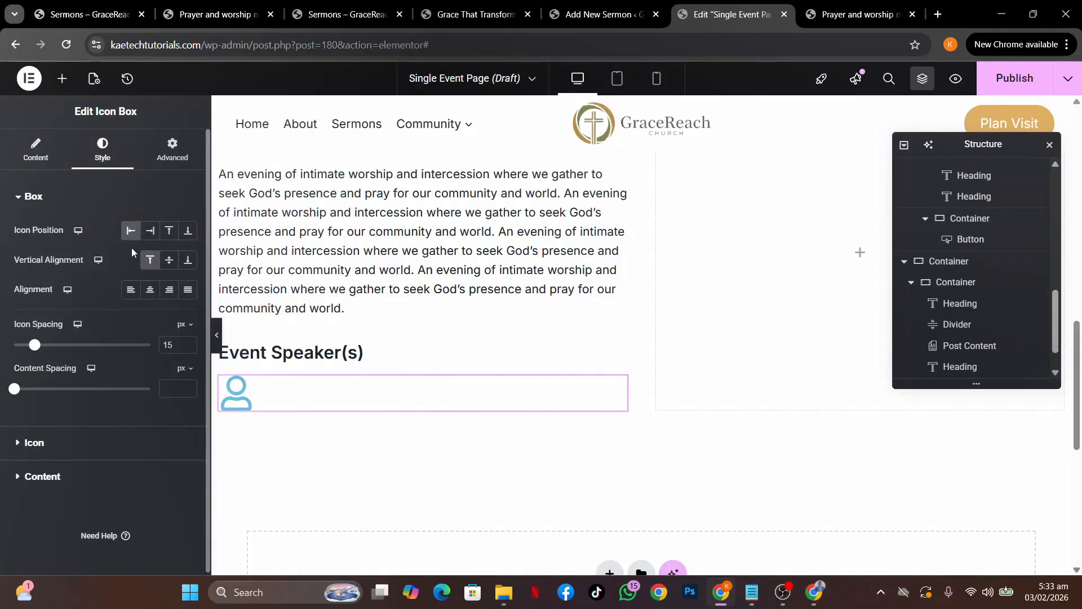
left_click(131, 294)
left_click(168, 261)
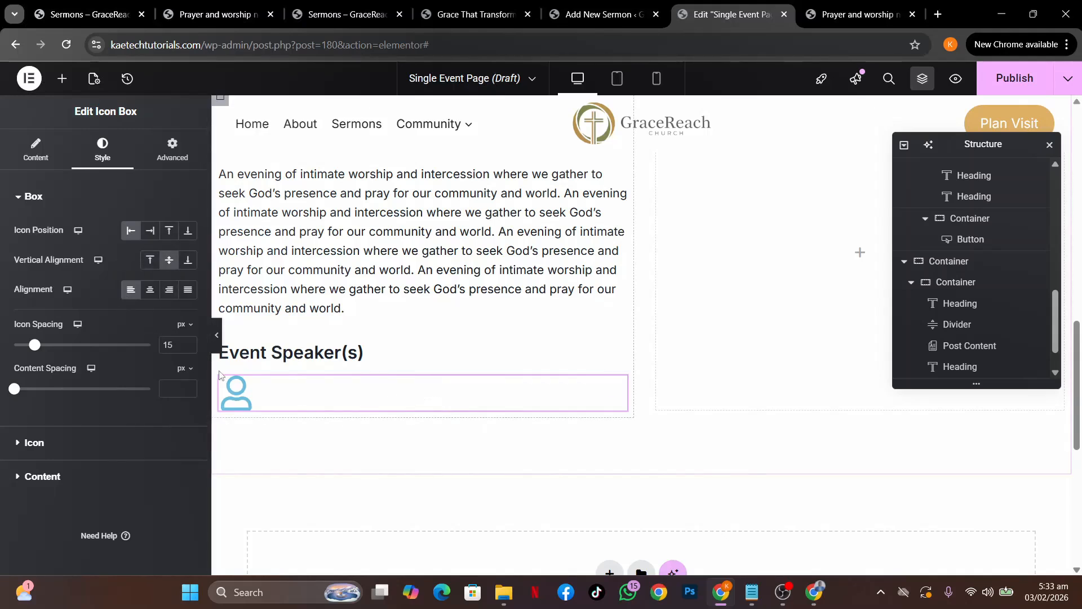
left_click(111, 448)
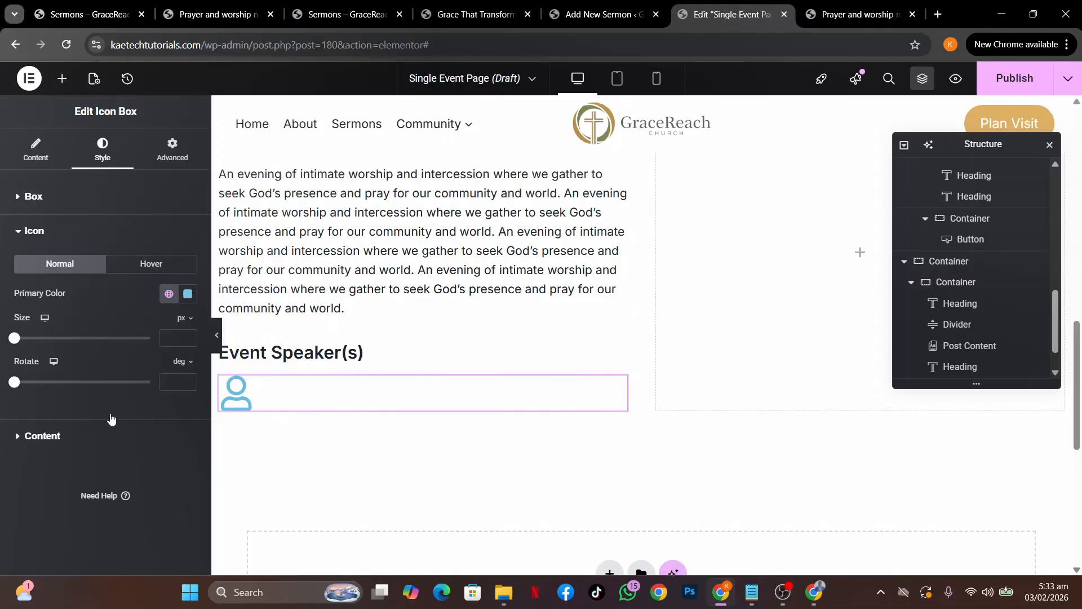
left_click(168, 293)
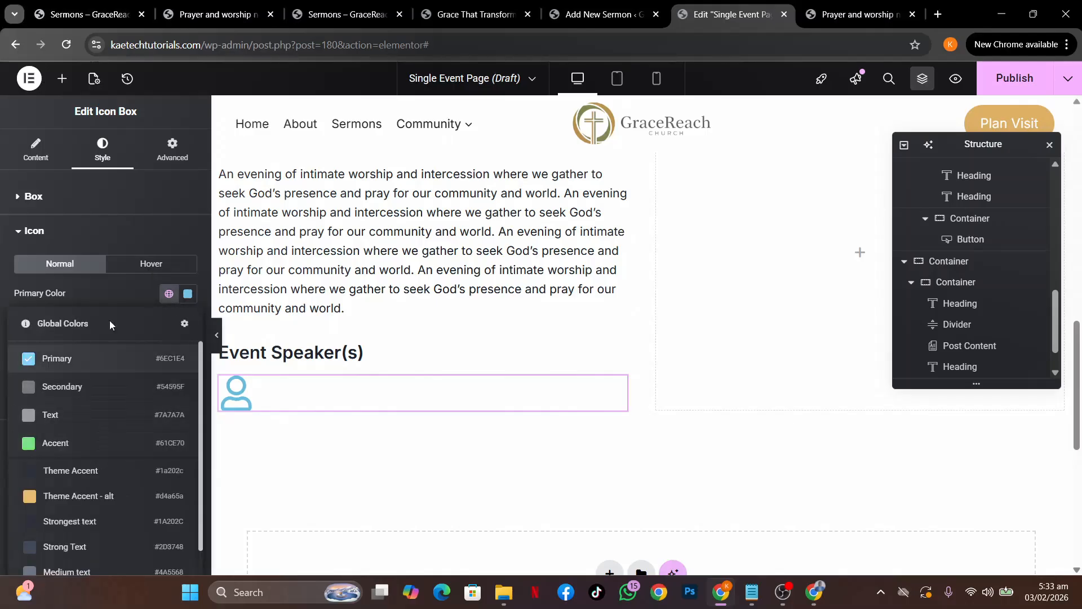
left_click(124, 293)
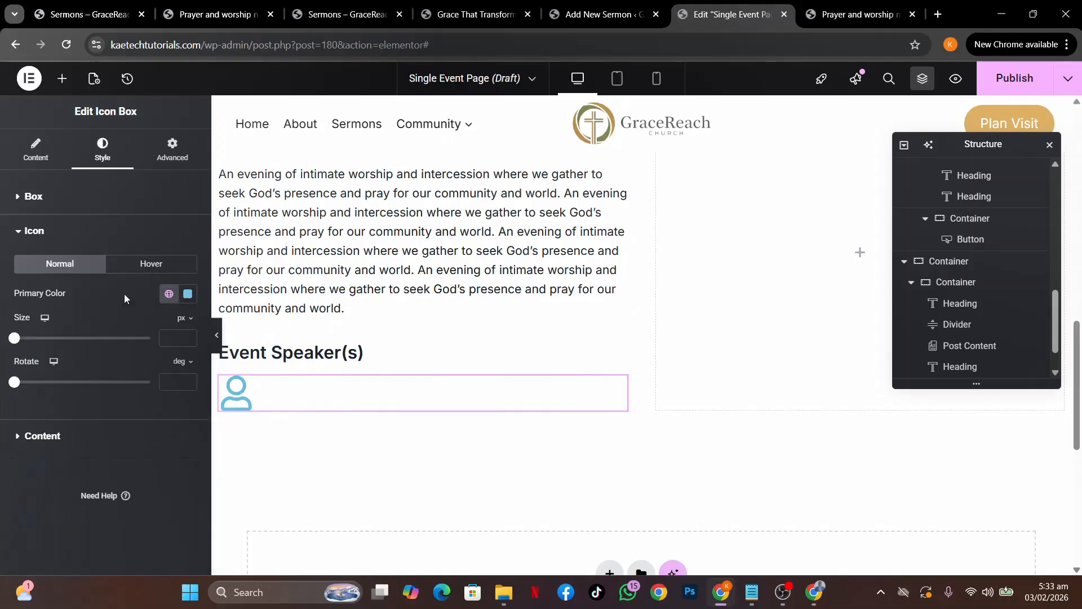
left_click(168, 293)
scroll(108, 395, "down", 1)
scroll(111, 415, "down", 2)
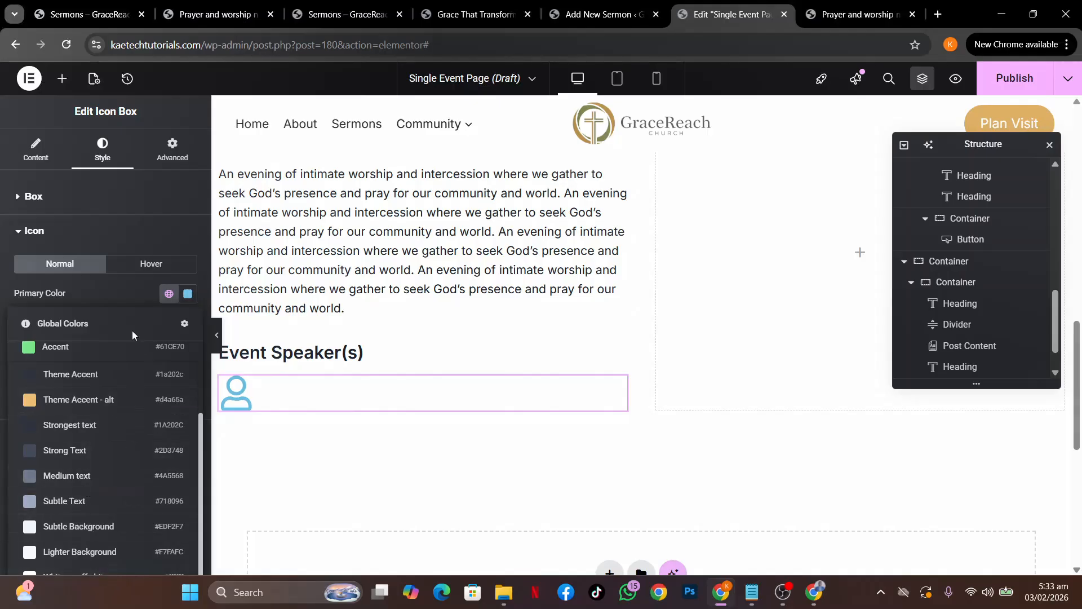
left_click(145, 294)
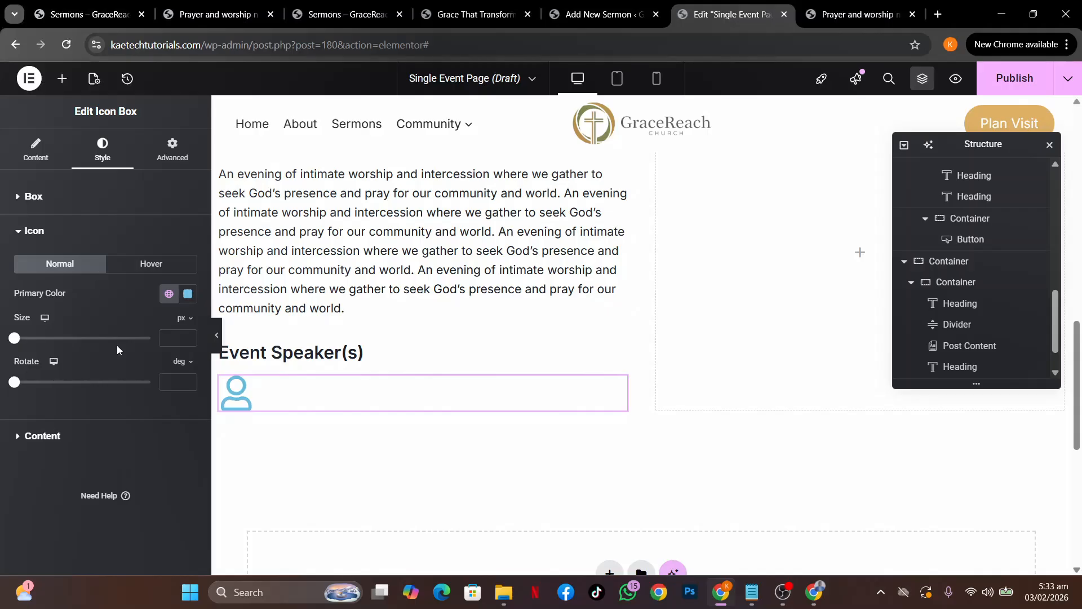
left_click(54, 436)
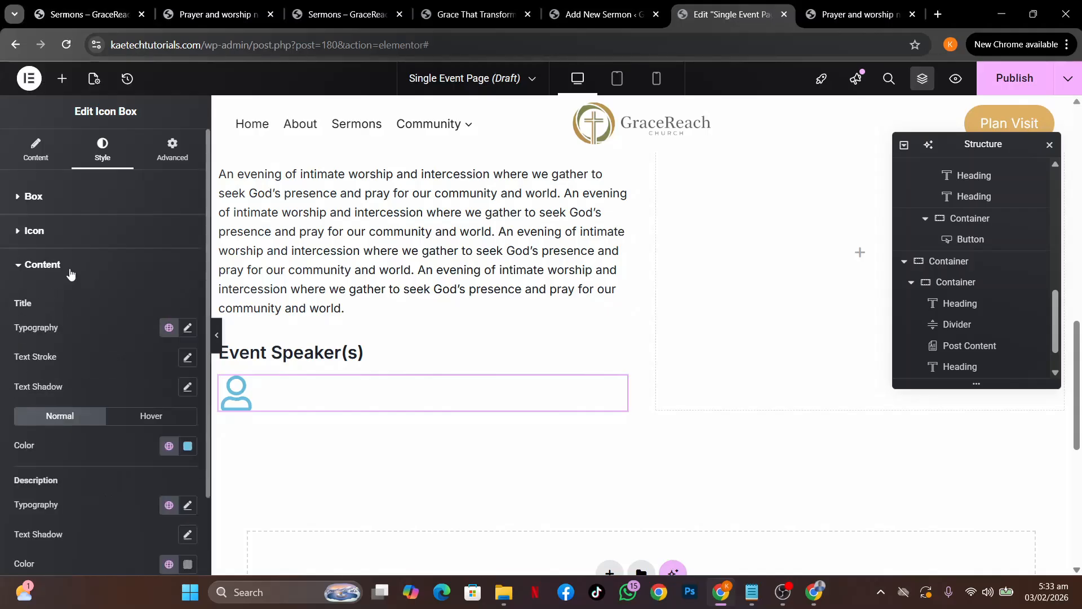
left_click(72, 236)
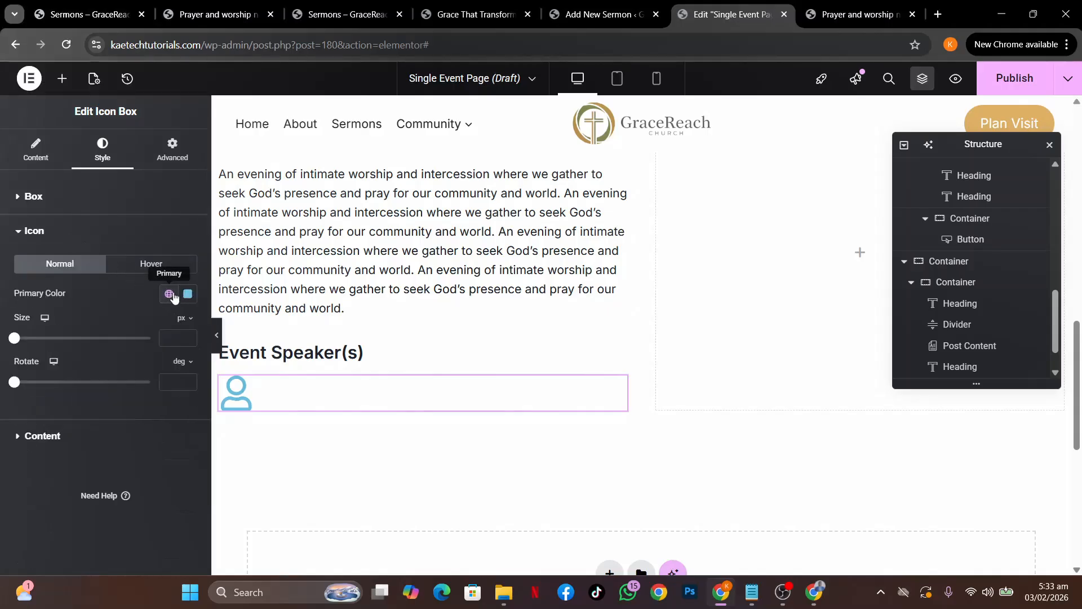
Copy the background color code of the Register Now button in the Event Details section.
scroll(505, 227, "up", 7)
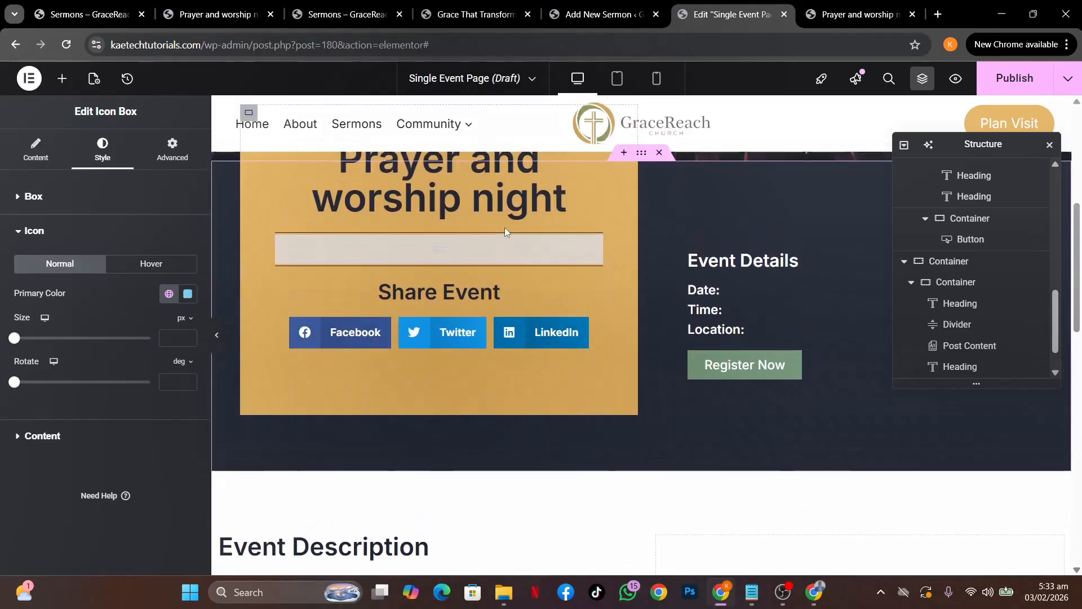
left_click(795, 361)
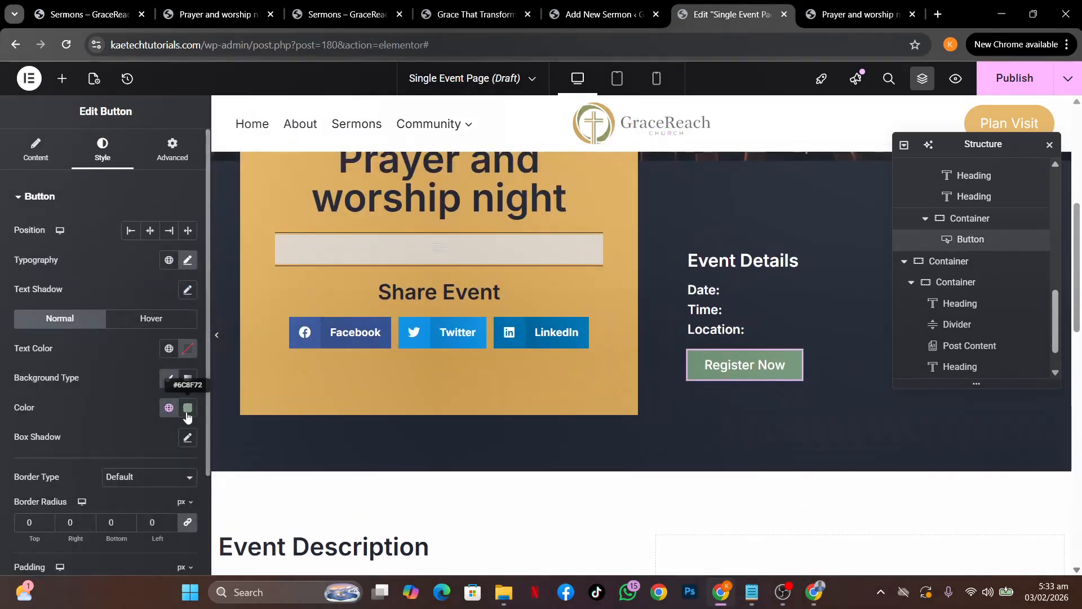
left_click(188, 408)
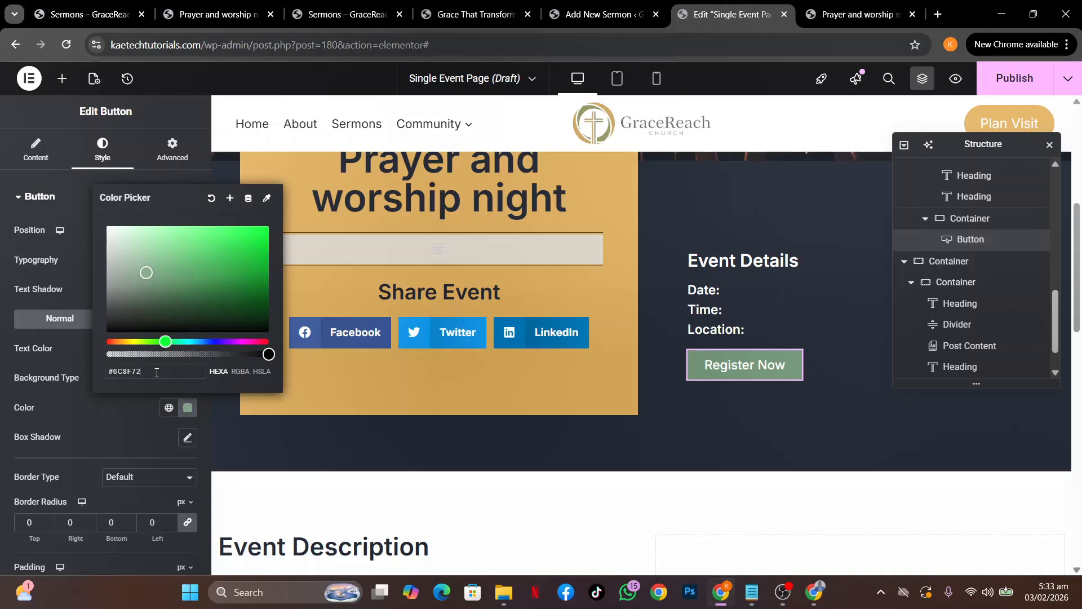
triple_click(156, 373)
left_click(92, 441)
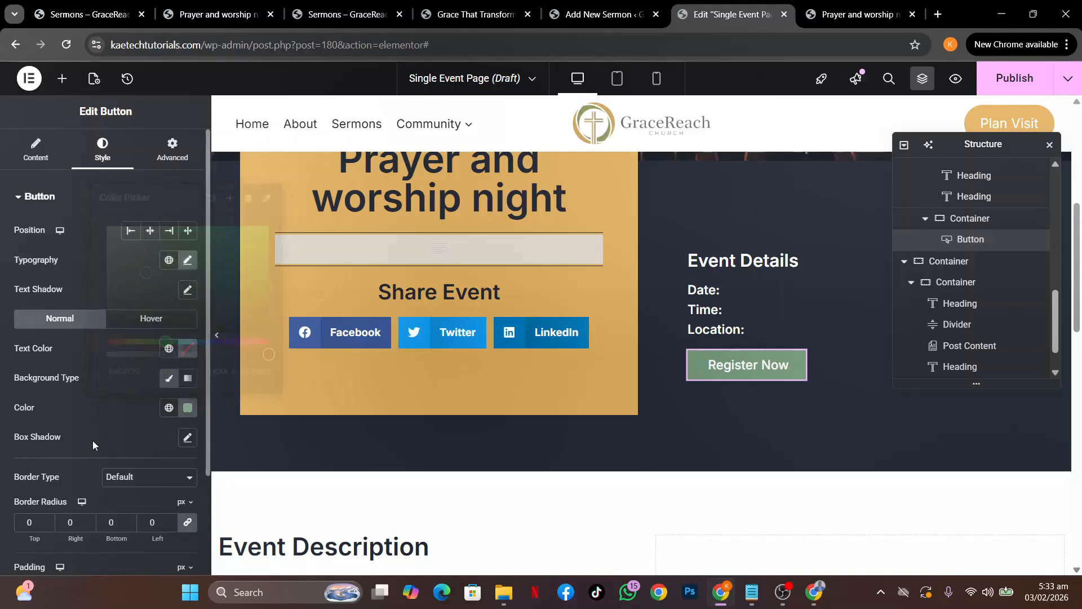
Set the primary color of the Icon Box's user icon below Event Speaker(s) to the copied #6C8F72.
scroll(526, 432, "down", 10)
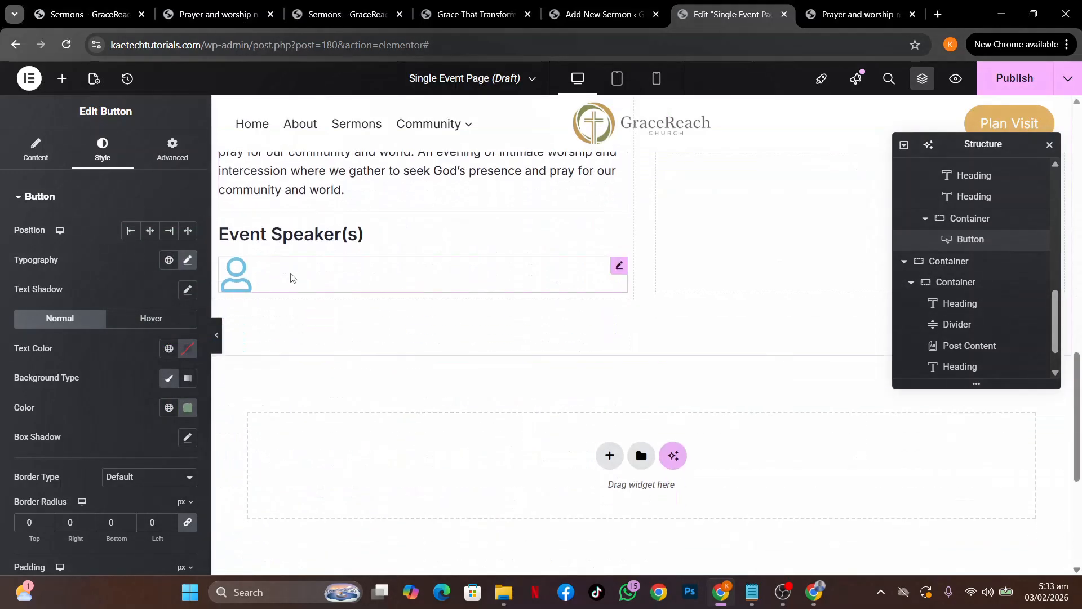
left_click(619, 265)
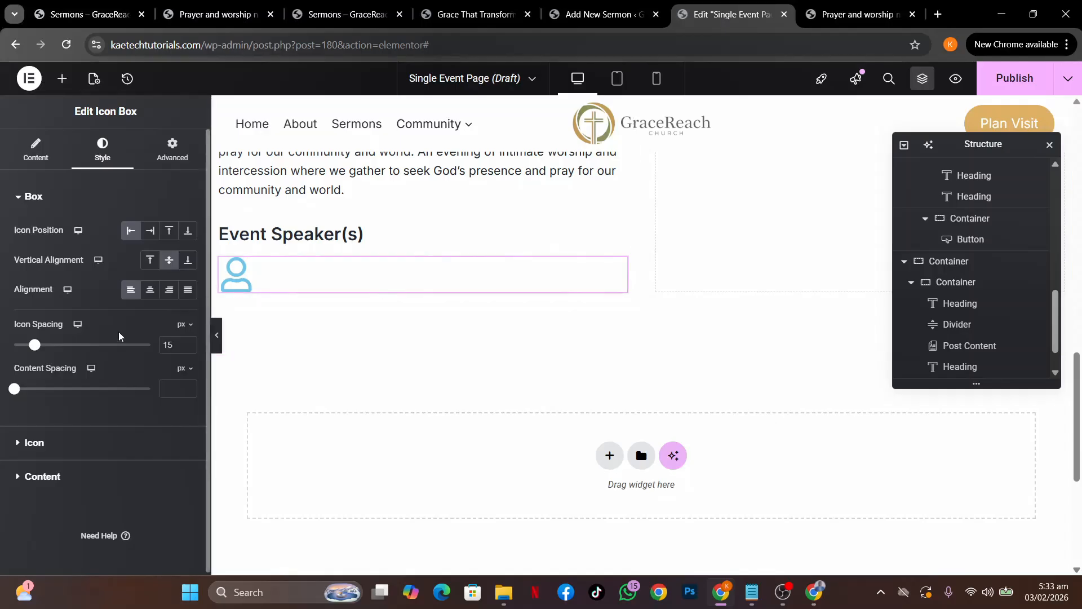
left_click(89, 448)
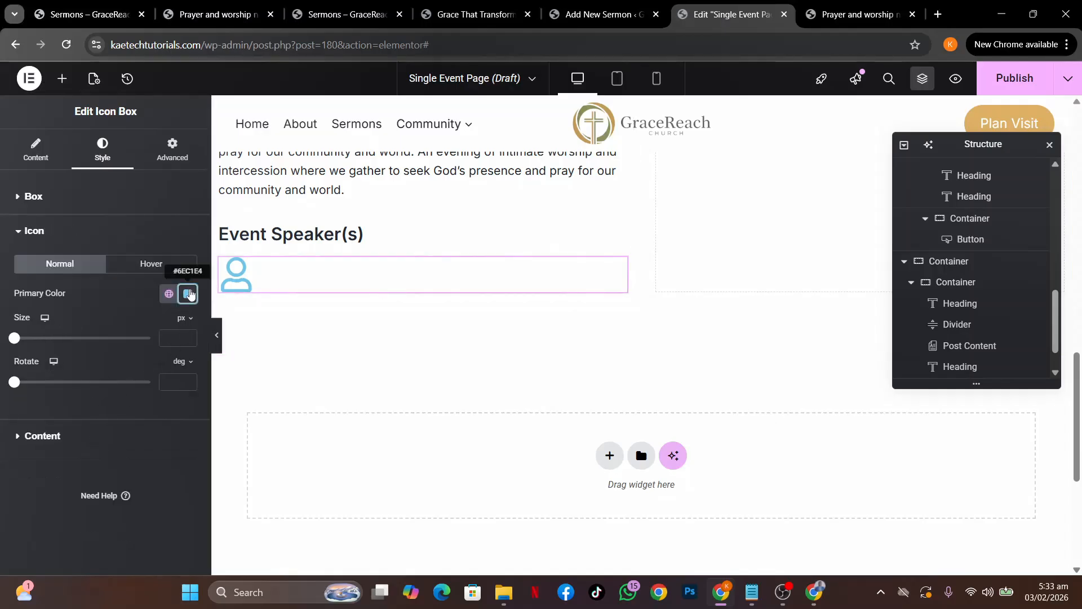
left_click(189, 293)
key("ctrl+v")
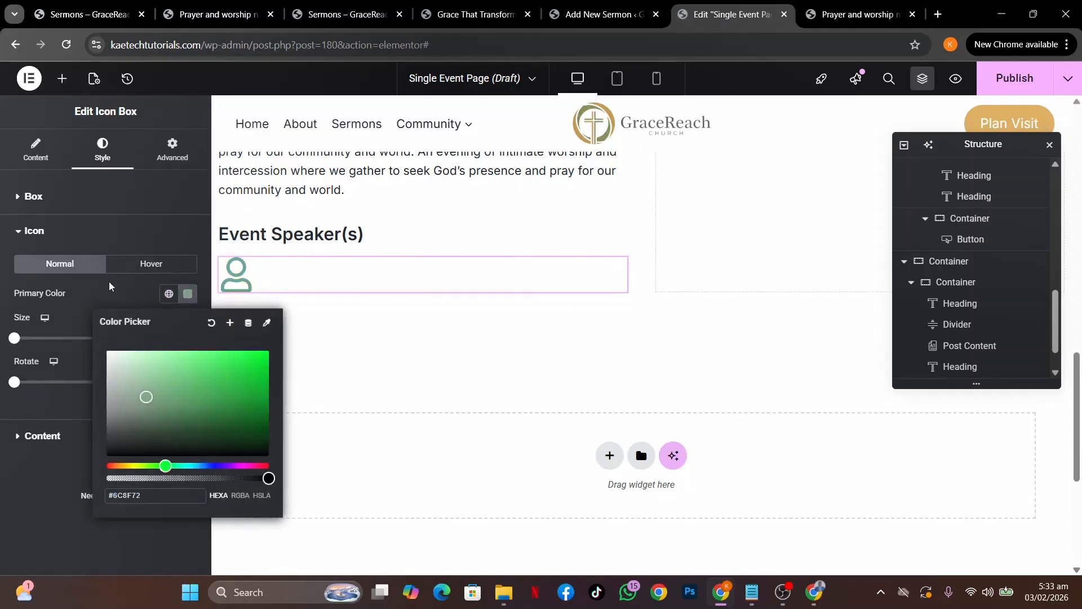
left_click(109, 300)
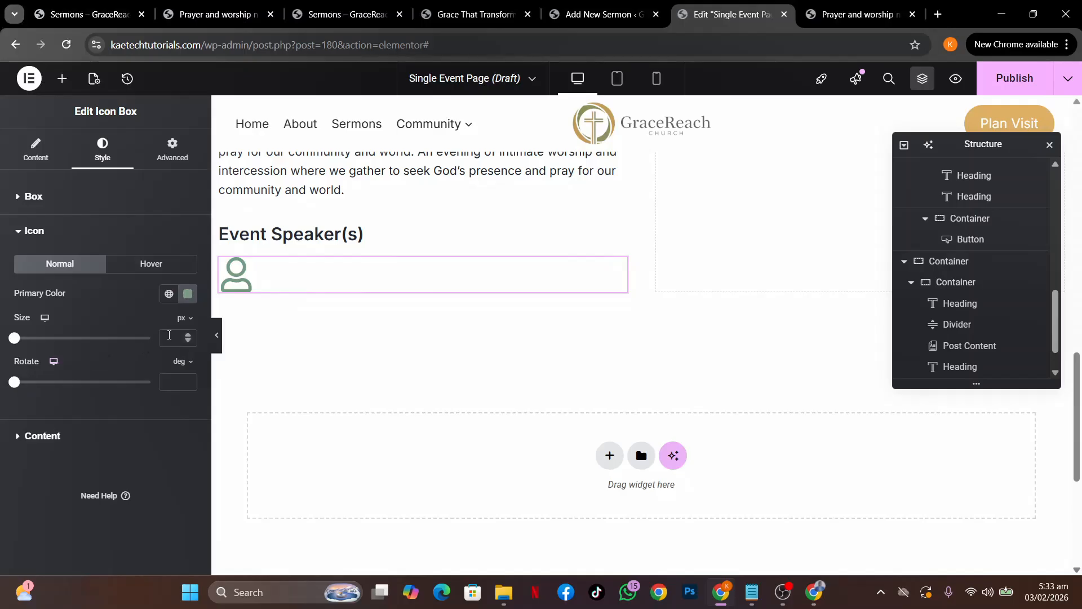
Set the size of the Icon Box's user icon to 30 px.
left_click(174, 335)
type("15")
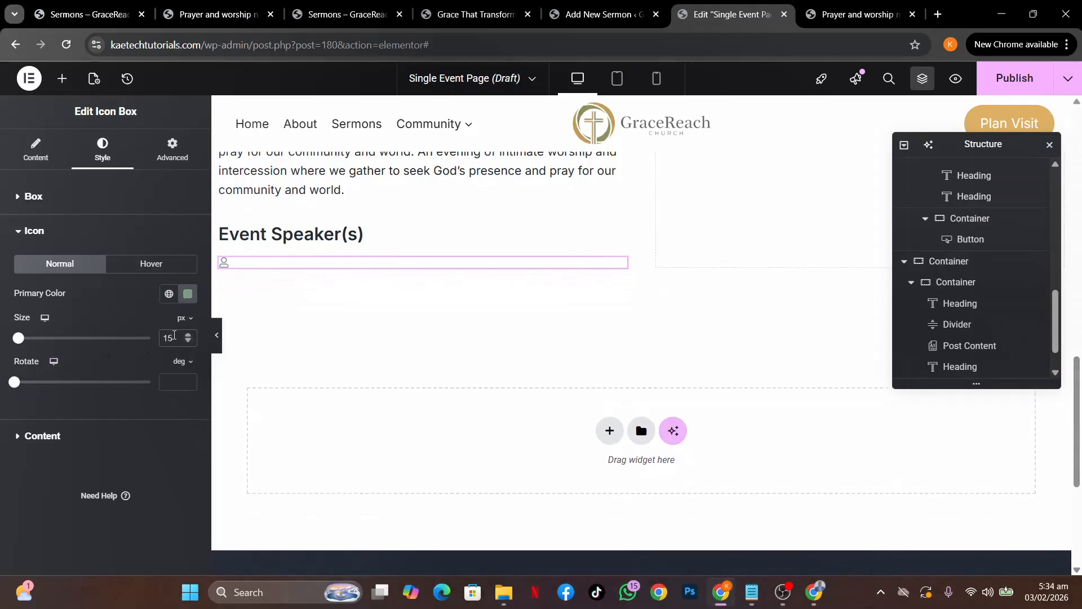
key("BackSpace")
key("BackSpace")
type("25")
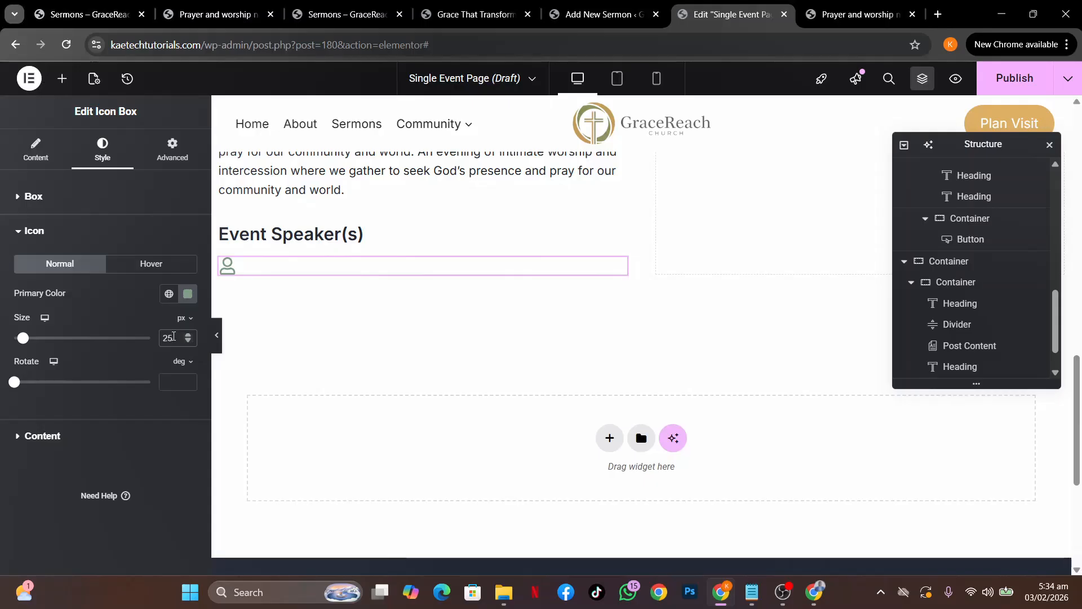
type("30")
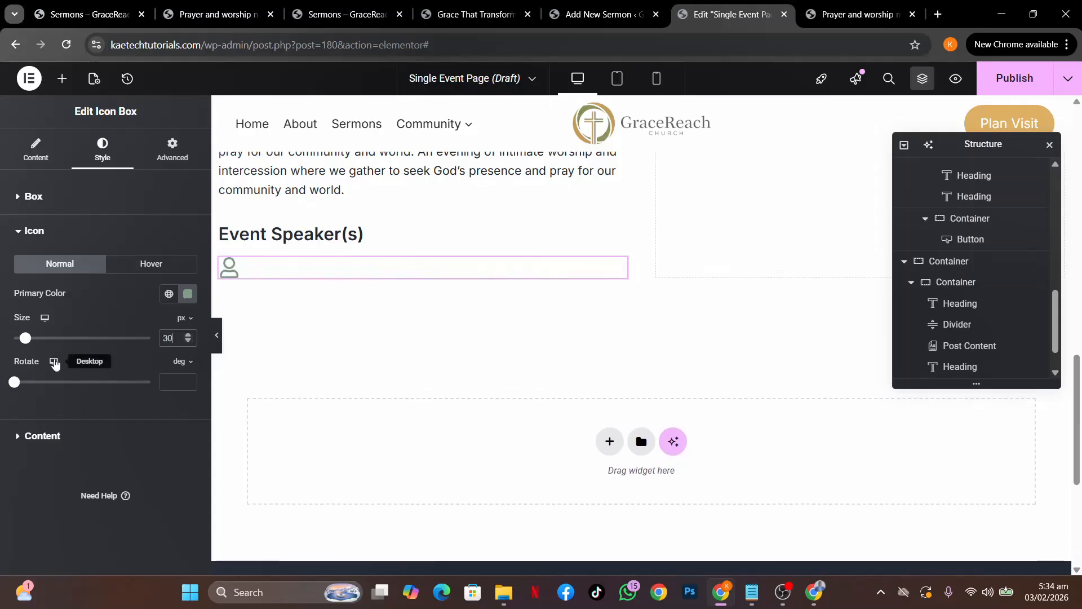
Set the Icon Box's title color to the global color Strongest text.
left_click(73, 439)
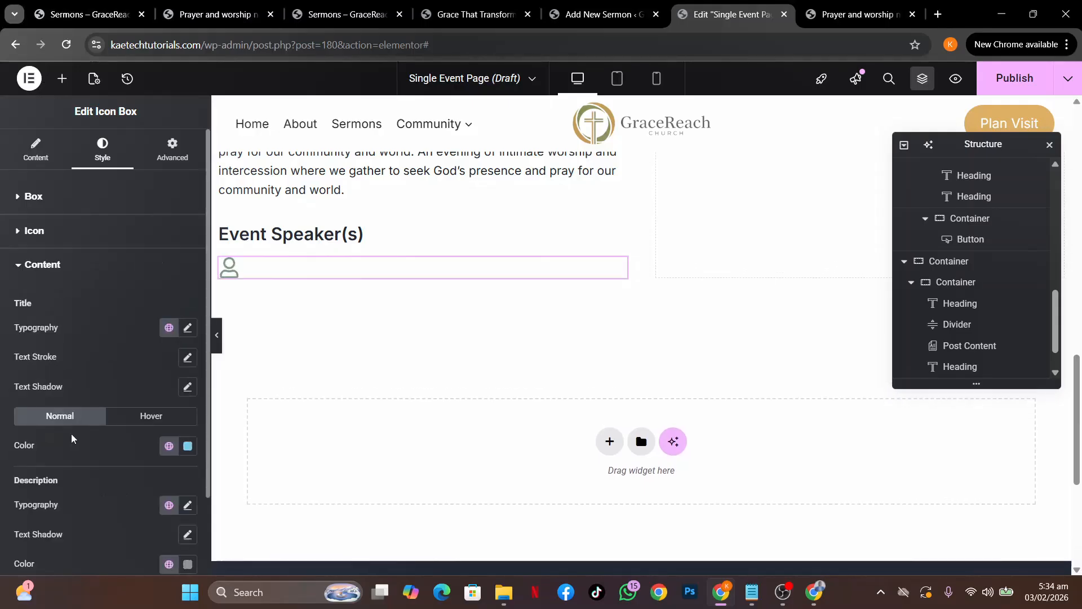
scroll(155, 386, "down", 3)
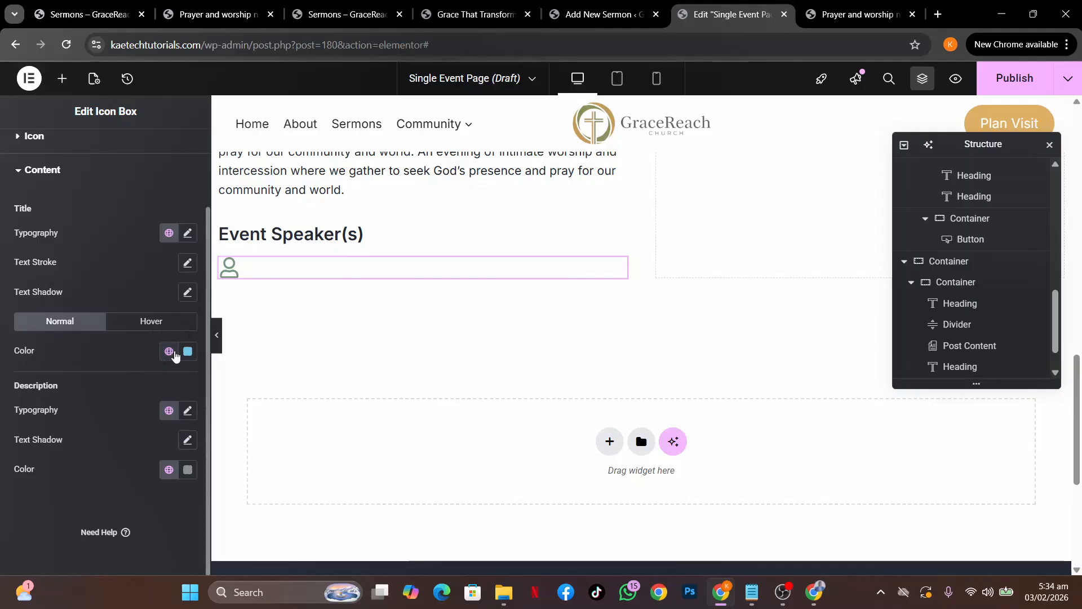
left_click(169, 352)
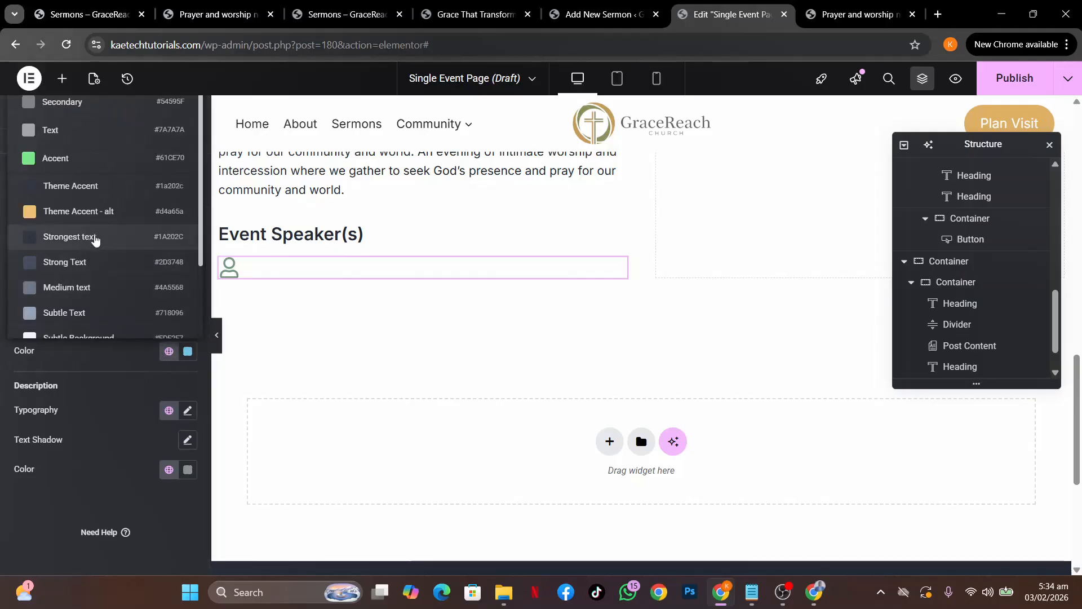
left_click(95, 240)
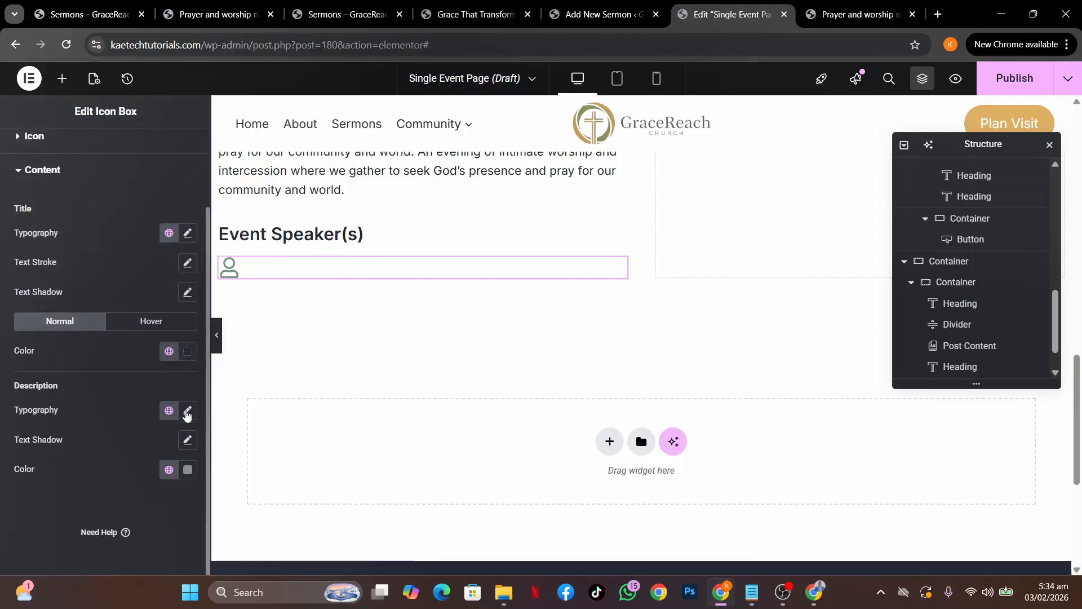
Set the Icon Box's description typography to the Inter family at 17 px.
left_click(188, 414)
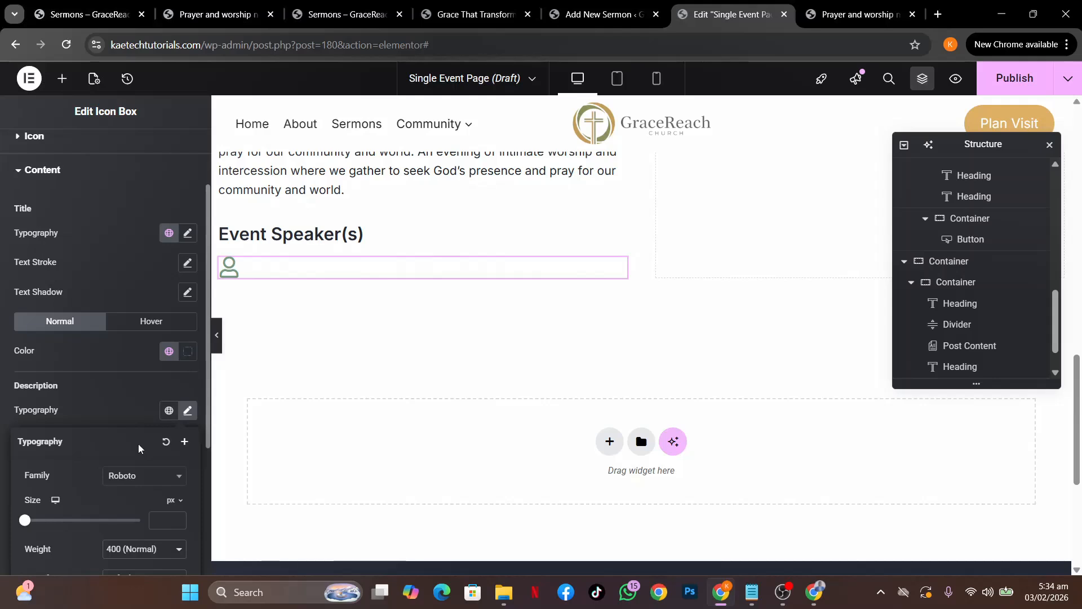
scroll(139, 448, "down", 4)
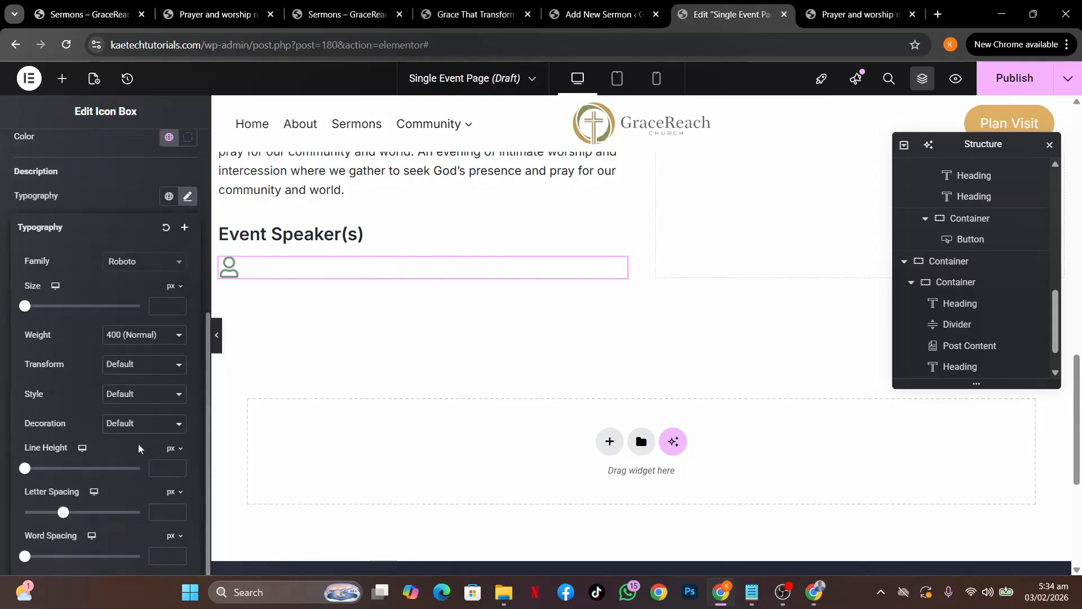
left_click(159, 311)
left_click(132, 265)
type("i")
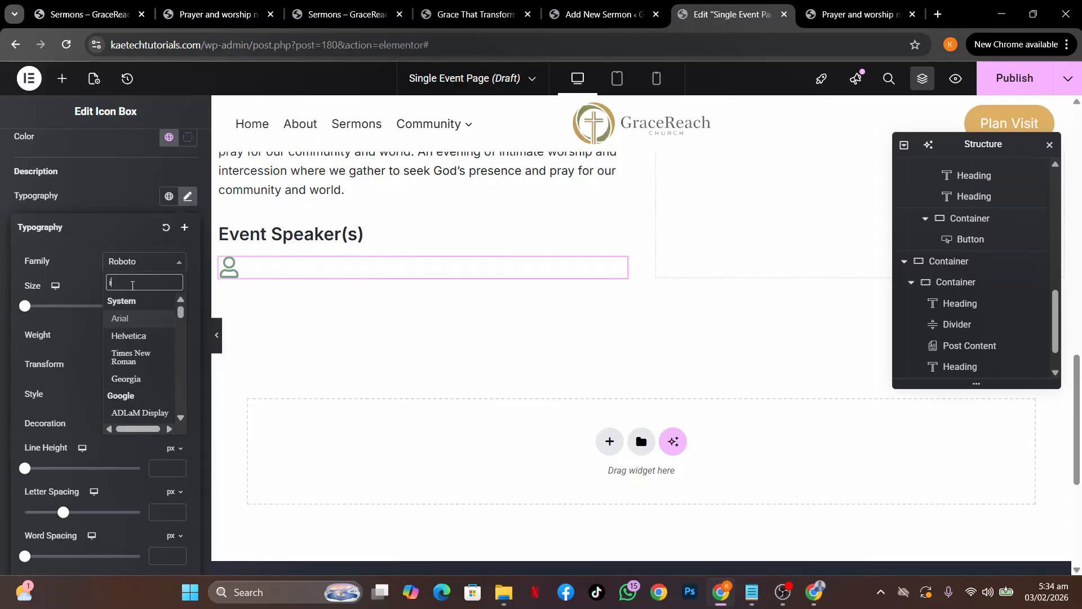
type("nter")
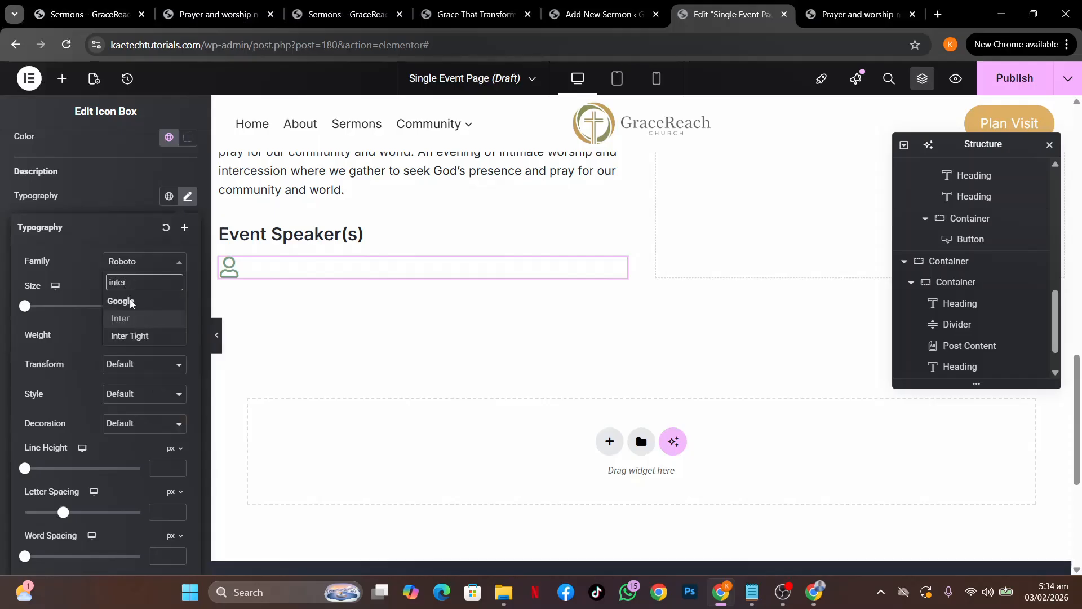
left_click(120, 319)
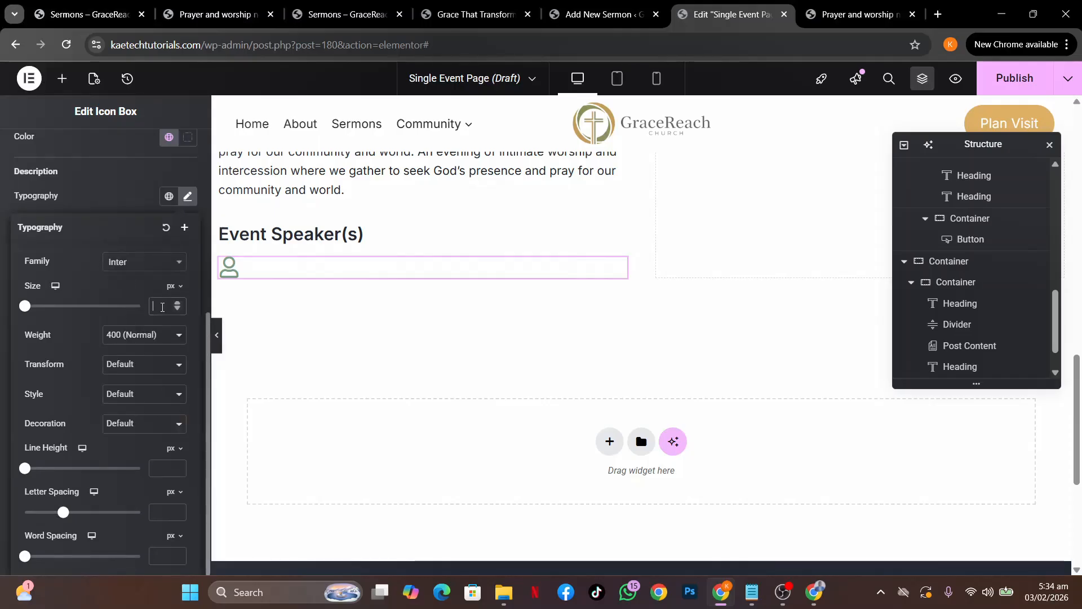
type("17")
left_click(114, 190)
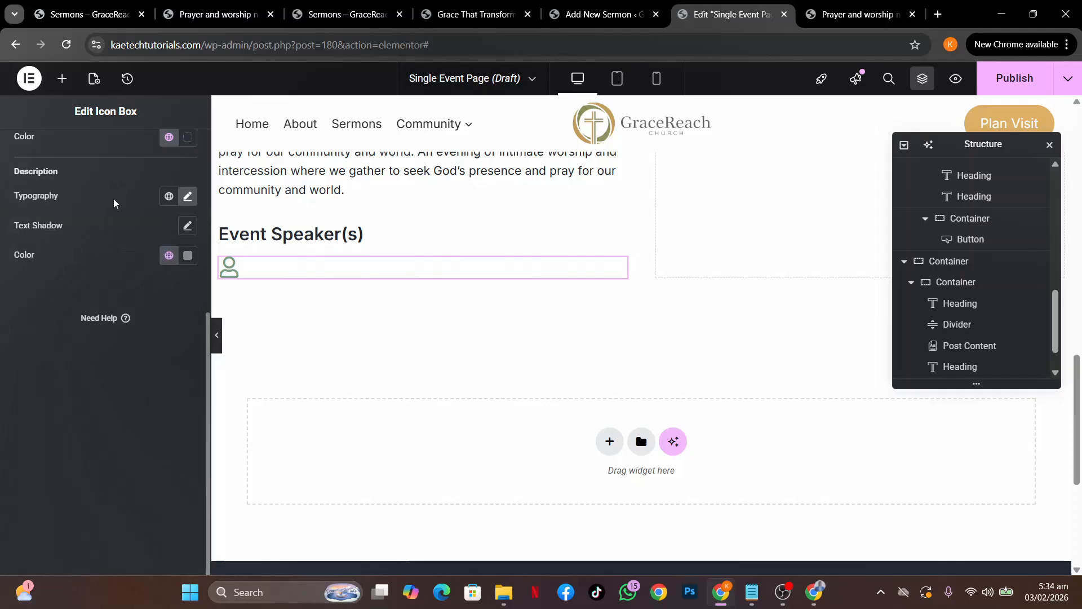
Set the Icon Box's title typography to the Inter family at 17 px.
scroll(121, 235, "up", 3)
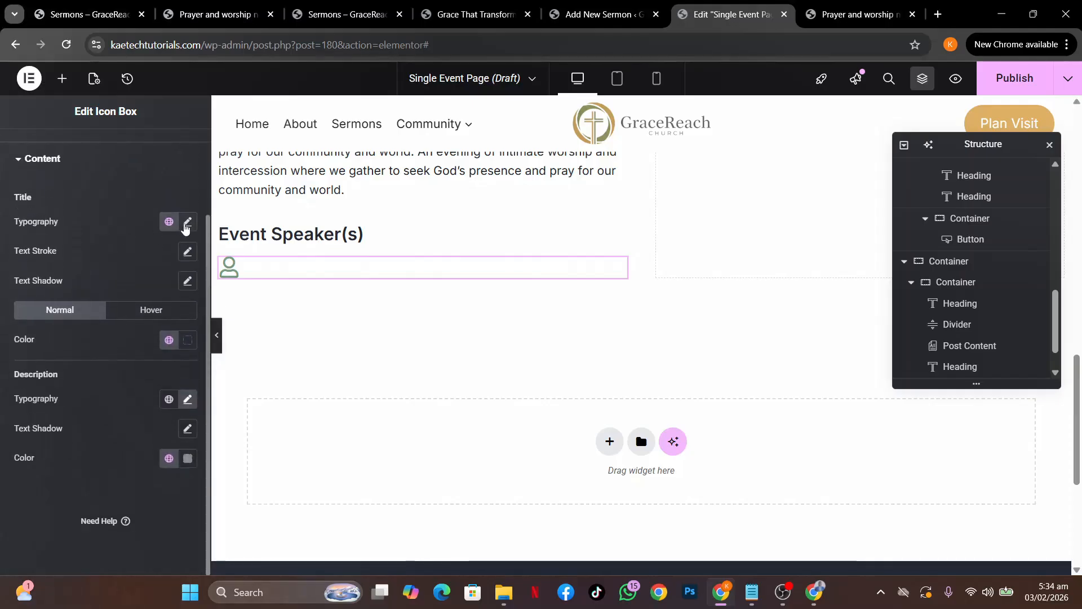
left_click(187, 222)
left_click(150, 306)
type("int")
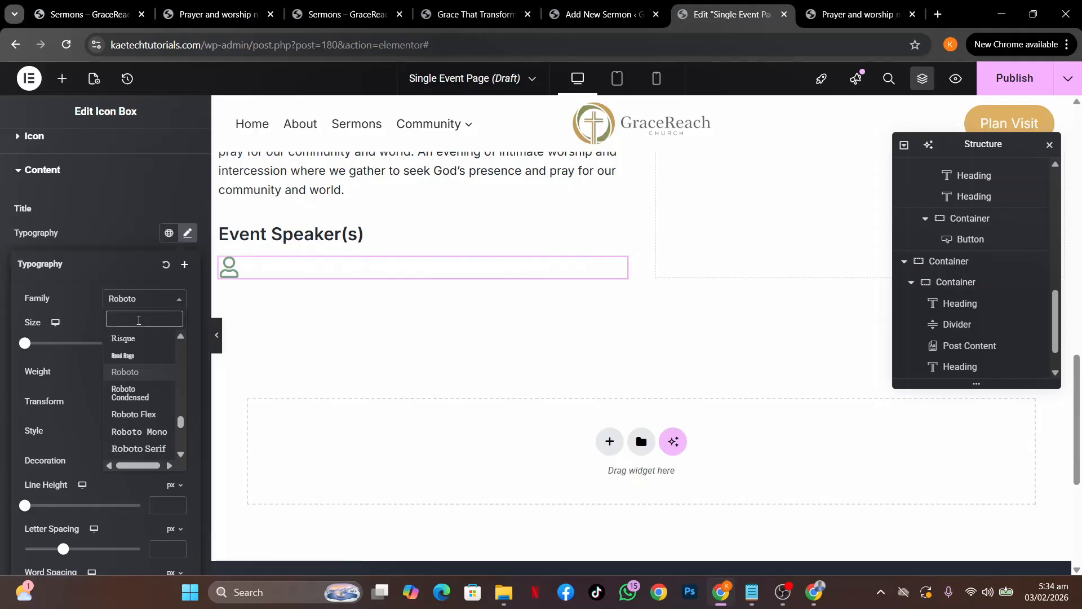
type("er")
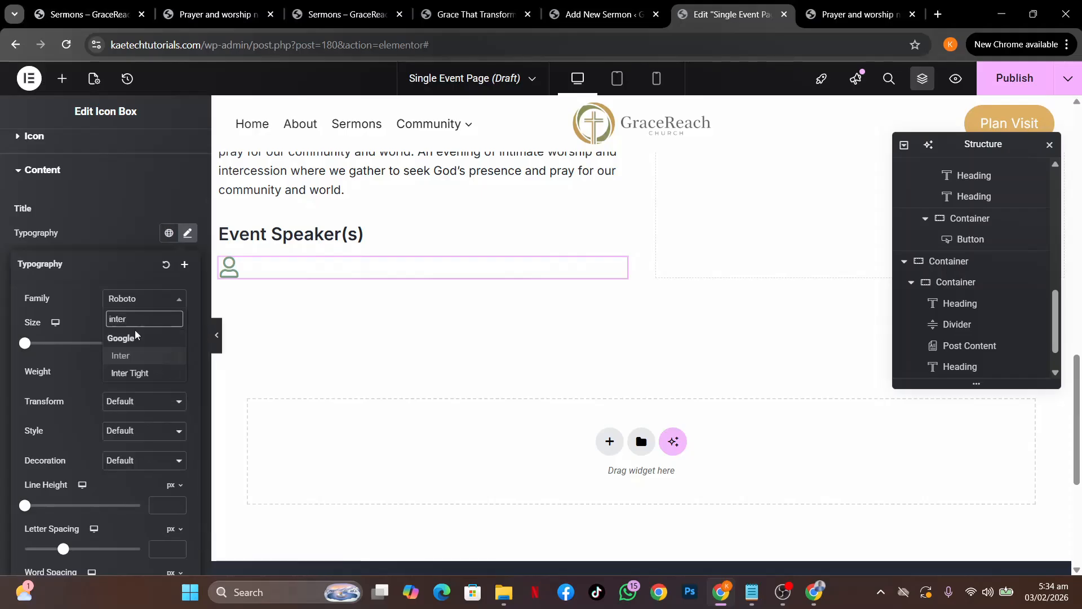
left_click(129, 356)
left_click(162, 336)
type("1")
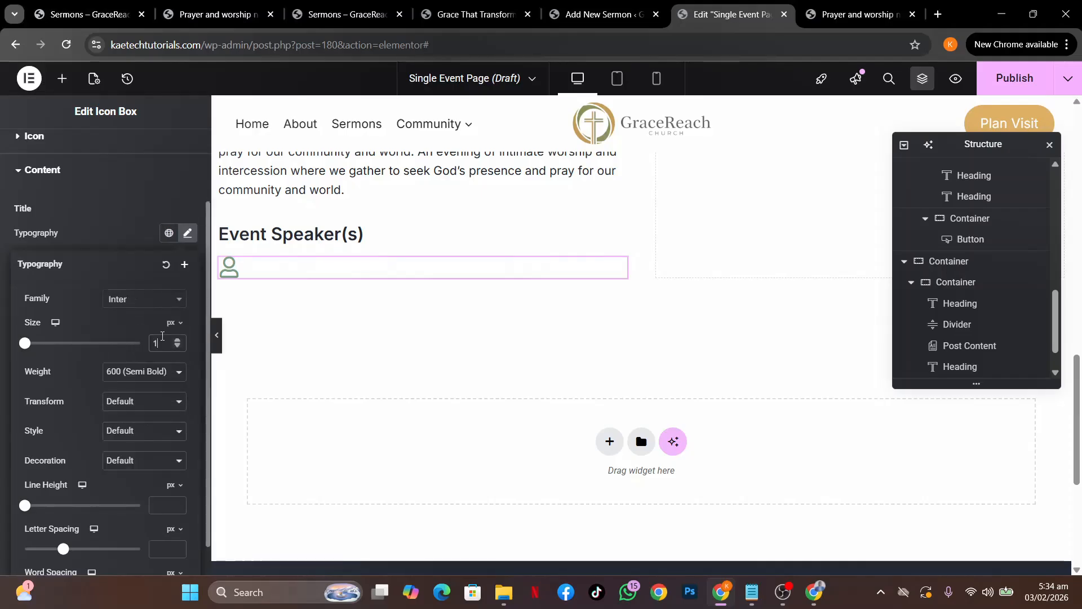
type("7")
left_click(131, 245)
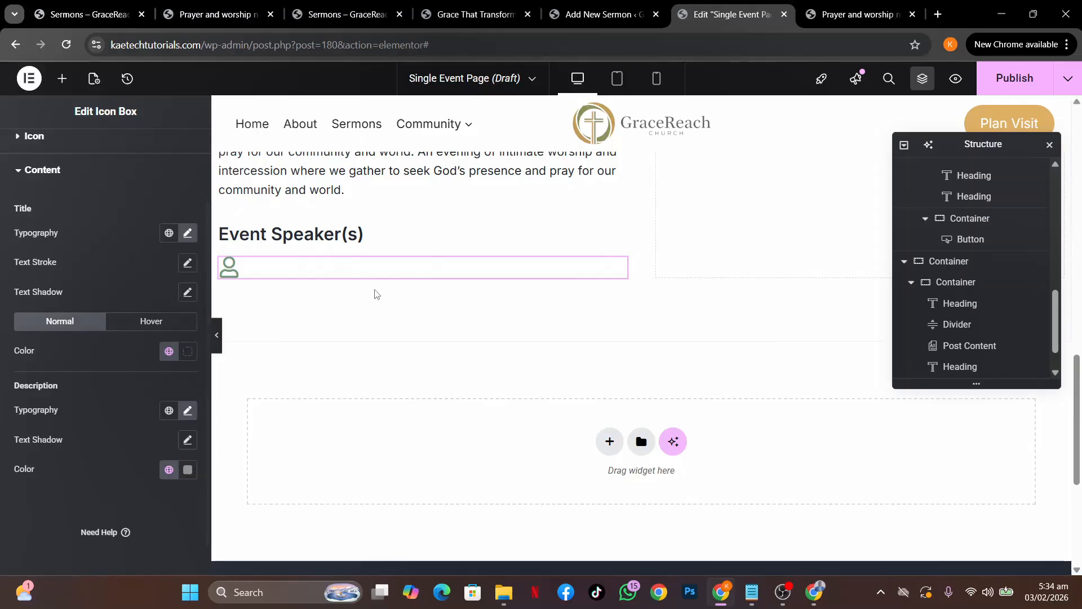
scroll(476, 323, "up", 4)
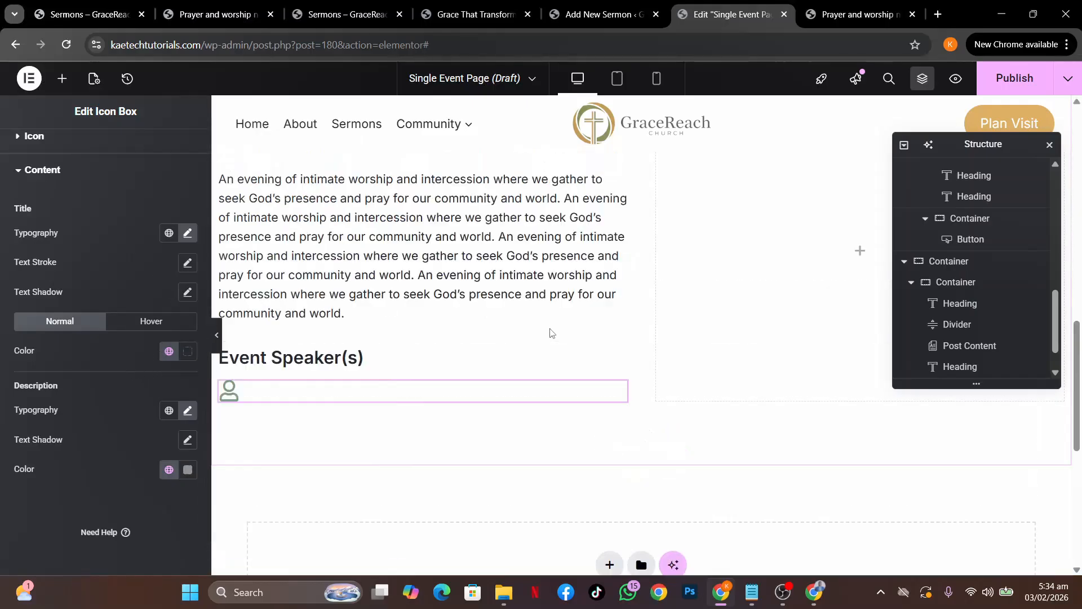
Copy the Register Now button from the Event Details section and paste it below the Event Speaker(s) icon box.
scroll(552, 333, "down", 1)
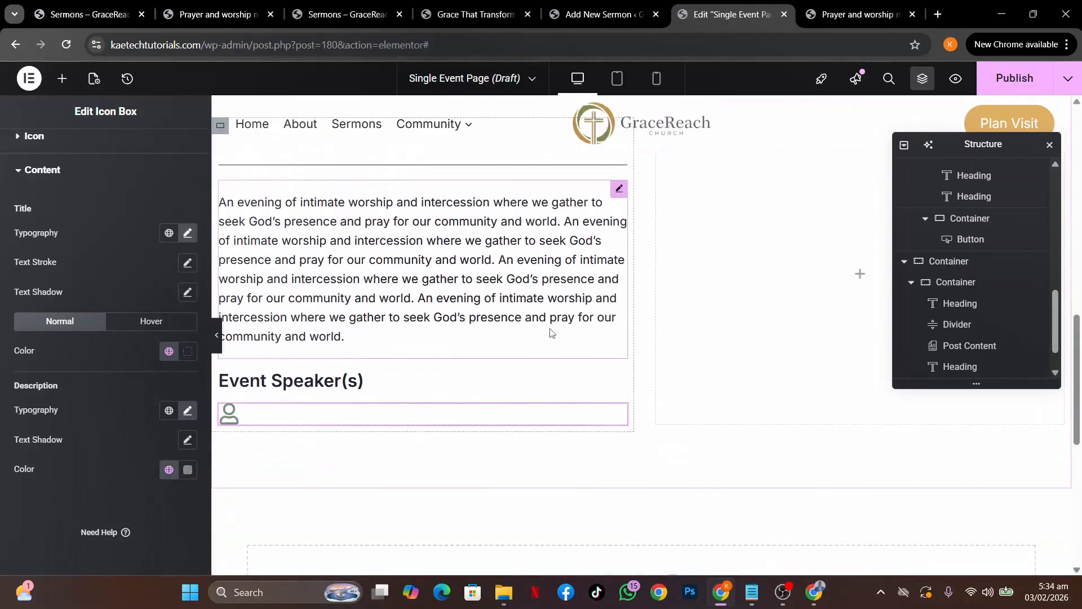
left_click(191, 12)
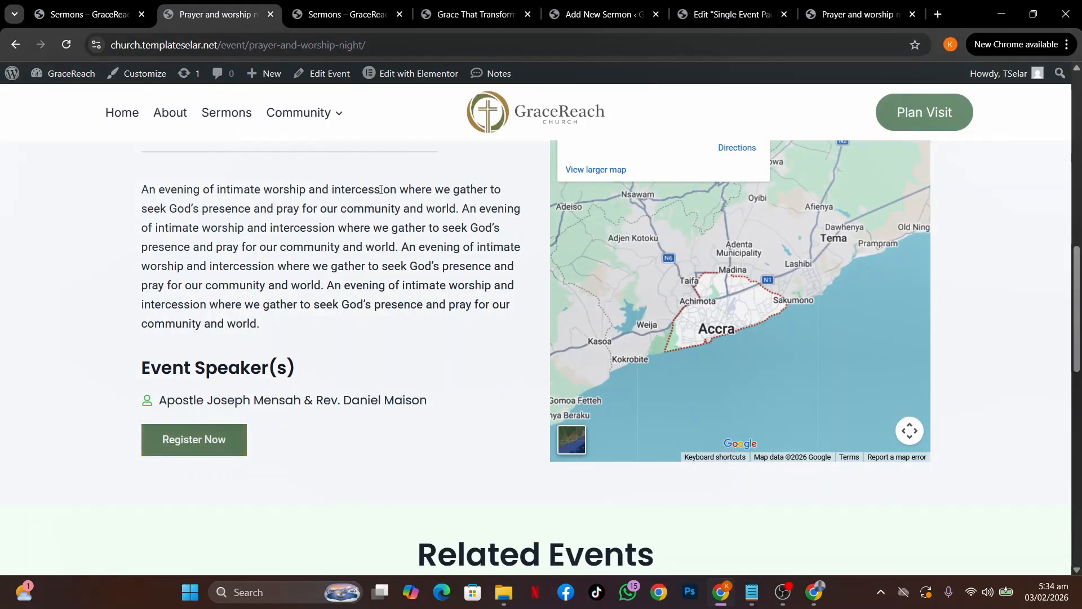
left_click(714, 13)
scroll(767, 186, "up", 6)
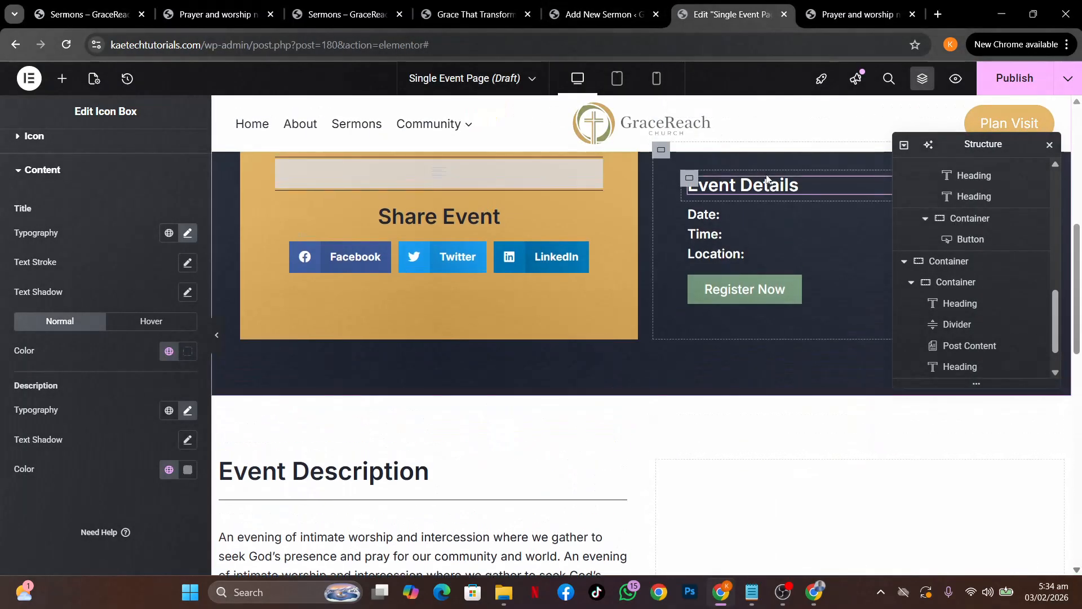
right_click(789, 286)
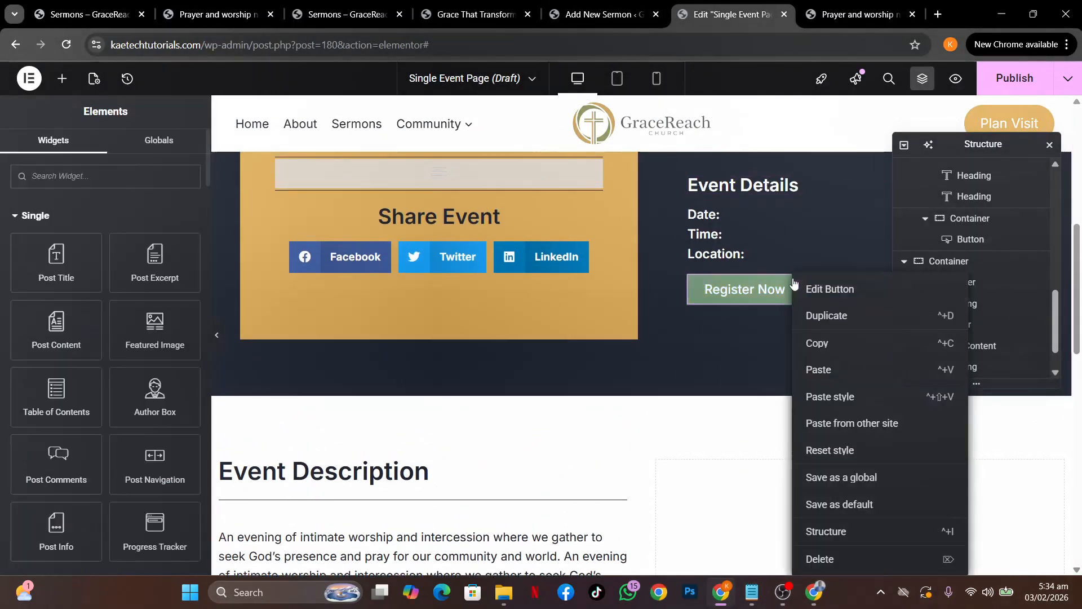
left_click(815, 341)
scroll(560, 434, "down", 5)
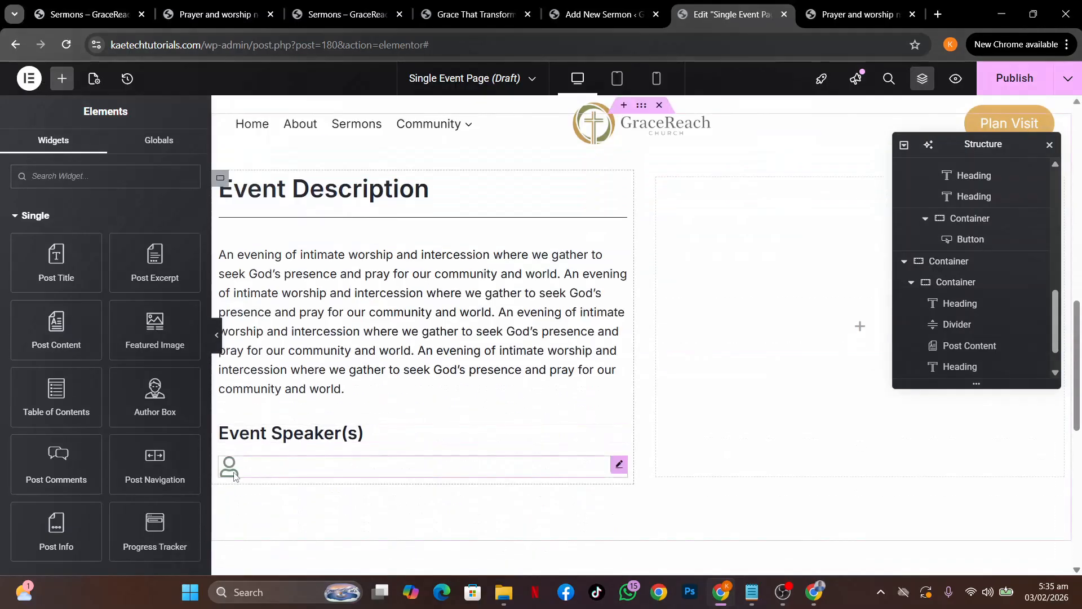
right_click(235, 478)
left_click(280, 370)
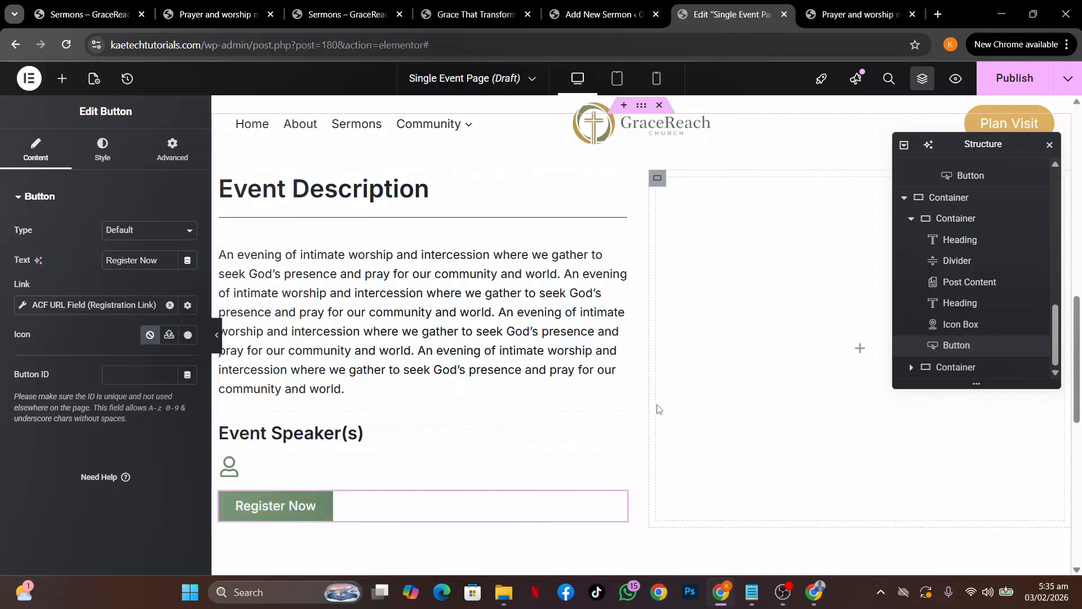
Add a Google Maps widget to the empty container beside the event description, following the reference page.
scroll(658, 409, "up", 3)
scroll(659, 410, "down", 2)
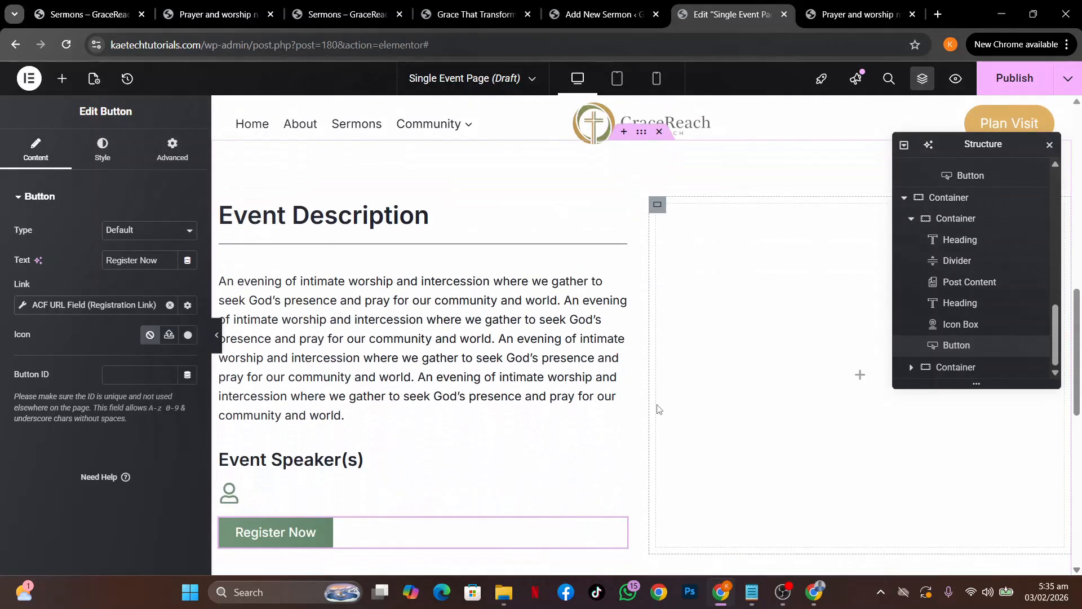
left_click(859, 376)
left_click(212, 14)
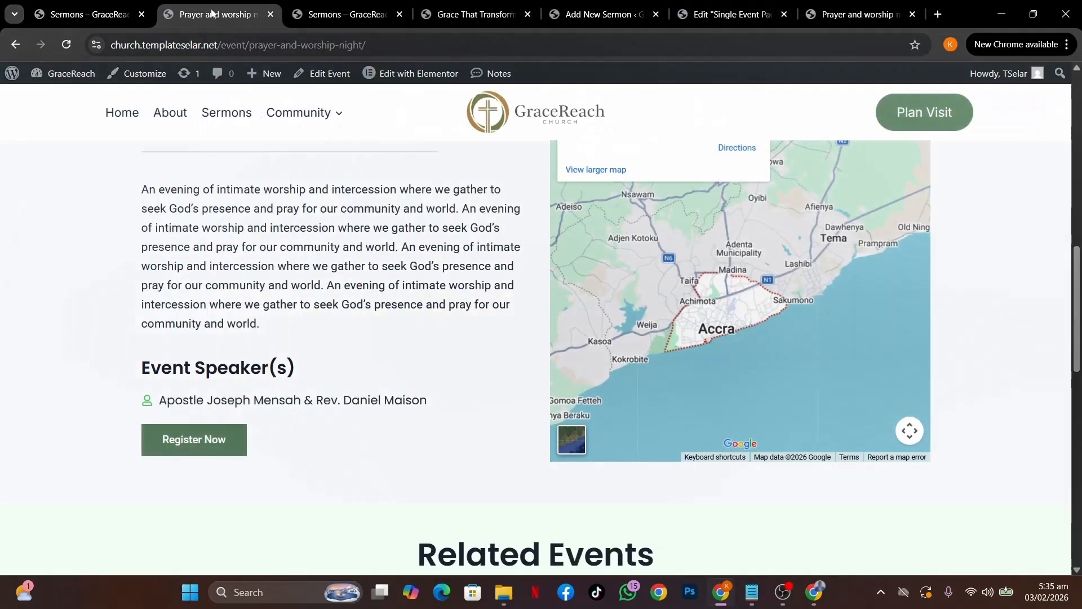
scroll(651, 240, "up", 3)
scroll(648, 237, "down", 1)
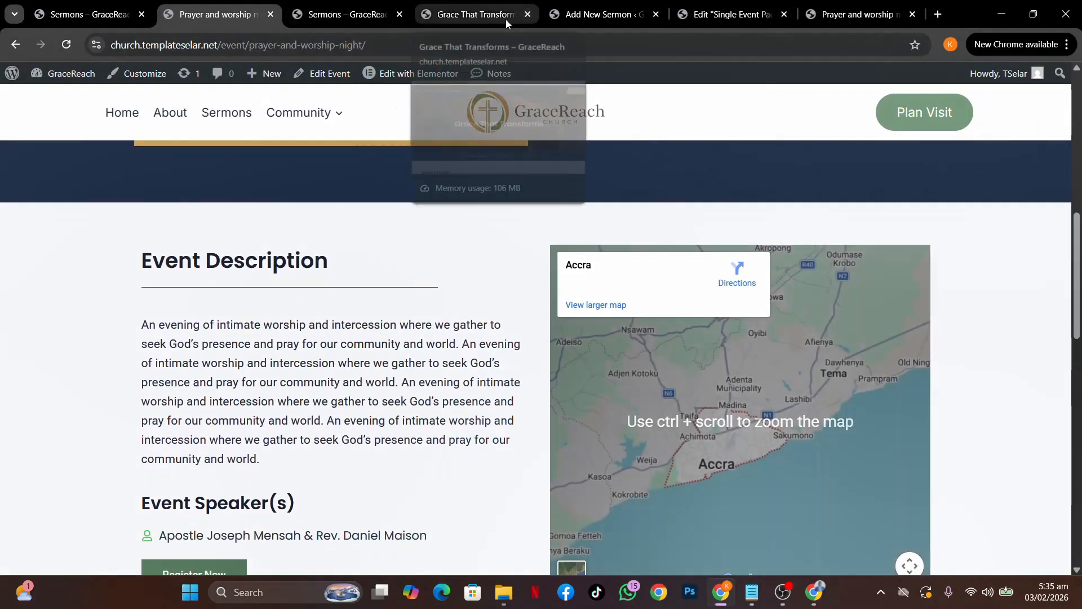
left_click(747, 8)
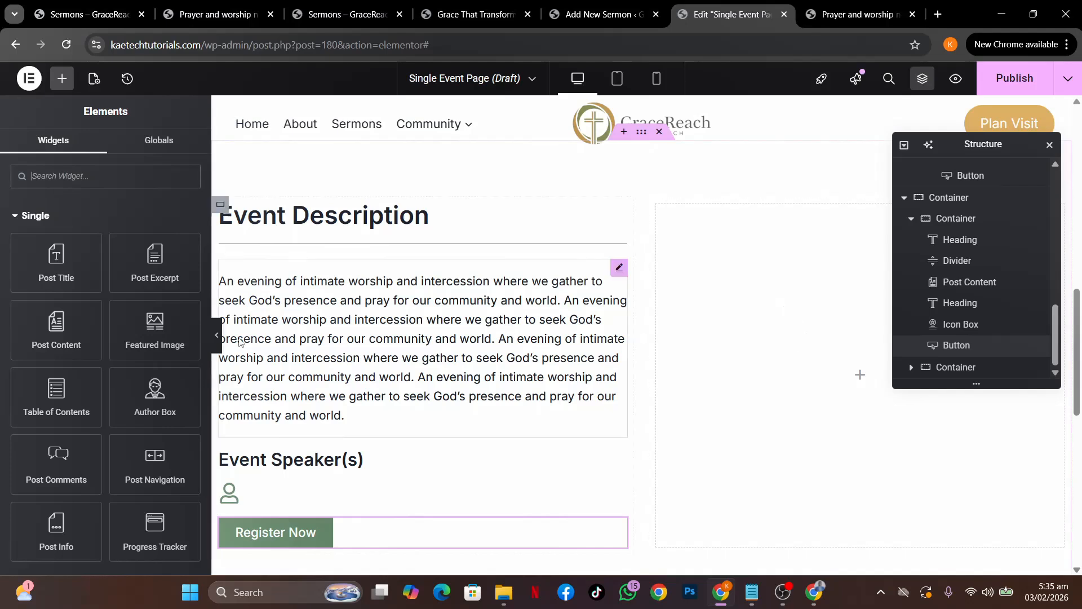
type("map")
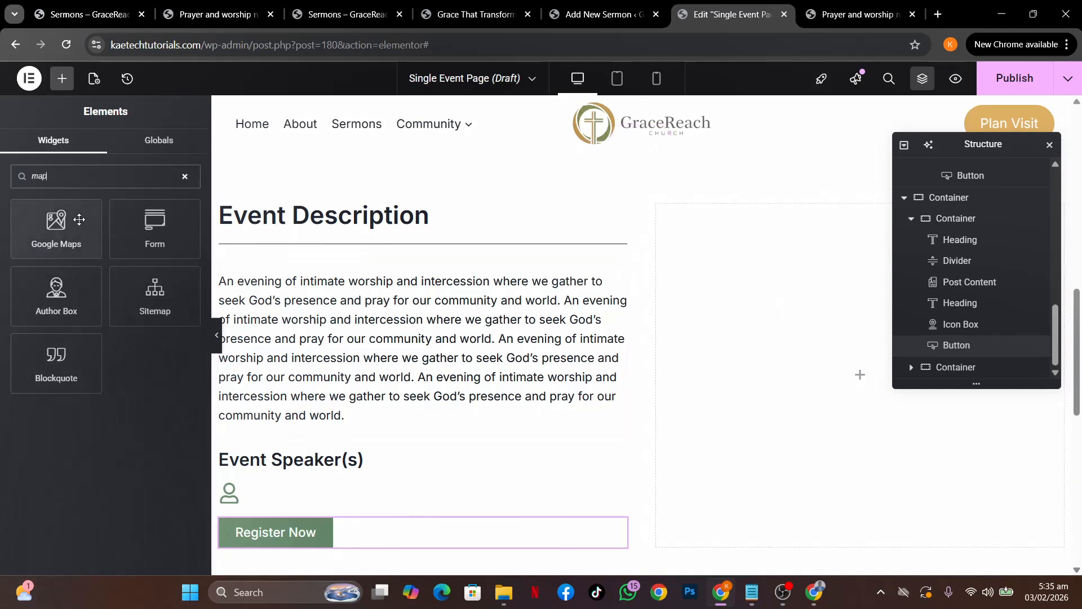
left_click_drag(70, 221, 801, 372)
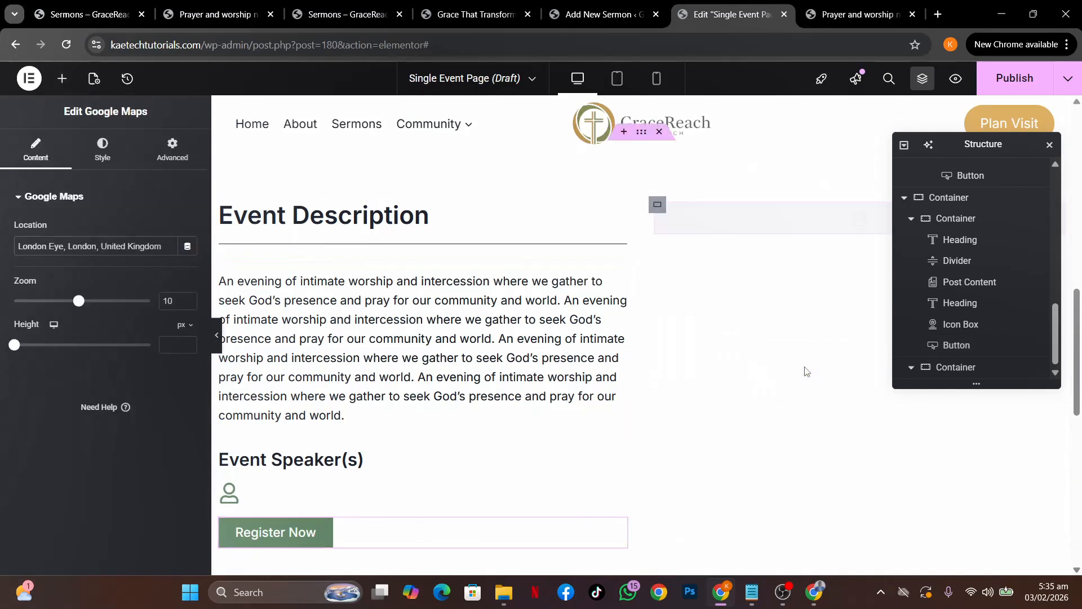
Link the Google Maps location to the dynamic ACF Field with the key Event Location.
left_click(187, 245)
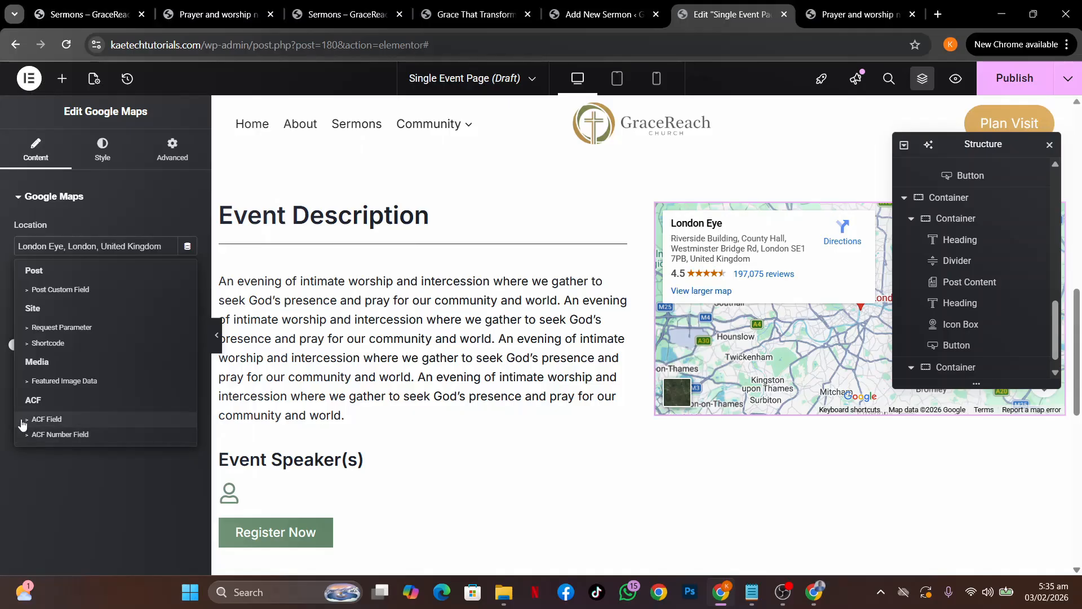
left_click(22, 419)
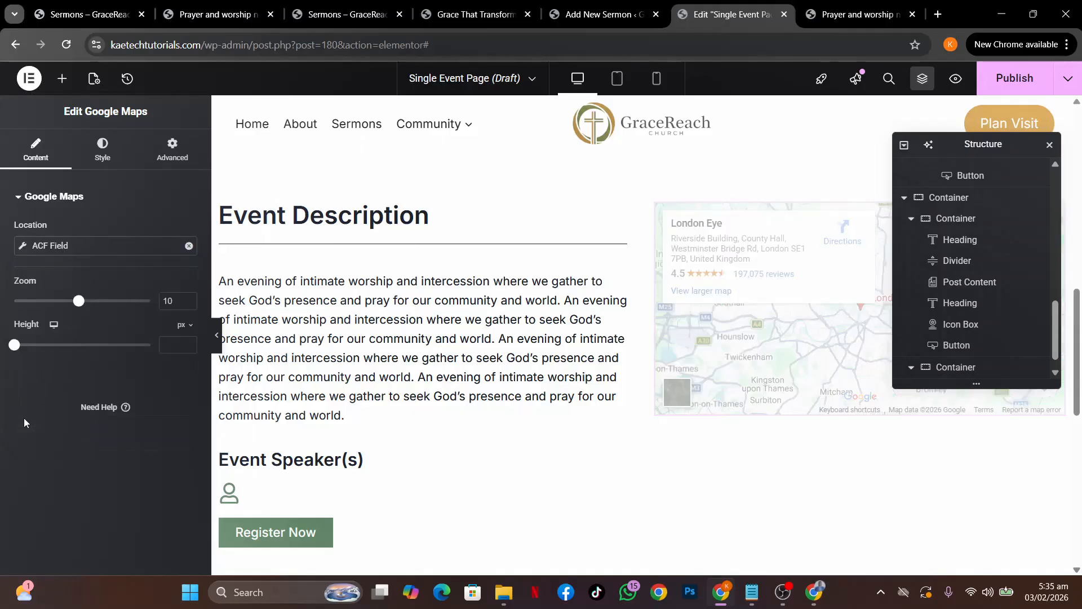
left_click(22, 247)
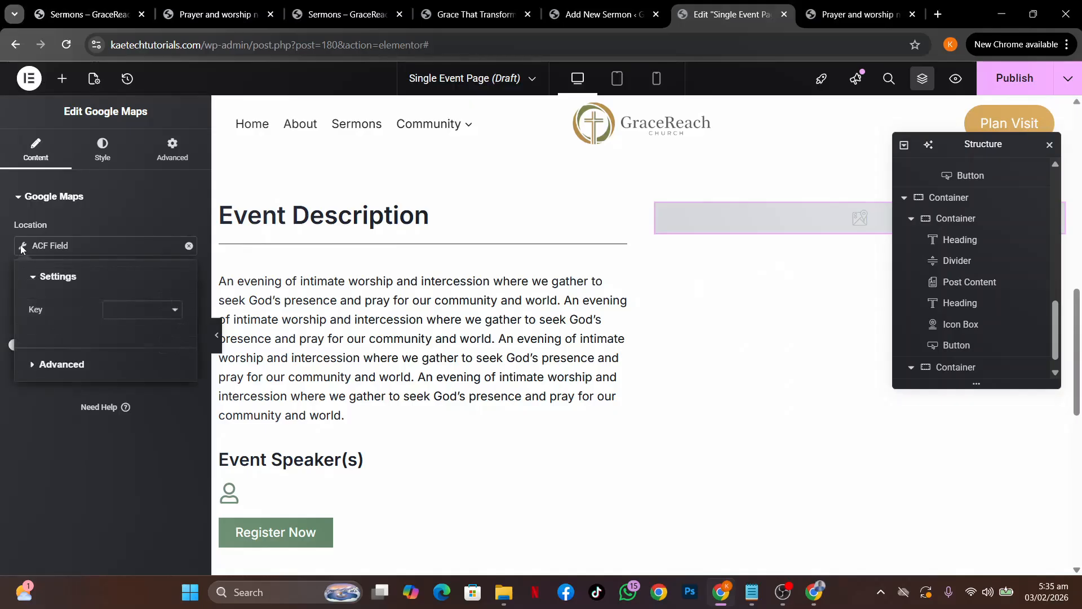
left_click(141, 311)
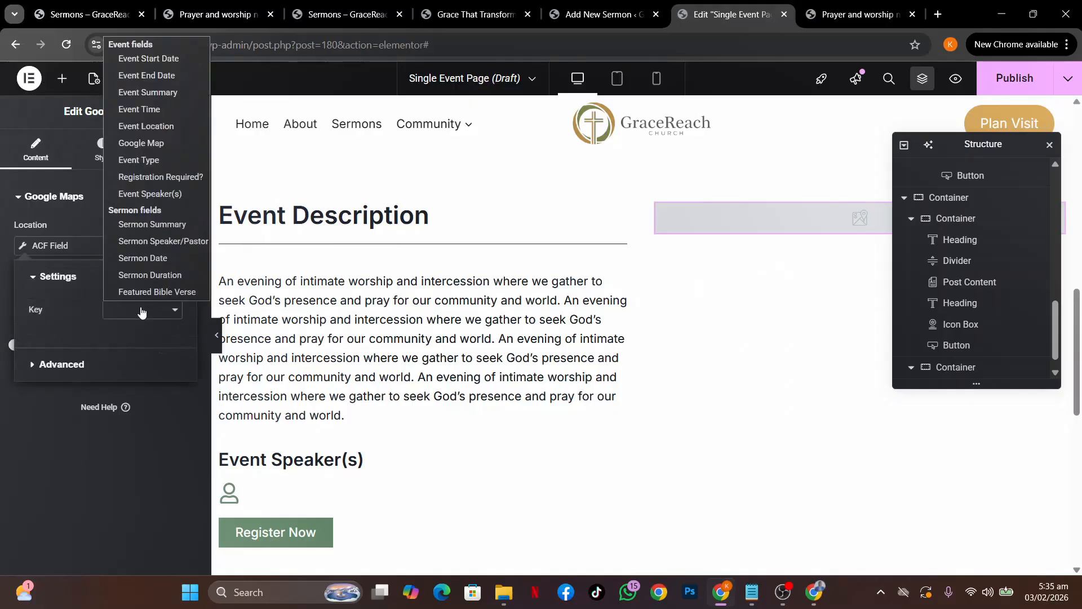
left_click(161, 126)
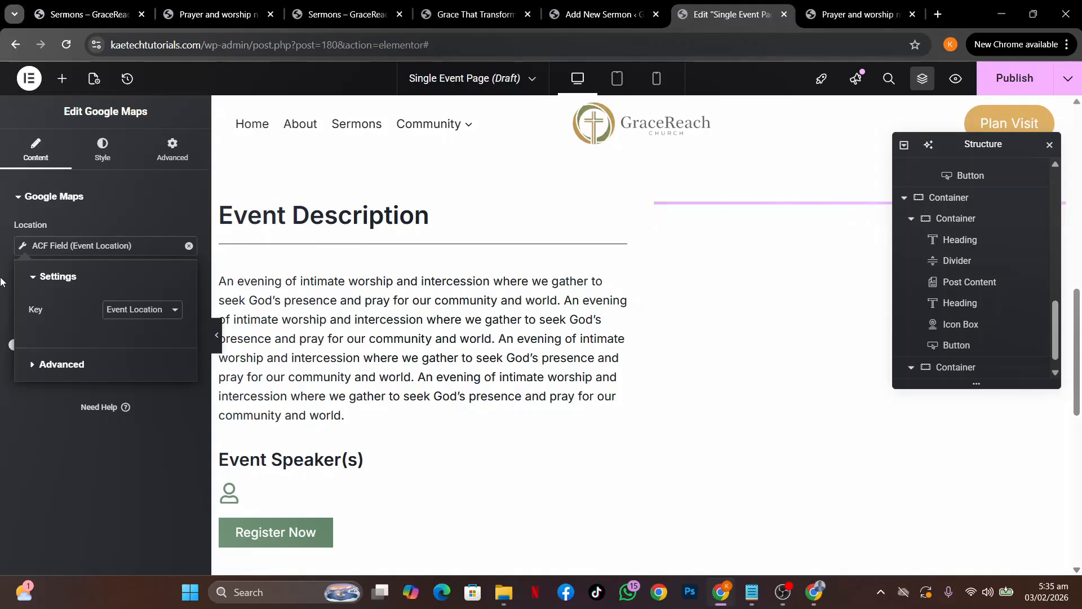
left_click(2, 282)
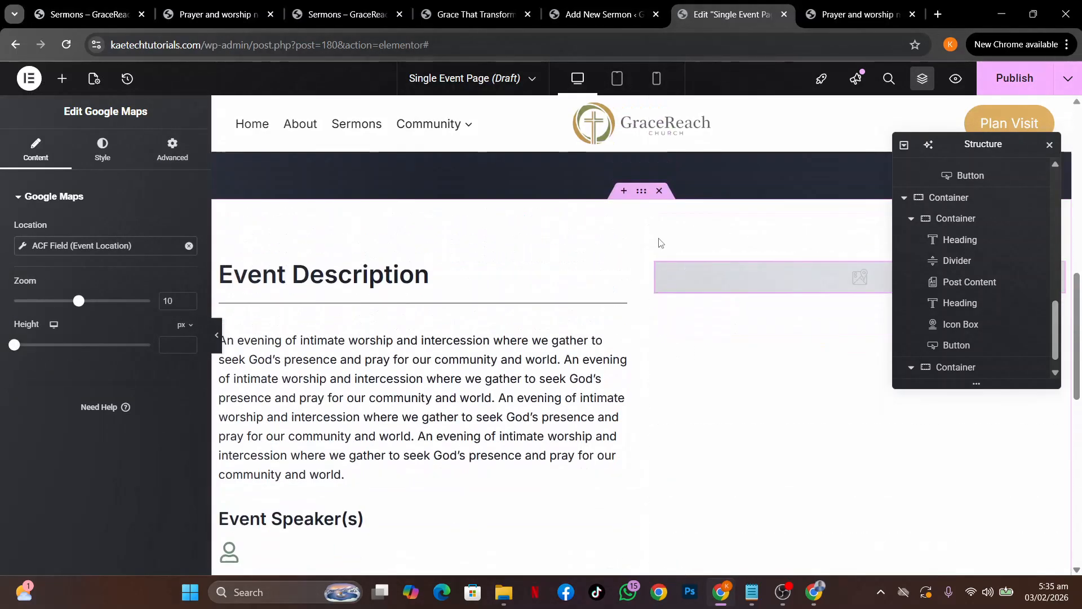
Center the justify content and align items settings of the event description section's parent container.
left_click(641, 191)
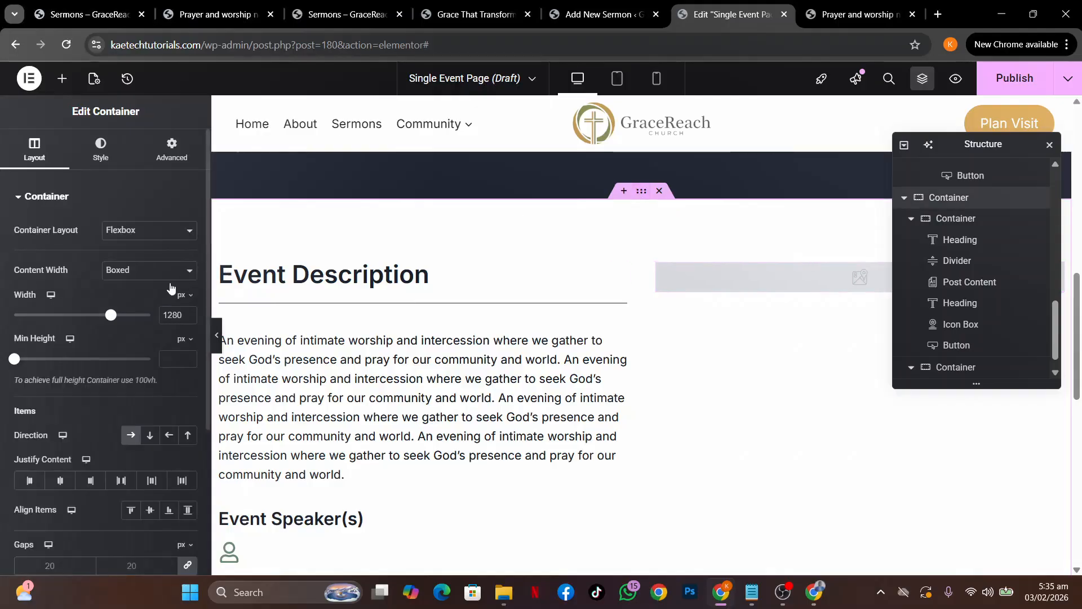
left_click(61, 483)
left_click(150, 509)
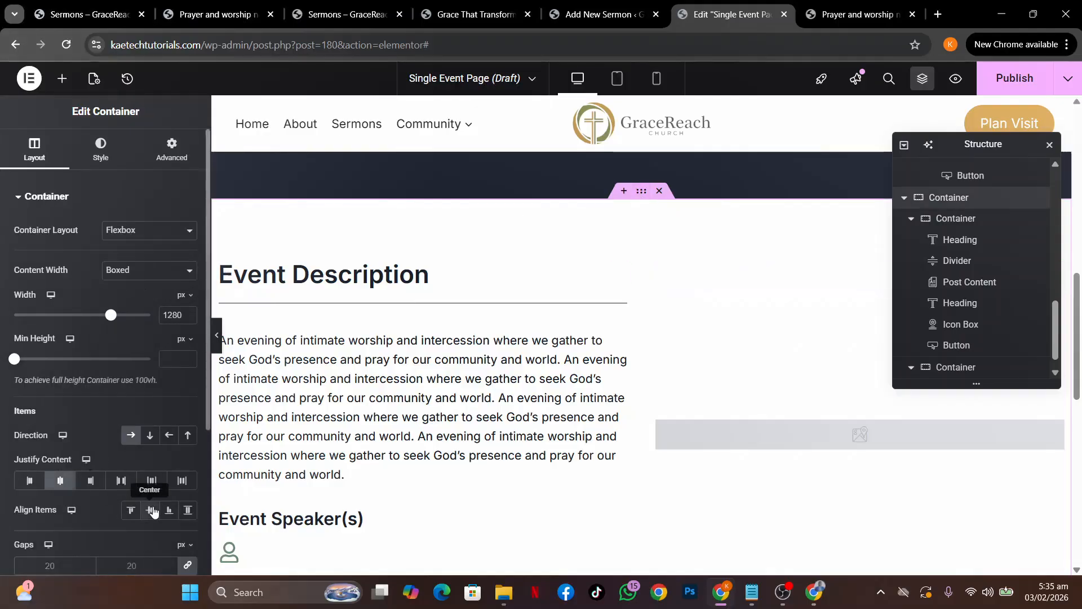
Check the reference page's Related Events section, and copy the Event Description heading in the template.
scroll(785, 420, "down", 6)
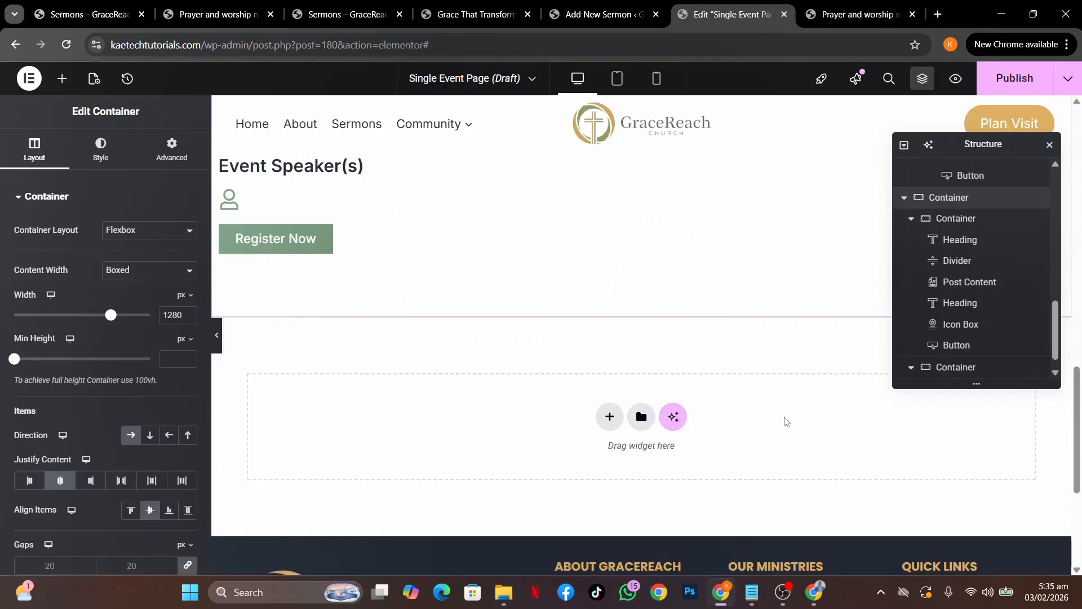
scroll(787, 421, "up", 1)
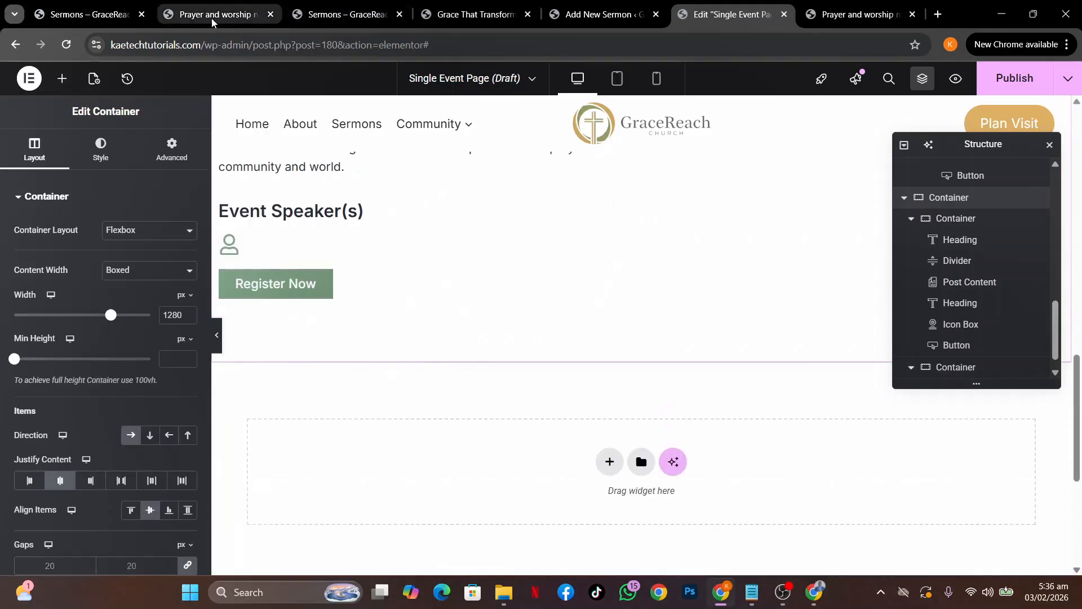
left_click(237, 20)
scroll(534, 262, "down", 7)
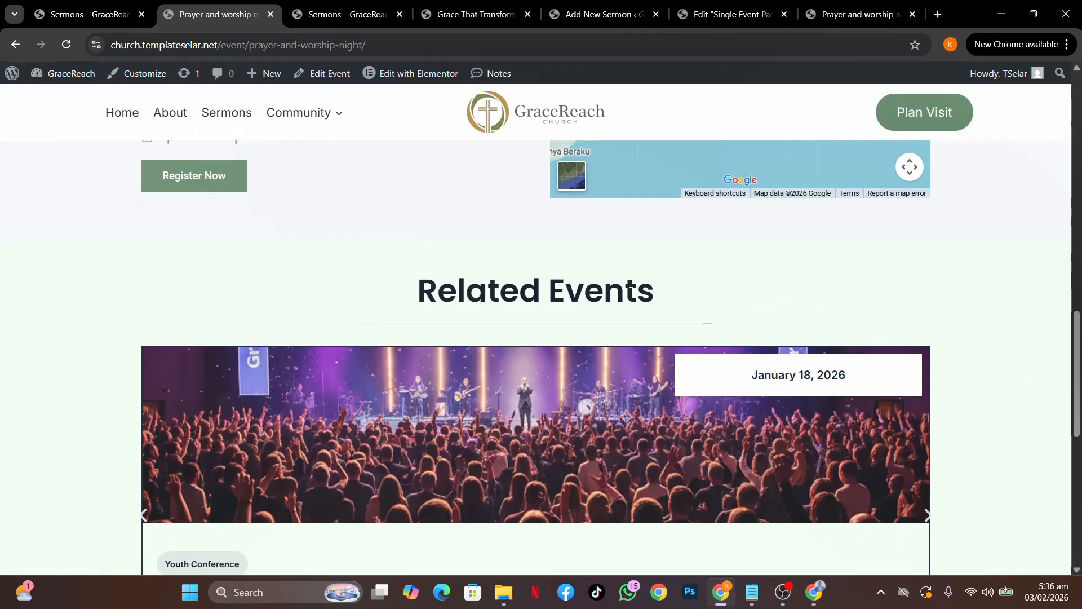
left_click(724, 7)
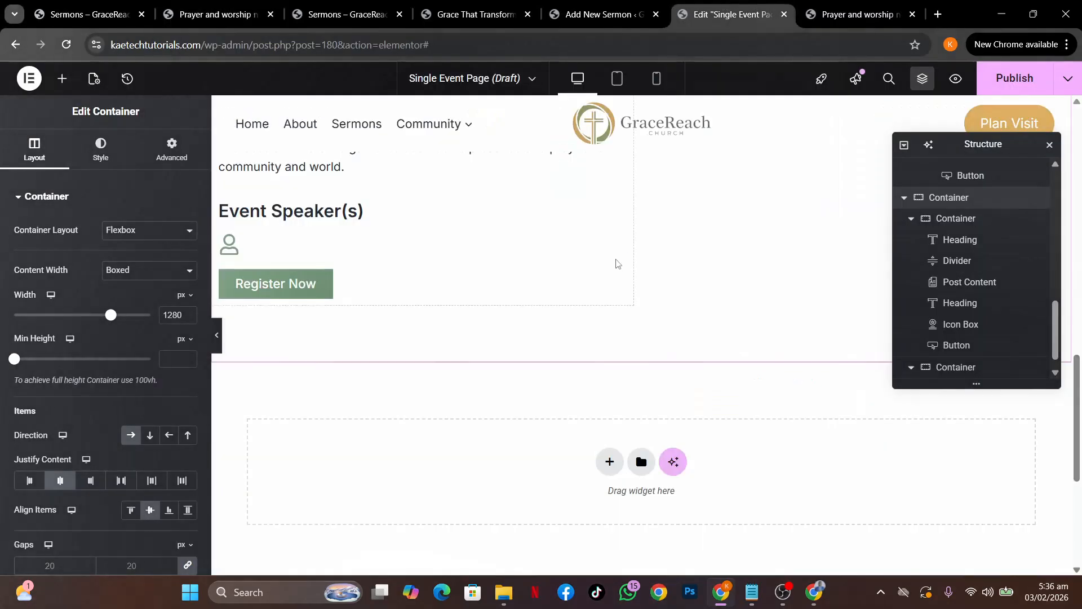
scroll(617, 263, "up", 5)
right_click(357, 298)
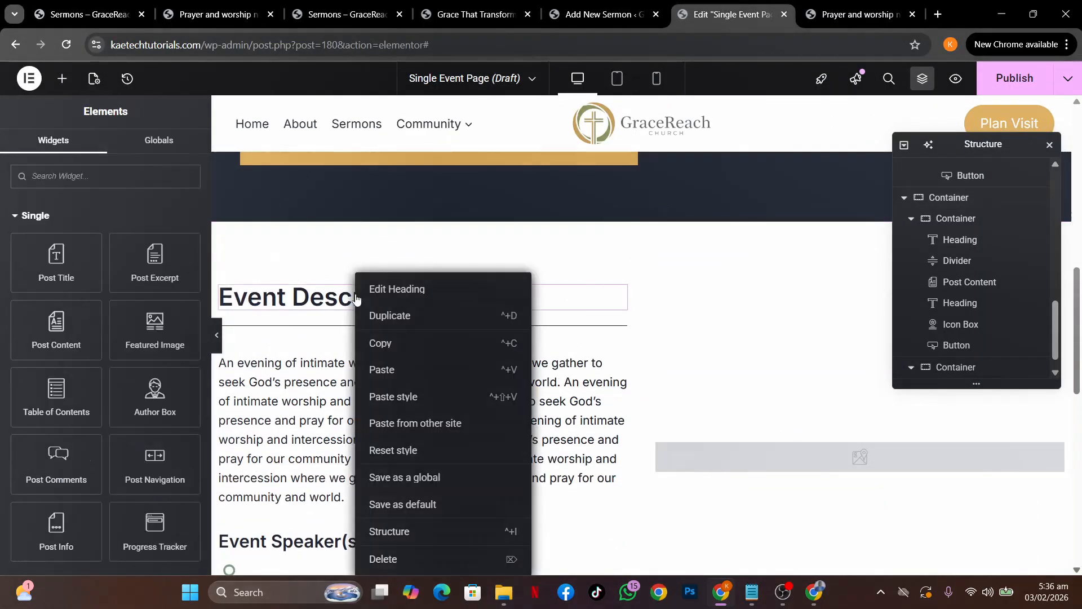
left_click(380, 343)
Add a single-column container below the event description section and paste the copied heading into it.
scroll(378, 345, "down", 10)
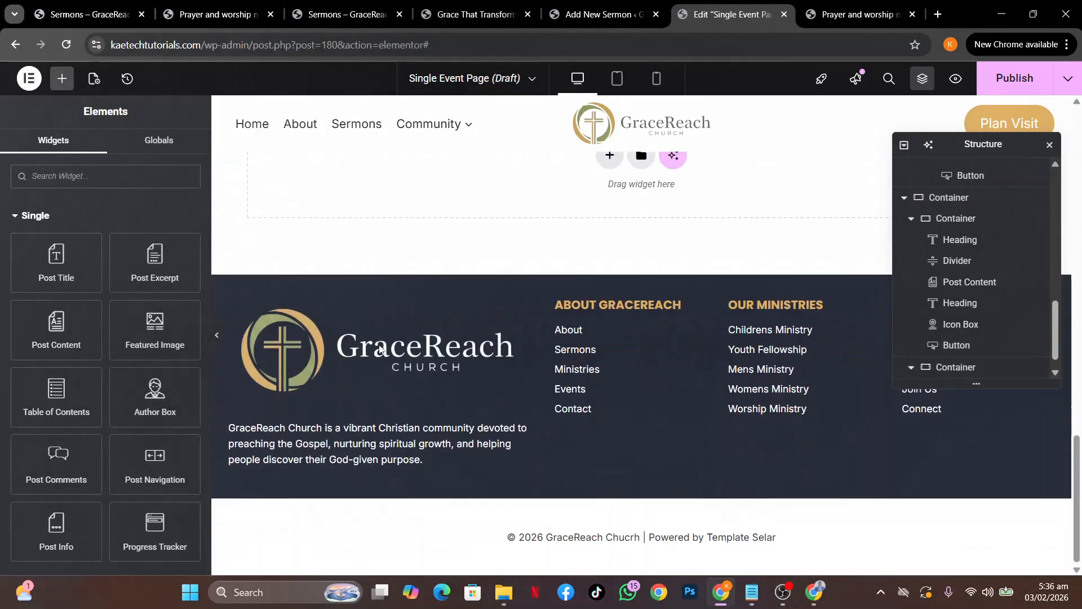
scroll(379, 348, "up", 3)
left_click(609, 278)
left_click(597, 309)
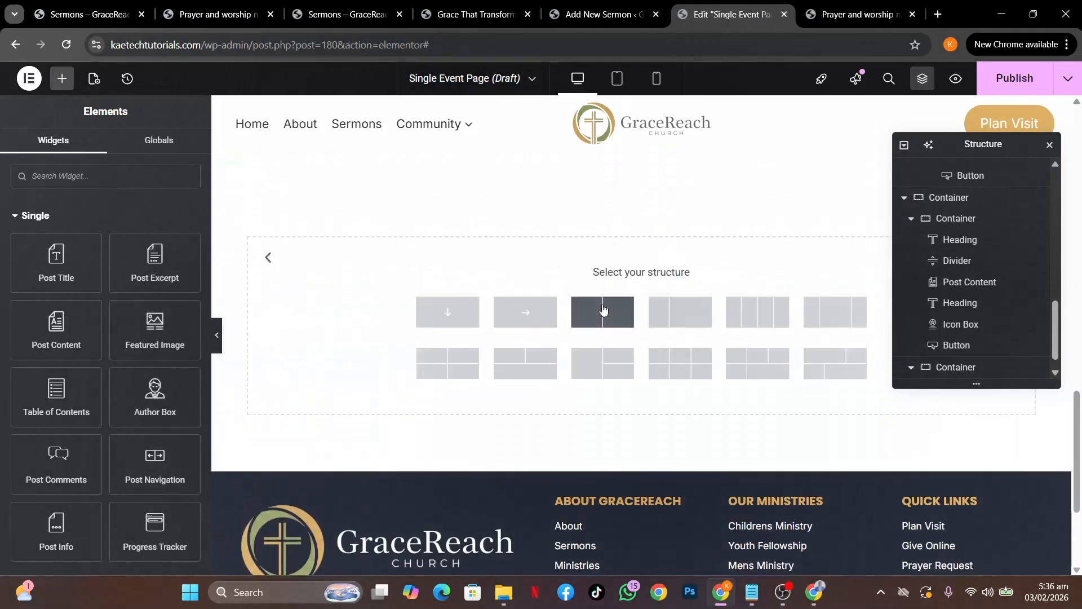
left_click(445, 311)
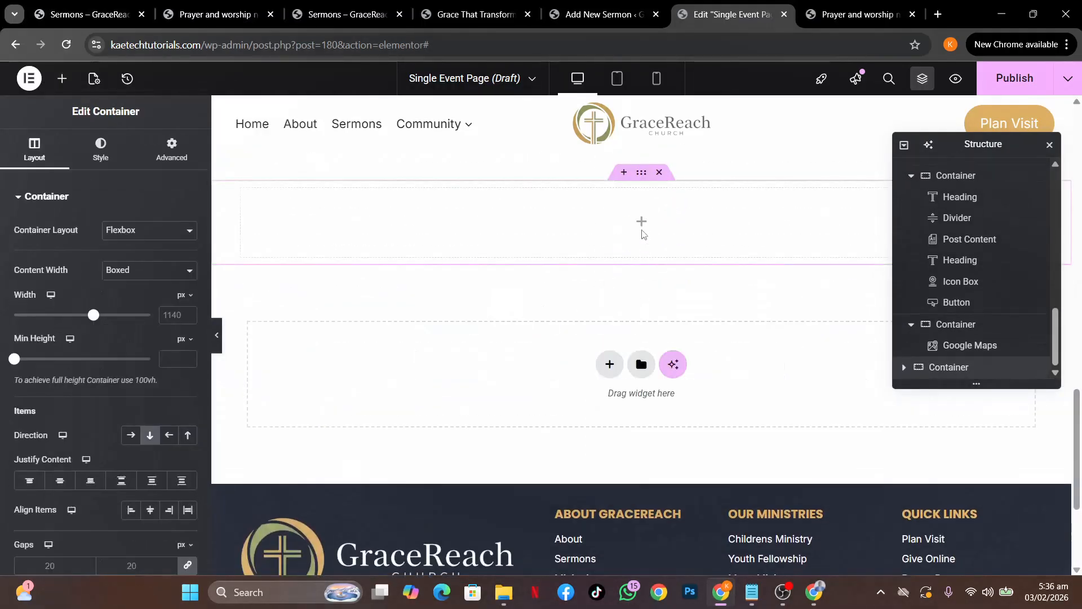
right_click(642, 226)
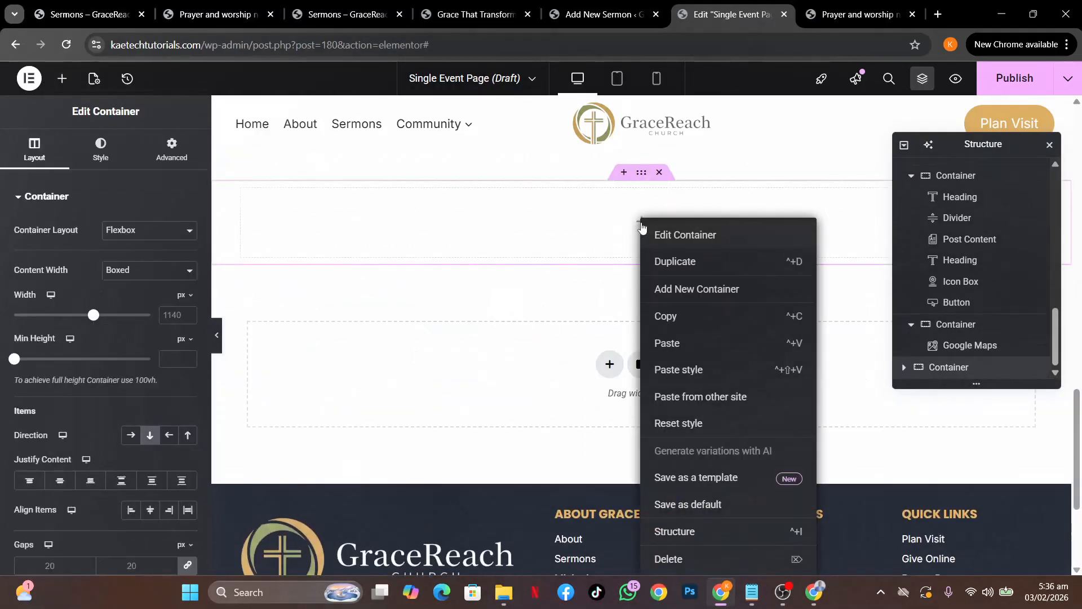
left_click(665, 349)
Copy the divider under the original Event Description heading and paste it below the heading in the new container.
scroll(484, 245, "up", 8)
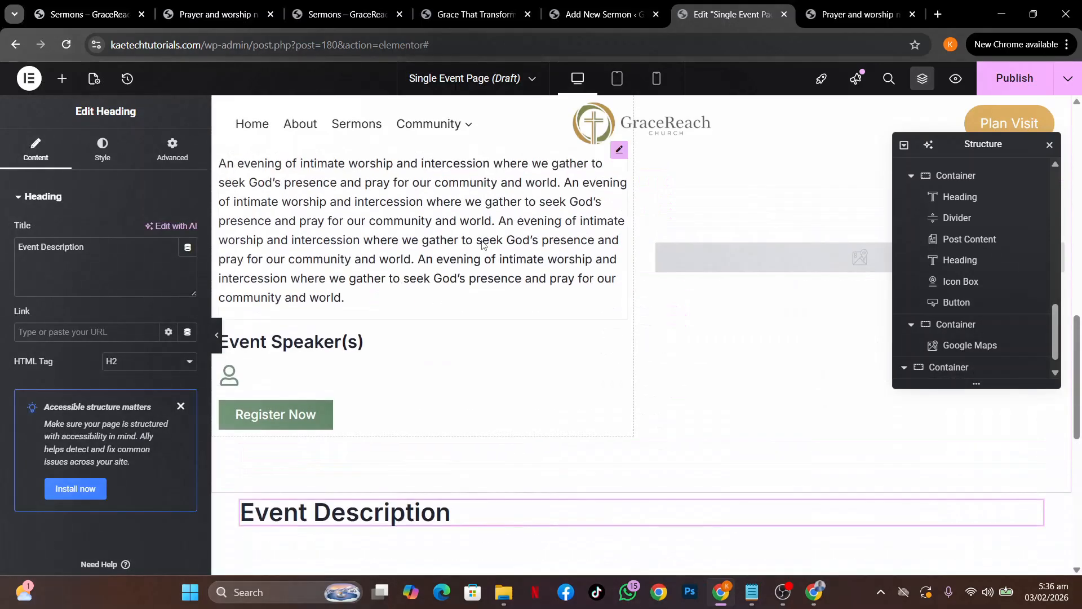
right_click(471, 303)
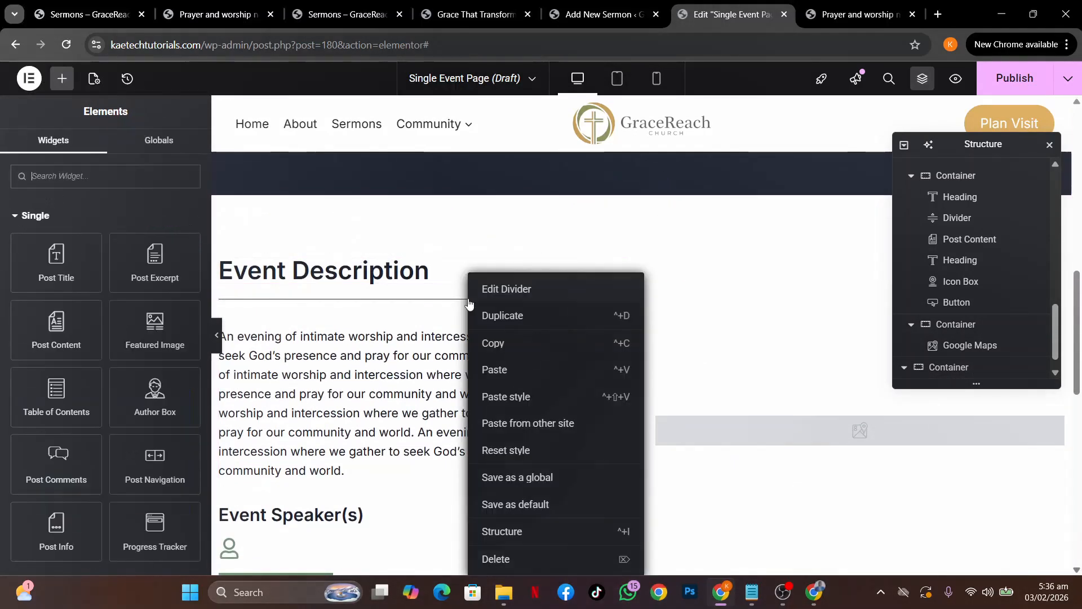
left_click(497, 345)
scroll(498, 348, "down", 8)
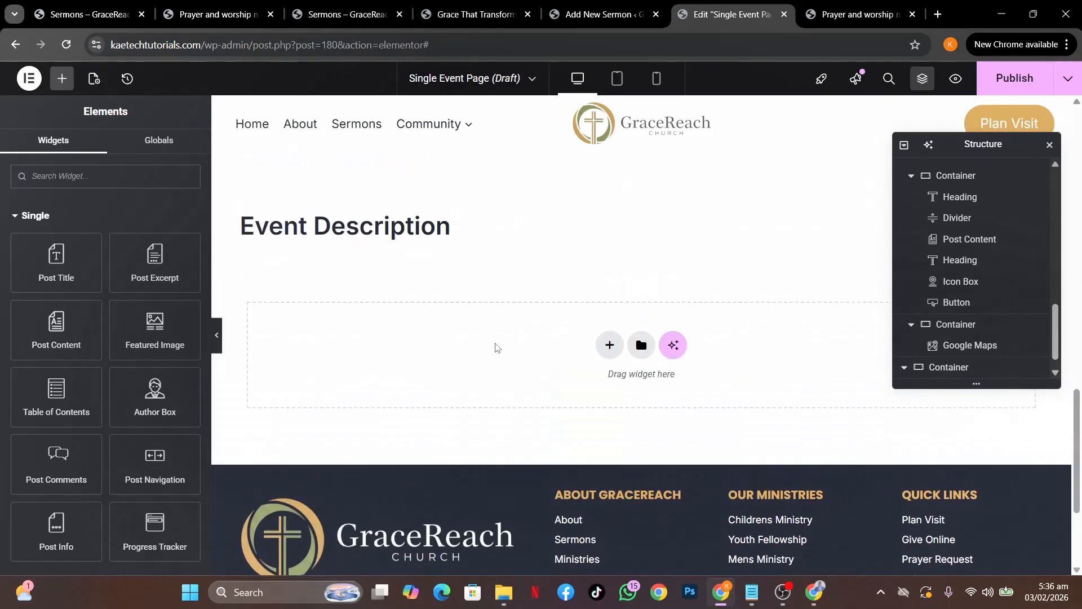
right_click(379, 224)
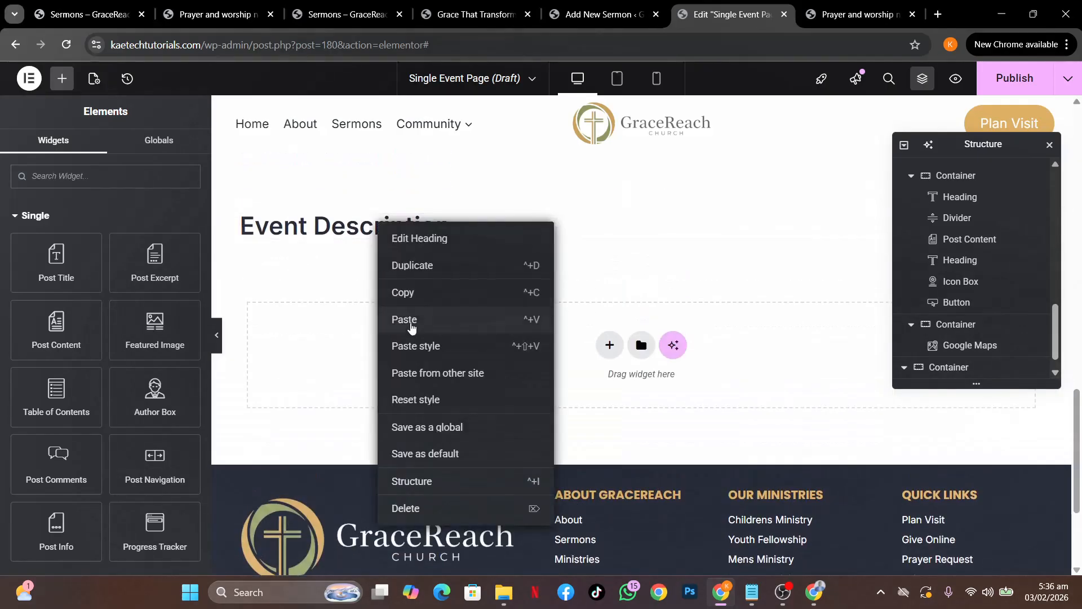
left_click(411, 322)
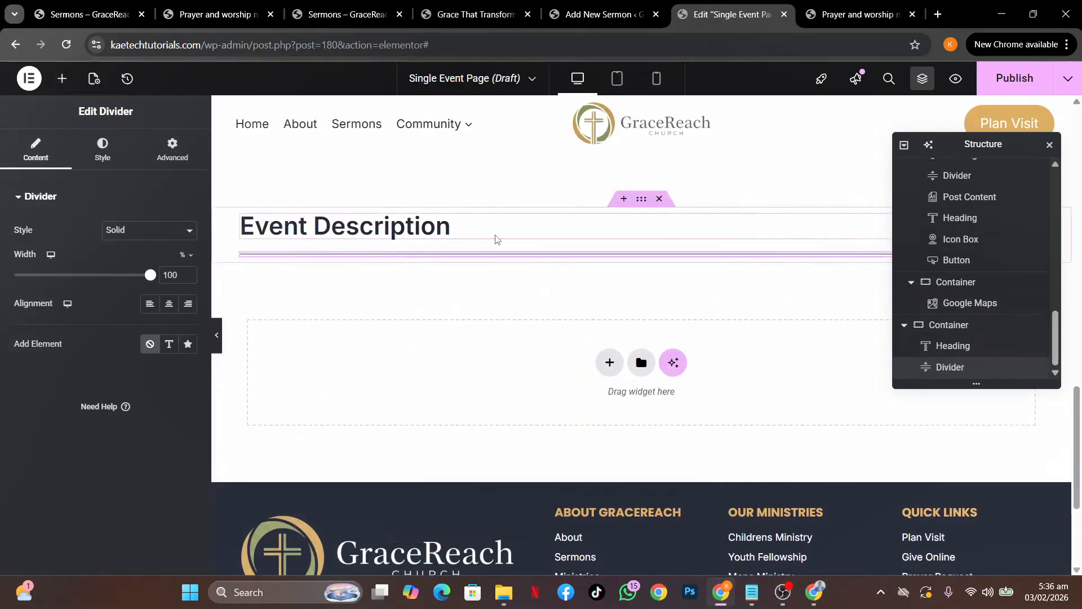
Center the copied Event Description heading in the new container, and set the divider below it to 38% width with center alignment.
left_click(378, 233)
left_click(102, 149)
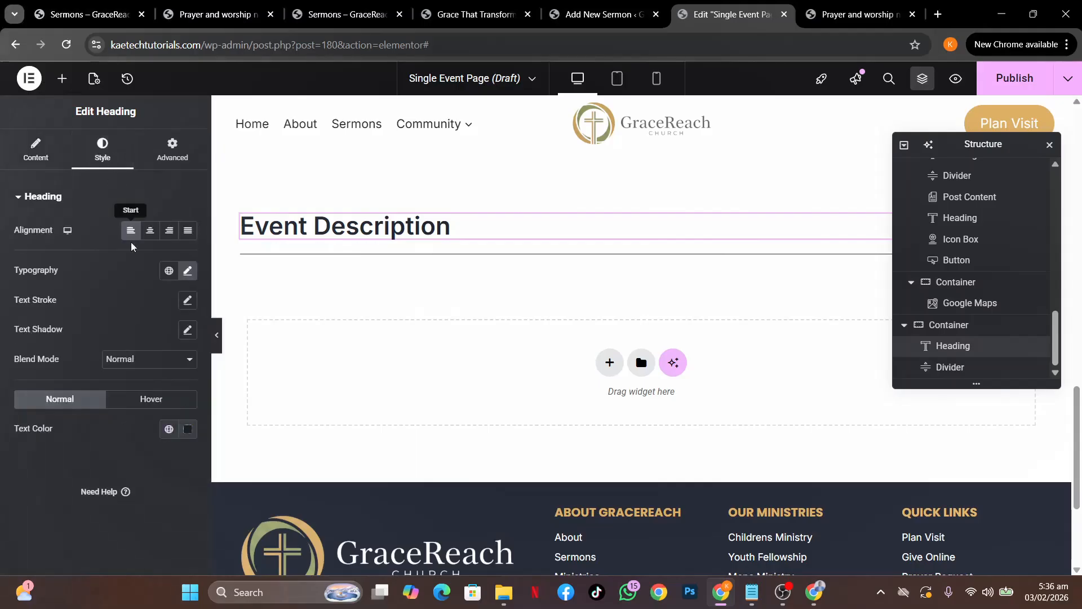
left_click(150, 231)
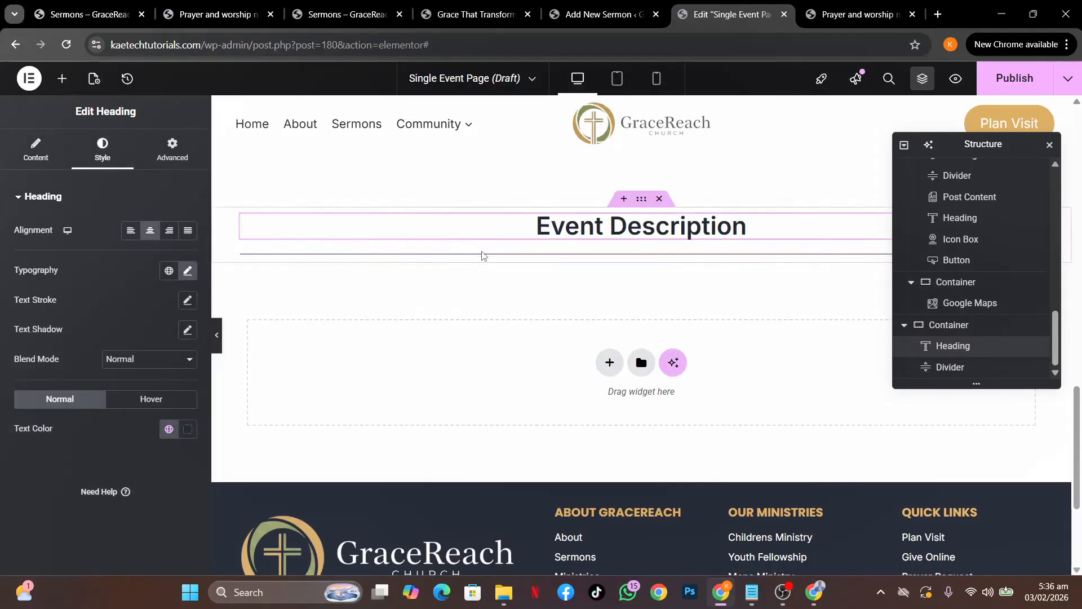
left_click(482, 256)
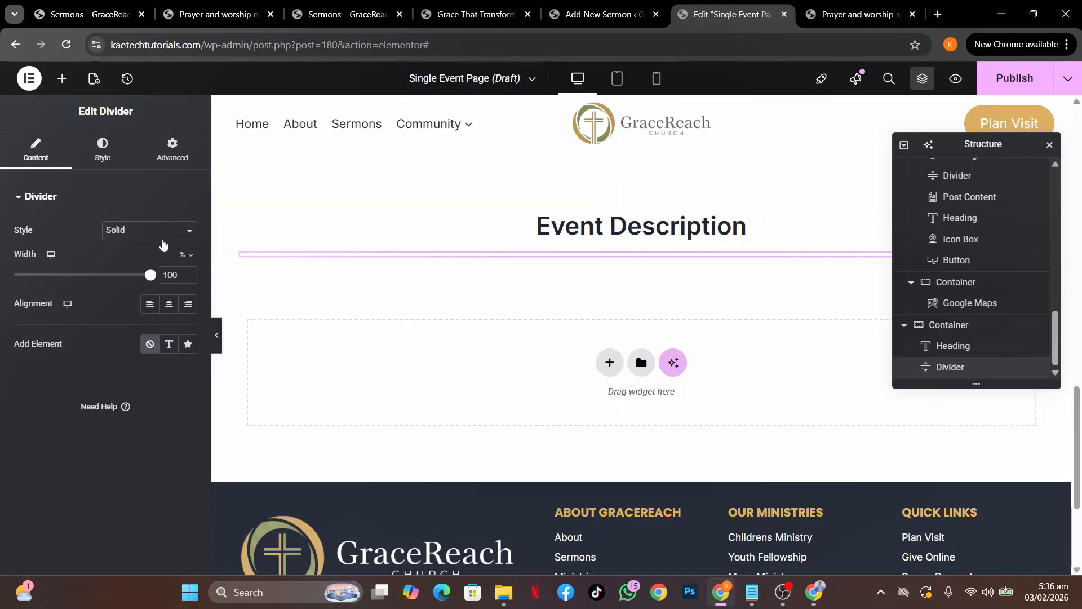
left_click_drag(154, 275, 66, 277)
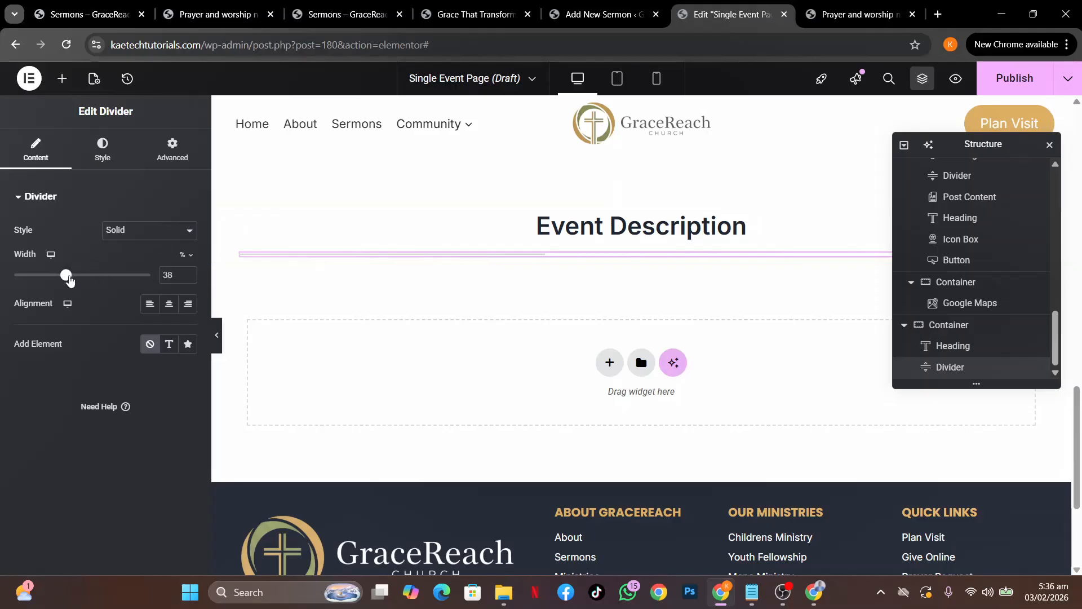
left_click(168, 303)
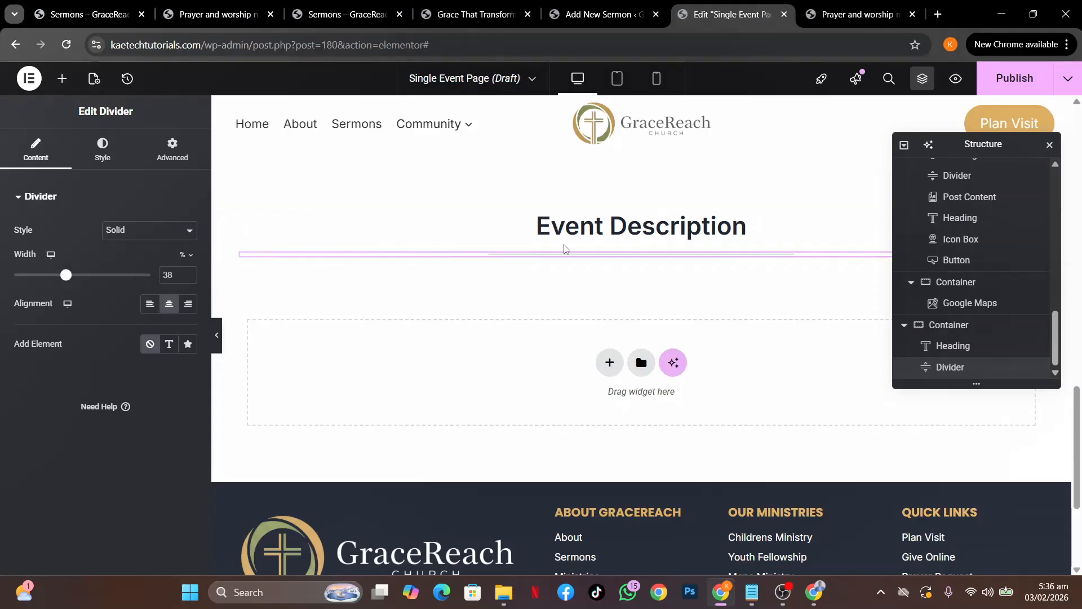
Replace the centered heading's title with "Related Events", copied from the reference page's section heading.
left_click(595, 239)
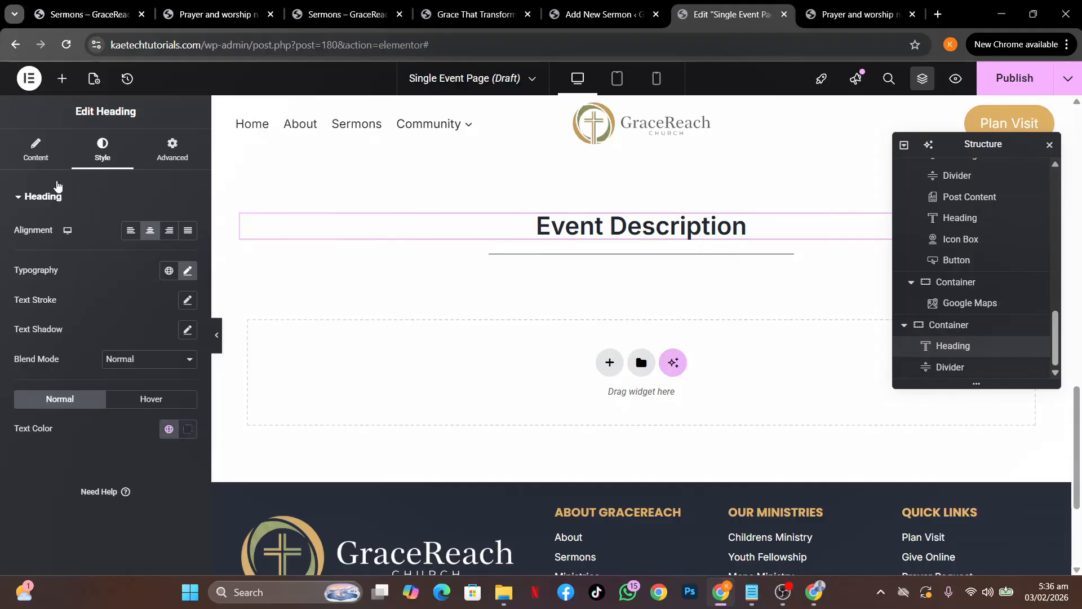
left_click(35, 149)
left_click_drag(116, 251, 1, 235)
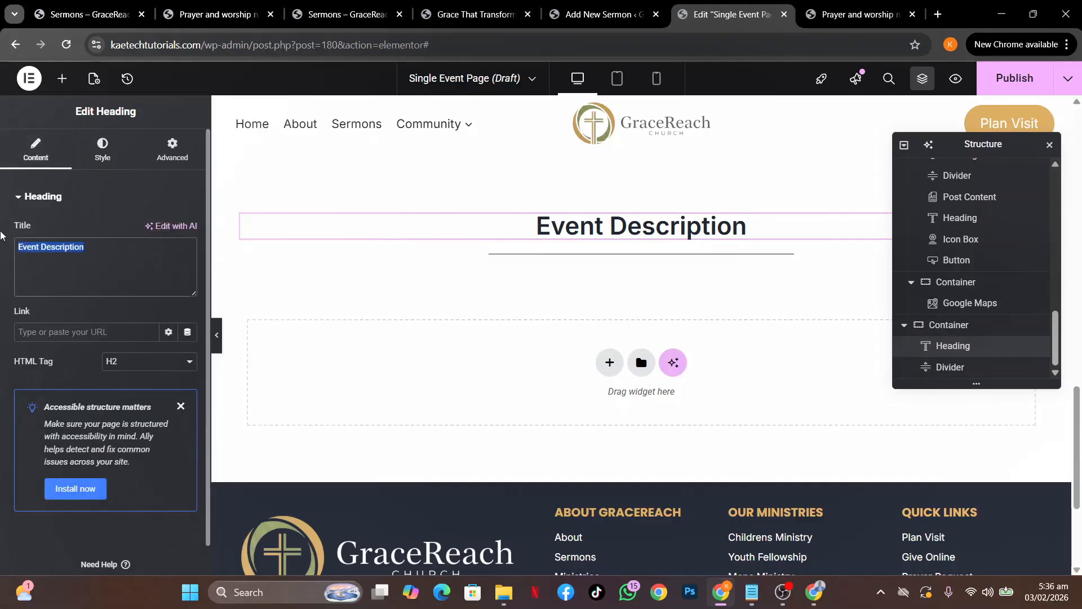
key("ctrl+v")
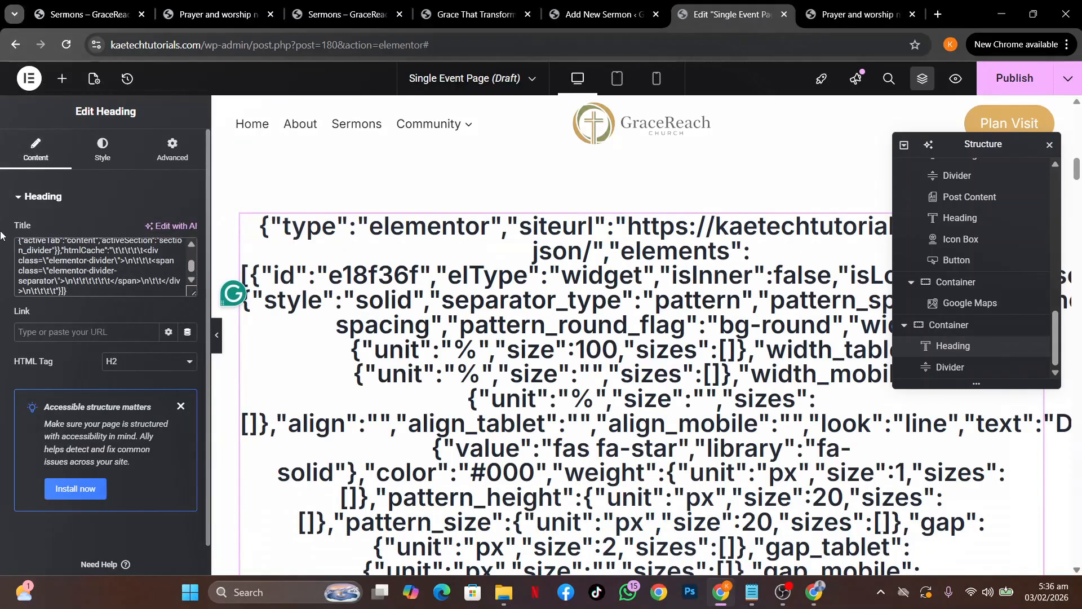
key("ctrl+a")
key("BackSpace")
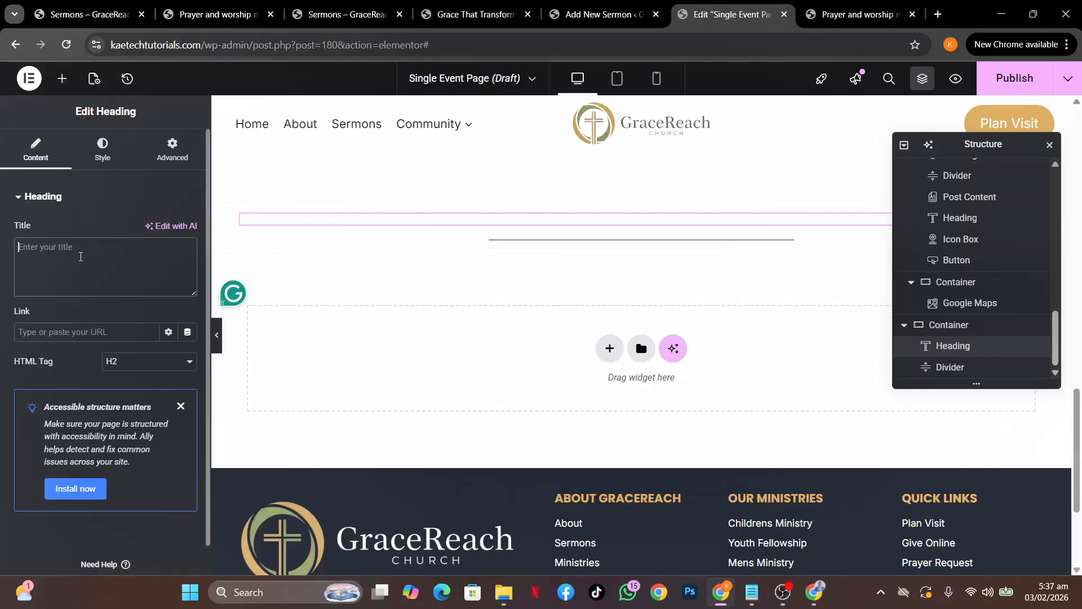
left_click(215, 14)
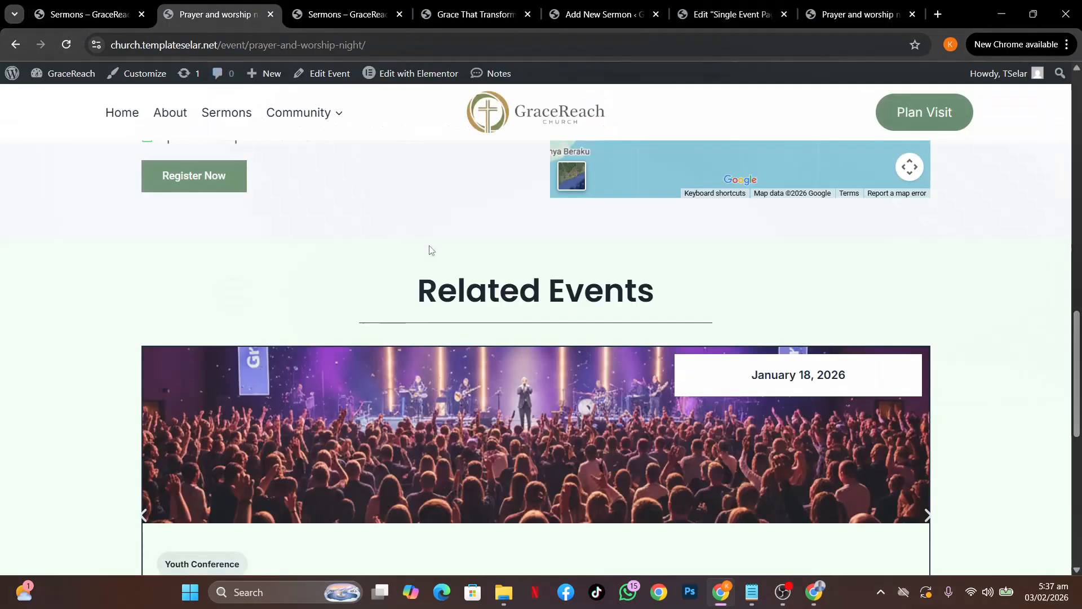
left_click_drag(661, 293, 398, 310)
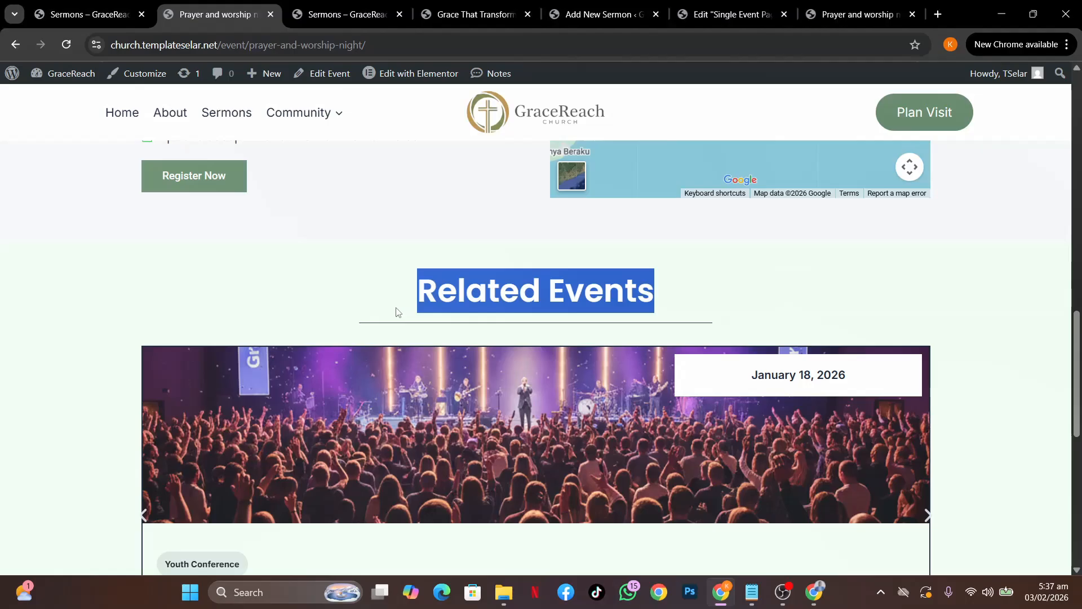
left_click(564, 13)
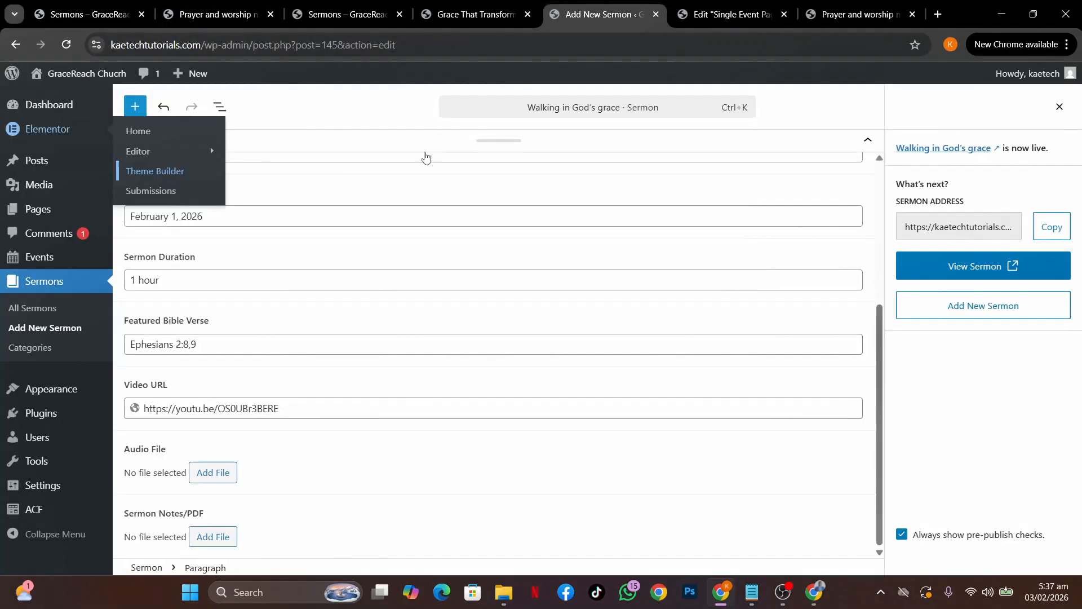
left_click(727, 14)
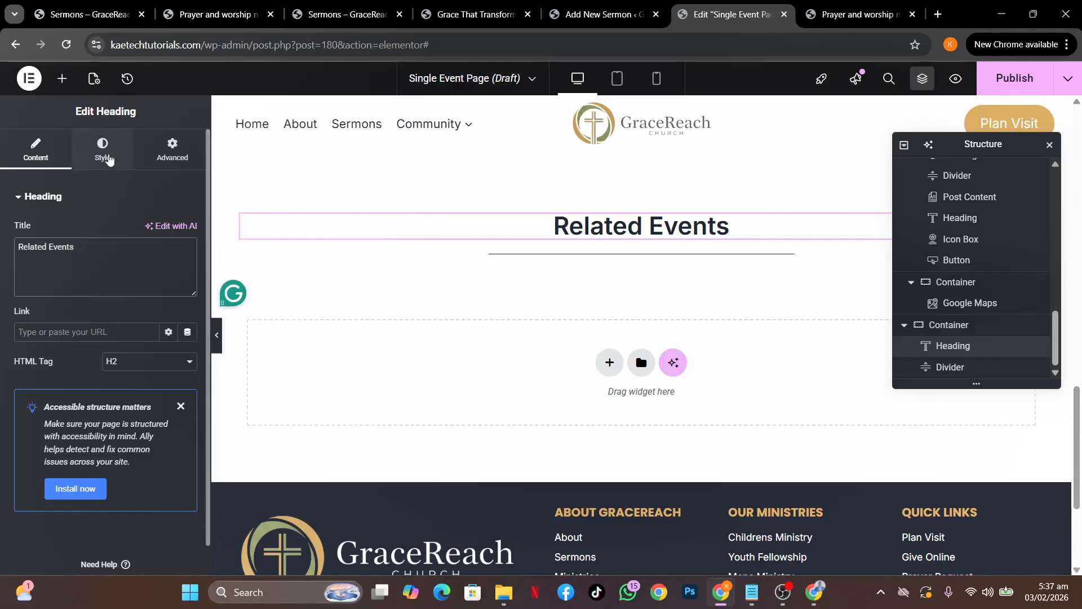
Set the Related Events heading's font size to 45 px.
left_click(102, 149)
left_click(188, 270)
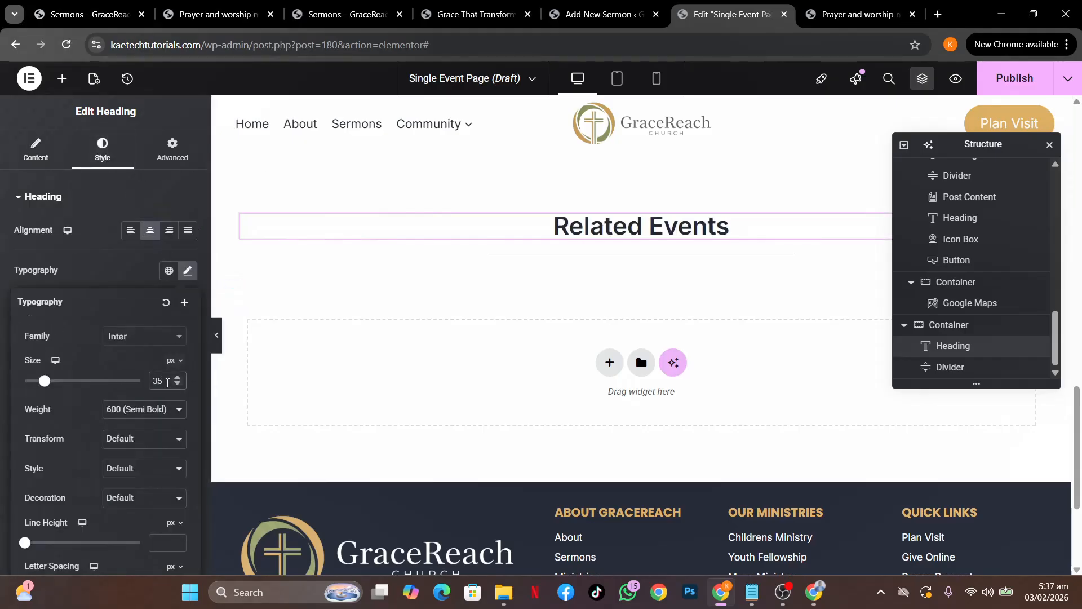
type("45")
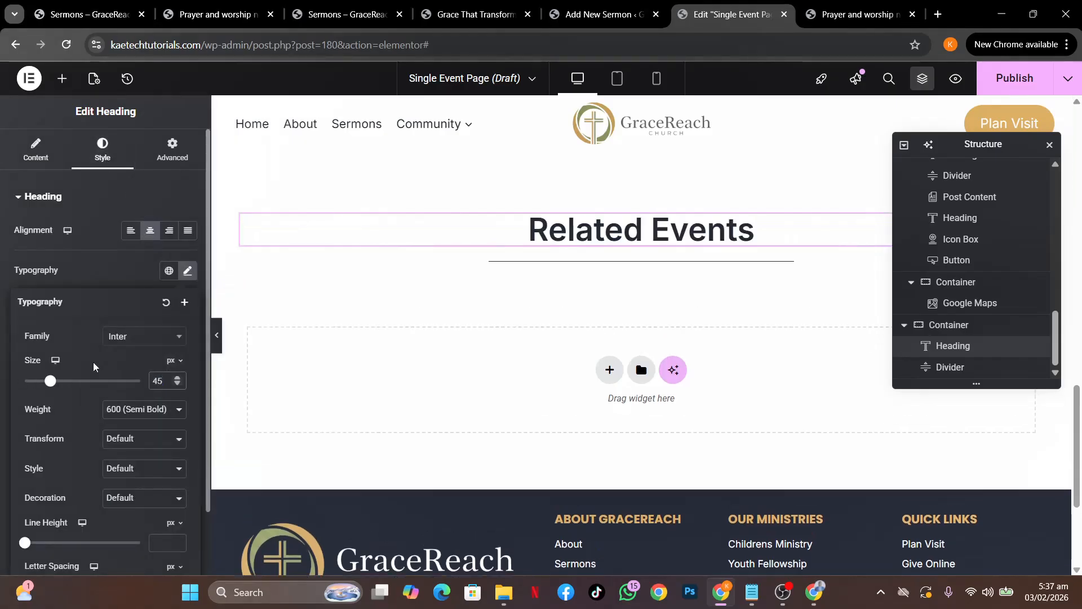
left_click(116, 272)
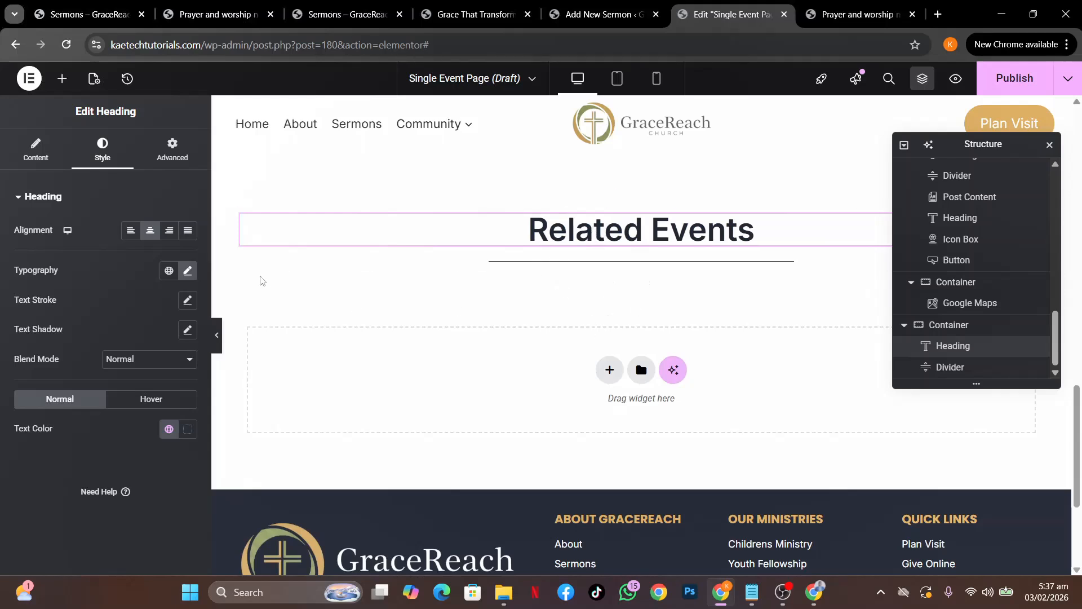
Add a nested container below the divider in the Related Events section.
left_click(62, 78)
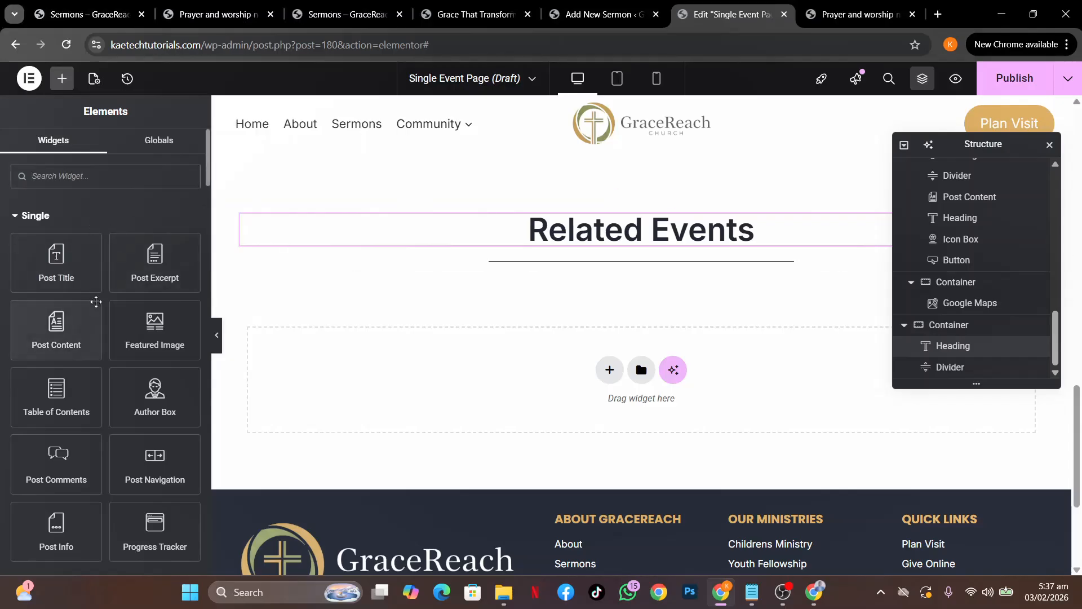
scroll(96, 305, "down", 5)
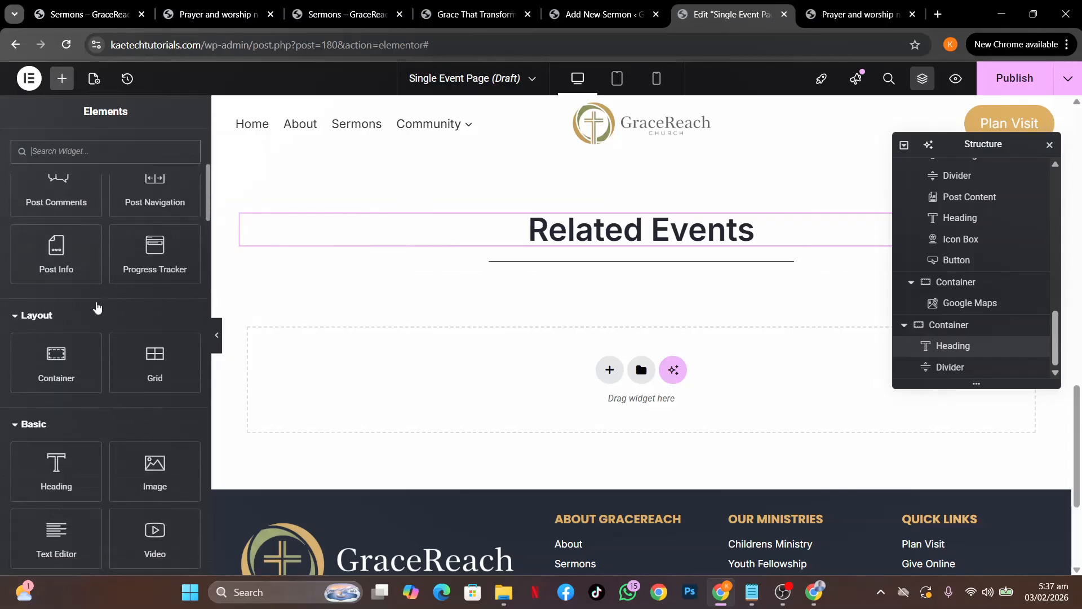
left_click_drag(63, 352, 508, 263)
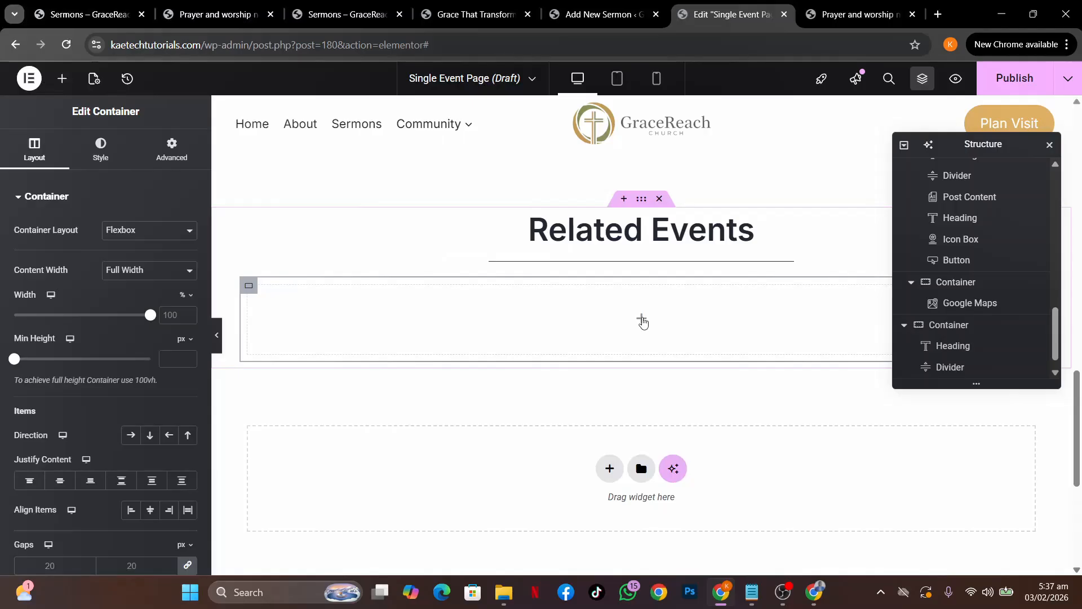
Insert a Loop Grid widget into the nested container, keeping Posts as its template type.
left_click(643, 321)
type("loo")
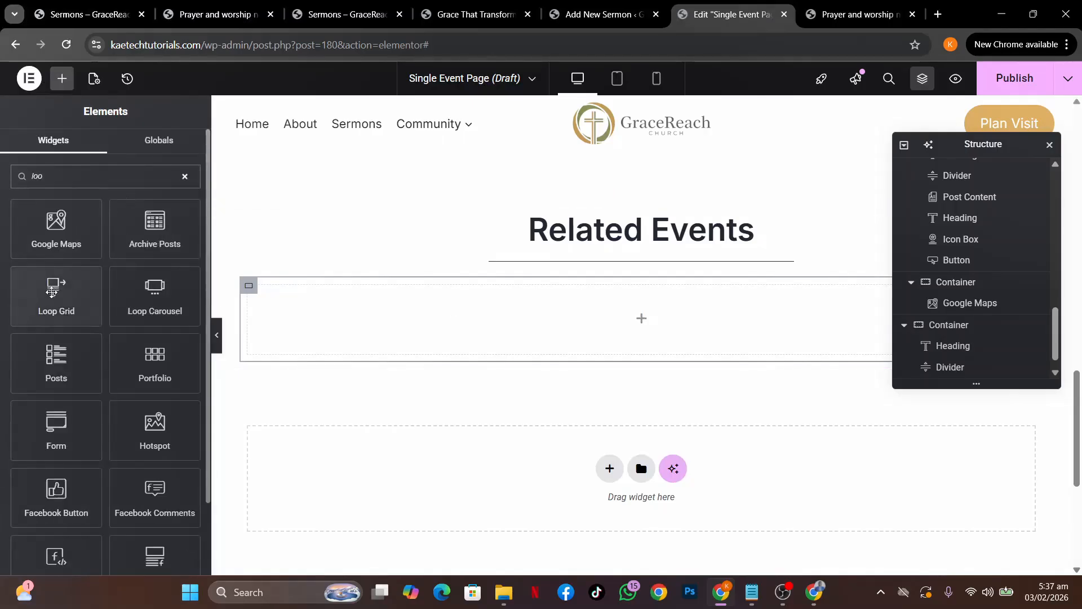
left_click_drag(52, 292, 448, 322)
left_click(117, 250)
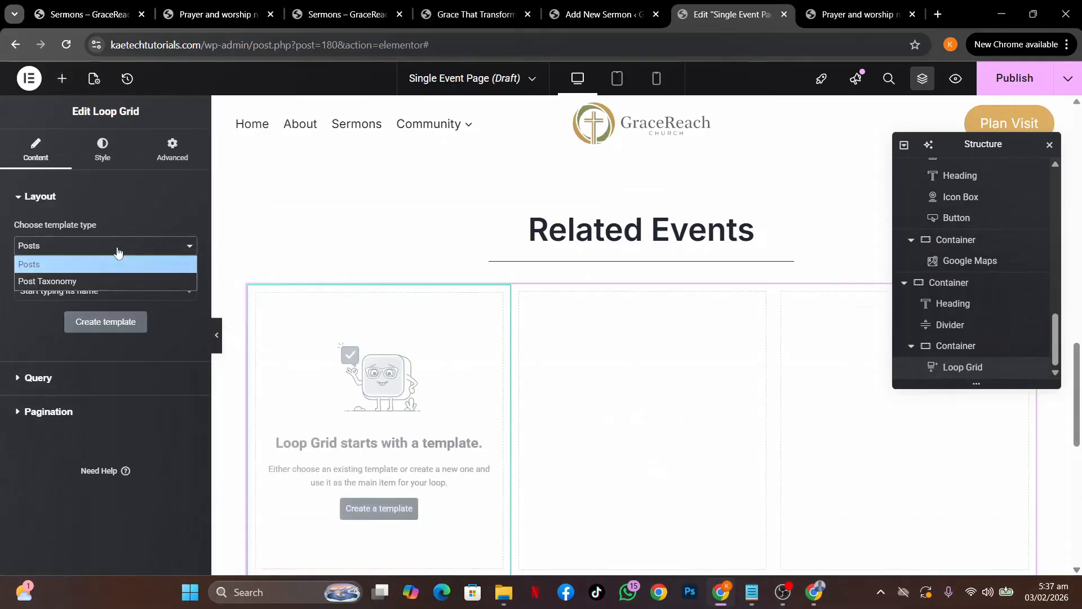
left_click(117, 252)
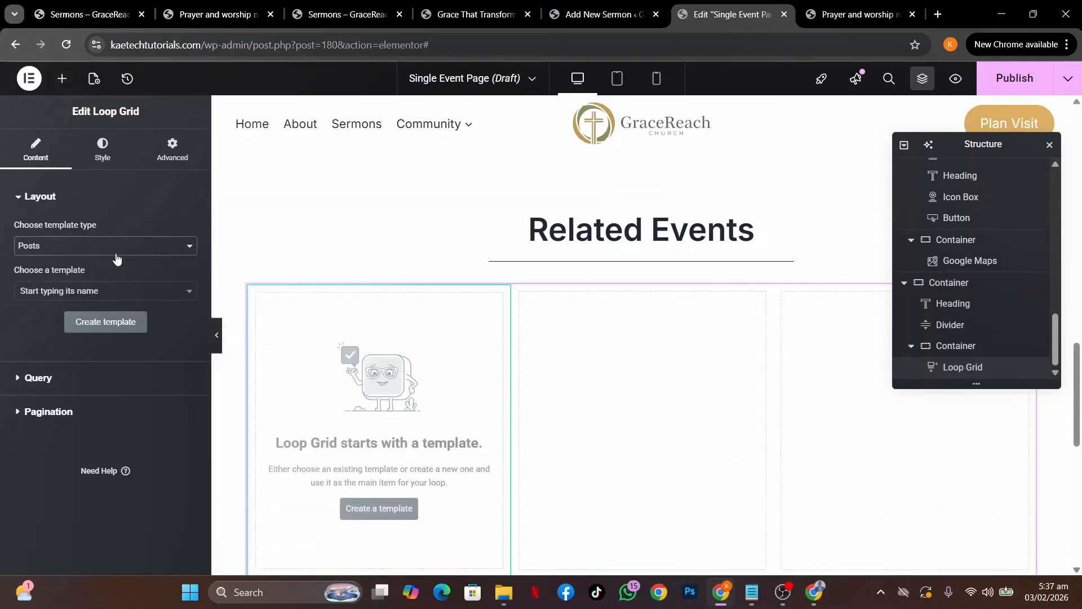
Assign the Events Loop template to the Loop Grid in the Related Events section.
left_click(111, 291)
type("loop")
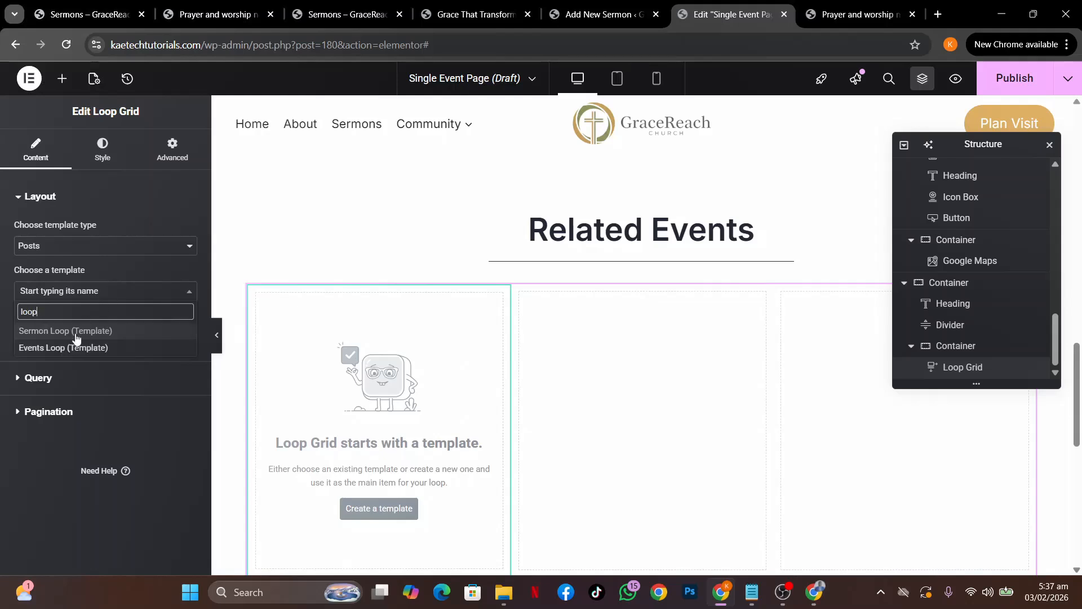
left_click(70, 348)
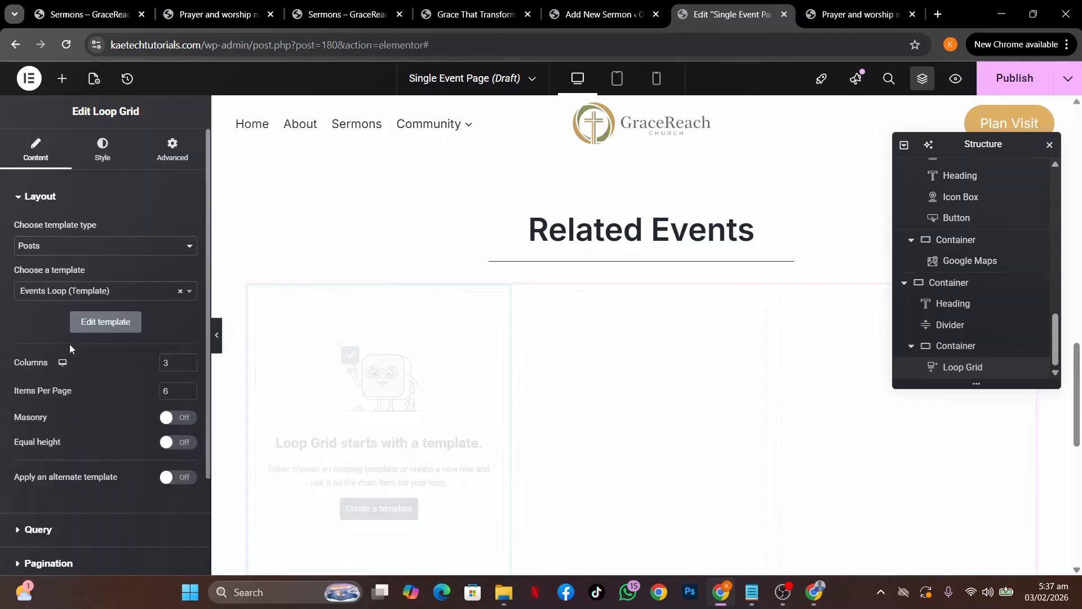
Set the Loop Grid to 1 column and 1 item per page.
double_click(178, 364)
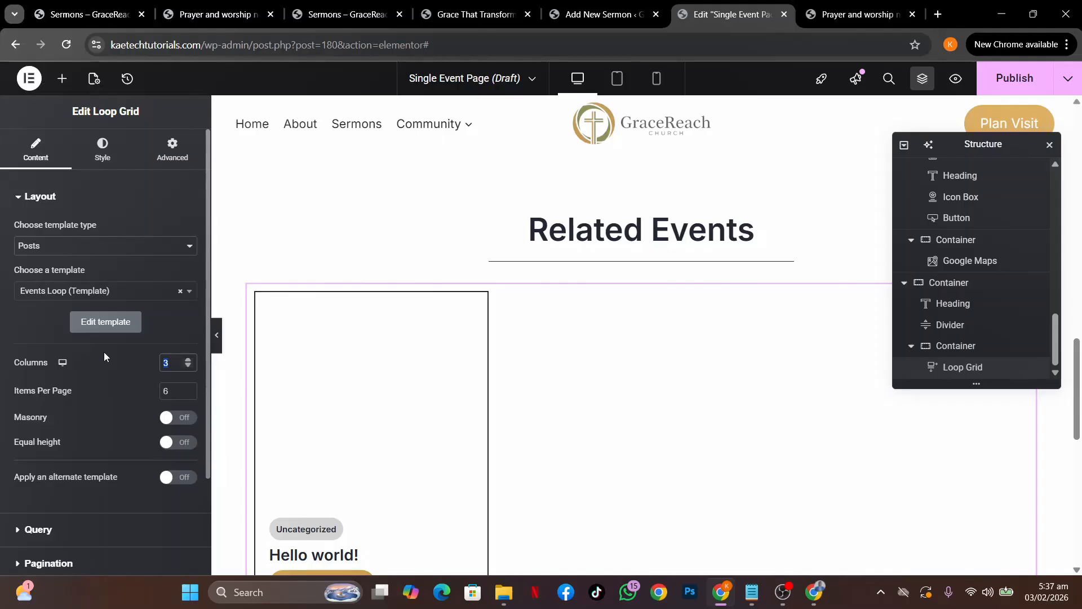
type("1")
key("BackSpace")
type("2")
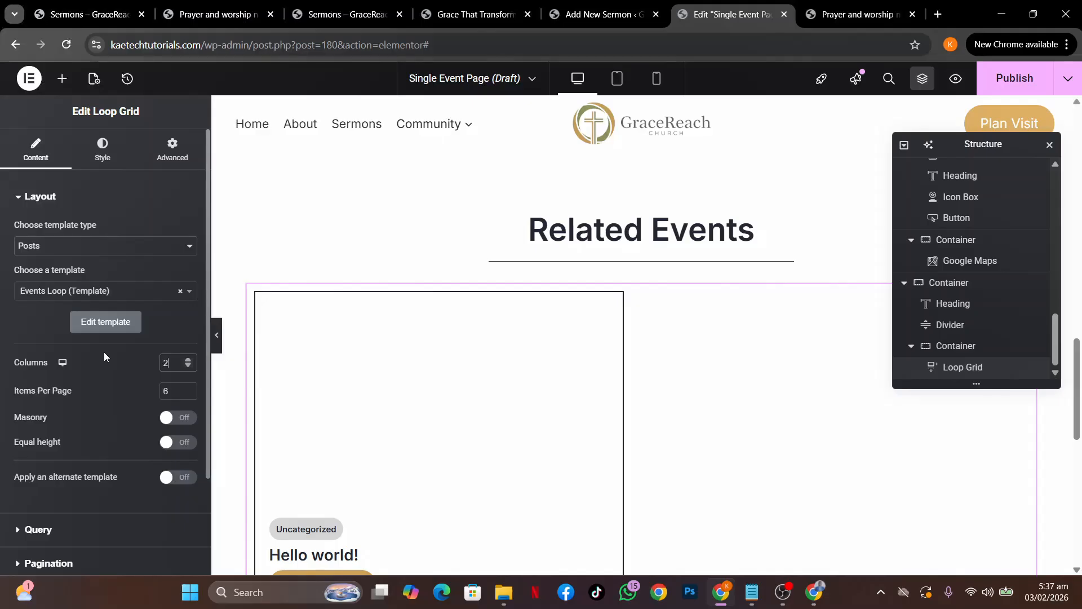
double_click(165, 391)
type("1")
left_click(187, 360)
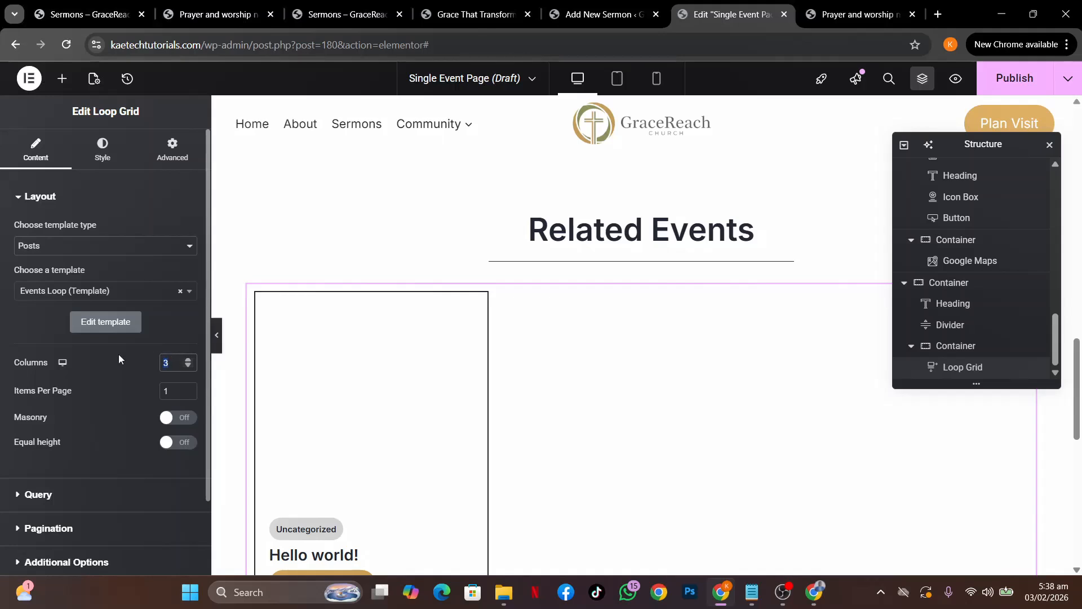
type("1")
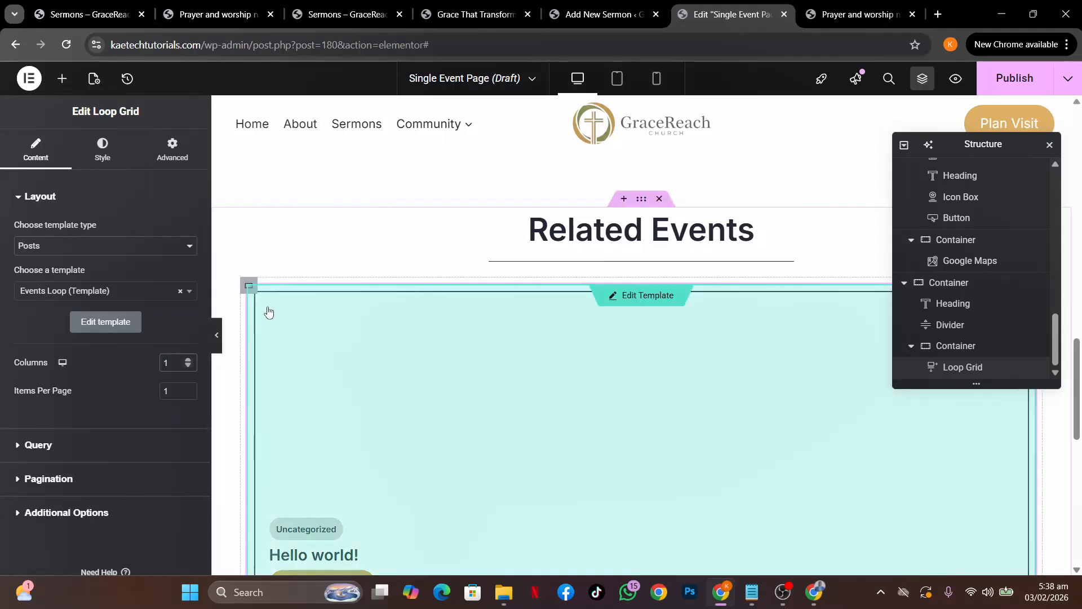
Narrow the Loop Grid's container to 75% width and center the parent container's items with Justify Content and Align Items.
left_click(248, 285)
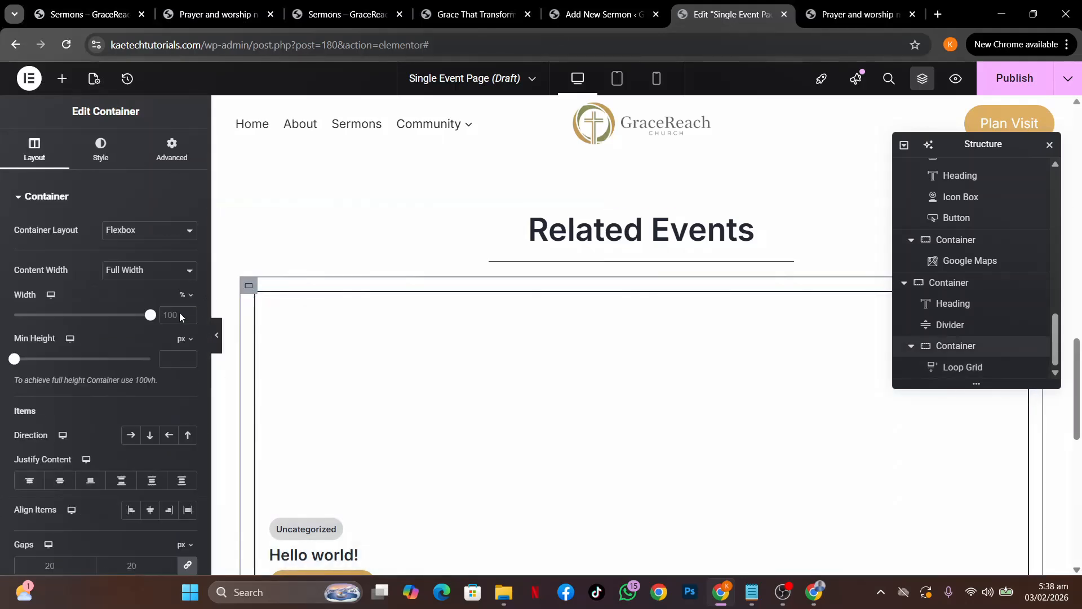
left_click_drag(150, 321, 116, 322)
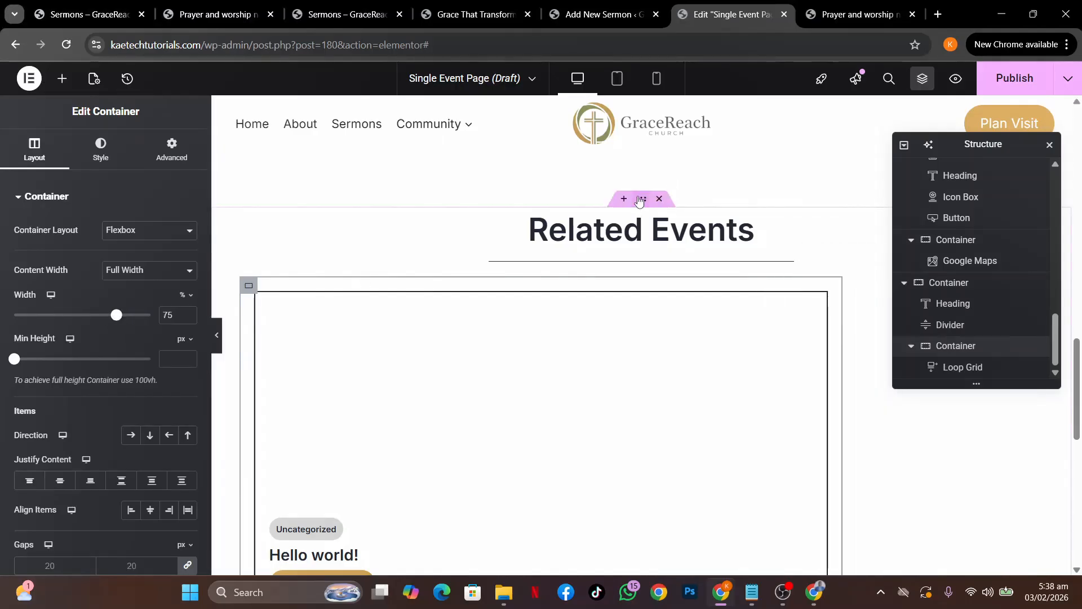
left_click(244, 313)
left_click(60, 481)
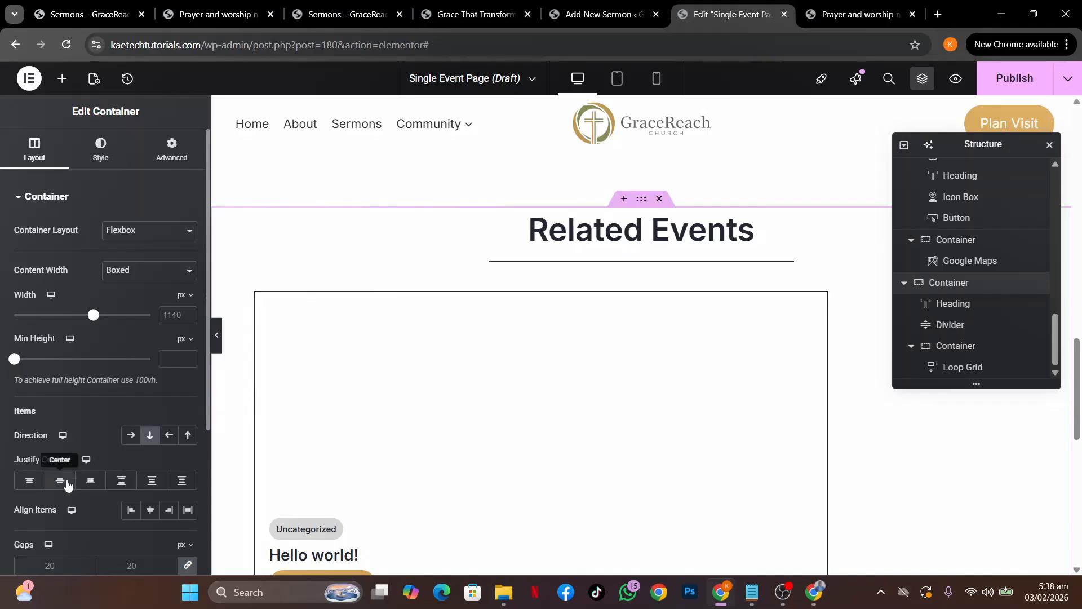
left_click(150, 509)
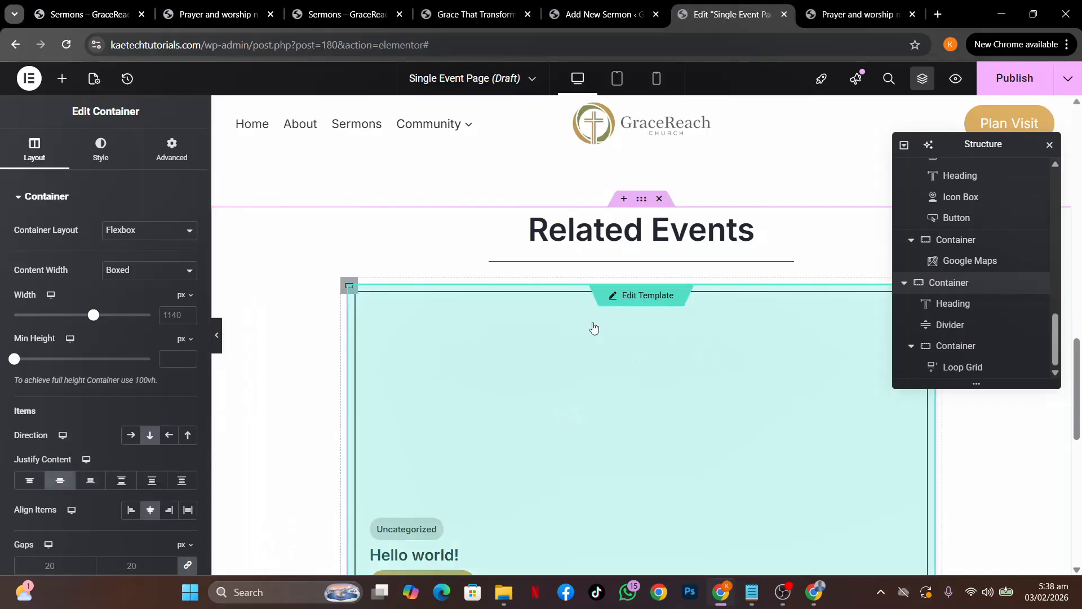
Set the Loop Grid's query source to Events, staying in the current document without editing the loop template.
double_click(482, 323)
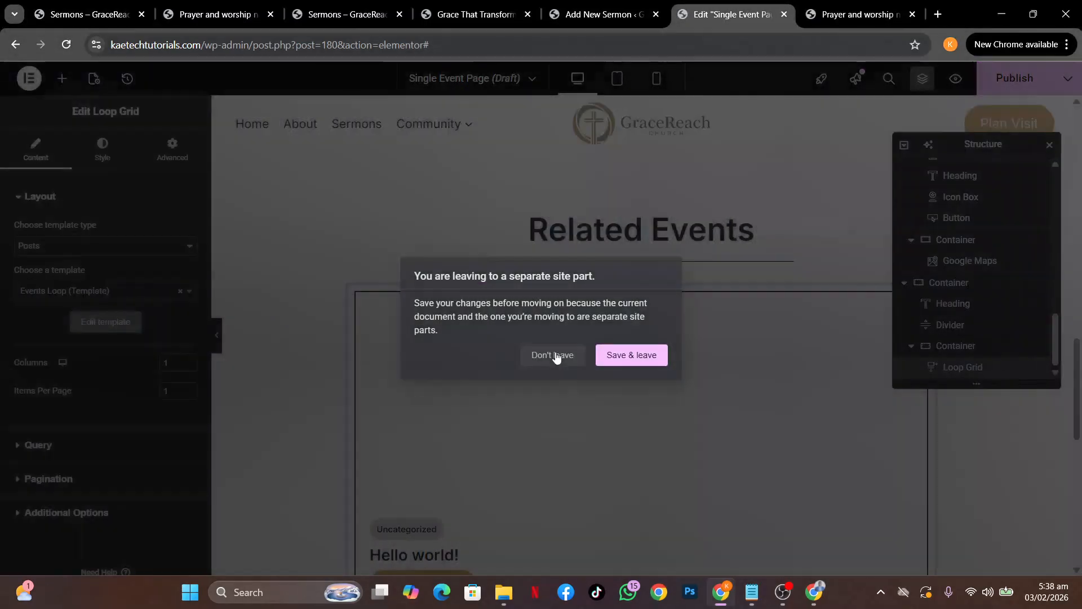
left_click(555, 355)
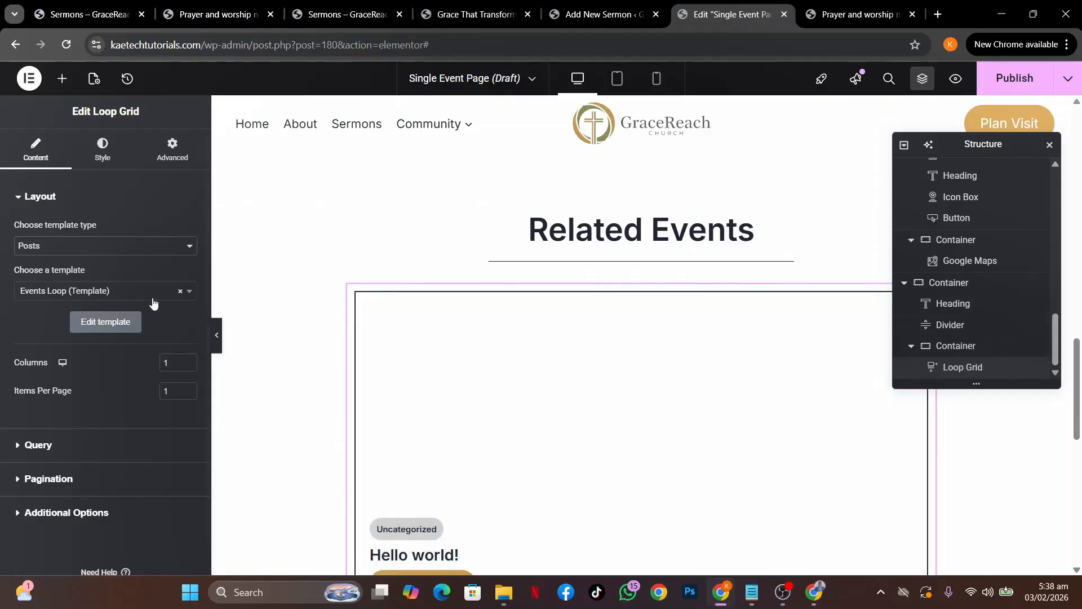
left_click(49, 437)
left_click(155, 265)
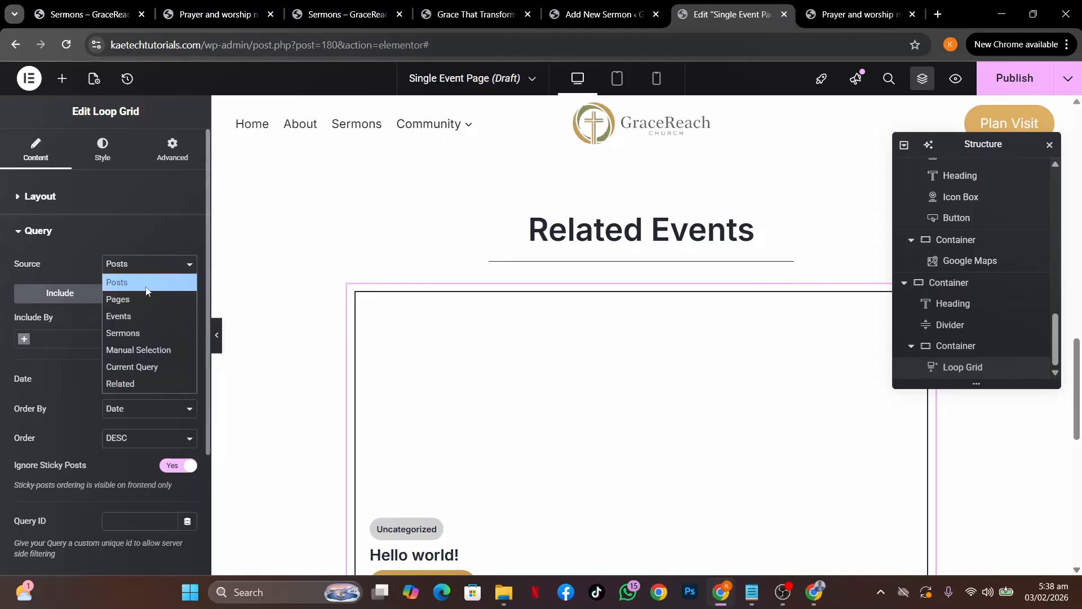
left_click(133, 317)
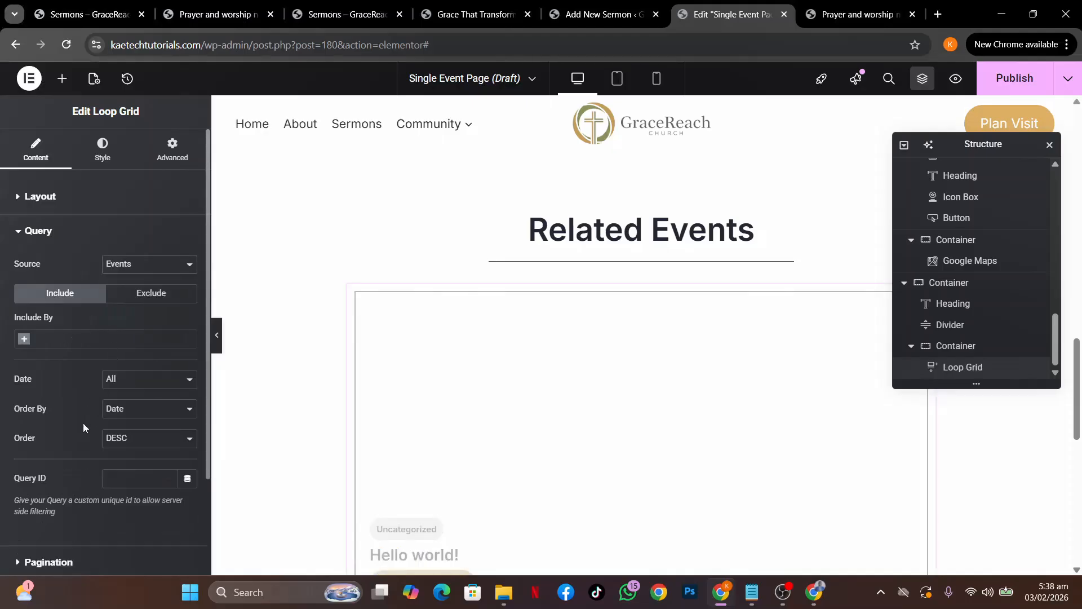
scroll(776, 431, "down", 5)
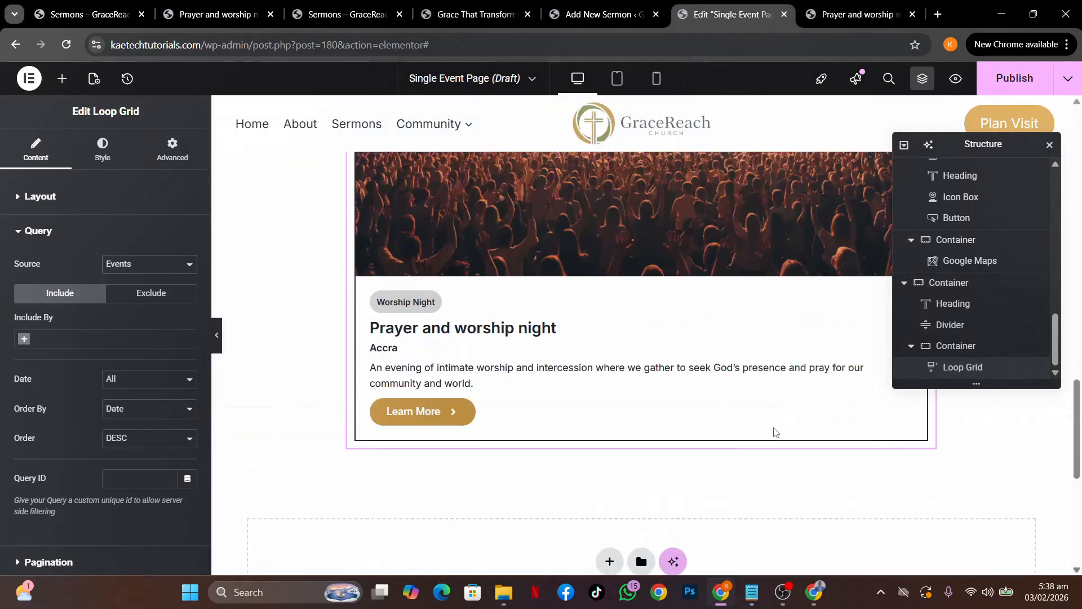
scroll(776, 432, "up", 8)
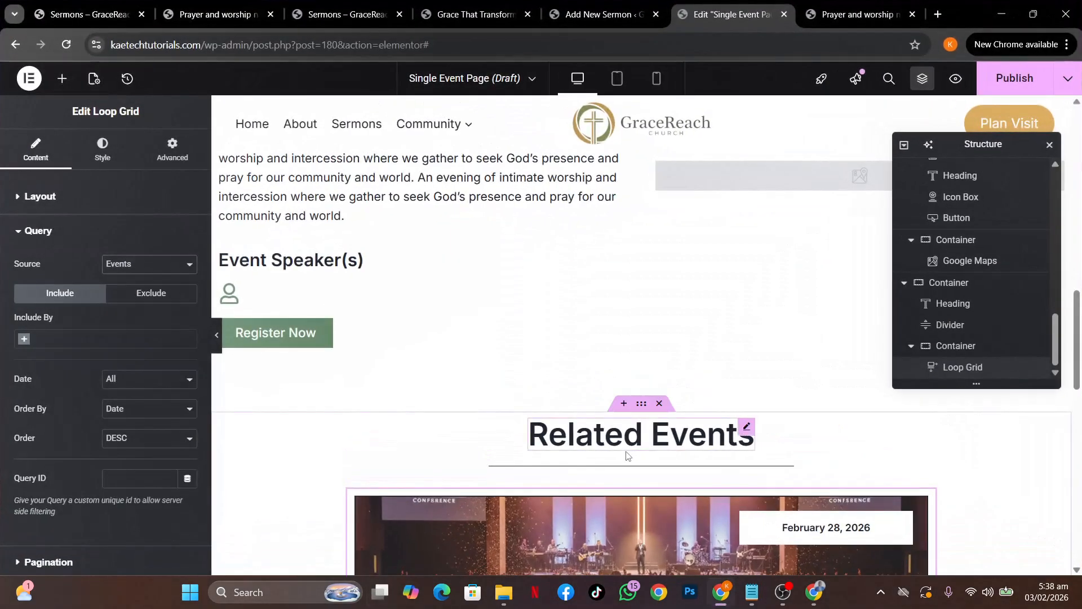
Set the width of the container holding the Loop Grid to 80%.
scroll(629, 451, "down", 2)
left_click(965, 347)
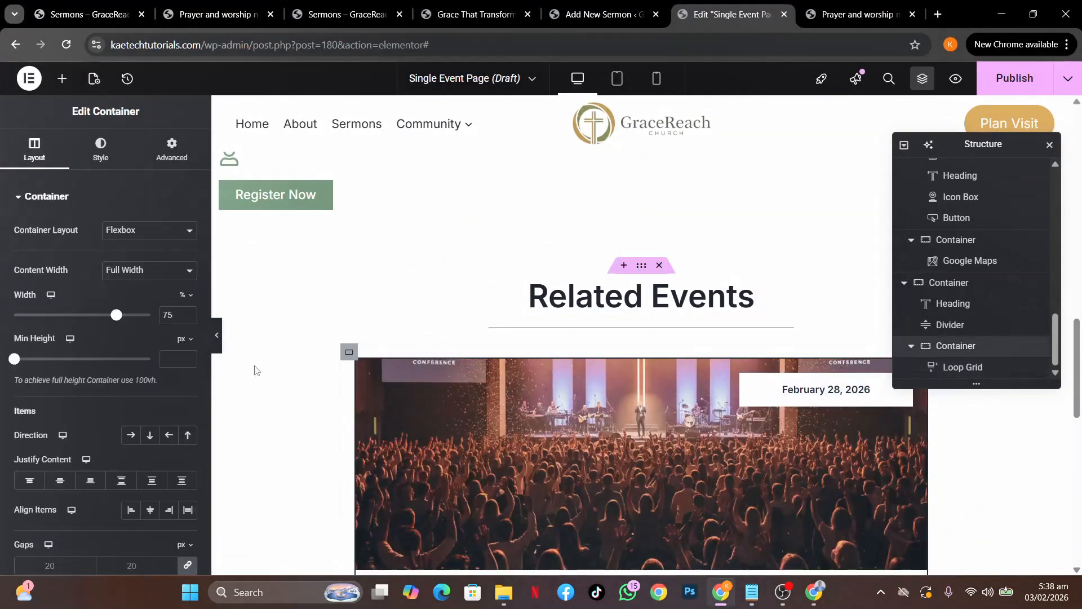
double_click(167, 316)
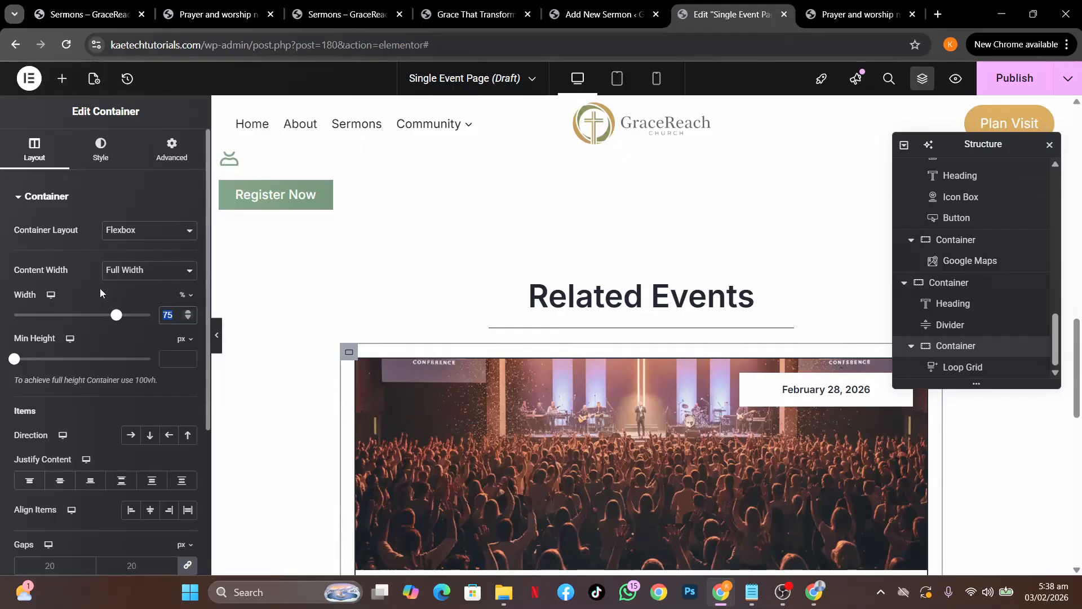
type("80")
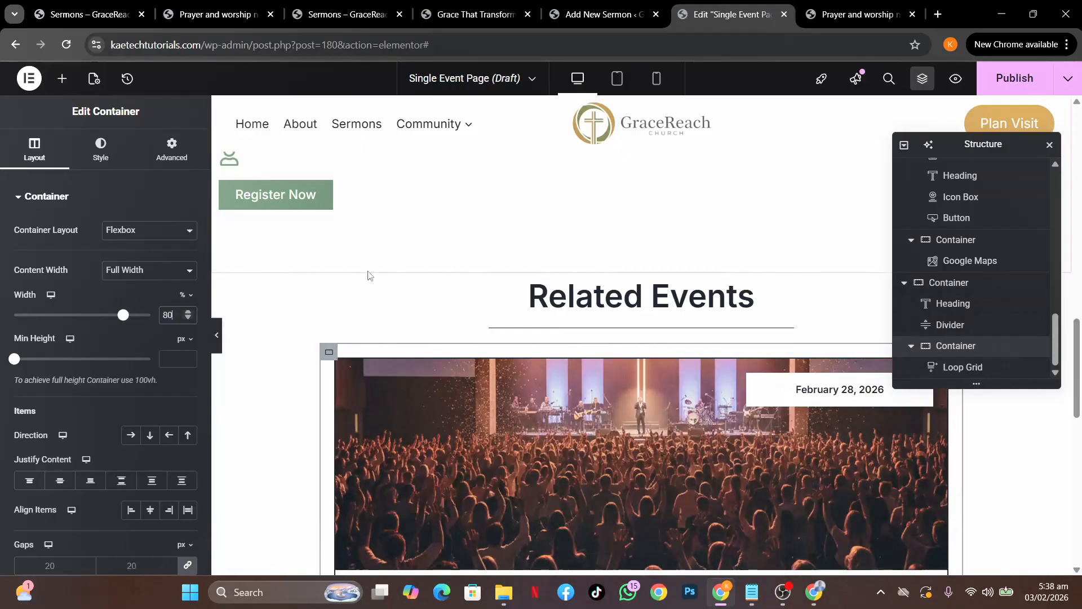
scroll(370, 276, "down", 4)
scroll(370, 276, "up", 3)
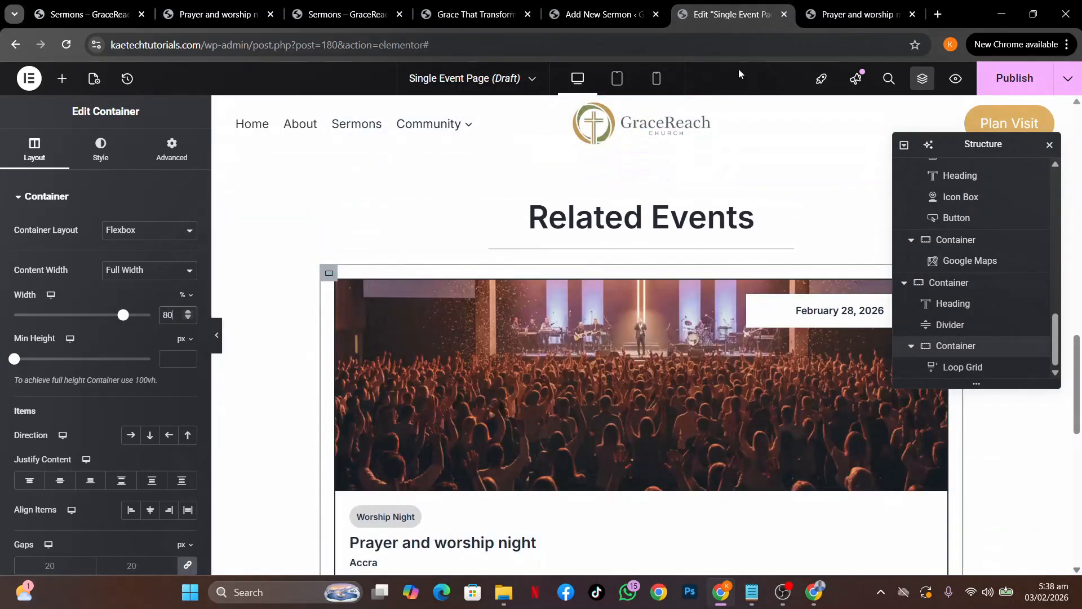
Compare with the reference event page's Related Events section and set the outer Related Events container's top and bottom padding to 80 px.
left_click(216, 15)
scroll(533, 300, "down", 5)
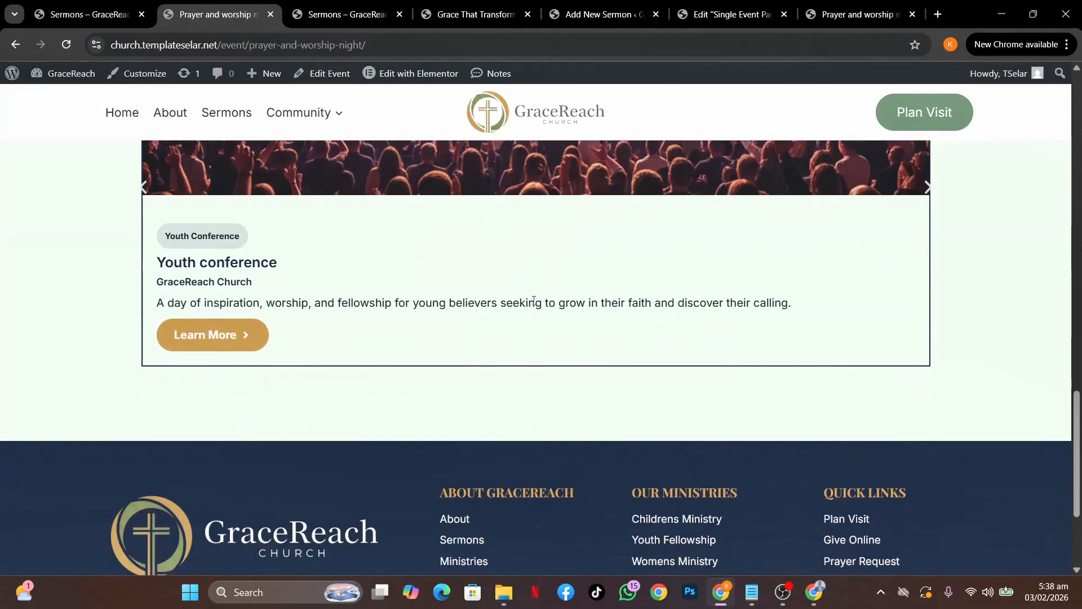
scroll(533, 301, "up", 5)
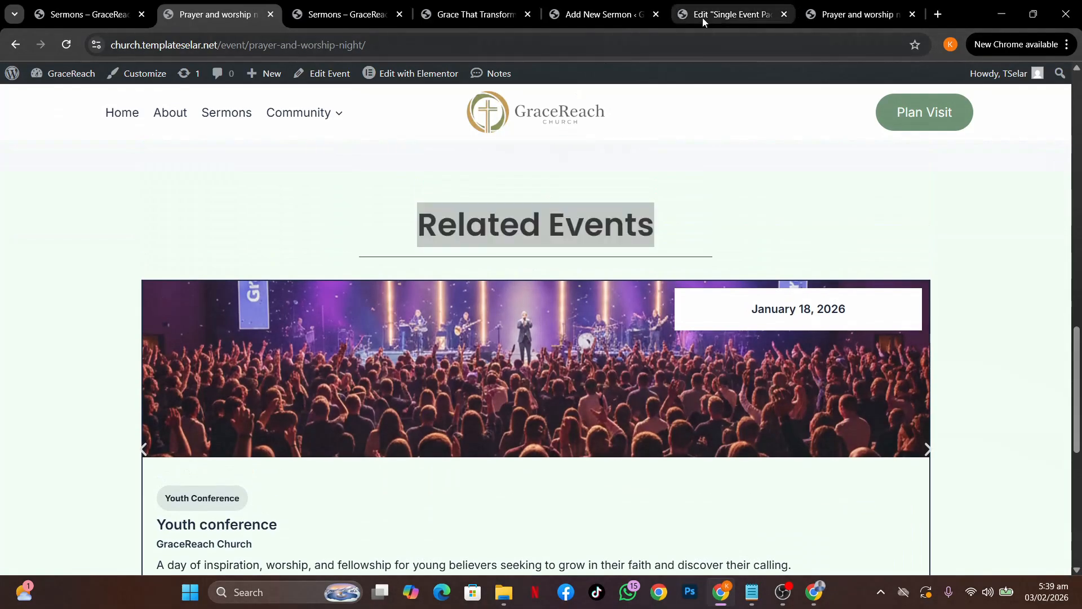
left_click(703, 18)
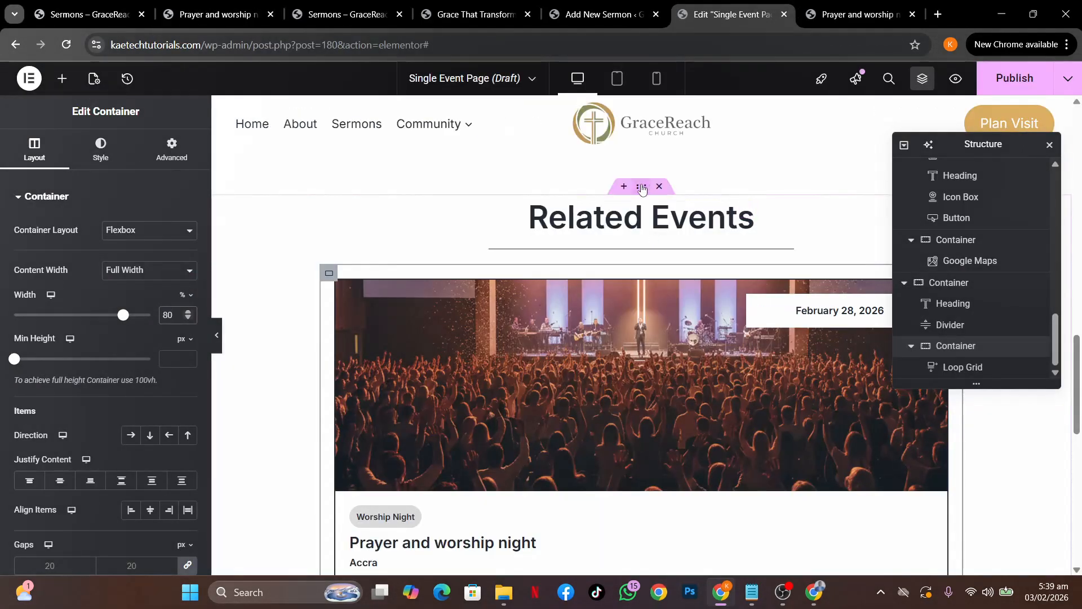
left_click(375, 208)
left_click(179, 155)
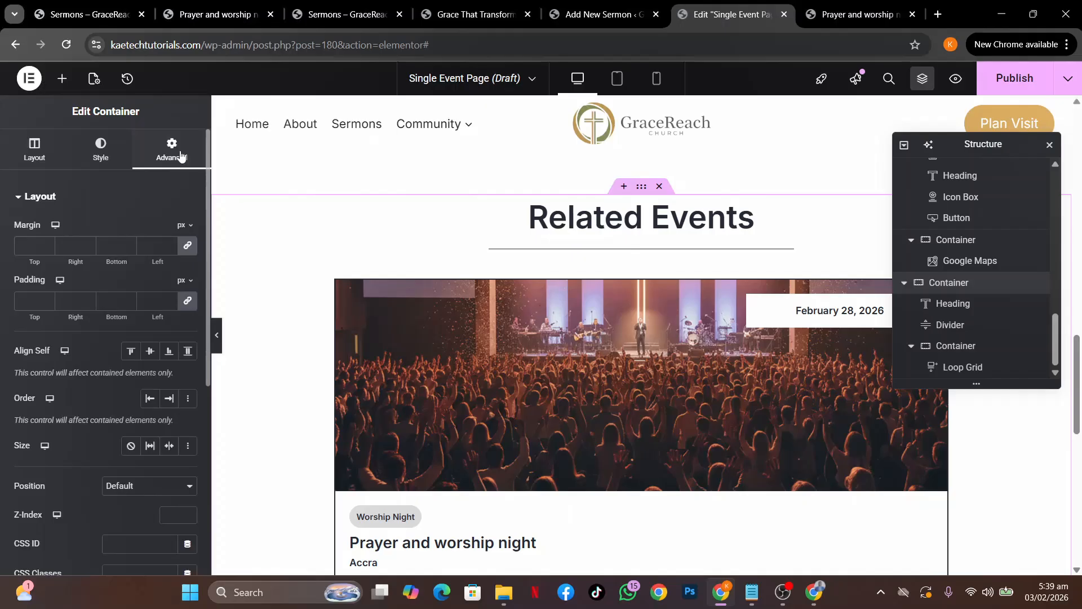
left_click(171, 302)
type("80")
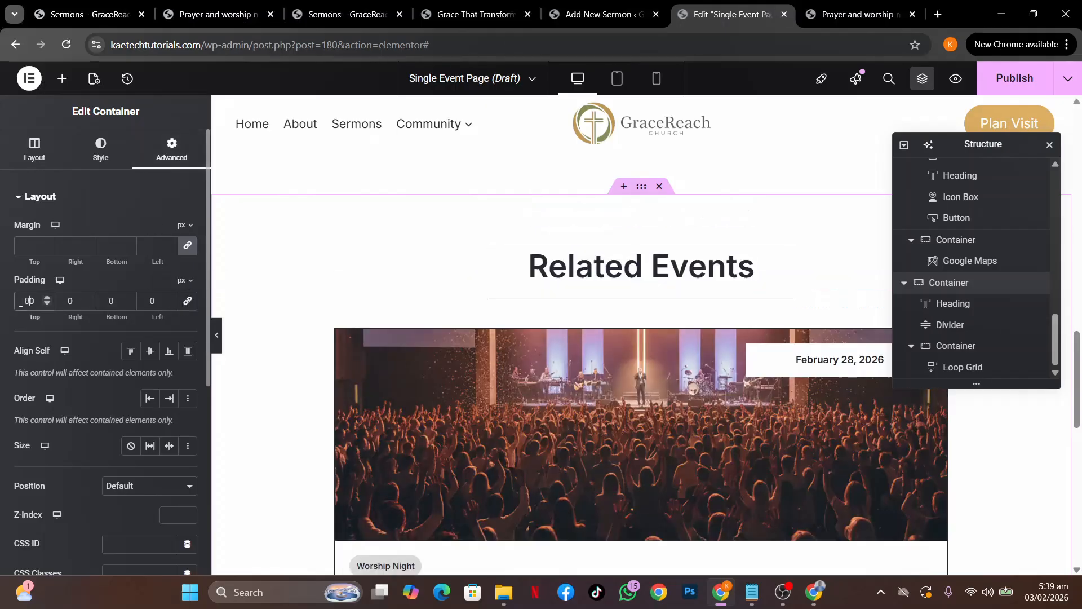
left_click(109, 303)
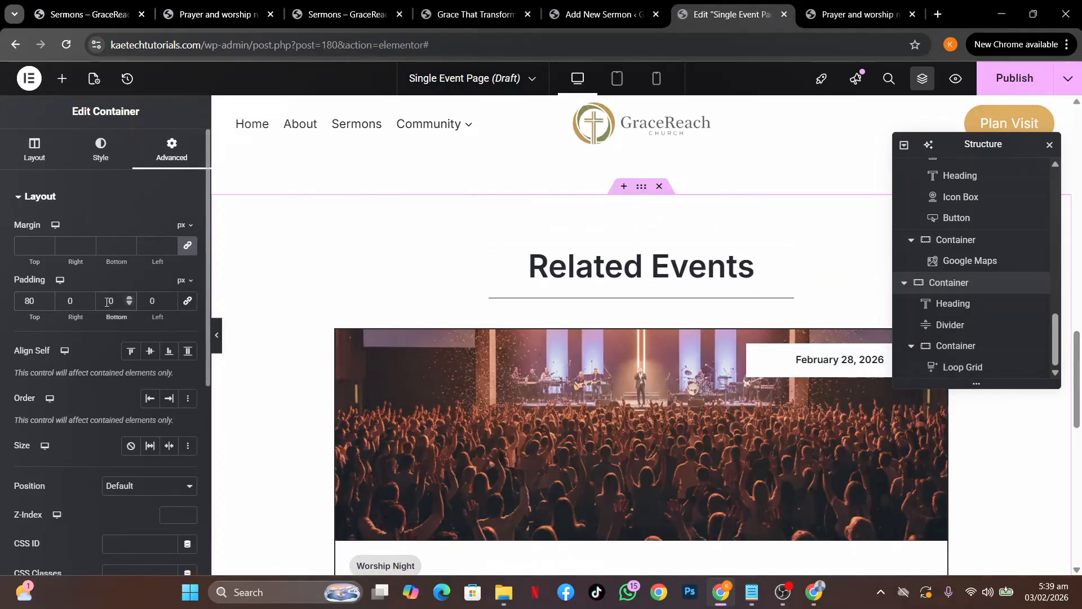
Review the event page's desktop layout, including the hero, event details and Event Description sections.
scroll(704, 271, "up", 5)
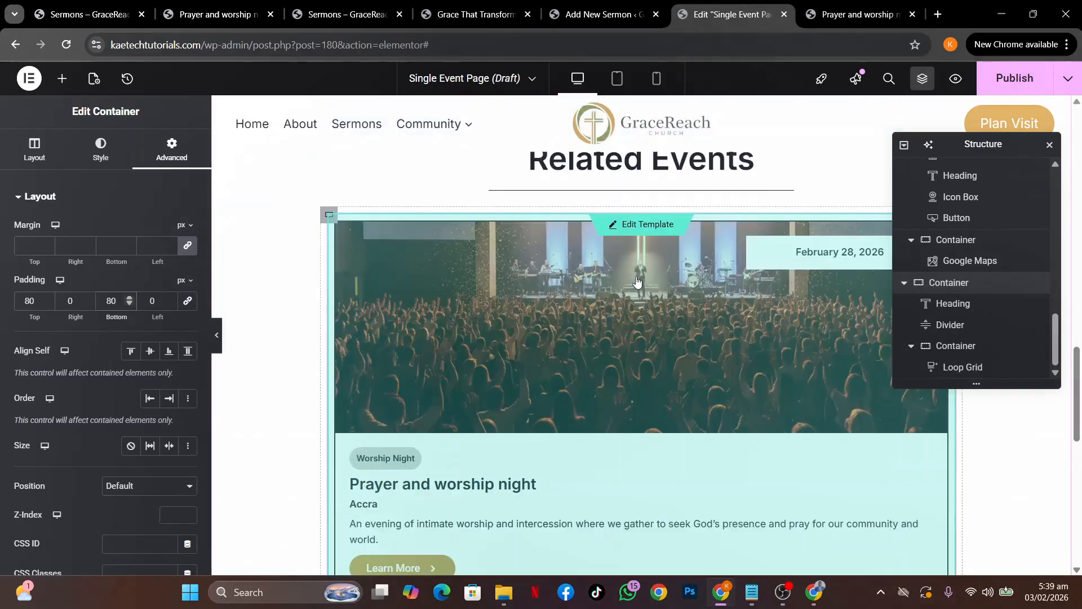
scroll(636, 280, "up", 15)
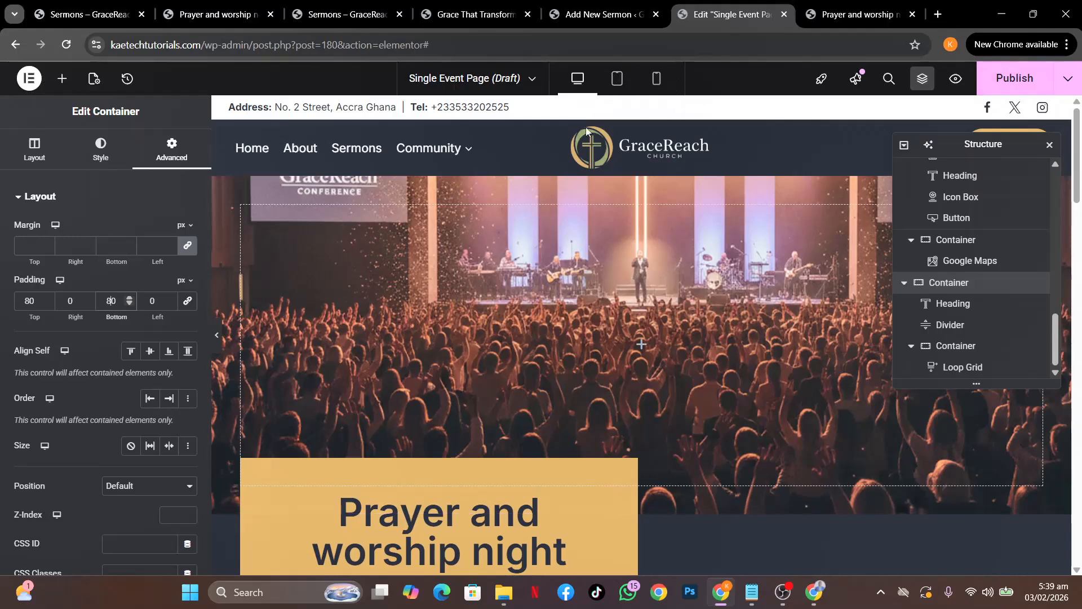
scroll(660, 419, "down", 5)
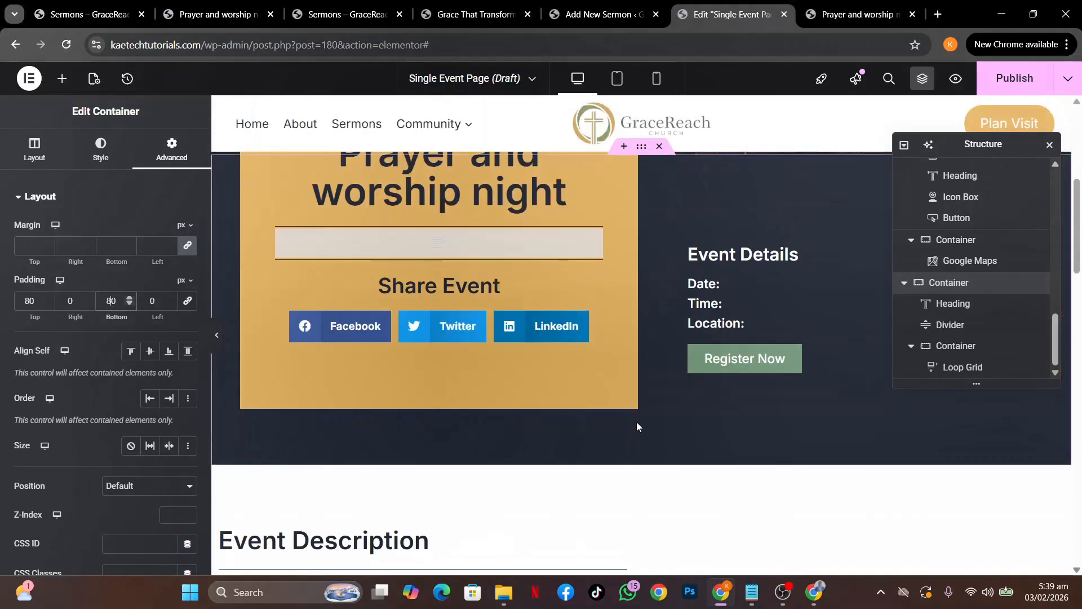
scroll(637, 427, "down", 6)
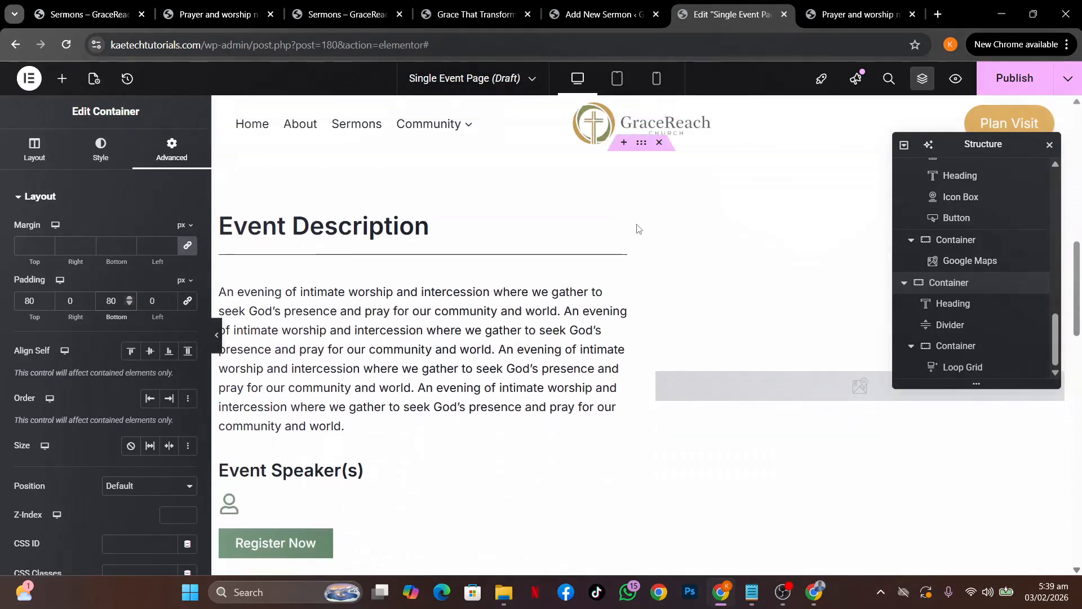
scroll(637, 229, "up", 4)
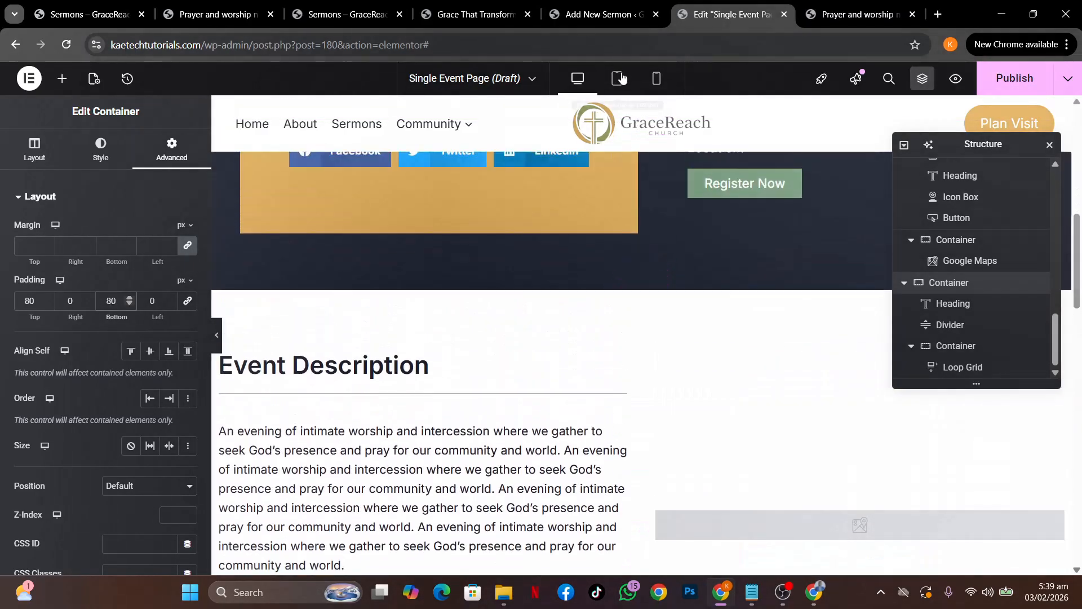
scroll(631, 268, "up", 7)
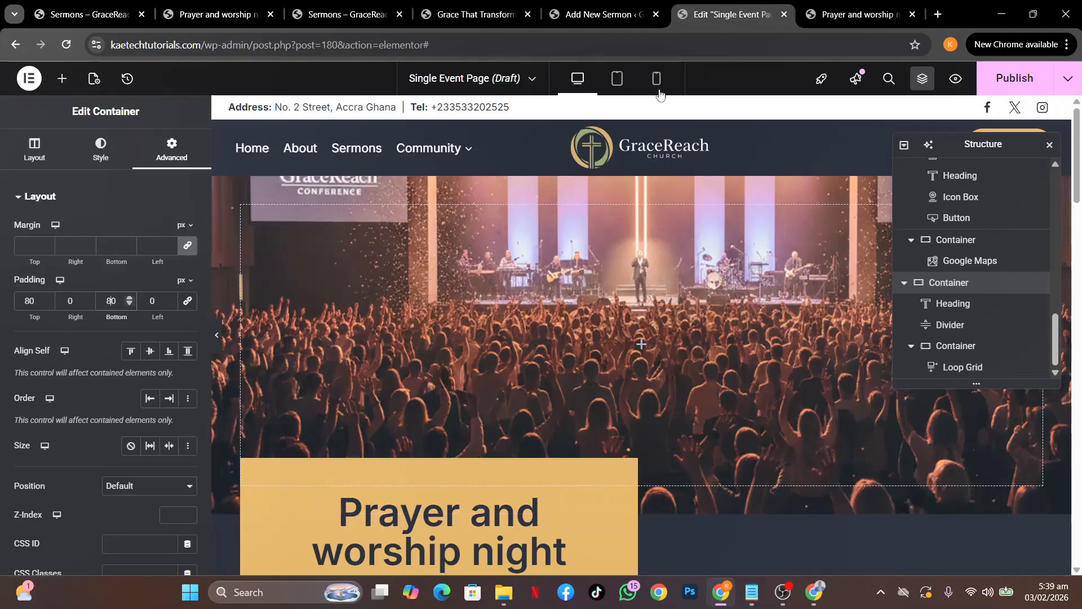
Switch the editor to the tablet portrait preview and check the page layout from the hero to Related Events.
left_click(617, 78)
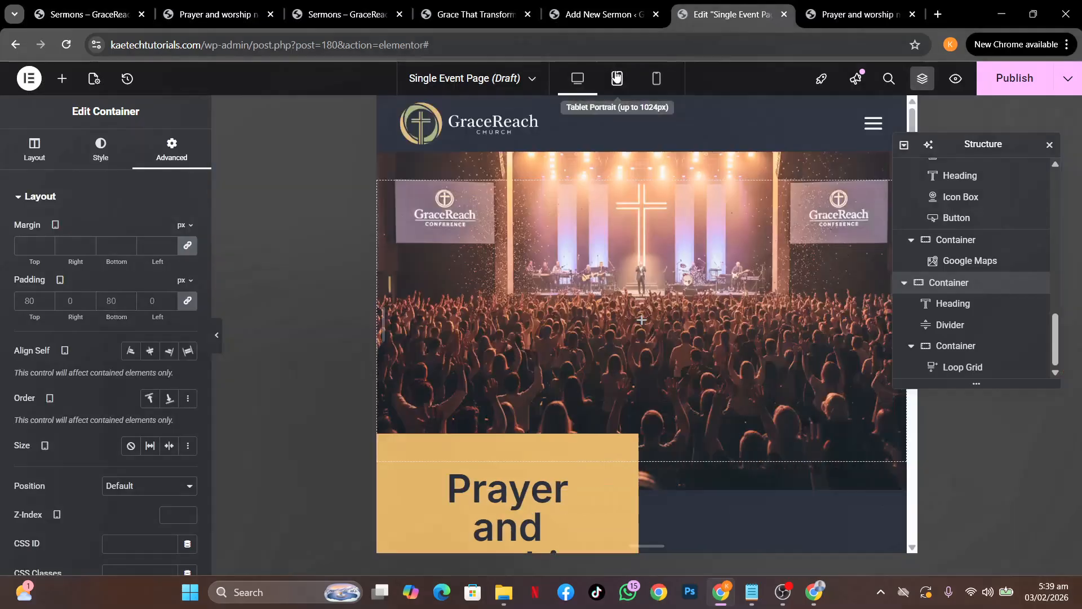
scroll(781, 357, "down", 10)
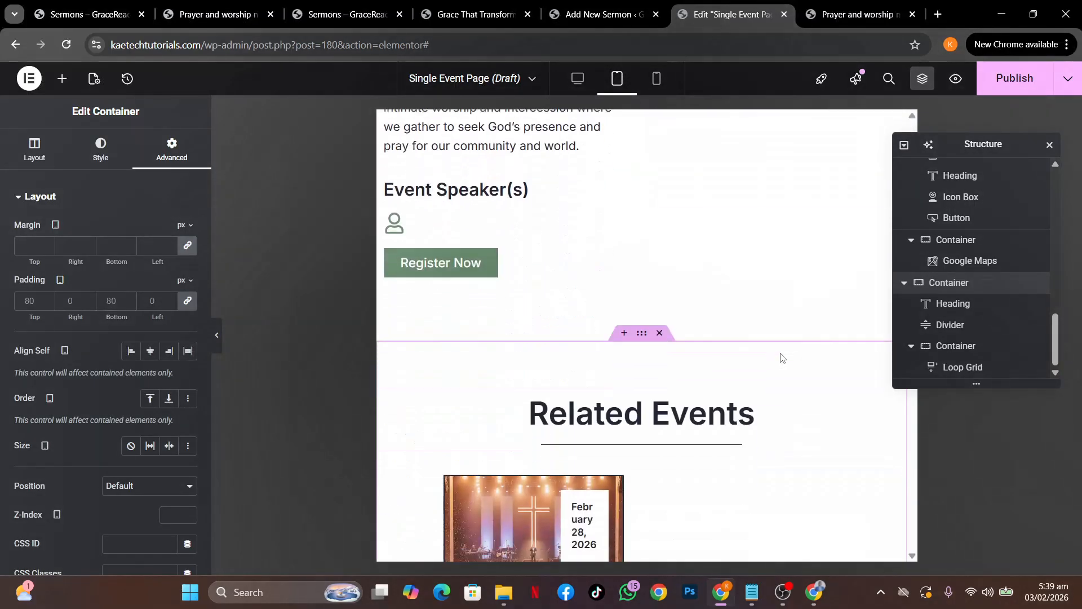
scroll(782, 358, "up", 8)
scroll(780, 353, "up", 3)
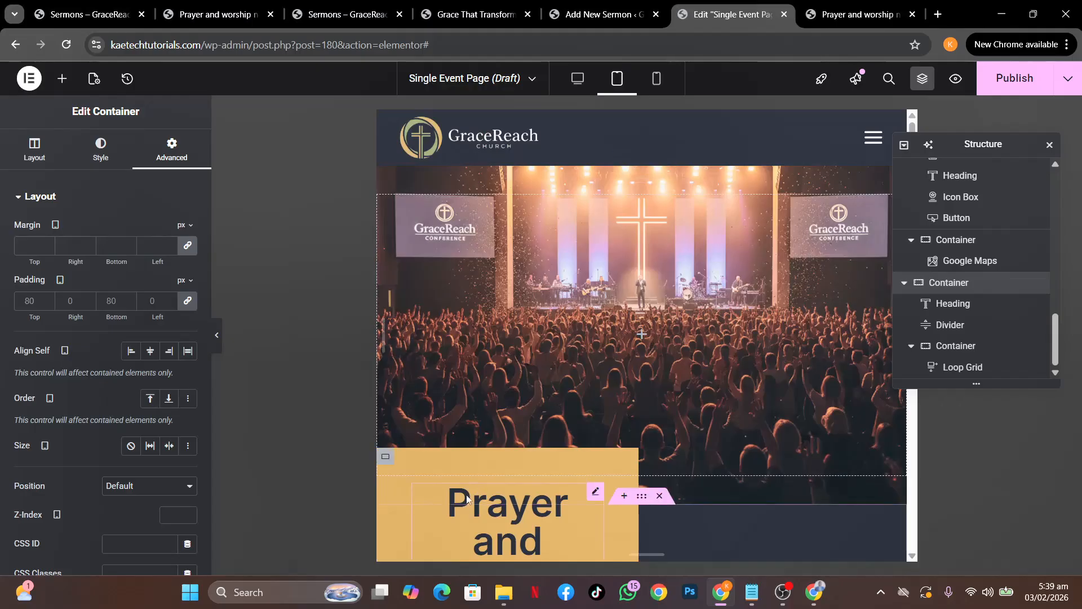
Switch the editor to the mobile portrait preview and check the page layout from the hero to Related Events.
left_click(657, 79)
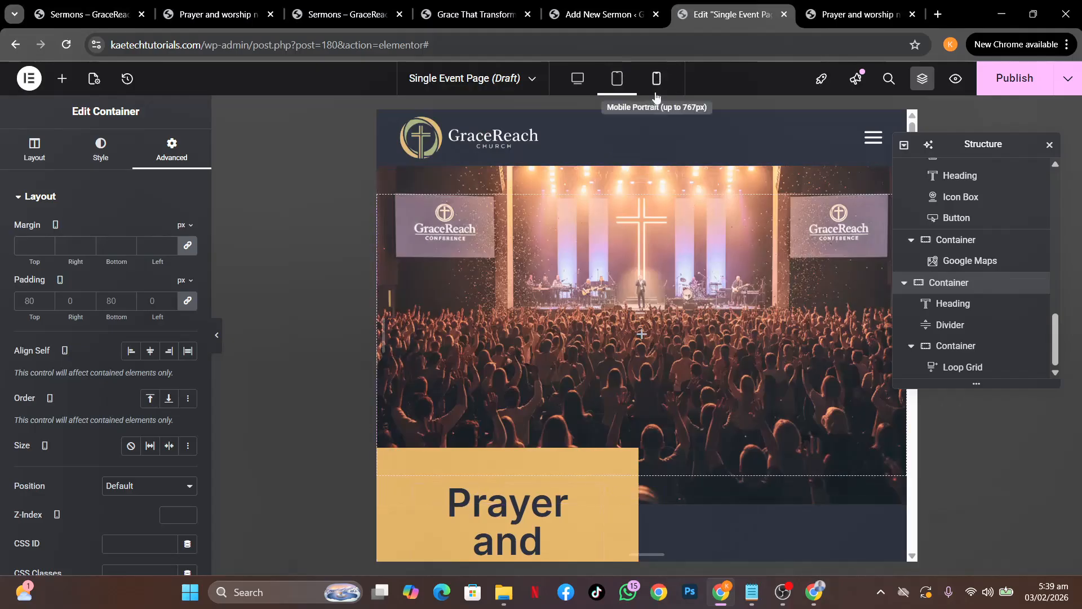
scroll(653, 324, "down", 3)
scroll(653, 324, "down", 6)
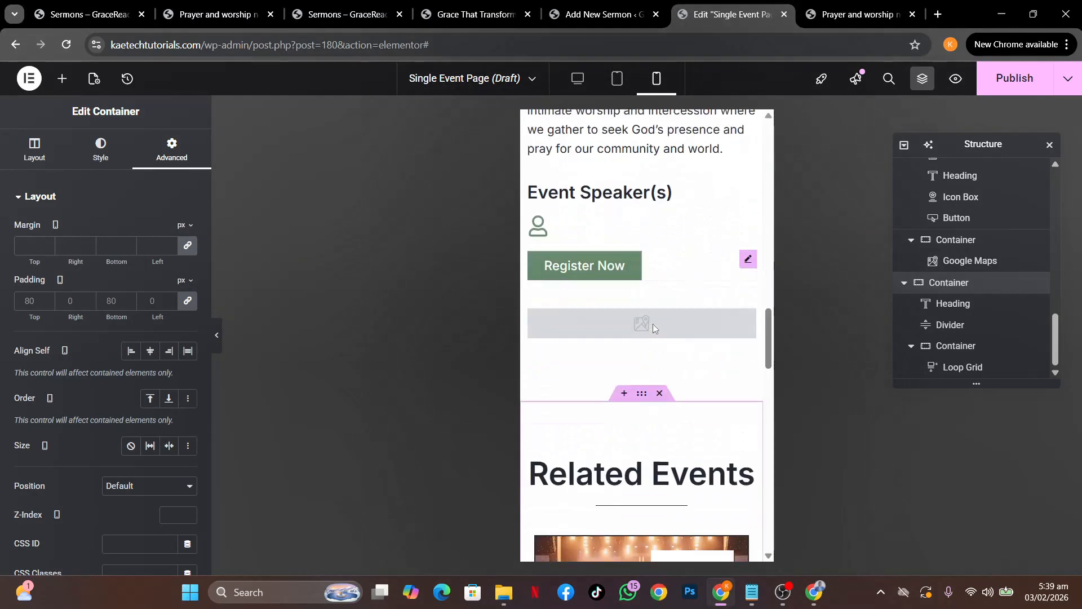
scroll(653, 324, "up", 10)
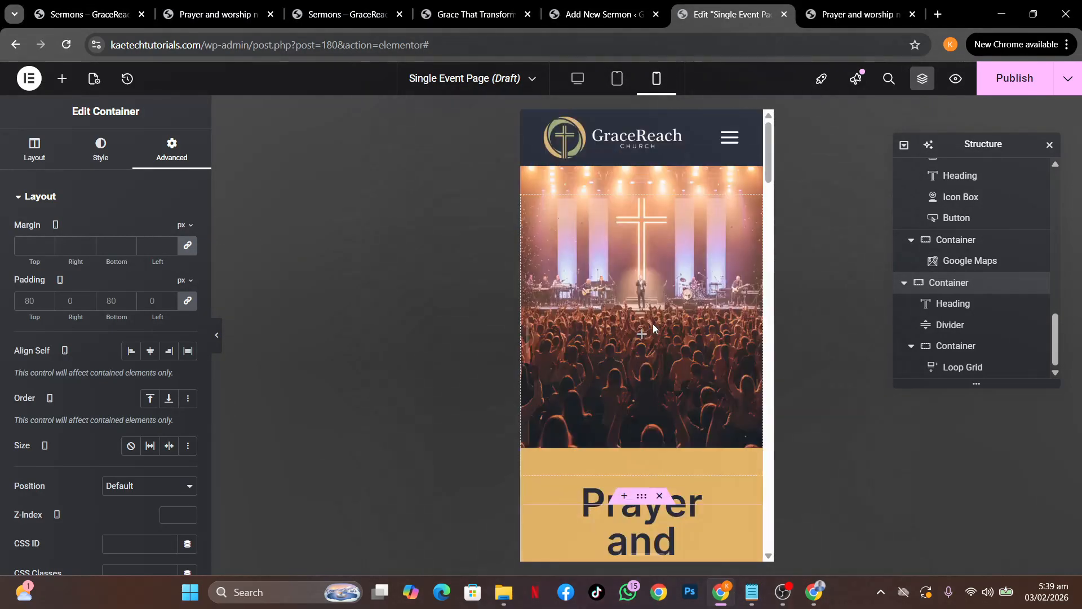
Return the editor to the desktop preview and look over the page once more.
left_click(577, 78)
scroll(611, 278, "down", 16)
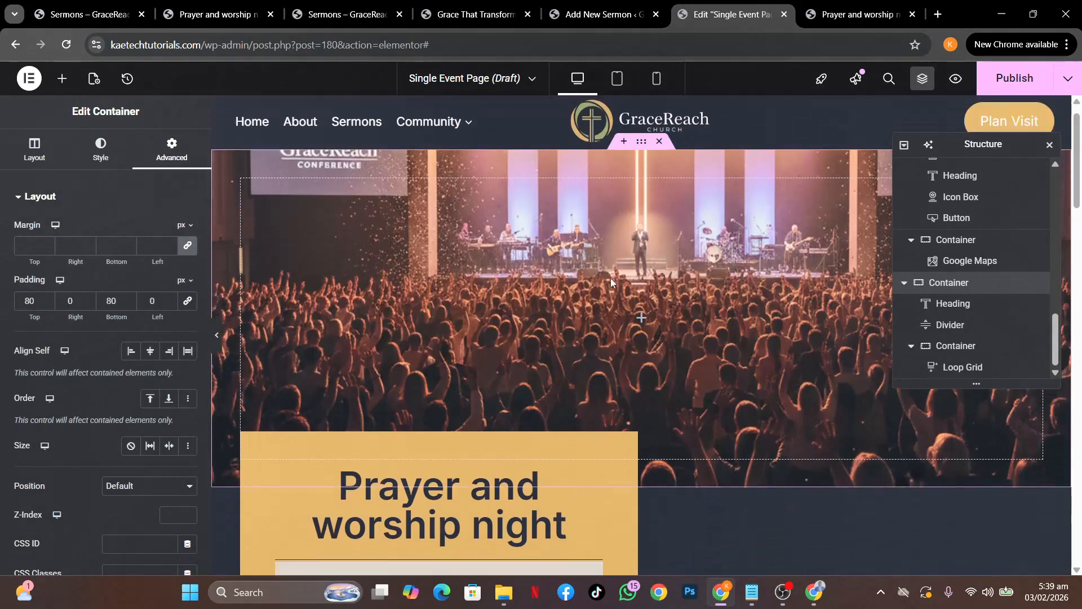
scroll(610, 278, "up", 9)
scroll(611, 279, "up", 8)
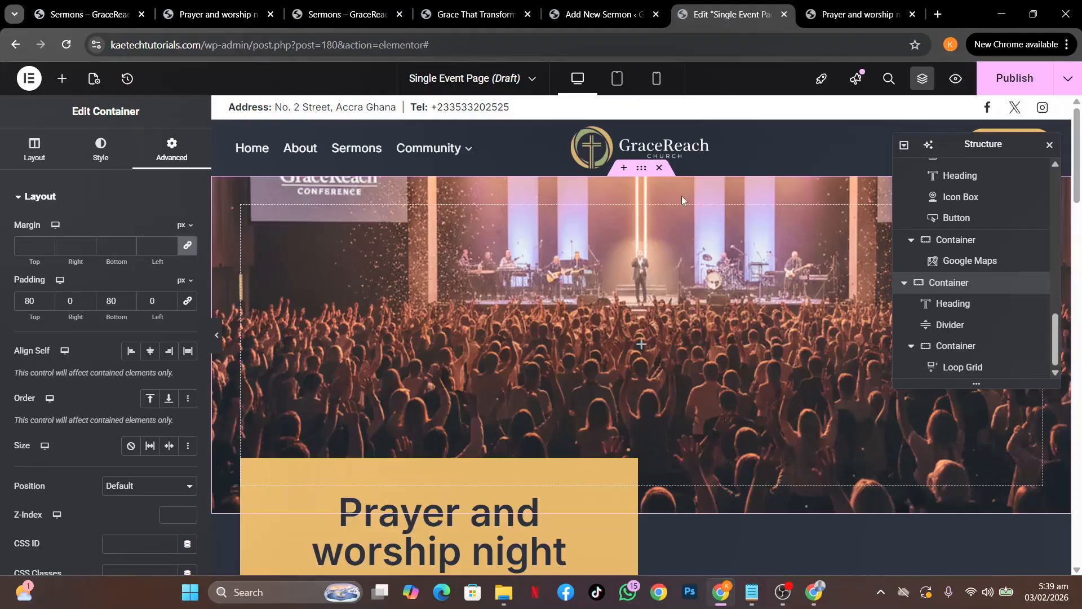
Publish the Single Event Page template with a display condition that includes all Events.
left_click(1025, 84)
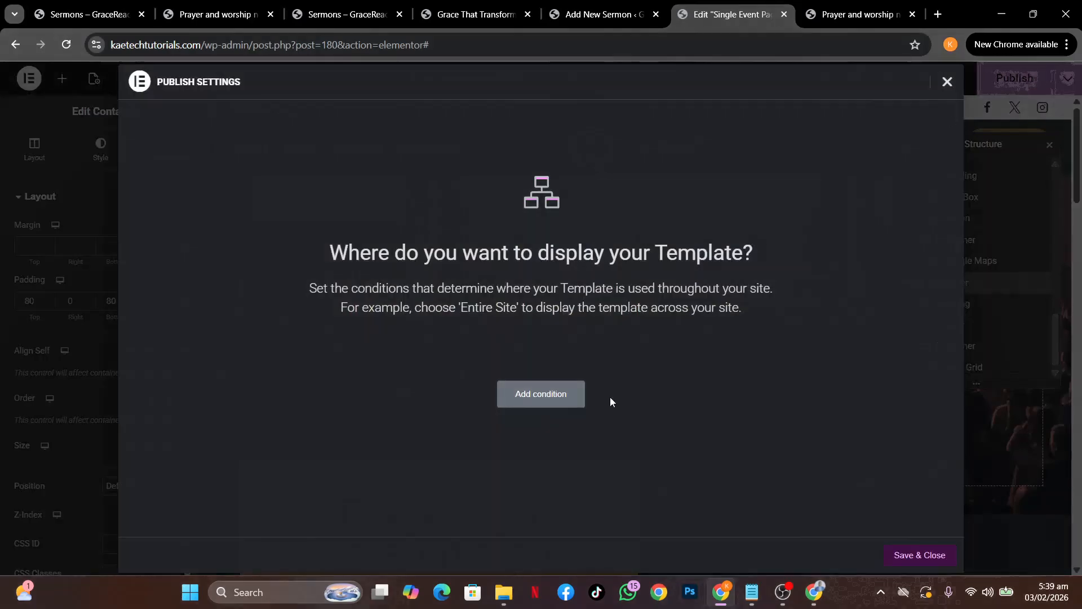
left_click(543, 395)
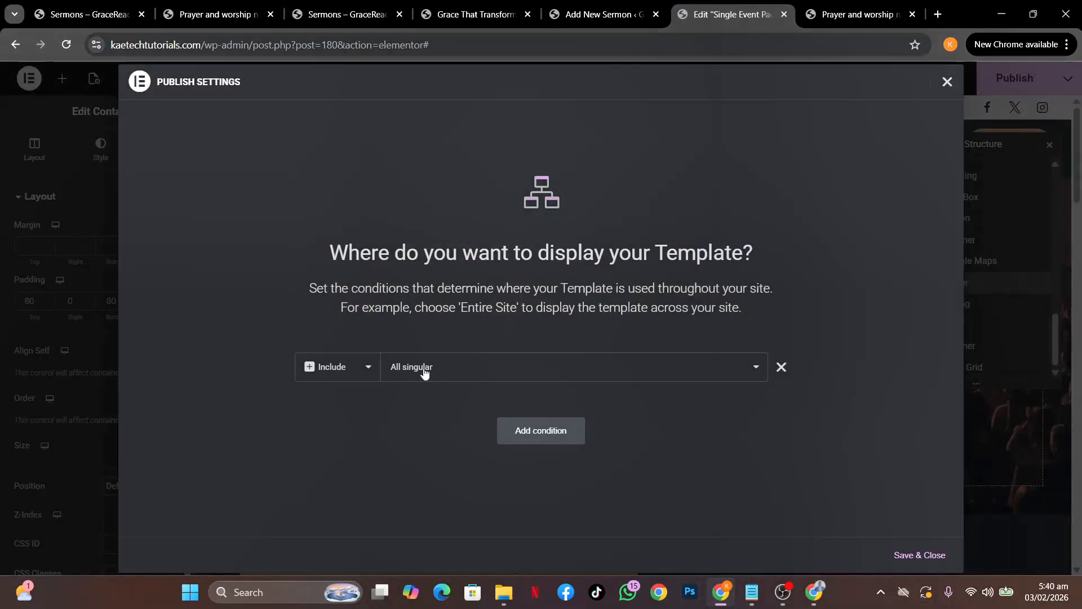
left_click(534, 367)
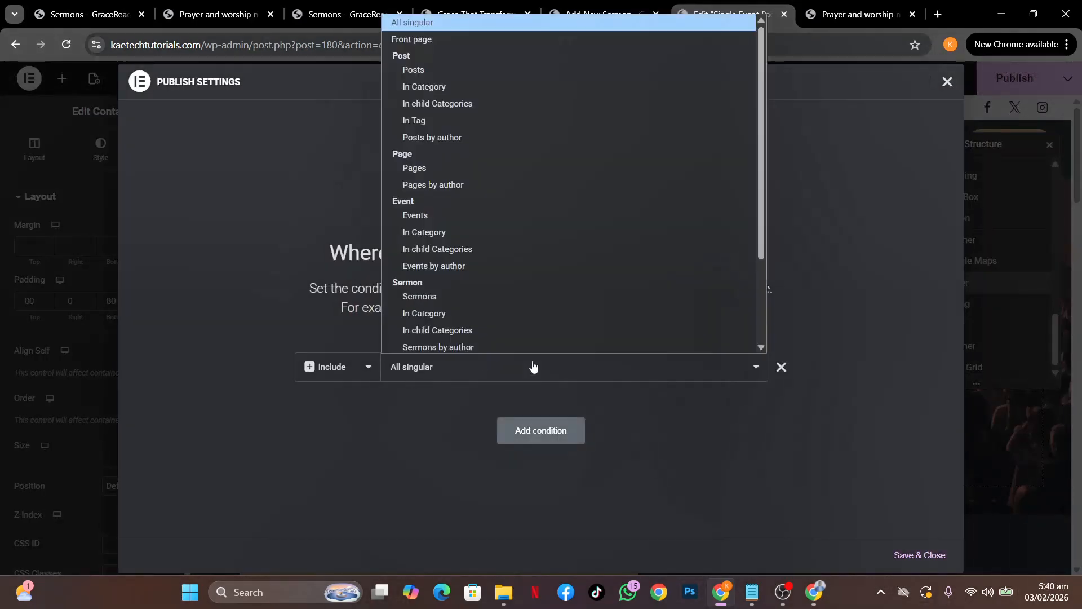
left_click(440, 217)
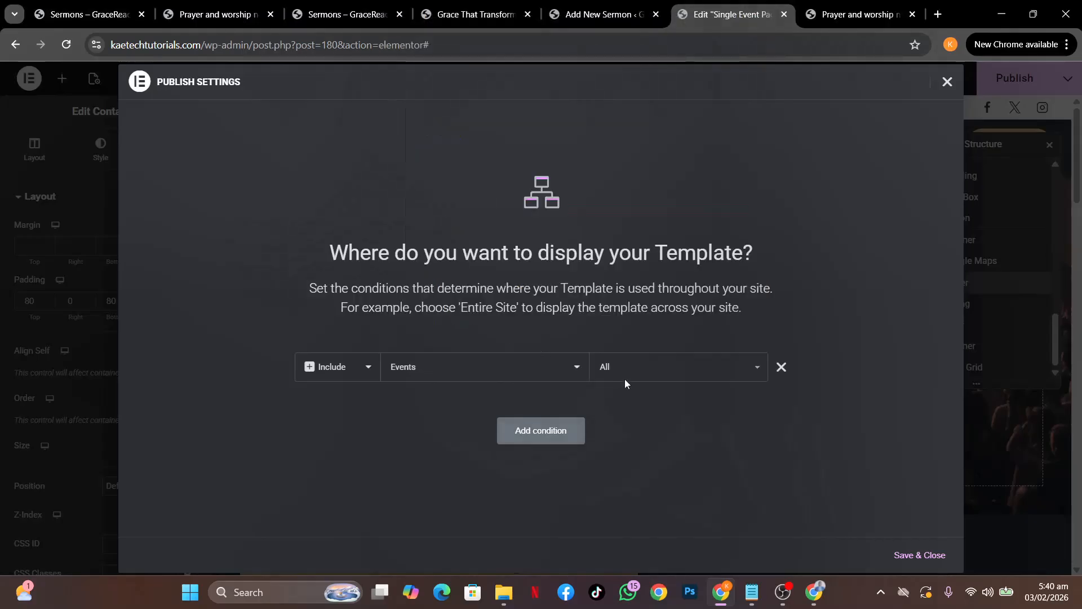
left_click(674, 371)
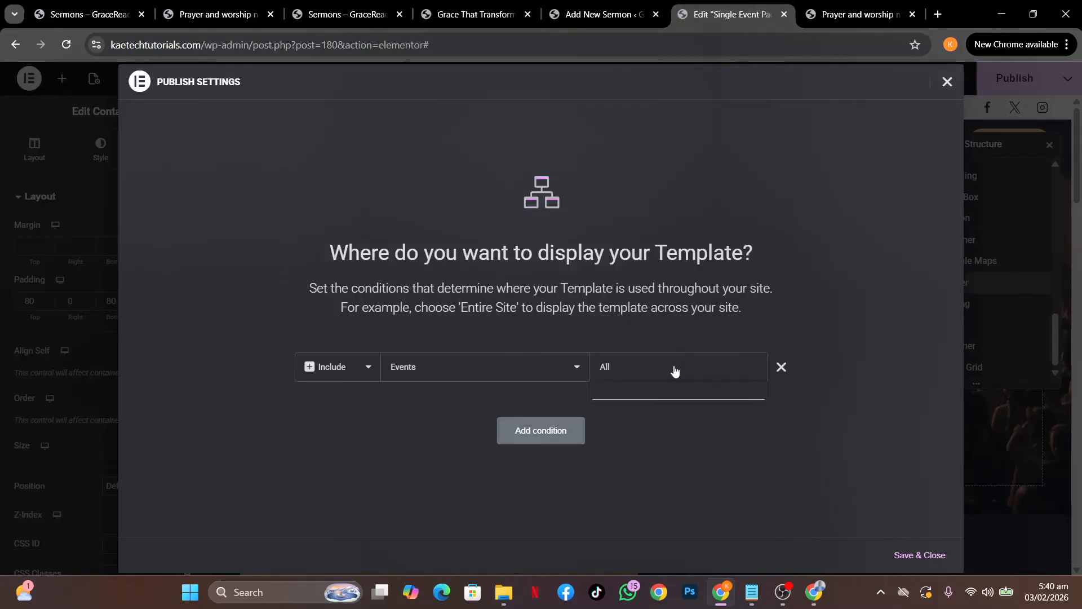
left_click(675, 370)
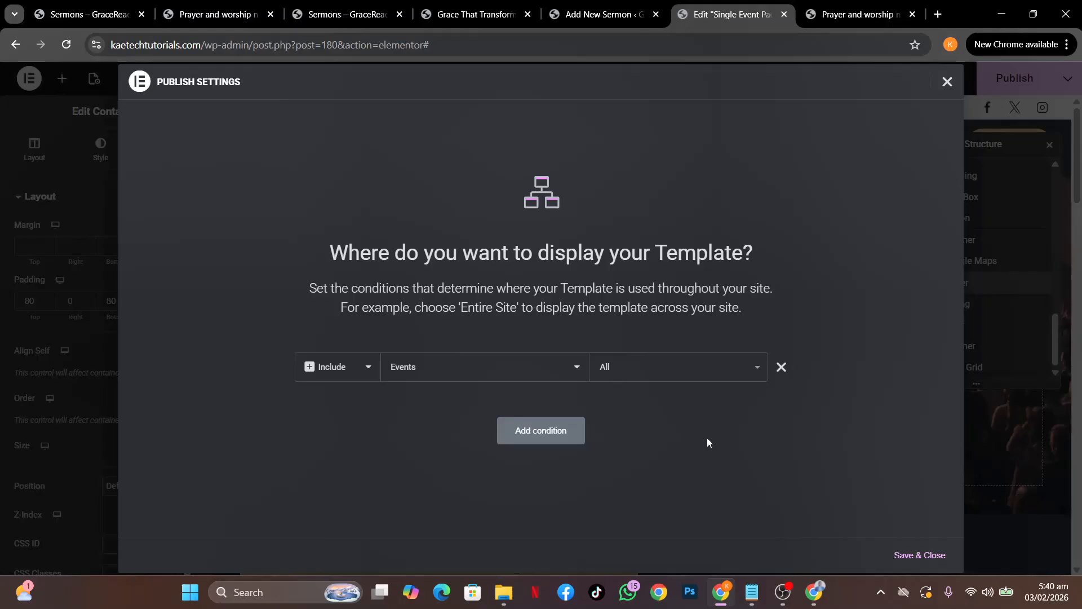
left_click(908, 558)
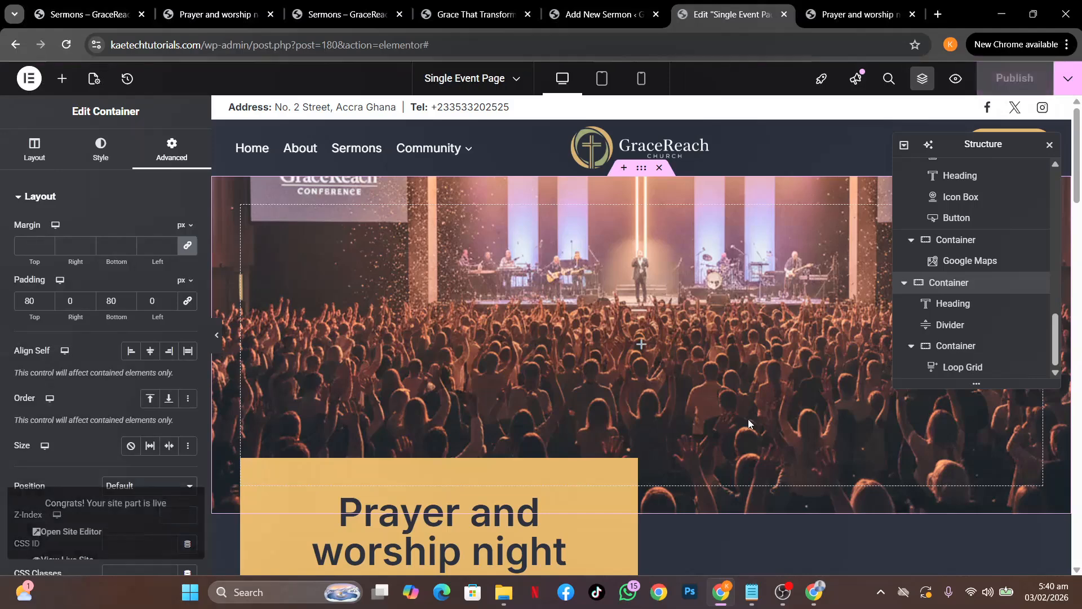
Reload the live Prayer and worship night page and review its hero, event details, Event Description and map.
left_click(861, 14)
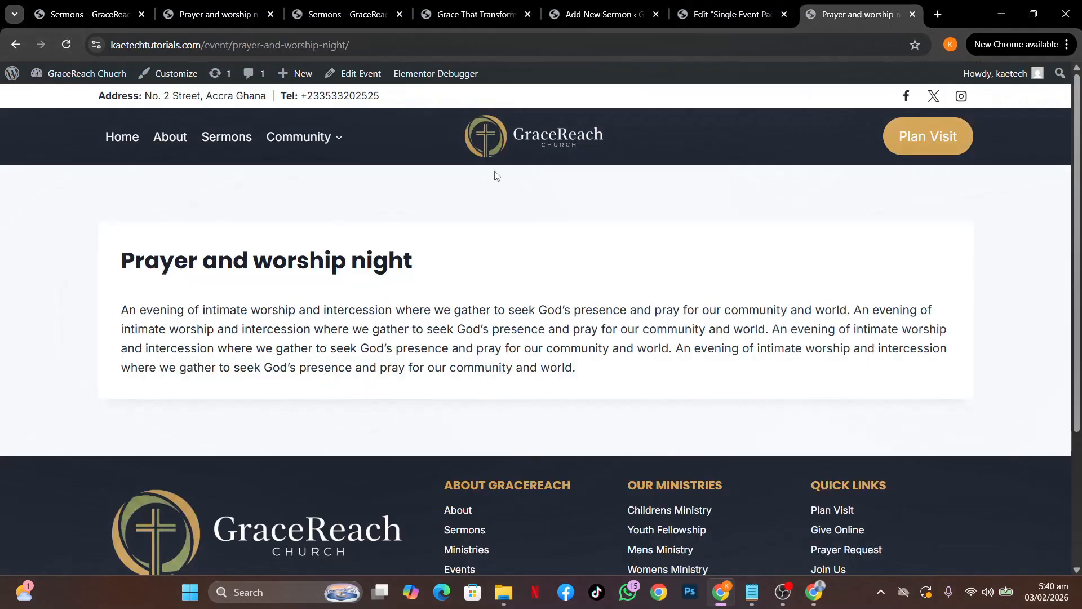
left_click(66, 46)
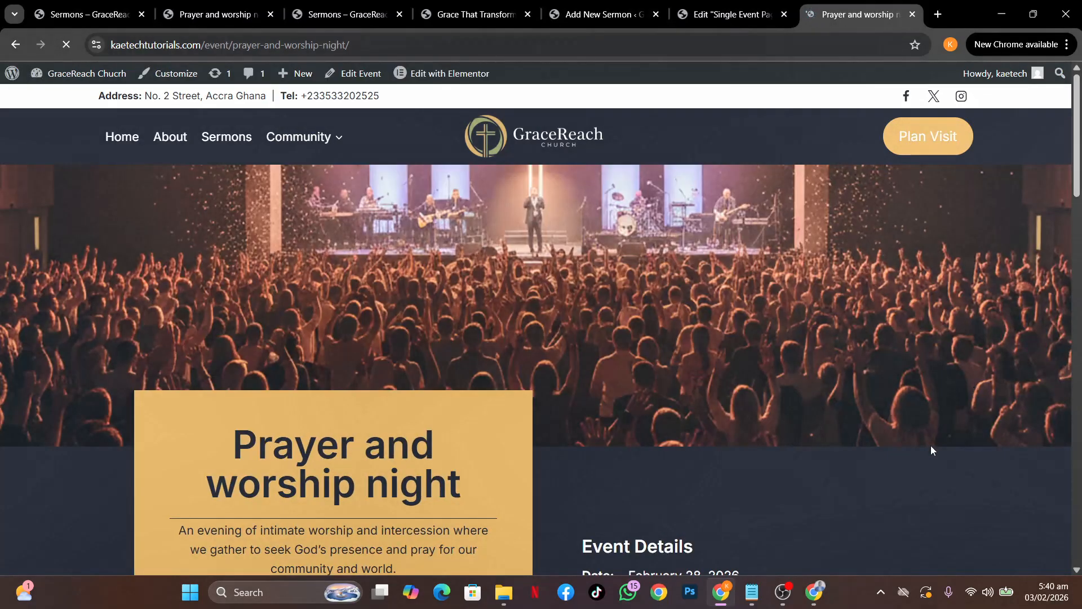
scroll(932, 449, "down", 4)
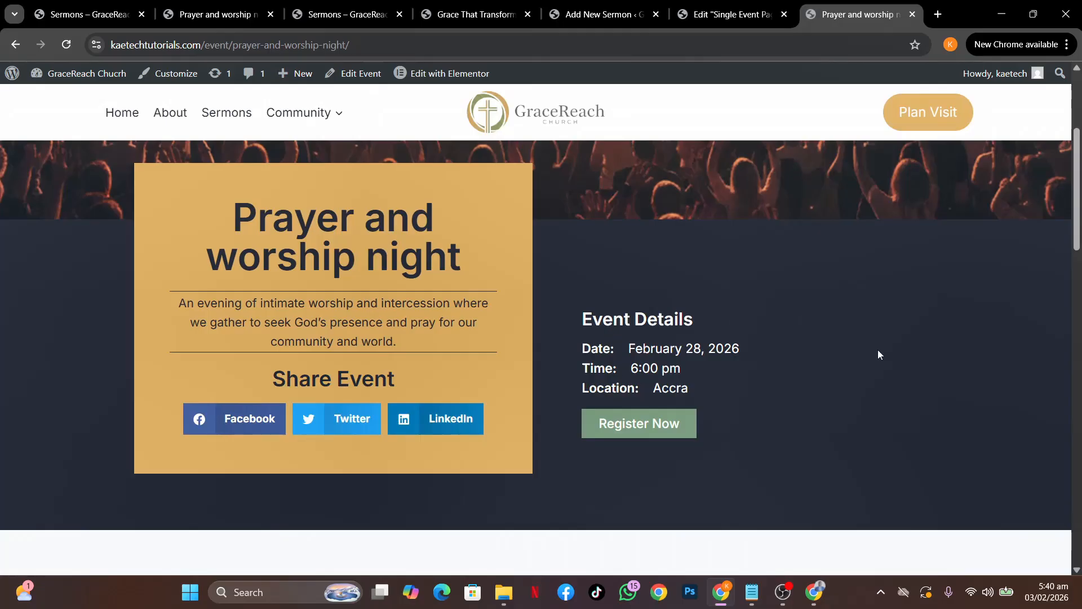
scroll(888, 354, "up", 4)
scroll(887, 354, "down", 6)
scroll(887, 354, "up", 2)
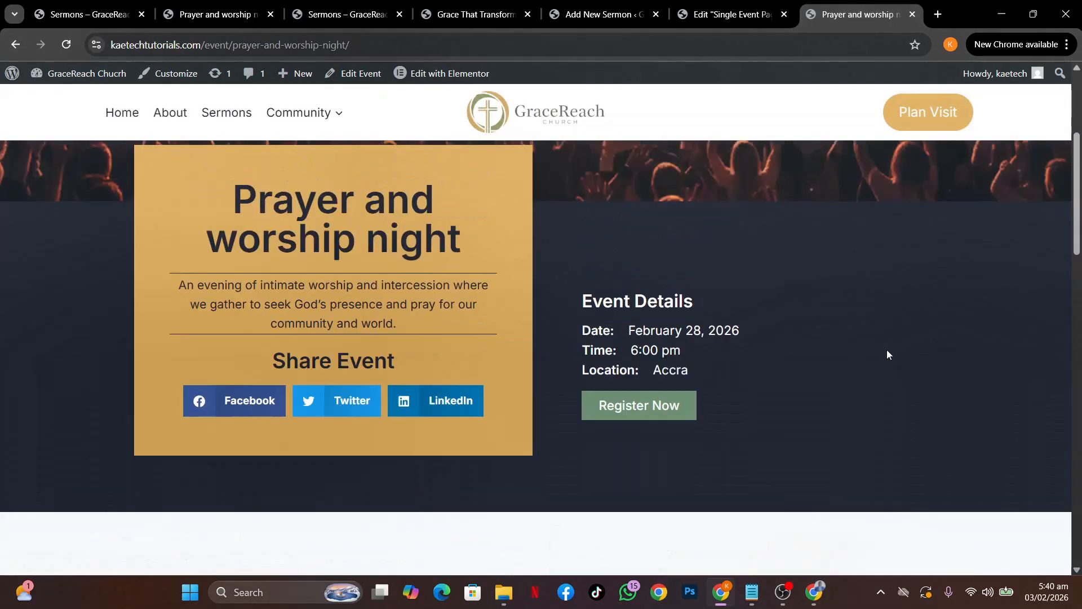
scroll(888, 354, "down", 11)
scroll(887, 354, "up", 8)
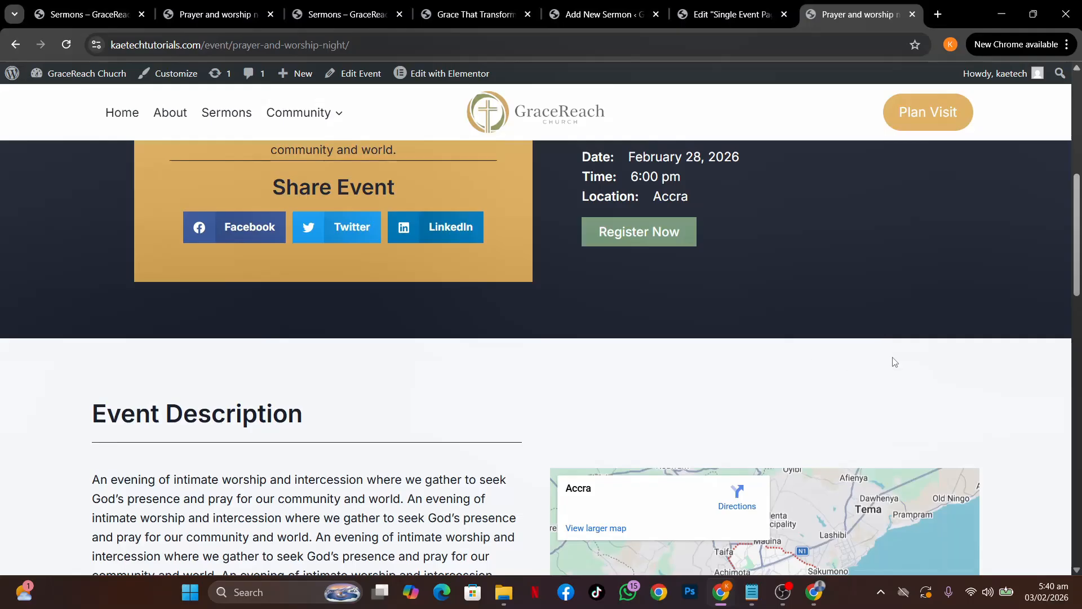
scroll(892, 361, "down", 4)
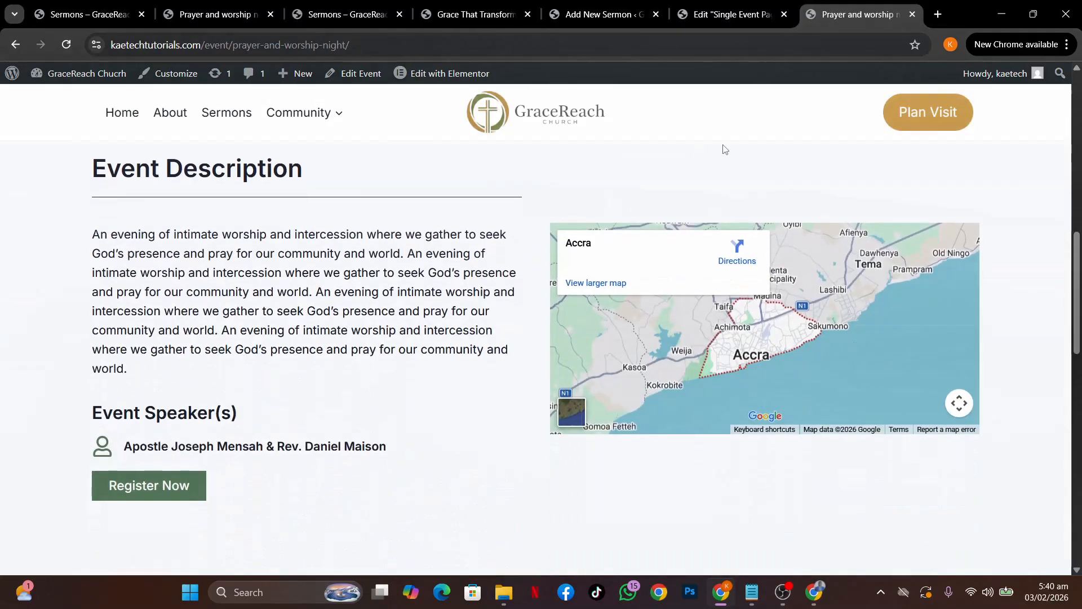
Set the Google Maps widget's height to 400 px, publish the change and check the map on the reloaded live event page.
left_click(711, 17)
scroll(743, 377, "down", 10)
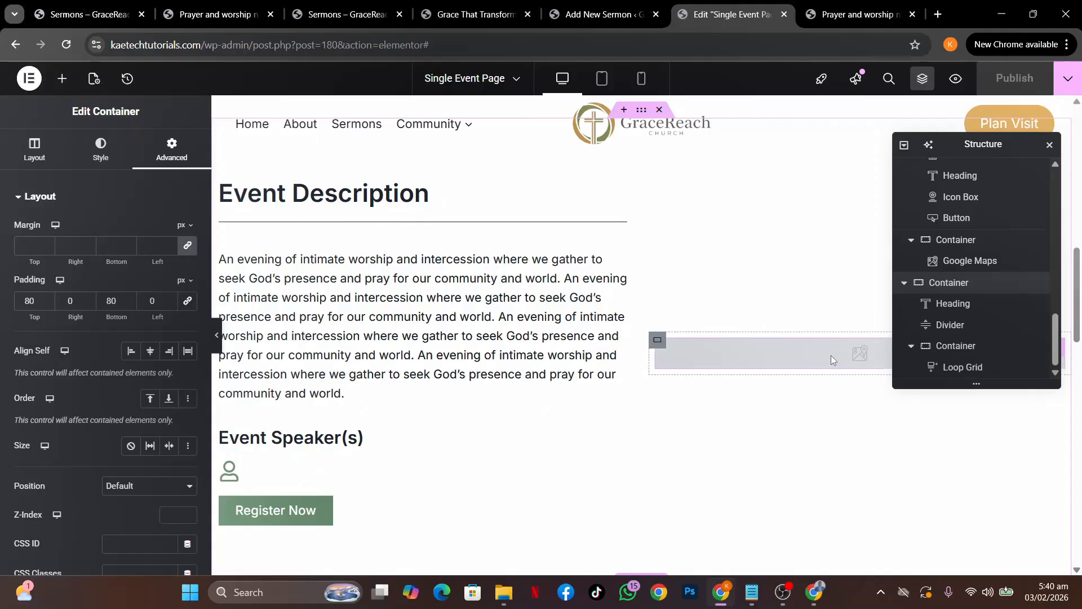
left_click(831, 355)
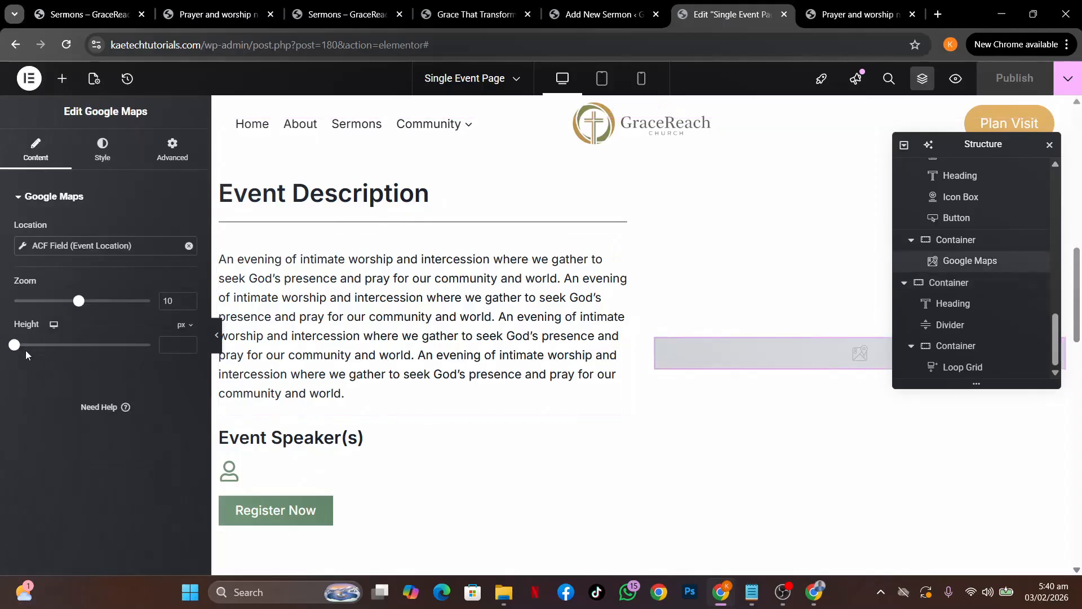
left_click(162, 344)
type("400")
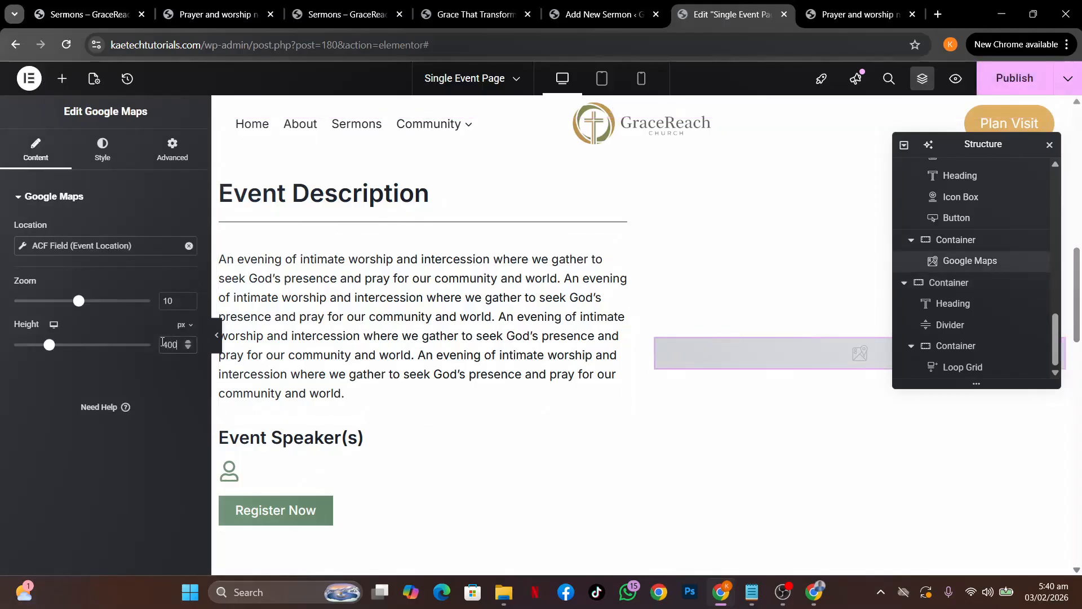
left_click(1011, 76)
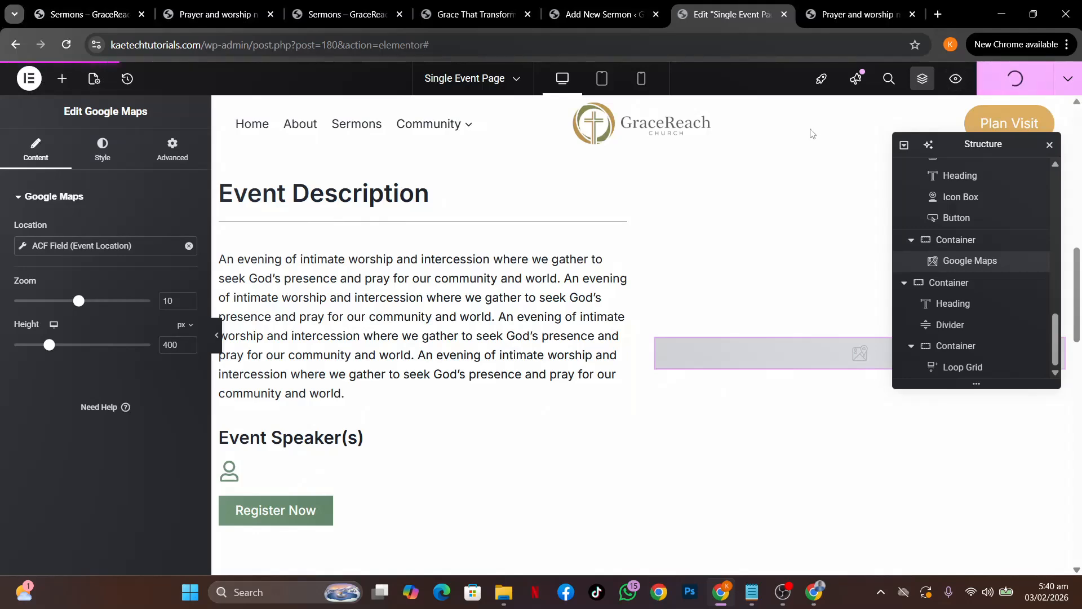
left_click(857, 14)
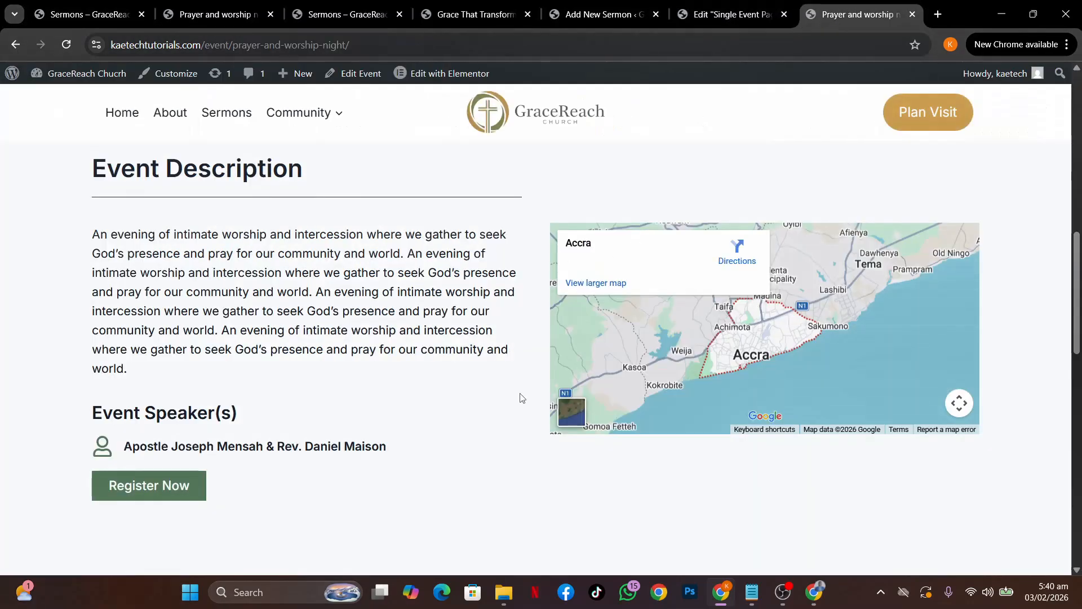
left_click(66, 45)
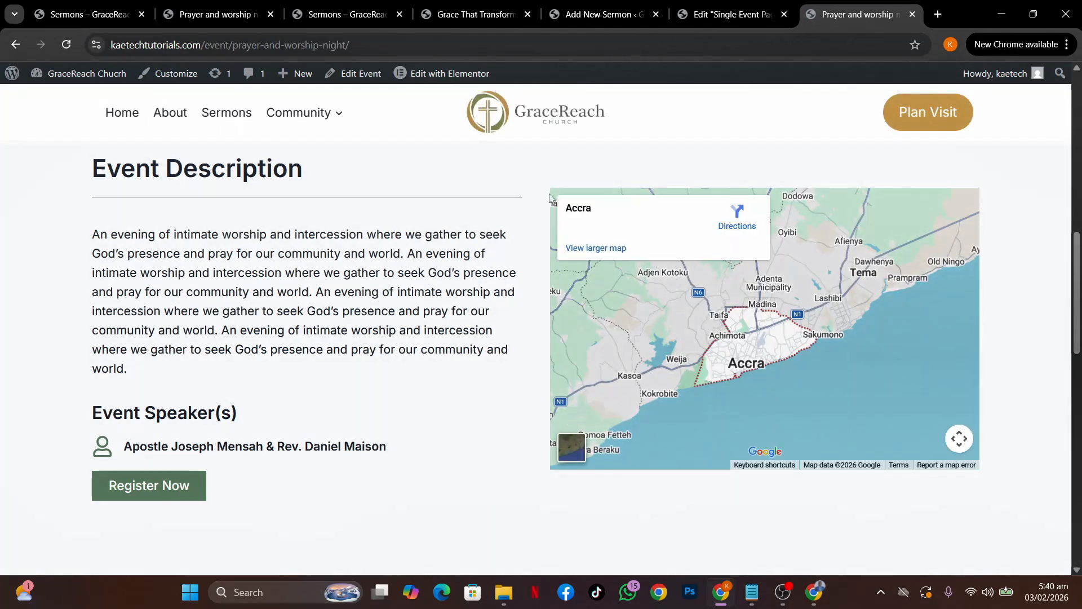
Set the Google Maps widget's height to 600 px, publish the change and reload the live event page.
left_click(706, 8)
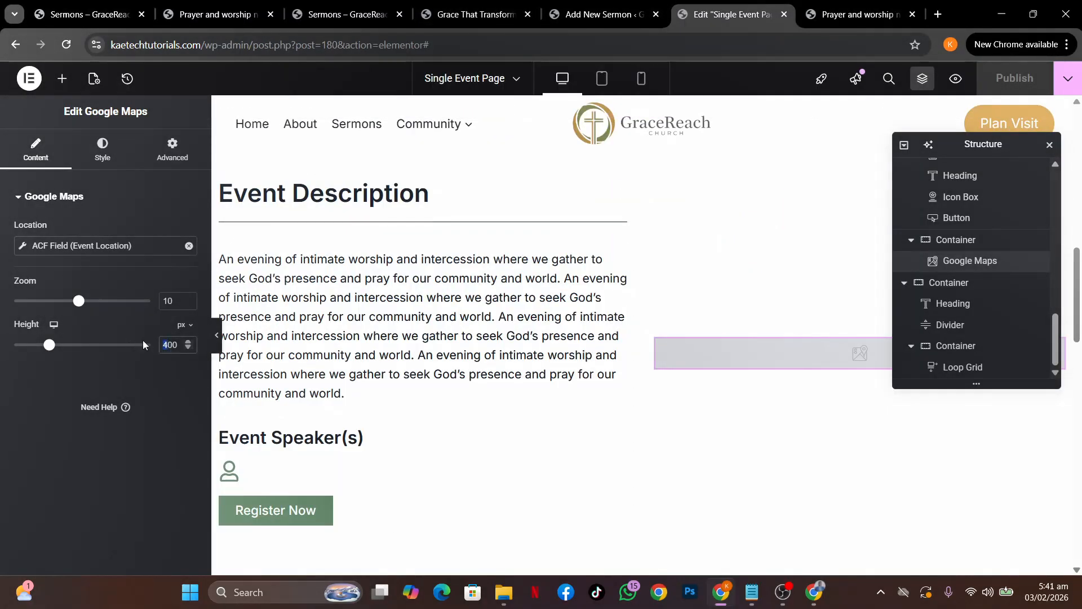
type("6")
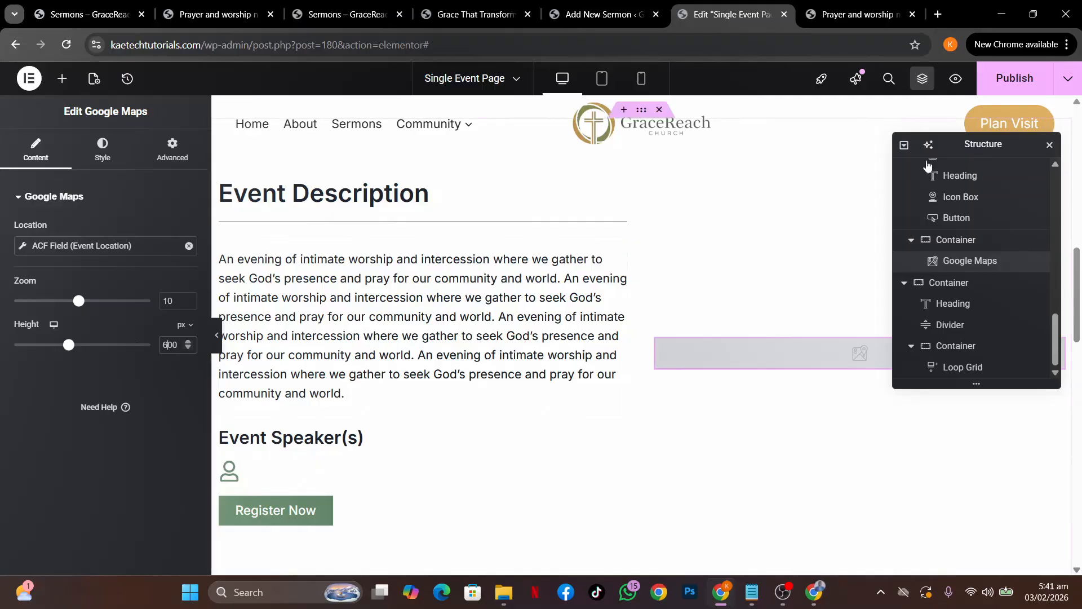
left_click(1019, 83)
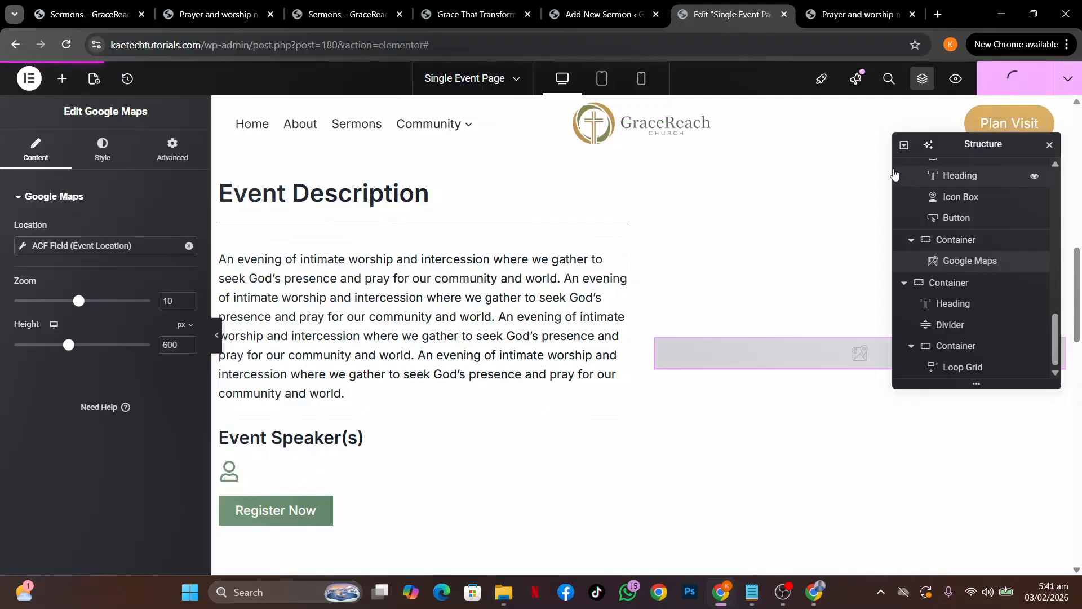
left_click(857, 14)
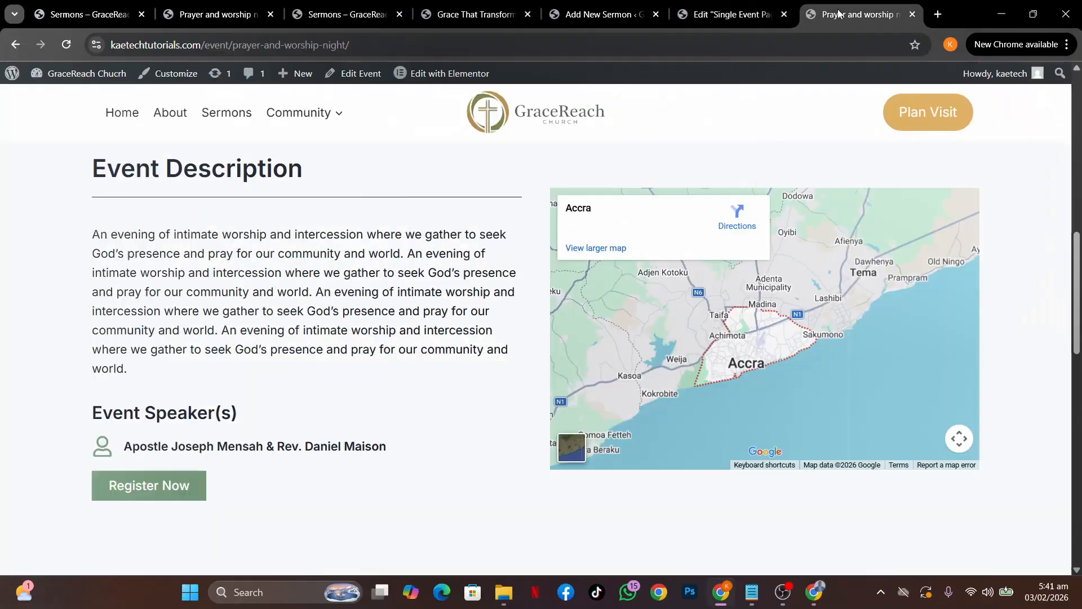
left_click(66, 50)
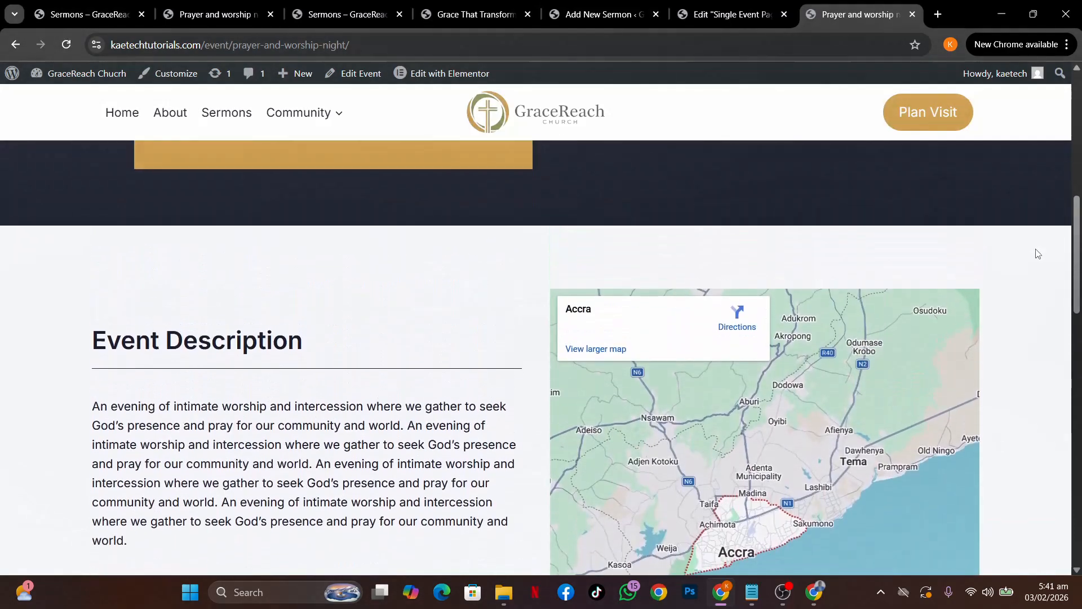
Review the updated live event page from the hero to the footer and show the Community navigation options.
scroll(1037, 253, "up", 10)
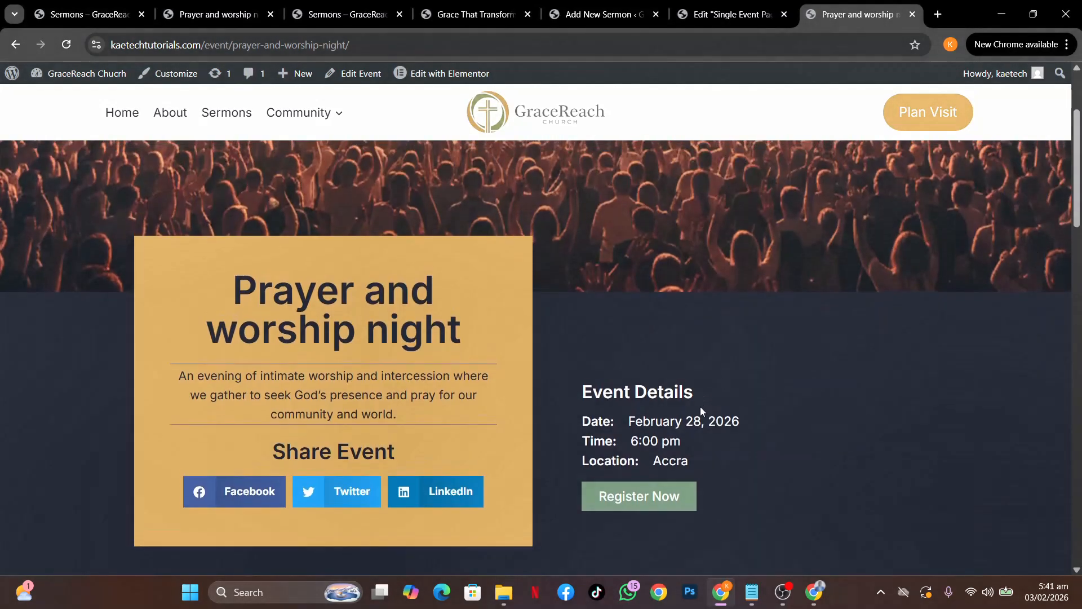
scroll(836, 453, "down", 14)
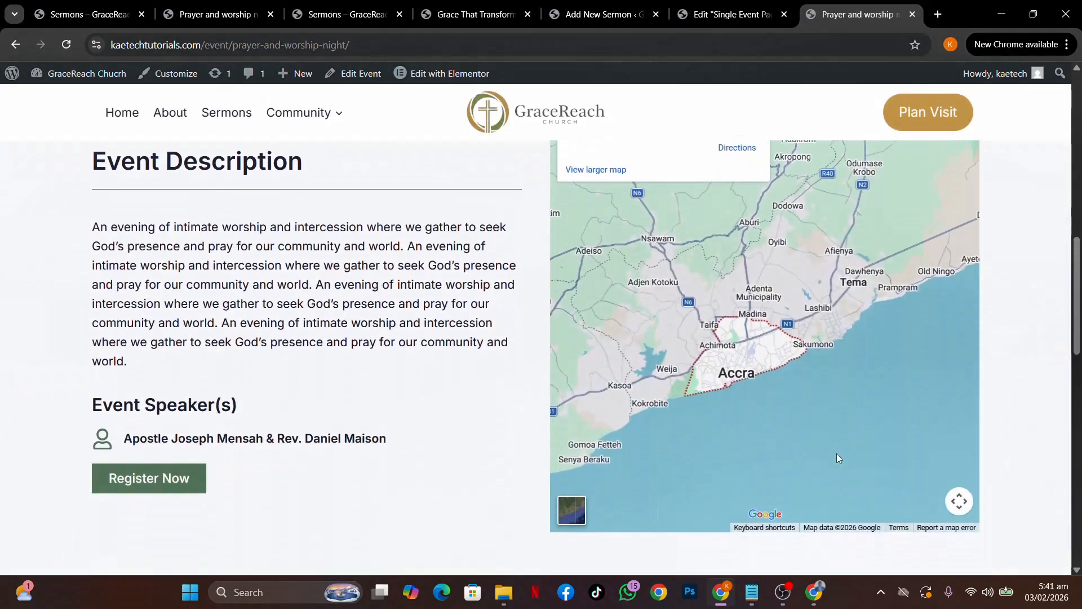
scroll(838, 457, "down", 12)
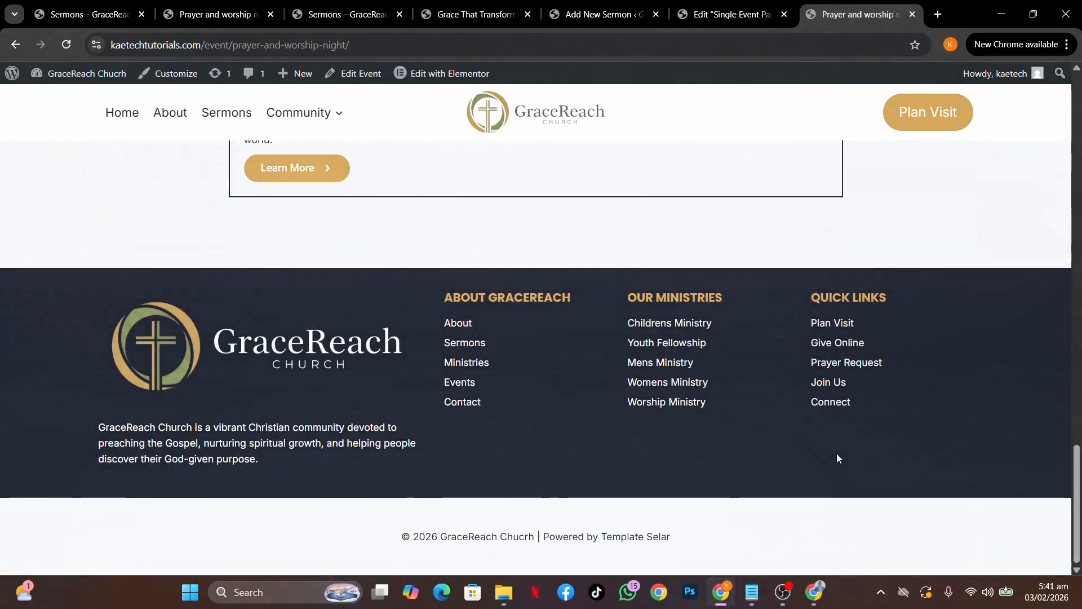
scroll(837, 458, "up", 20)
scroll(836, 458, "up", 8)
scroll(837, 458, "down", 2)
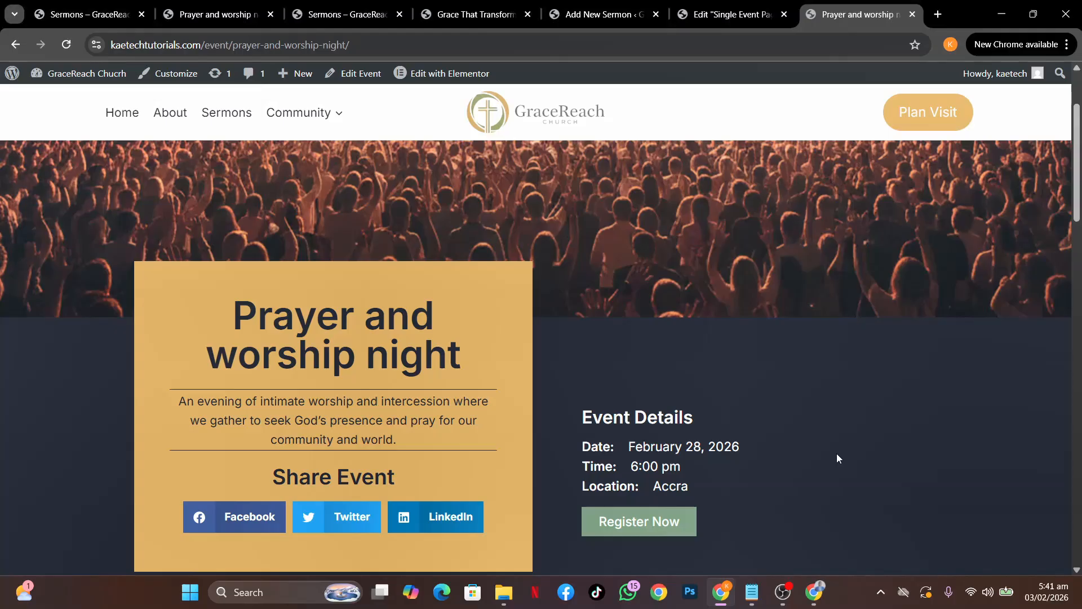
scroll(836, 454, "up", 2)
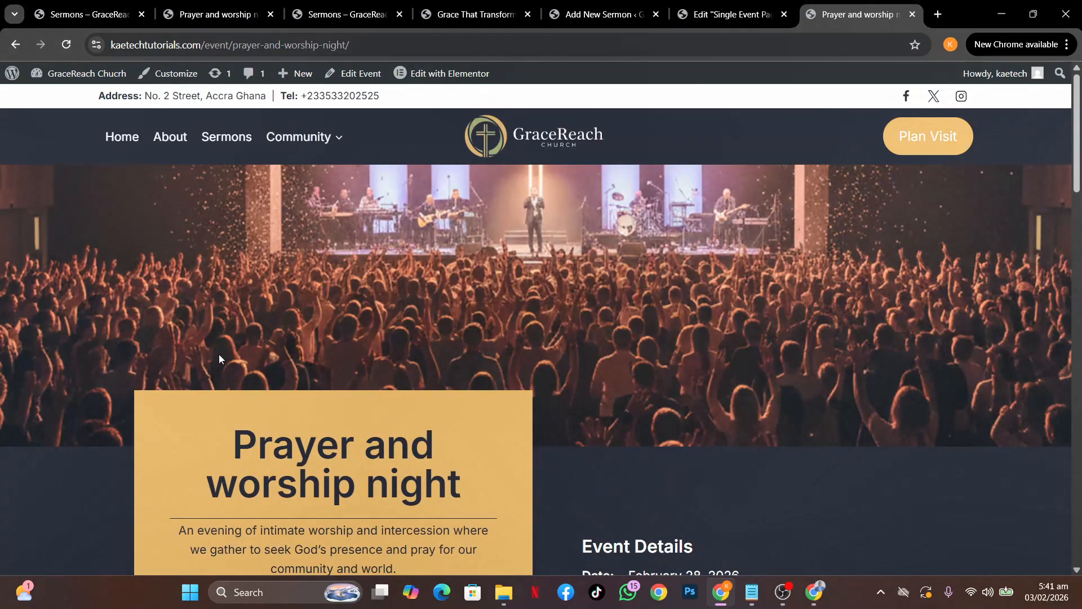
mouse_move(299, 137)
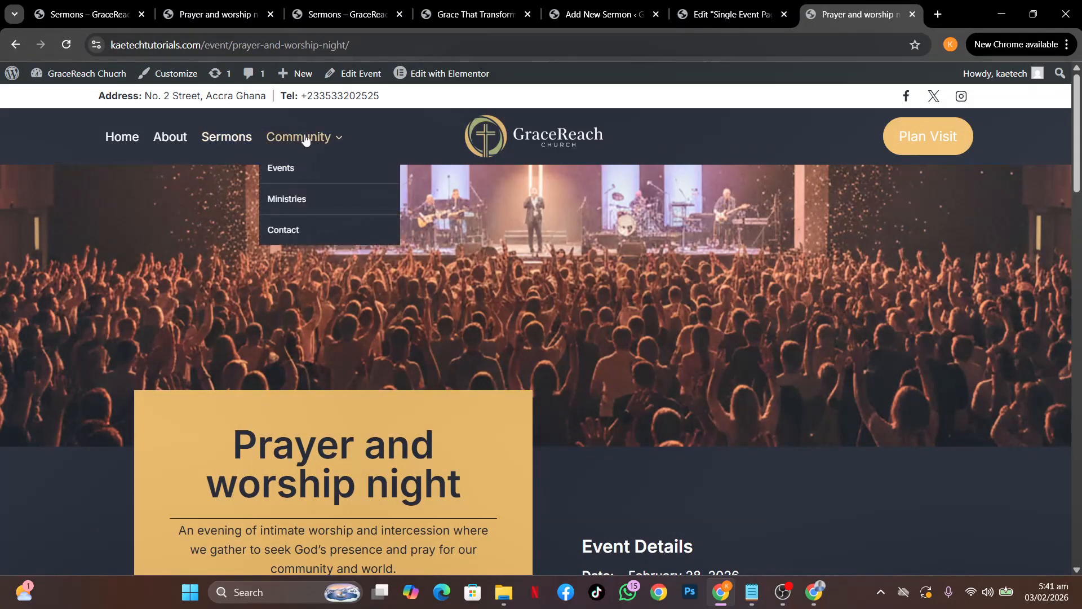
Open the live Events page from the Community navigation and review its hero, event card and footer.
left_click(283, 167)
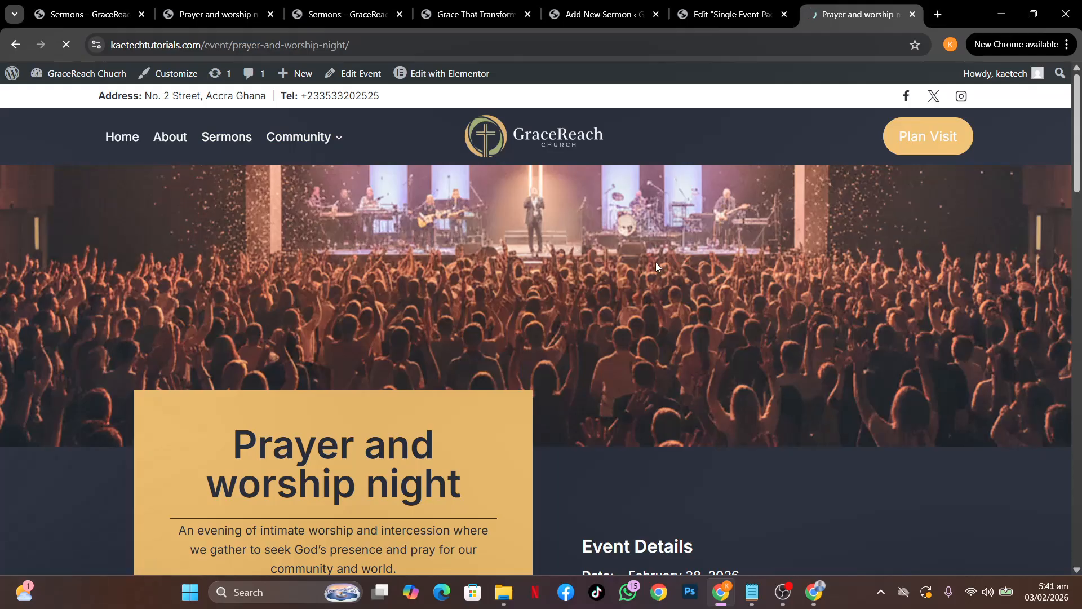
scroll(839, 337, "down", 10)
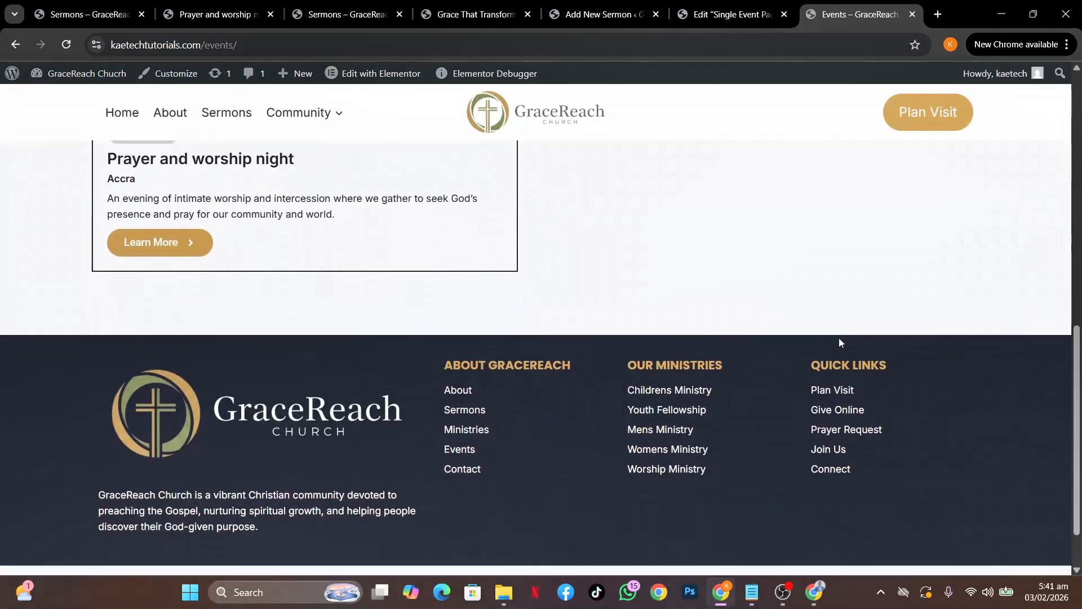
scroll(838, 343, "up", 10)
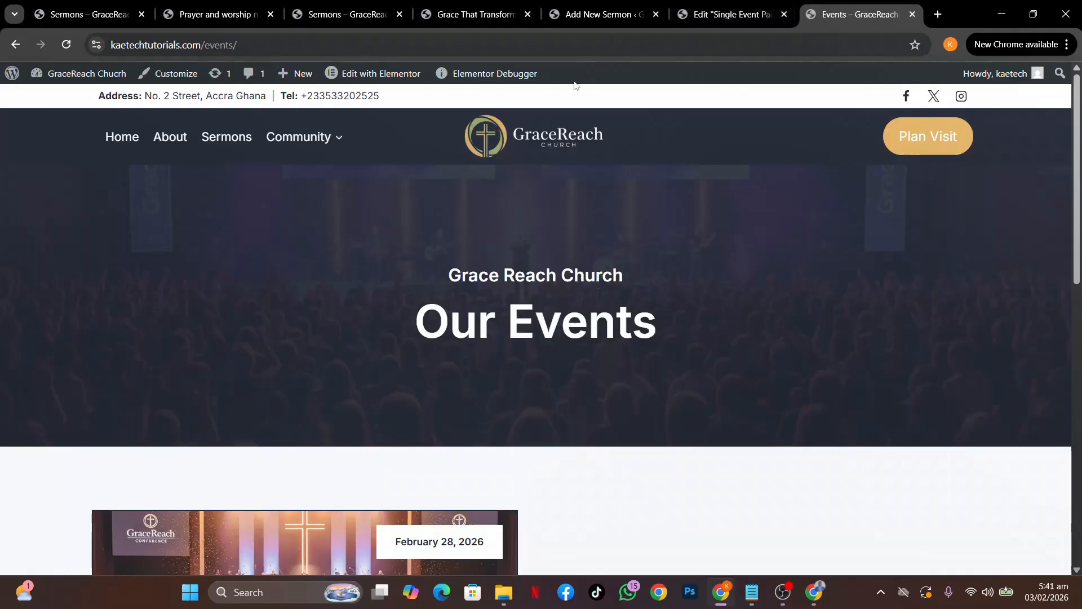
Open the Theme Builder from the sermon editing screen and add a new Single Post template.
left_click(596, 17)
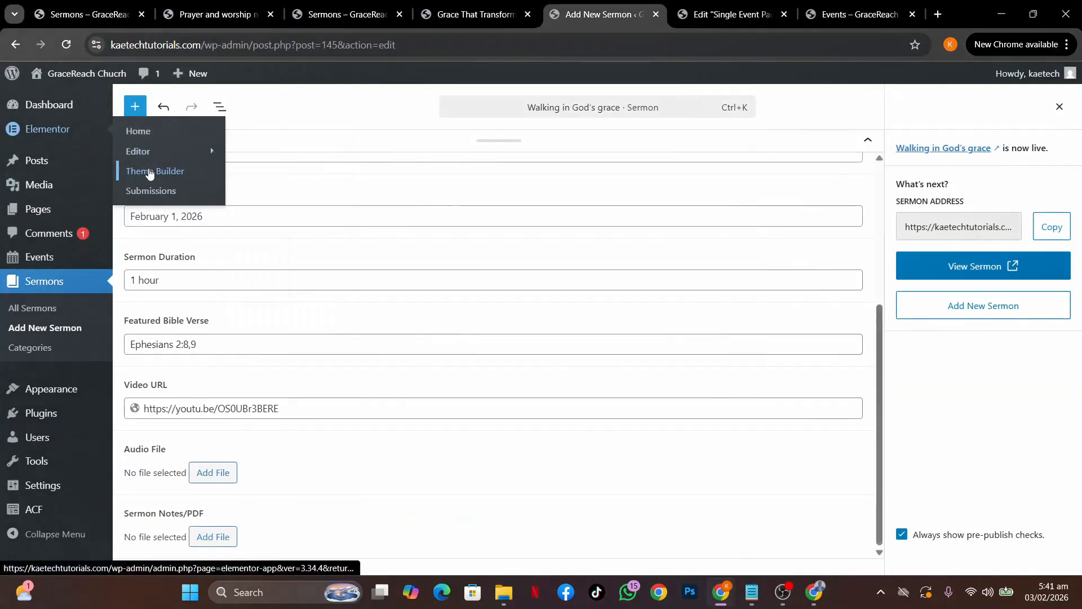
left_click(148, 173)
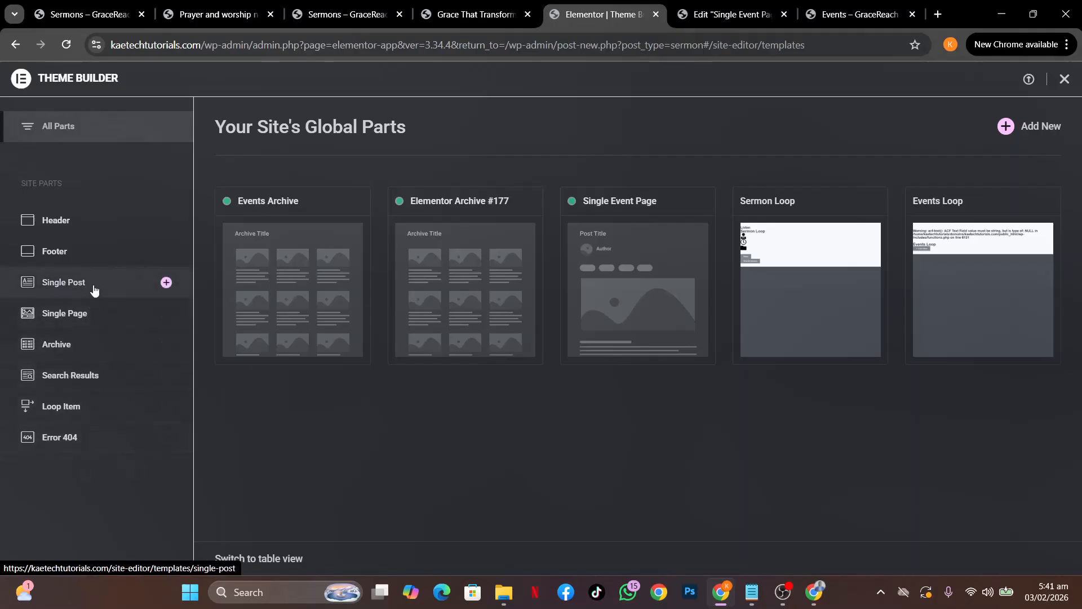
left_click(64, 283)
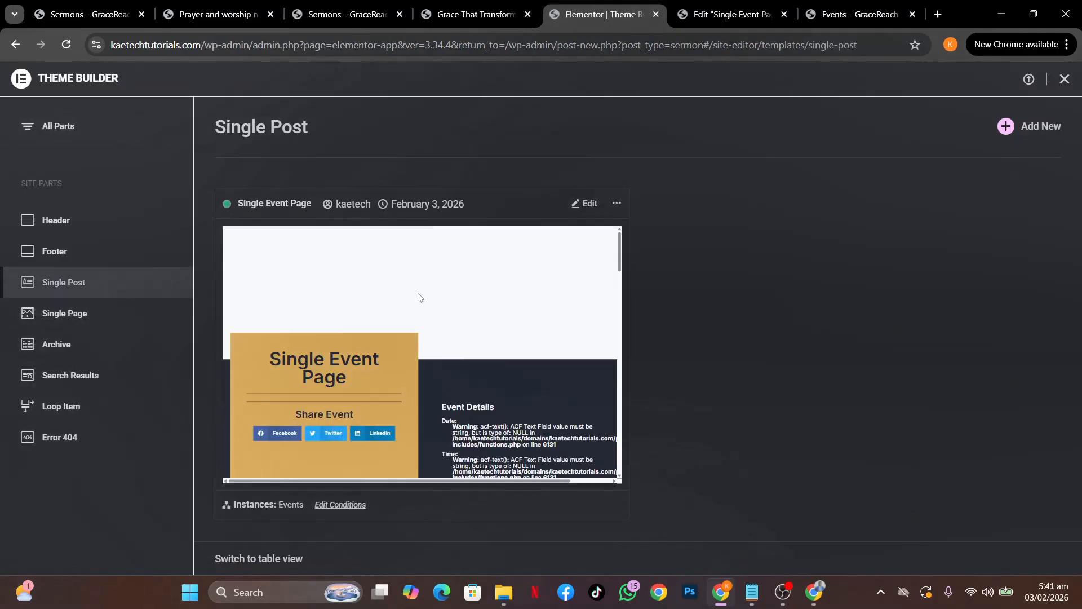
left_click(1034, 133)
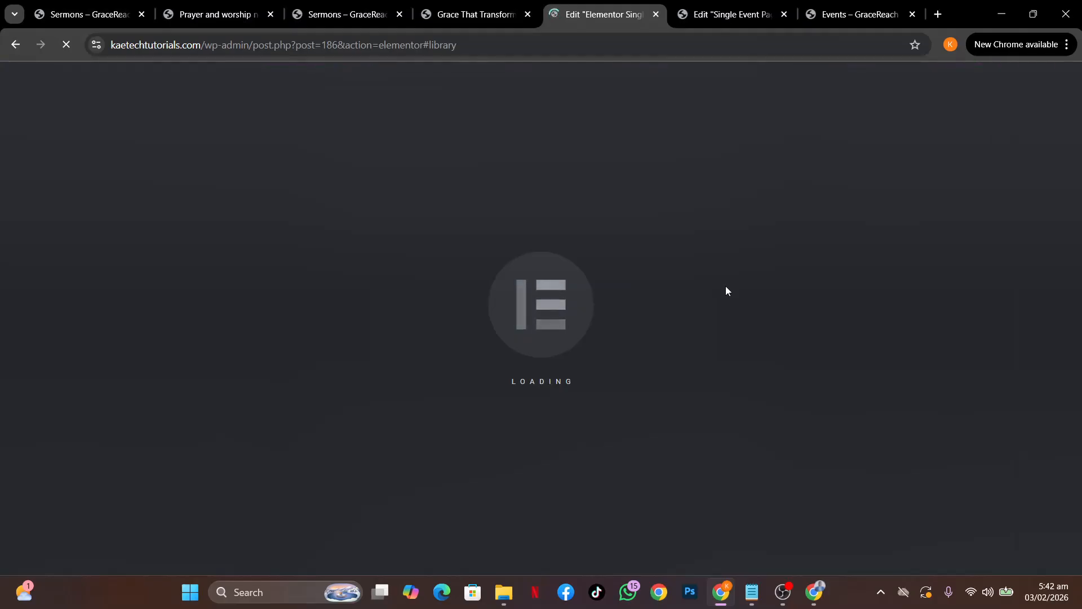
On the reference site's Sermons page, open the Grace That Transforms sermon for watching.
left_click(346, 16)
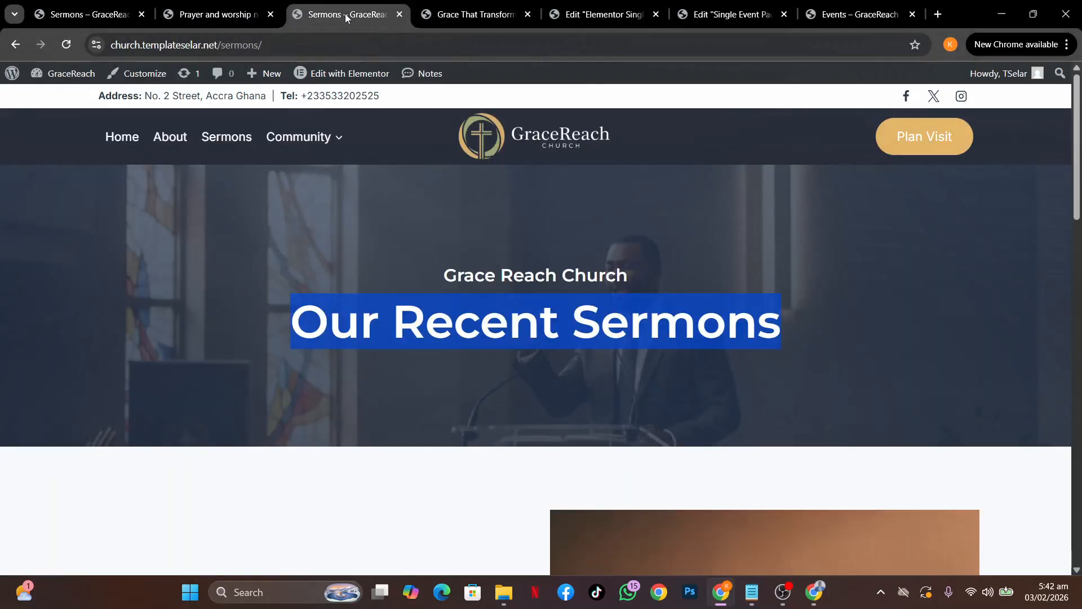
left_click(526, 290)
scroll(526, 290, "down", 6)
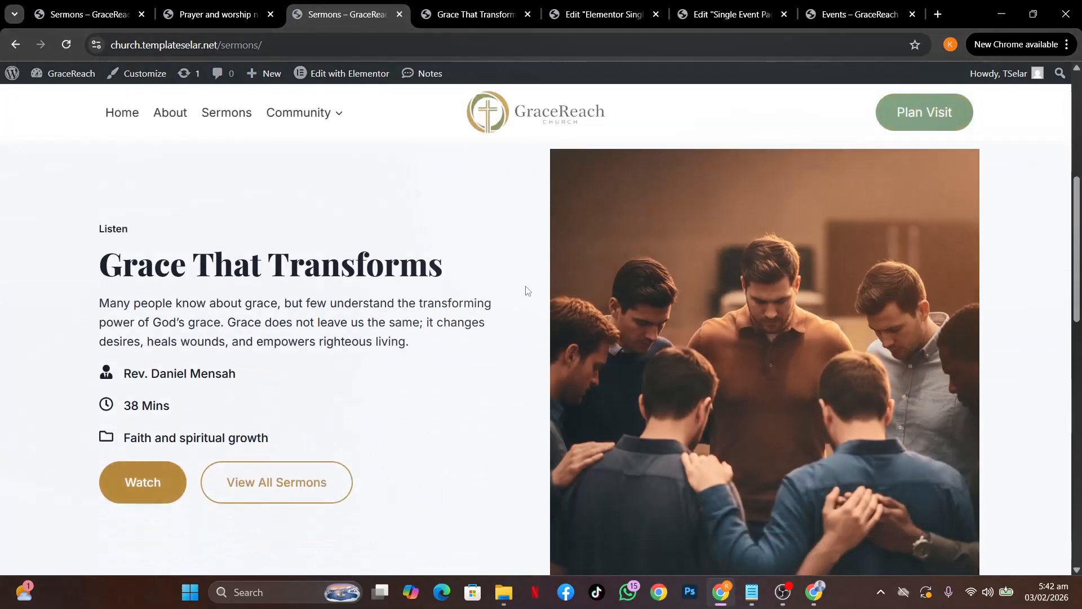
left_click(129, 504)
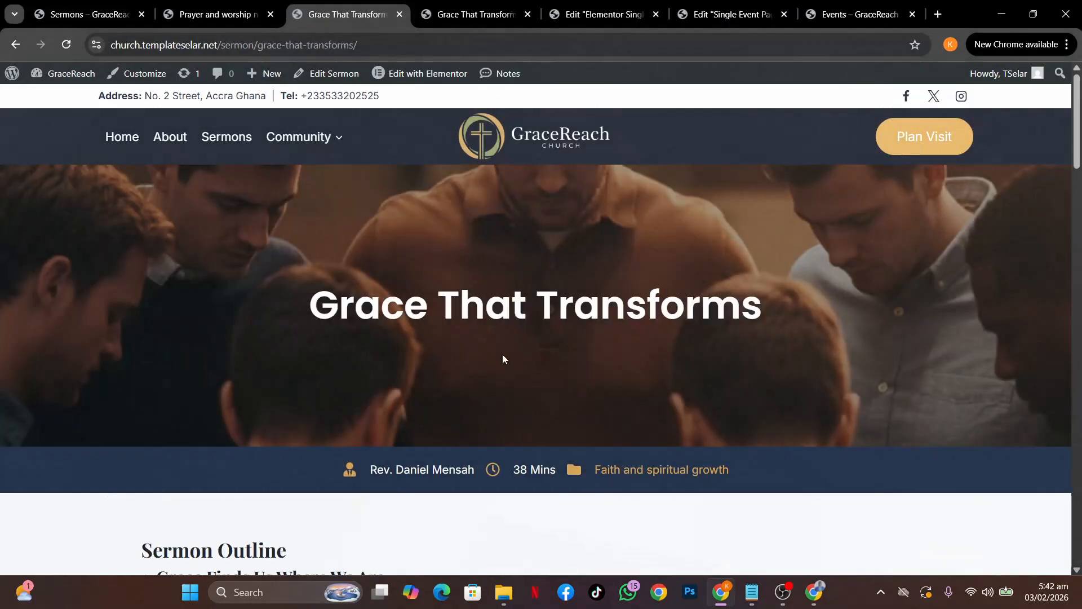
Examine the reference sermon page's hero, info bar, Sermon Outline, video, Share Sermon and Watch More Sermons sections.
scroll(503, 354, "down", 15)
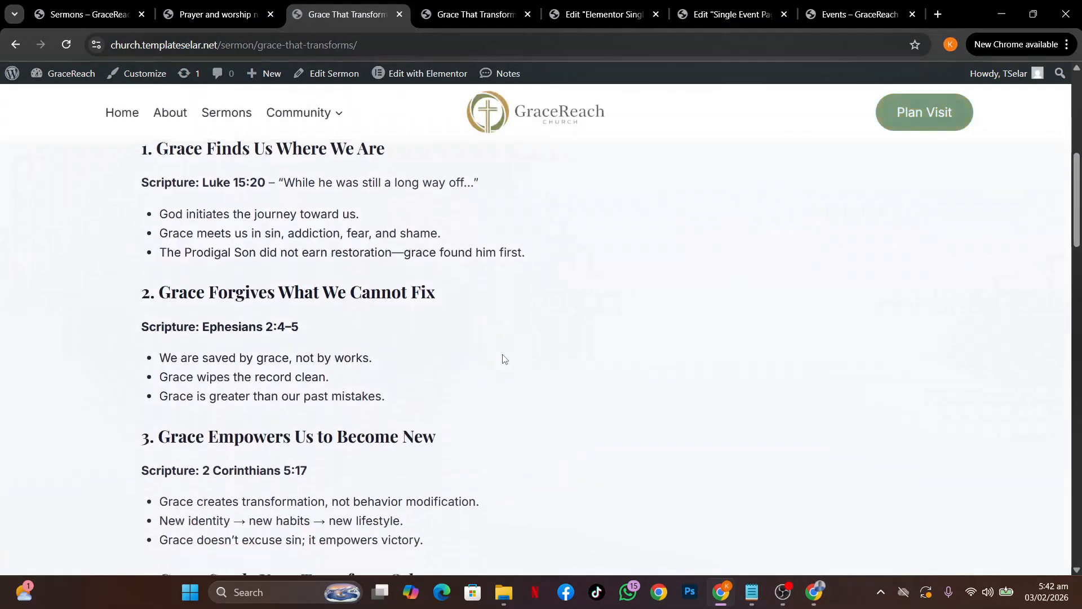
scroll(503, 354, "up", 5)
scroll(504, 359, "up", 10)
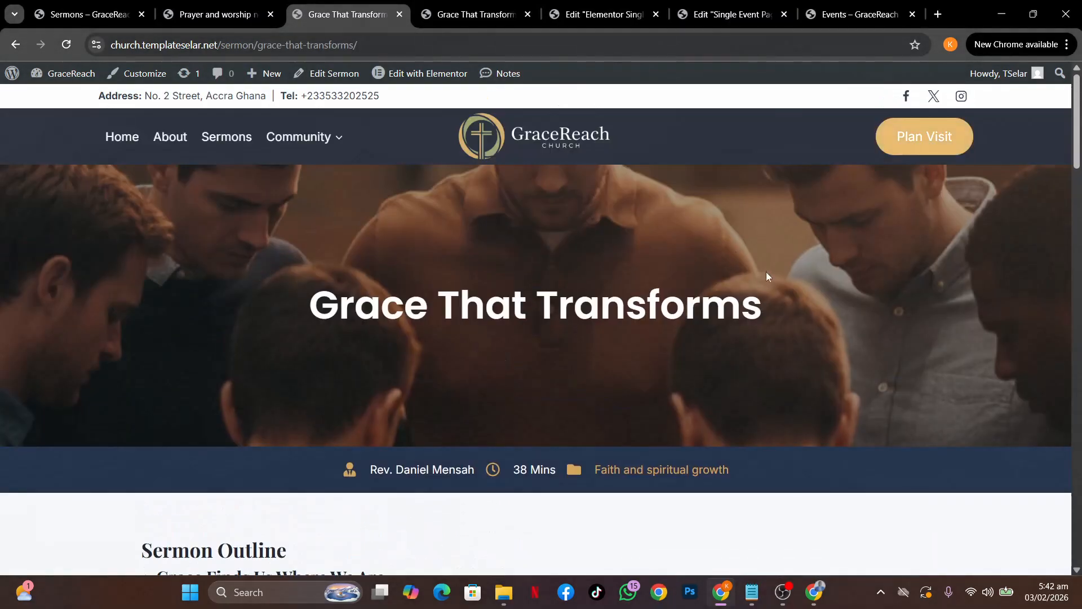
scroll(638, 336, "down", 3)
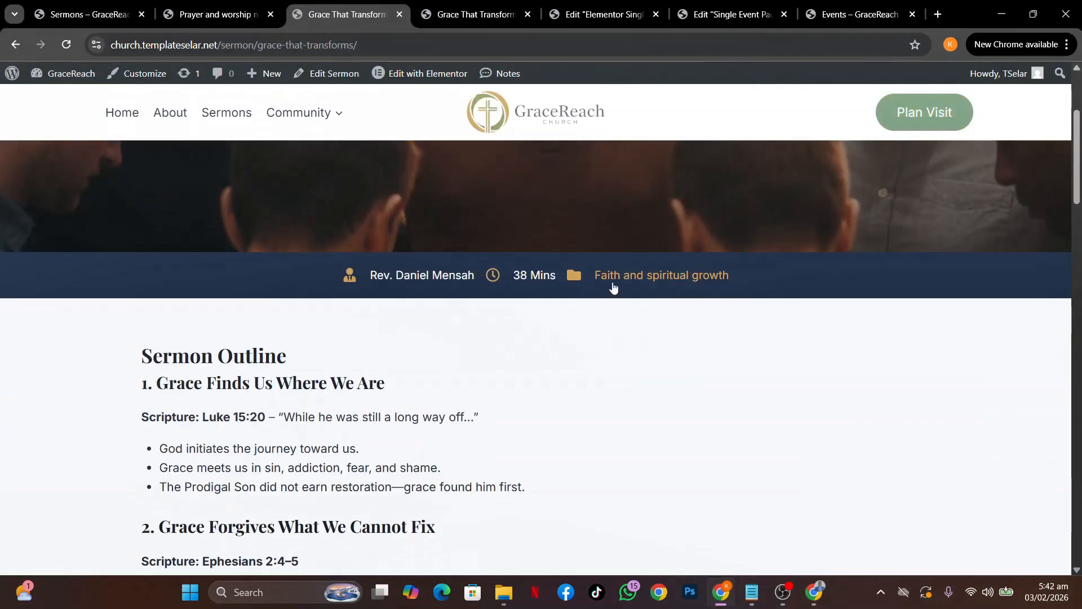
scroll(637, 414, "down", 15)
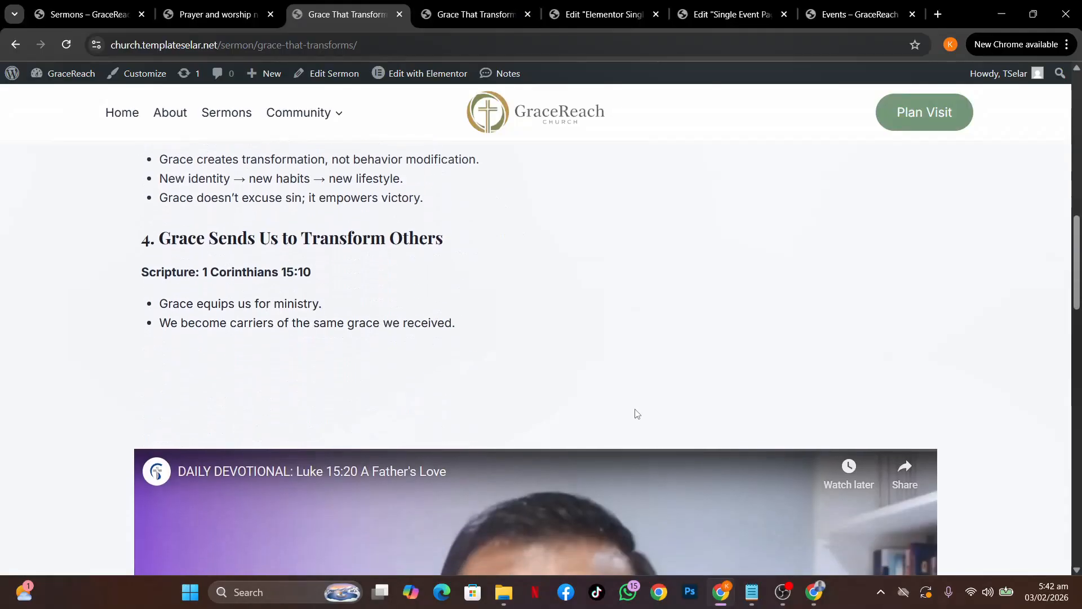
scroll(581, 525, "down", 5)
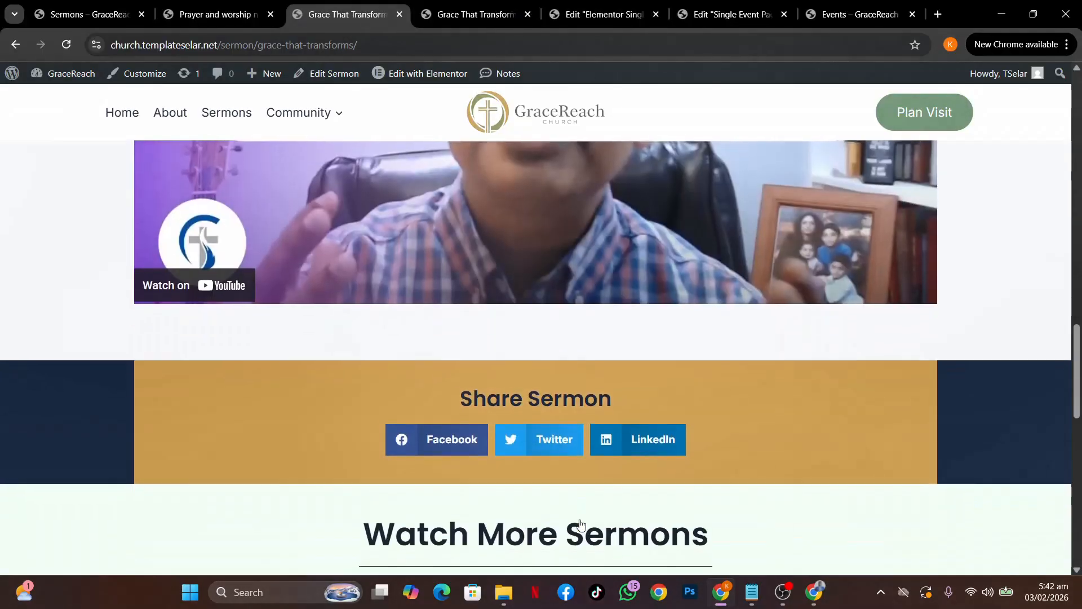
scroll(782, 487, "down", 7)
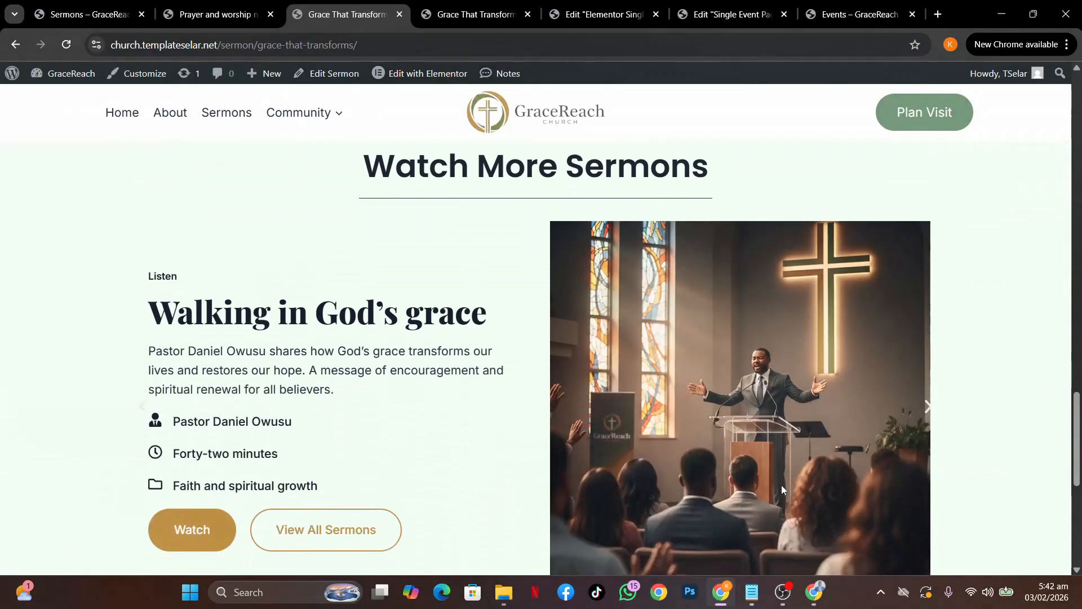
scroll(818, 374, "up", 15)
scroll(812, 282, "up", 5)
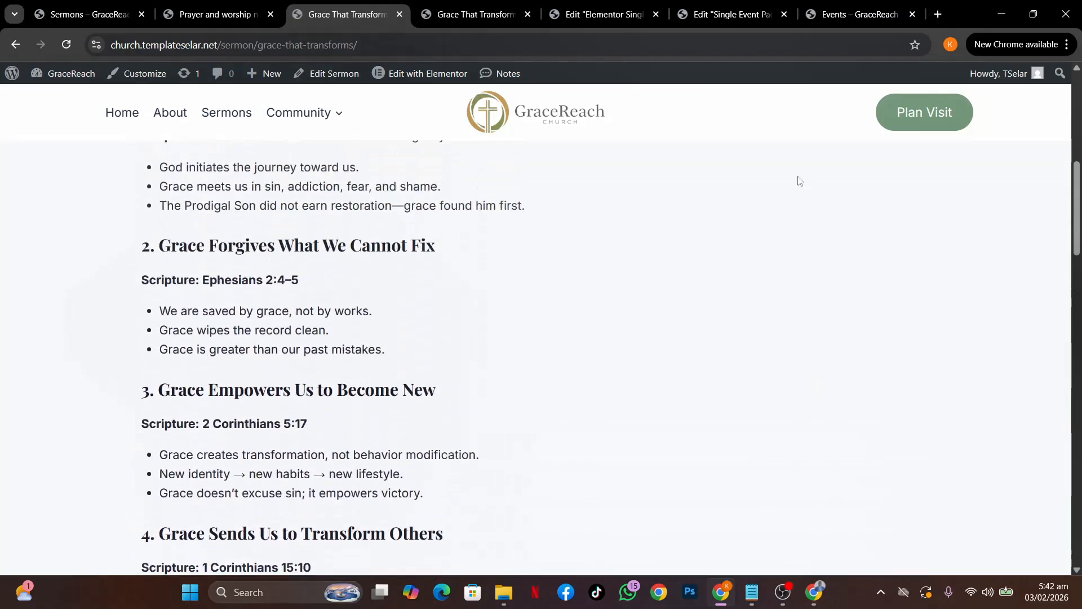
Return to the new Single Post template and close its block library without inserting a design.
left_click(842, 10)
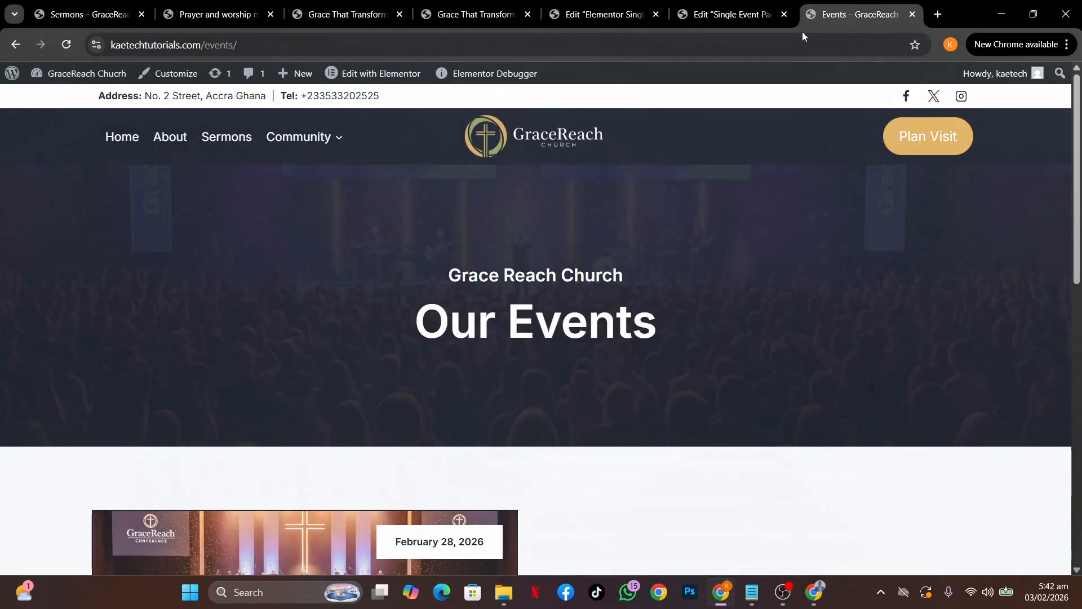
left_click(574, 19)
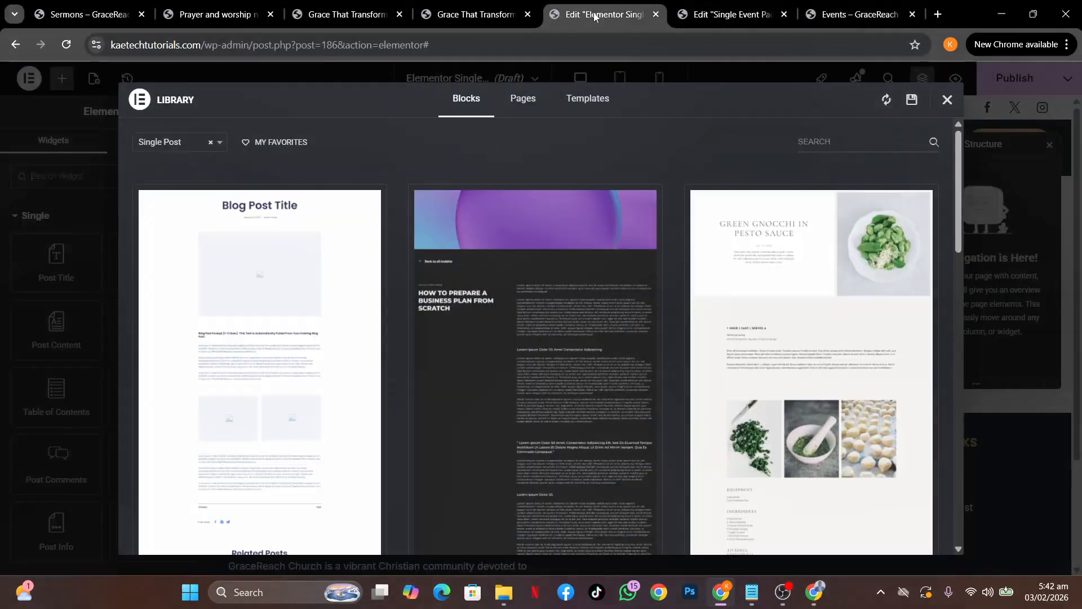
left_click(948, 99)
Copy the hero image container from the Single Event Page template and paste it into the empty Single Post template.
left_click(724, 15)
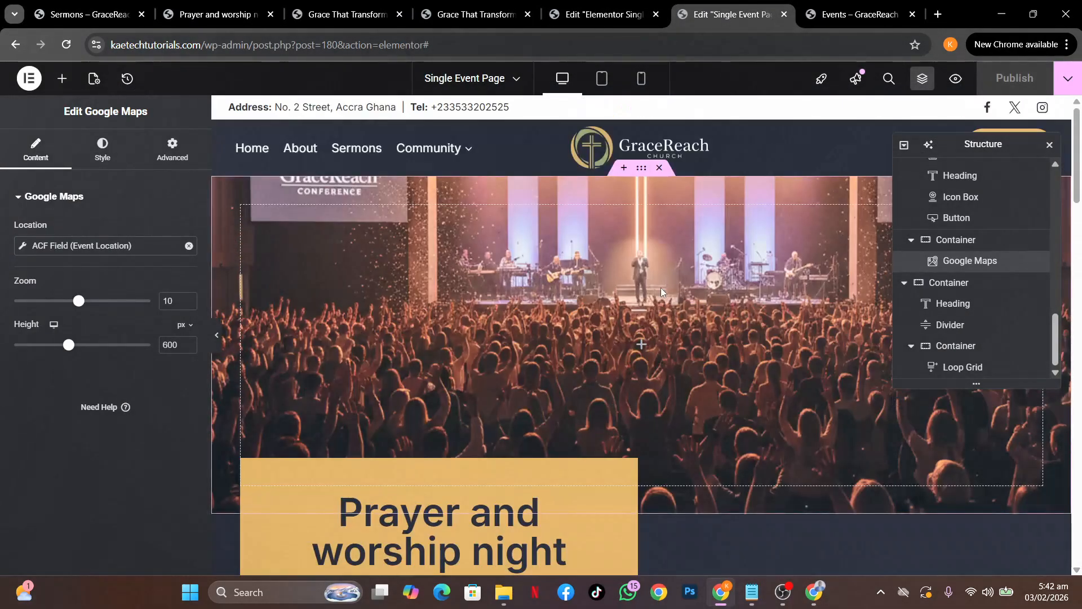
scroll(661, 292, "down", 5)
scroll(661, 292, "up", 5)
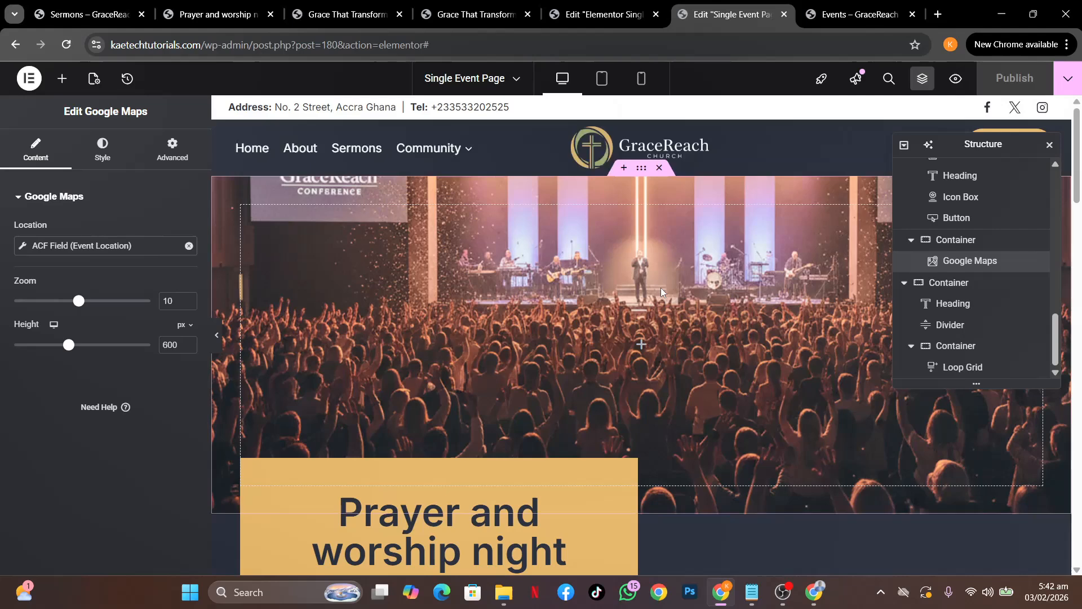
right_click(644, 168)
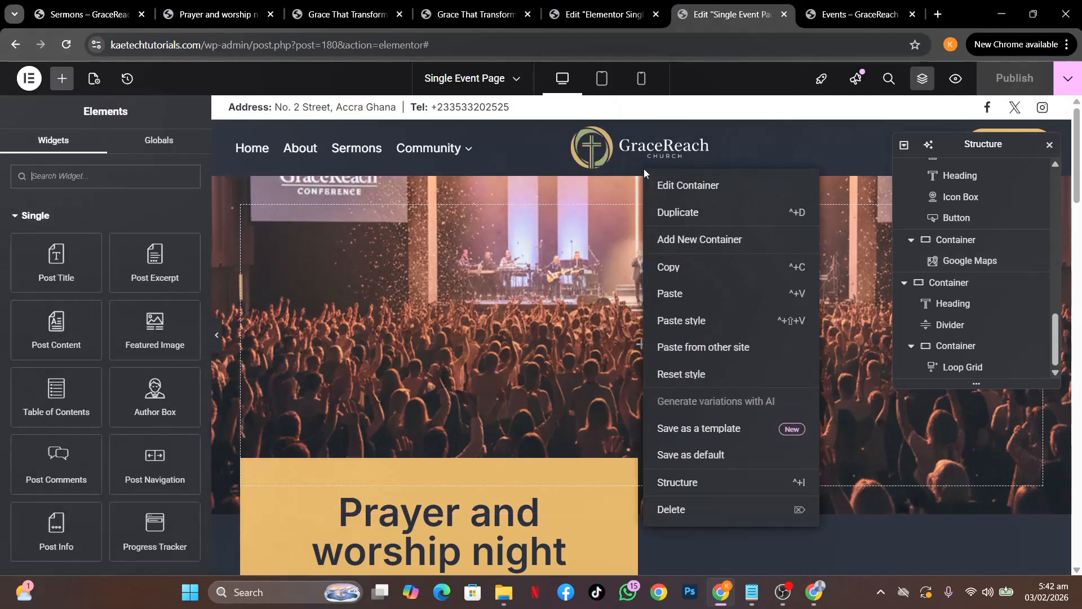
left_click(674, 269)
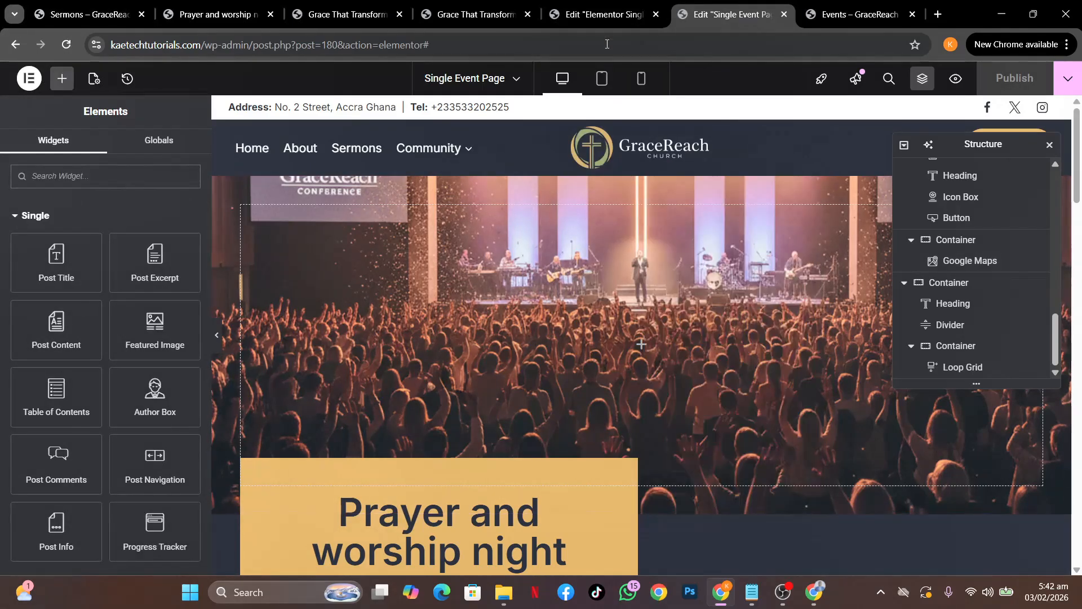
left_click(589, 14)
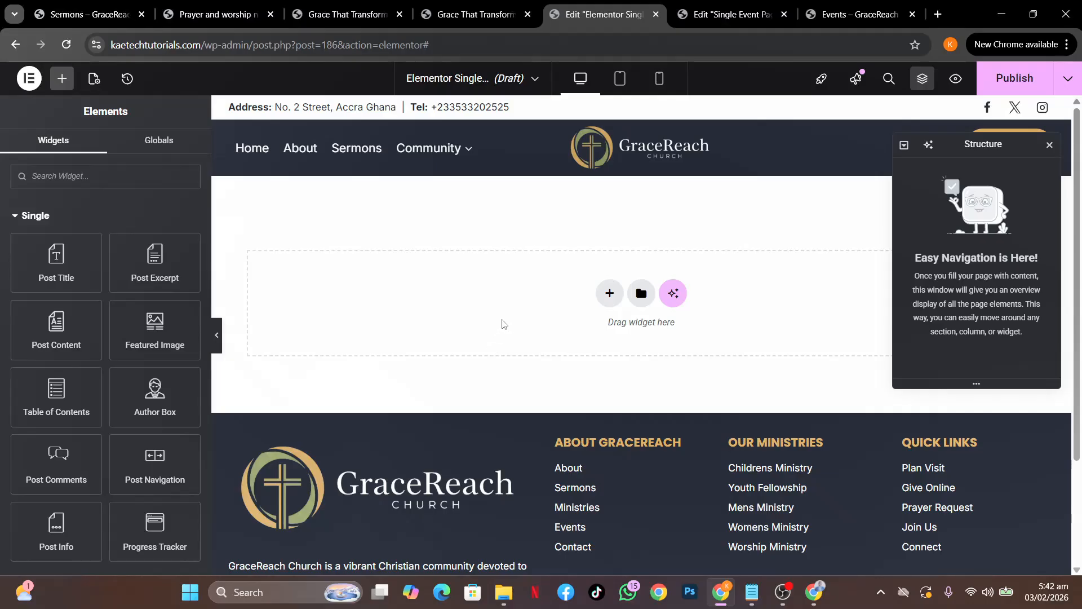
right_click(503, 324)
left_click(530, 336)
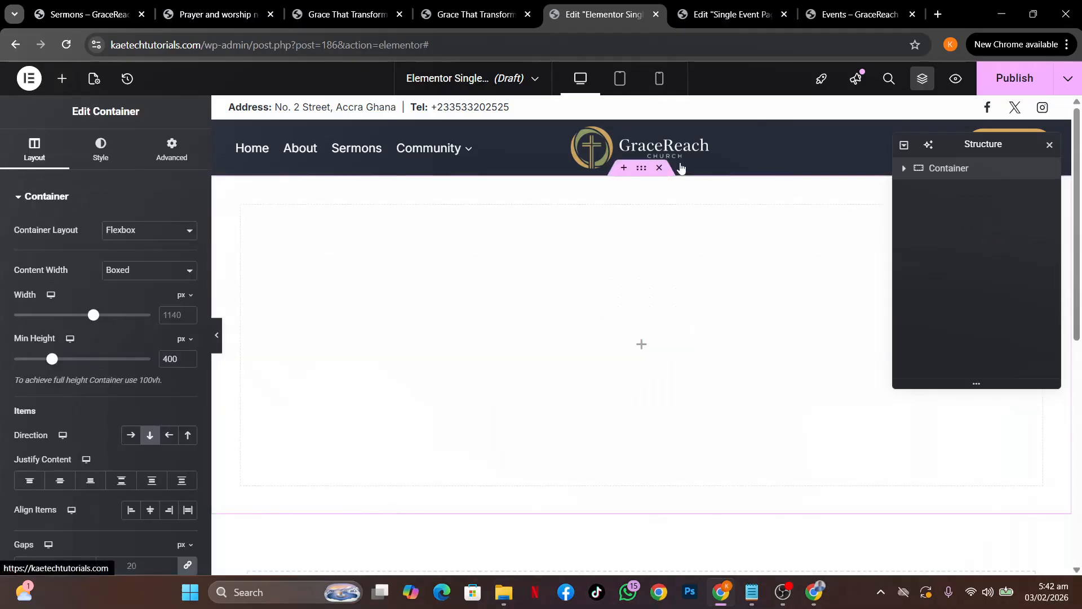
Copy the container with the title card and Event Details from the Single Event Page and paste it below the new template's hero.
left_click(723, 18)
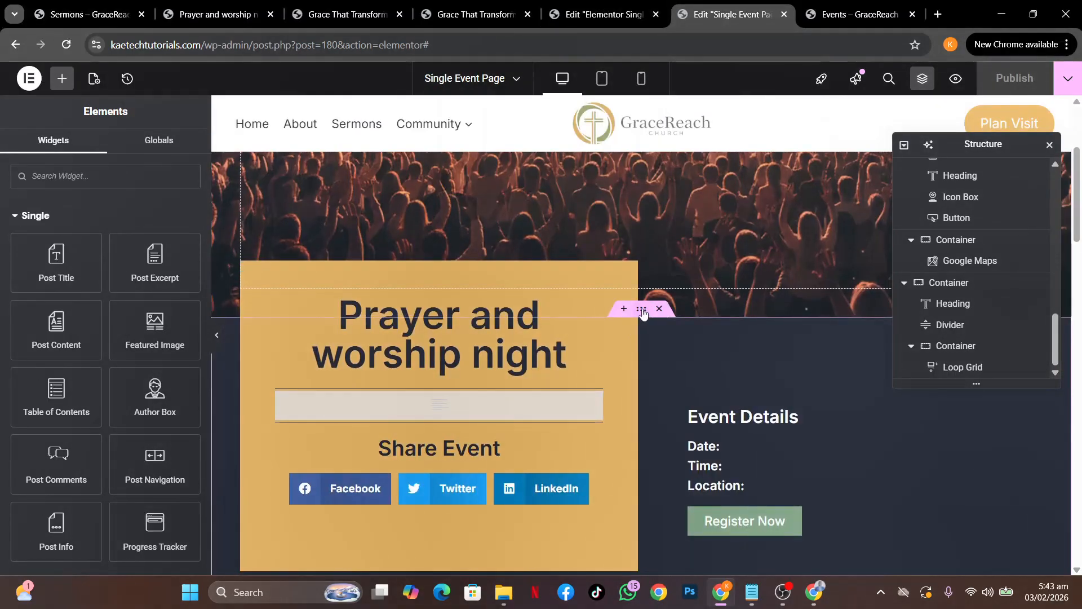
right_click(643, 314)
left_click(664, 318)
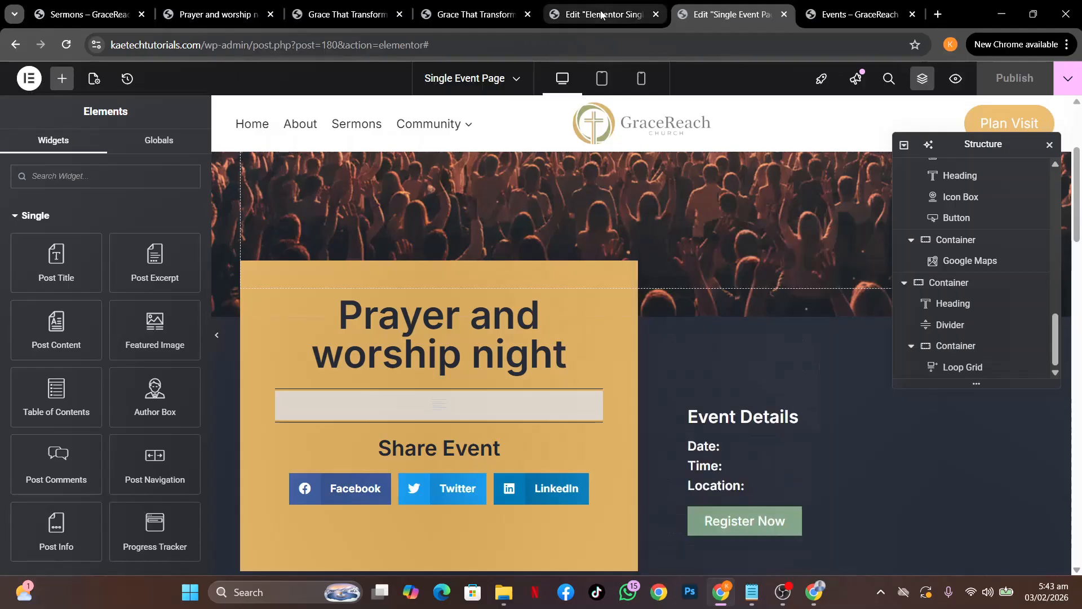
left_click(599, 13)
scroll(541, 373, "down", 5)
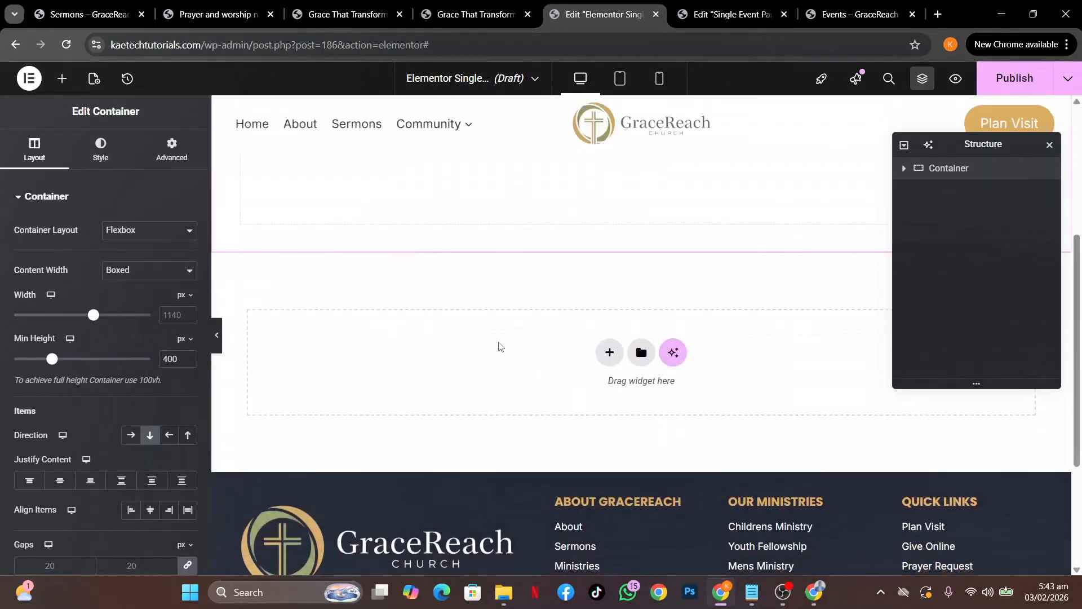
right_click(499, 346)
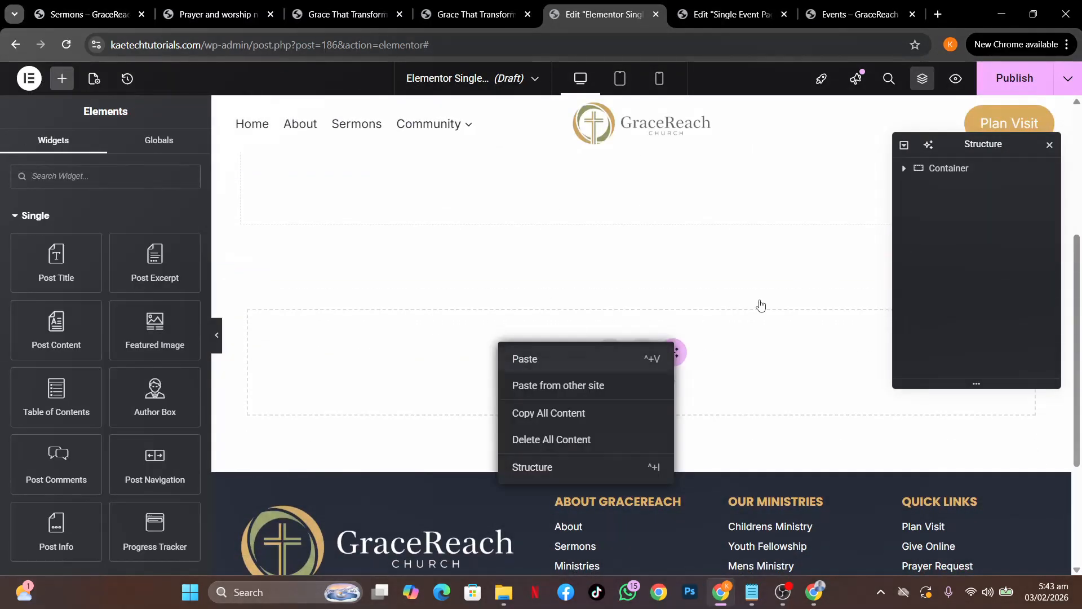
key("ctrl+v")
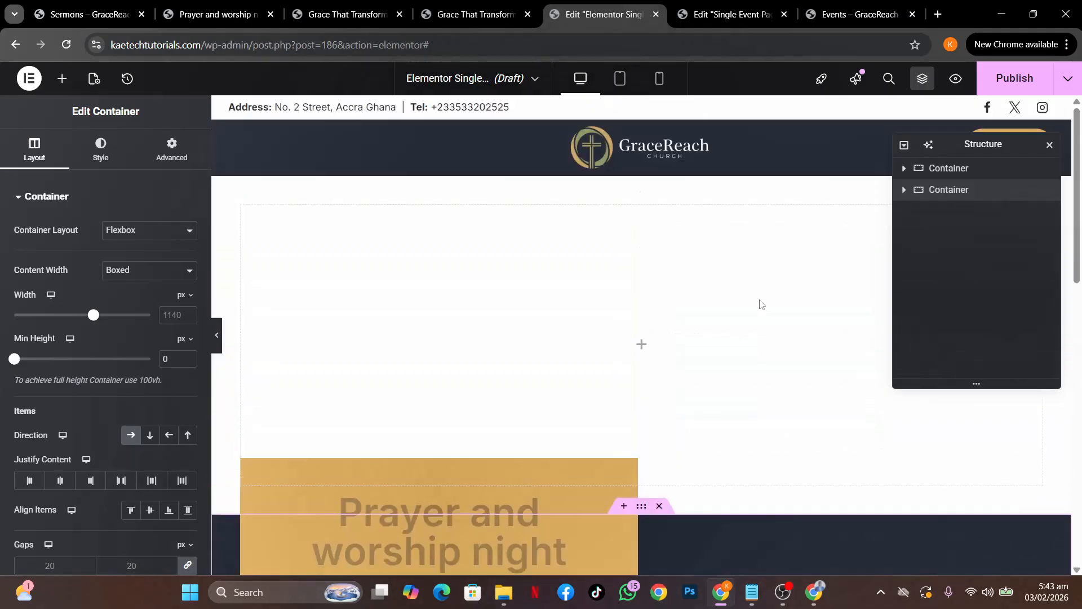
Check the Single Event Page template's Event Description and Related Events sections for reuse and return to the new Single Post template.
left_click(727, 14)
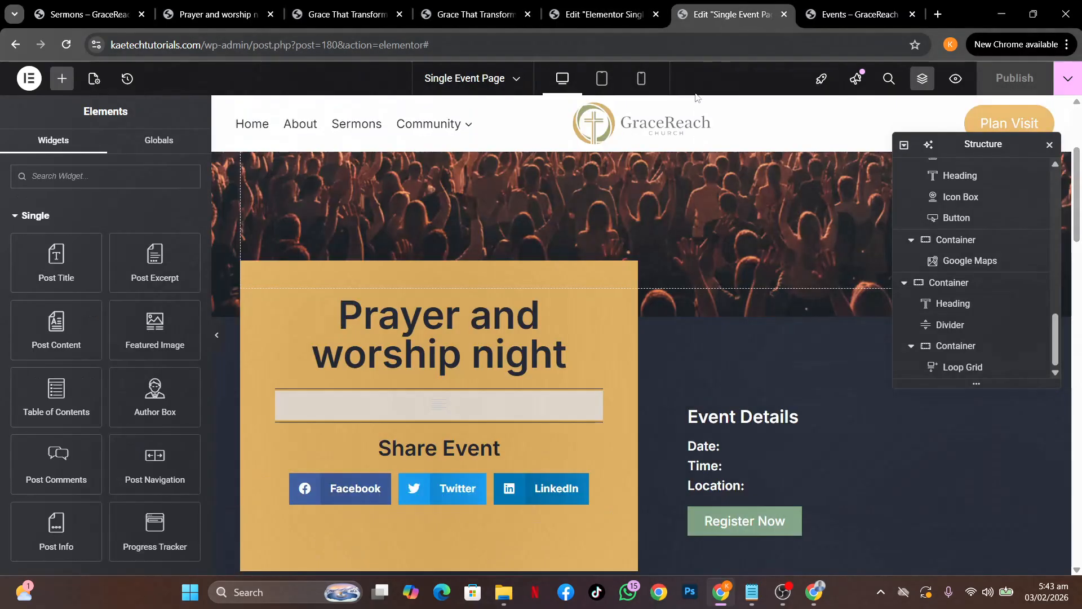
scroll(679, 329, "down", 8)
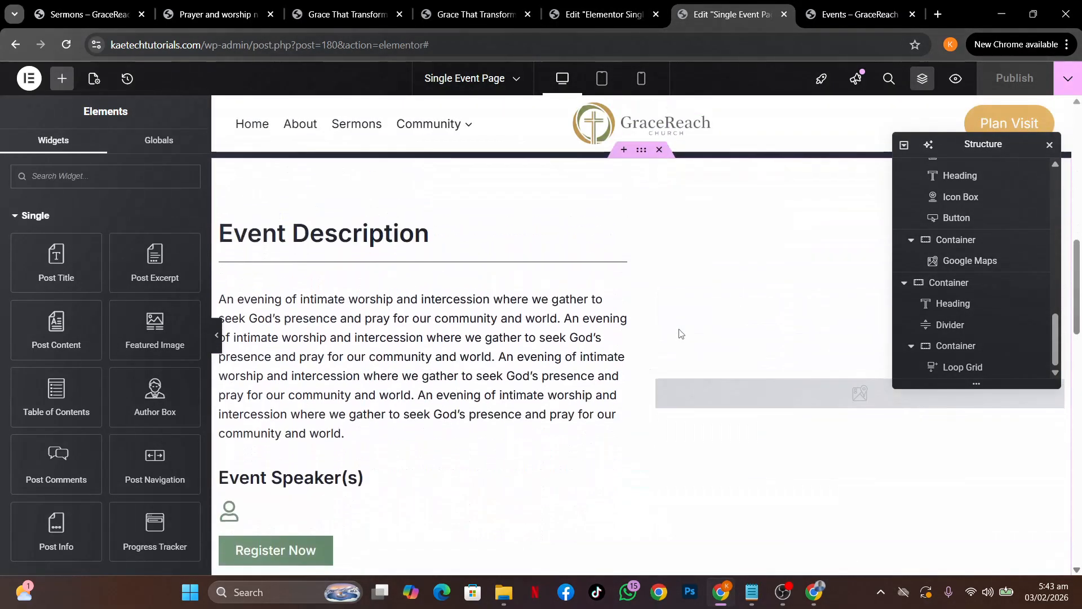
scroll(679, 333, "down", 7)
scroll(679, 332, "up", 5)
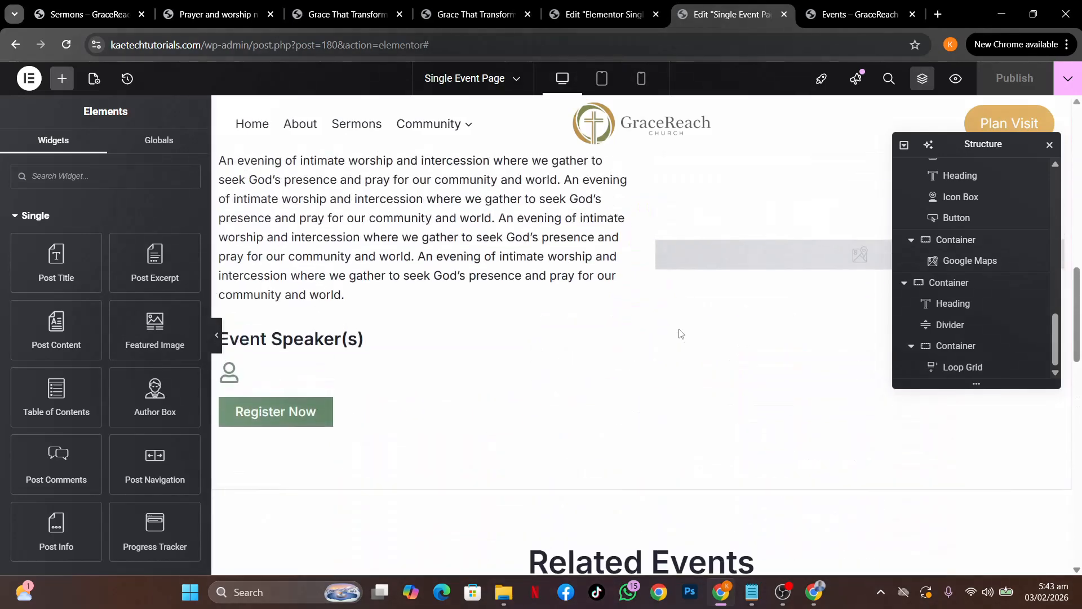
scroll(679, 331, "up", 4)
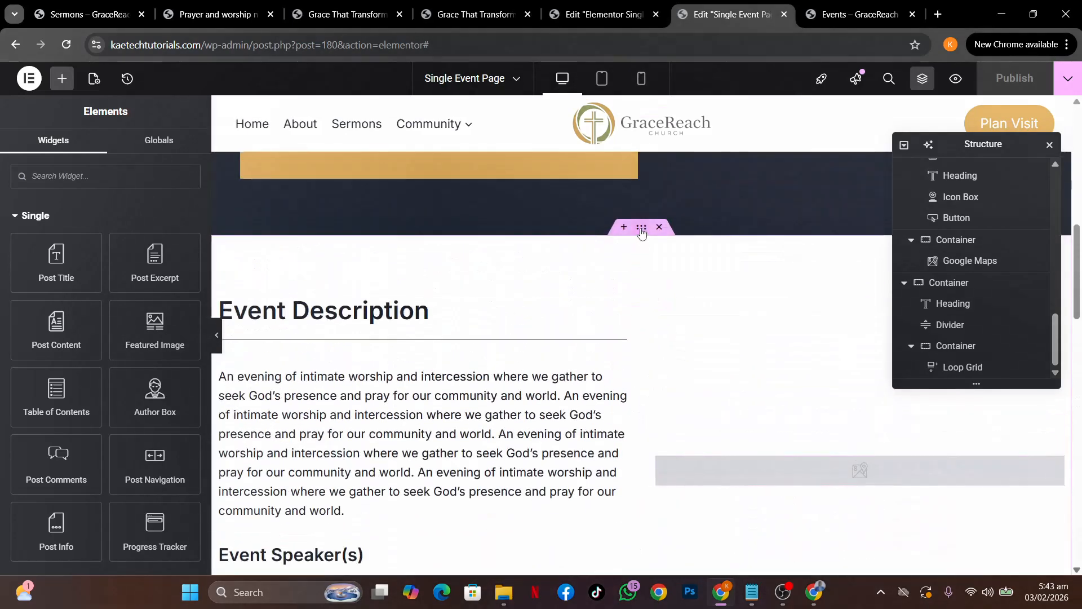
left_click(598, 20)
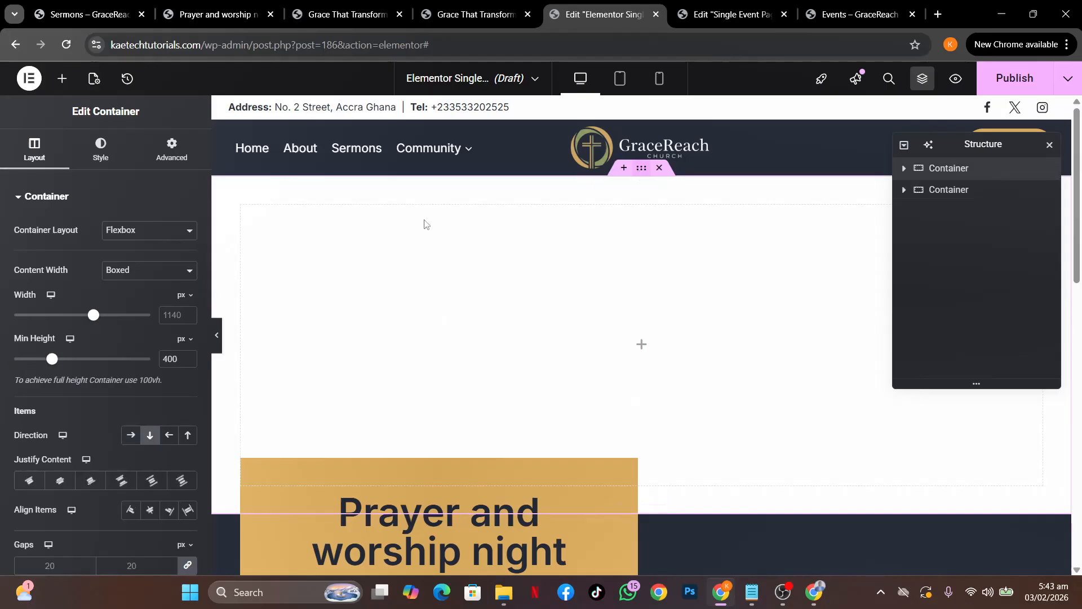
Compare the hero container's background style settings with the hero of the reference sermon page, Grace That Transforms.
left_click(100, 149)
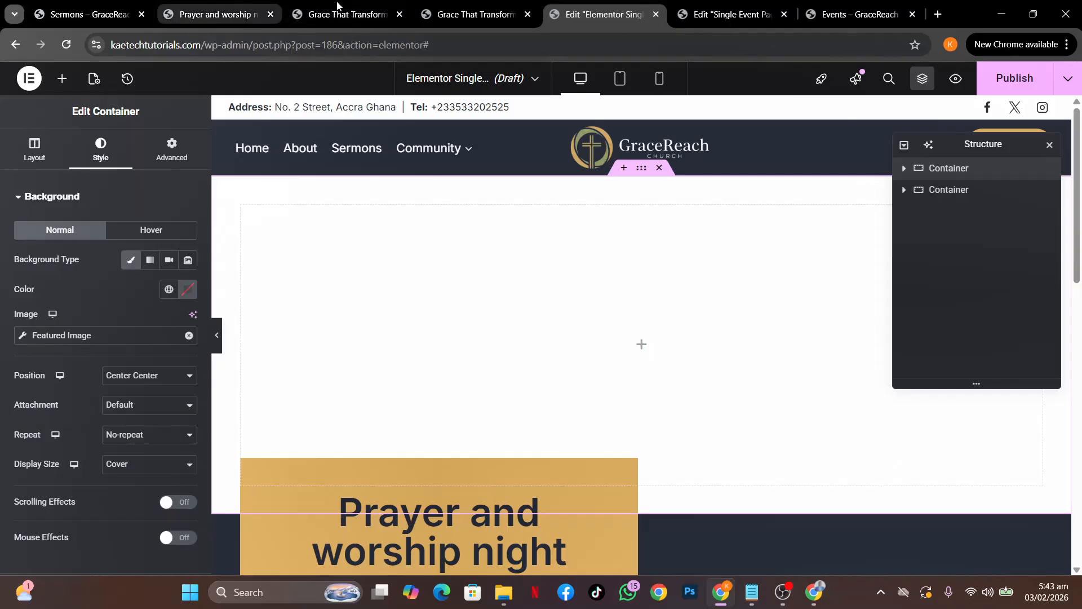
left_click(351, 12)
scroll(587, 317, "up", 8)
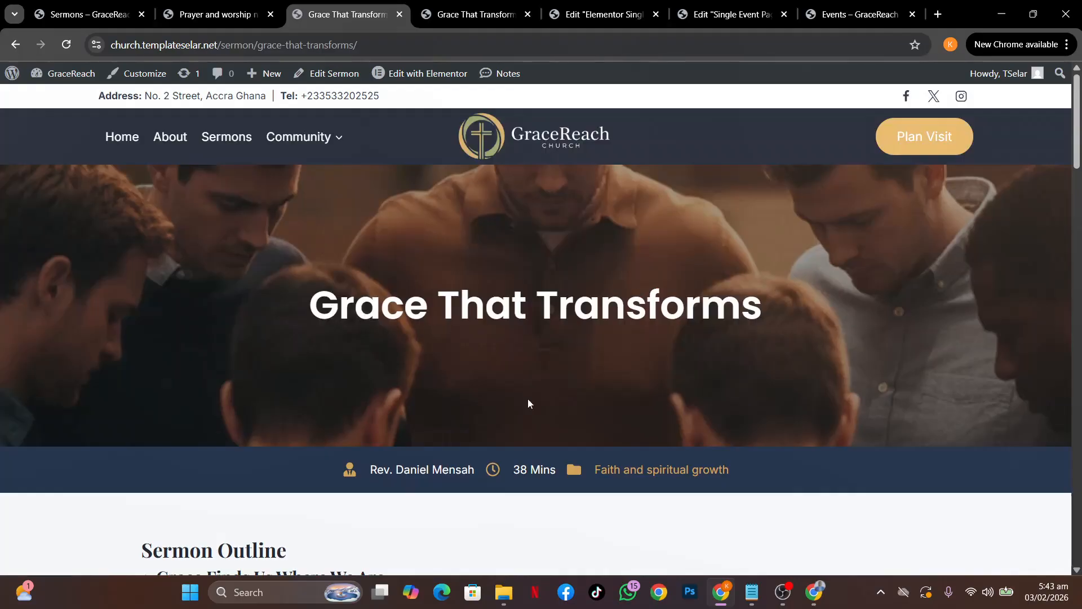
left_click(595, 9)
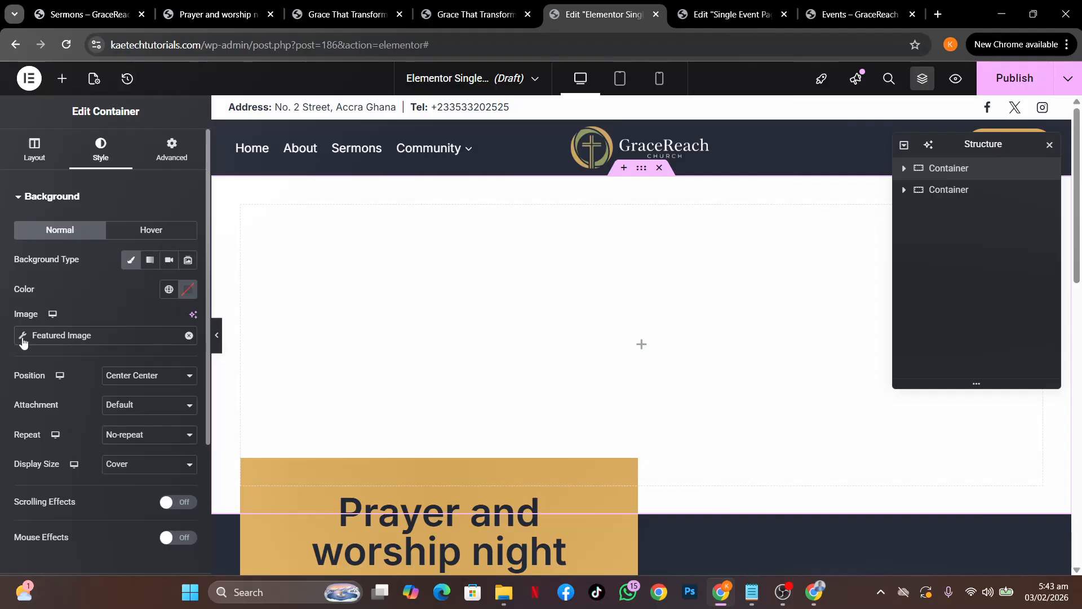
Rename the Single Post template as Single Sermon in its general settings.
left_click(95, 82)
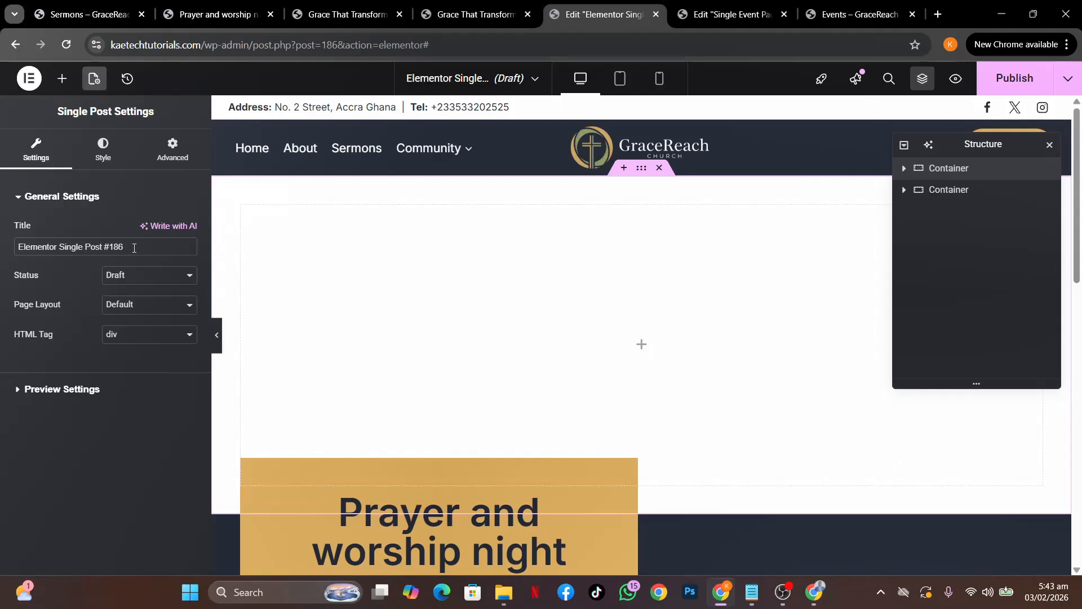
left_click_drag(134, 248, 1, 231)
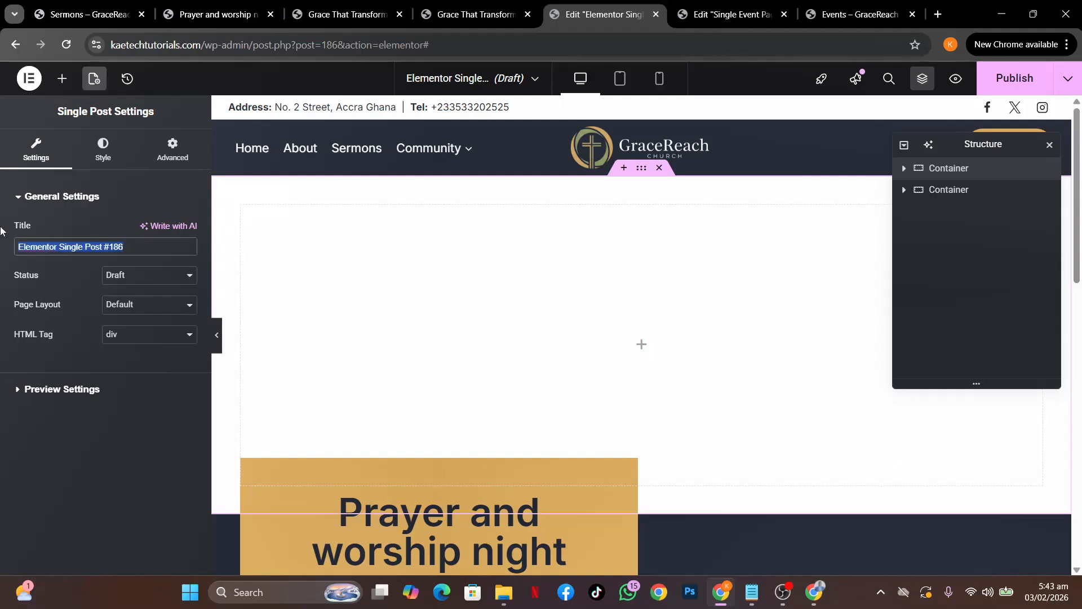
type("Sermon")
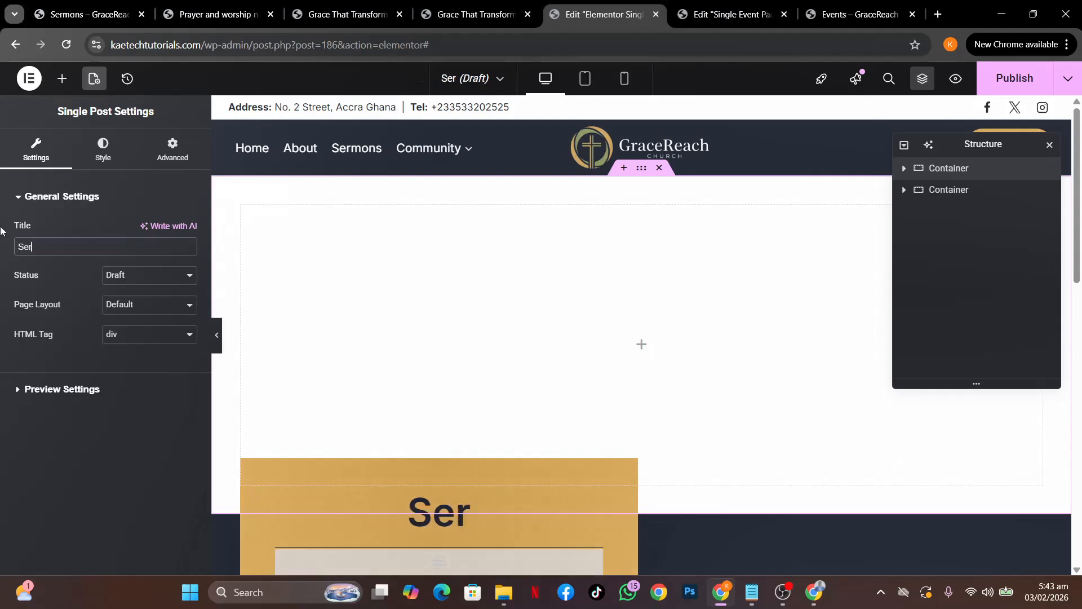
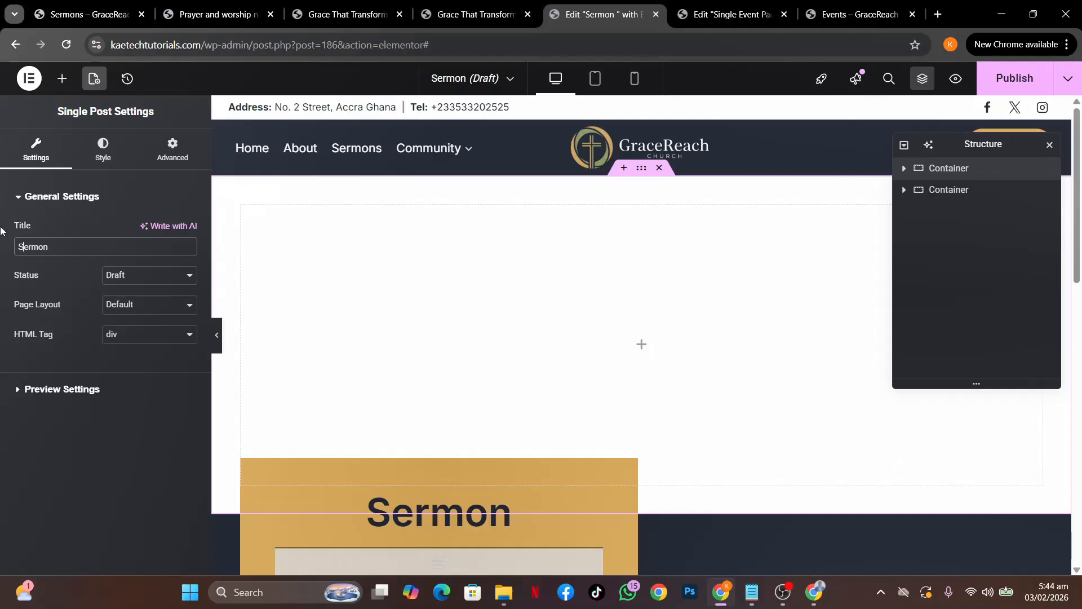
type("Sinl")
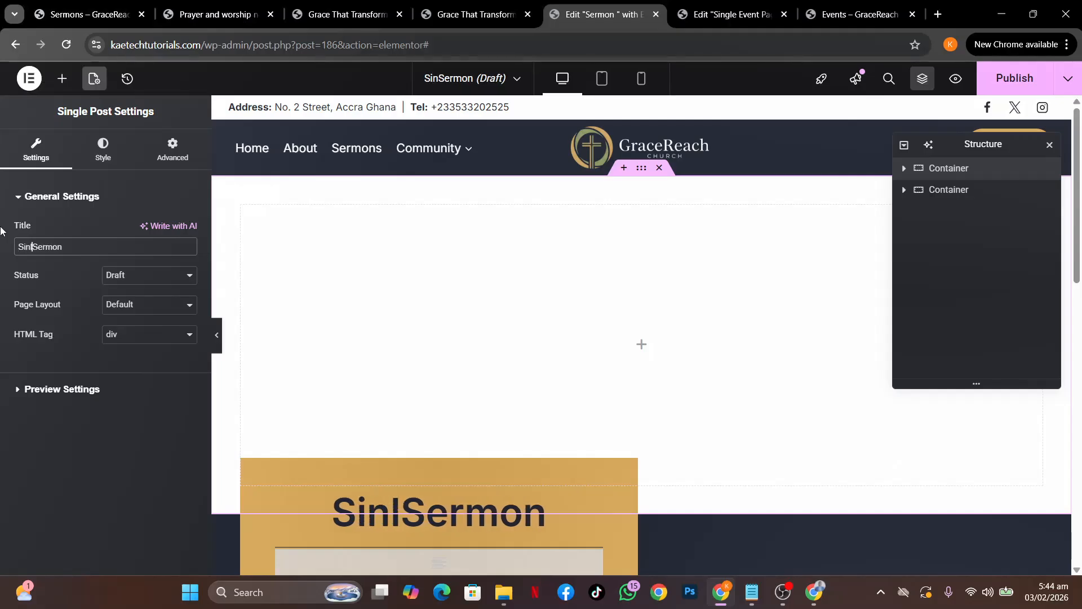
key("BackSpace")
type("h")
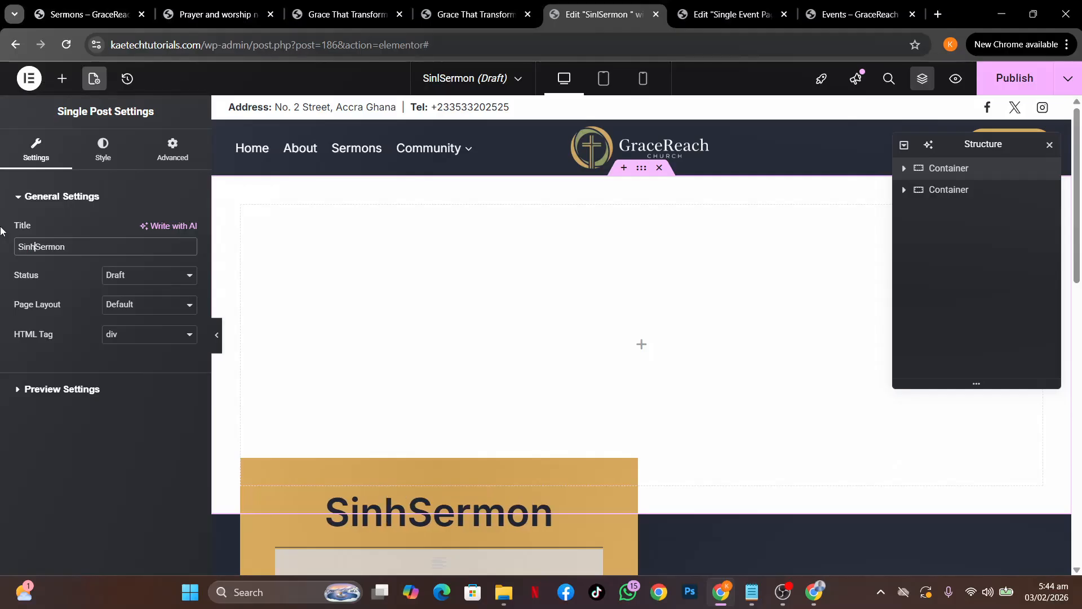
key("BackSpace")
type("gle")
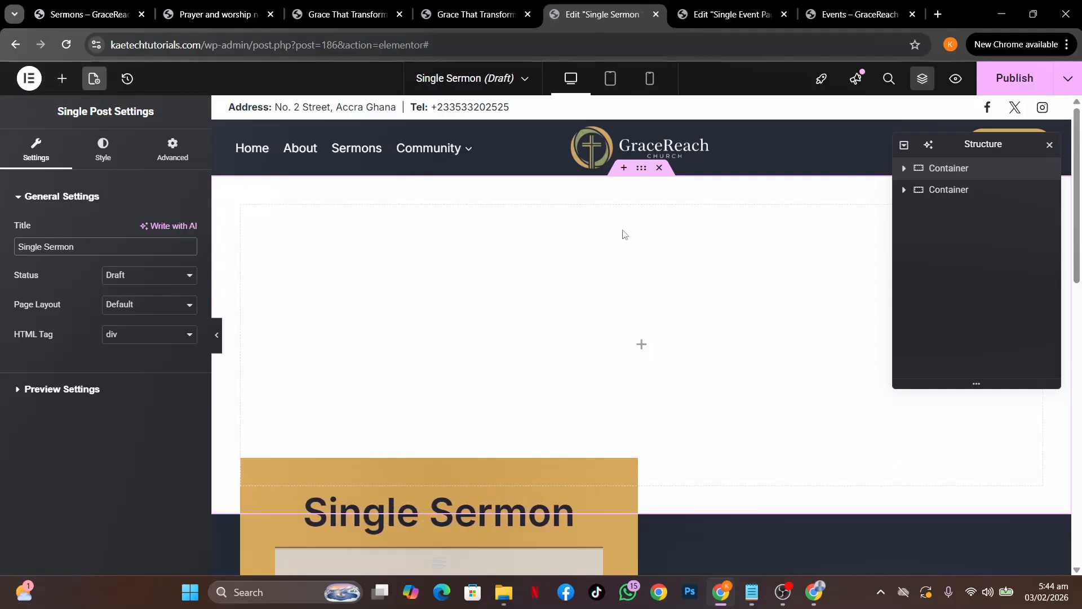
Set the template's dynamic content preview to Sermon, apply it and check the hero and title sections.
left_click(50, 389)
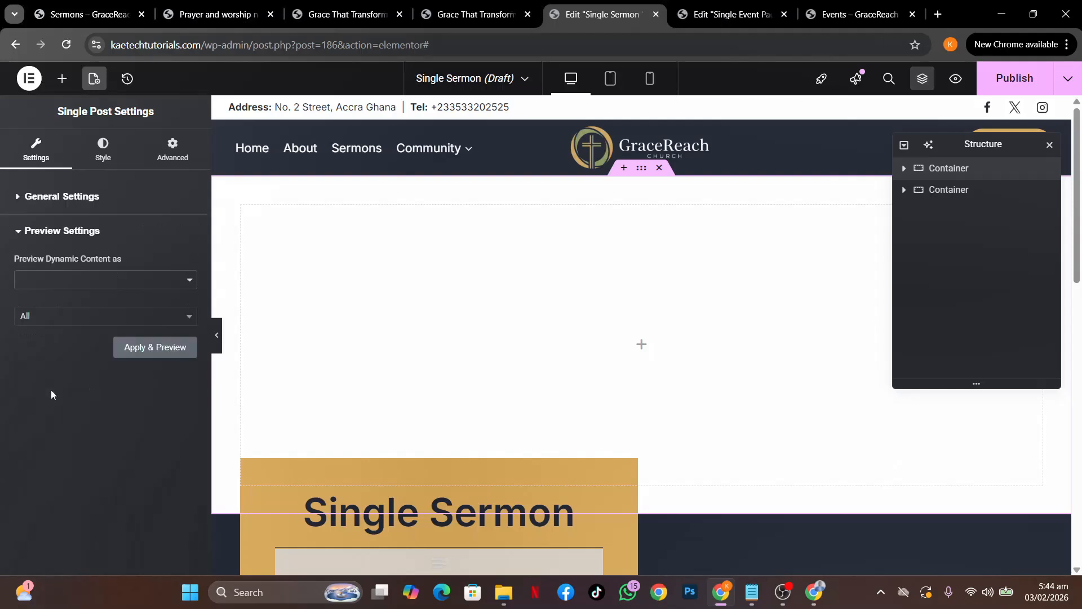
left_click(155, 283)
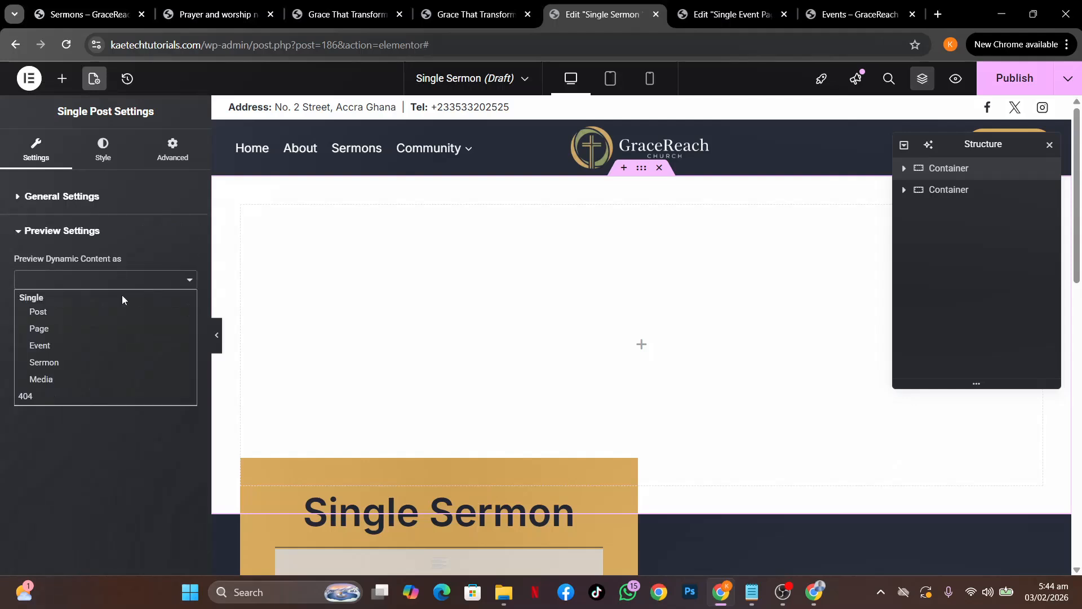
left_click(47, 364)
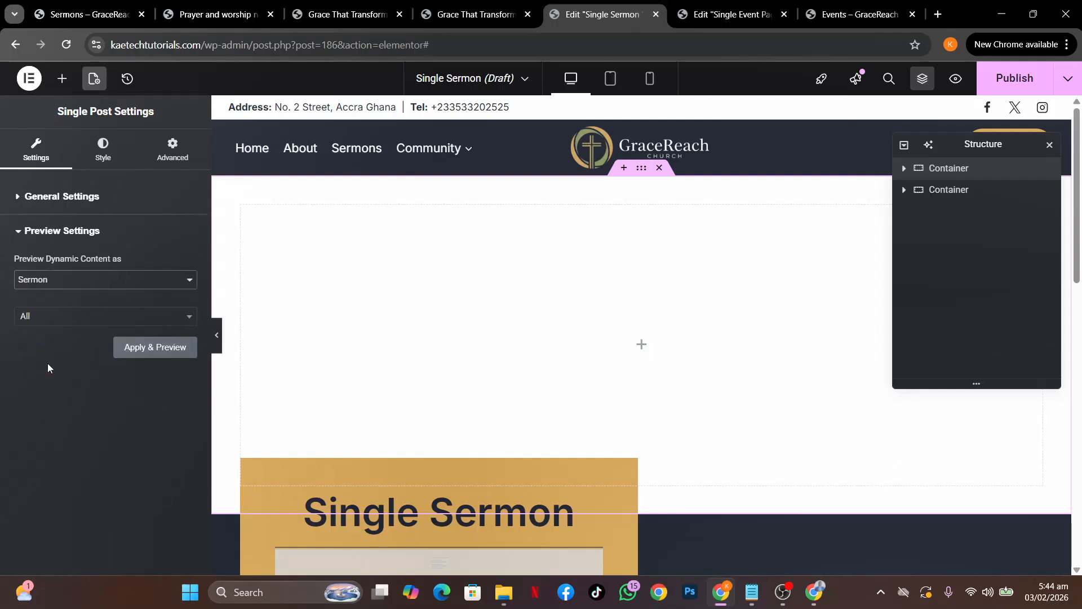
left_click(148, 344)
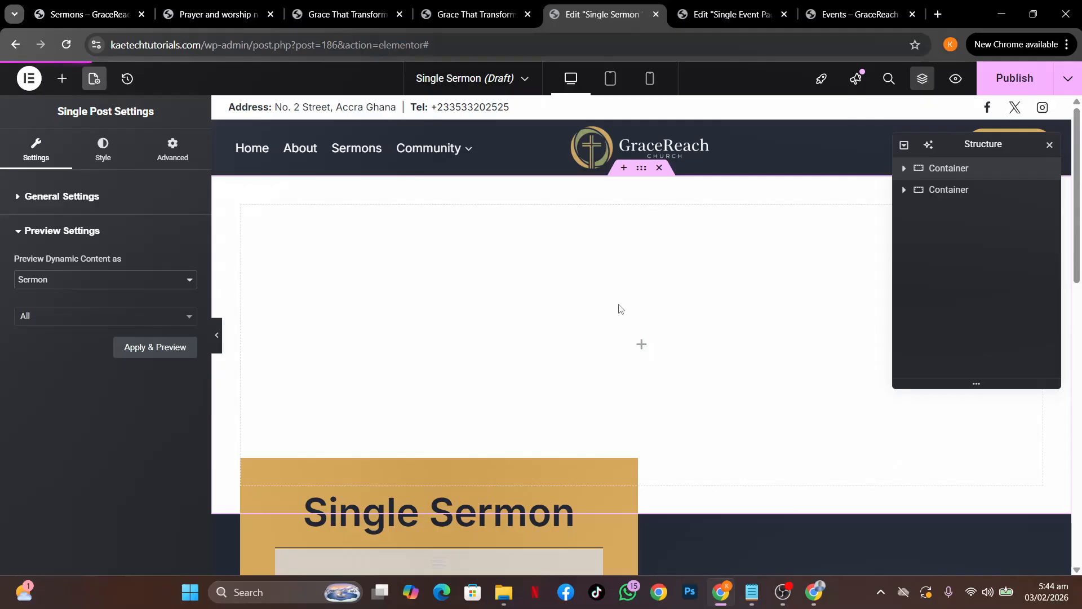
scroll(719, 347, "down", 6)
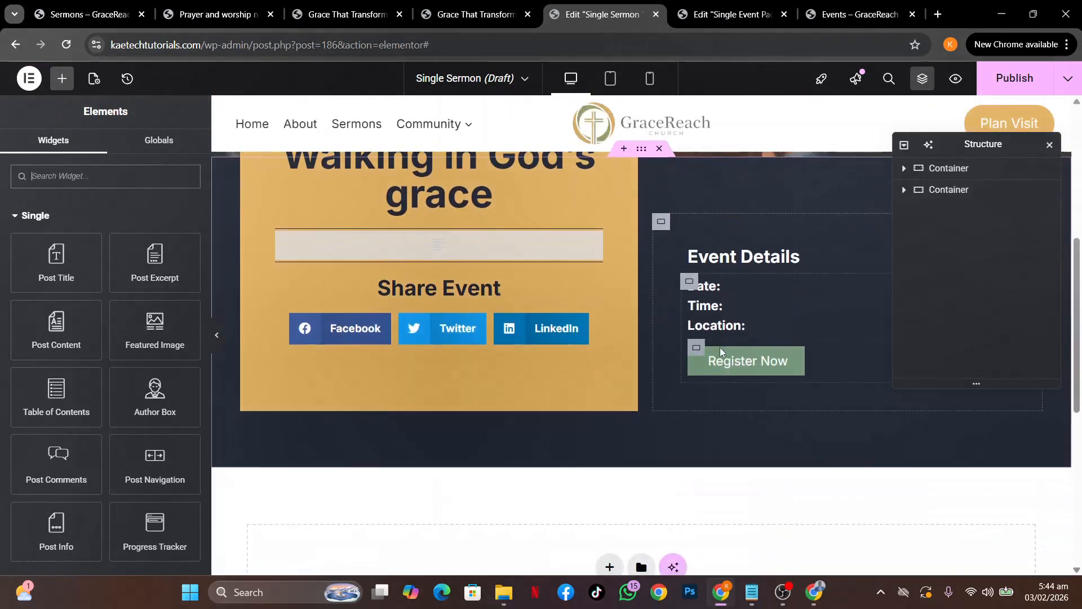
scroll(720, 347, "up", 6)
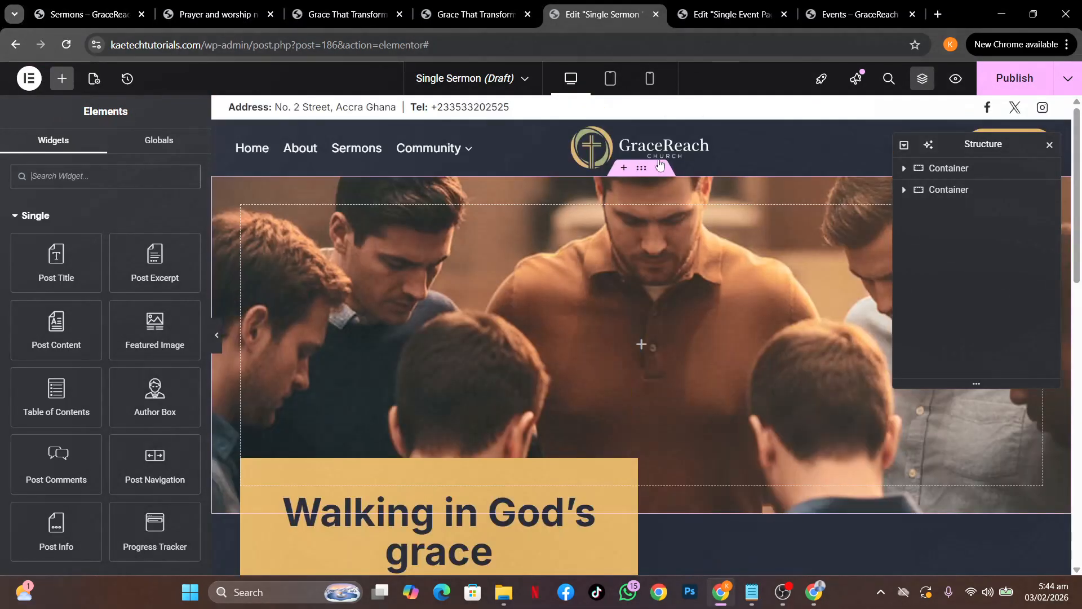
Set the top margin of the gold title card container to 0 so it no longer overlaps the hero.
left_click(647, 348)
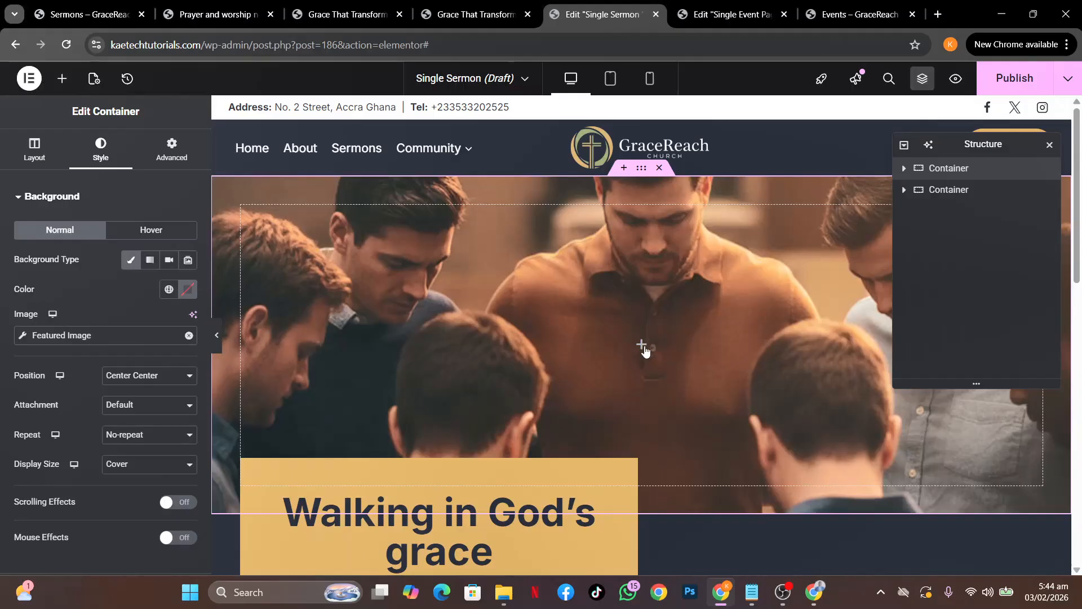
left_click(641, 508)
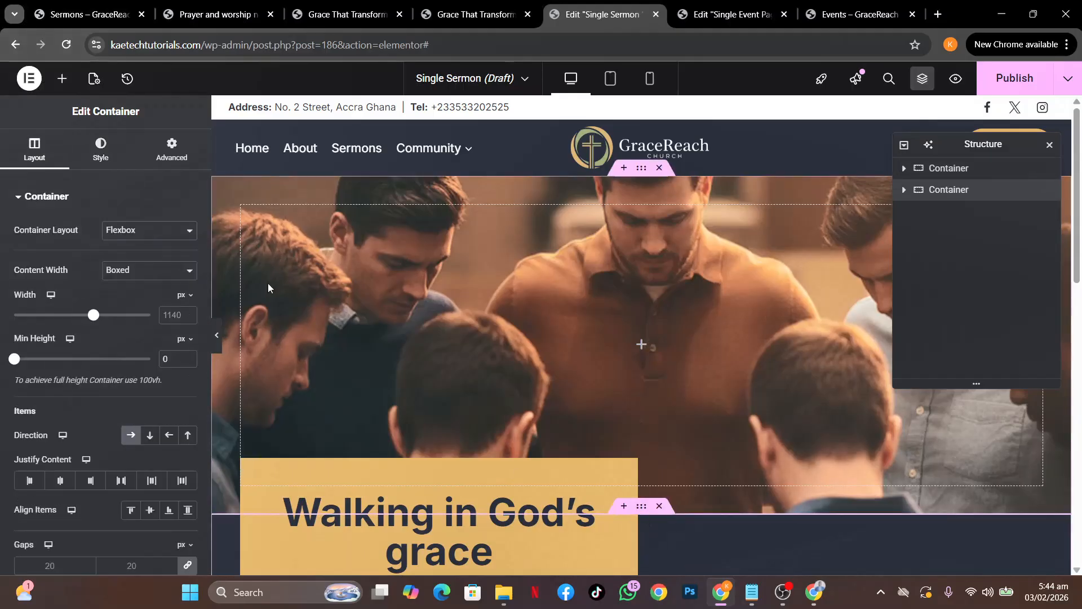
left_click(171, 149)
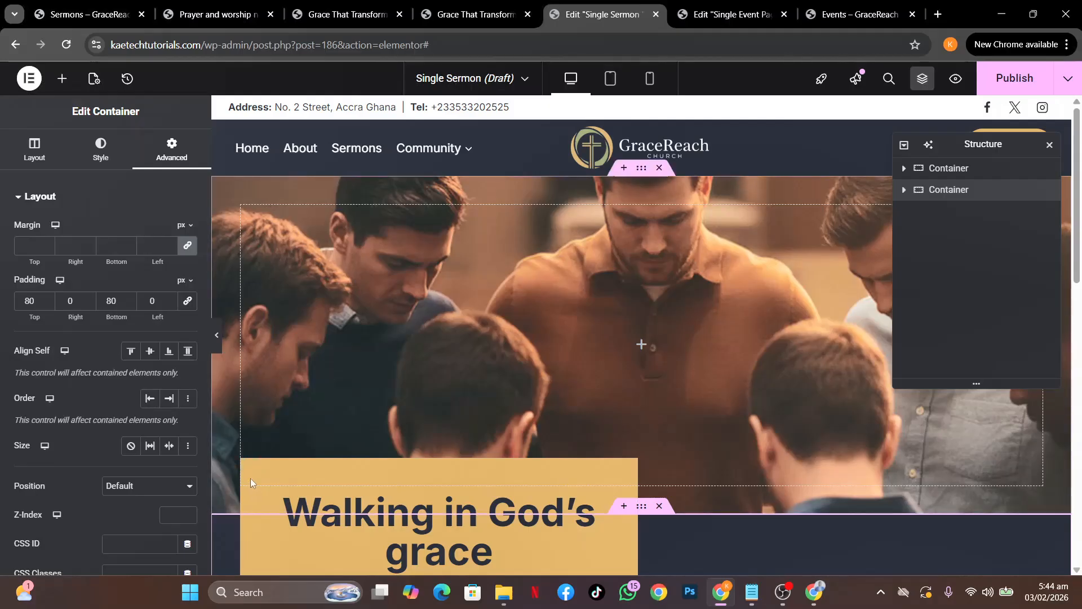
scroll(433, 512, "down", 1)
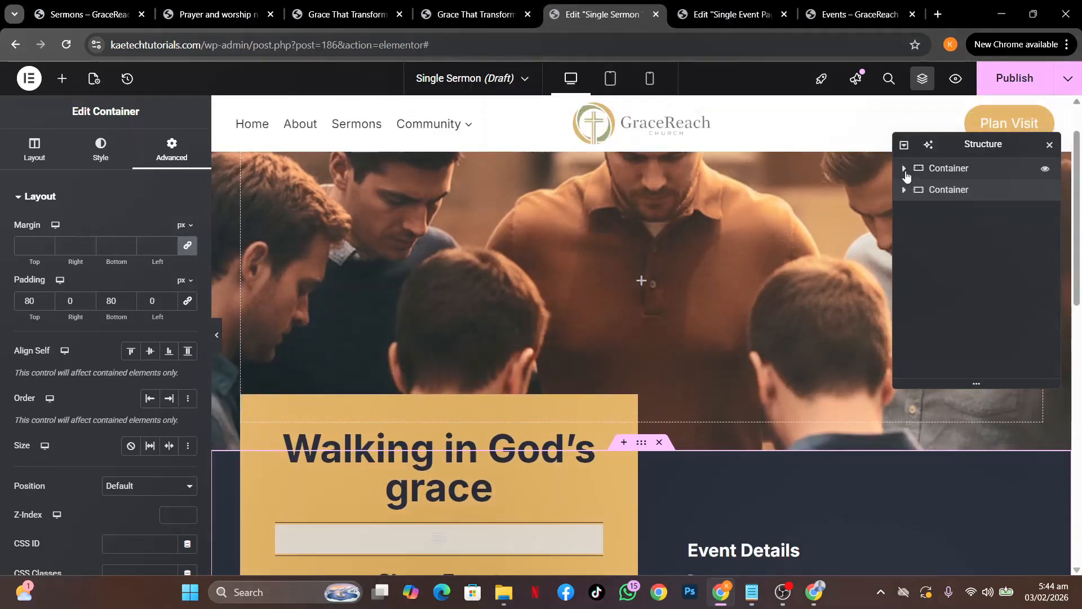
left_click(904, 168)
left_click(904, 169)
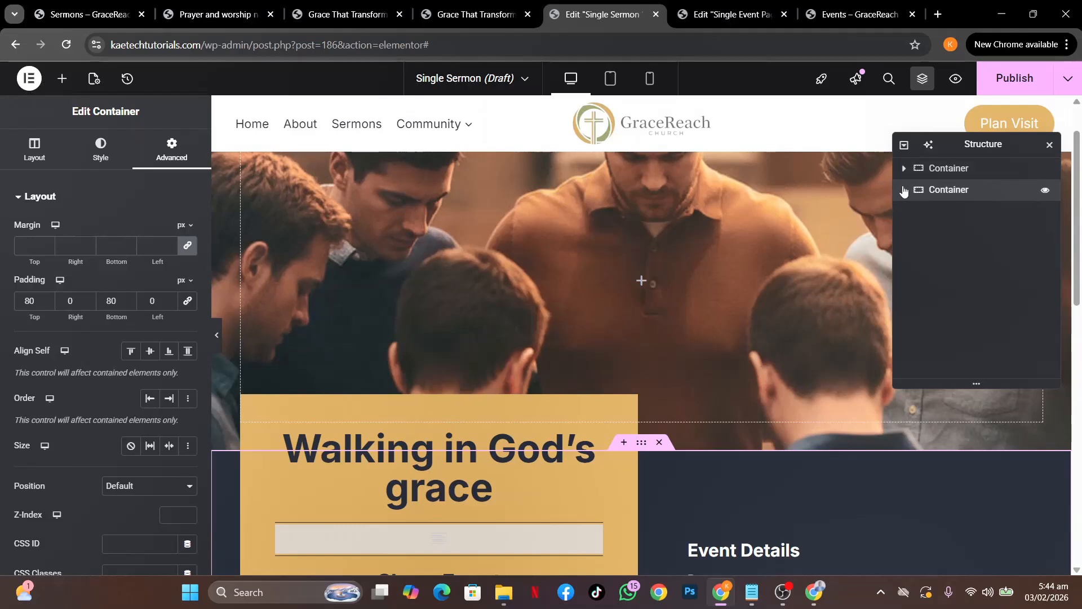
left_click(905, 190)
left_click(937, 212)
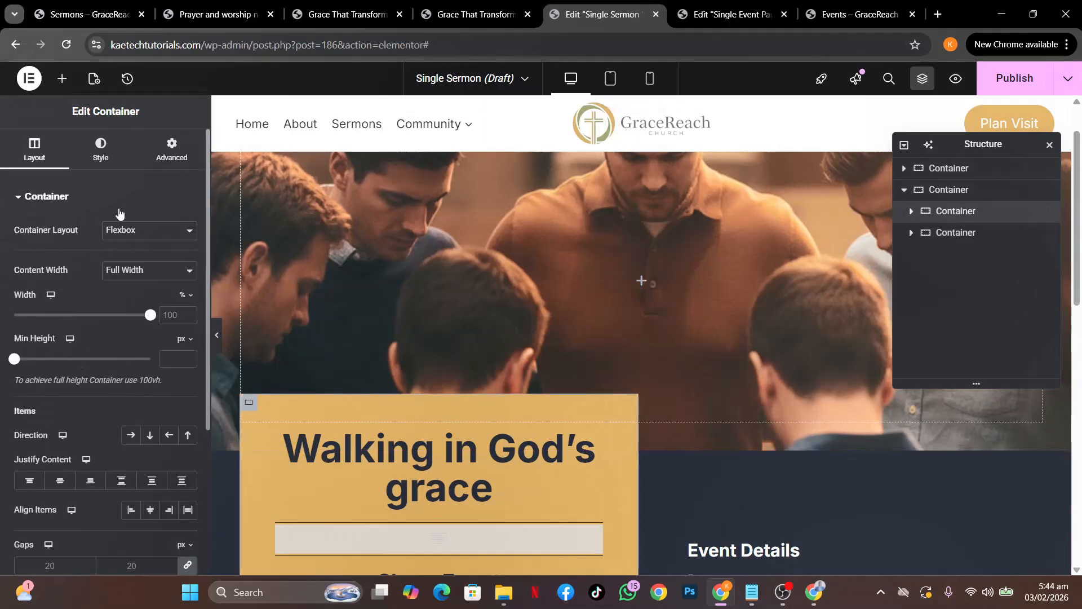
left_click(171, 153)
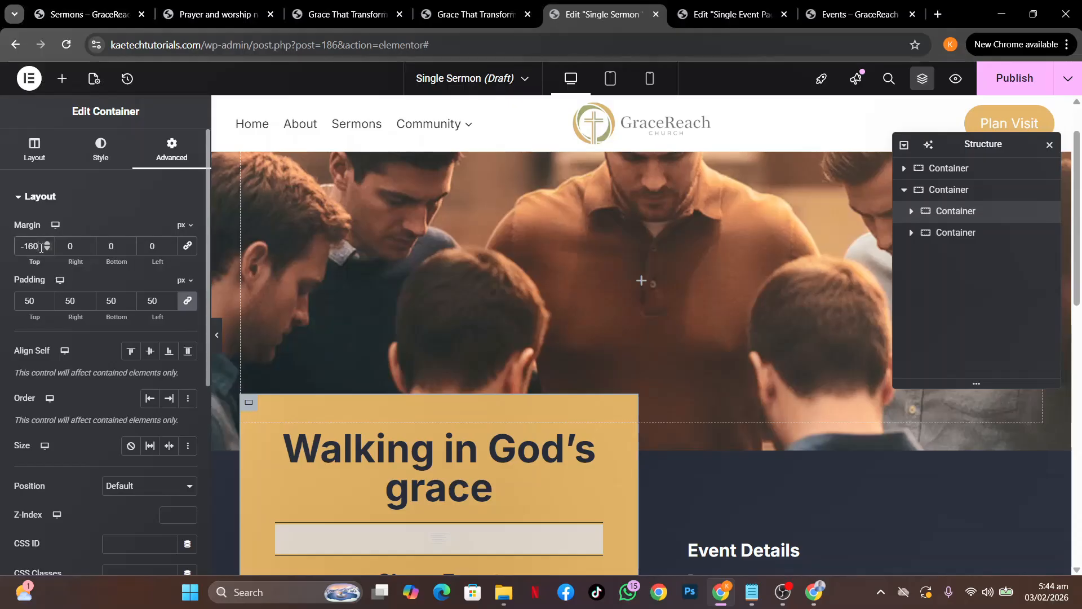
left_click_drag(41, 247, 2, 248)
type("0")
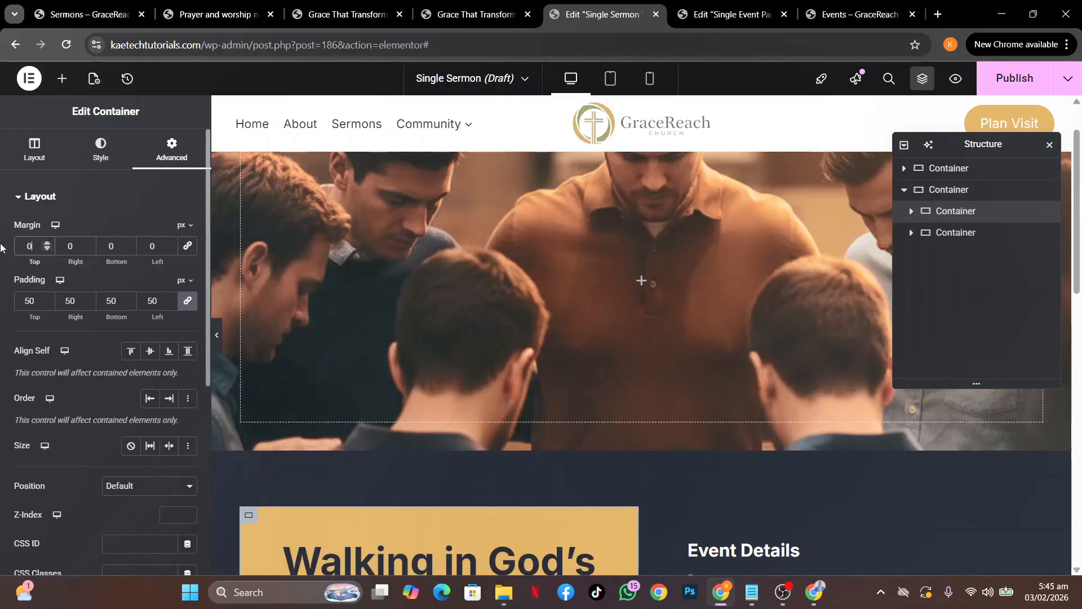
Duplicate the dark section container that holds the title card and Event Details.
scroll(750, 388, "down", 5)
scroll(750, 388, "up", 2)
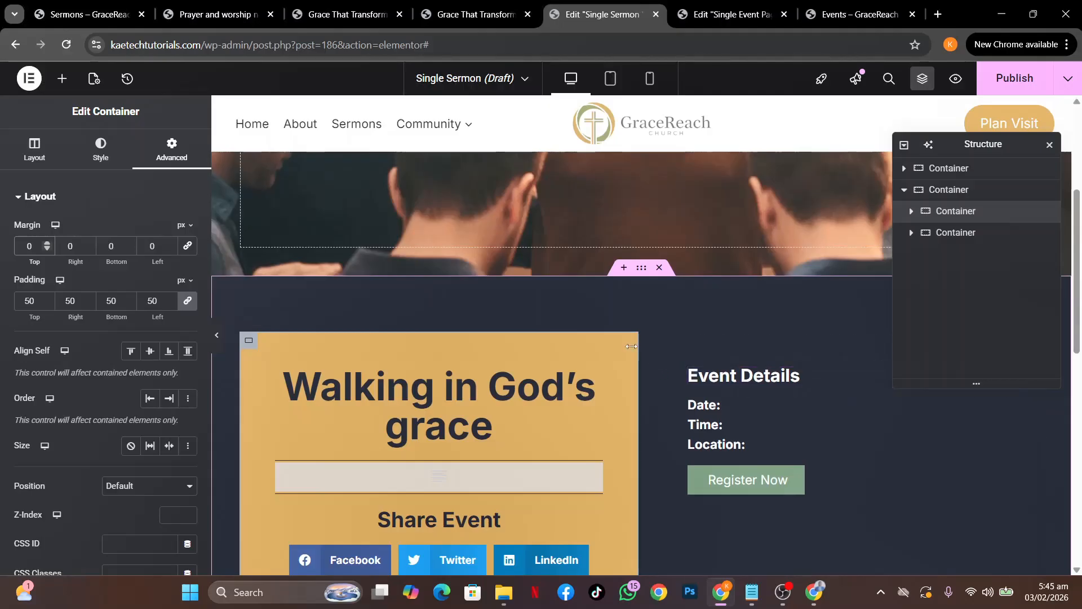
right_click(645, 274)
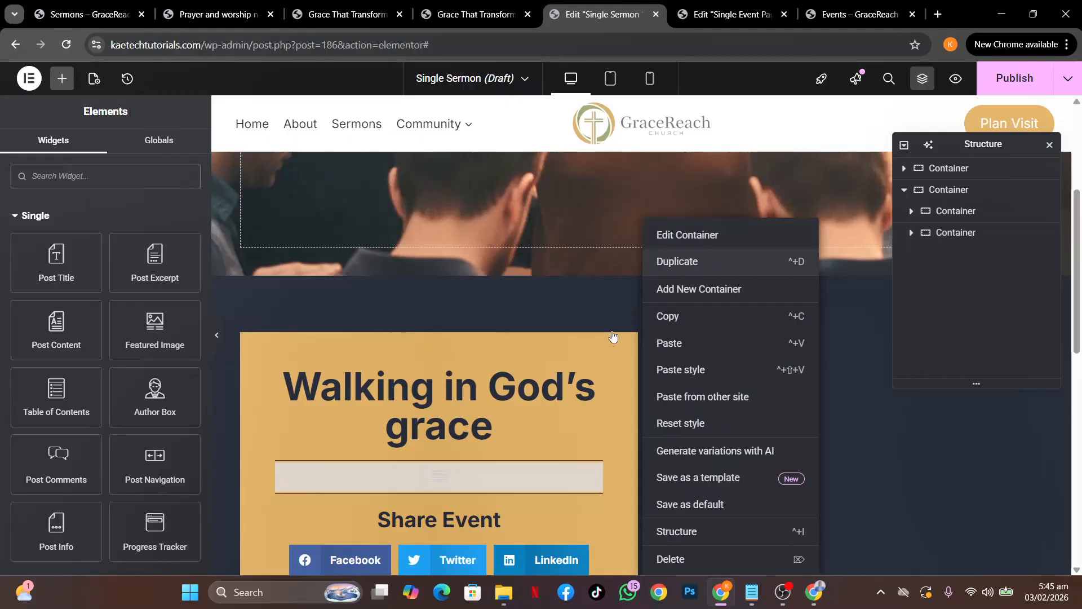
key("ctrl+d")
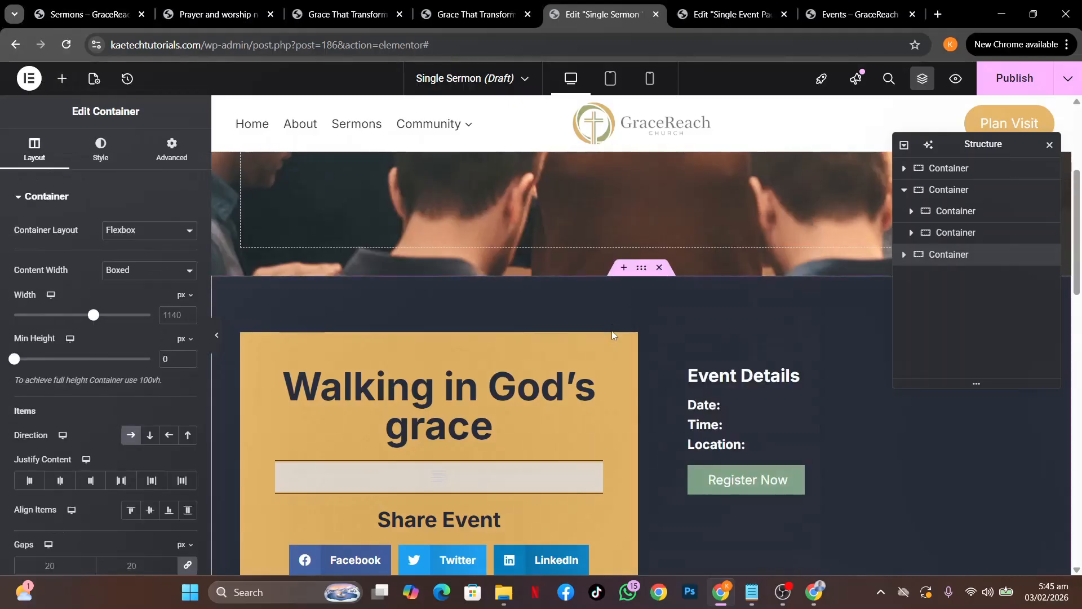
scroll(669, 360, "down", 6)
Delete the inner Event Details container from the first of the two dark sections.
scroll(669, 360, "up", 5)
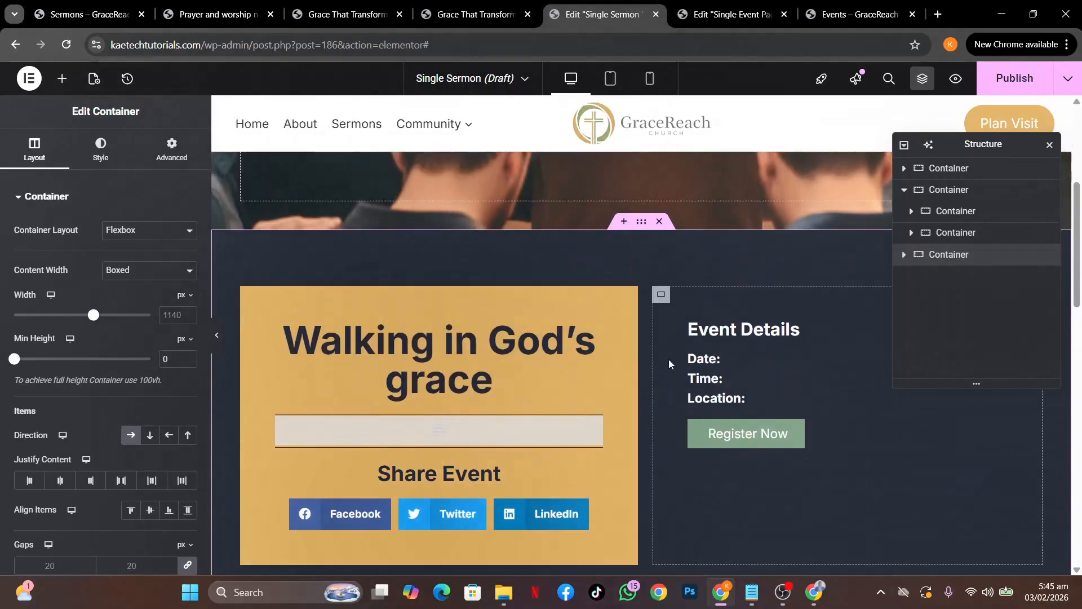
right_click(667, 298)
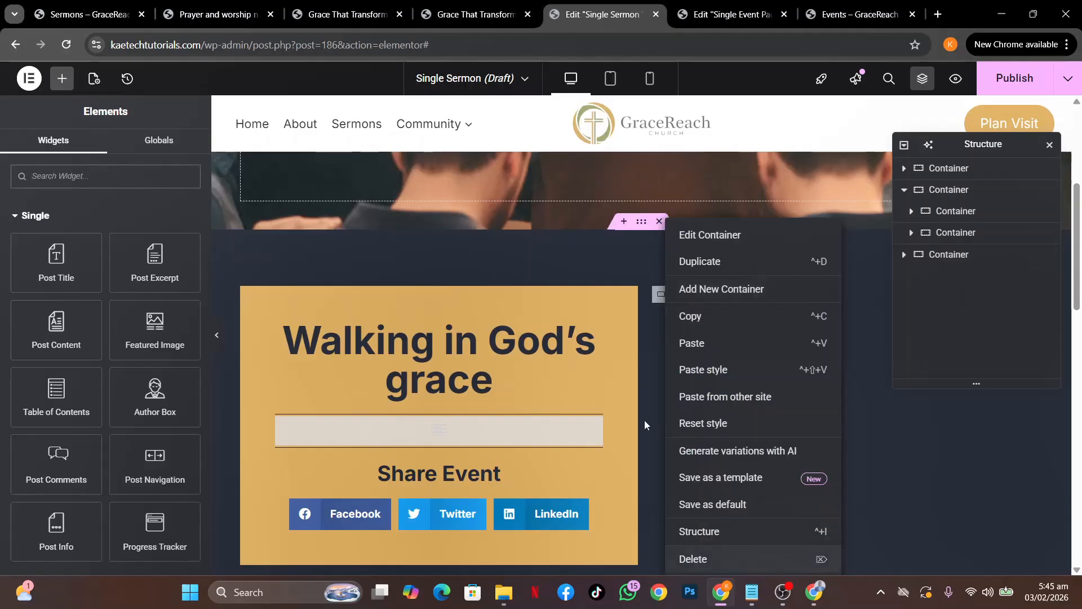
left_click(645, 388)
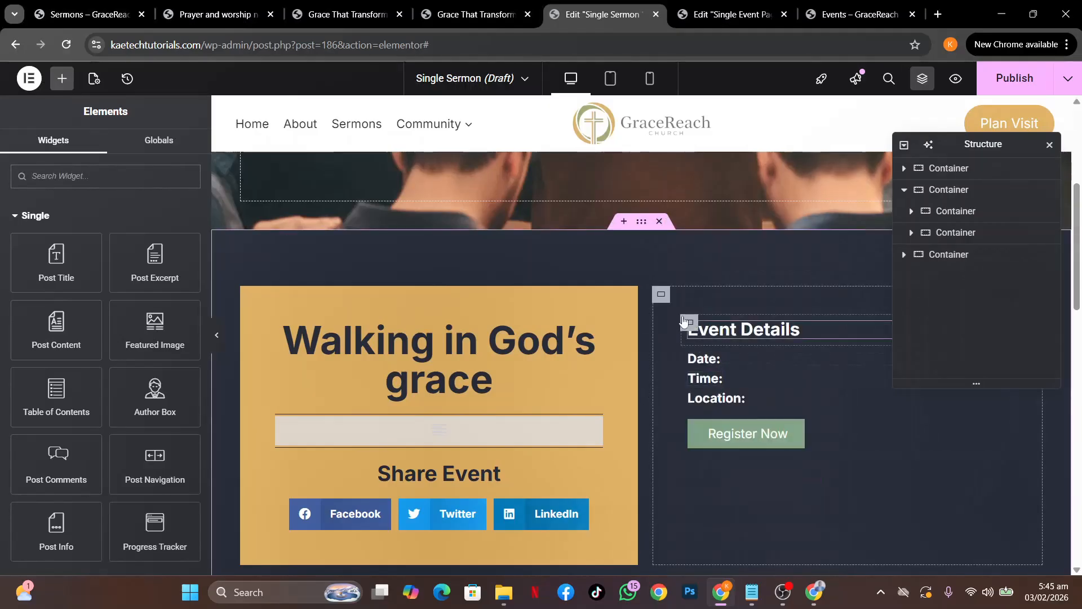
right_click(662, 299)
left_click(686, 559)
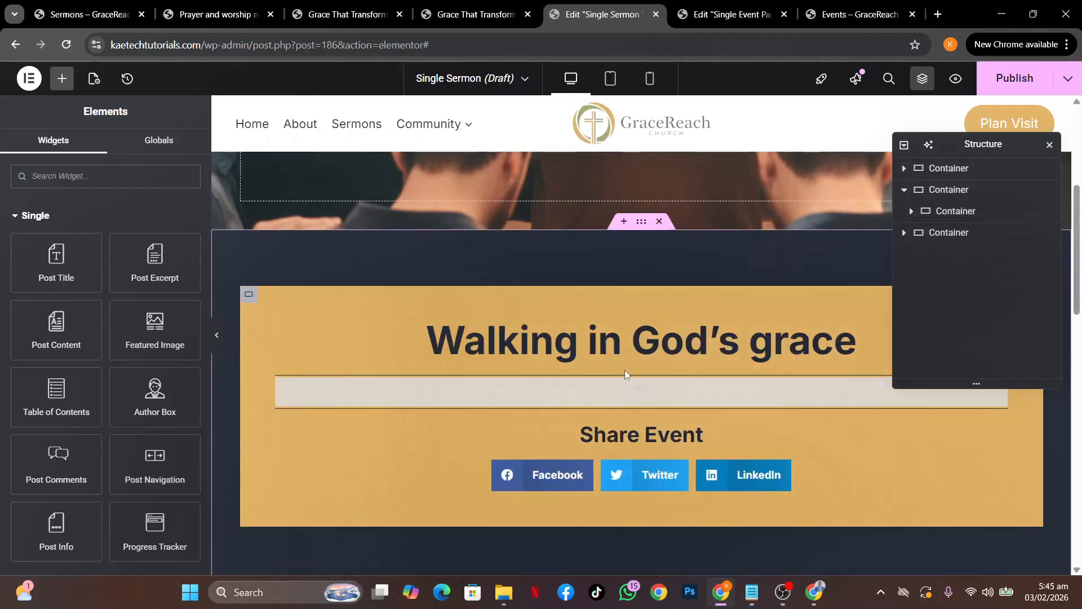
Move the Post Title widget out of the first gold card into the hero image container.
scroll(413, 348, "down", 6)
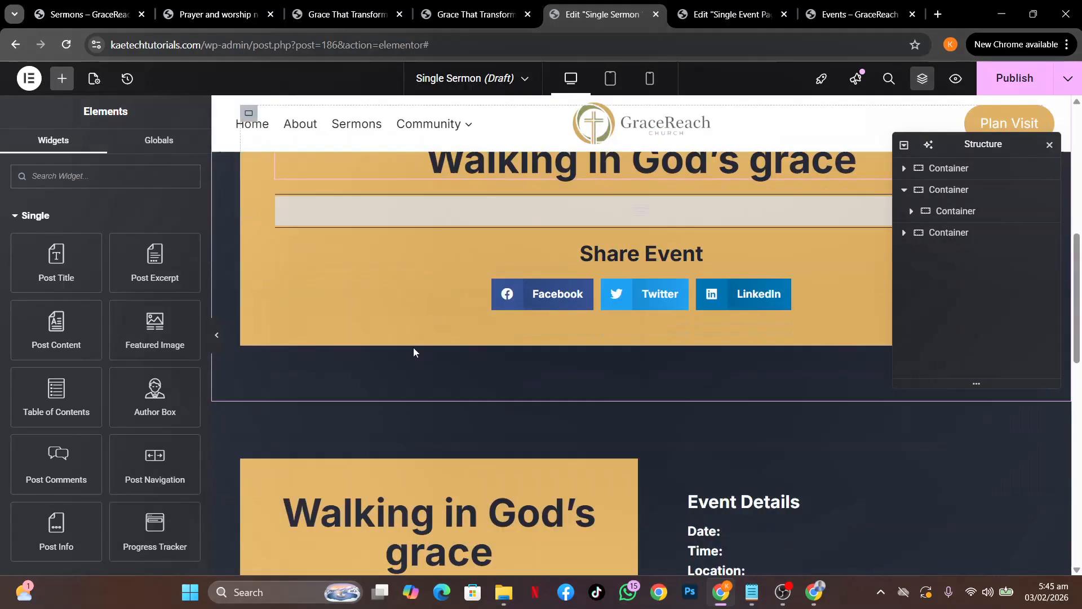
scroll(413, 348, "up", 5)
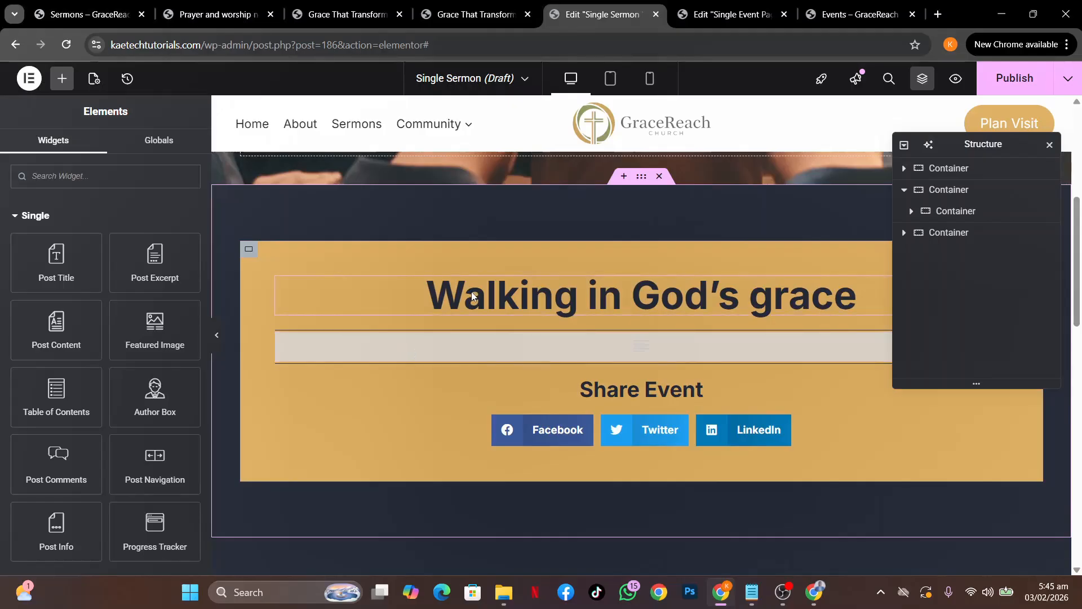
scroll(472, 295, "up", 4)
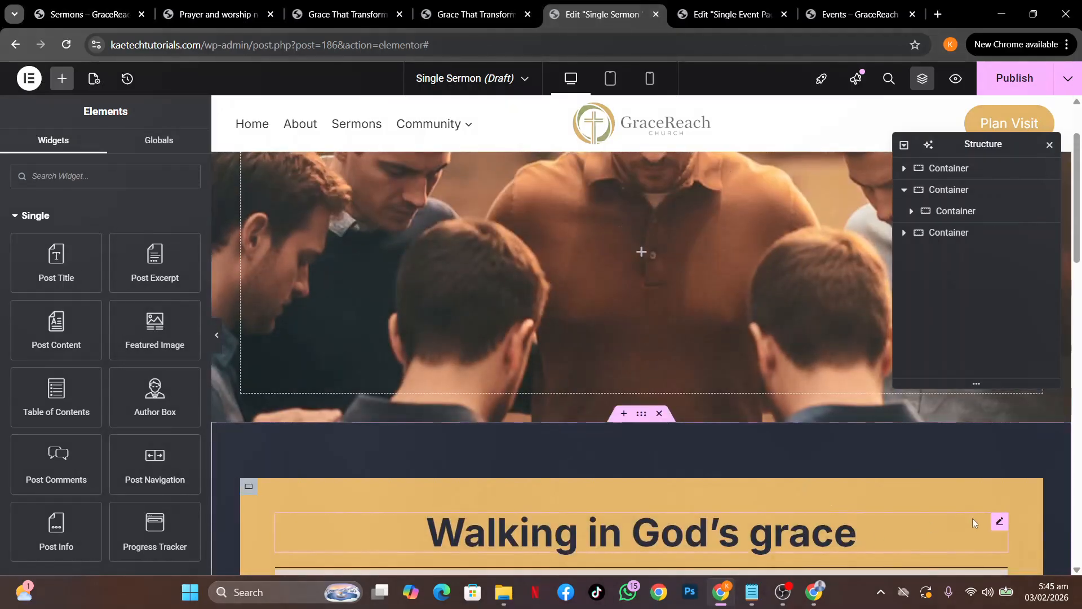
left_click_drag(999, 525, 617, 253)
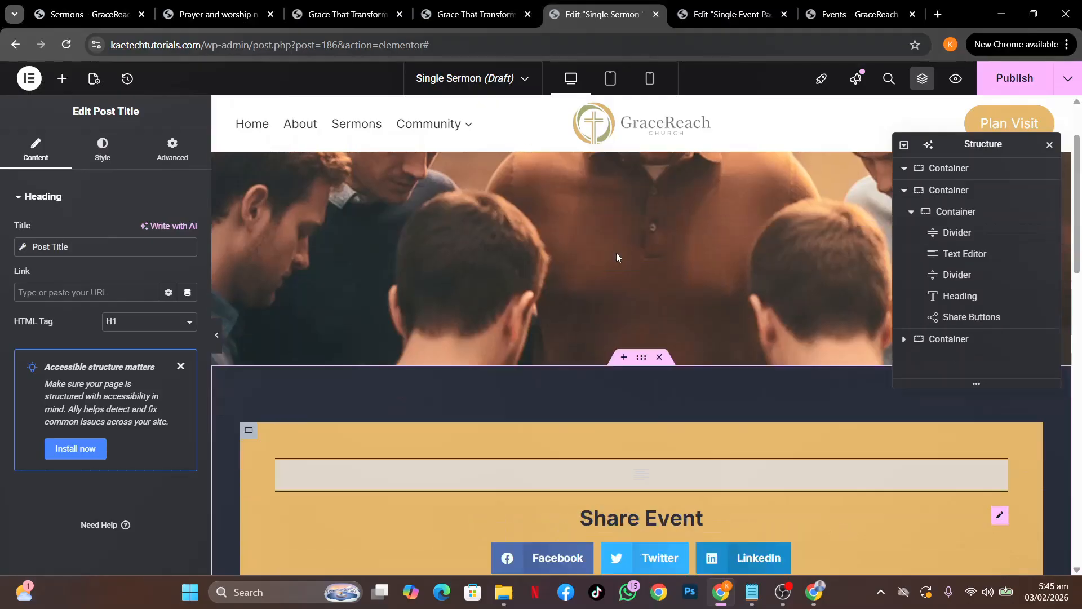
Delete the Text Editor and both dividers from the first gold card, keeping only its share heading and buttons.
scroll(694, 400, "down", 2)
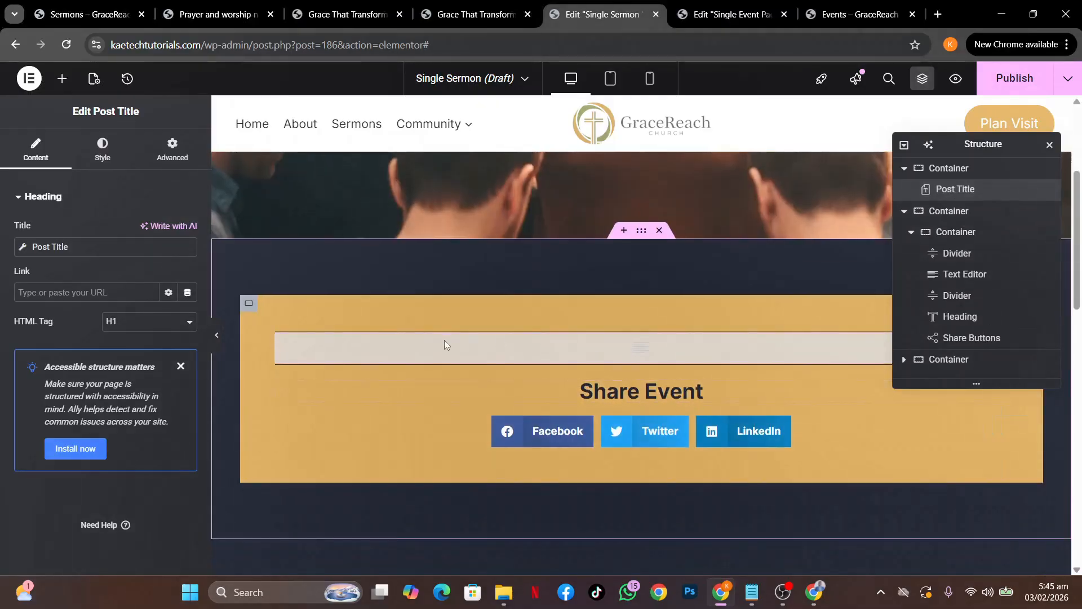
right_click(410, 347)
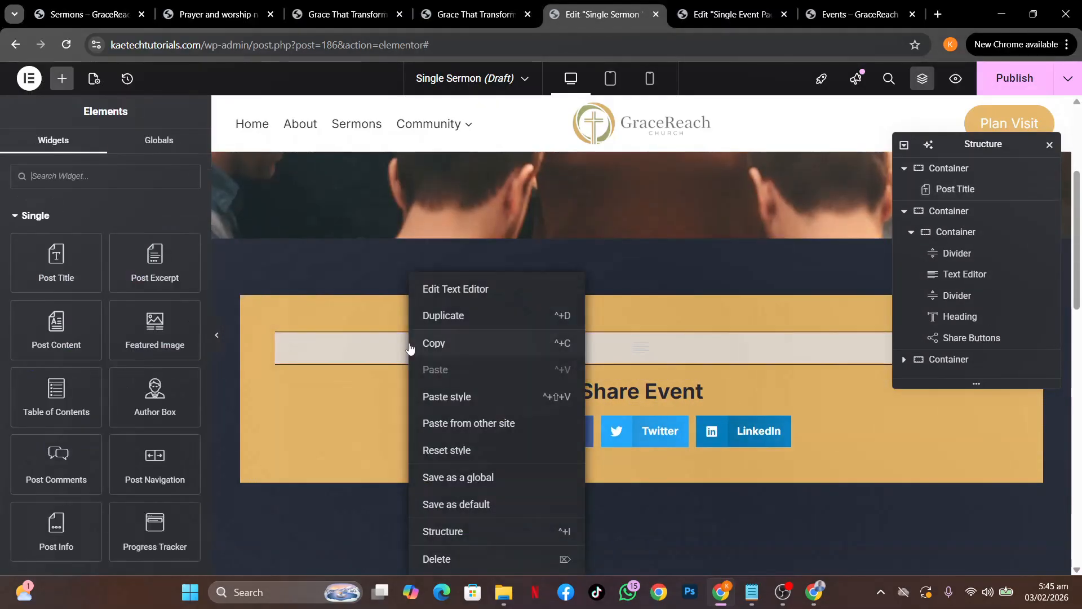
left_click(427, 558)
scroll(564, 313, "up", 4)
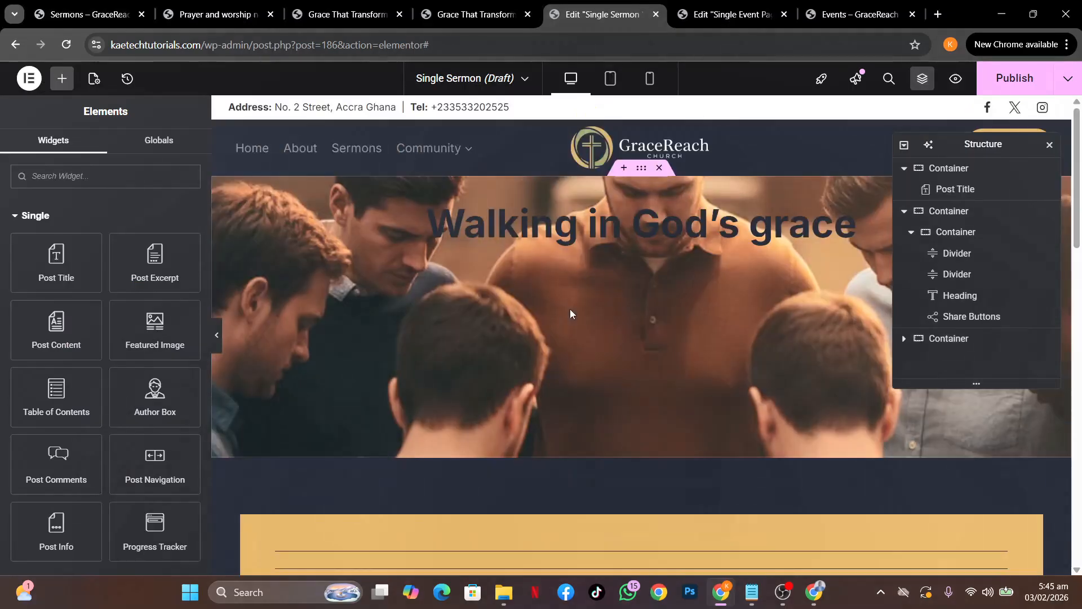
scroll(571, 314, "down", 4)
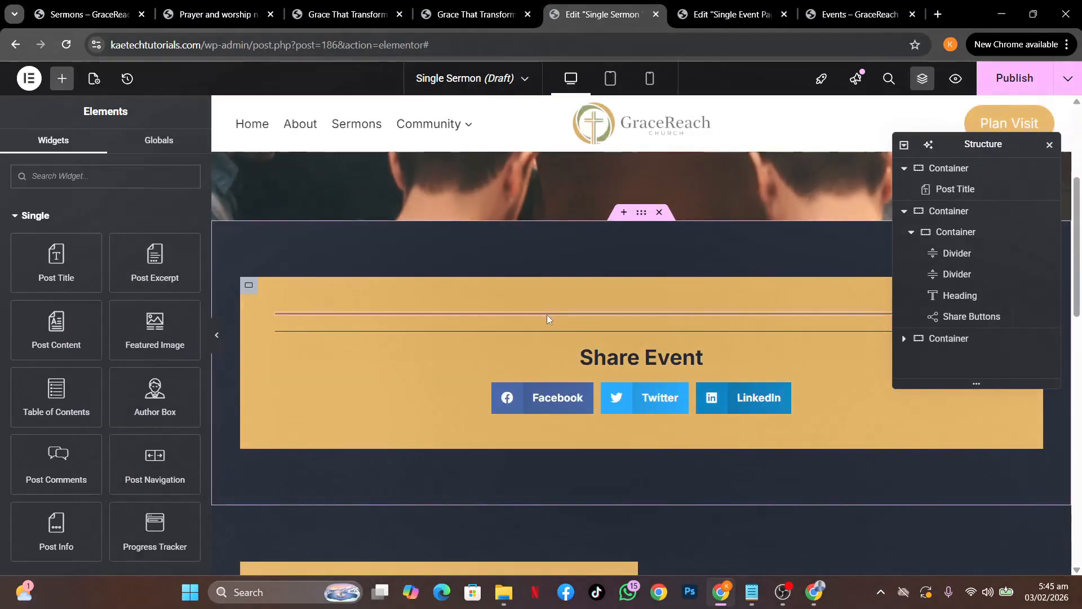
right_click(548, 314)
left_click(586, 558)
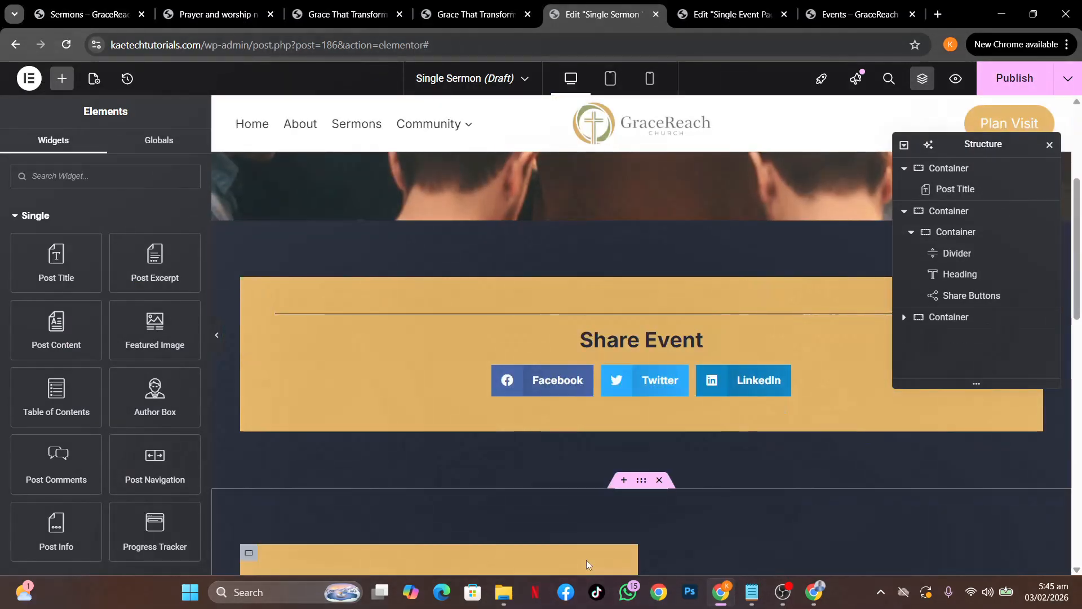
right_click(612, 314)
left_click(643, 559)
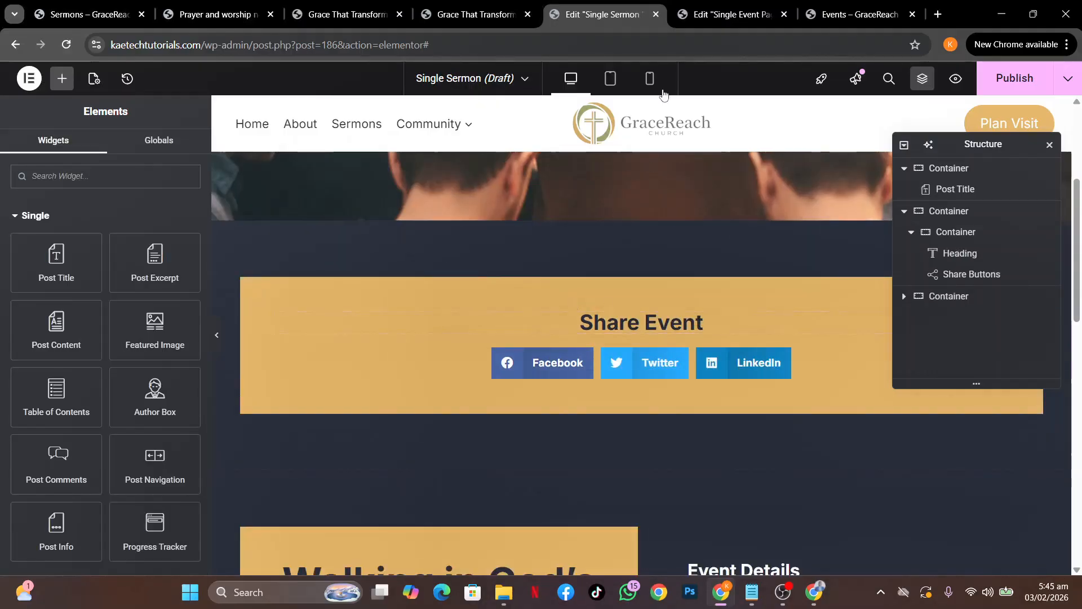
Examine the reference sermon page's section order and share band, check the Single Event Page, and return to the Single Sermon template.
left_click(221, 14)
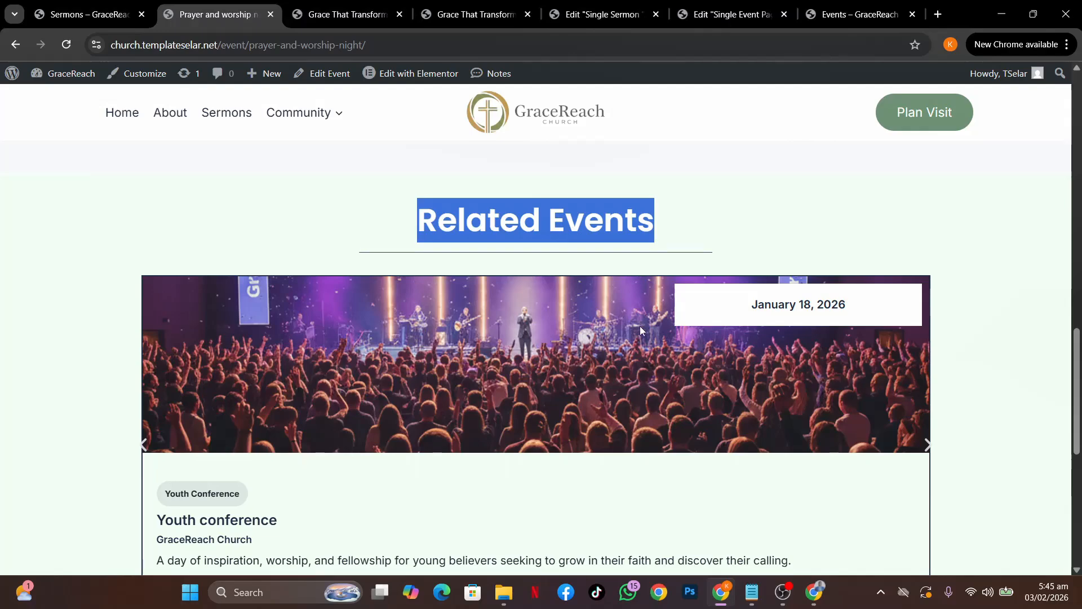
scroll(640, 325, "down", 10)
scroll(640, 326, "up", 12)
left_click(326, 10)
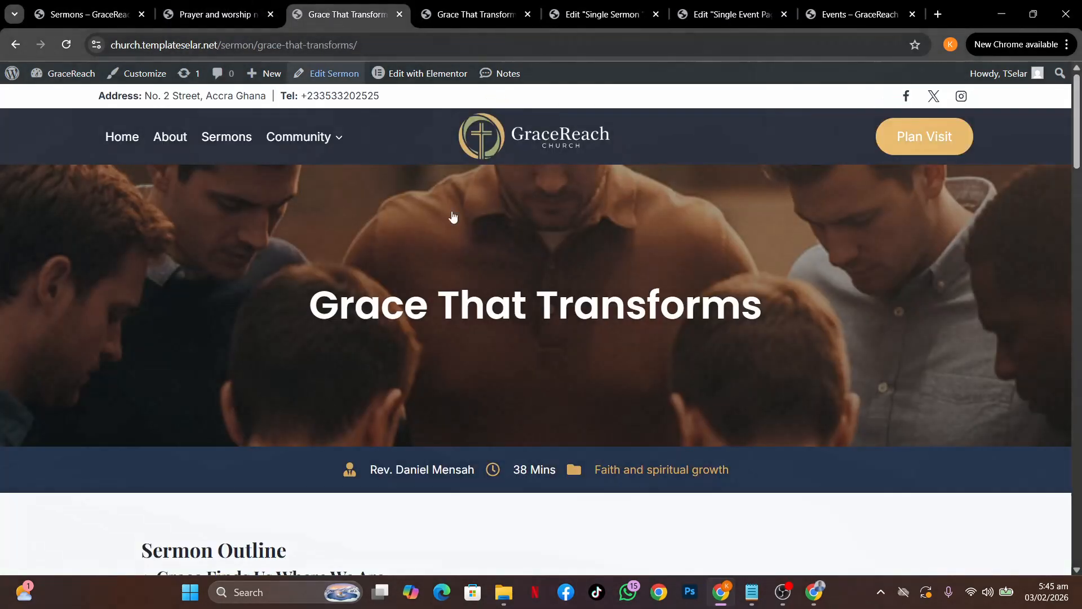
scroll(543, 336, "down", 10)
scroll(544, 337, "down", 10)
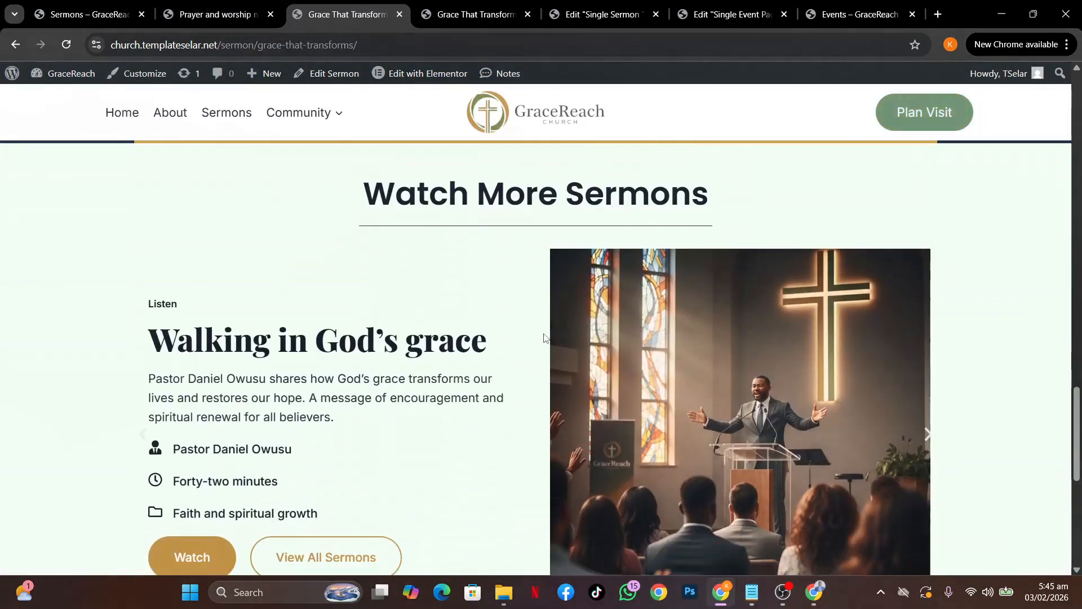
scroll(543, 335, "up", 4)
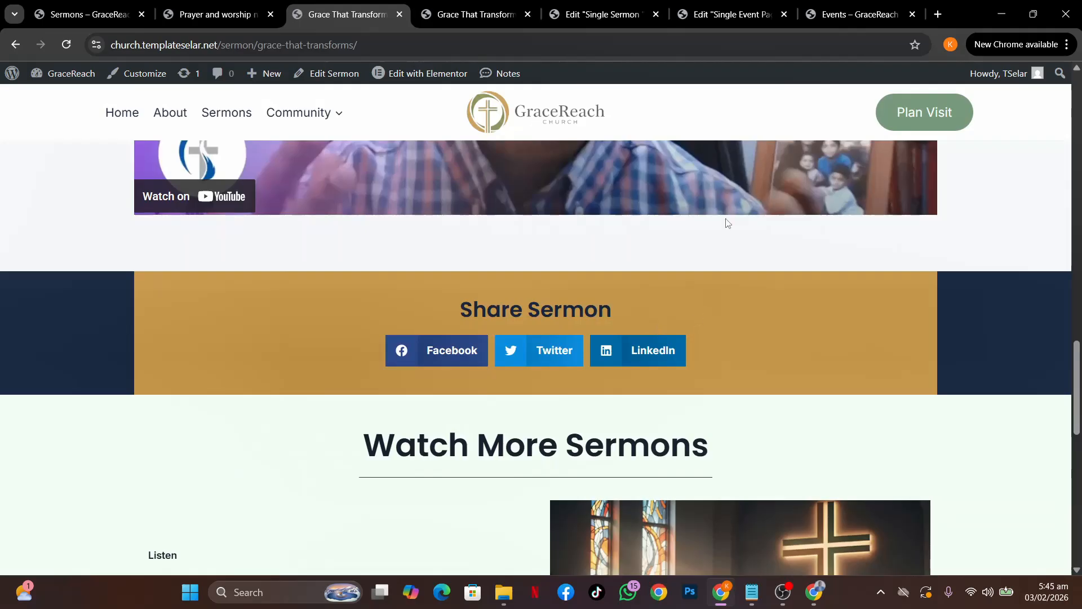
left_click(714, 17)
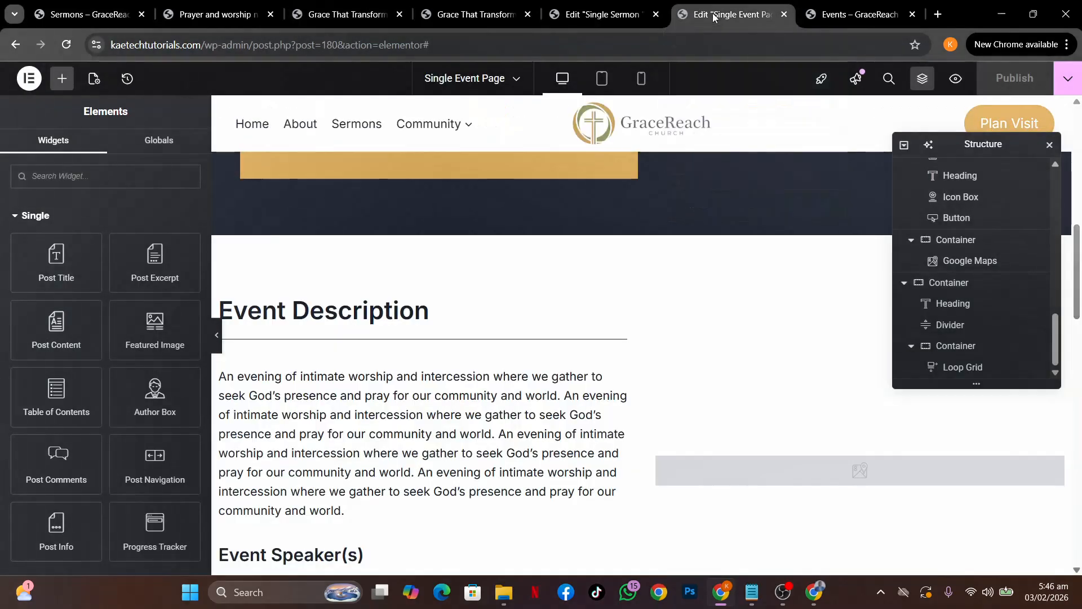
scroll(651, 235, "up", 10)
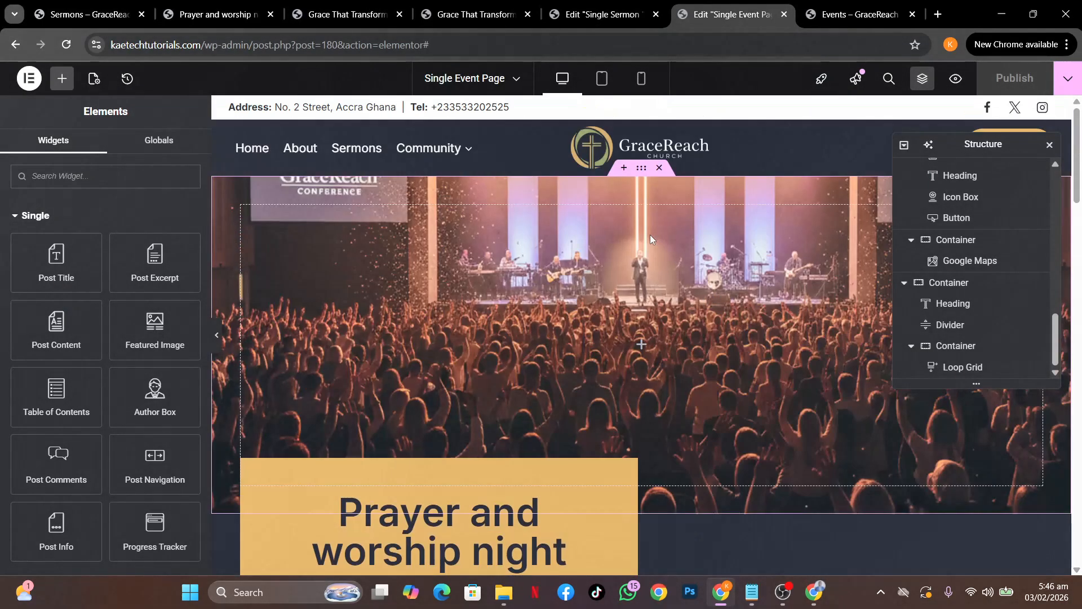
left_click(601, 14)
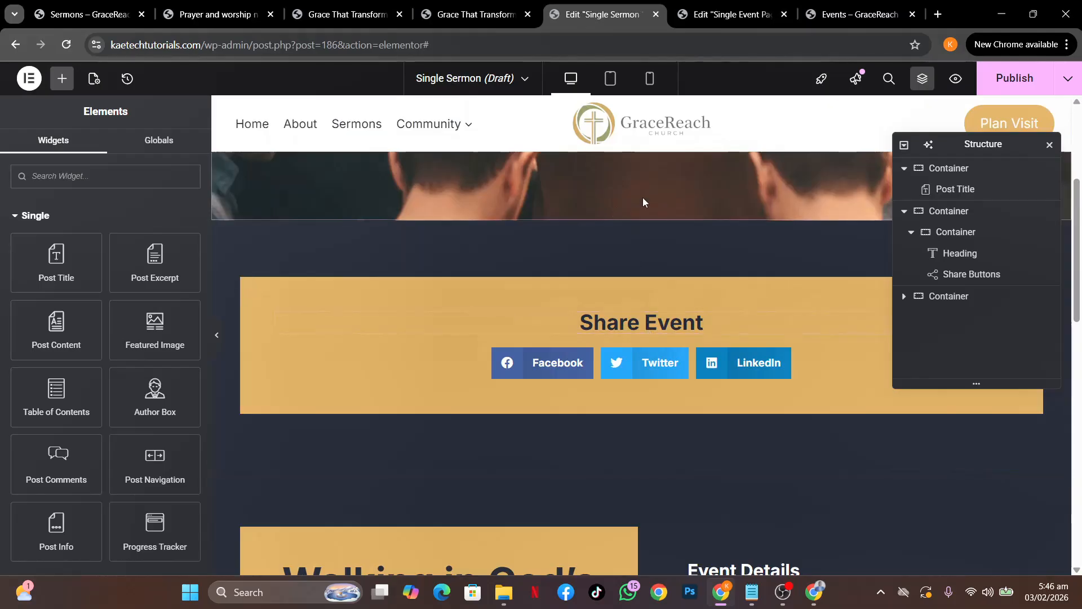
Set the top and bottom padding of the dark container around the Share Event card to 0.
left_click(641, 212)
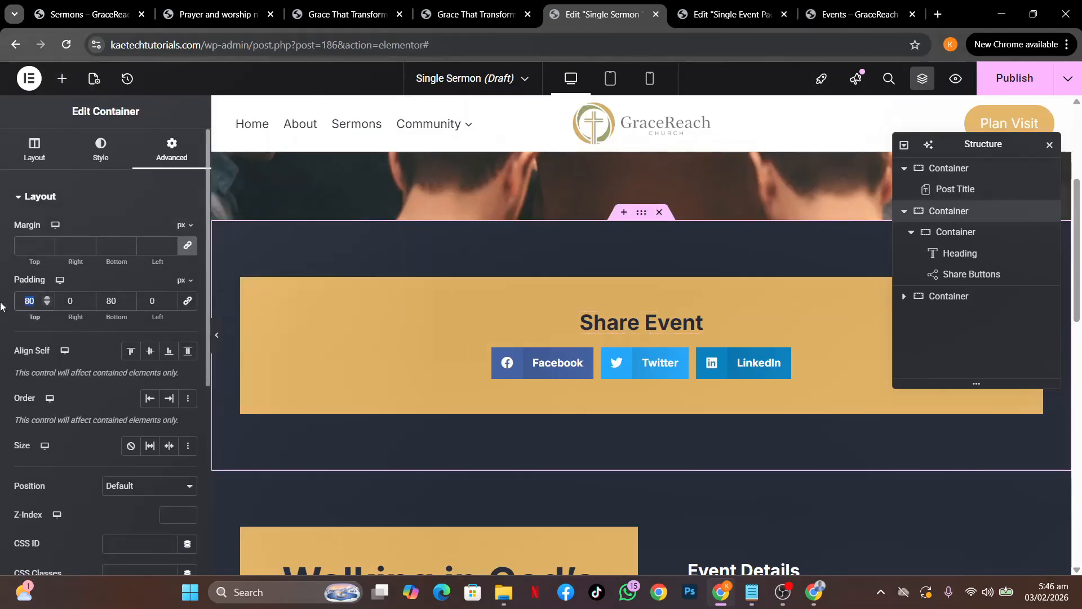
type("0")
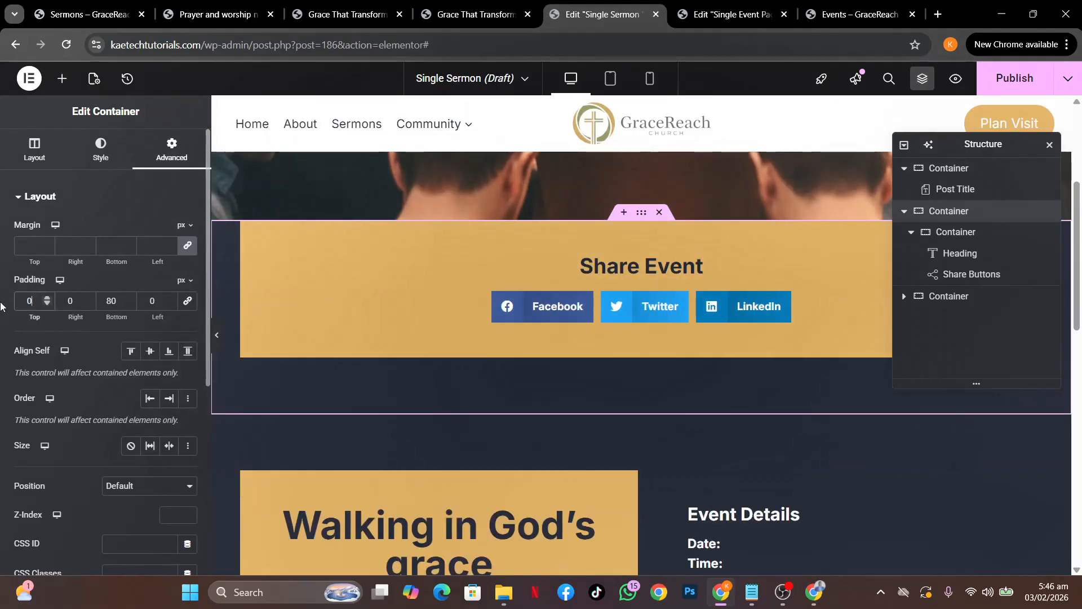
double_click(111, 302)
type("0")
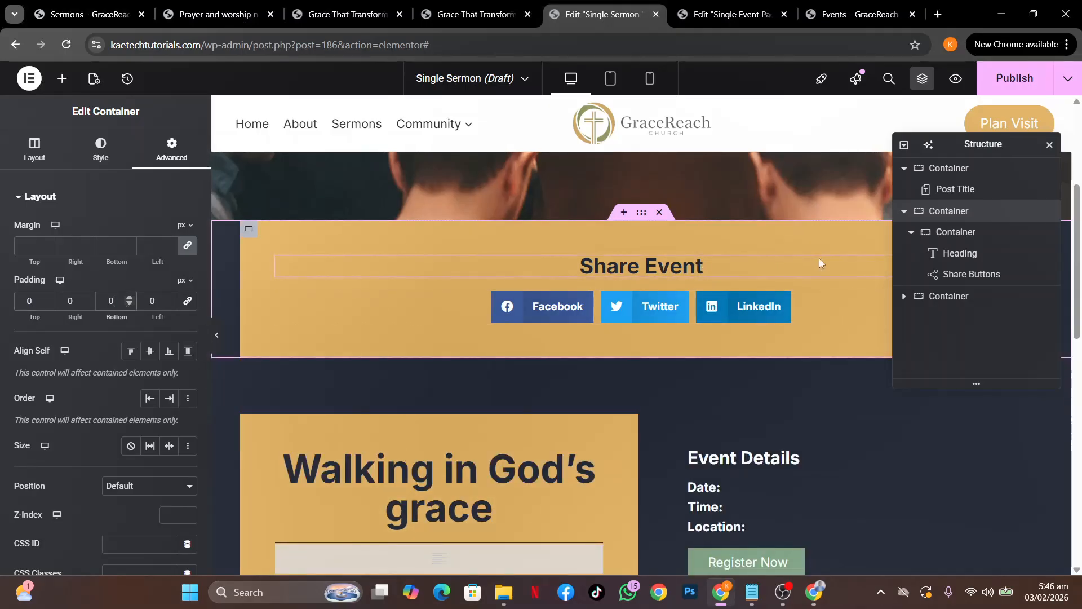
Move the dark section with the title card and Event Details above the Share Event section.
scroll(716, 375, "down", 3)
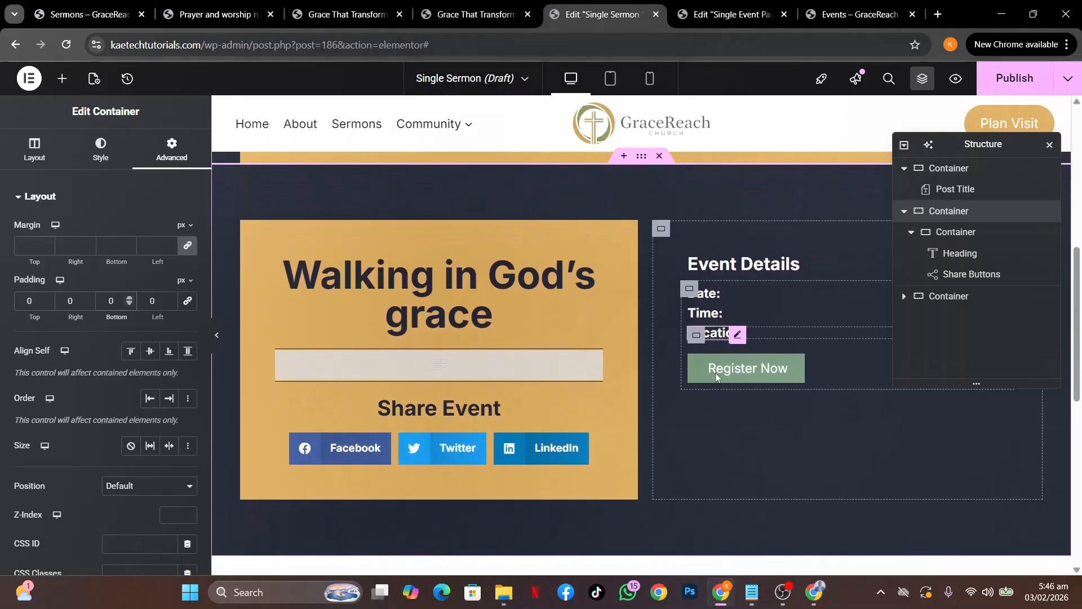
scroll(716, 376, "up", 5)
scroll(715, 376, "down", 2)
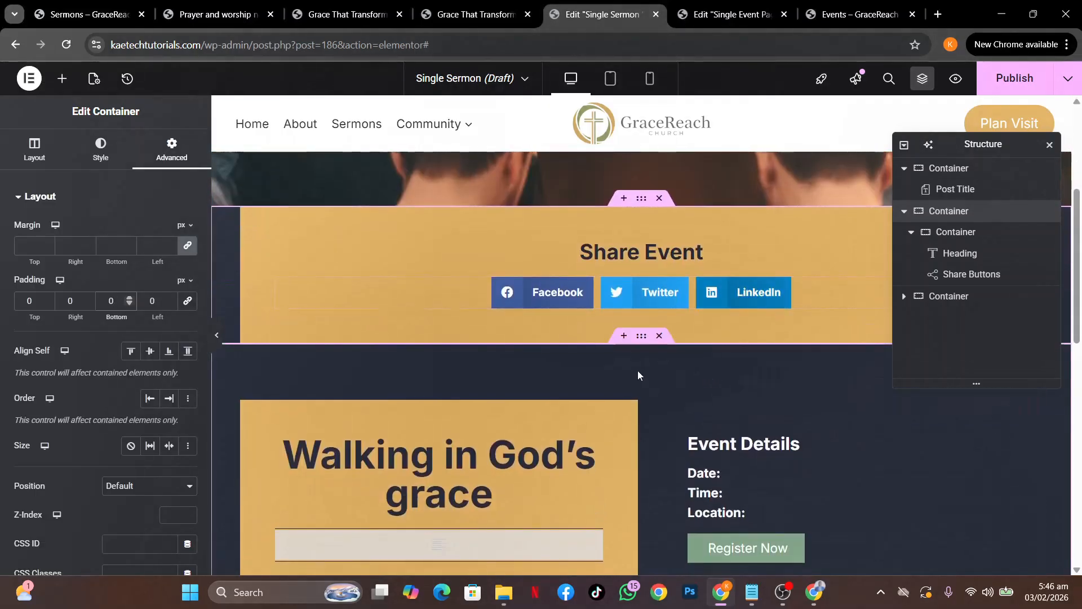
left_click(643, 338)
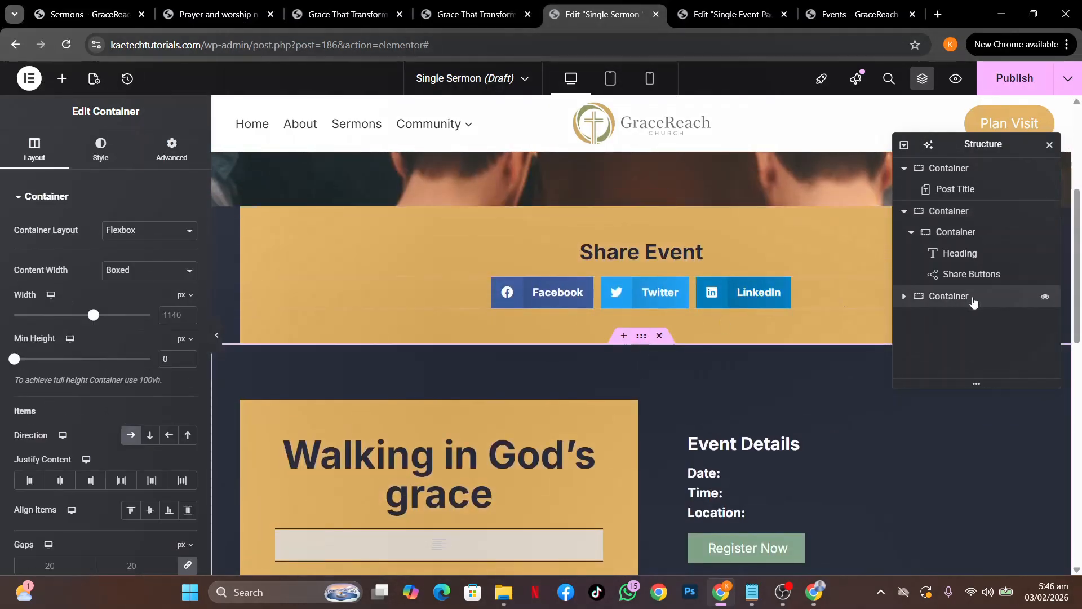
left_click(904, 211)
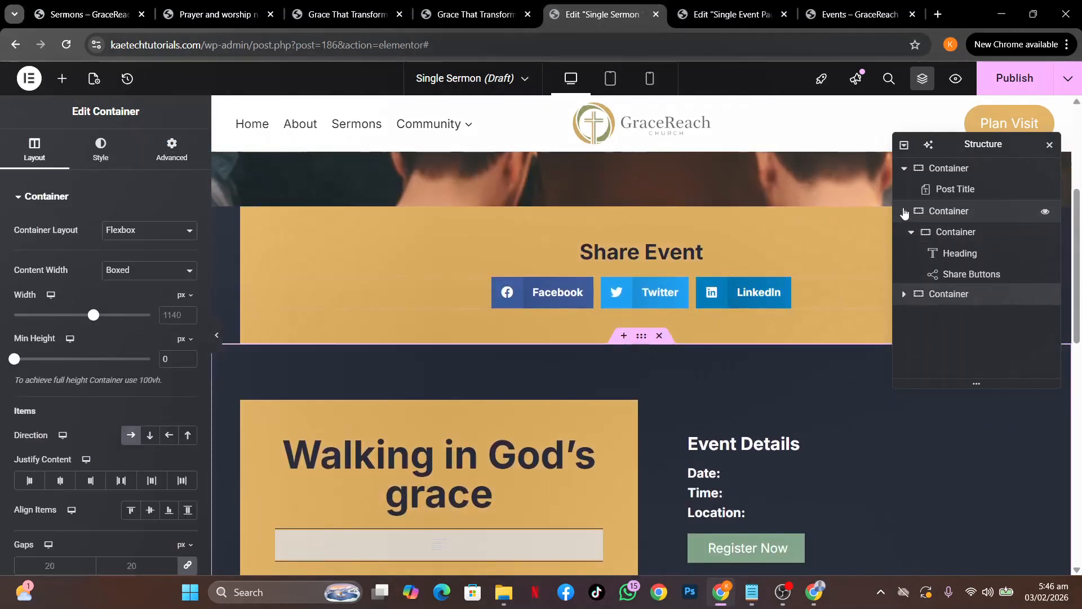
left_click(904, 168)
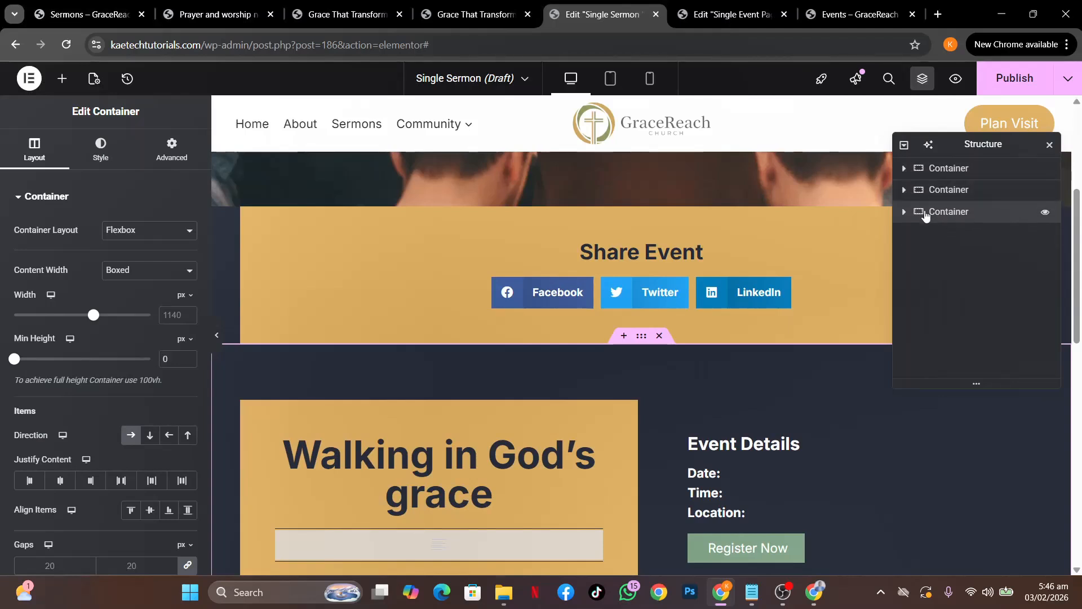
left_click_drag(926, 216, 925, 191)
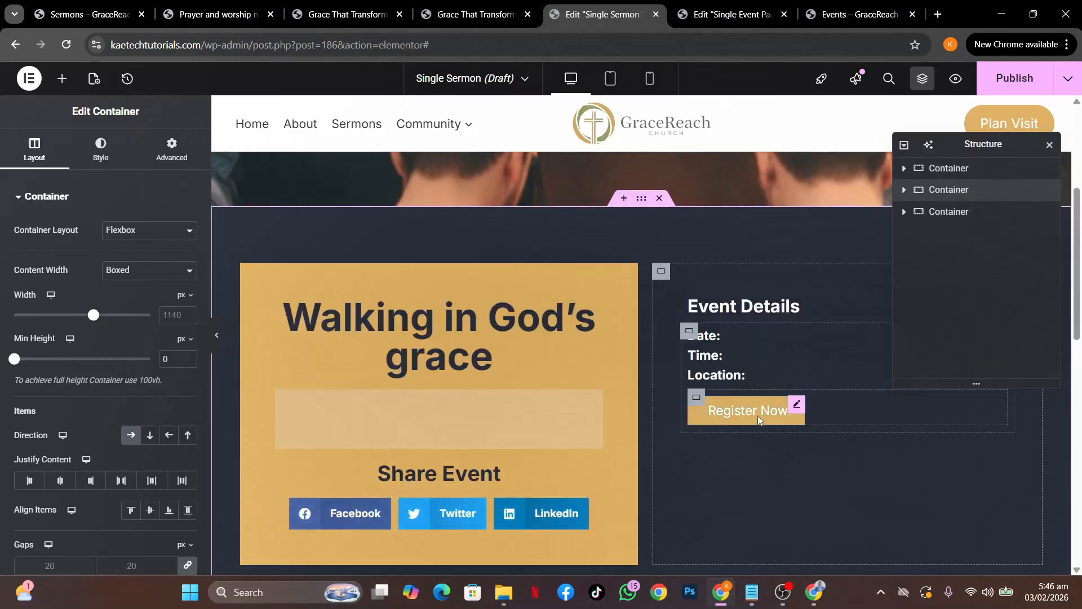
Delete the gold title card, the Event Details heading container and the date, time and location container from the dark section.
scroll(757, 415, "down", 5)
scroll(758, 415, "down", 3)
scroll(757, 415, "up", 8)
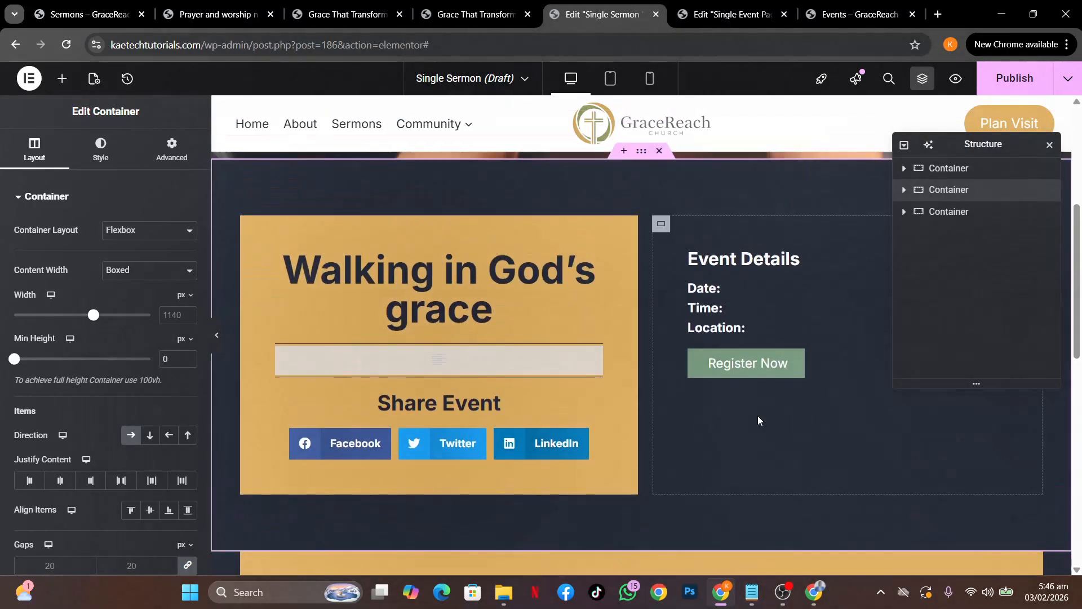
scroll(677, 307, "up", 2)
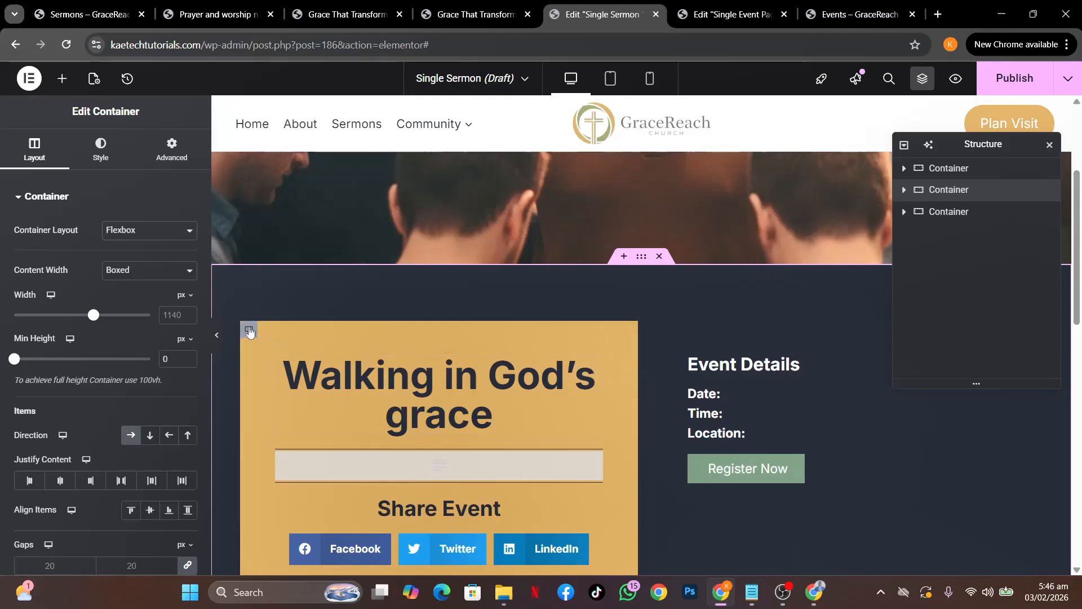
right_click(249, 333)
left_click(286, 557)
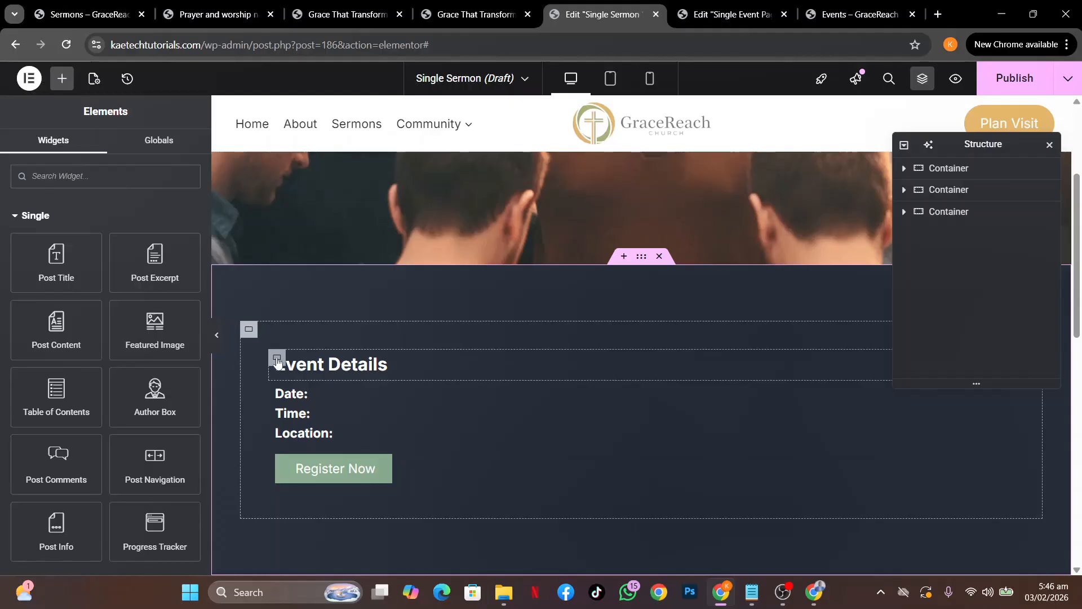
right_click(277, 359)
left_click(310, 557)
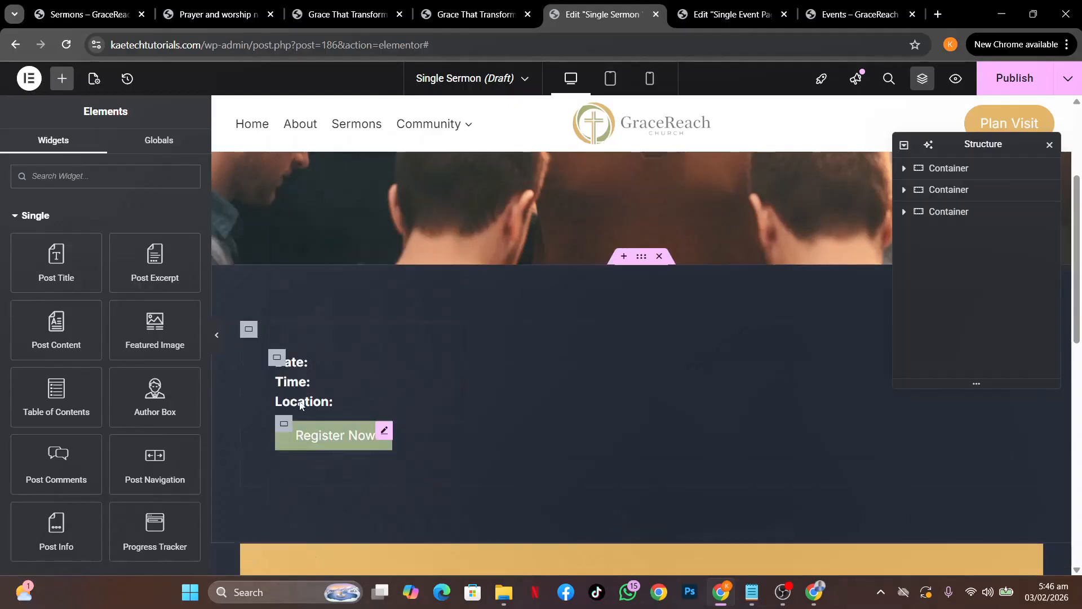
right_click(277, 359)
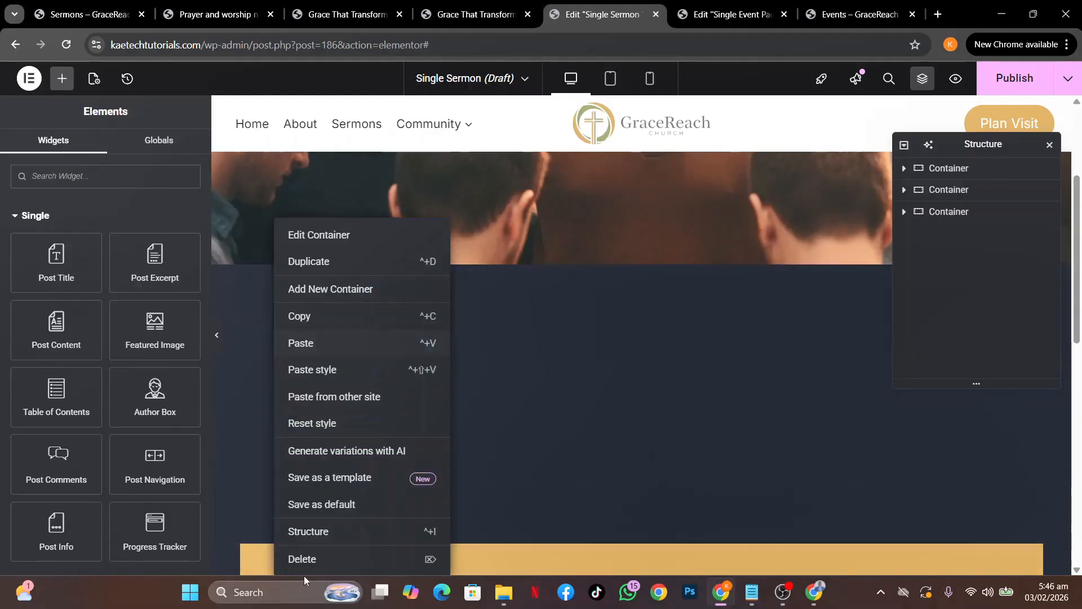
left_click(315, 557)
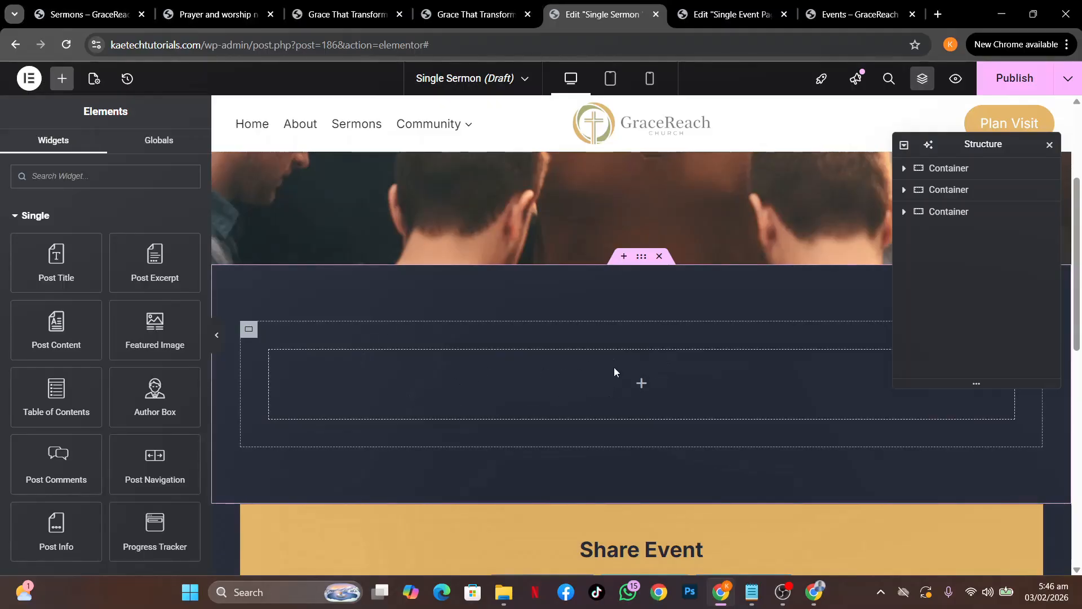
Check the speaker, duration and topic band on the reference sermon page and copy the Single Event Page's speaker icon box into the empty dark container.
left_click(360, 25)
scroll(380, 186, "up", 15)
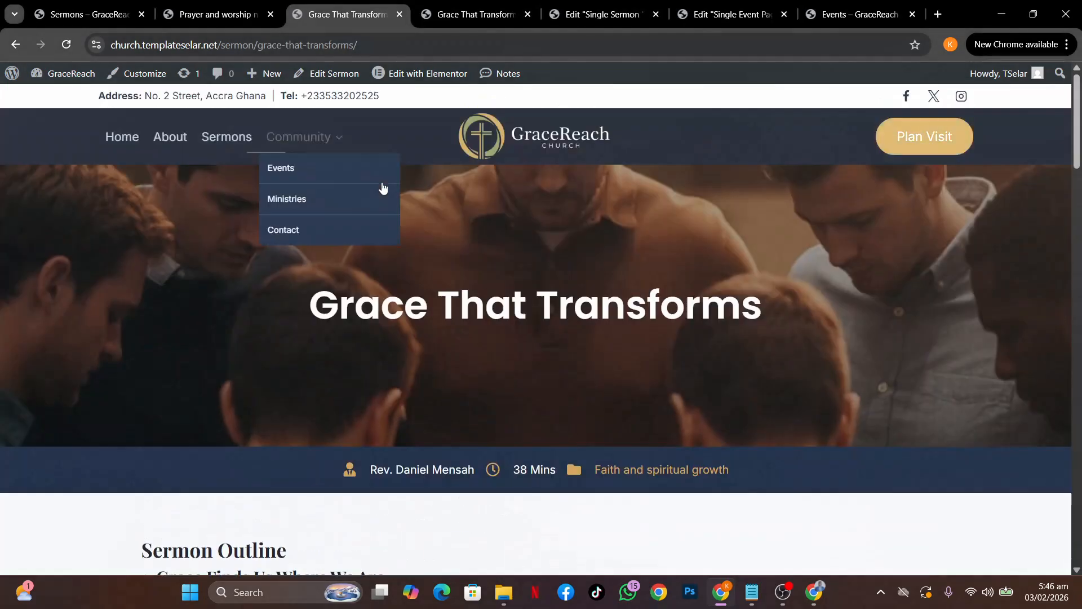
scroll(383, 188, "down", 2)
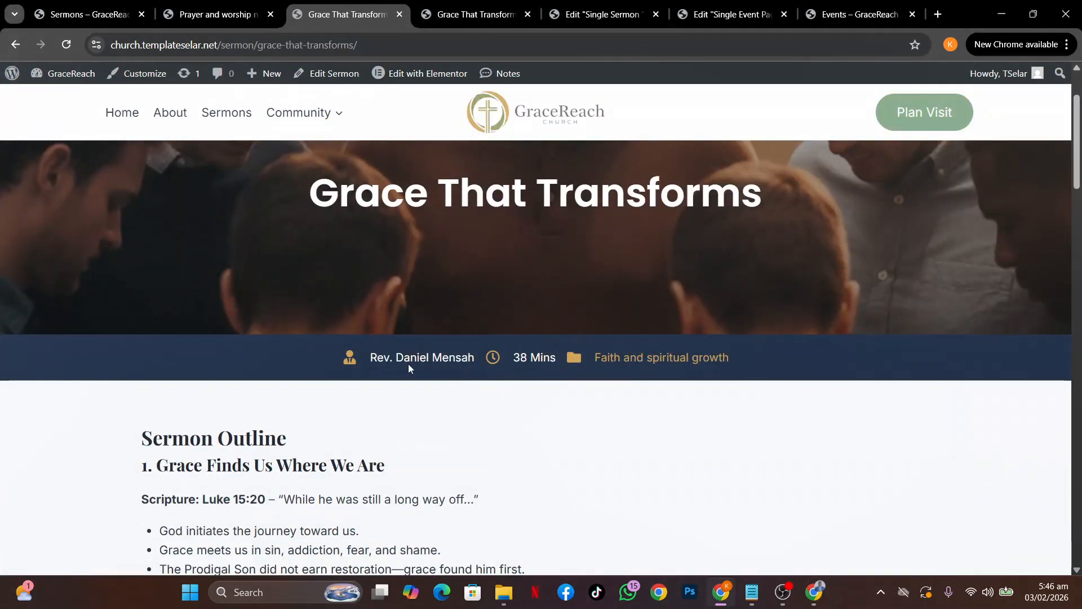
left_click(711, 16)
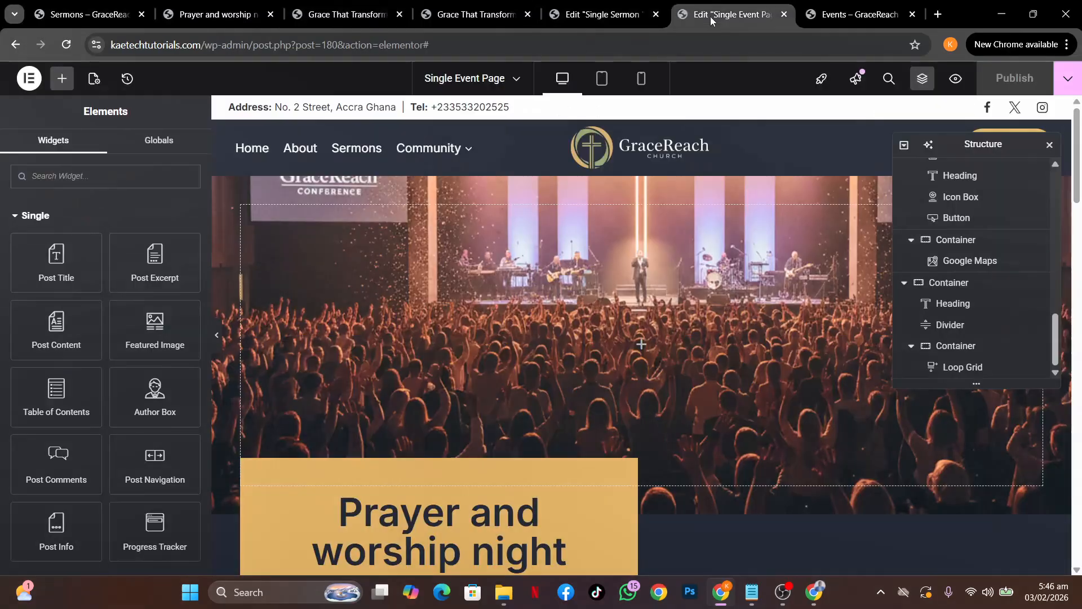
scroll(599, 326, "down", 20)
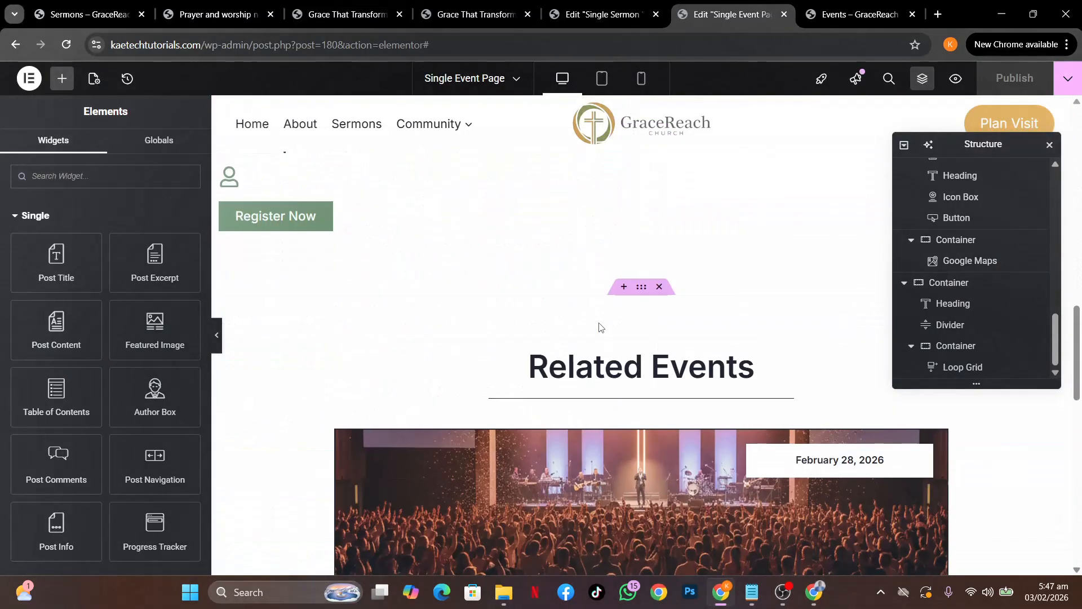
scroll(600, 328, "up", 3)
right_click(233, 359)
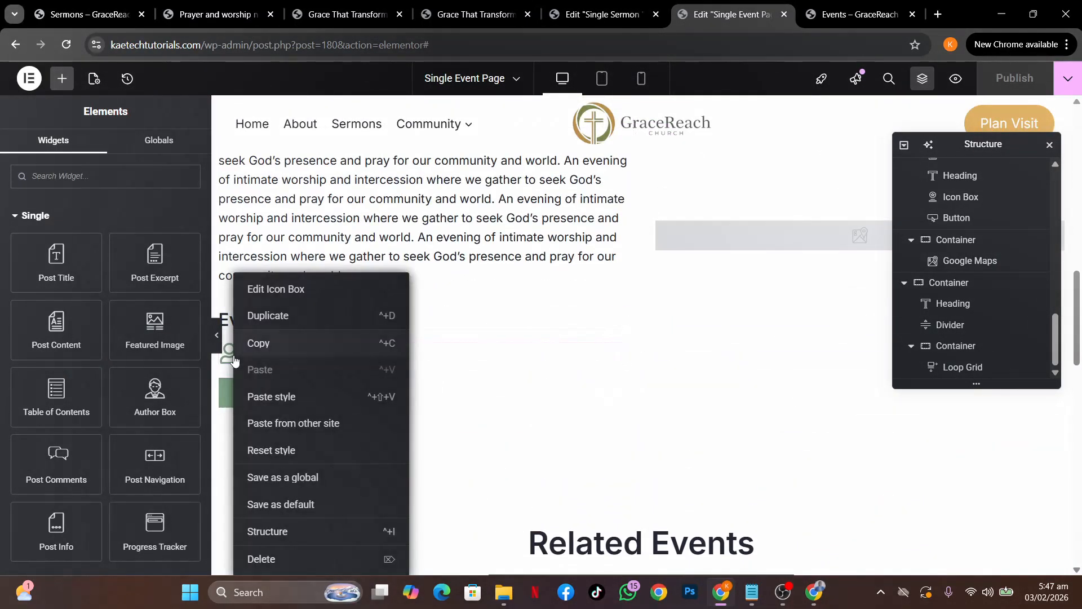
left_click(252, 352)
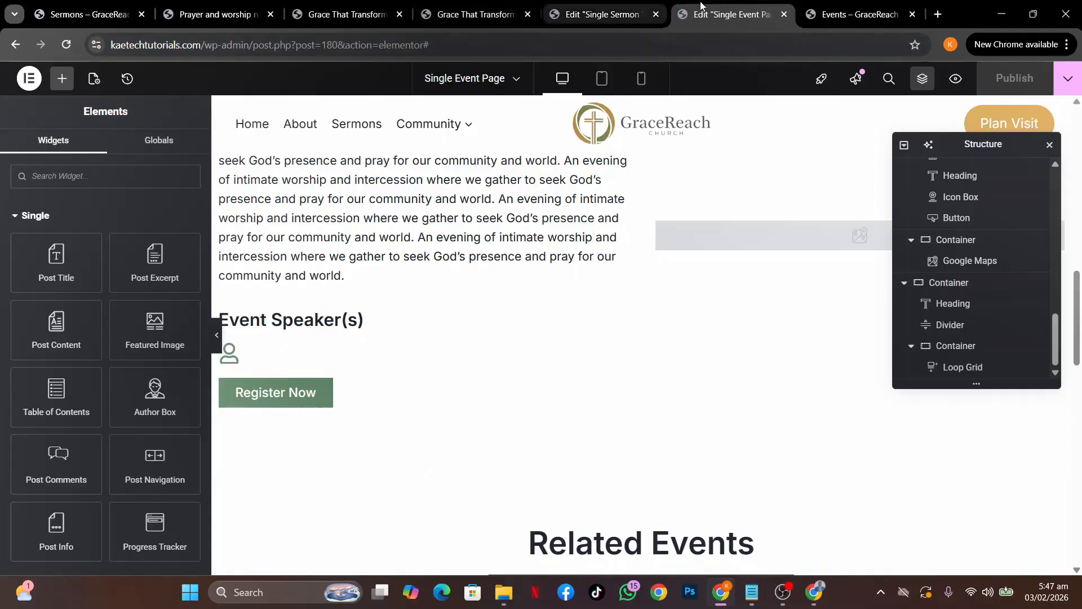
left_click(599, 15)
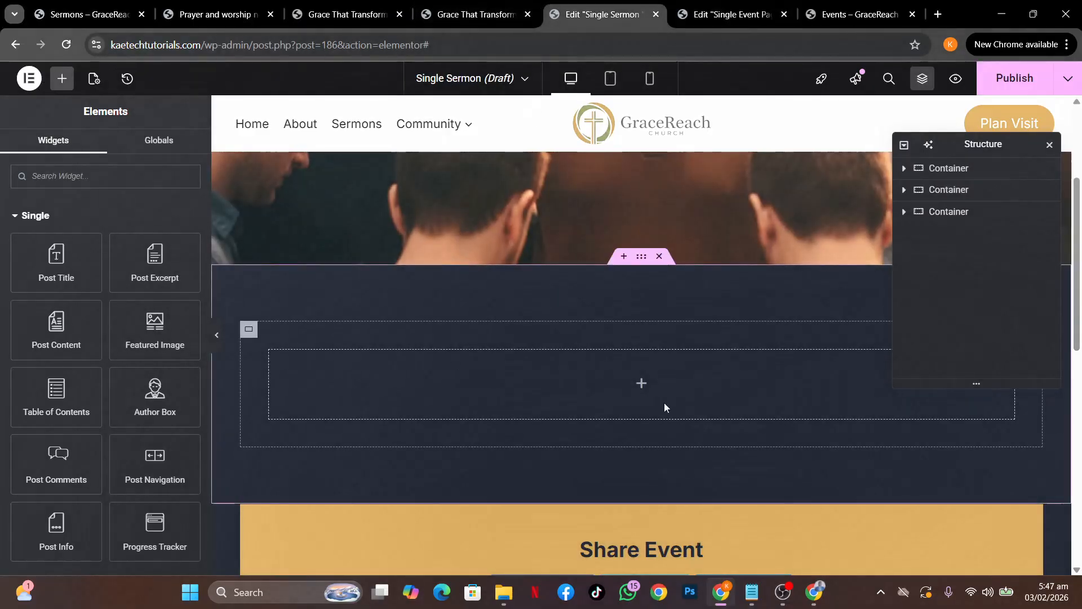
right_click(643, 386)
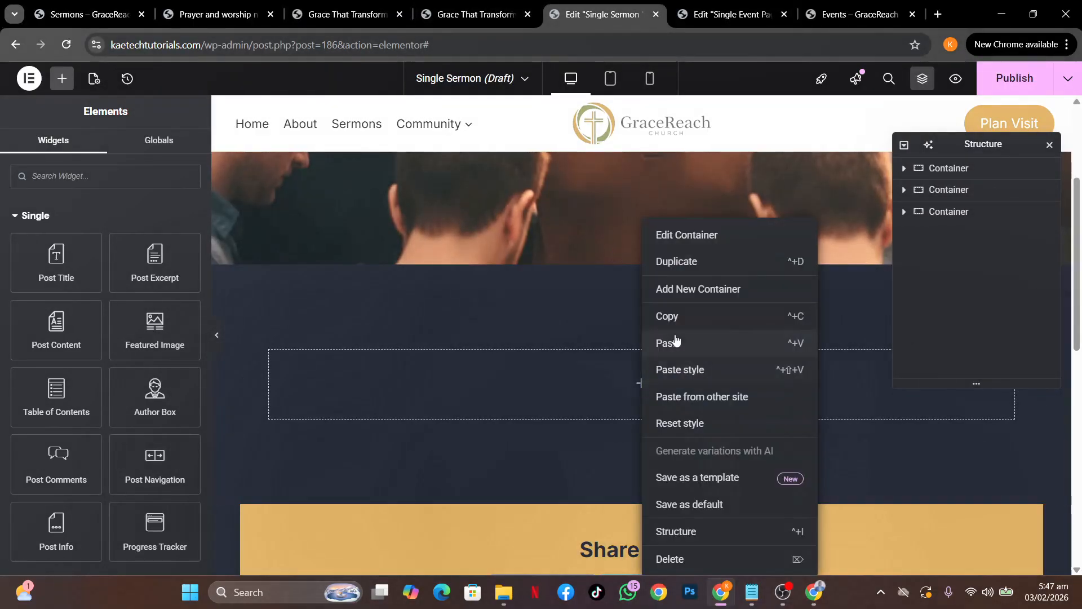
left_click(675, 347)
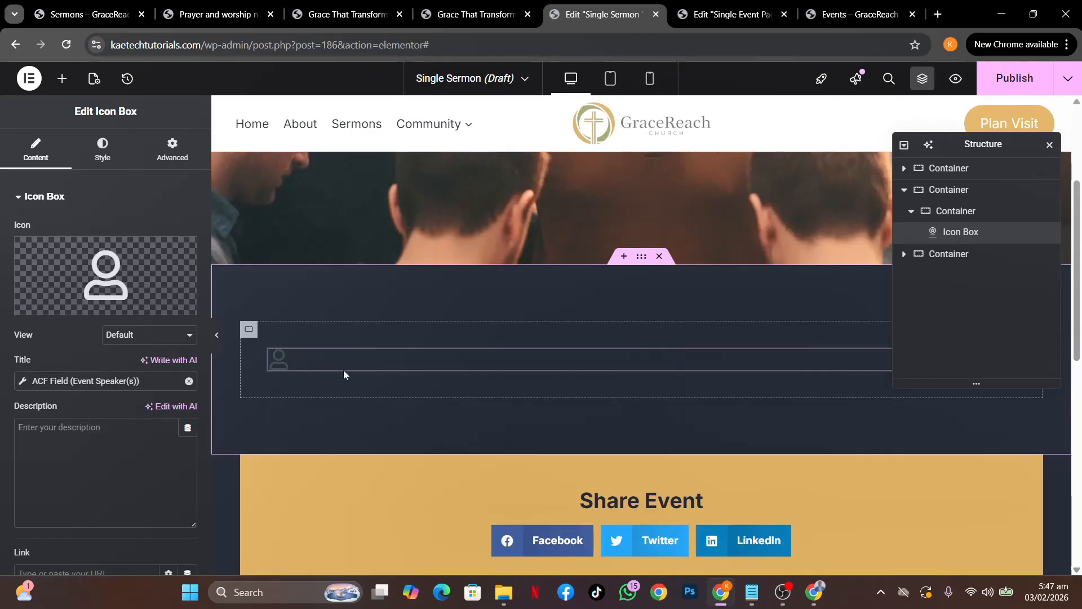
Set the inner container's direction to row and link the icon box title to the Sermon Speaker/Pastor ACF field.
left_click(251, 338)
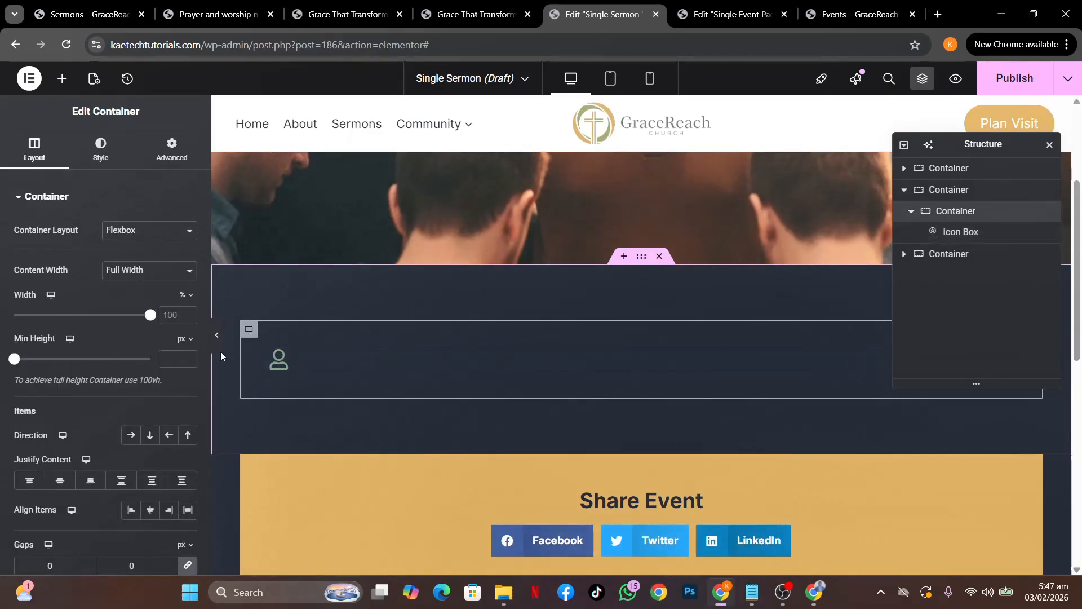
left_click(129, 440)
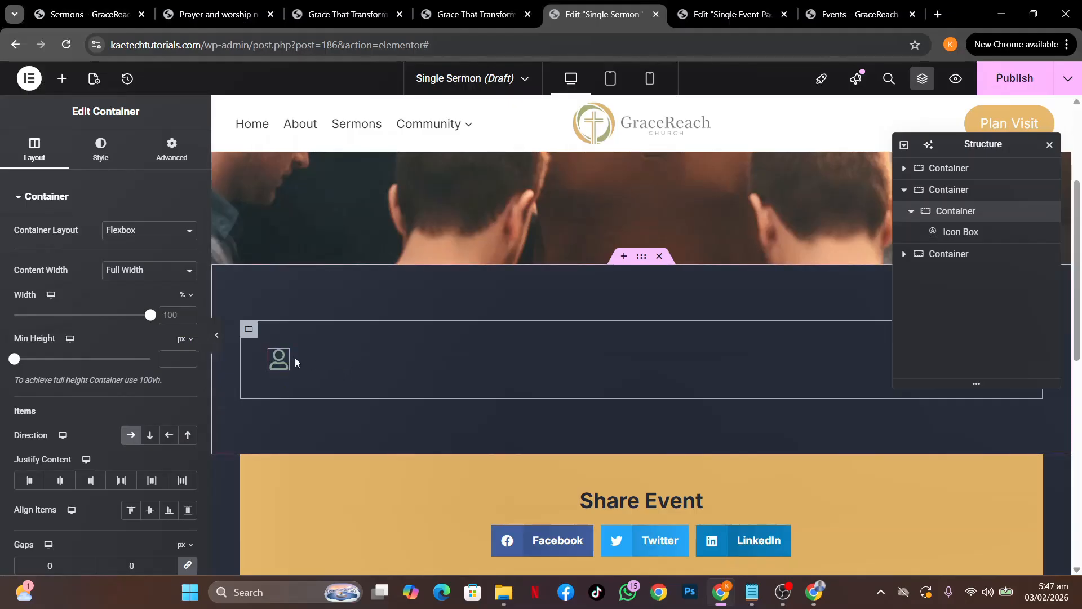
left_click(280, 359)
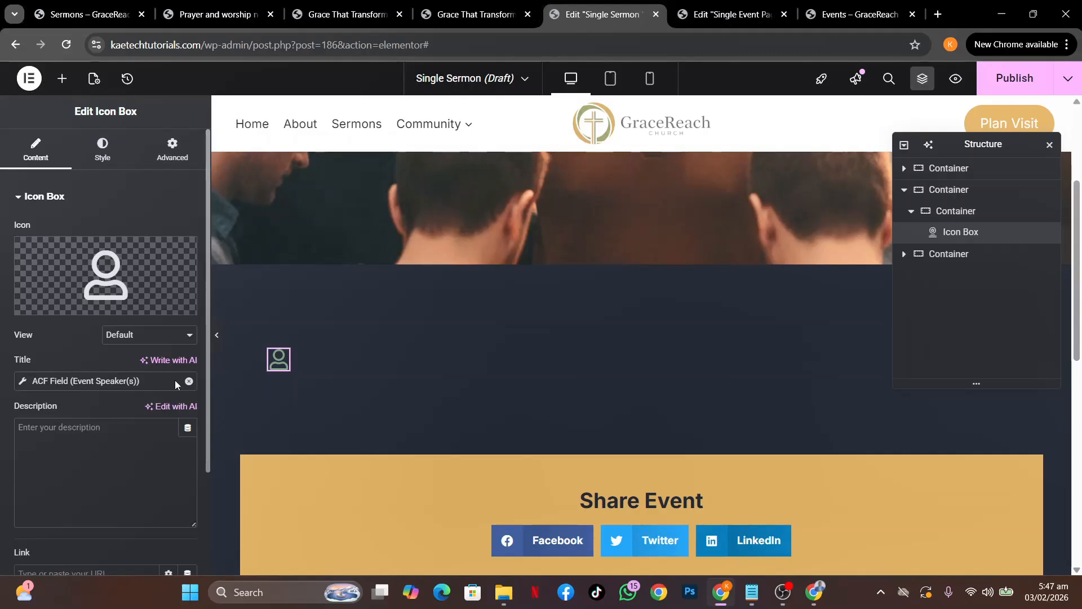
left_click(22, 384)
left_click(128, 445)
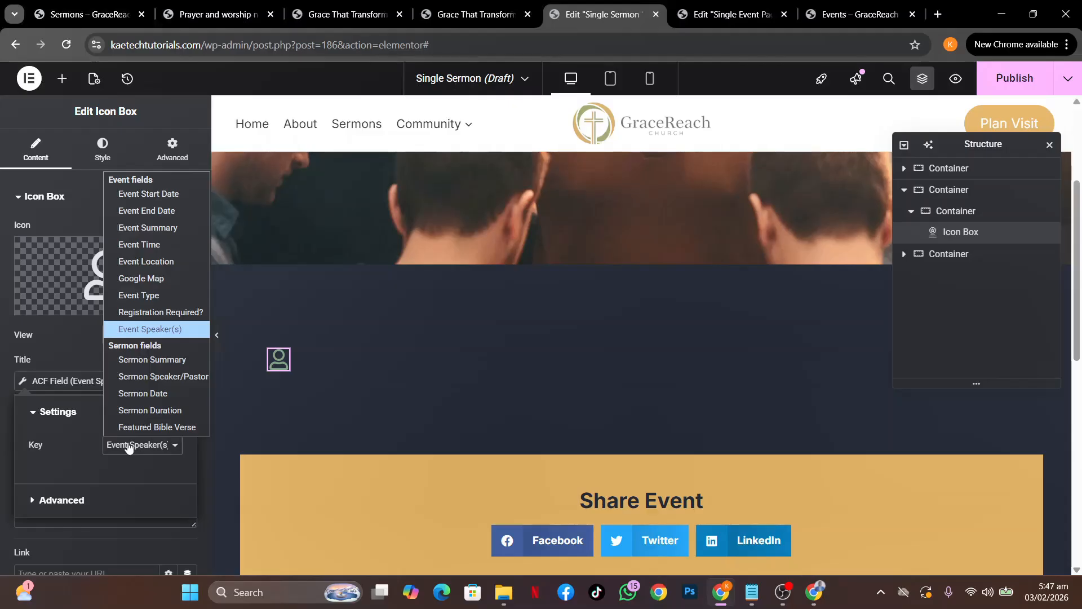
left_click(161, 378)
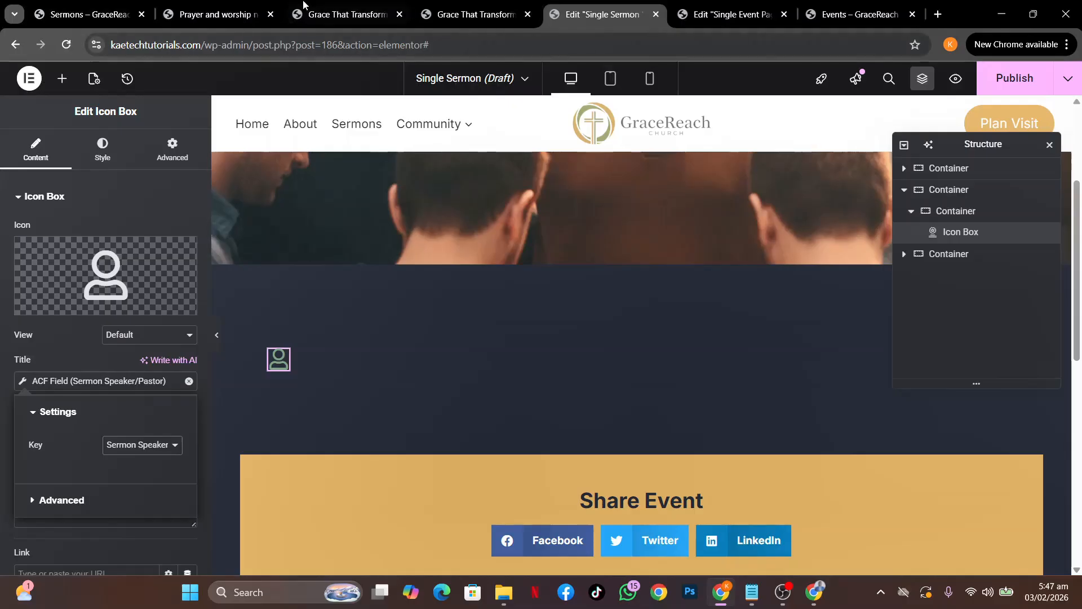
Compare with the reference sermon page and the Single Event Page, and delete the speaker icon box from the dark section.
left_click(313, 17)
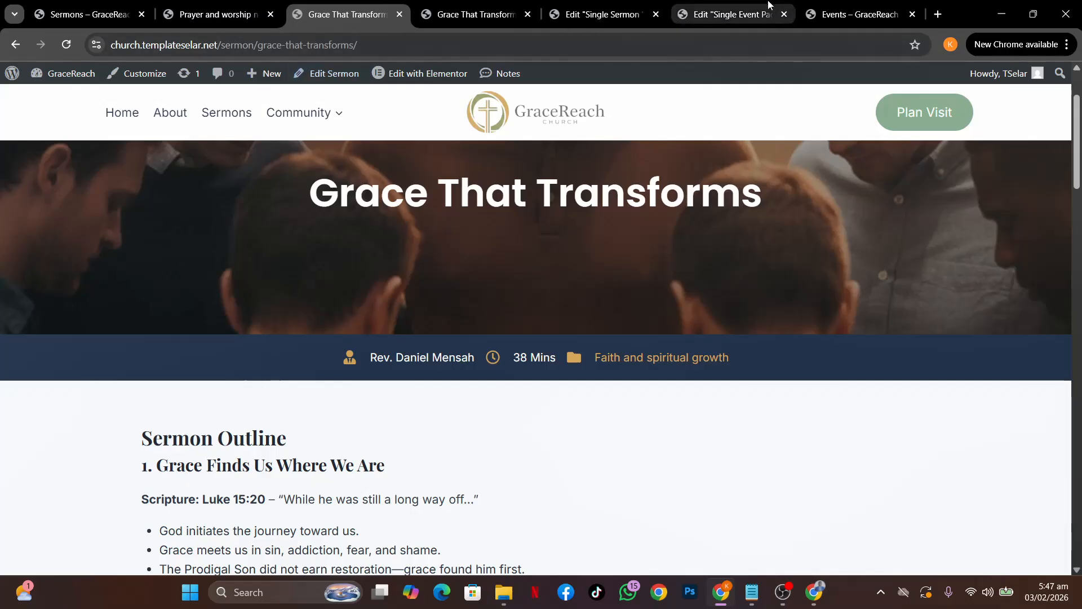
left_click(738, 17)
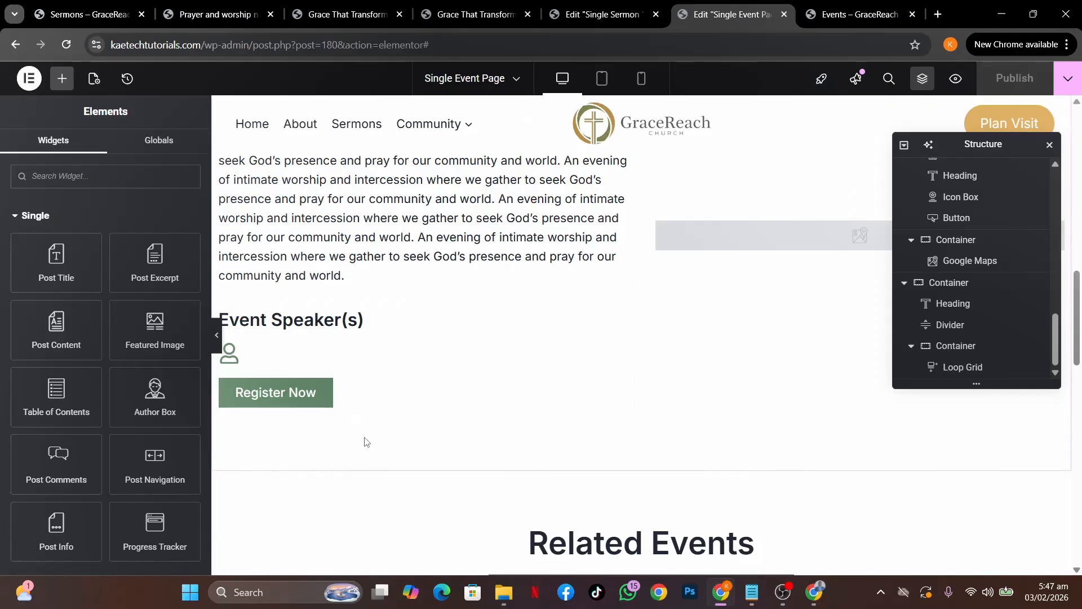
right_click(236, 360)
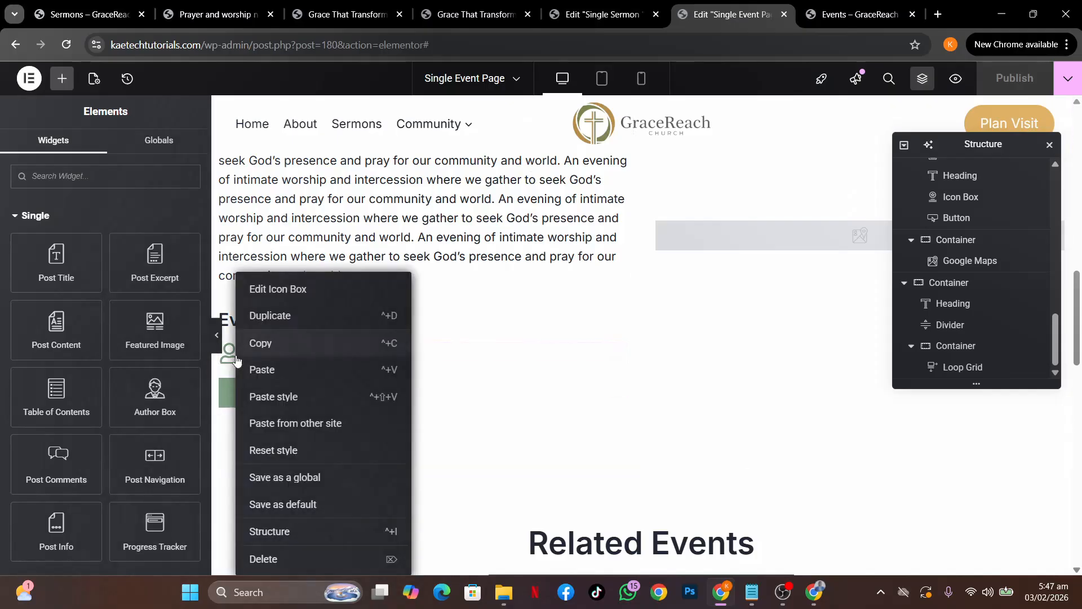
left_click(600, 14)
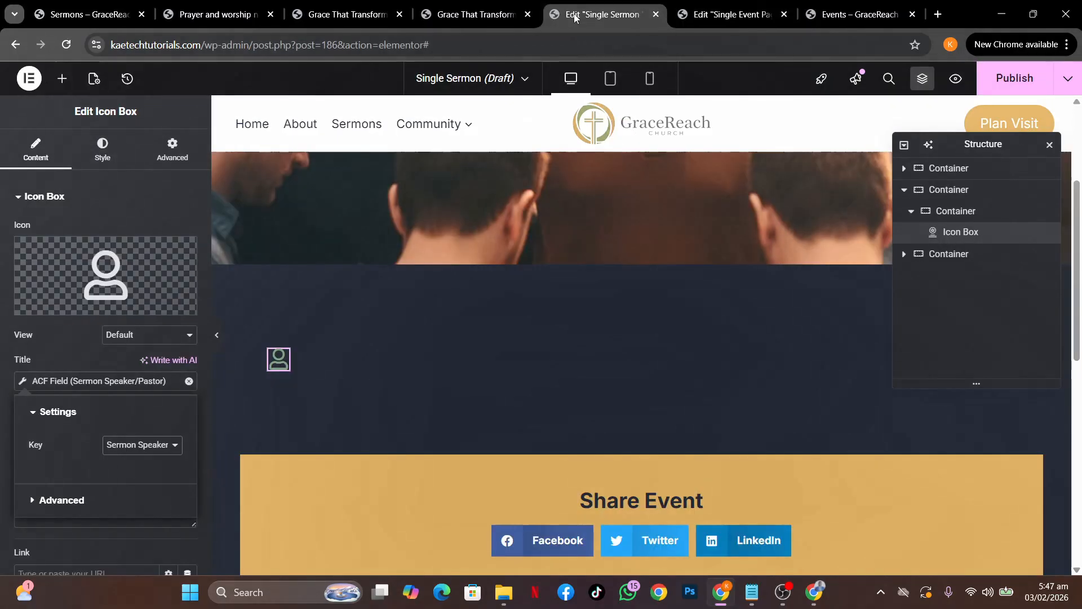
right_click(278, 359)
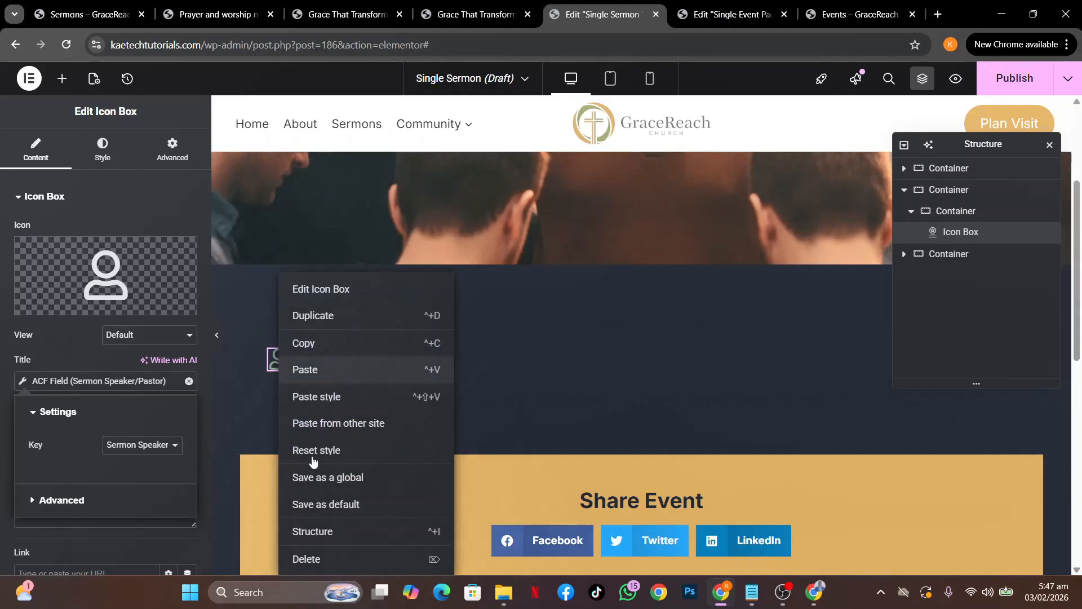
left_click(307, 559)
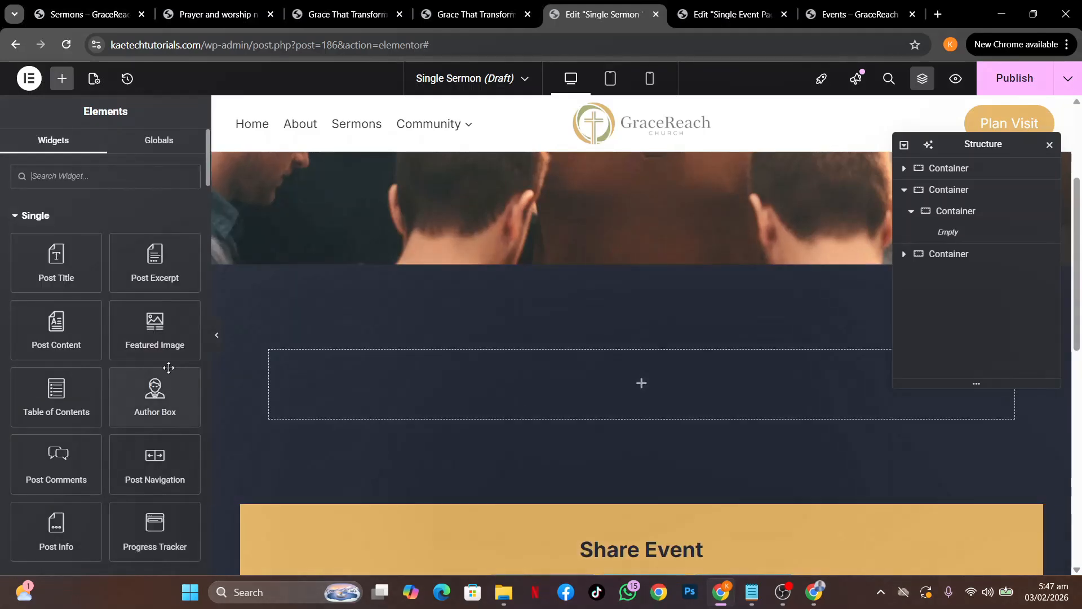
Add an Icon List widget to the empty container in the dark section and set its layout to inline.
type("list")
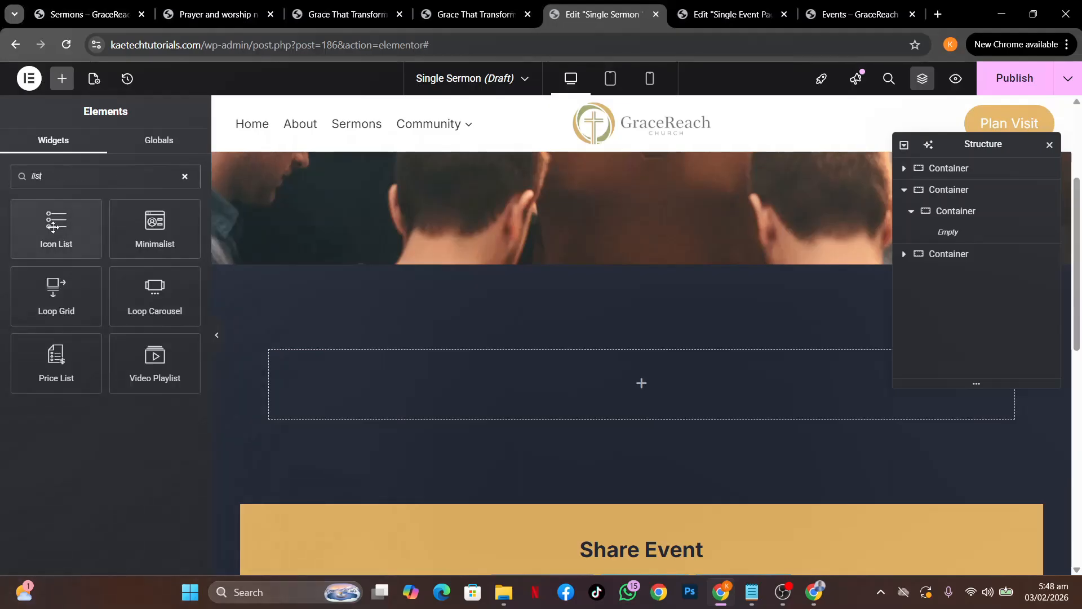
left_click_drag(95, 206, 464, 395)
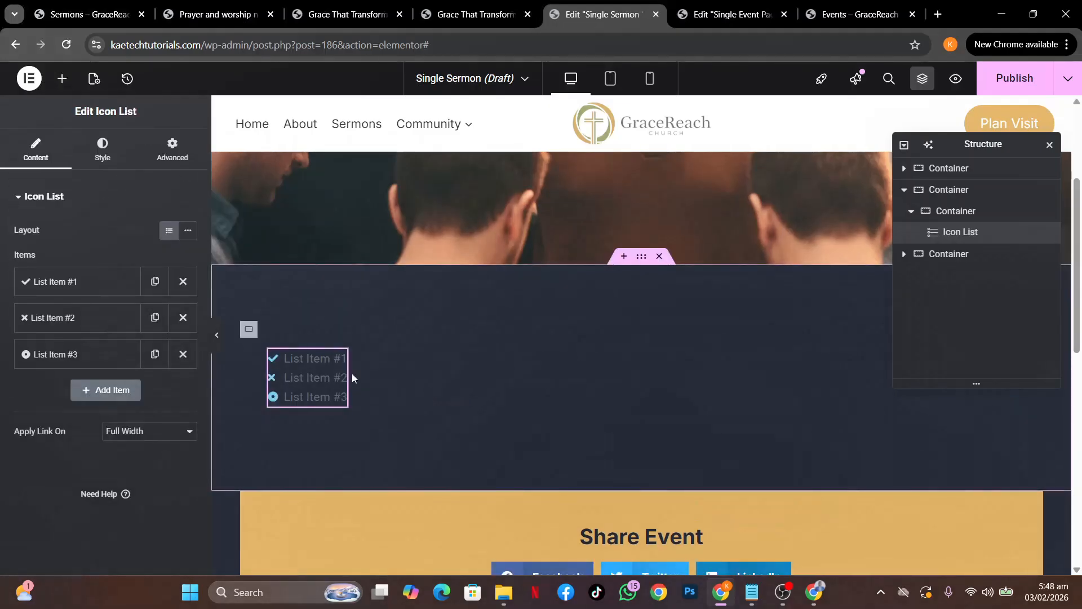
left_click(249, 331)
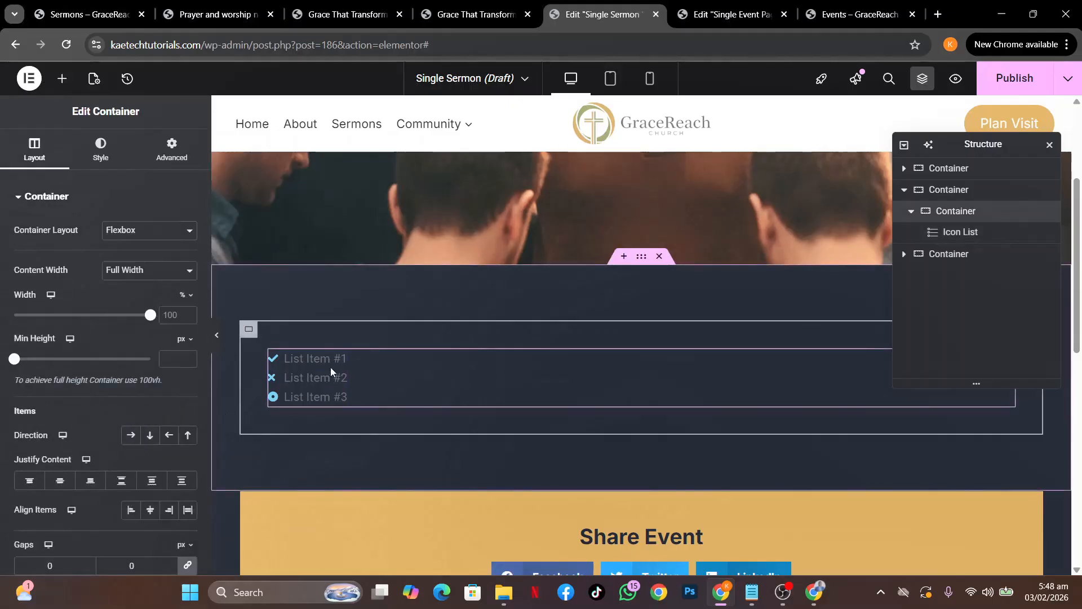
left_click(308, 368)
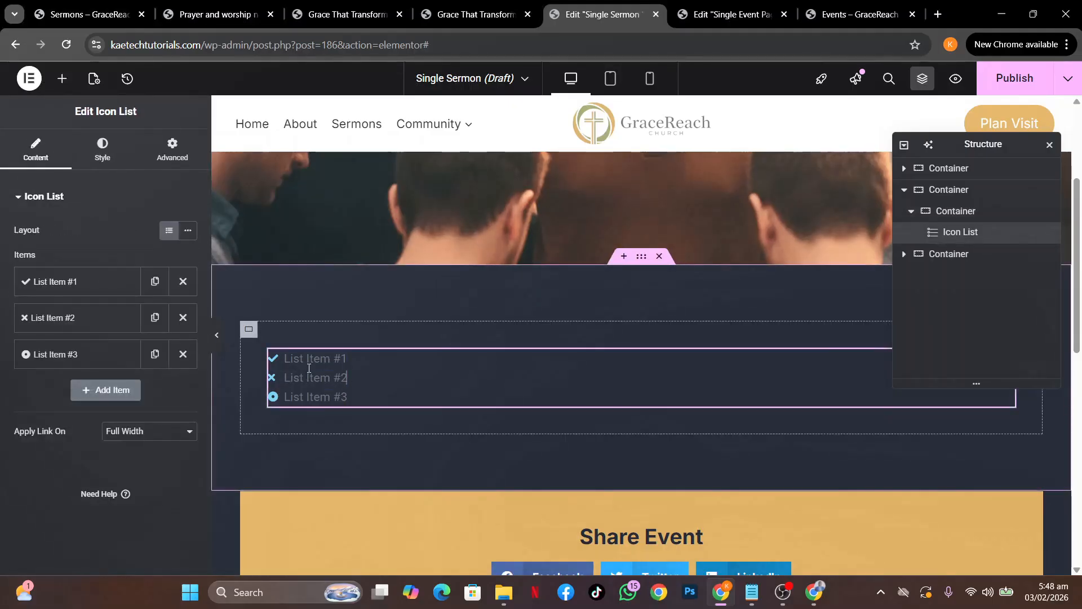
left_click(187, 232)
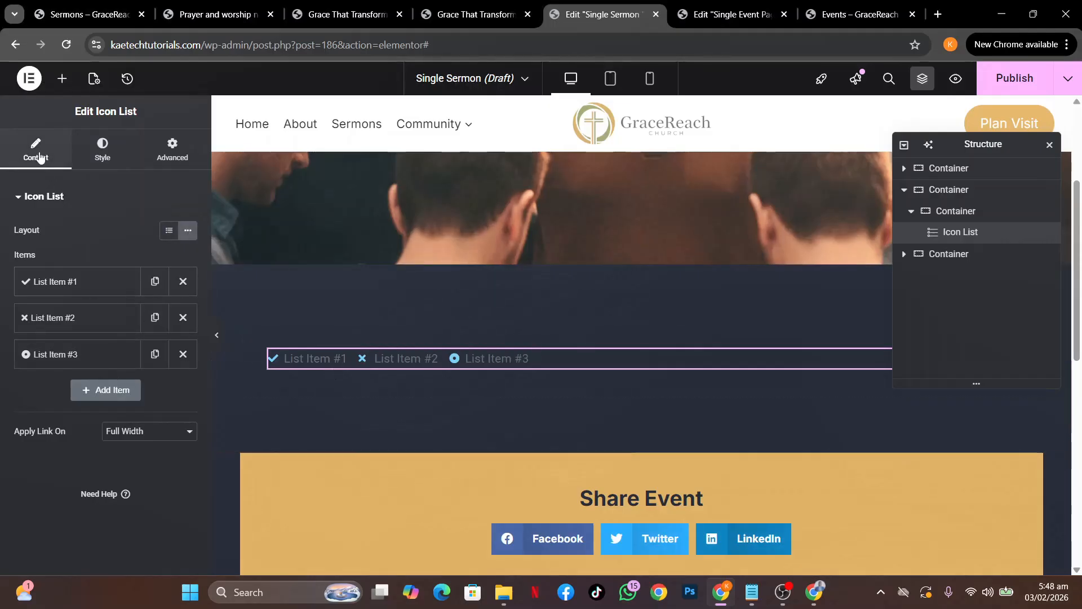
Center the icon list in its container by setting both Justify Content and Align Items to center.
left_click(249, 330)
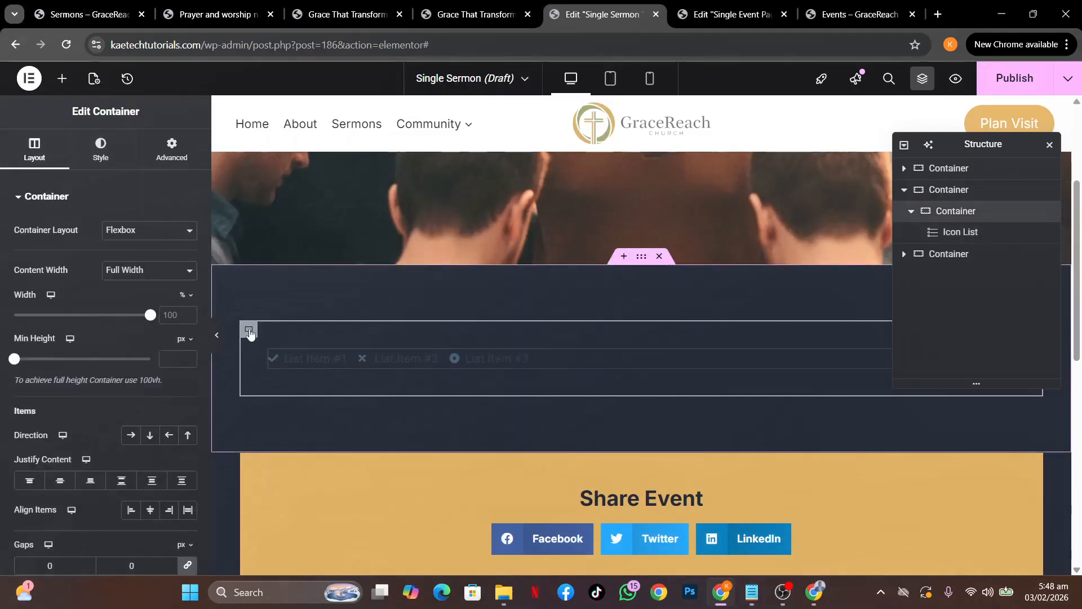
left_click(60, 481)
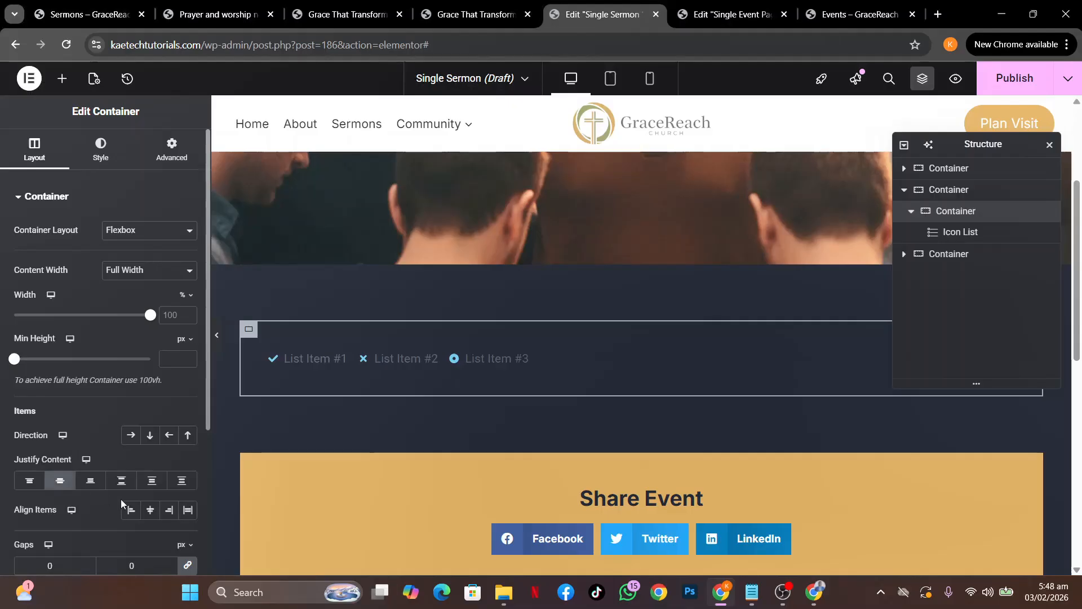
left_click(150, 509)
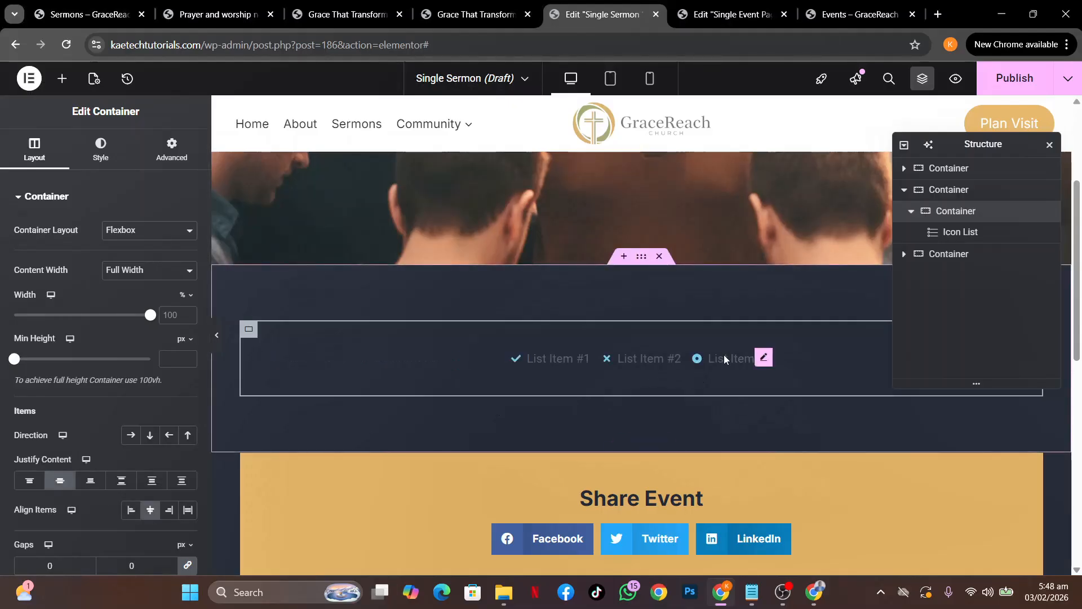
Change the icon of the first icon list item to User tie from the icon library.
left_click(764, 359)
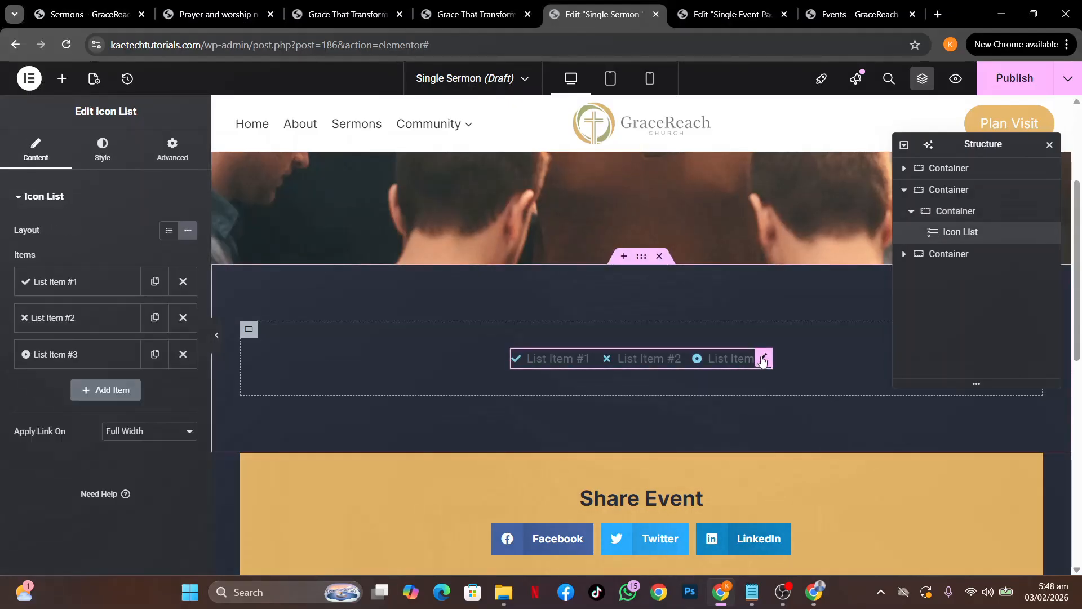
left_click(90, 289)
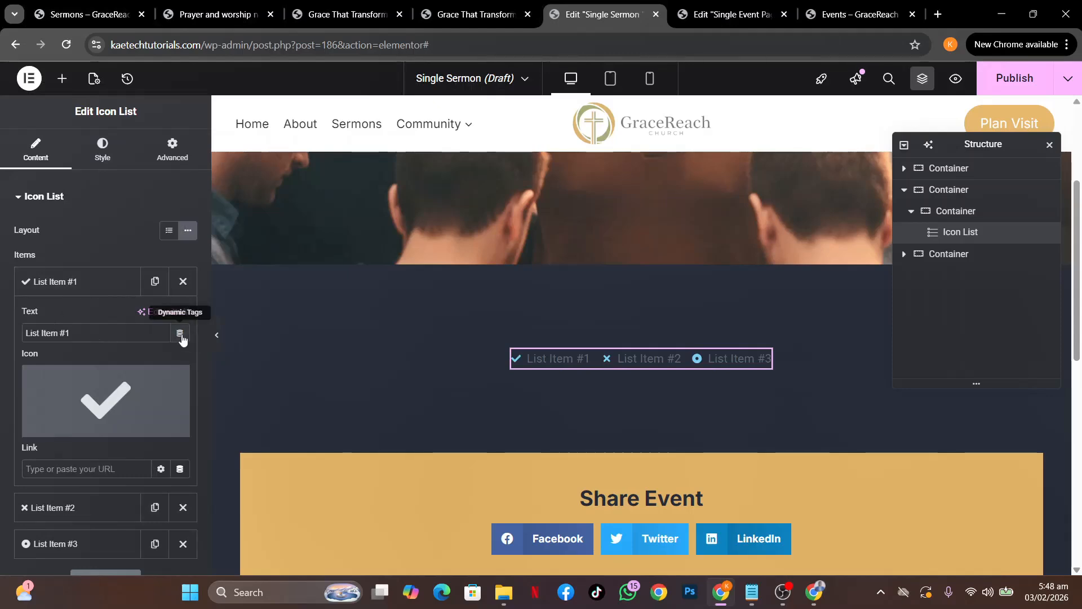
left_click(131, 385)
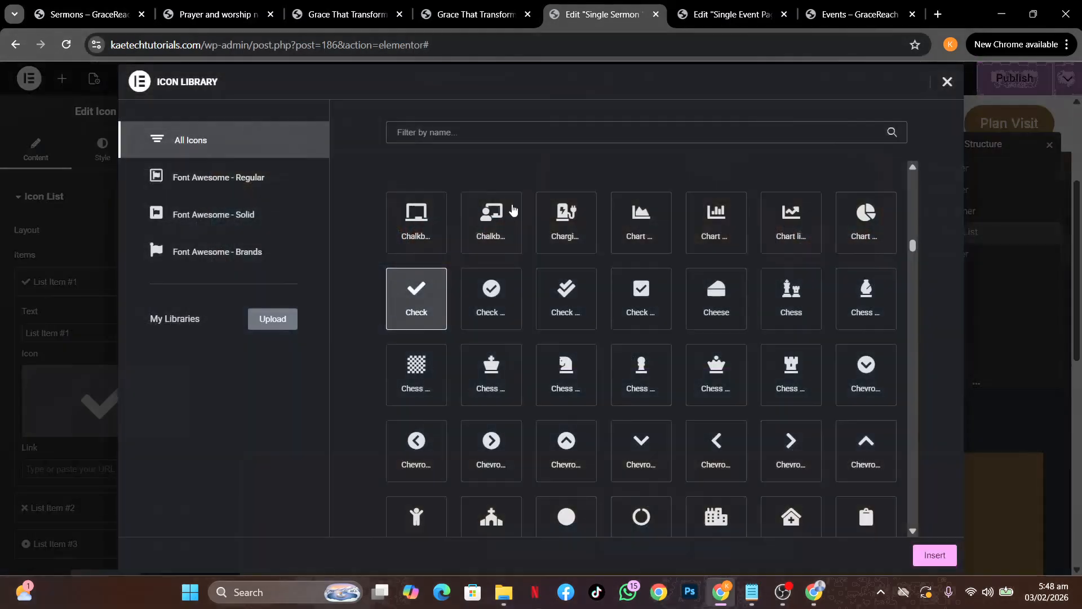
type("user")
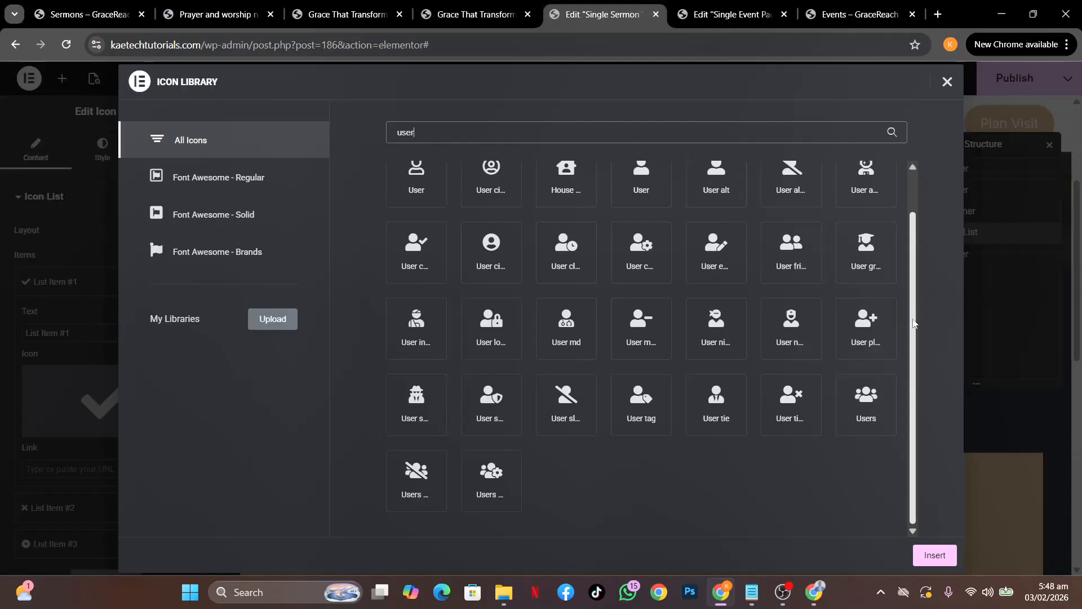
left_click_drag(913, 327, 906, 262)
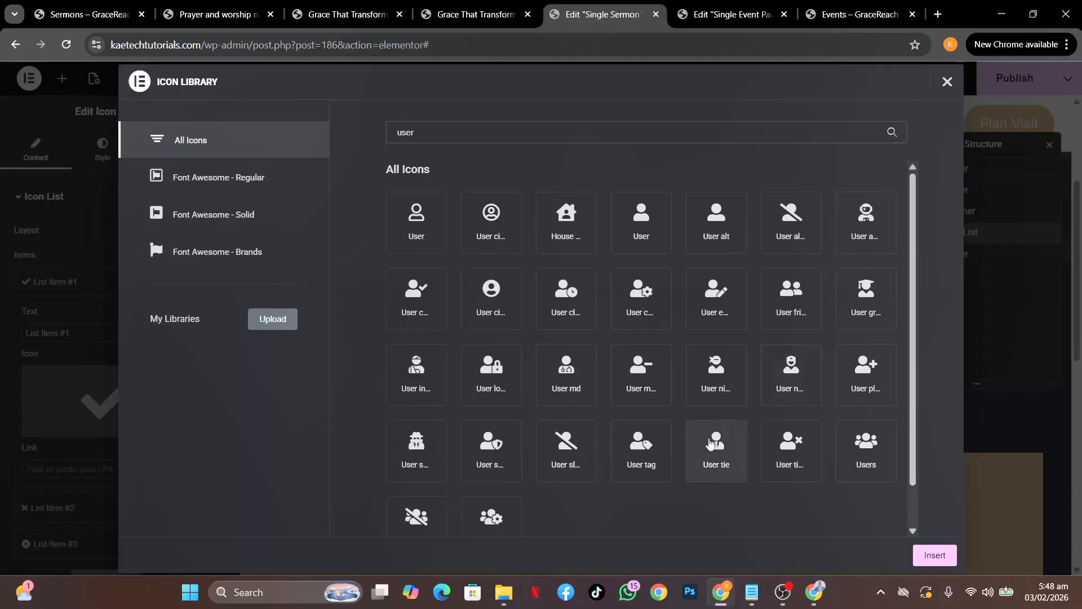
left_click(717, 445)
left_click(935, 555)
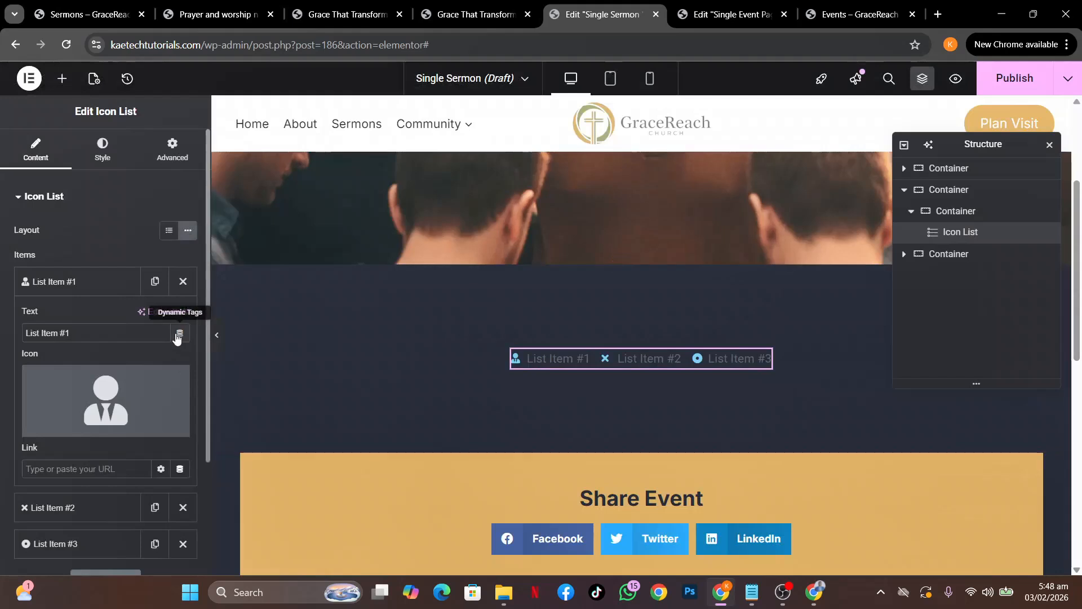
Link the first icon list item's text to a dynamic ACF Field with the key Sermon Speaker/Pastor.
left_click(180, 334)
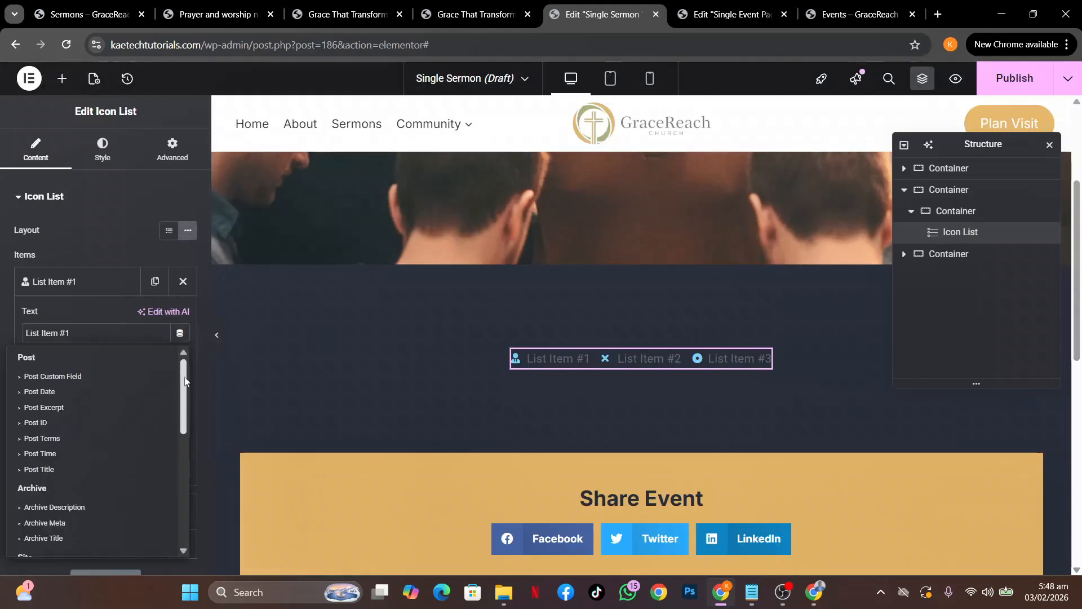
scroll(163, 498, "down", 5)
left_click(72, 543)
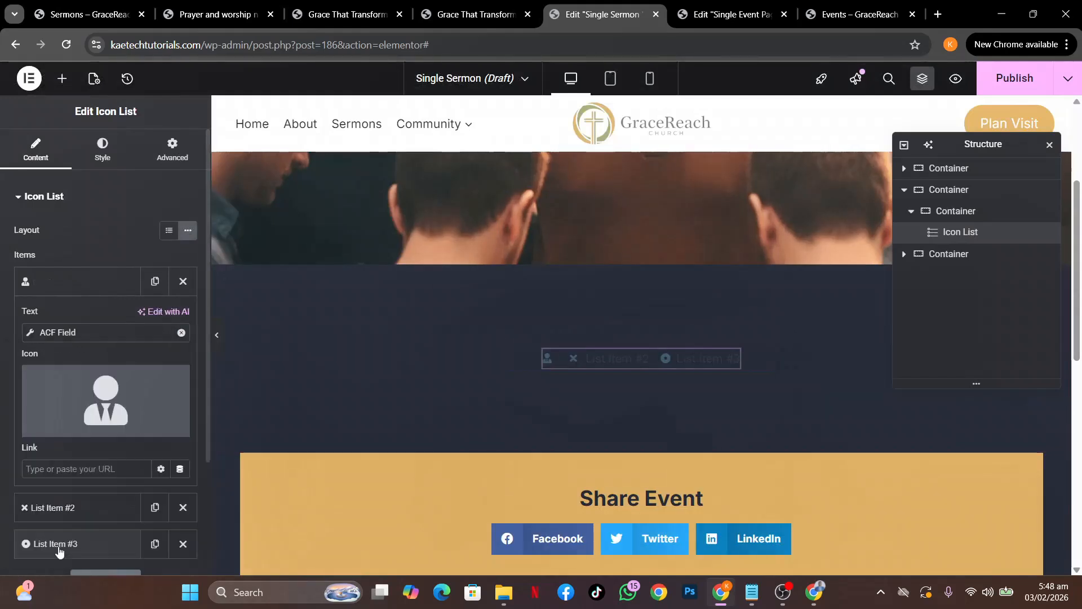
left_click(29, 337)
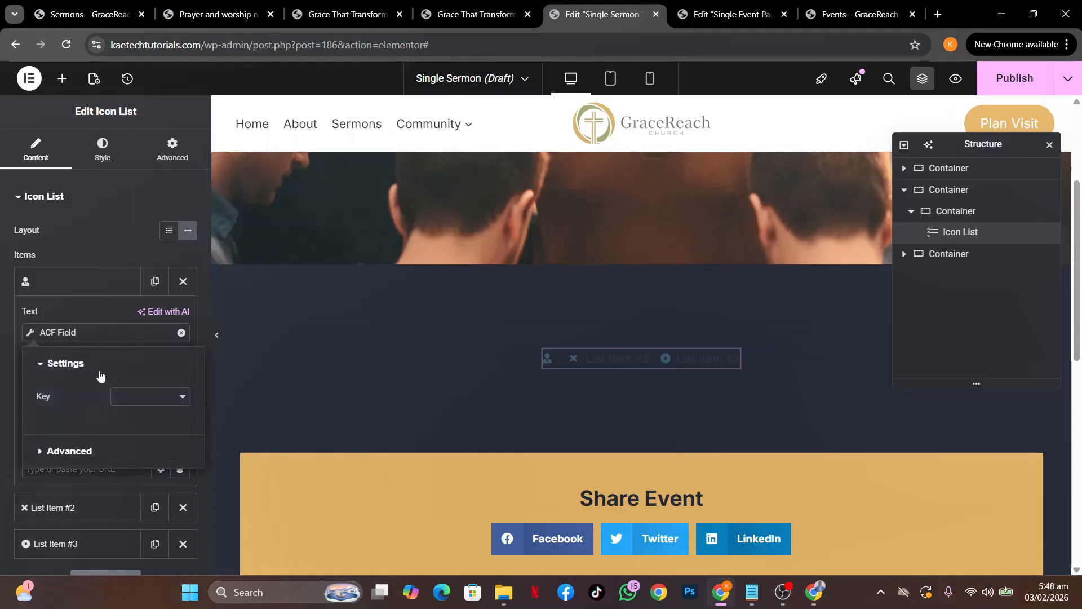
left_click(128, 396)
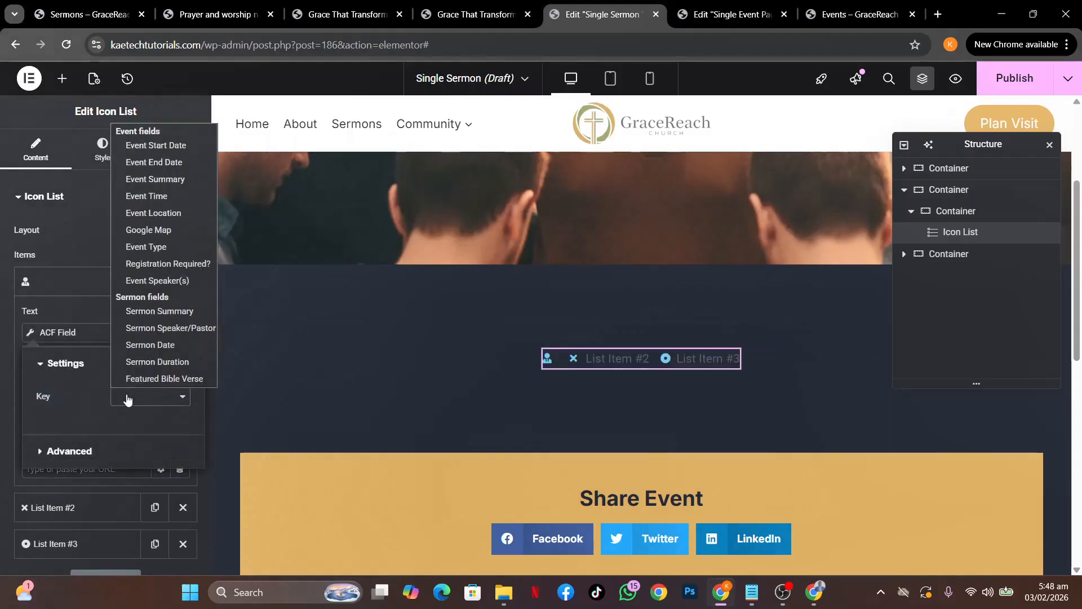
left_click(162, 330)
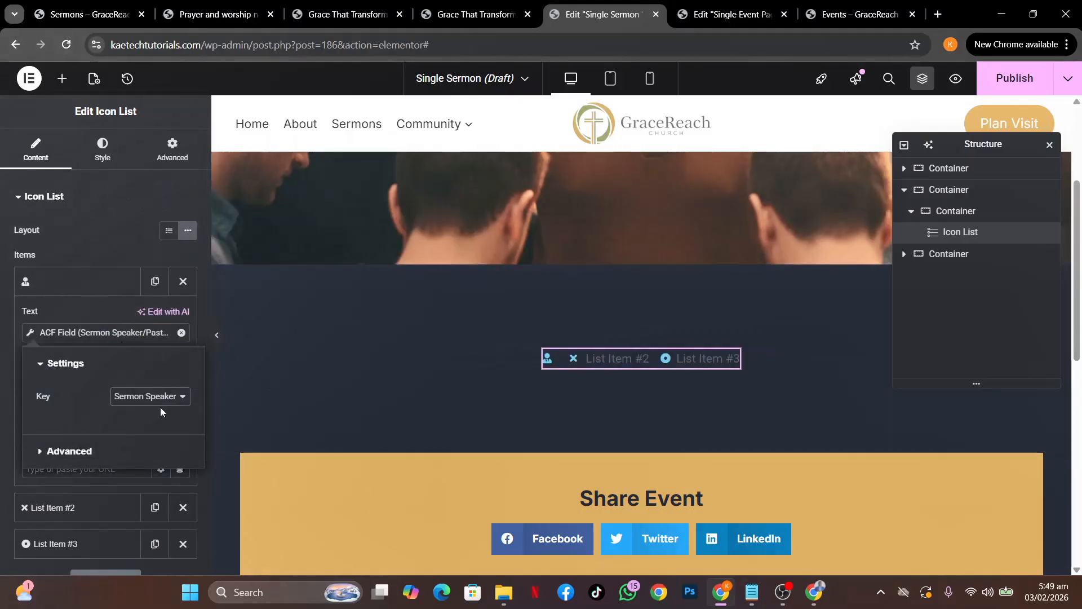
left_click(2, 406)
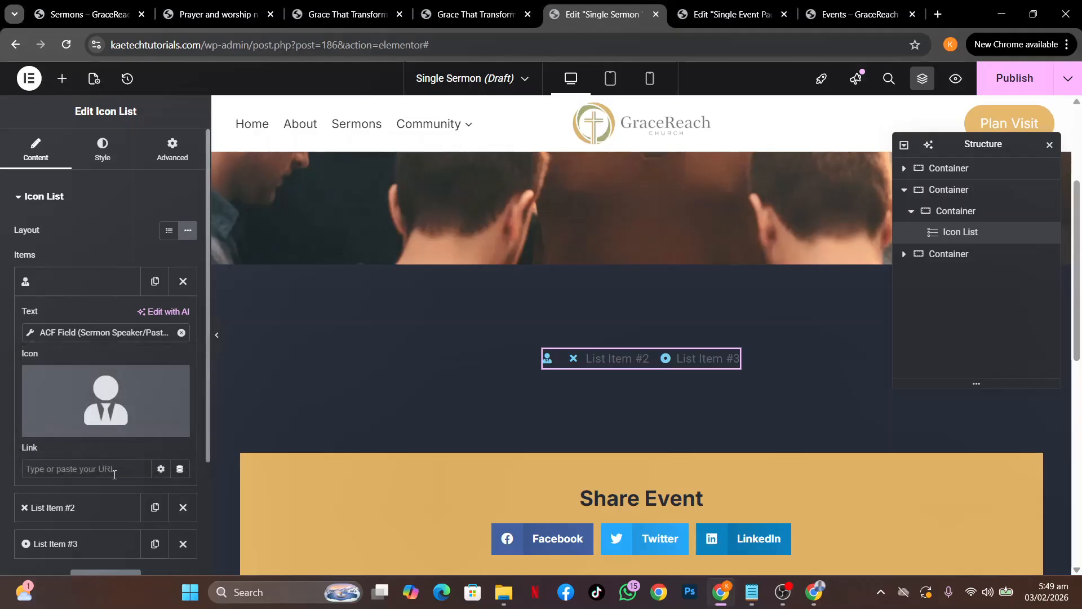
Style the icon list's icons with the global color Theme Accent - alt and a size of 25 px.
left_click(100, 148)
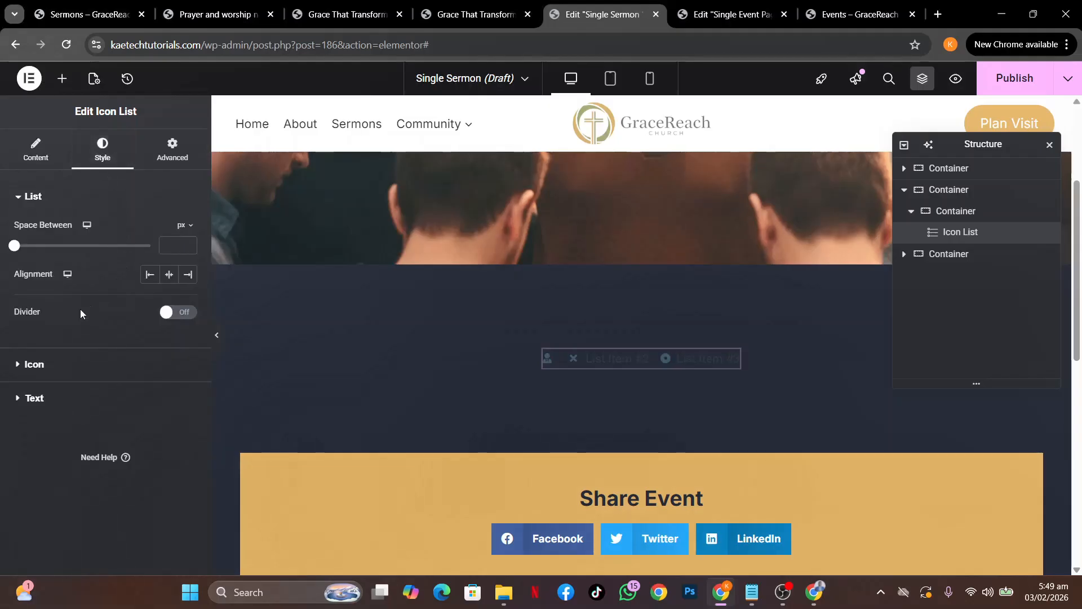
left_click(71, 368)
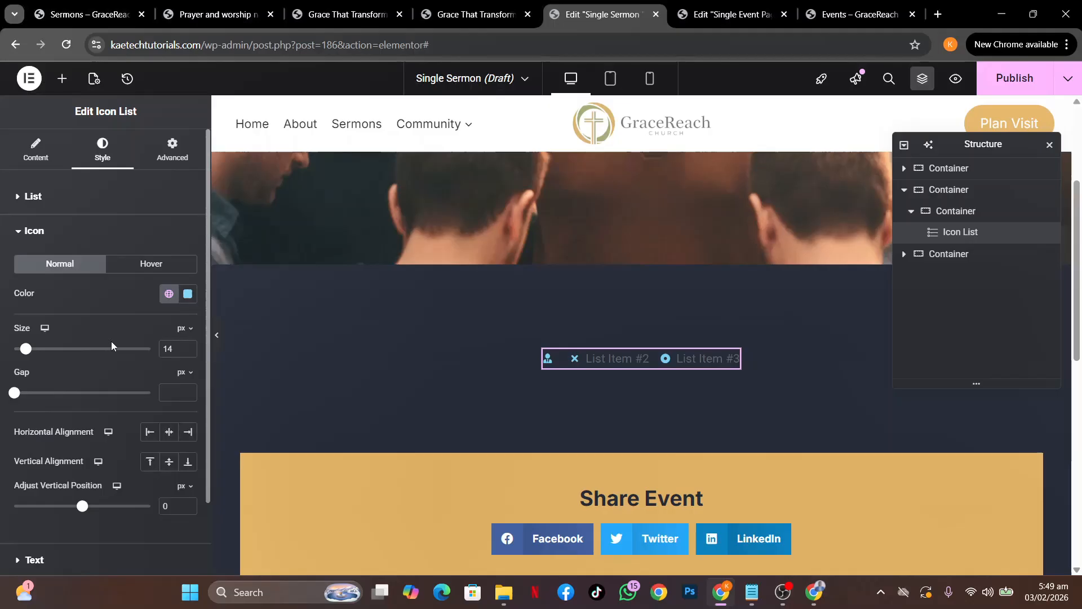
left_click(169, 293)
right_click(114, 495)
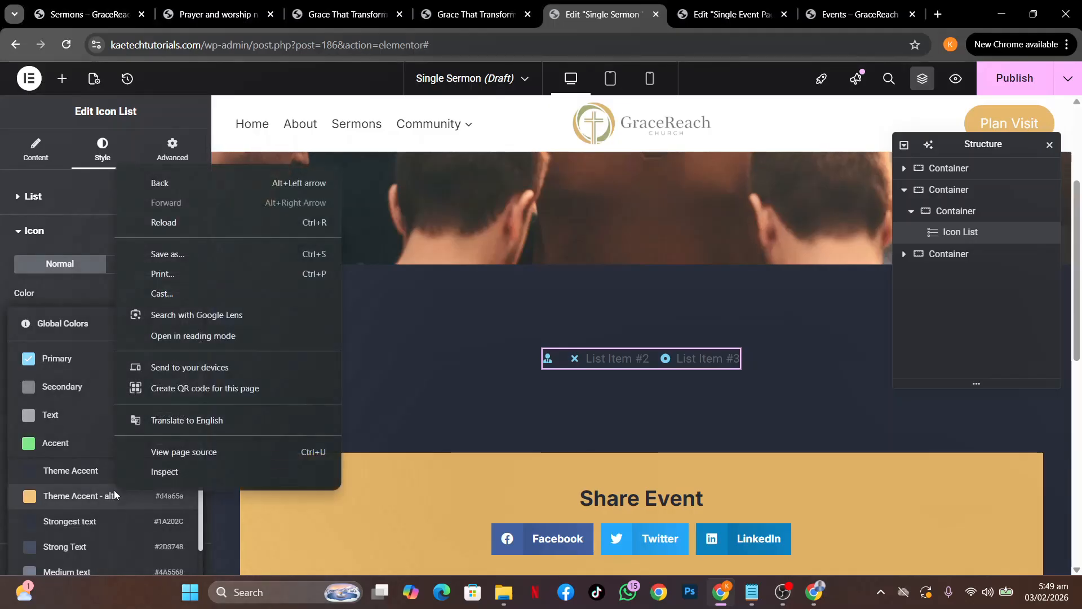
left_click(92, 496)
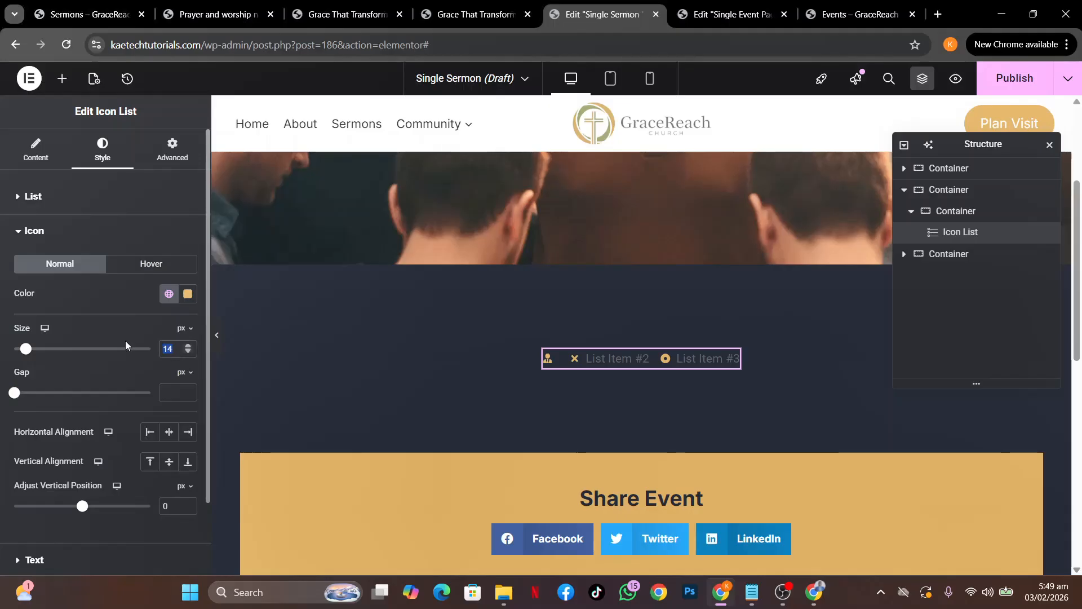
type("20")
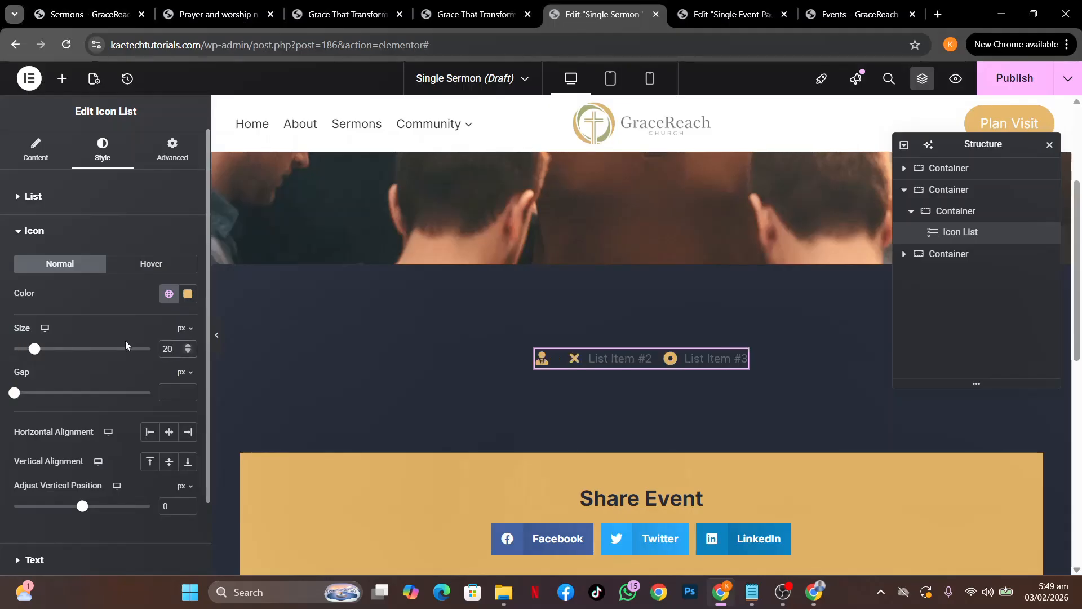
key("BackSpace")
type("5")
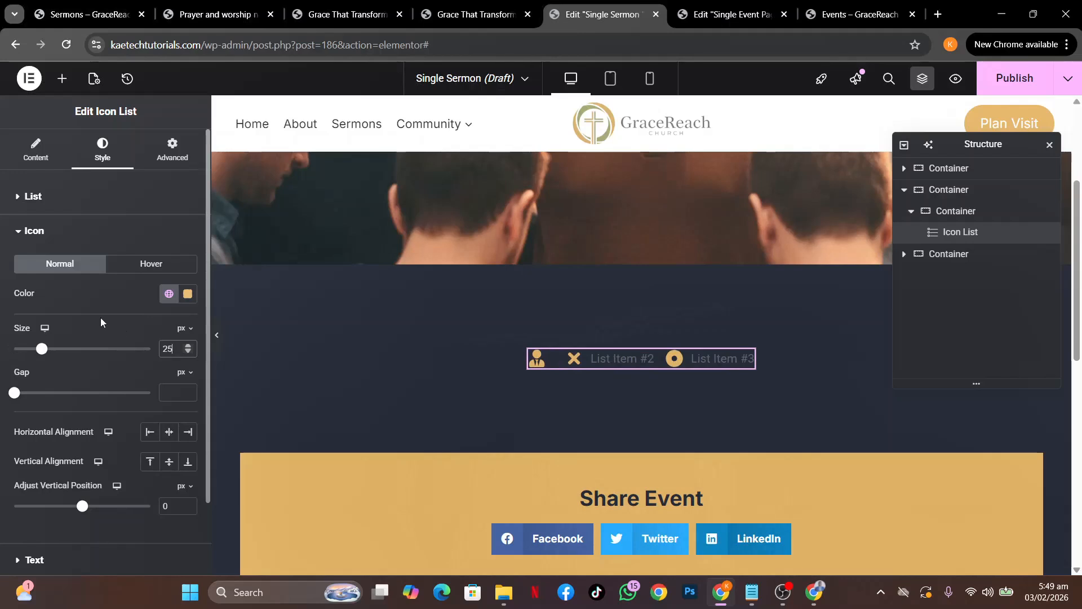
Set the icon list's text typography to the Inter font family at 16 px.
left_click(35, 560)
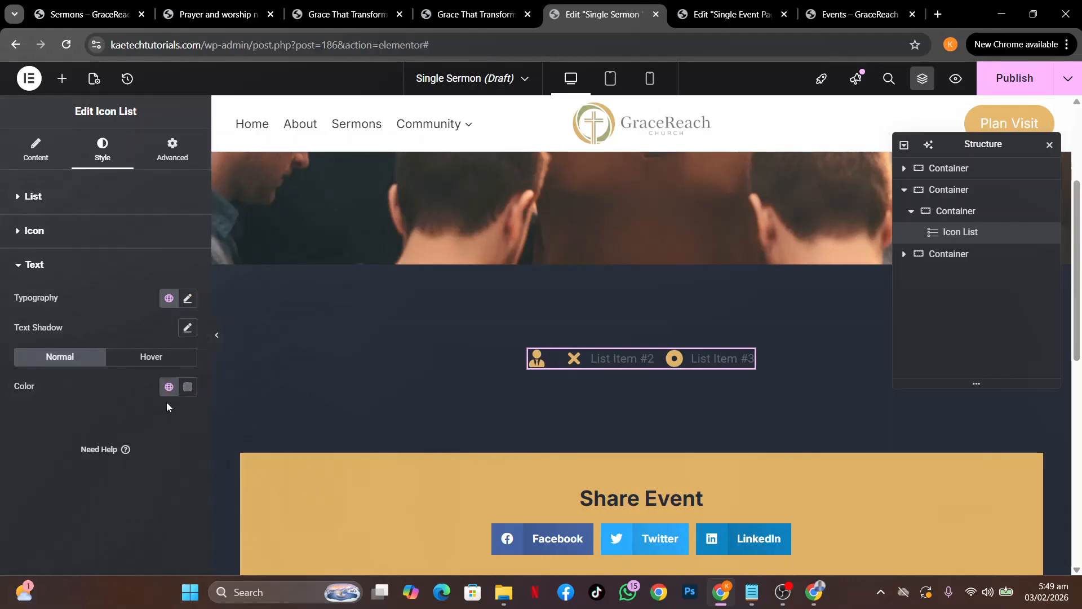
left_click(188, 299)
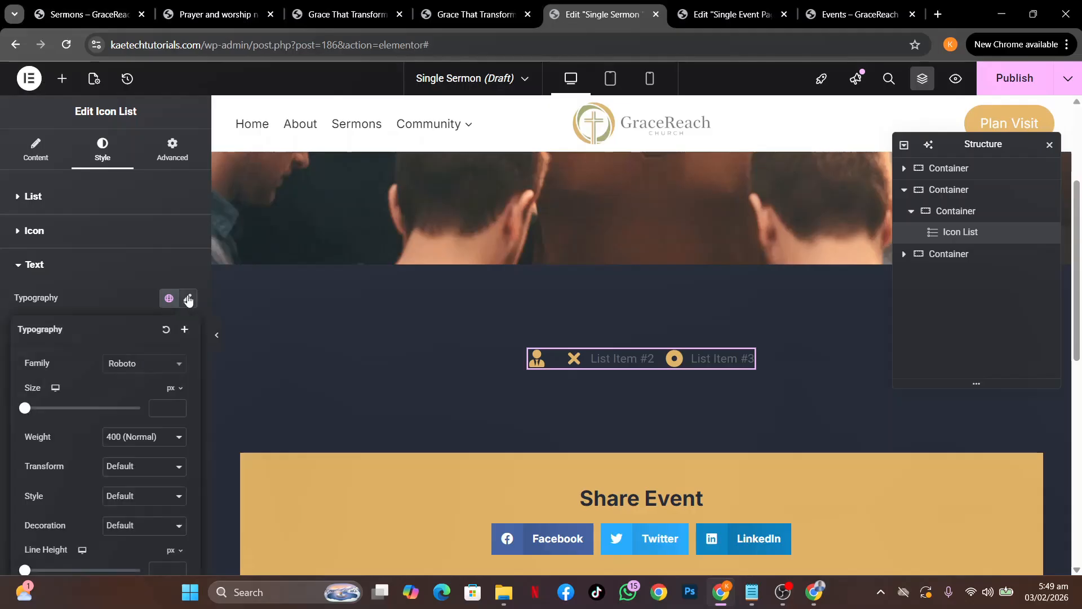
left_click(145, 363)
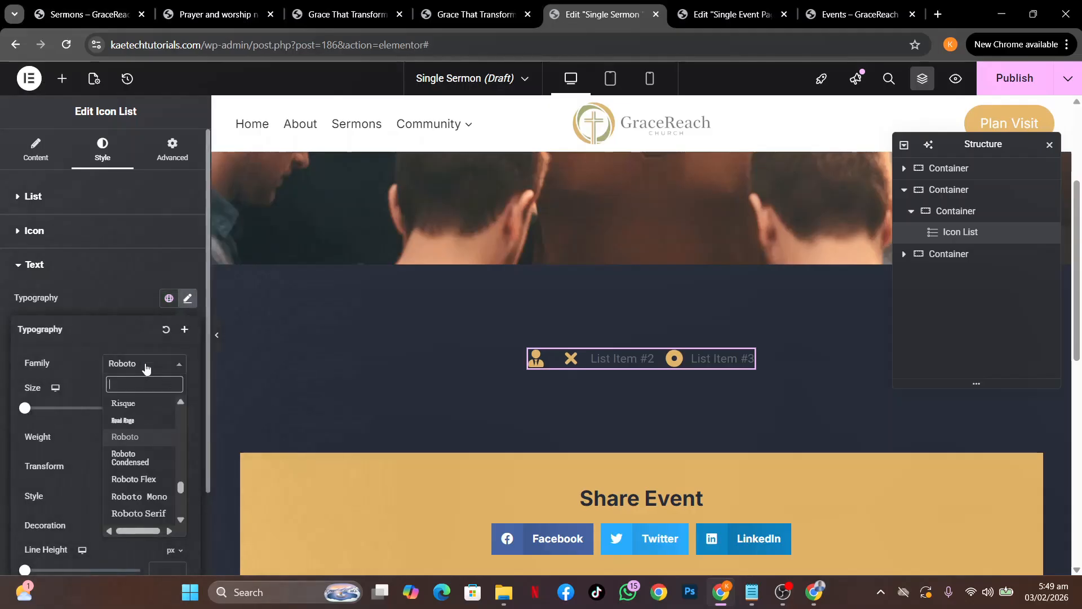
type("inter")
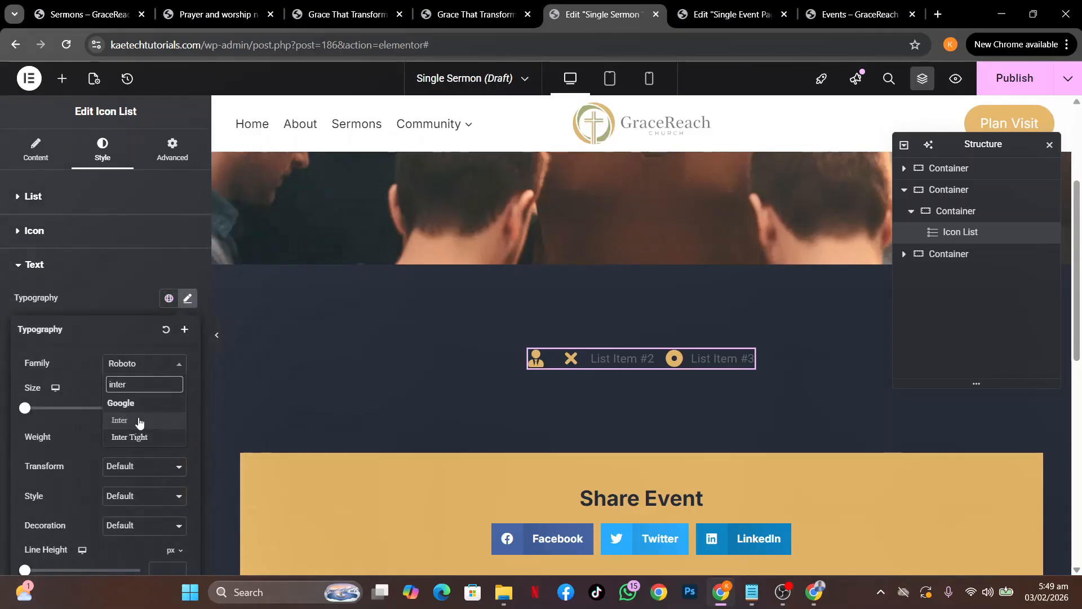
left_click(137, 420)
left_click(163, 402)
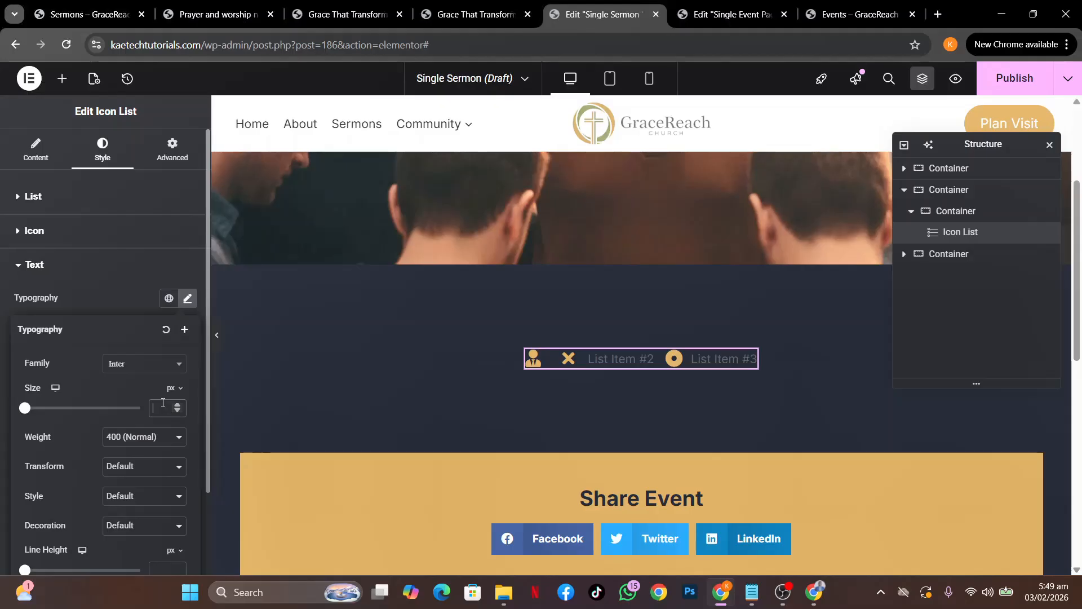
type("16")
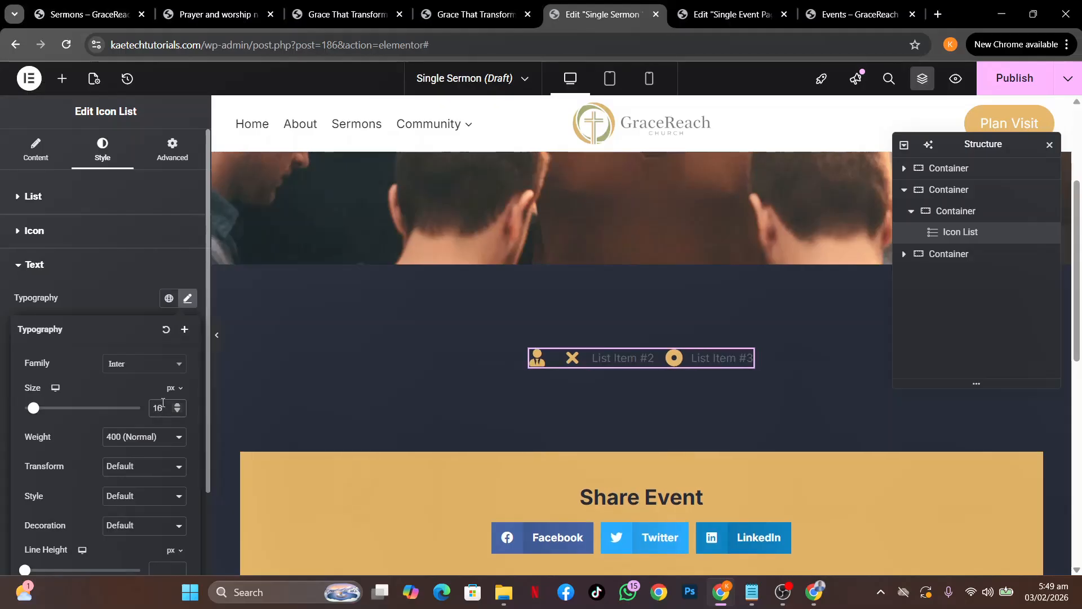
left_click(127, 304)
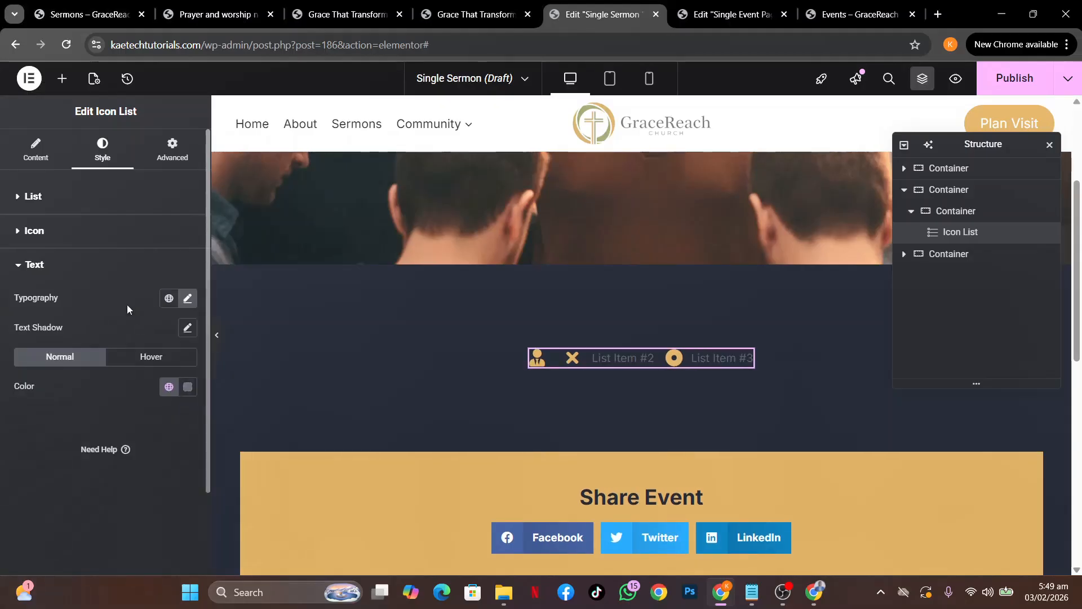
Change the icon list's normal text color to white.
left_click(187, 389)
left_click_drag(126, 271, 87, 172)
left_click(61, 467)
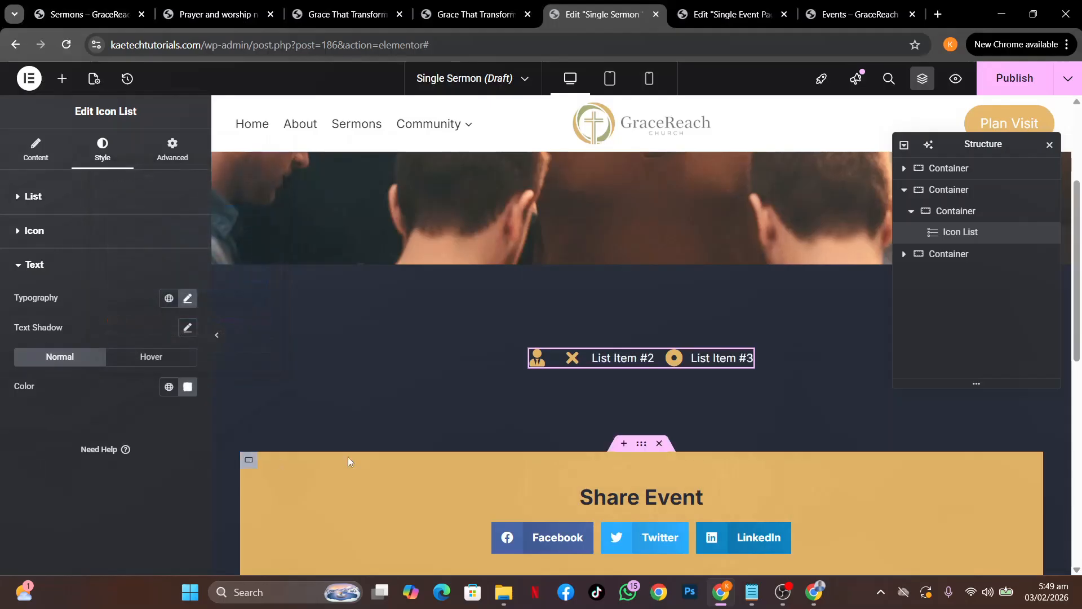
Open the second icon list item for editing and check the detail row on the reference sermon page.
left_click(41, 163)
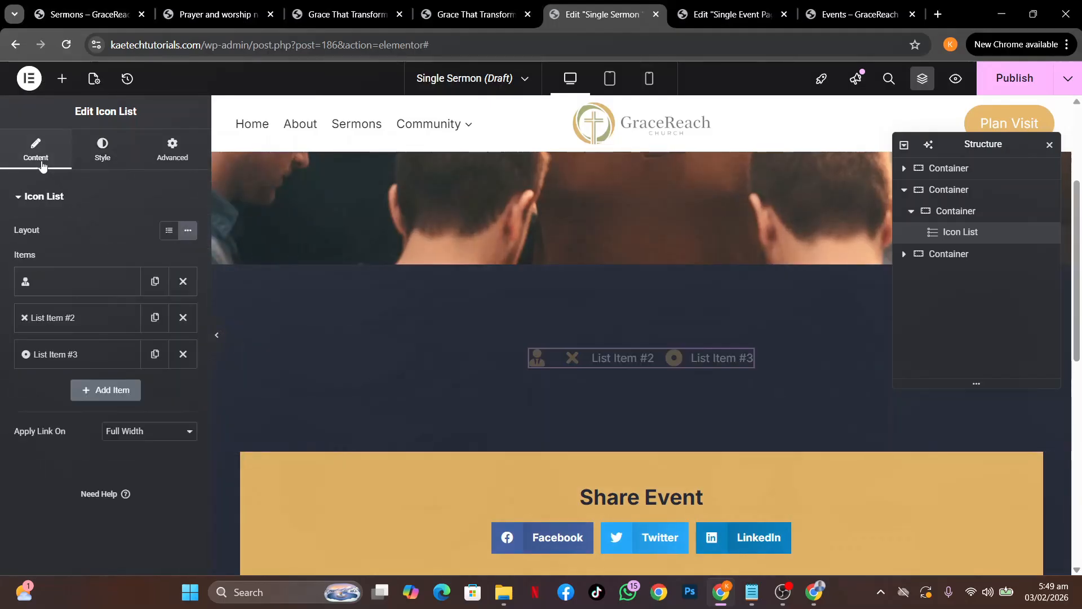
left_click(88, 319)
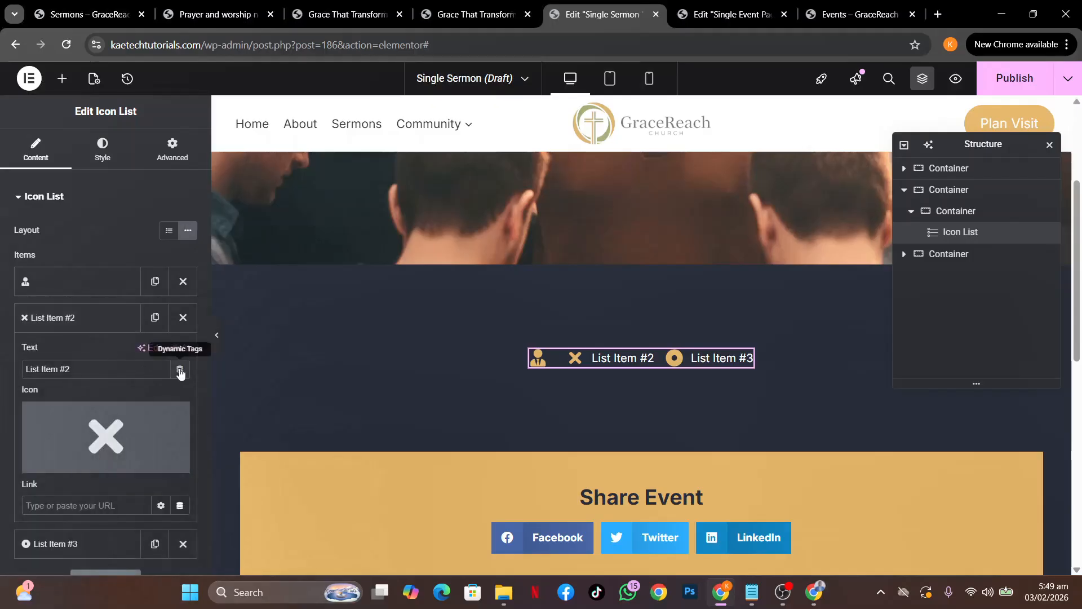
left_click(316, 16)
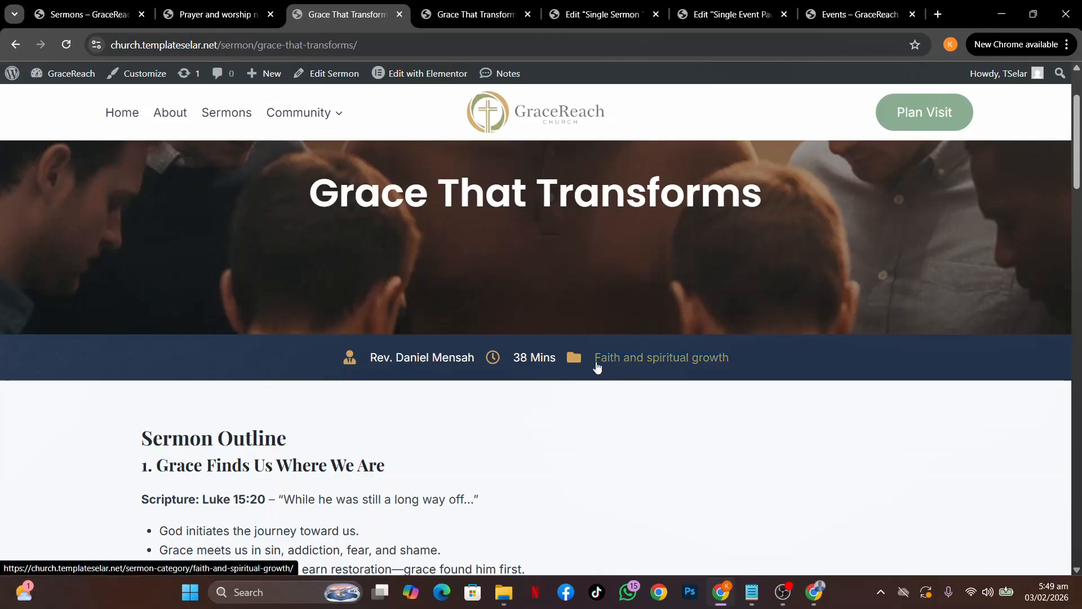
left_click(711, 18)
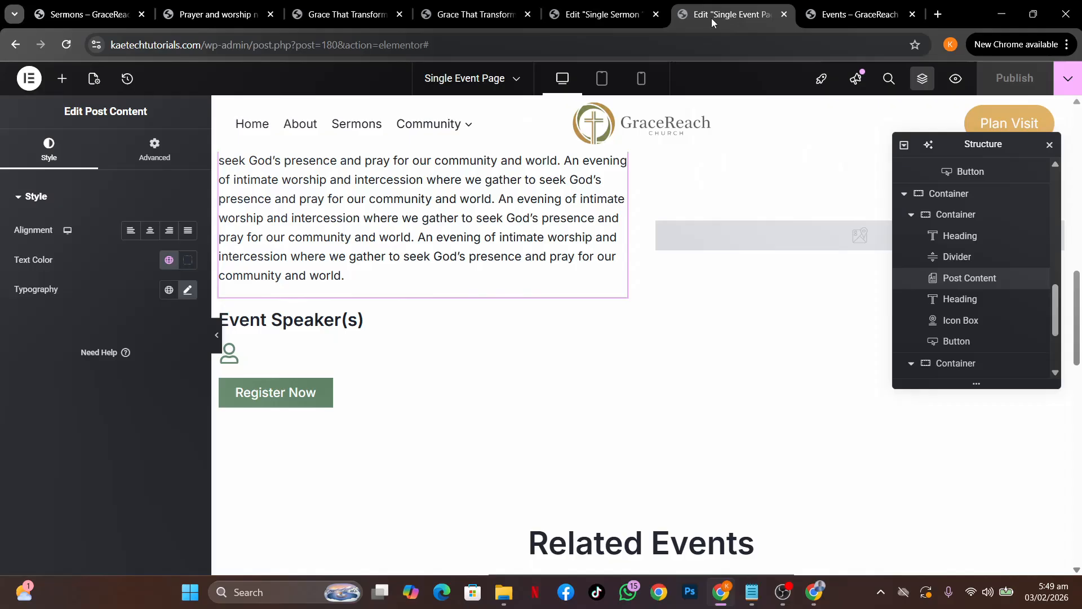
left_click(582, 18)
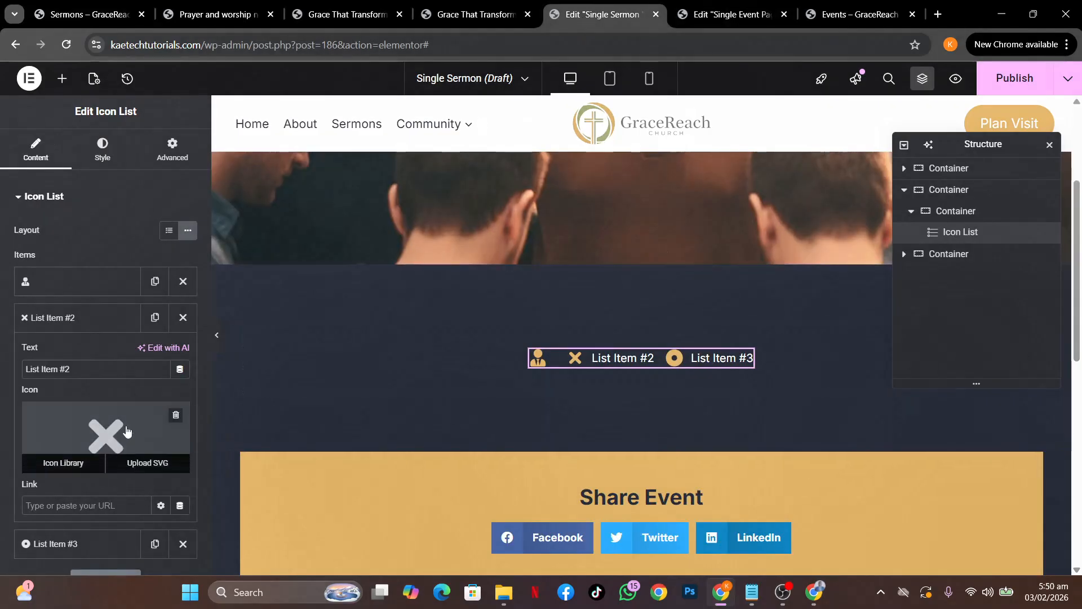
Link the second icon list item's text to a dynamic ACF Field with the key Sermon Duration.
left_click(180, 369)
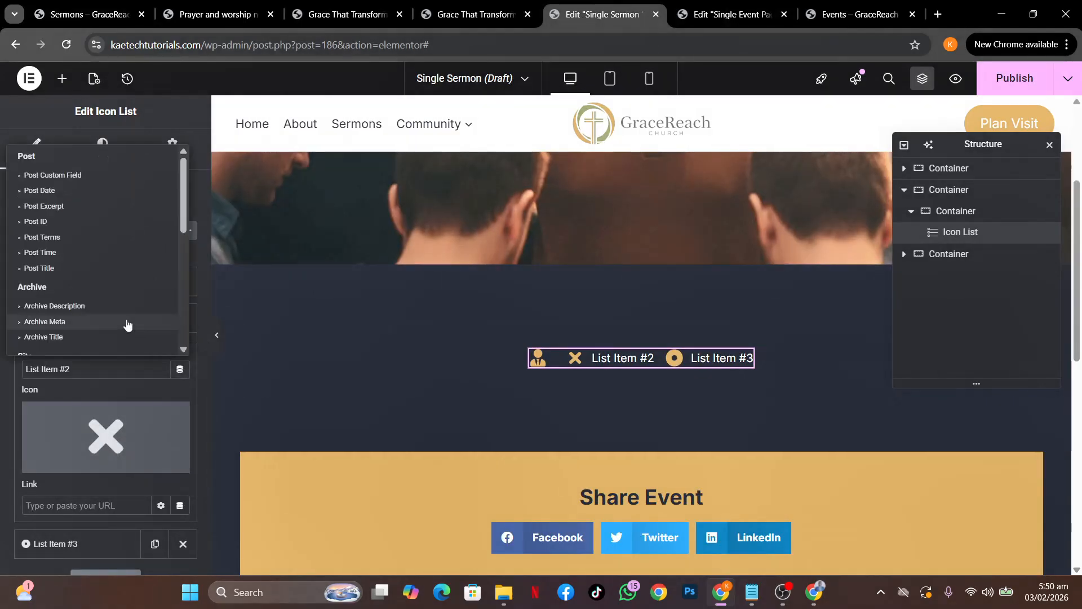
scroll(126, 323, "down", 10)
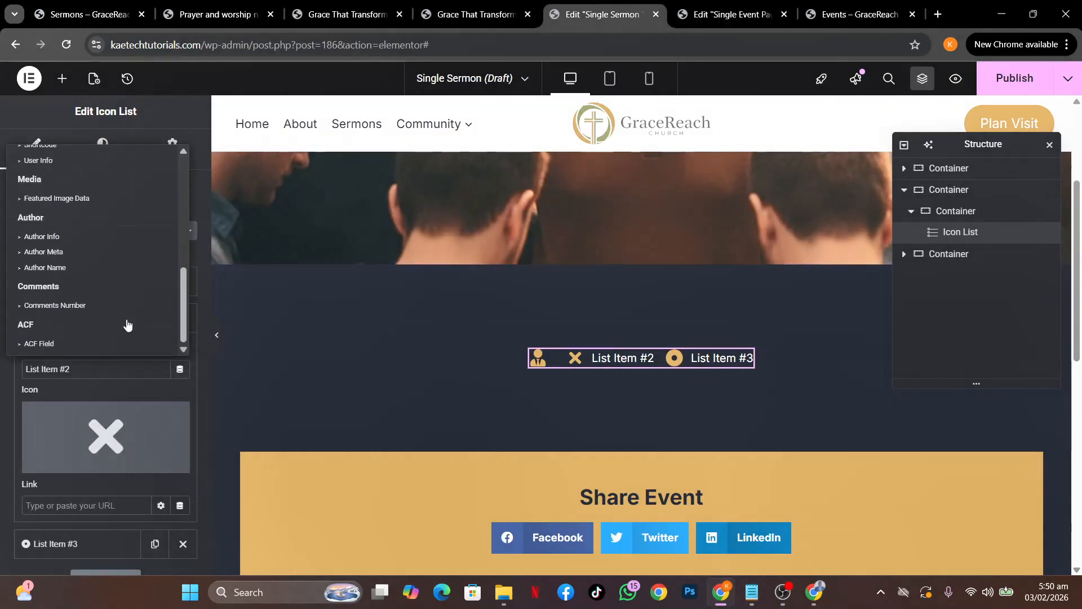
left_click(18, 345)
left_click_drag(43, 342, 50, 375)
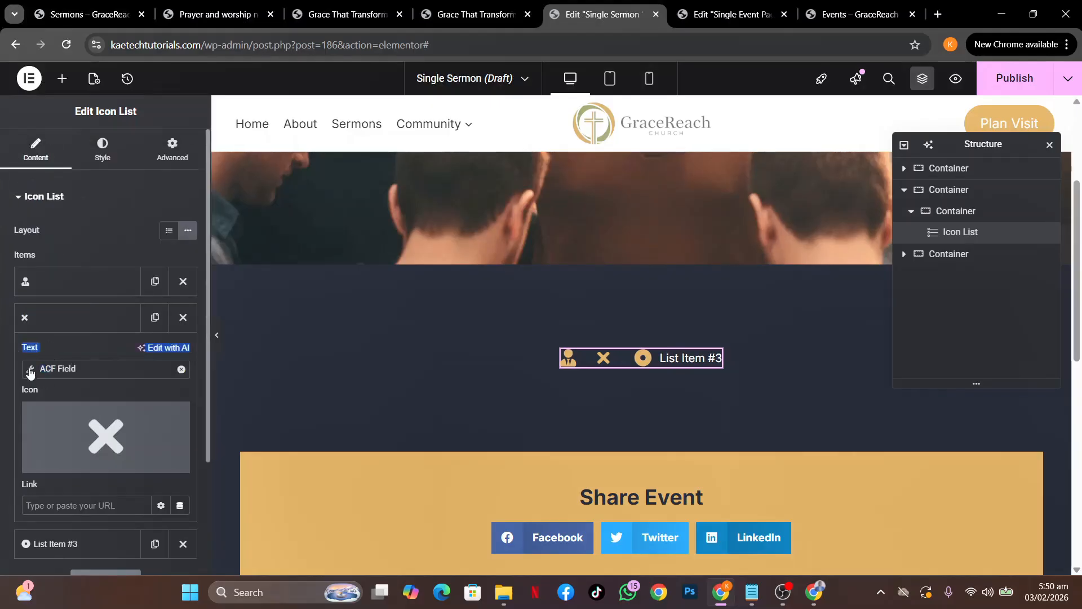
left_click(35, 370)
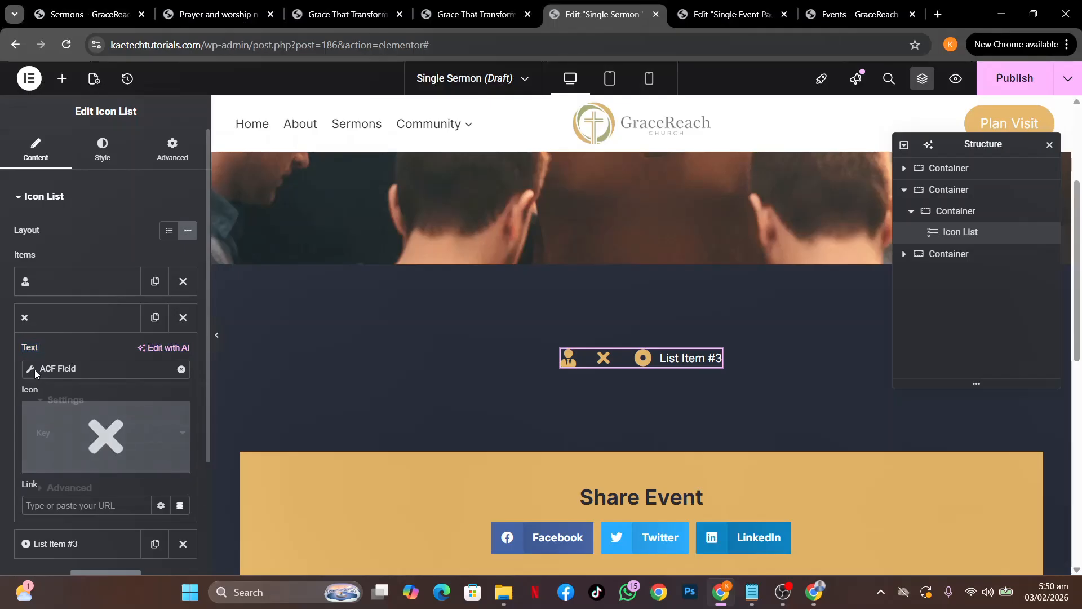
left_click(128, 434)
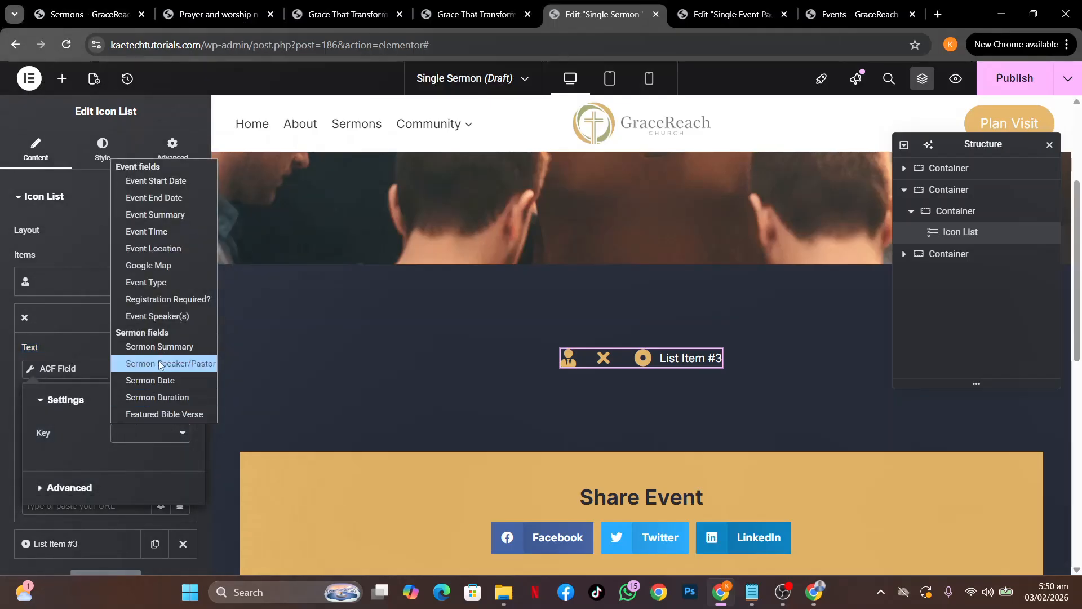
left_click(148, 399)
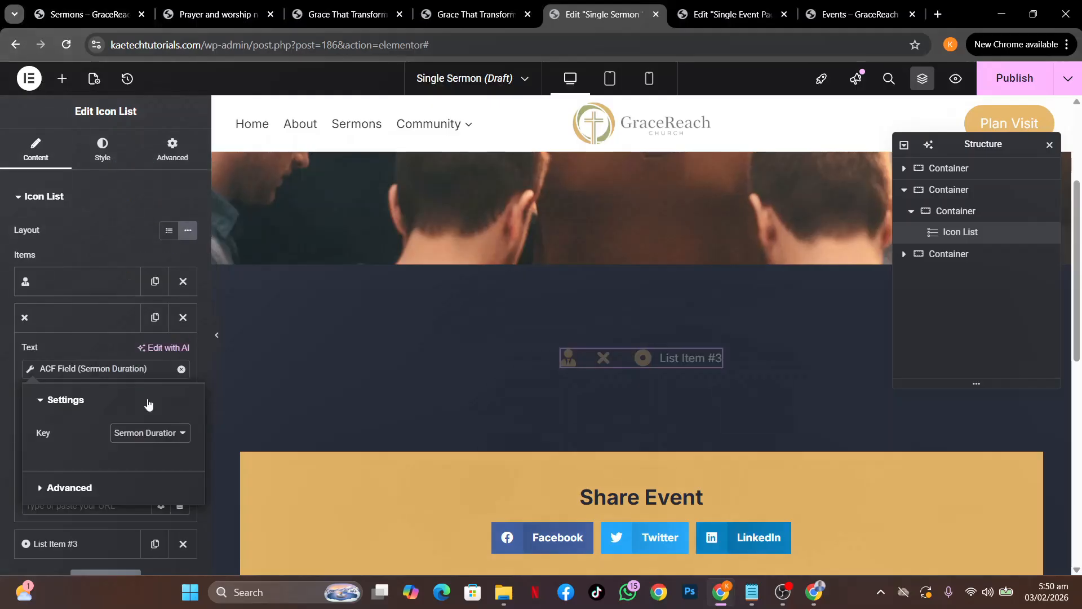
left_click(5, 412)
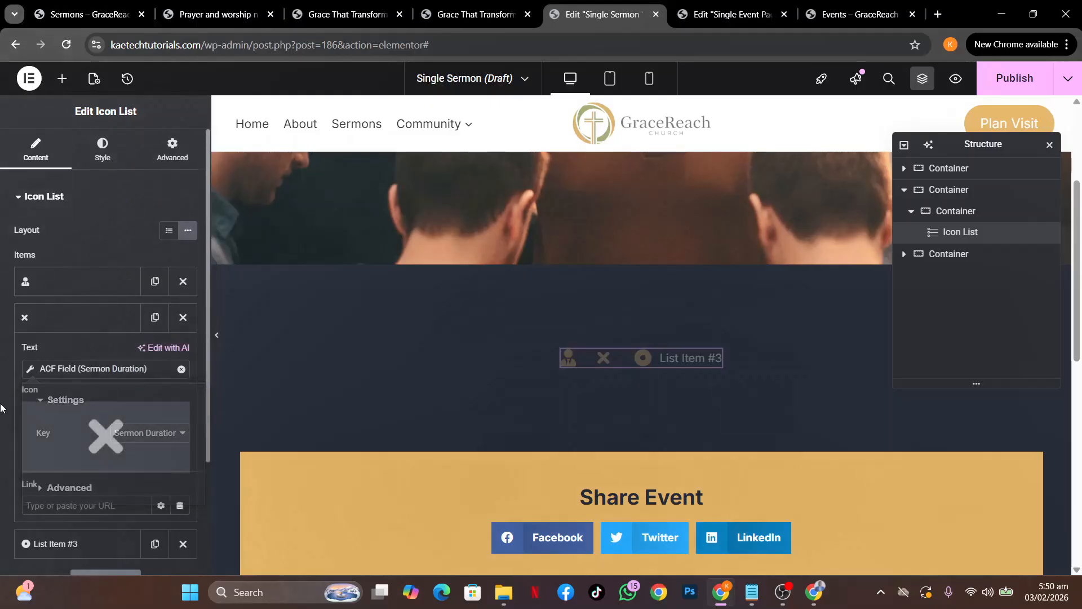
Change the second list item's icon to the outlined Clock from the icon library.
left_click(104, 435)
left_click(492, 133)
type("cloc")
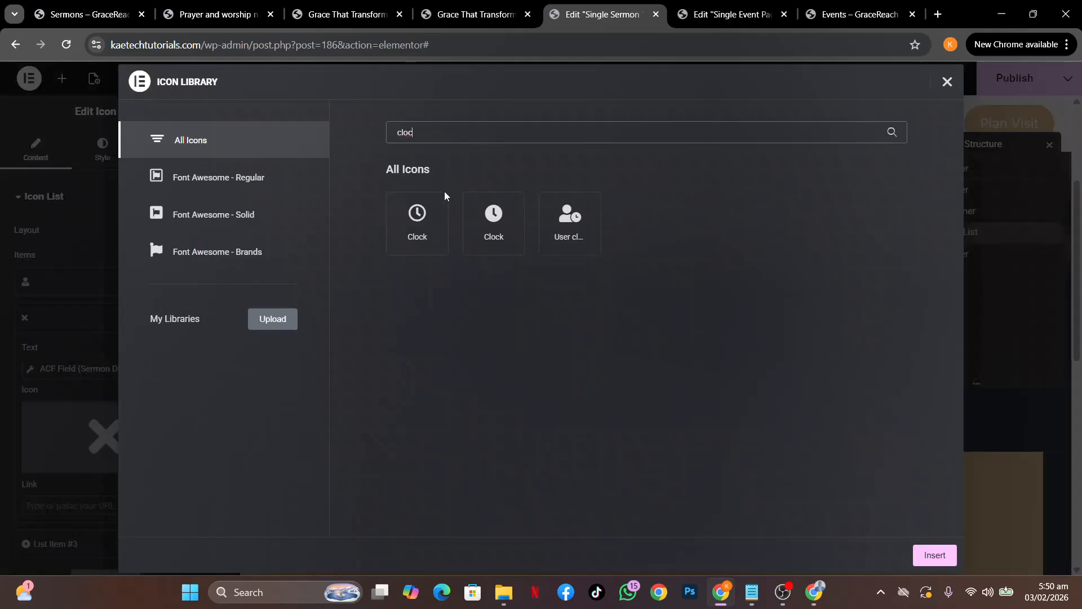
left_click(418, 225)
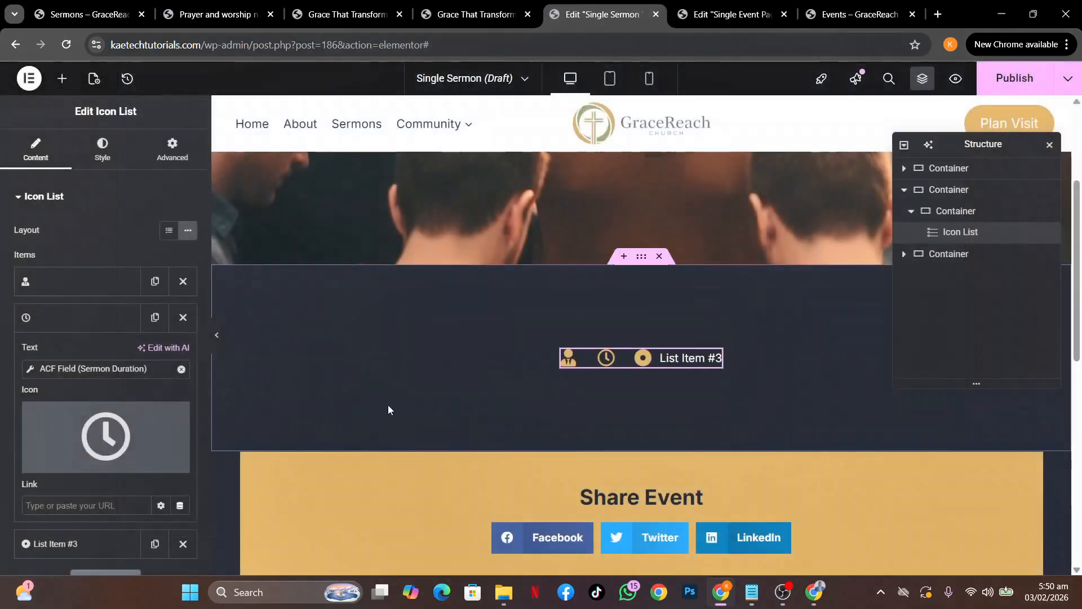
Change the third icon list item's icon to the solid Folder from the icon library.
left_click(59, 325)
left_click(73, 359)
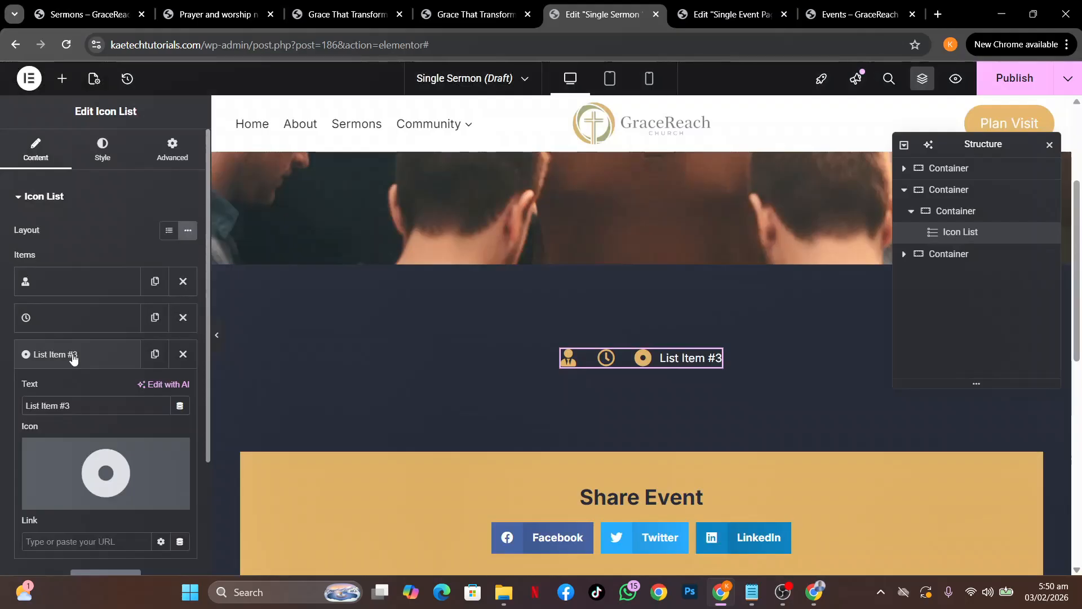
left_click(72, 466)
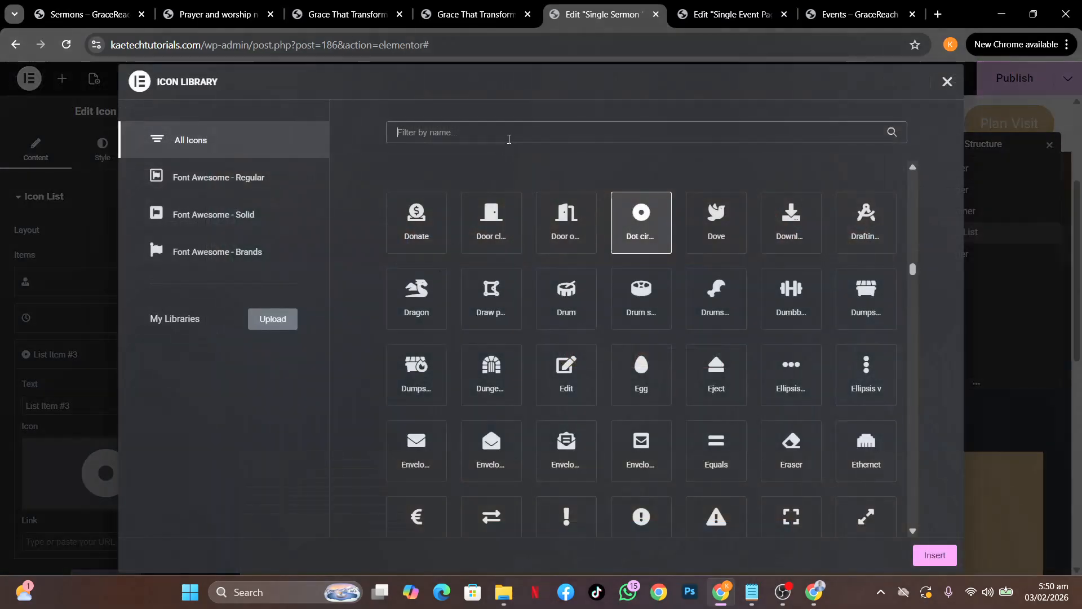
type("fol")
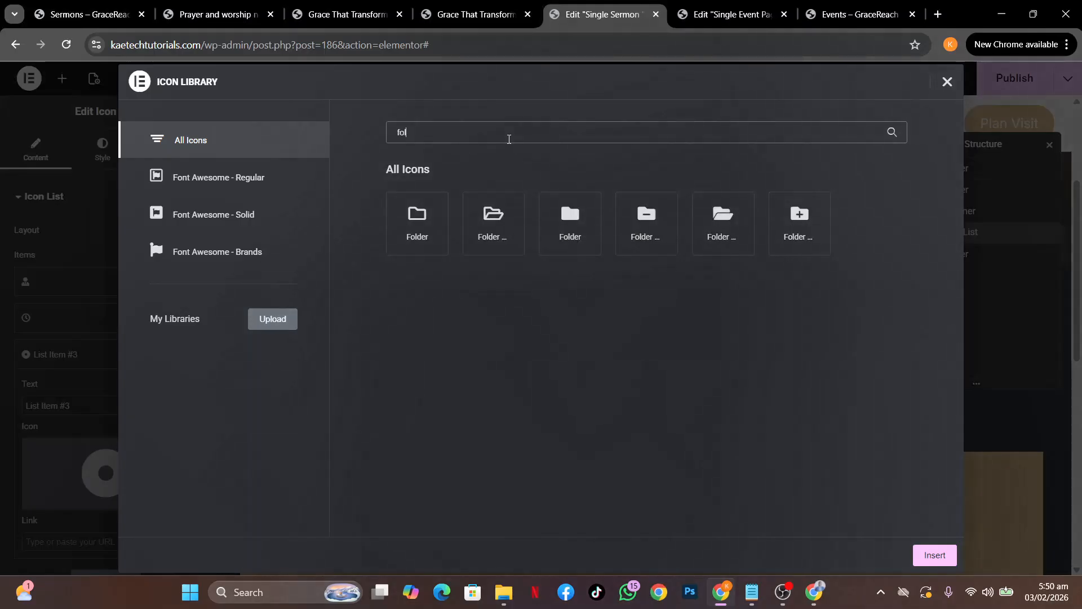
left_click(569, 222)
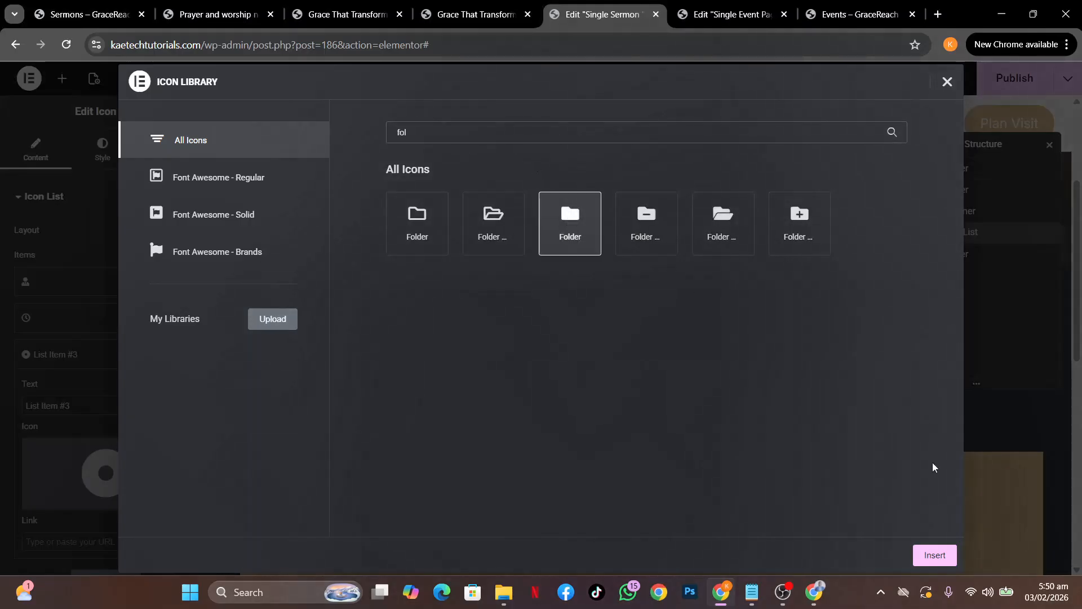
left_click(930, 553)
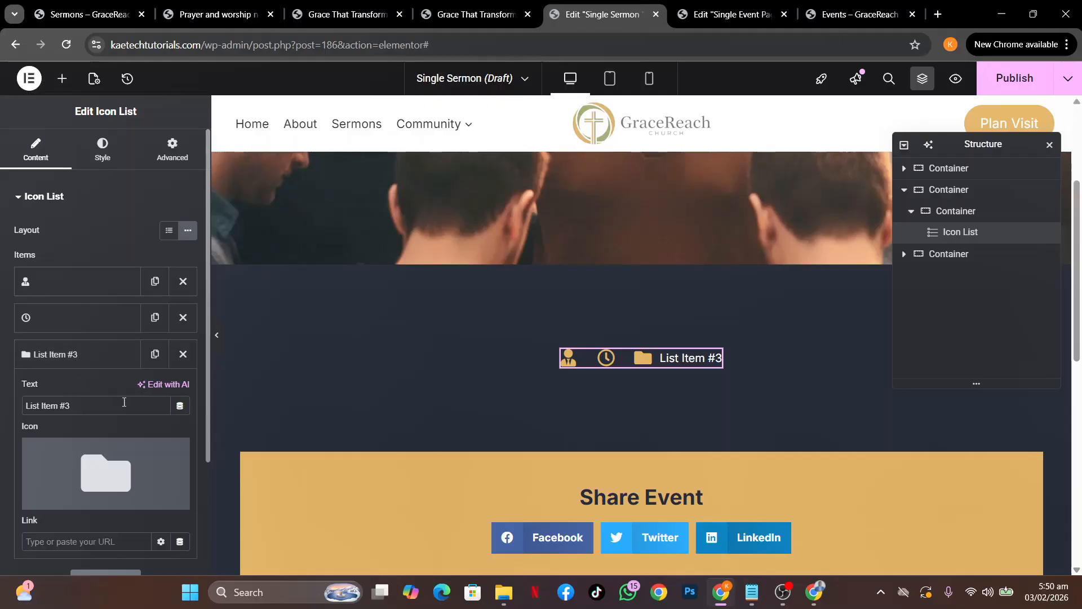
Link the third icon list item's text to dynamic Post Terms with the taxonomy set to Categories.
left_click(181, 407)
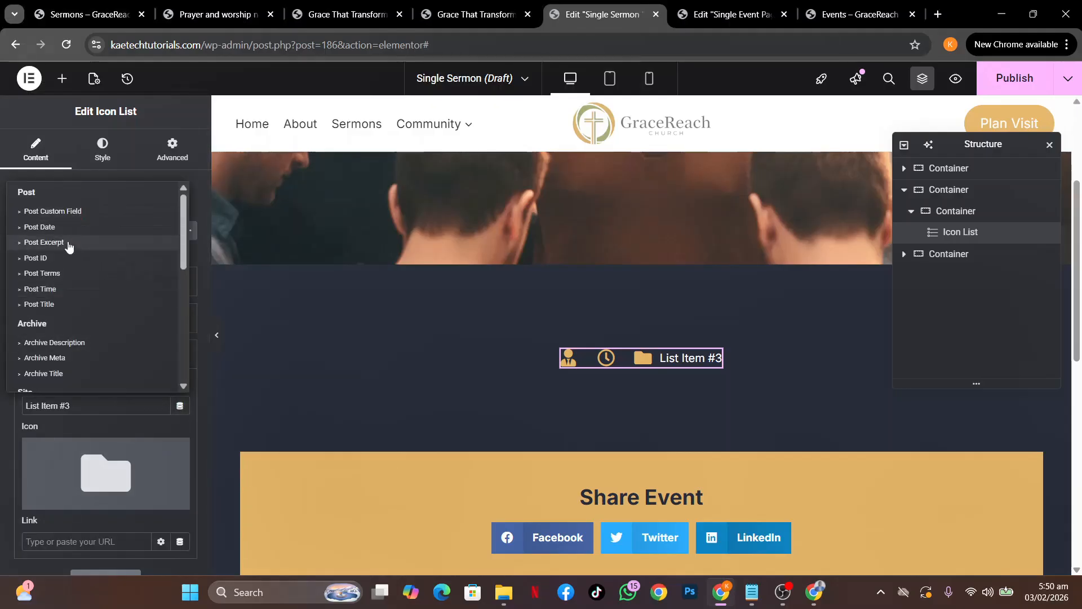
left_click(42, 274)
left_click(31, 411)
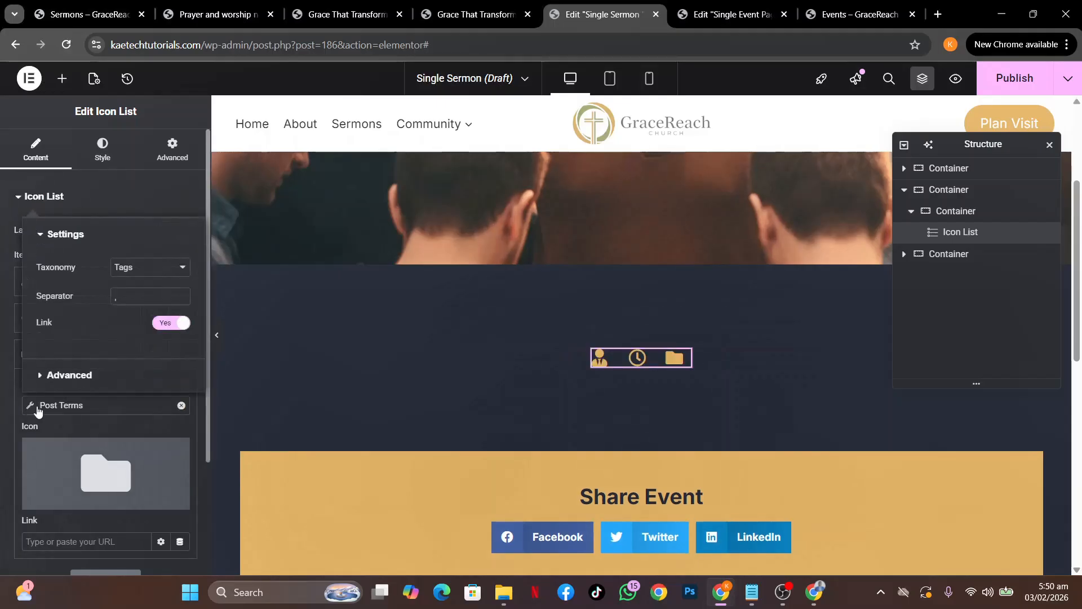
left_click(140, 268)
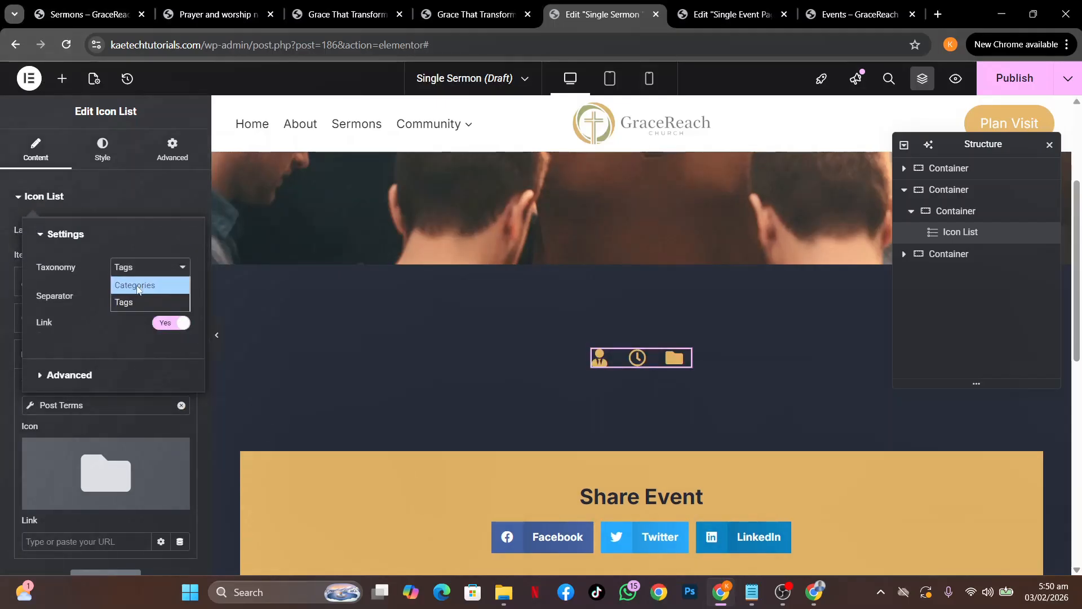
left_click(138, 284)
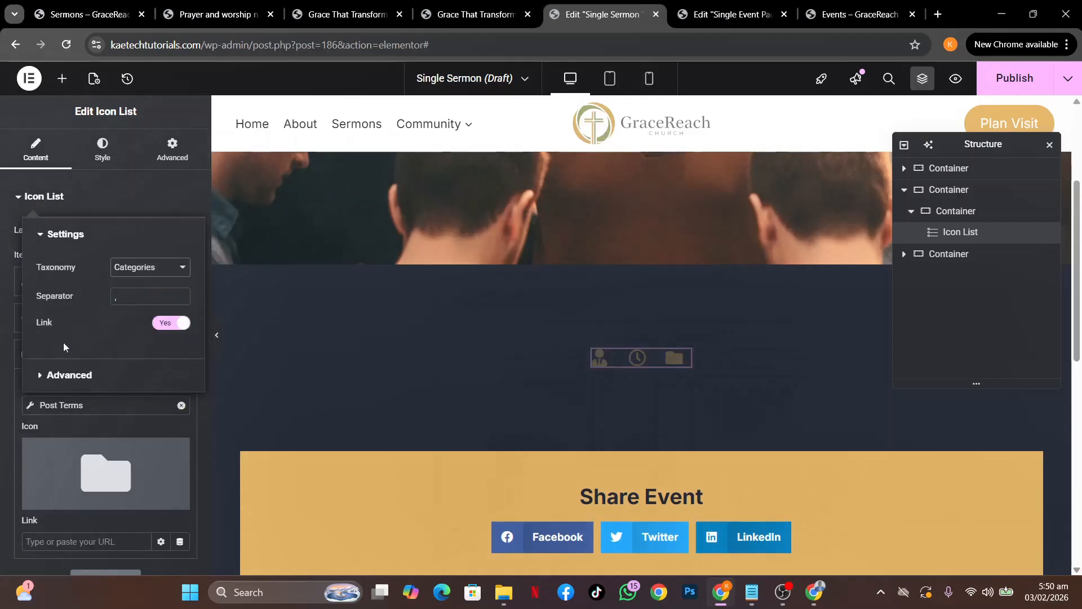
left_click(1, 429)
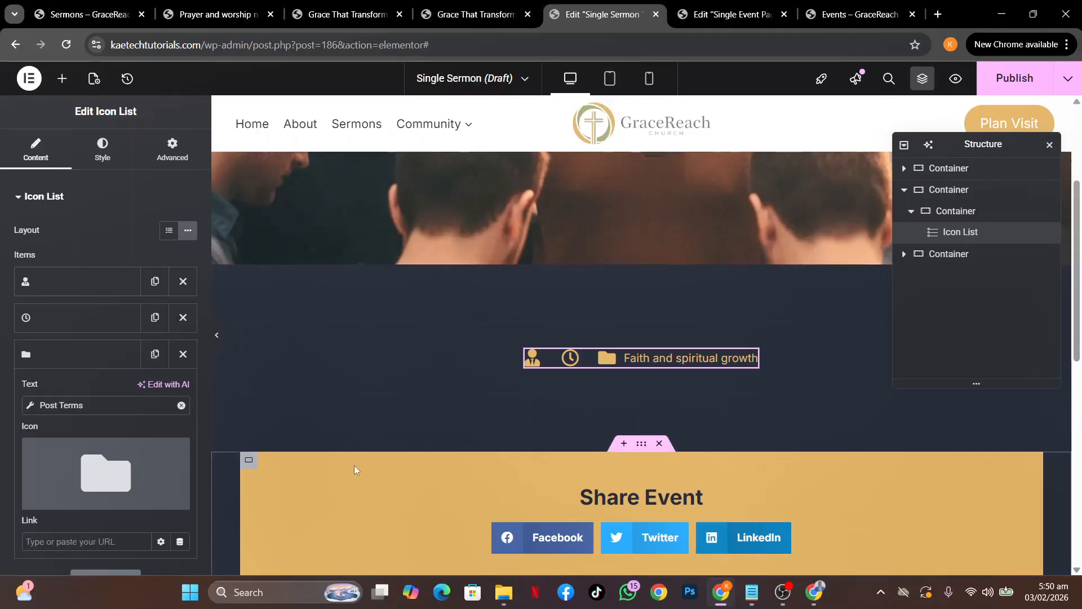
Set the gold Share Event container's padding to 20 px top and bottom and 10 px left and right.
scroll(773, 400, "down", 1)
scroll(776, 401, "down", 1)
scroll(776, 401, "up", 1)
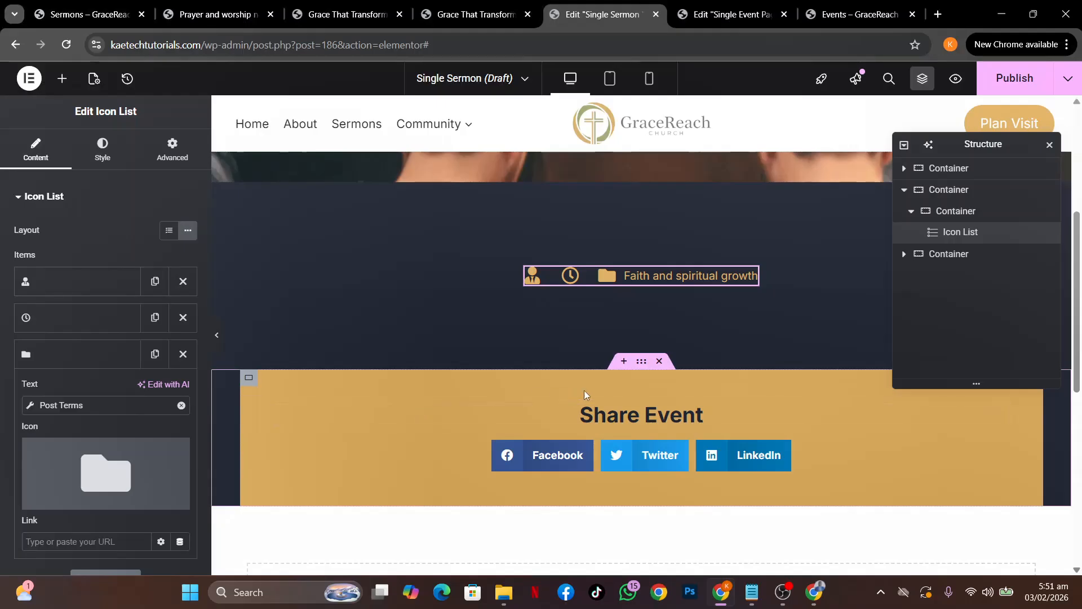
left_click(249, 377)
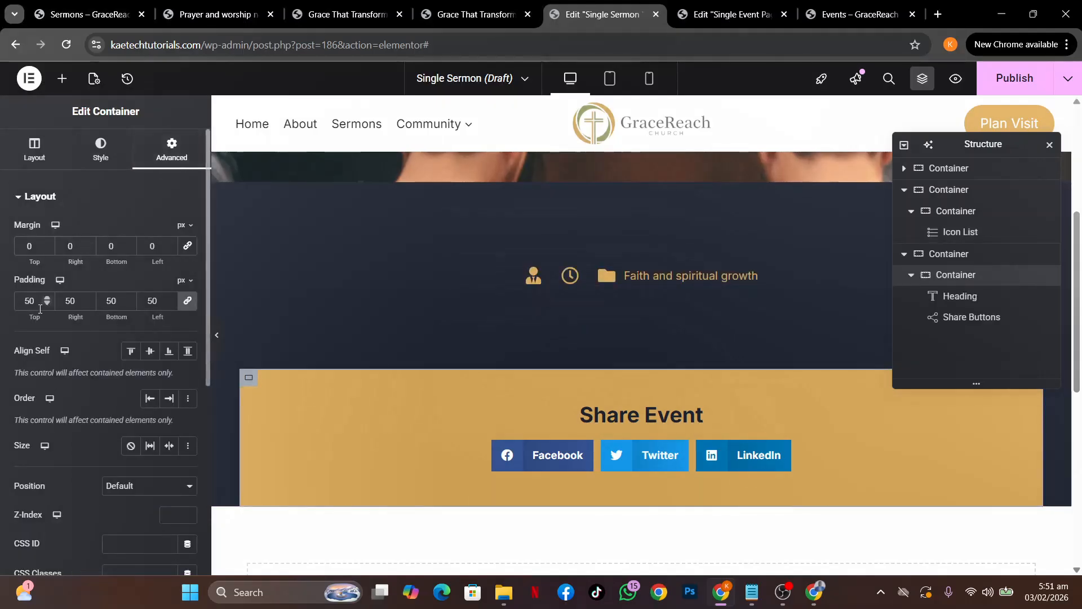
type("10")
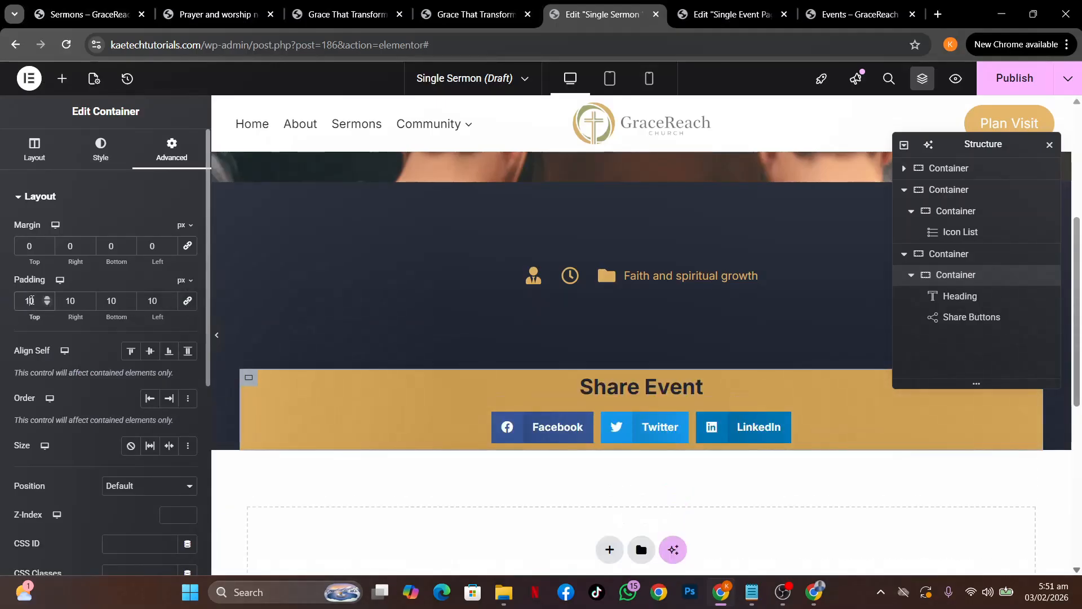
type("2")
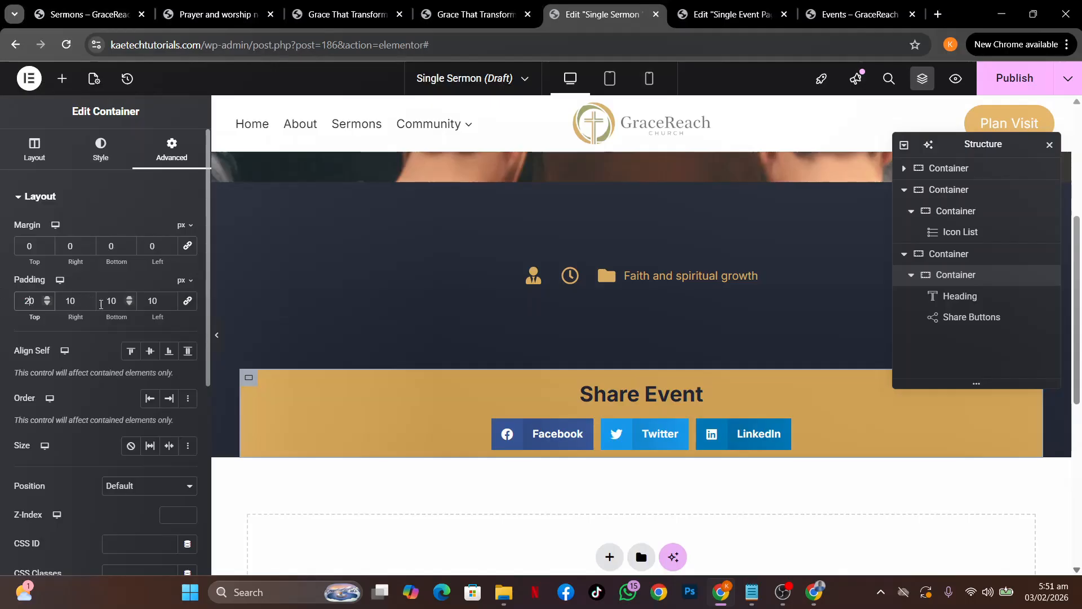
type("2")
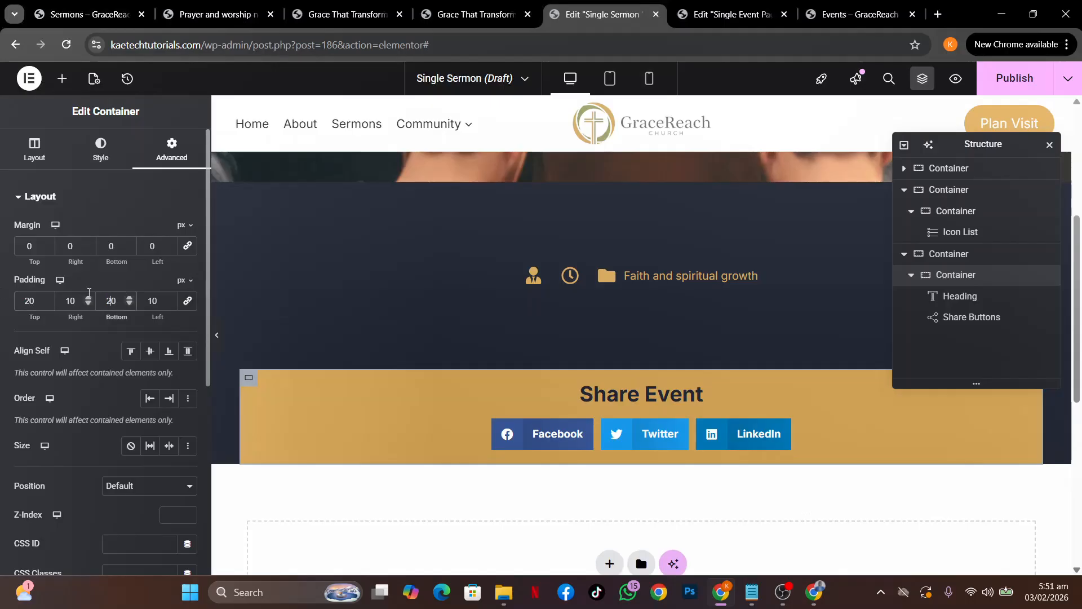
Examine the sermon outline section below the detail row on the reference sermon page.
left_click(344, 14)
scroll(600, 325, "down", 5)
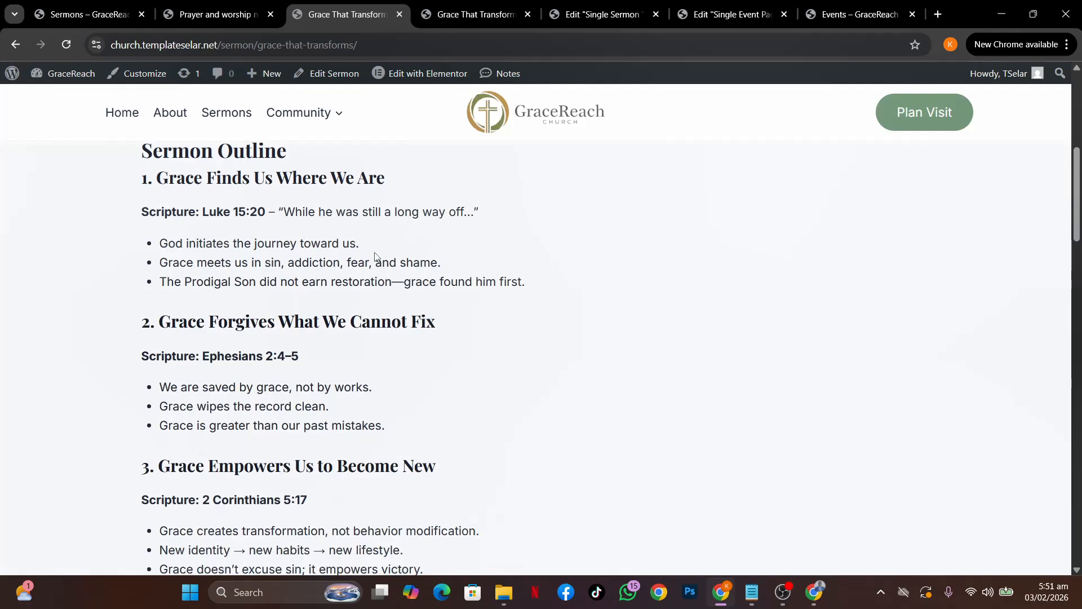
scroll(510, 410, "down", 3)
scroll(511, 410, "up", 5)
scroll(512, 410, "down", 14)
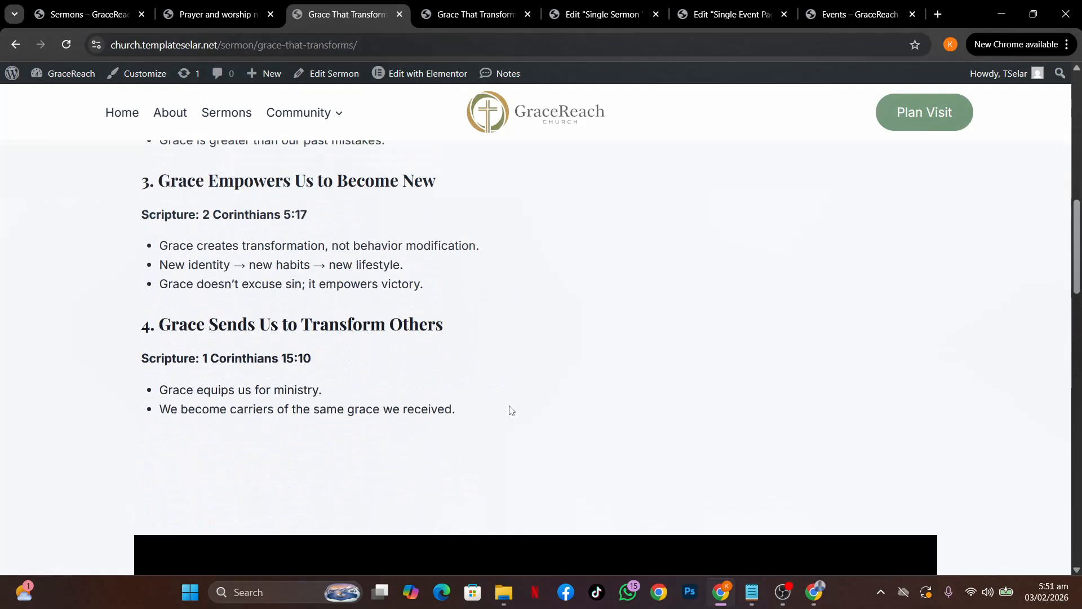
scroll(512, 410, "up", 7)
scroll(510, 410, "up", 8)
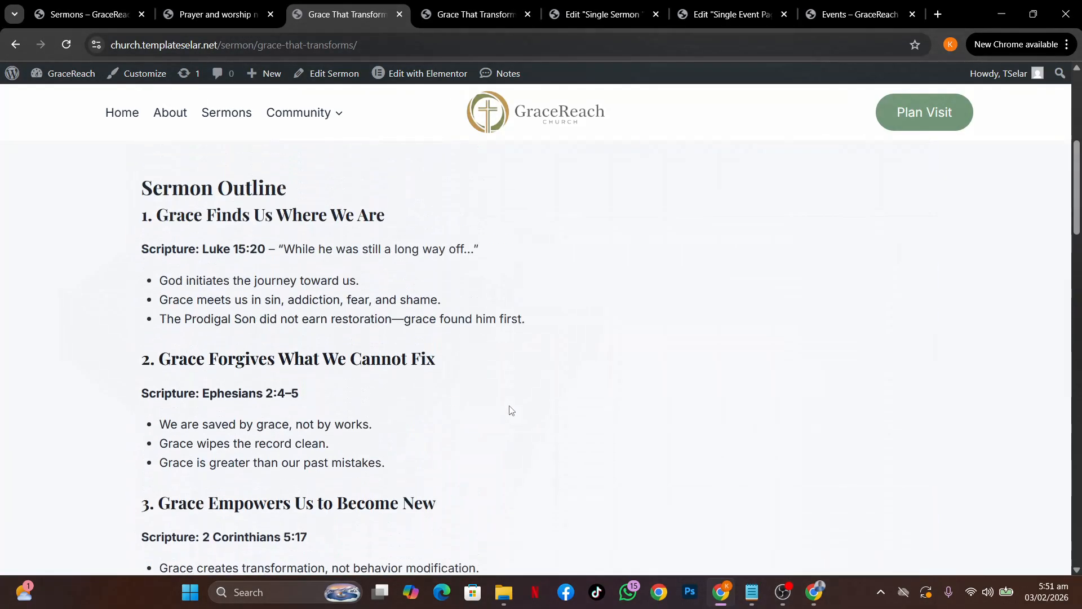
scroll(509, 409, "down", 13)
scroll(509, 405, "up", 6)
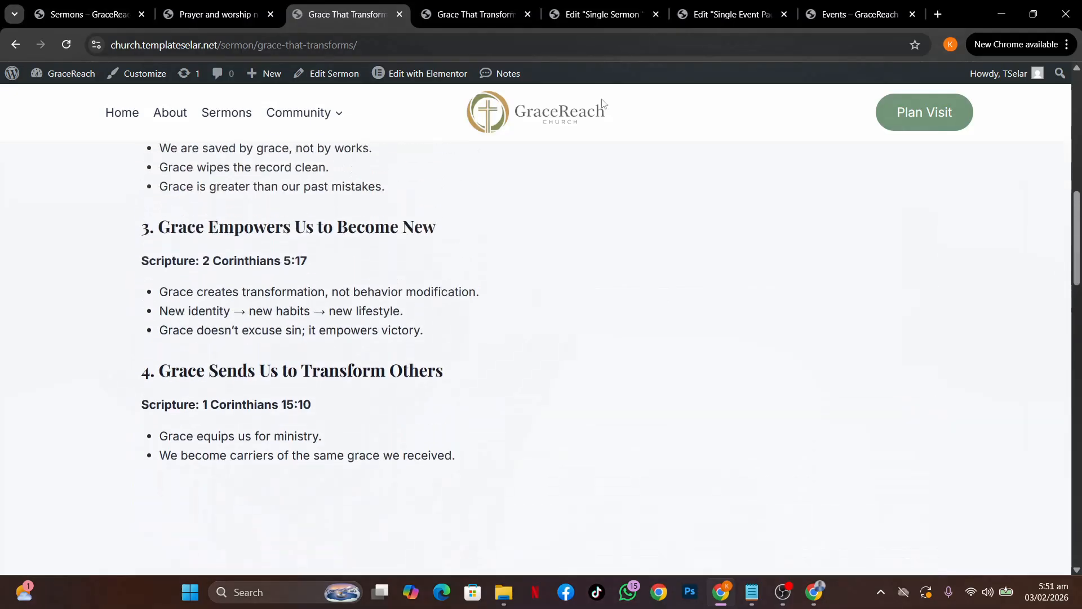
Return to the Single Sermon template and insert a single-column Flexbox container directly above the Share Event section.
left_click(559, 20)
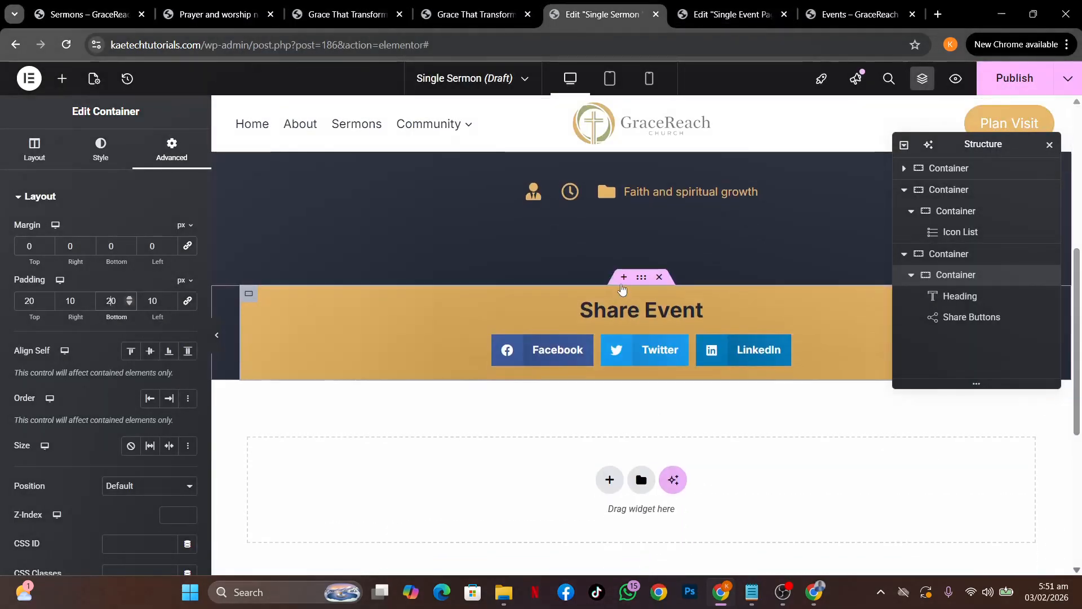
left_click(623, 279)
left_click(610, 350)
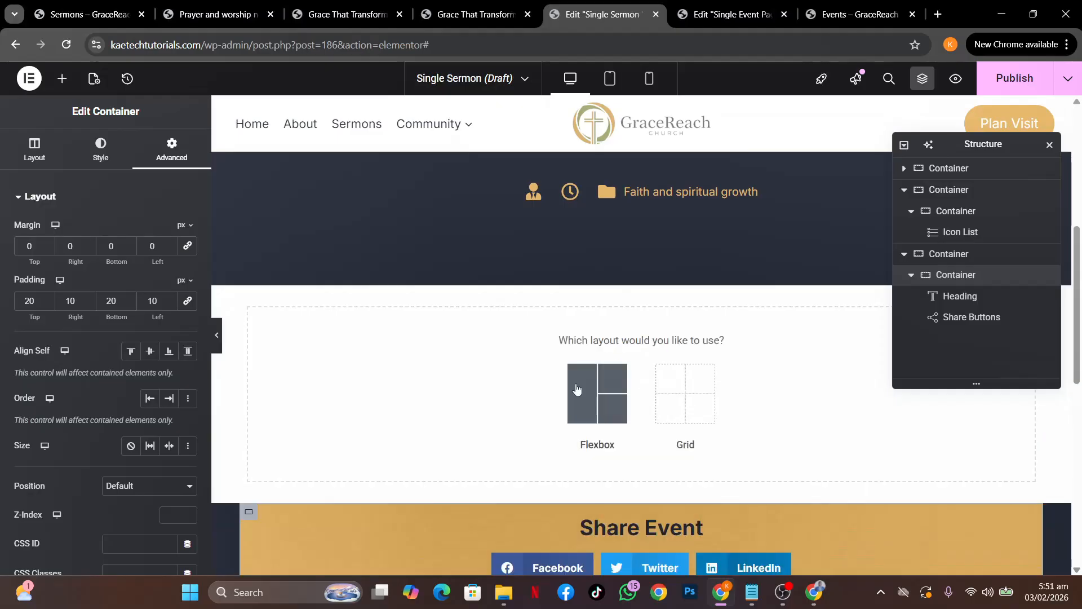
left_click(597, 394)
left_click(448, 382)
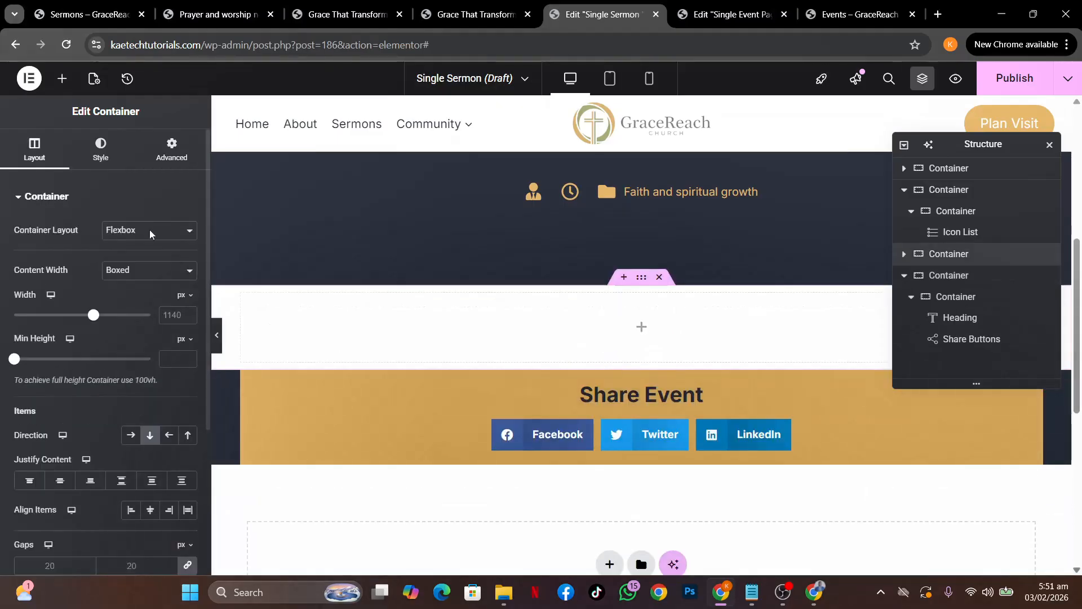
Set the new container's padding to 80 px top and bottom and 0 on the sides.
left_click(171, 151)
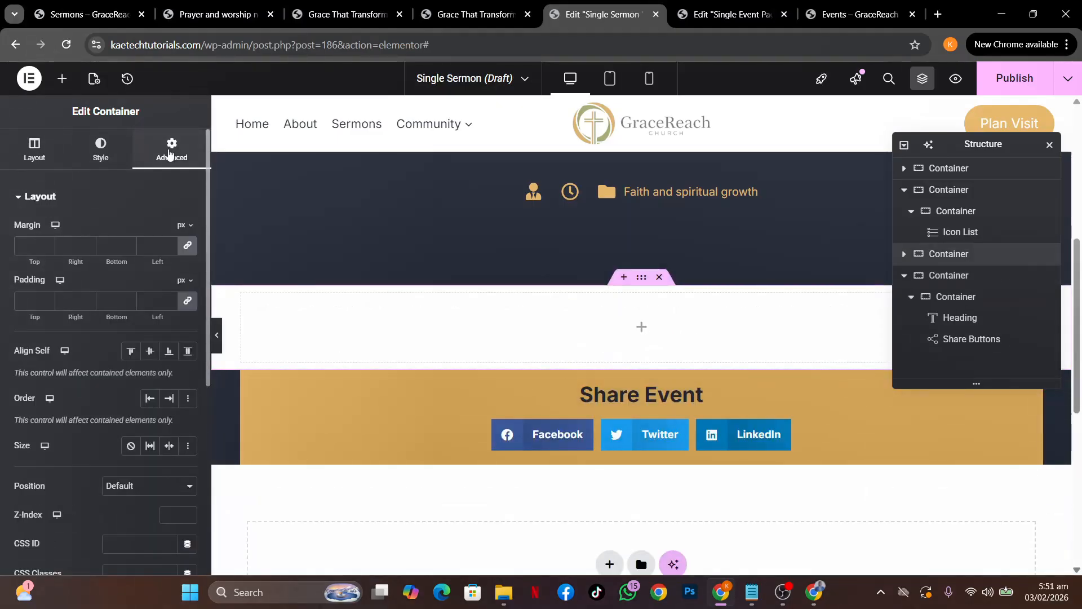
left_click(189, 304)
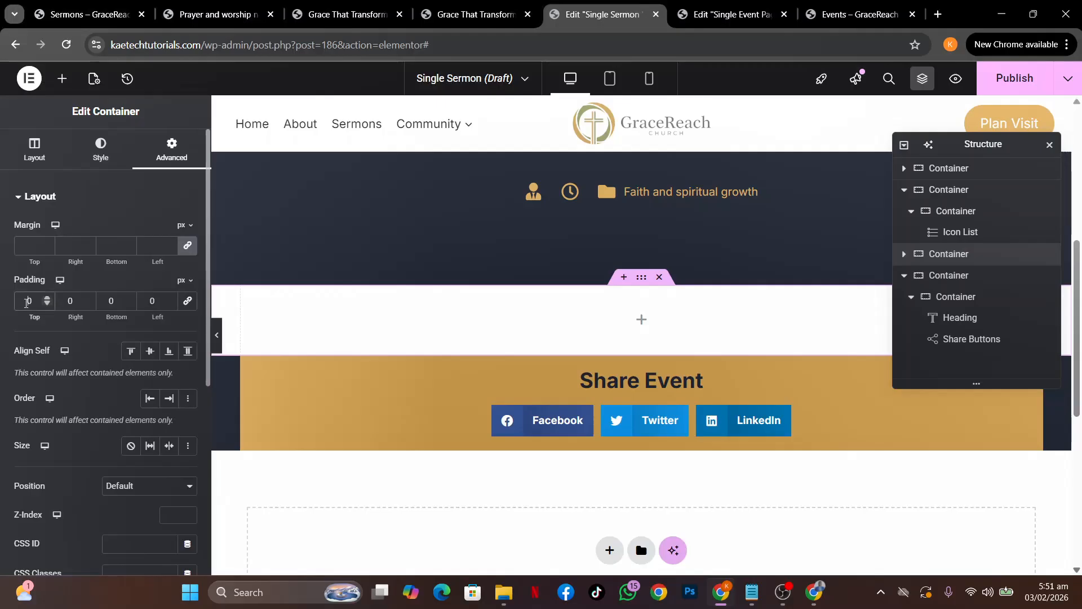
type("100")
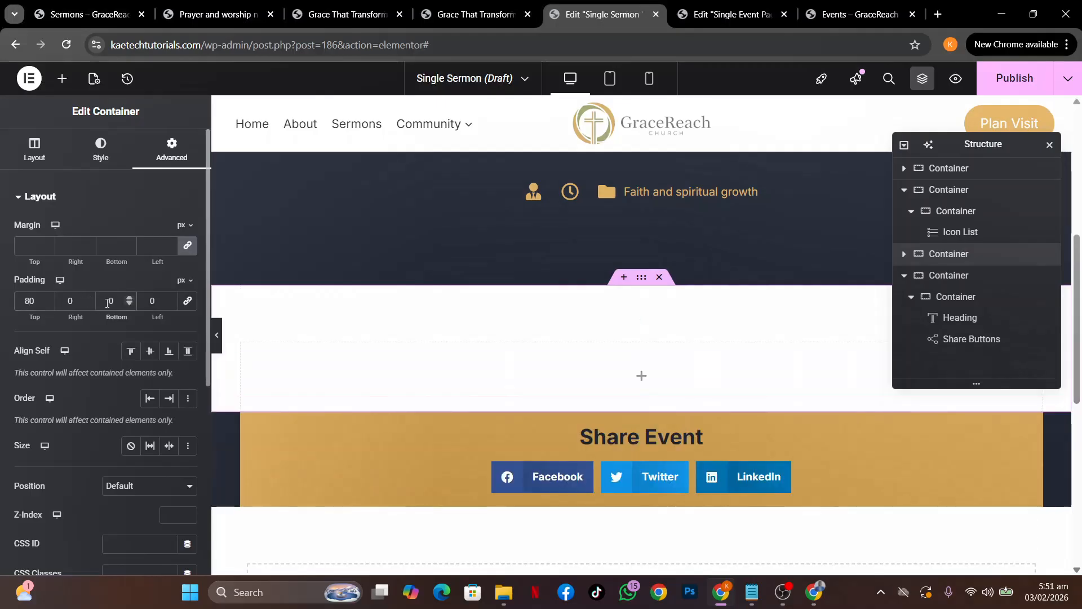
type("80")
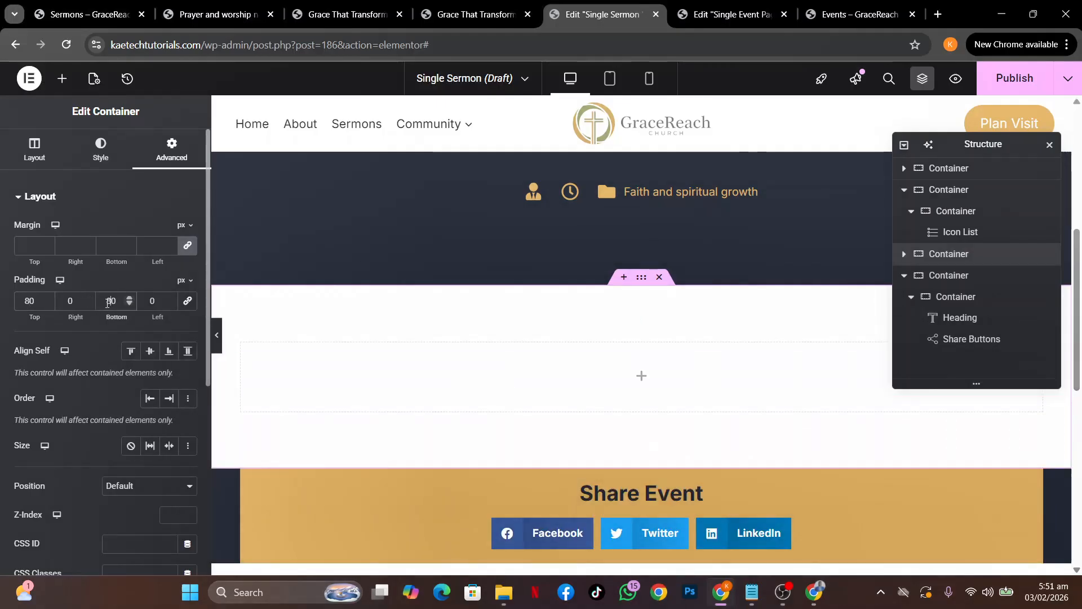
Bring up the widgets for the new container and check the reference page's section below the sermon details.
left_click(641, 379)
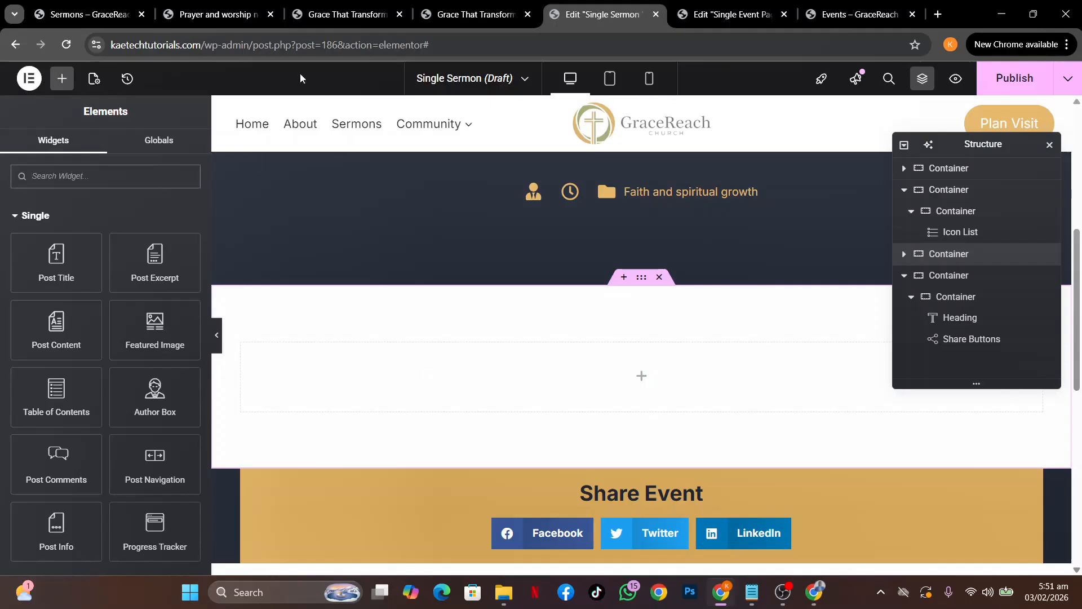
left_click(327, 17)
scroll(362, 342, "up", 7)
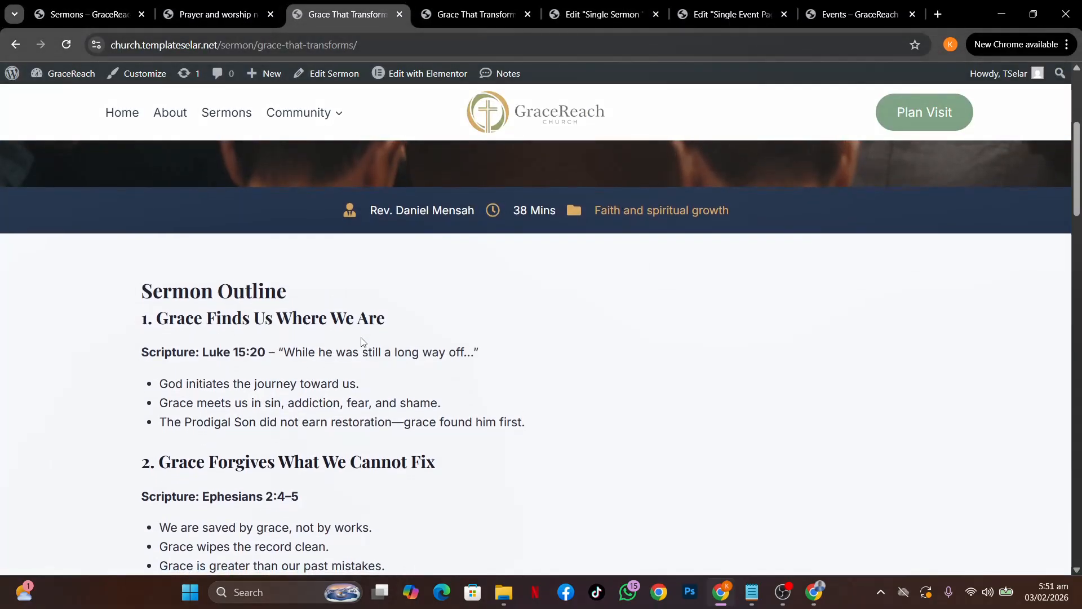
left_click(599, 16)
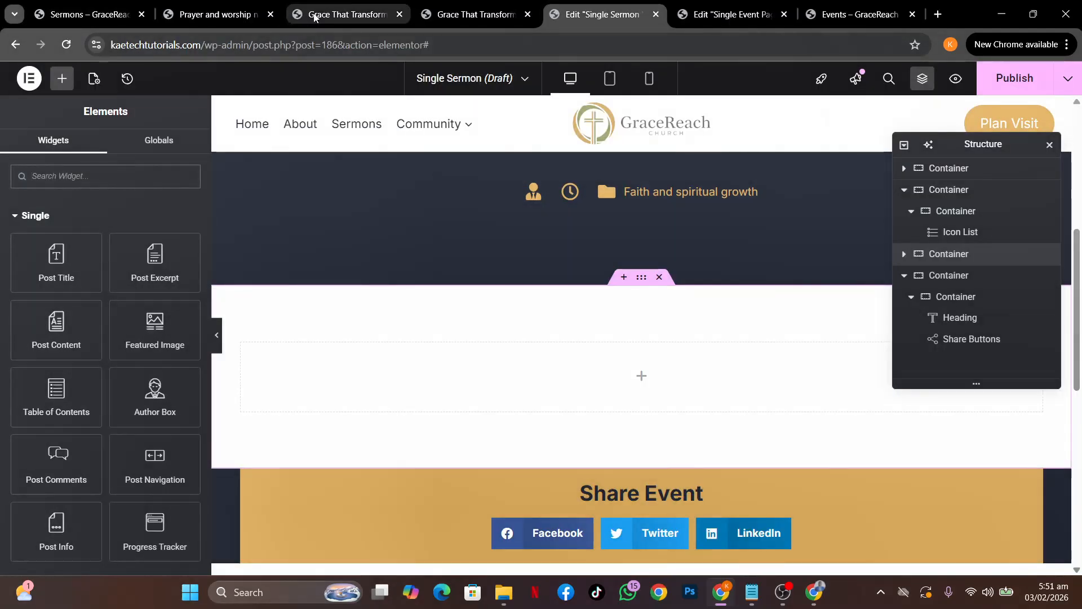
Open the Walking in God's grace sermon from the reference page, examine its body content, and return to the template.
left_click(347, 14)
scroll(397, 342, "down", 15)
scroll(397, 343, "up", 10)
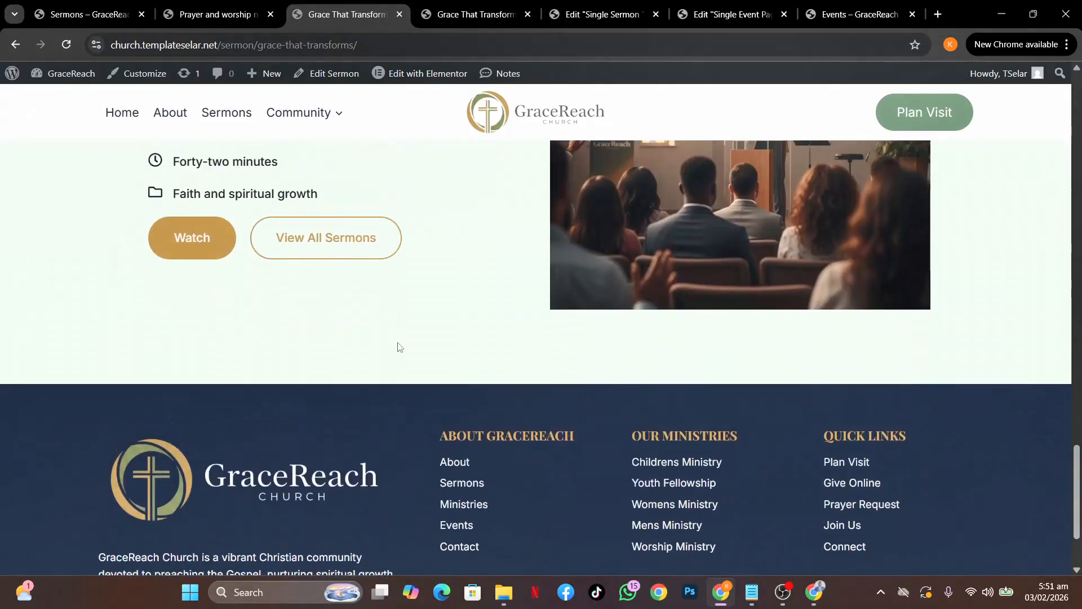
left_click(210, 380)
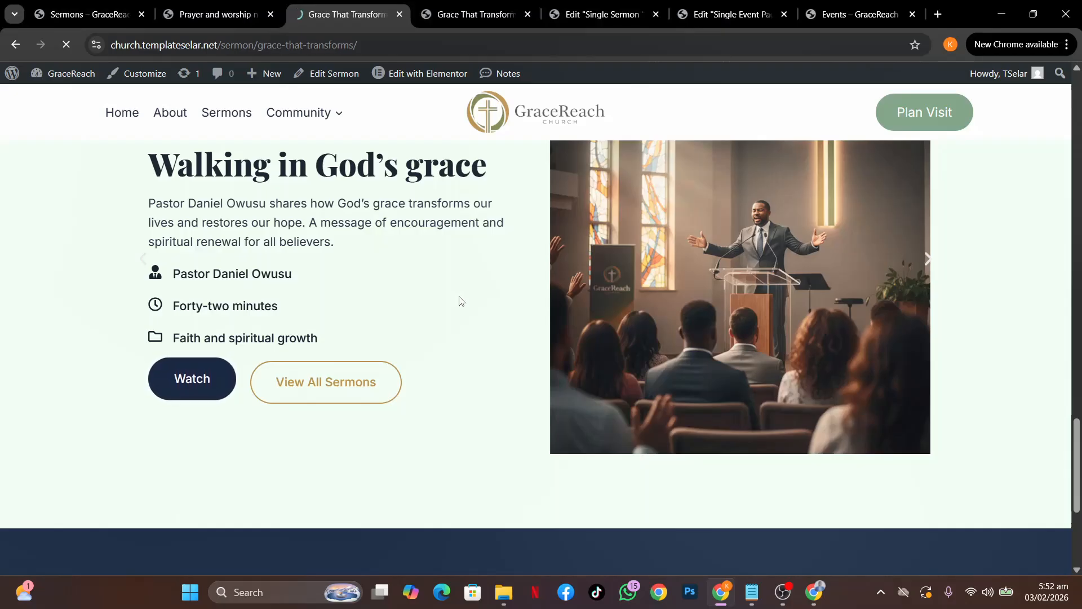
scroll(459, 297, "up", 5)
scroll(459, 296, "down", 6)
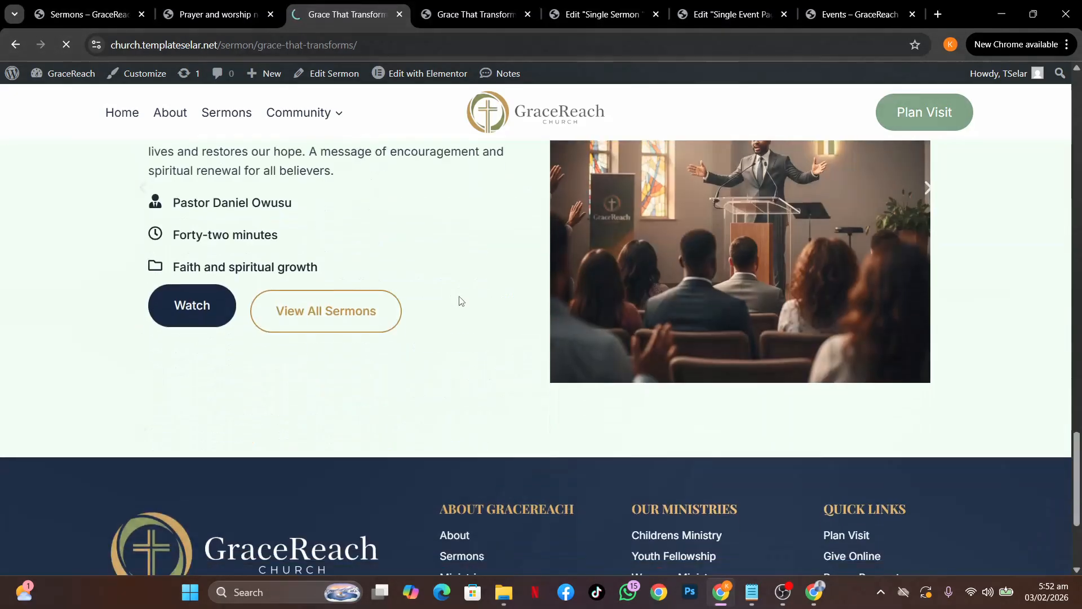
scroll(460, 301, "down", 1)
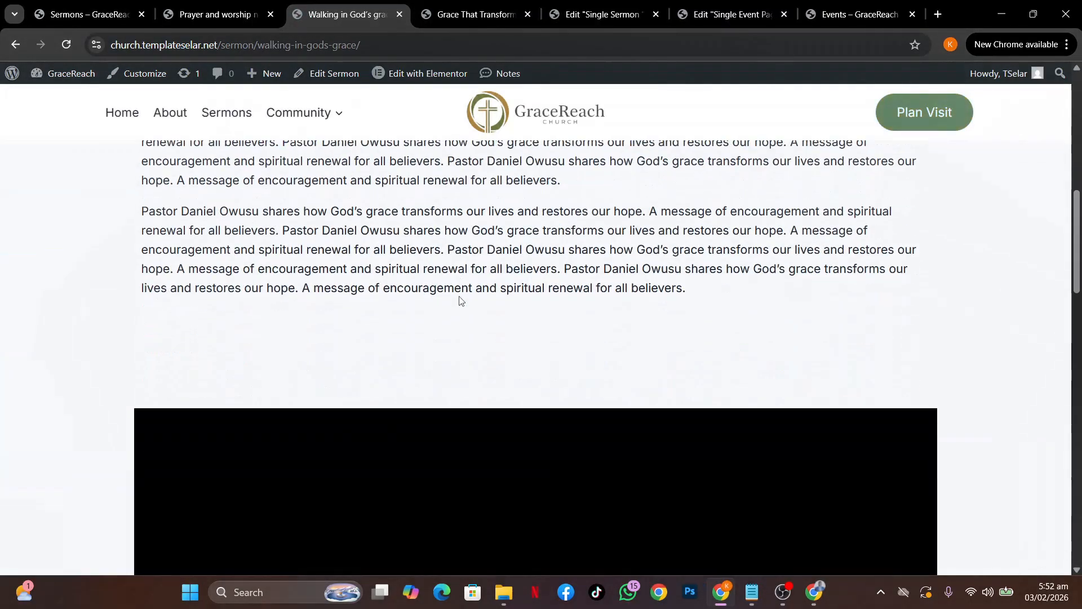
scroll(459, 301, "up", 4)
scroll(442, 230, "up", 1)
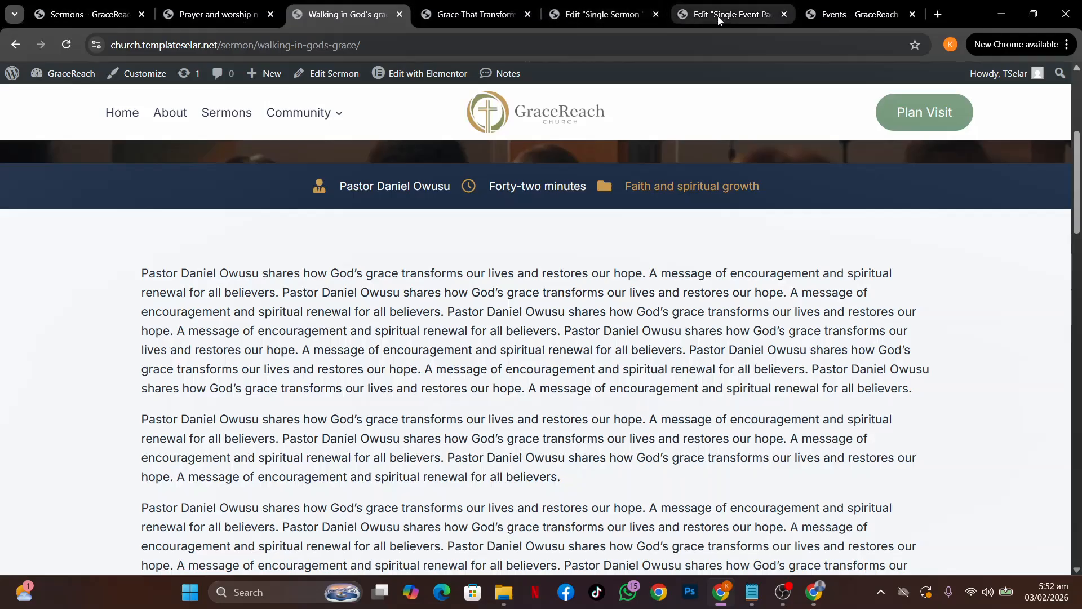
left_click(603, 14)
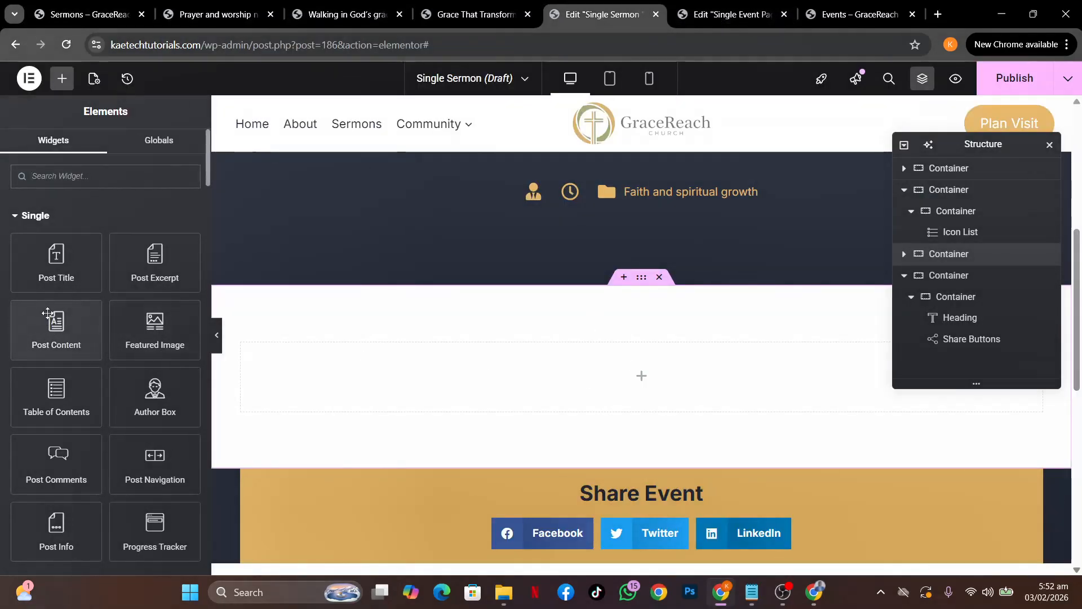
Add a Post Content widget to the empty container above Share Event and set its text color to the global Strongest text.
left_click_drag(43, 326, 422, 375)
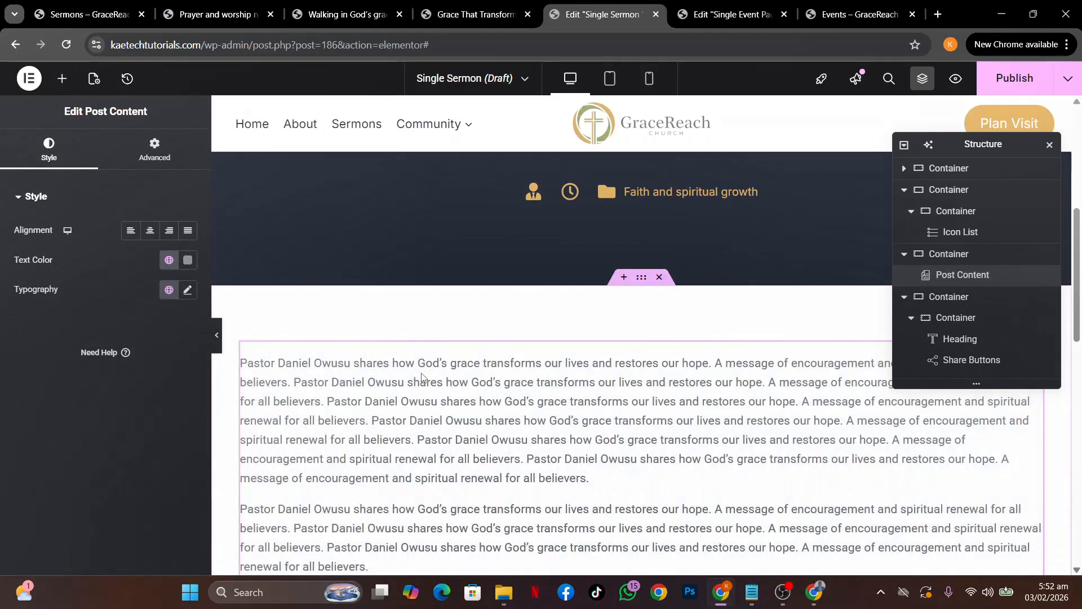
left_click(170, 260)
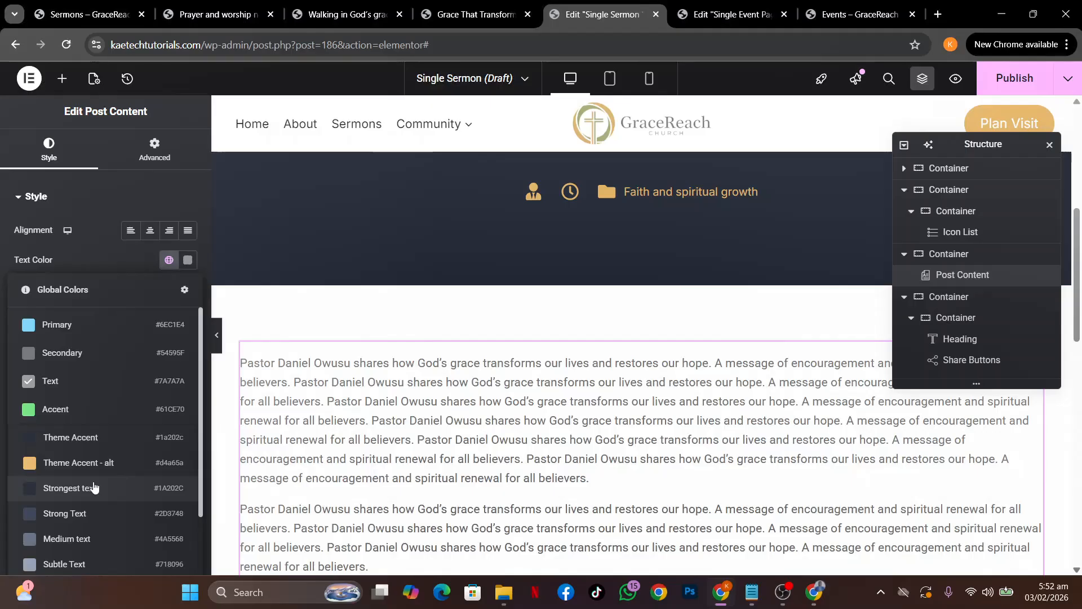
left_click(94, 488)
Set the post content's typography to the Inter family at 17 px and look over the styled text.
left_click(188, 290)
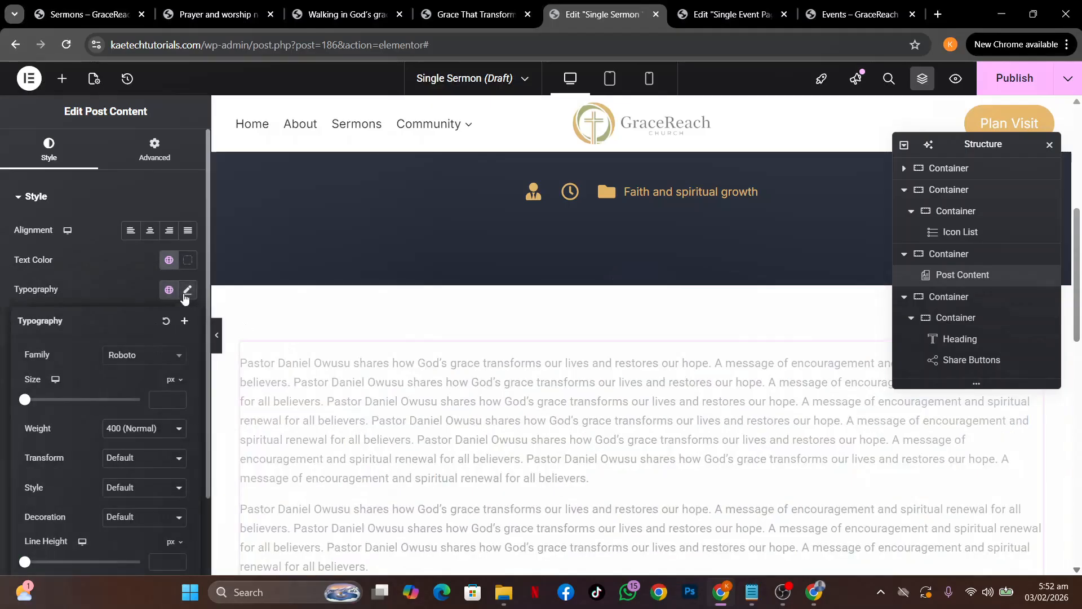
left_click(150, 355)
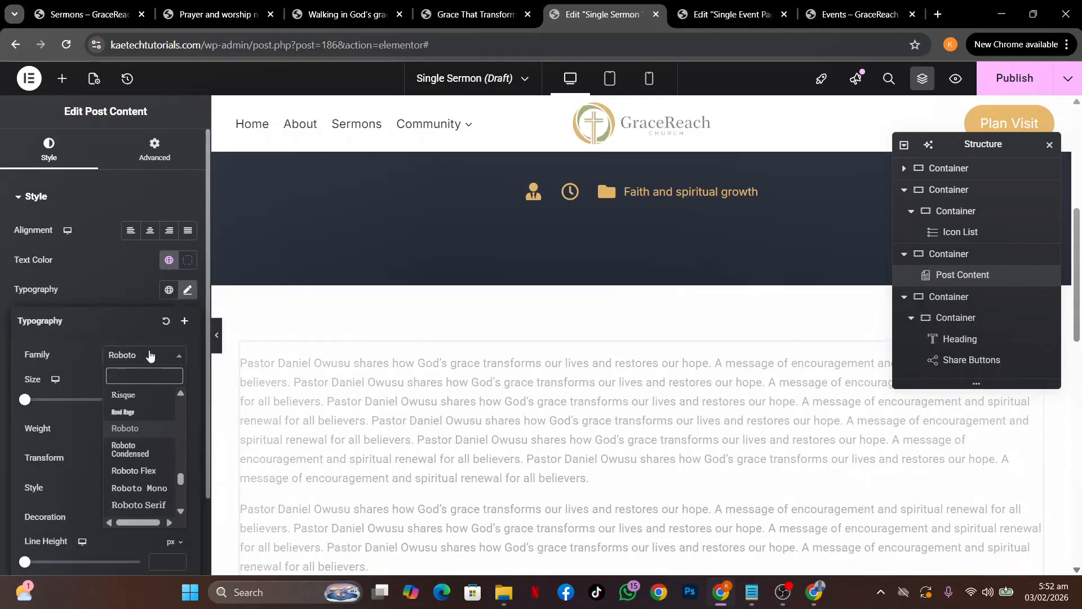
type("inter")
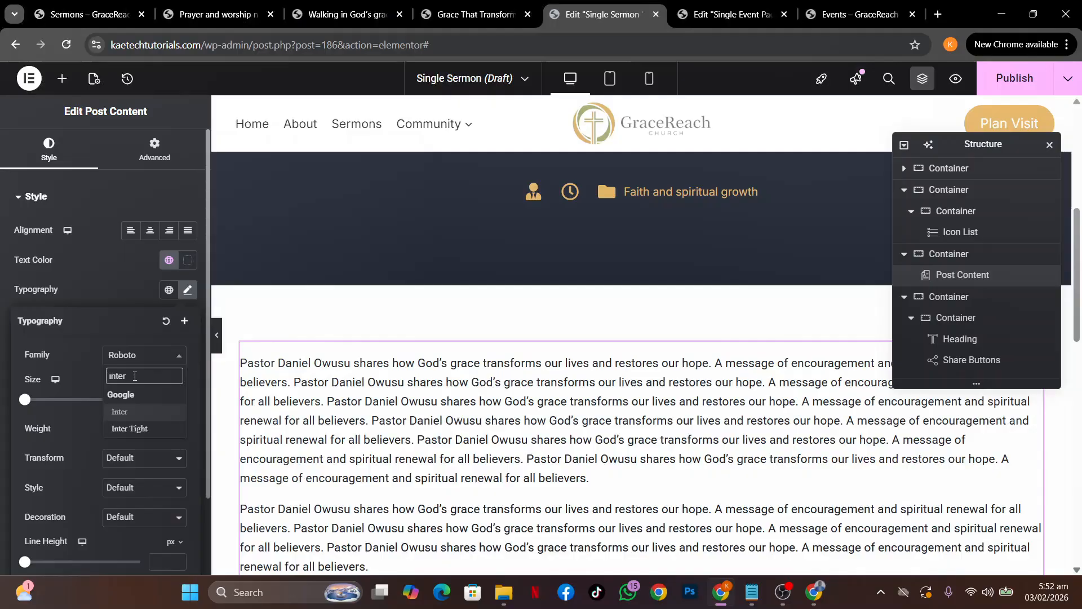
left_click(120, 413)
type("17")
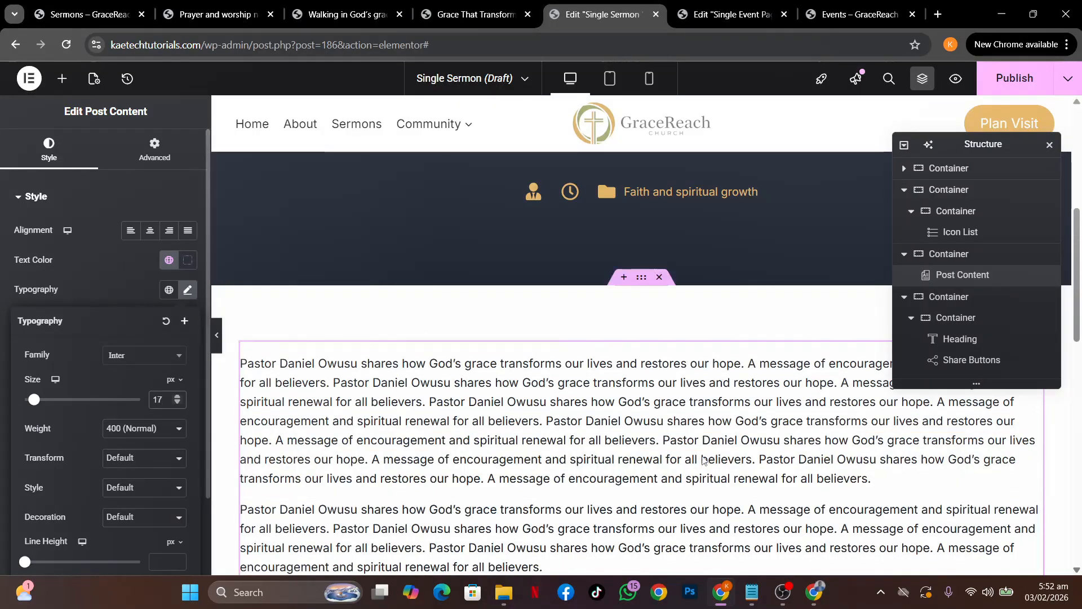
scroll(703, 459, "down", 5)
scroll(703, 461, "down", 1)
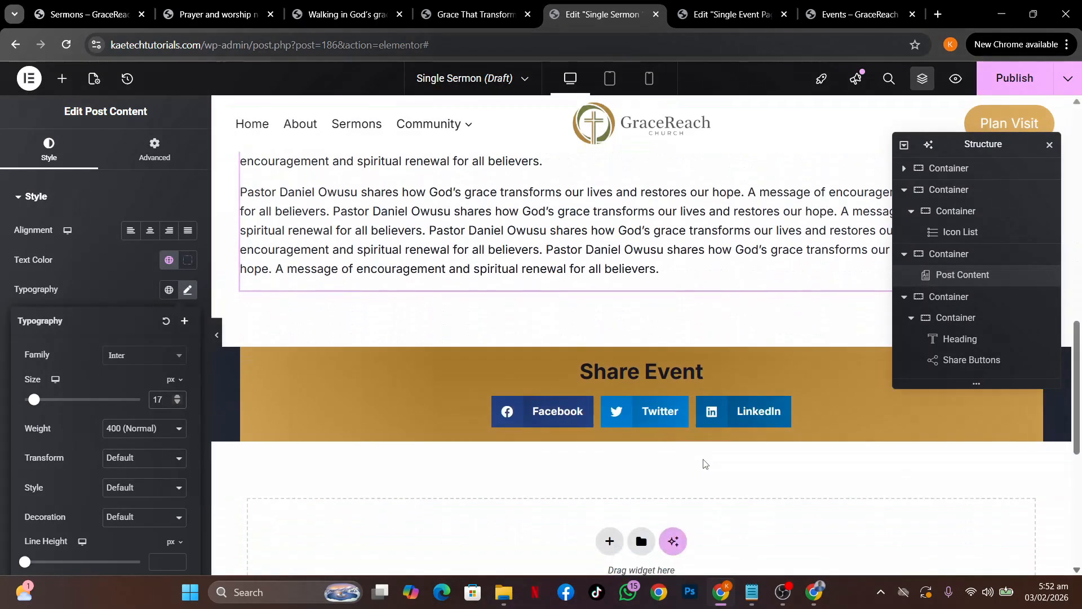
scroll(706, 464, "up", 6)
scroll(705, 464, "down", 4)
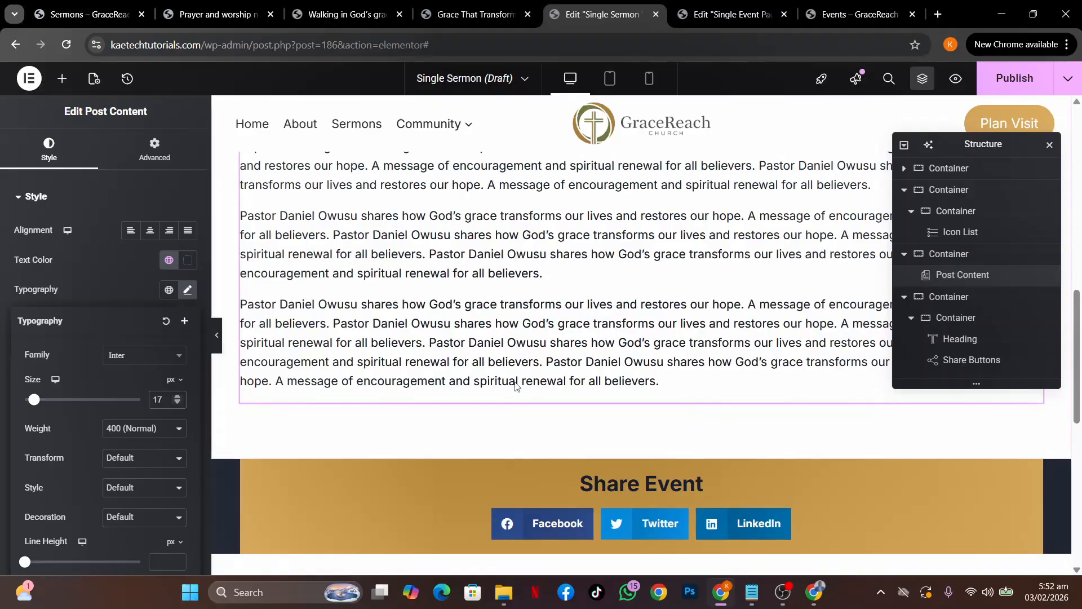
scroll(518, 389, "up", 3)
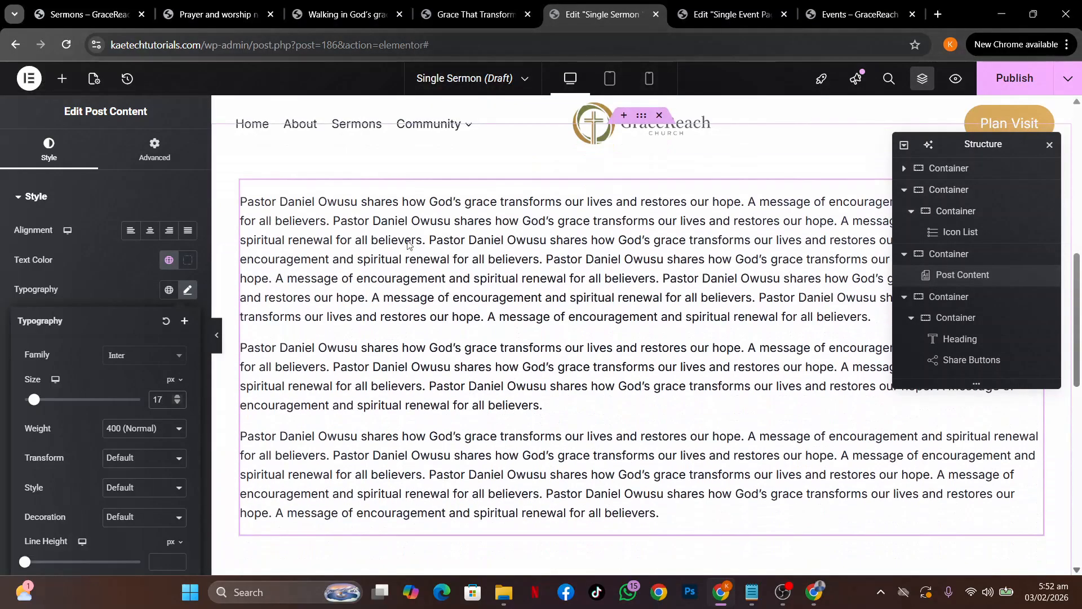
Insert an inner container above the post content, duplicate it, and move the Post Content widget into the first one.
left_click(62, 78)
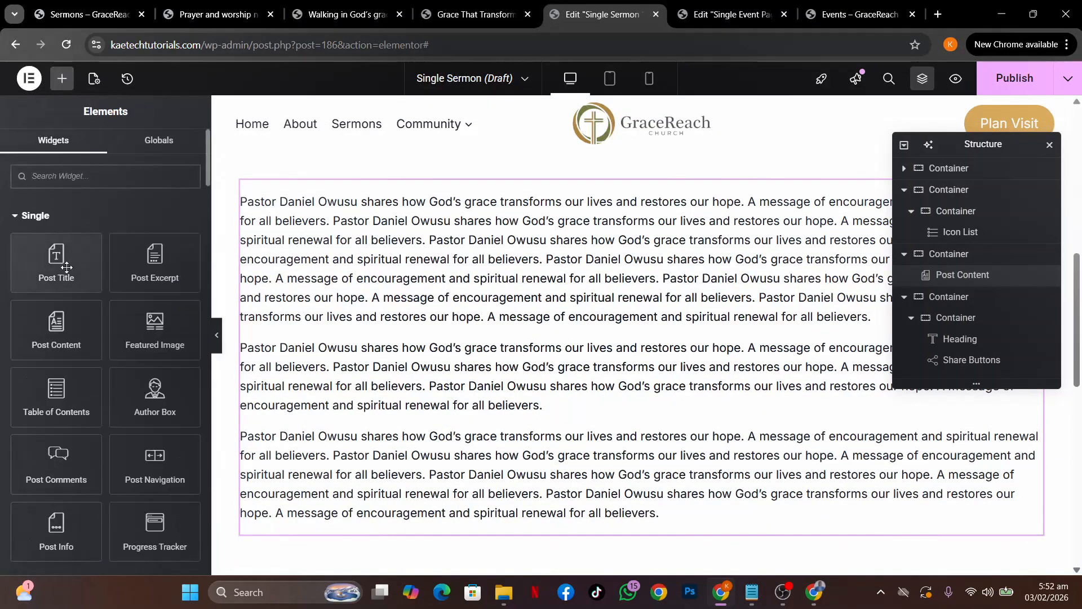
scroll(79, 403, "down", 6)
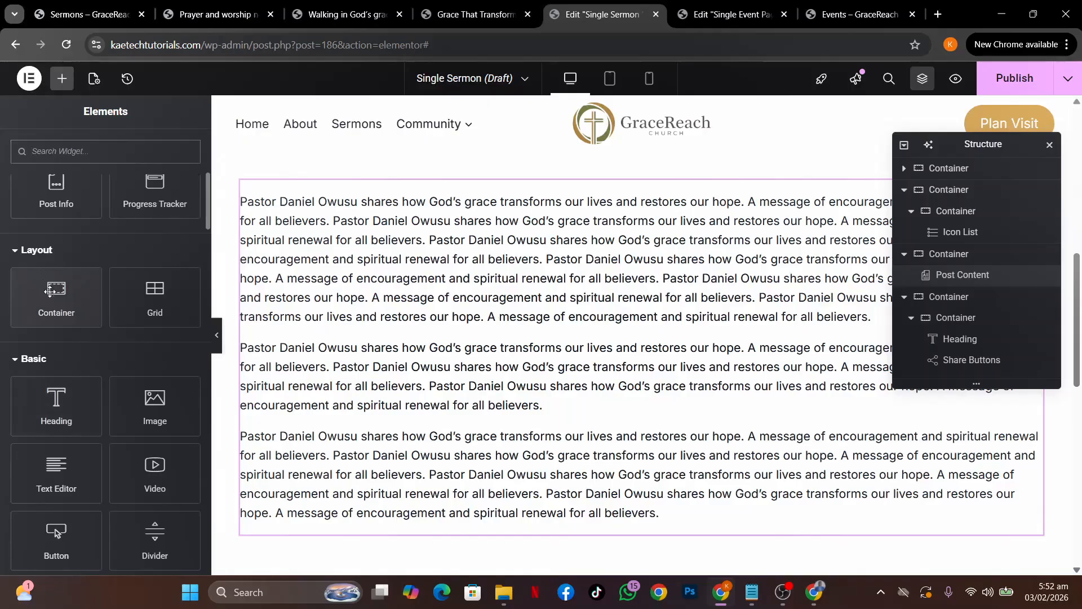
left_click_drag(49, 291, 285, 208)
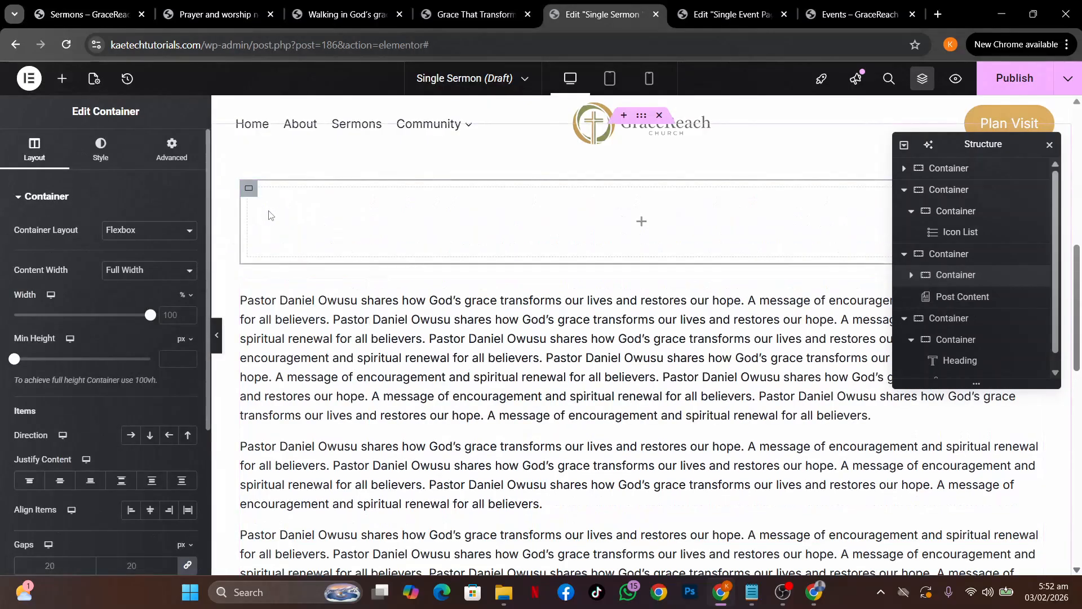
right_click(250, 190)
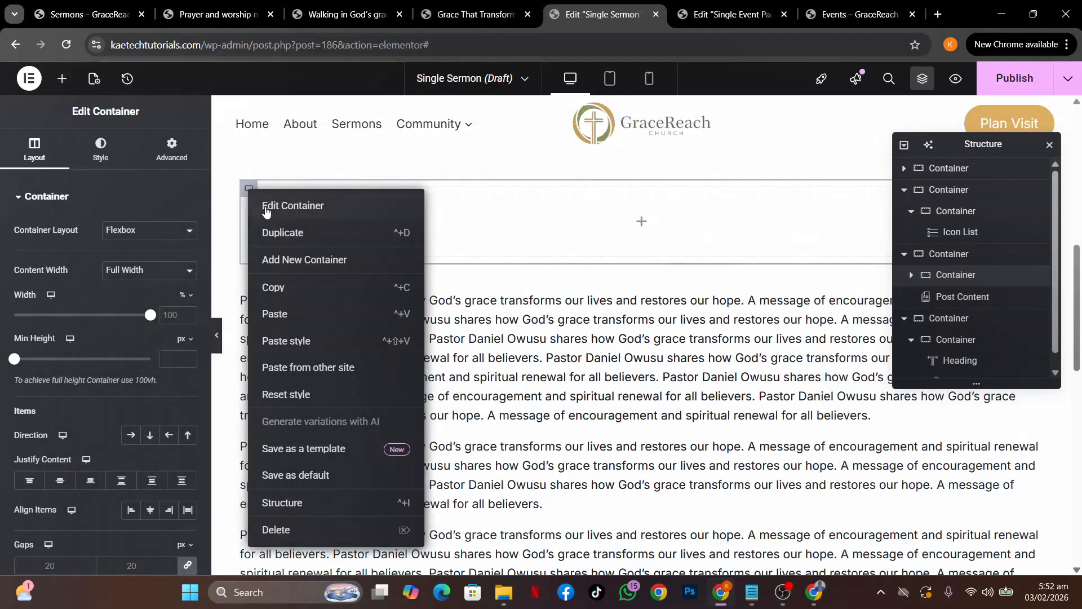
left_click(281, 235)
left_click_drag(679, 420, 651, 223)
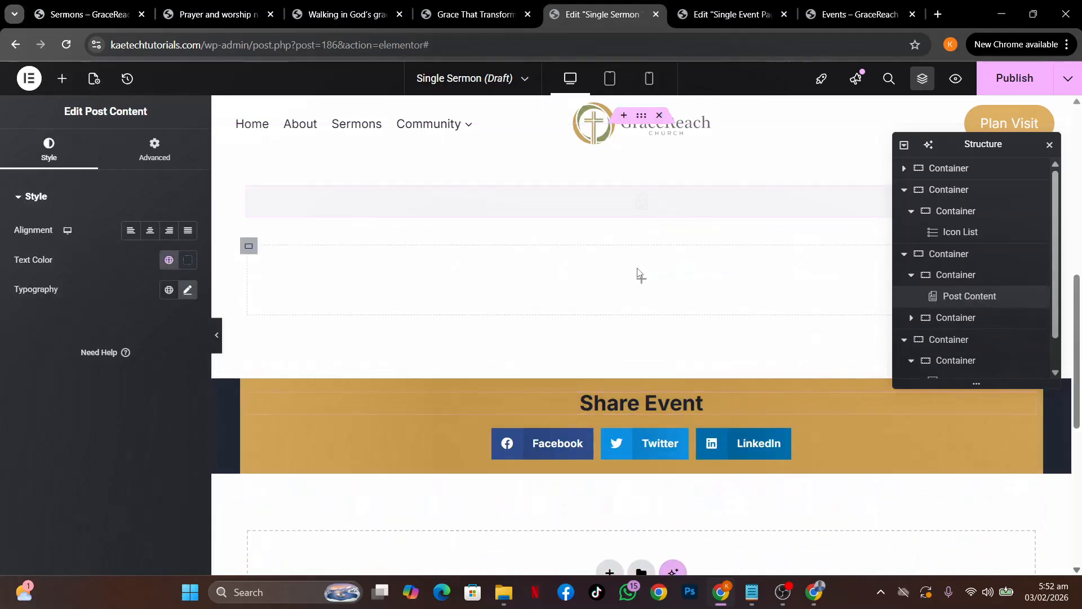
Add a Video widget to the empty inner container below the post content.
scroll(643, 339, "down", 4)
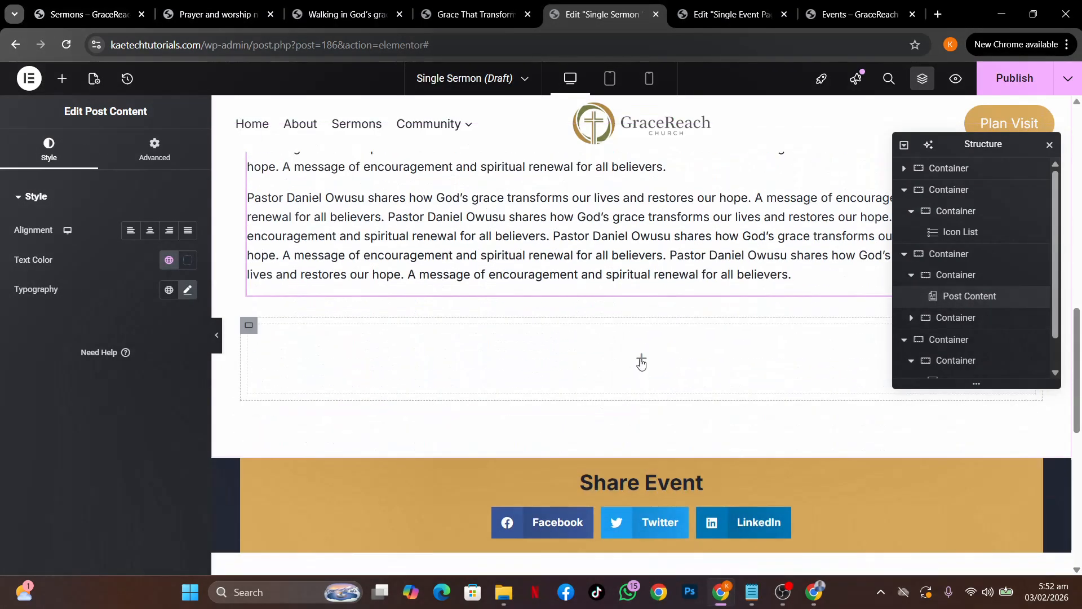
left_click(641, 361)
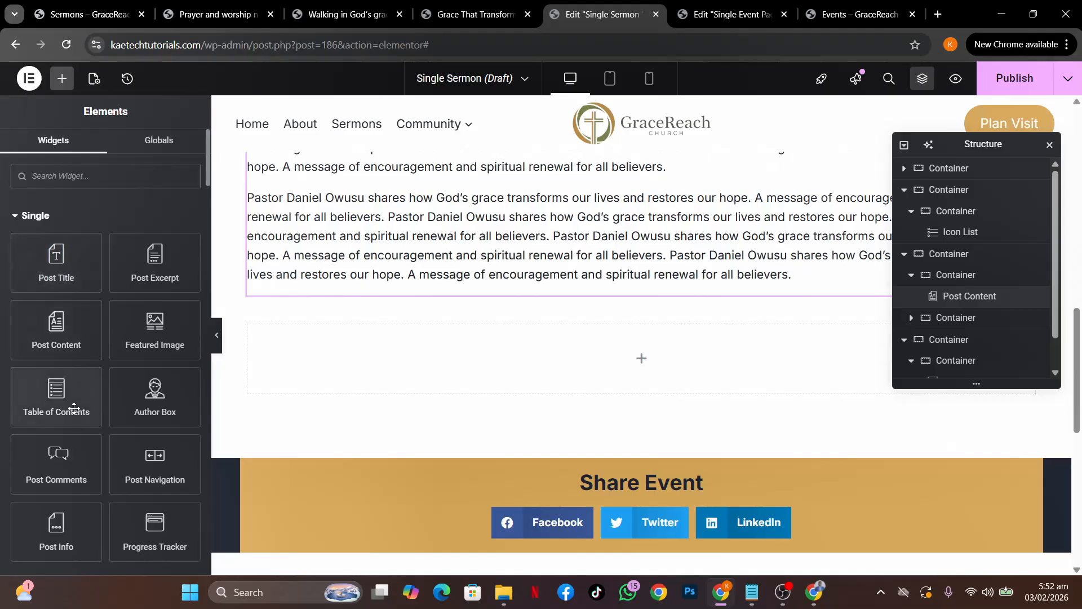
scroll(74, 408, "down", 8)
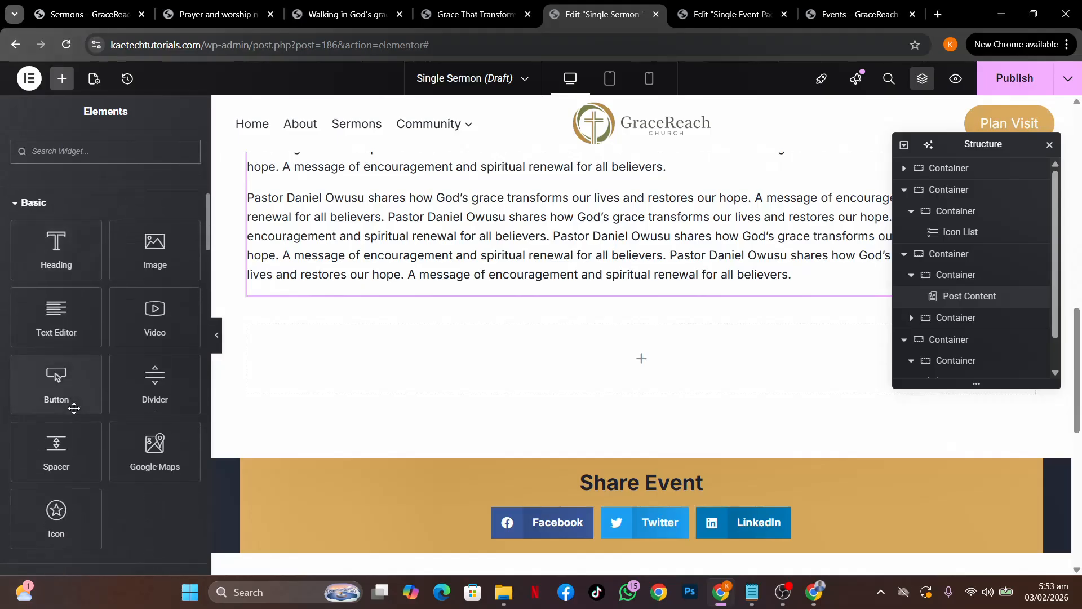
left_click_drag(143, 313, 340, 349)
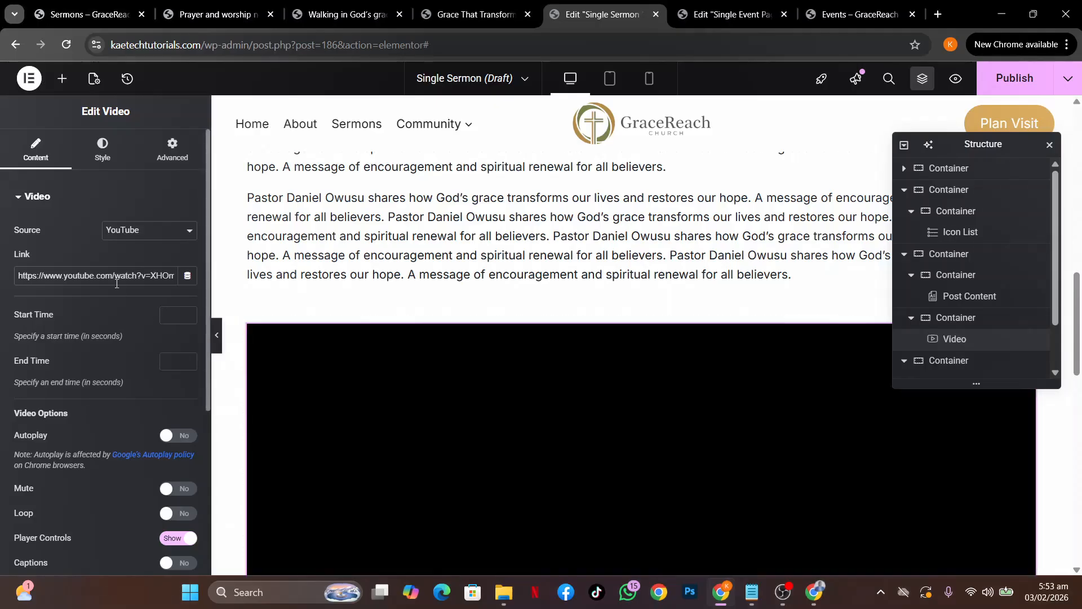
Link the video dynamically to an ACF URL Field with the Video URL key from the sermon fields.
left_click(187, 275)
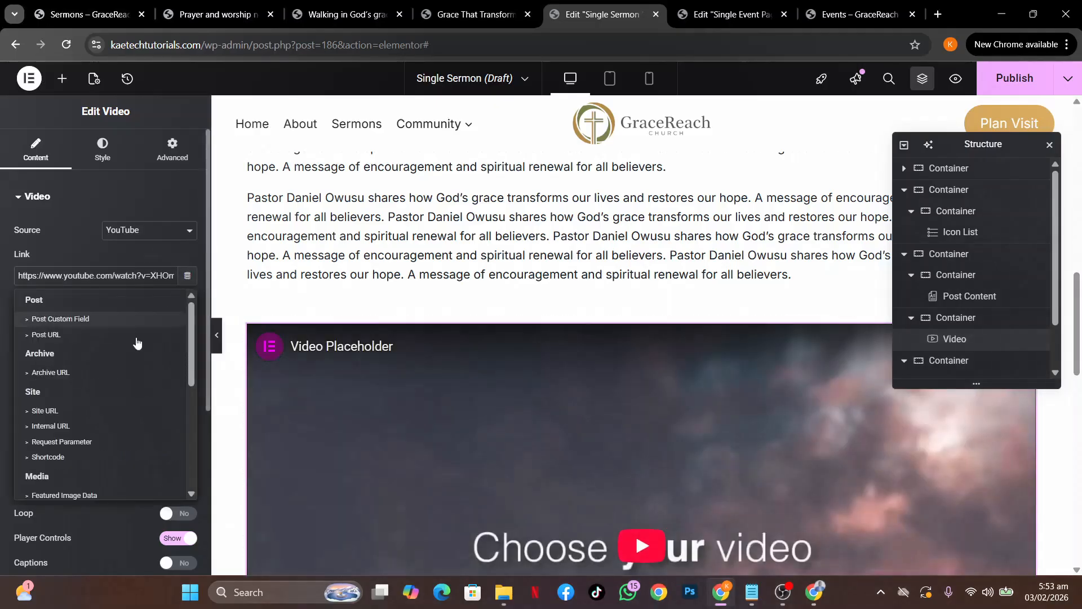
scroll(83, 459, "down", 10)
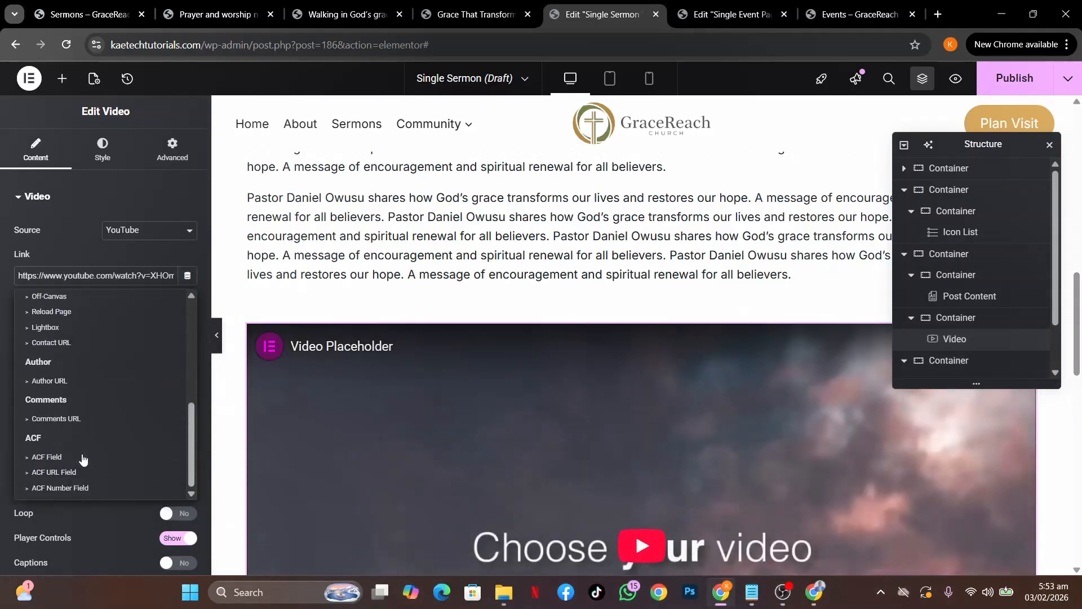
left_click(37, 474)
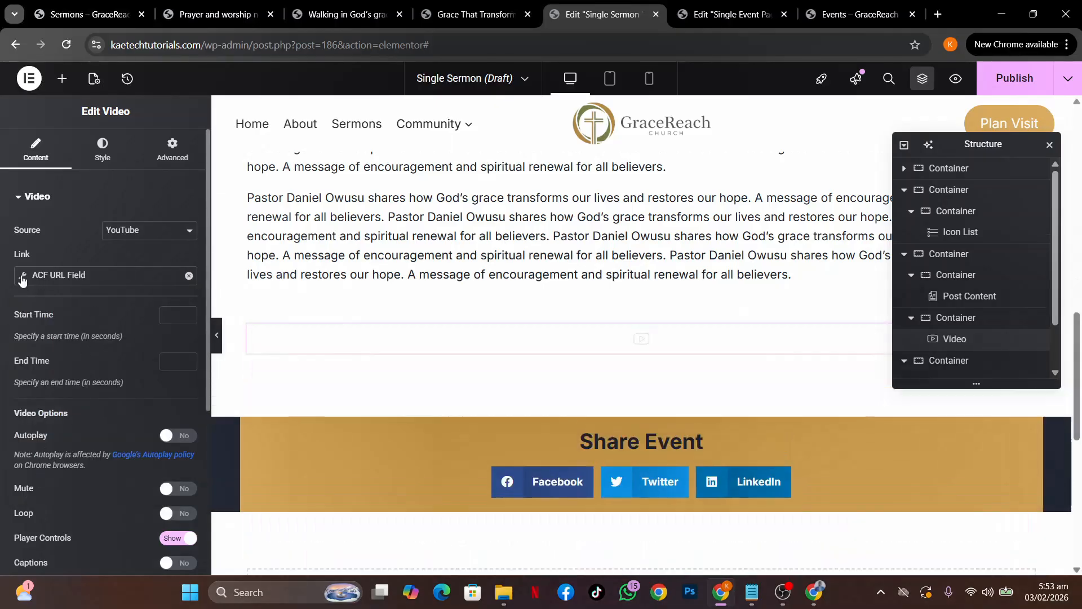
left_click(23, 276)
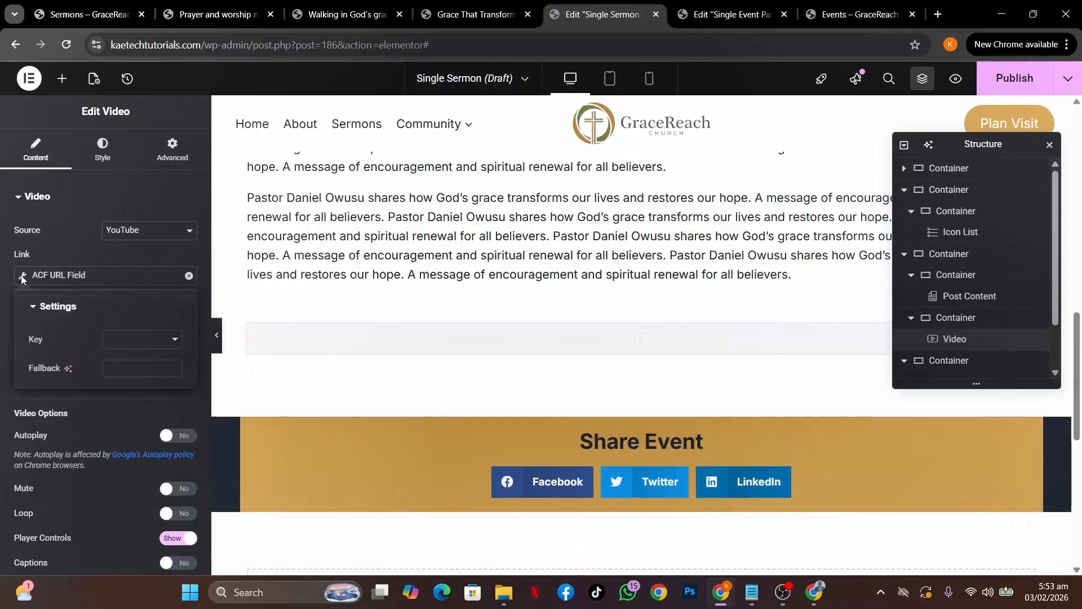
left_click(129, 340)
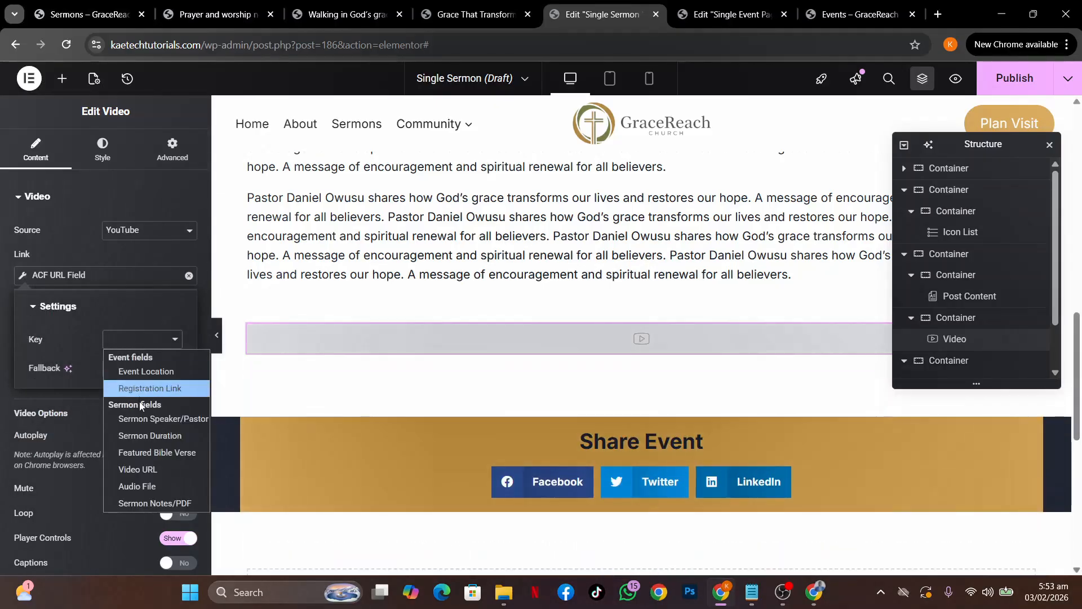
left_click(140, 469)
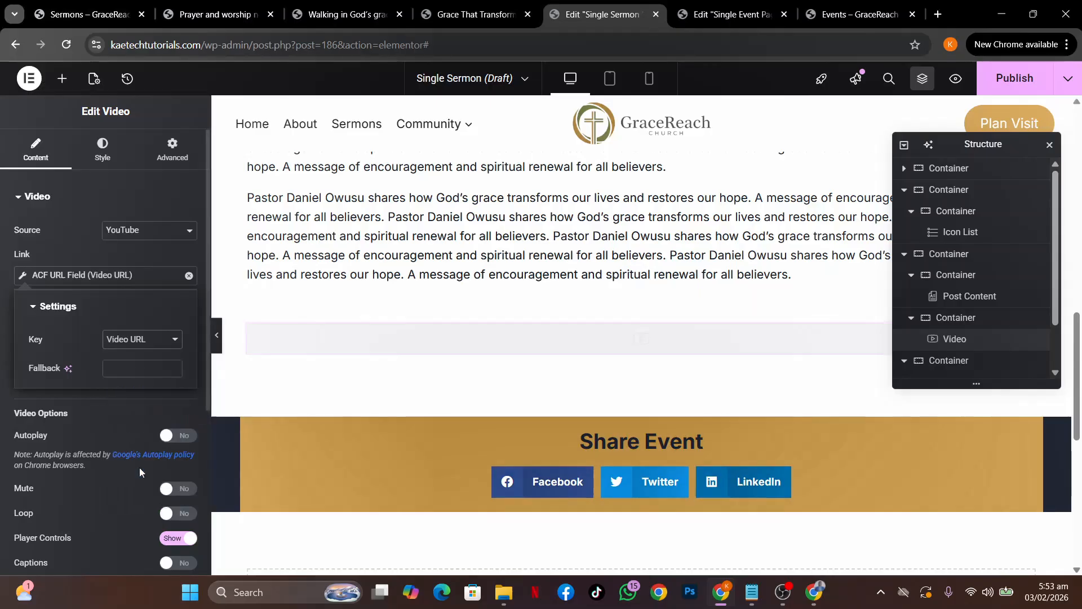
left_click(2, 326)
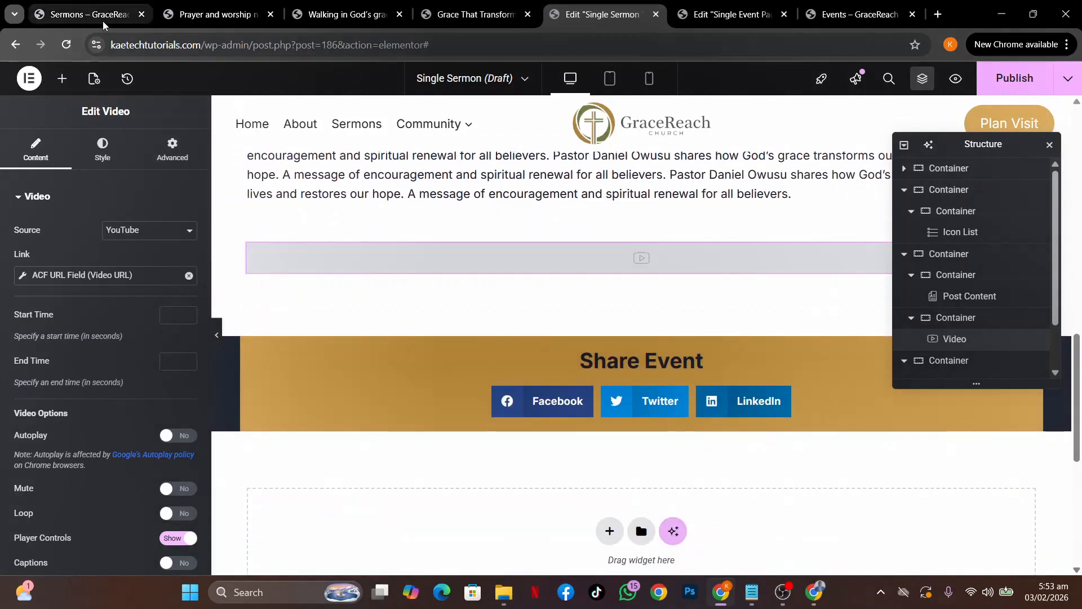
Examine the reference event page and the Walking in God's grace sermon page for the sections that follow the video.
left_click(214, 15)
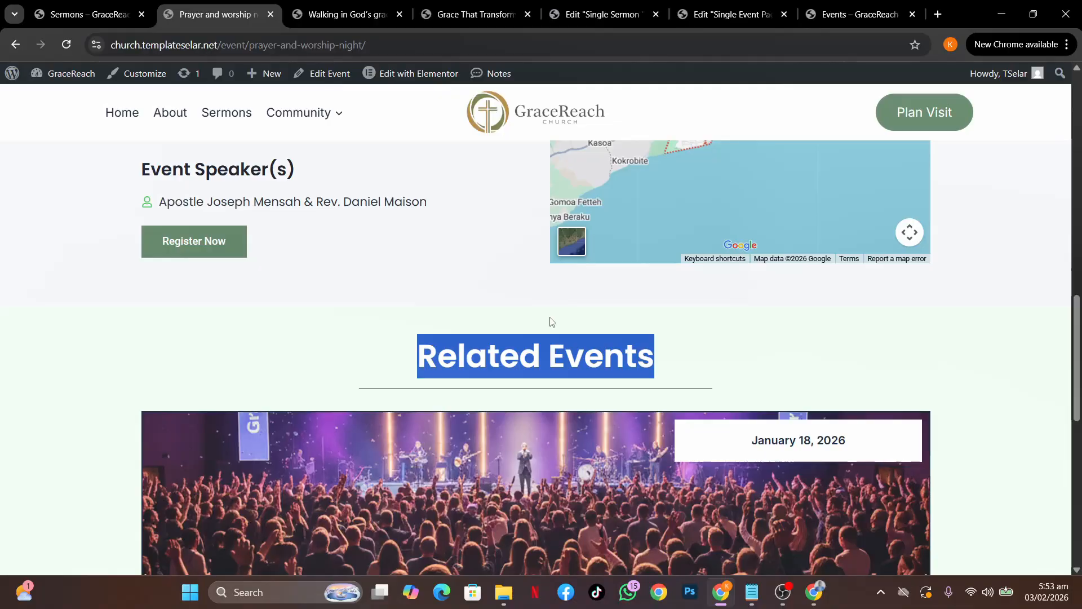
scroll(550, 318, "down", 8)
scroll(549, 318, "up", 6)
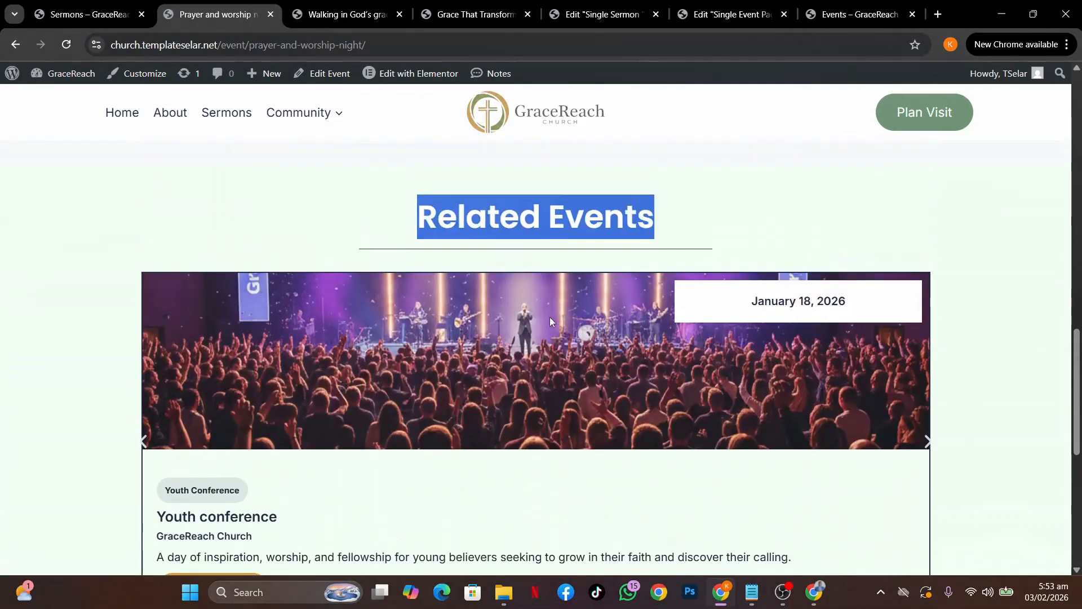
scroll(550, 318, "up", 6)
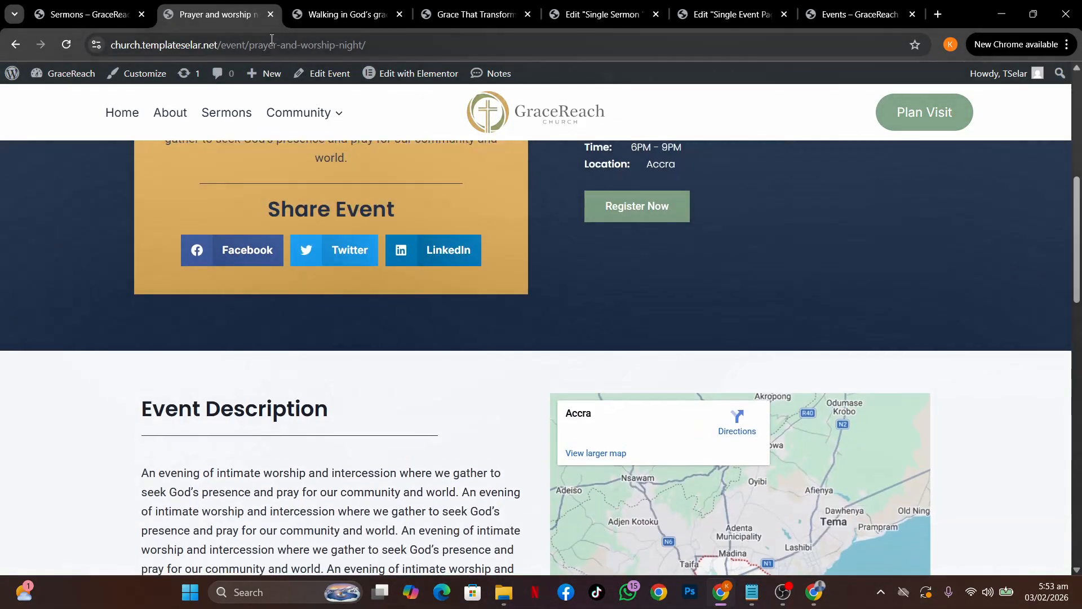
left_click(305, 11)
scroll(536, 355, "down", 10)
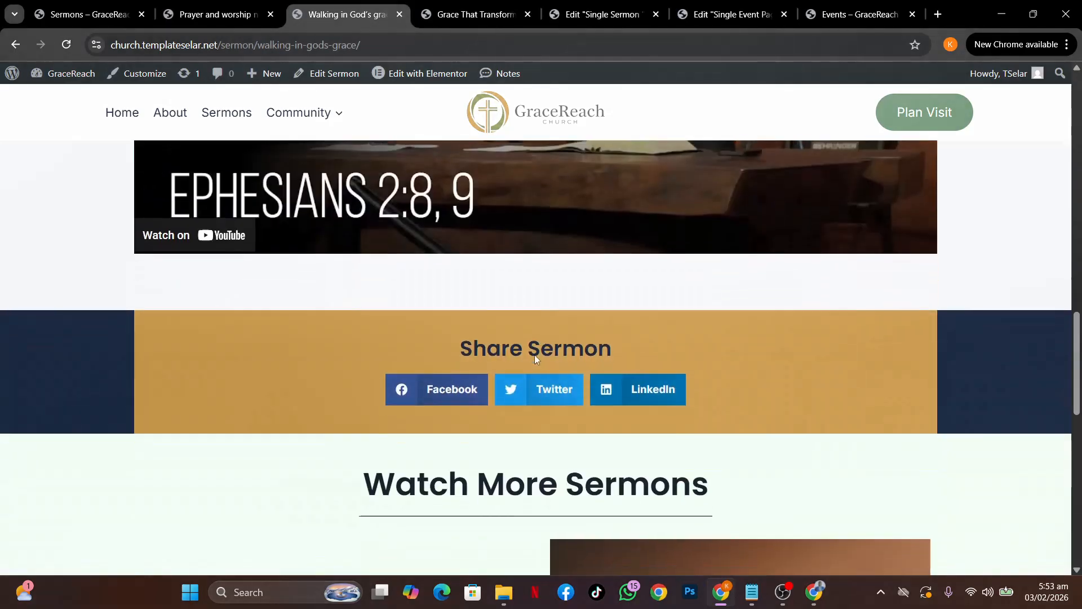
scroll(534, 354, "up", 3)
scroll(534, 354, "down", 3)
scroll(534, 354, "up", 4)
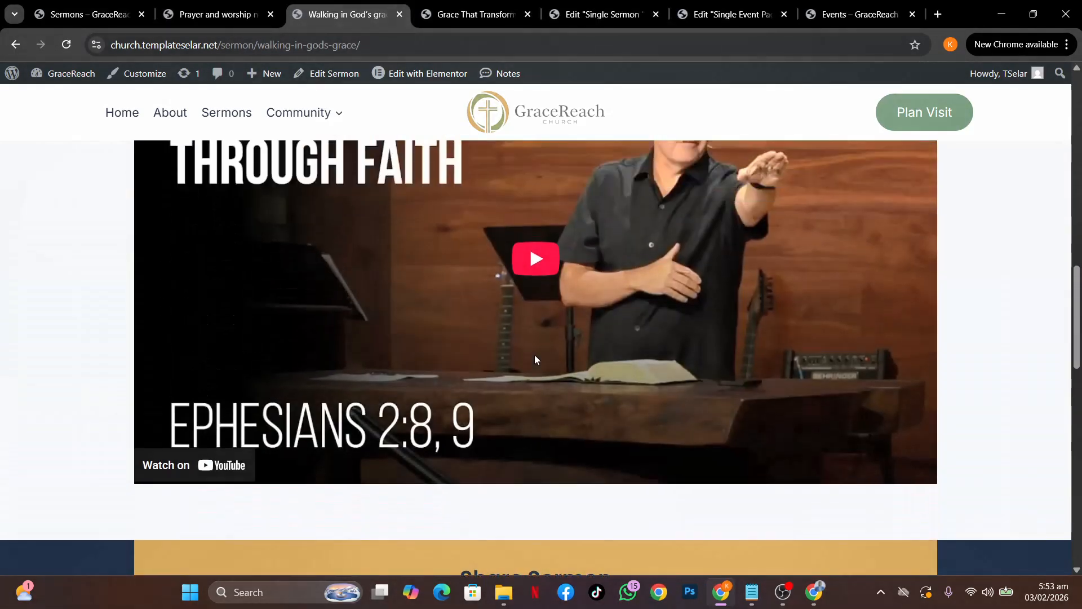
scroll(535, 354, "down", 5)
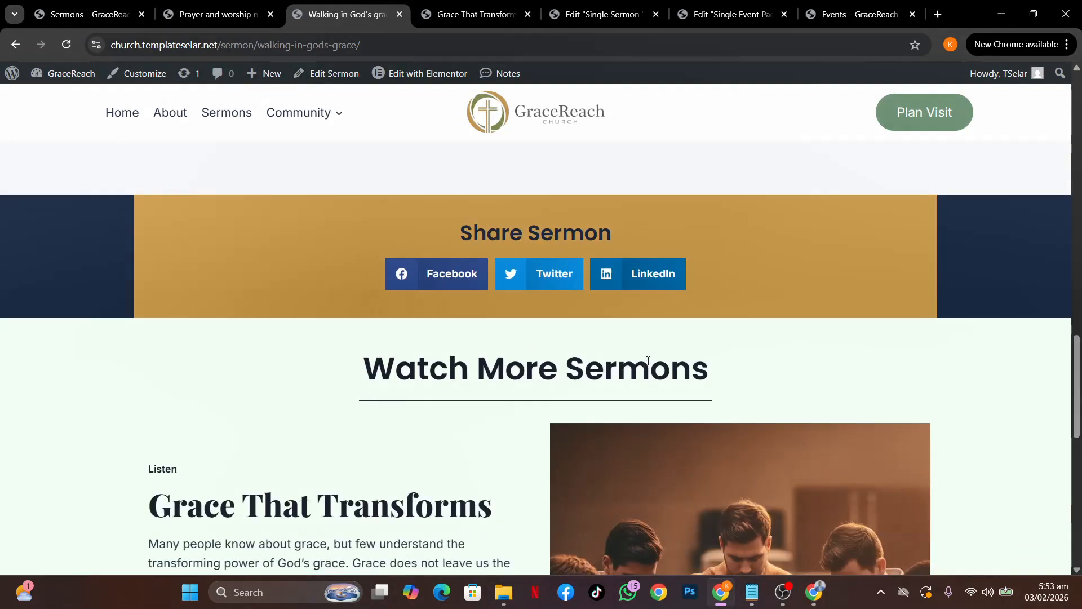
Copy the Related Events container from the Single Event Page template and return to the empty area below Share Event in Single Sermon.
left_click(725, 16)
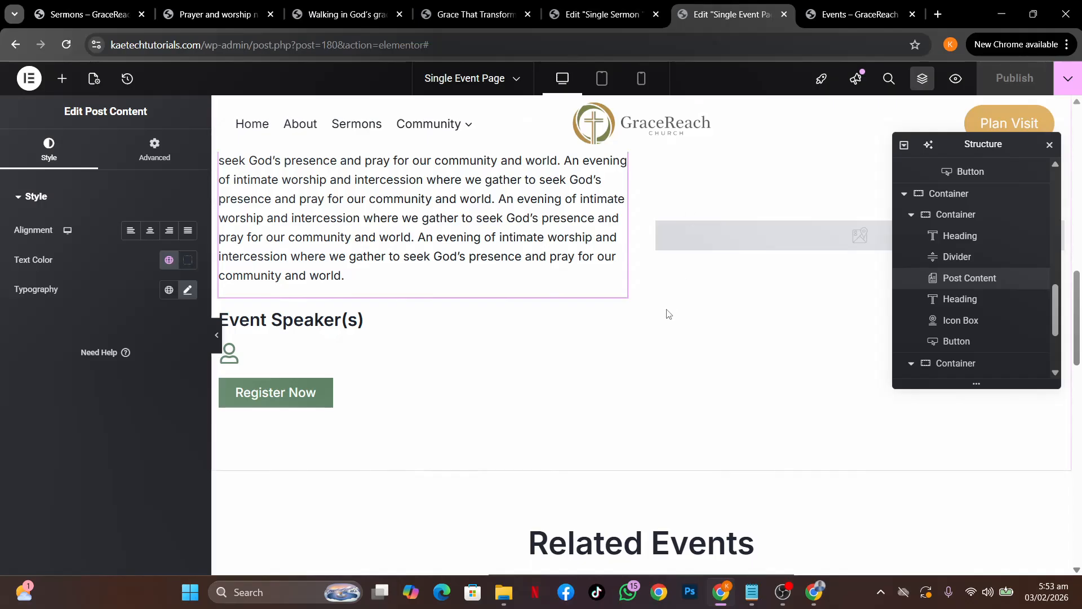
scroll(669, 314, "down", 5)
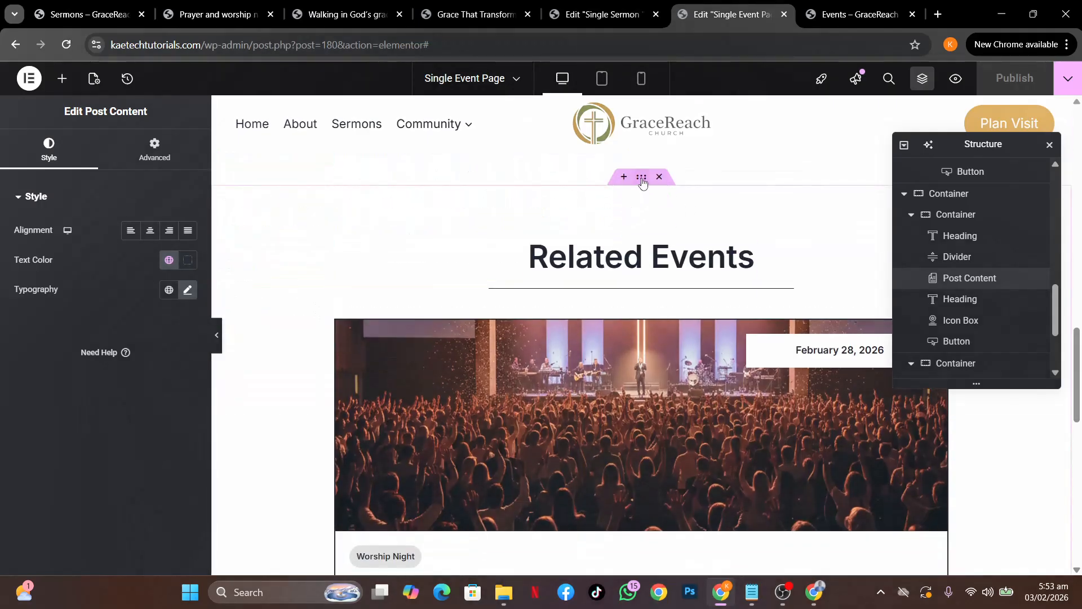
right_click(642, 179)
left_click(663, 275)
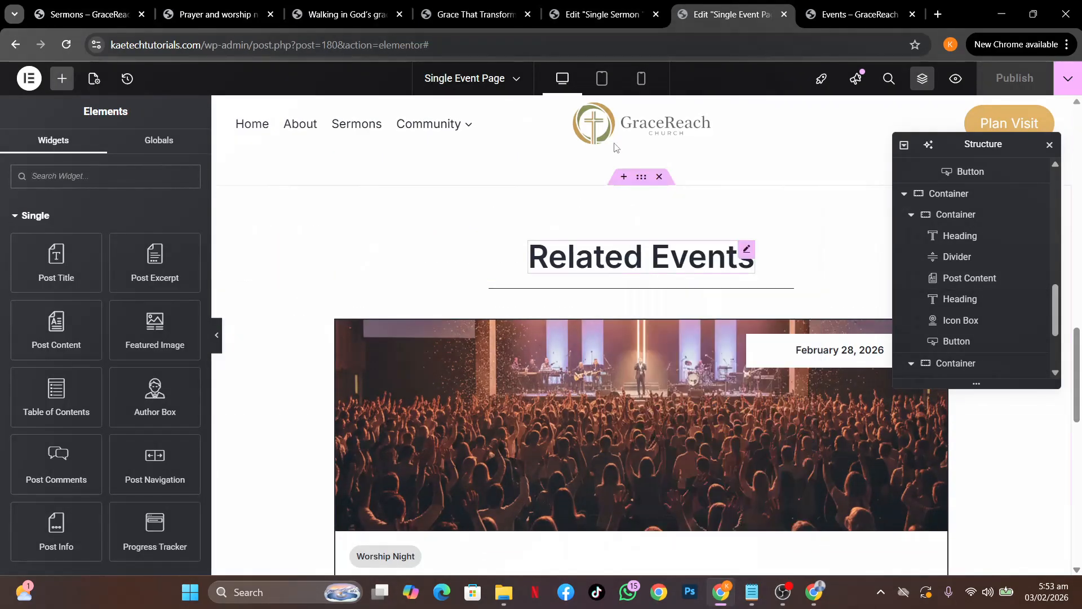
left_click(586, 16)
scroll(539, 355, "down", 3)
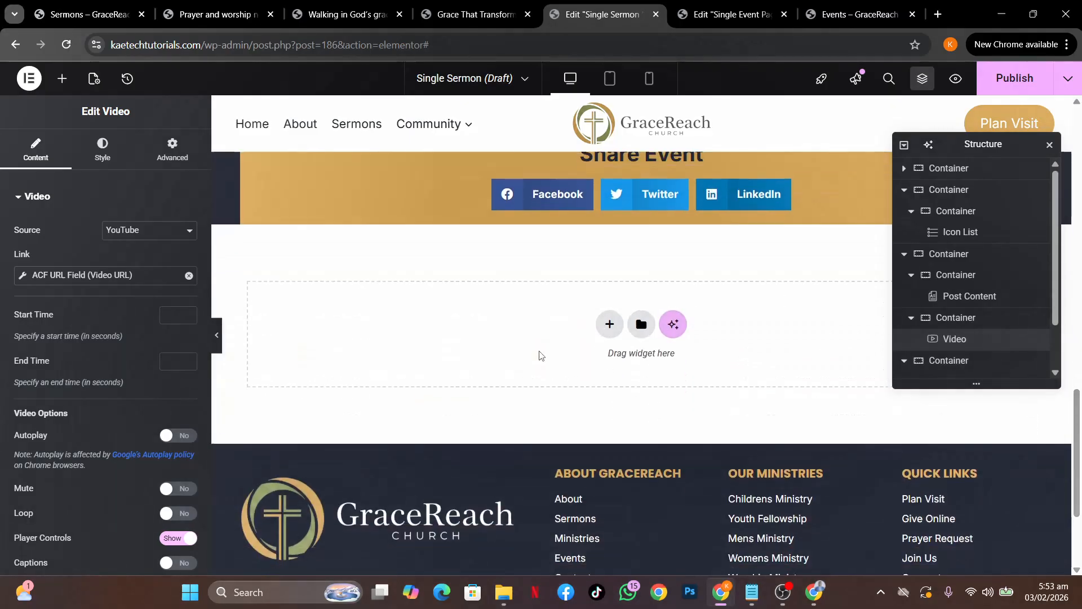
Paste the copied Related Events container below the Share Event section and change its heading to Watch More Sermons, copied from the reference page.
right_click(476, 340)
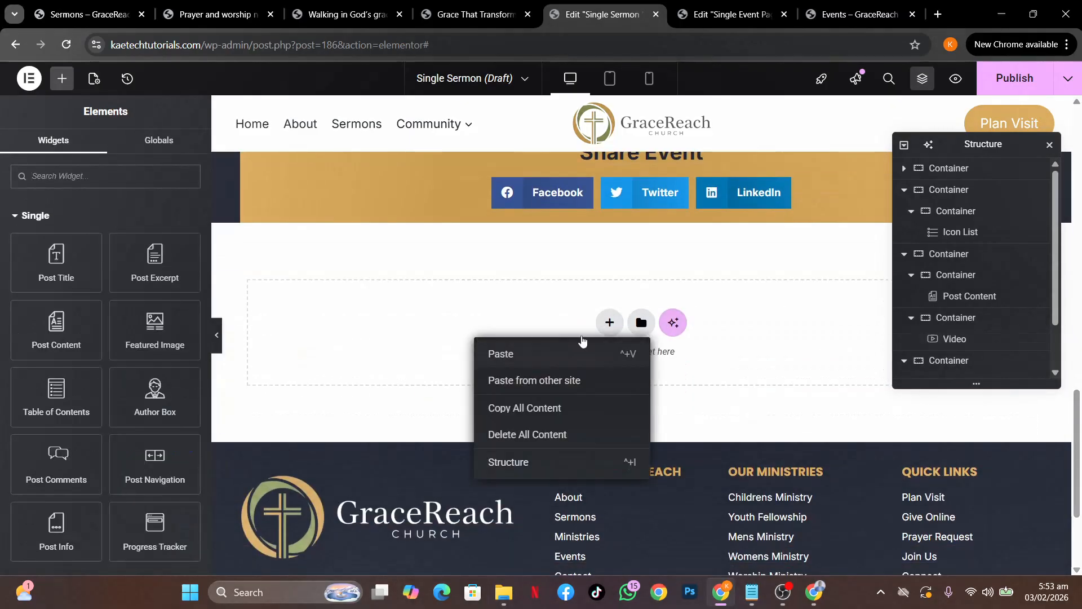
key("ctrl+v")
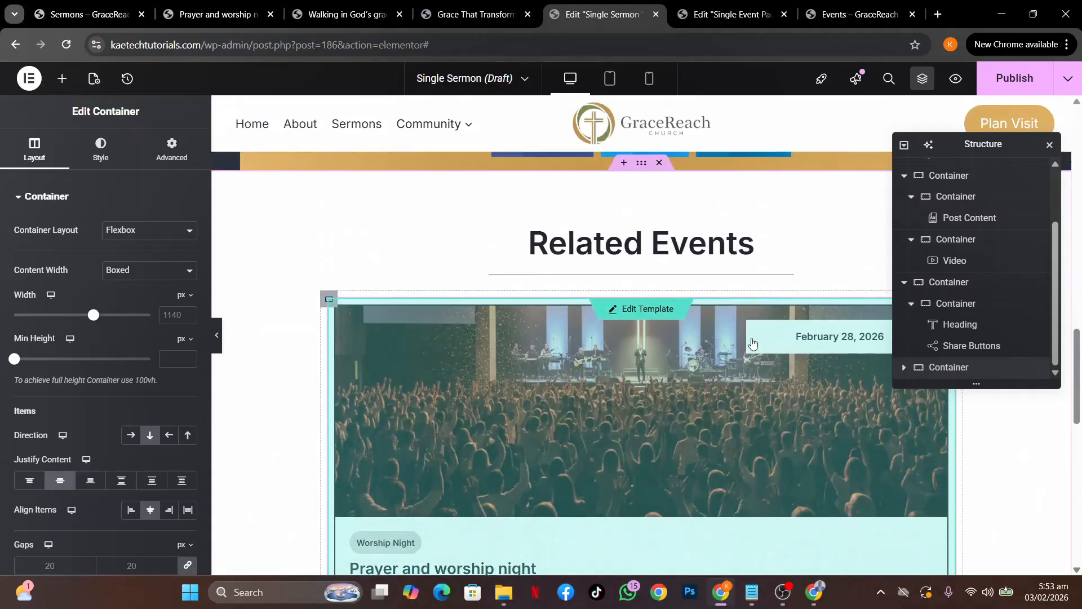
left_click(697, 243)
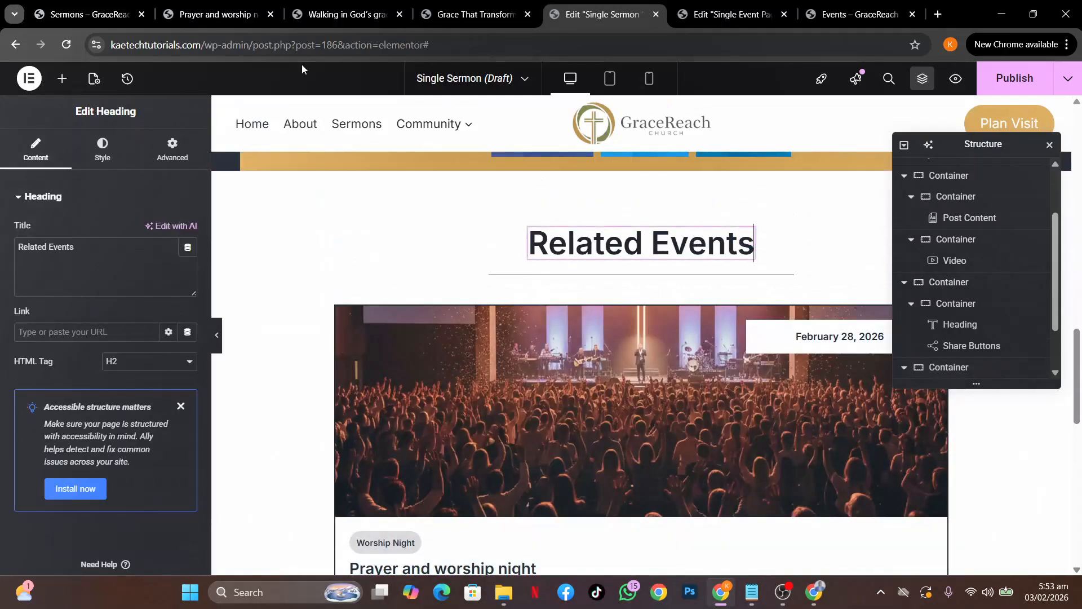
left_click(340, 16)
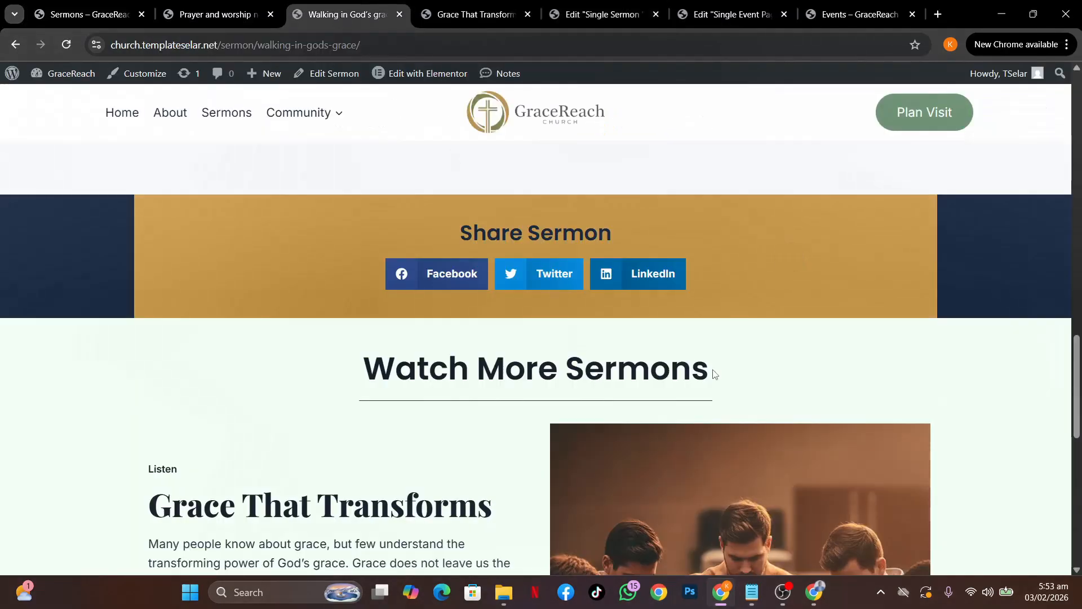
left_click_drag(709, 365, 362, 362)
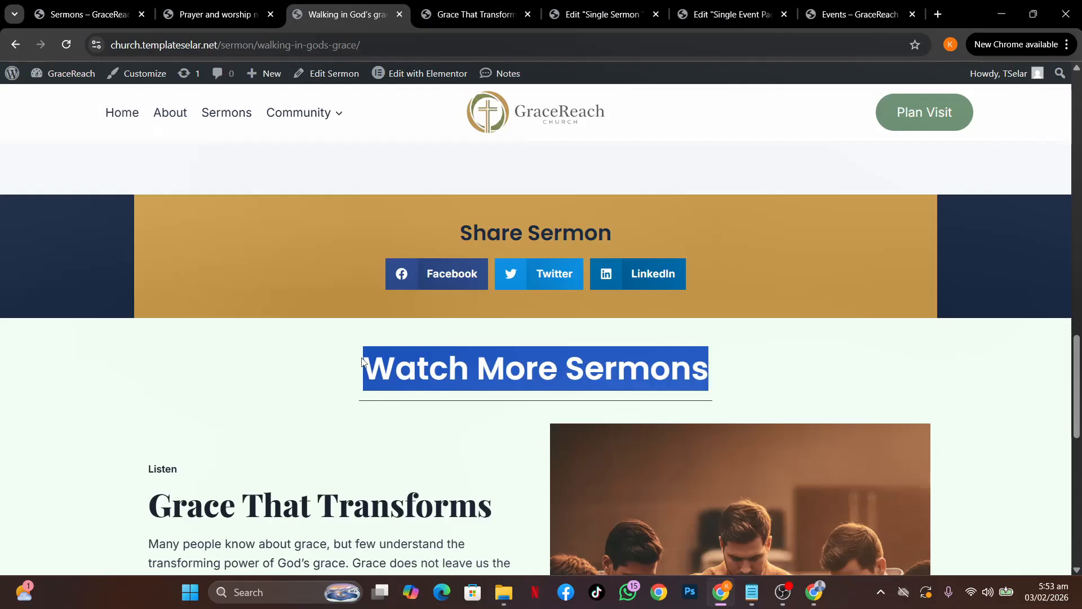
left_click(729, 14)
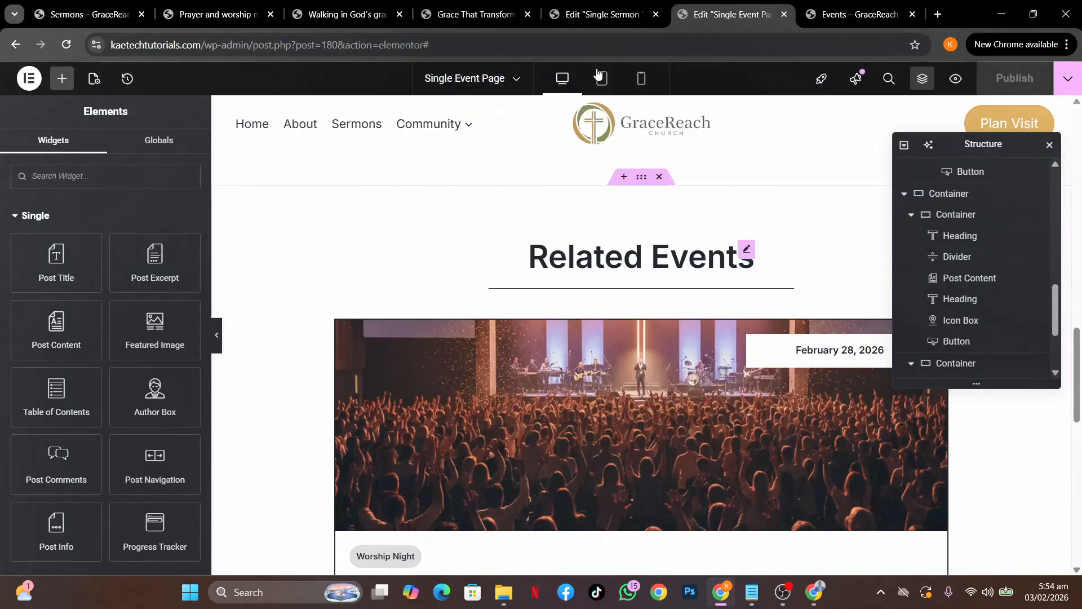
left_click(592, 13)
left_click(114, 245)
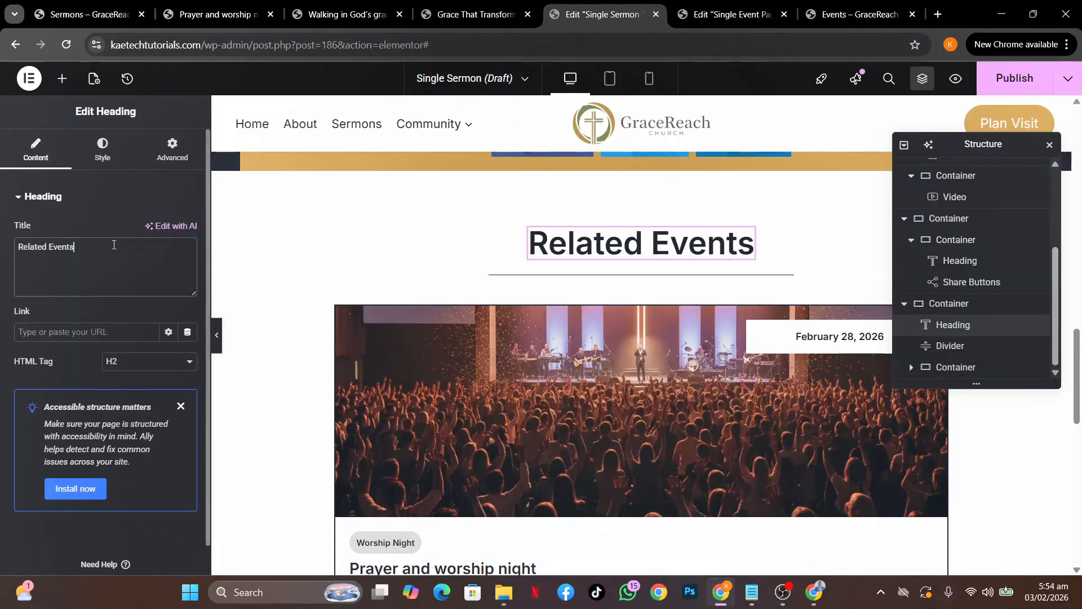
key("ctrl+a")
key("ctrl+v")
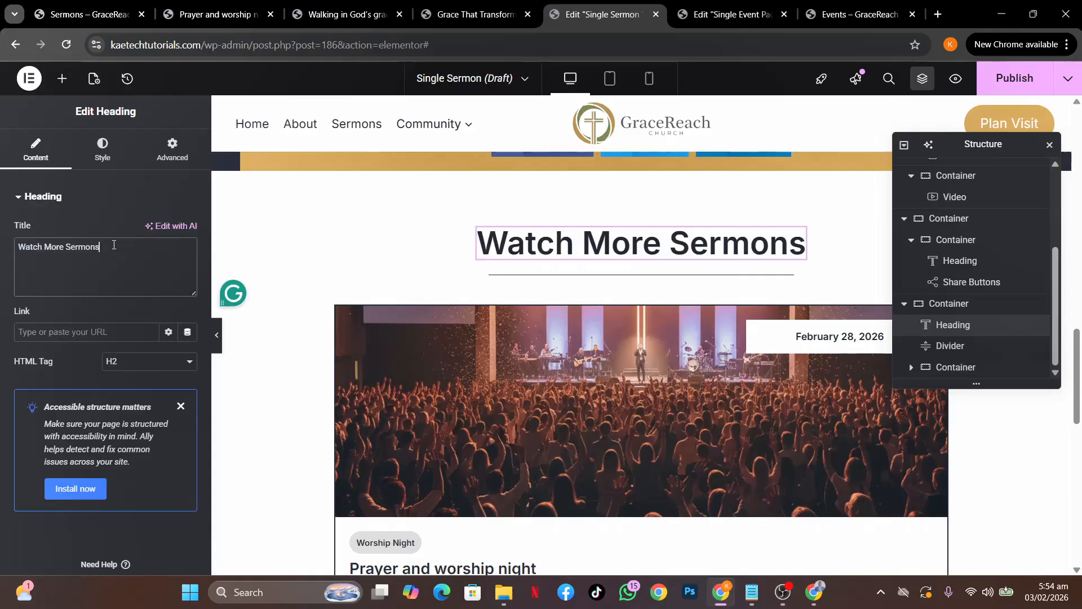
Switch the Loop Grid in the Watch More Sermons section to the Sermon Loop template.
scroll(699, 268, "down", 2)
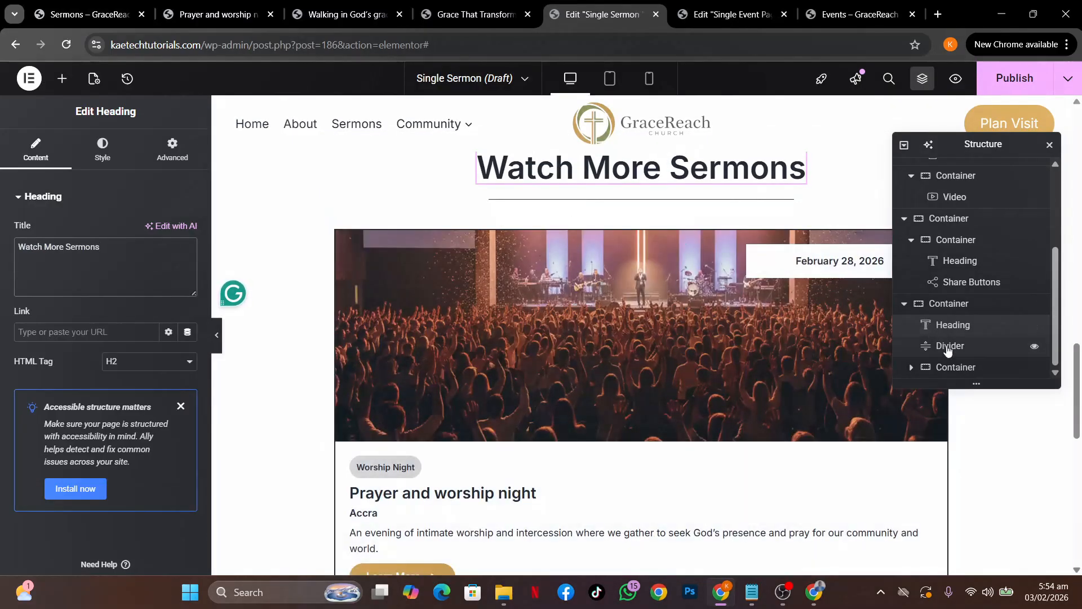
left_click(910, 367)
scroll(986, 365, "down", 1)
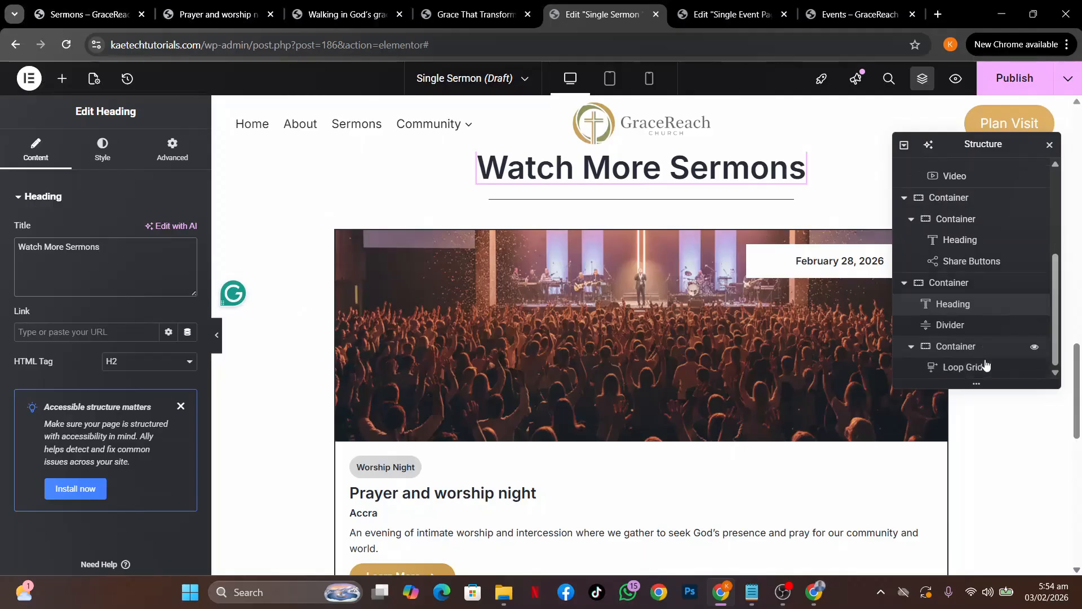
left_click(965, 367)
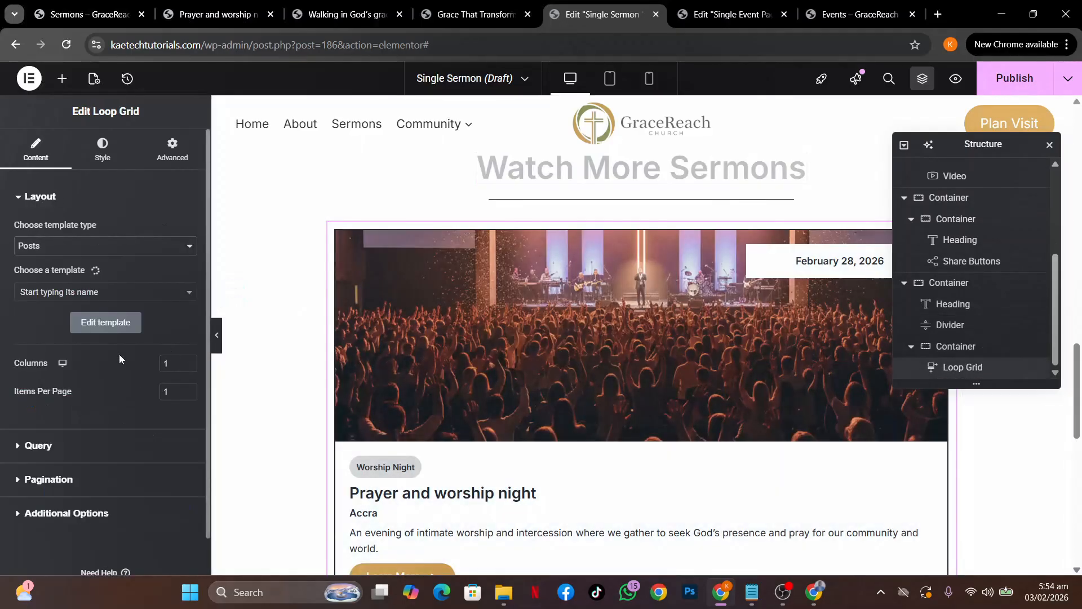
left_click(118, 292)
type("loop")
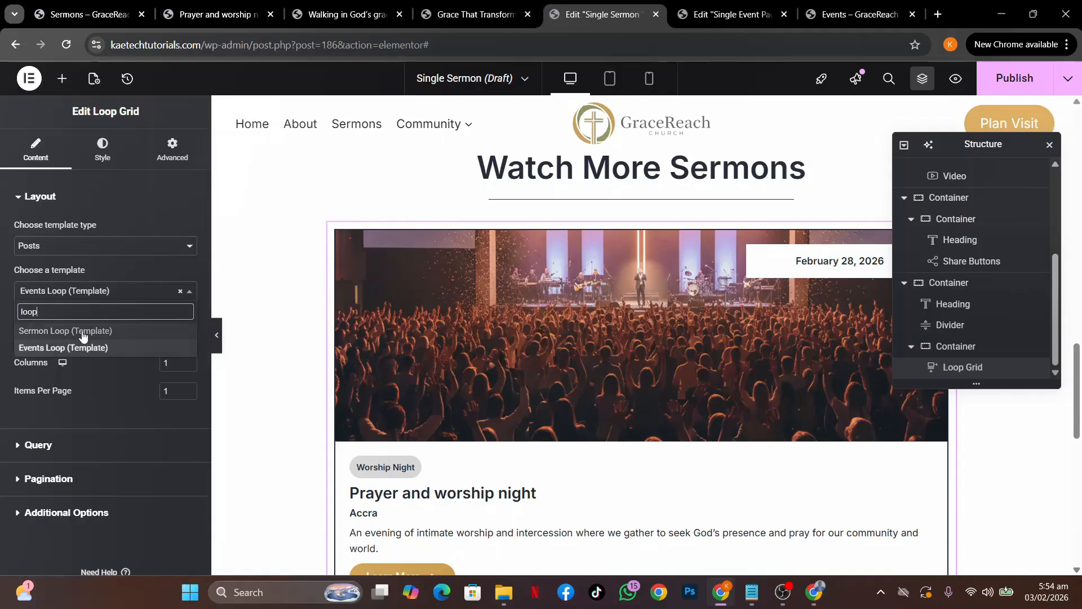
left_click(79, 334)
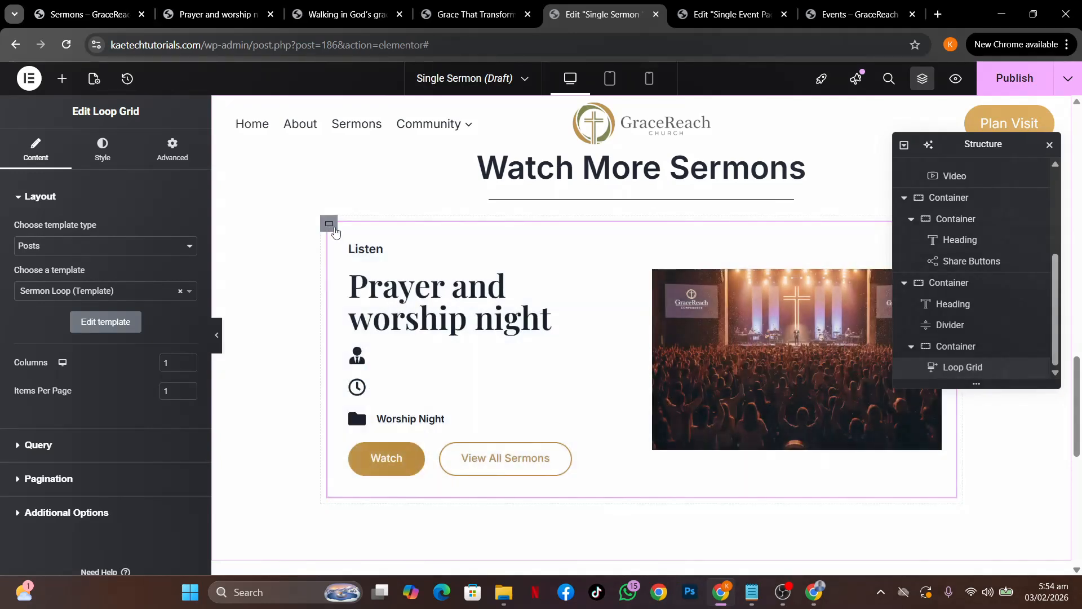
Set the width of the inner container around the Loop Grid to 100%.
left_click(329, 223)
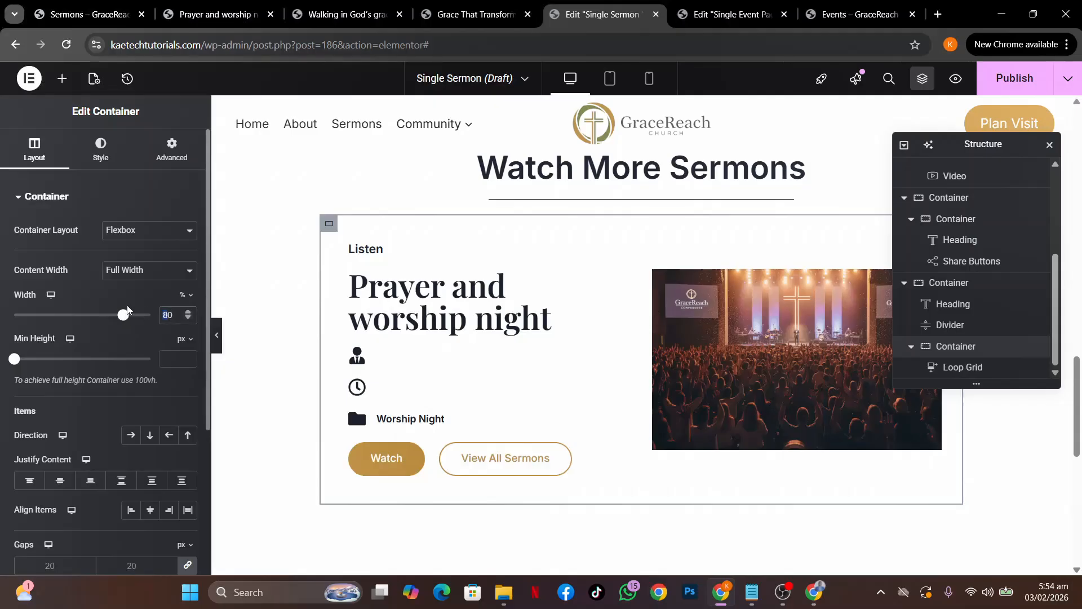
type("9")
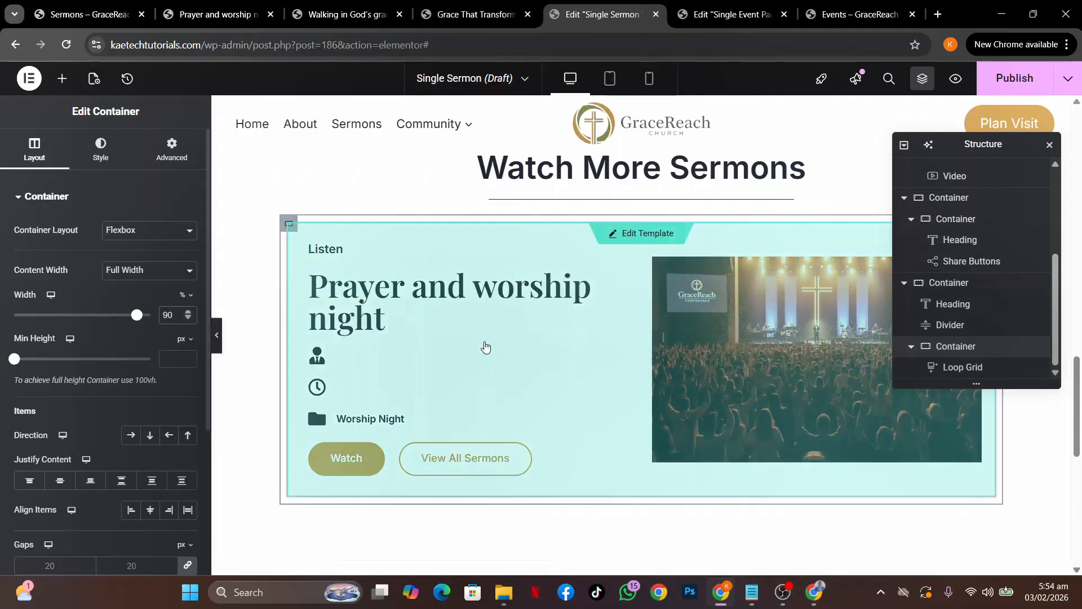
scroll(587, 434, "up", 5)
scroll(587, 434, "down", 3)
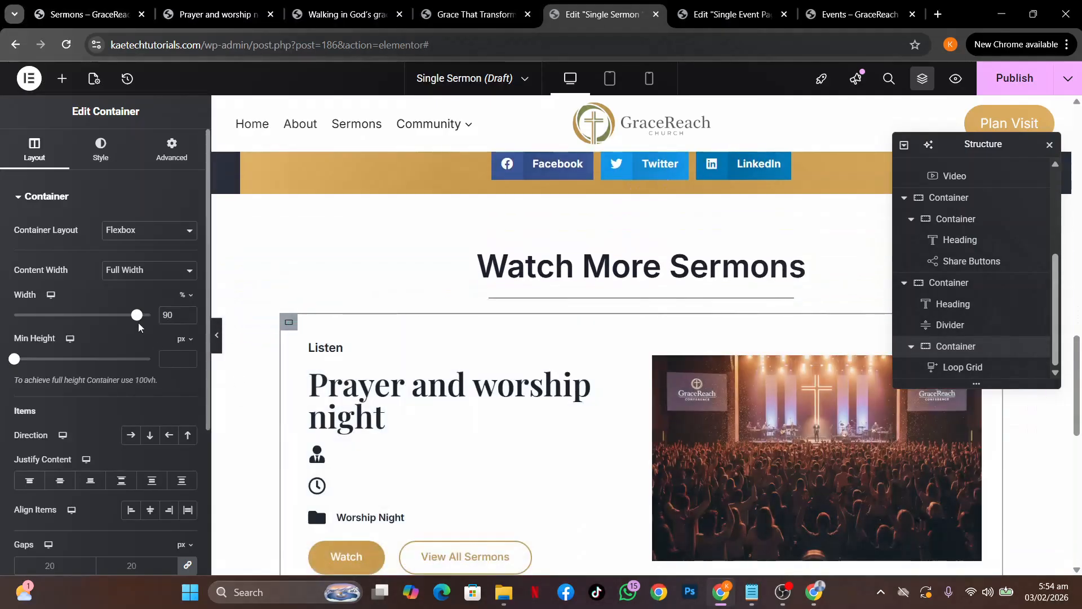
left_click_drag(142, 320, 152, 320)
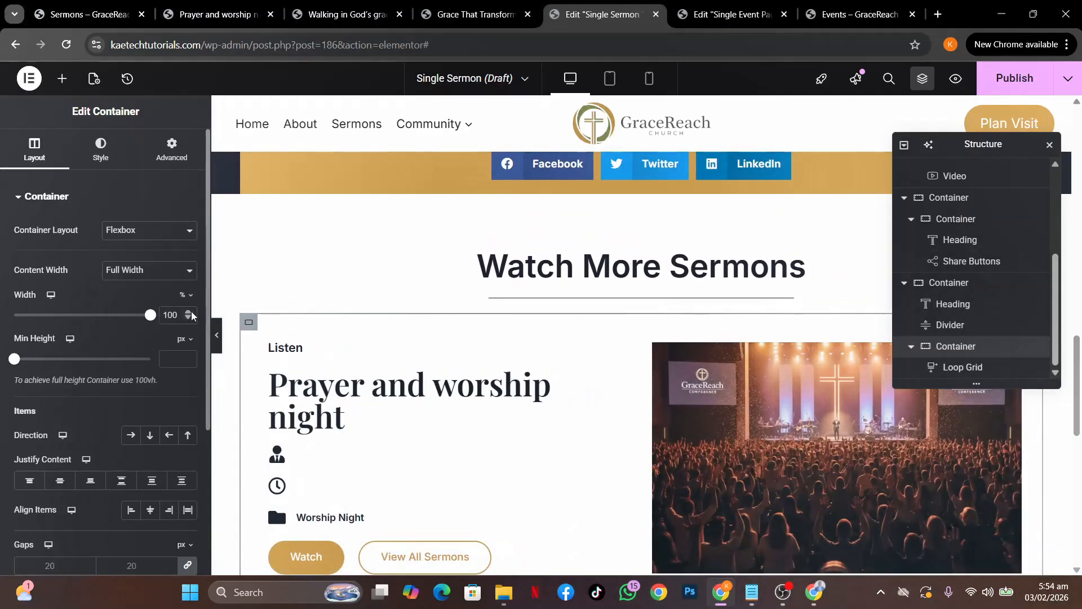
scroll(626, 337, "down", 5)
scroll(624, 336, "down", 3)
scroll(625, 336, "up", 12)
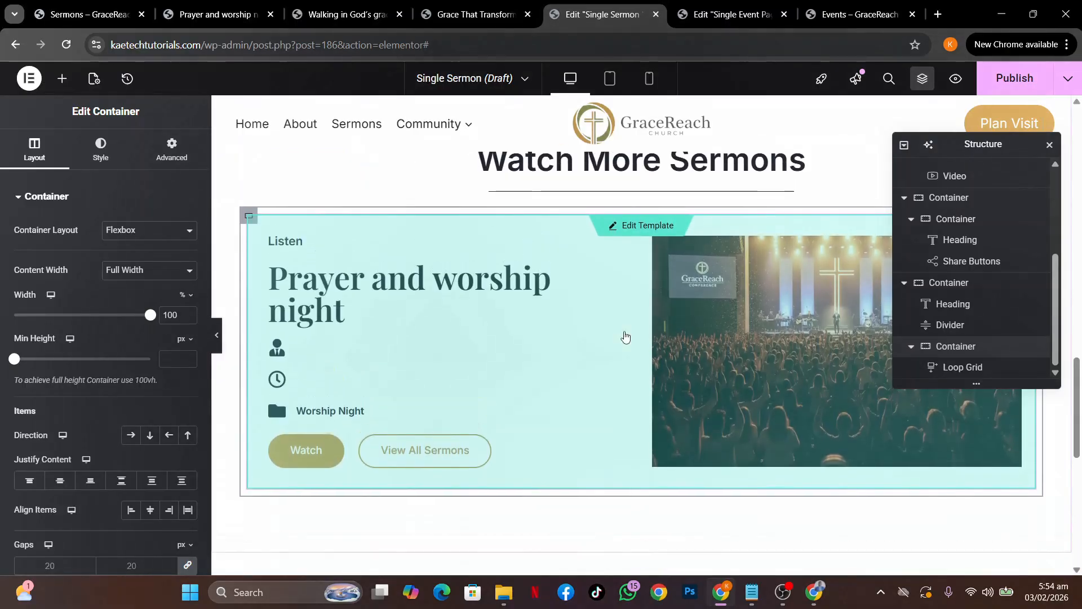
scroll(625, 336, "down", 4)
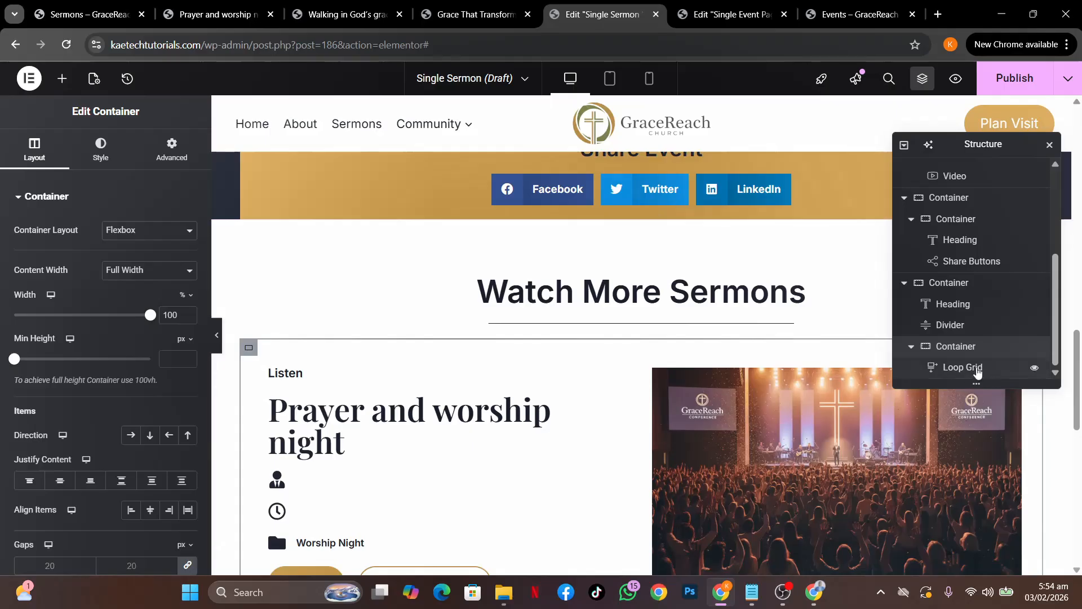
Set the Loop Grid's query source to Sermons and review the share and related sermons sections.
left_click(963, 367)
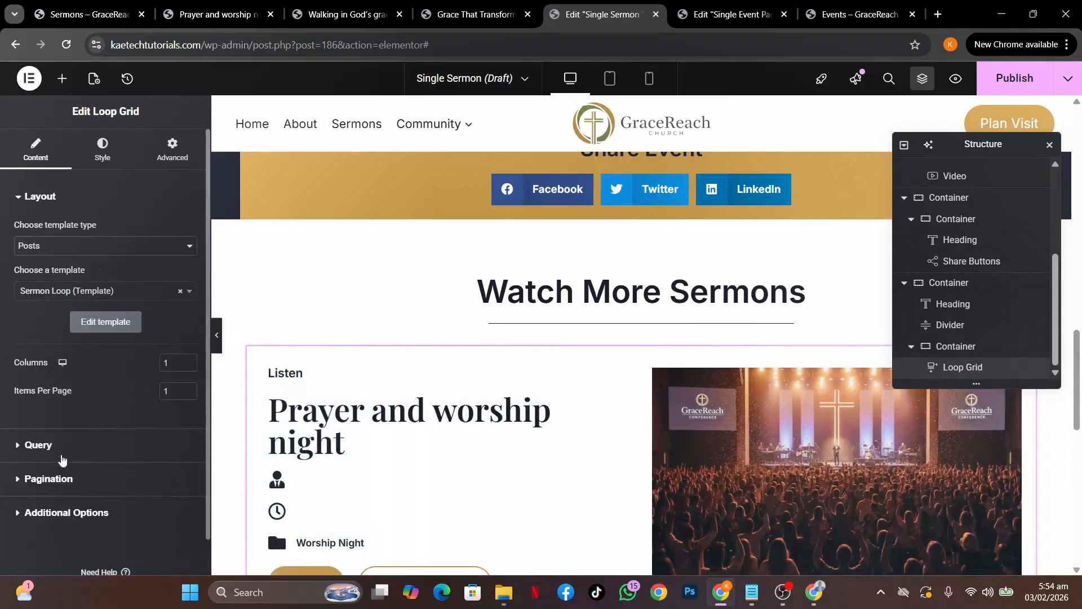
left_click(62, 451)
left_click(149, 264)
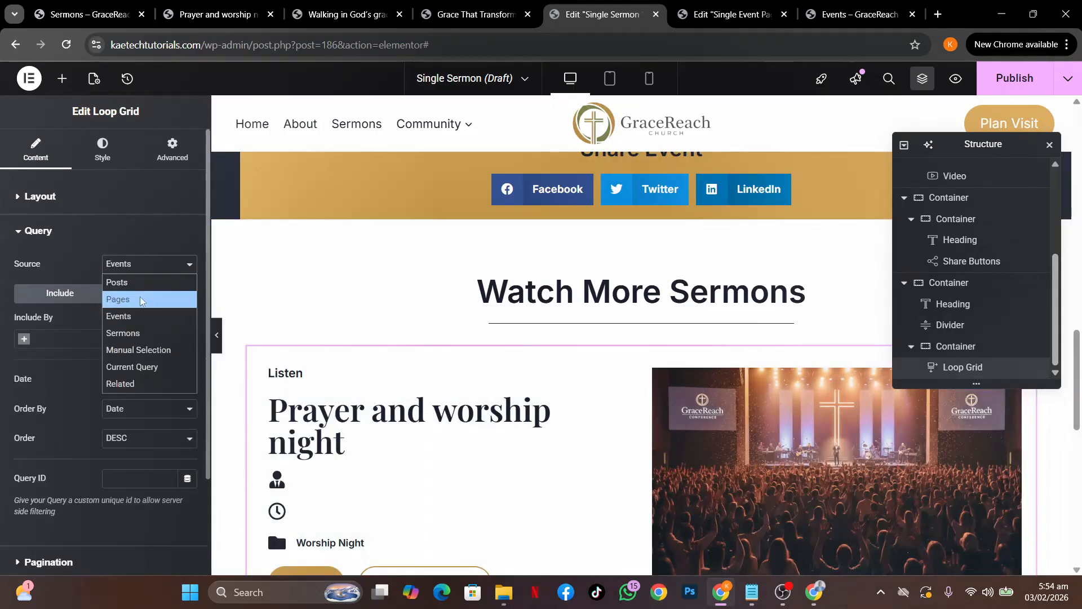
left_click(136, 331)
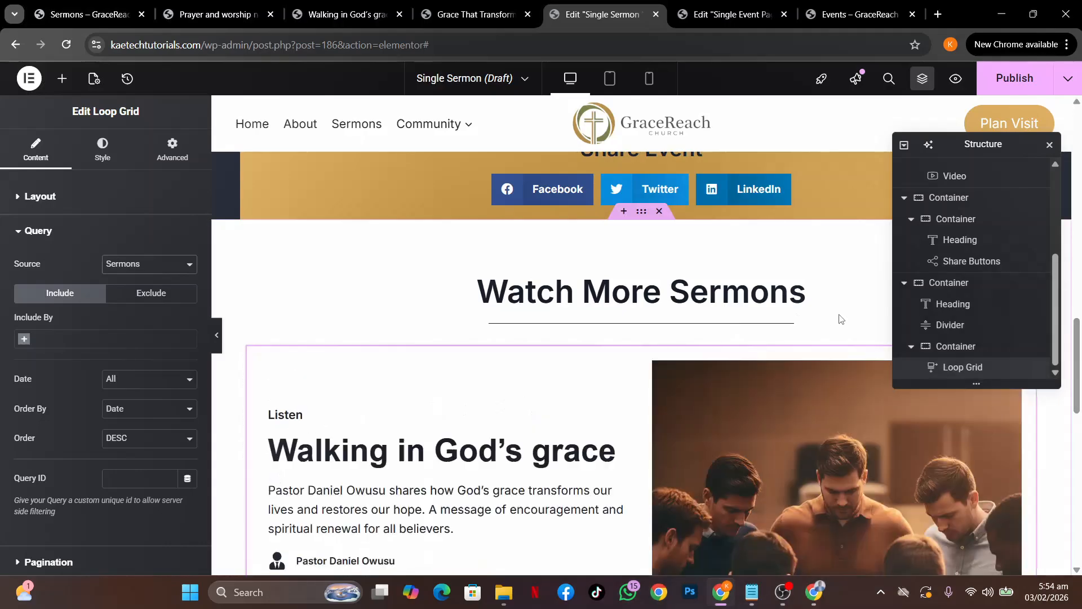
scroll(840, 320, "down", 3)
scroll(840, 320, "up", 5)
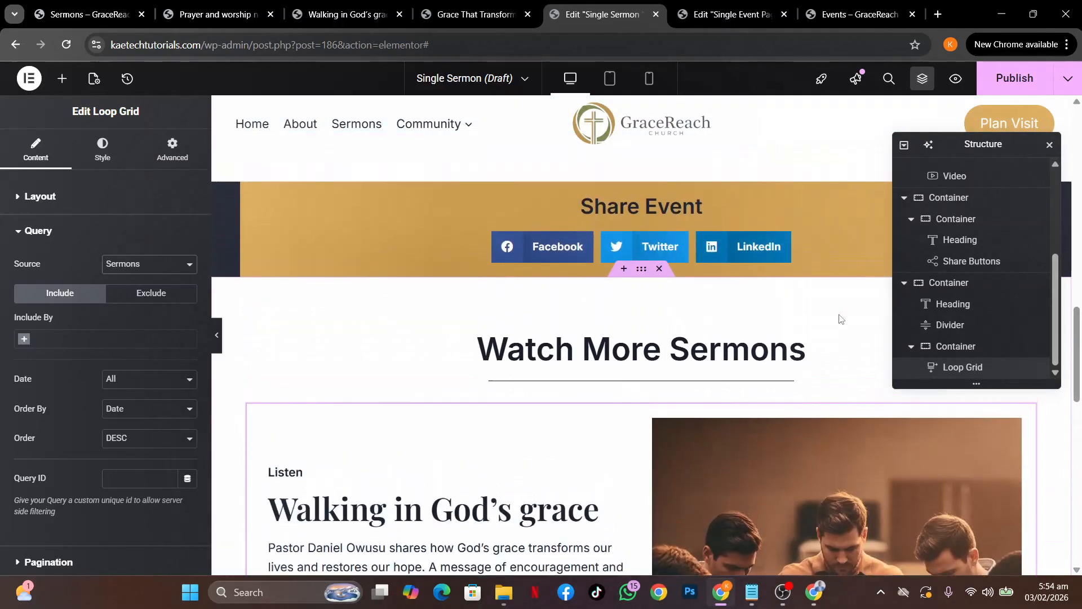
scroll(733, 383, "down", 6)
scroll(718, 383, "up", 8)
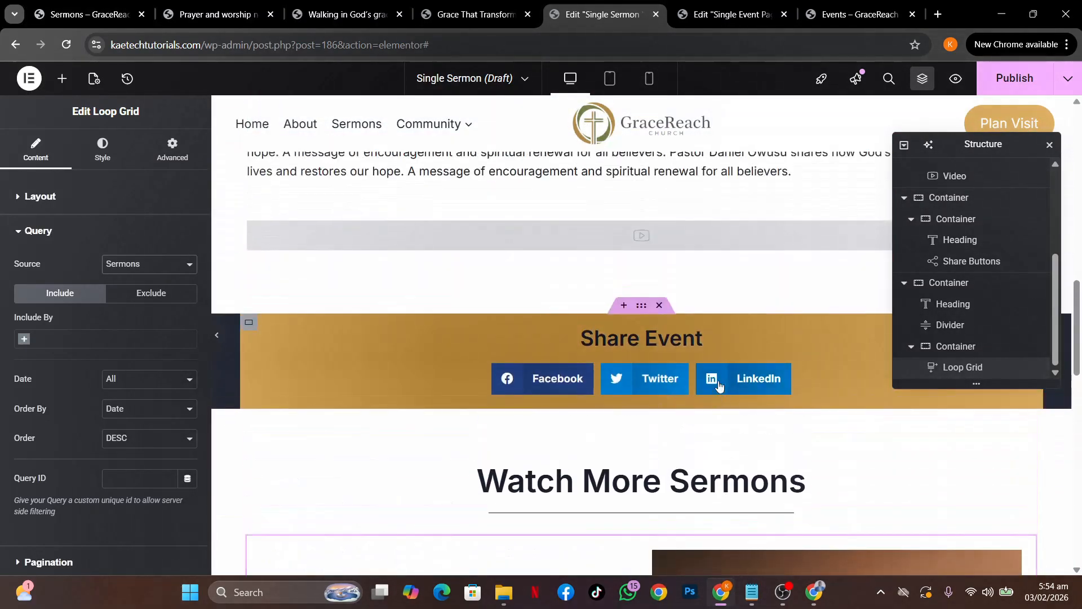
scroll(733, 367, "down", 2)
Center the hero container's content with Justify Content and Align Items both set to Center.
scroll(744, 357, "up", 15)
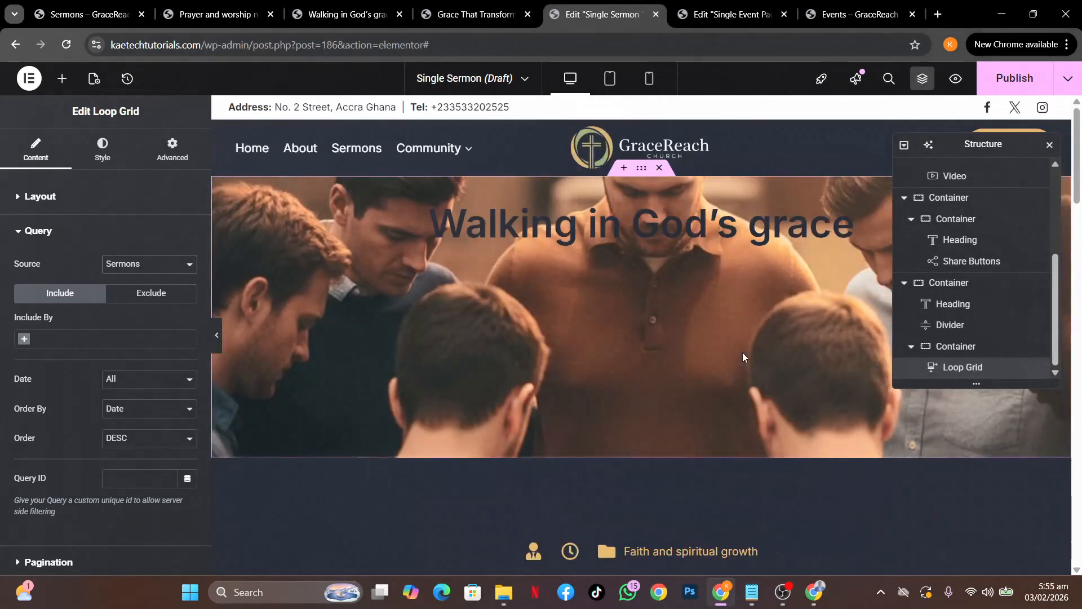
left_click(668, 228)
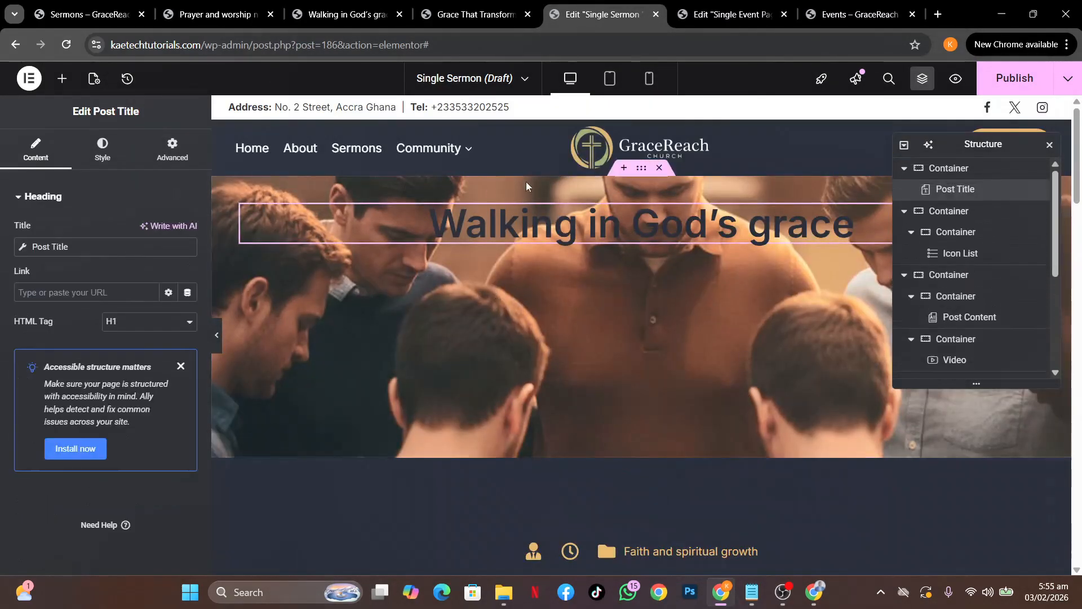
left_click(642, 169)
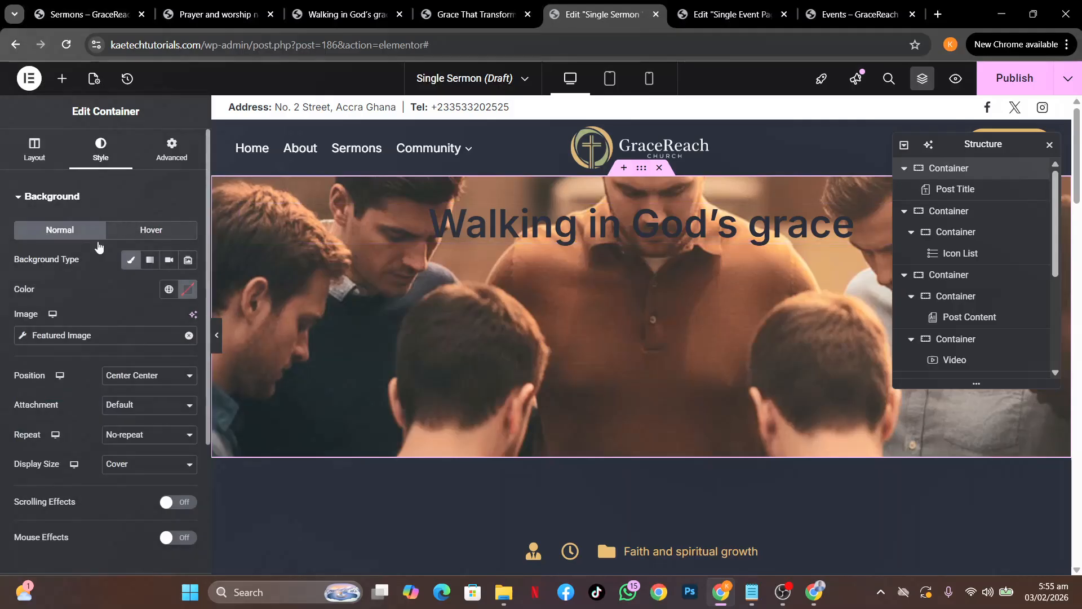
left_click(32, 149)
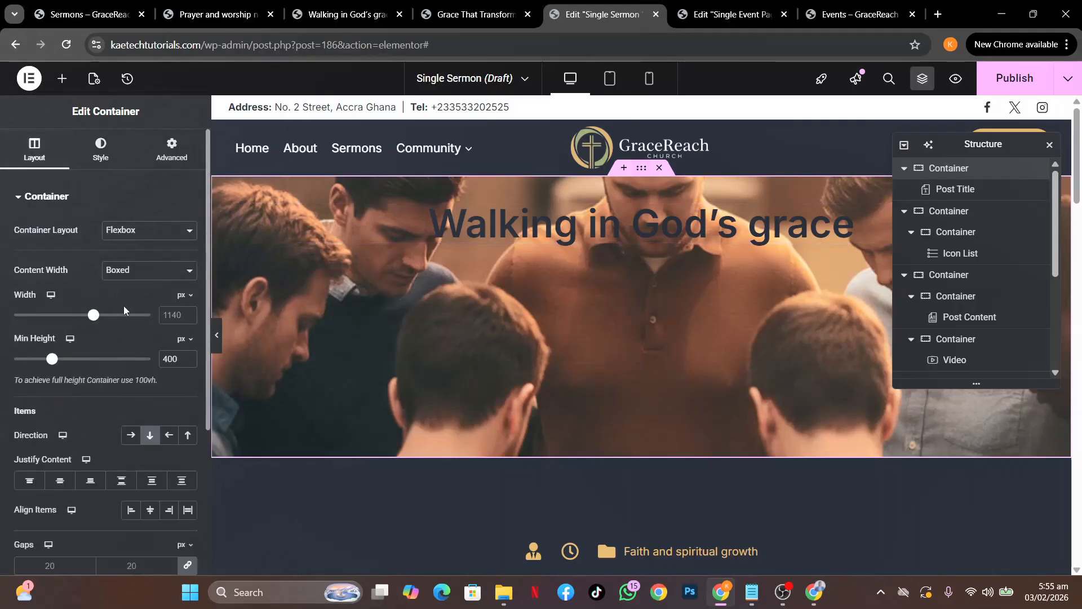
left_click(60, 482)
left_click(150, 510)
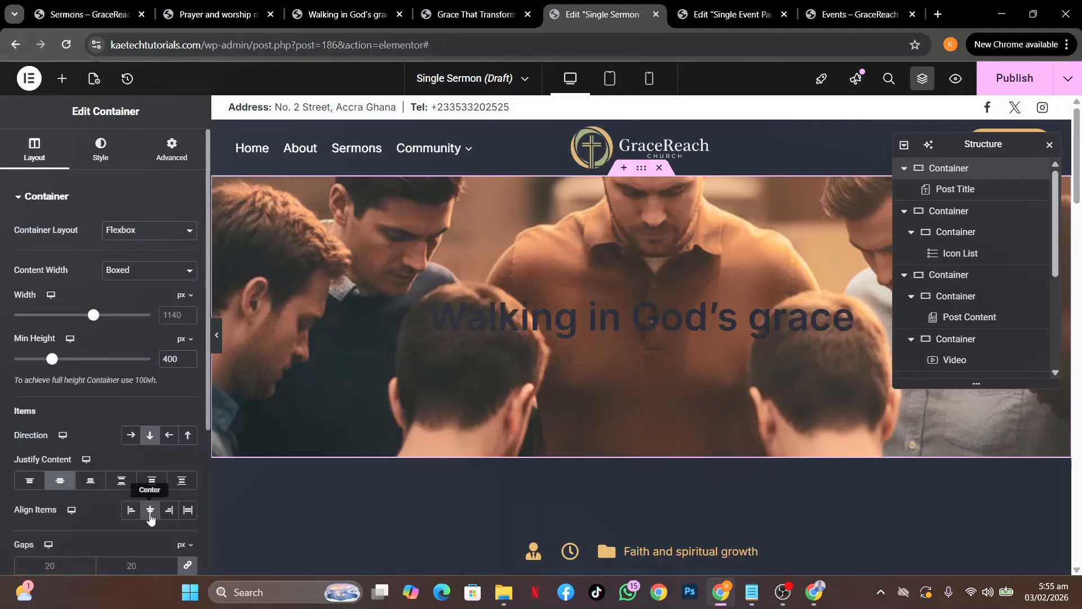
Set the text color of the hero's Post Title to white, #FFFFFF.
left_click(577, 317)
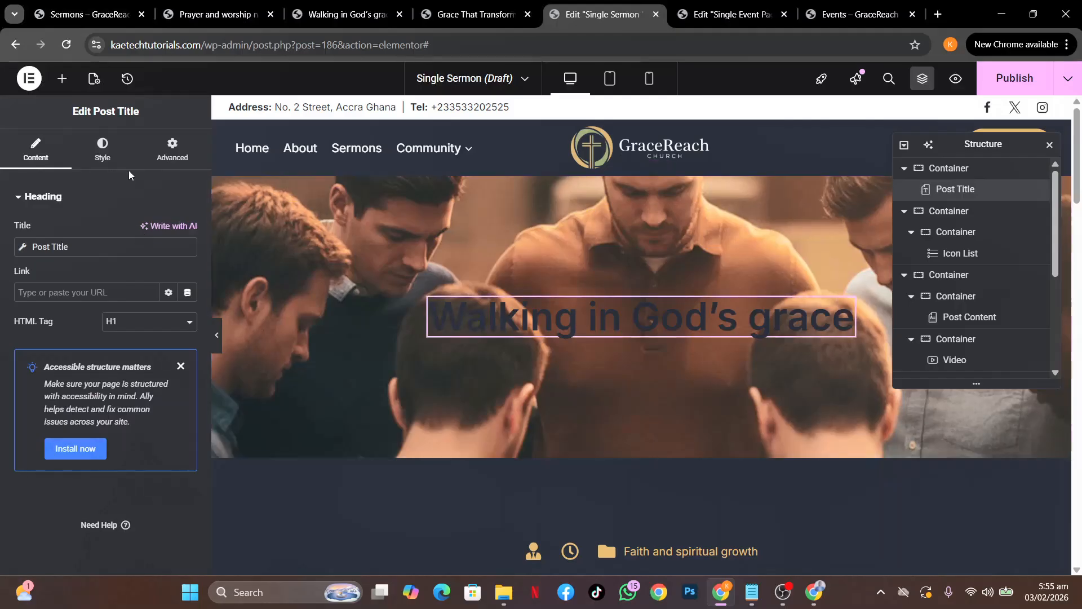
left_click(103, 150)
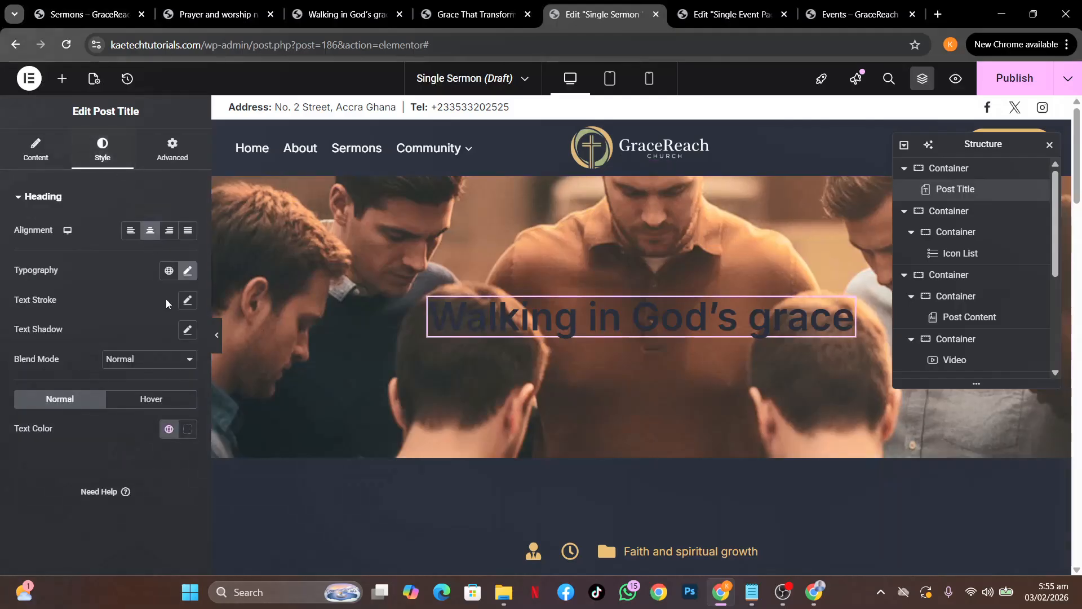
left_click(188, 429)
left_click_drag(136, 286, 69, 194)
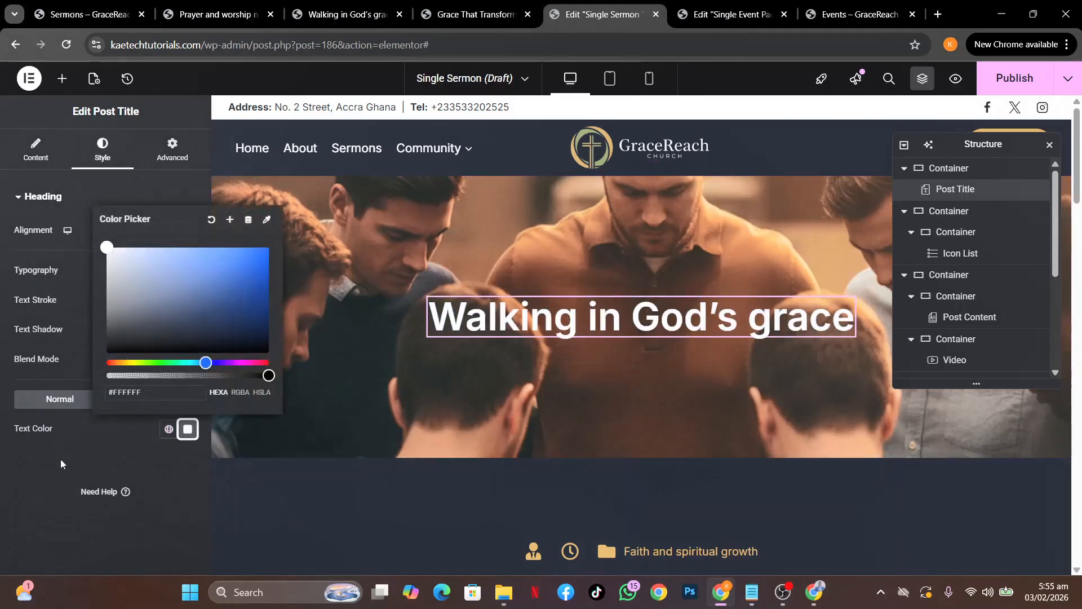
left_click(59, 471)
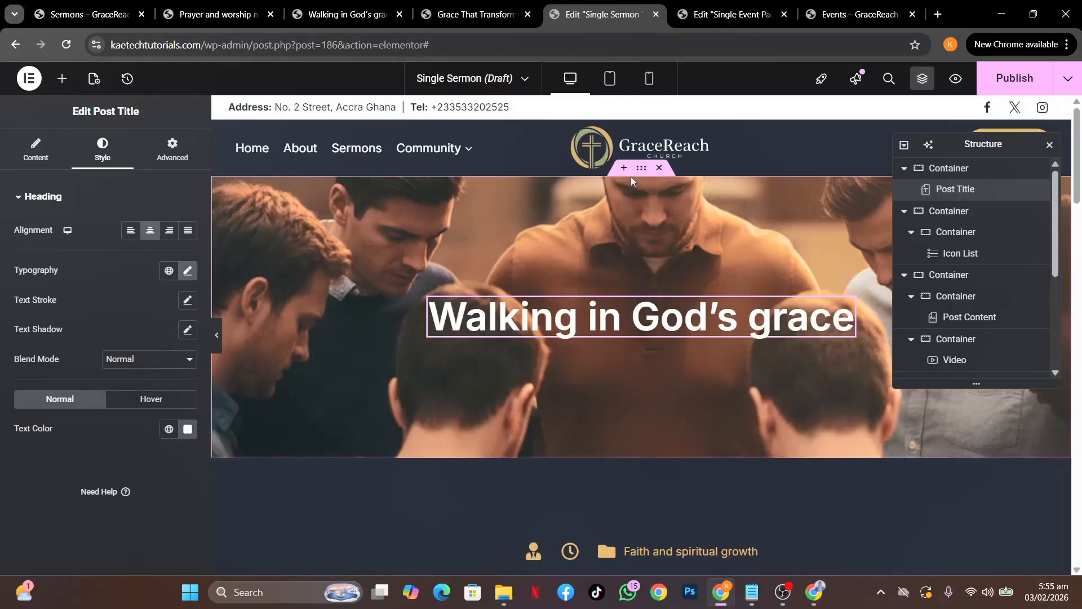
Add a classic background overlay to the hero container using the global Theme Accent color, #1a202c.
left_click(641, 174)
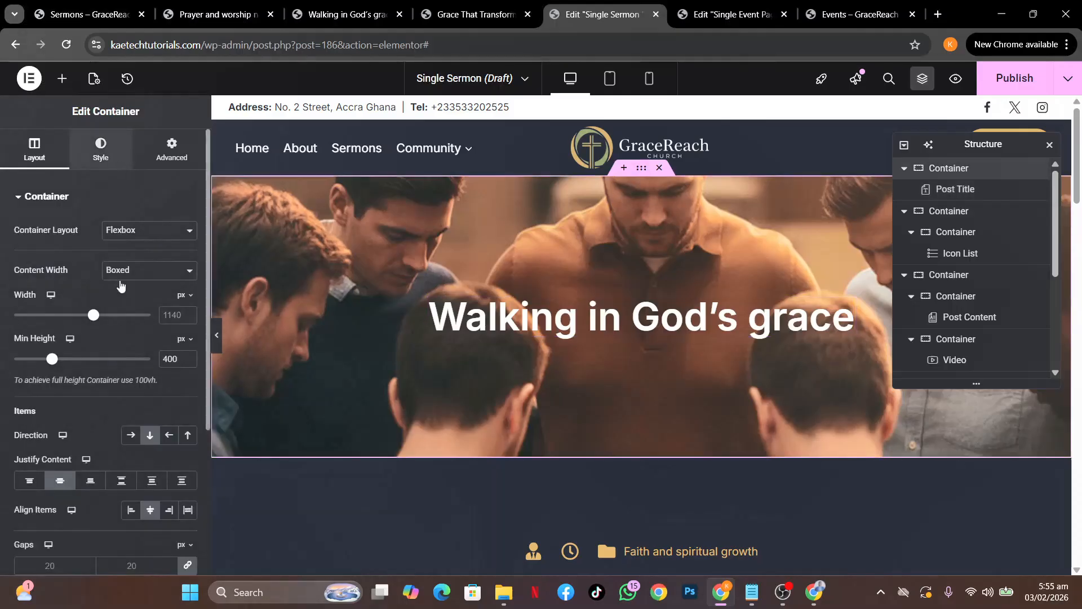
left_click(101, 149)
scroll(127, 357, "down", 3)
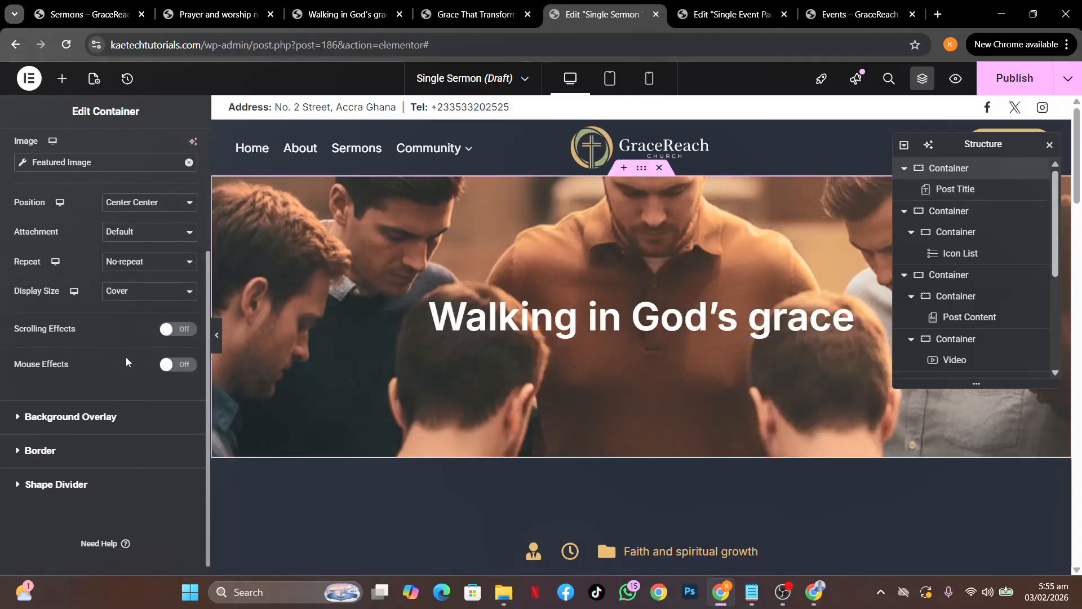
left_click(67, 416)
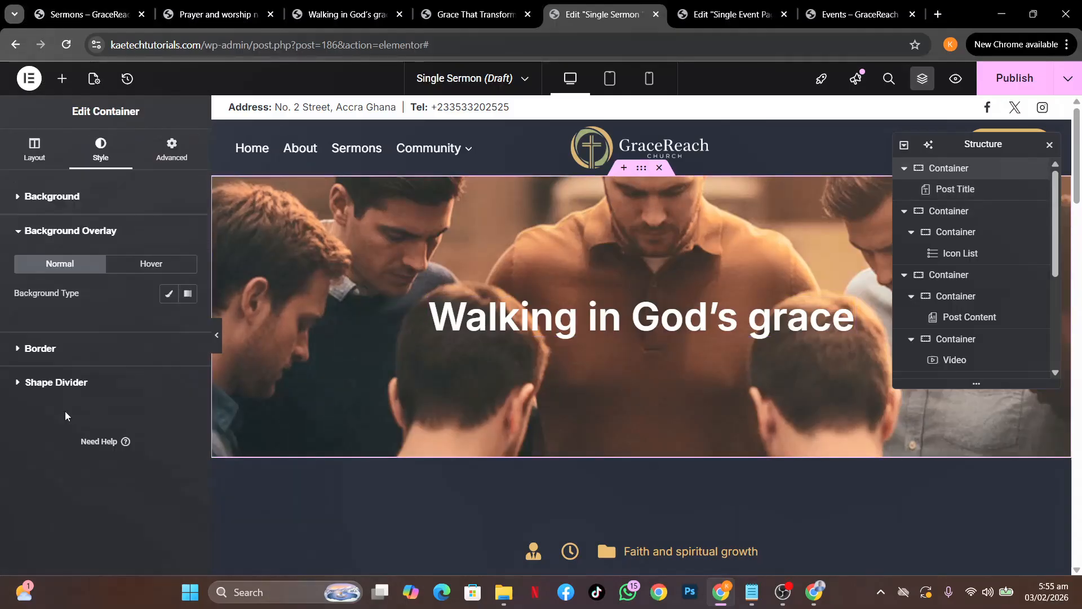
left_click(169, 295)
left_click(168, 324)
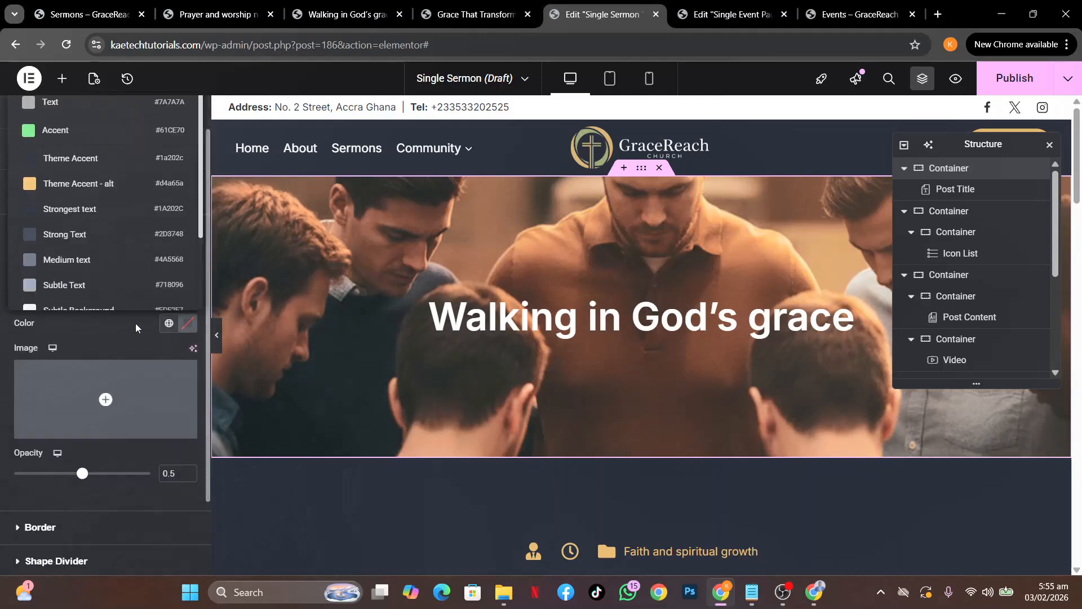
left_click(116, 161)
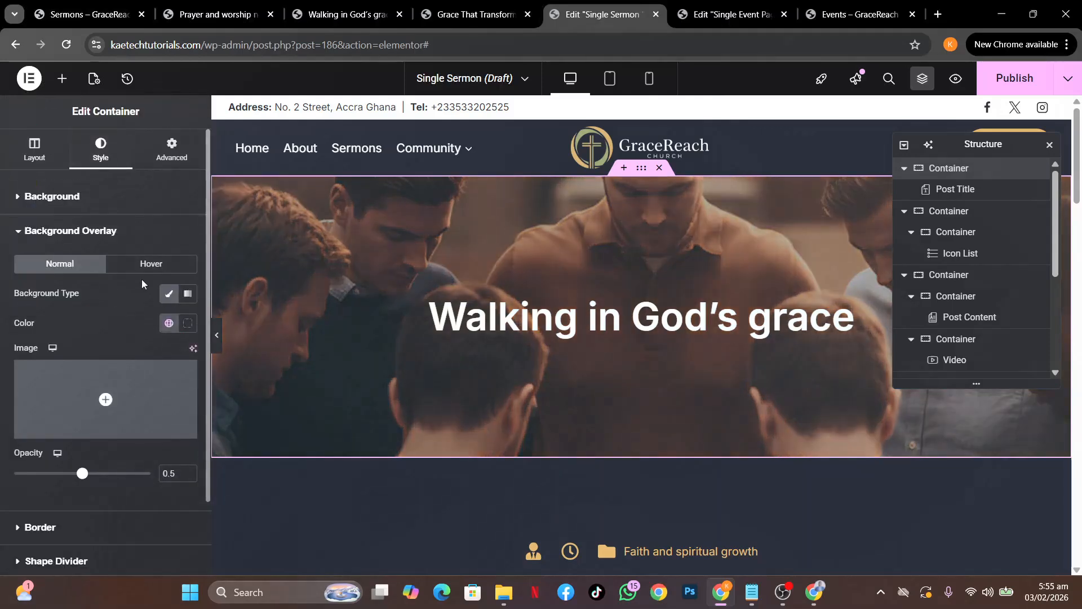
Set the opacity of the hero container's background overlay to 0.65.
left_click(172, 474)
type("7")
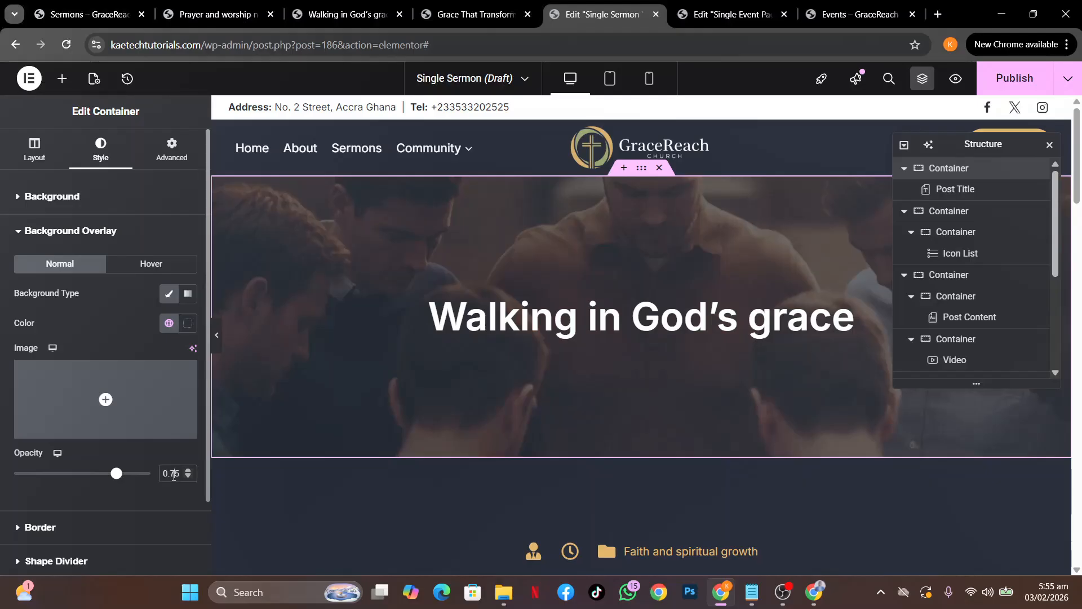
key("BackSpace")
type("6")
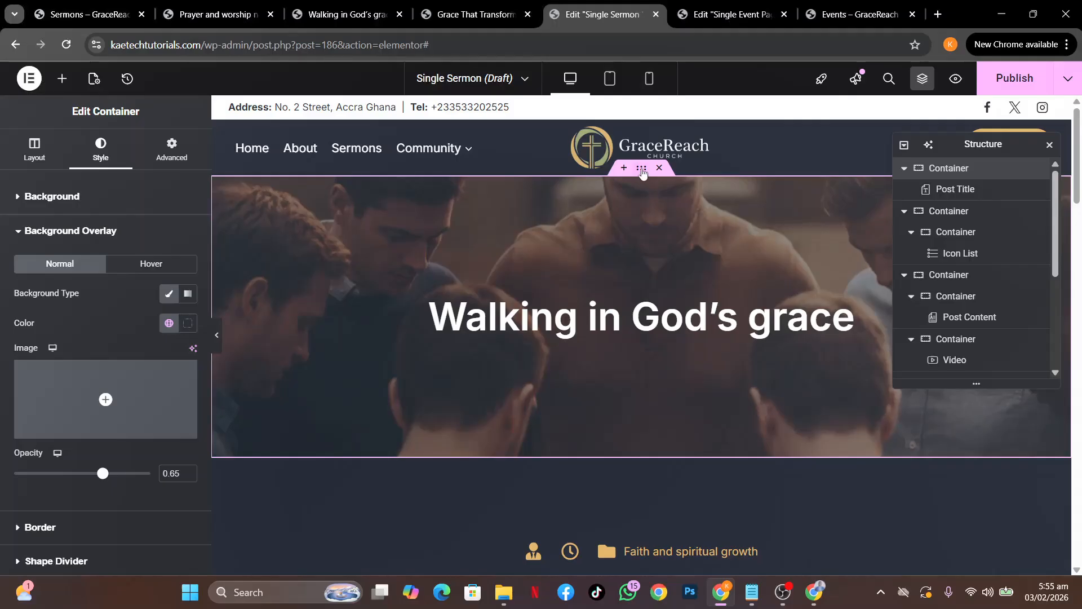
Set the hero container's minimum height to 500 px.
left_click(34, 150)
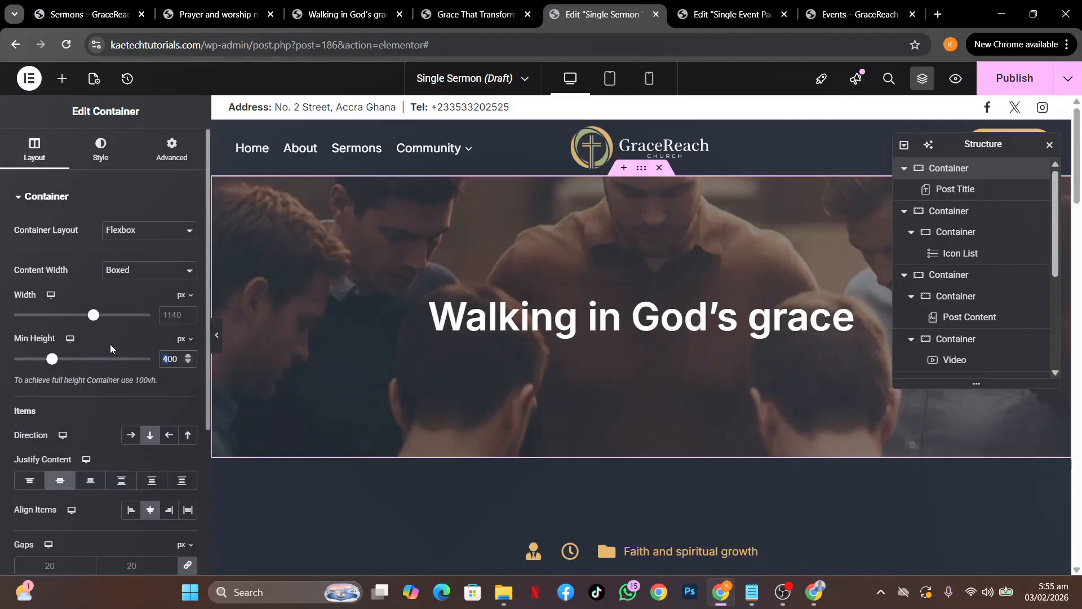
type("5")
scroll(647, 405, "down", 4)
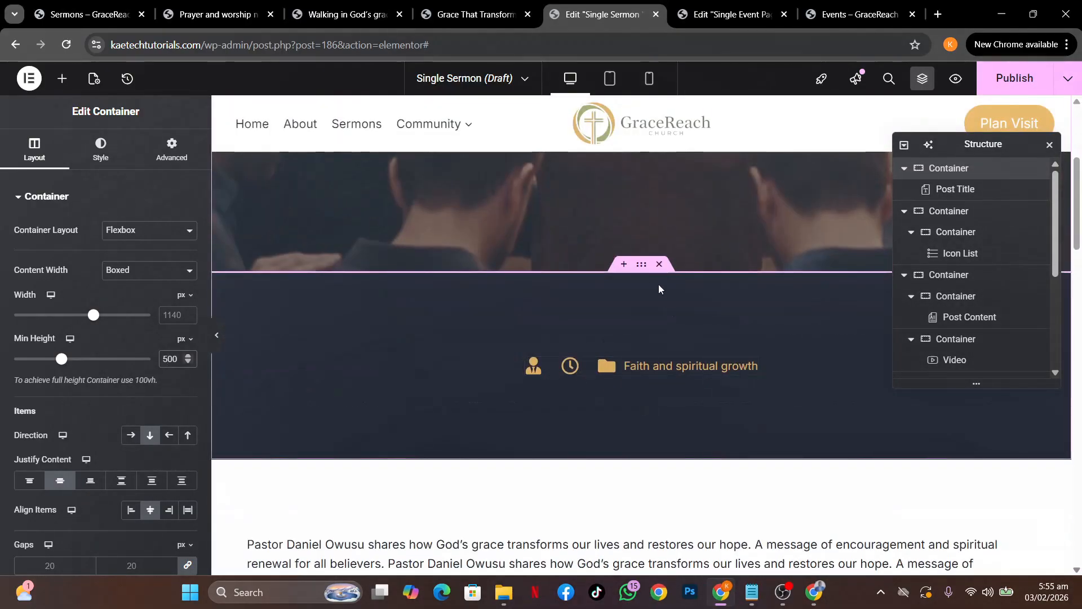
Set the top and bottom padding of the dark sermon details container below the hero to 20 px each.
left_click(284, 313)
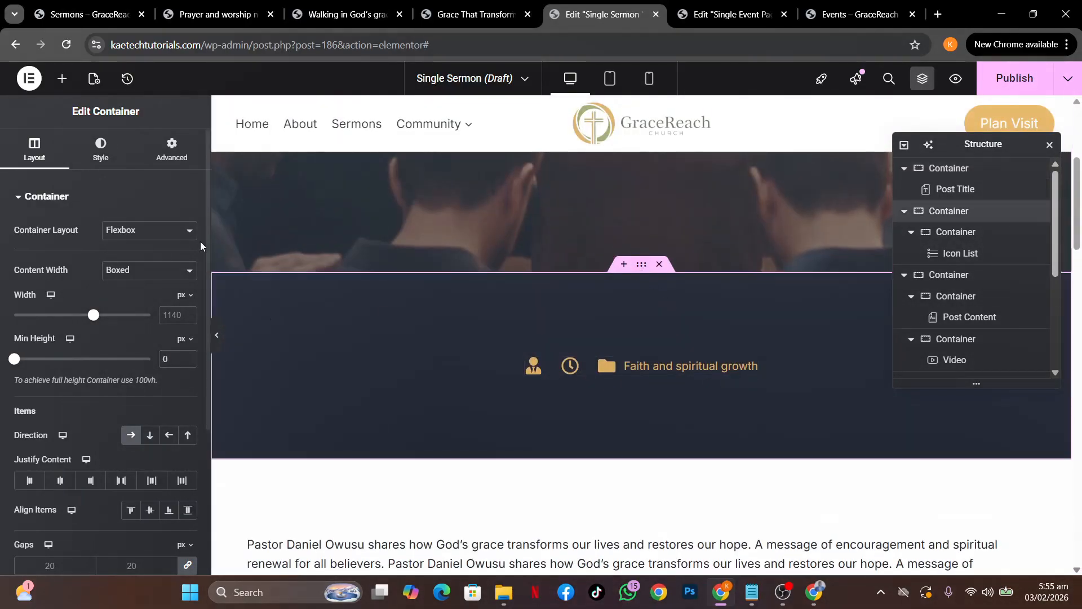
left_click(178, 158)
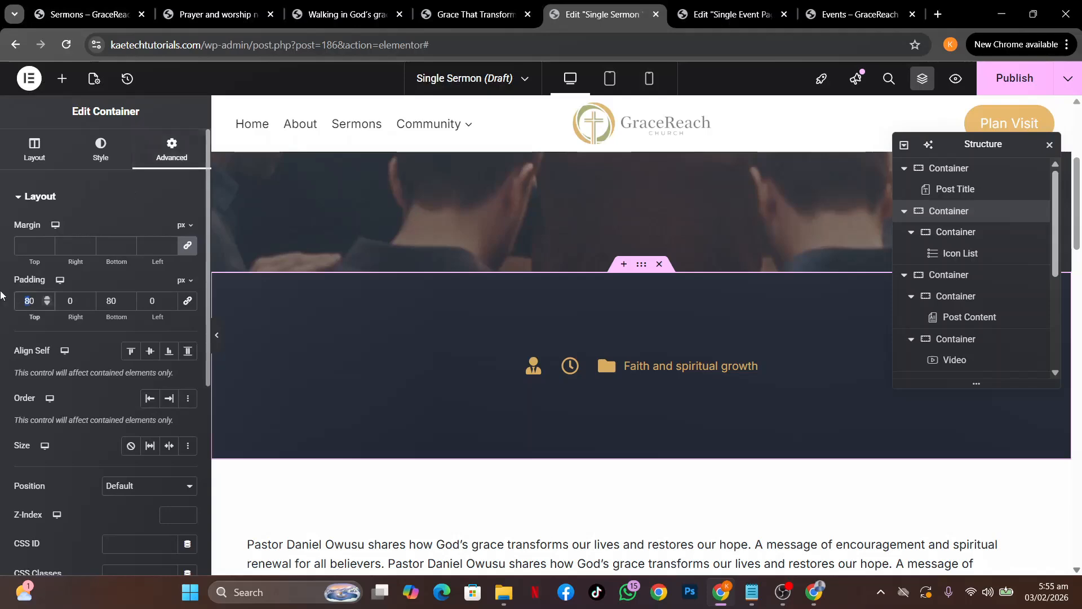
type("2")
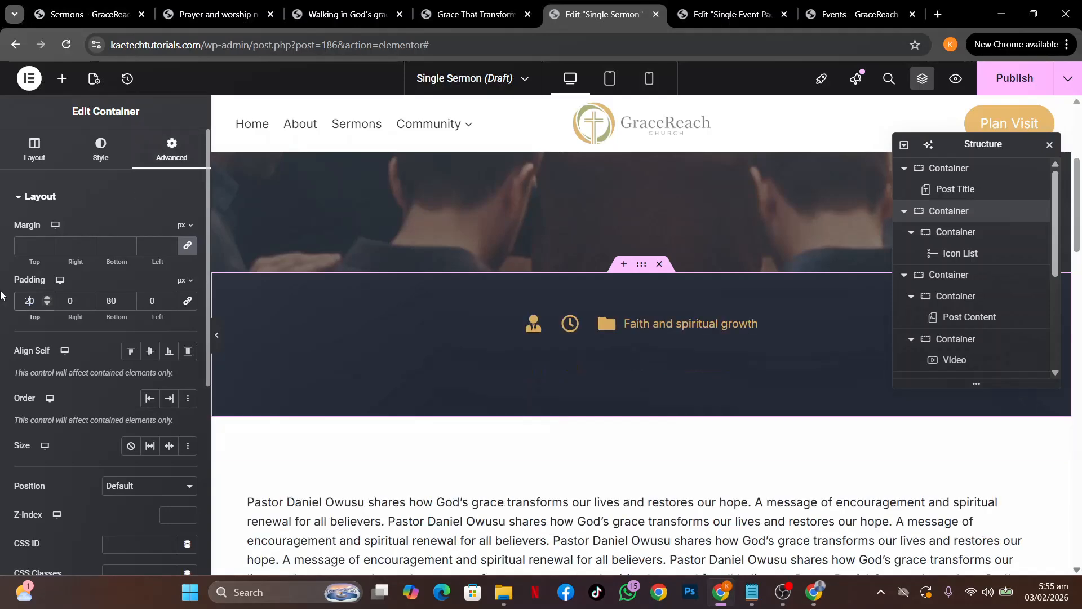
left_click(113, 300)
type("2")
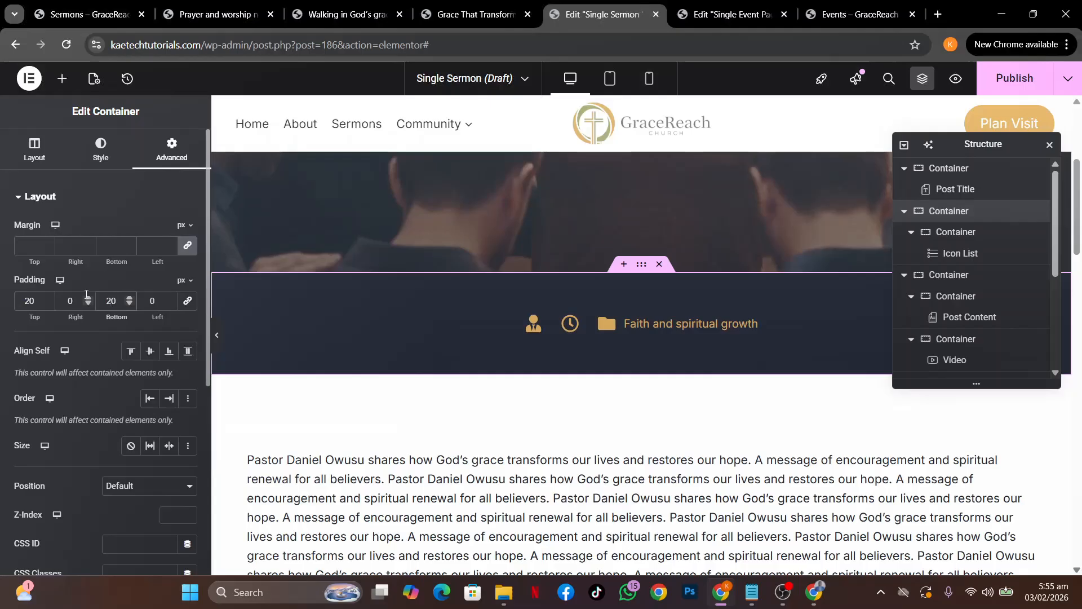
Compare the details bar with the reference sermon page and set the padding of the Icon List's inner container to 0 on all sides.
left_click(334, 15)
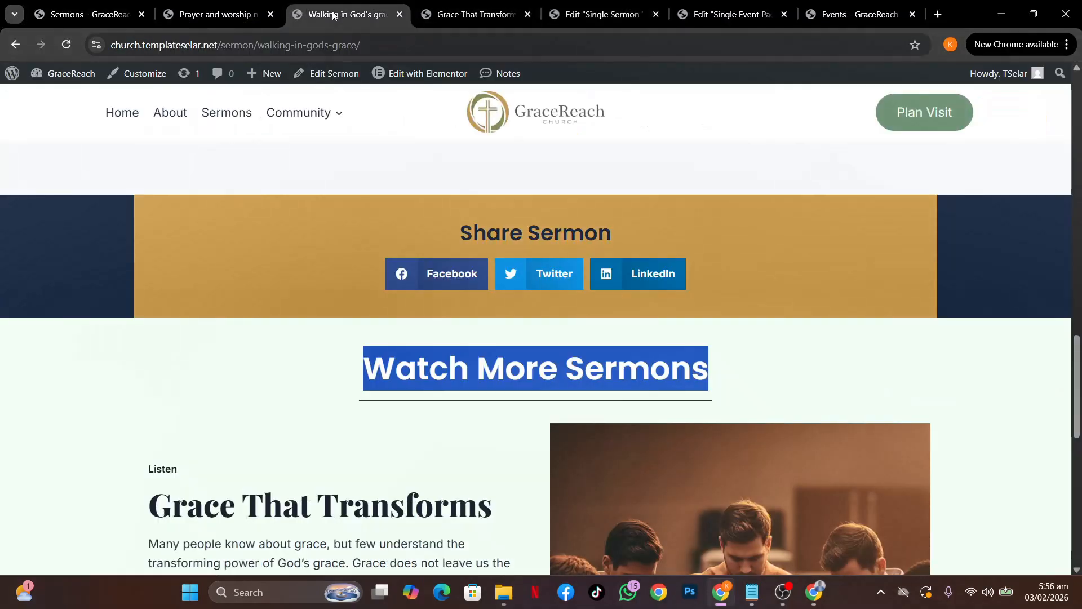
scroll(396, 224, "up", 15)
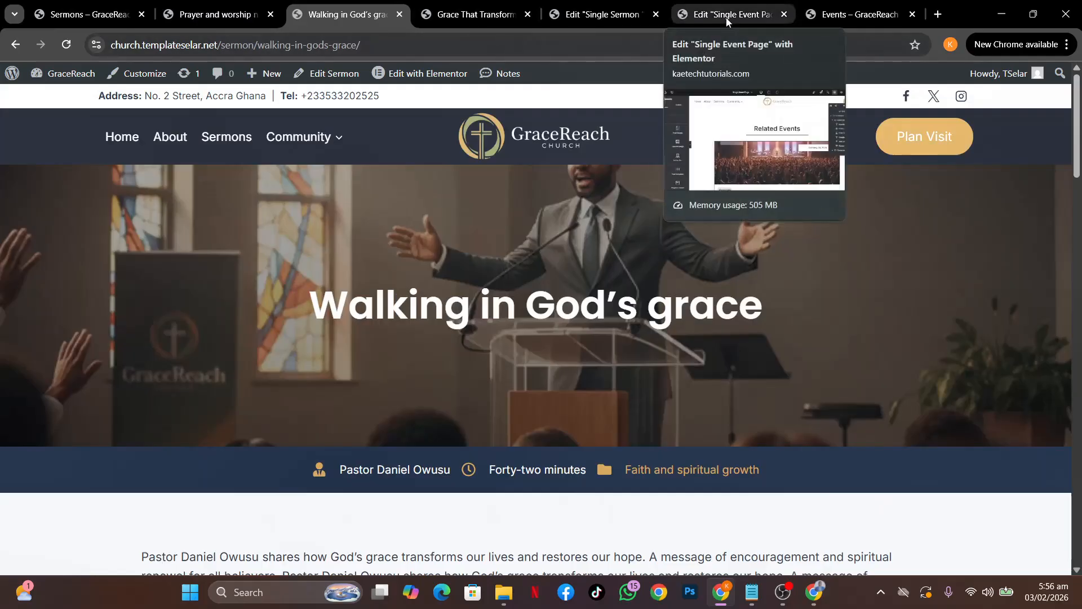
left_click(601, 16)
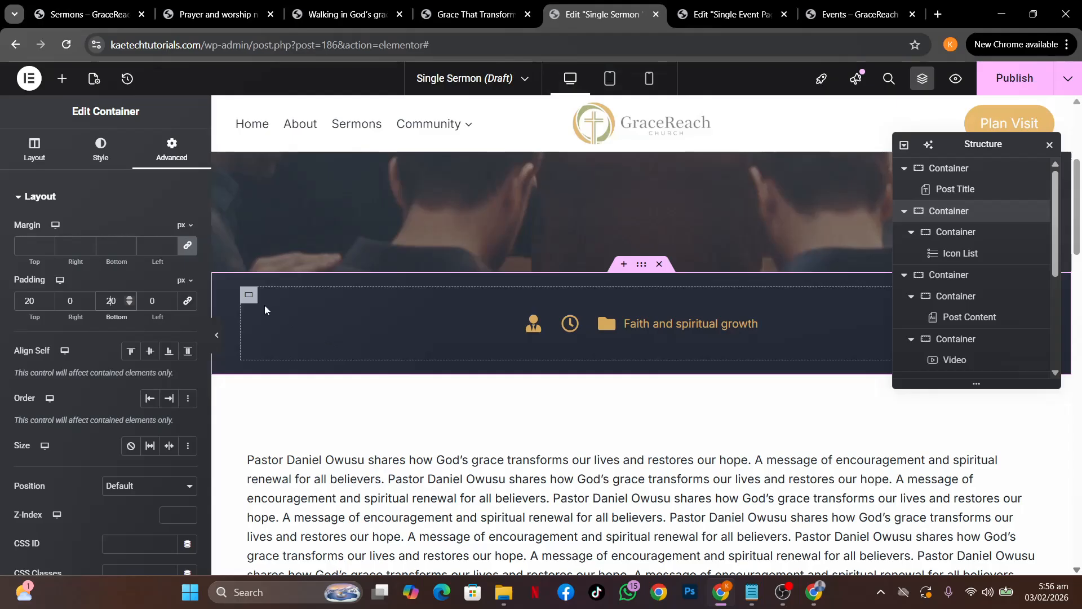
left_click(265, 306)
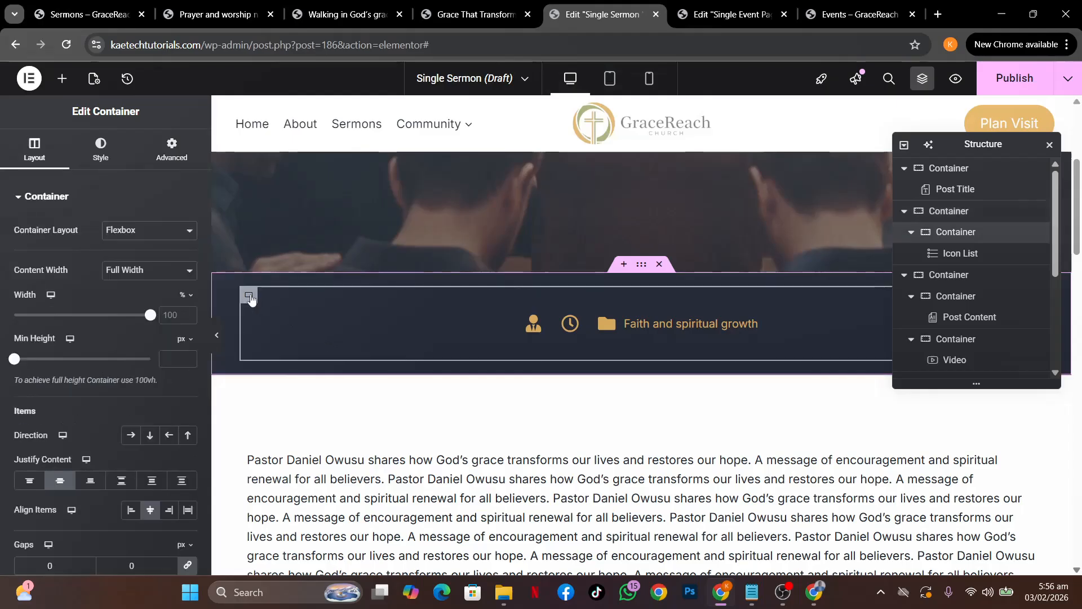
left_click(164, 158)
left_click(188, 304)
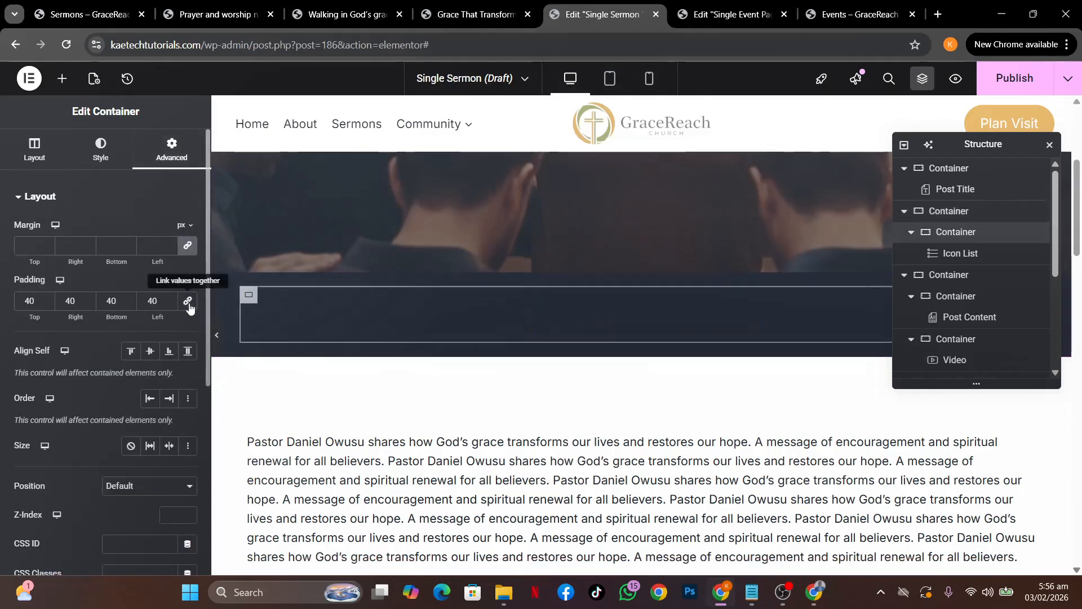
left_click_drag(44, 301, 1, 294)
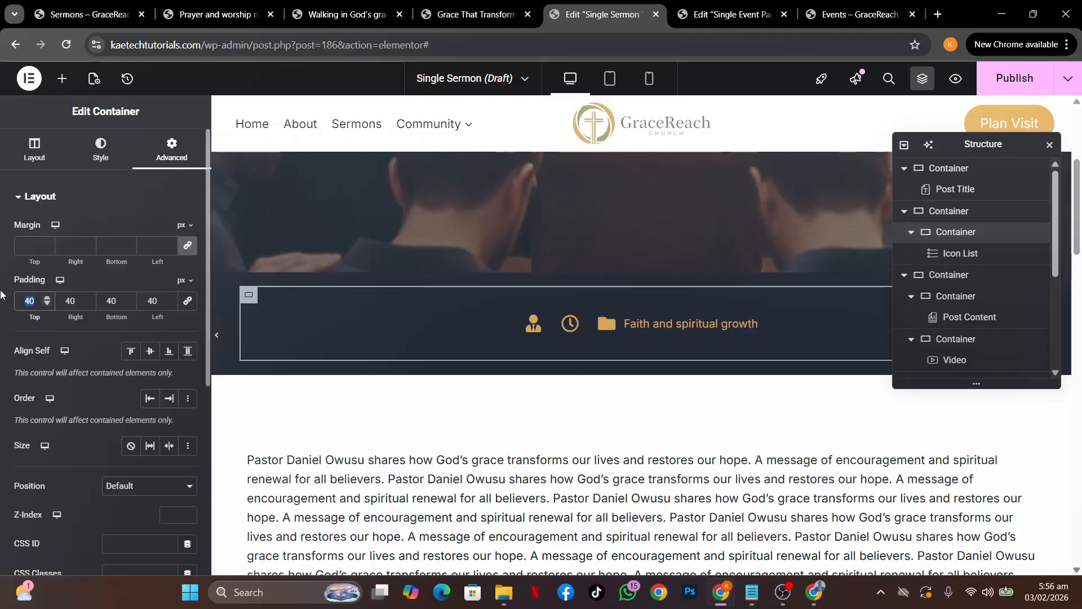
type("0")
left_click(187, 300)
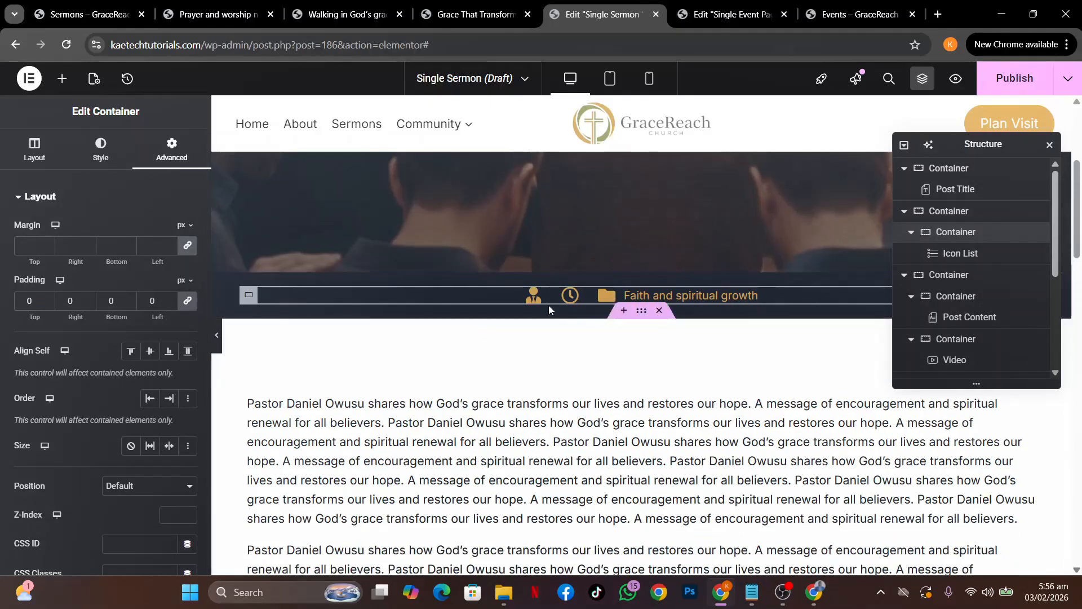
Publish the Single Sermon template with a display condition that includes all Sermons.
left_click(1010, 80)
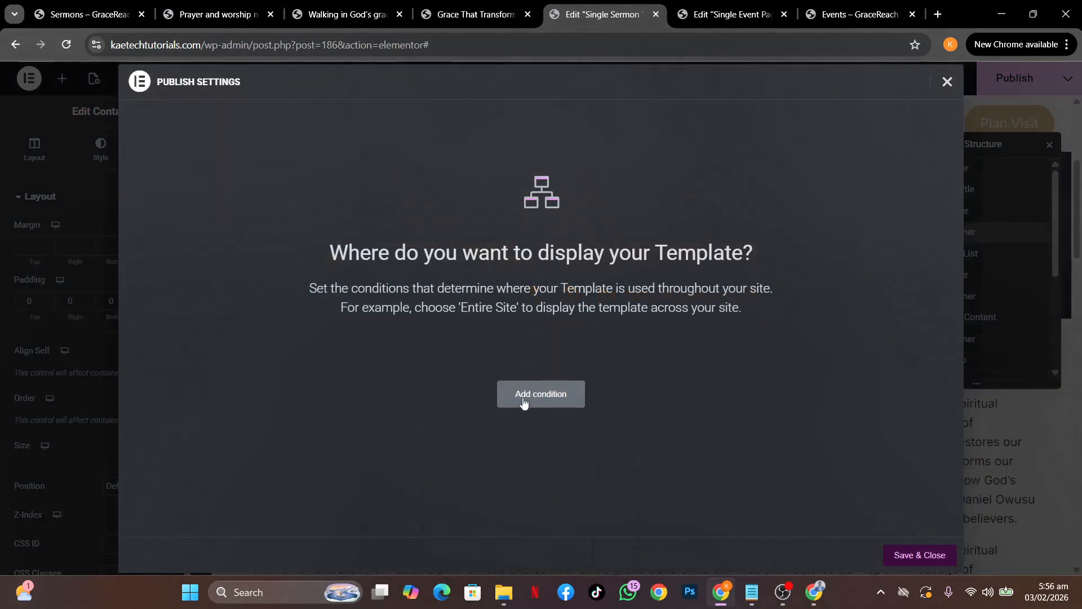
left_click(525, 399)
left_click(558, 367)
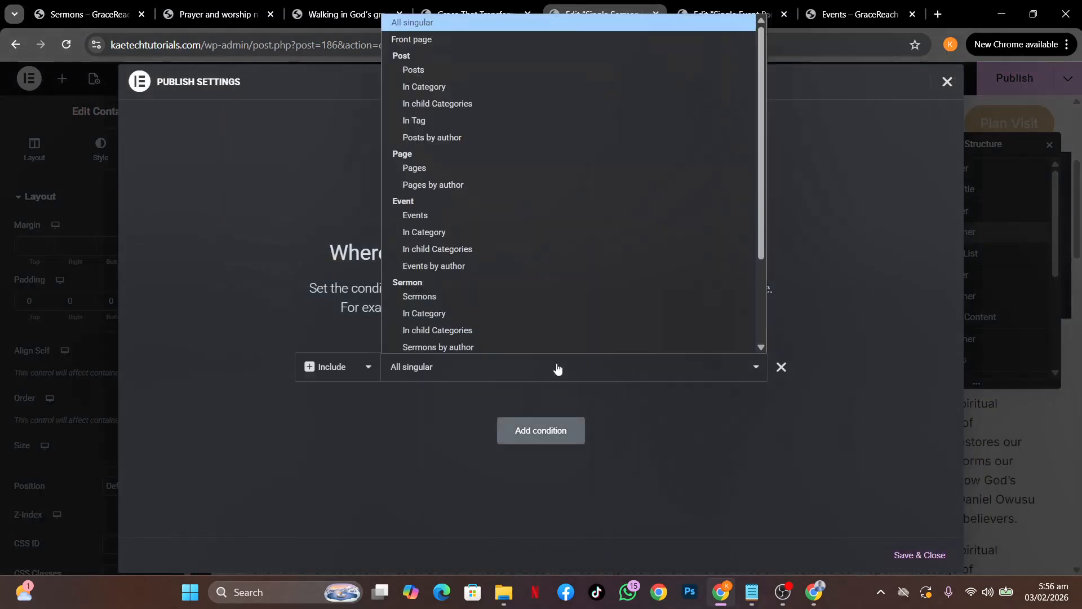
left_click(442, 293)
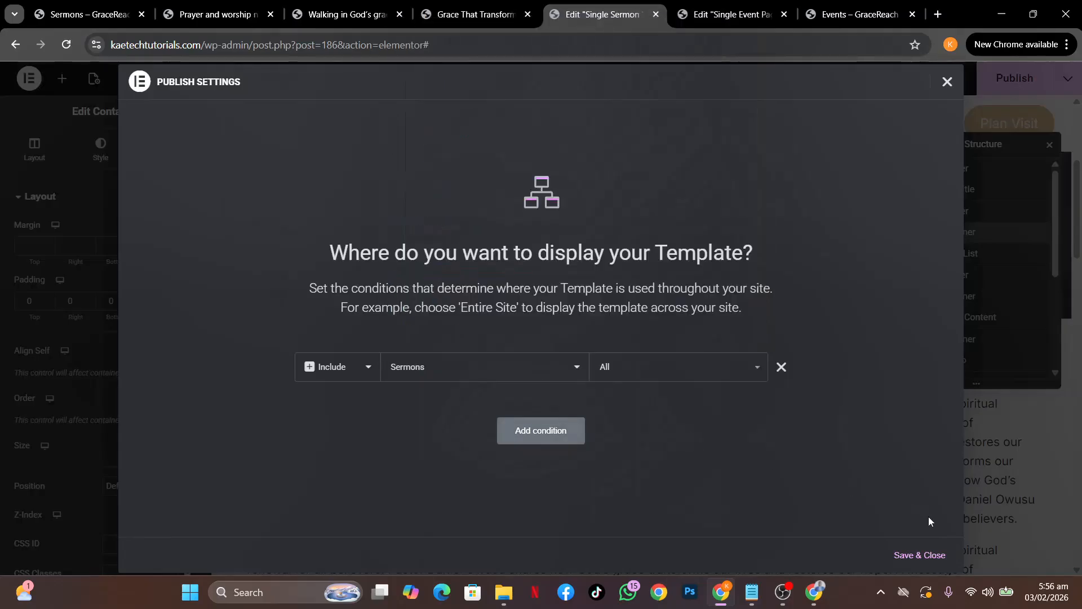
left_click(920, 555)
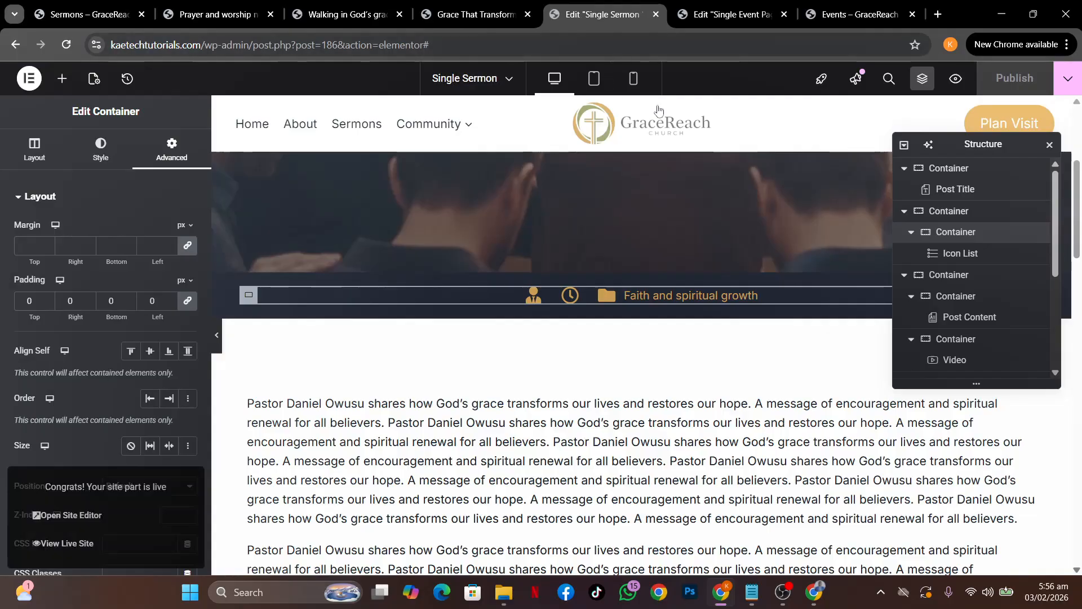
Open the Walking in God's grace sermon from the live Sermons page and review its hero, details bar, content and related sermons.
left_click(837, 16)
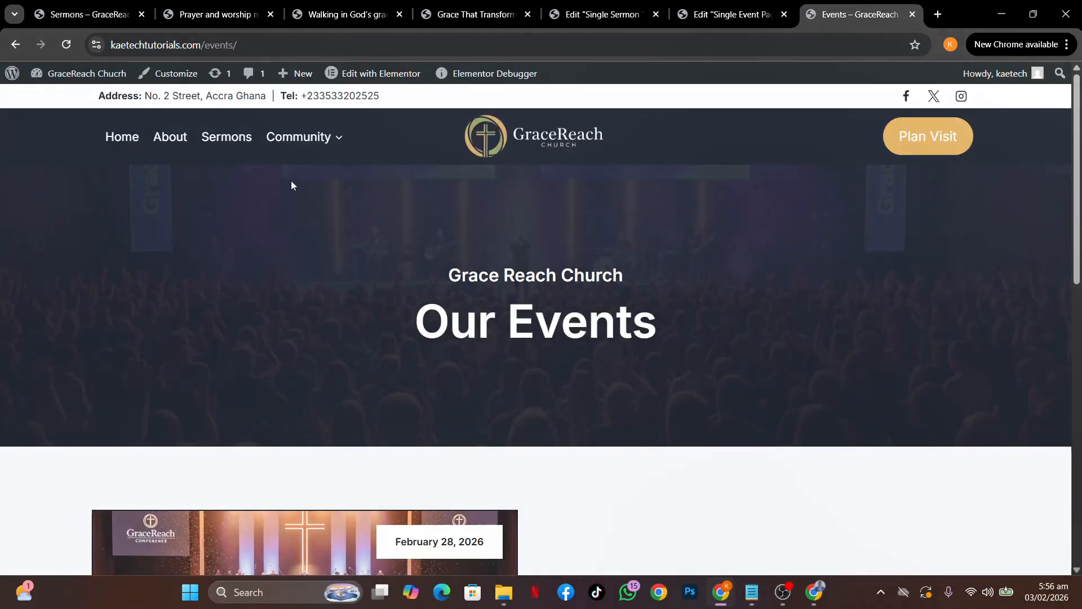
left_click(226, 138)
scroll(657, 307, "down", 5)
scroll(657, 309, "down", 3)
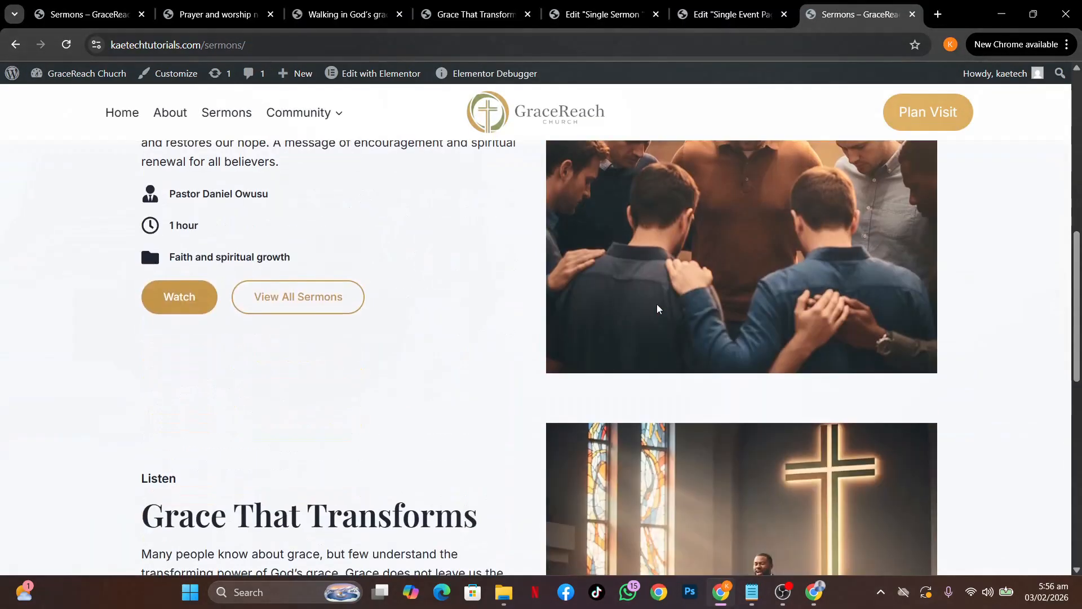
left_click(646, 355)
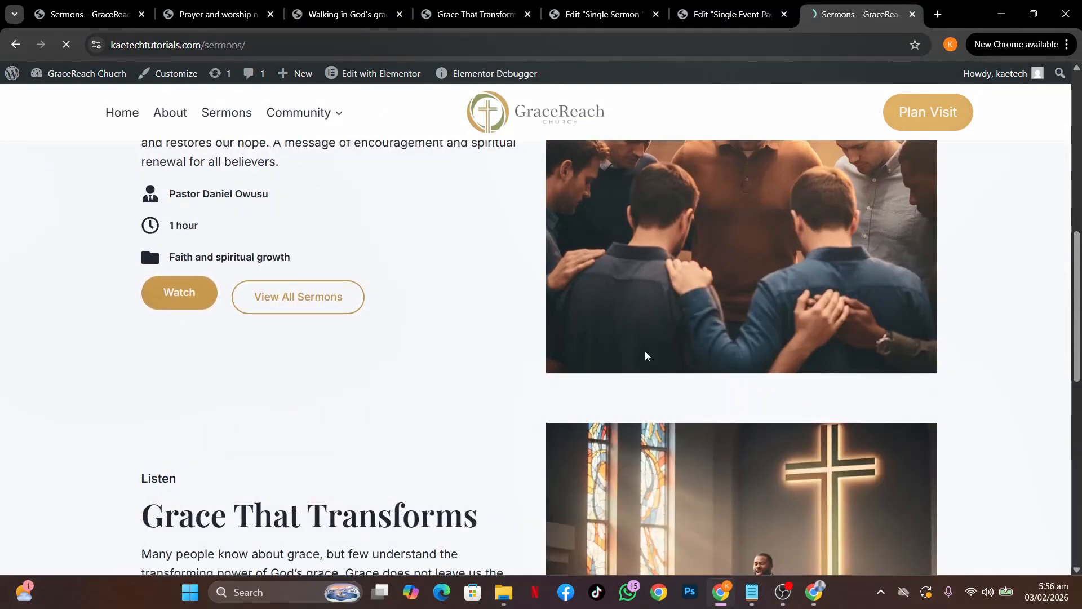
scroll(646, 354, "down", 5)
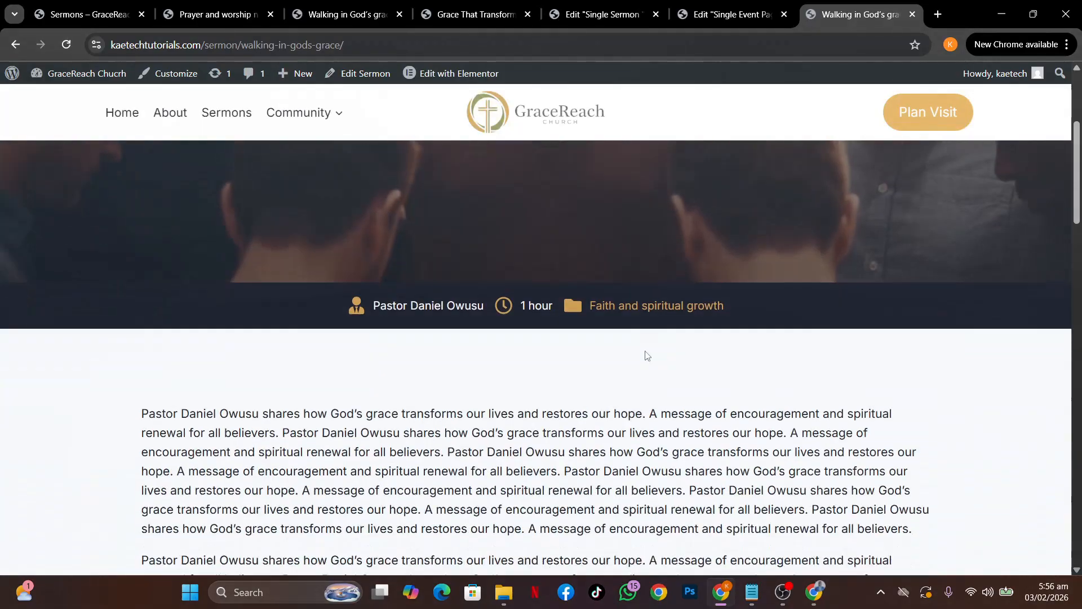
scroll(645, 355, "up", 2)
scroll(645, 350, "down", 18)
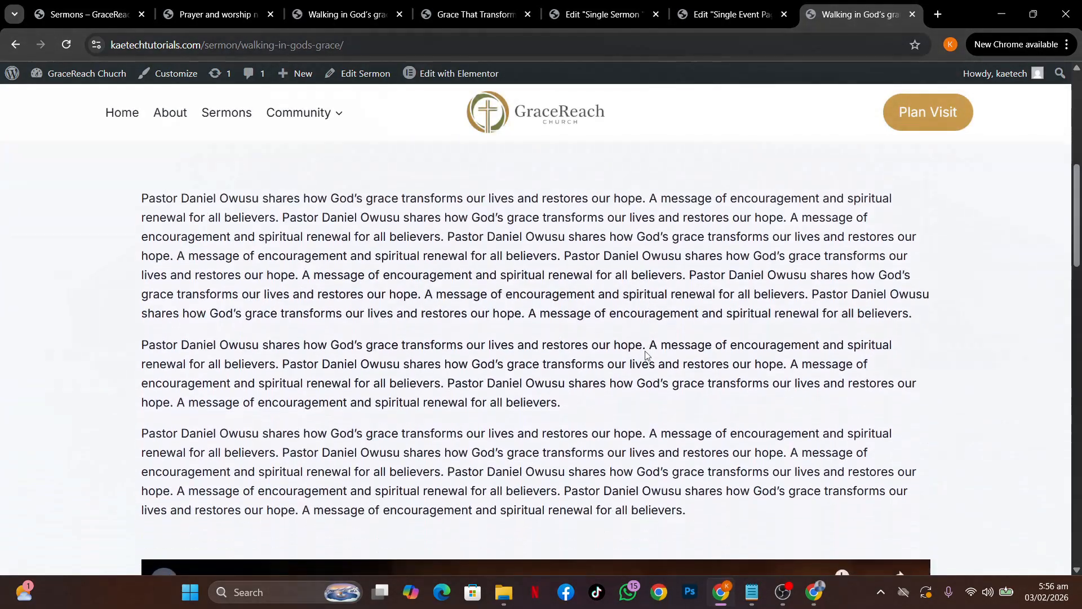
scroll(645, 351, "down", 5)
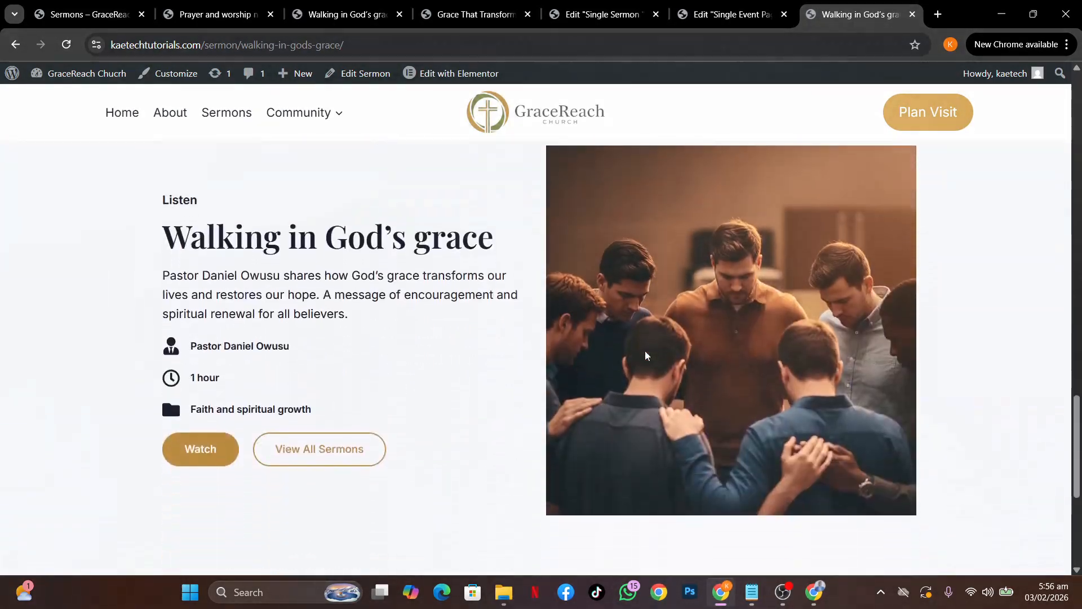
scroll(645, 351, "up", 20)
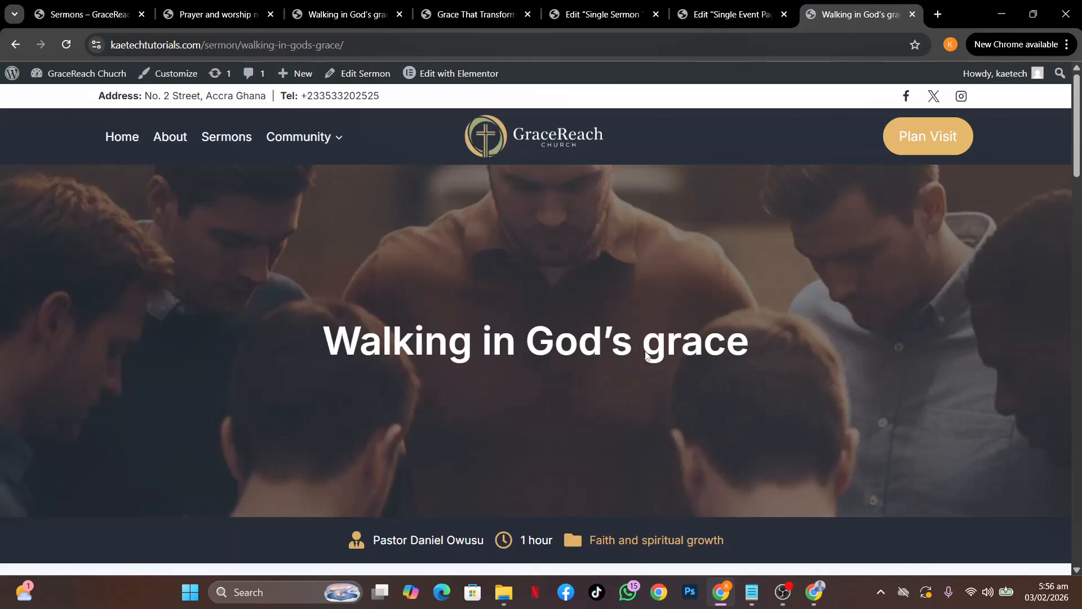
Open the live site's home page and review its hero, welcome and service times sections.
mouse_move(273, 140)
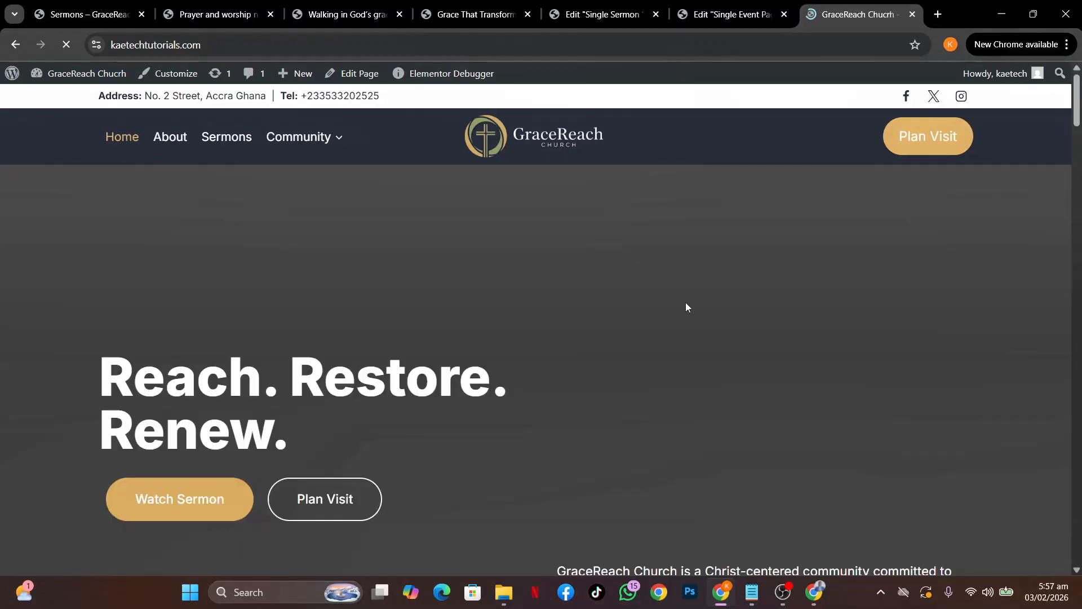
scroll(687, 307, "down", 15)
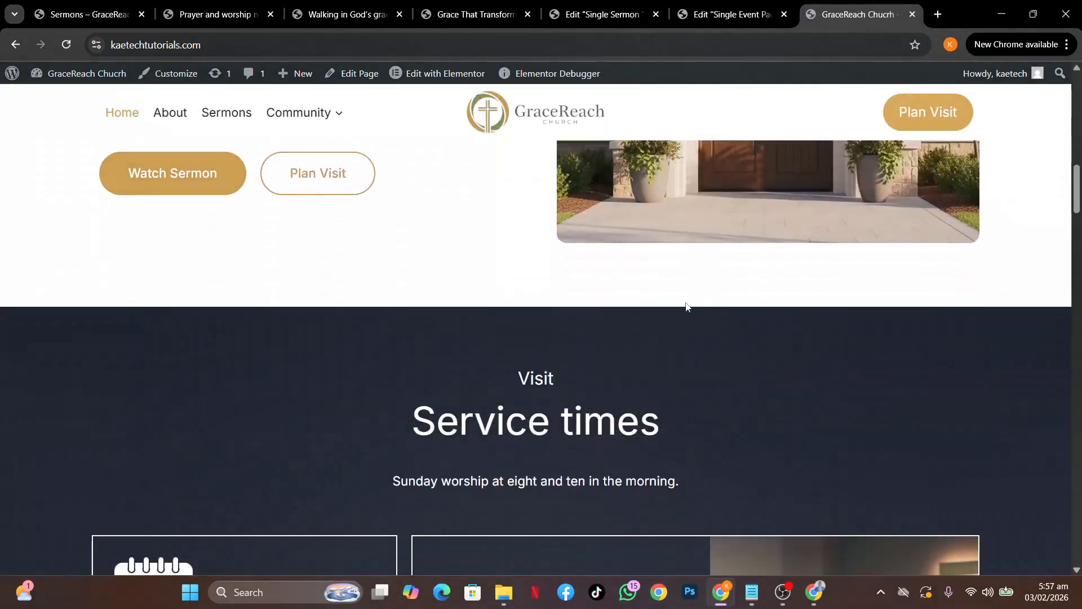
scroll(686, 304, "up", 15)
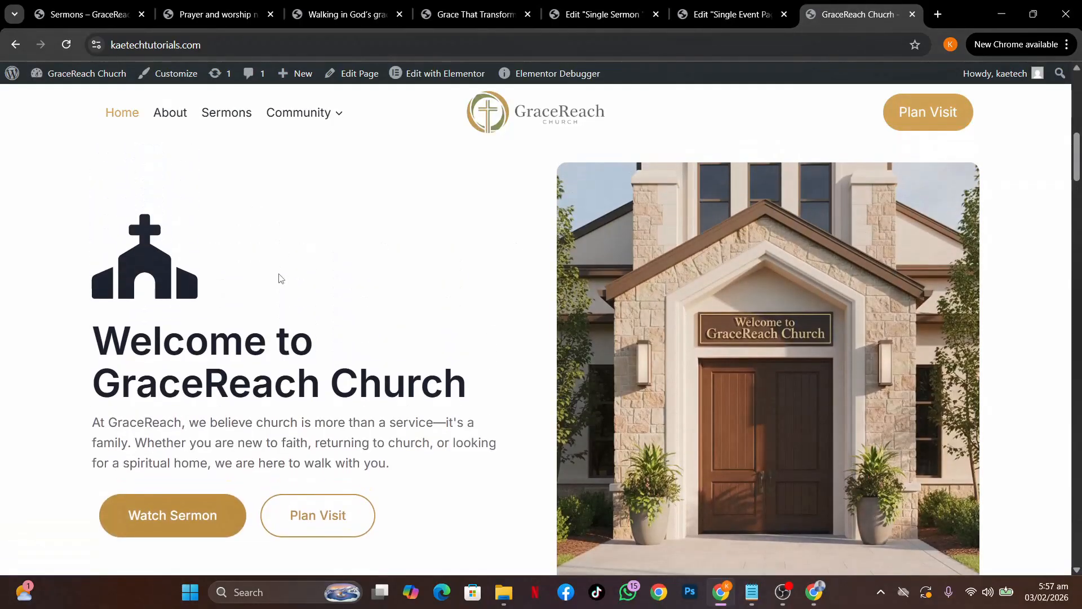
scroll(776, 344, "up", 5)
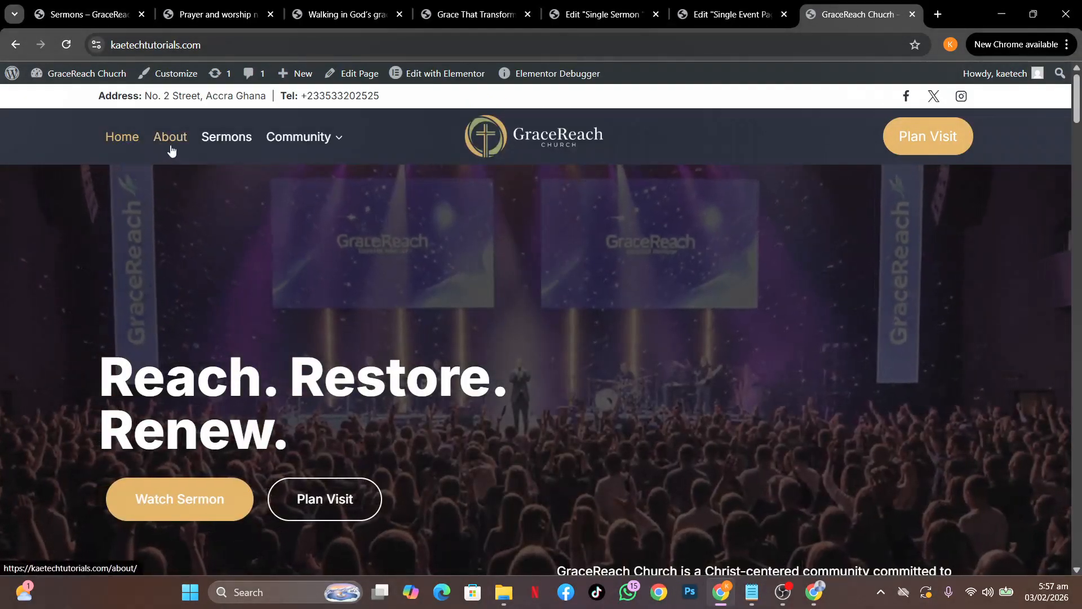
Open the About page of the reference church site and review it from the hero down to the footer.
mouse_move(299, 138)
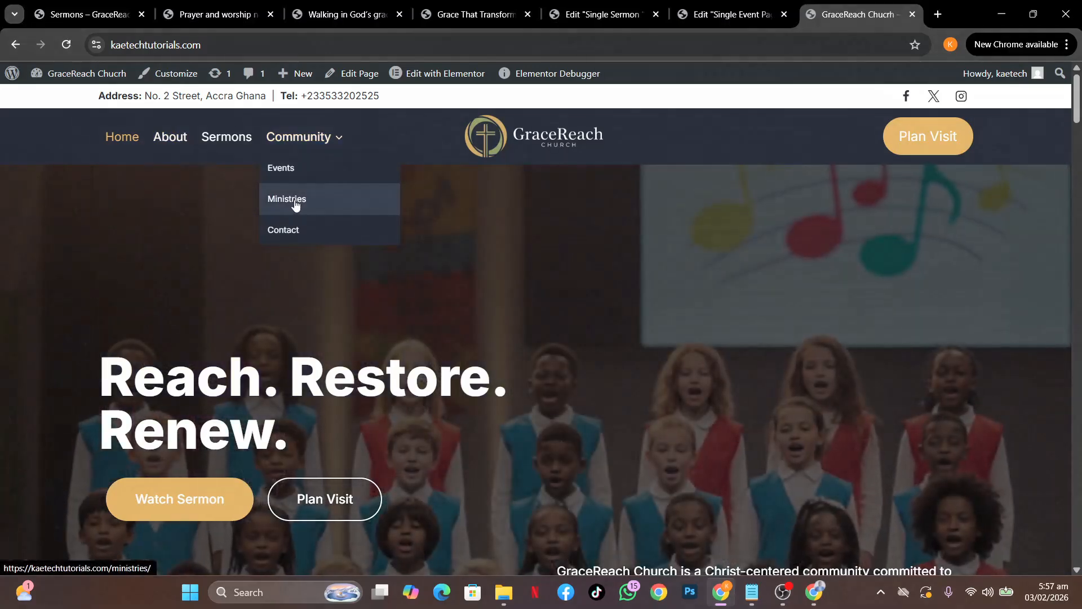
left_click(212, 14)
left_click(164, 111)
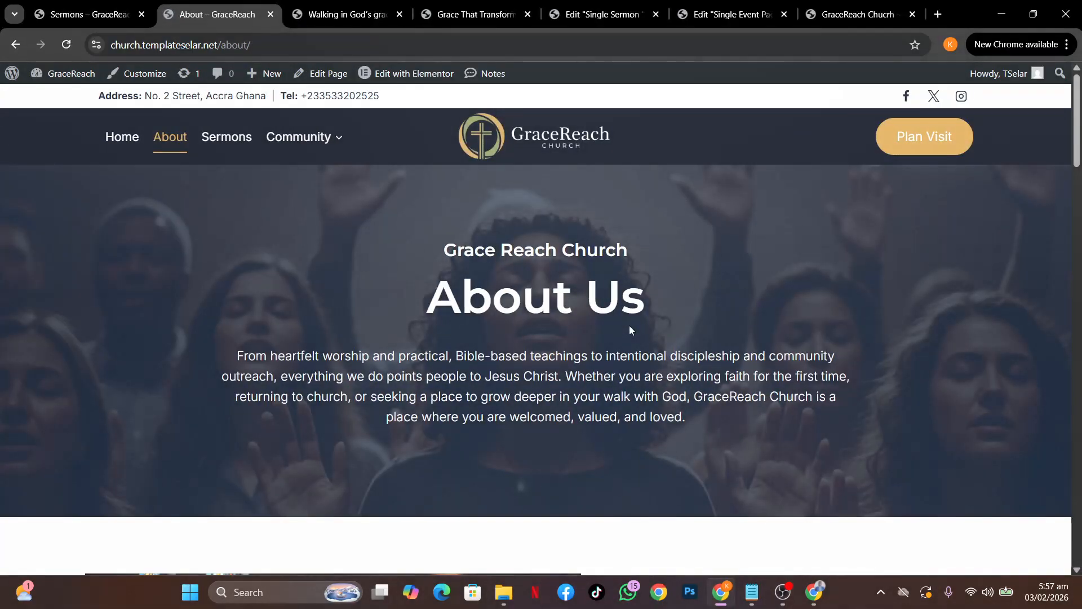
scroll(630, 330, "down", 20)
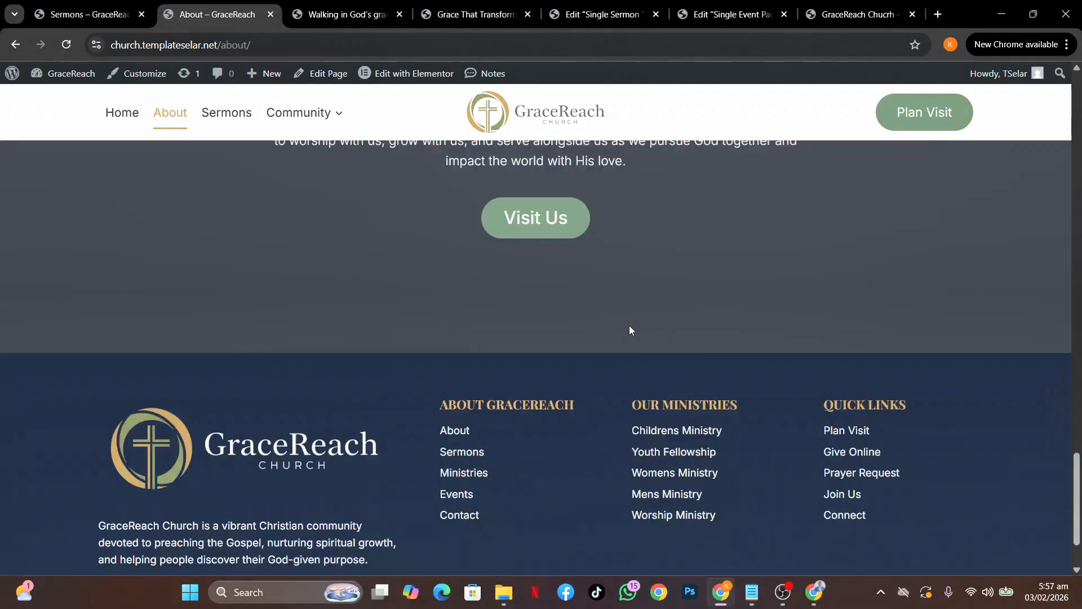
scroll(629, 330, "up", 20)
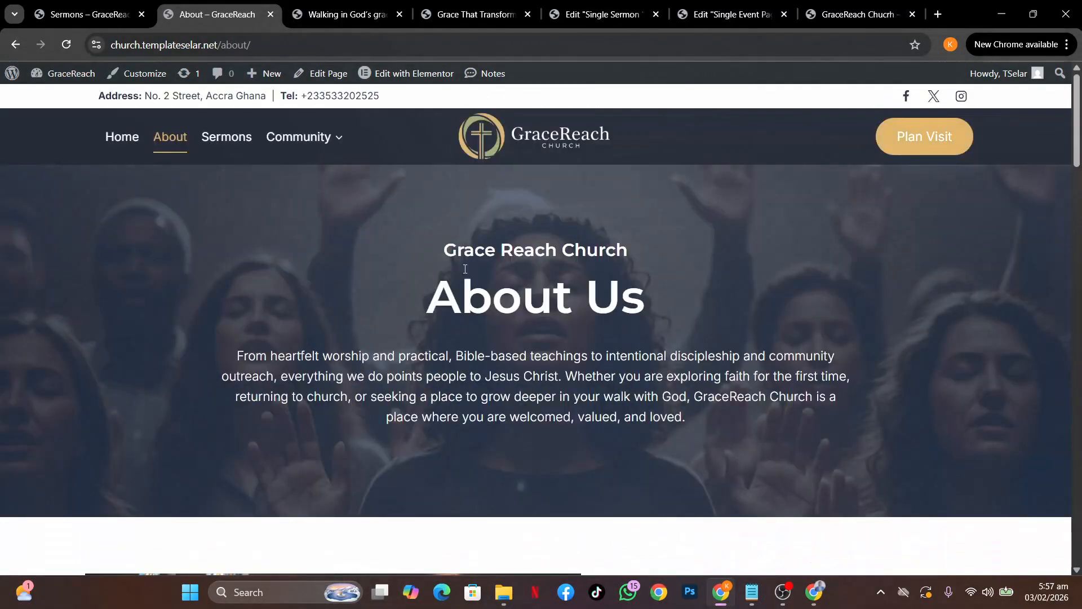
Open the reference site's Ministries page and review its hero, ministry cards and Ready to join us section.
mouse_move(299, 138)
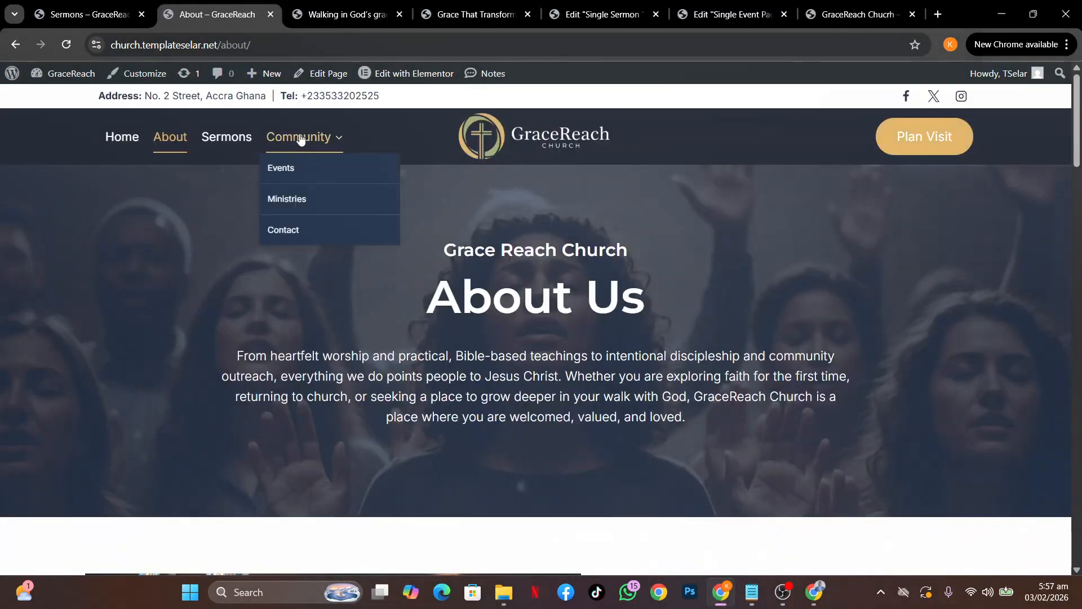
left_click(287, 200)
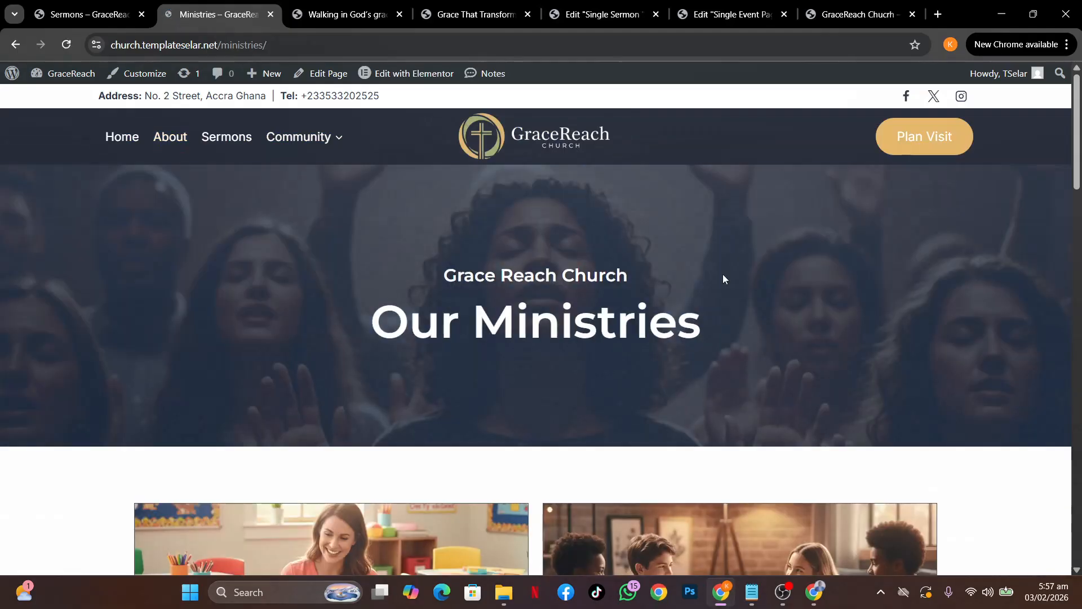
scroll(724, 278, "down", 2)
scroll(724, 279, "down", 12)
scroll(724, 279, "up", 4)
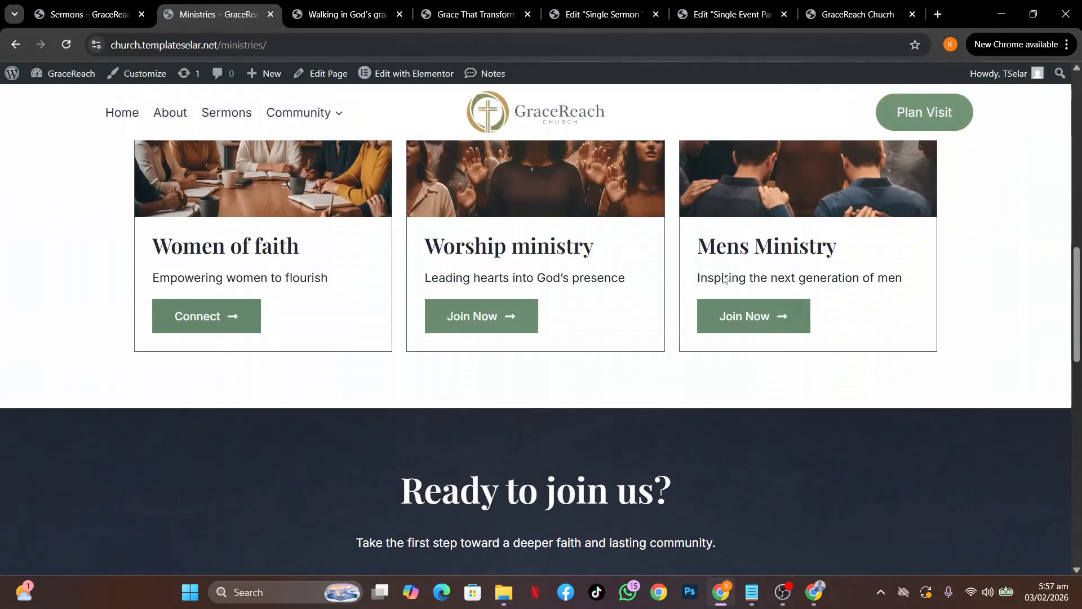
scroll(724, 279, "down", 6)
scroll(724, 278, "up", 20)
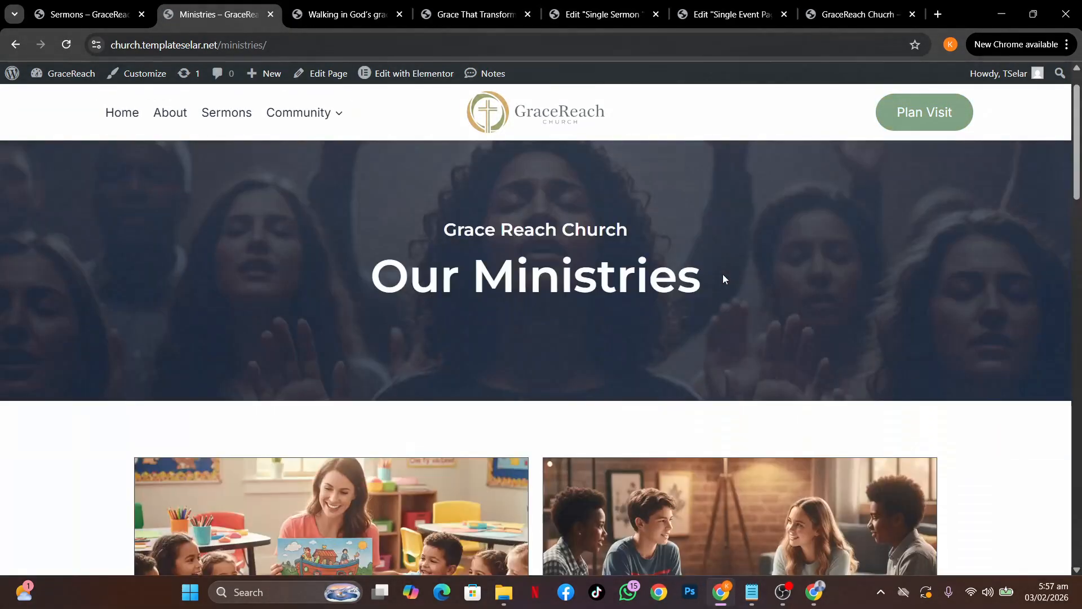
scroll(724, 279, "down", 5)
scroll(724, 279, "down", 3)
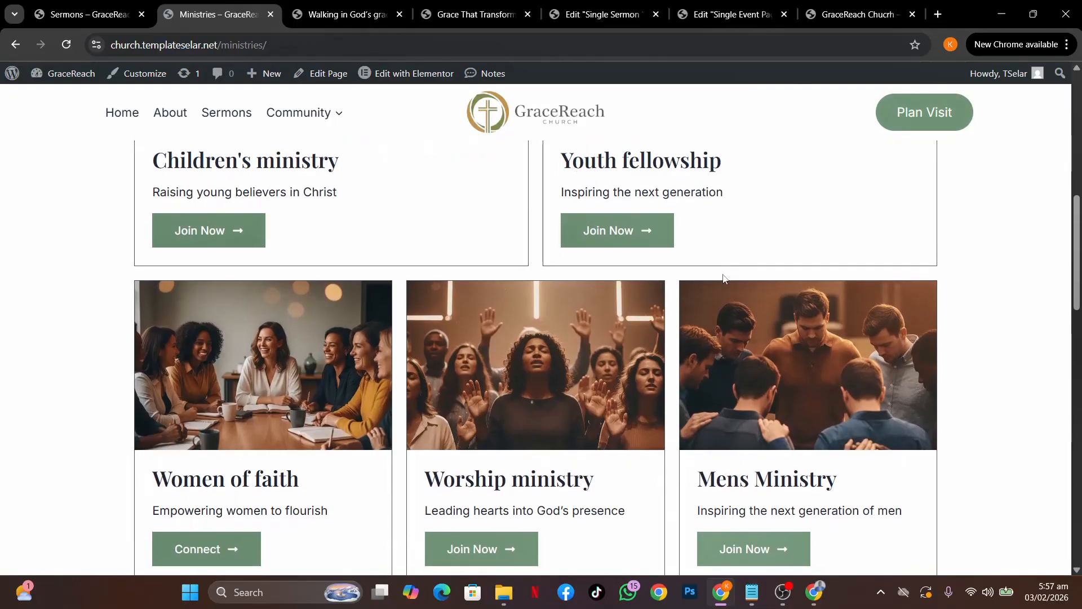
scroll(748, 212, "up", 4)
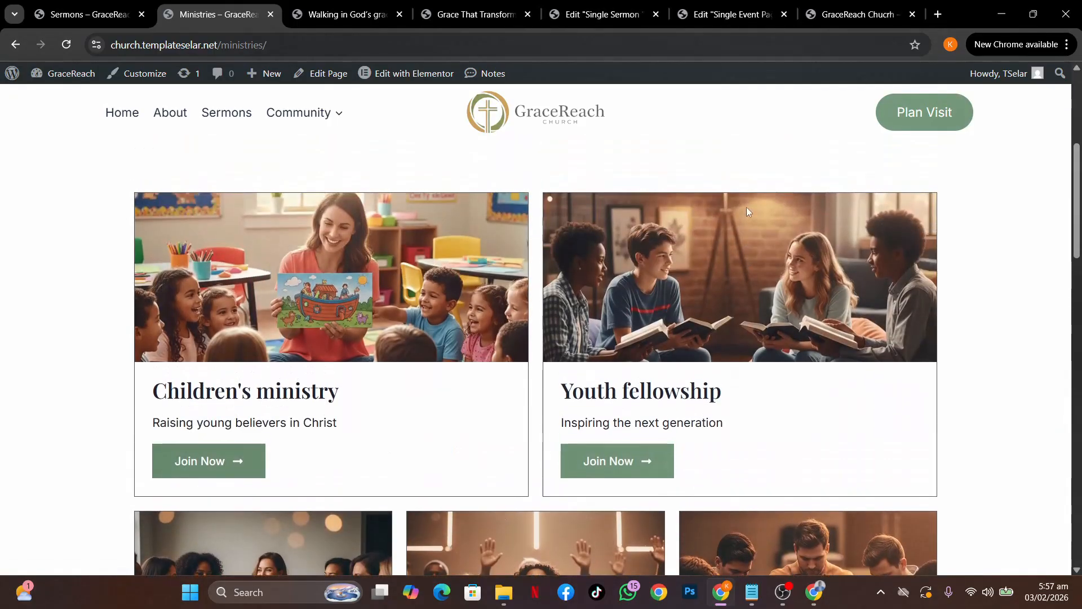
scroll(798, 438, "down", 20)
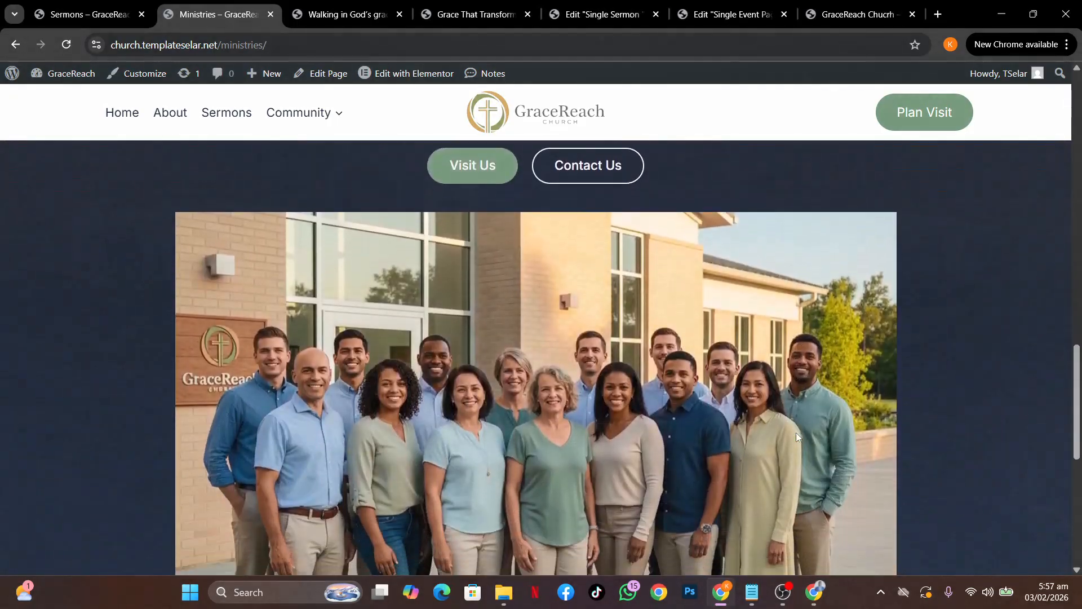
scroll(797, 437, "up", 7)
scroll(610, 312, "up", 4)
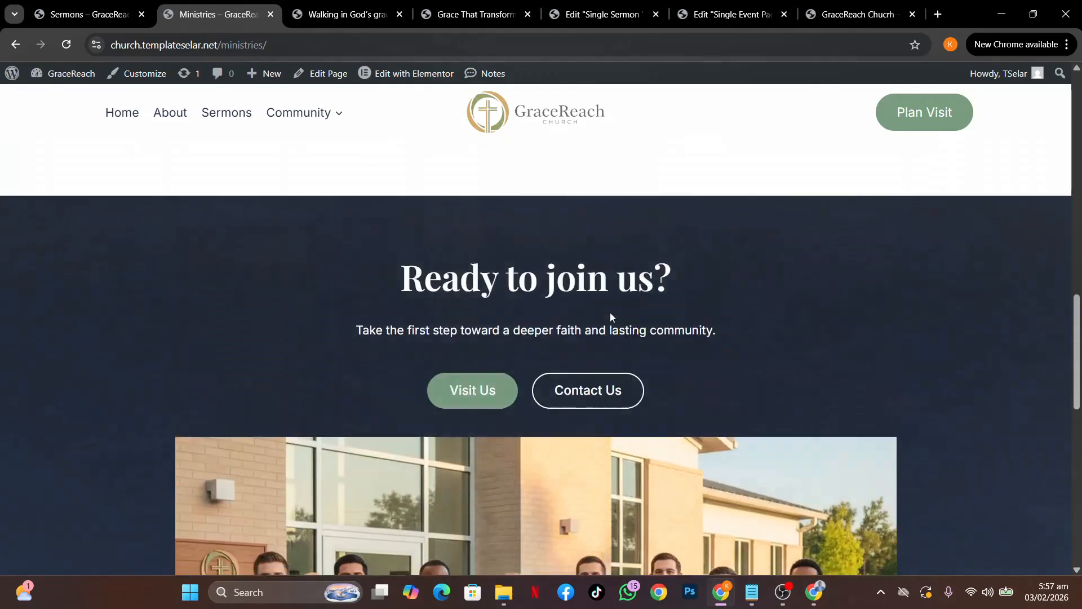
scroll(672, 322, "up", 15)
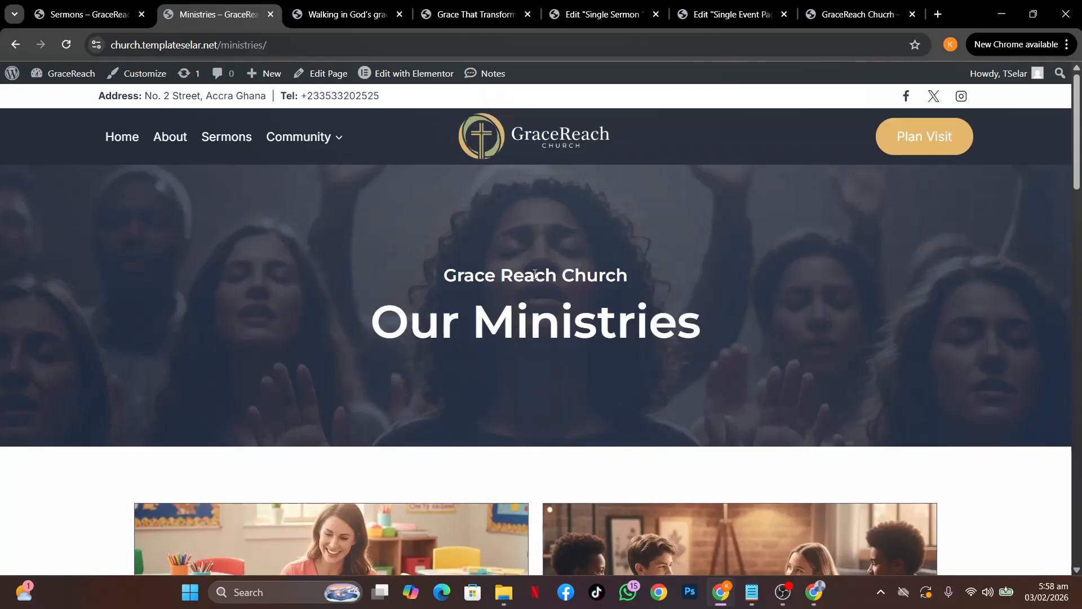
Open the Children's ministry page from its card on the Ministries page and review its hero and content sections.
scroll(538, 338, "down", 8)
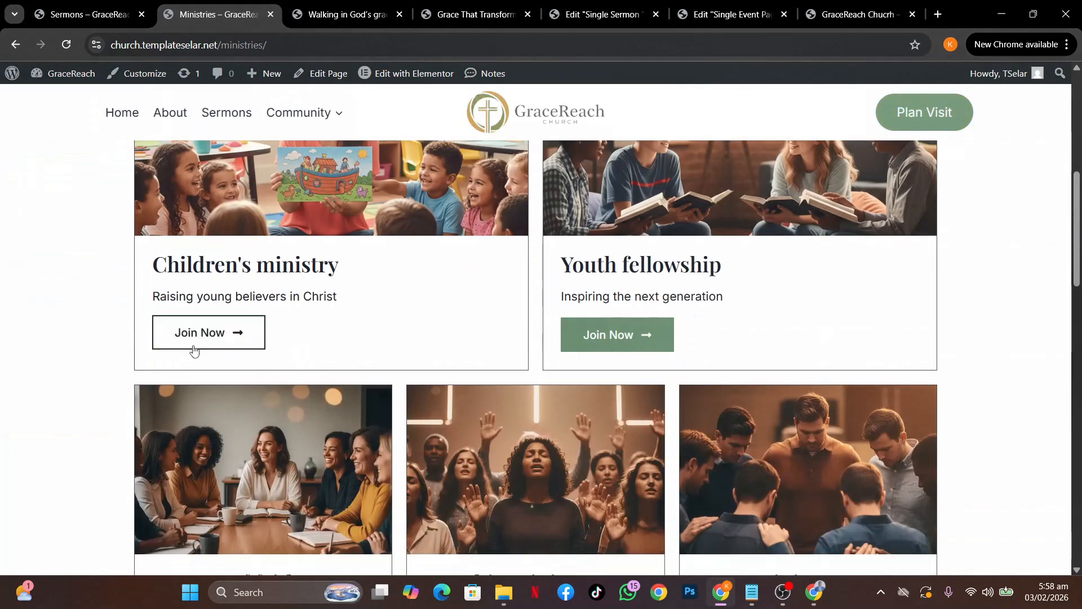
left_click(200, 335)
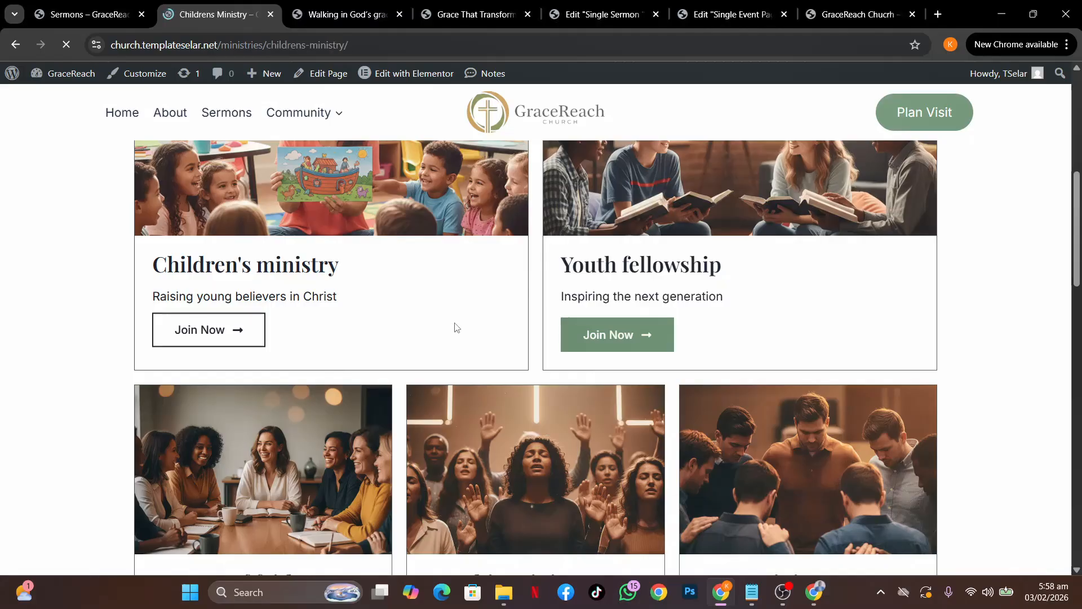
scroll(456, 328, "down", 8)
scroll(454, 322, "down", 5)
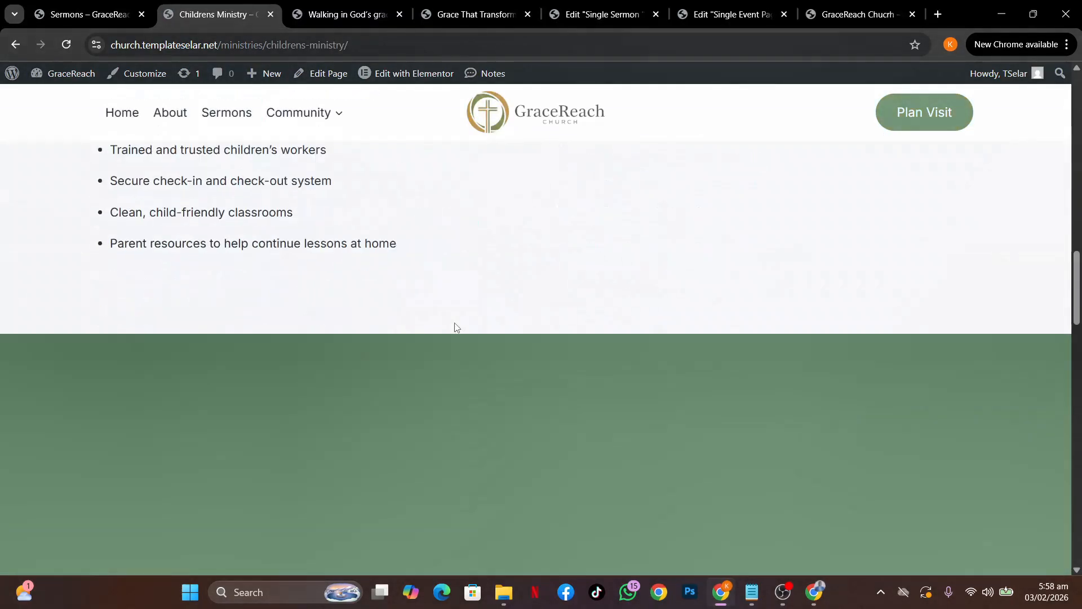
scroll(455, 322, "up", 10)
scroll(455, 324, "up", 6)
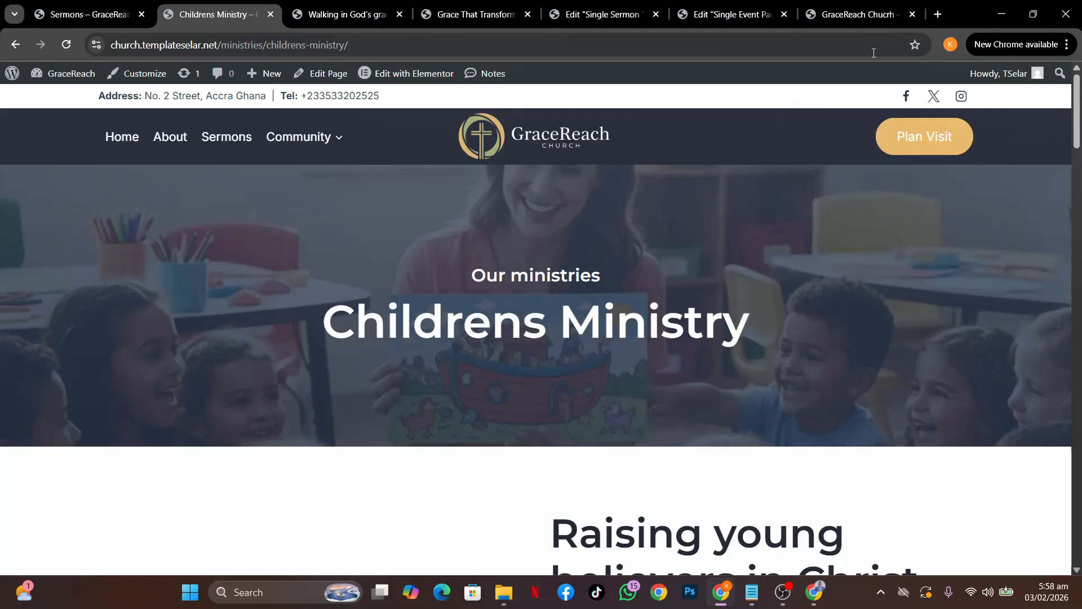
Open templateselar.com in a new browser tab and find the GraceReach Church template among the listed products.
left_click(938, 14)
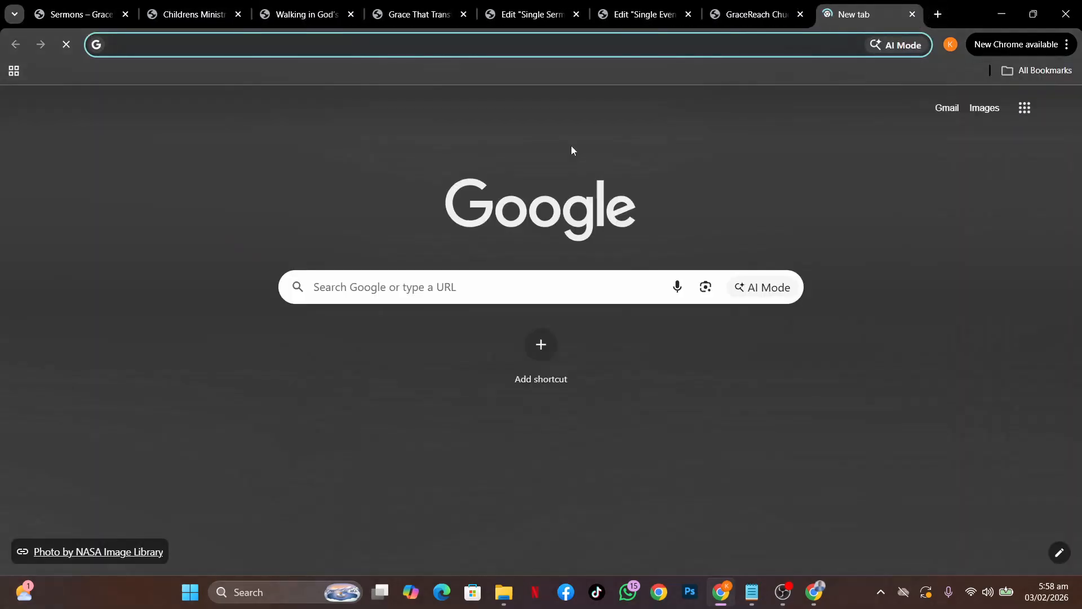
type("templatese")
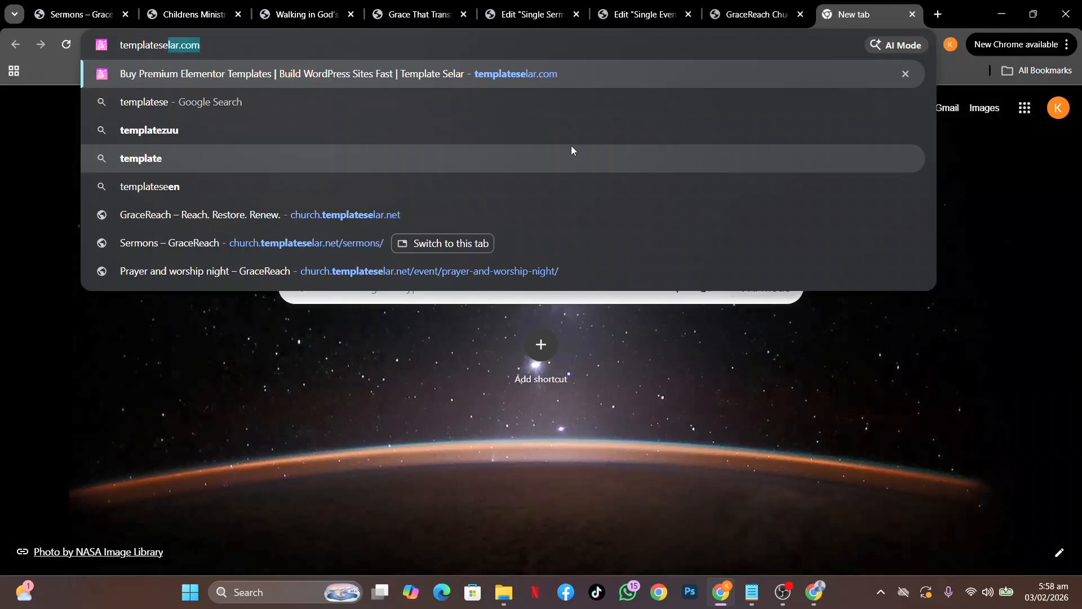
type("lar.com")
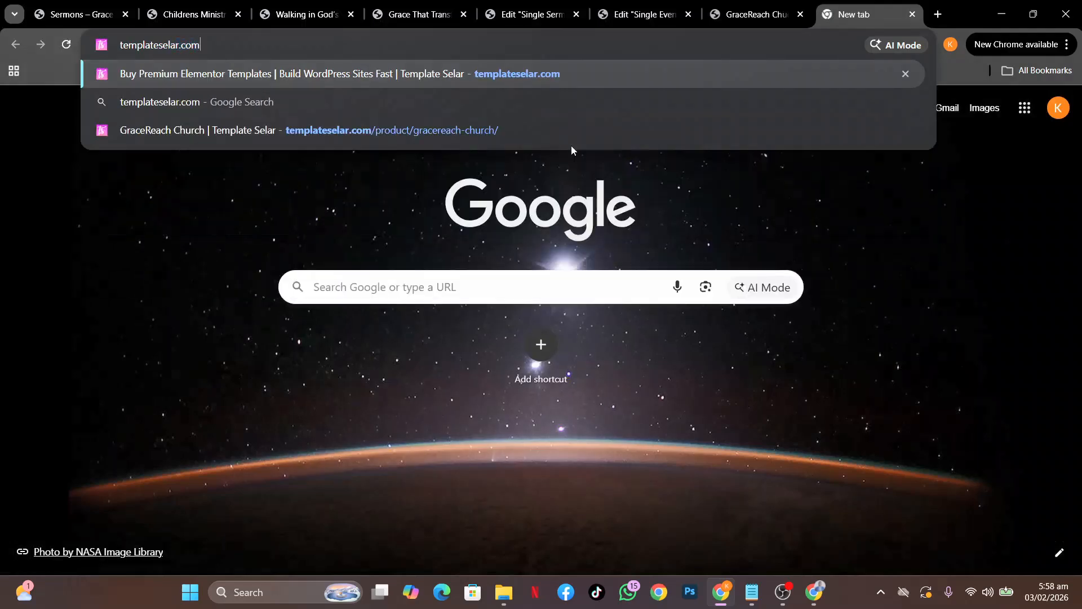
key("Return")
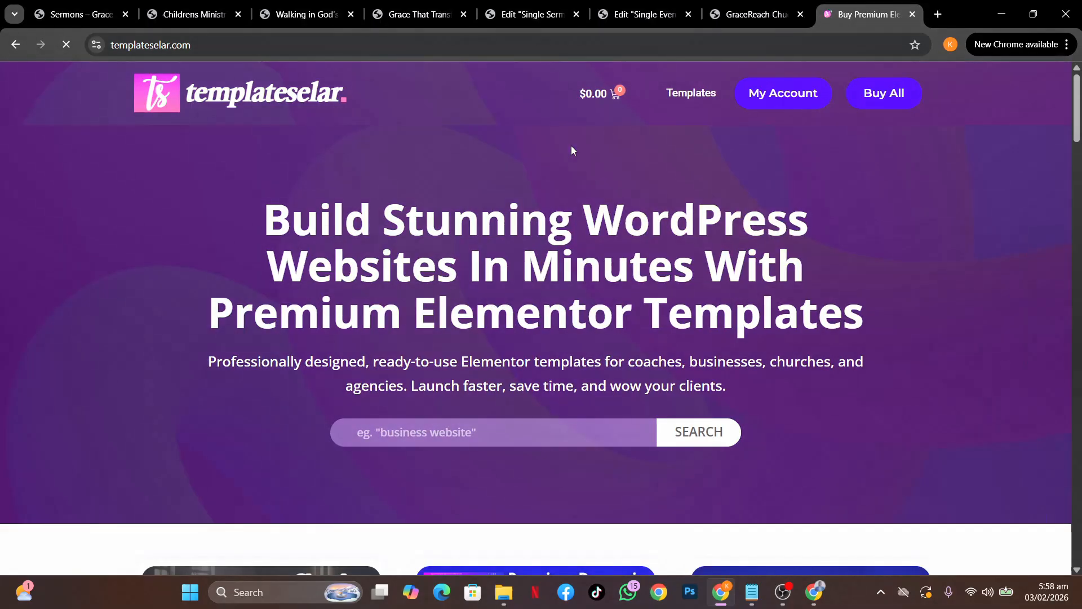
scroll(572, 150, "down", 7)
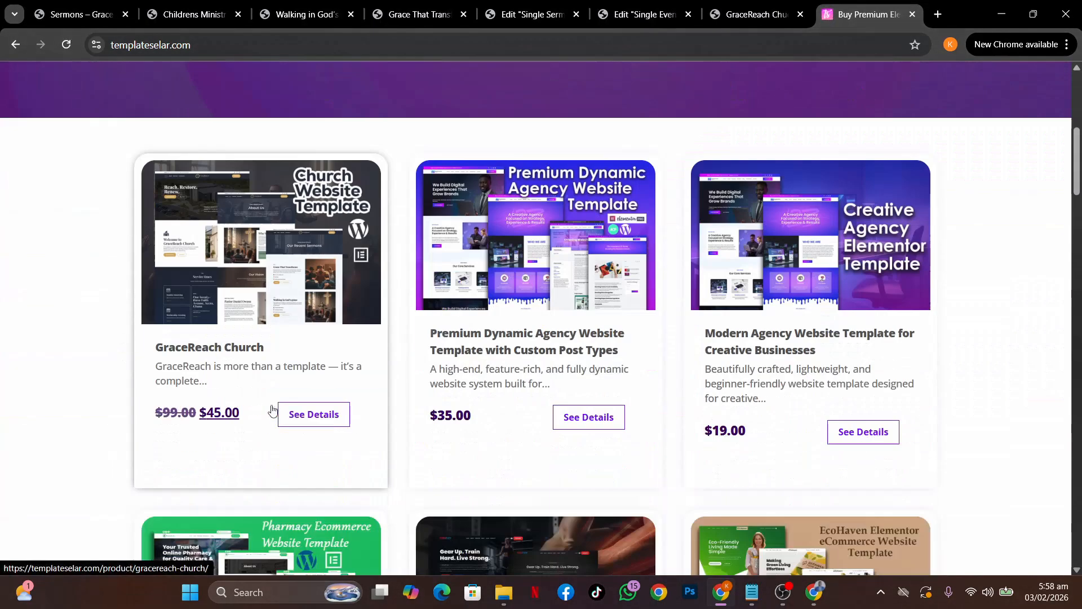
scroll(273, 410, "down", 1)
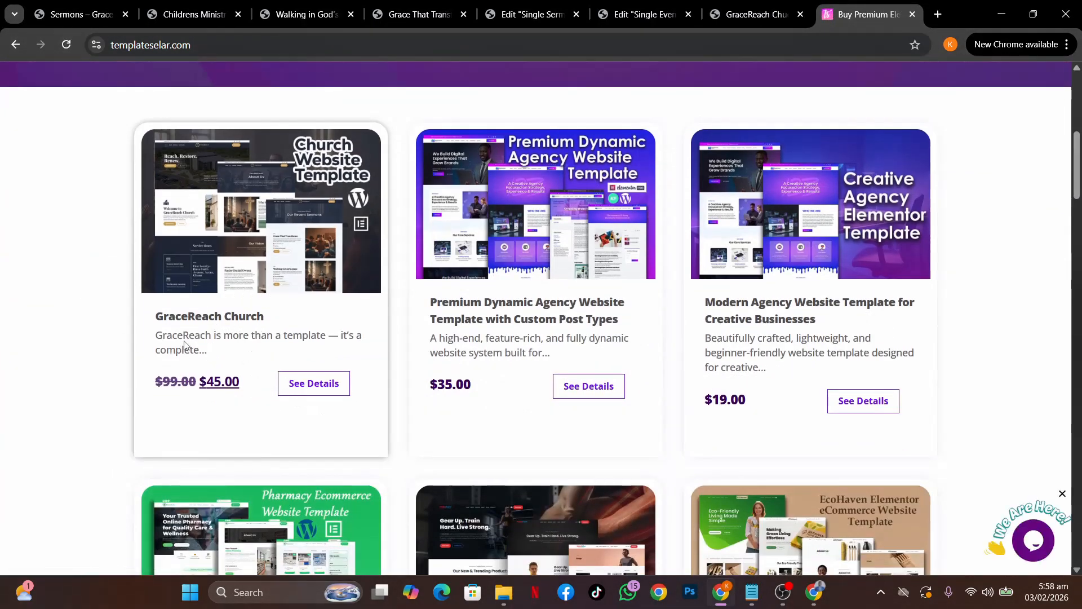